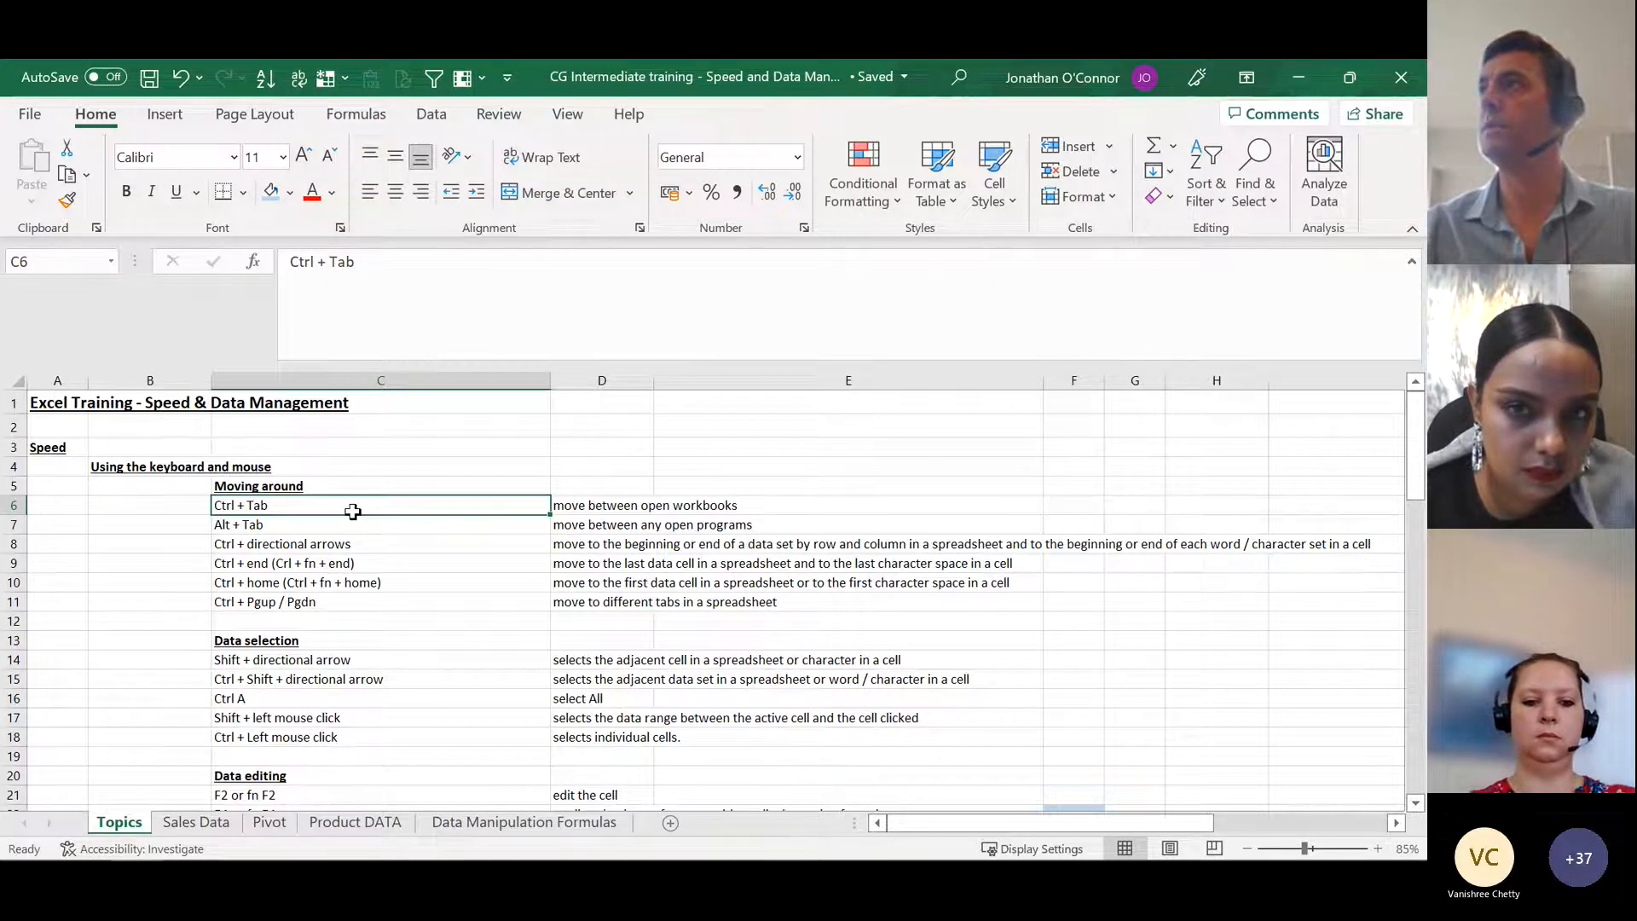
Step: Cycle through the other open workbooks and programs, returning to the Topics sheet of the training workbook
key("ctrl+Tab")
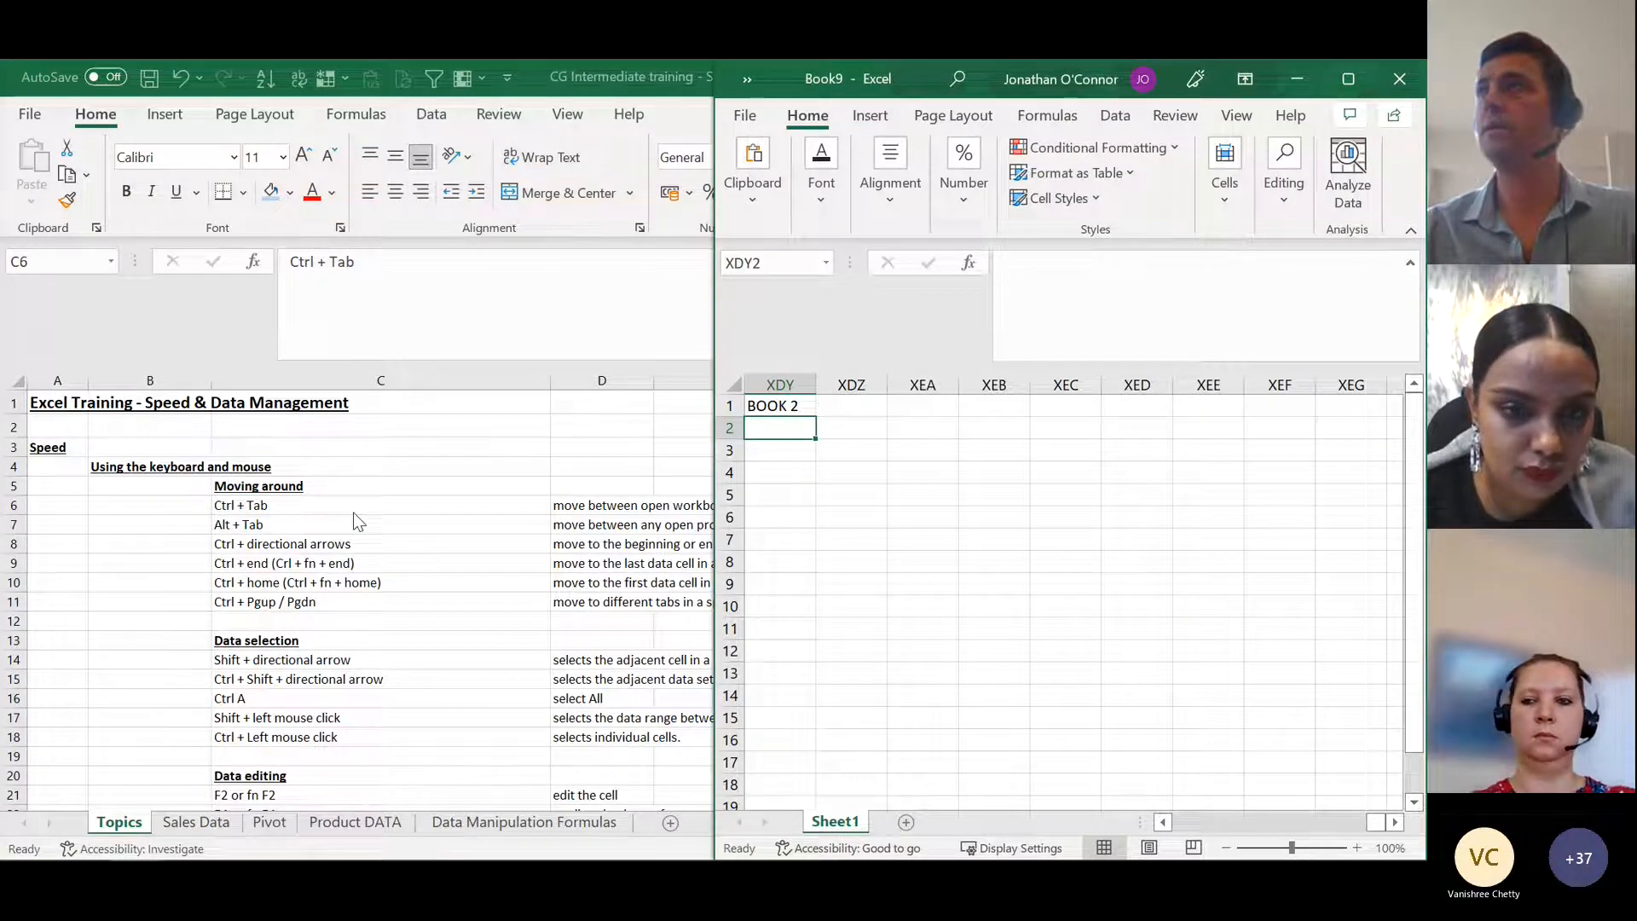
key("ctrl+Tab")
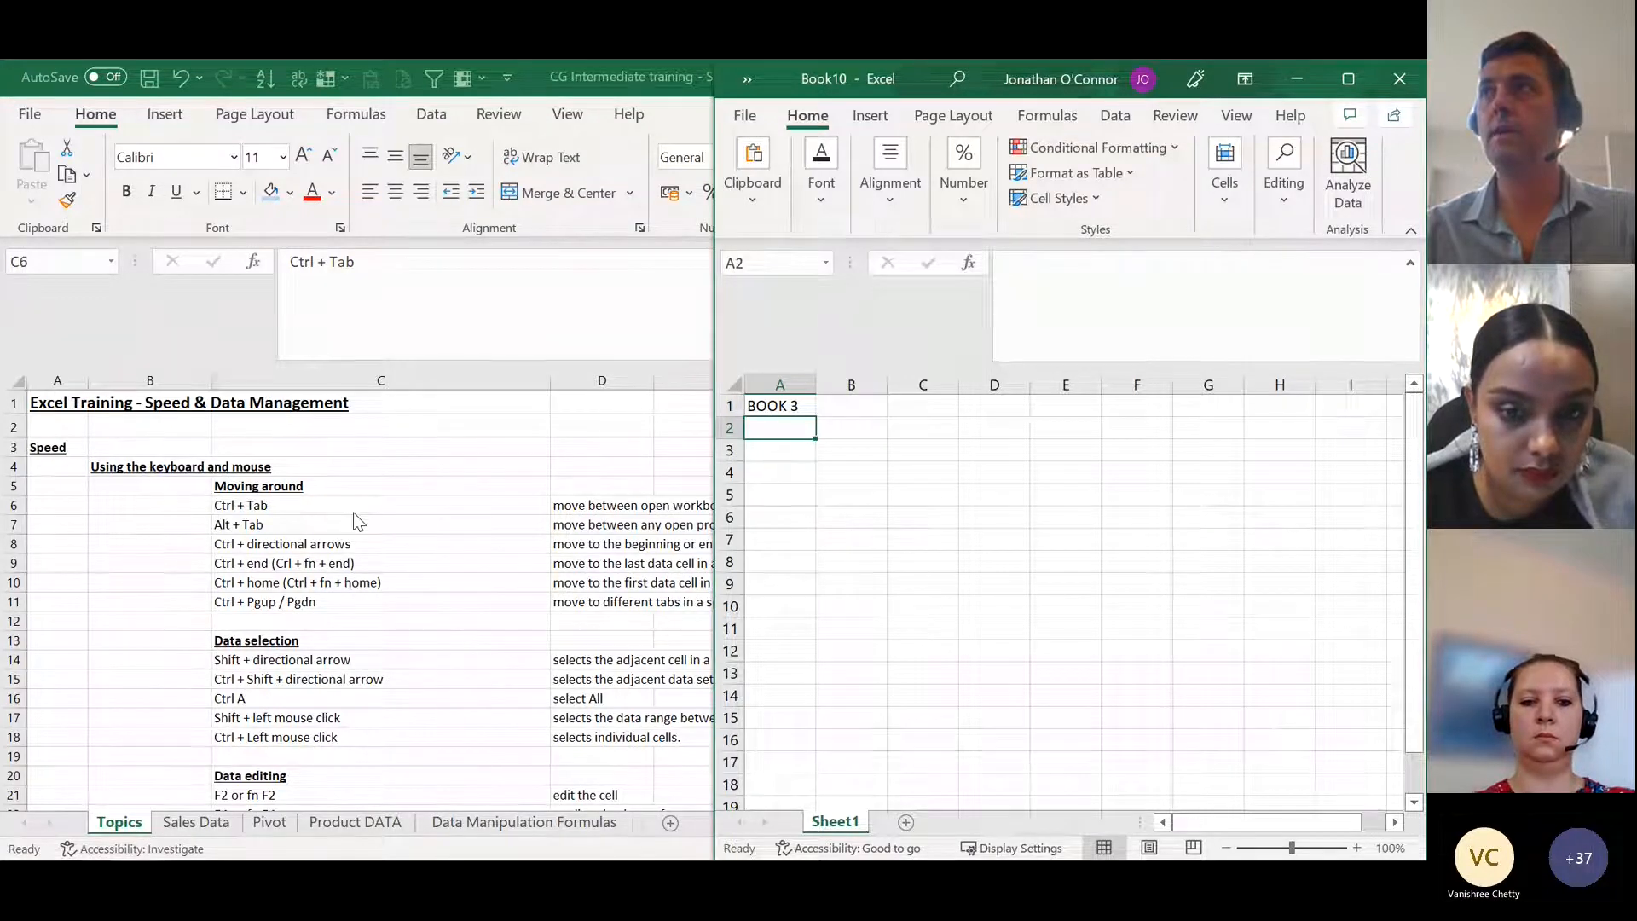
left_click(353, 512)
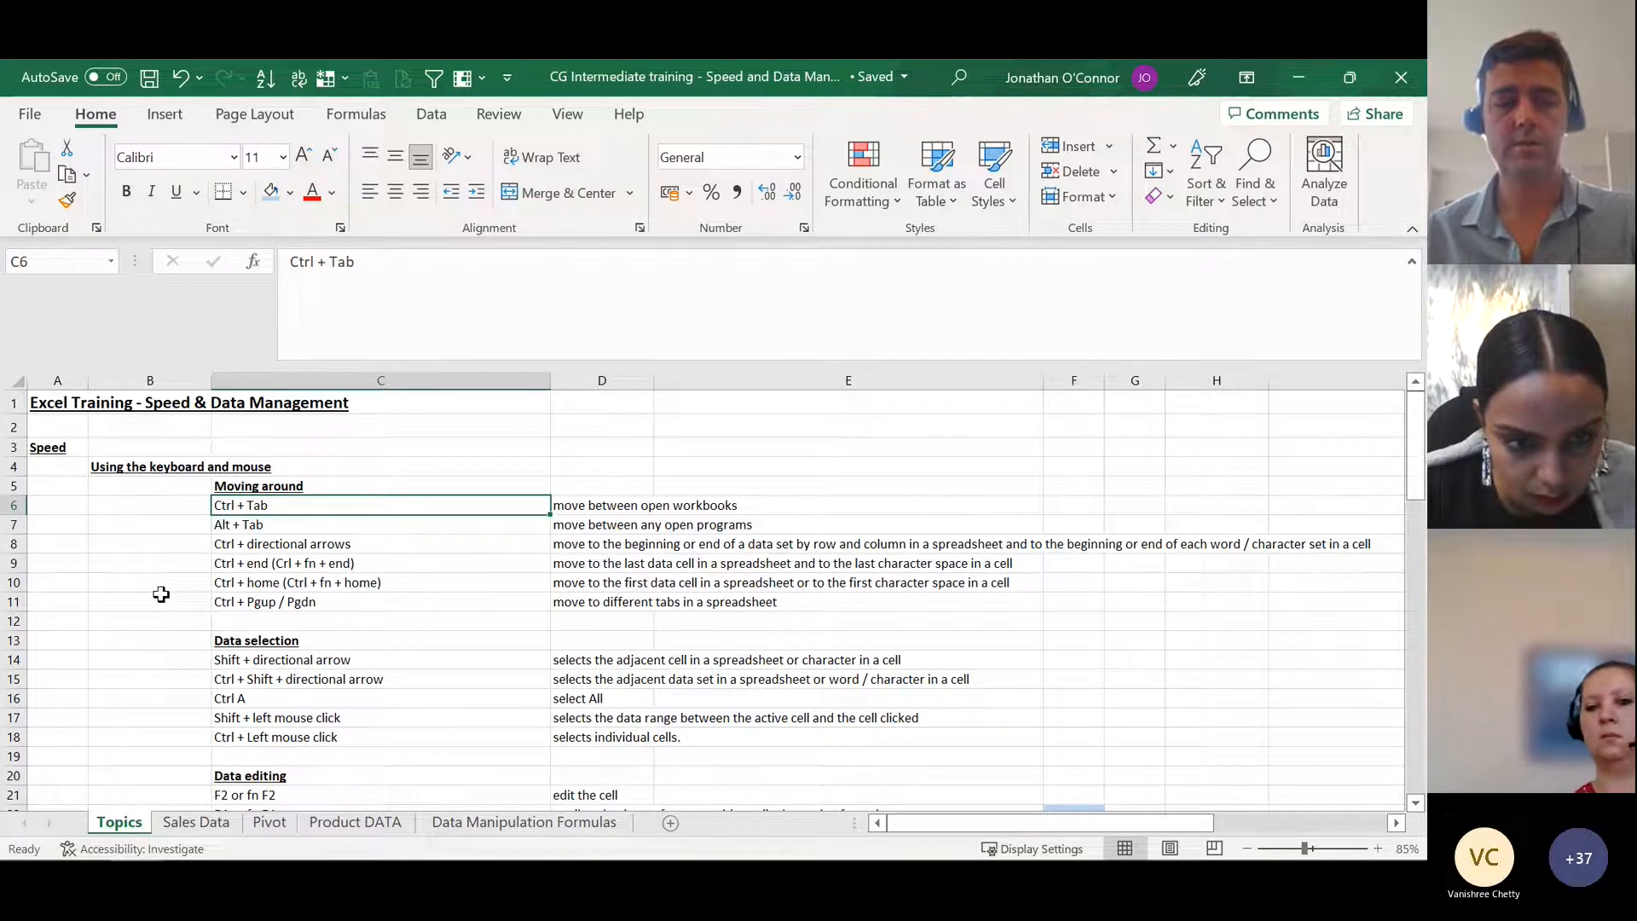
key("alt+Tab")
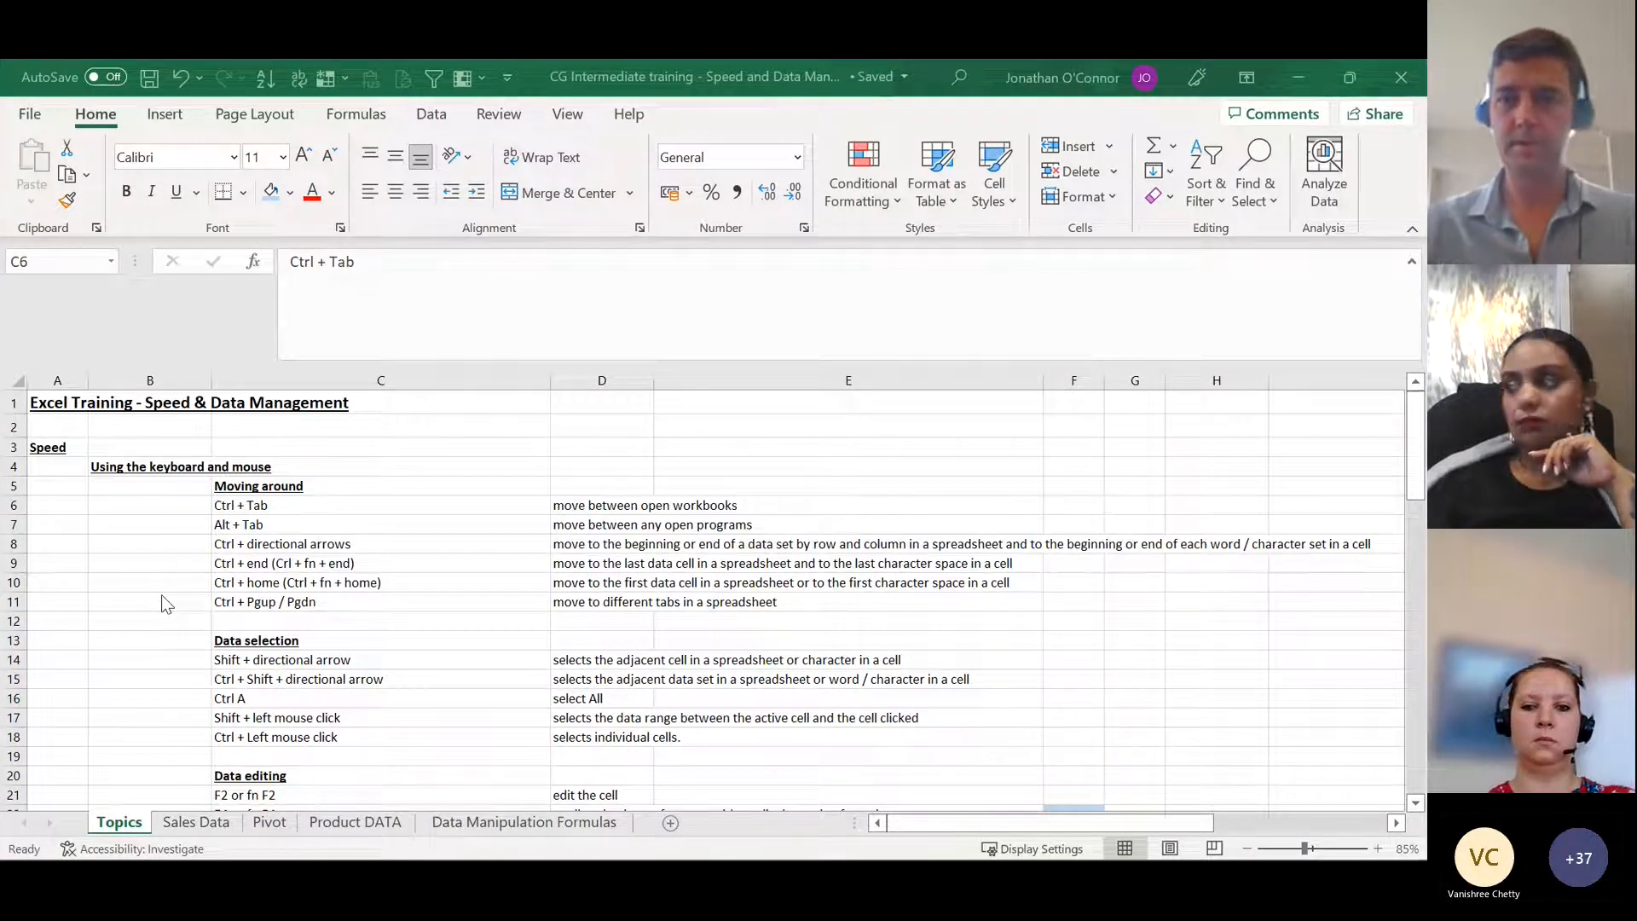
key("alt+Tab")
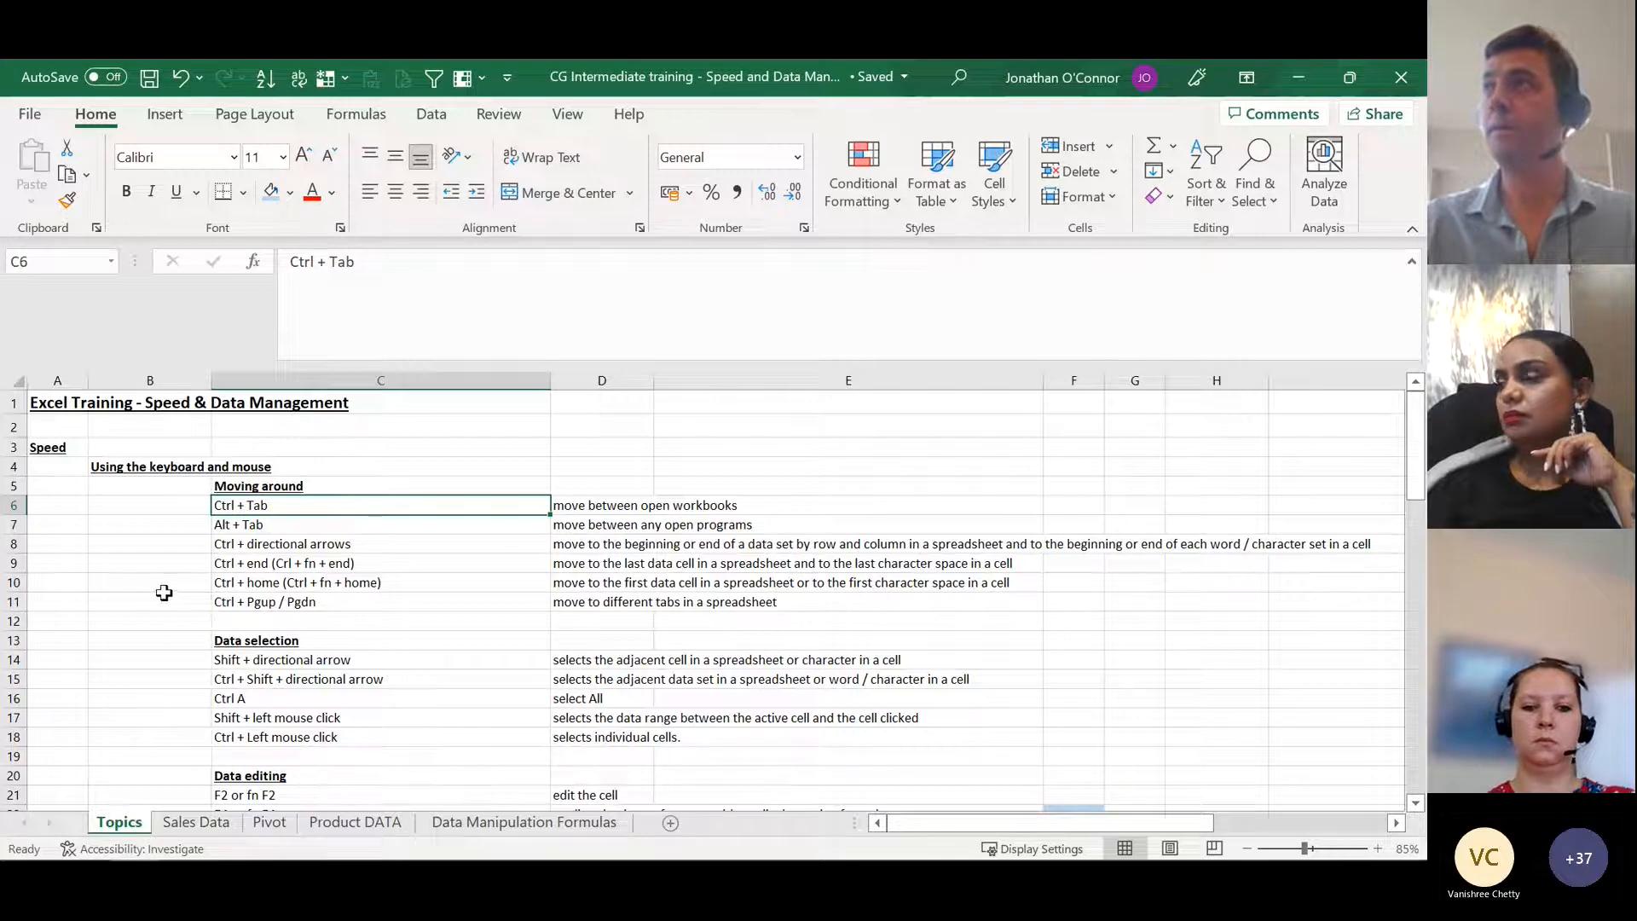
Step: Starting from cell C8, jump between the data edges of column C and row 11, out to column XFD and back to column C
left_click(364, 548)
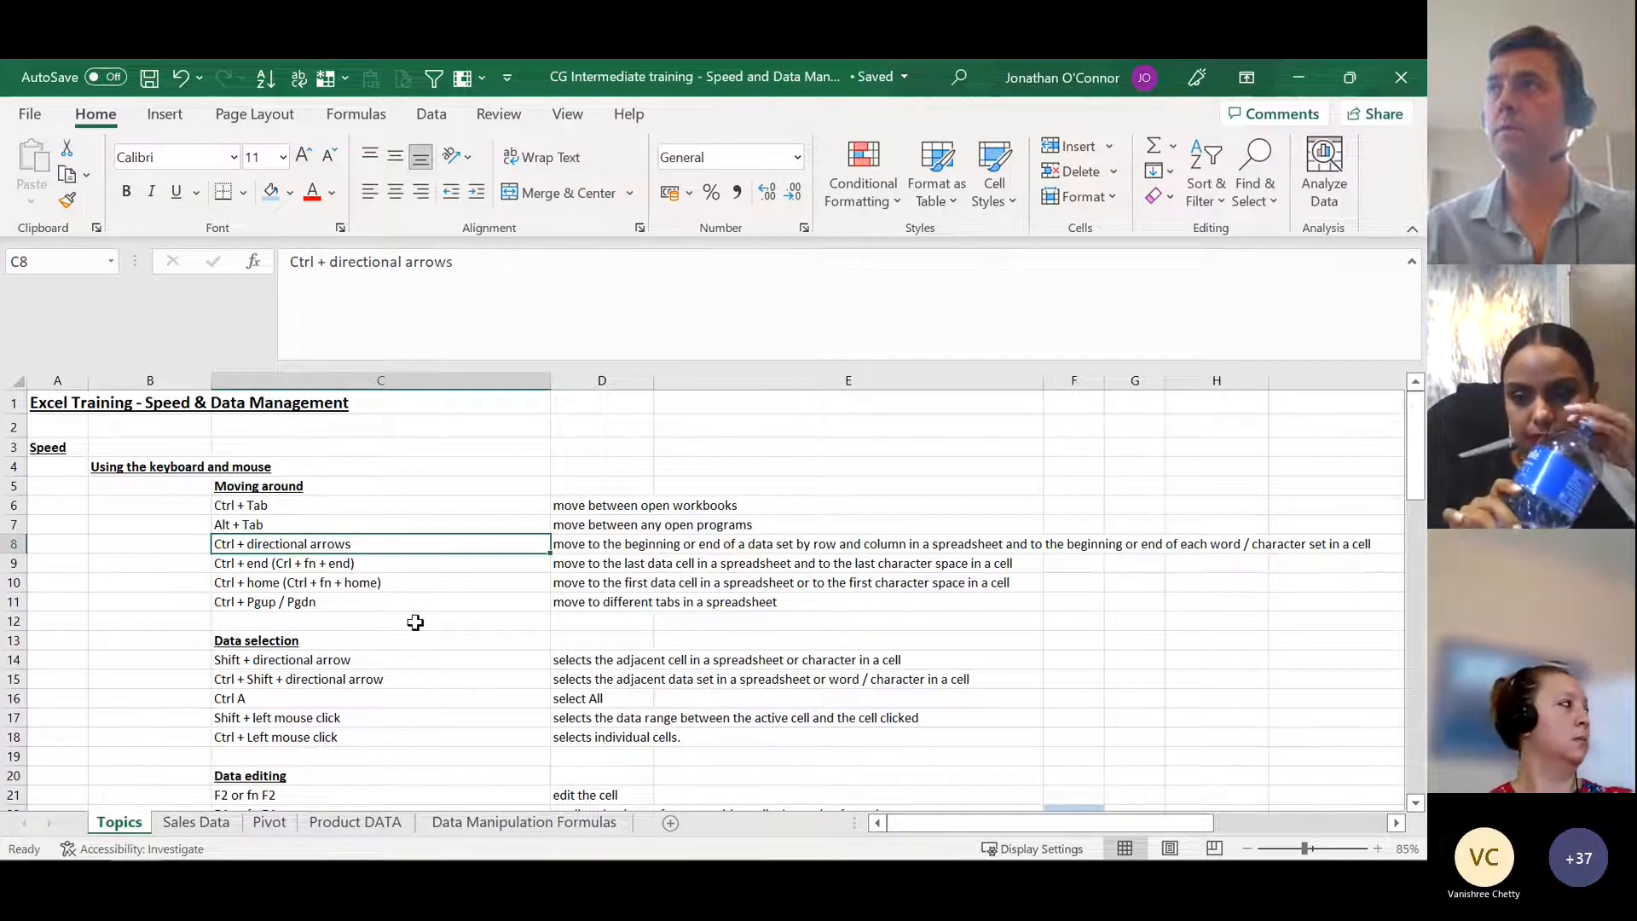
key("ctrl+Up")
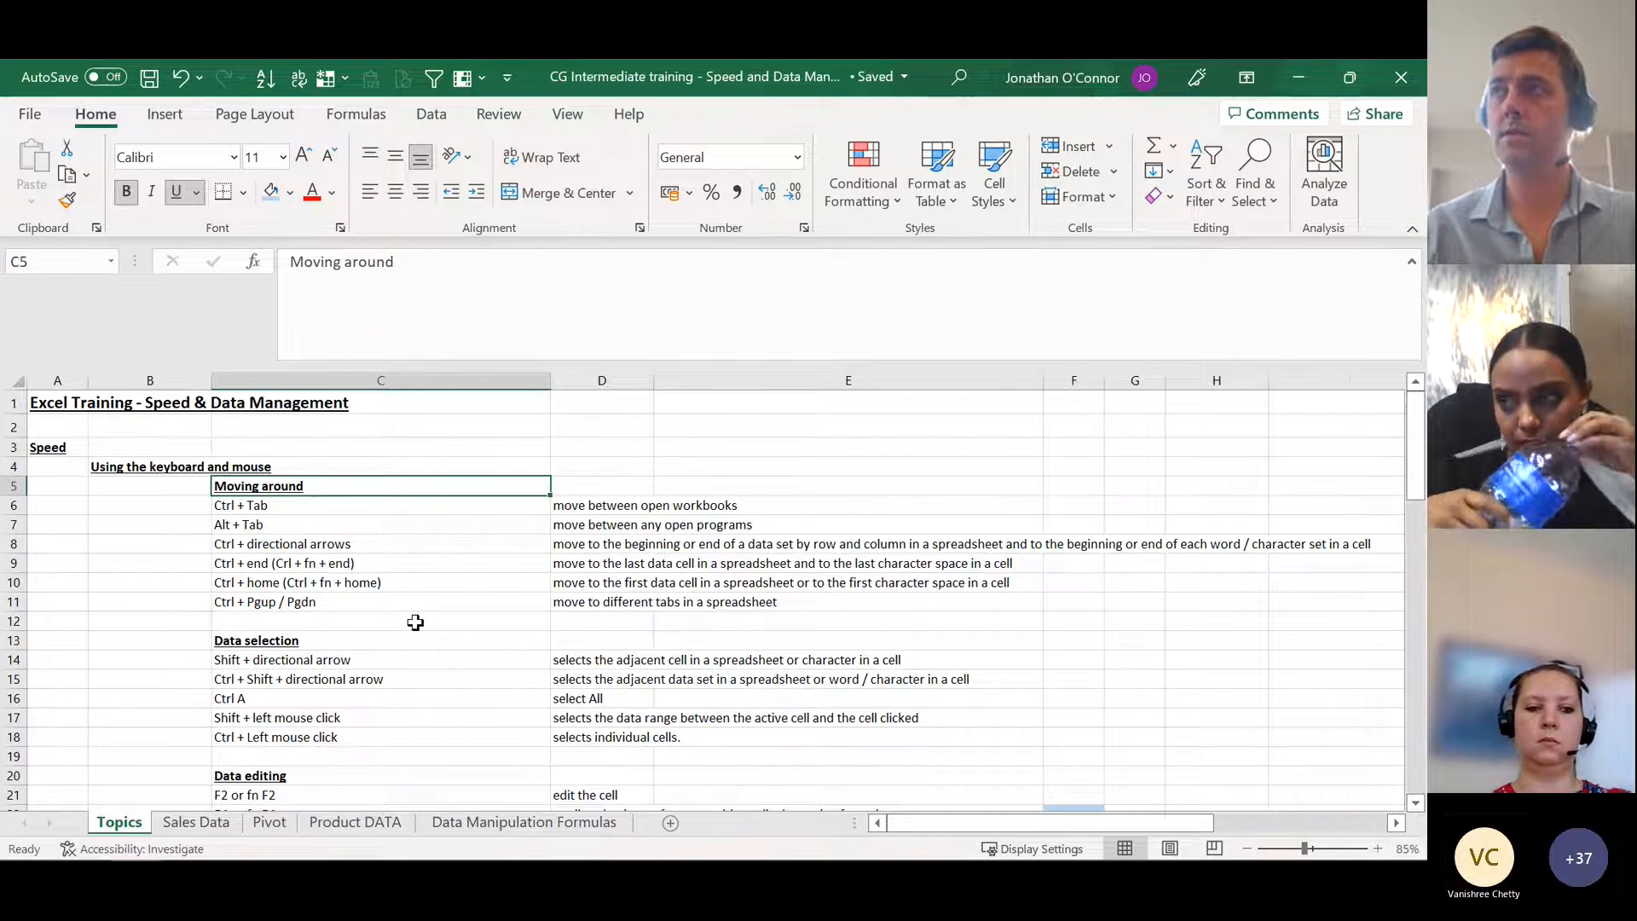
key("ctrl+Down")
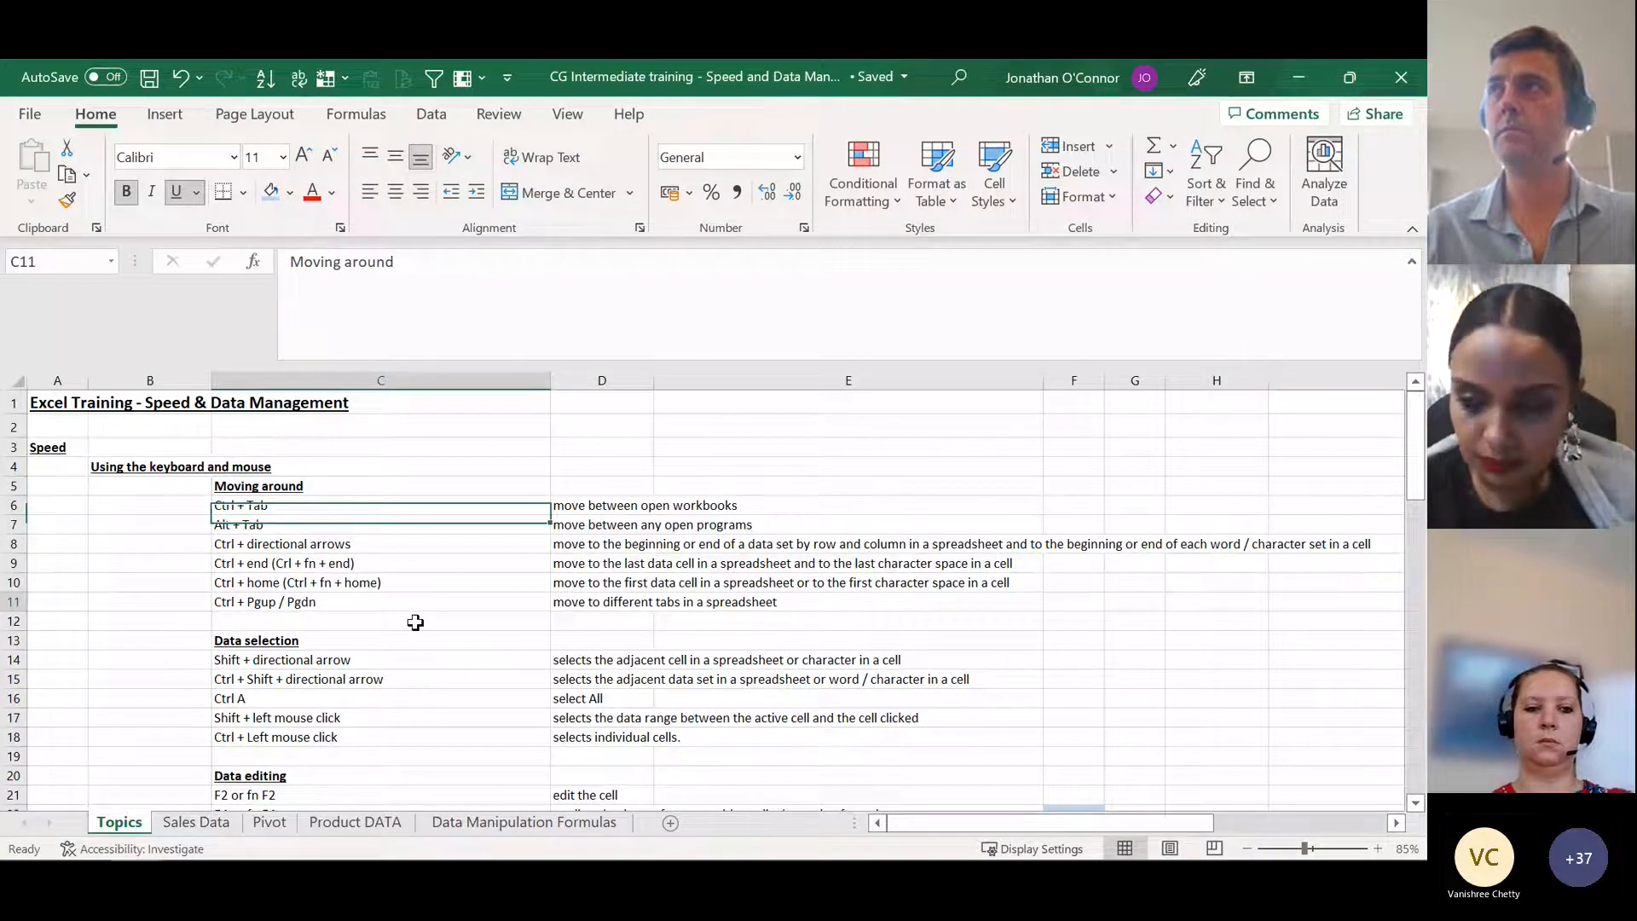
key("ctrl+Right")
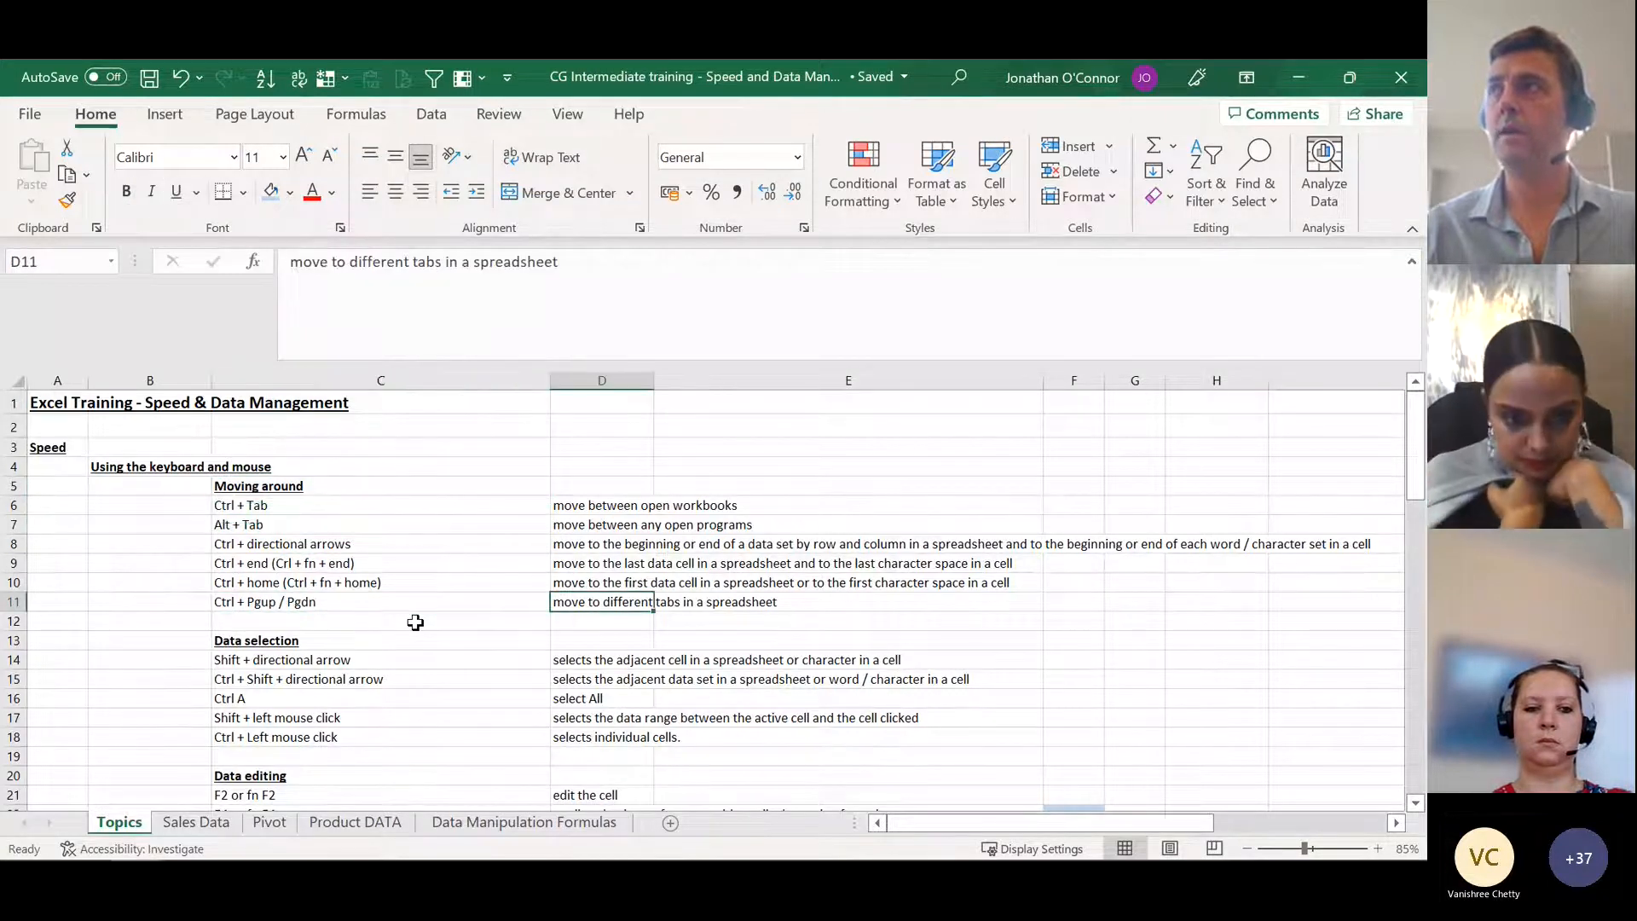
key("ctrl+Right")
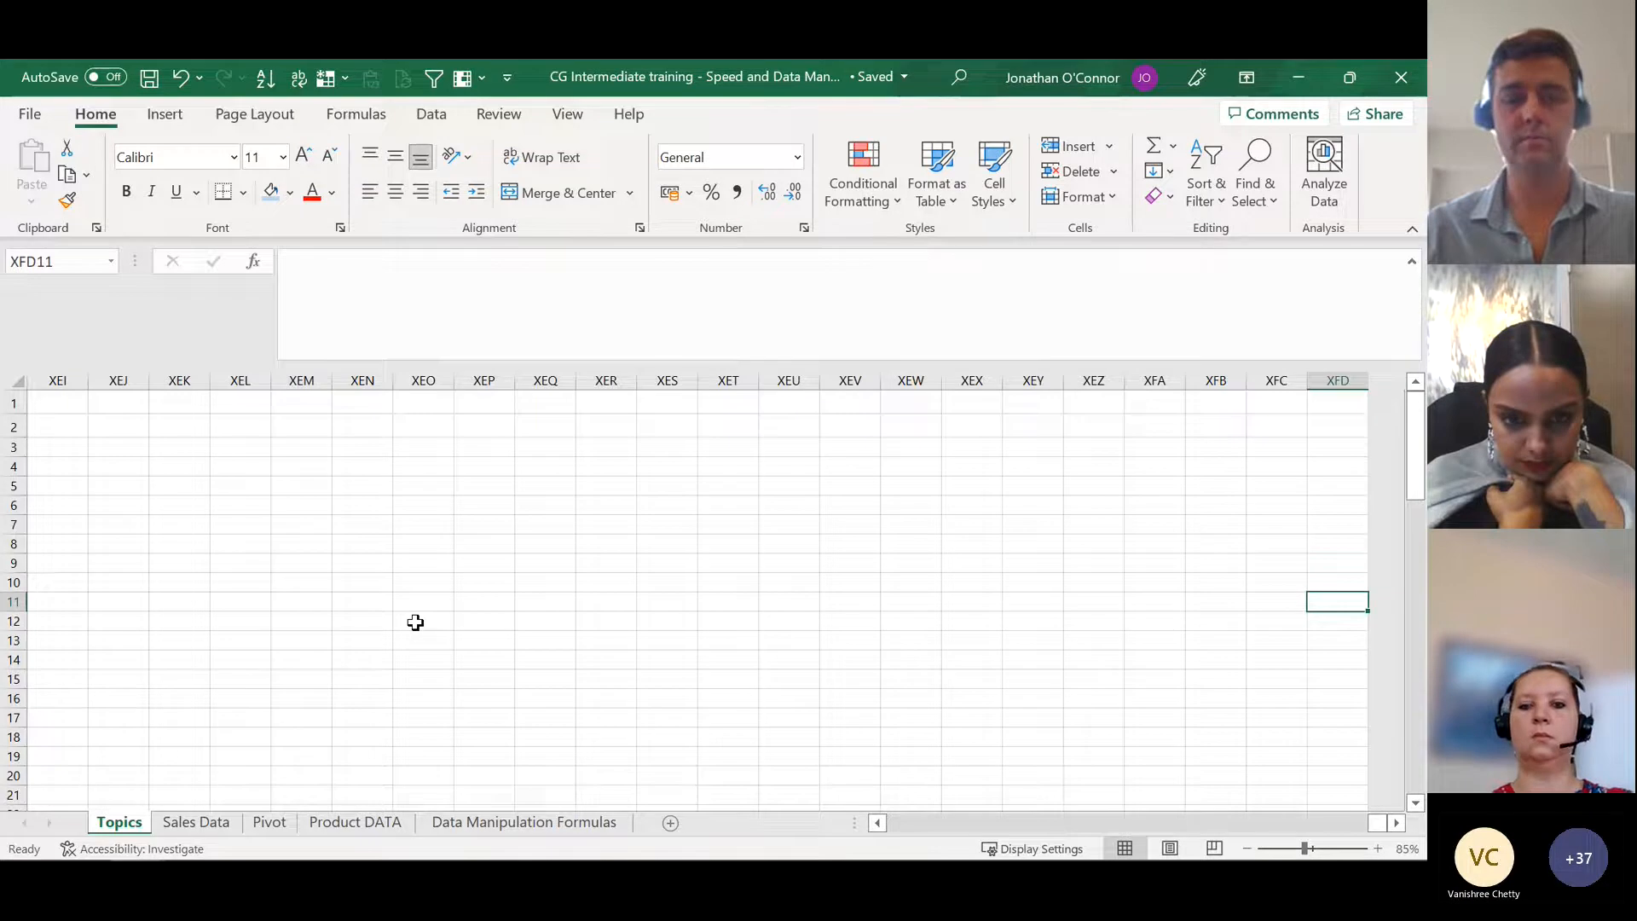
key("ctrl+Left")
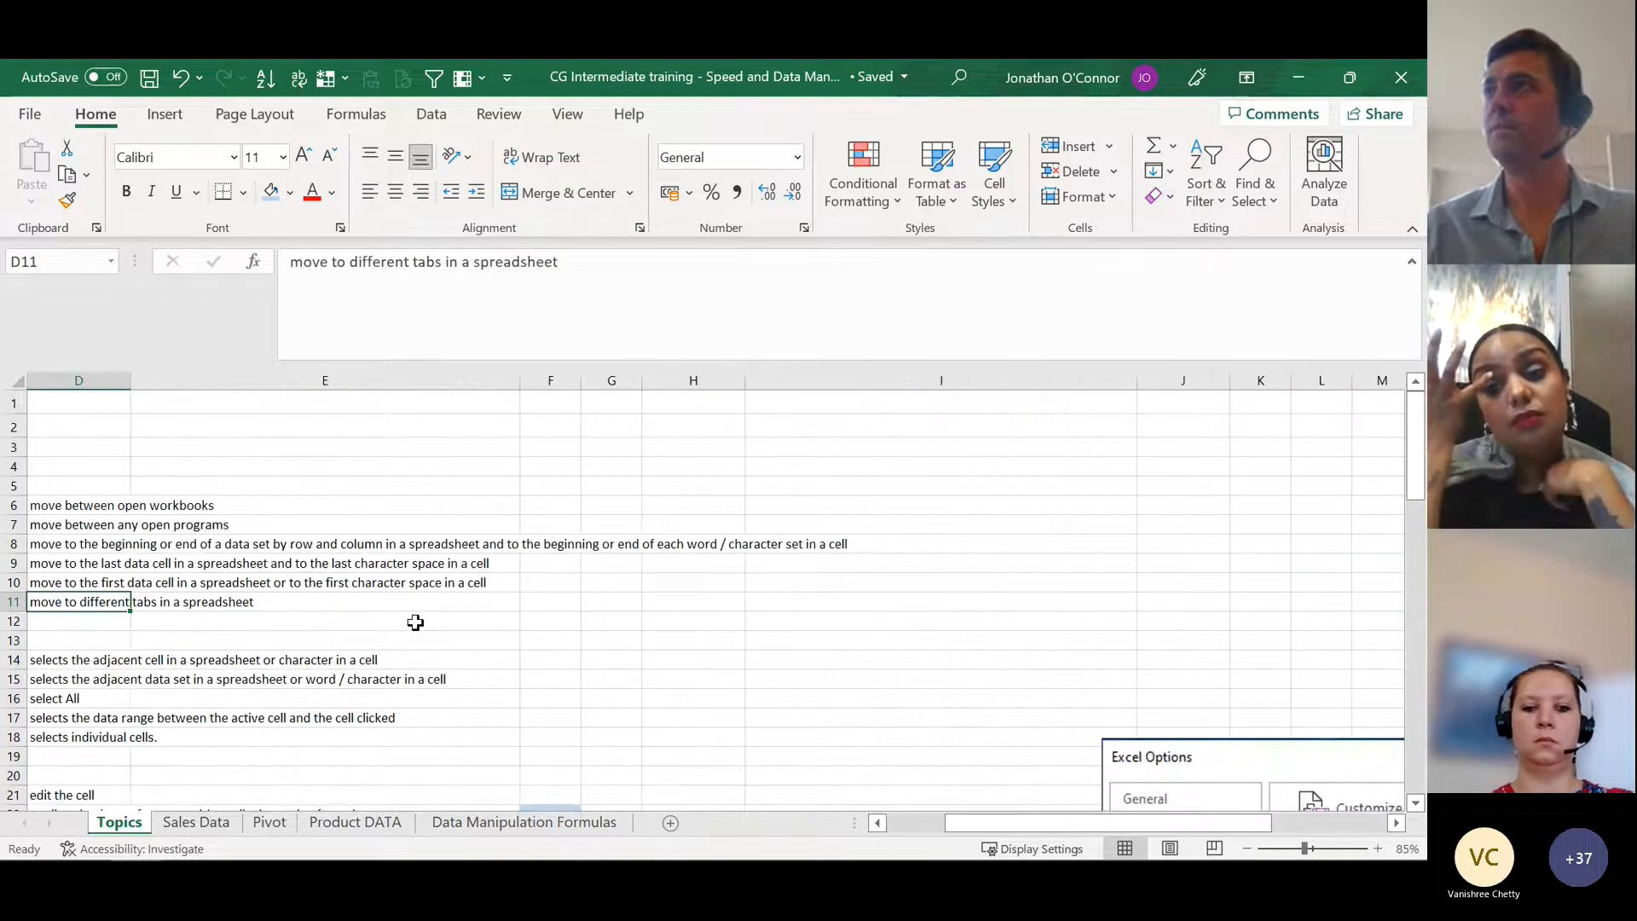
key("ctrl+Left")
key("ctrl+Left")
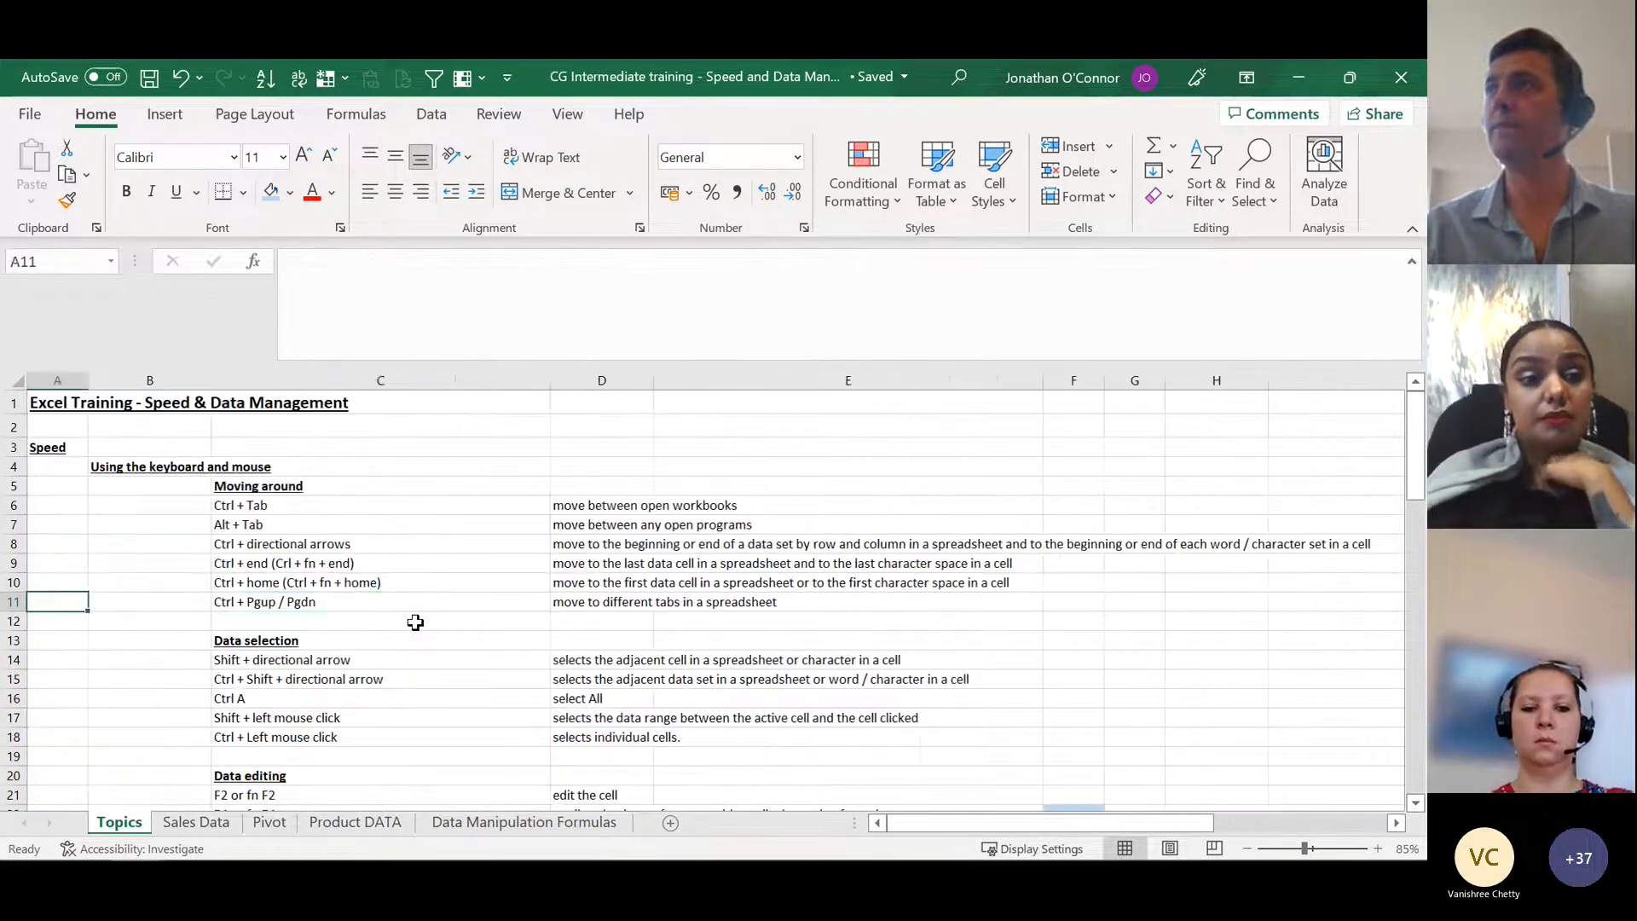
key("ctrl+Right")
key("ctrl+Up")
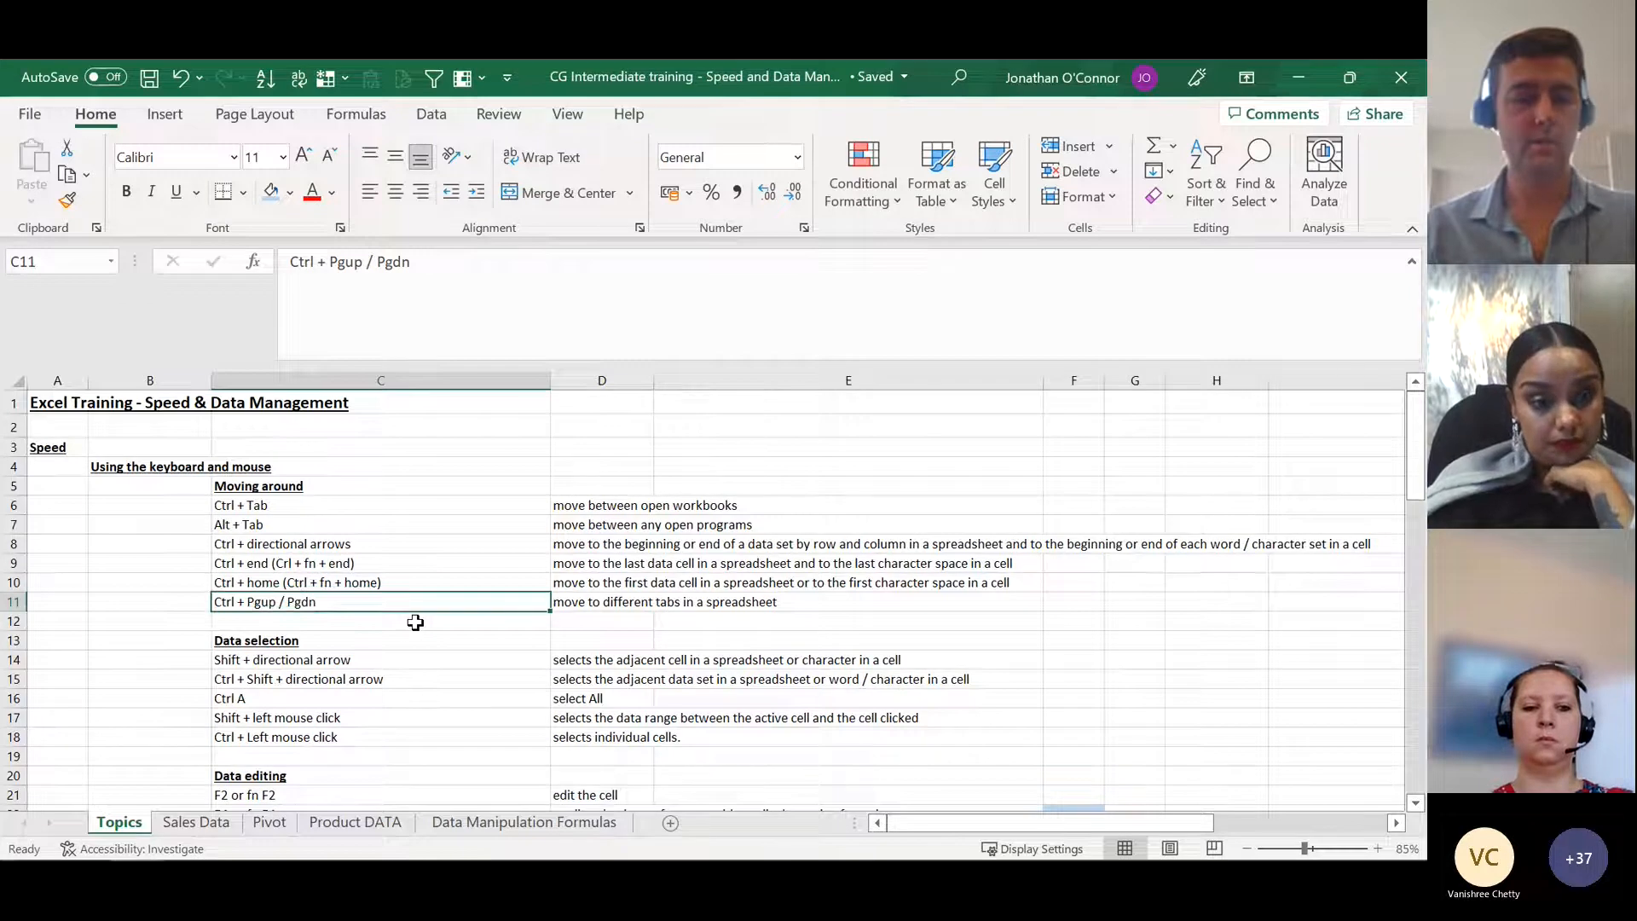
Step: Move cell by cell down column C from row 11 to the "F4 or fn F4" entry in C22
key("Up")
key("Up")
key("Down")
key("Down")
key("Down")
key("Down")
key("Down")
key("Down")
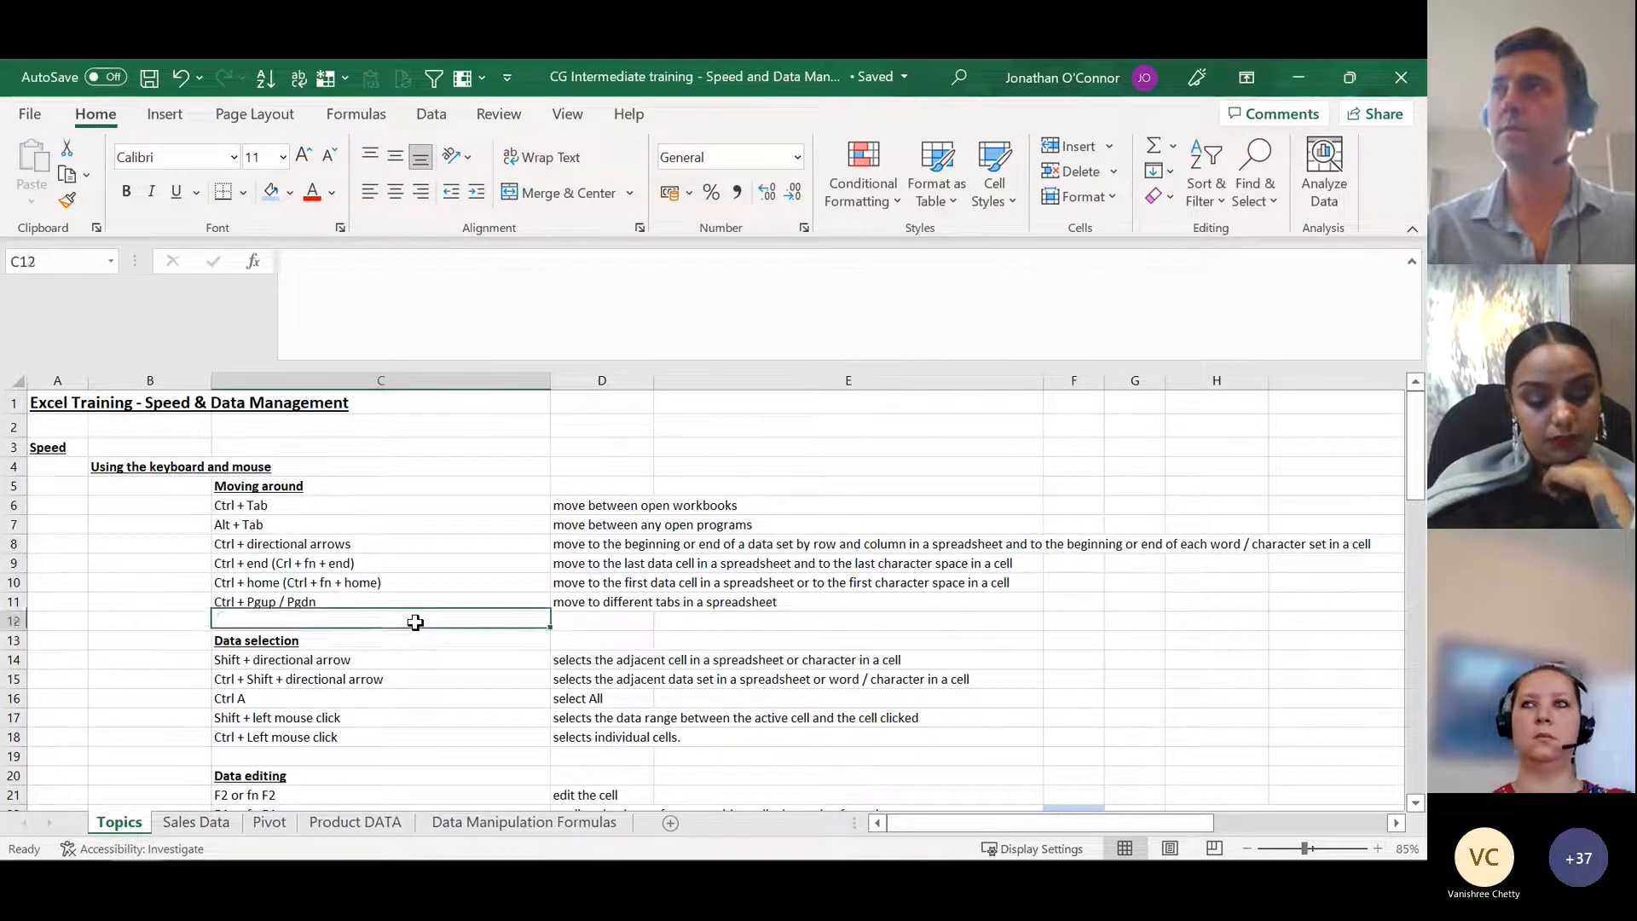
key("Down")
key("Down")
key("Down")
key("Down")
key("Down")
key("Down")
key("Down")
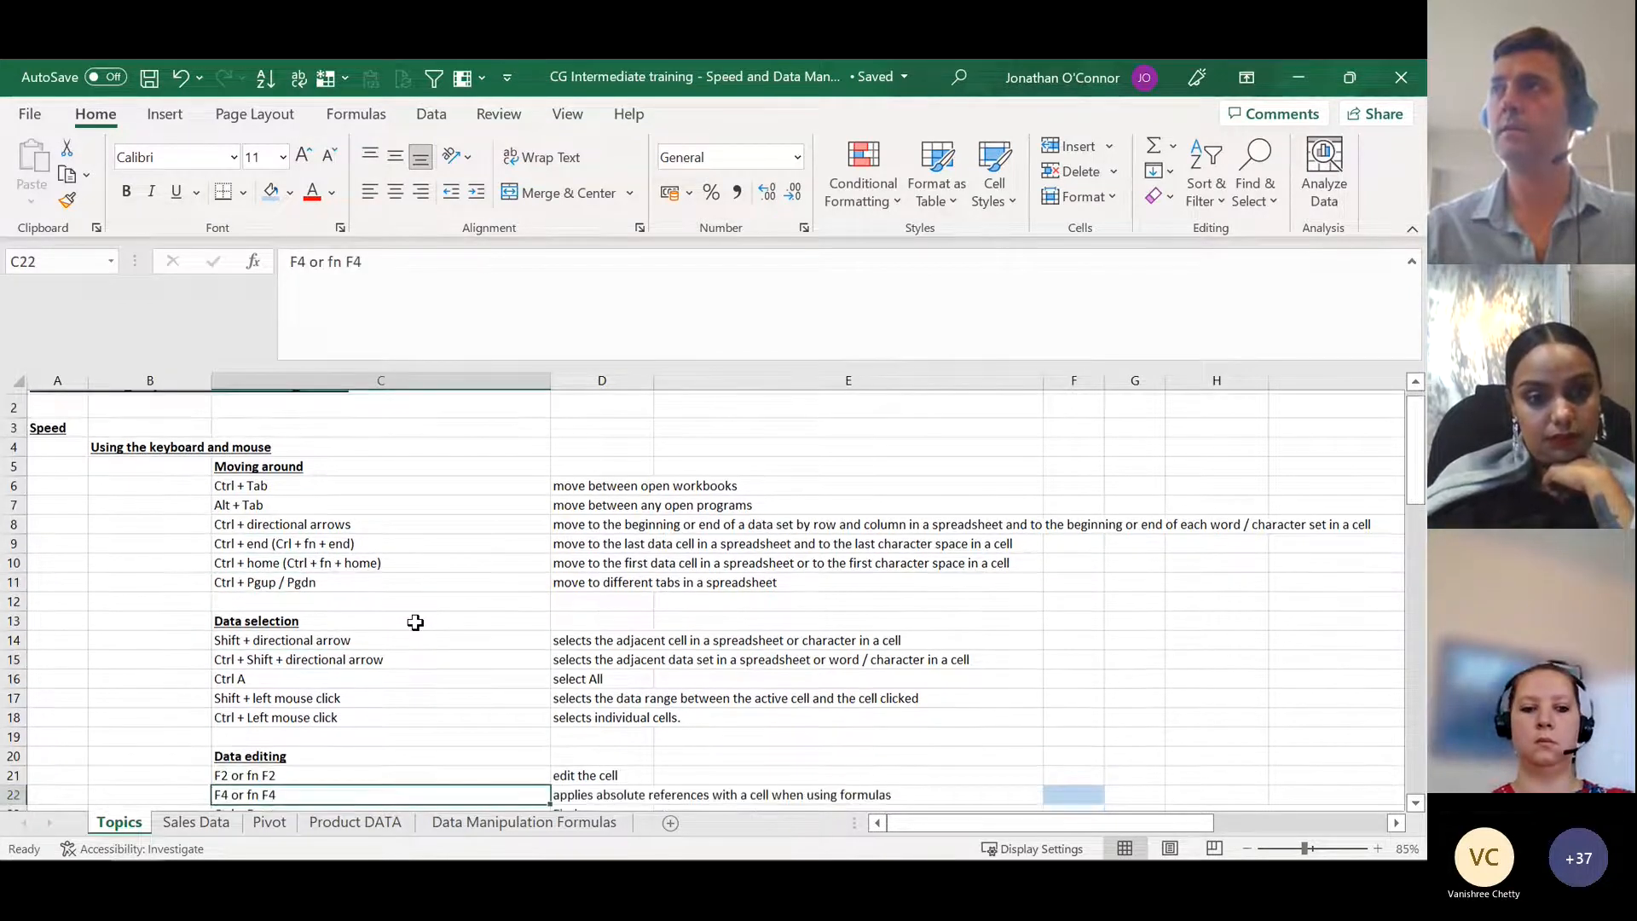
Step: Return up column C using single-cell moves and data-block jumps, finishing on "Ctrl + directional arrows" in C8
key("Up")
key("Up")
key("Up")
key("Up")
key("Up")
key("Up")
key("Up")
key("Up")
key("Up")
key("ctrl+Up")
key("ctrl+Up")
key("ctrl+Up")
key("ctrl+Down")
key("ctrl+Down")
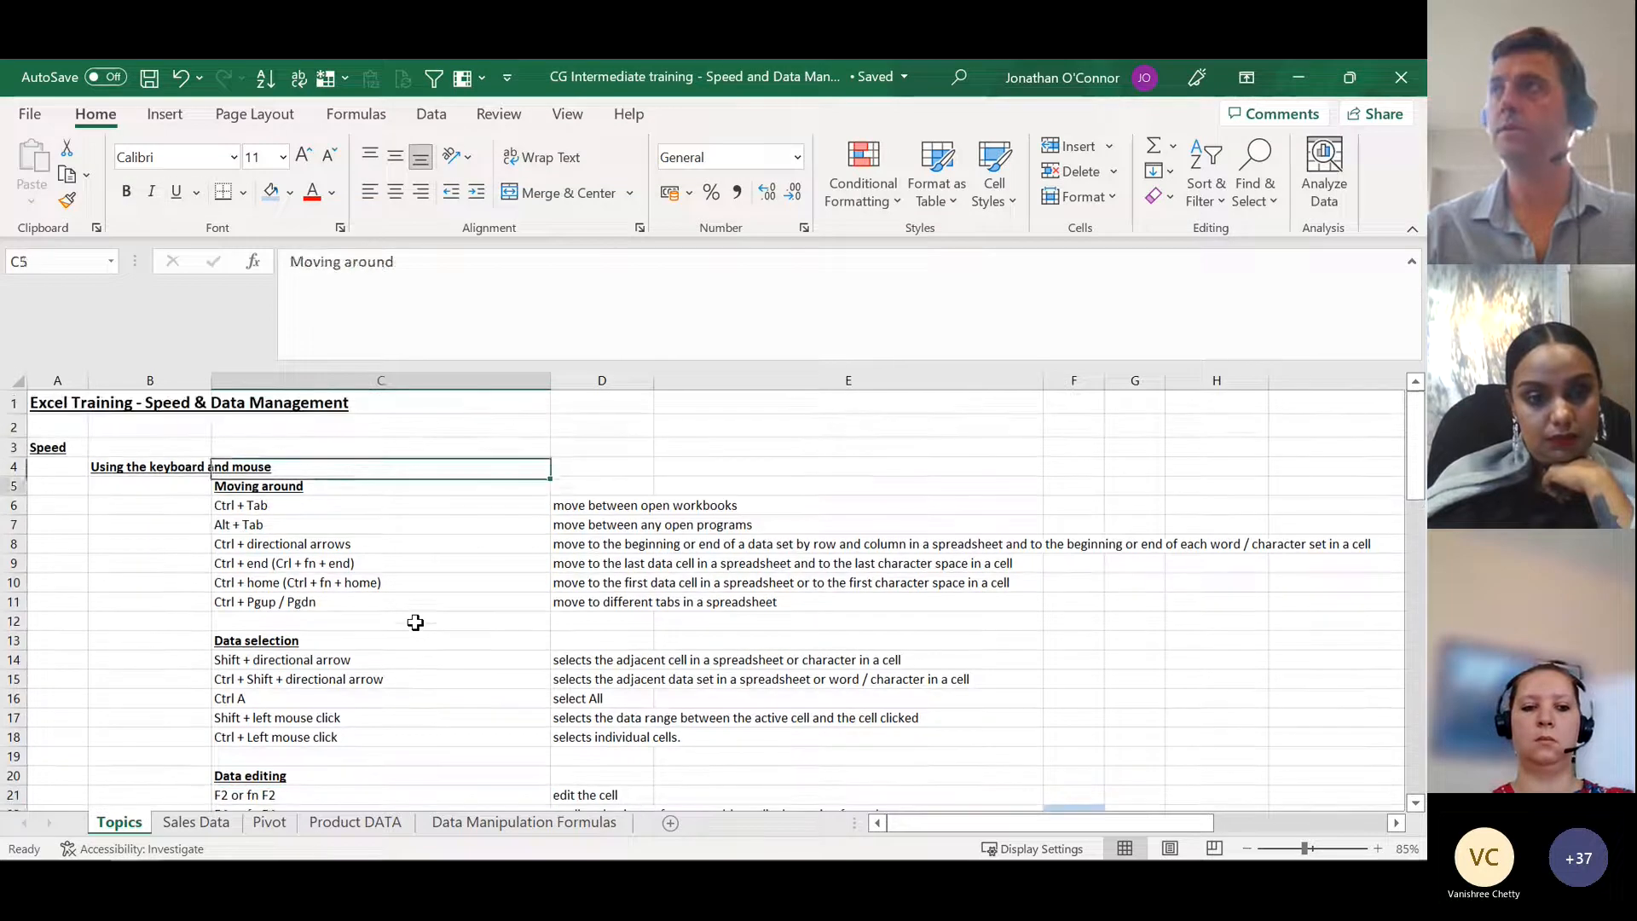
key("Up")
key("Up")
key("Up")
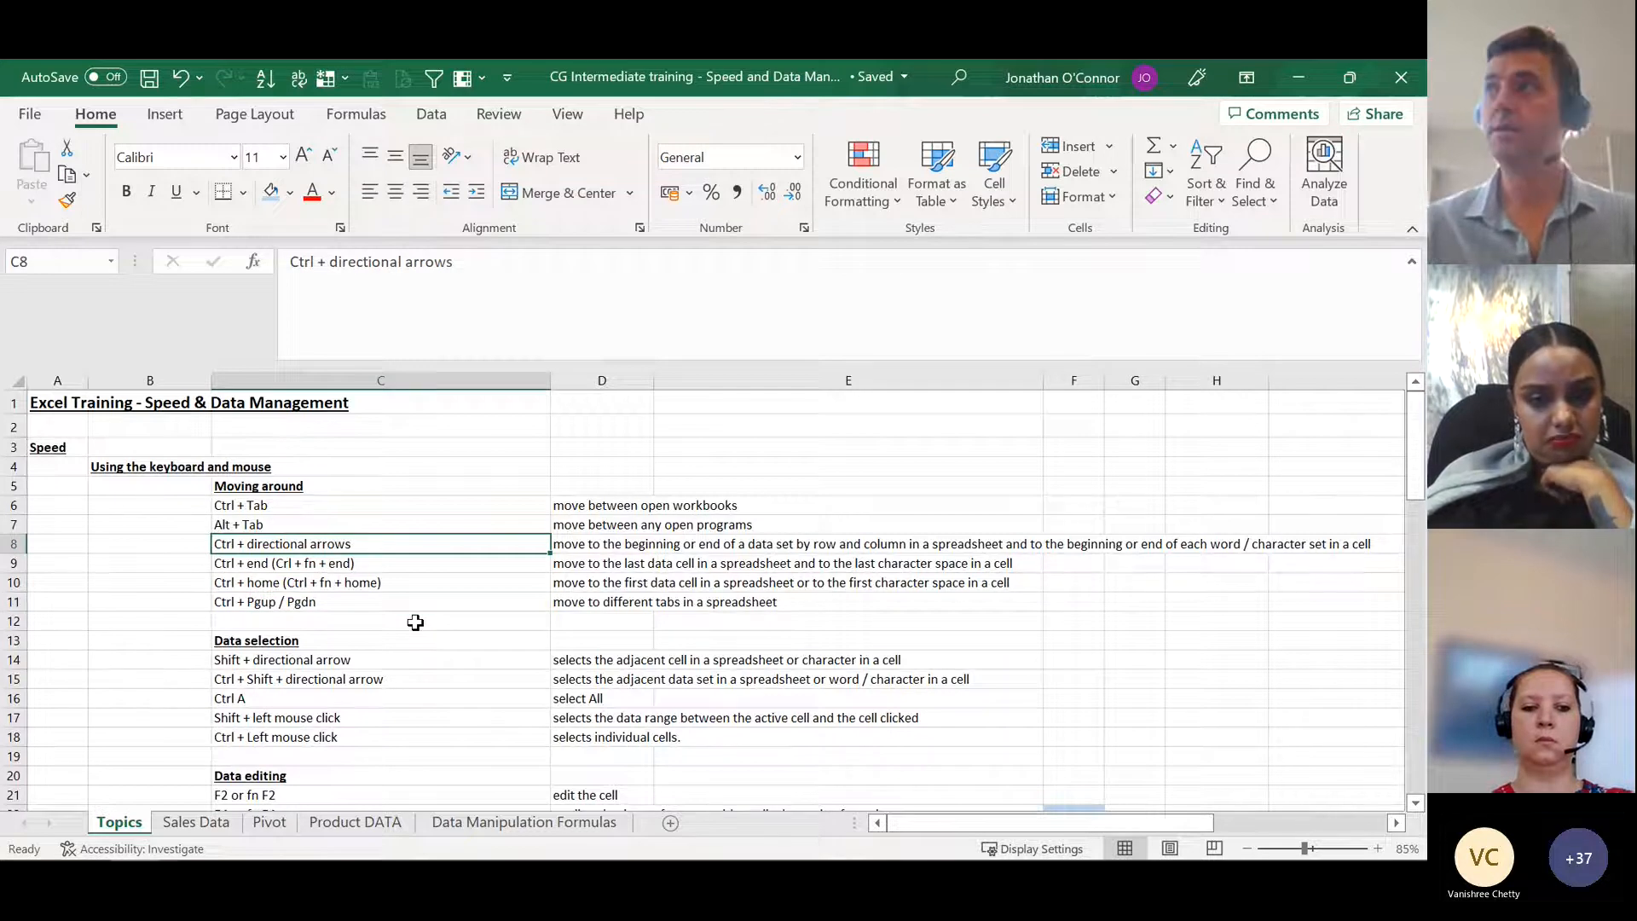
Step: From cell C9, jump to the last used cell of the Topics sheet and back to its first cell, A1
key("Down")
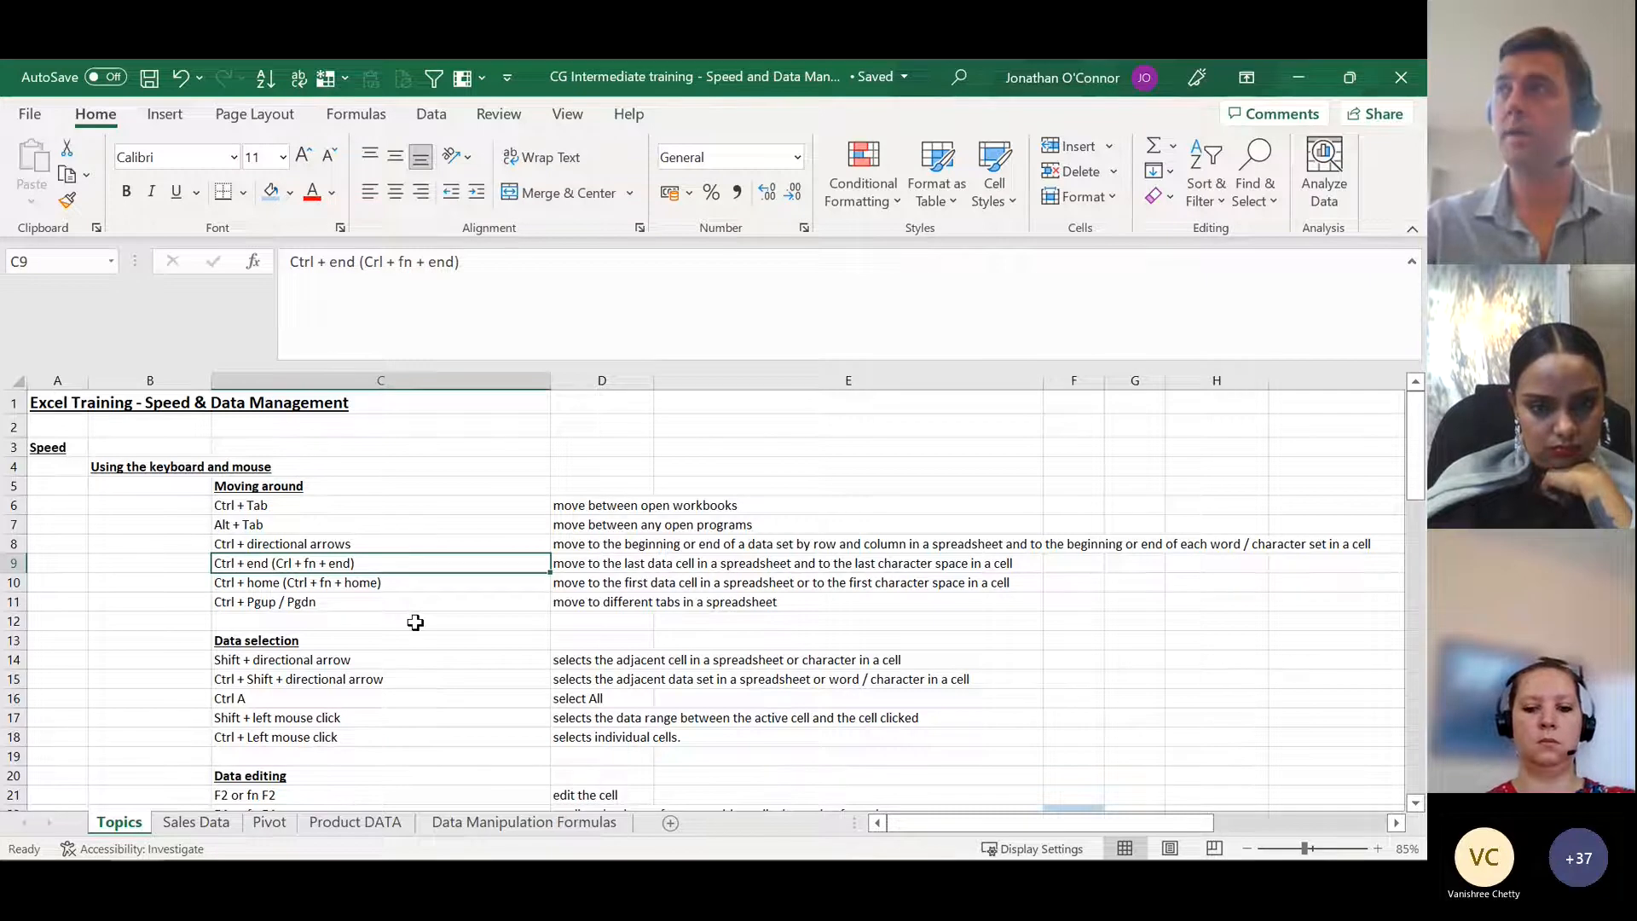
key("ctrl+End")
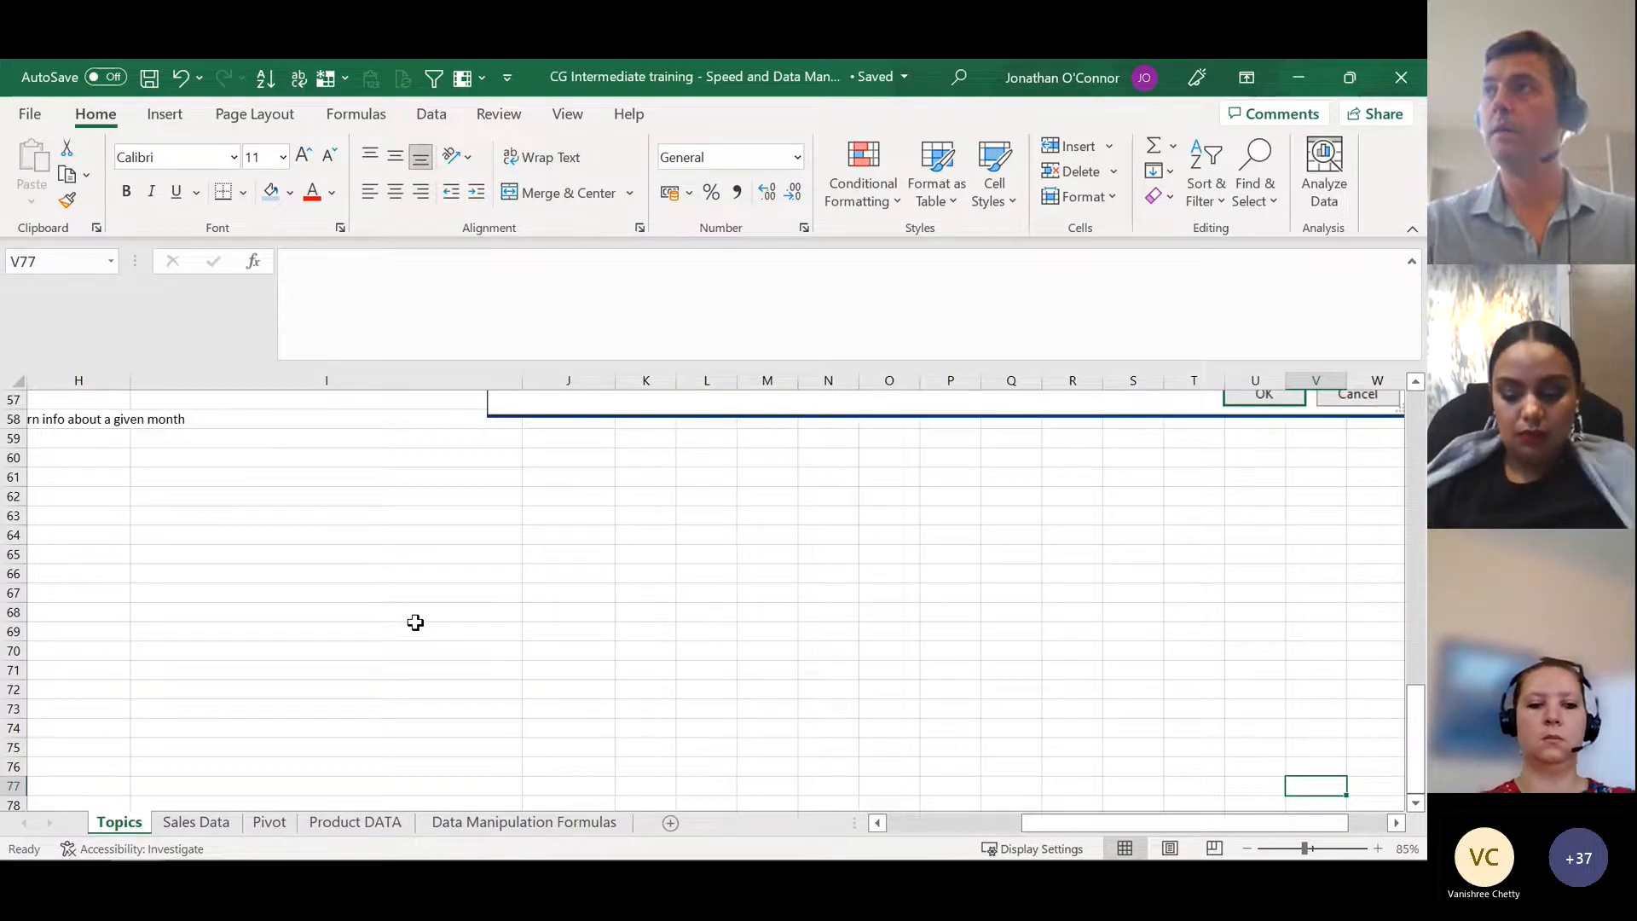
key("ctrl+Home")
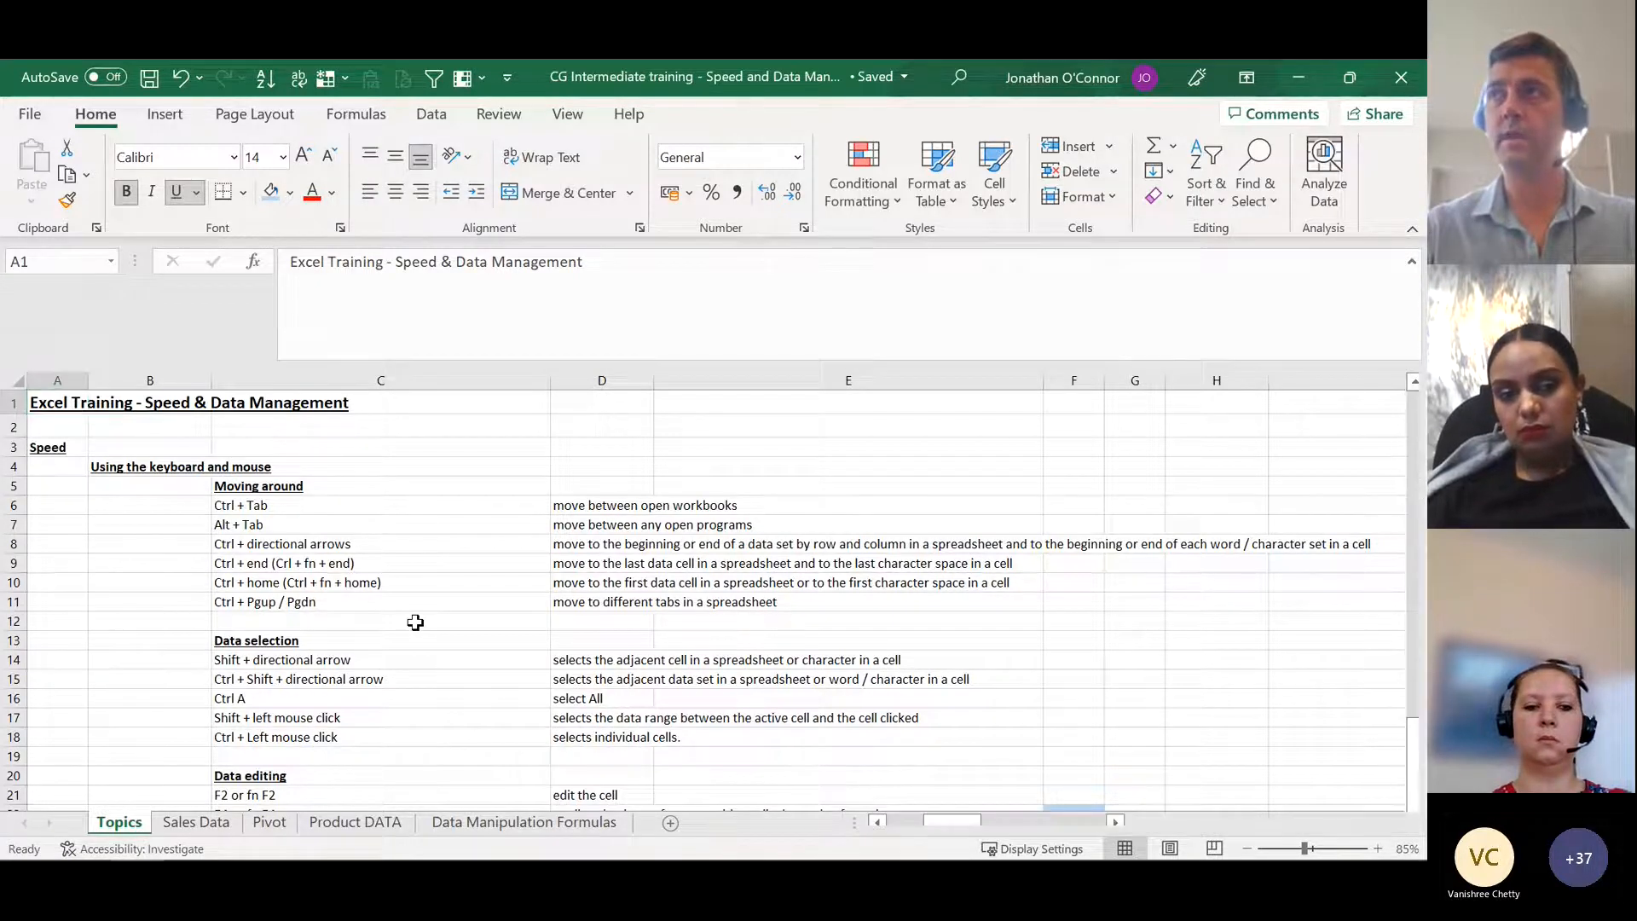
Step: Page through the worksheets from Topics to Data Manipulation Formulas and back to Topics
key("ctrl+Page_Down")
key("ctrl+Page_Down")
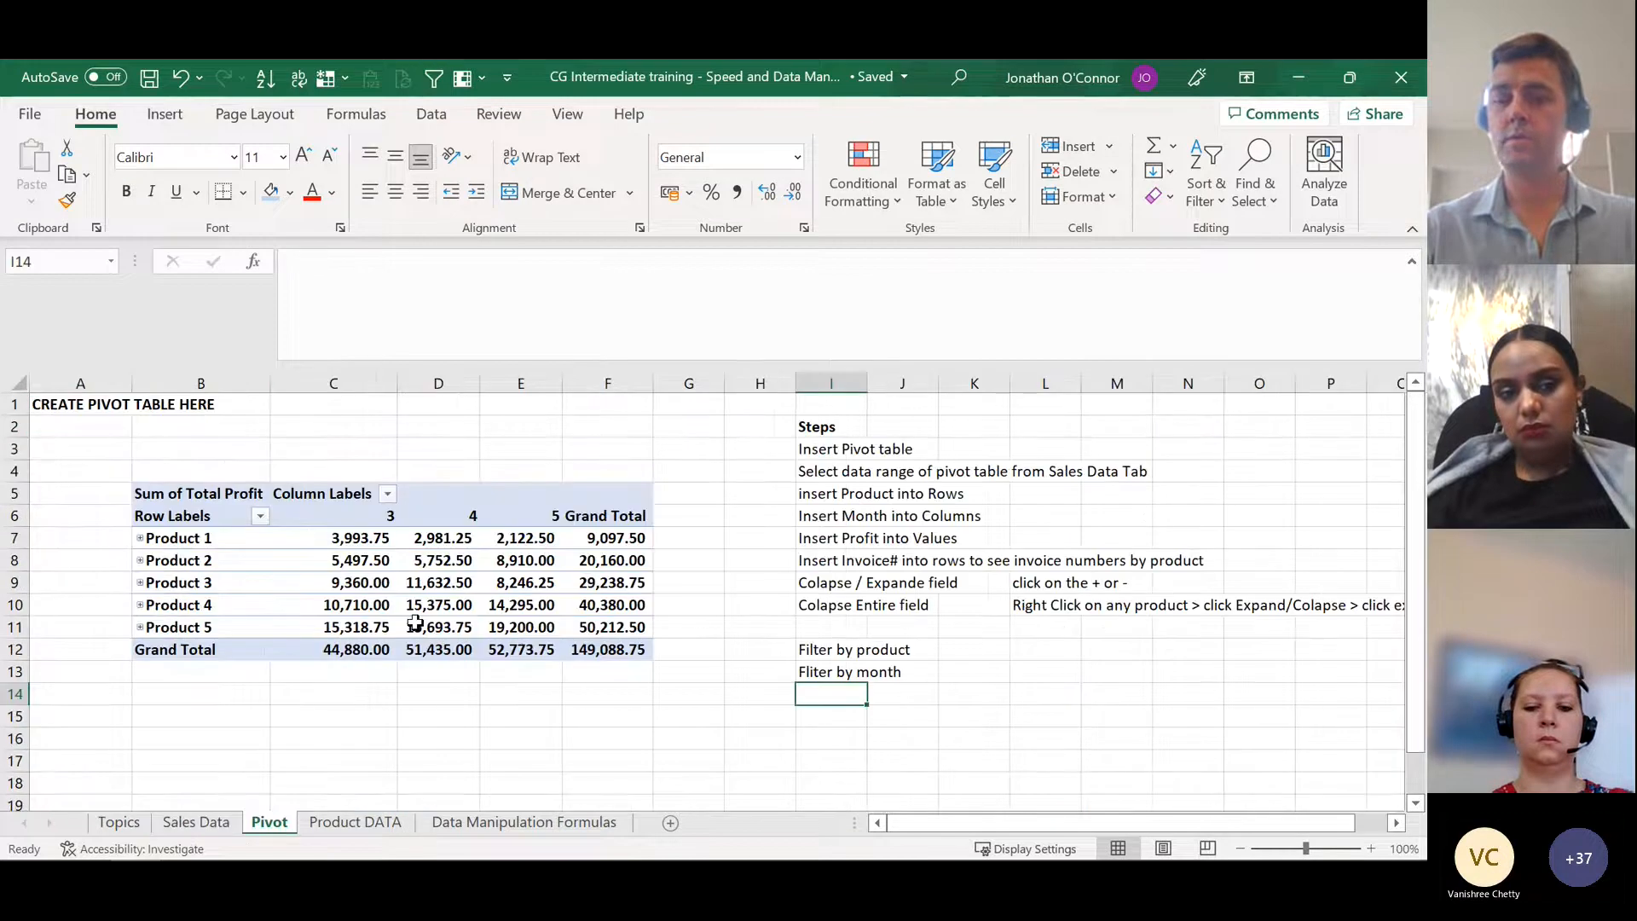
key("ctrl+Page_Down")
key("ctrl+Page_Down")
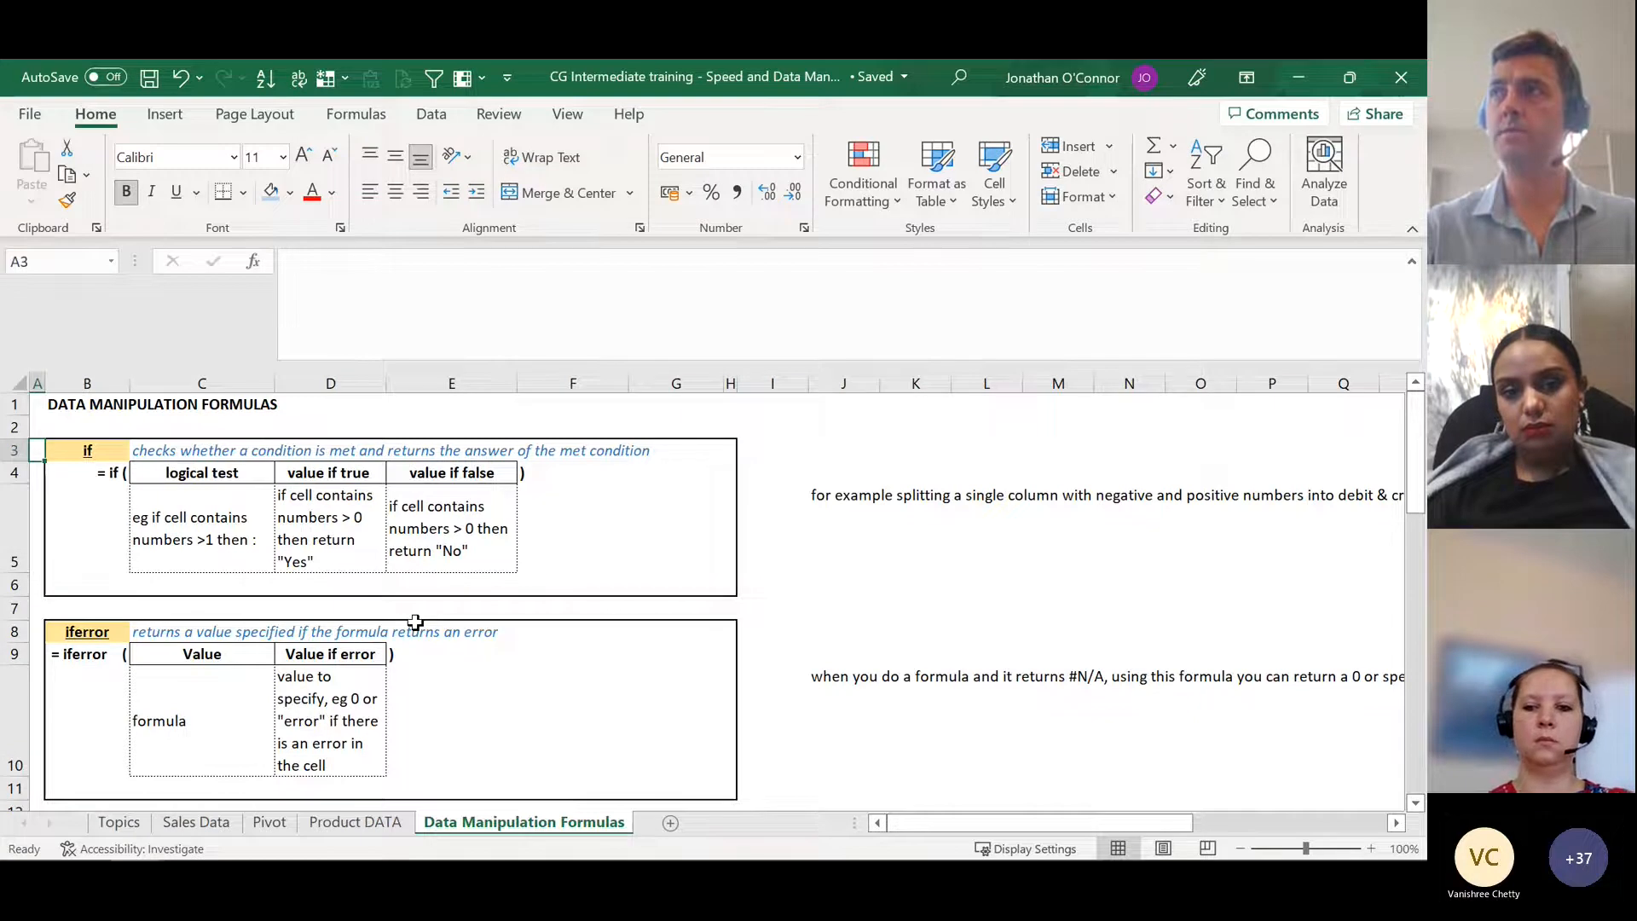
key("ctrl+Page_Up")
key("ctrl+Page_Up")
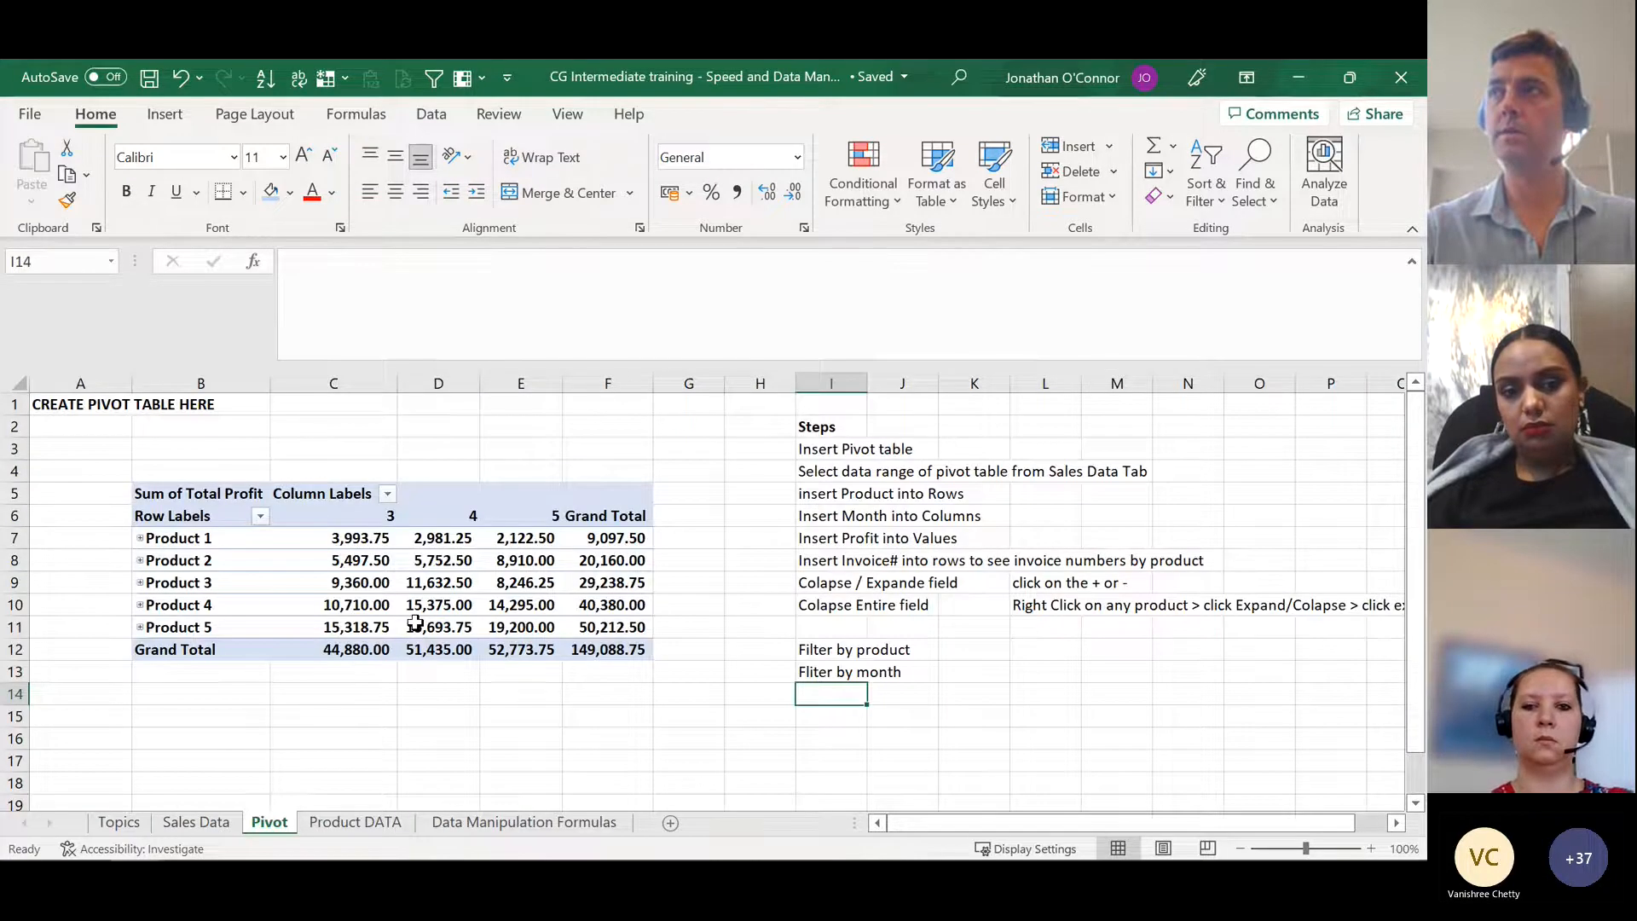
key("ctrl+Page_Up")
key("ctrl+Page_Up")
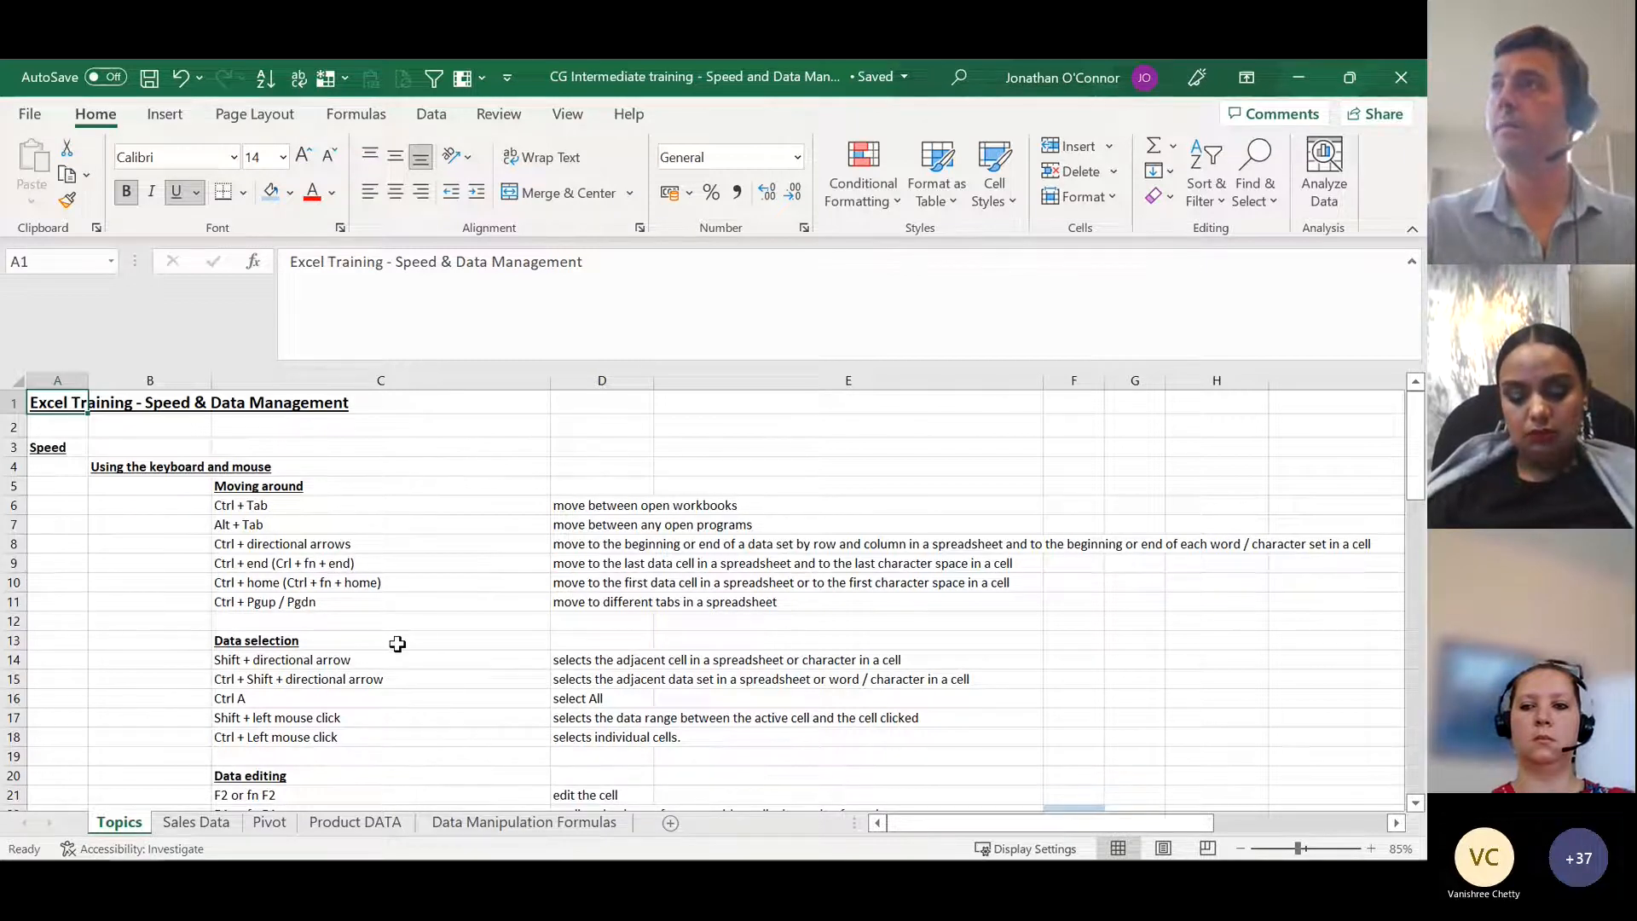
Step: From cell C14, extend the selection one cell at a time along row 14 to column H and shrink it back to C14
left_click(320, 661)
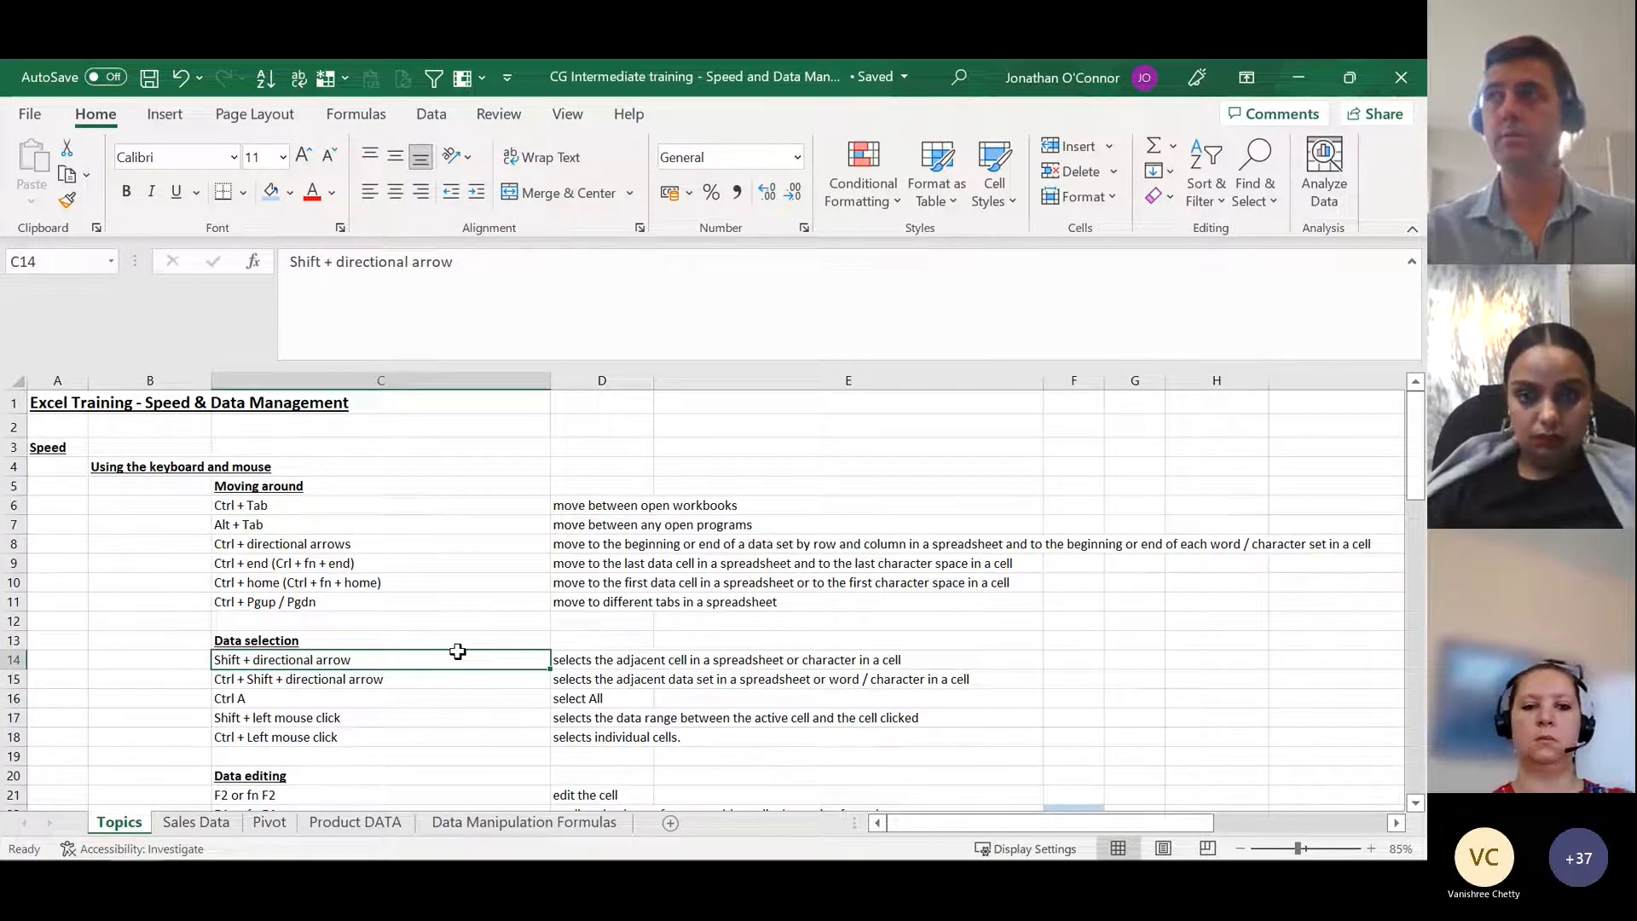
key("shift+Right")
key("shift+Right")
key("shift+Right")
key("shift+Right")
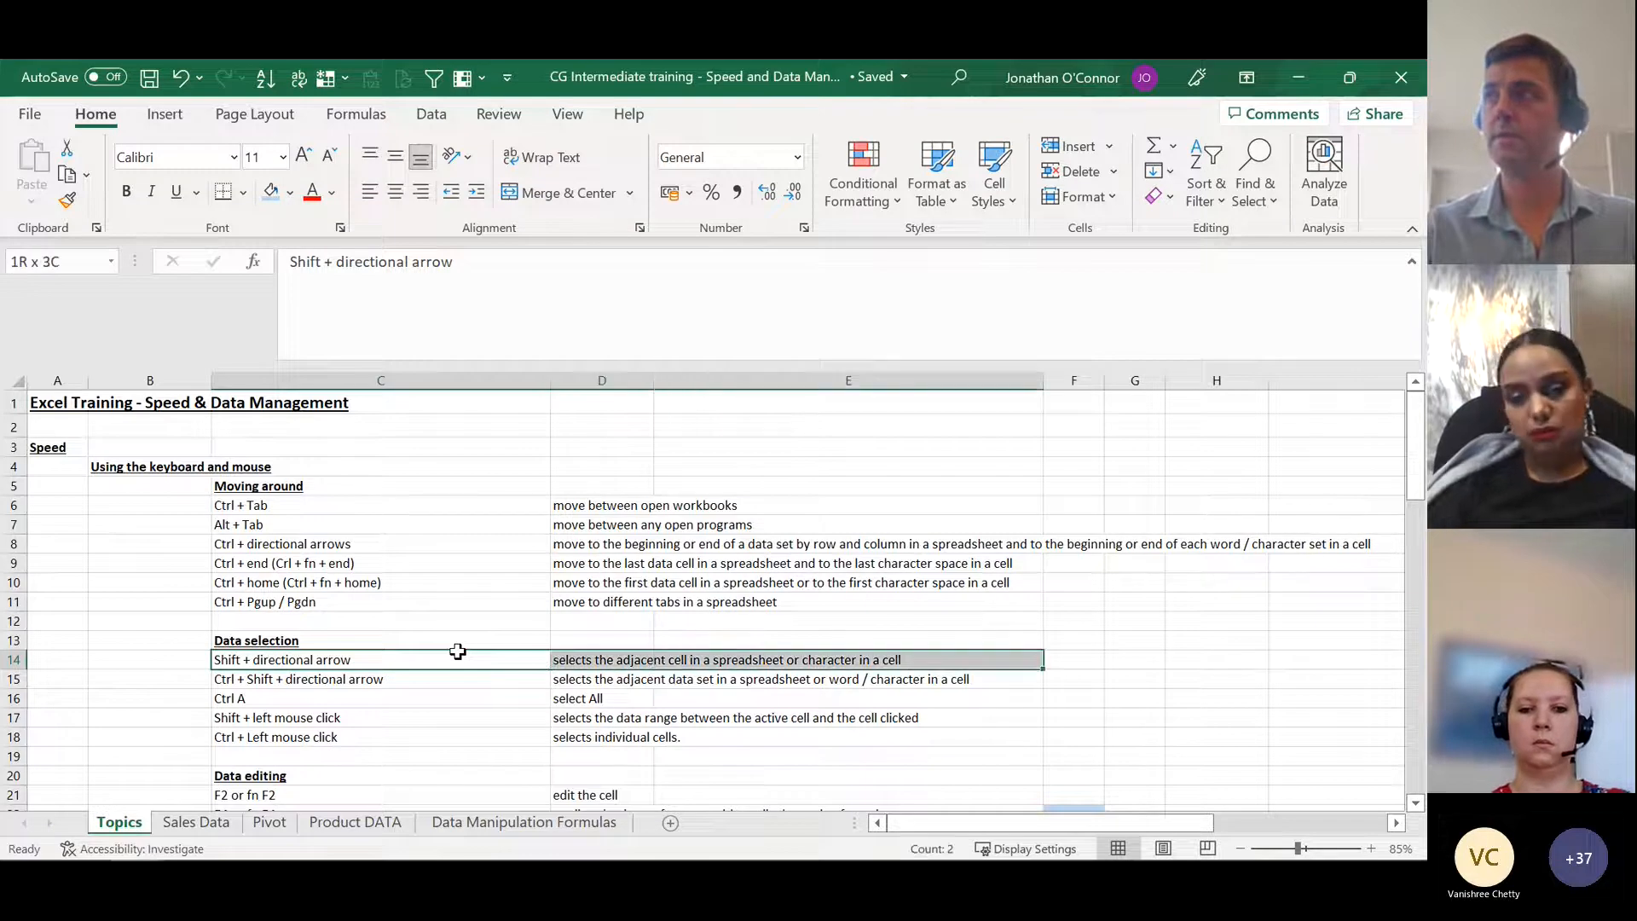
key("shift+Right")
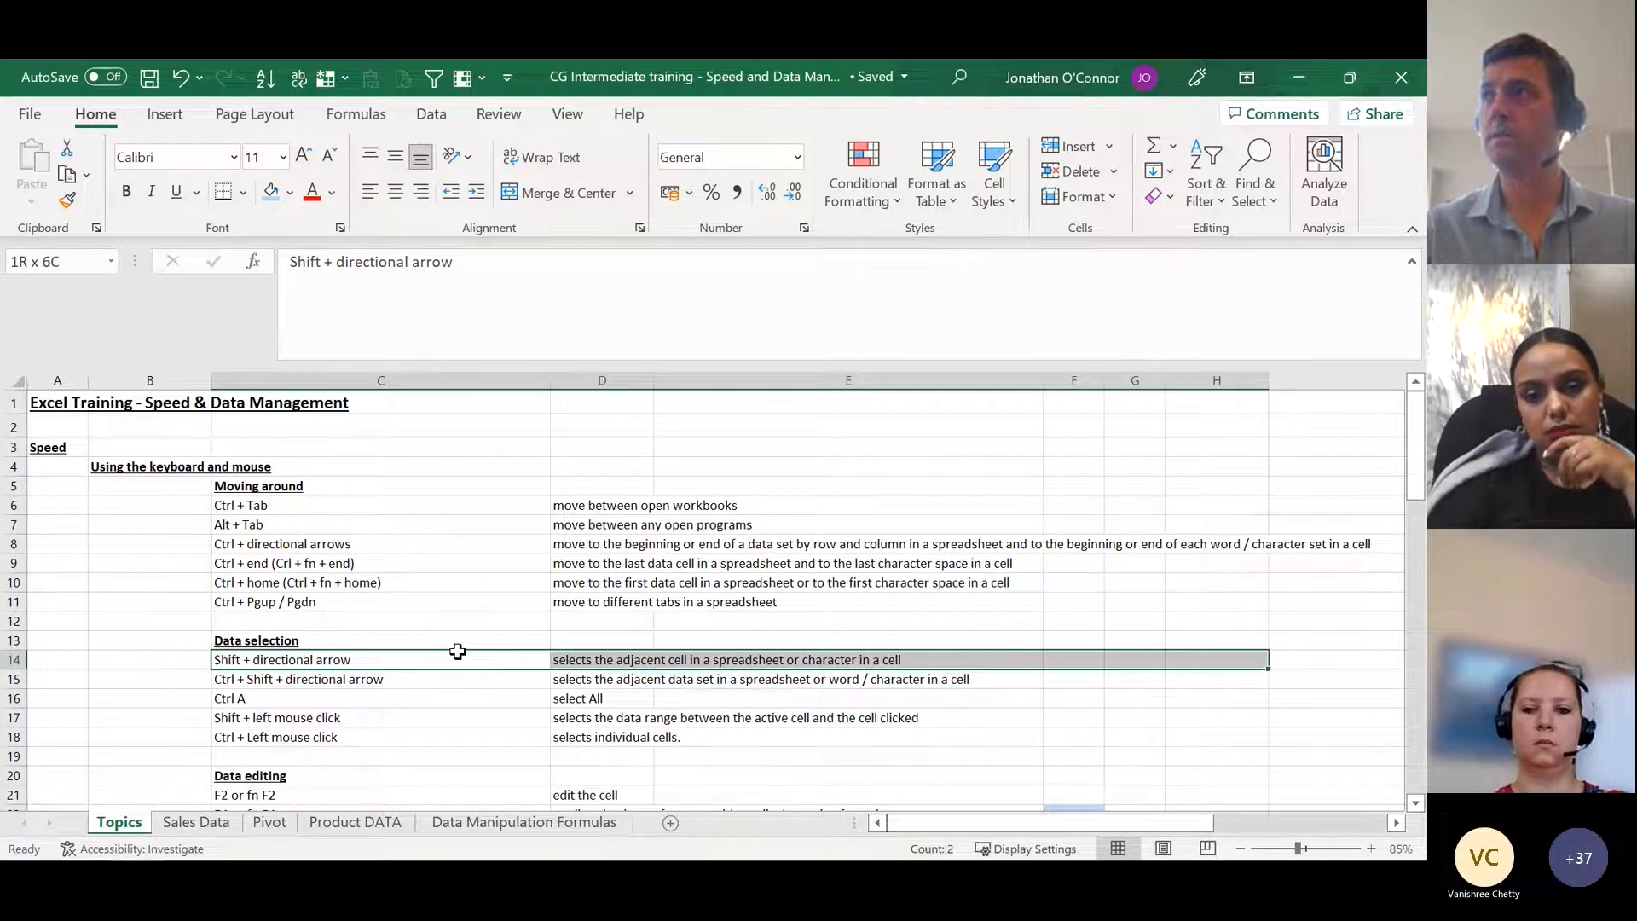
key("shift+Left")
key("shift+Left")
key("shift+Left")
key("shift+Left")
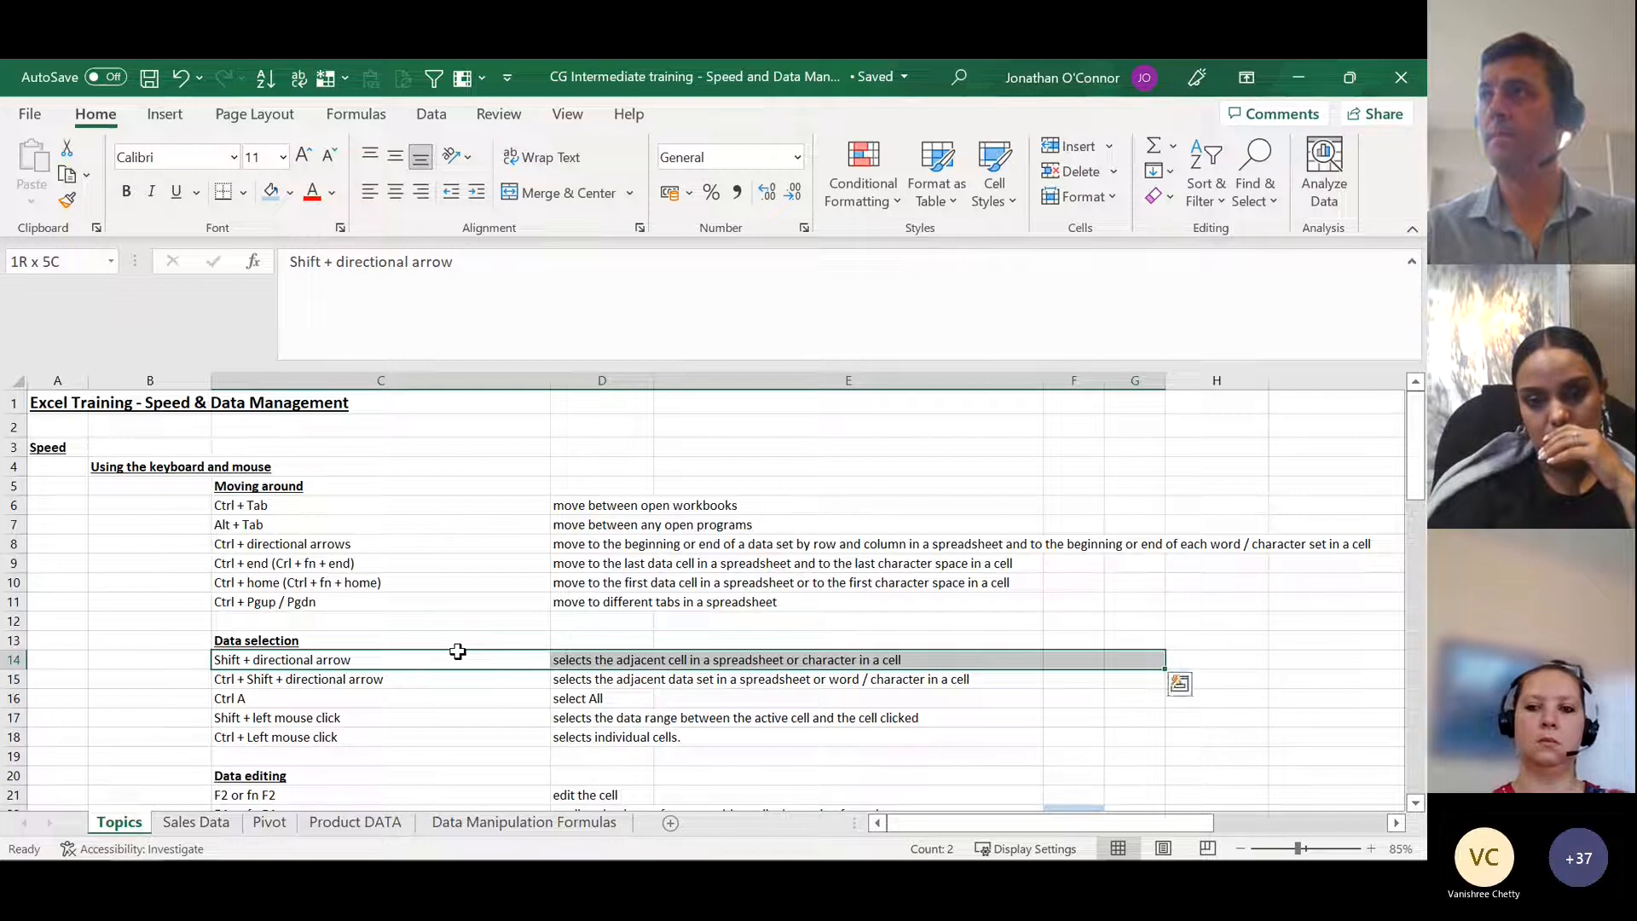
key("shift+Left")
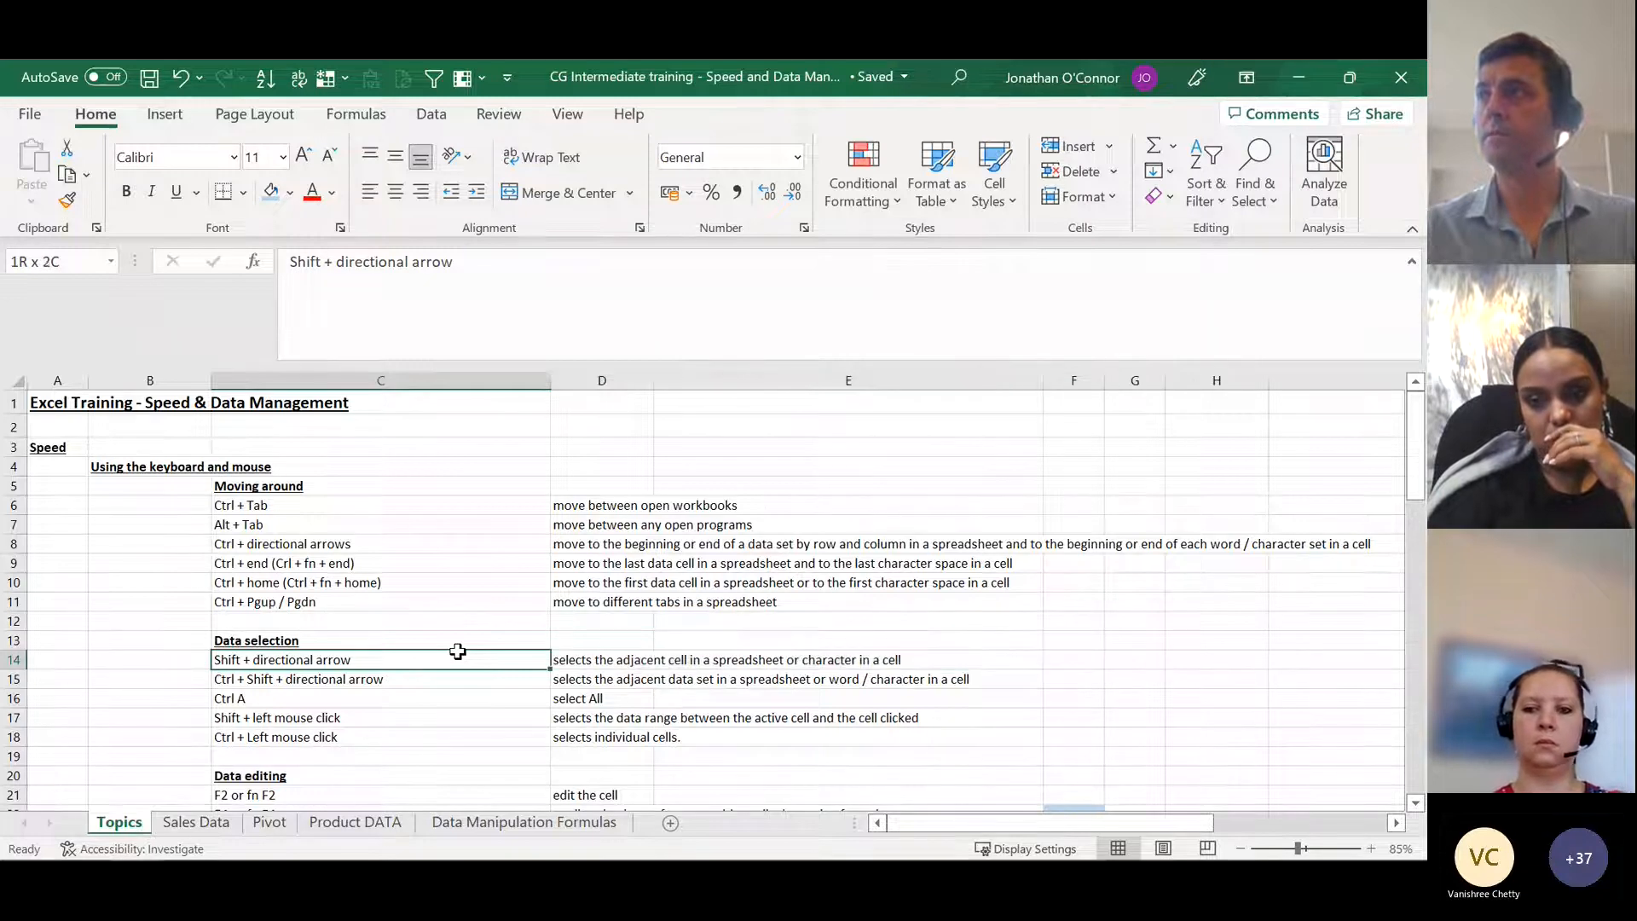
Step: Extend the selection from C14 across to column A and back, and up column C to cover C10:C14
key("shift+Left")
key("shift+Left")
key("shift+Down")
key("shift+Down")
key("shift+Down")
key("shift+Up")
key("shift+Up")
key("shift+Up")
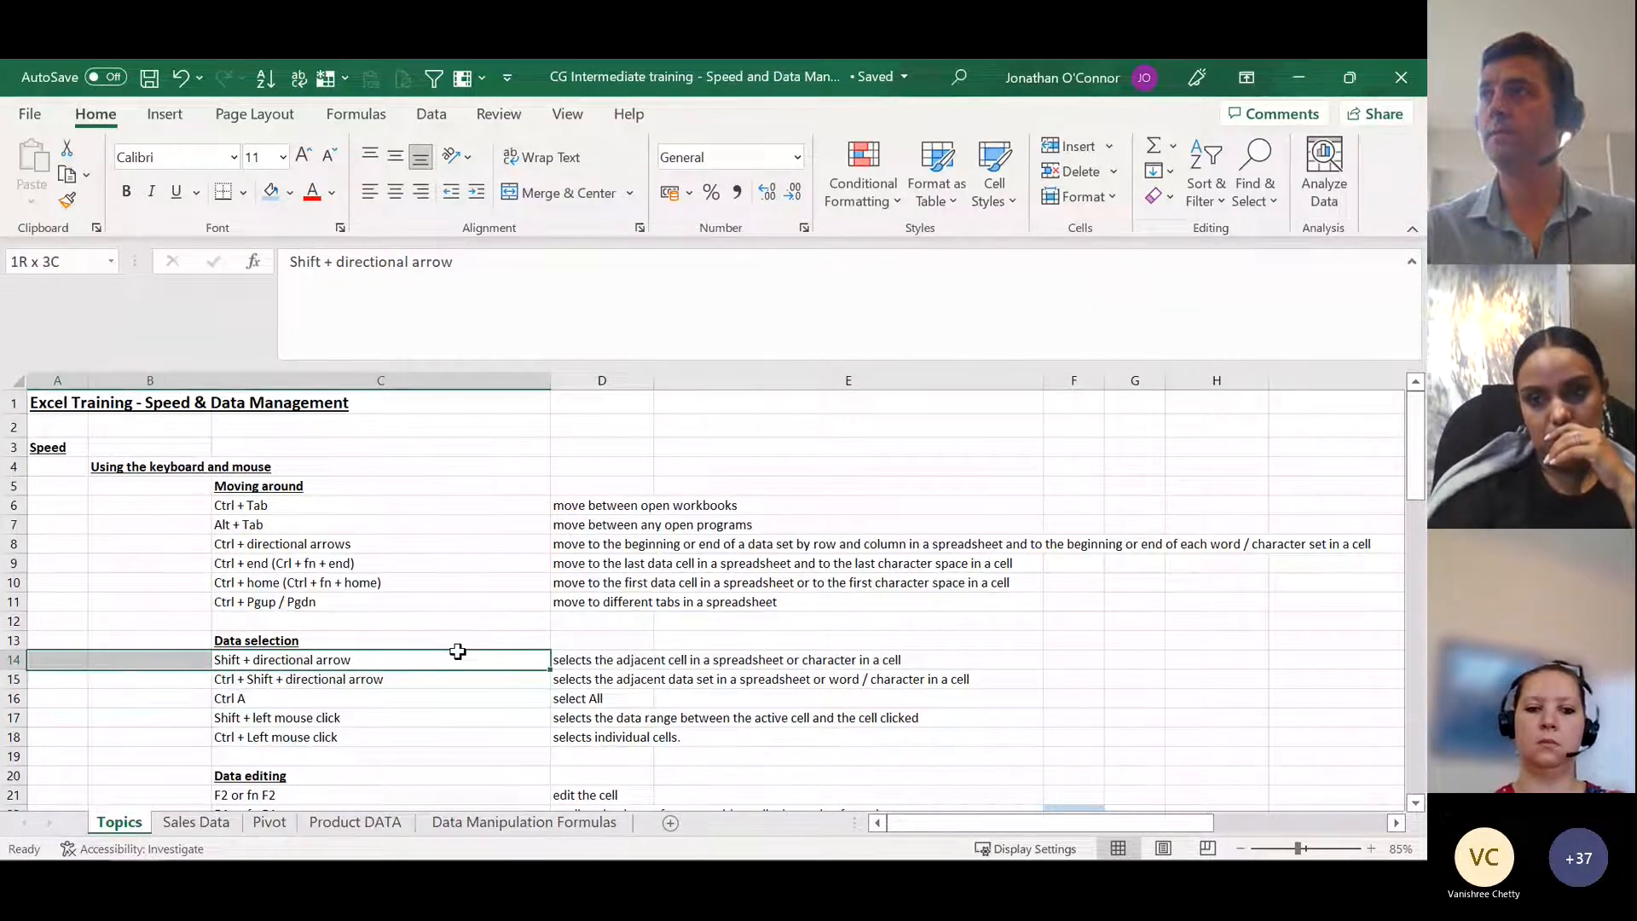
key("shift+Up")
key("shift+Up")
key("shift+Up")
key("shift+Up")
key("shift+Right")
key("shift+Right")
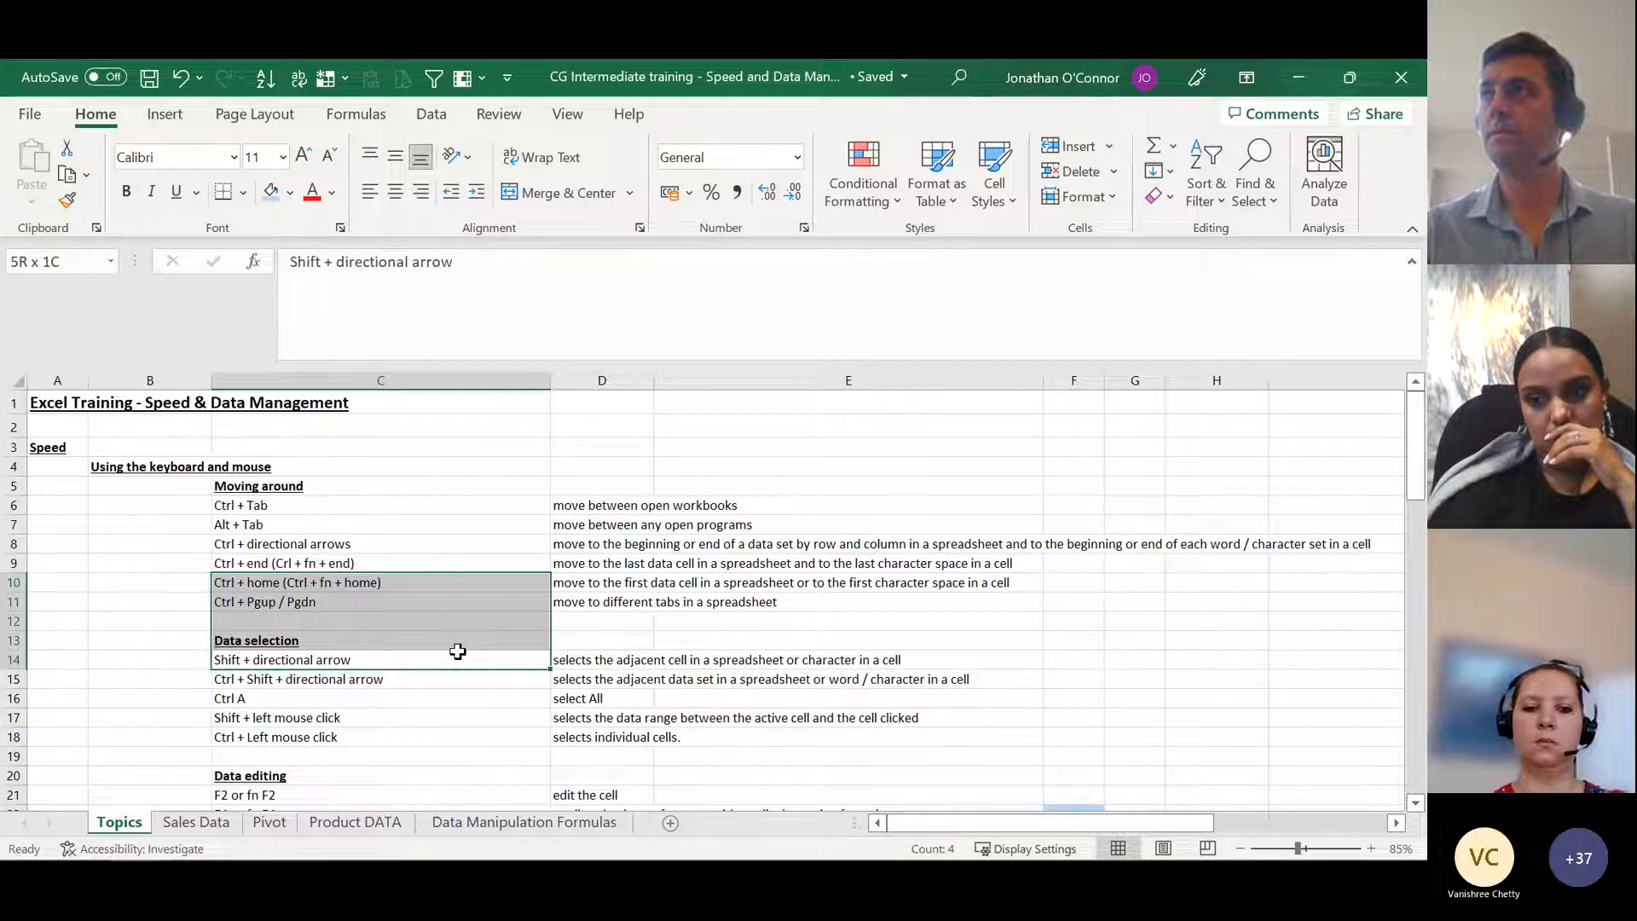
Step: Select the shortcut entries C14:C18 under Data selection cell by cell, and collapse the selection back to C14
key("Down")
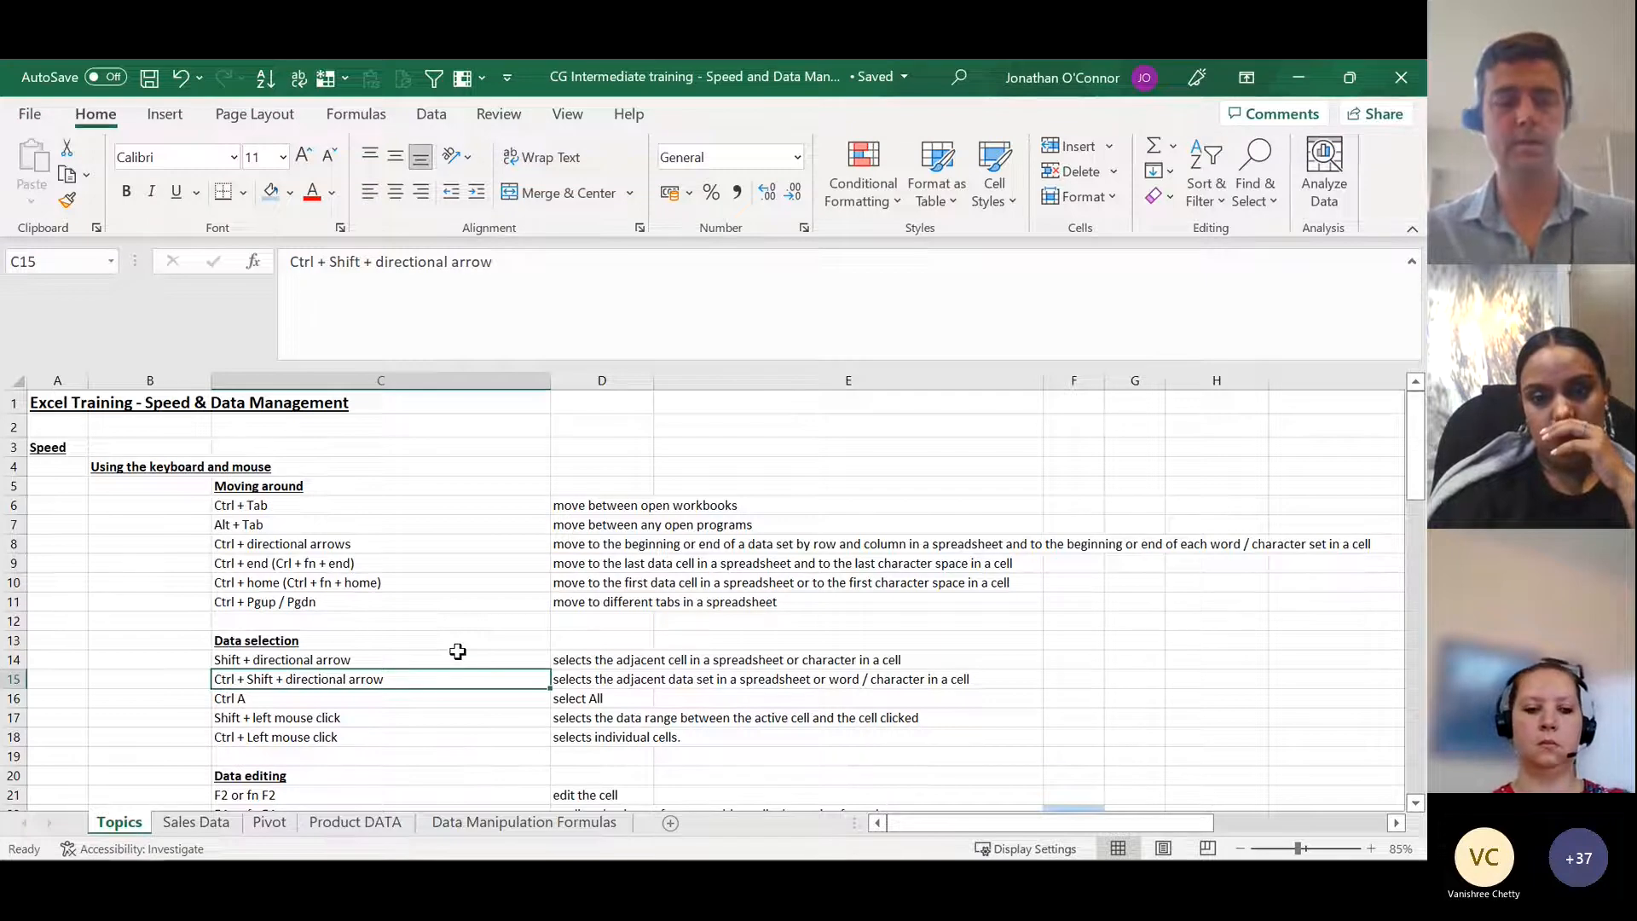
key("Up")
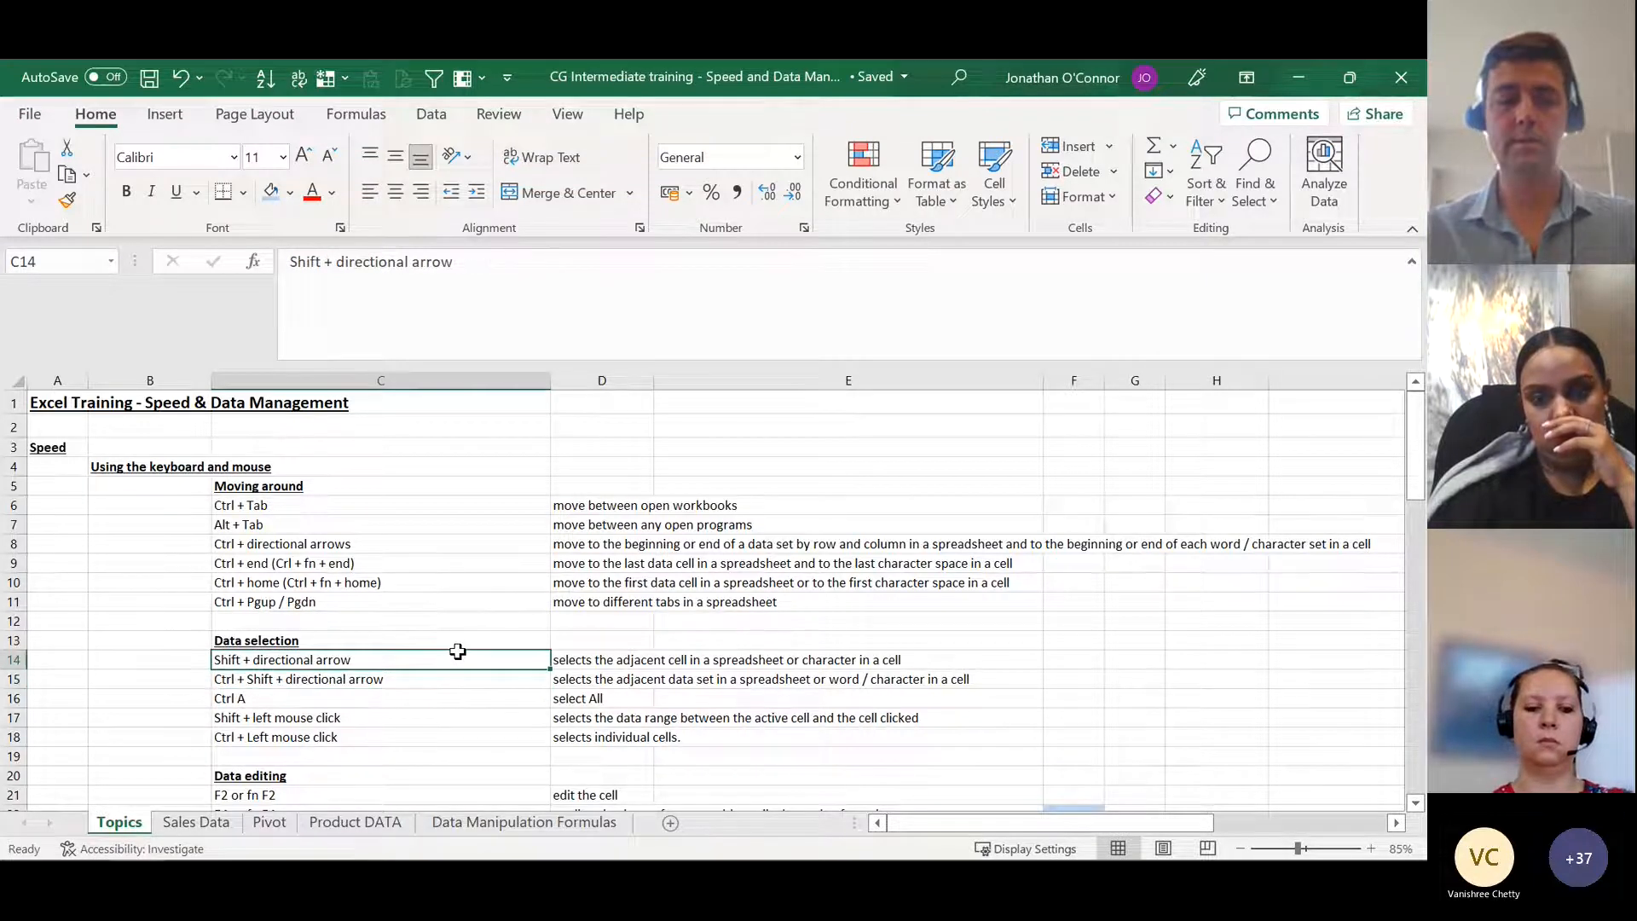
key("shift+Down")
key("shift+Down")
key("shift+Down")
key("shift+Down")
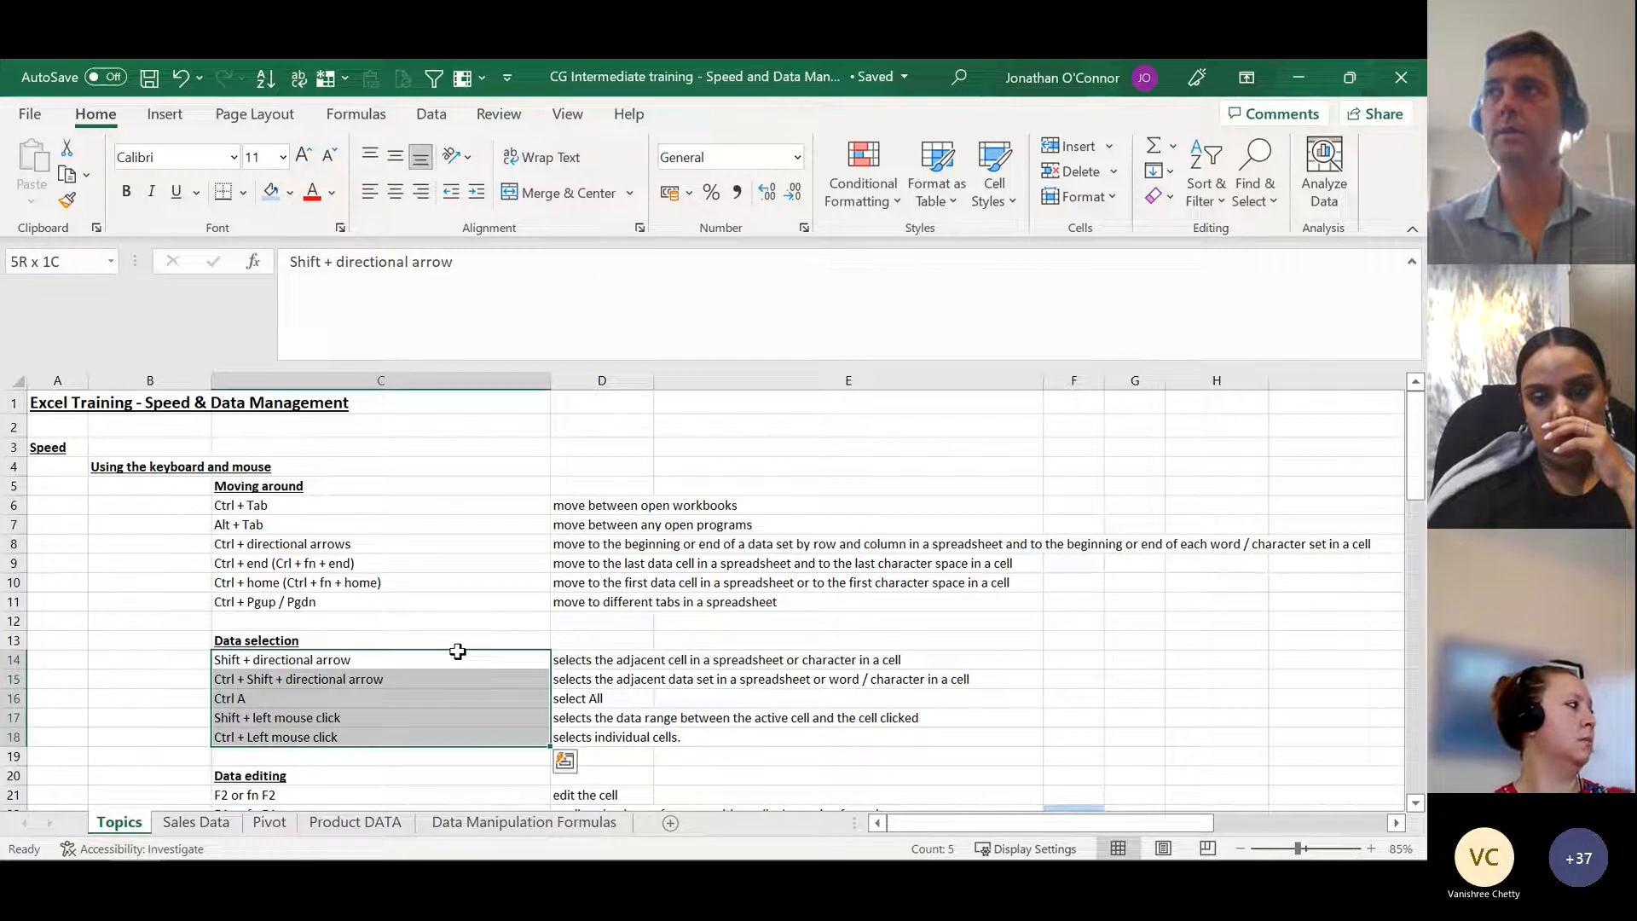
key("Up")
key("Down")
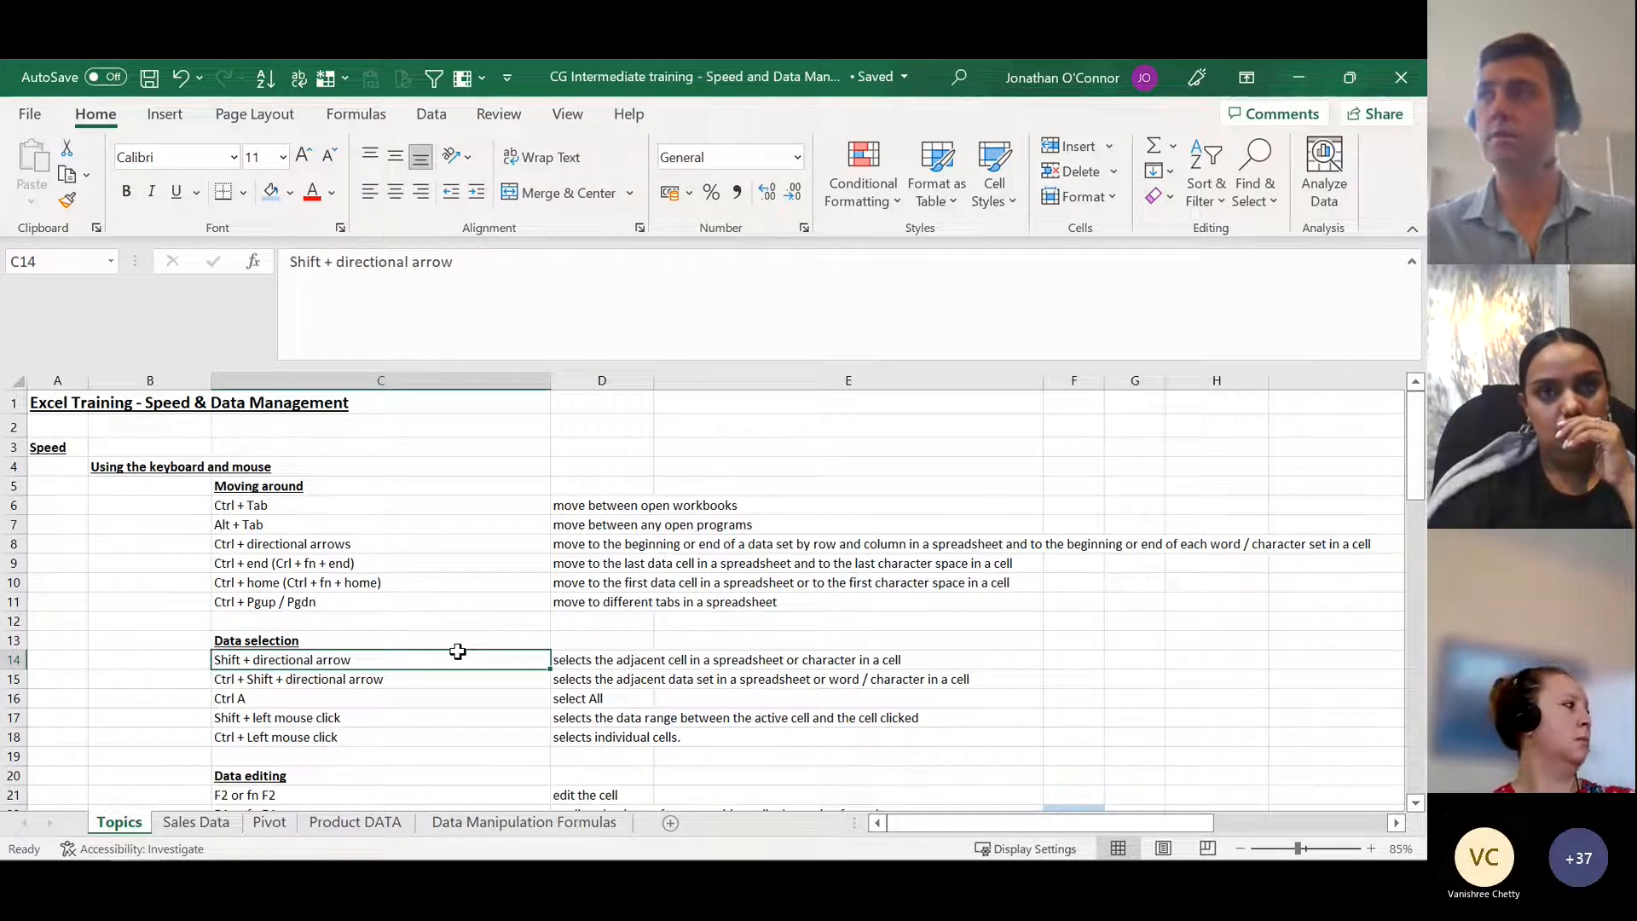
Step: Select the data block C14:C18 in one jump, extend it across to column D, and collapse the selection to C14
key("ctrl+shift+Down")
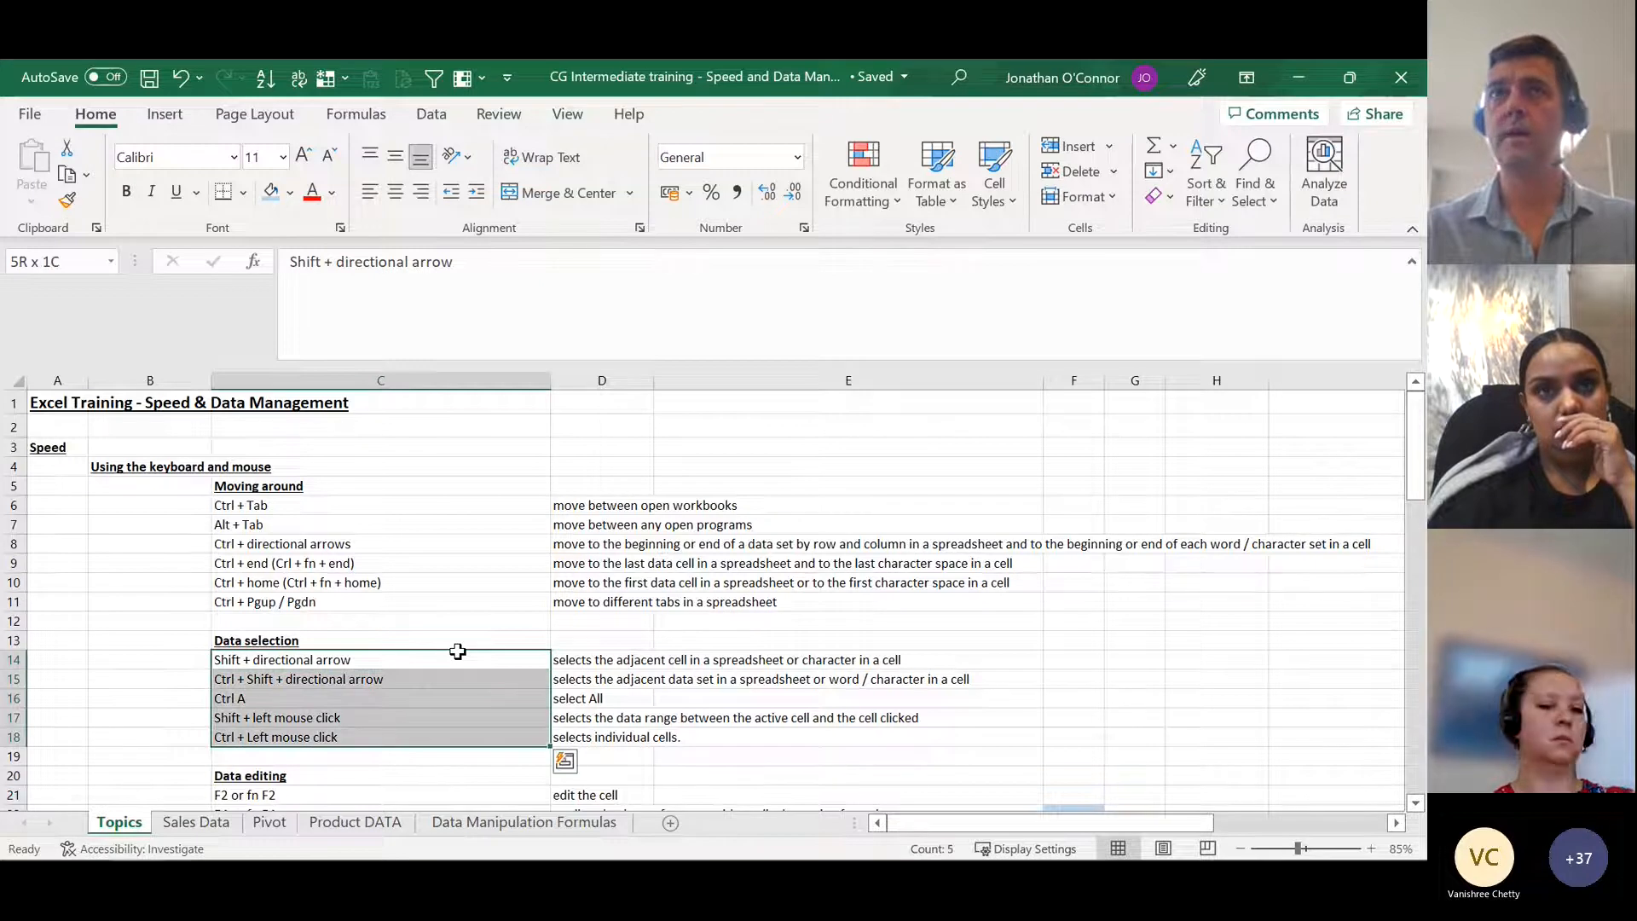
key("shift+Right")
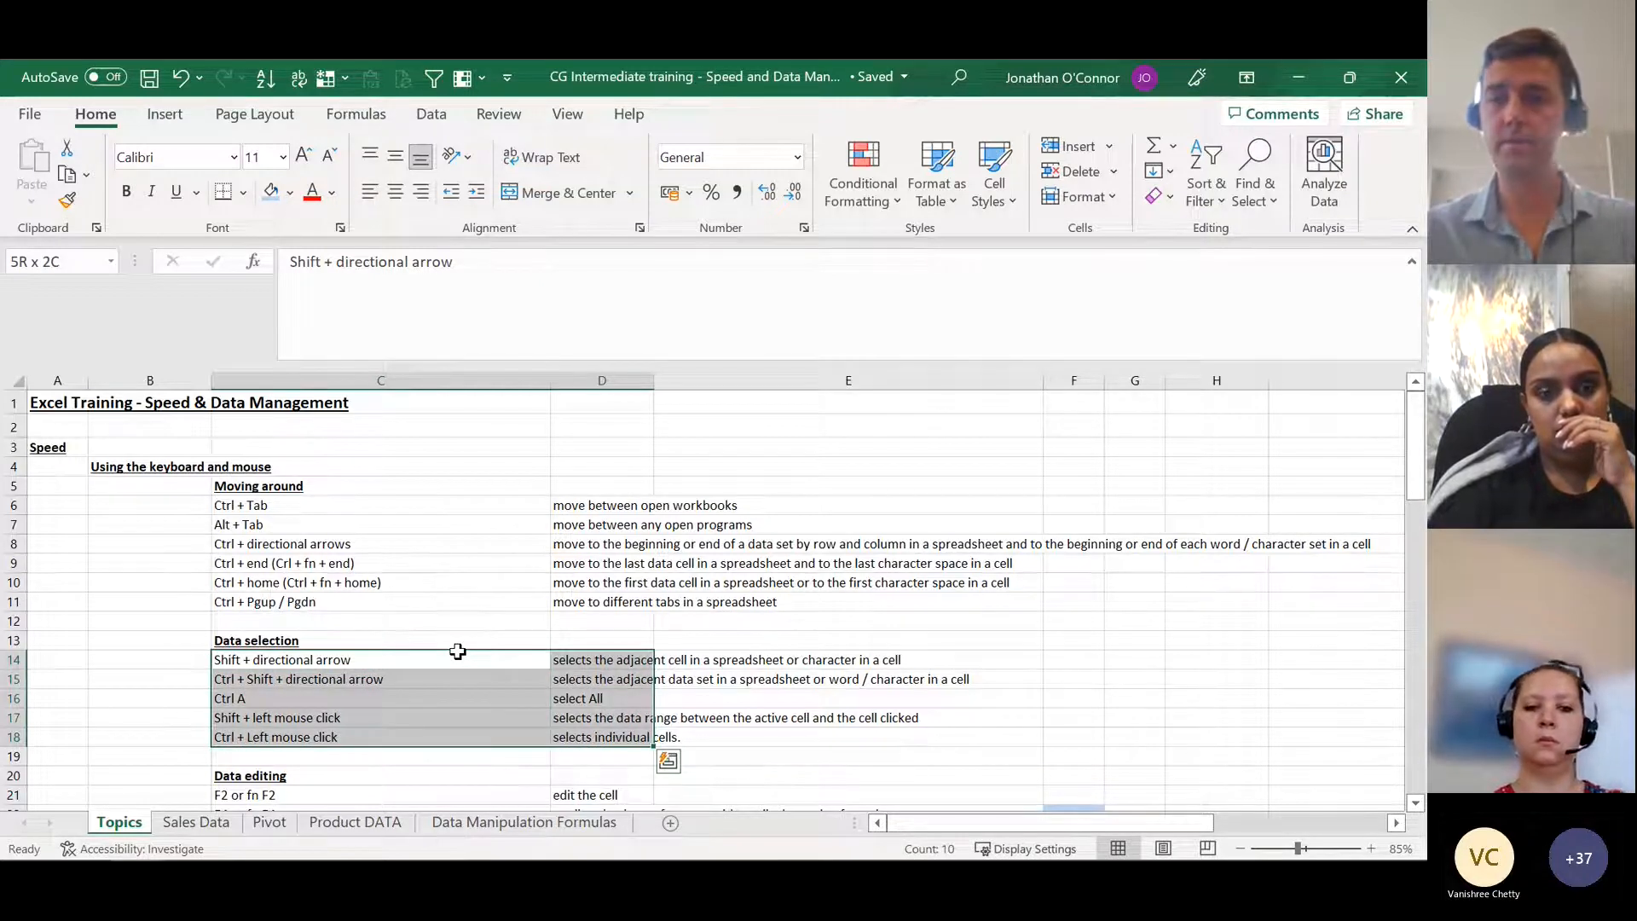
left_click(458, 652)
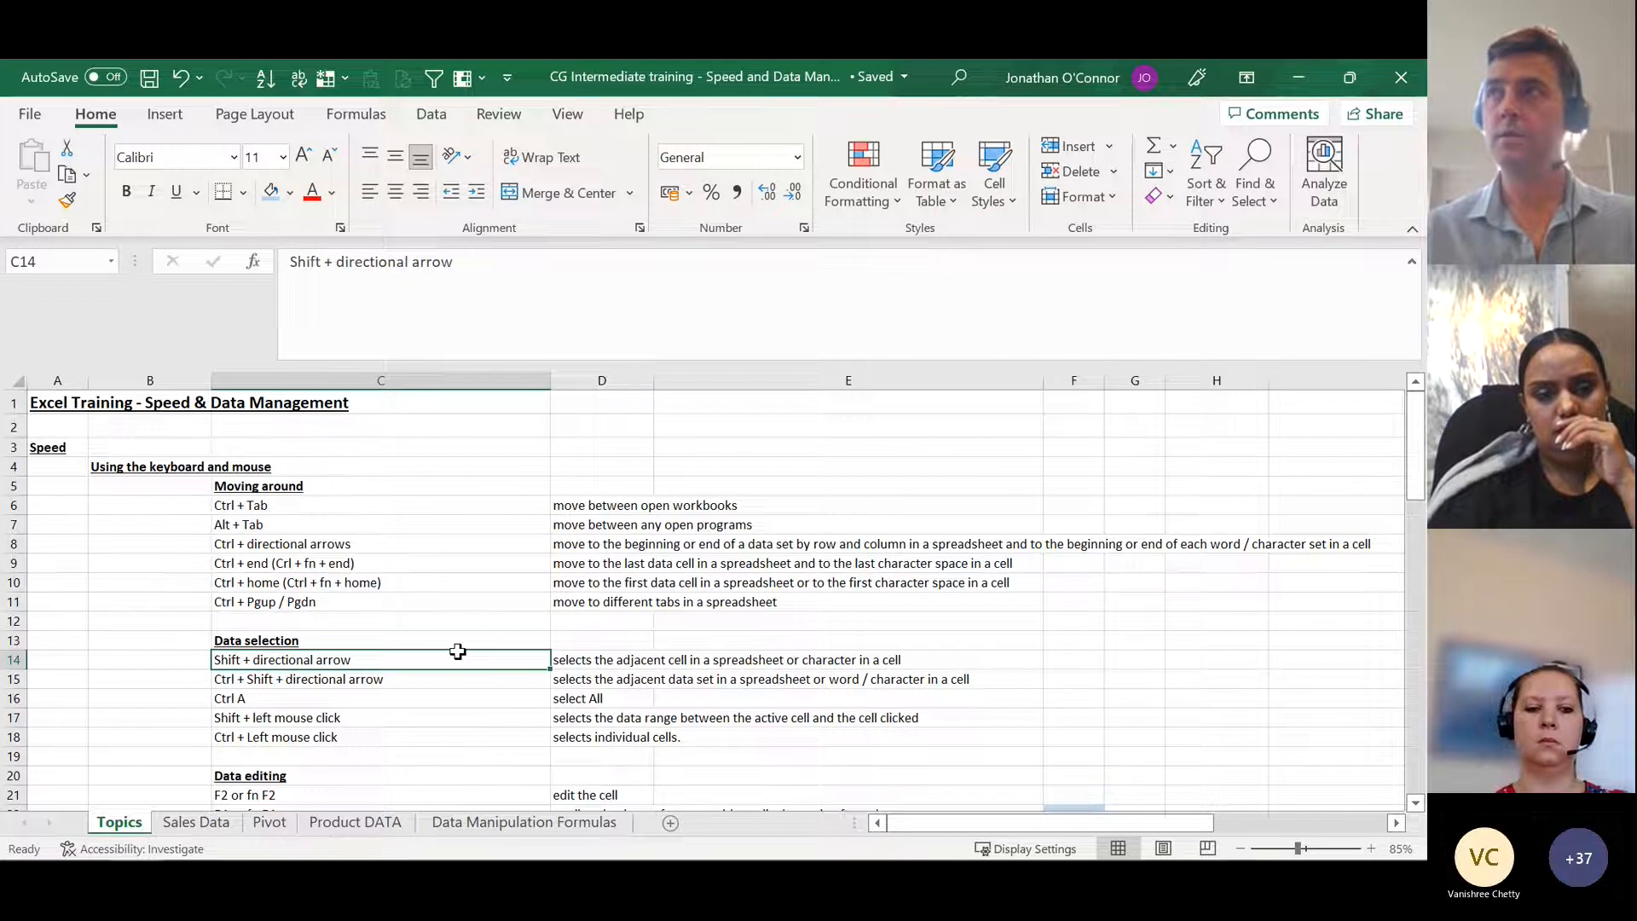
Step: Expand the selection from C14 to its surrounding data block and on to the whole sheet, ending on cell C17
key("ctrl+a")
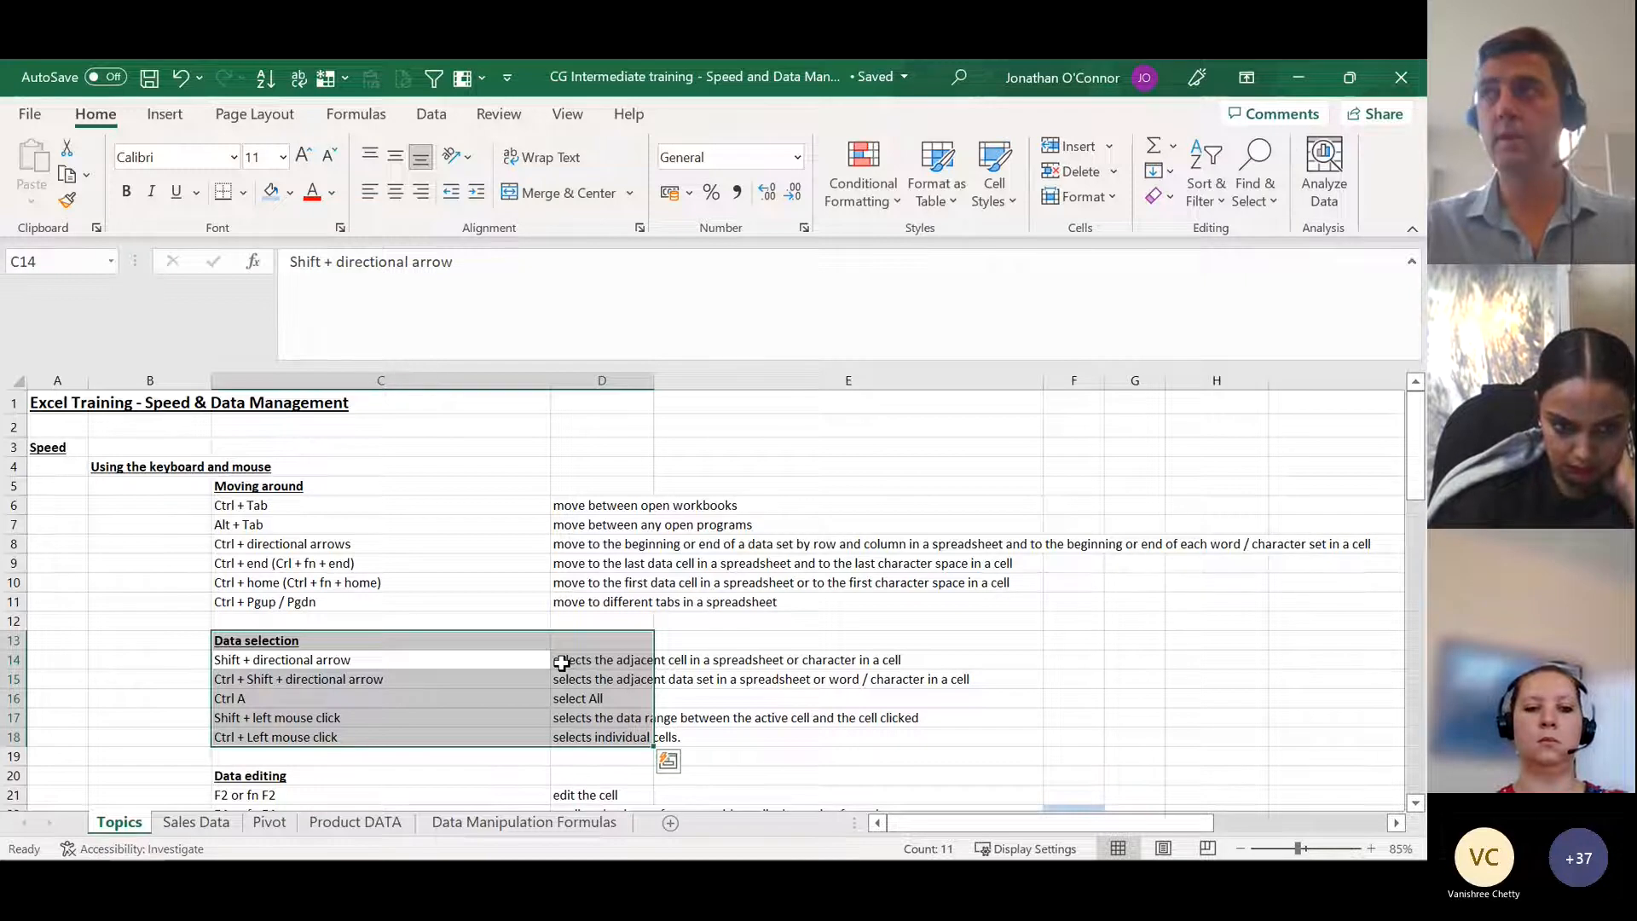
key("ctrl+a")
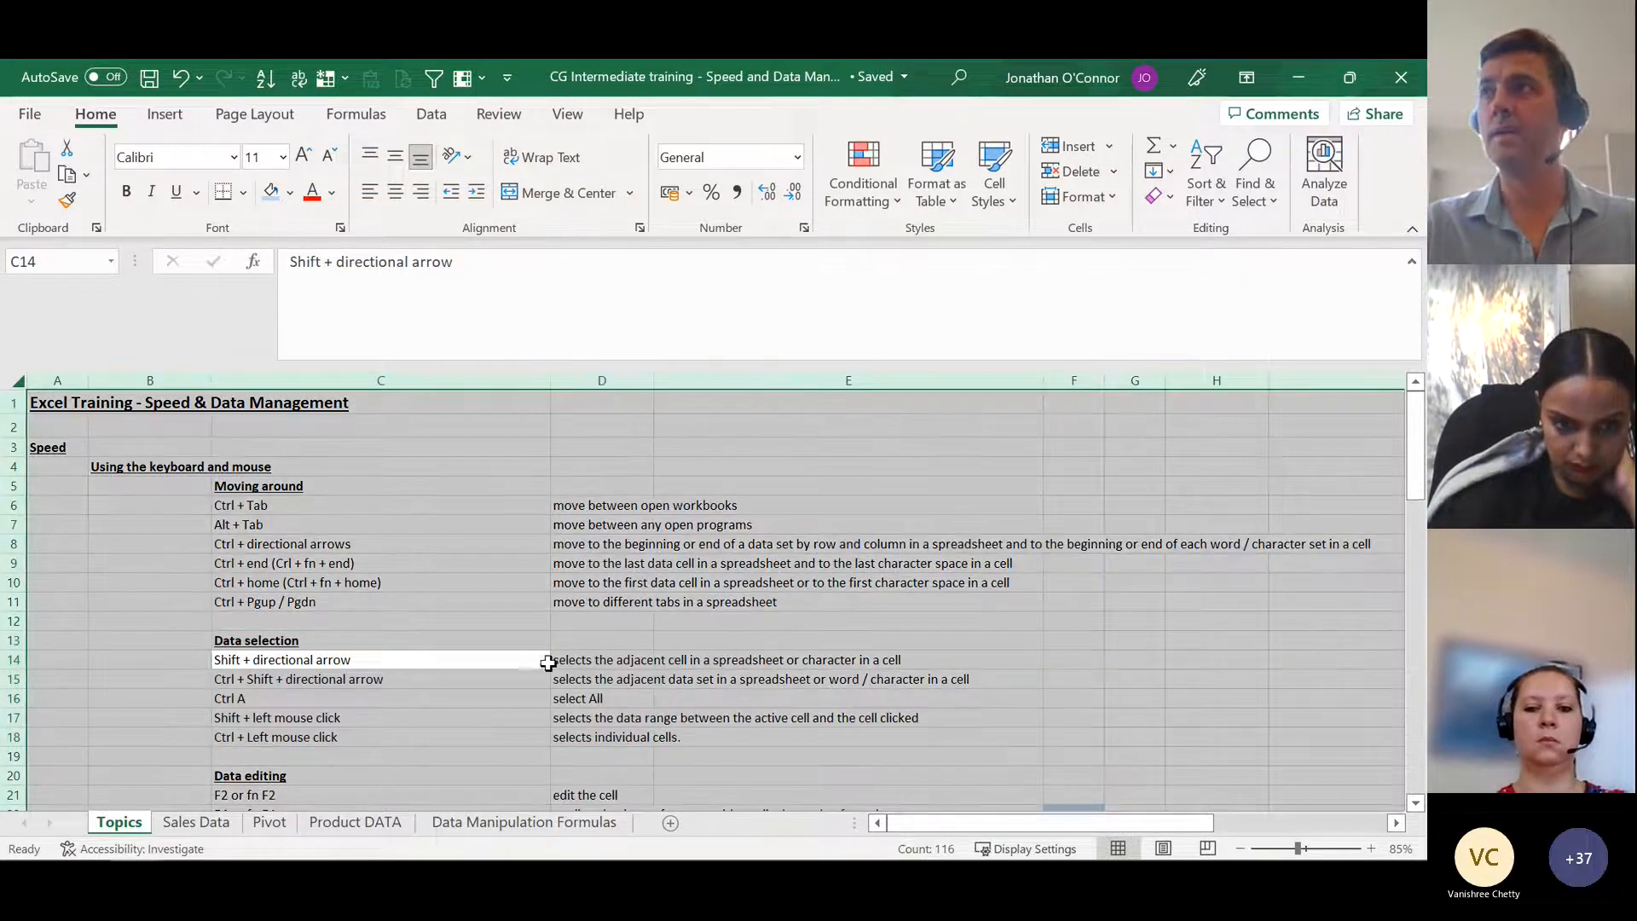
left_click(415, 721)
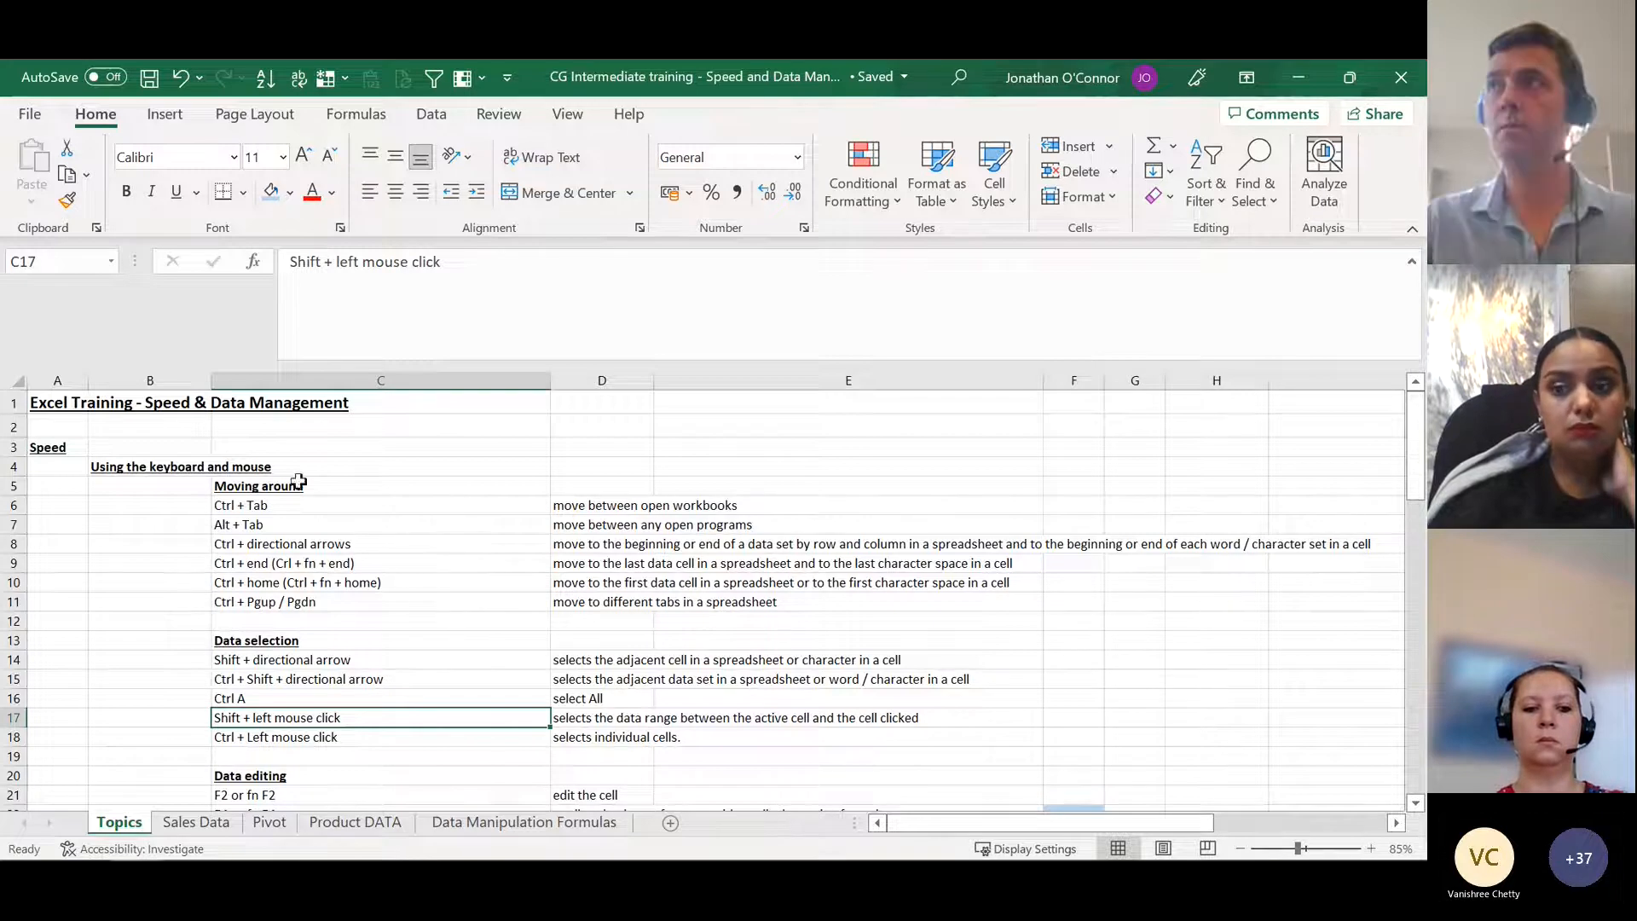
Step: Select the range C6:D11 under Moving around by its two corner cells, and clear it by selecting C10
left_click(295, 506)
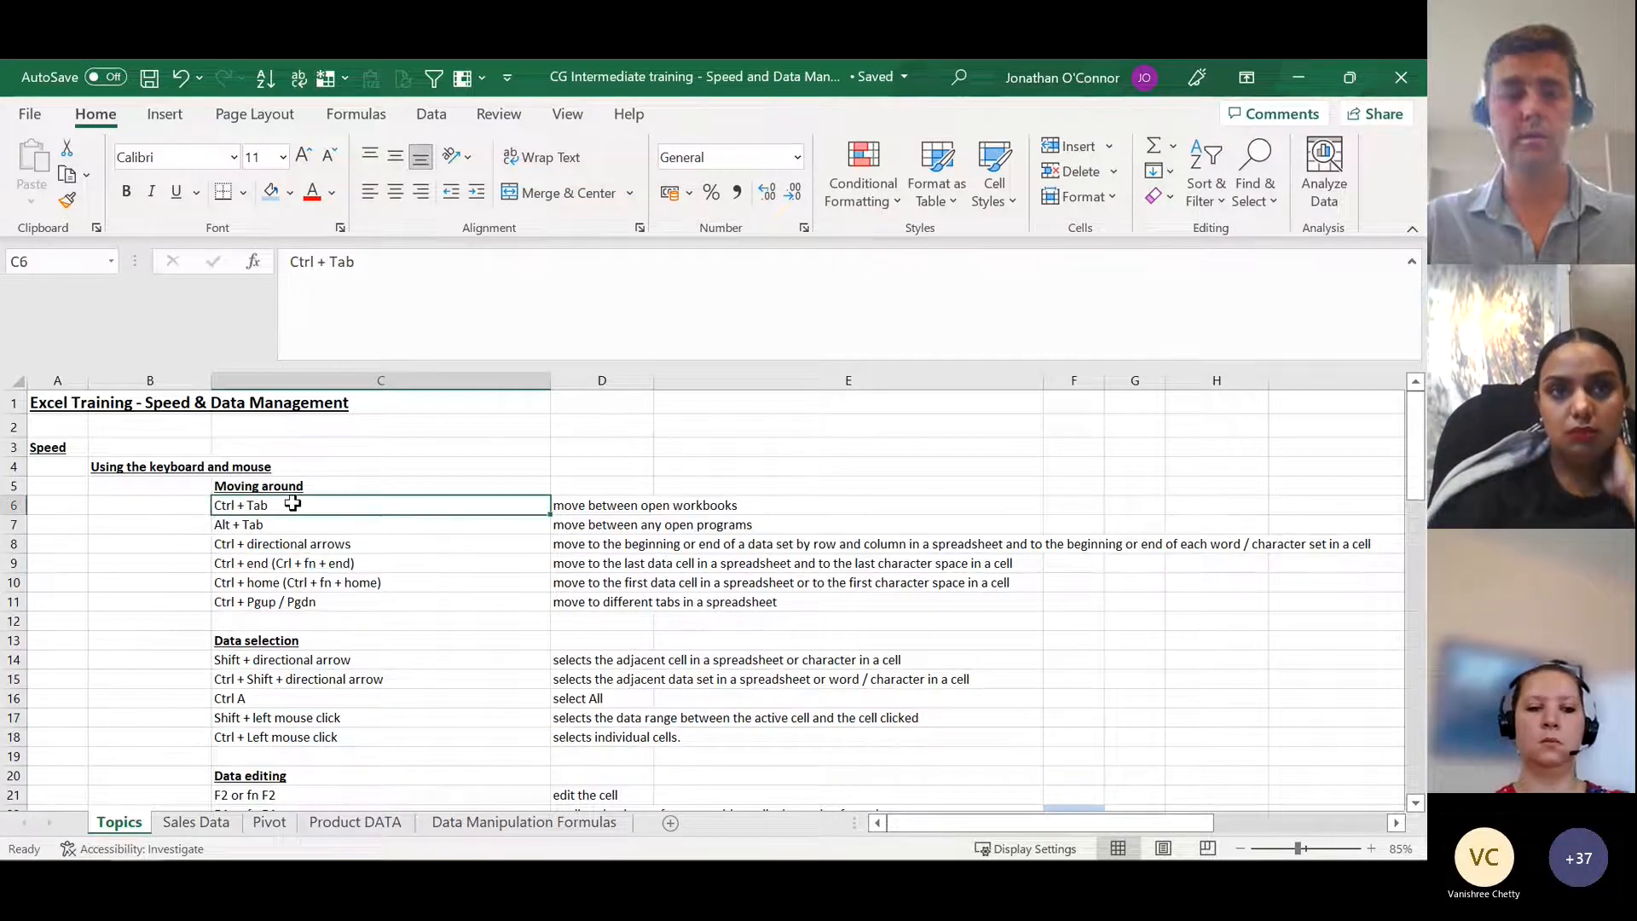
left_click(623, 602, "shift")
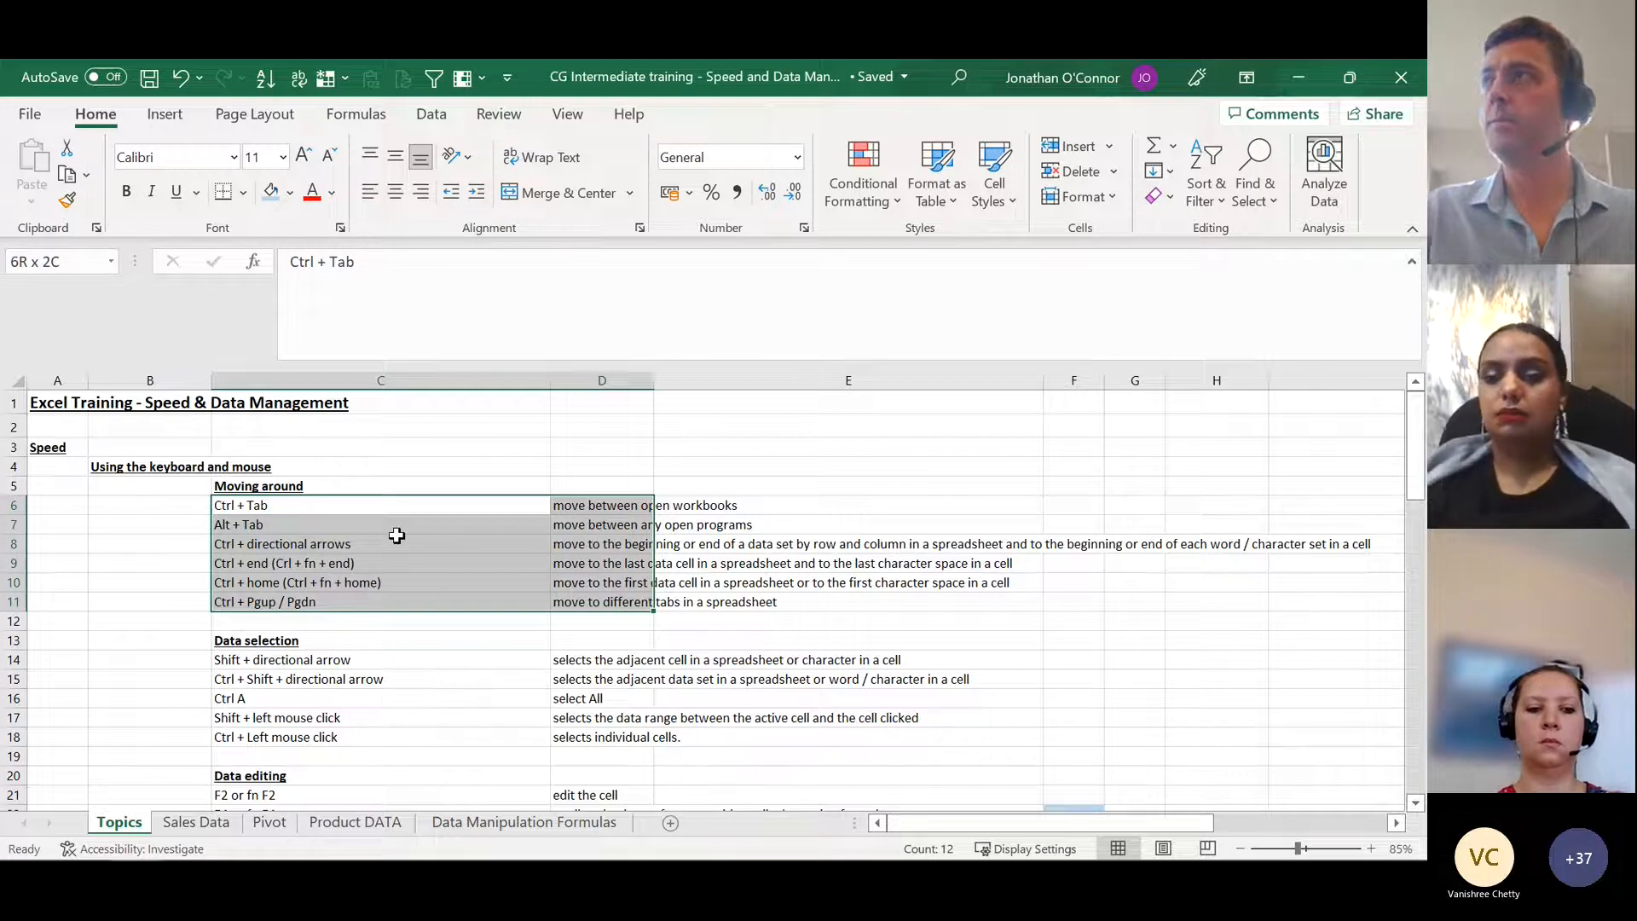
left_click(399, 582)
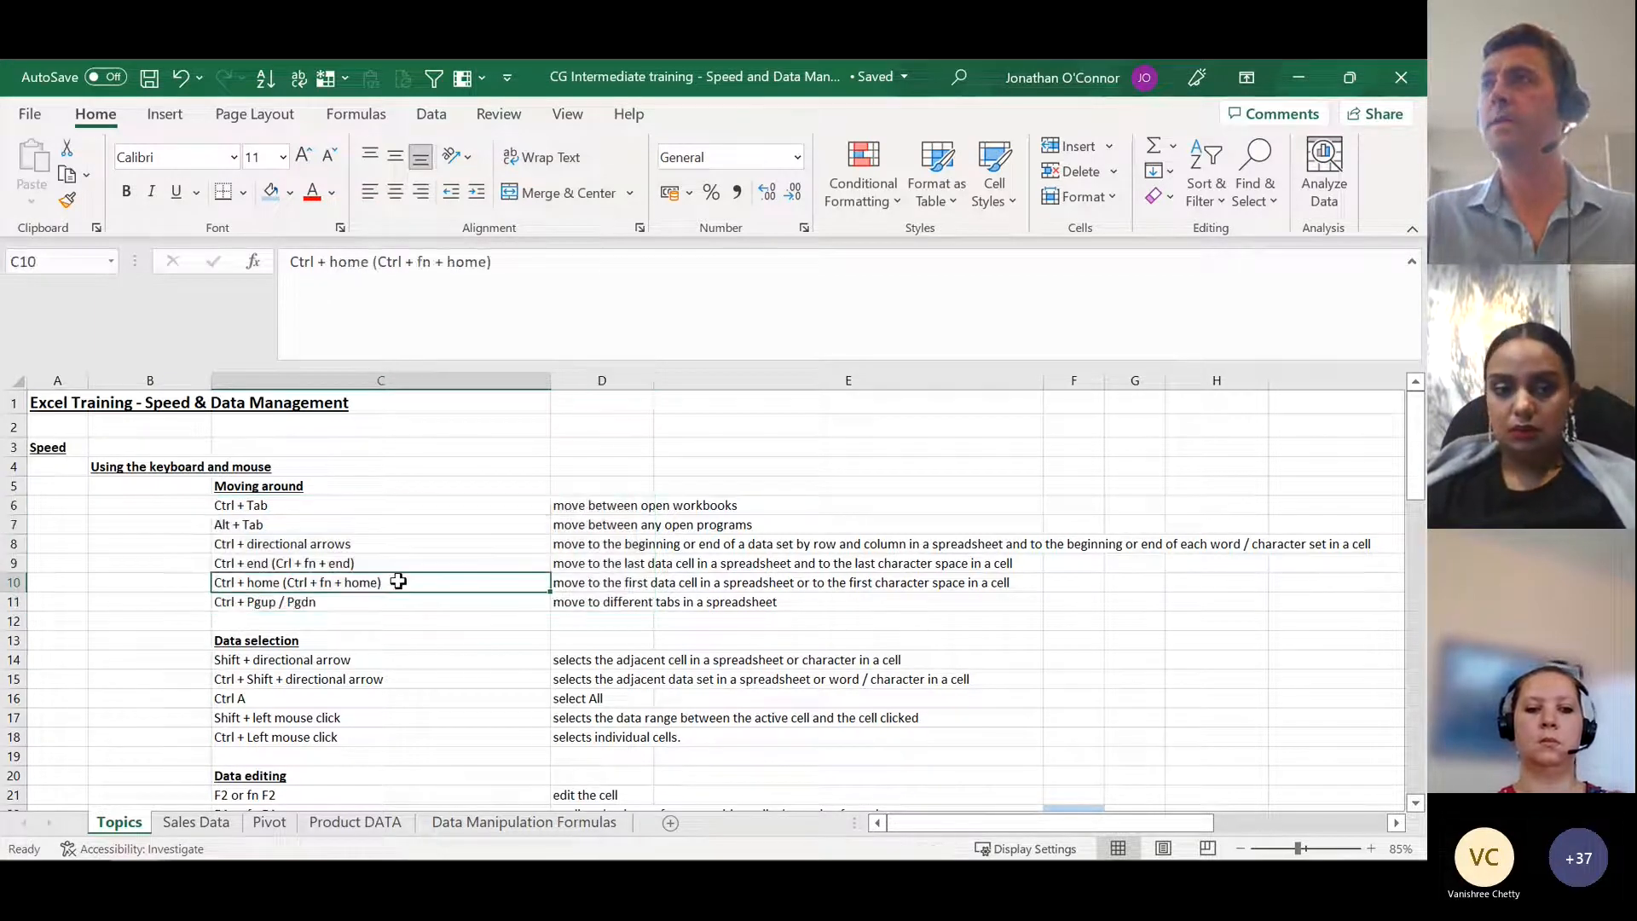
Step: Select the non-adjacent cells C14, D15, C17 and D18 together, and clear the selection by moving to C19
left_click(344, 661)
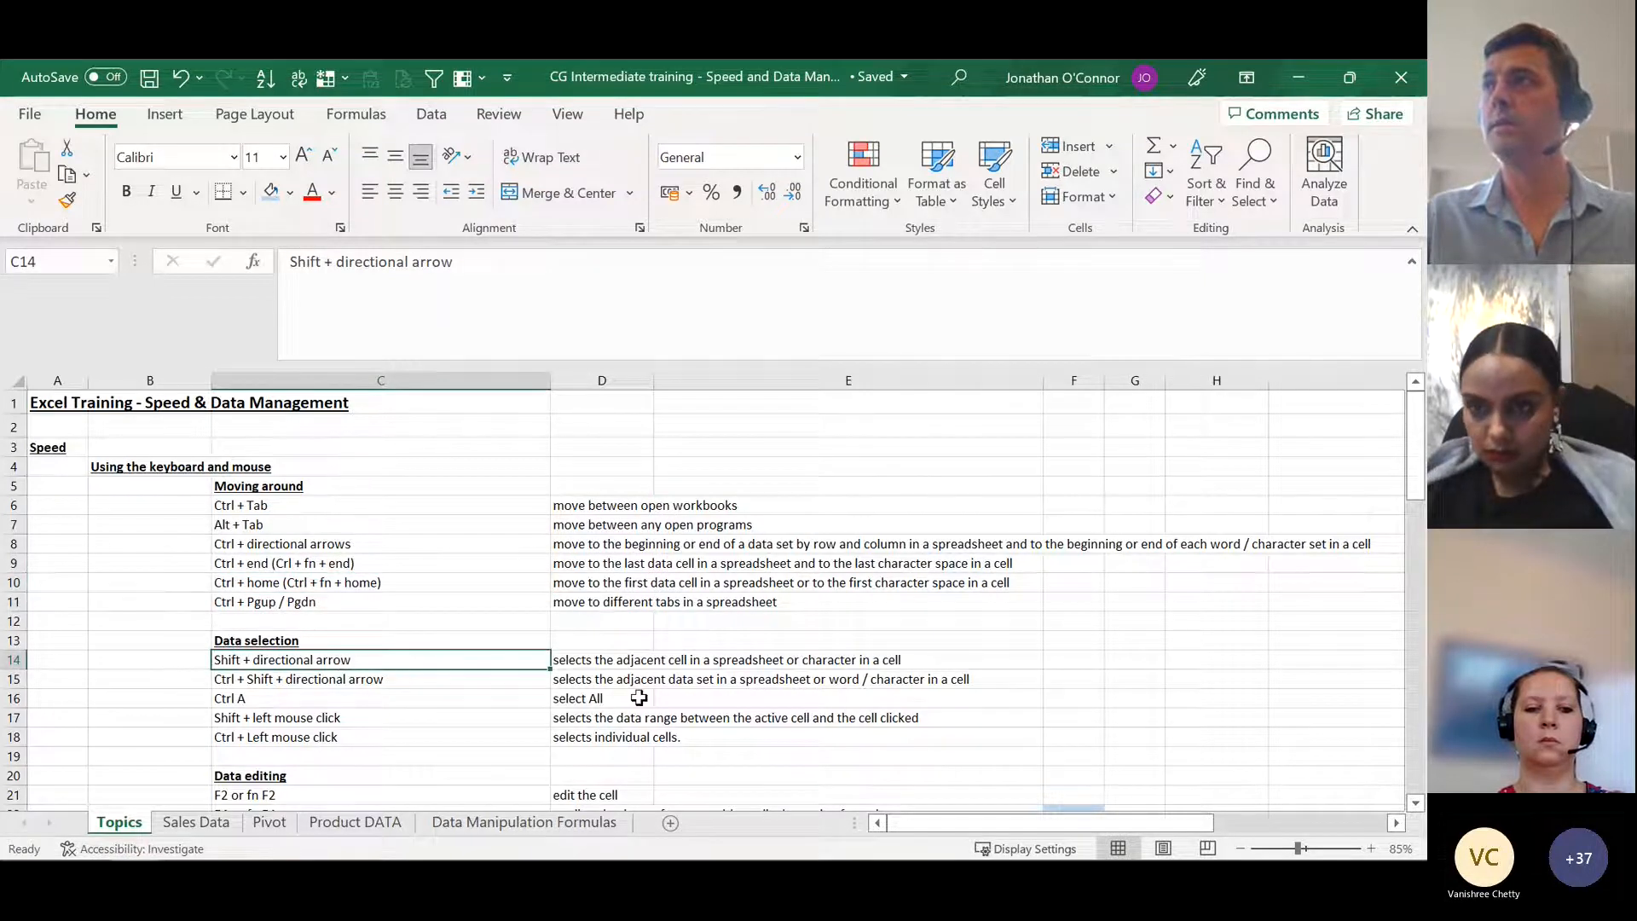
left_click(522, 728)
left_click(582, 729)
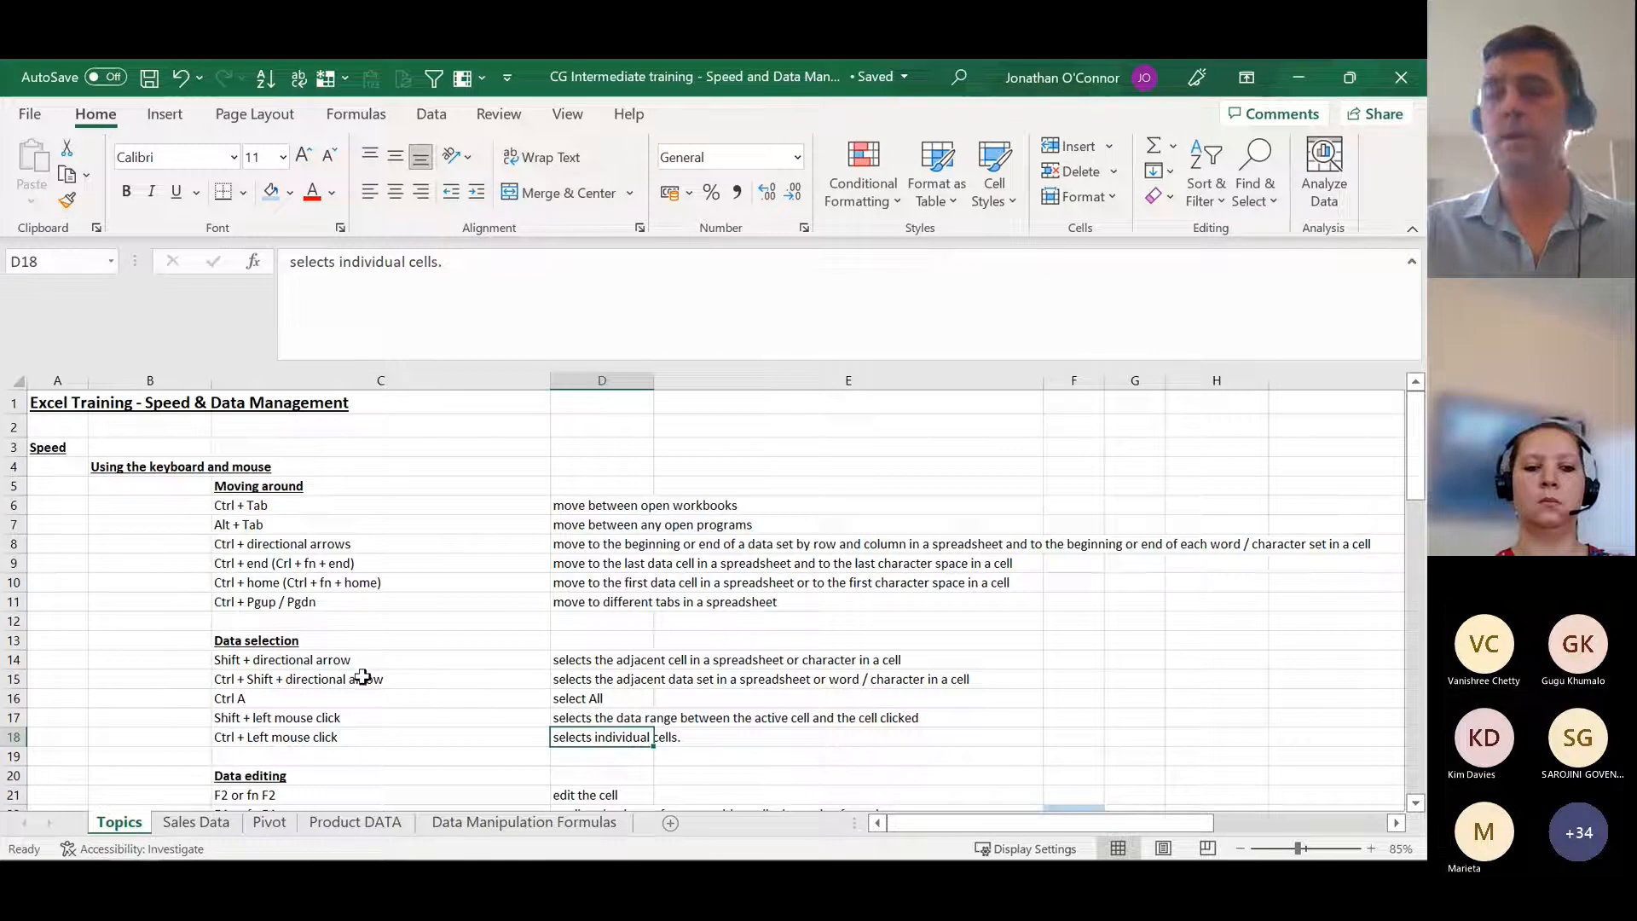
left_click(362, 665)
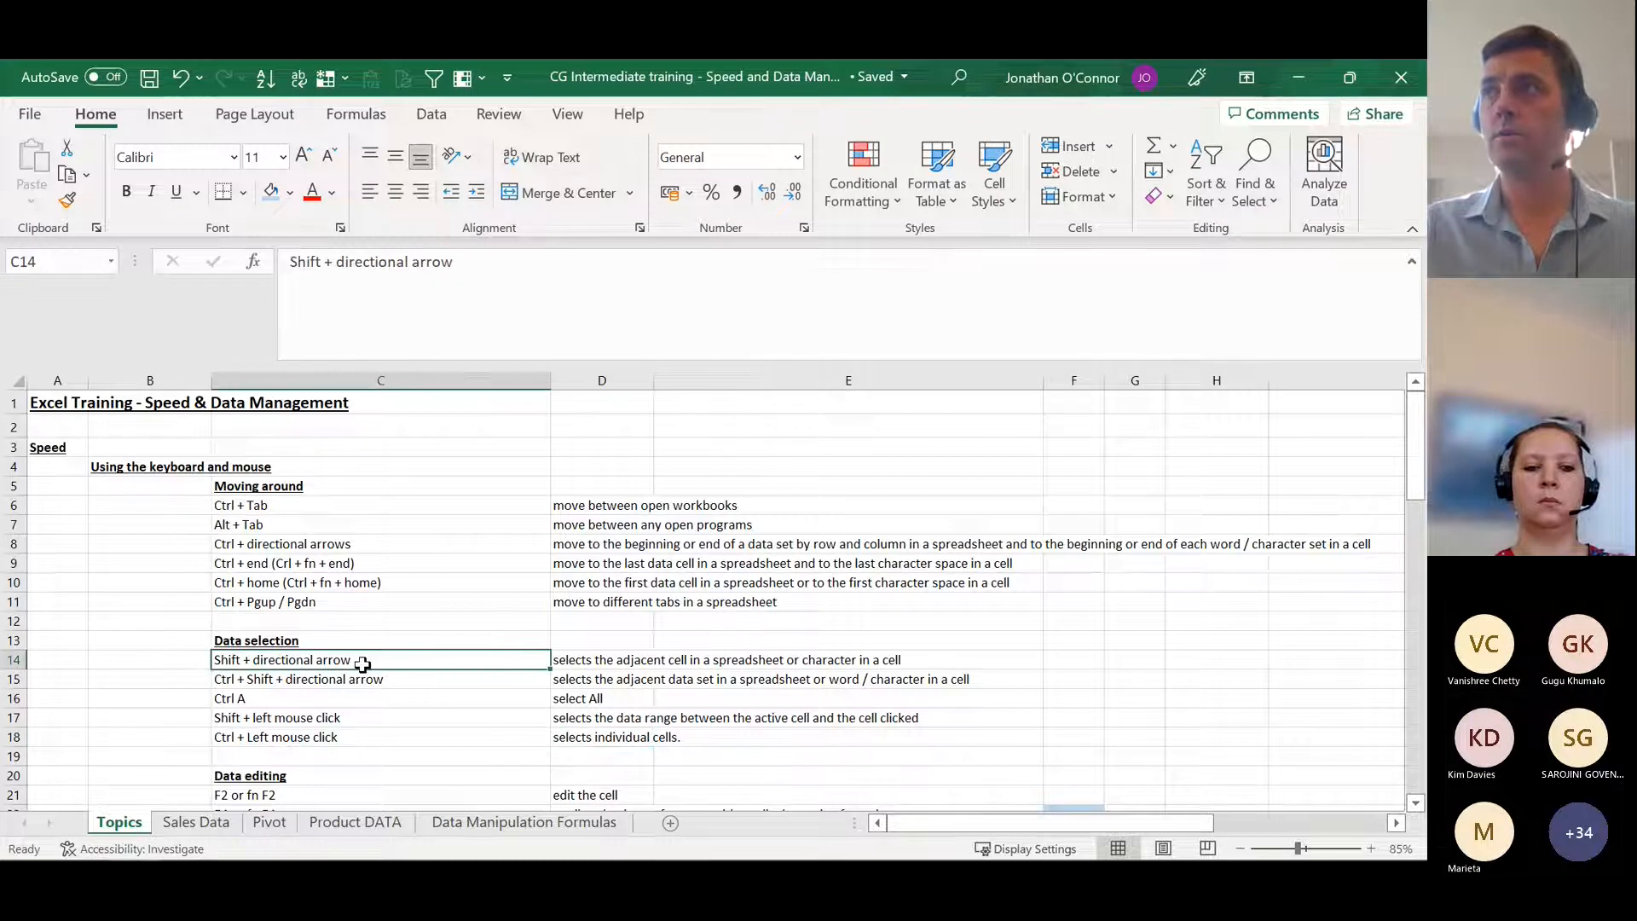
left_click(624, 680, "ctrl")
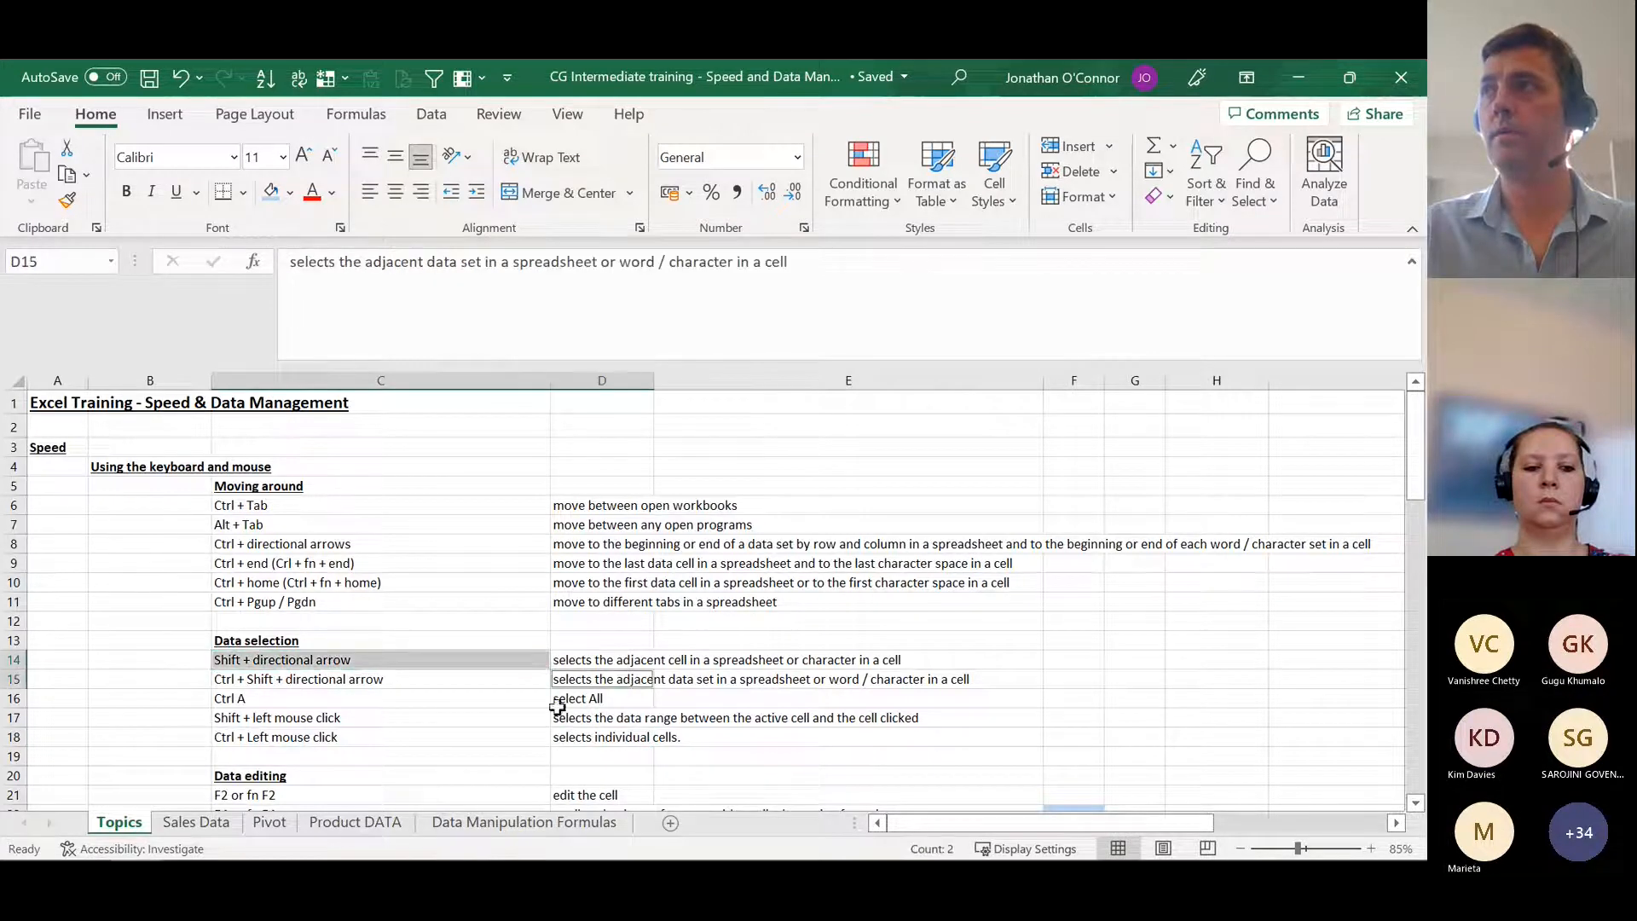
left_click(373, 723, "ctrl")
left_click(597, 737, "ctrl")
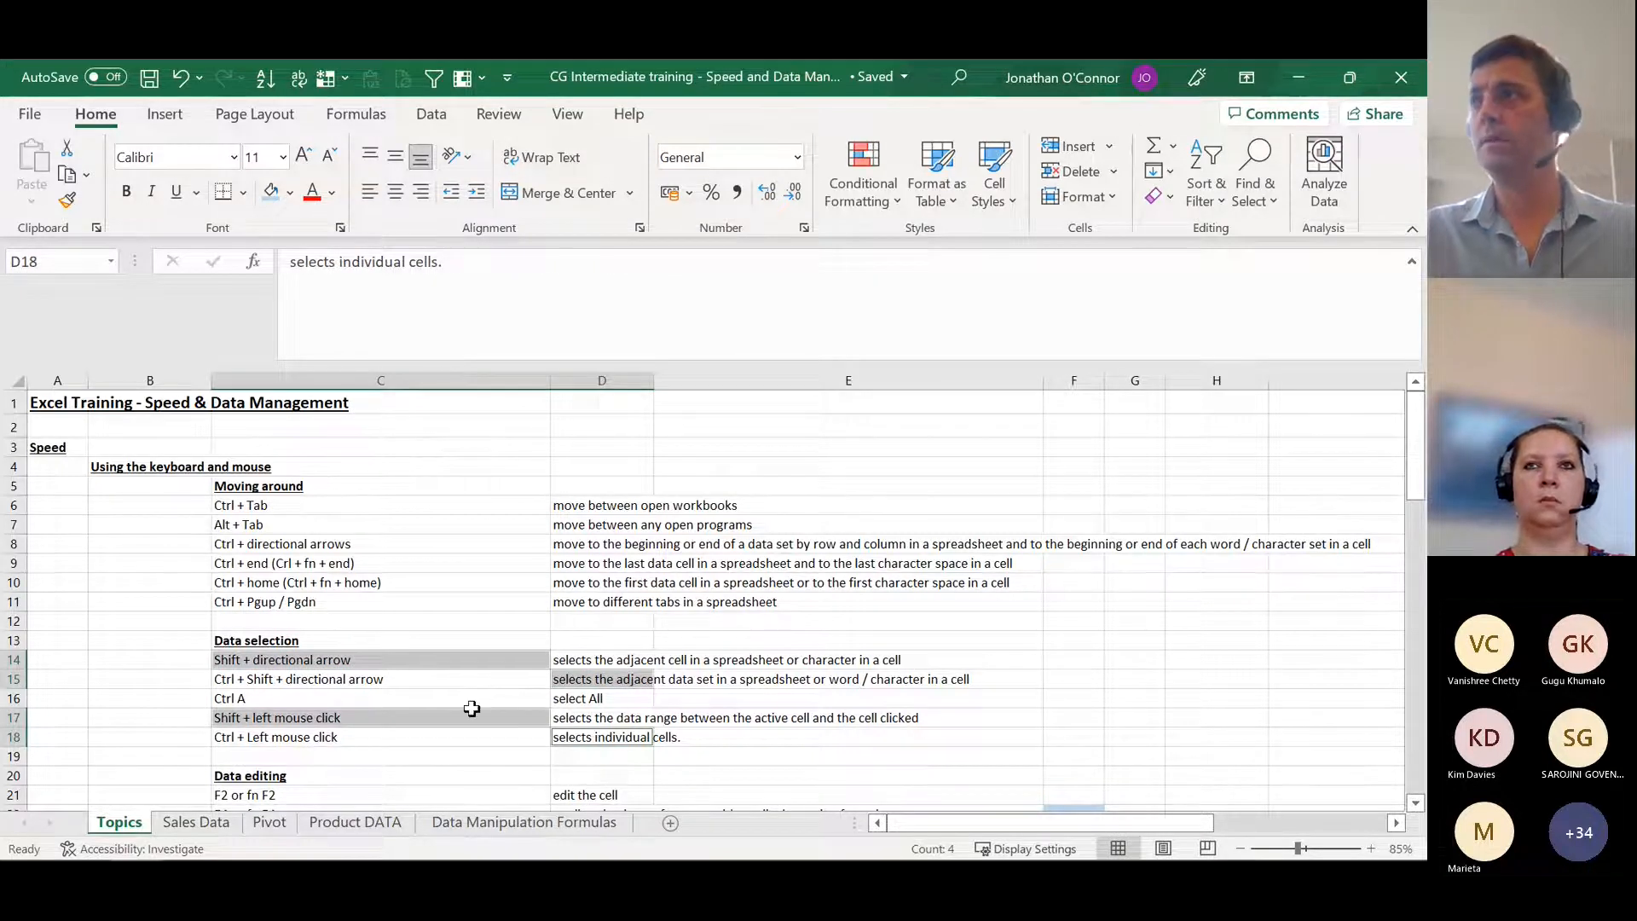
left_click(476, 751)
Step: Open cell C21 under Data editing for in-cell editing, move the cursor within its text, and leave the content as is
scroll(477, 751, "down", 1)
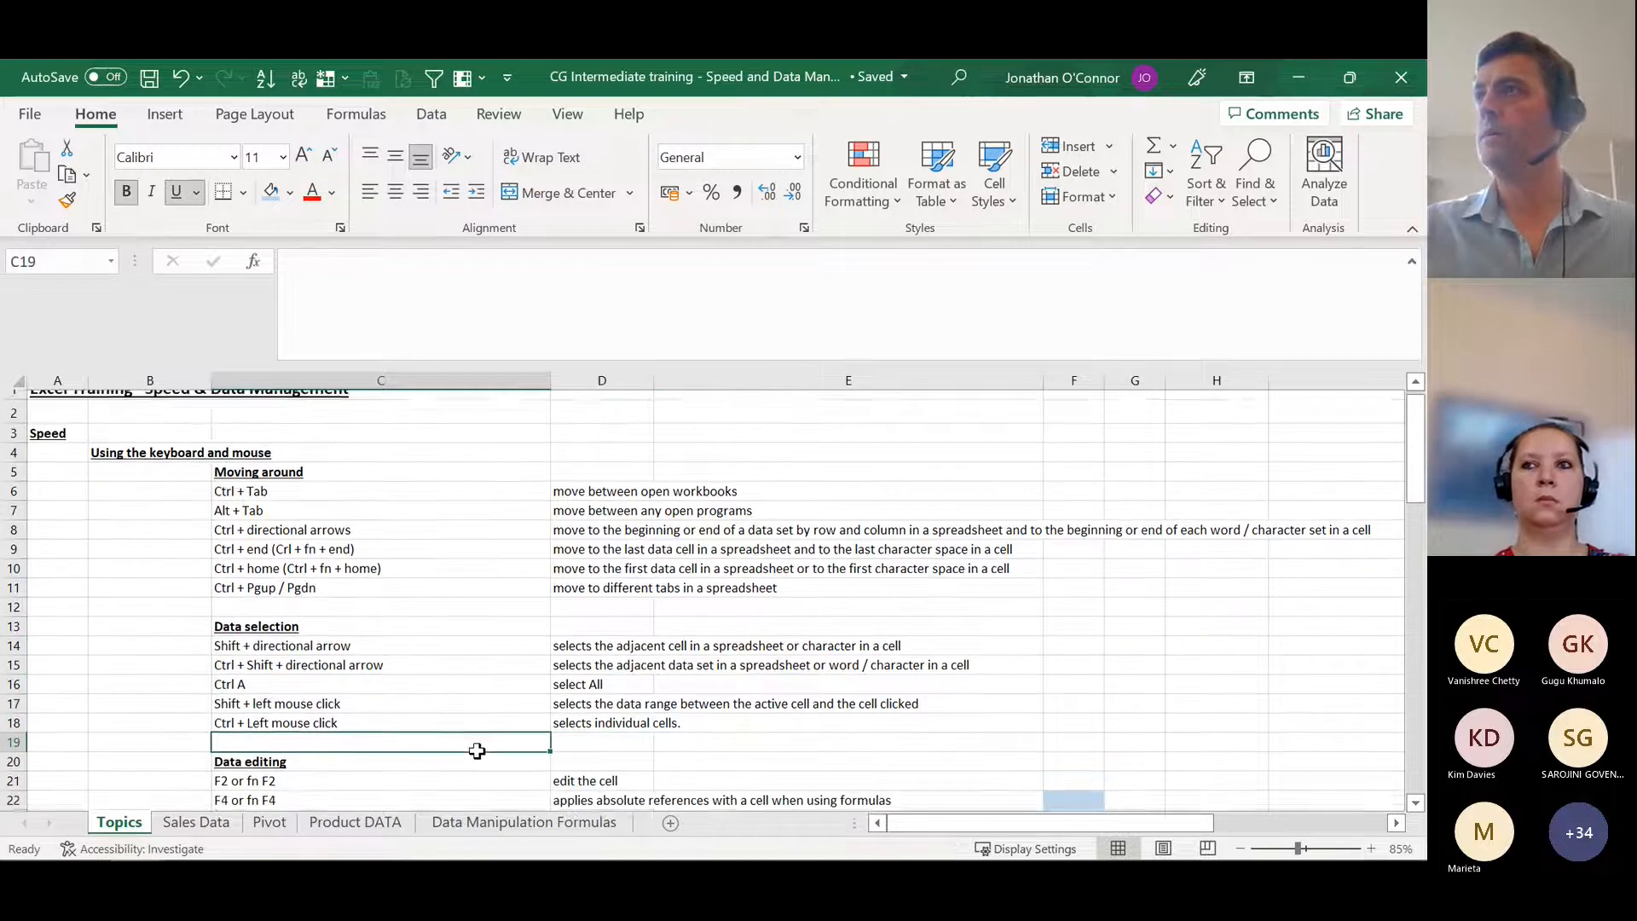
scroll(477, 750, "down", 2)
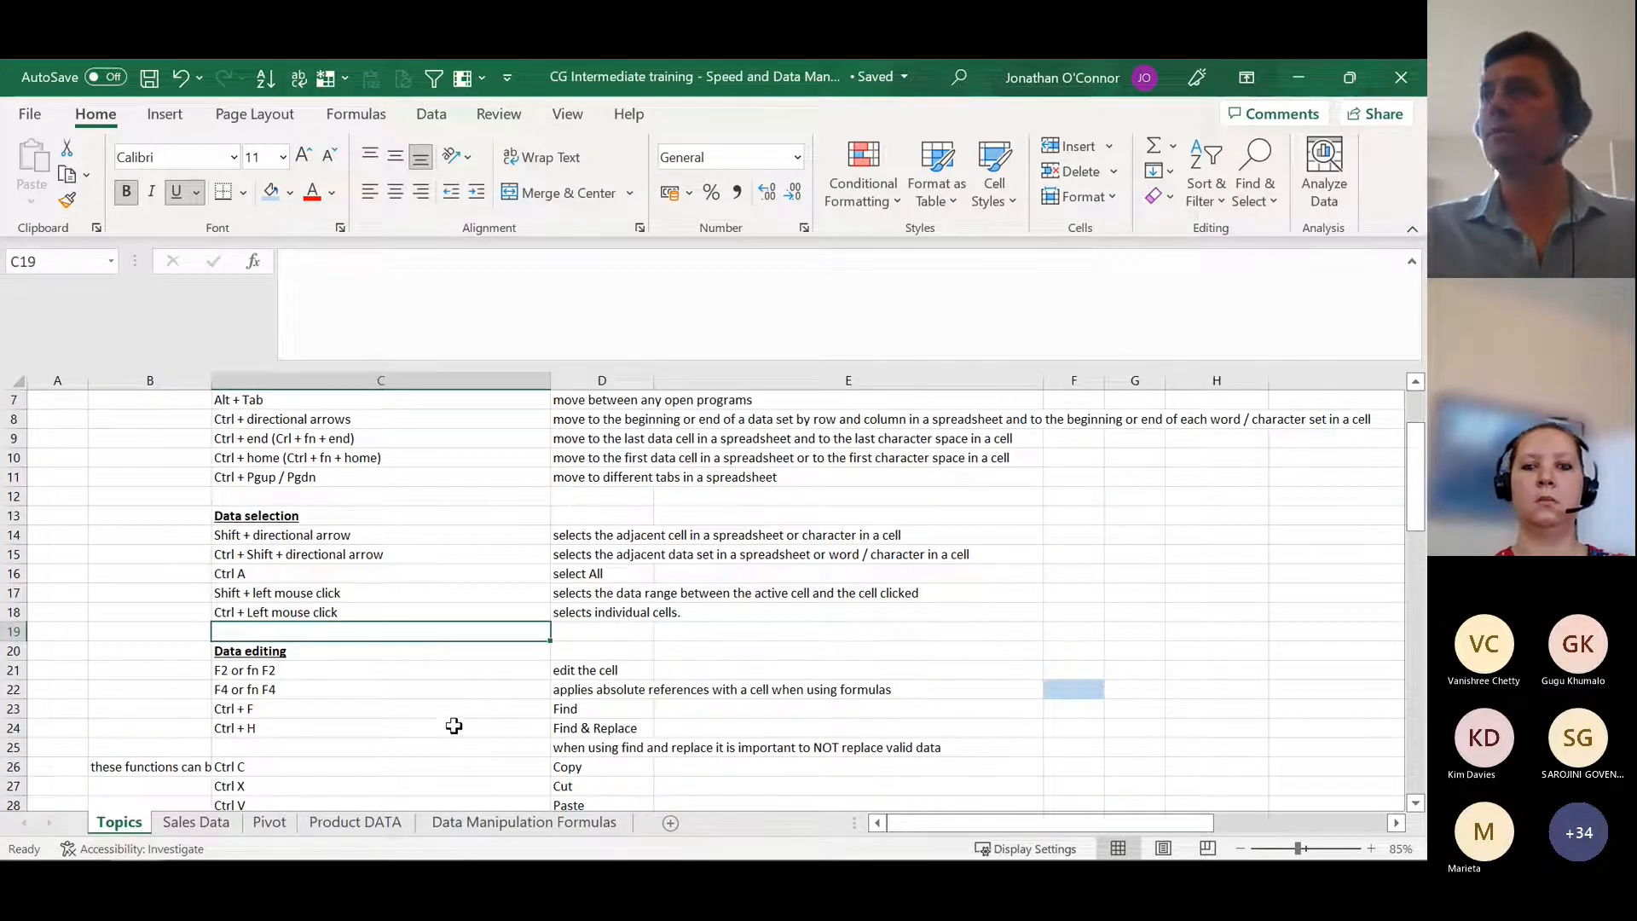
left_click(338, 671)
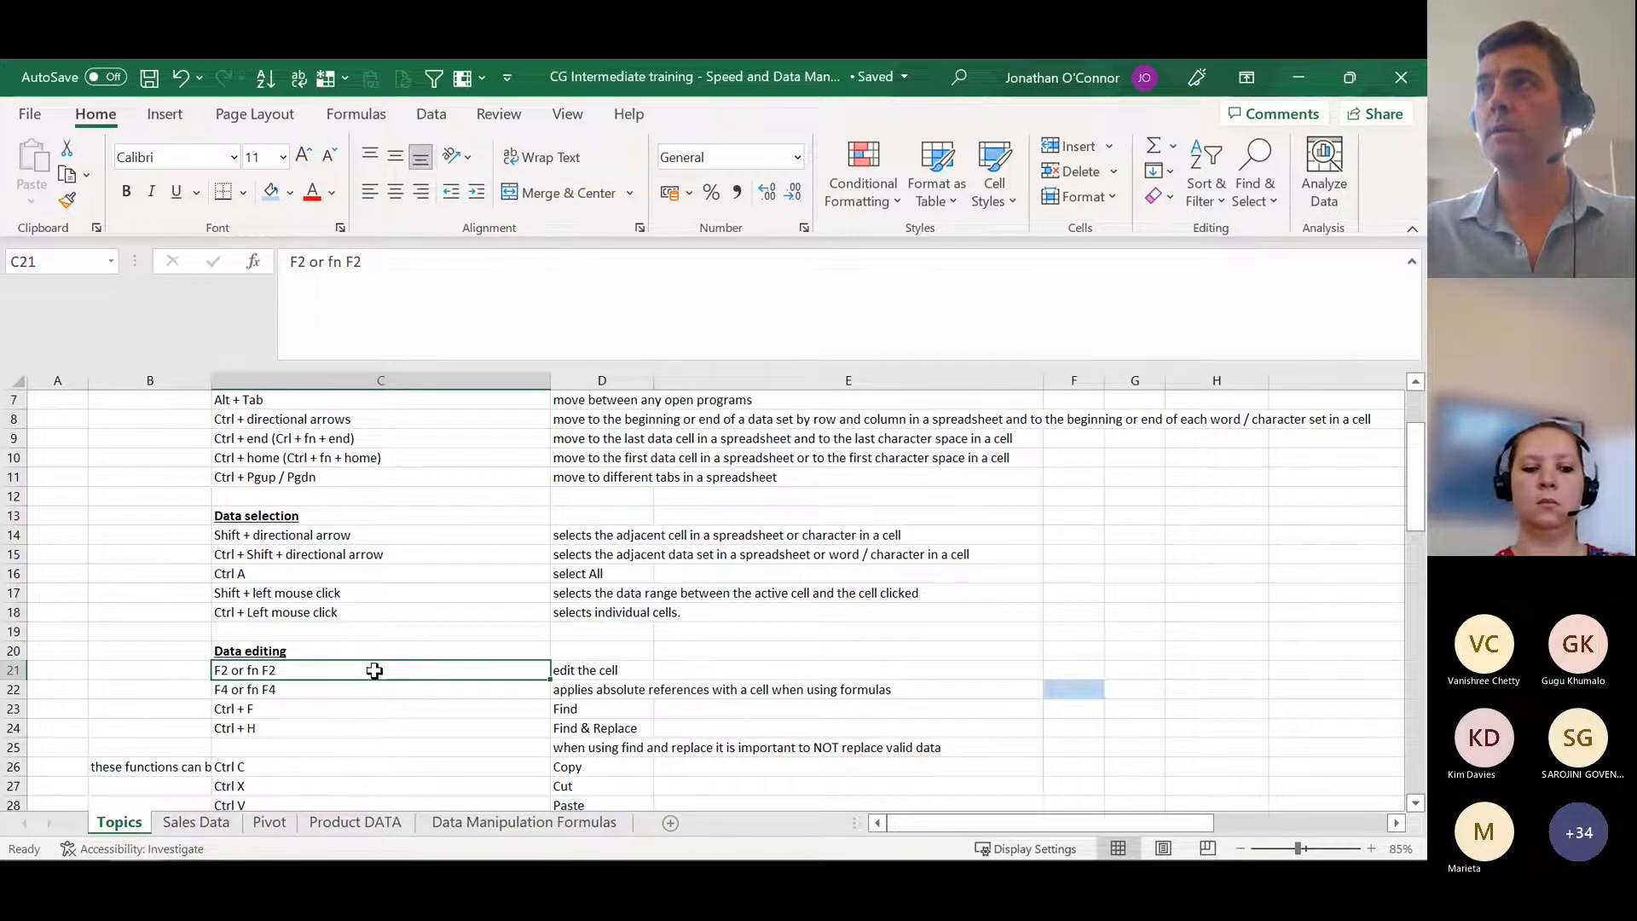
key("F2")
left_click(357, 730)
left_click(351, 673)
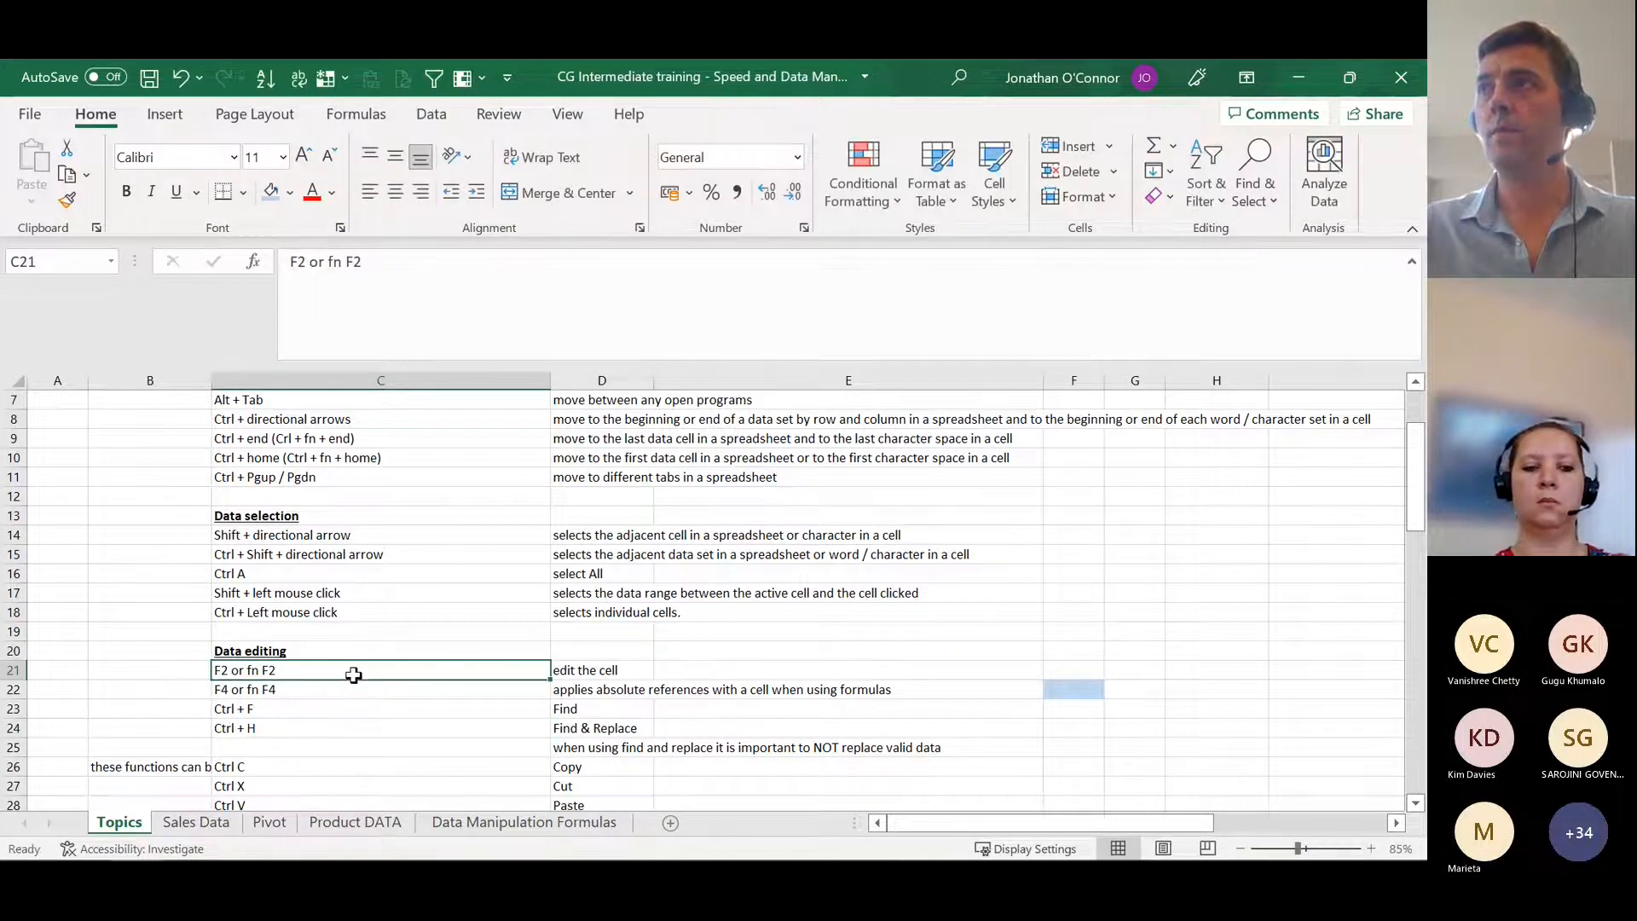
key("F2")
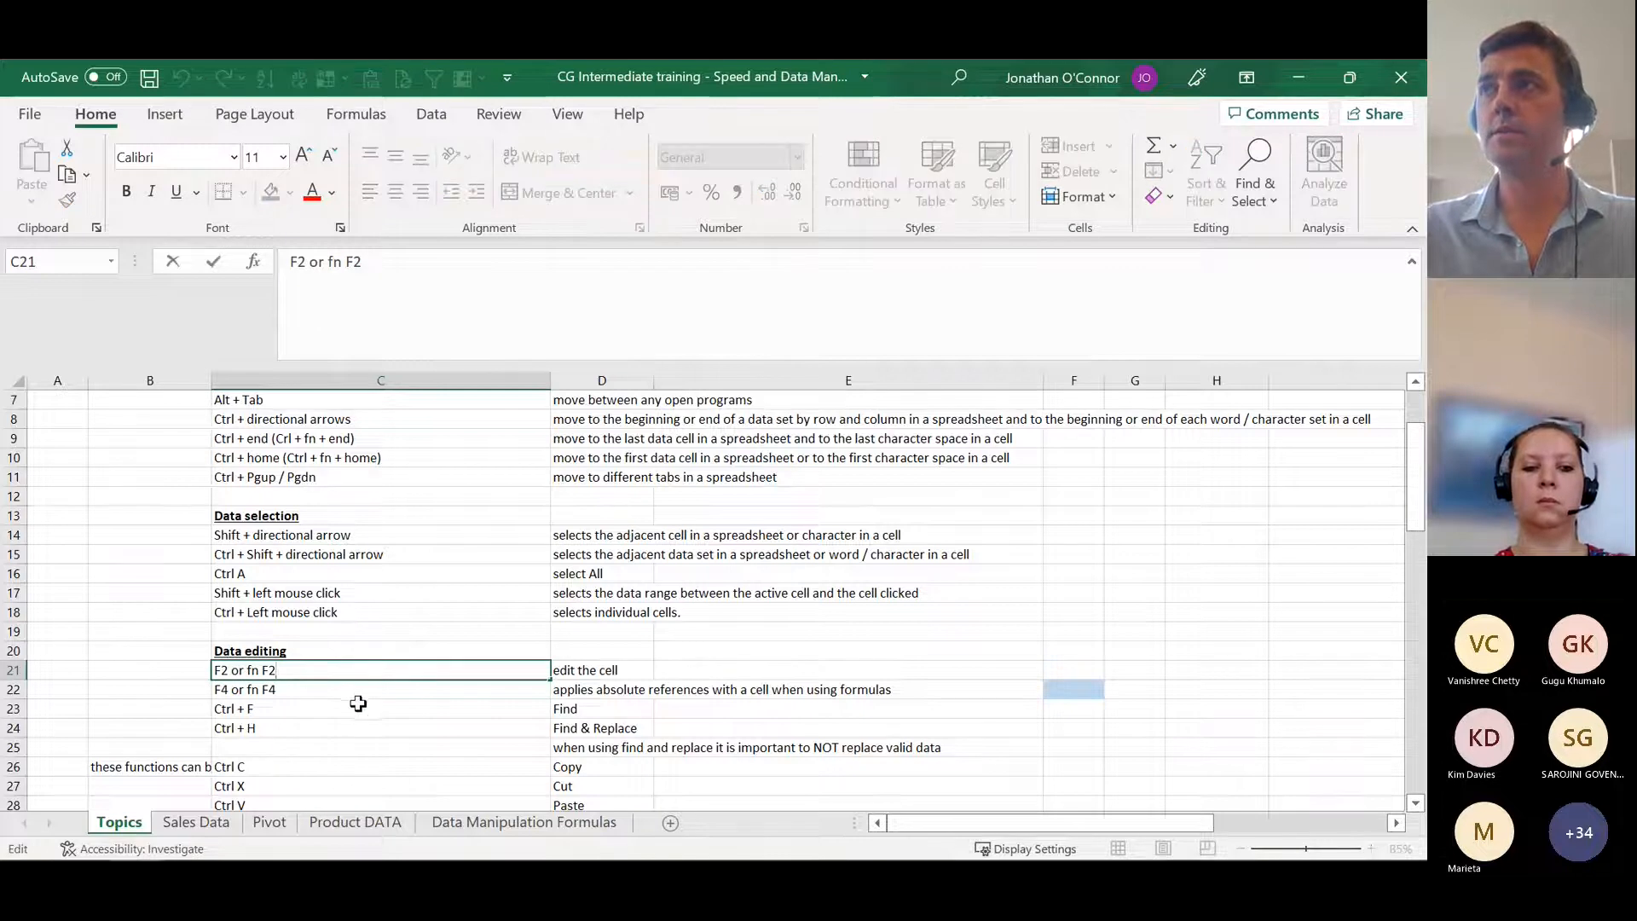
key("Left")
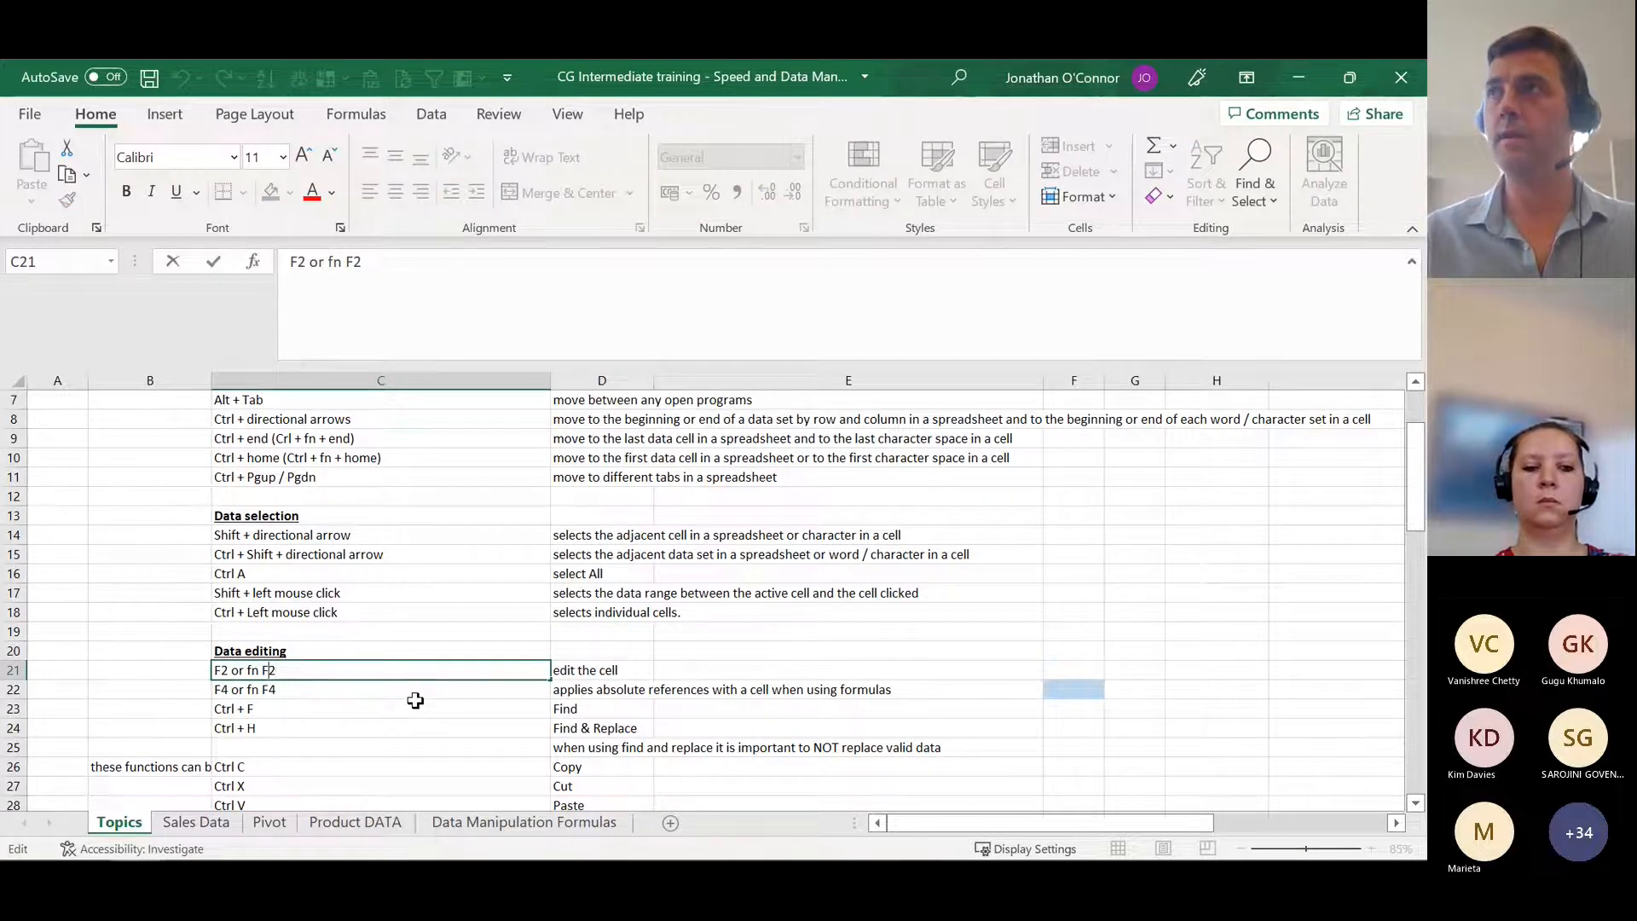
key("Return")
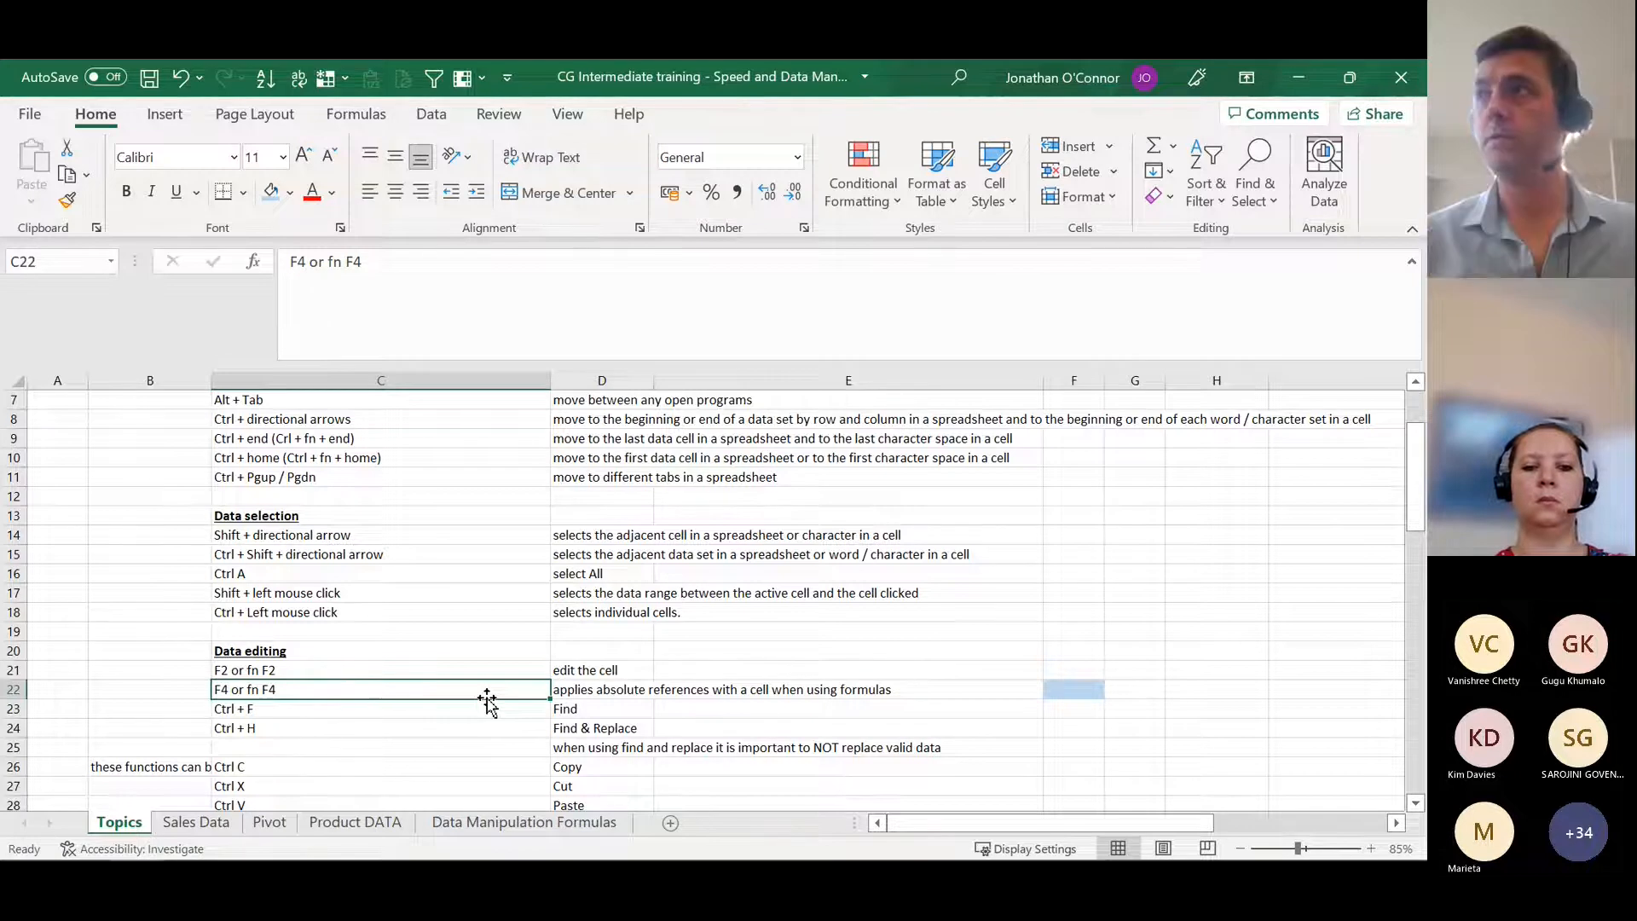
Step: Enter the formula =D22 in the blue cell F22
key("Right")
key("Right")
key("Right")
key("Right")
key("Left")
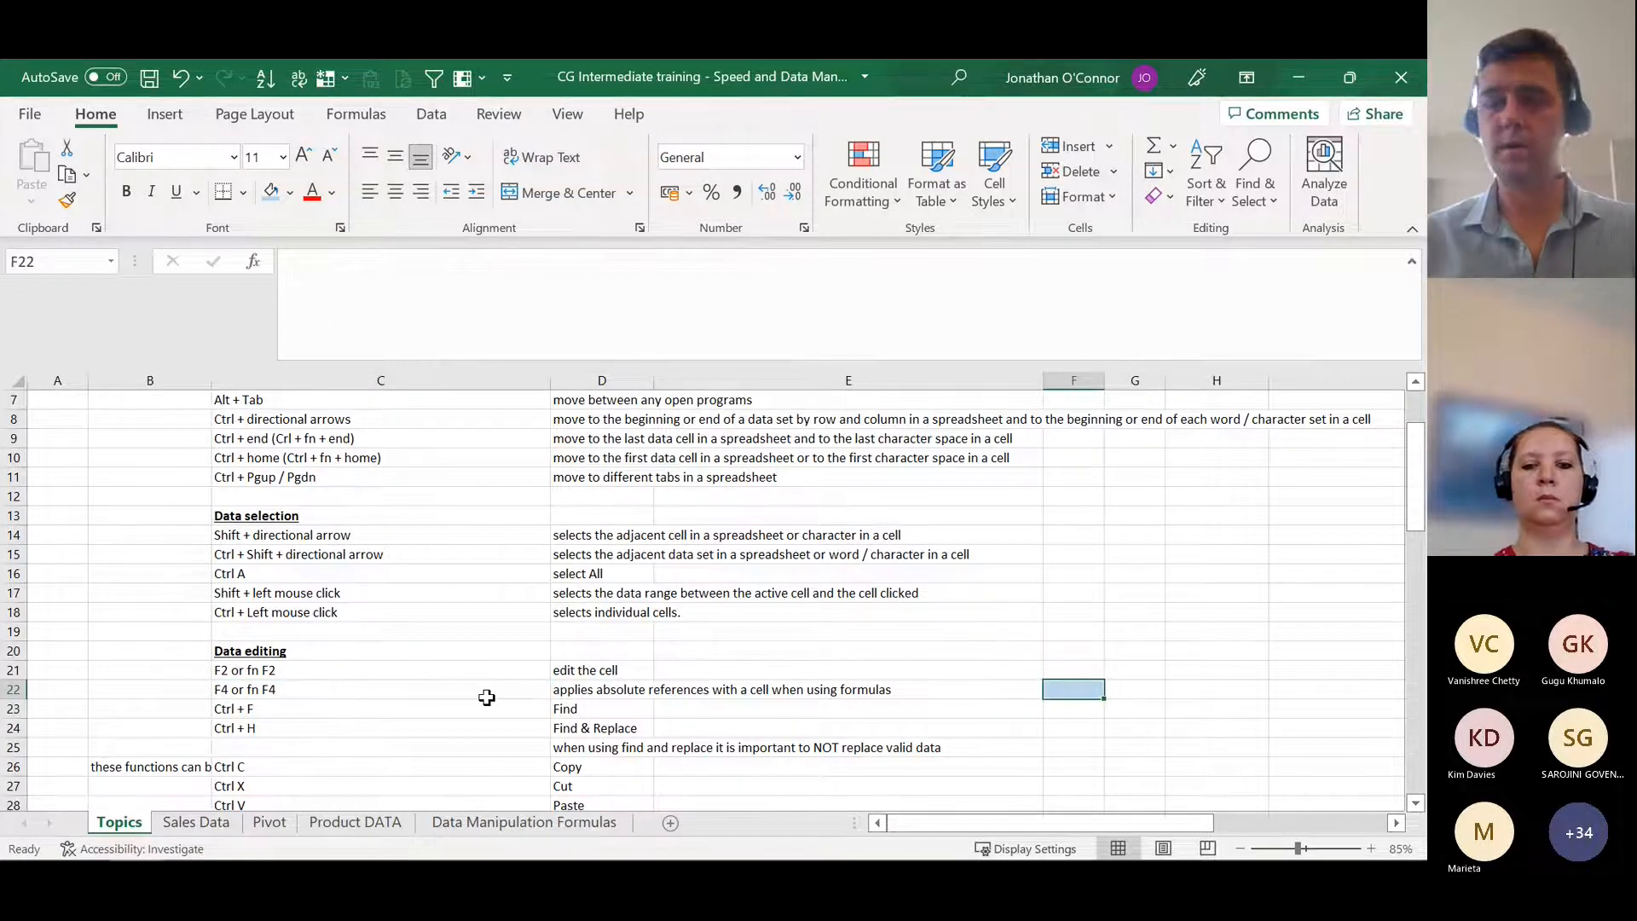
type("=")
key("Left")
key("Left")
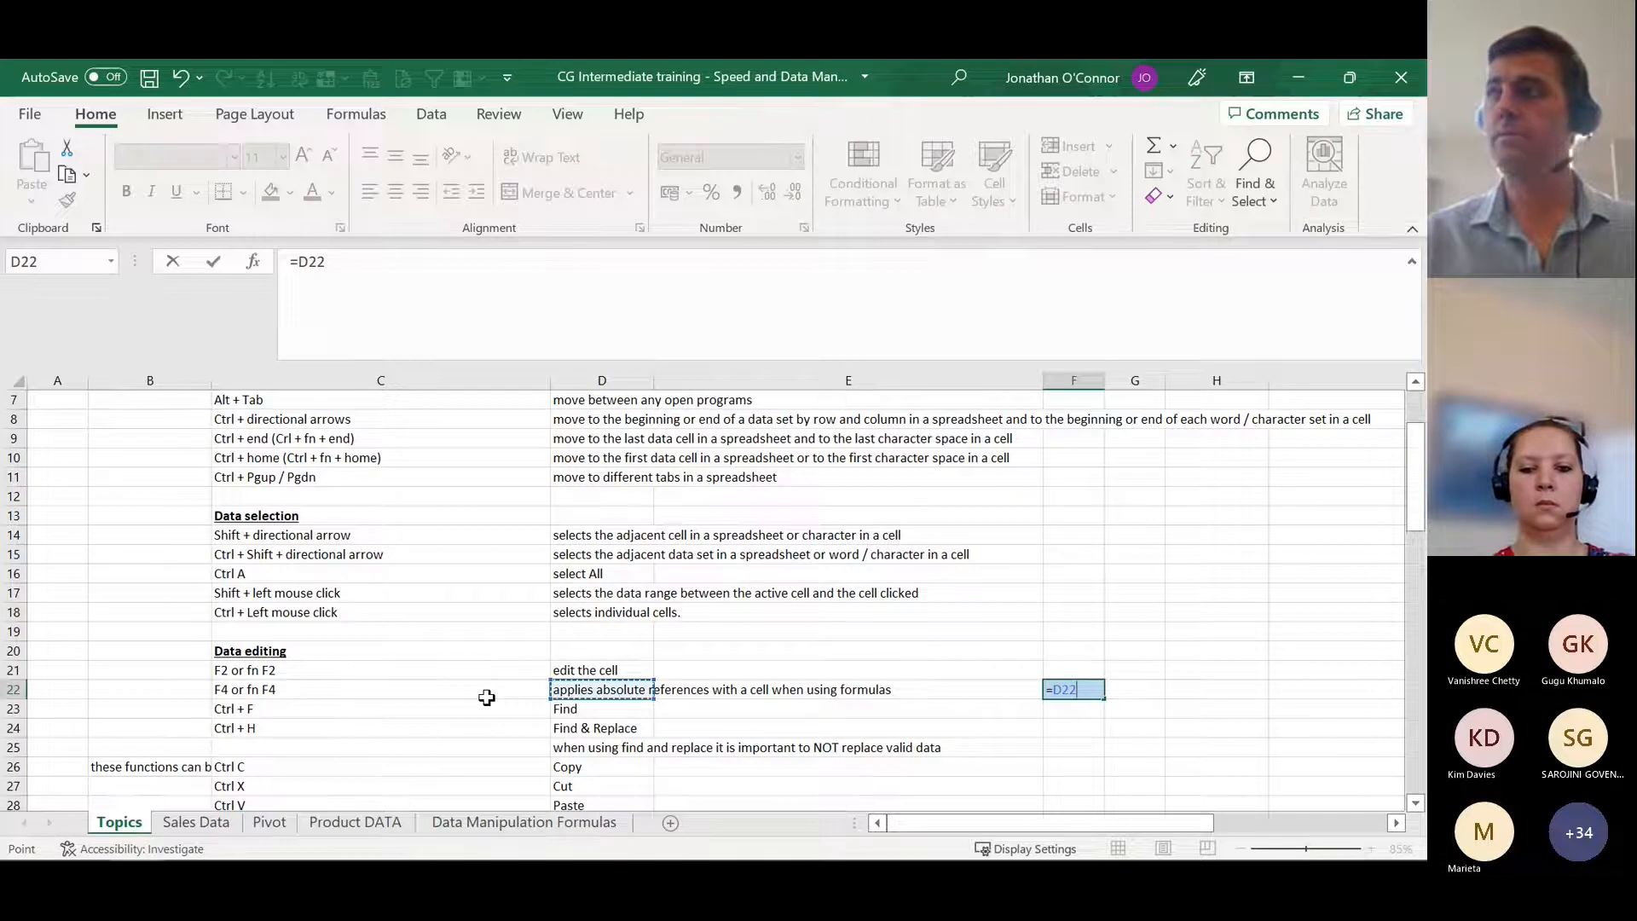
key("Return")
key("Up")
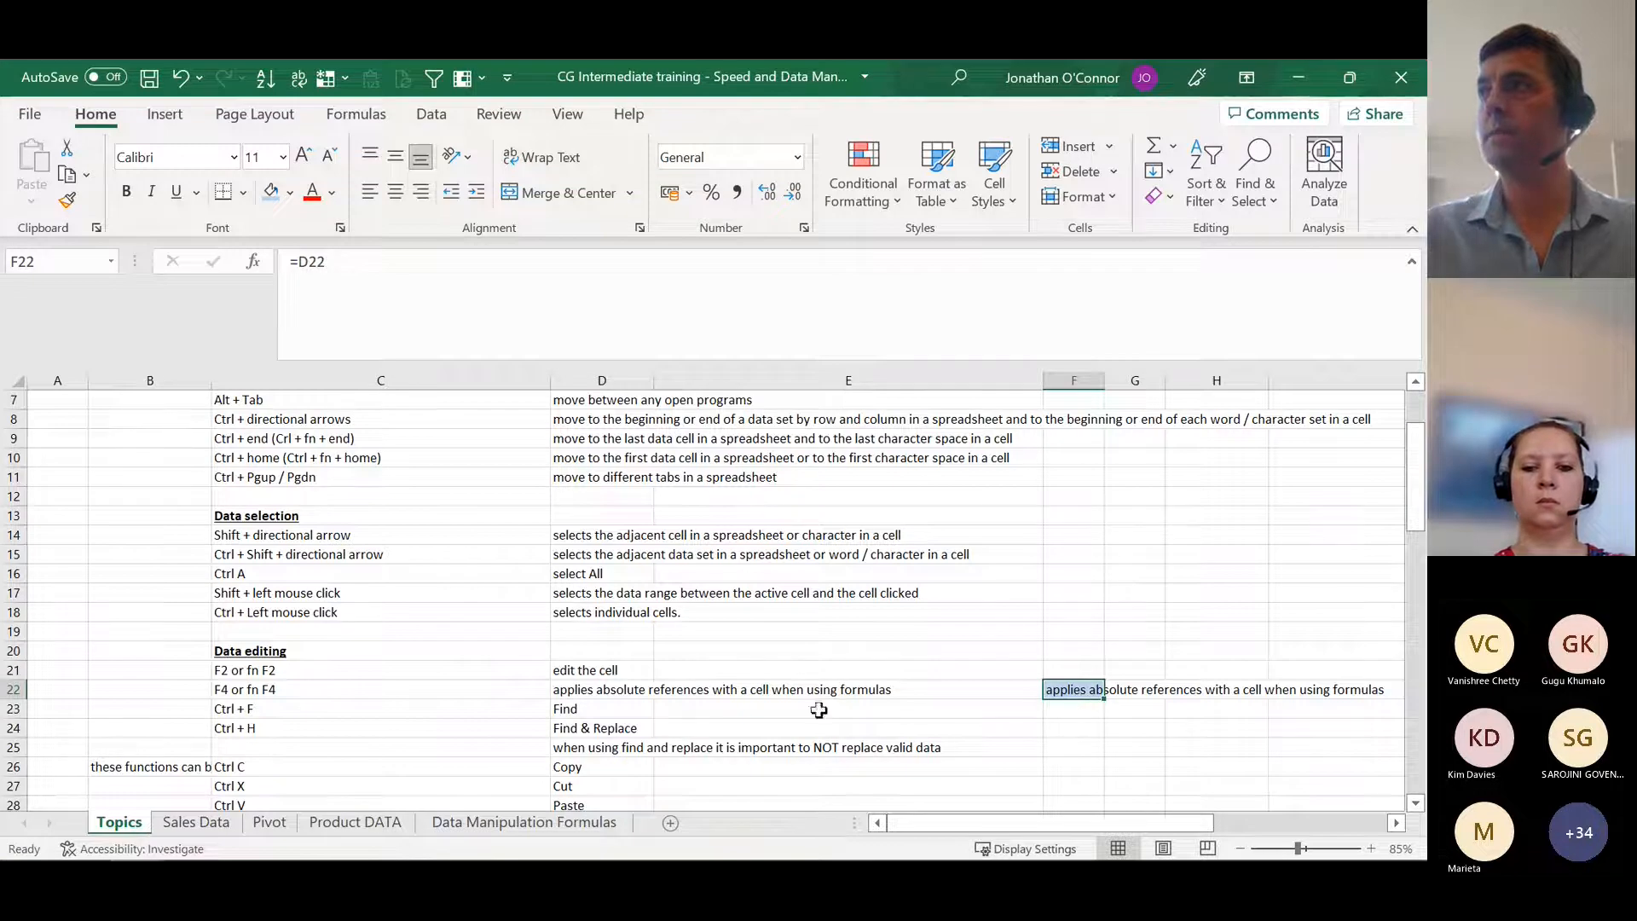
Step: Try filling the relative formula in F22 down to F25, checking the reference in each copied cell, and undo the fill
left_click(619, 690)
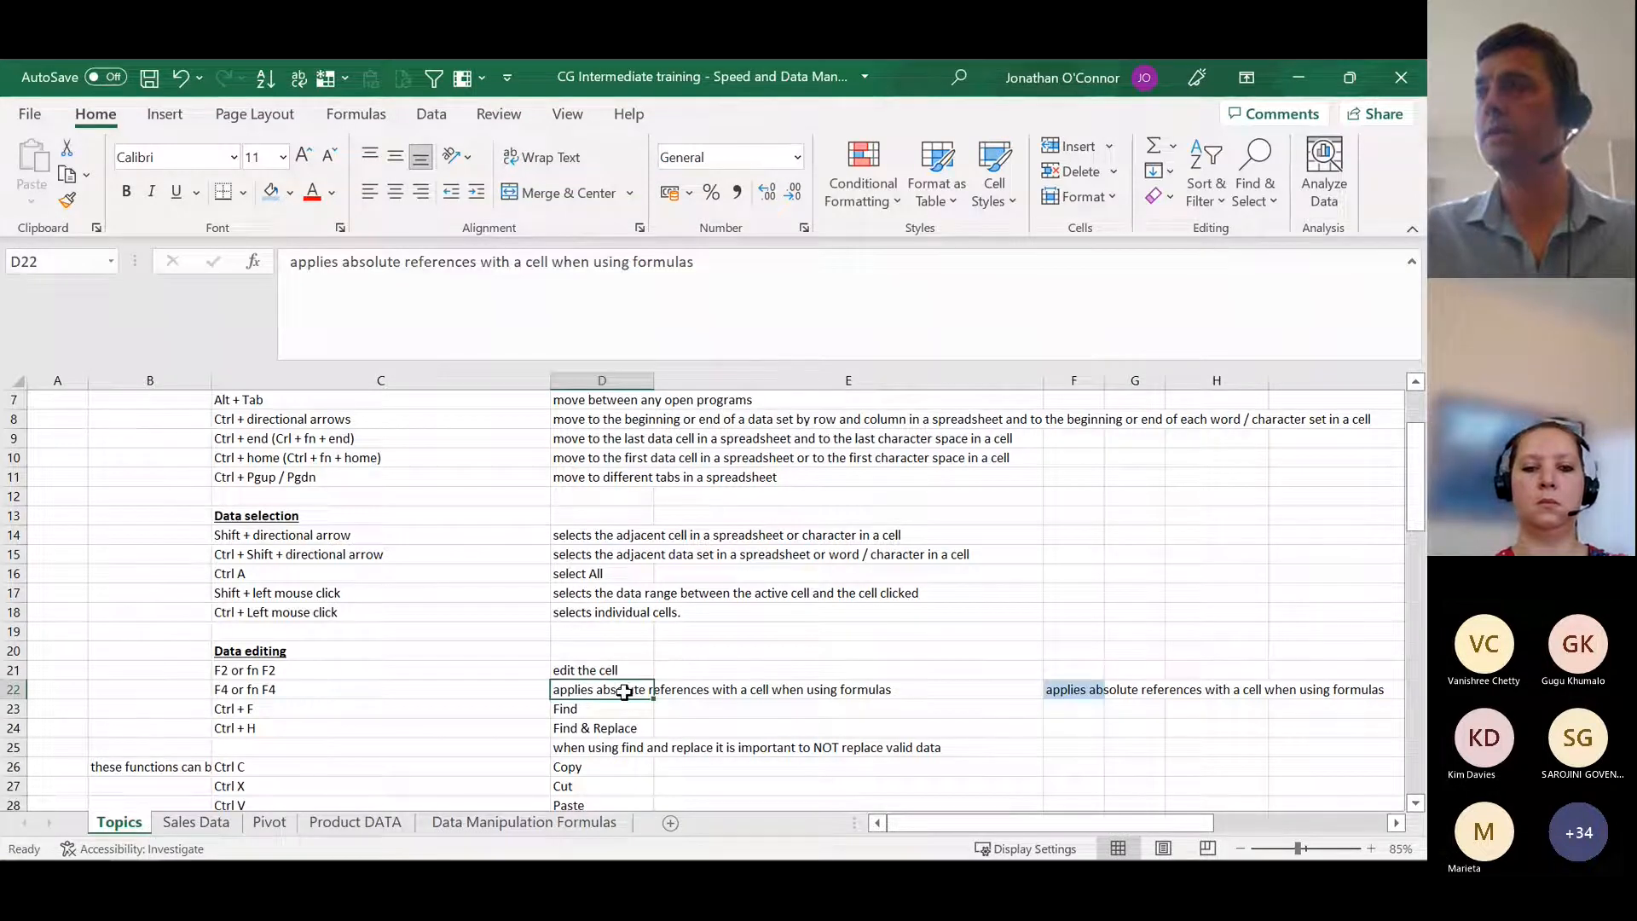
left_click(1112, 692)
left_click_drag(1104, 699, 1099, 751)
left_click(1079, 691)
left_click(1083, 703)
left_click(1076, 691)
left_click(1076, 706)
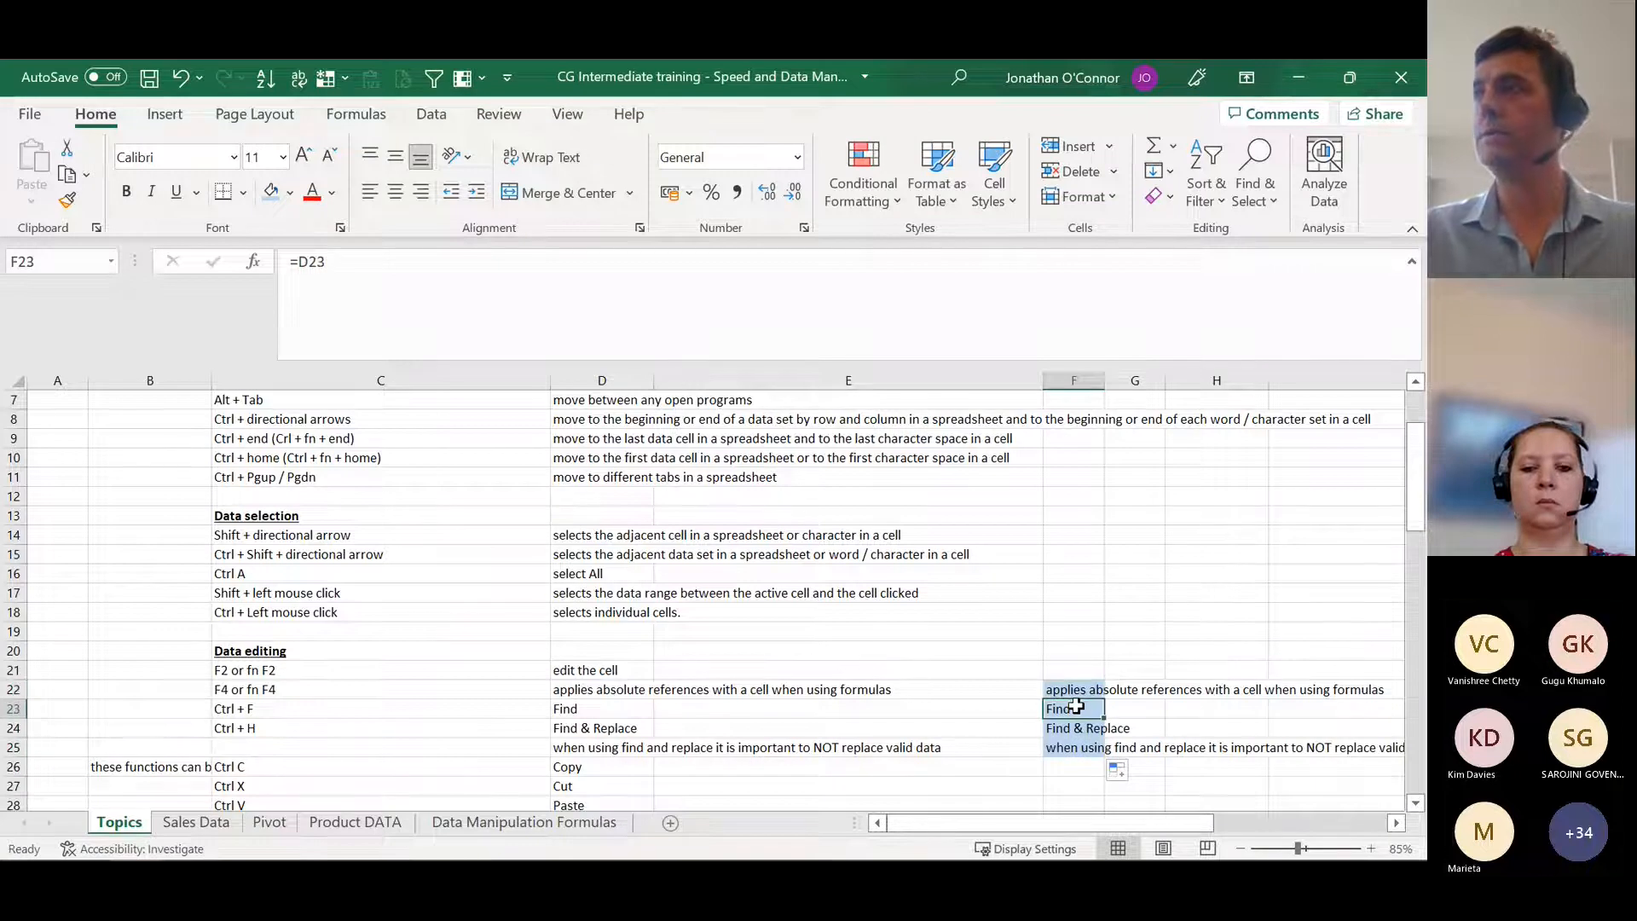
left_click(1075, 727)
left_click(1070, 746)
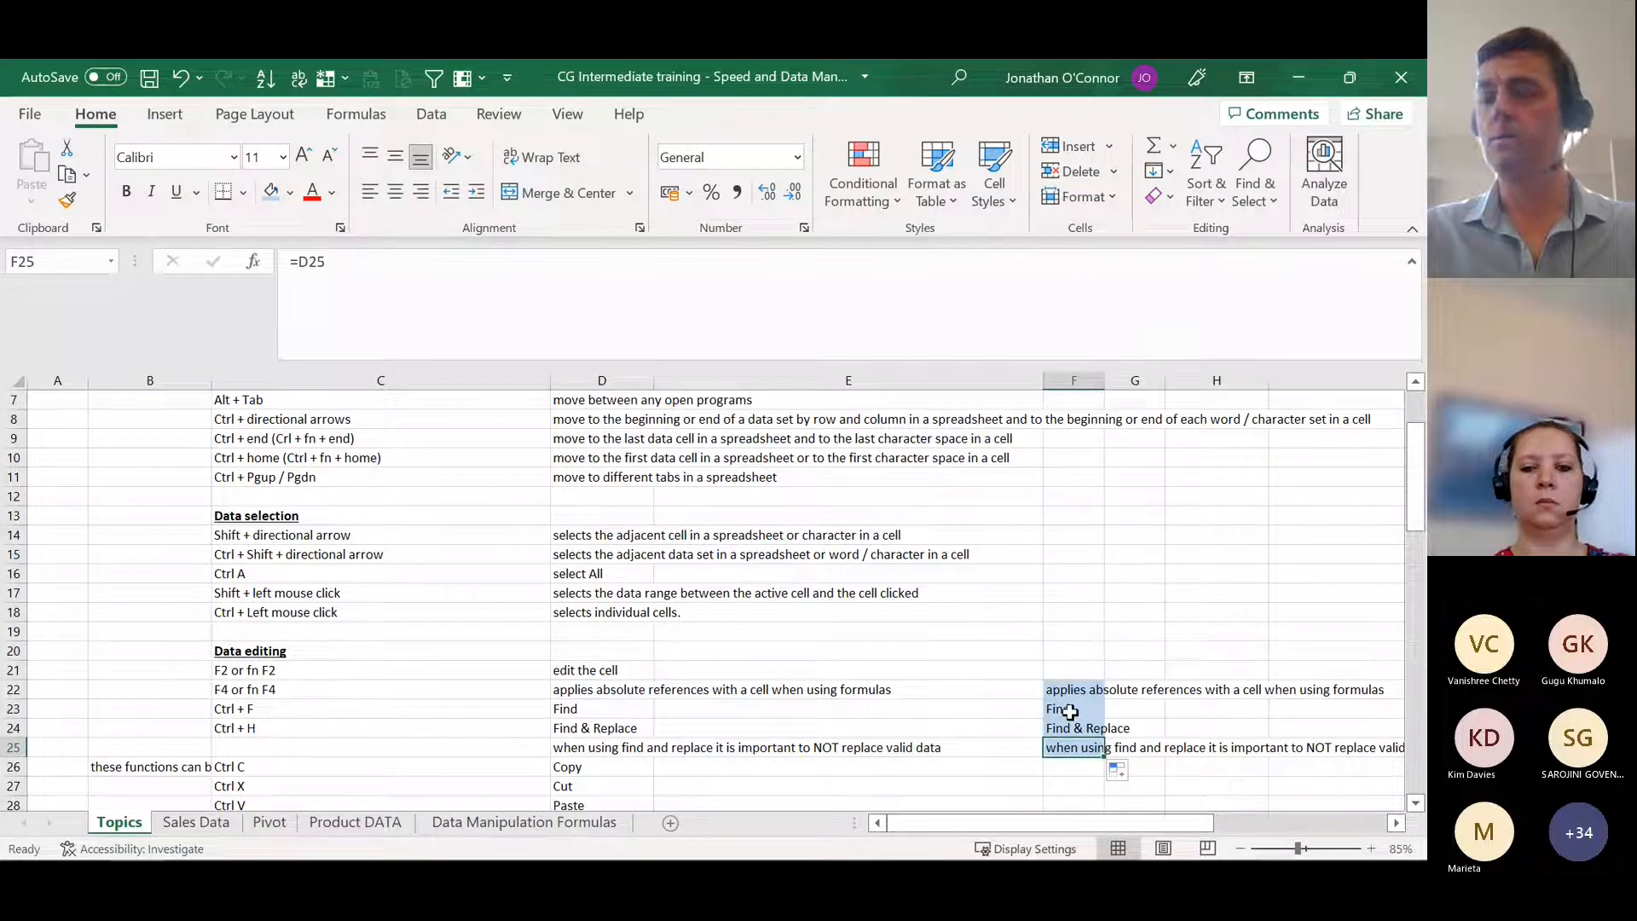
key("ctrl+z")
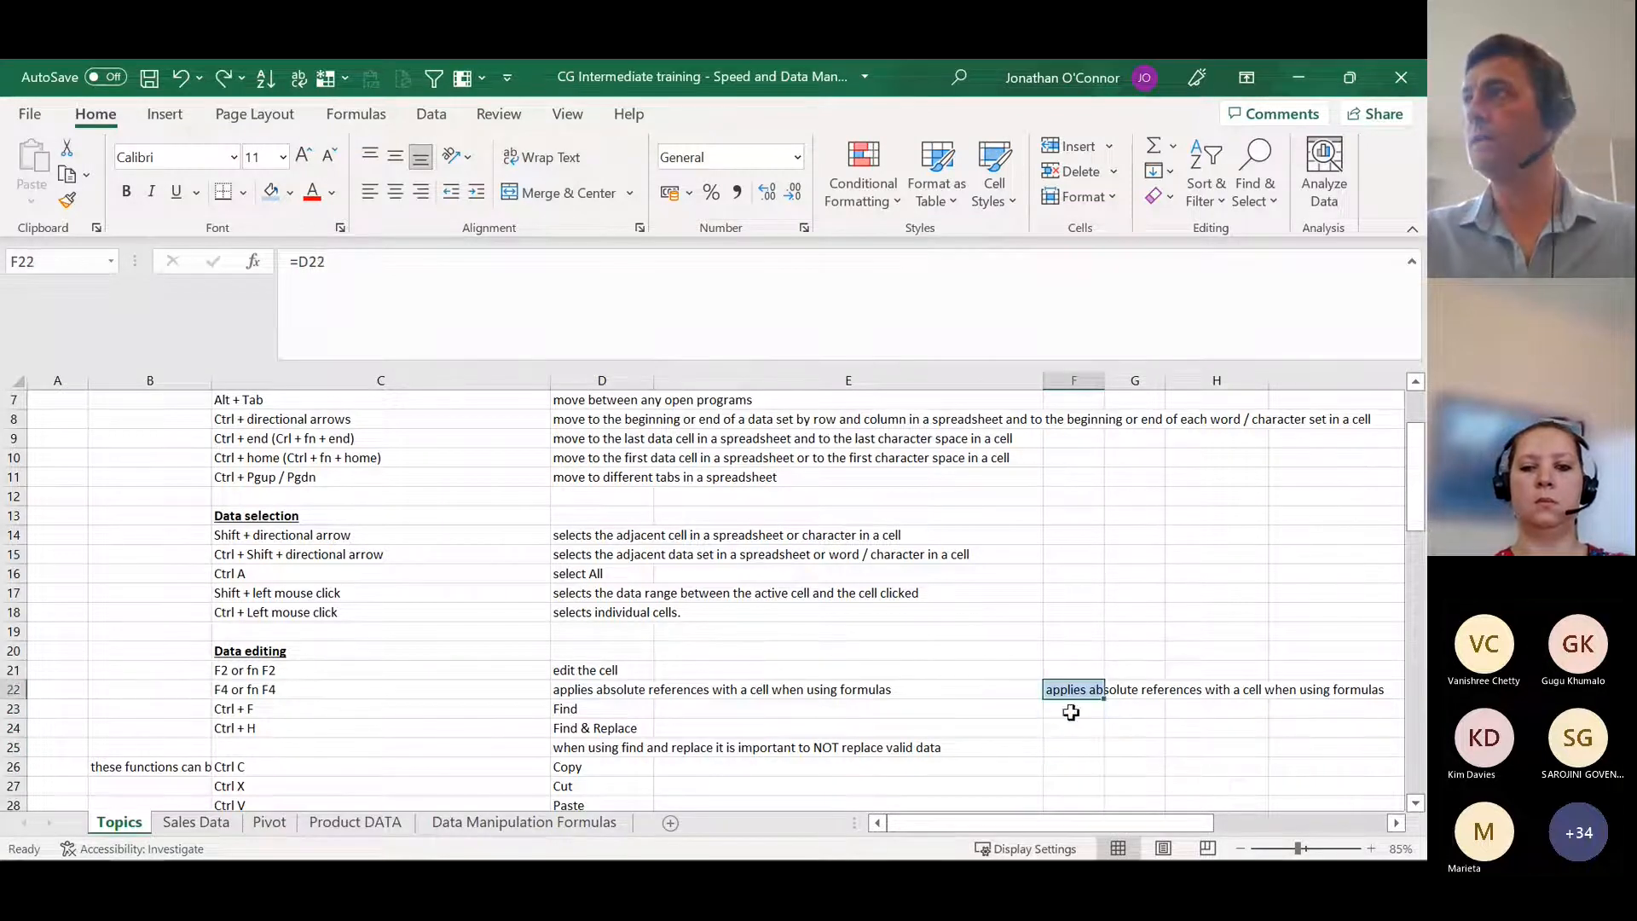
Step: Make the reference in F22's formula absolute so that it reads =$D$22
left_click(589, 691)
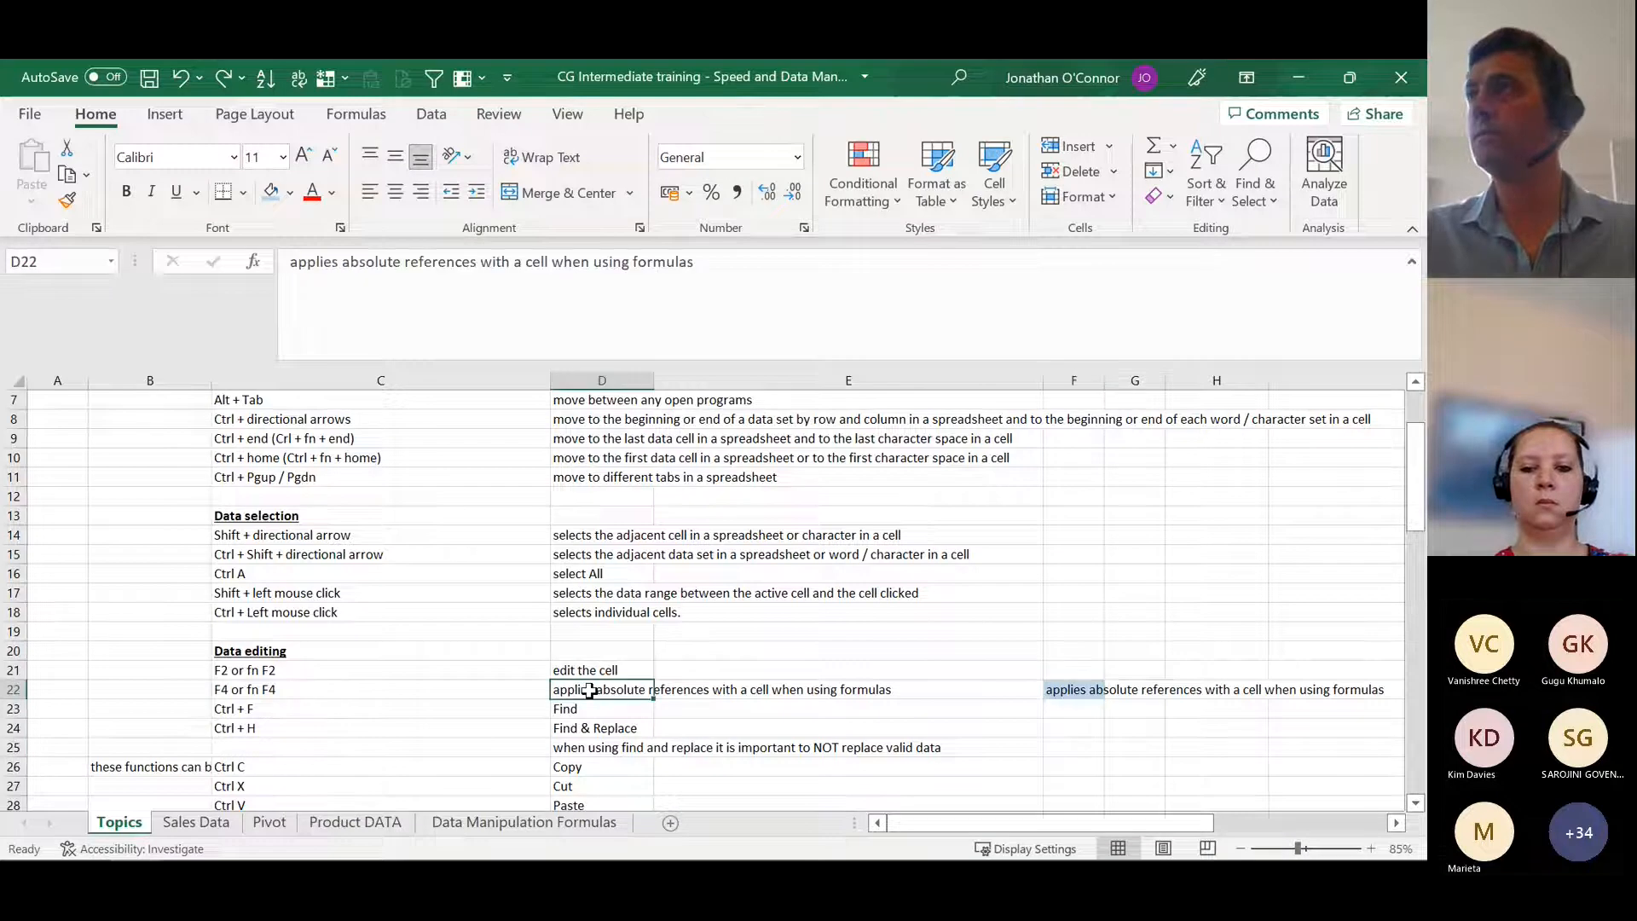
left_click(1066, 689)
left_click(357, 261)
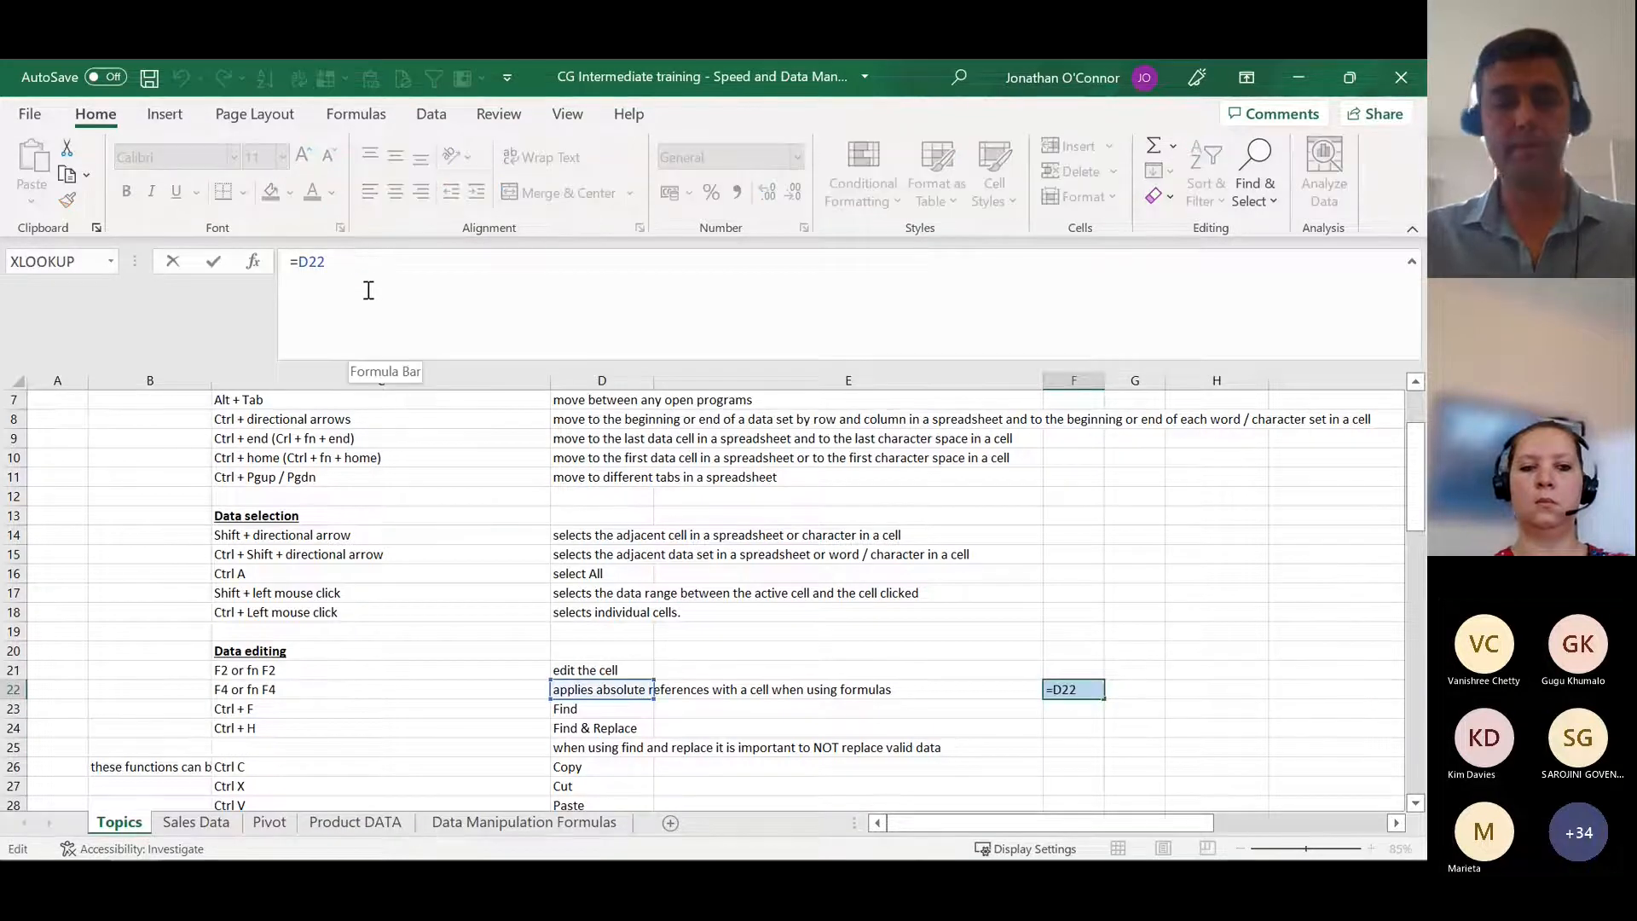
key("F4")
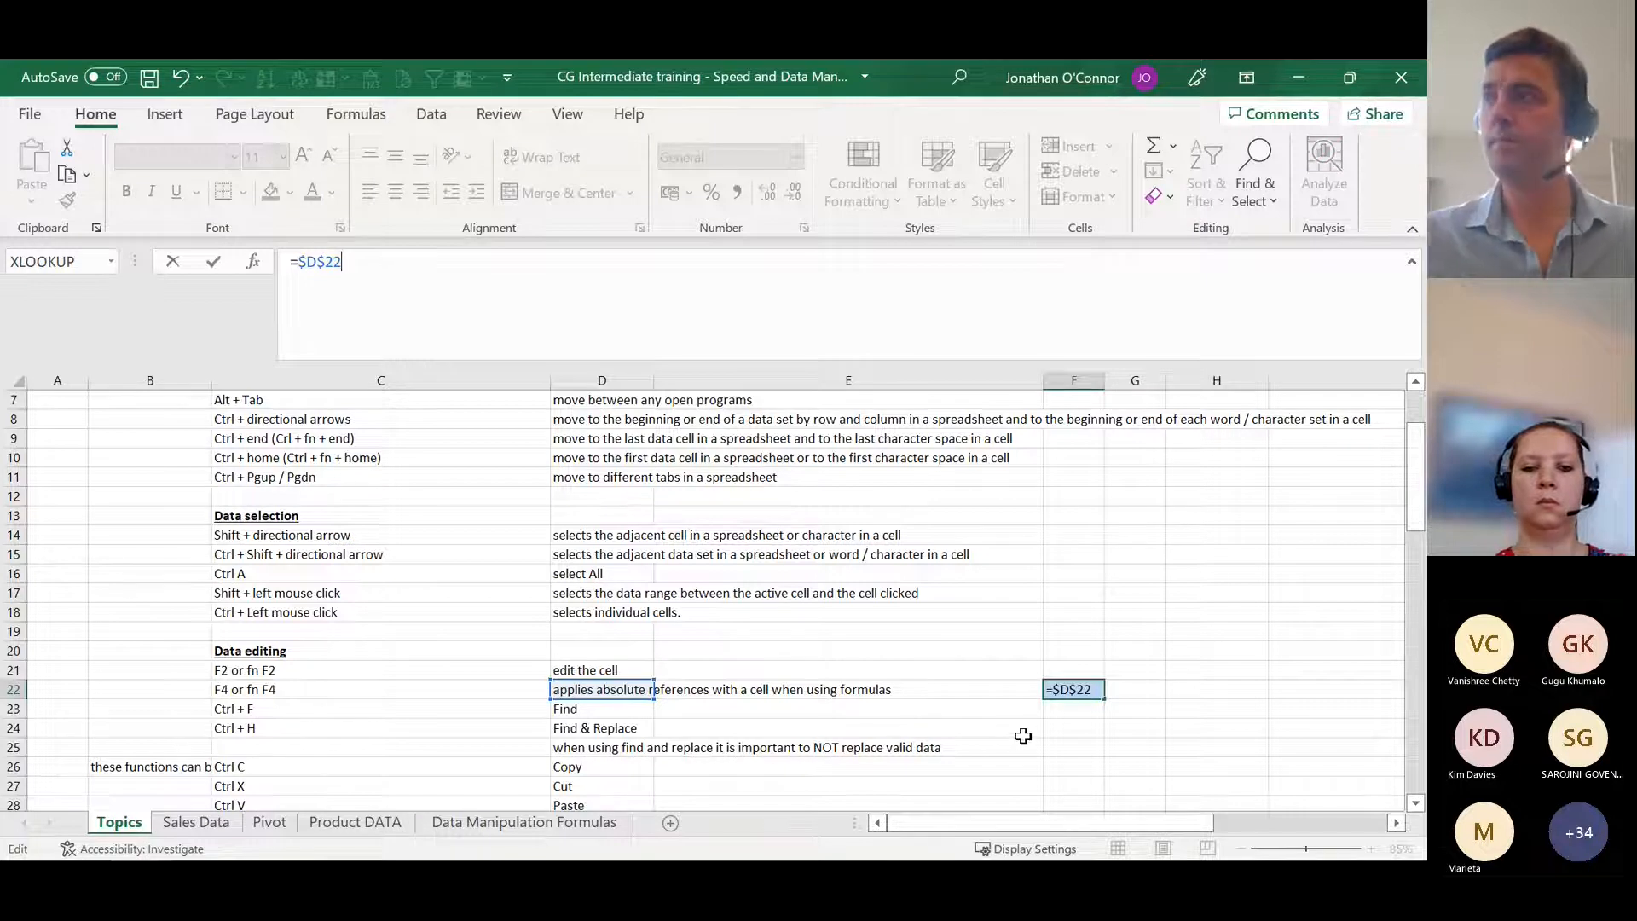
key("Return")
Step: Fill the absolute formula in F22 down to F27 and compare F22 with its source cell D22
left_click(1071, 687)
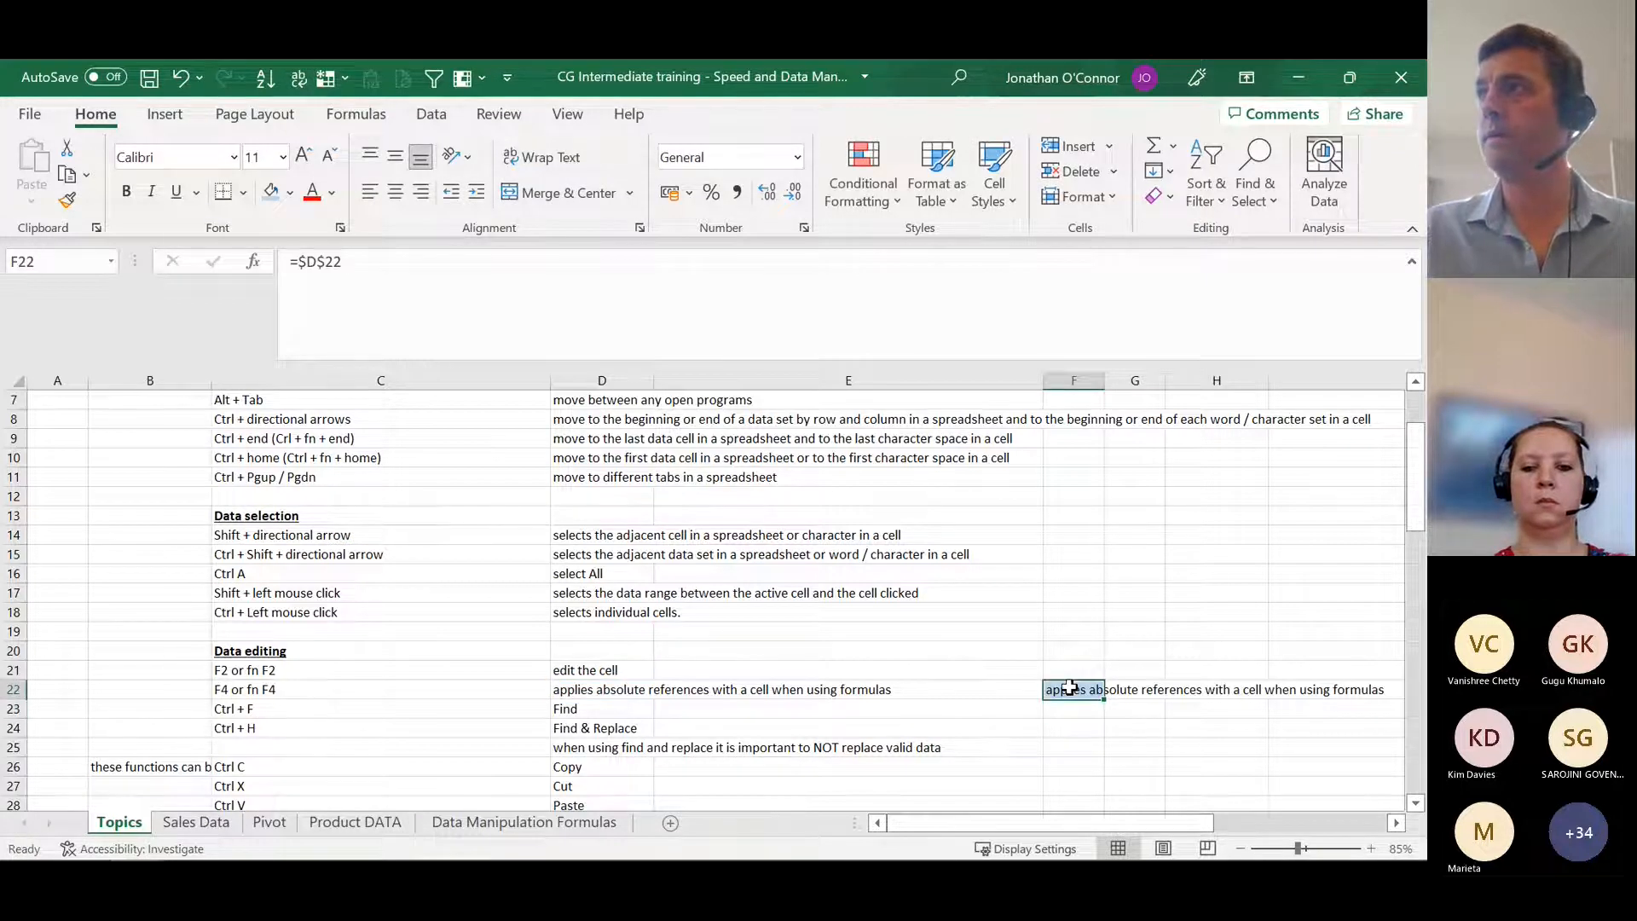
left_click_drag(1106, 699, 1100, 789)
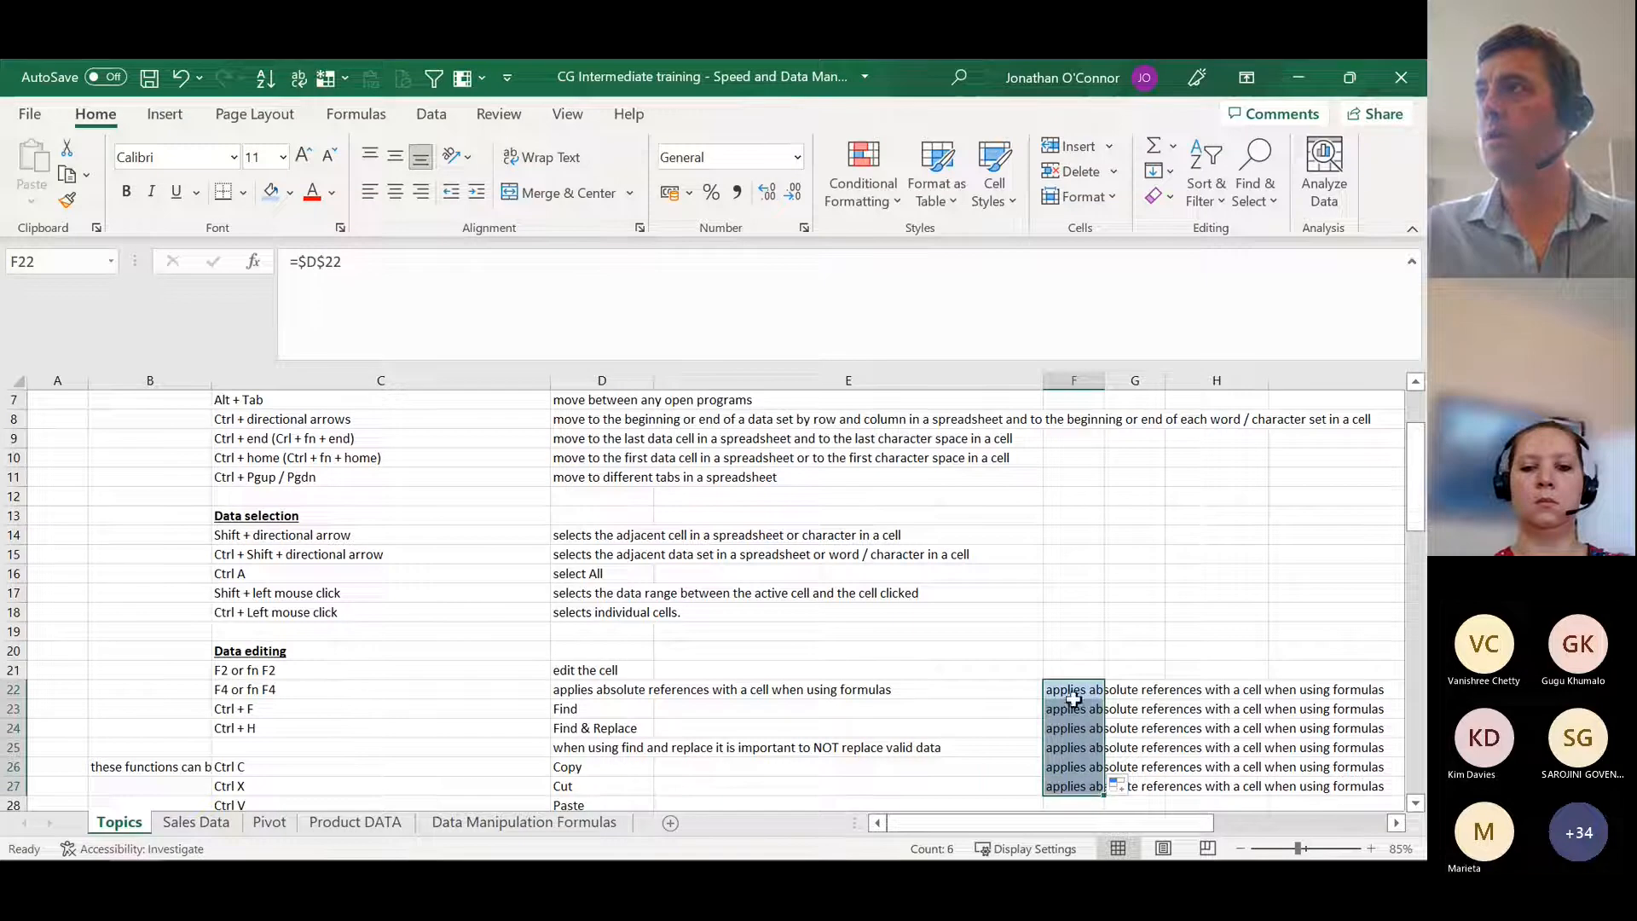
key("Return")
left_click(605, 689)
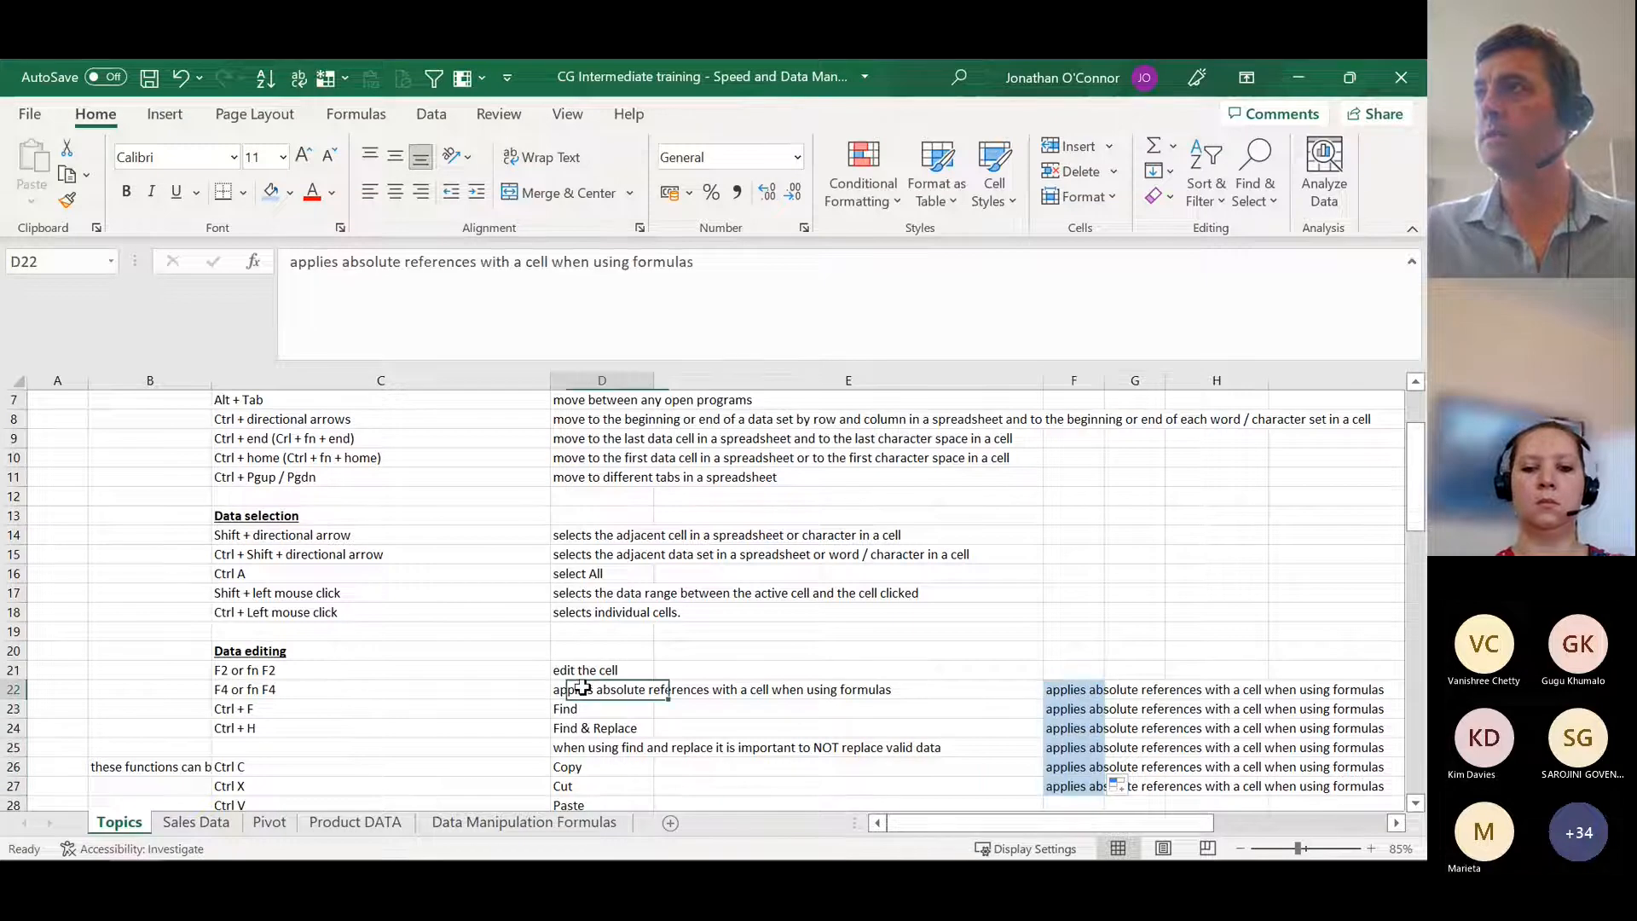
left_click(1066, 690)
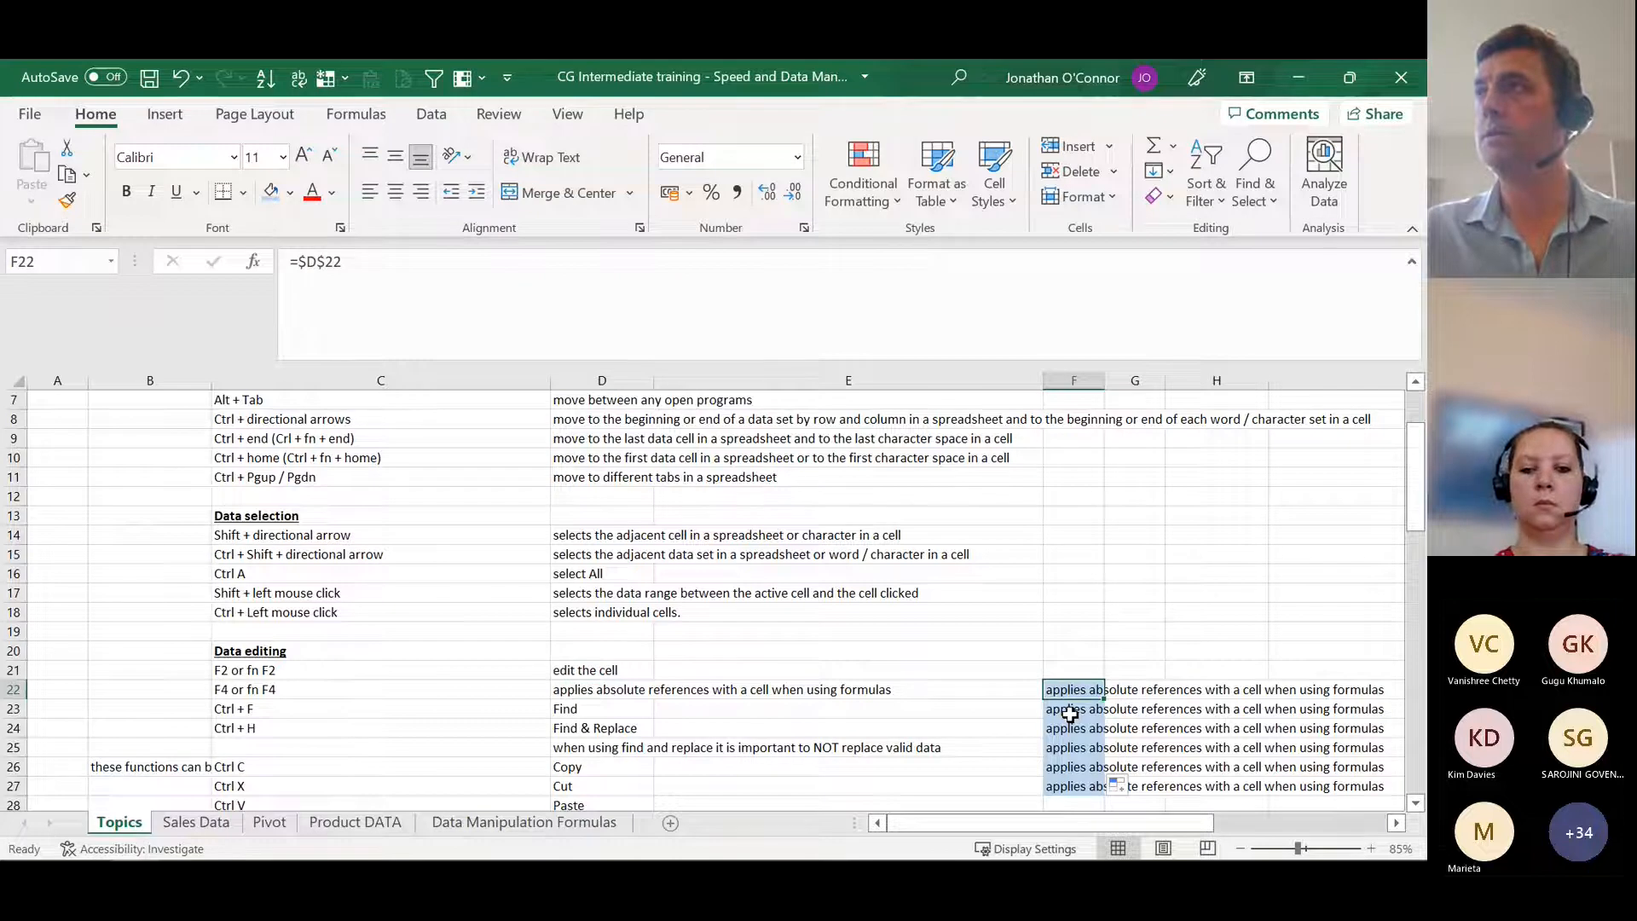
Step: Check the copied absolute formulas below F22 and undo the fill so only F22 keeps its formula
key("Return")
key("Return")
key("Return")
key("Return")
key("Return")
key("ctrl+z")
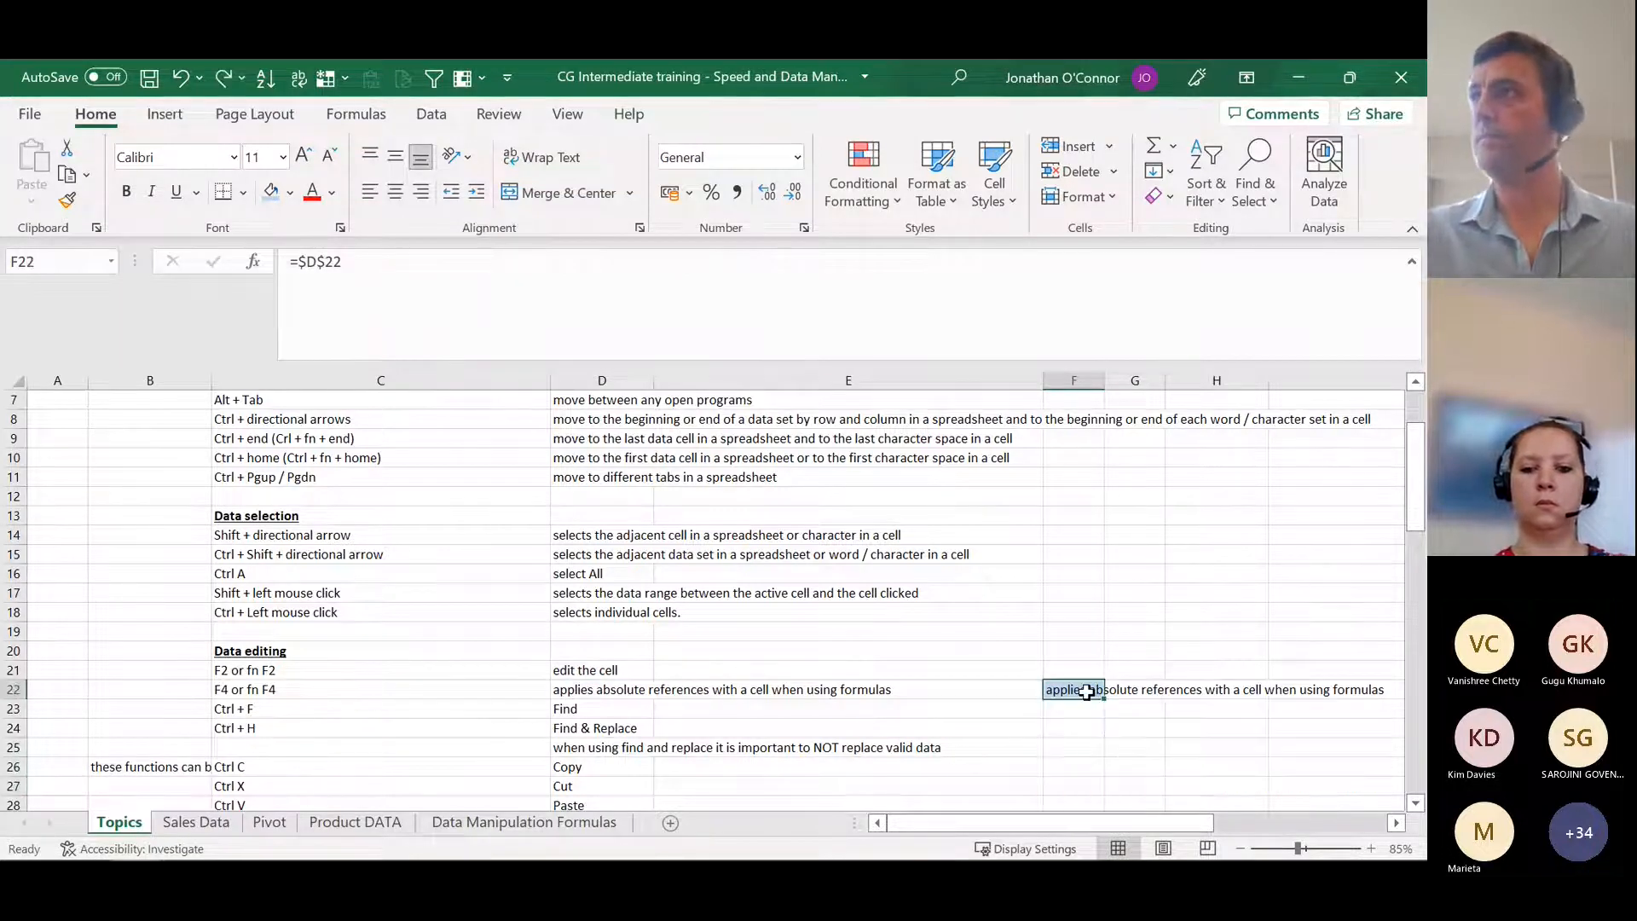
left_click(853, 694)
Step: Search the Topics sheet for "replace" and view the Replace options of the Find and Replace dialog
left_click(373, 709)
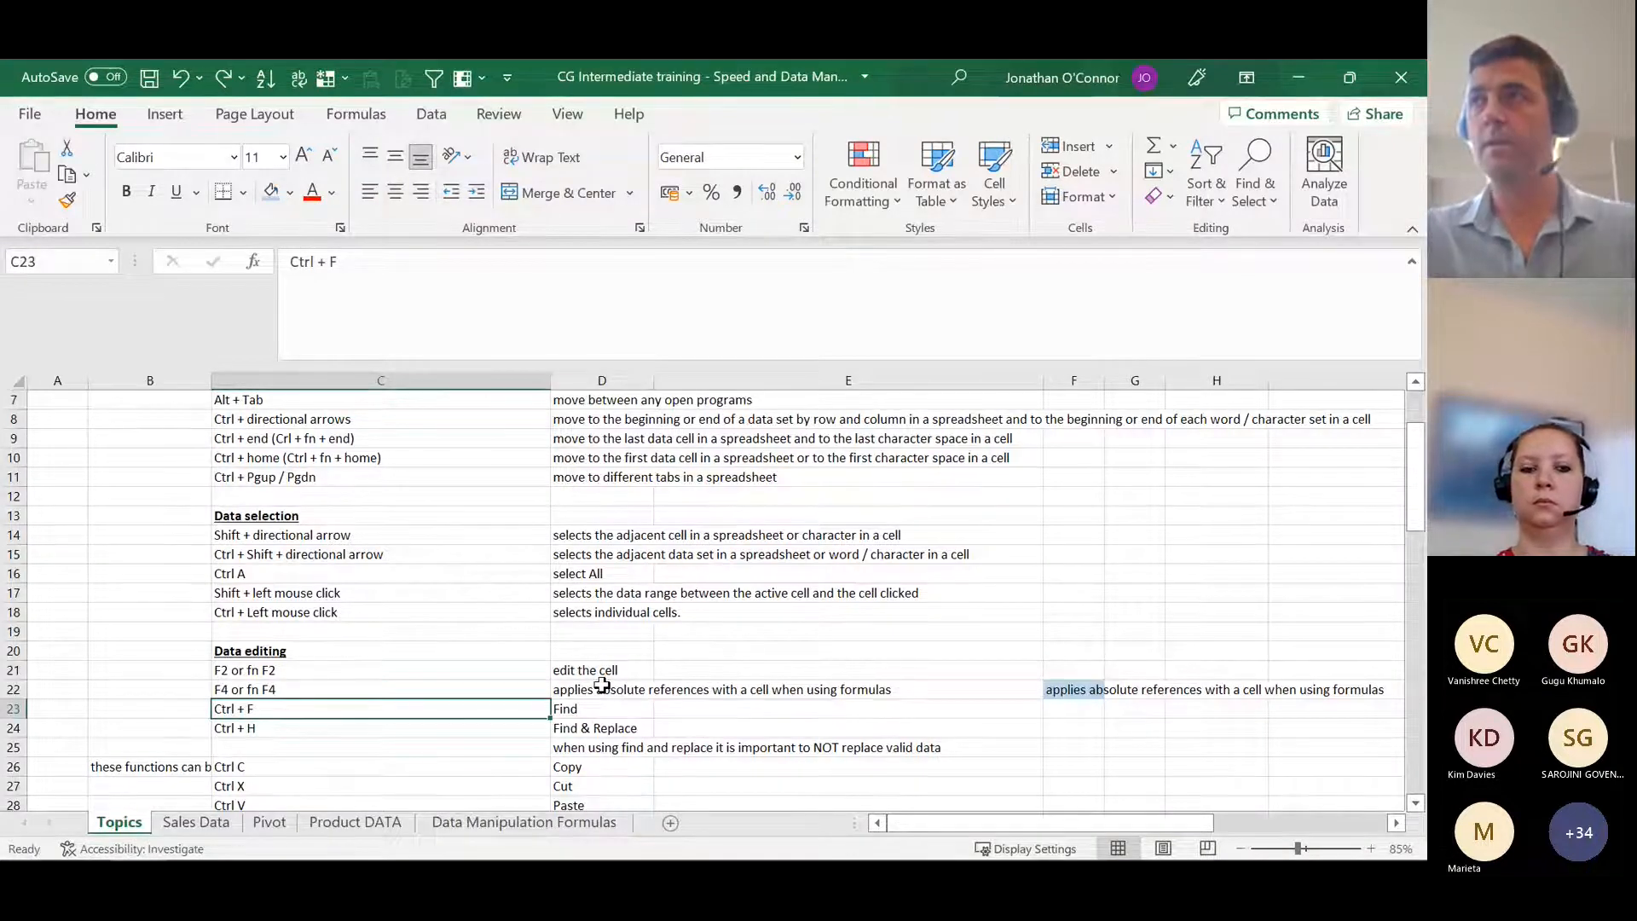
key("ctrl+f")
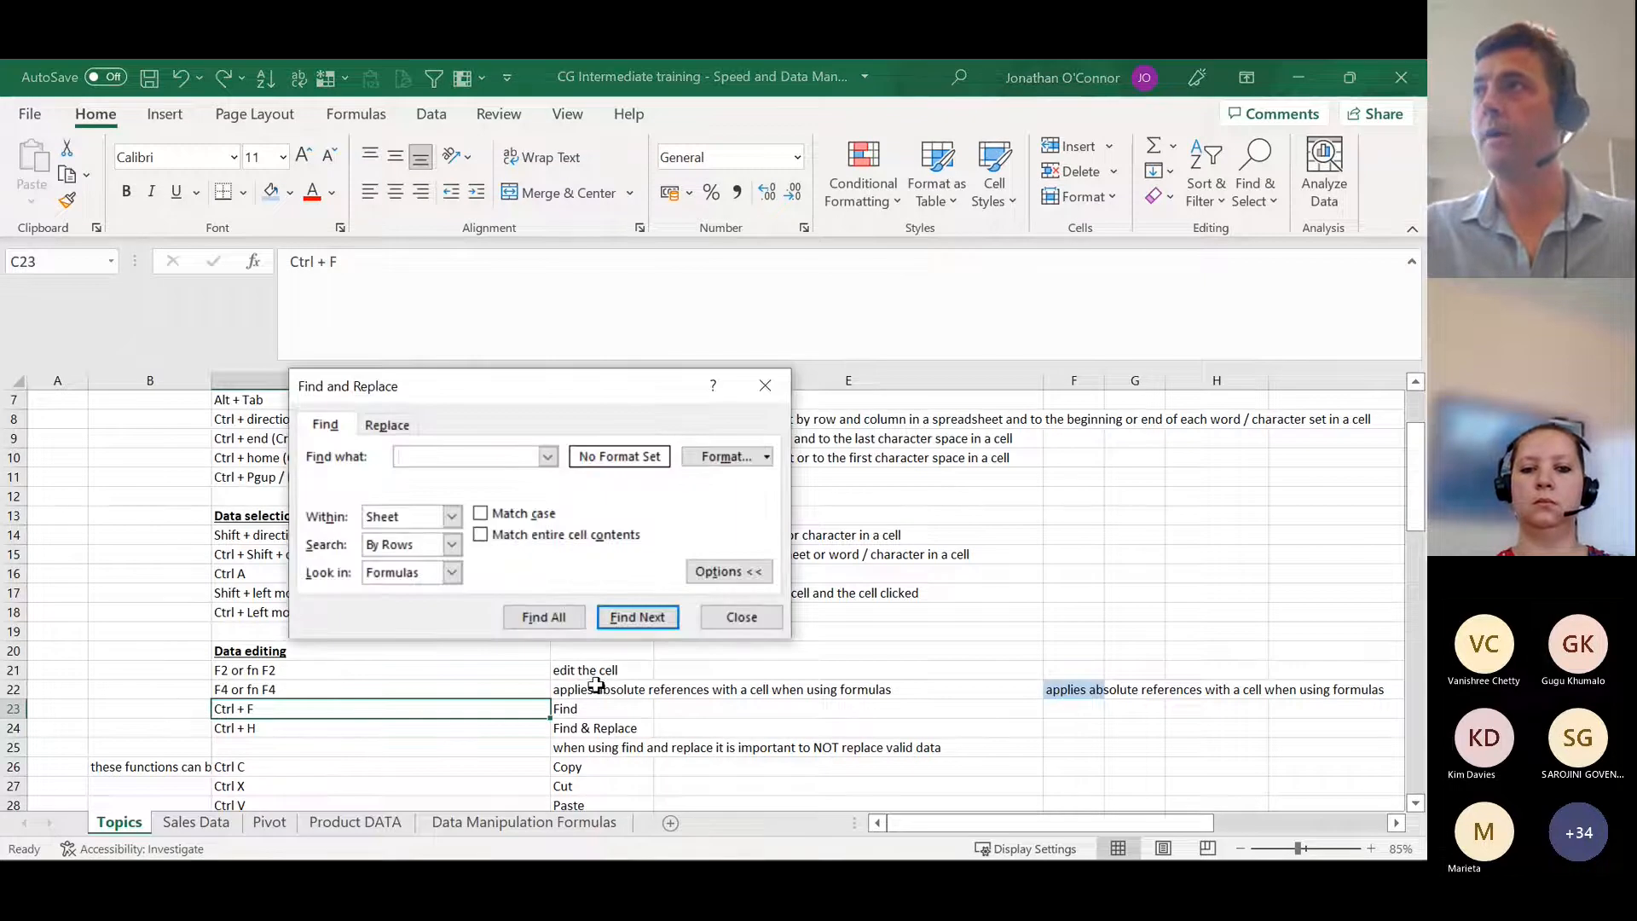
type("repla")
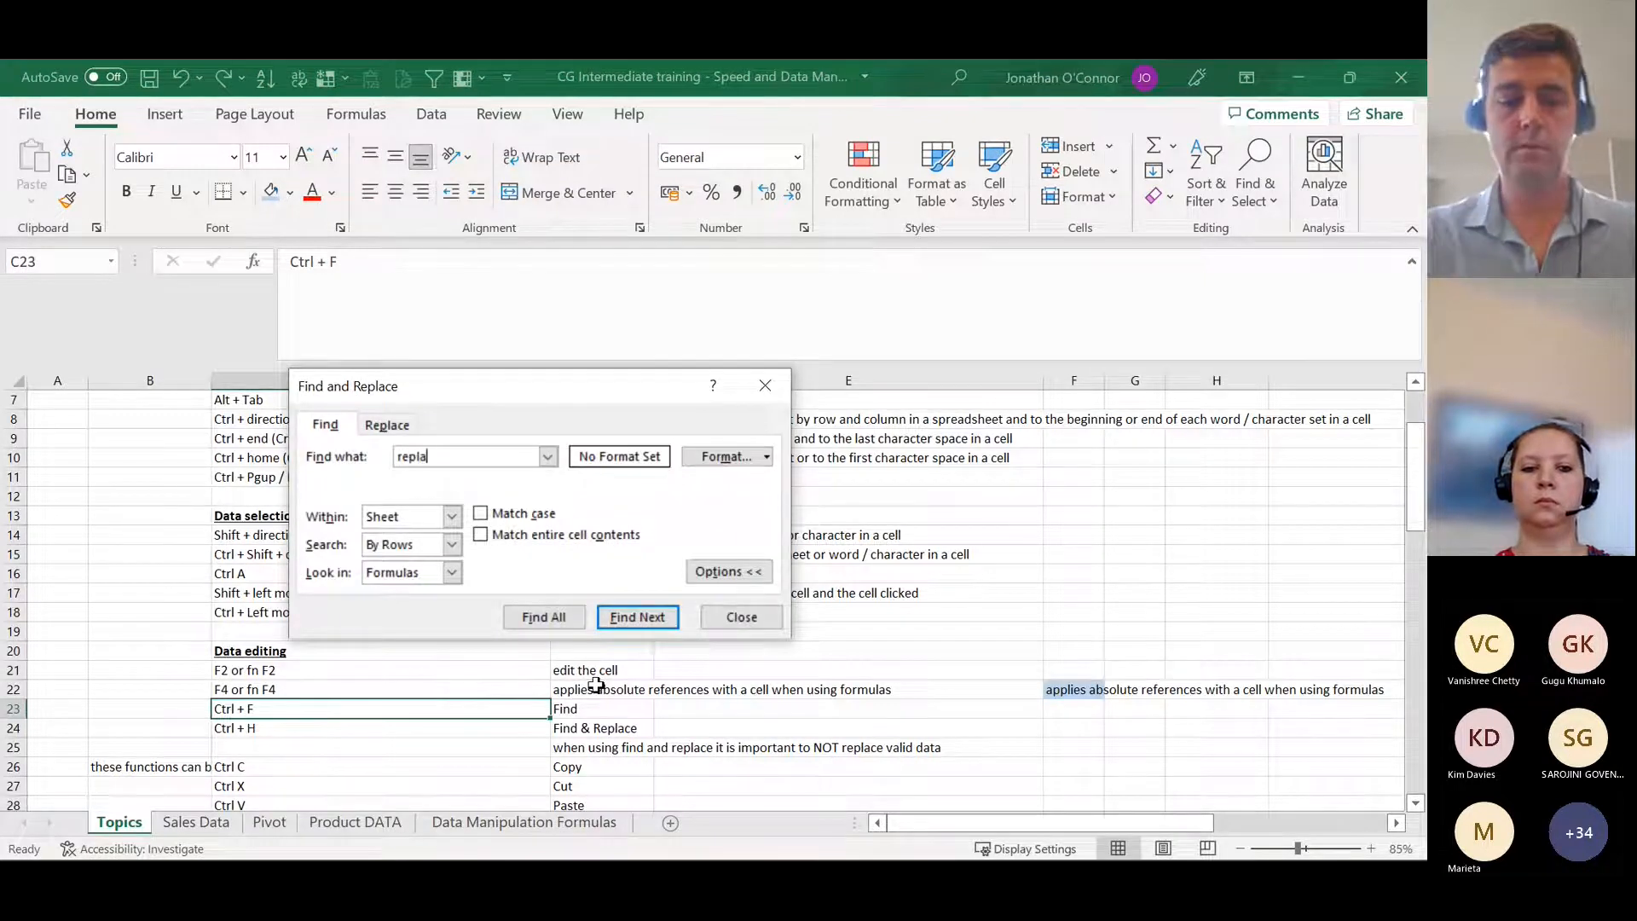
type("ce")
key("Return")
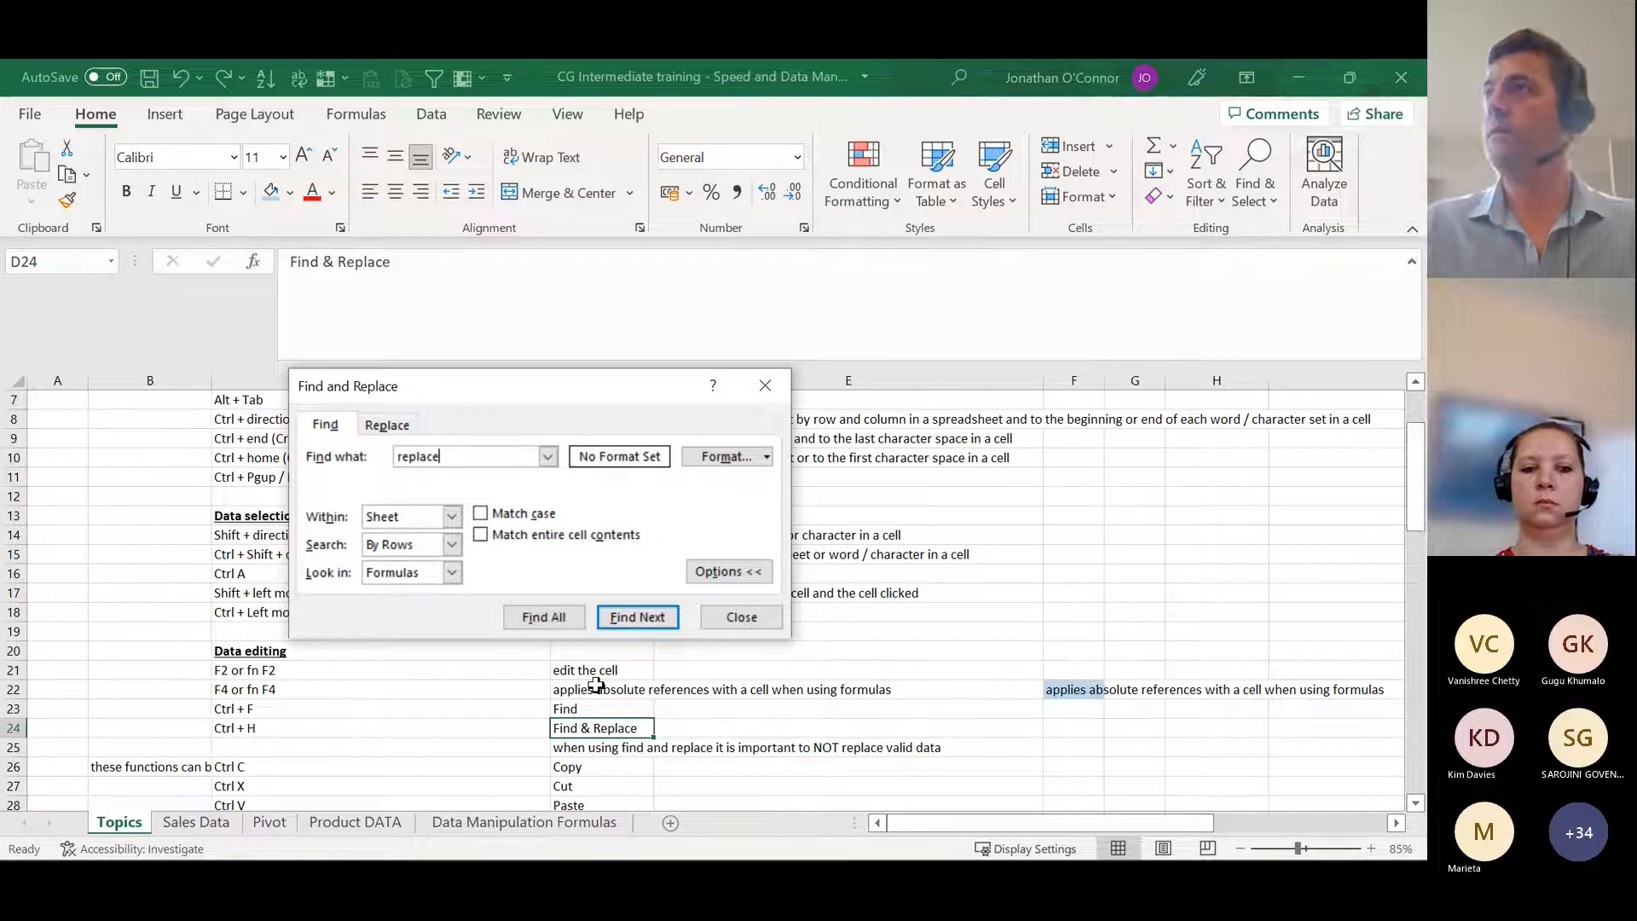
left_click(384, 431)
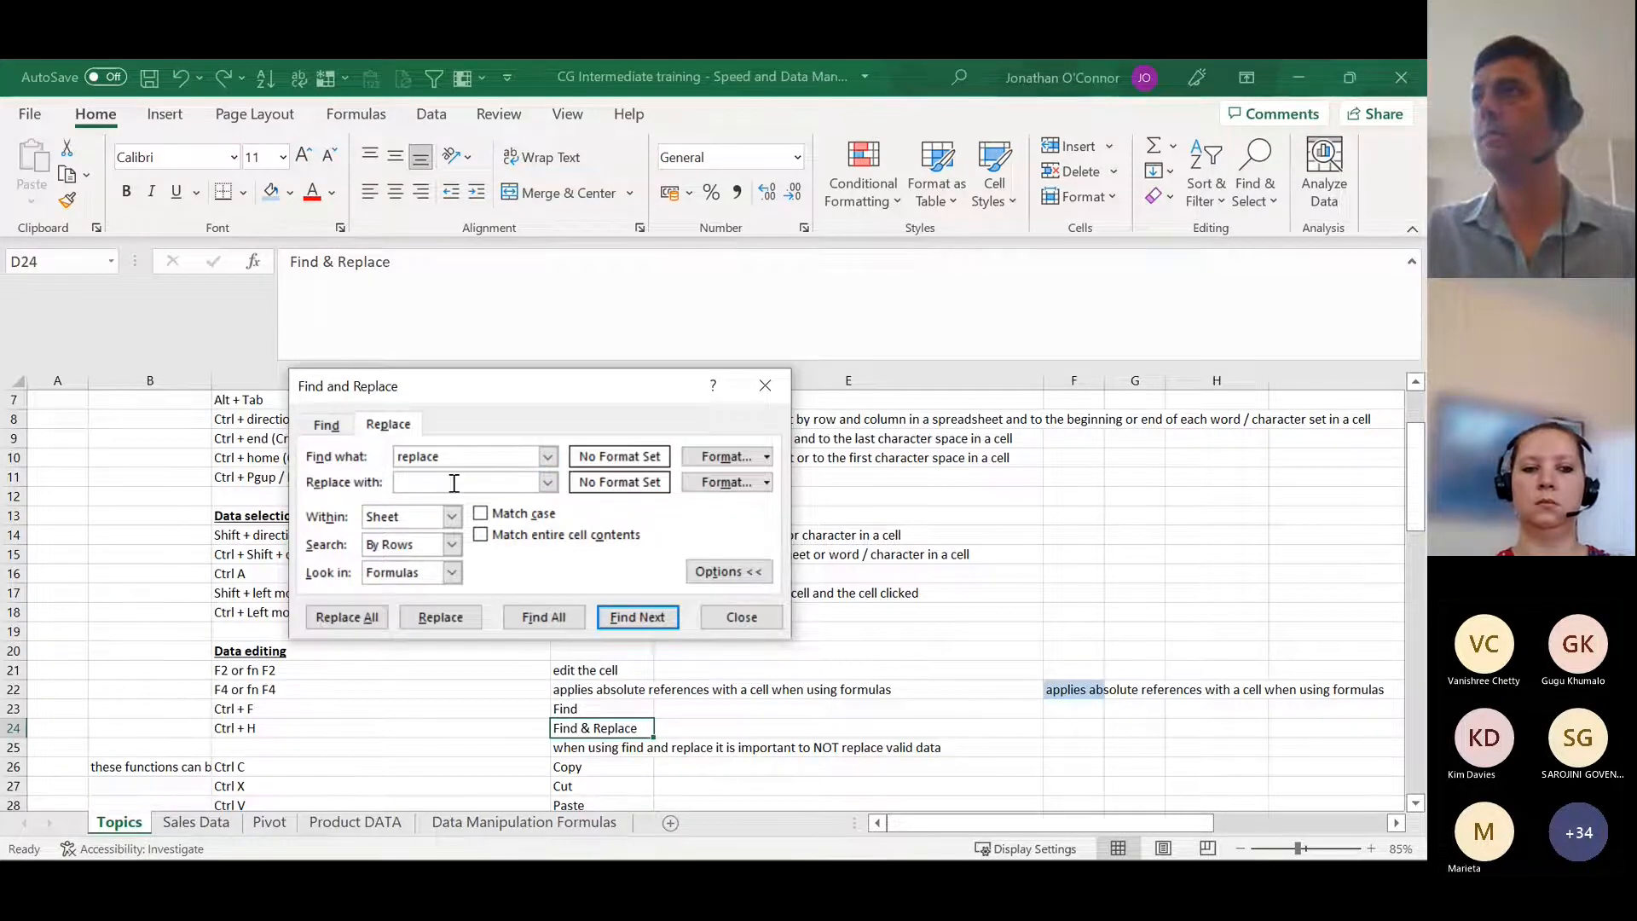
left_click(741, 617)
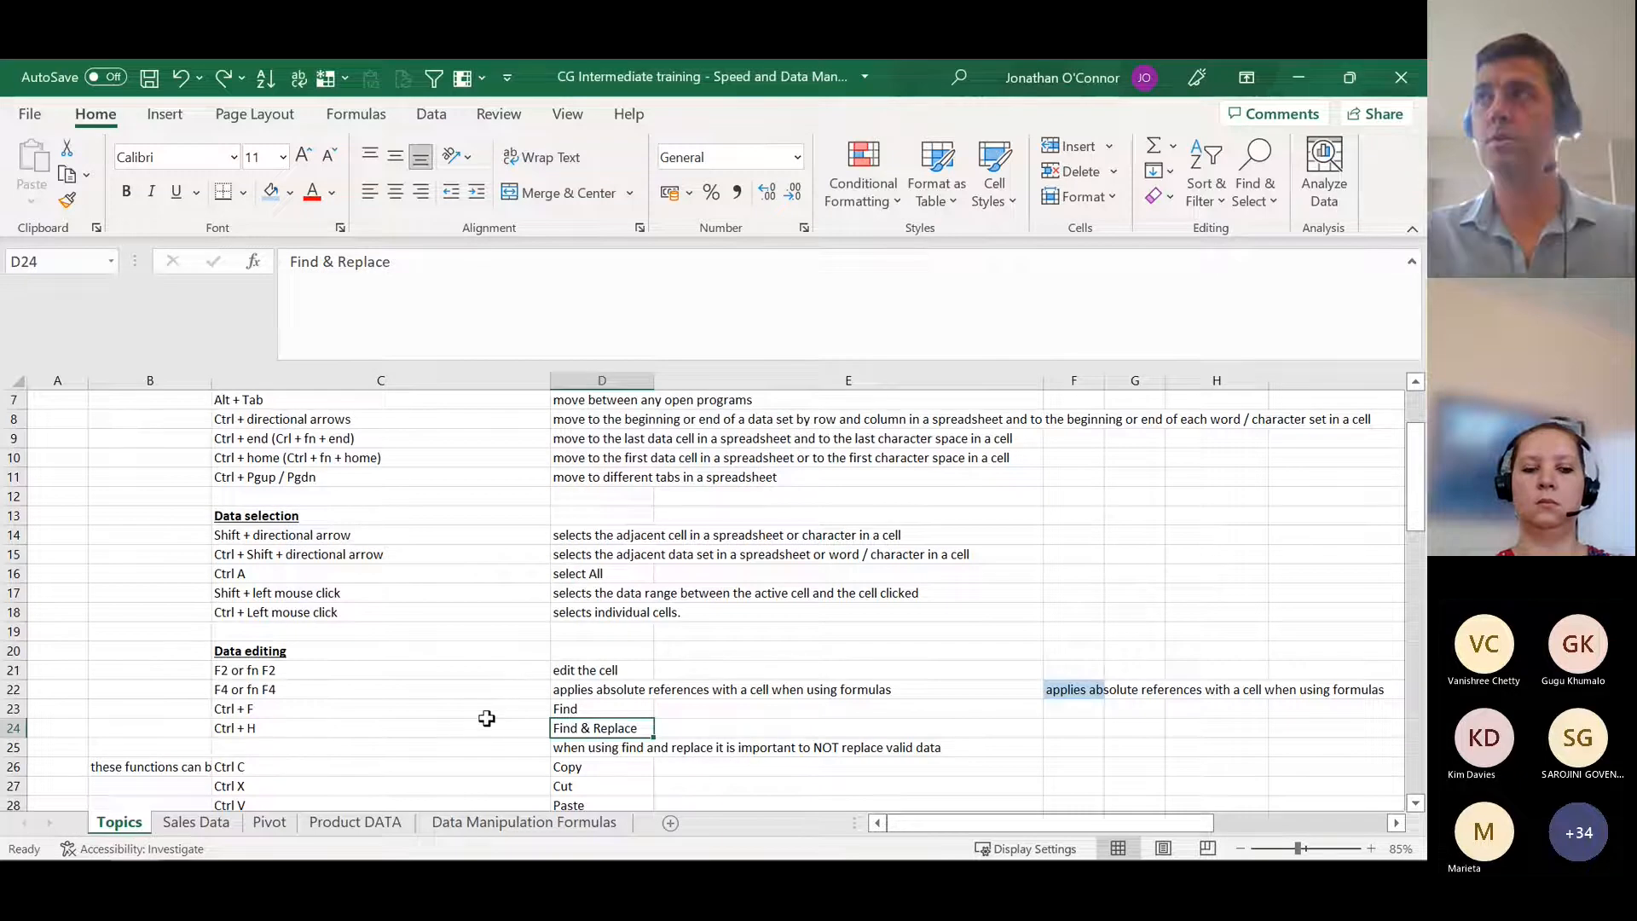
Step: Try replacing "replace" with "Replace please" in cell D24 and undo the replacement
key("ctrl+h")
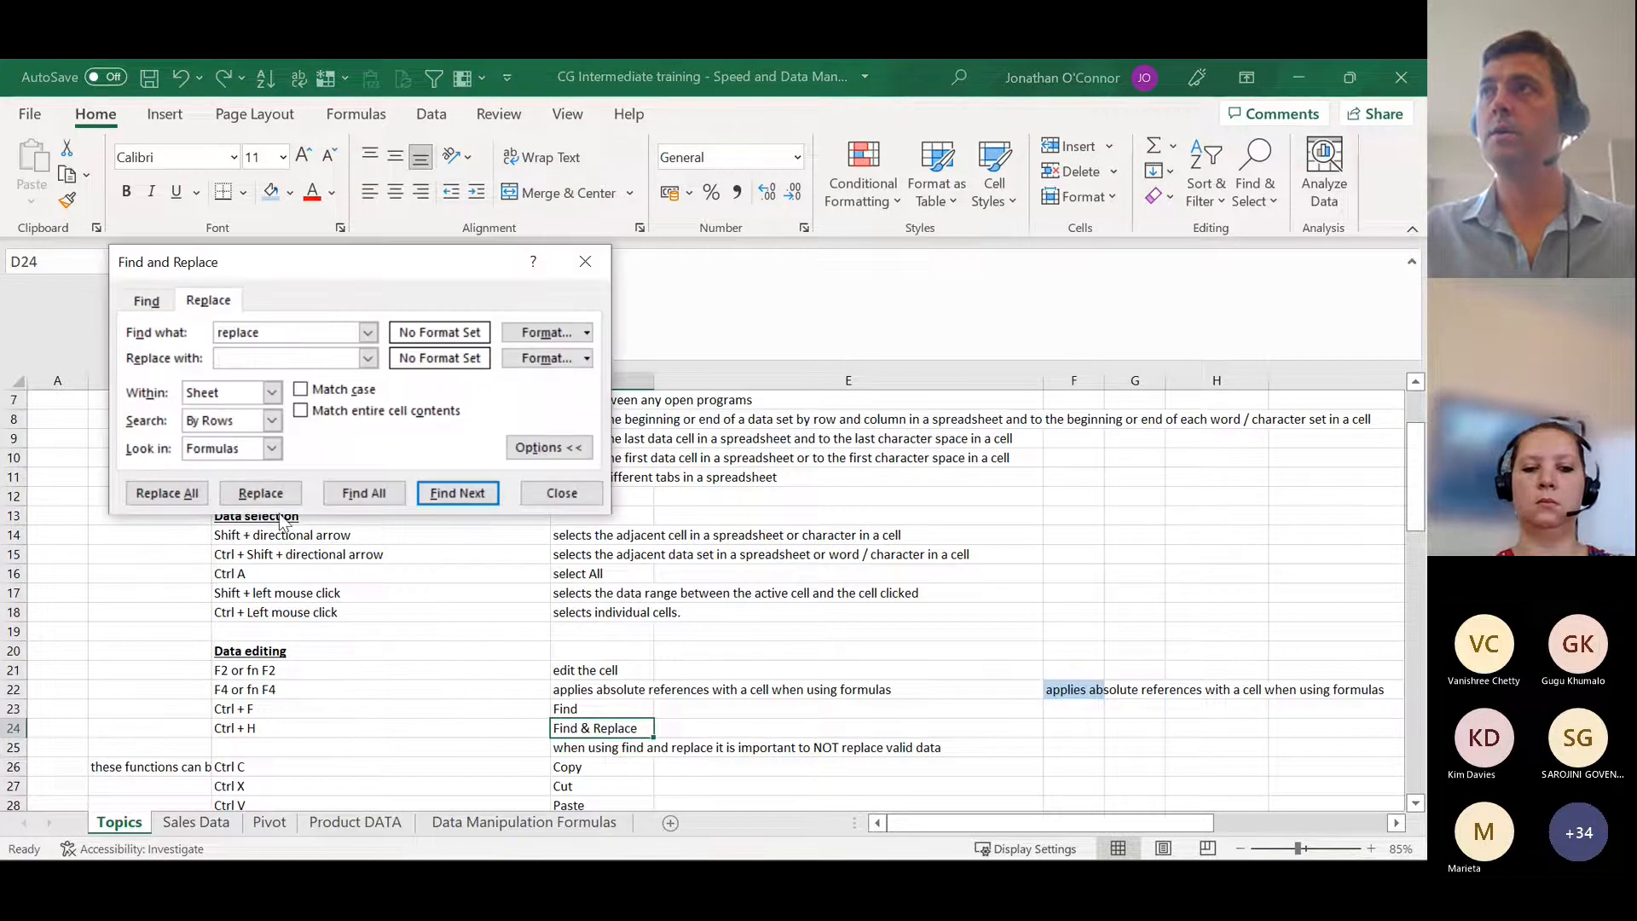
left_click(257, 358)
type("Replace please")
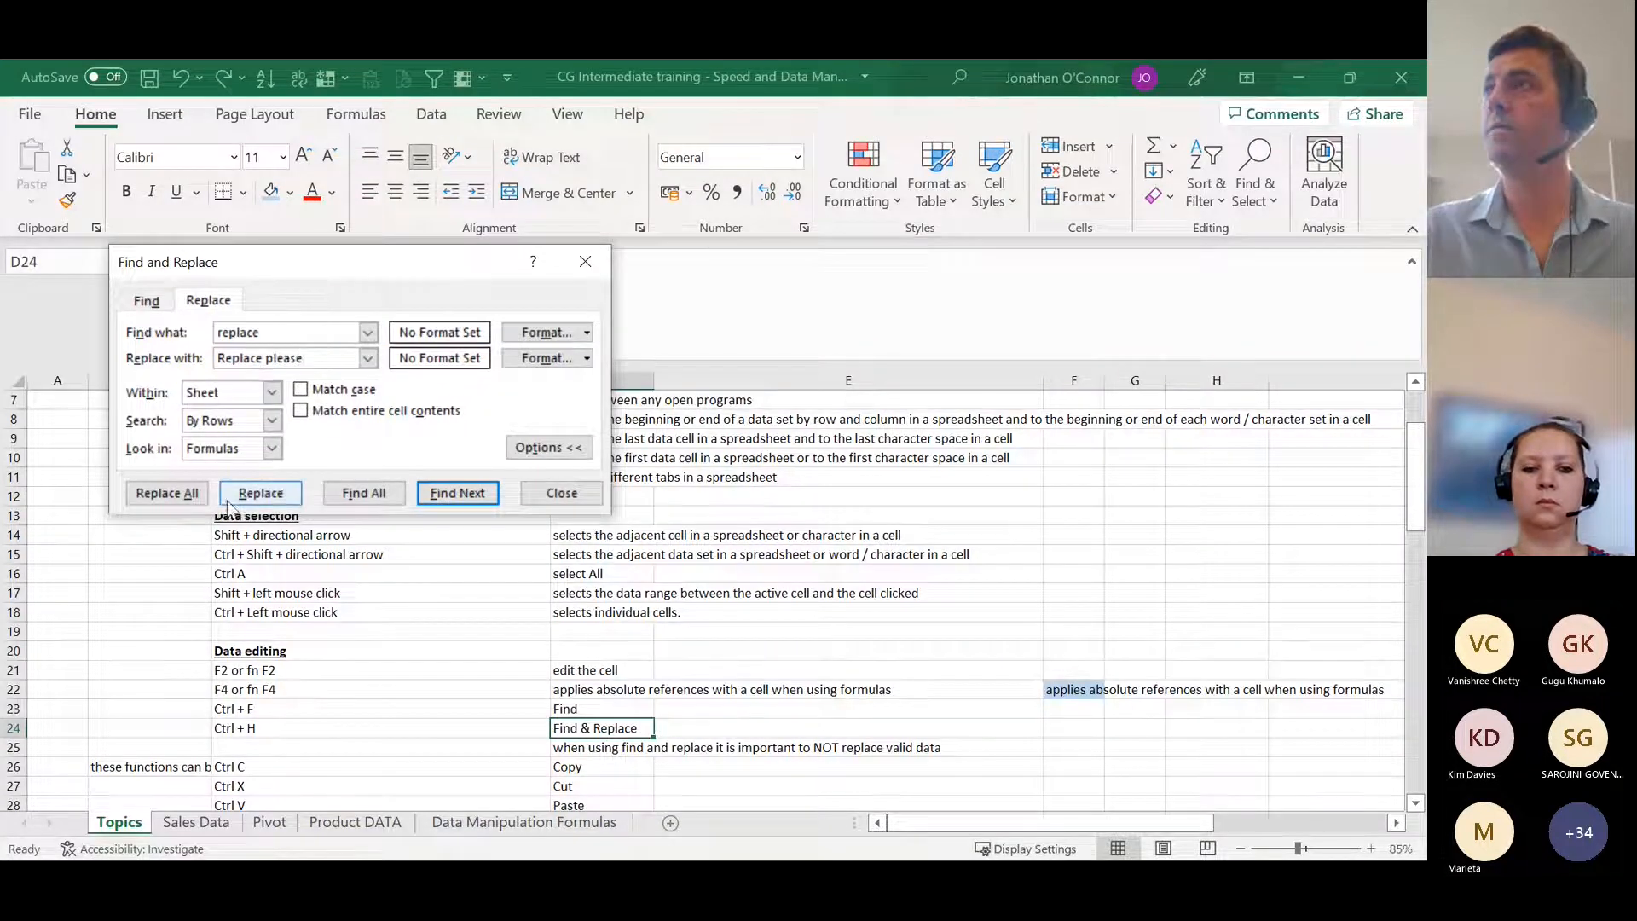
left_click(249, 494)
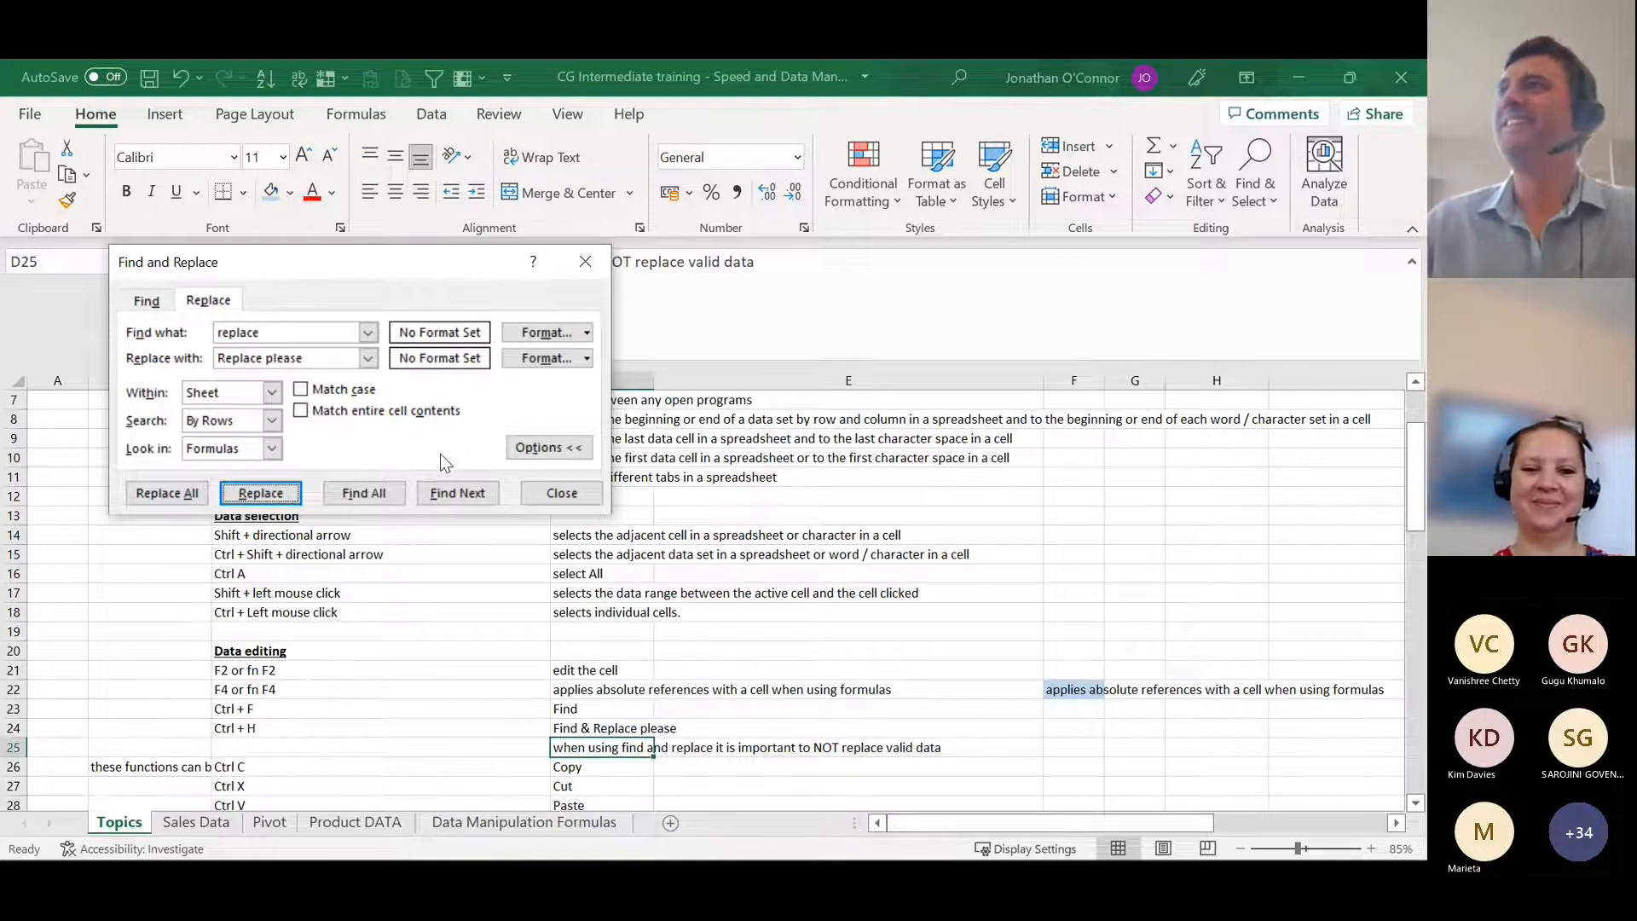
left_click(562, 493)
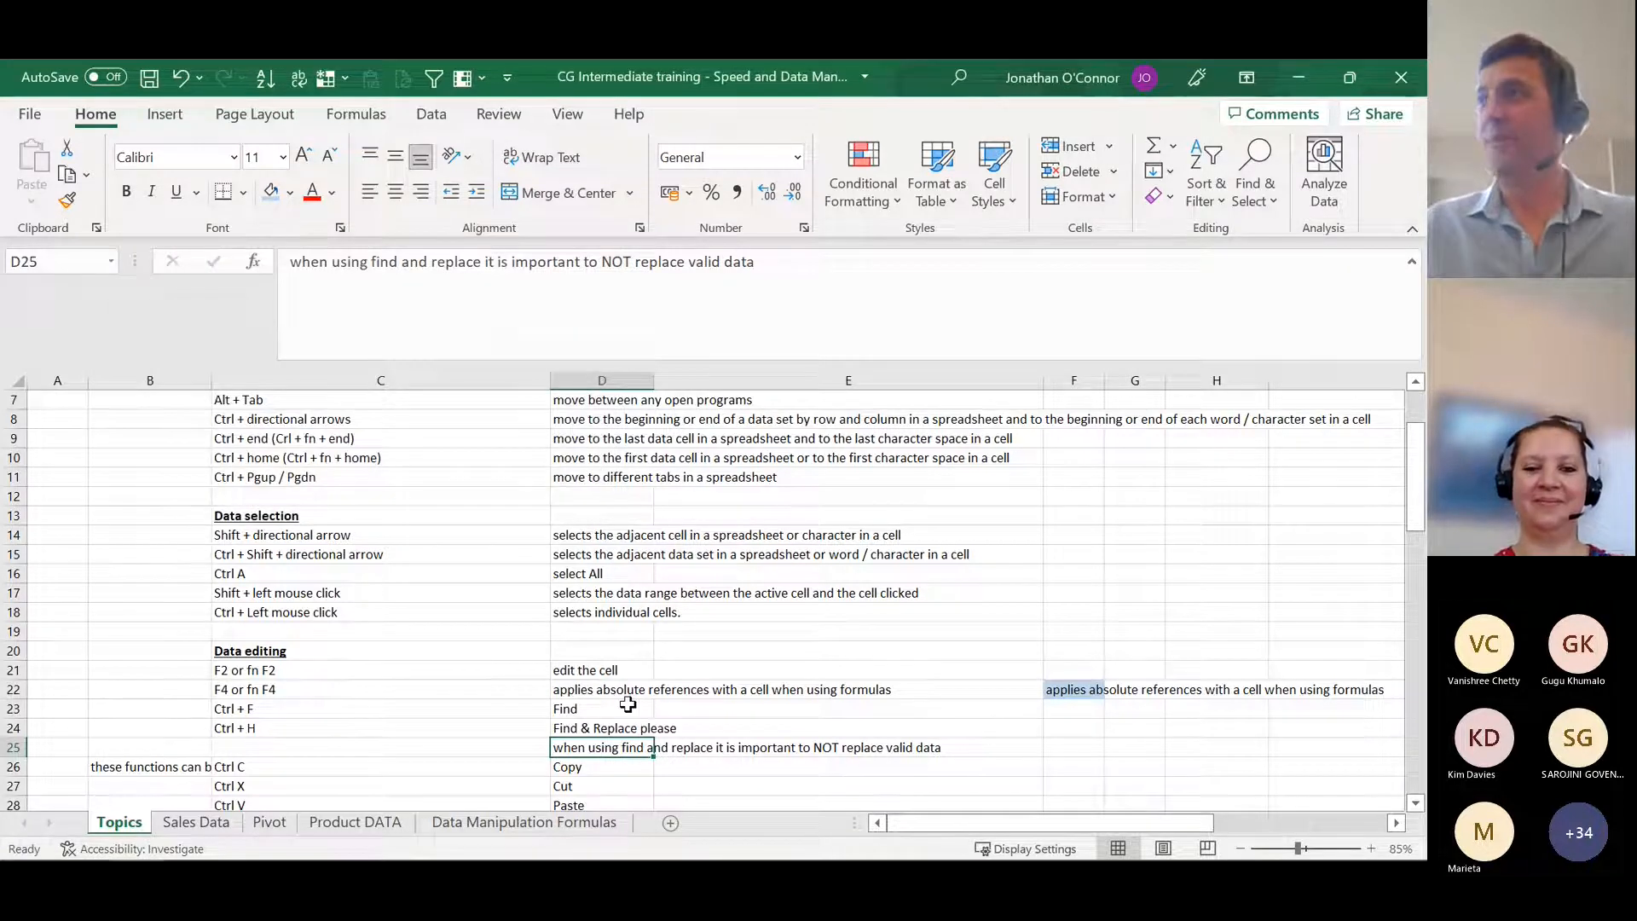
key("ctrl+z")
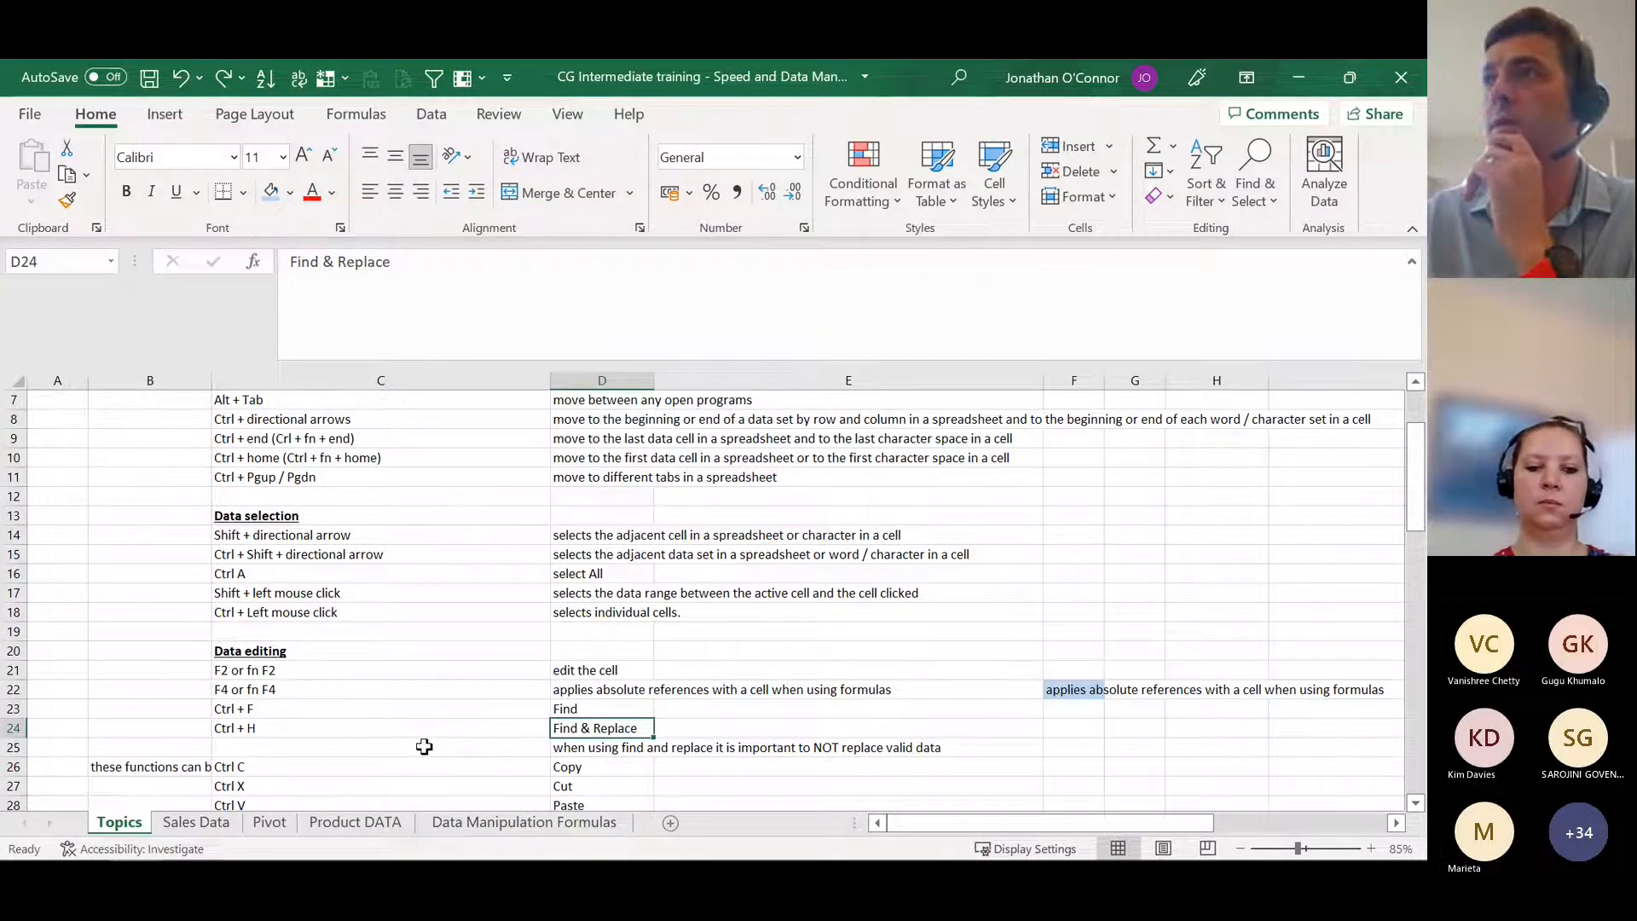
Step: Copy the "Ctrl C" text from cell C26 and paste it into E26
scroll(424, 747, "down", 2)
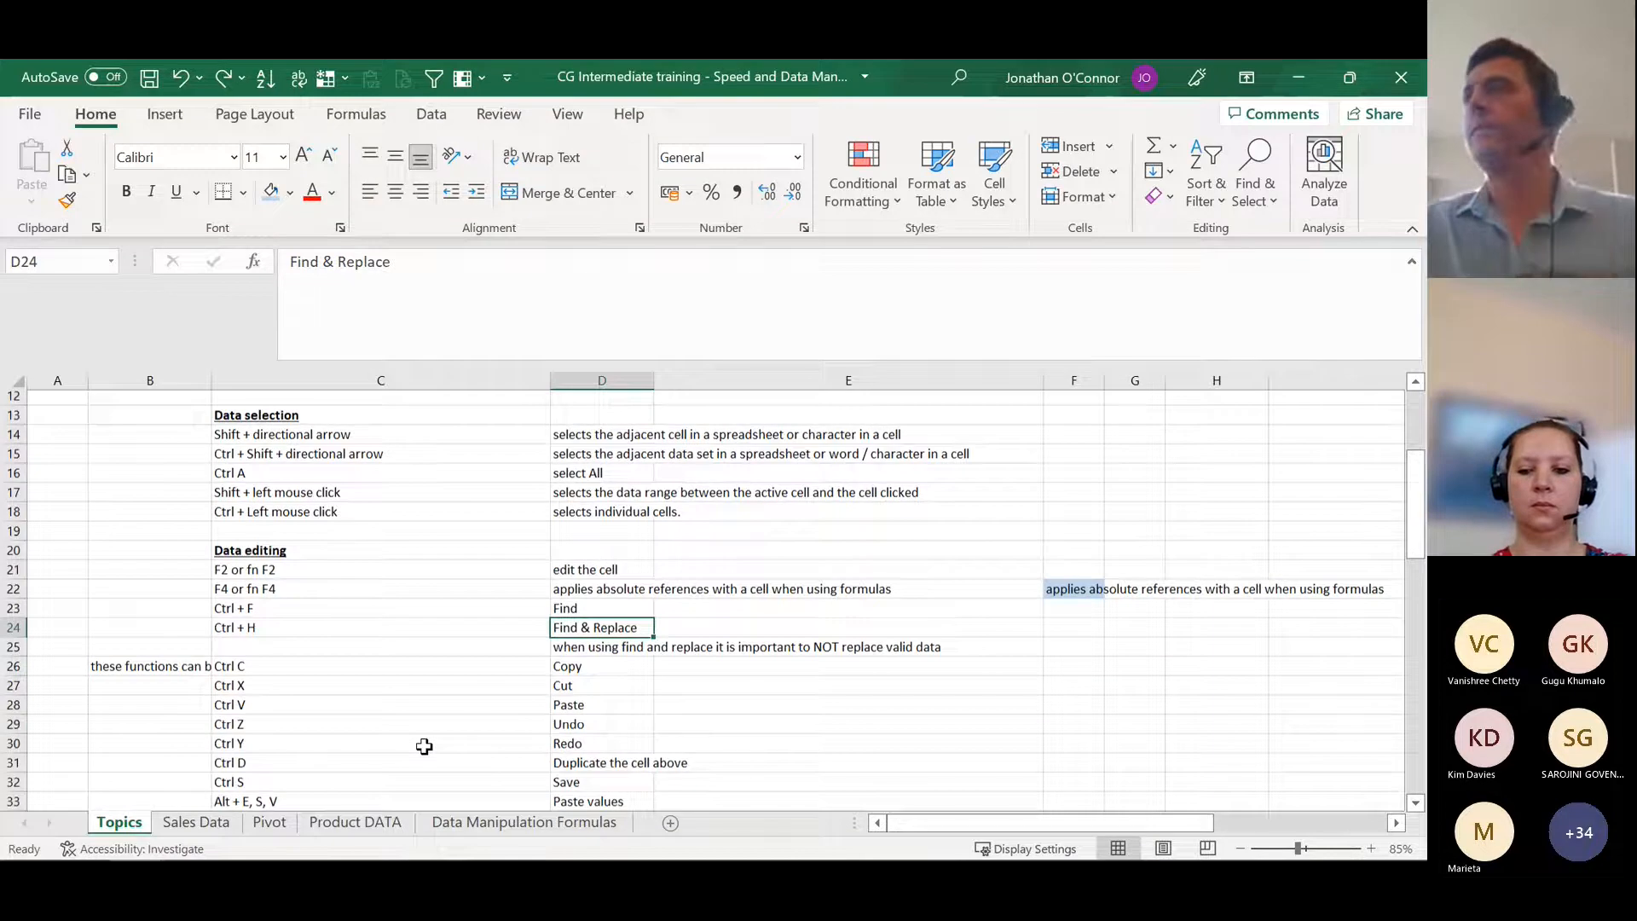
scroll(424, 747, "down", 1)
left_click(341, 650)
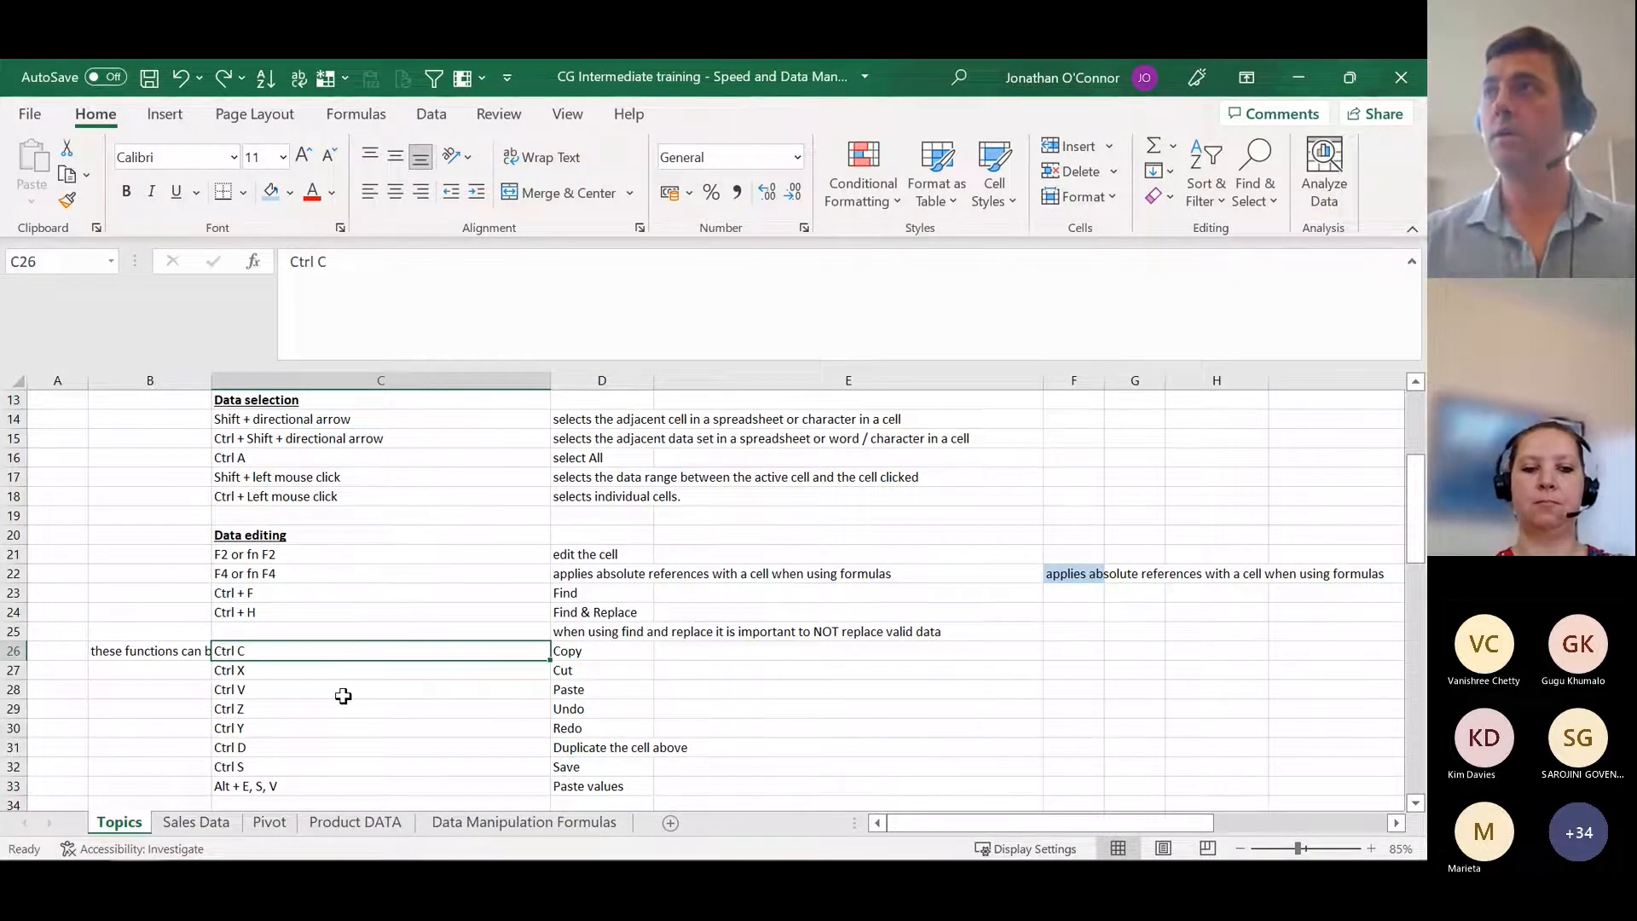
key("ctrl+c")
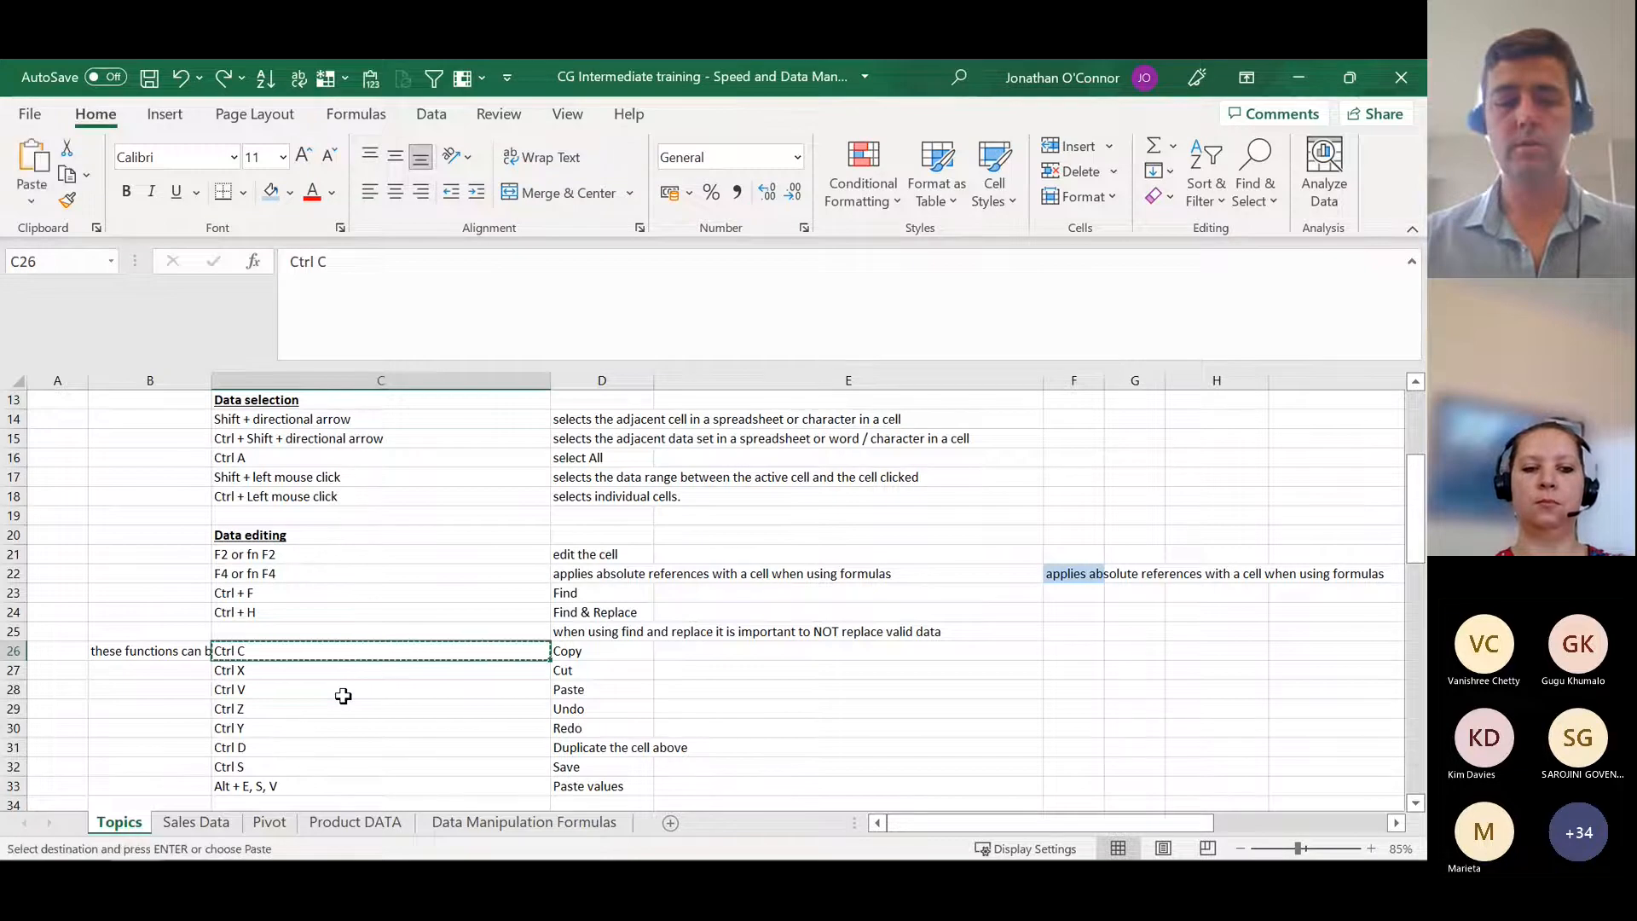
key("Right")
key("Right")
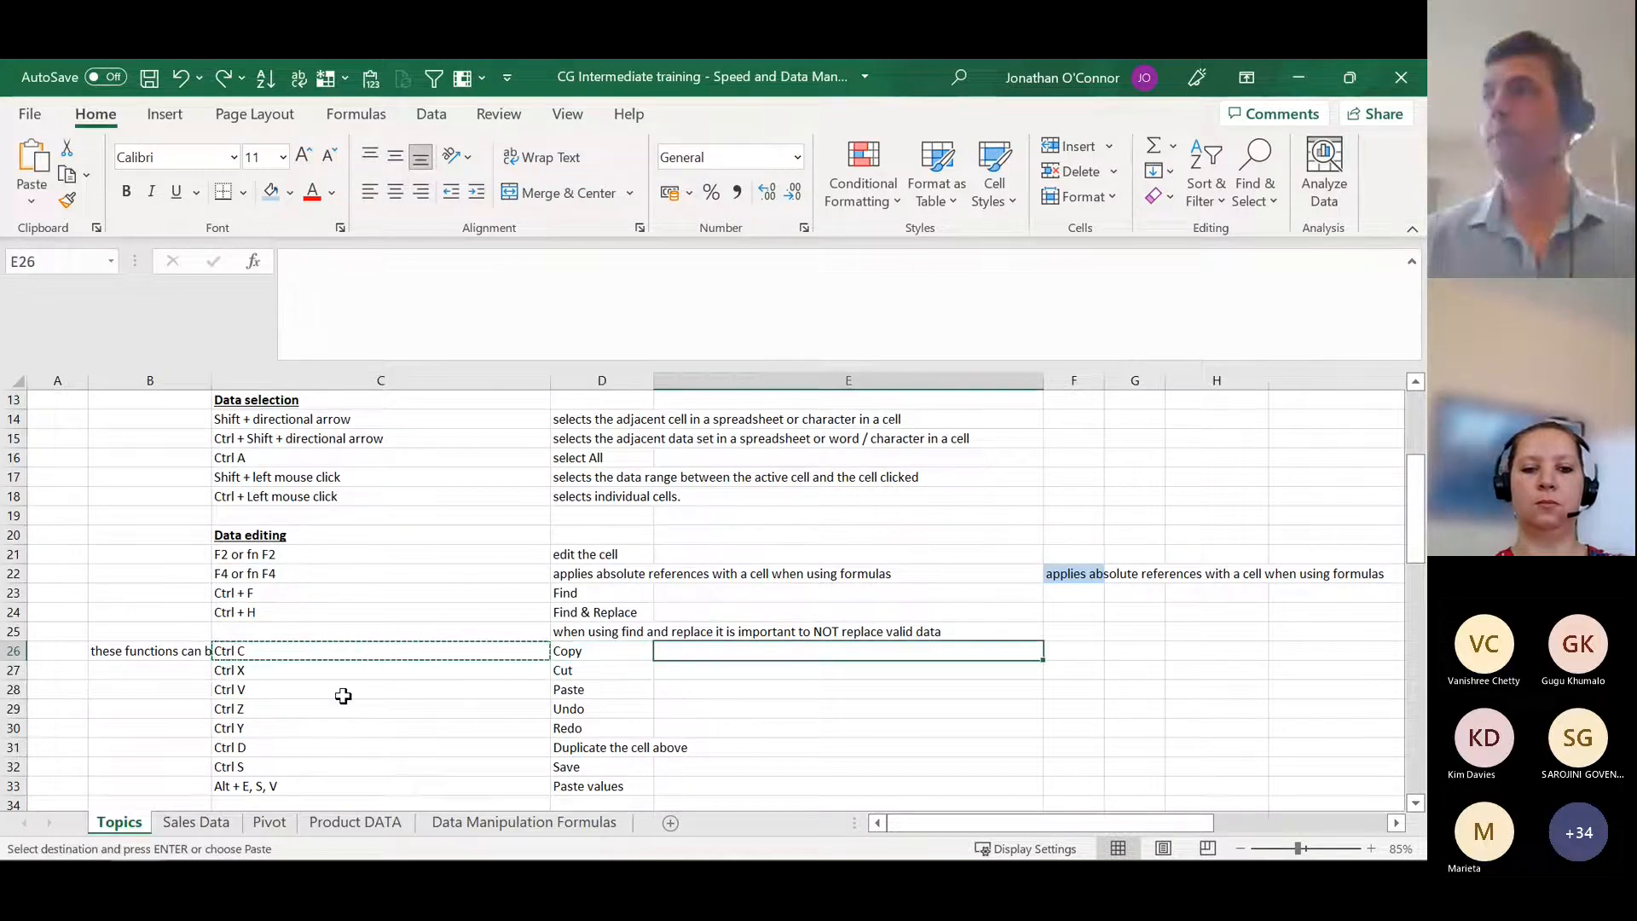
key("ctrl+v")
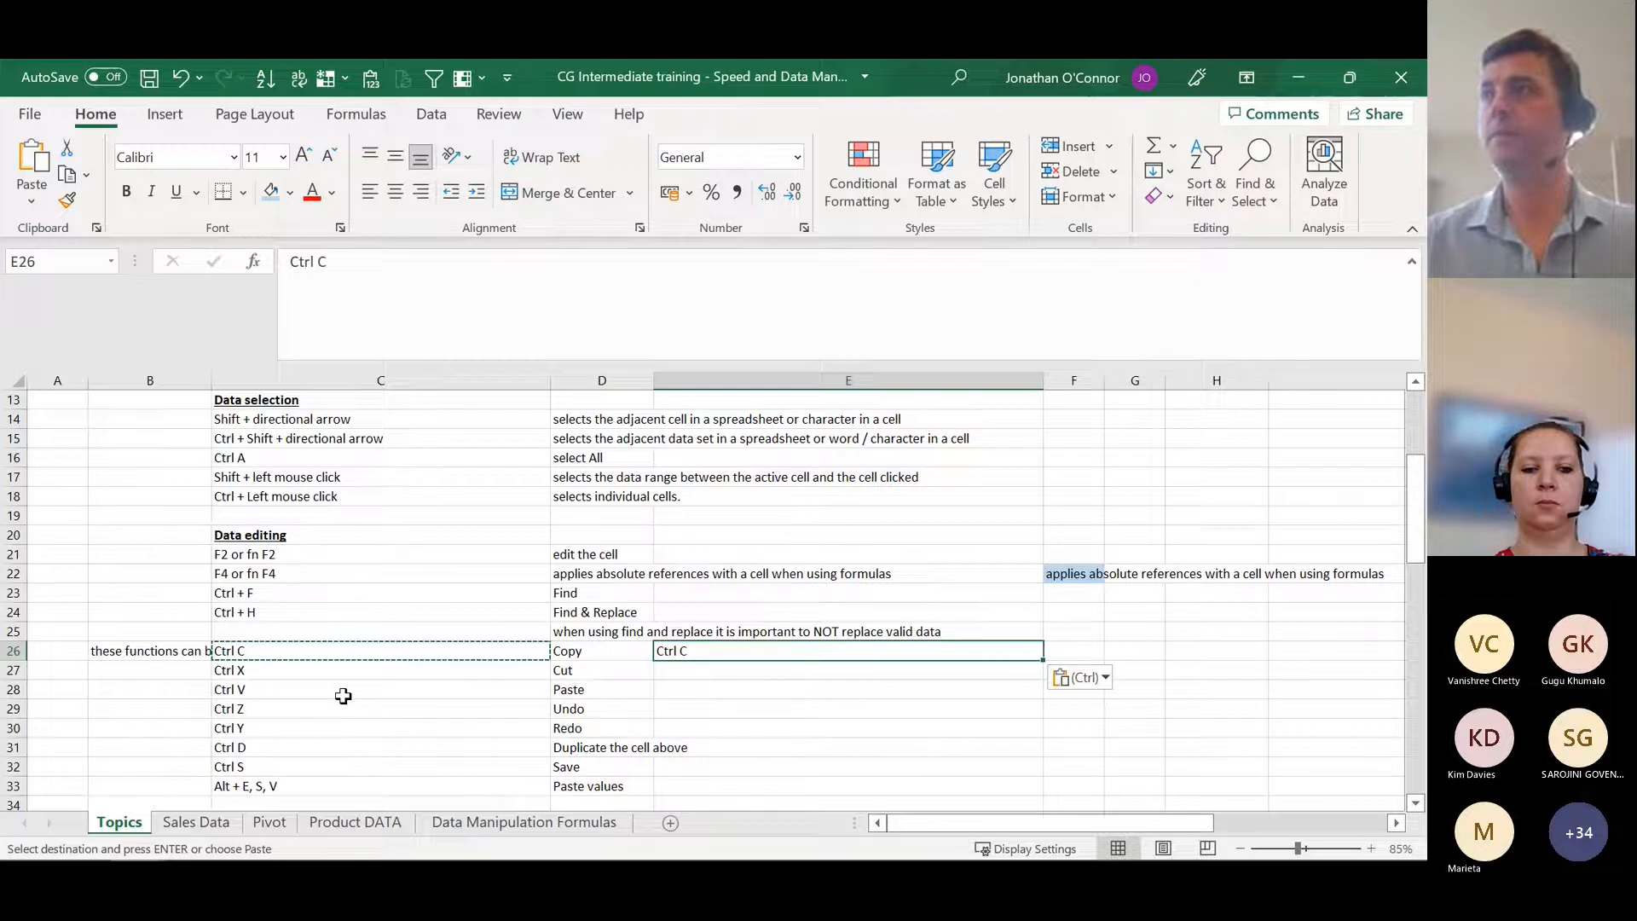
Step: Cut cell E26 and paste it into F26, undoing the move once and pasting it again
key("ctrl+c")
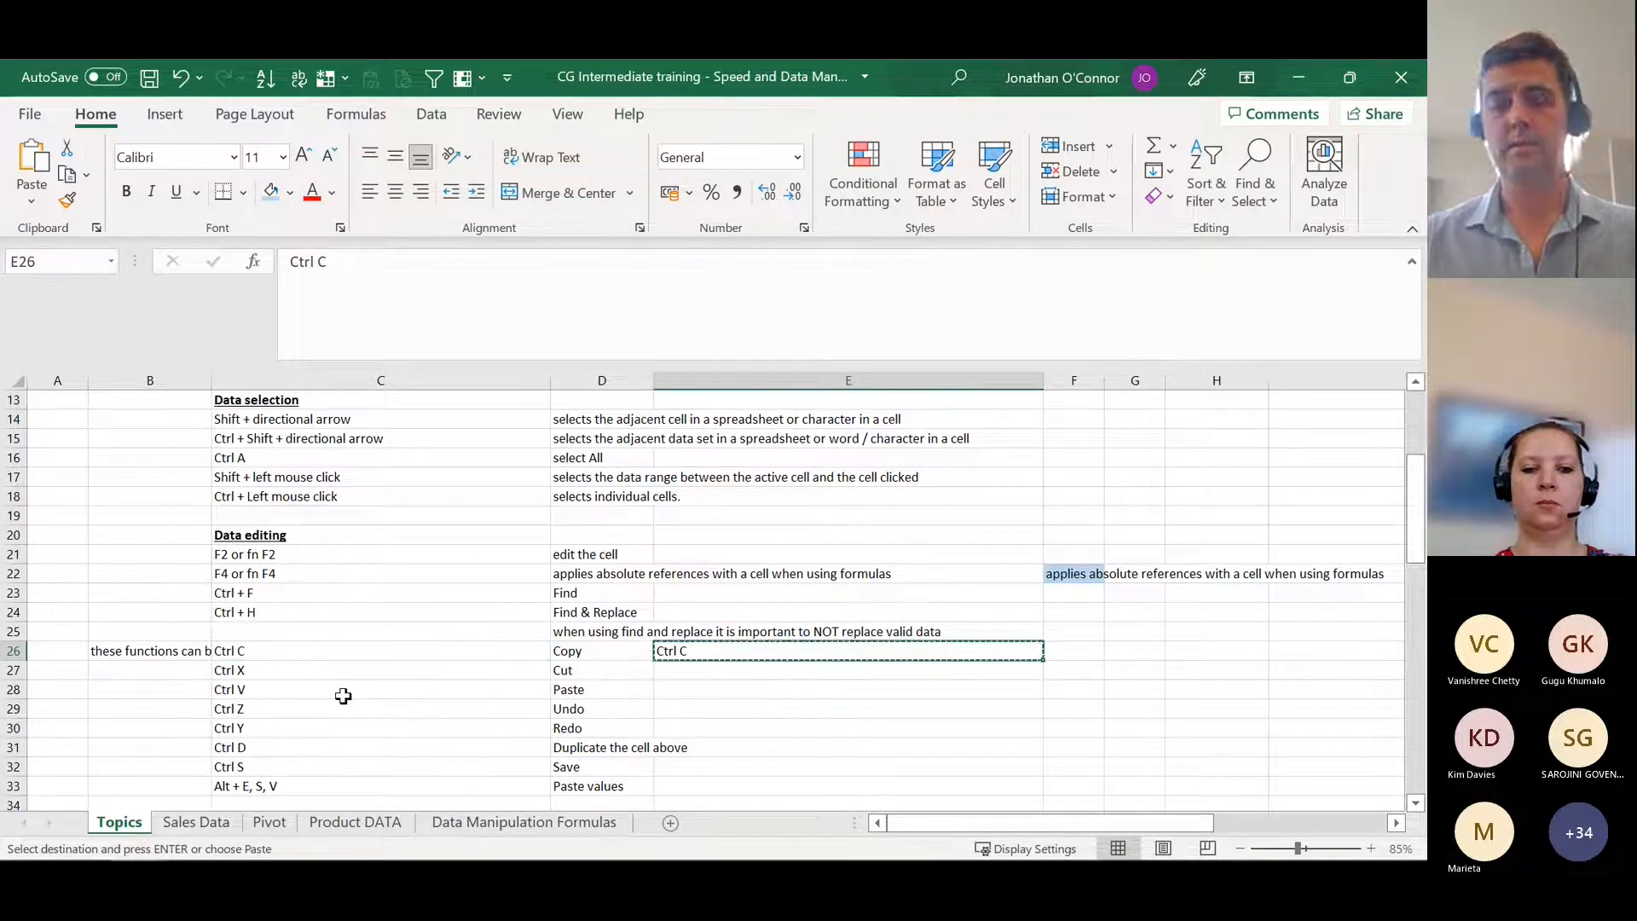
key("Right")
key("Return")
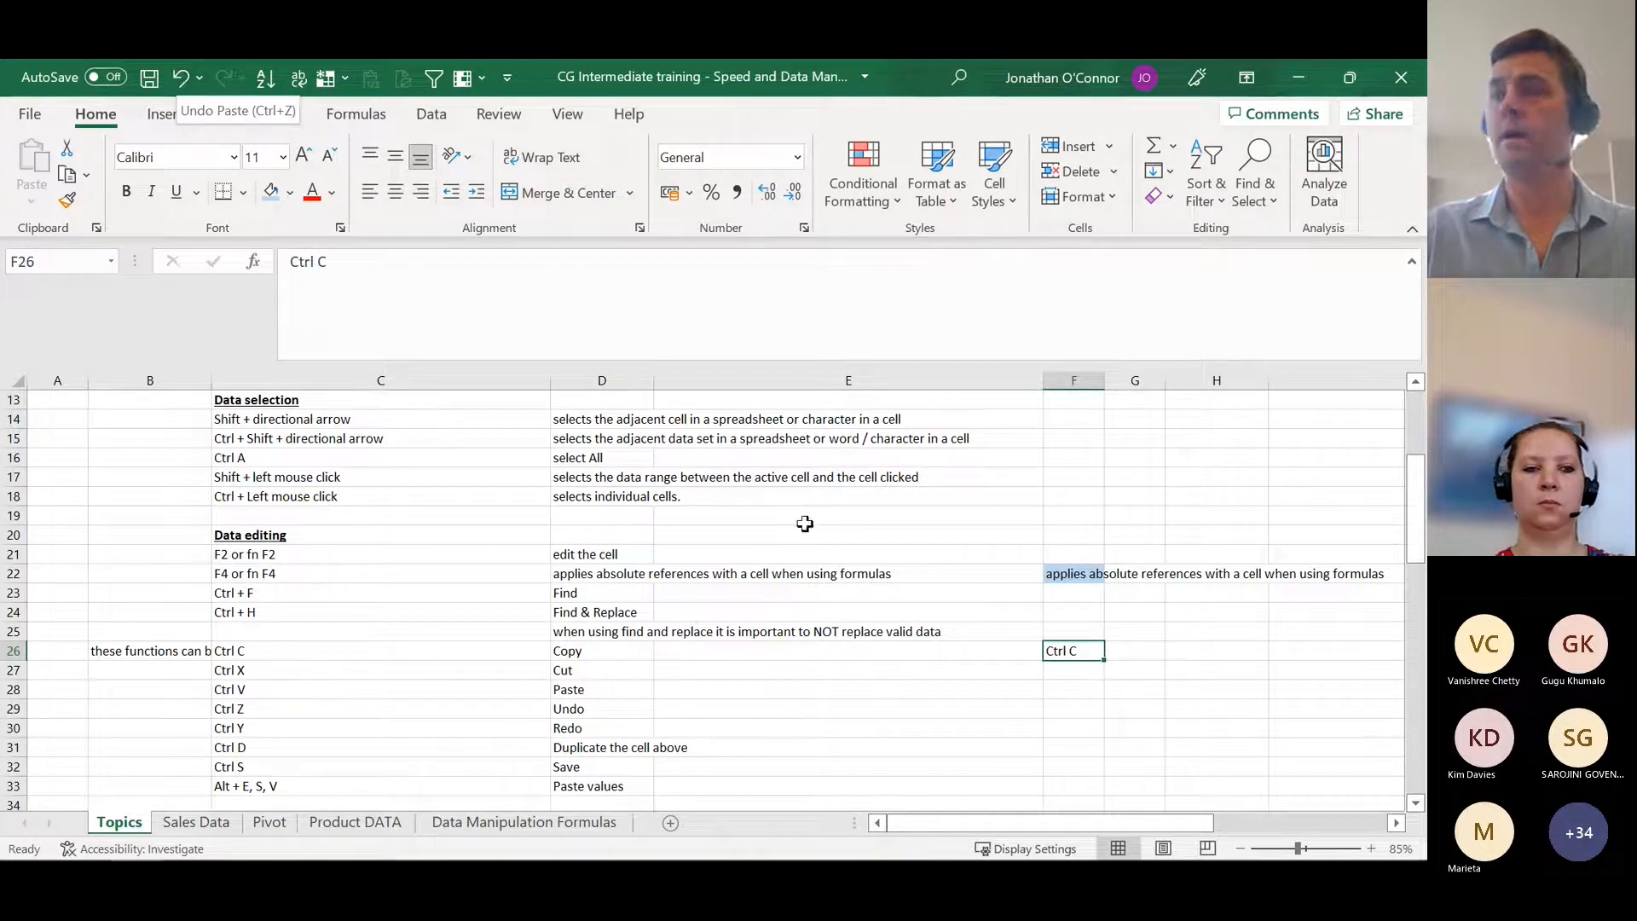
key("ctrl+z")
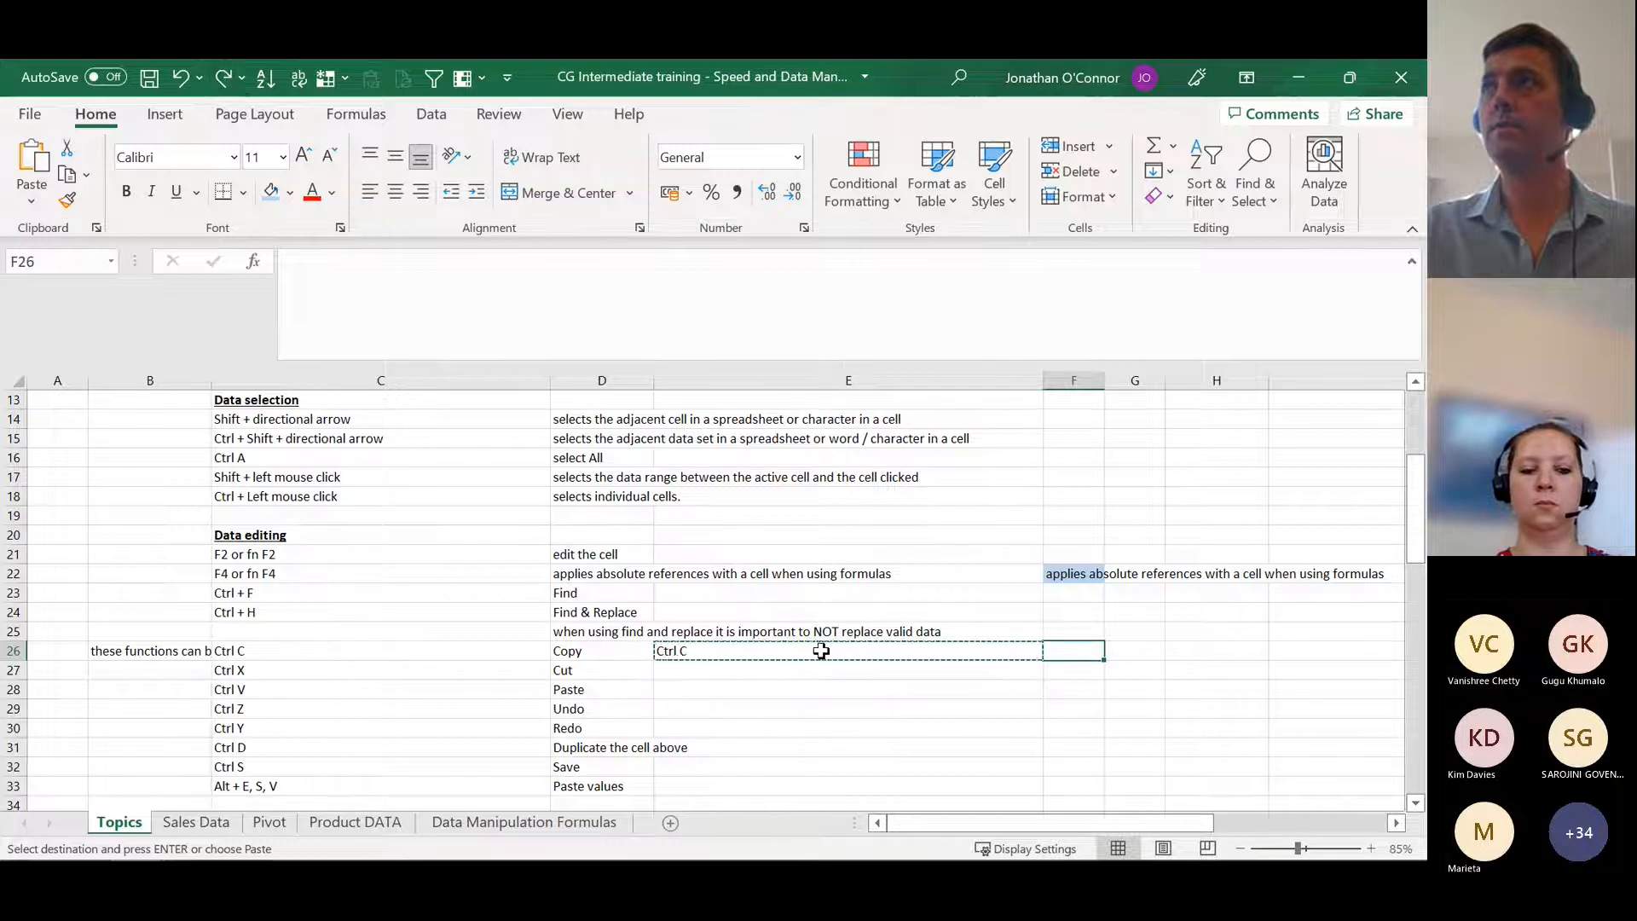
key("ctrl+v")
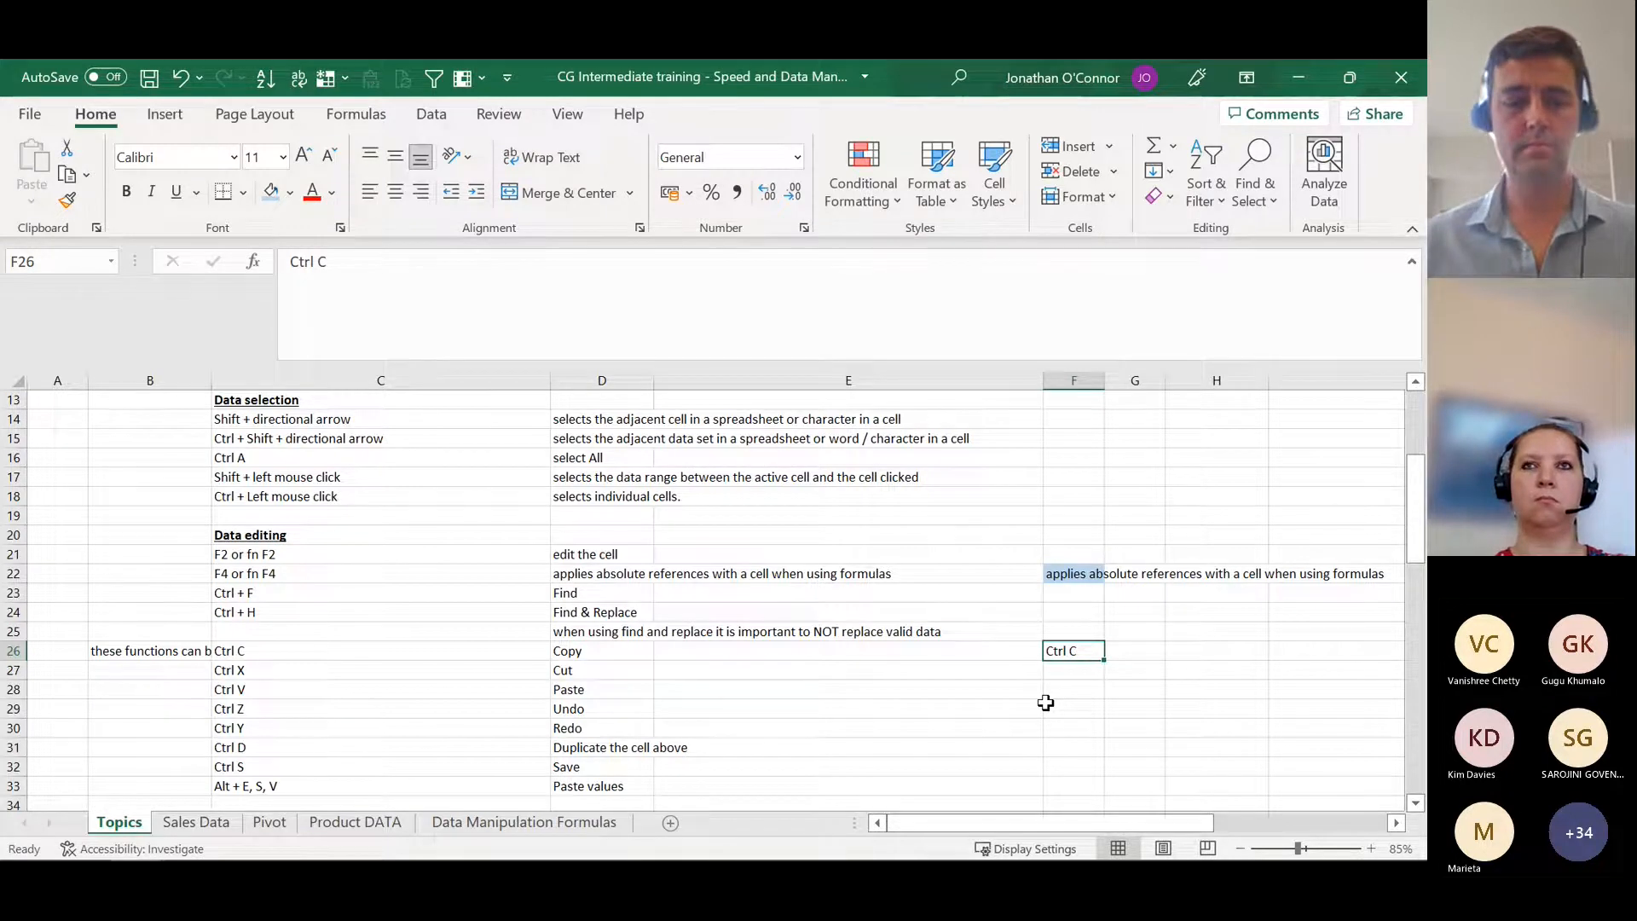
Step: Undo the recent edits back to before the formula in F22 was entered and redo them all
key("ctrl+z")
key("ctrl+z")
key("ctrl+z")
key("ctrl+z")
key("ctrl+z")
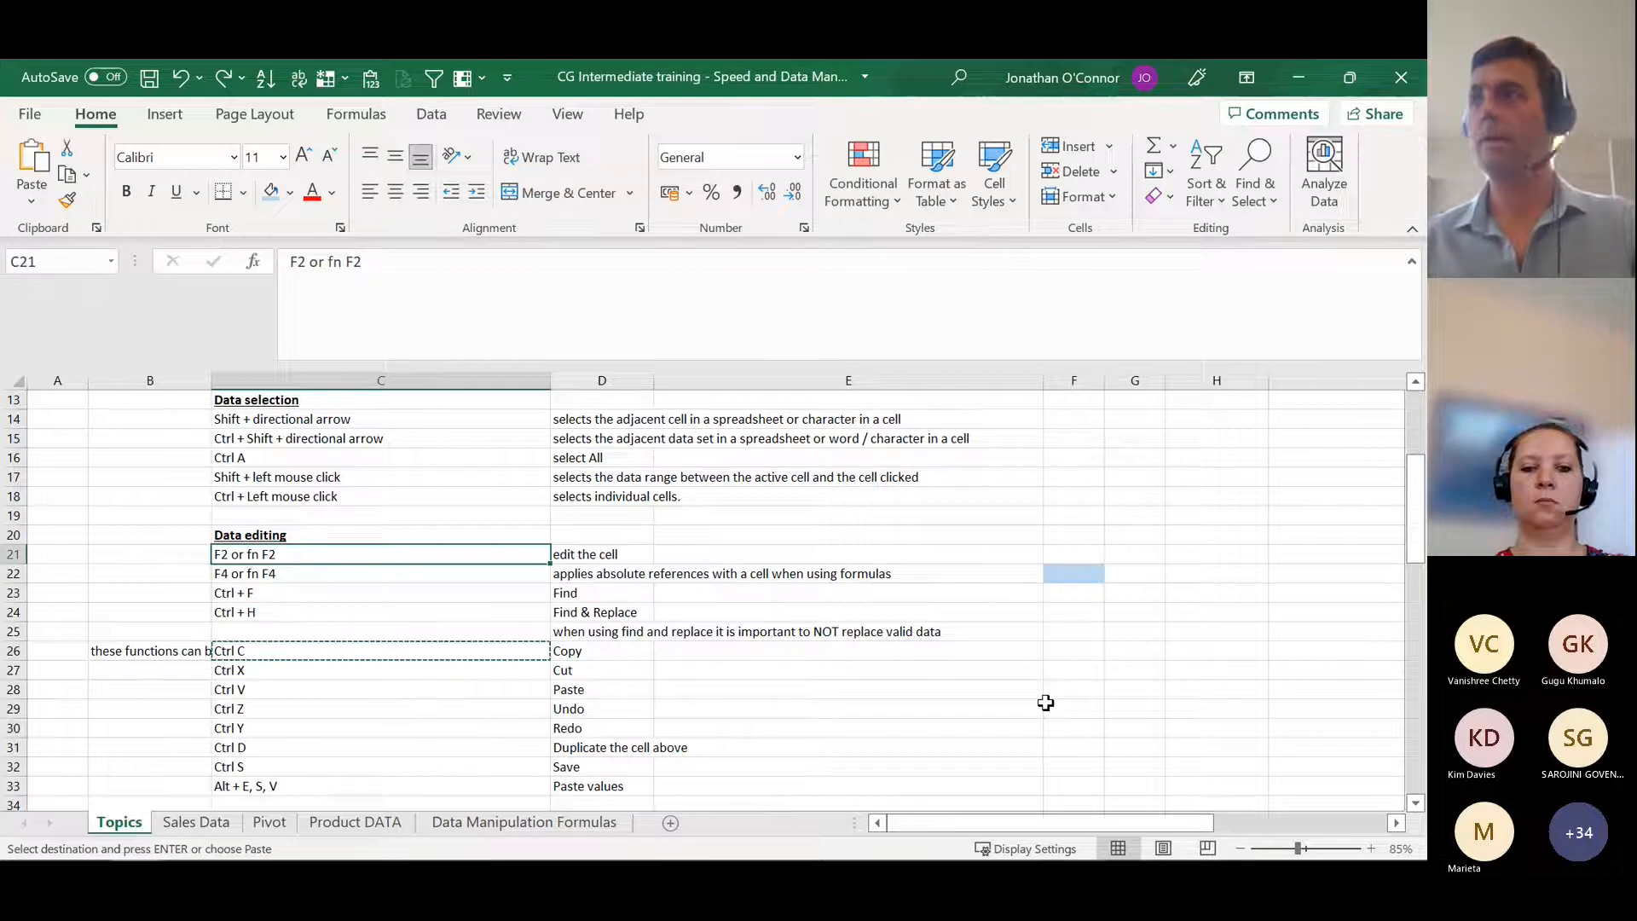
key("ctrl+y")
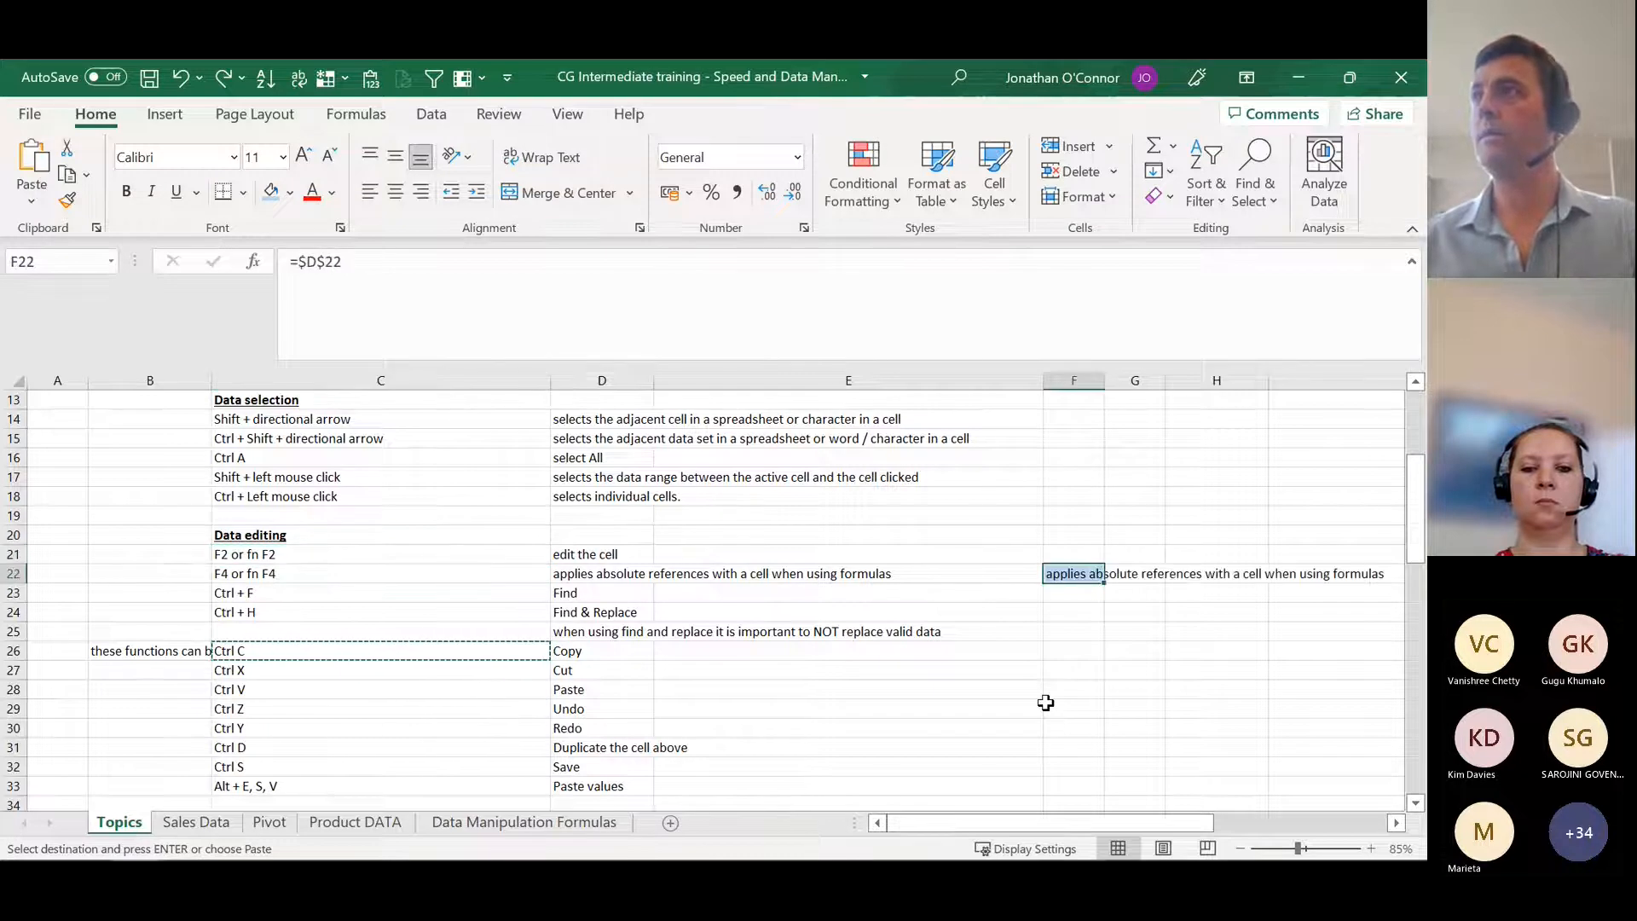
key("ctrl+y")
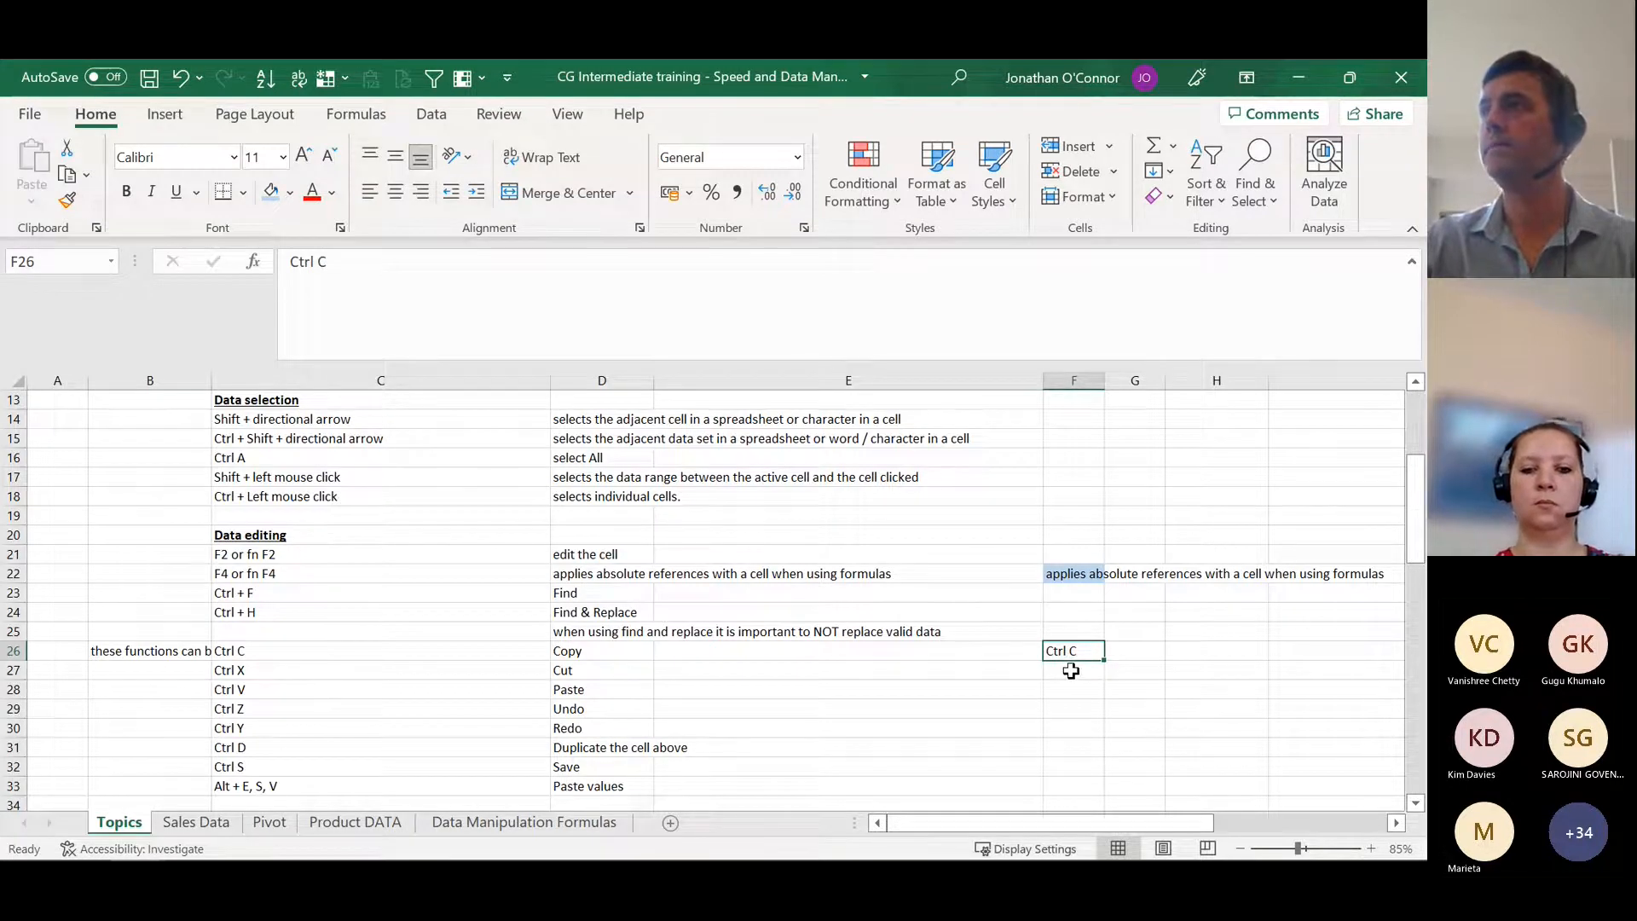
Step: Duplicate the content of the cell above into F27
key("Return")
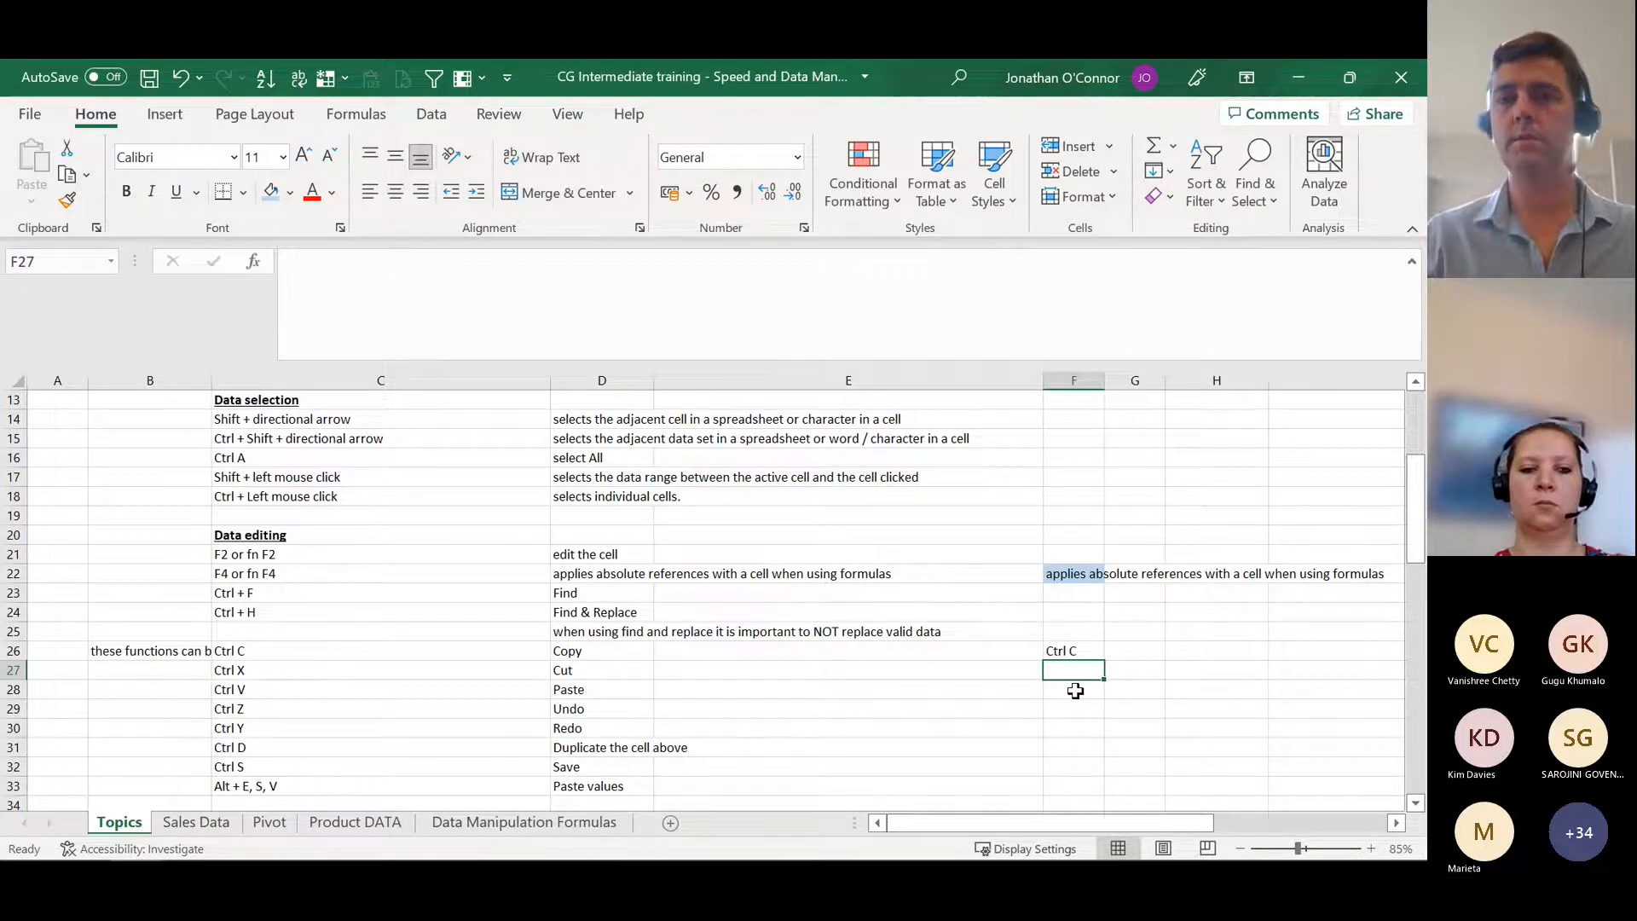
key("ctrl+v")
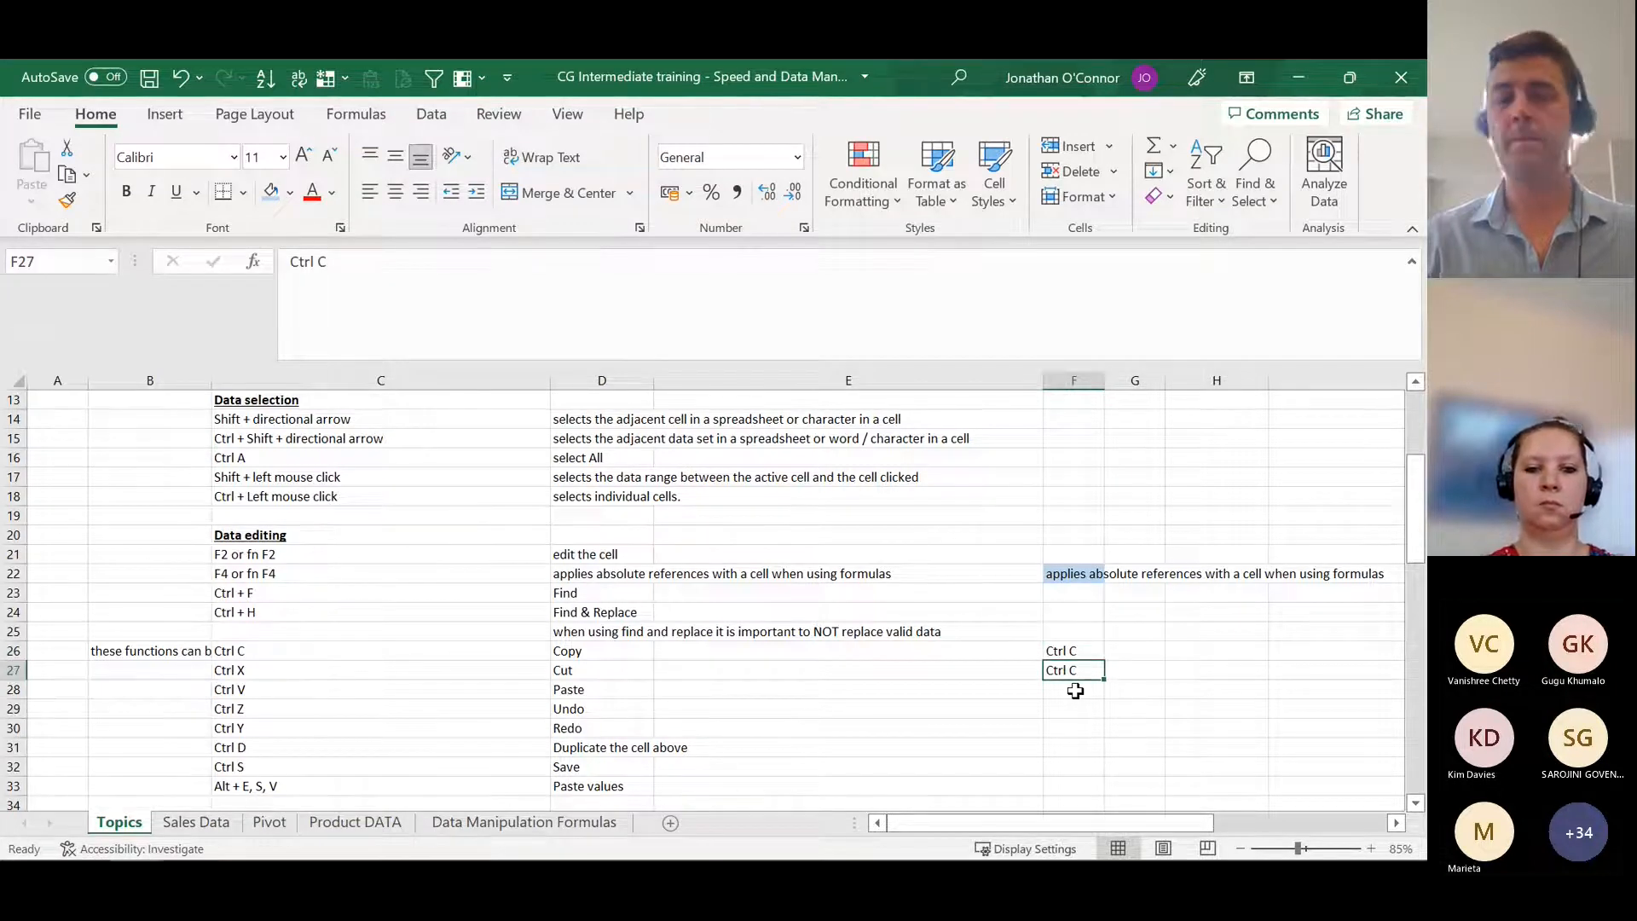
Step: Try filling the text in F27 down to F33 and undo the fill
key("shift+Down")
key("shift+Down")
key("shift+Down")
key("shift+Down")
key("shift+Down")
key("shift+Down")
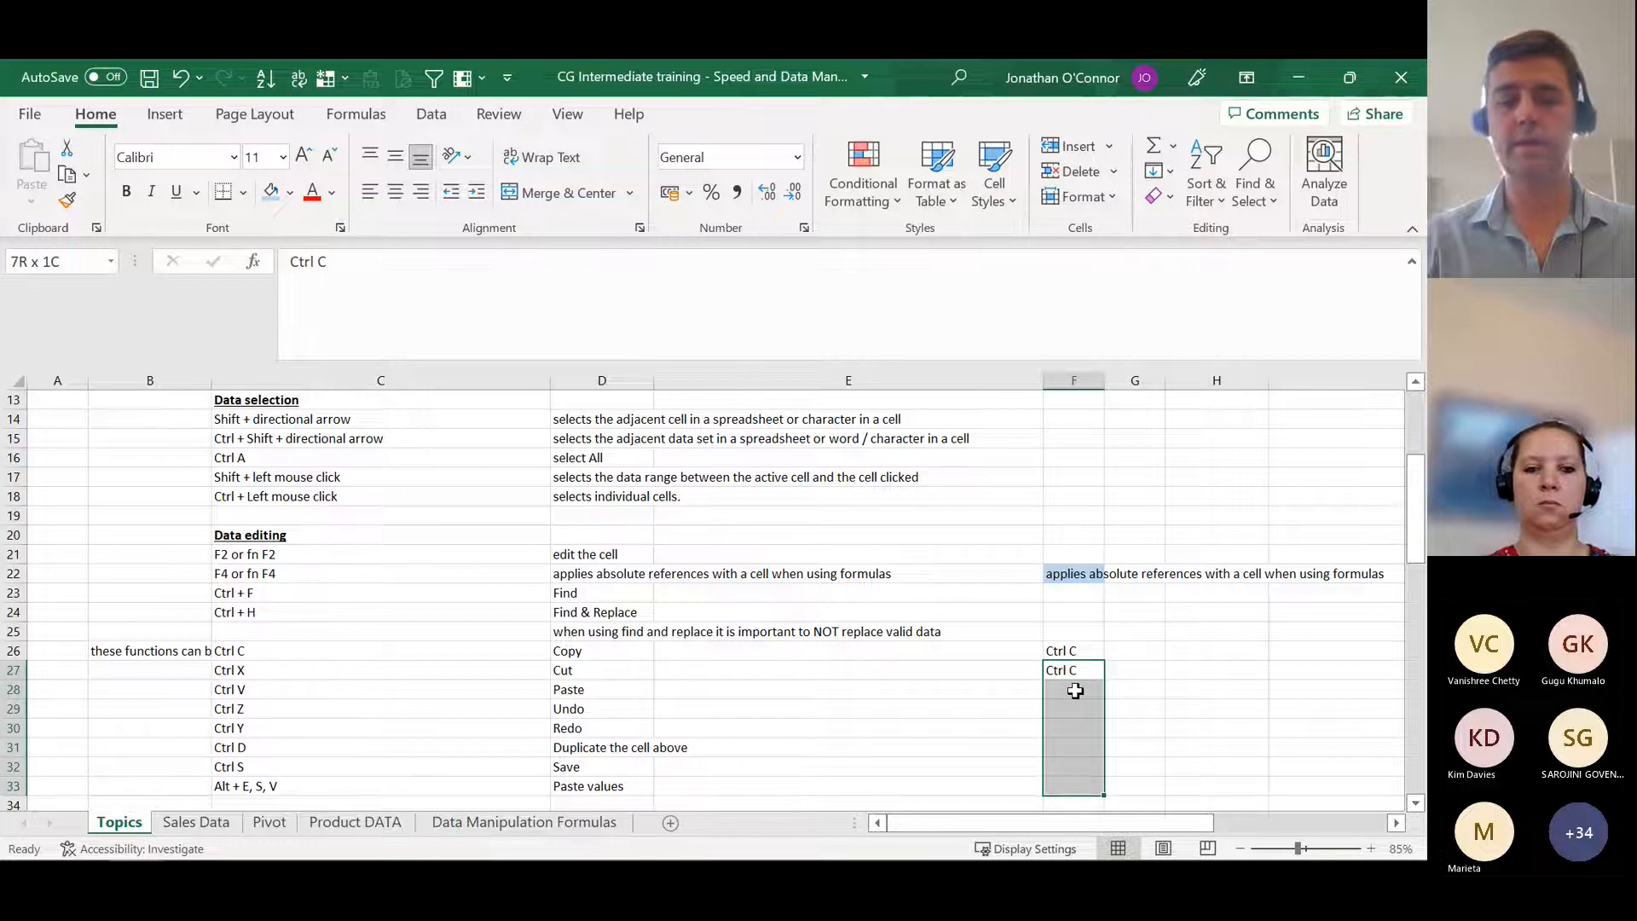
key("ctrl+v")
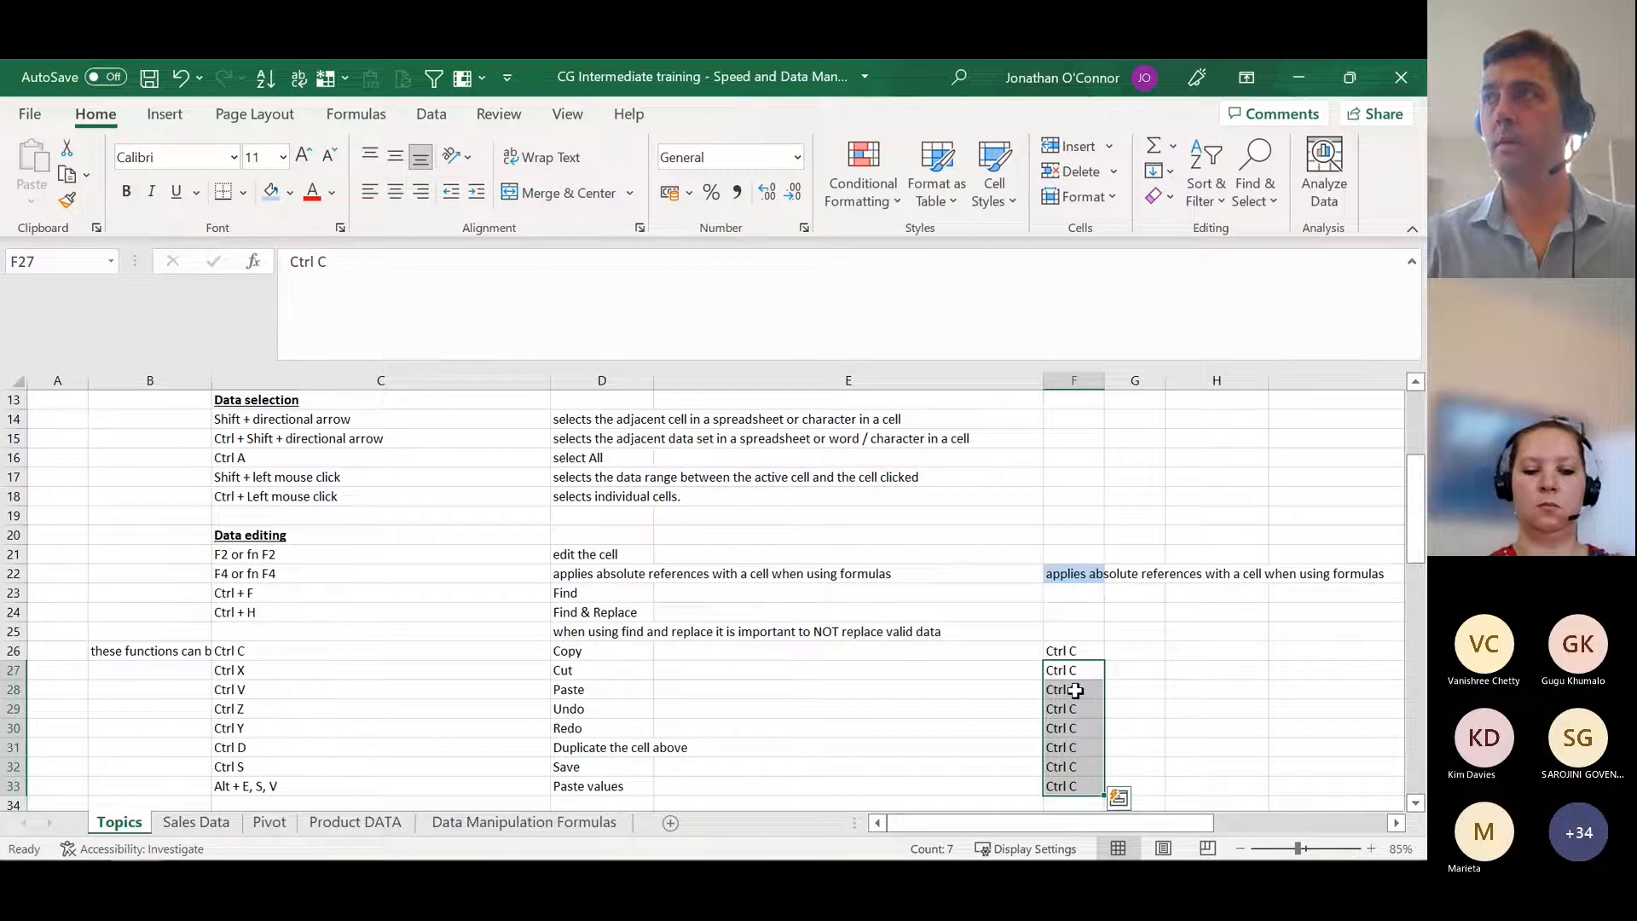
key("ctrl+z")
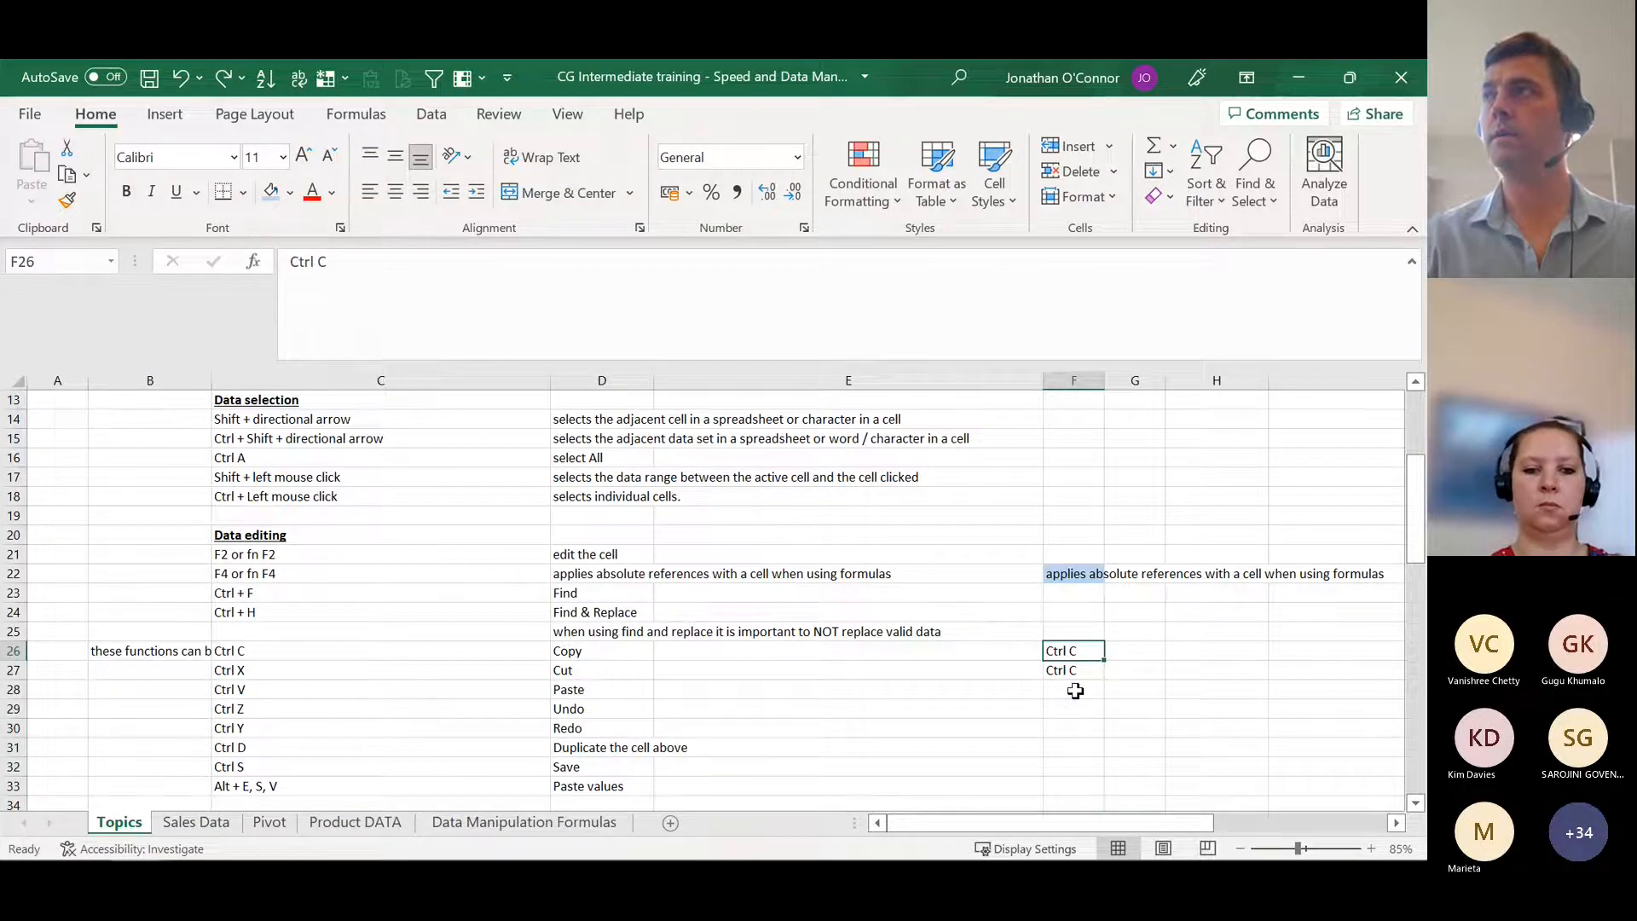
key("Up")
key("Up")
key("Up")
key("Up")
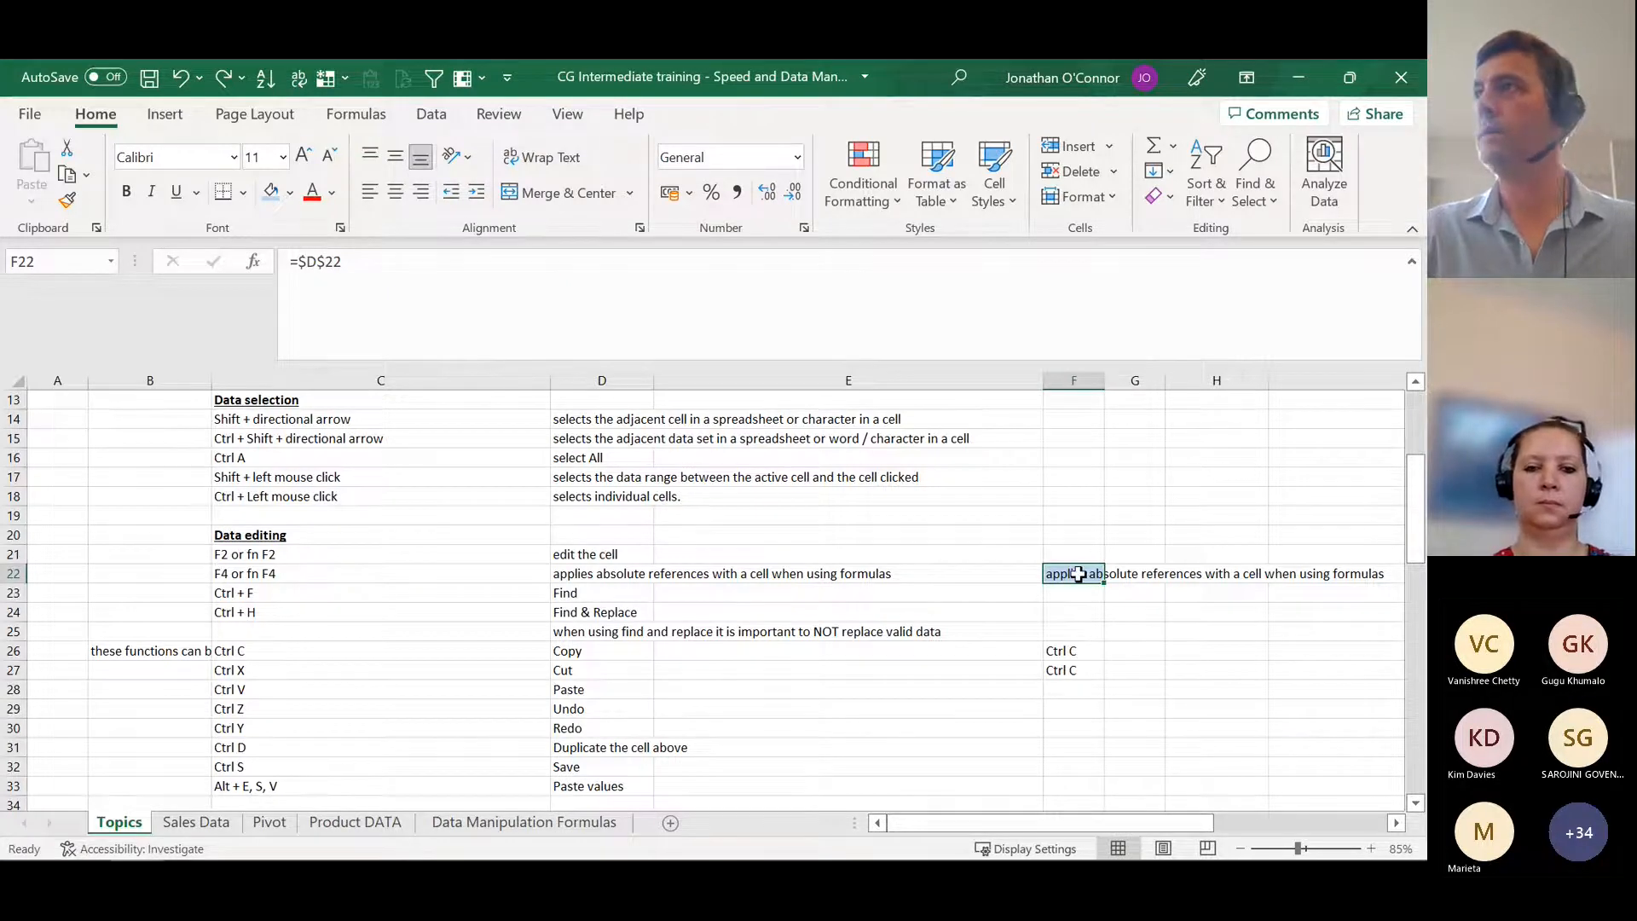
right_click(1078, 575)
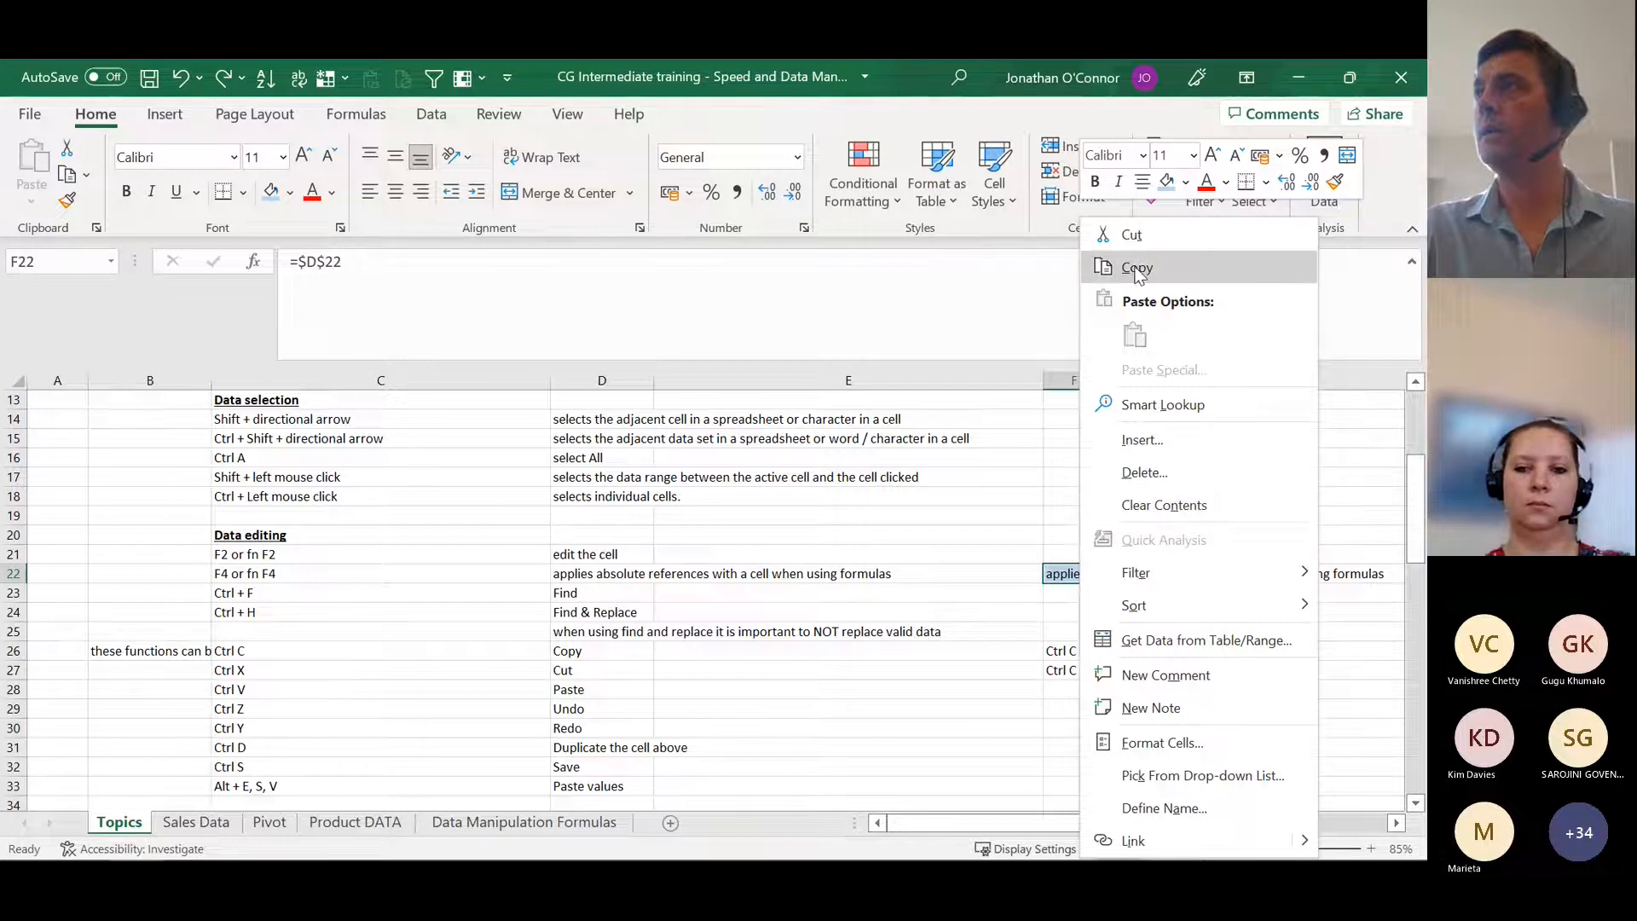
left_click(1138, 270)
right_click(1073, 614)
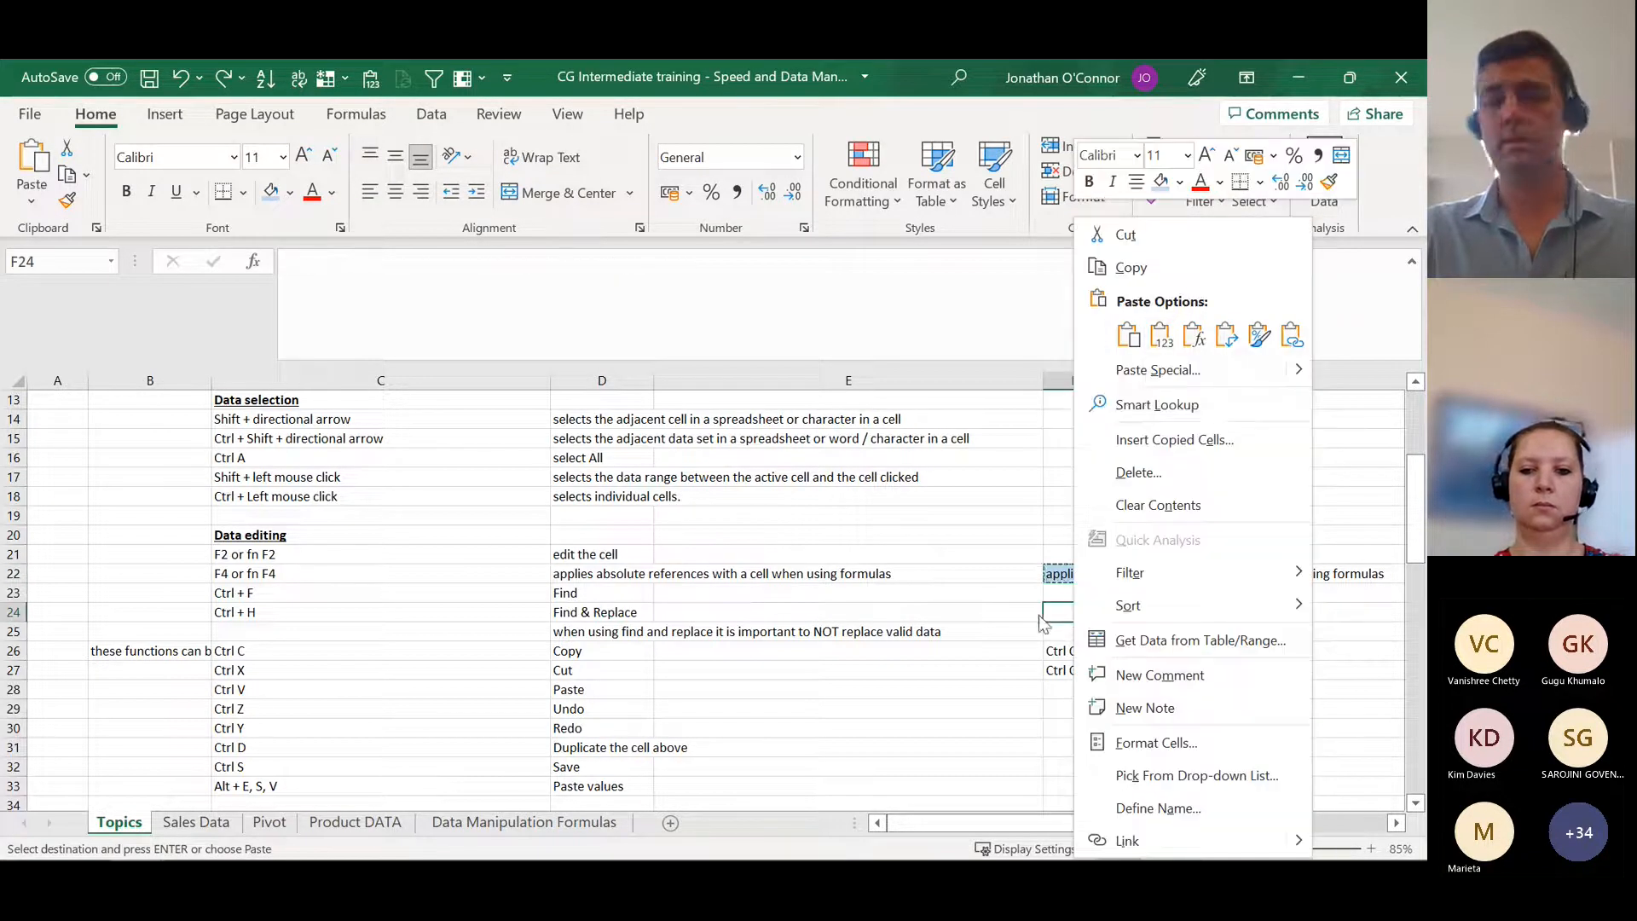
key("Escape")
key("Escape")
Step: Copy F22, paste only its value into F23, and compare the underlying contents of the two cells
left_click(1083, 573)
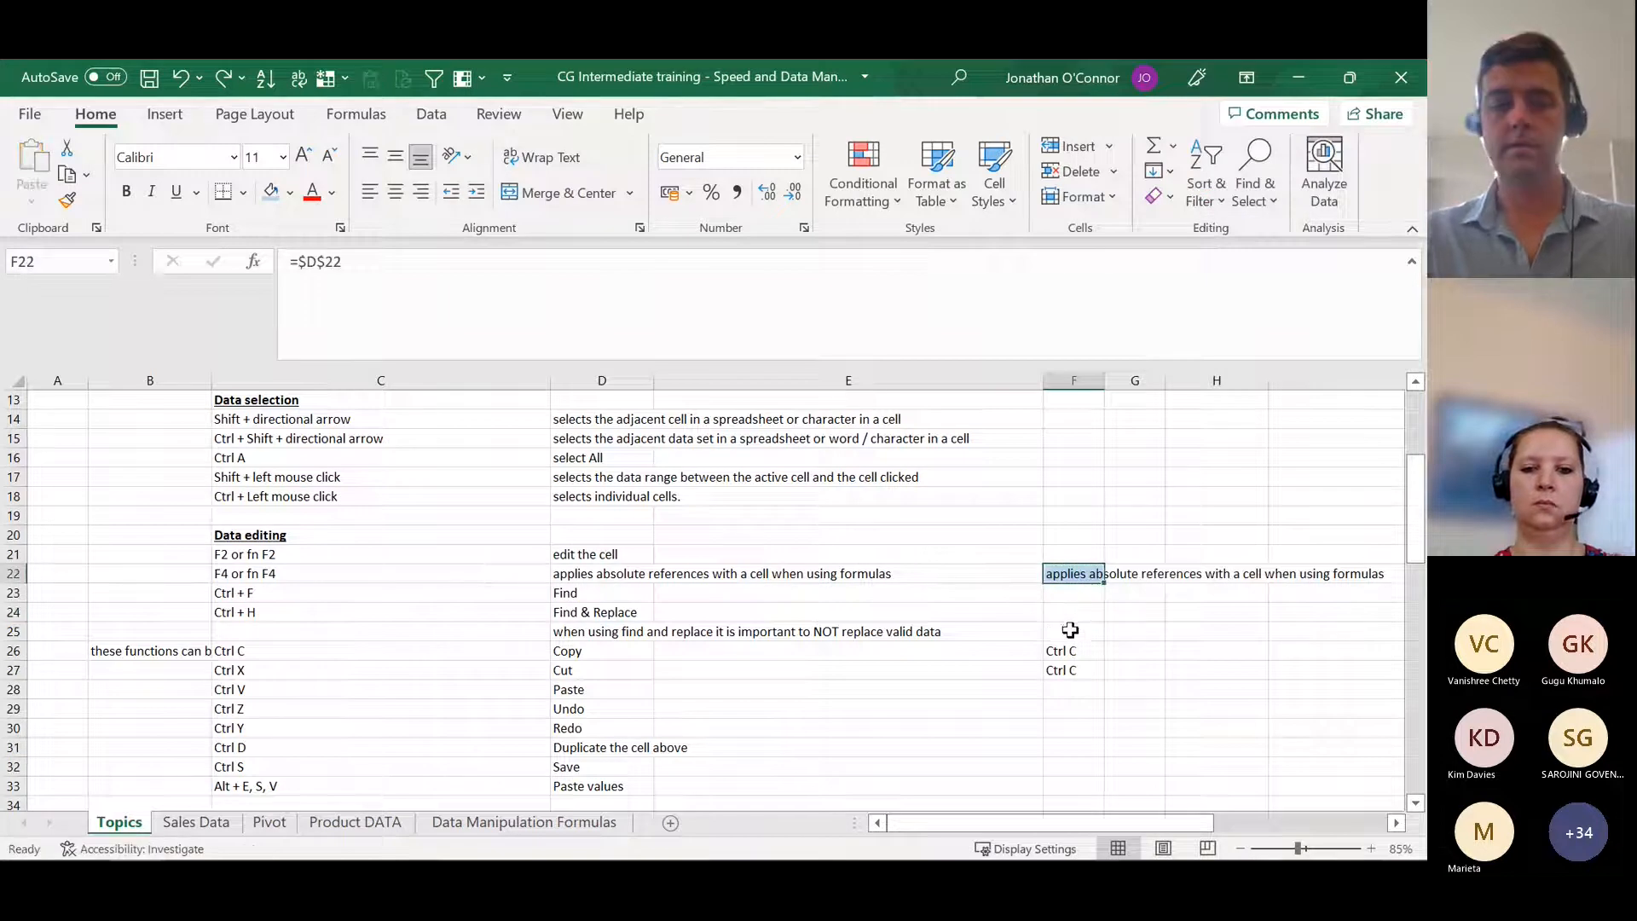
key("ctrl+c")
key("Down")
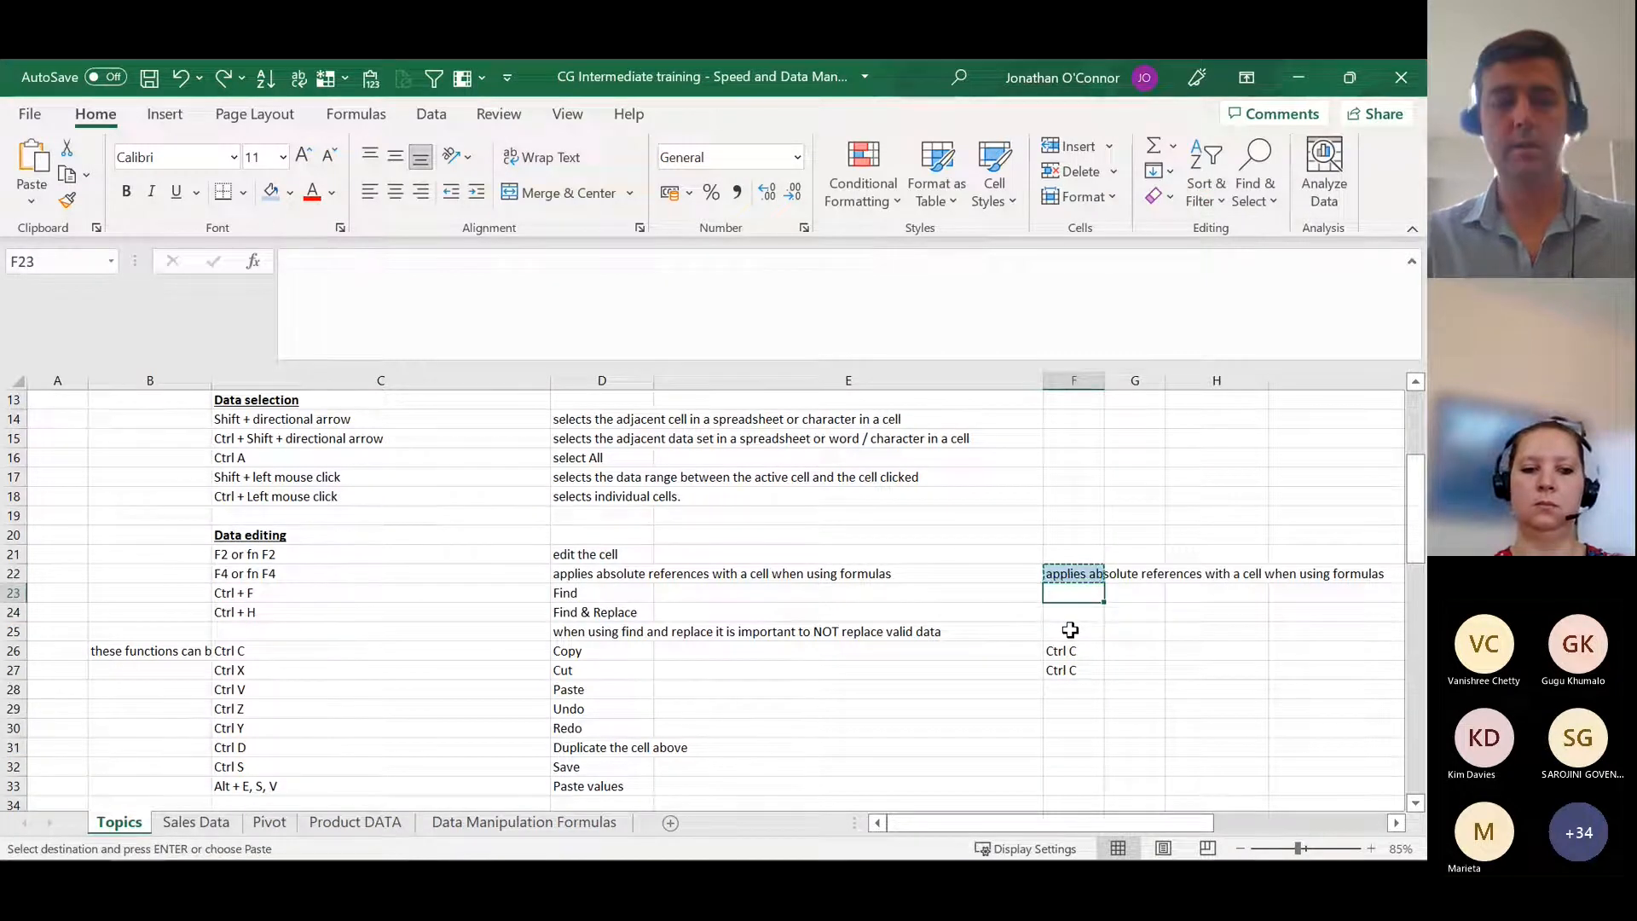
key("alt")
key("e")
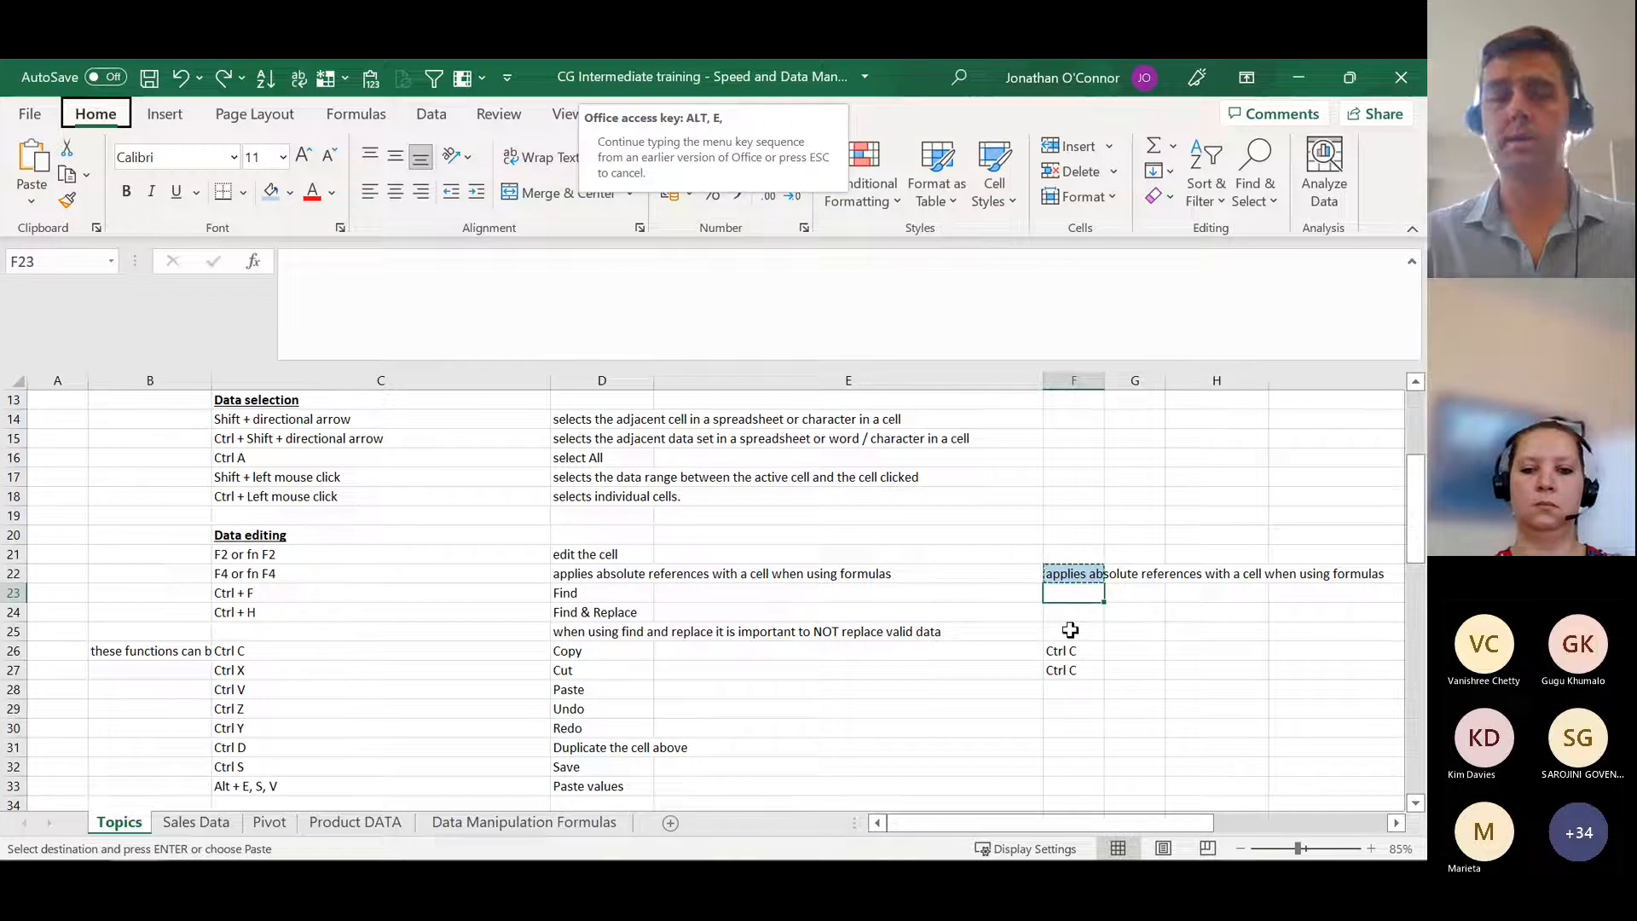
key("s")
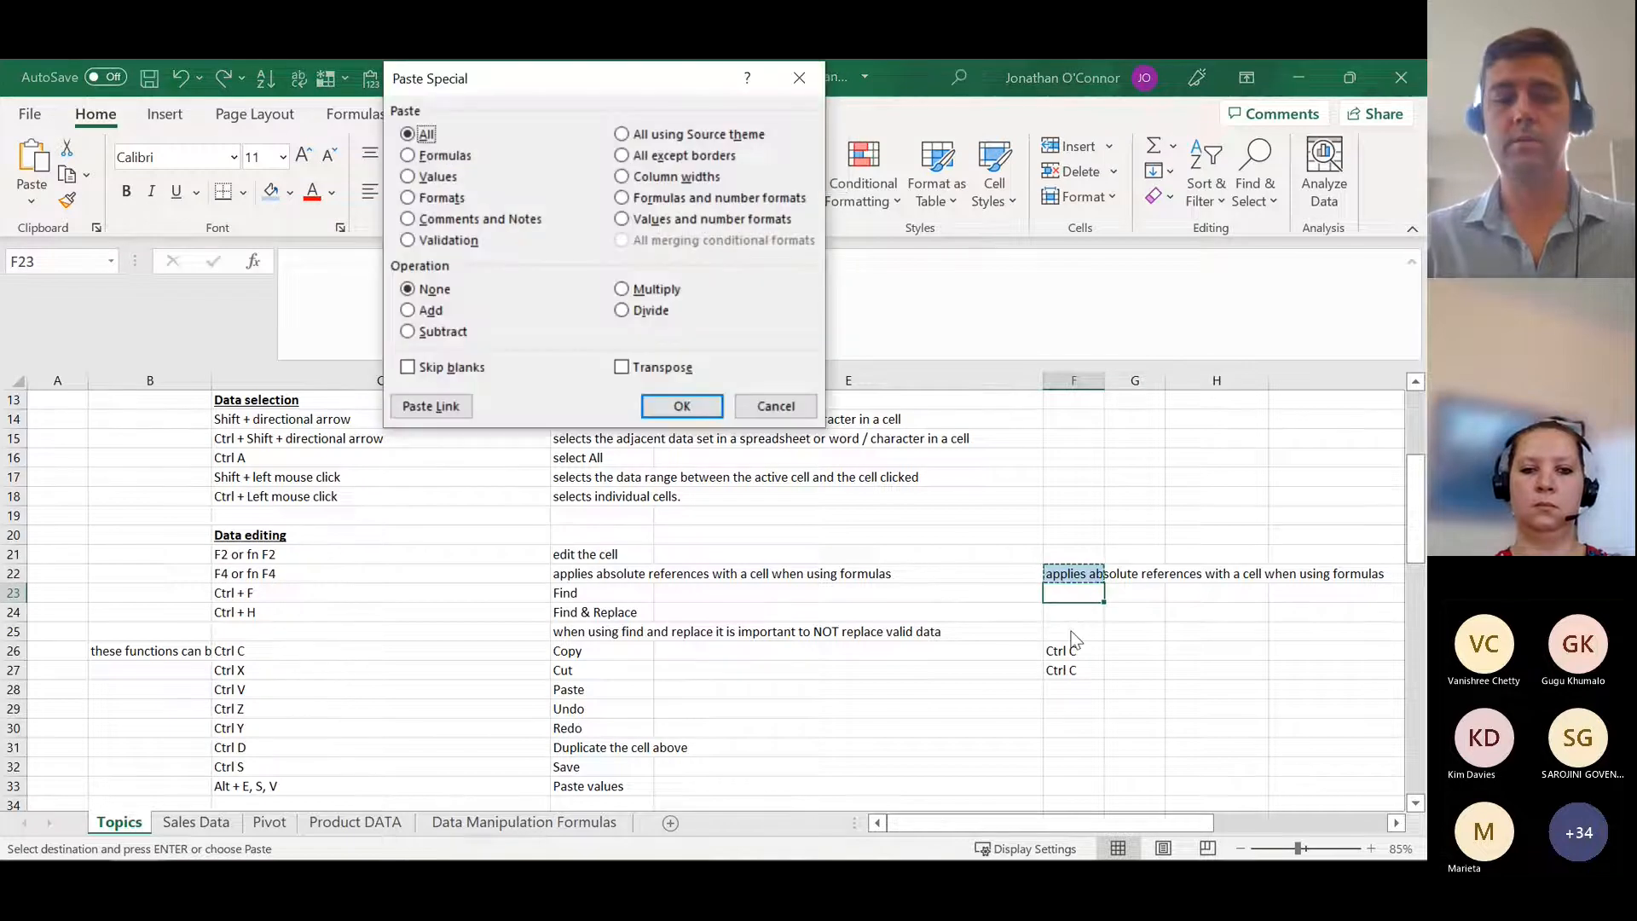
key("v")
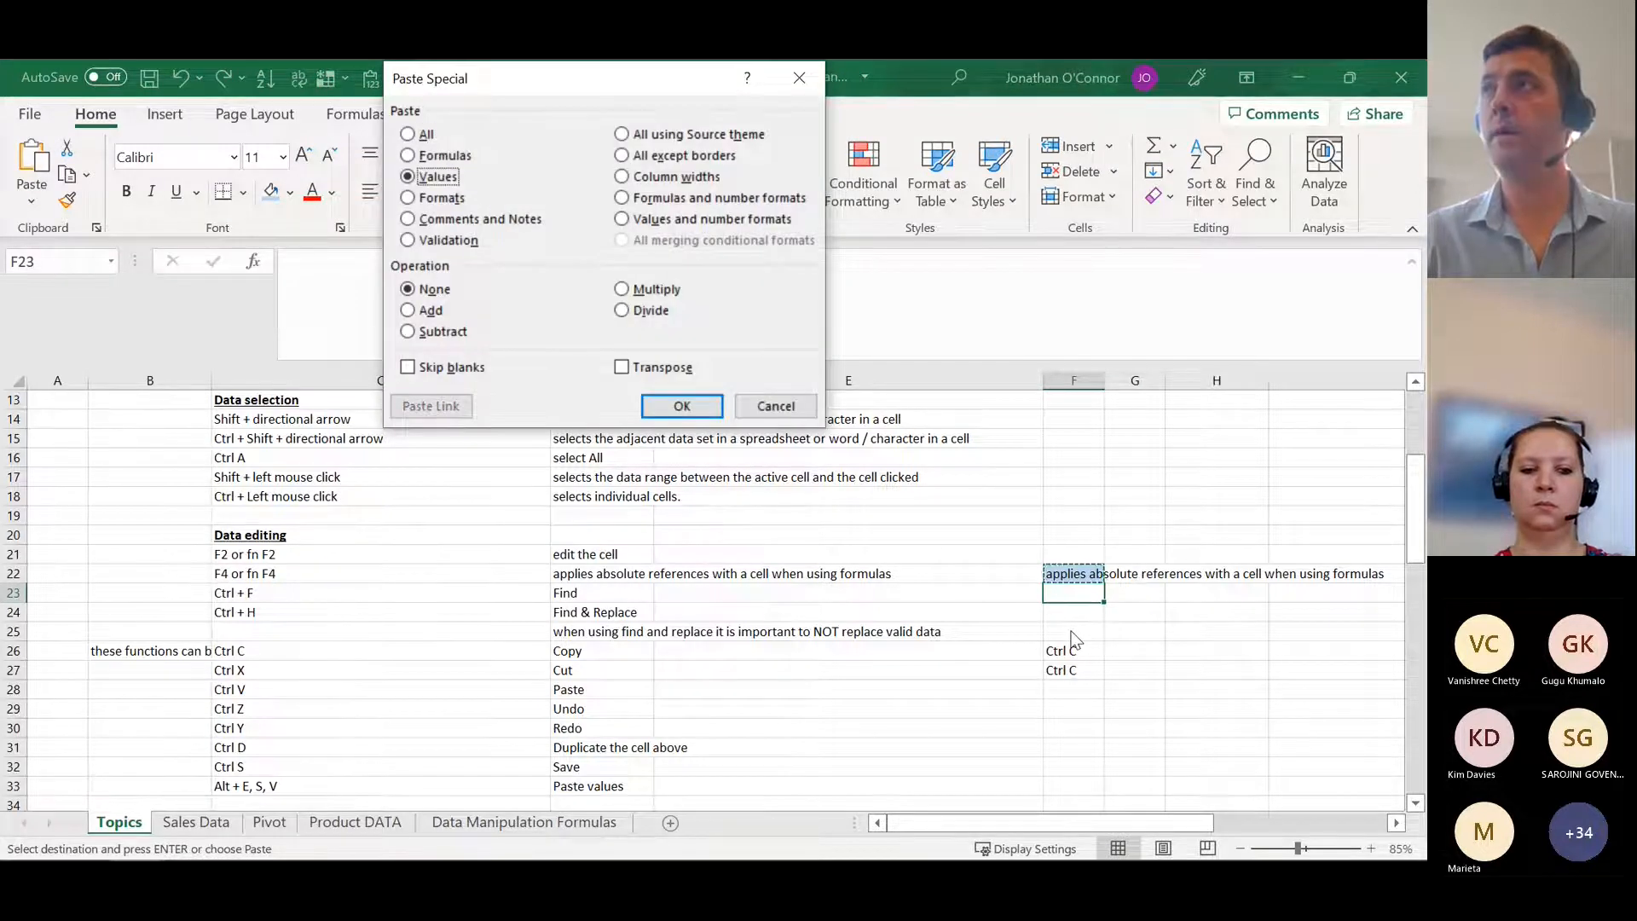
key("Return")
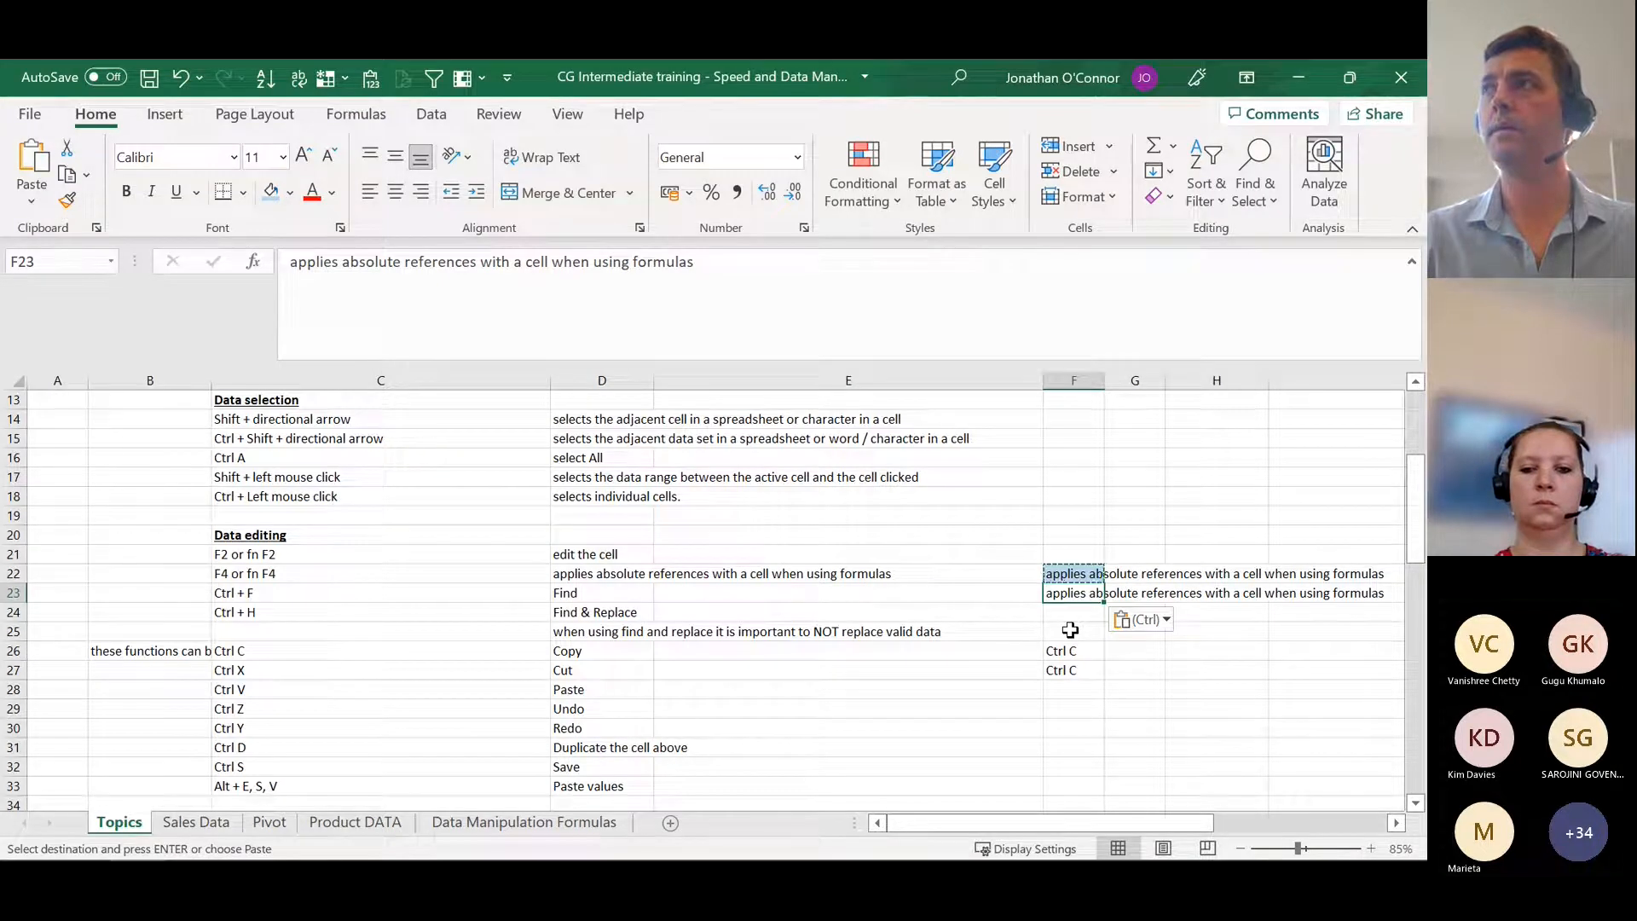
key("Up")
key("Down")
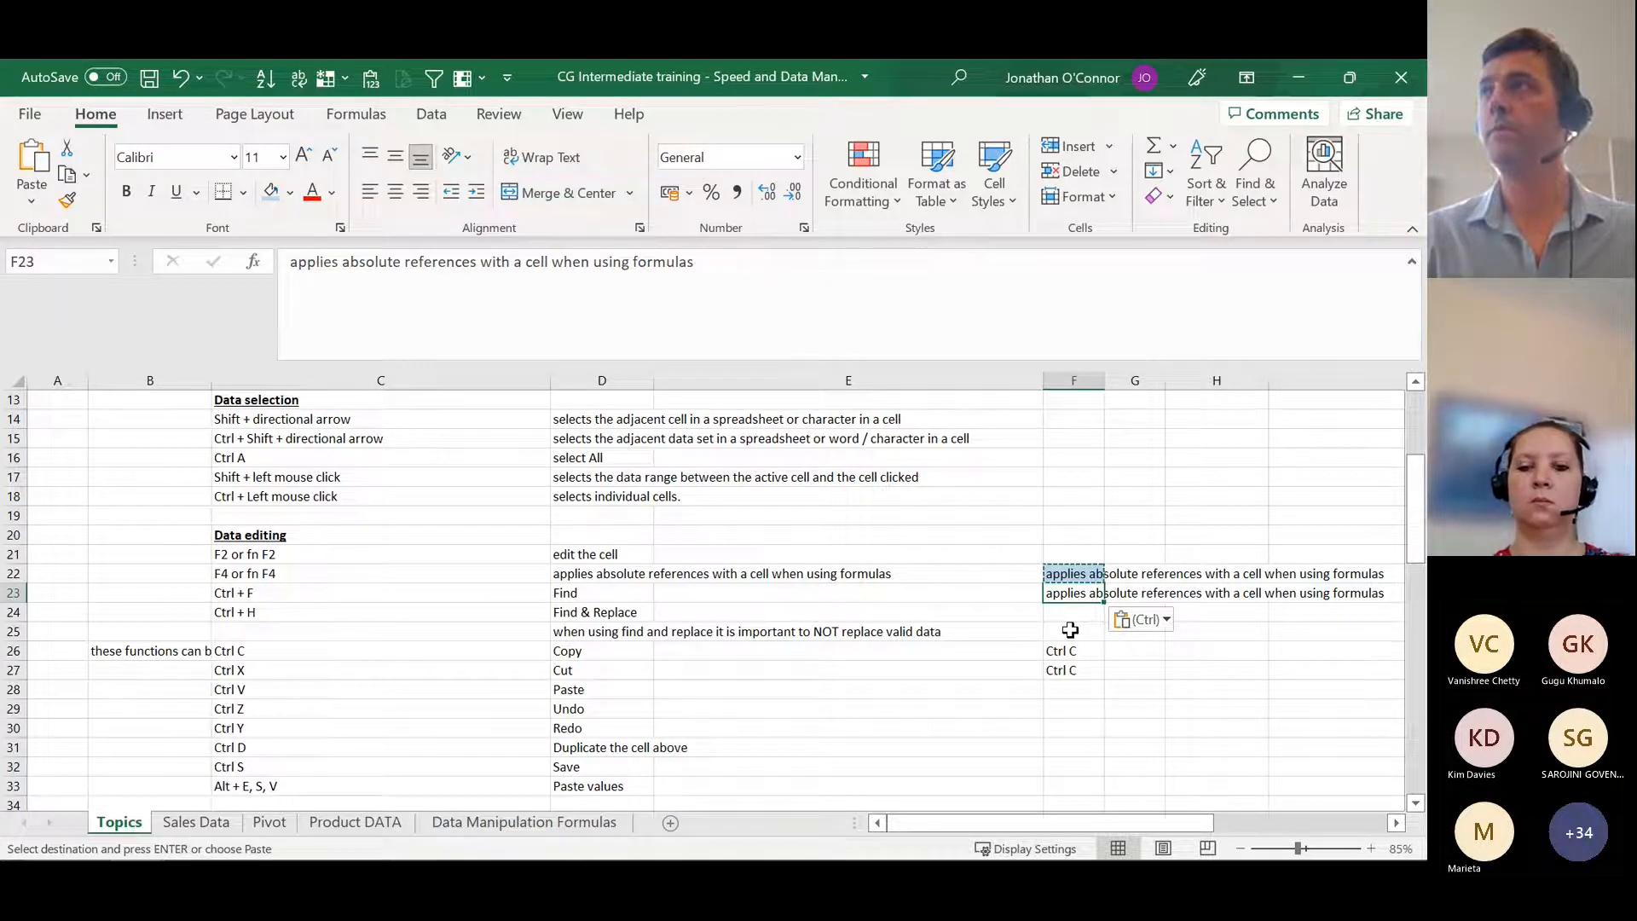
key("Up")
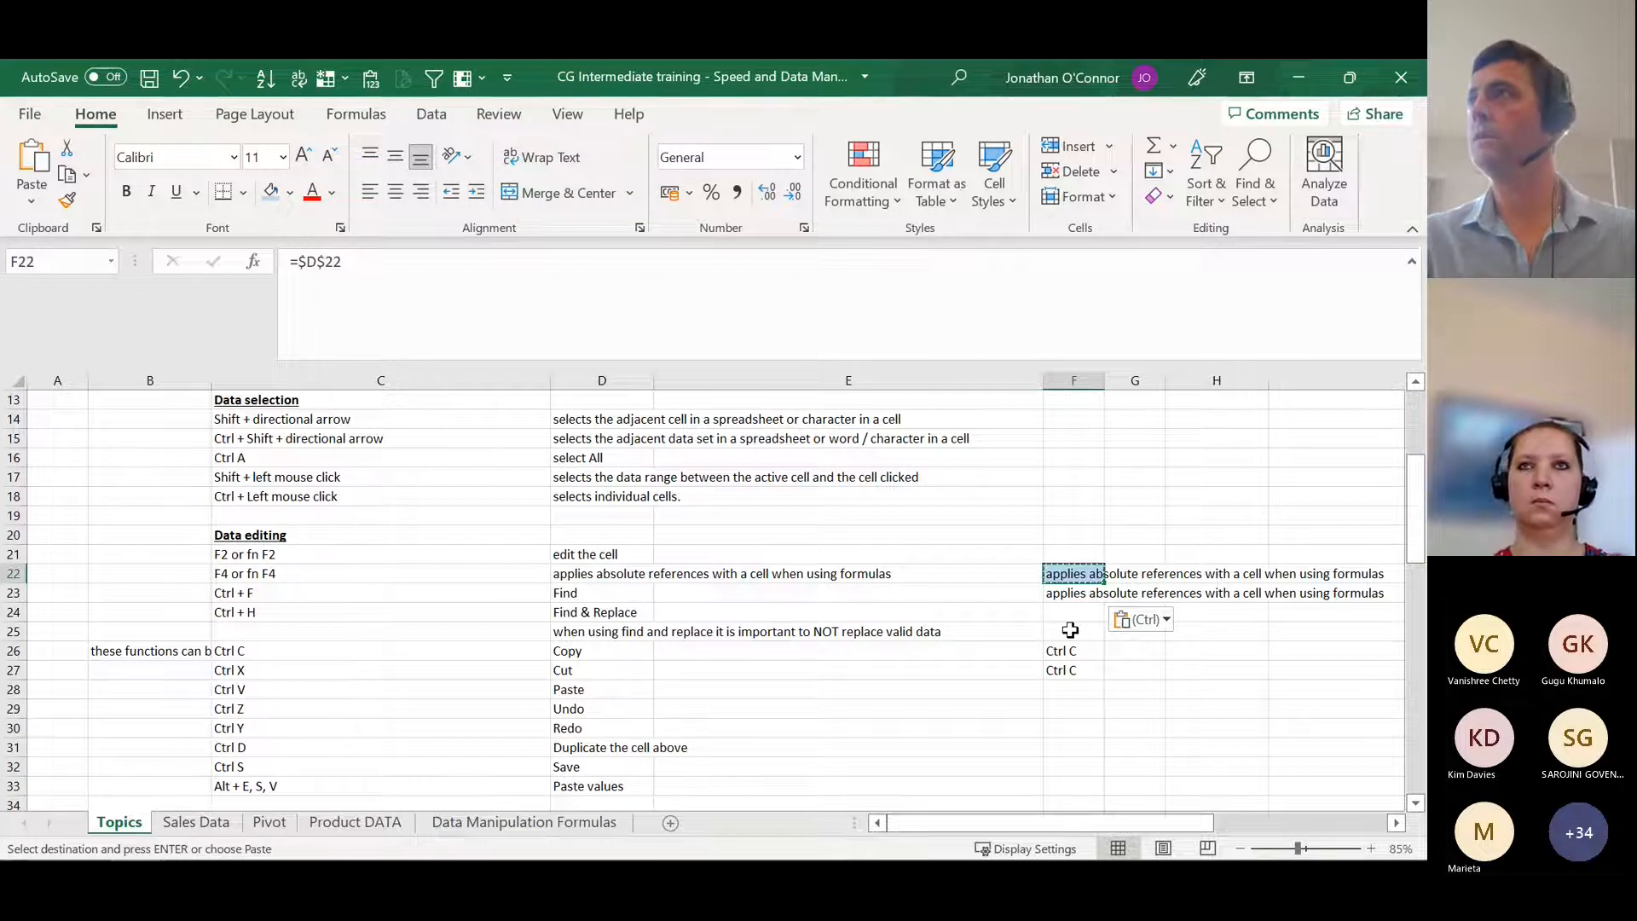
key("Down")
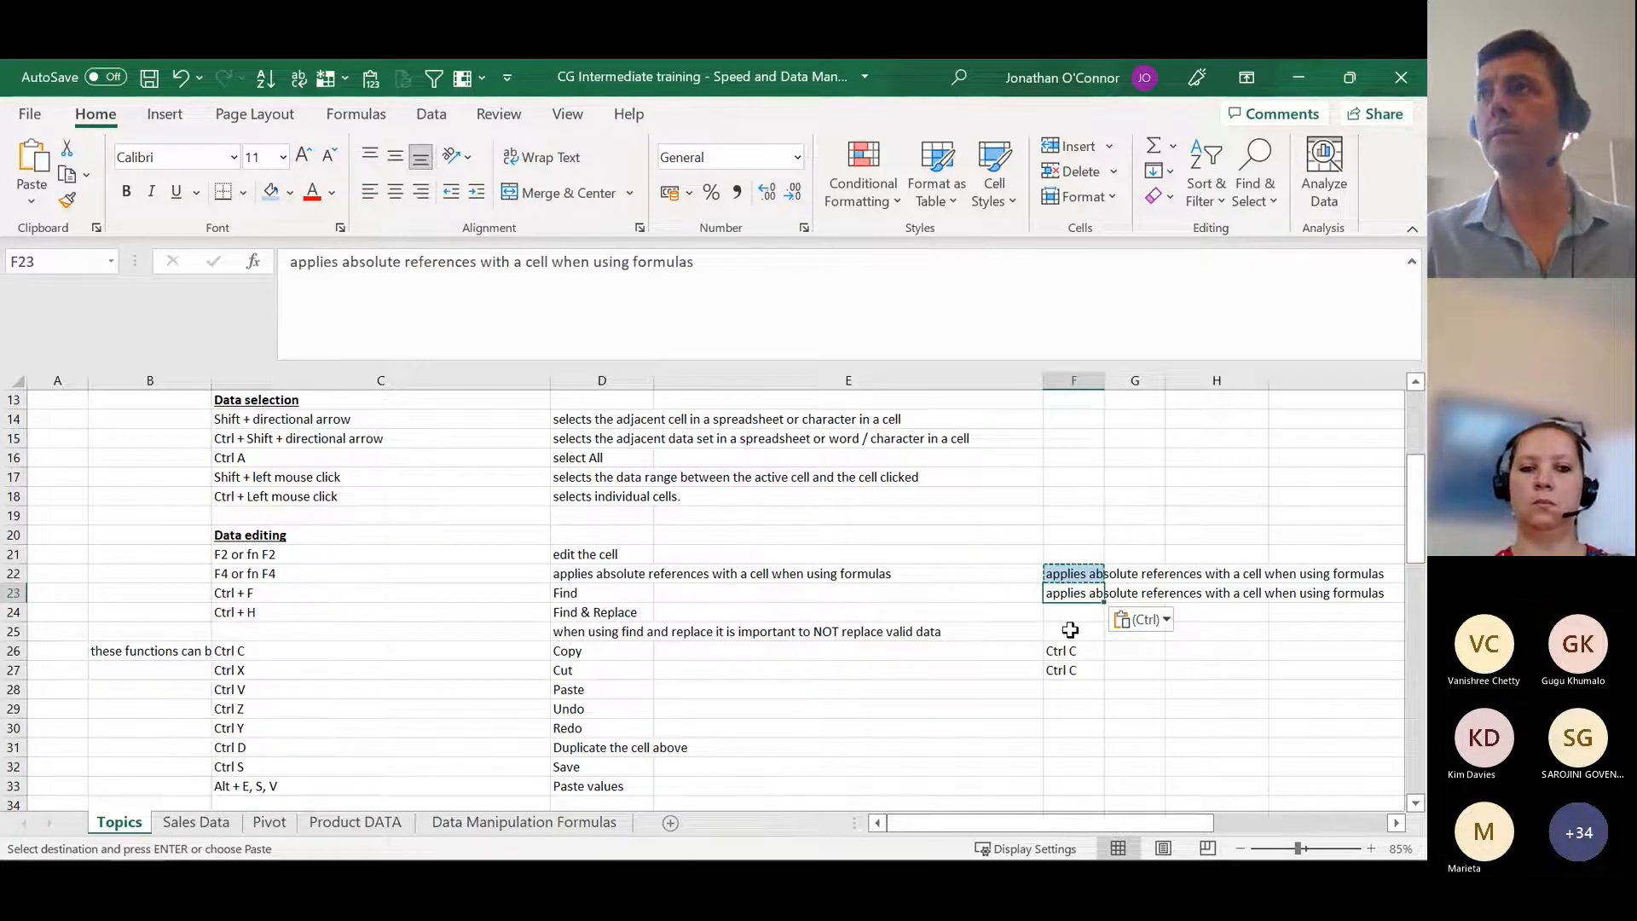
Step: Copy F22 again and repeat the values-only paste into F23, clearing the copy selection at the end
key("Up")
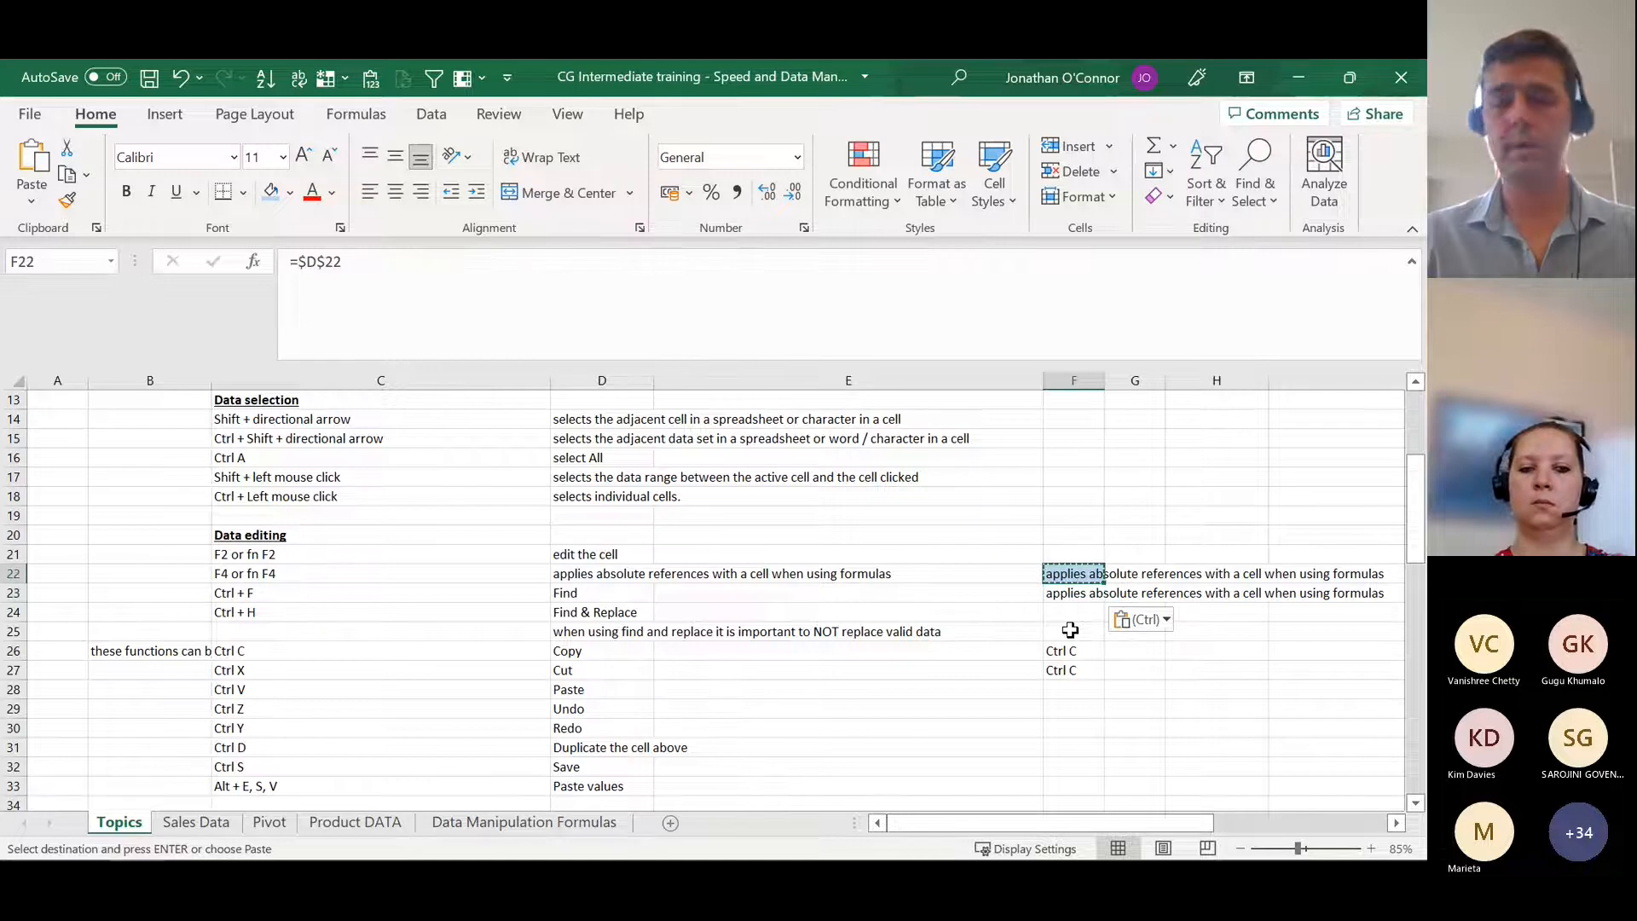
key("ctrl+c")
key("Down")
key("alt")
key("e")
key("s")
key("v")
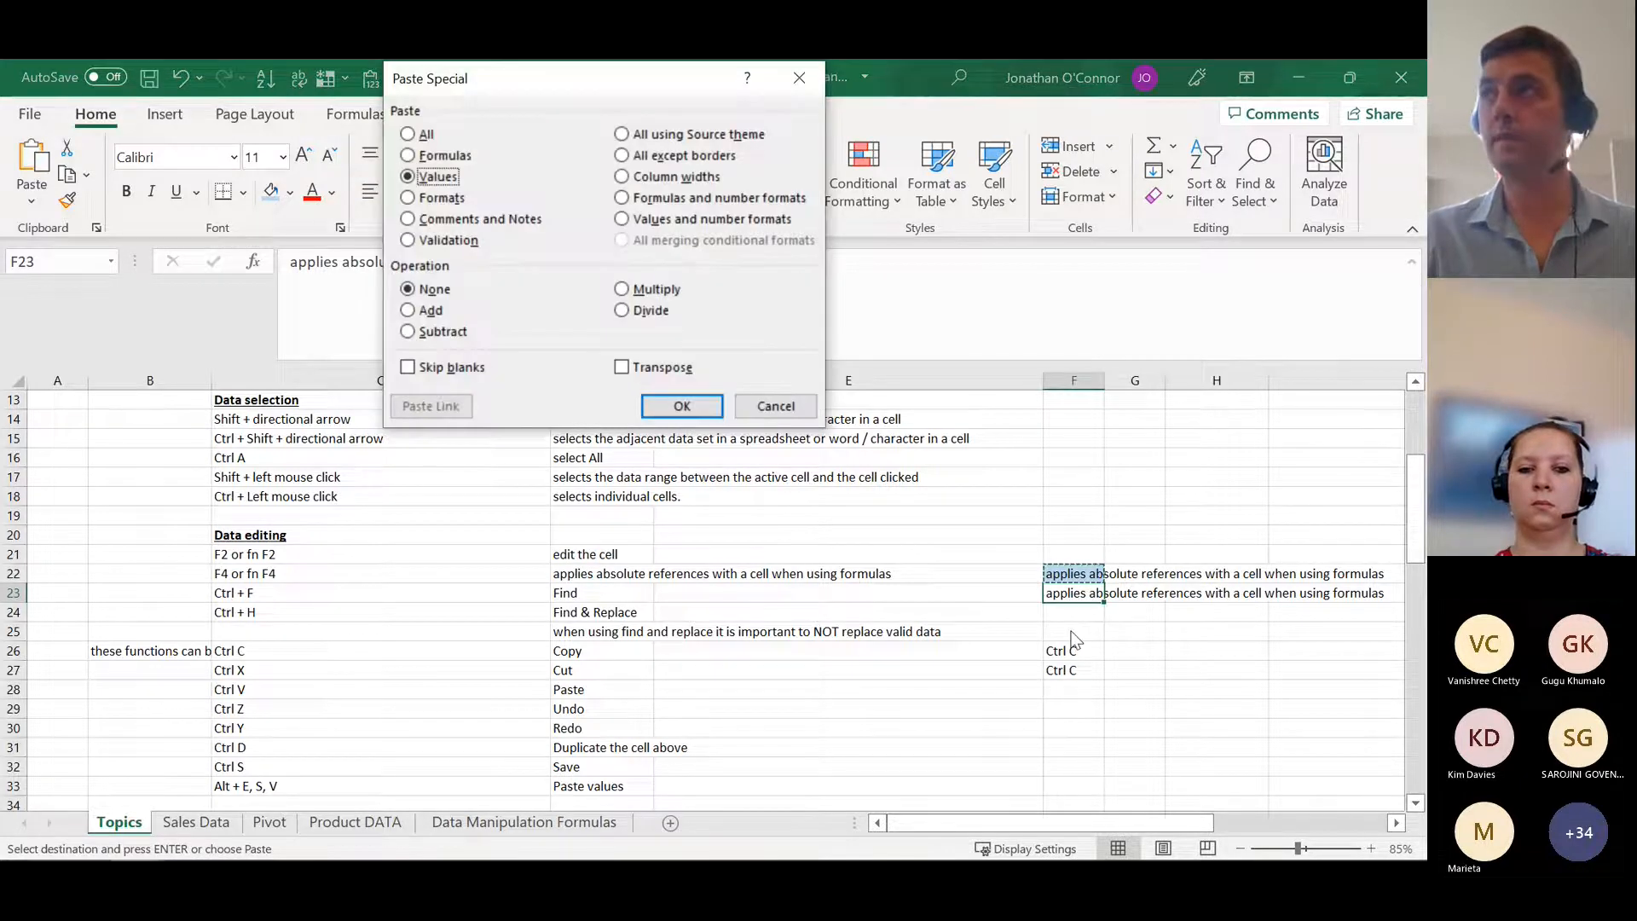
key("Return")
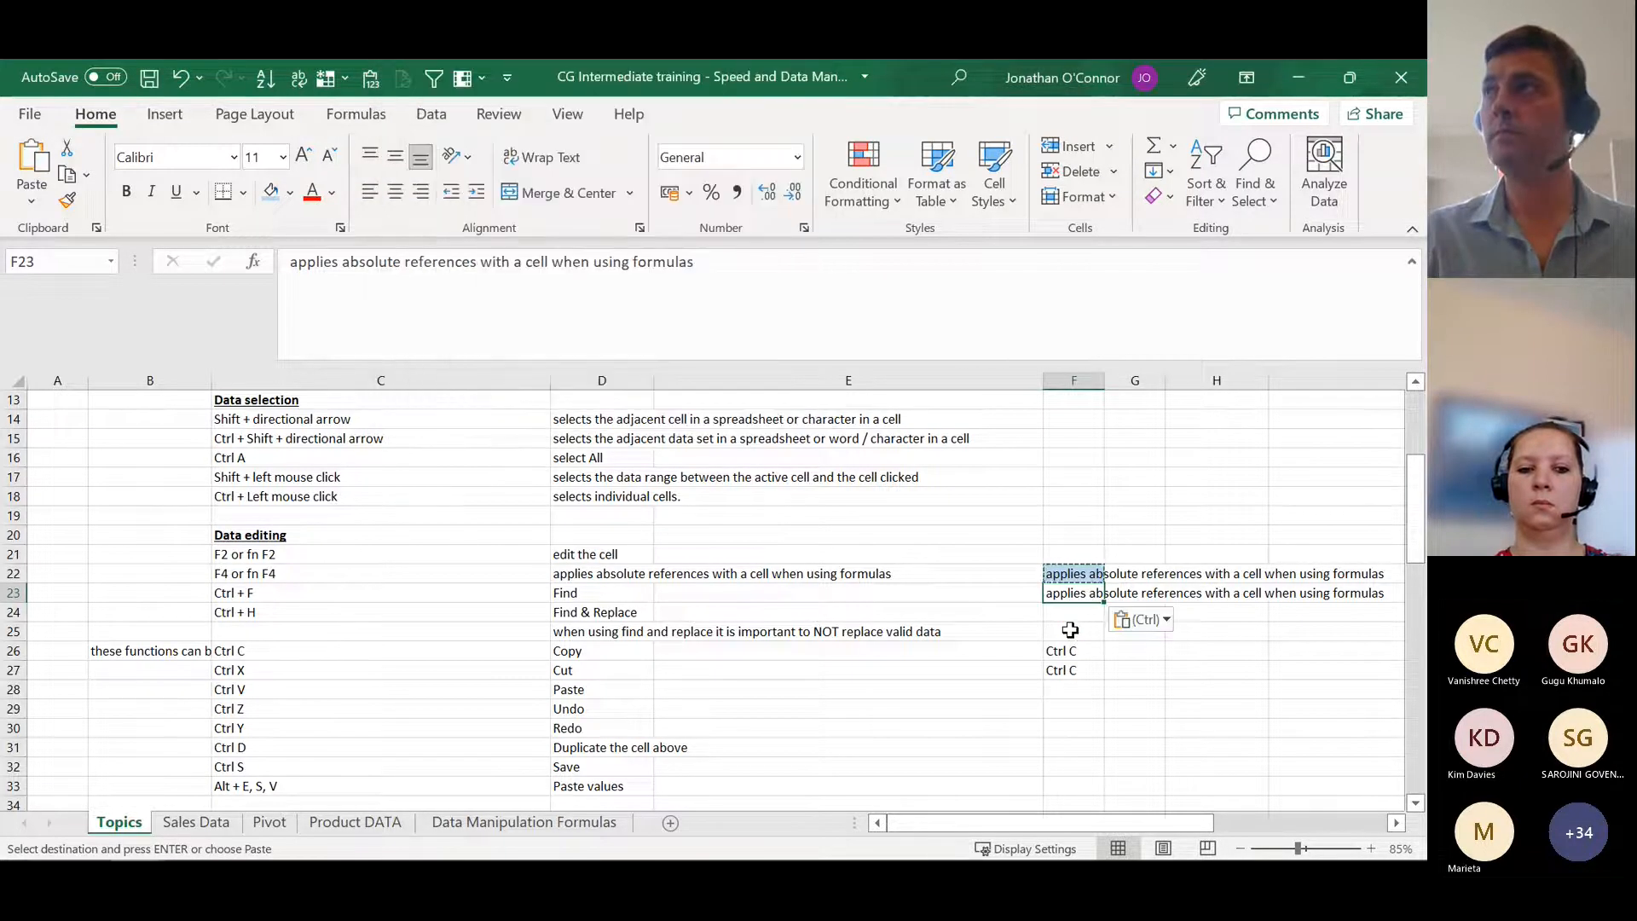
key("Escape")
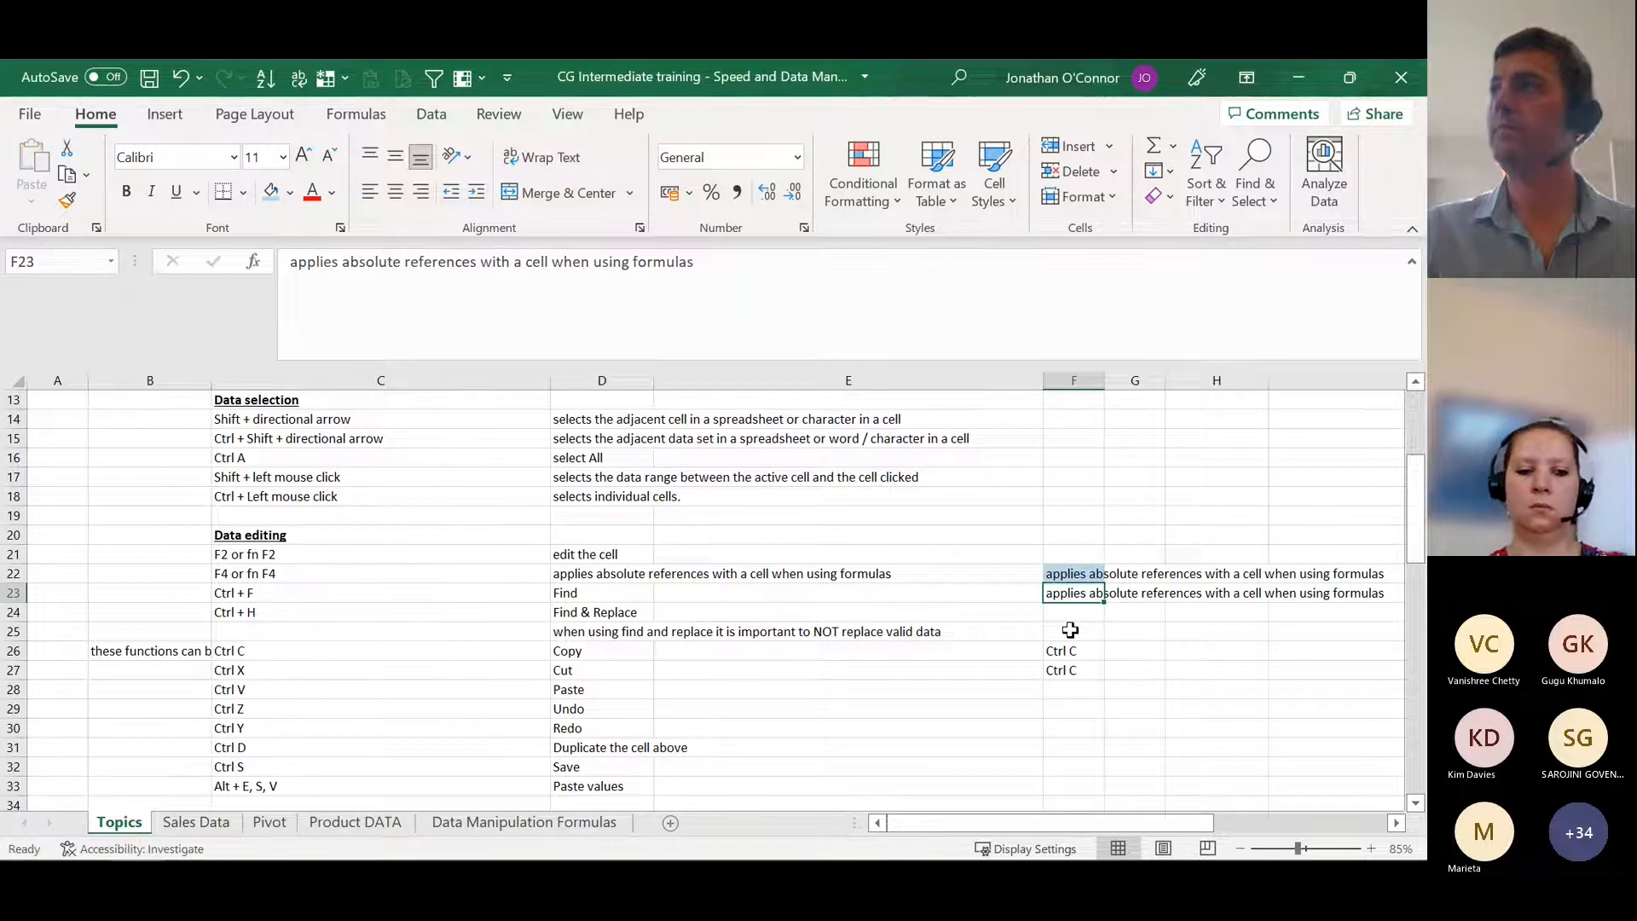
mouse_move(80, 847)
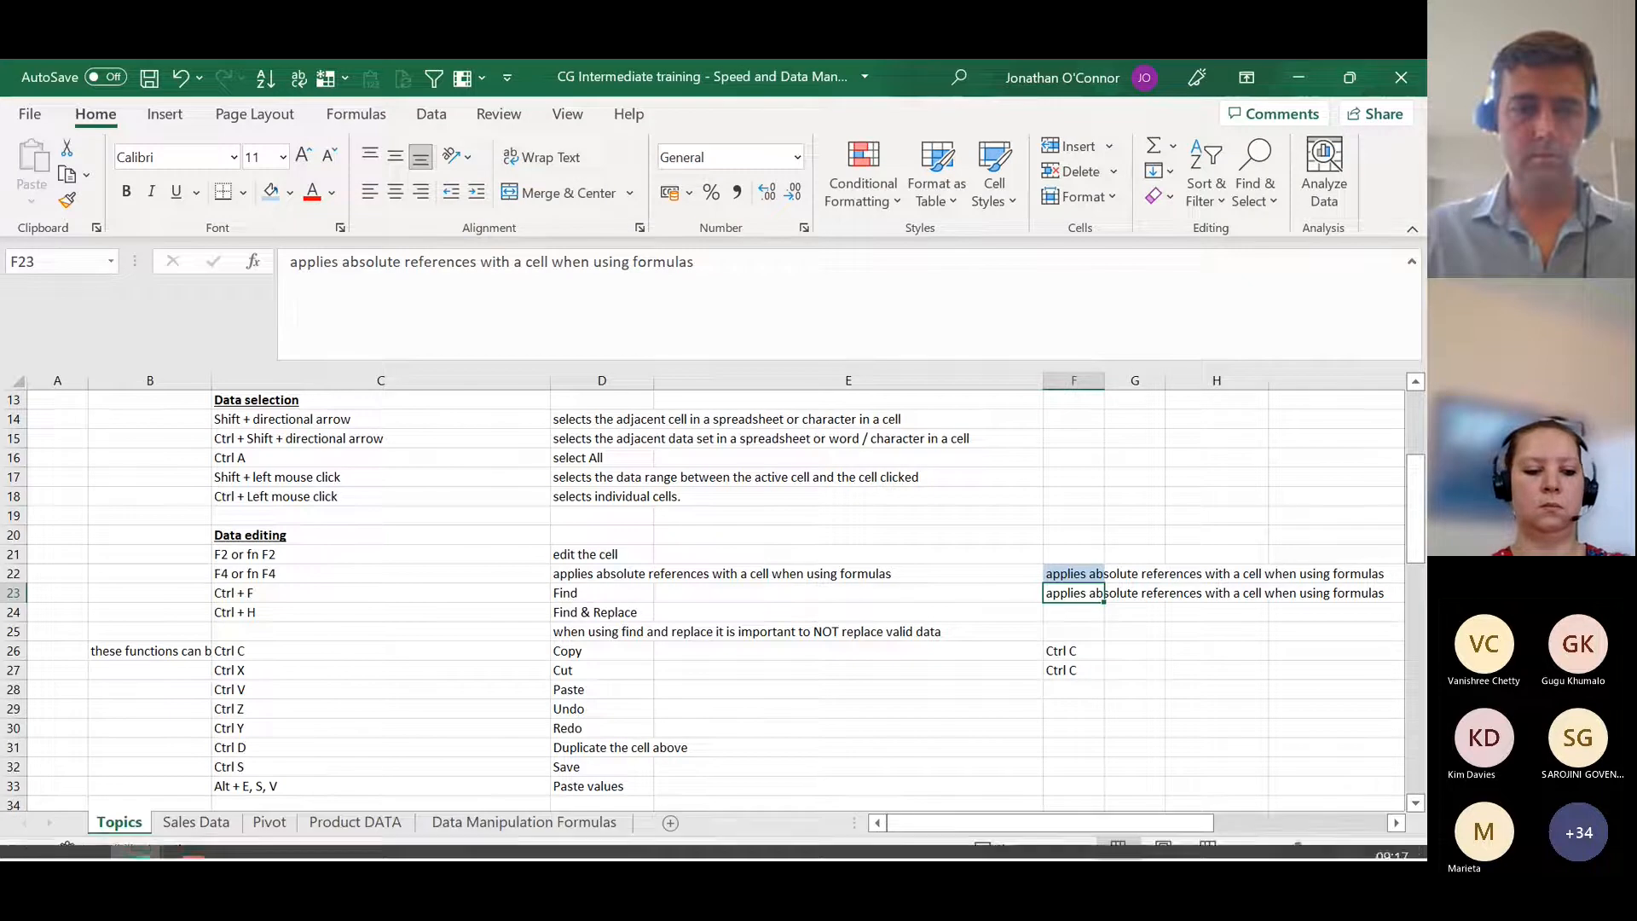
key("alt+Tab")
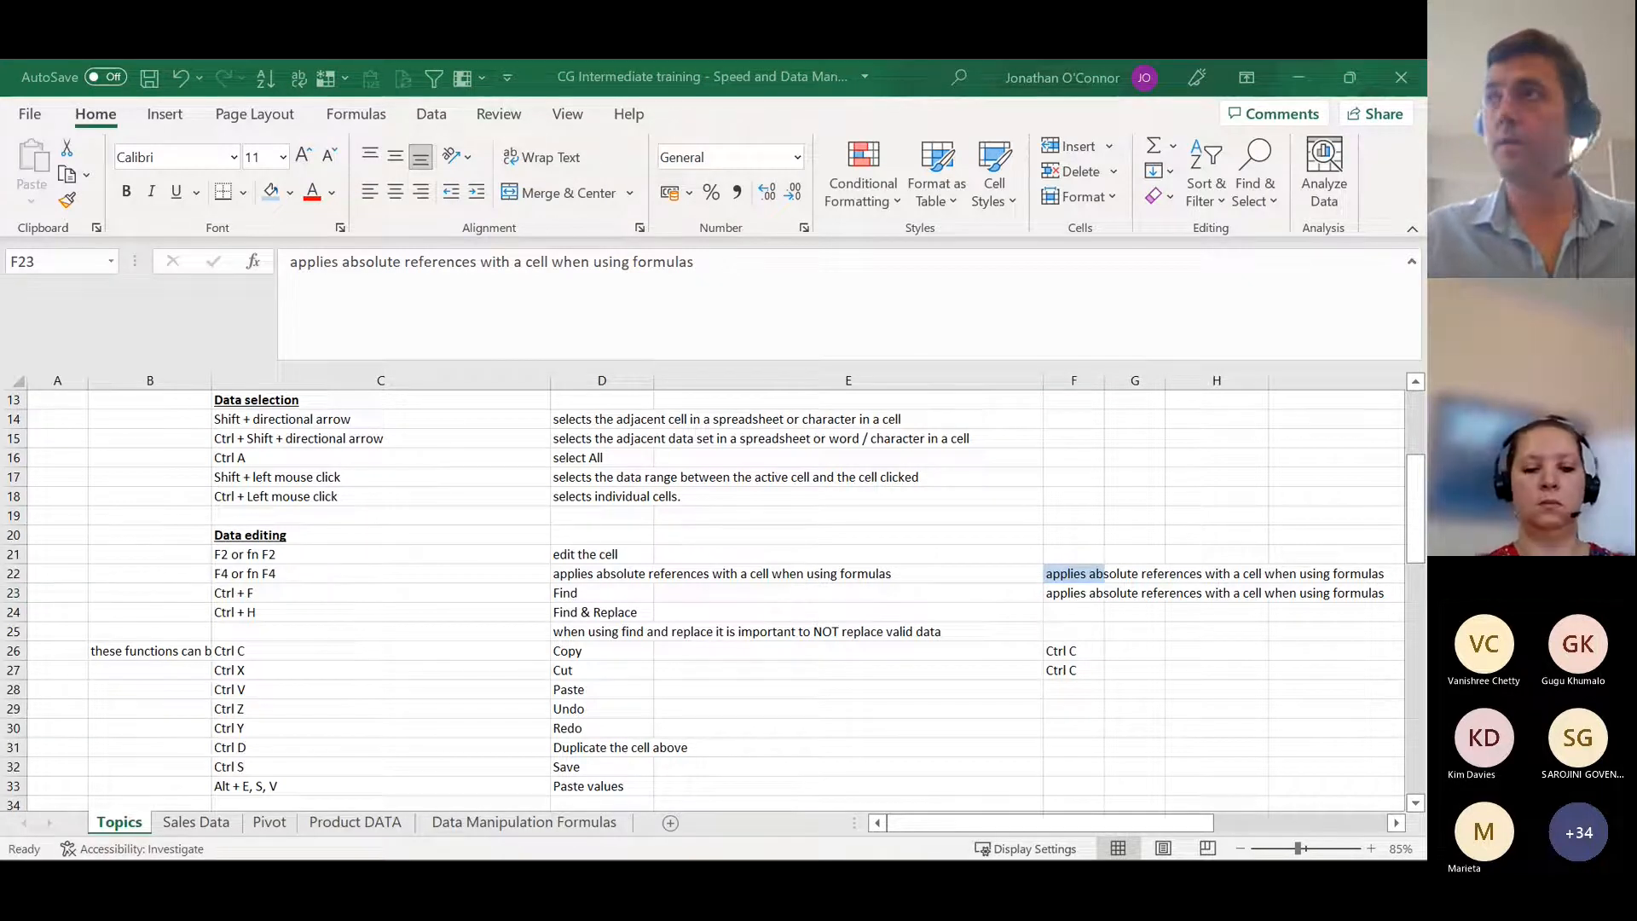
key("alt+Tab")
Step: Review the Data Viewing topics, reading the Freeze Pane entry in C37 and its full description in F37
scroll(410, 702, "down", 3)
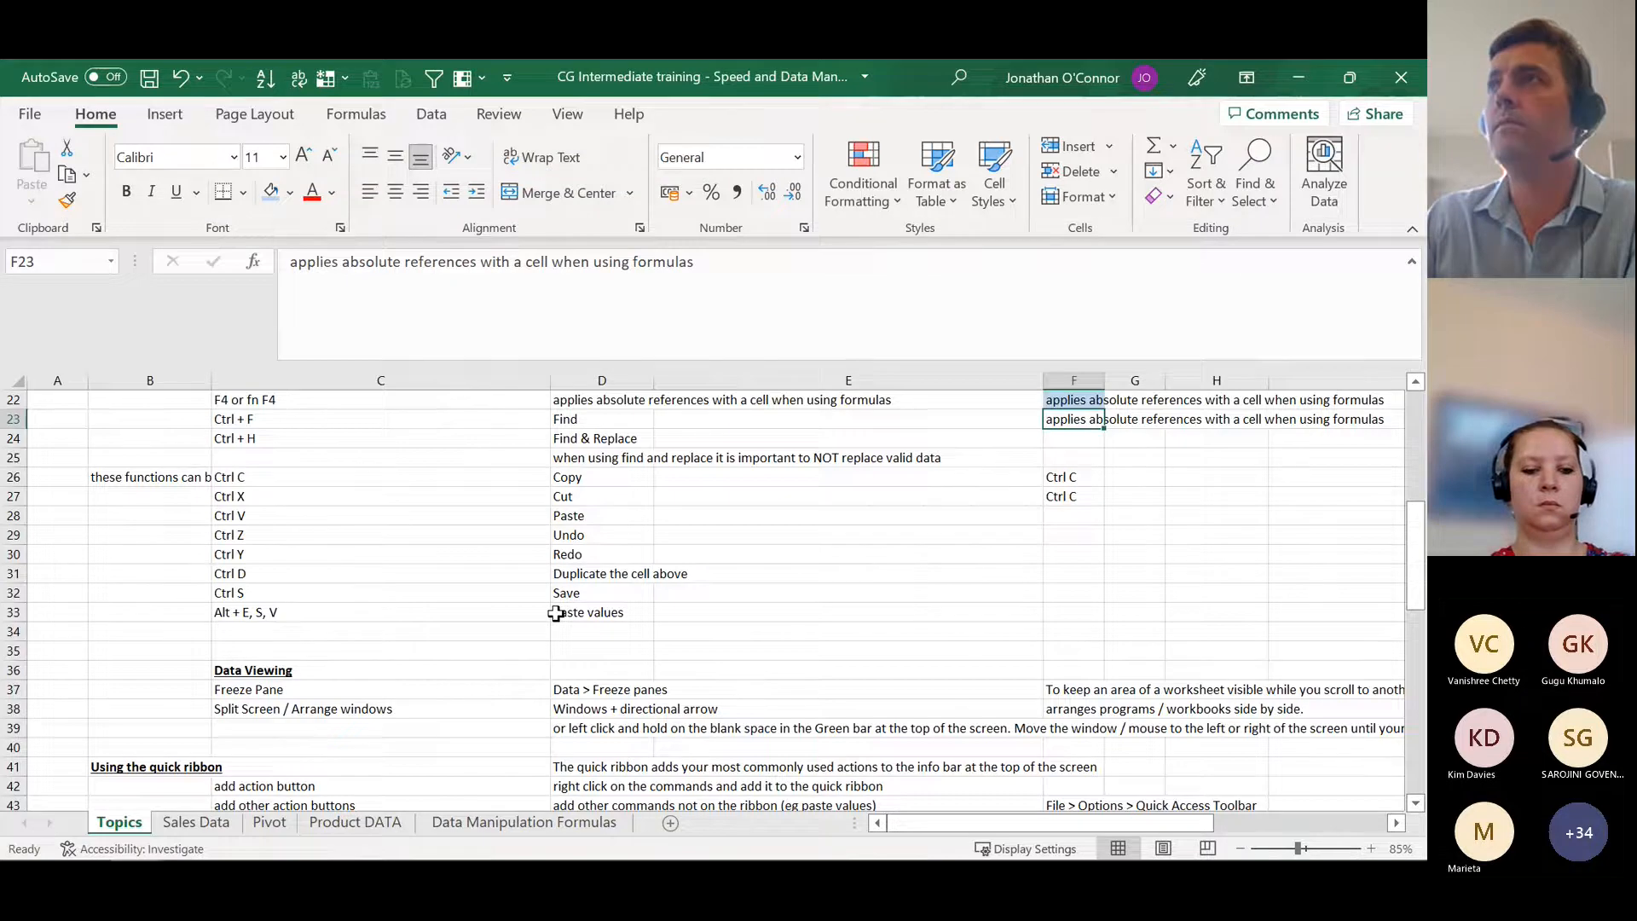
scroll(556, 613, "up", 2)
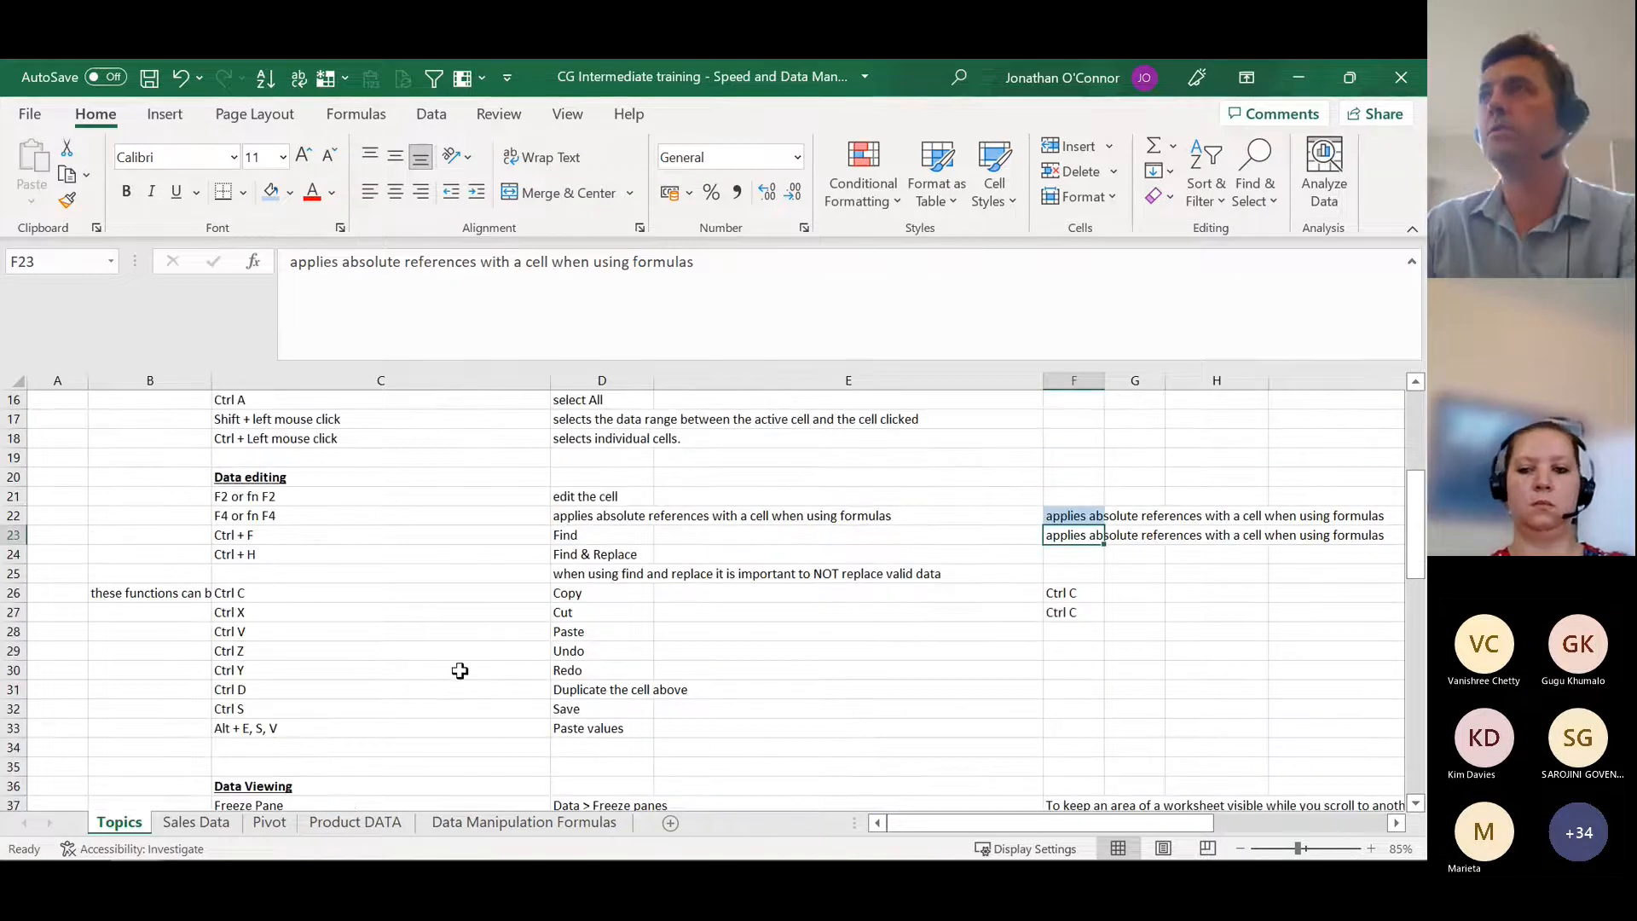
scroll(465, 674, "up", 1)
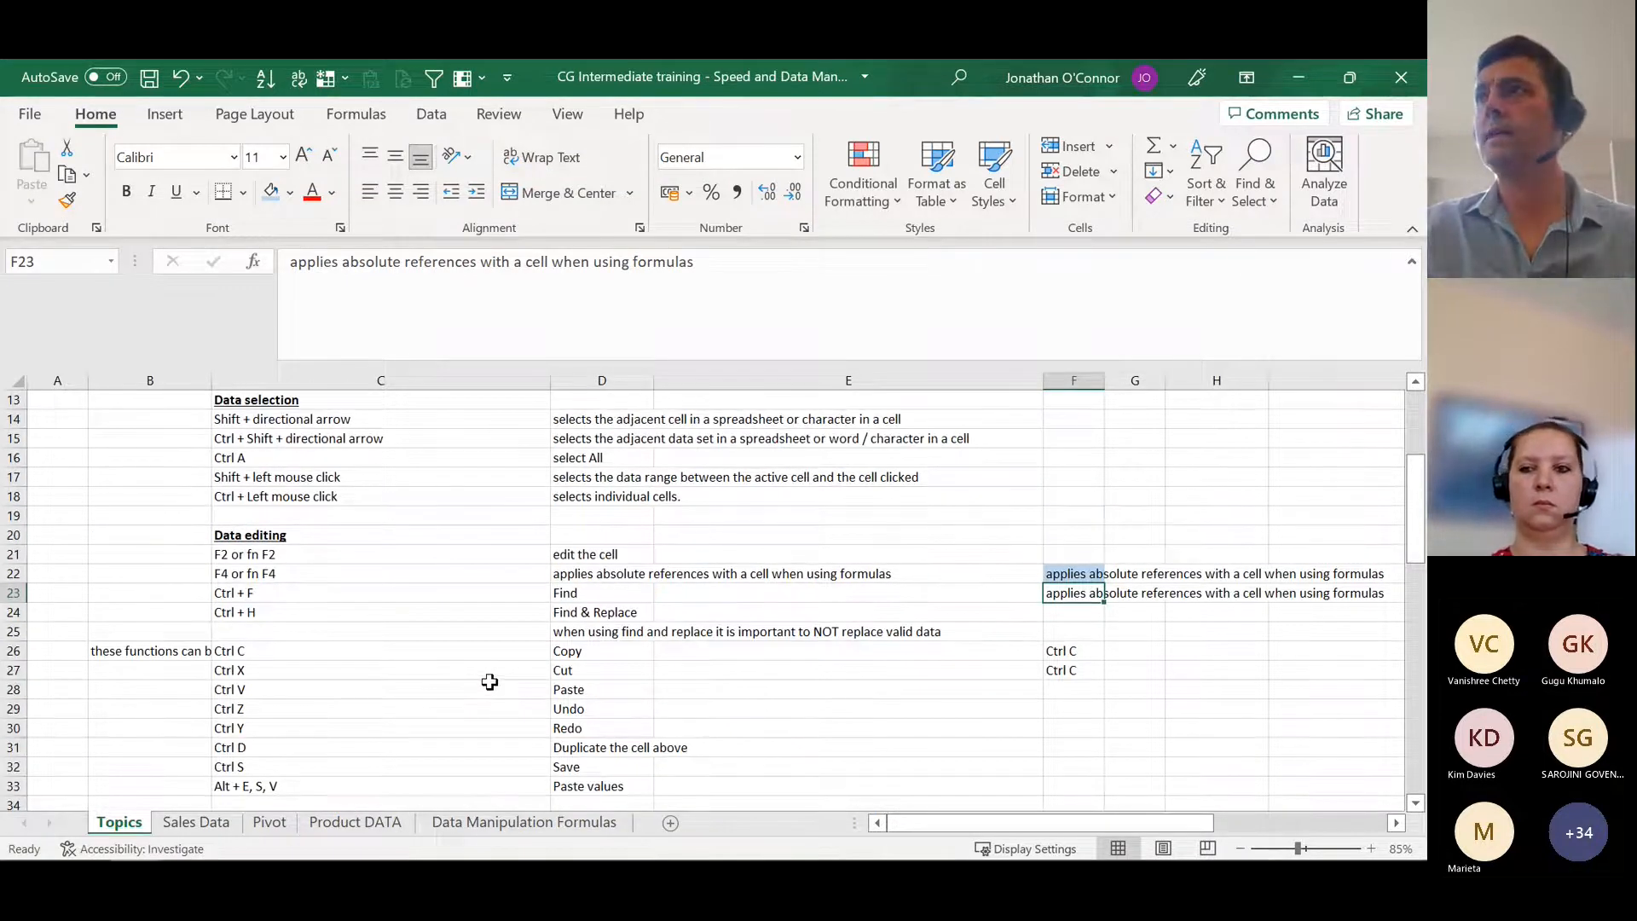
scroll(484, 682, "down", 2)
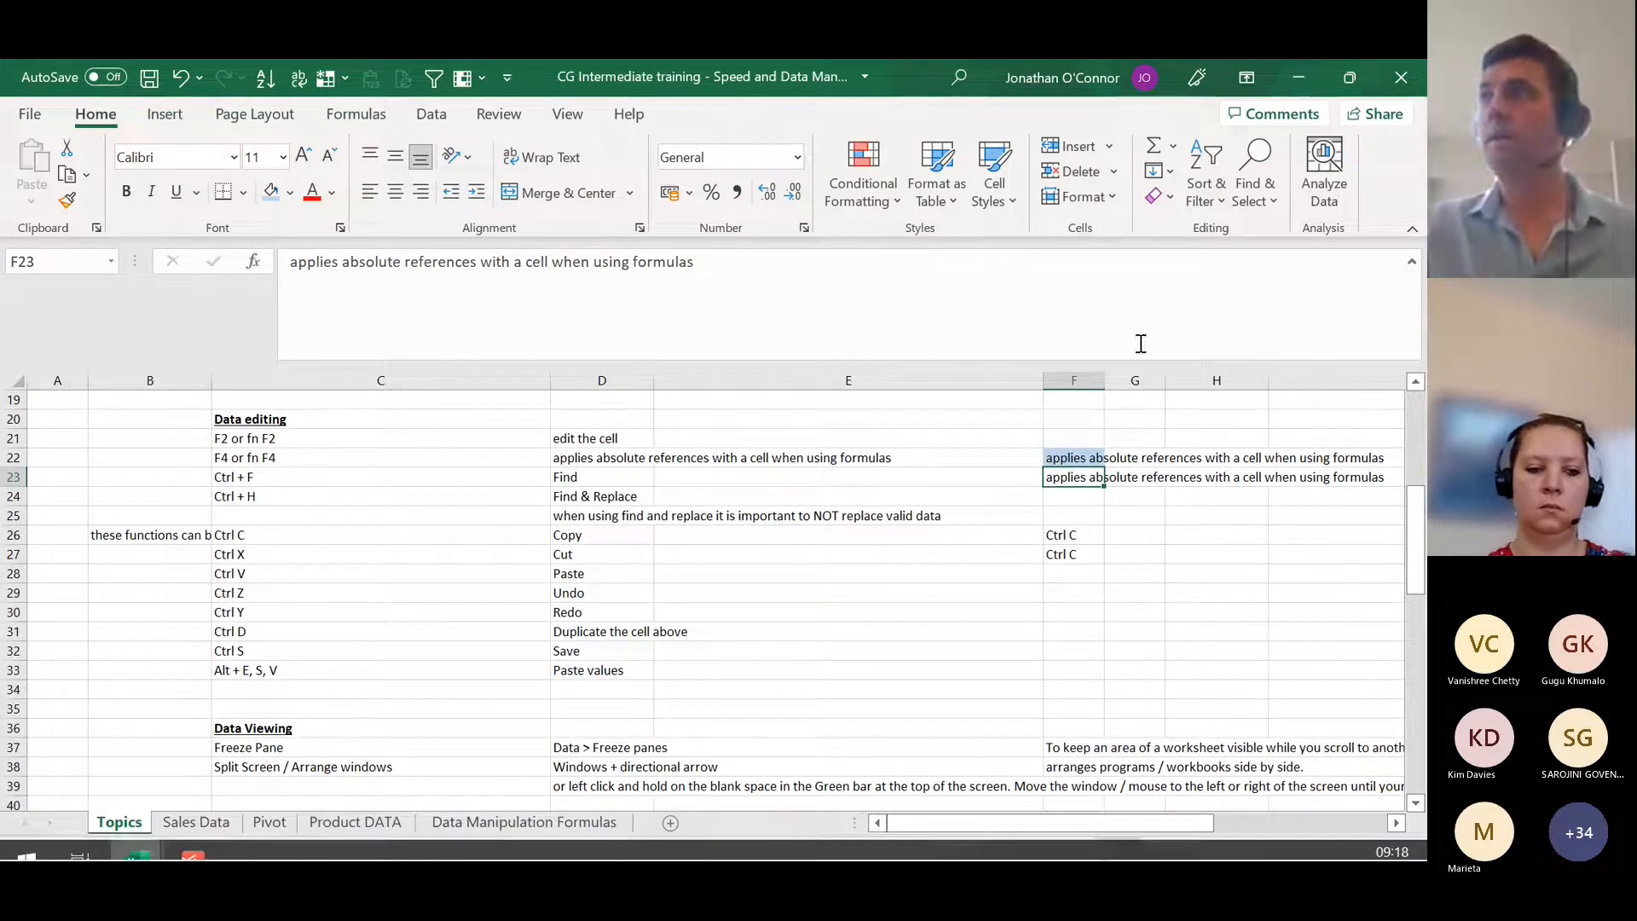
left_click(586, 706)
scroll(576, 724, "down", 2)
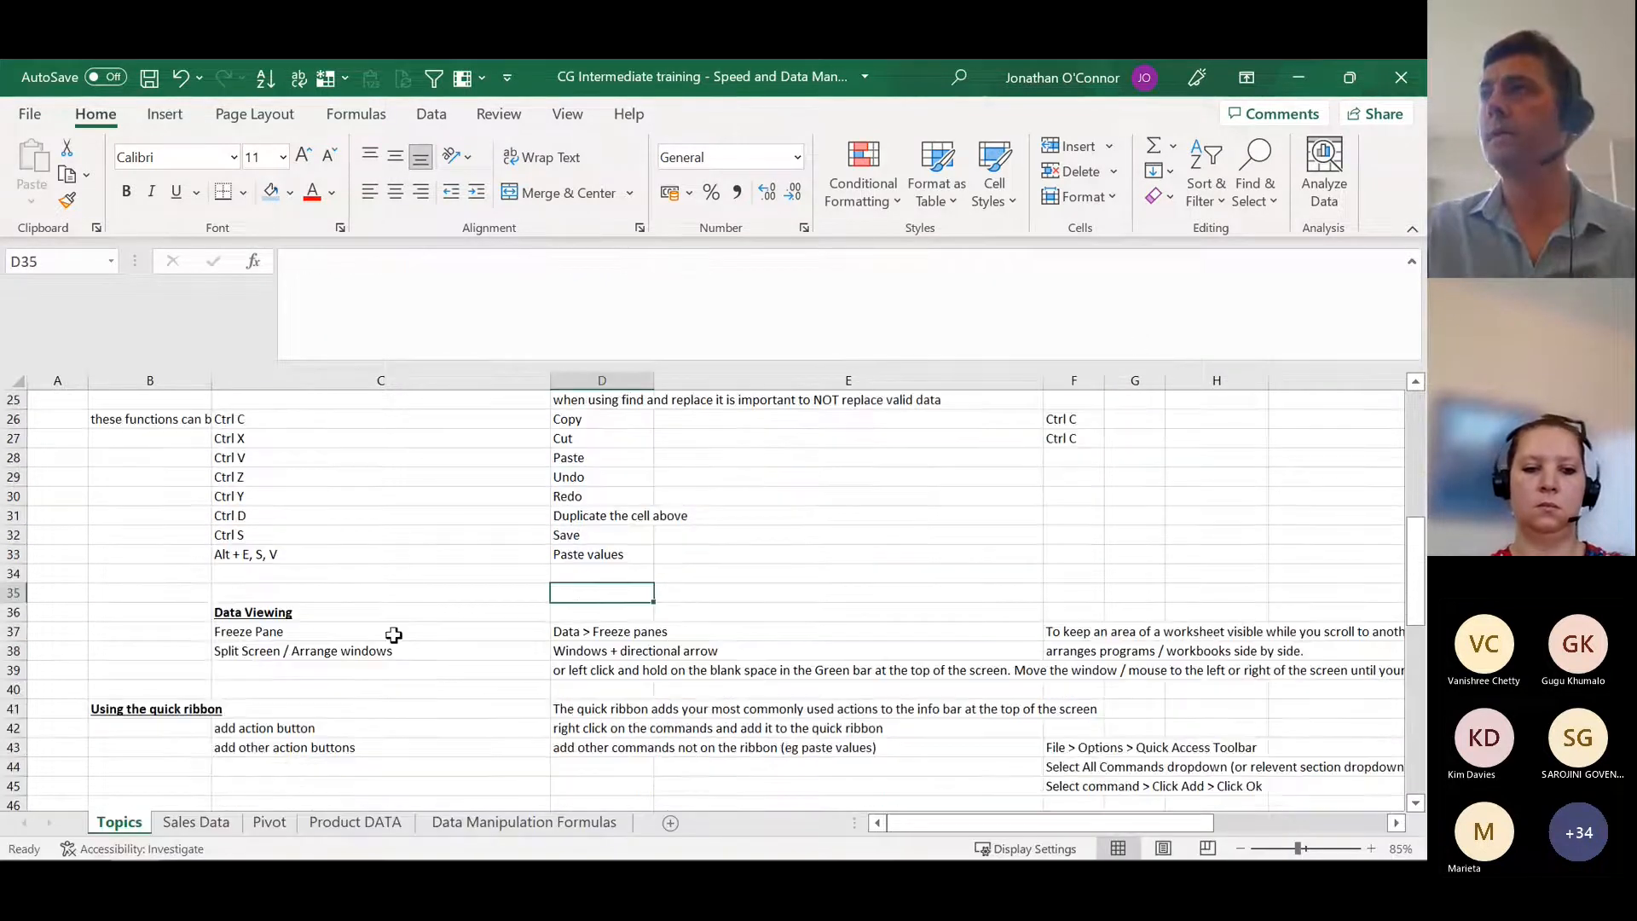
left_click(493, 614)
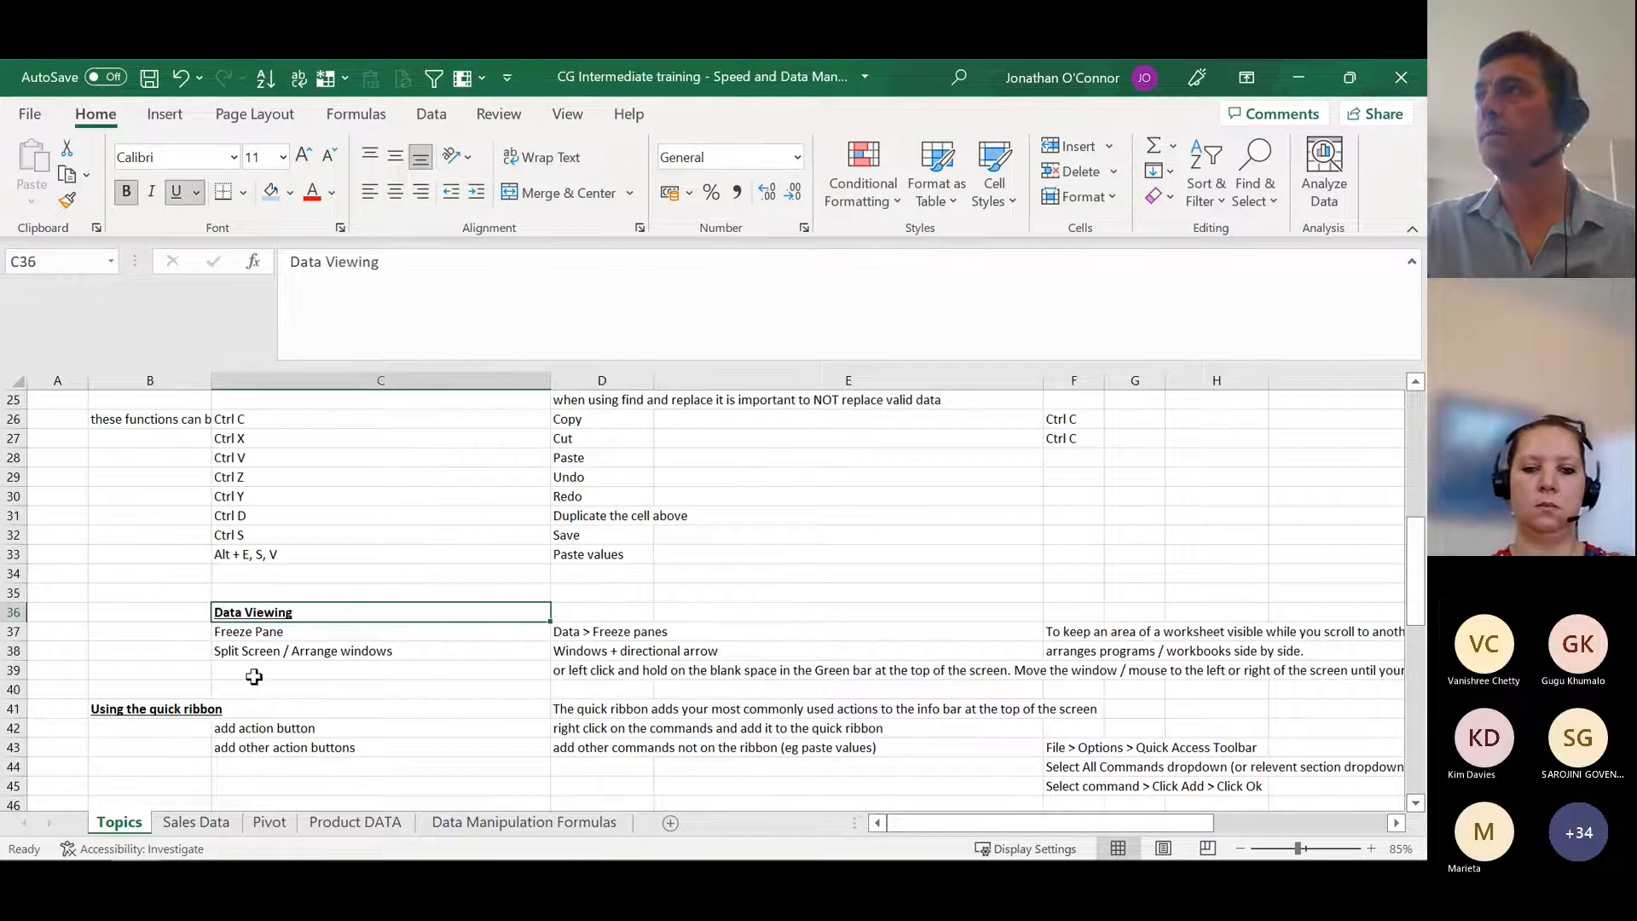
left_click(337, 633)
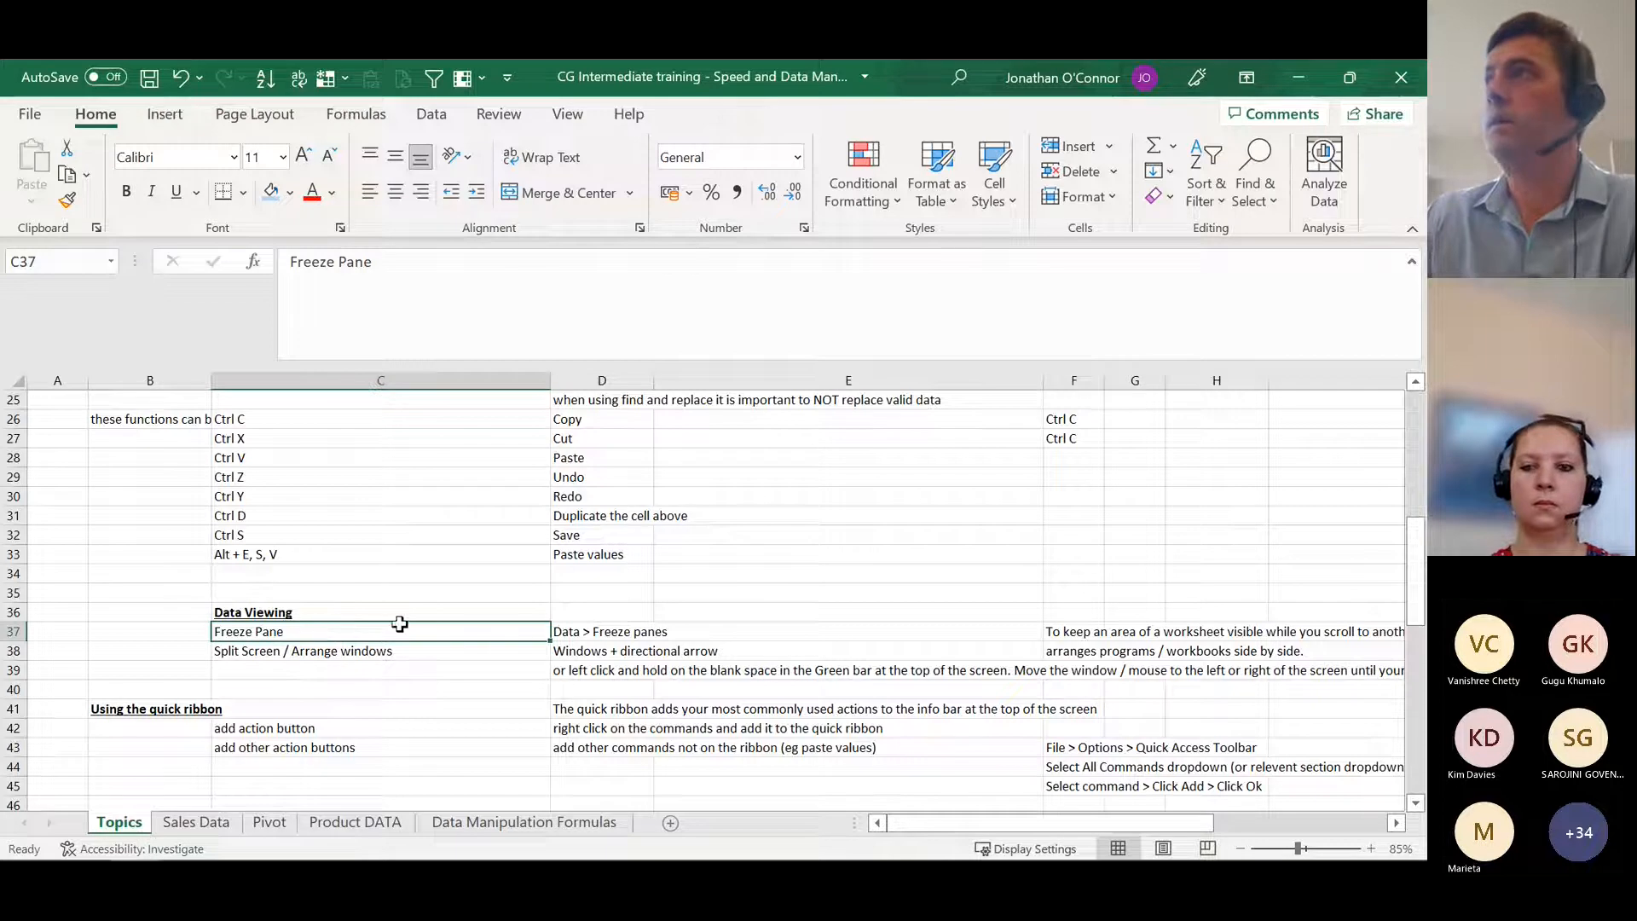
left_click(1080, 631)
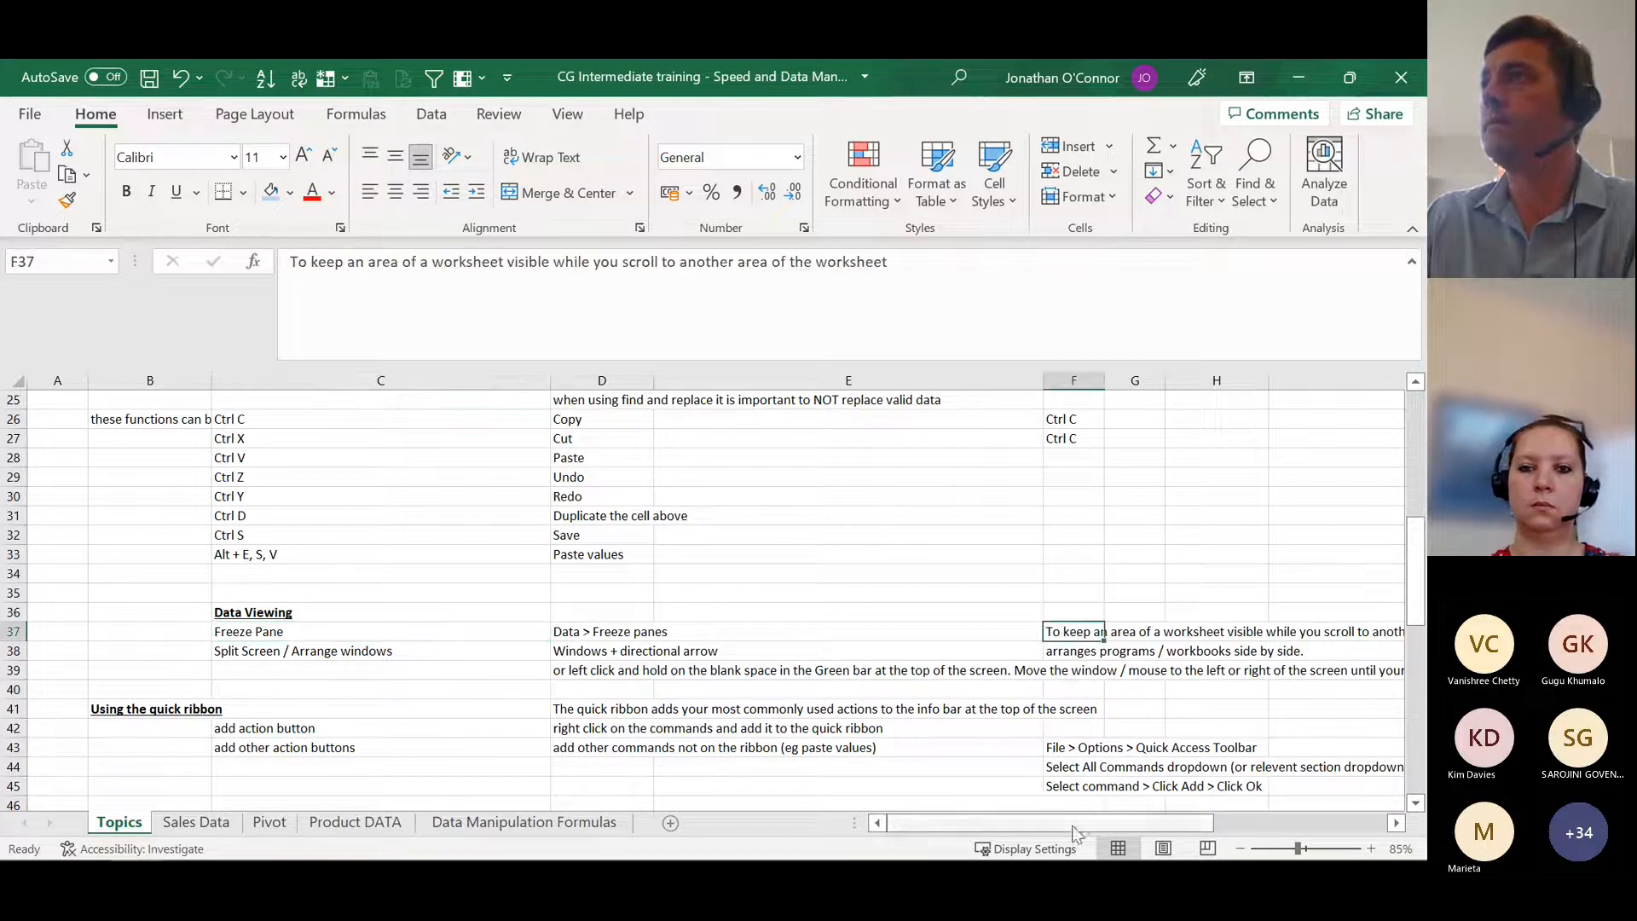
left_click_drag(1072, 831, 1130, 830)
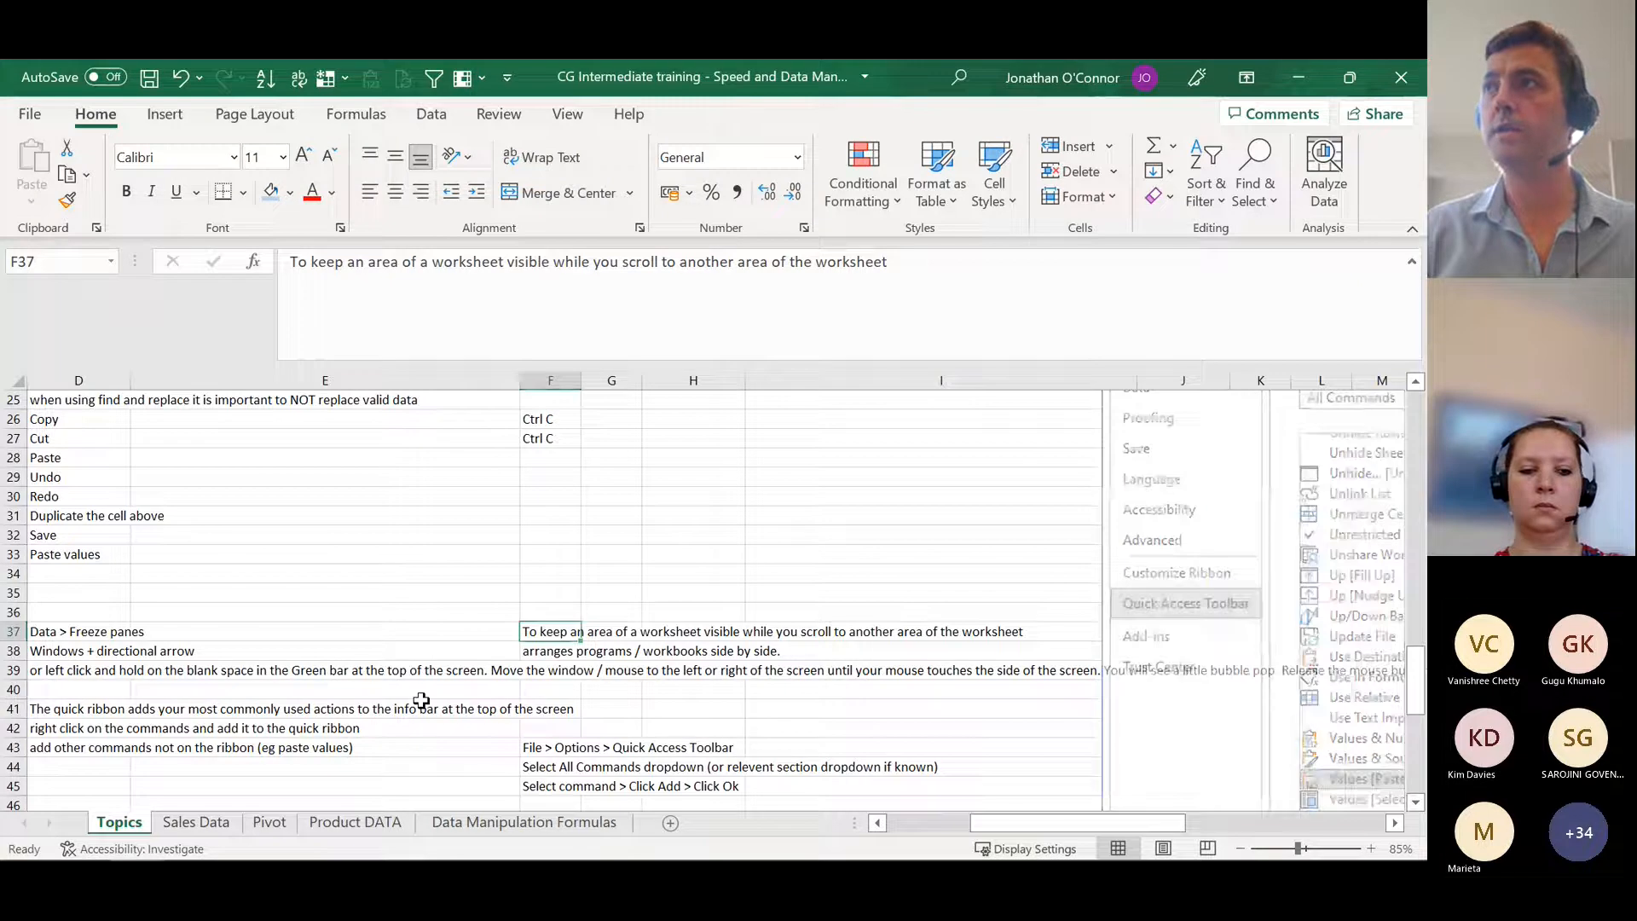
Step: Switch to the Sales Data sheet and go through the records to its last date, examining how the header row behaves
key("ctrl+Page_Down")
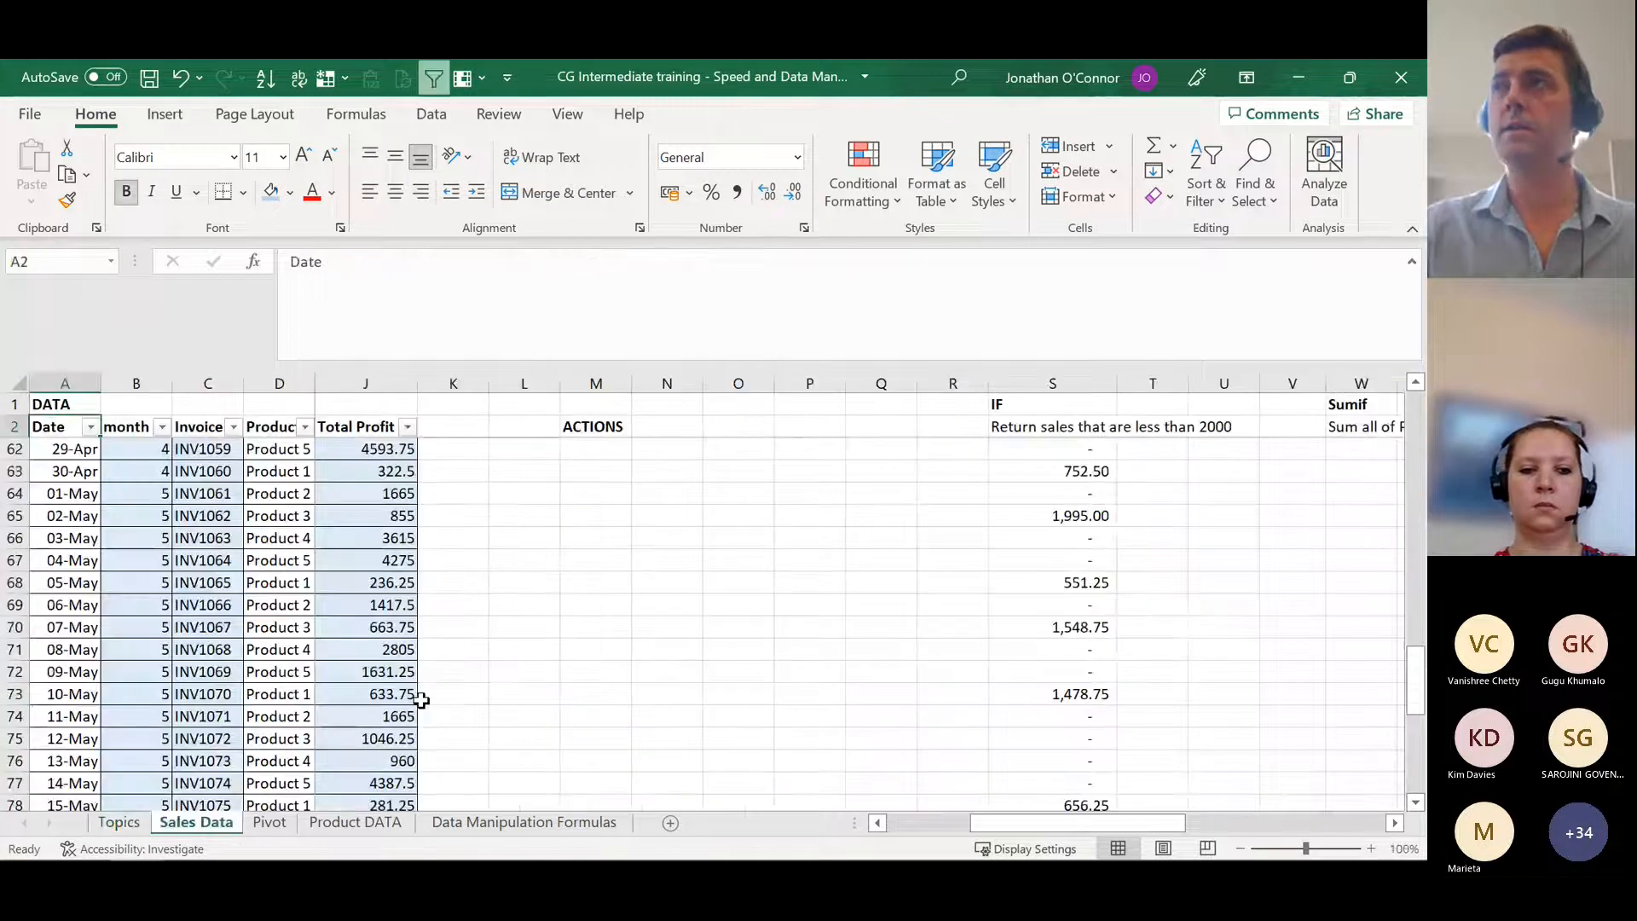
left_click(12, 426)
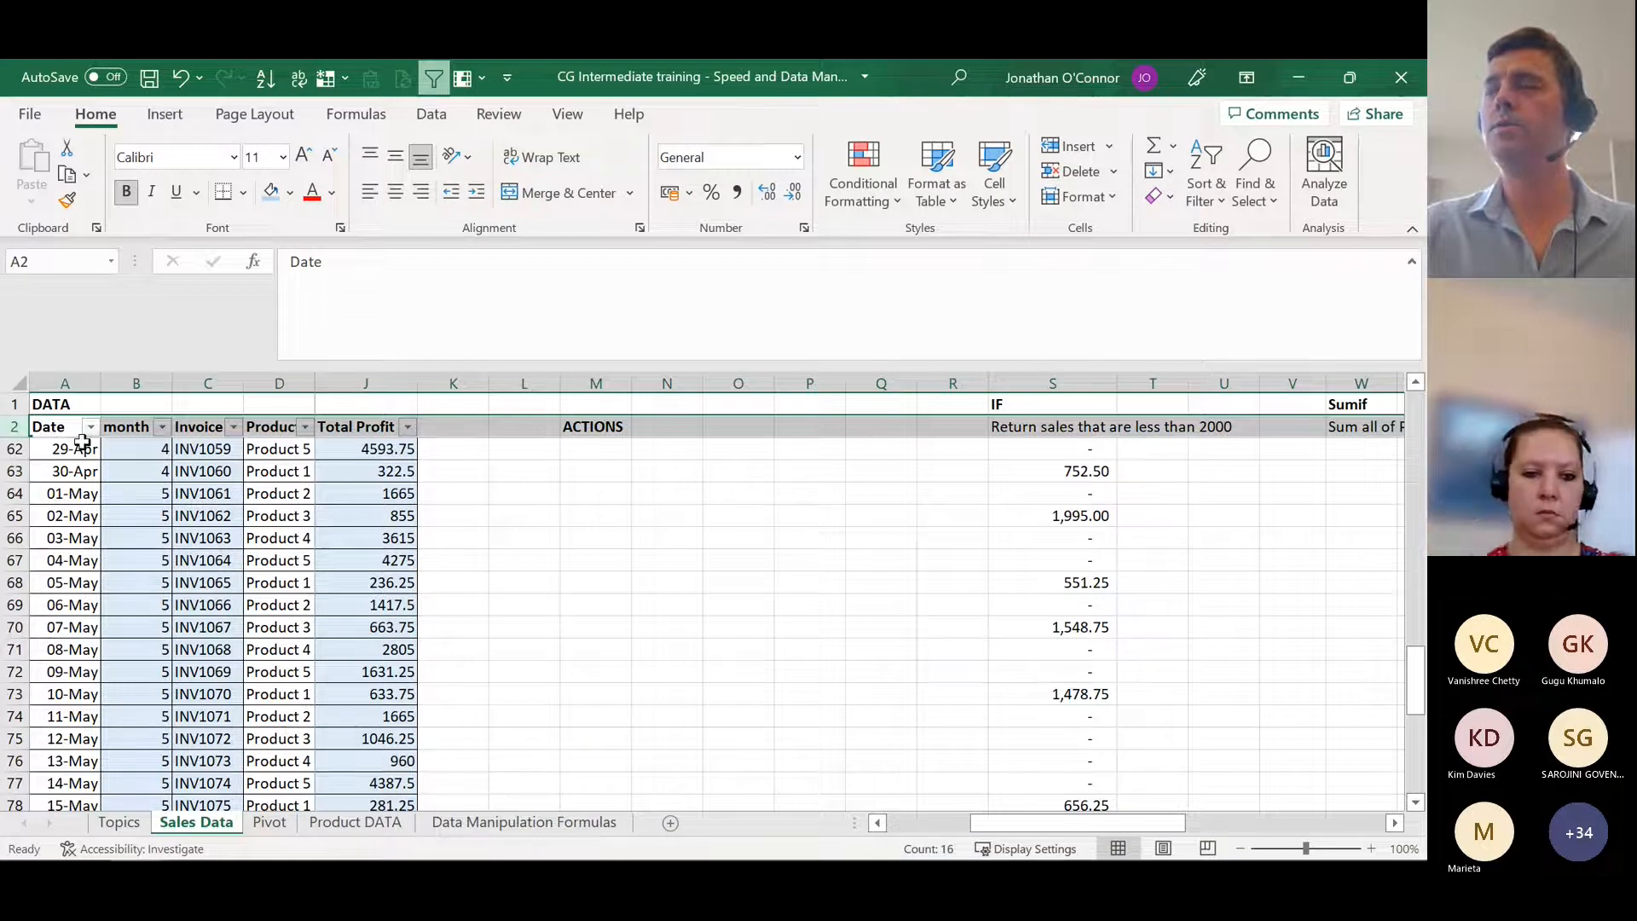
key("Down")
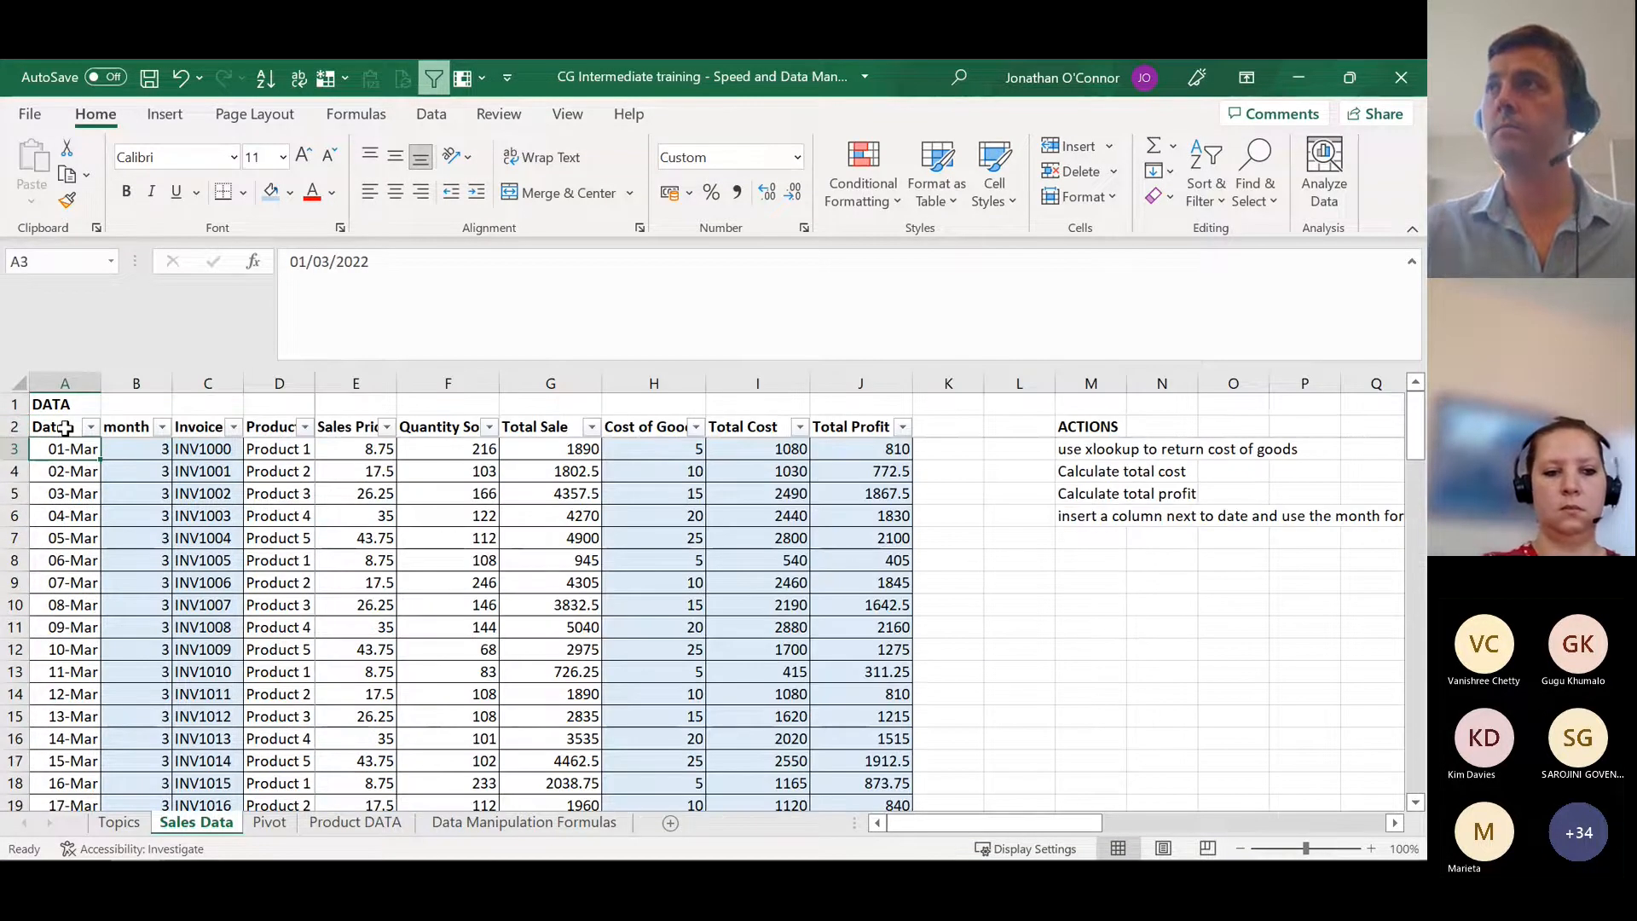
scroll(107, 600, "down", 1)
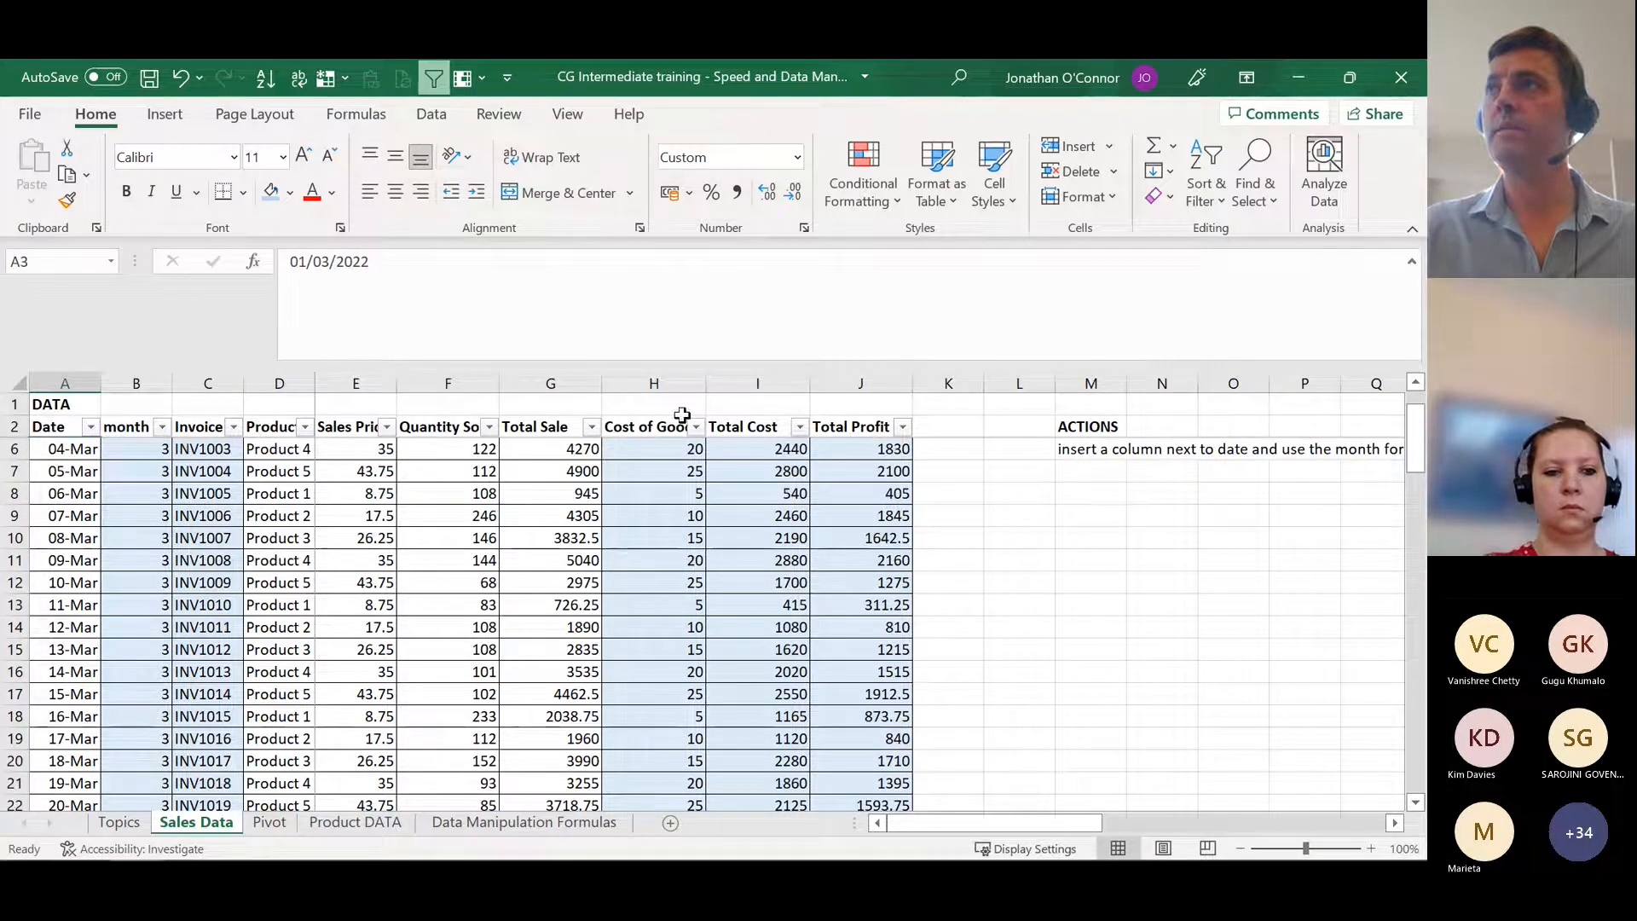
scroll(75, 428, "down", 1)
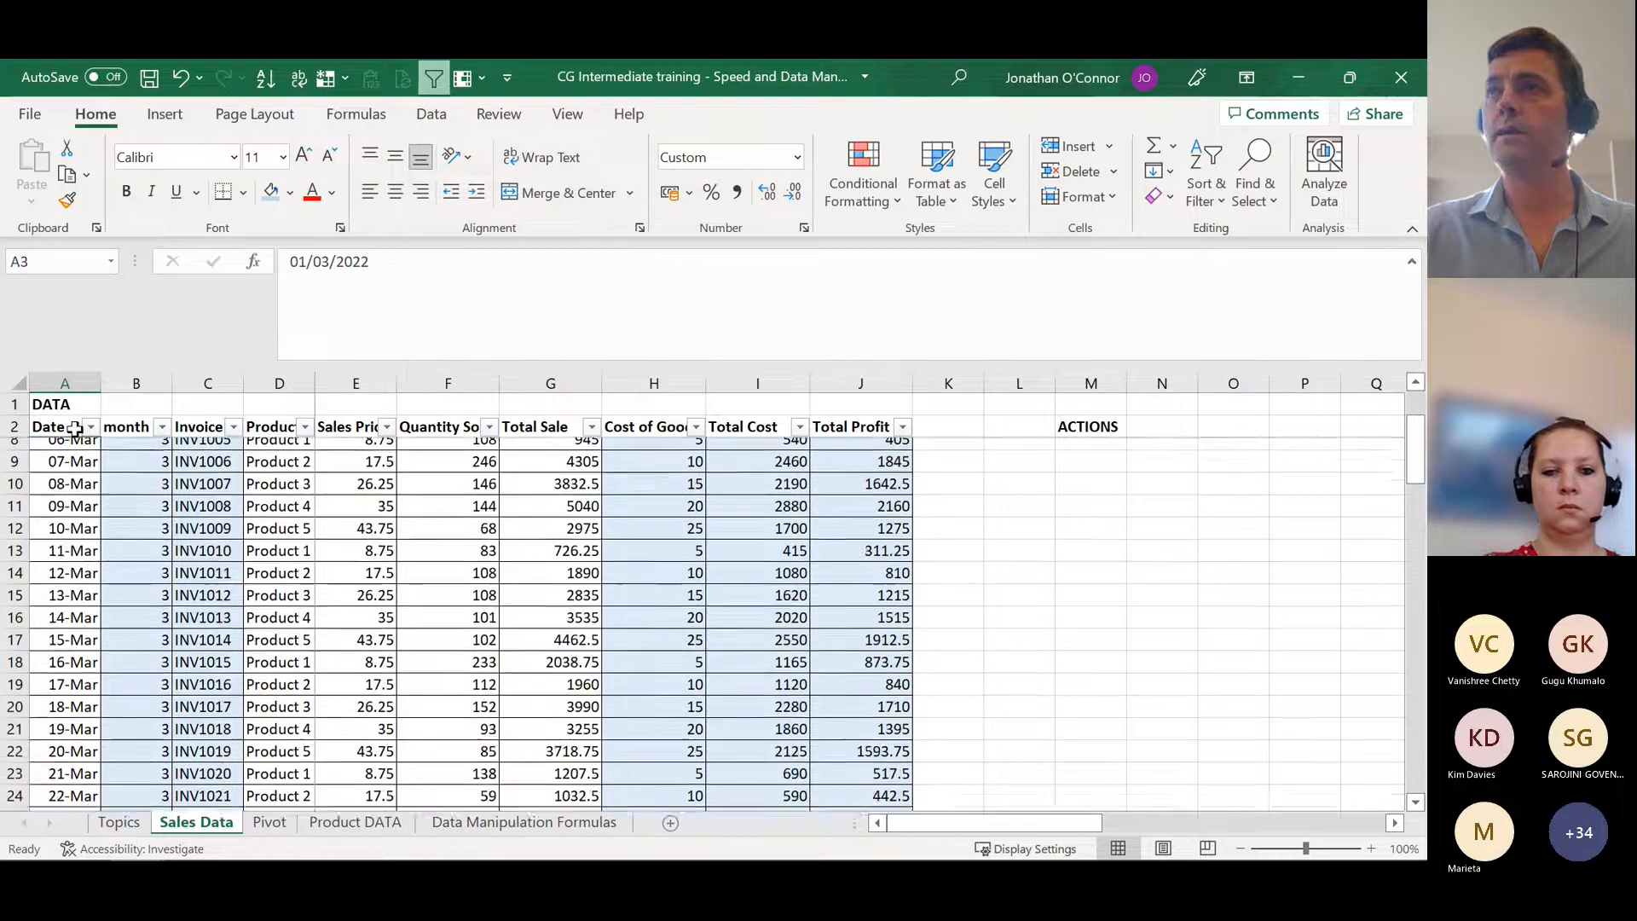
key("ctrl+Down")
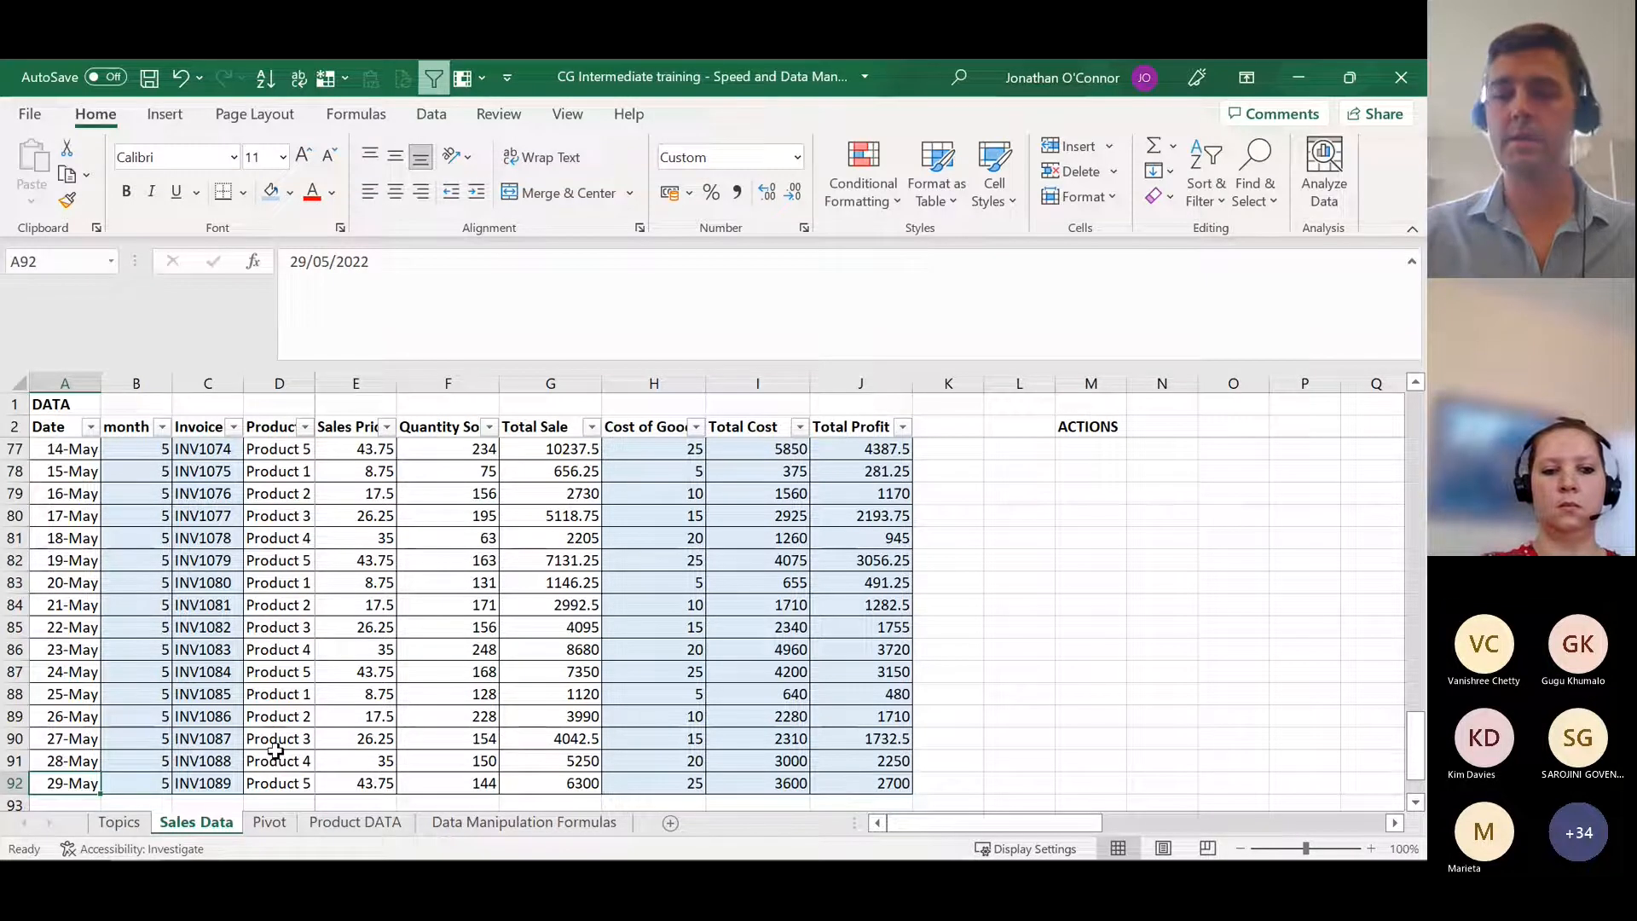
Step: Unfreeze the panes on the Sales Data sheet and check the headers by jumping to the last invoice and back
key("ctrl+Up")
key("Down")
key("Down")
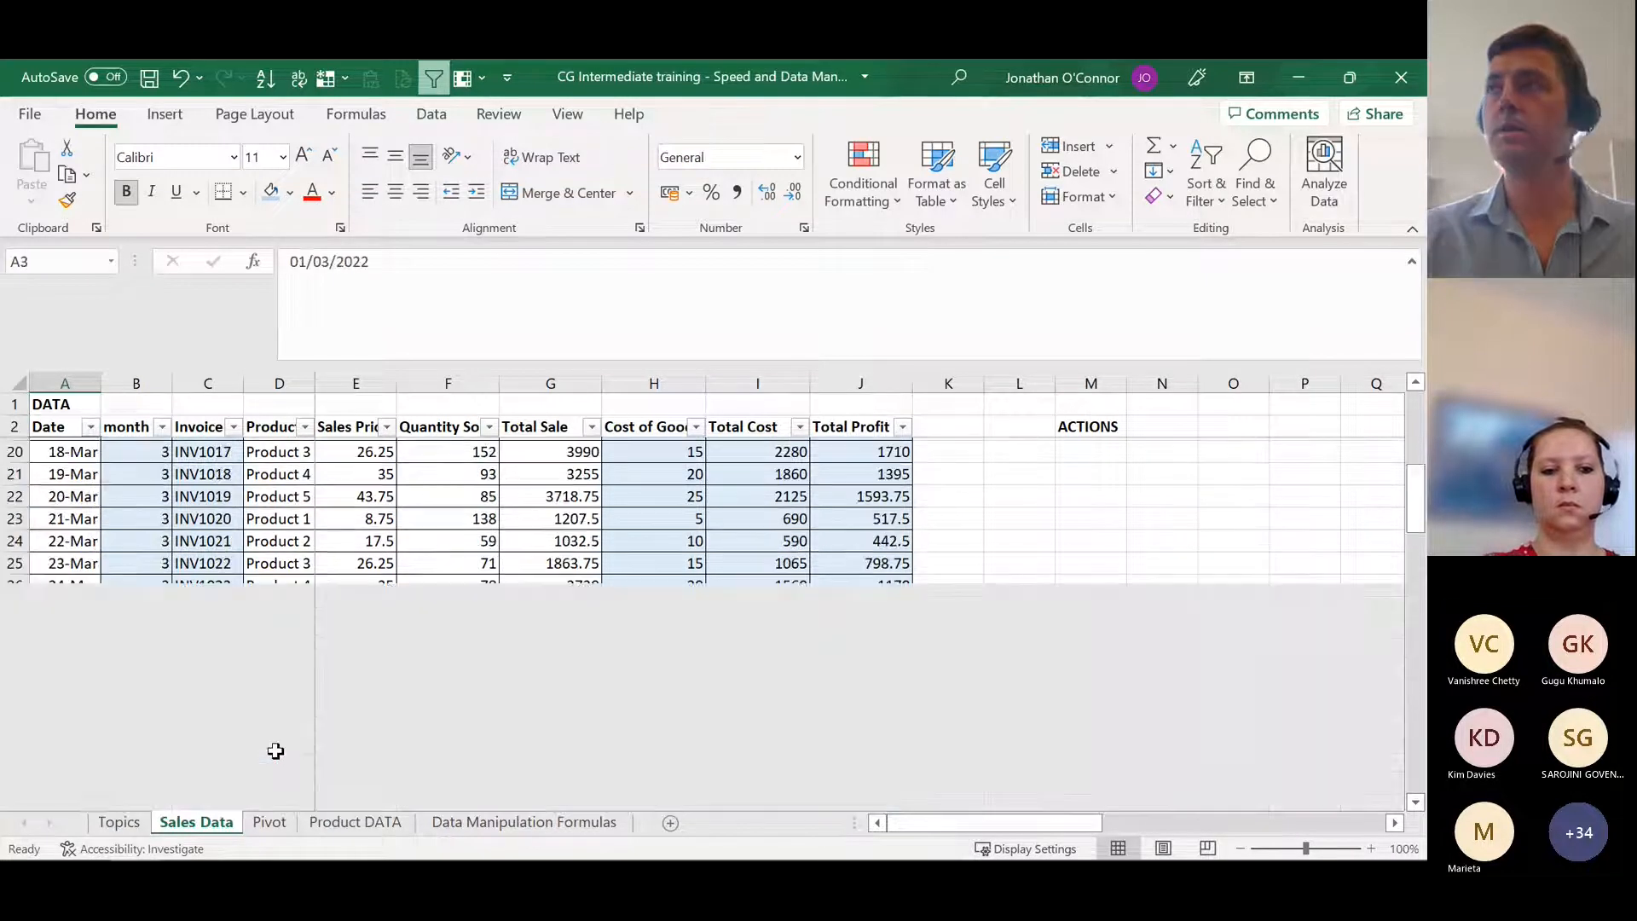
key("Right")
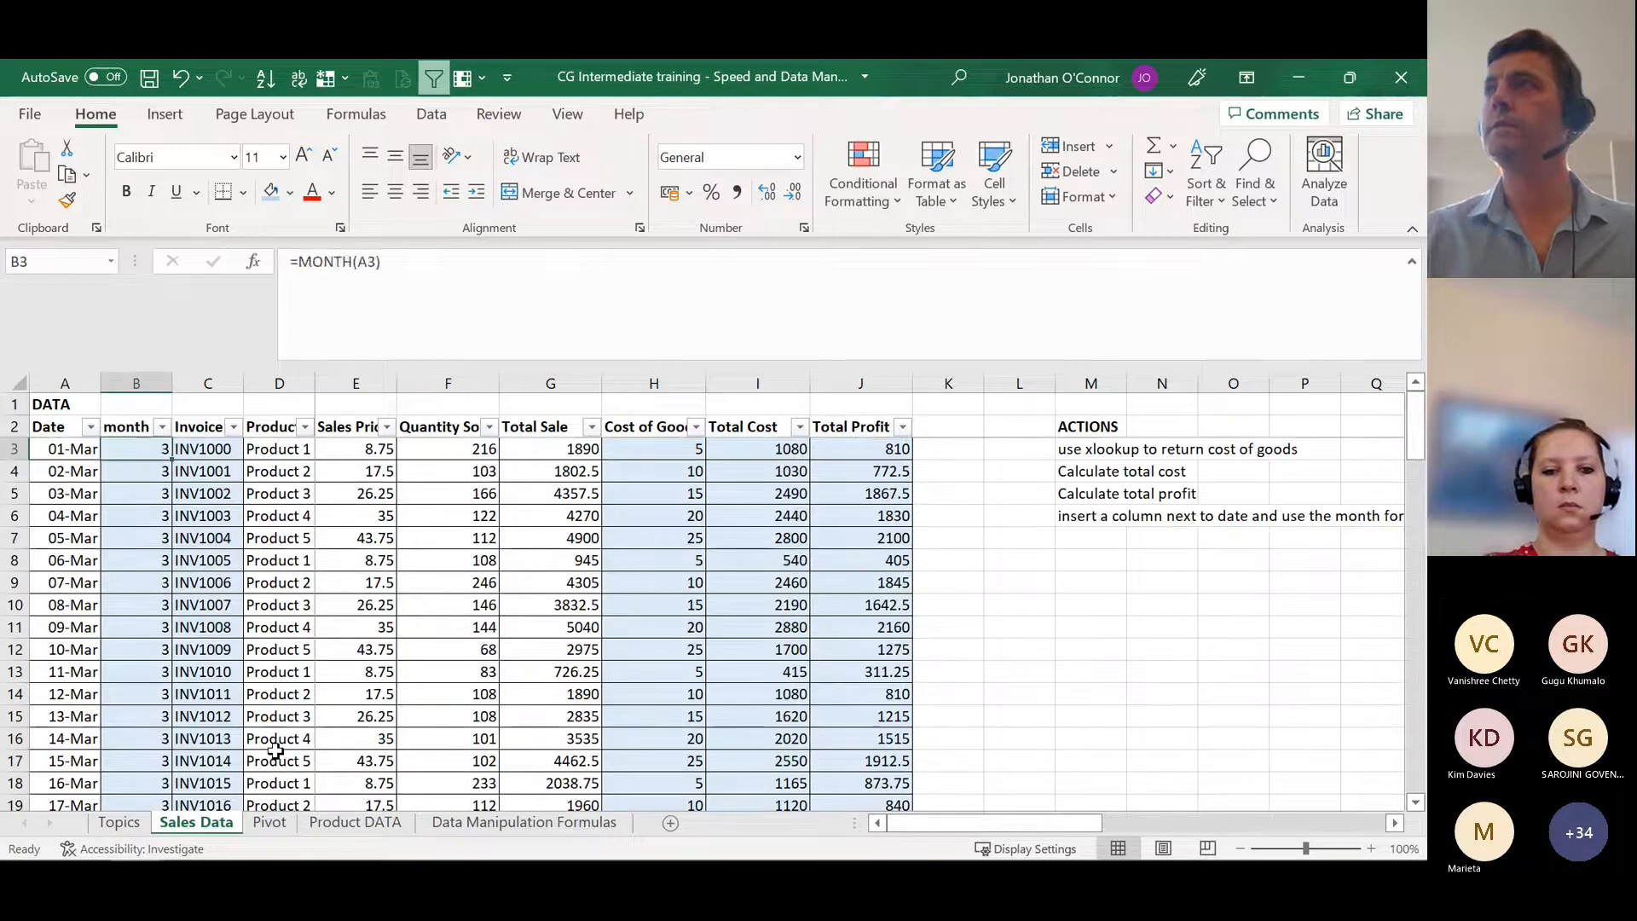
key("Right")
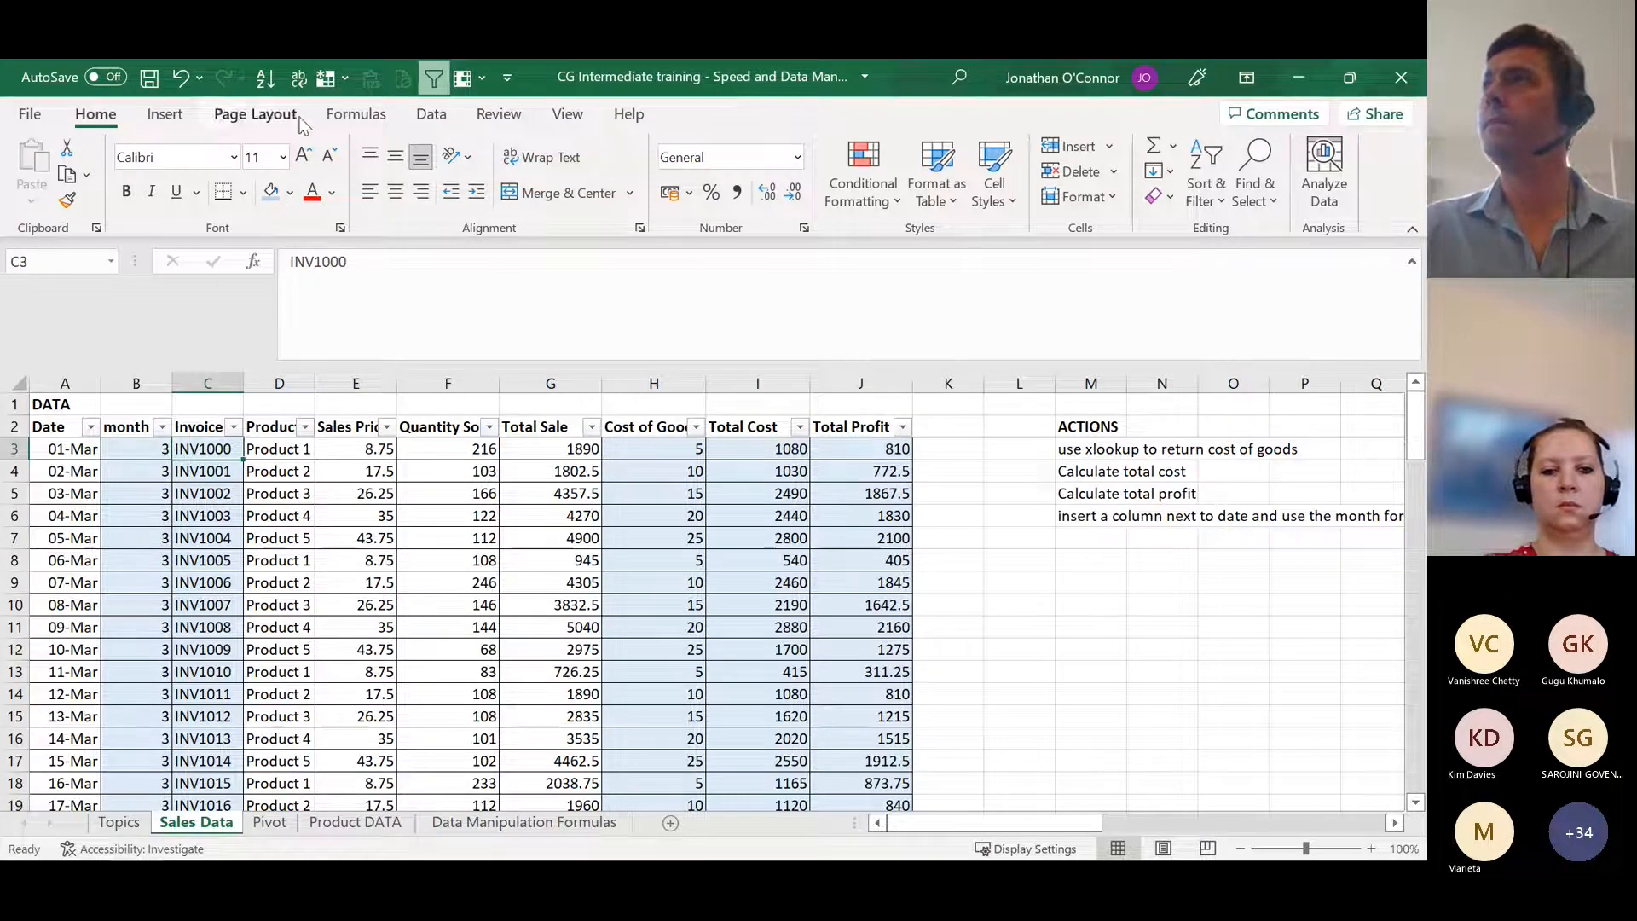
left_click(433, 118)
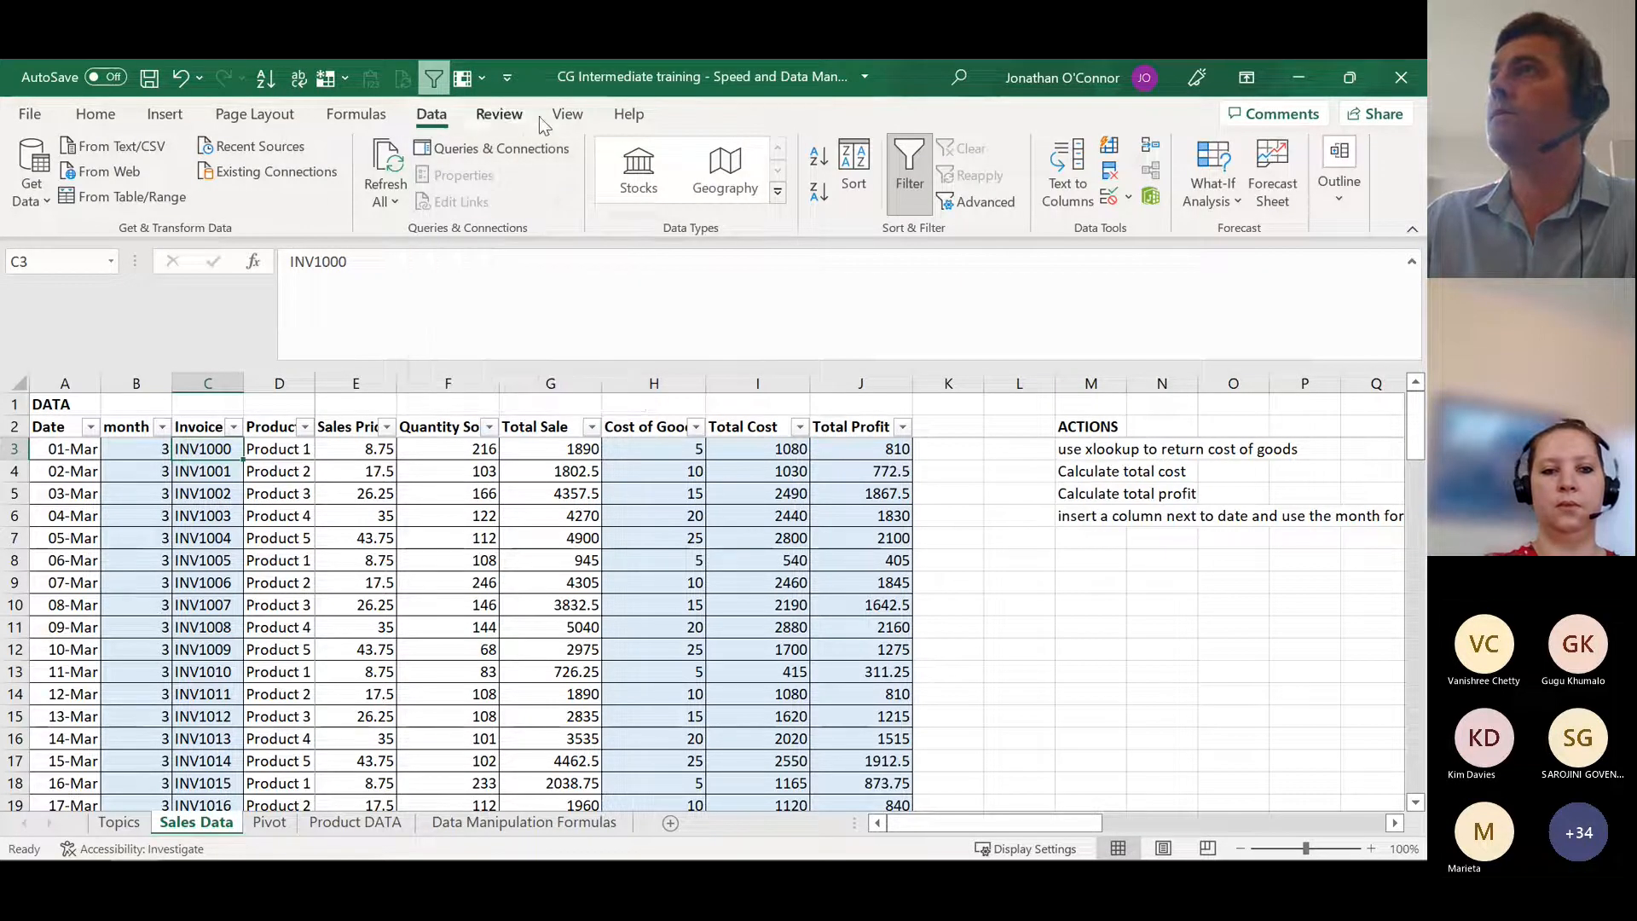
left_click(570, 119)
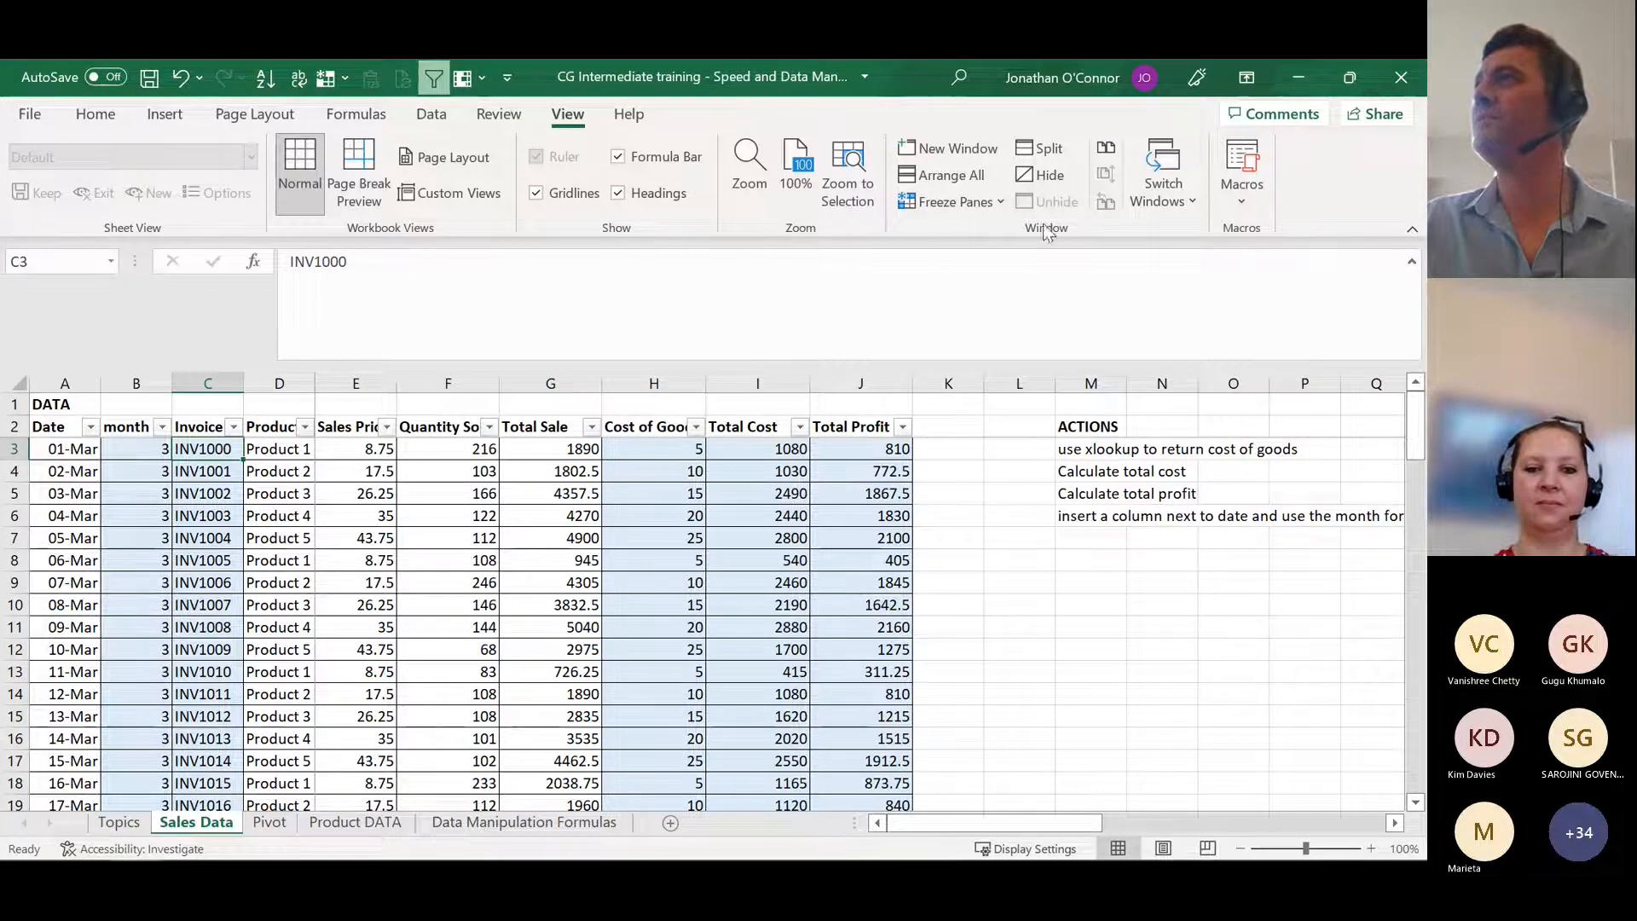
left_click(962, 205)
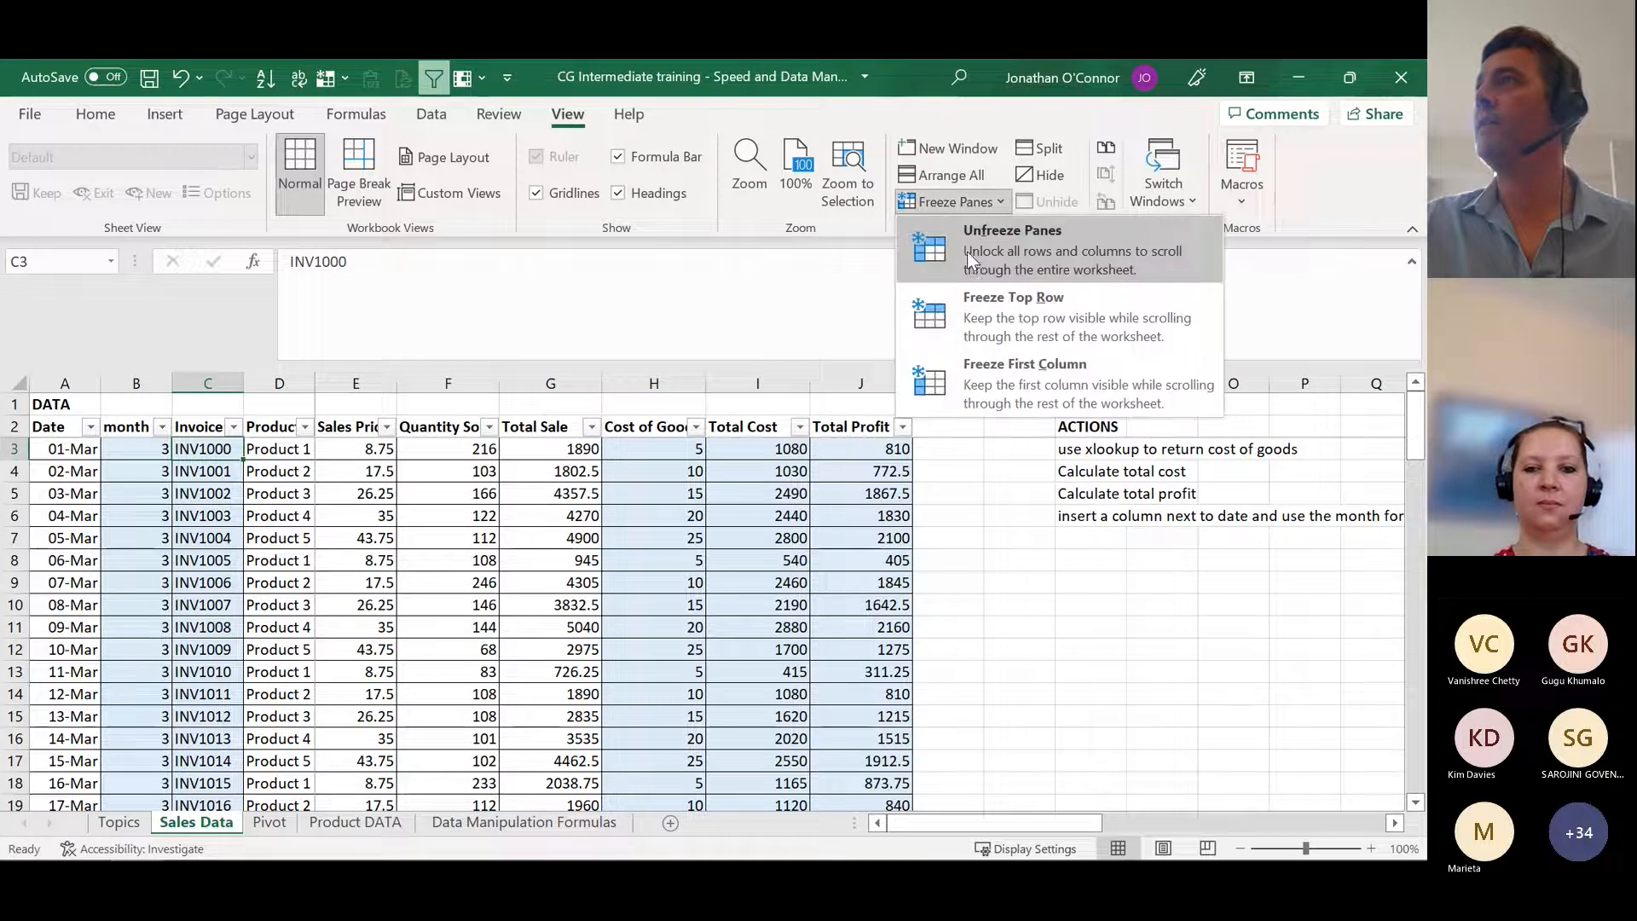
left_click(970, 258)
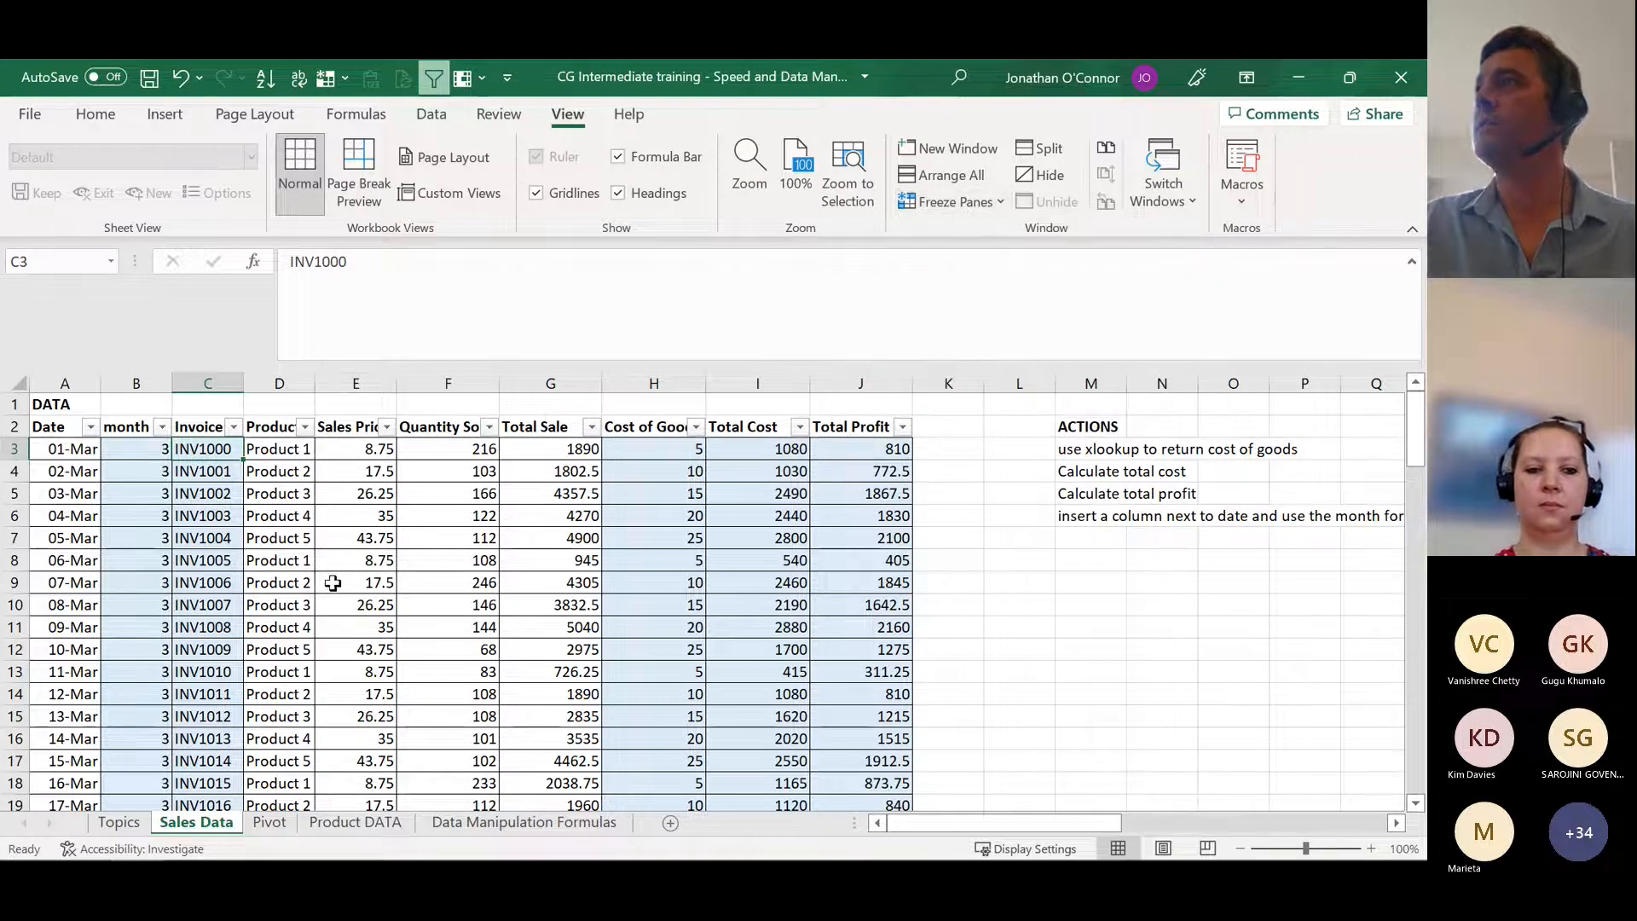
key("ctrl+Down")
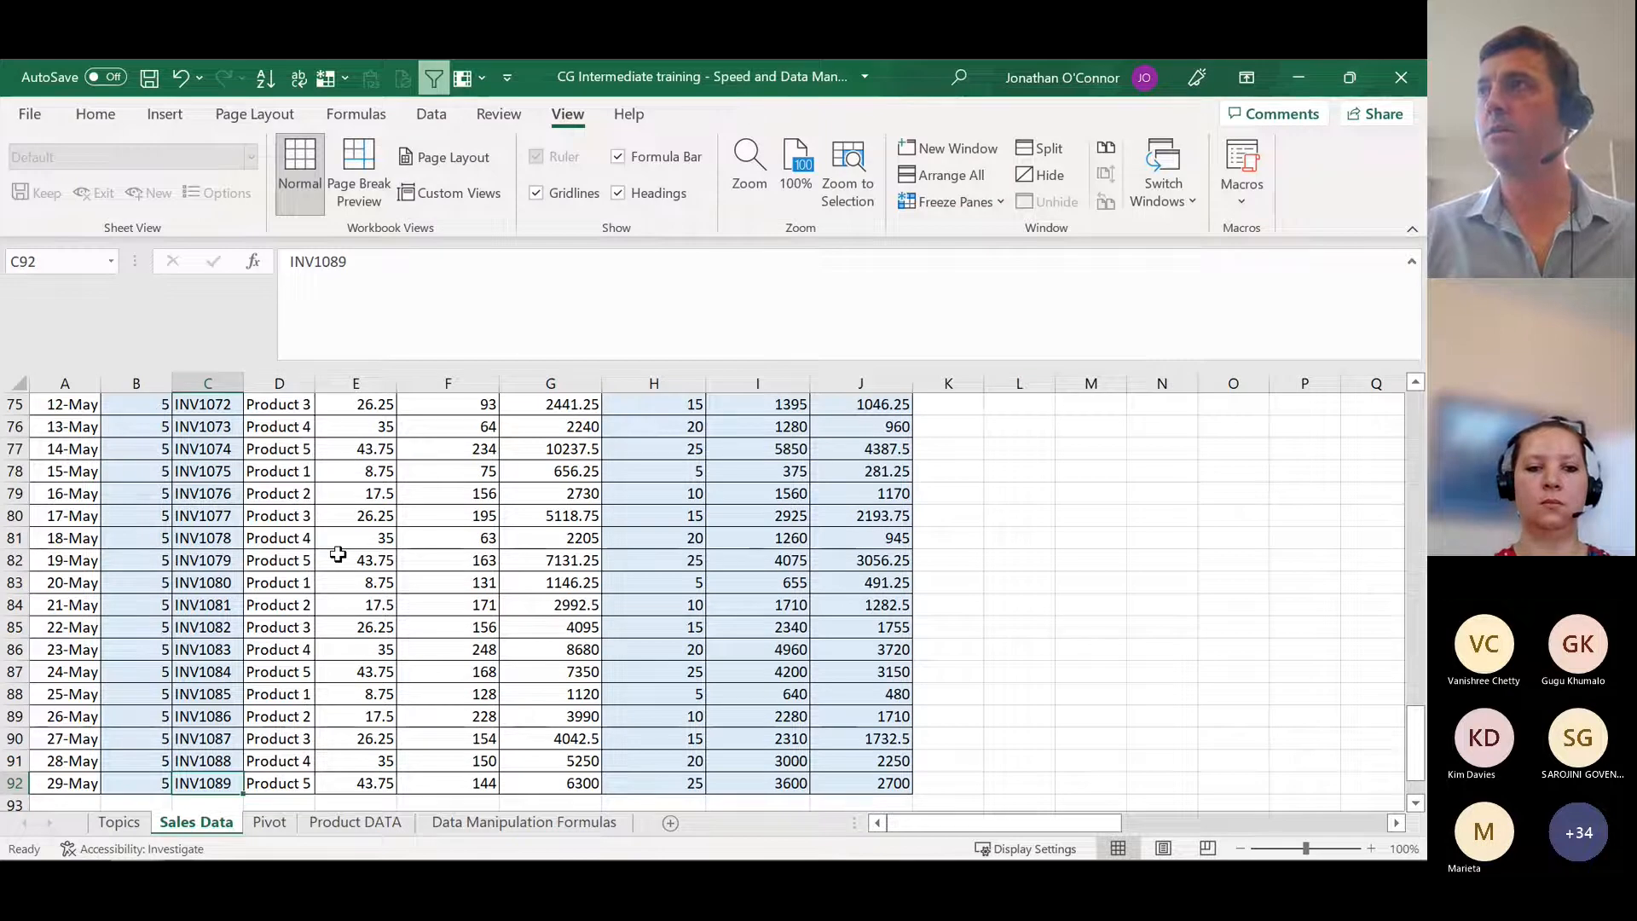
key("ctrl+Up")
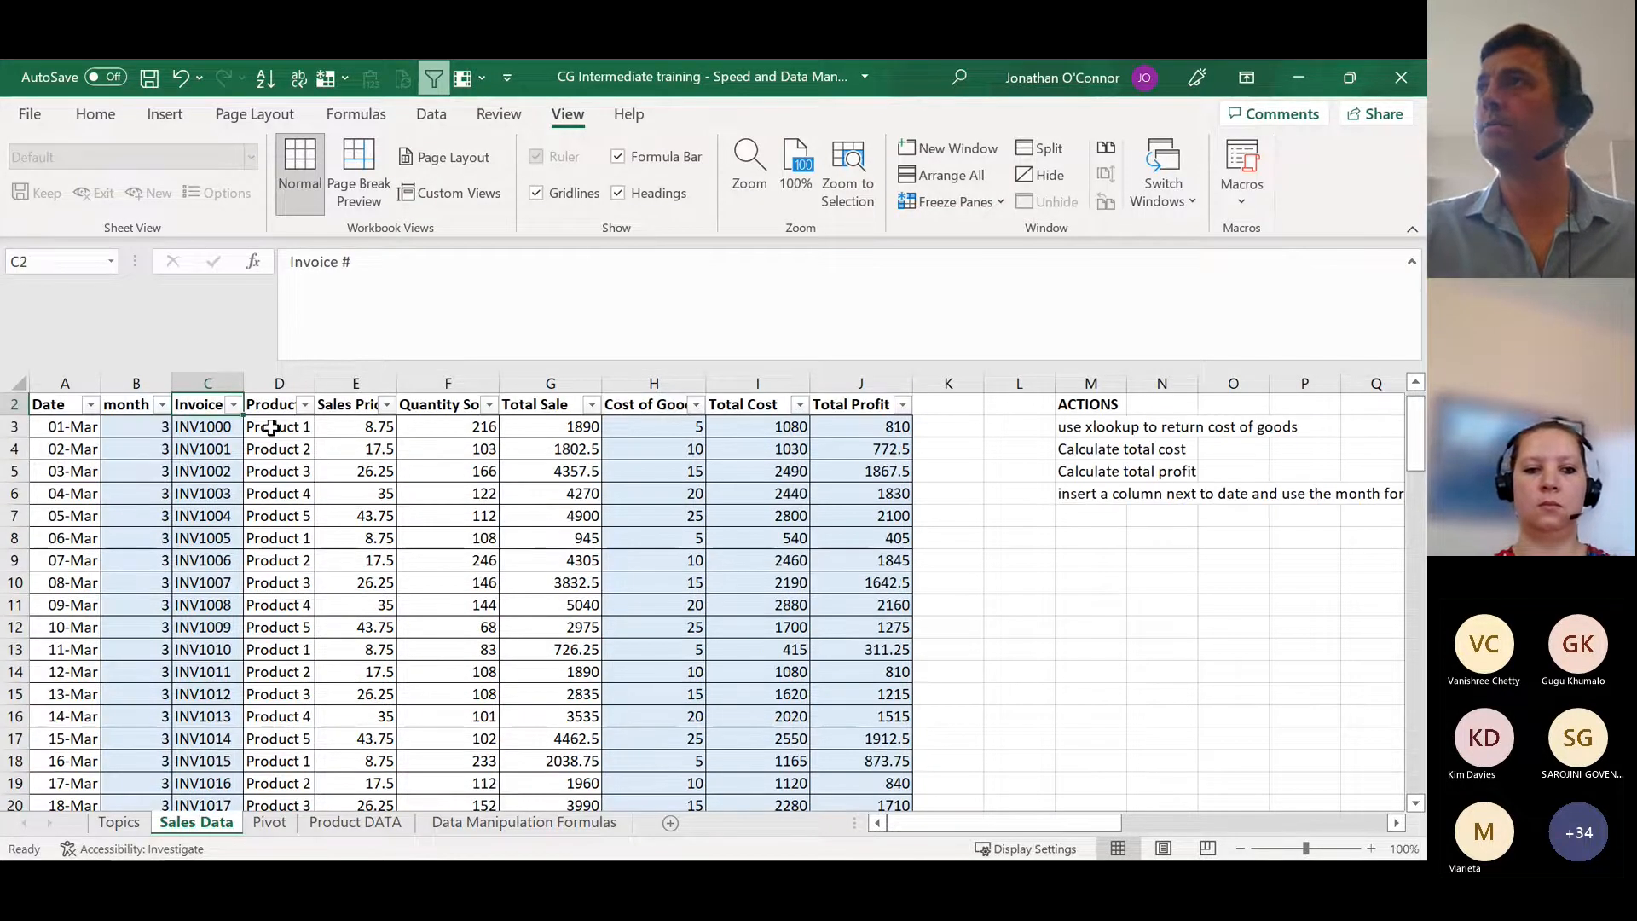
Step: Freeze the panes at E3 so the header row and columns A to D stay visible, checking it at the last record
left_click(354, 424)
left_click(991, 195)
left_click(1023, 248)
key("ctrl+Down")
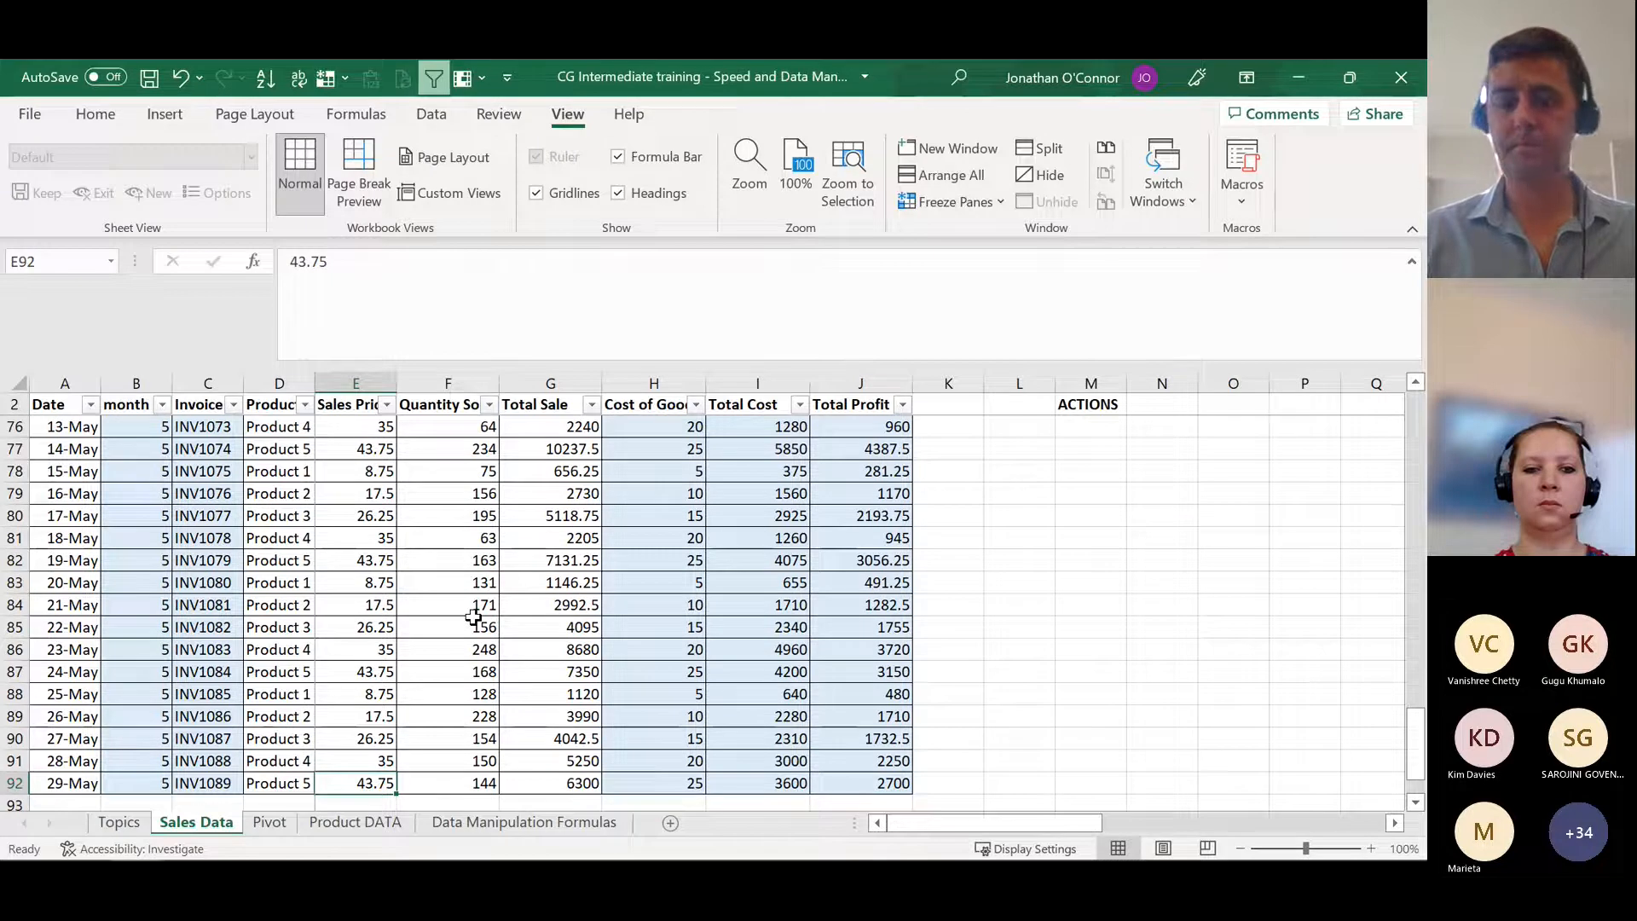
scroll(473, 616, "down", 1)
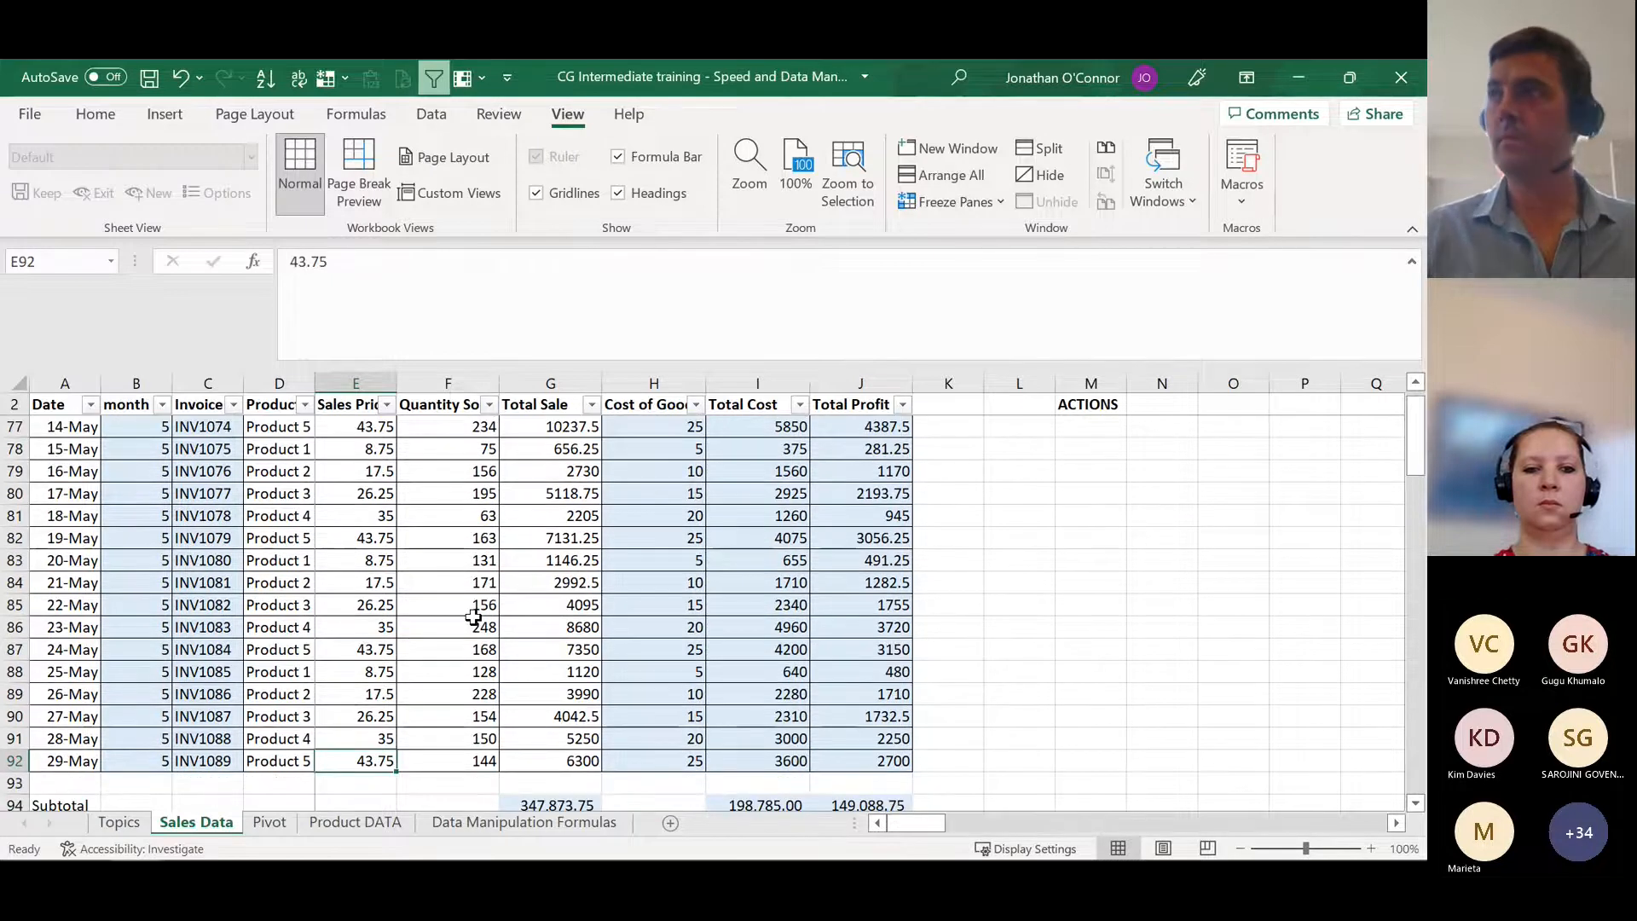
Step: Return to the Topics sheet and review the Split Screen / Arrange windows entry in C38
key("ctrl+Page_Up")
key("Left")
key("Left")
key("Left")
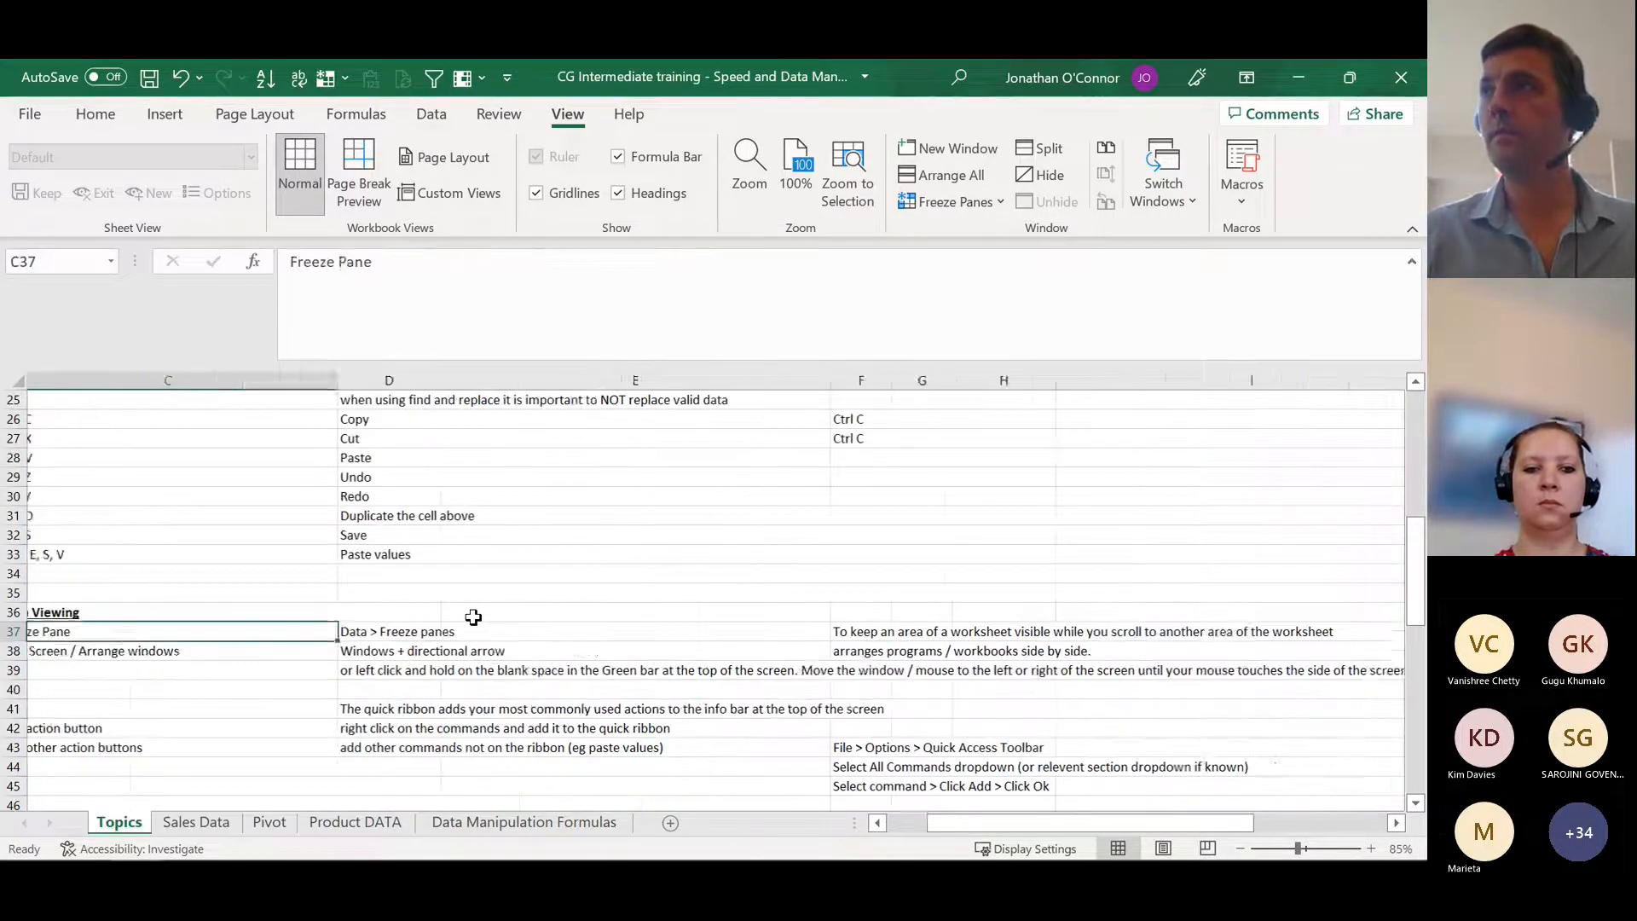
key("Down")
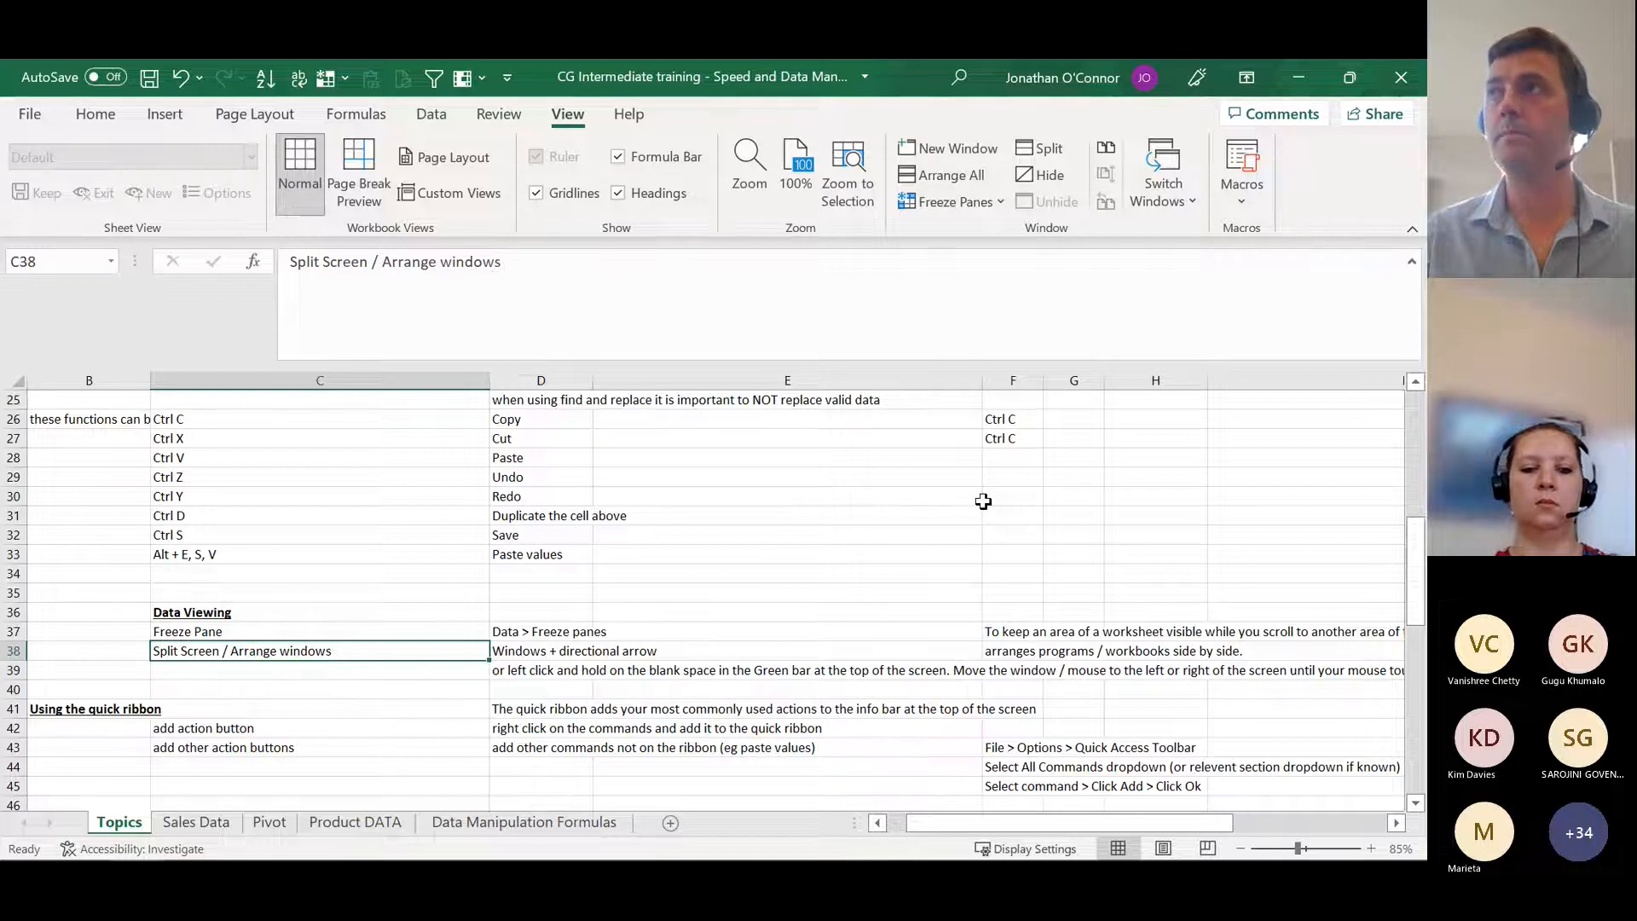
Step: Snap the training workbook to the left half of the screen beside Book9 and select cell D29
key("alt+Tab")
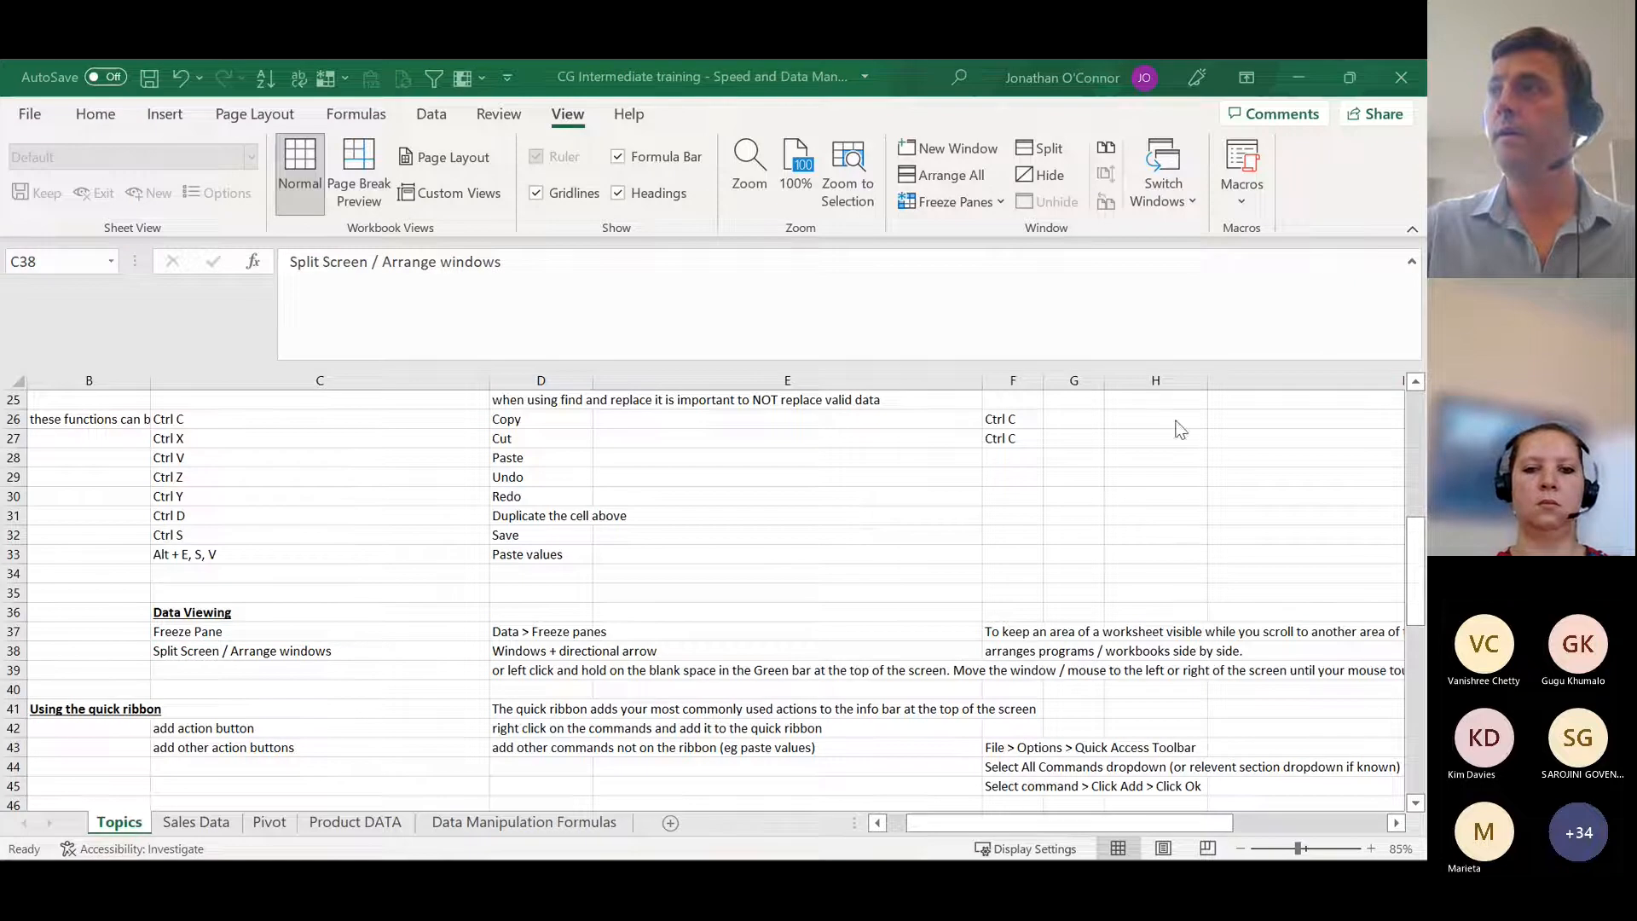
key("alt+Tab")
key("super+Left")
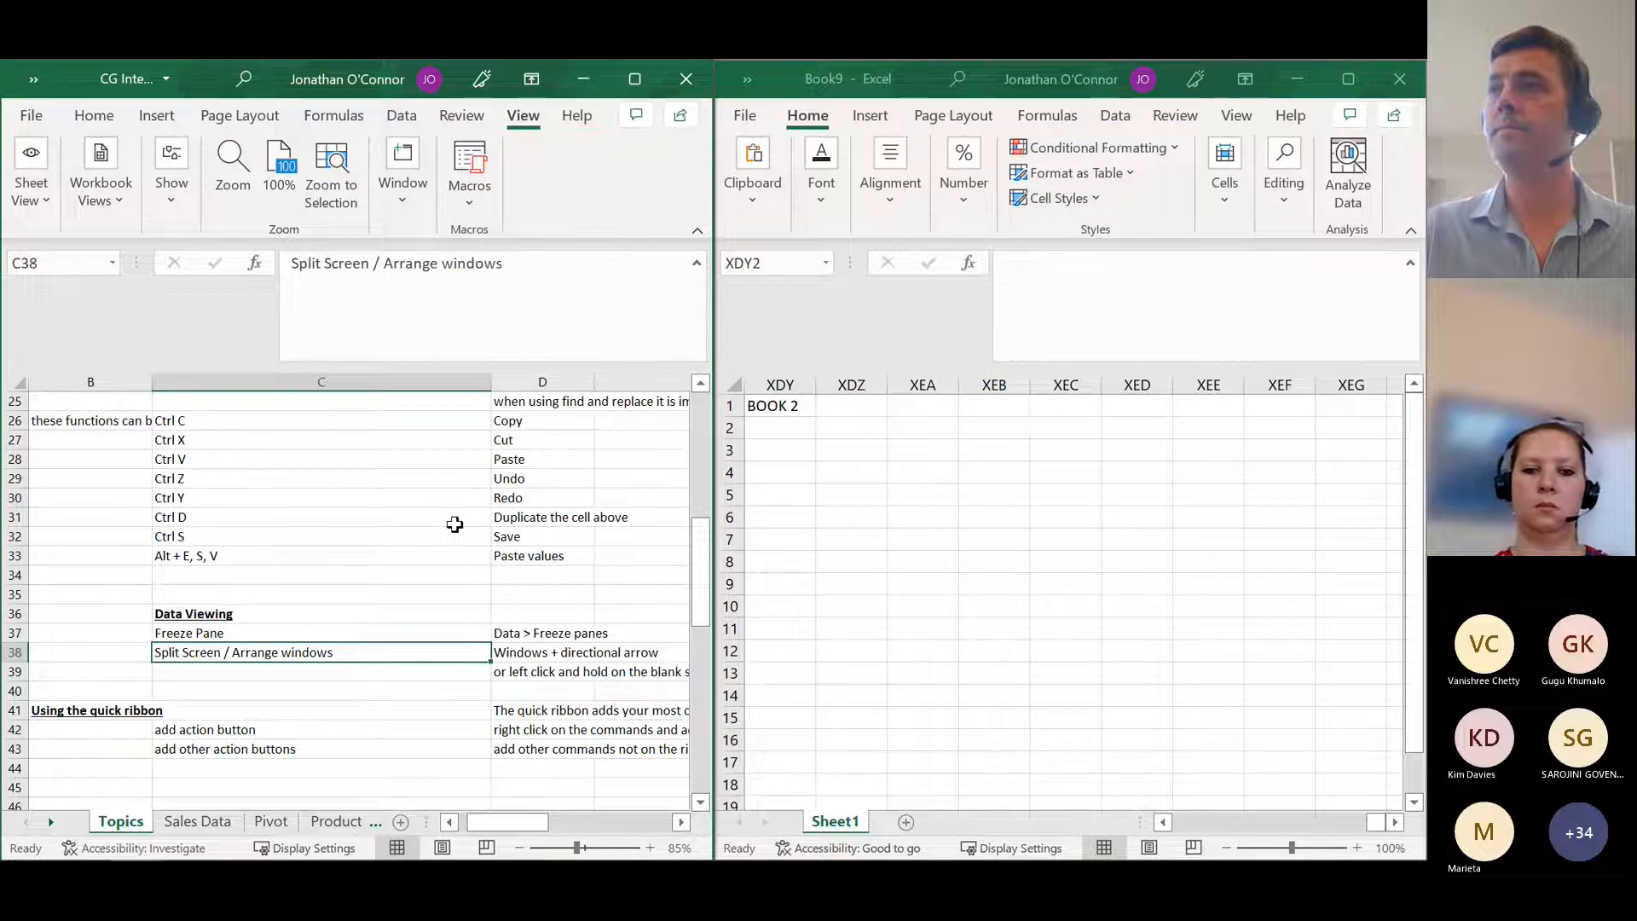
left_click(525, 486)
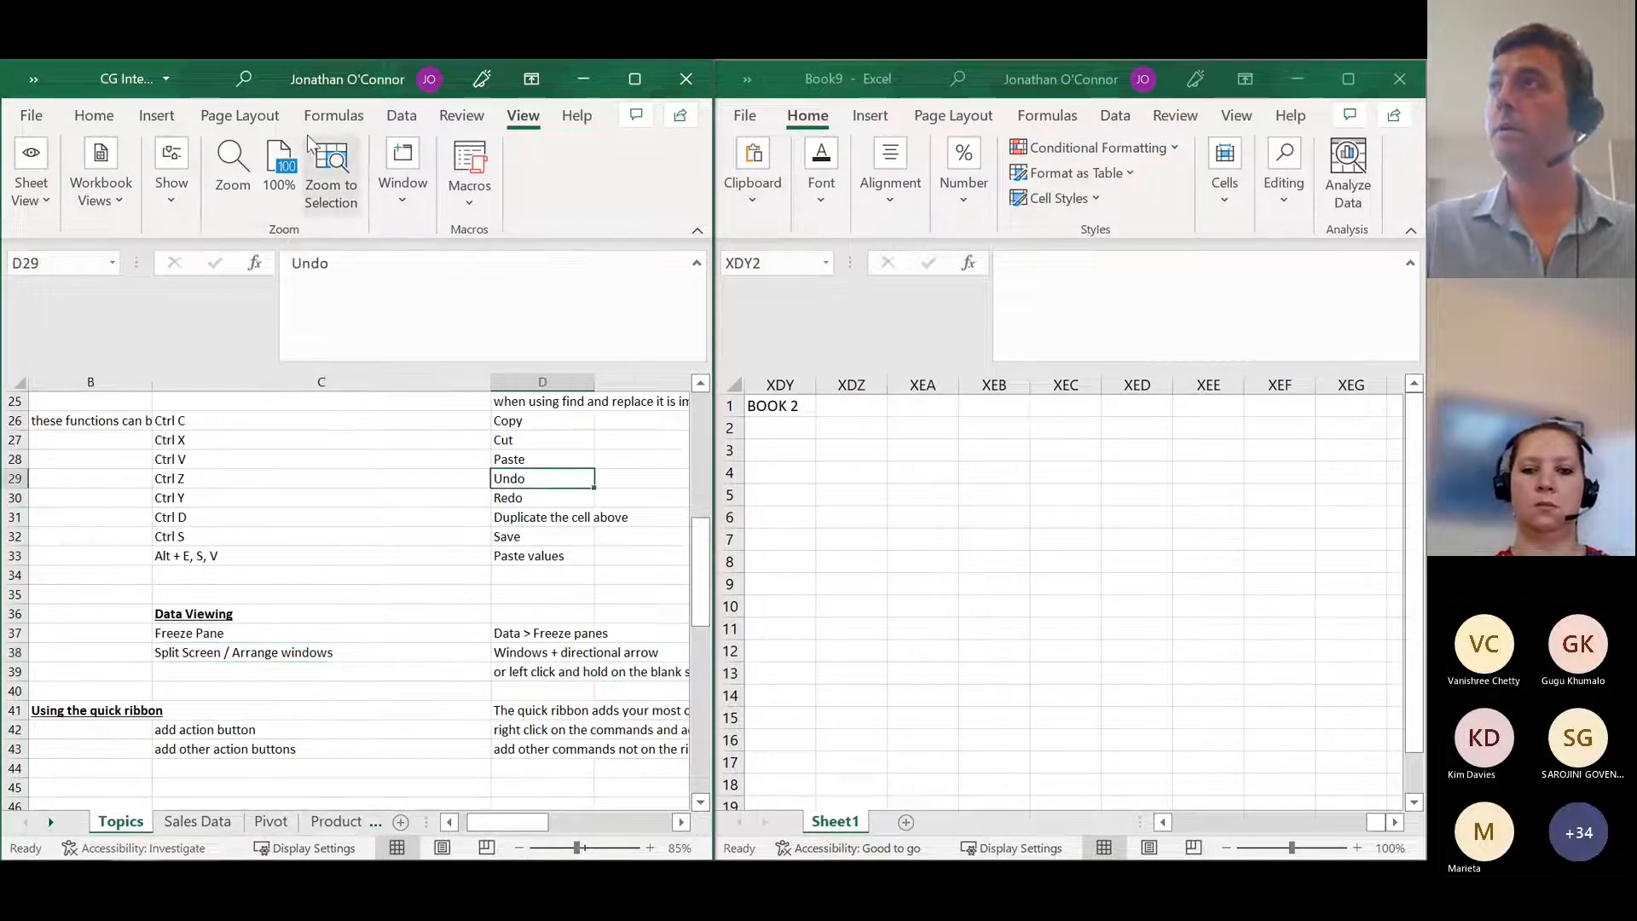
Step: Pull the training workbook out of its half-screen position, dock it beside Book9 again, and restore it to full screen
double_click(203, 83)
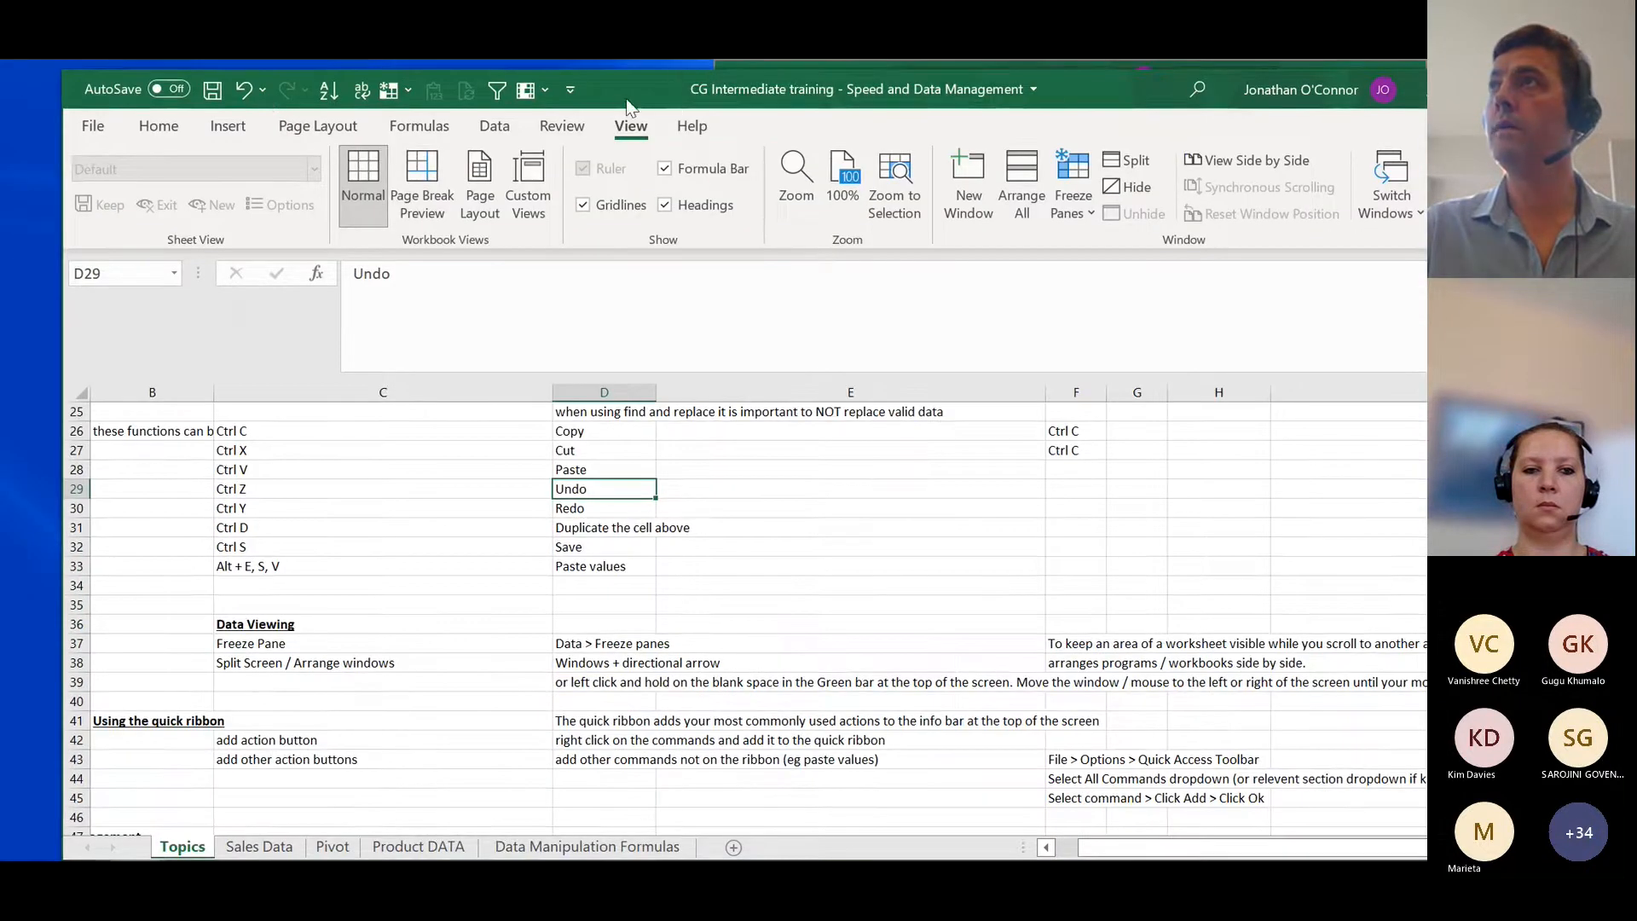
left_click_drag(629, 106, 2, 173)
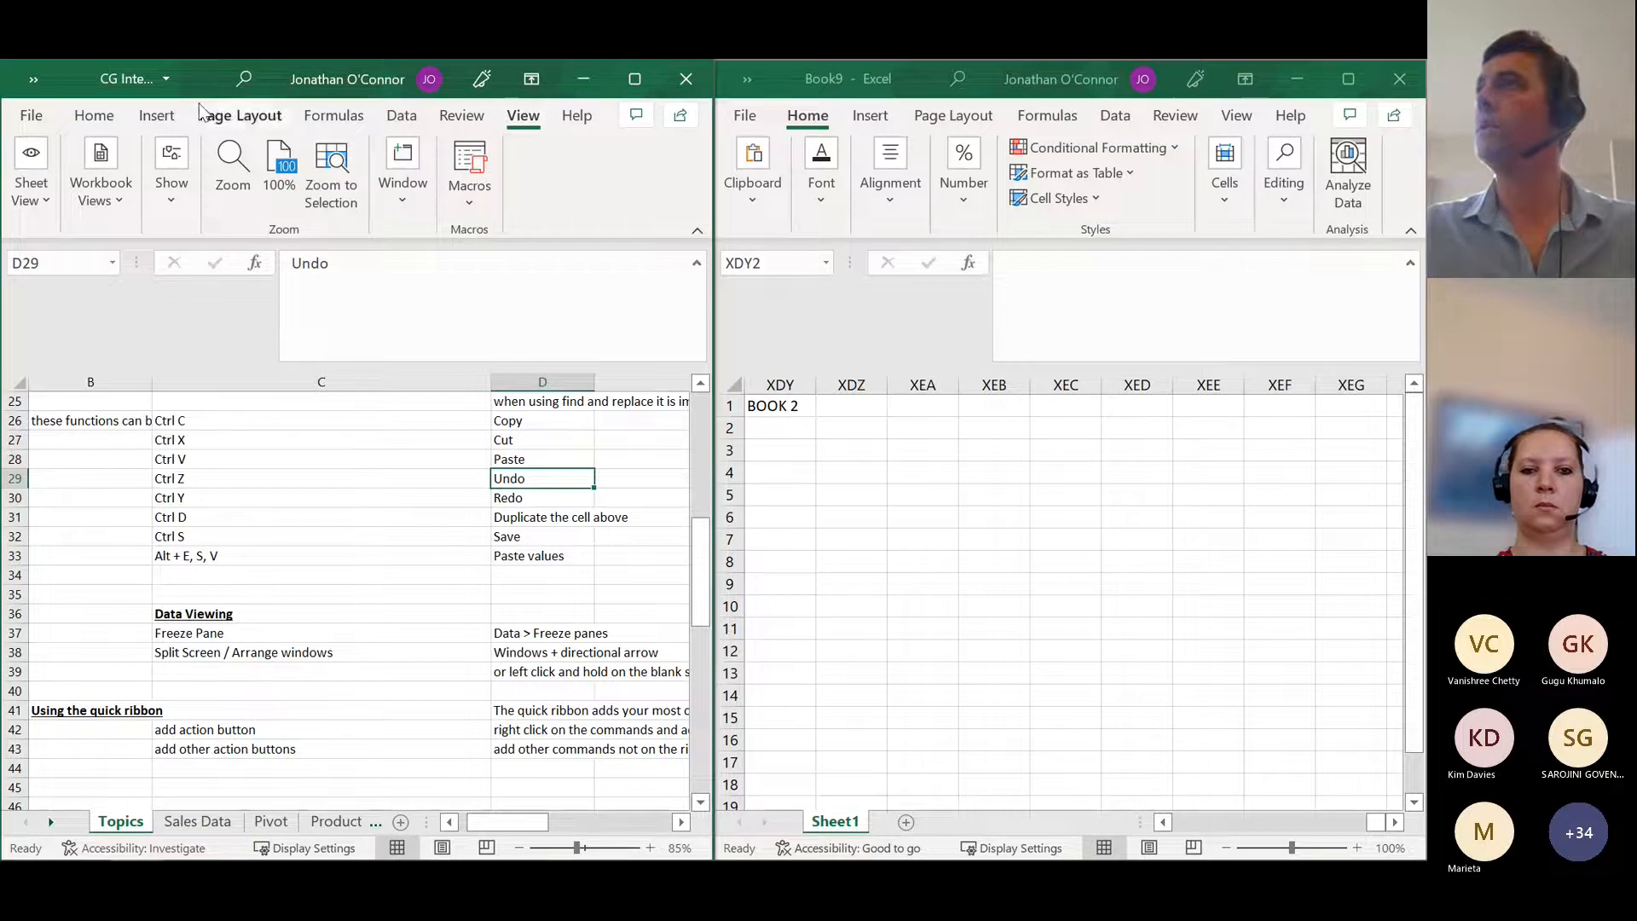
left_click_drag(214, 84, 215, 214)
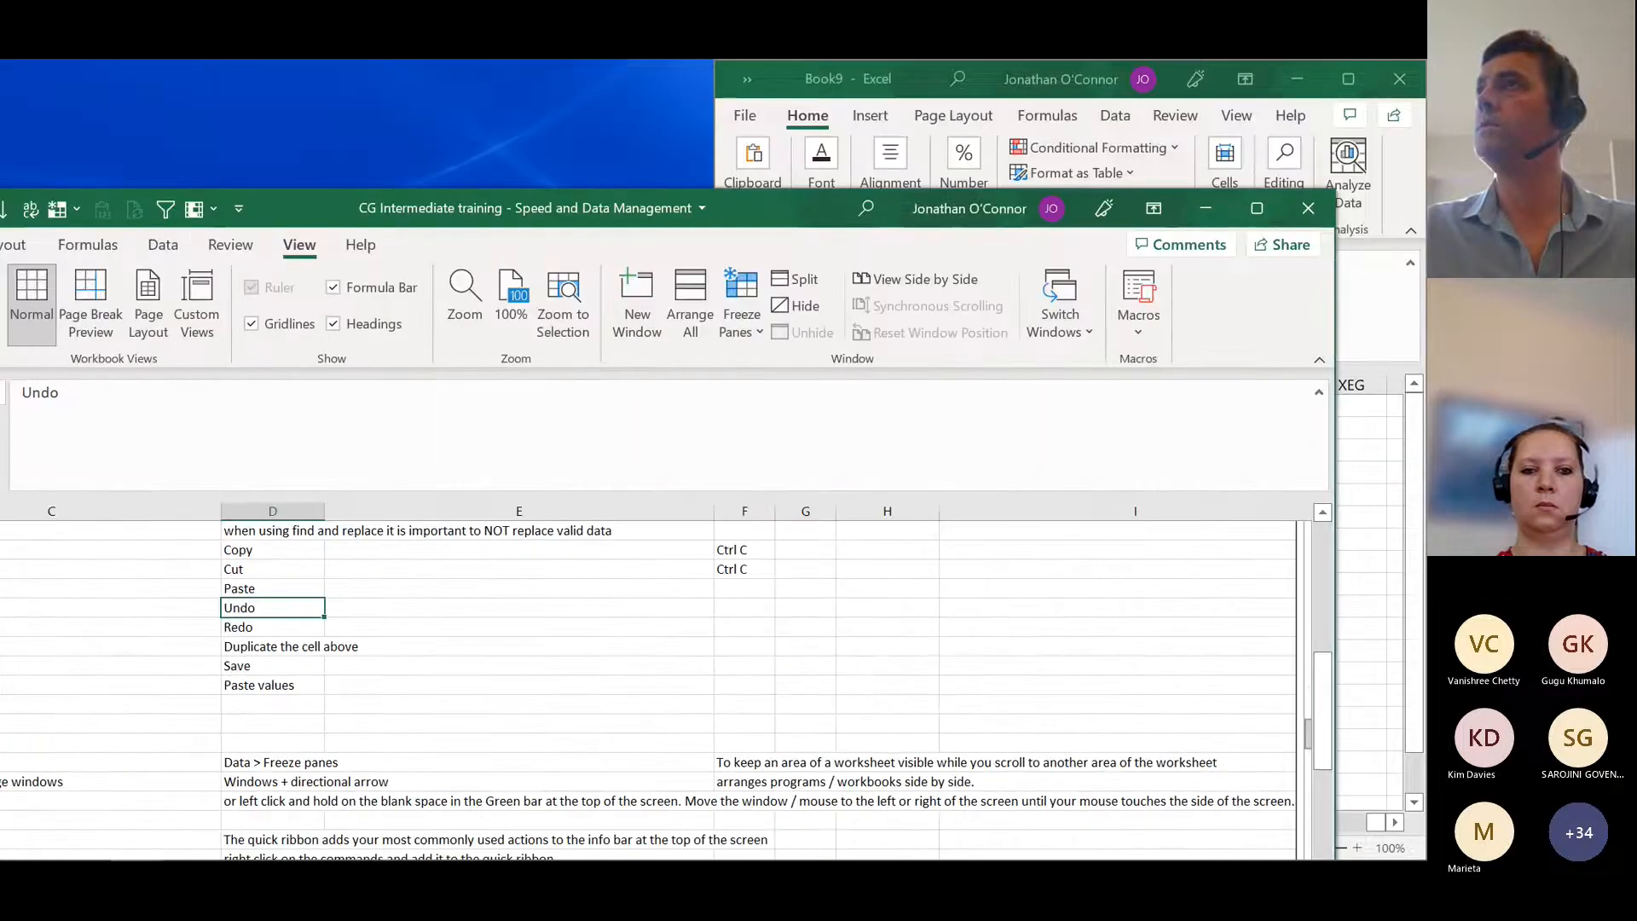
left_click(1257, 208)
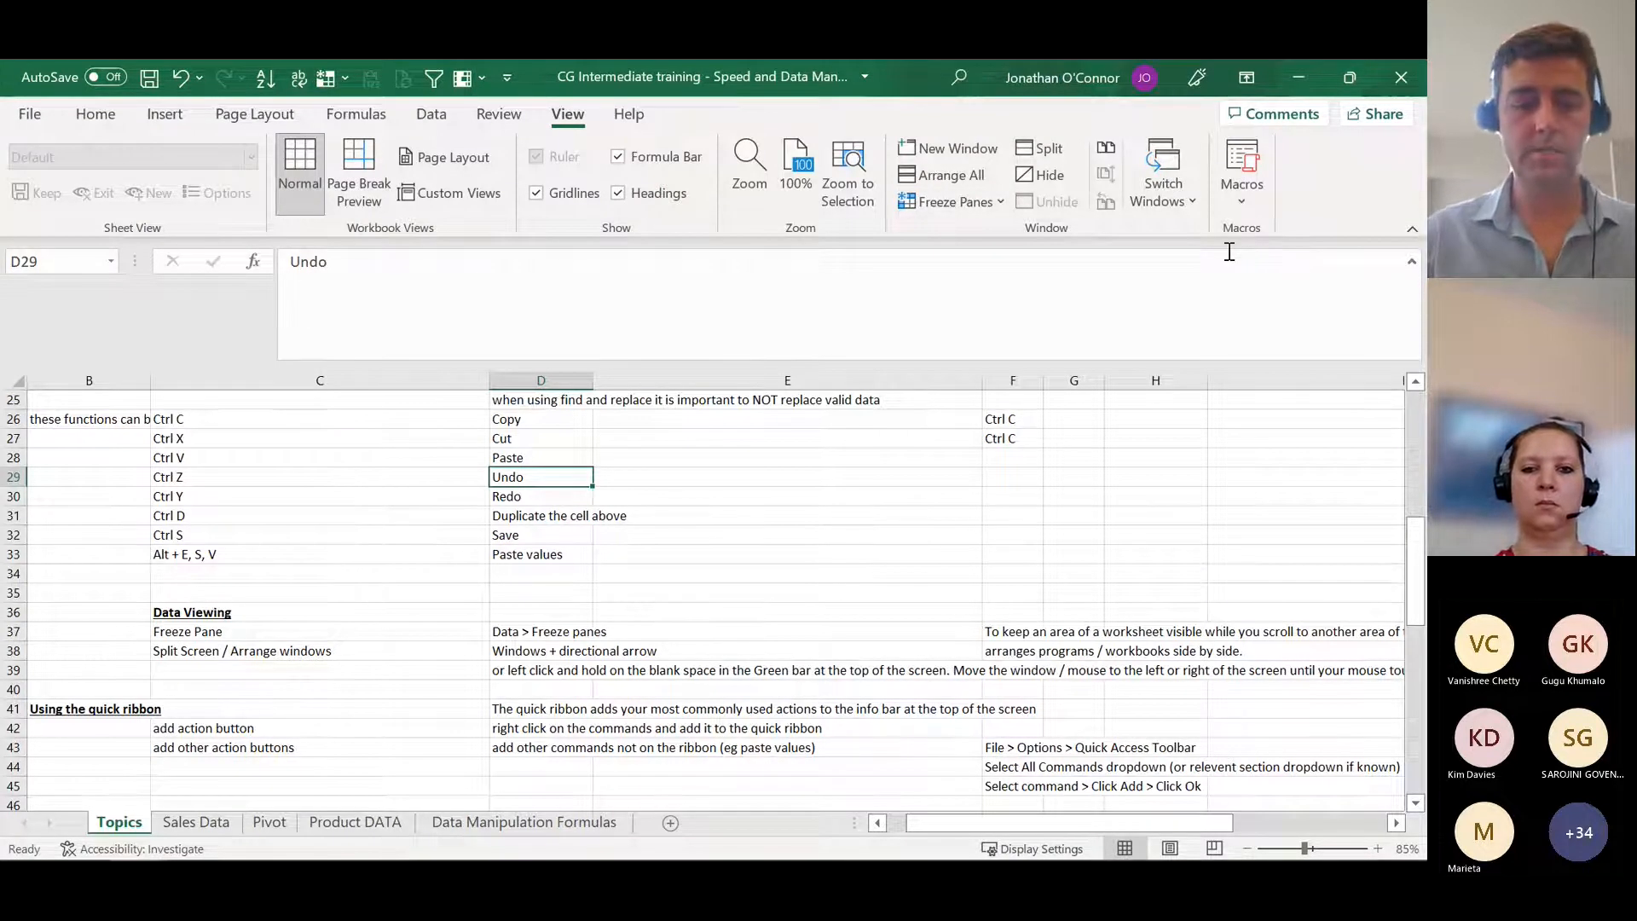
Step: Snap the training workbook beside Book9 once more, look over the Topics rows, and maximize the workbook
key("super+Left")
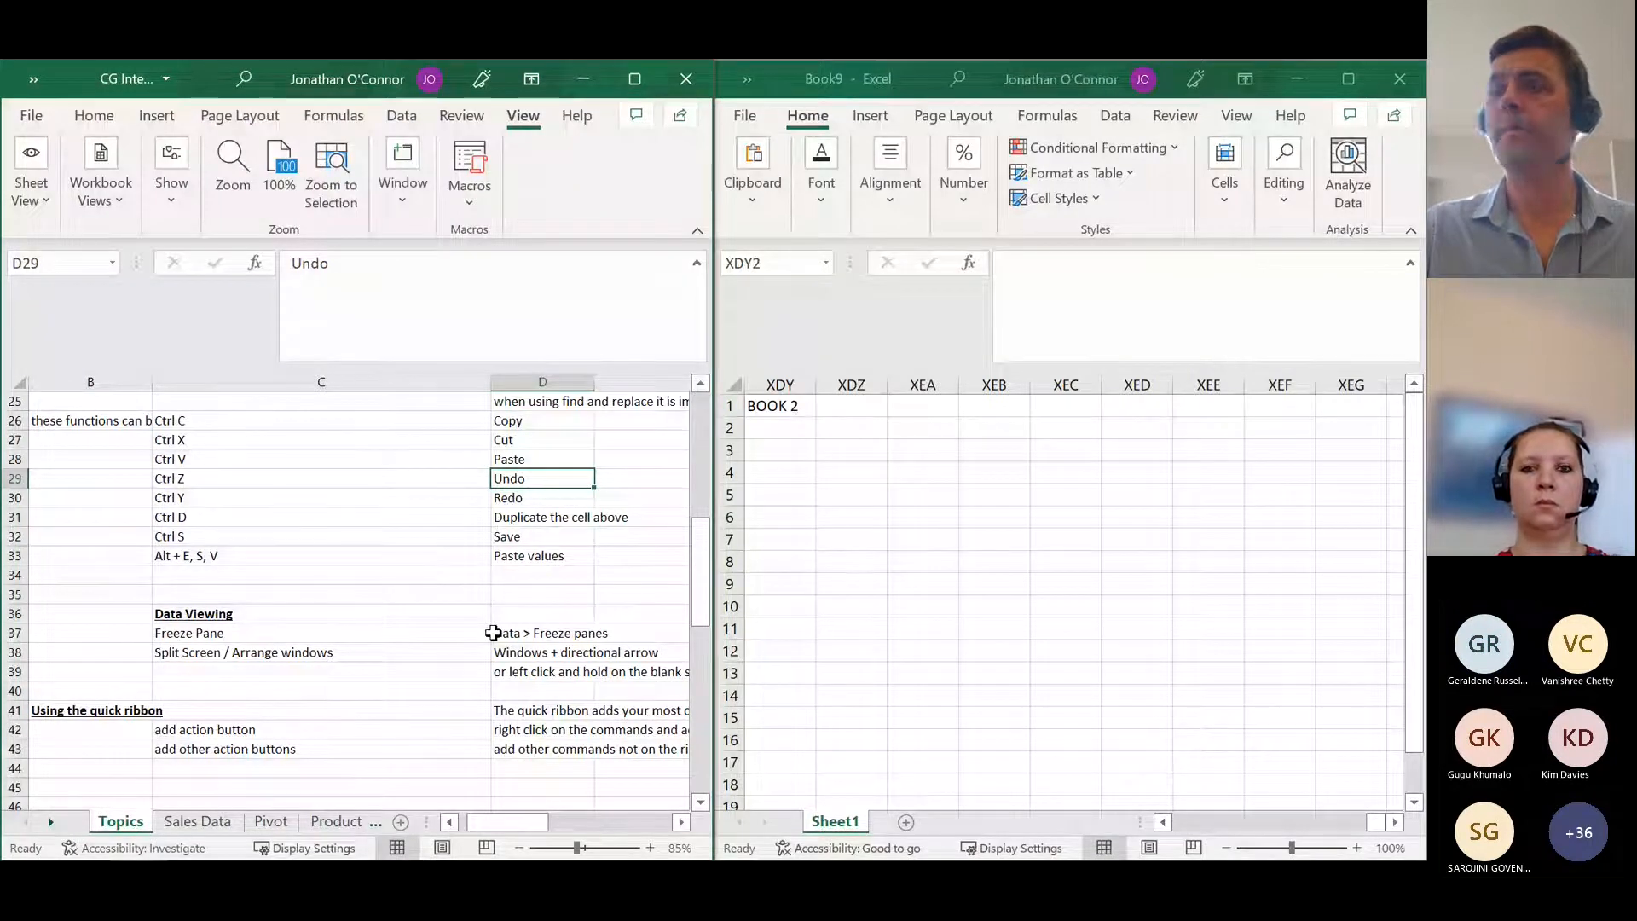
scroll(493, 632, "down", 1)
mouse_move(17, 847)
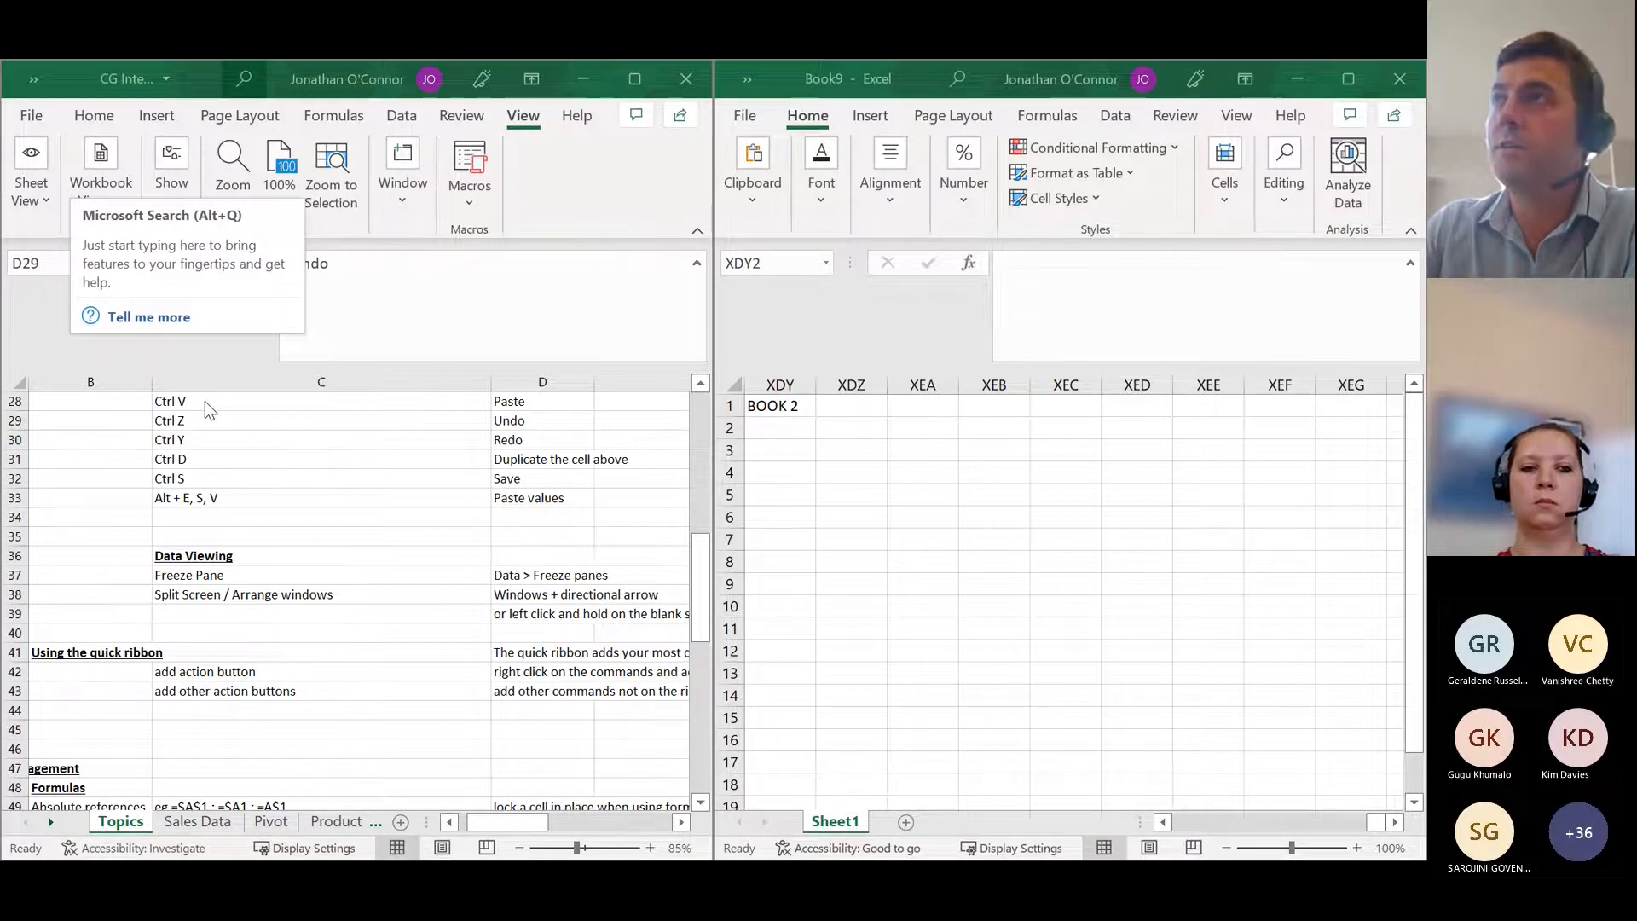
left_click(636, 78)
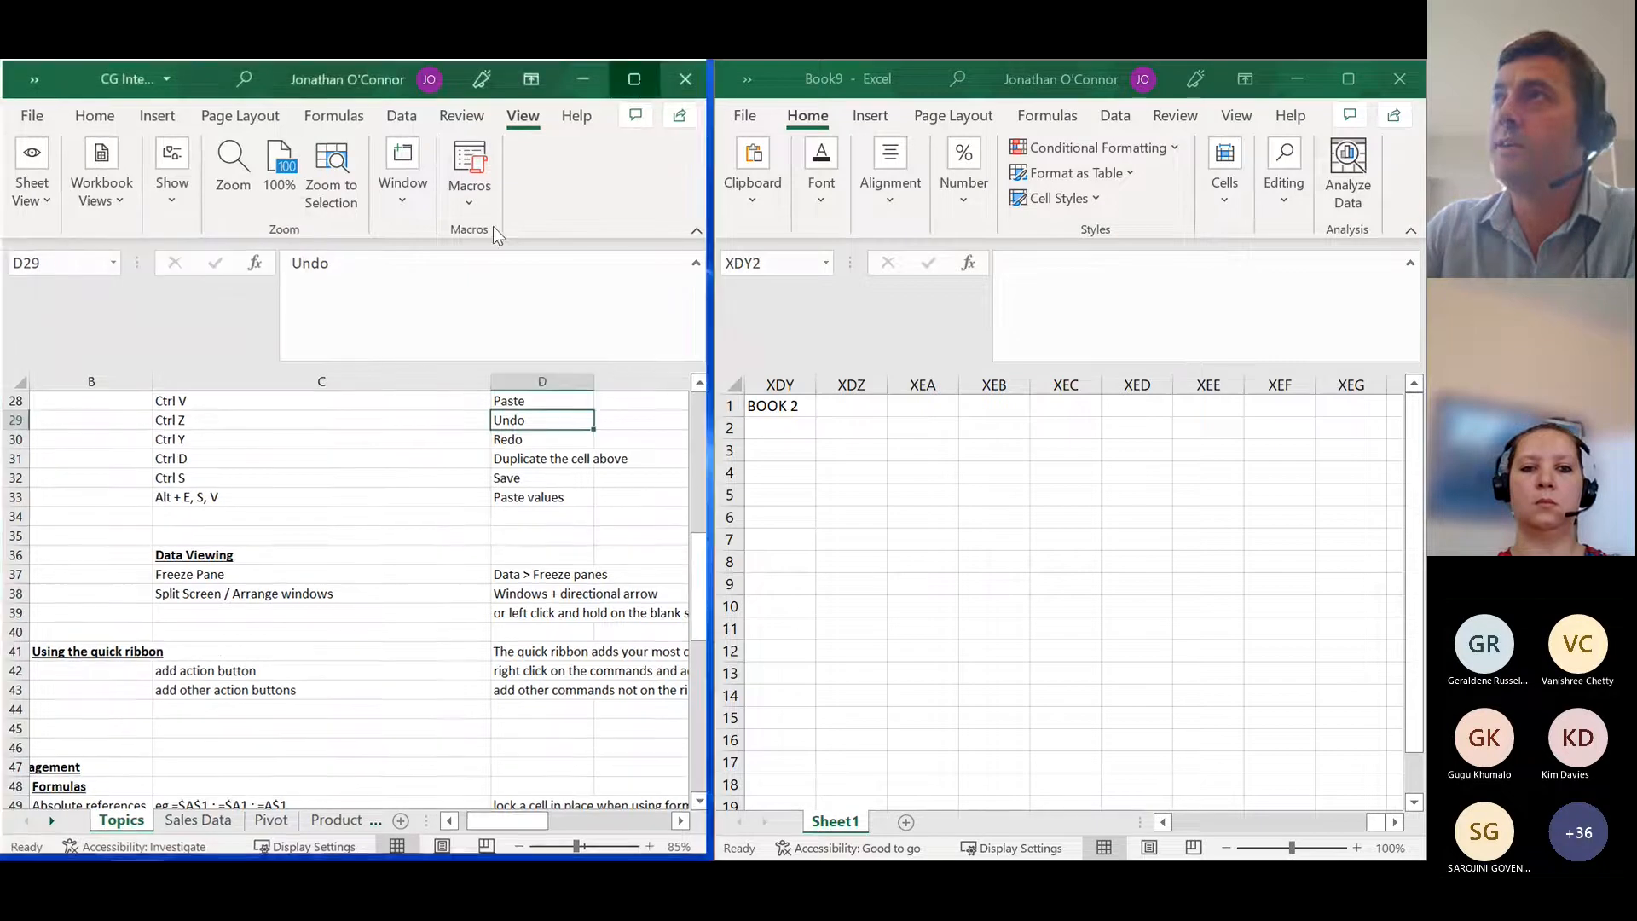
Step: Add the Arrange All command to the Quick Access Toolbar and remove it again
left_click(426, 125)
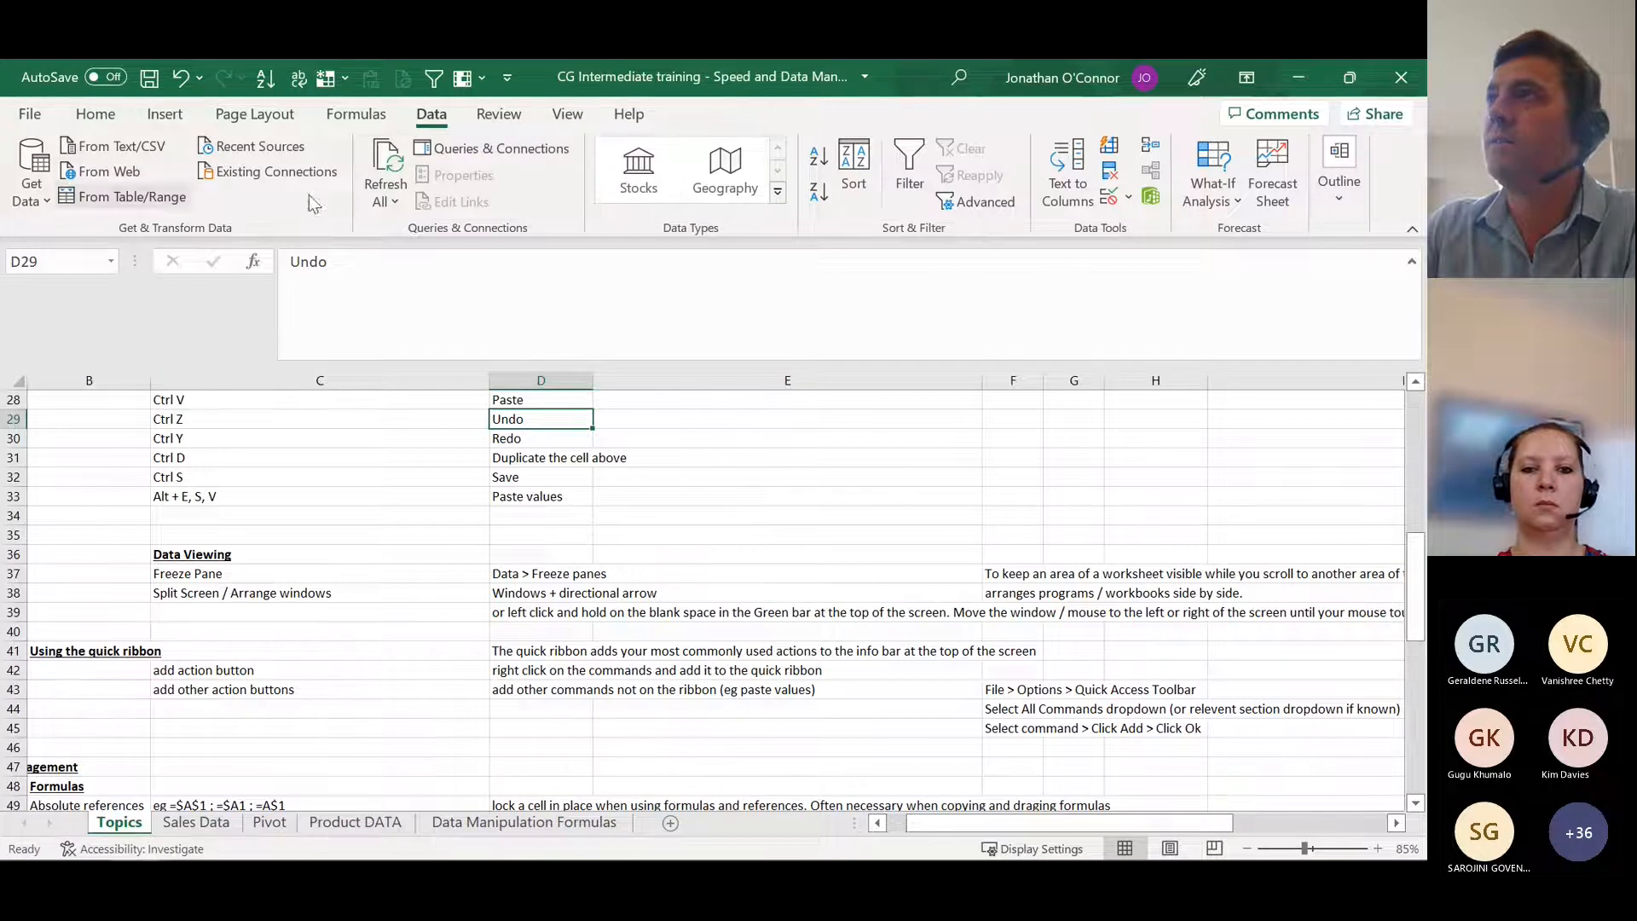
left_click(567, 115)
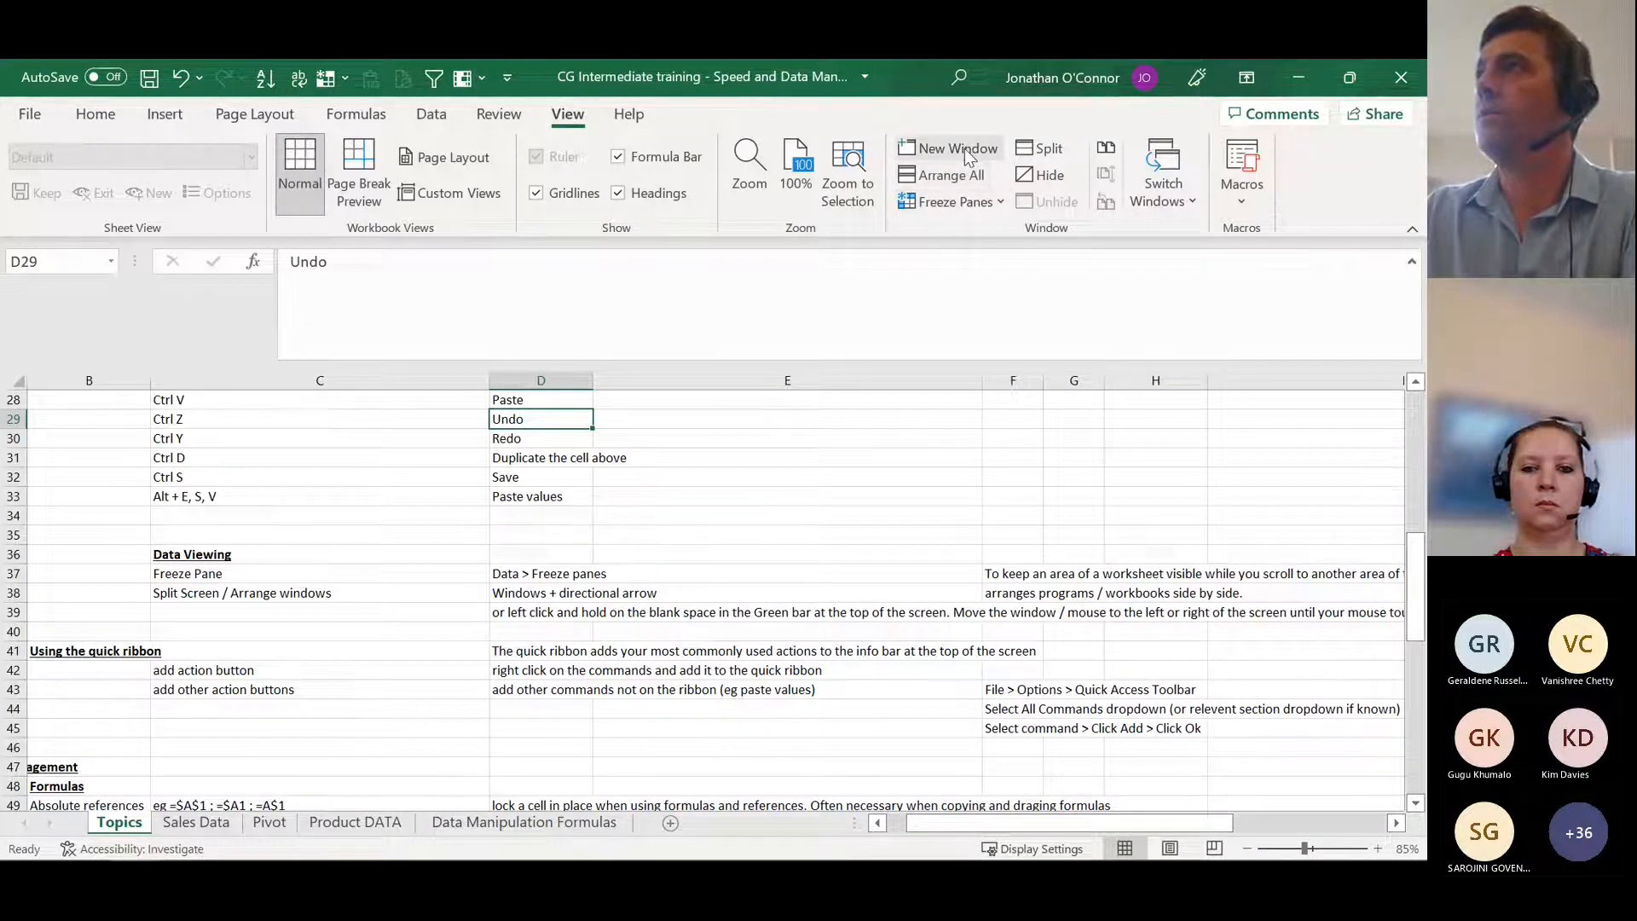
right_click(953, 181)
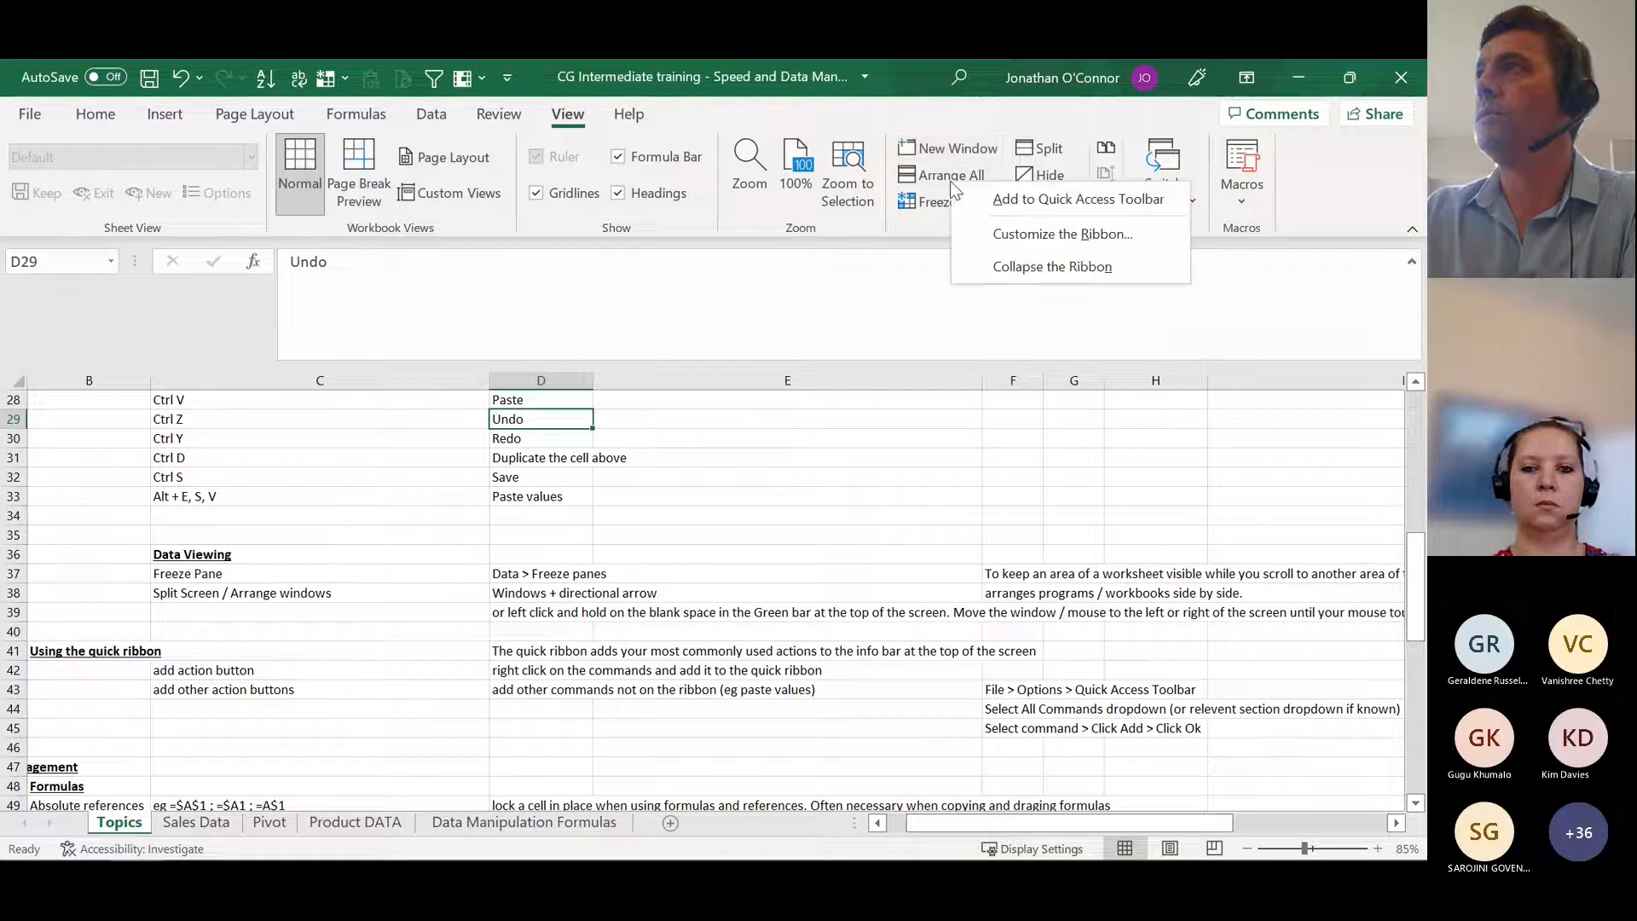
left_click(1077, 201)
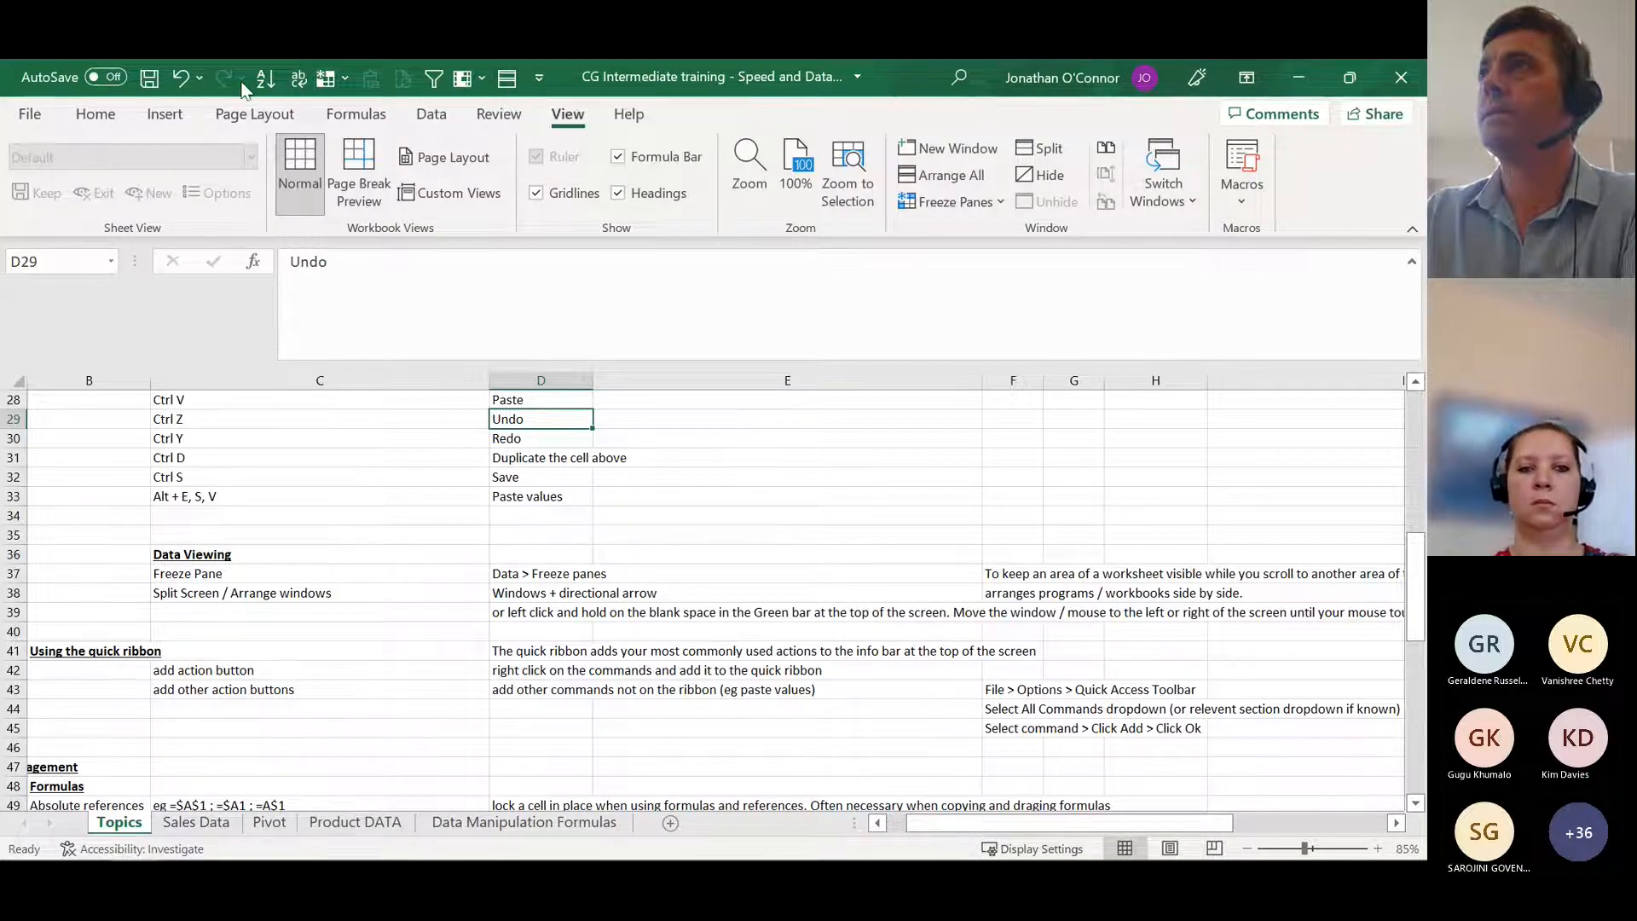
right_click(512, 79)
key("Escape")
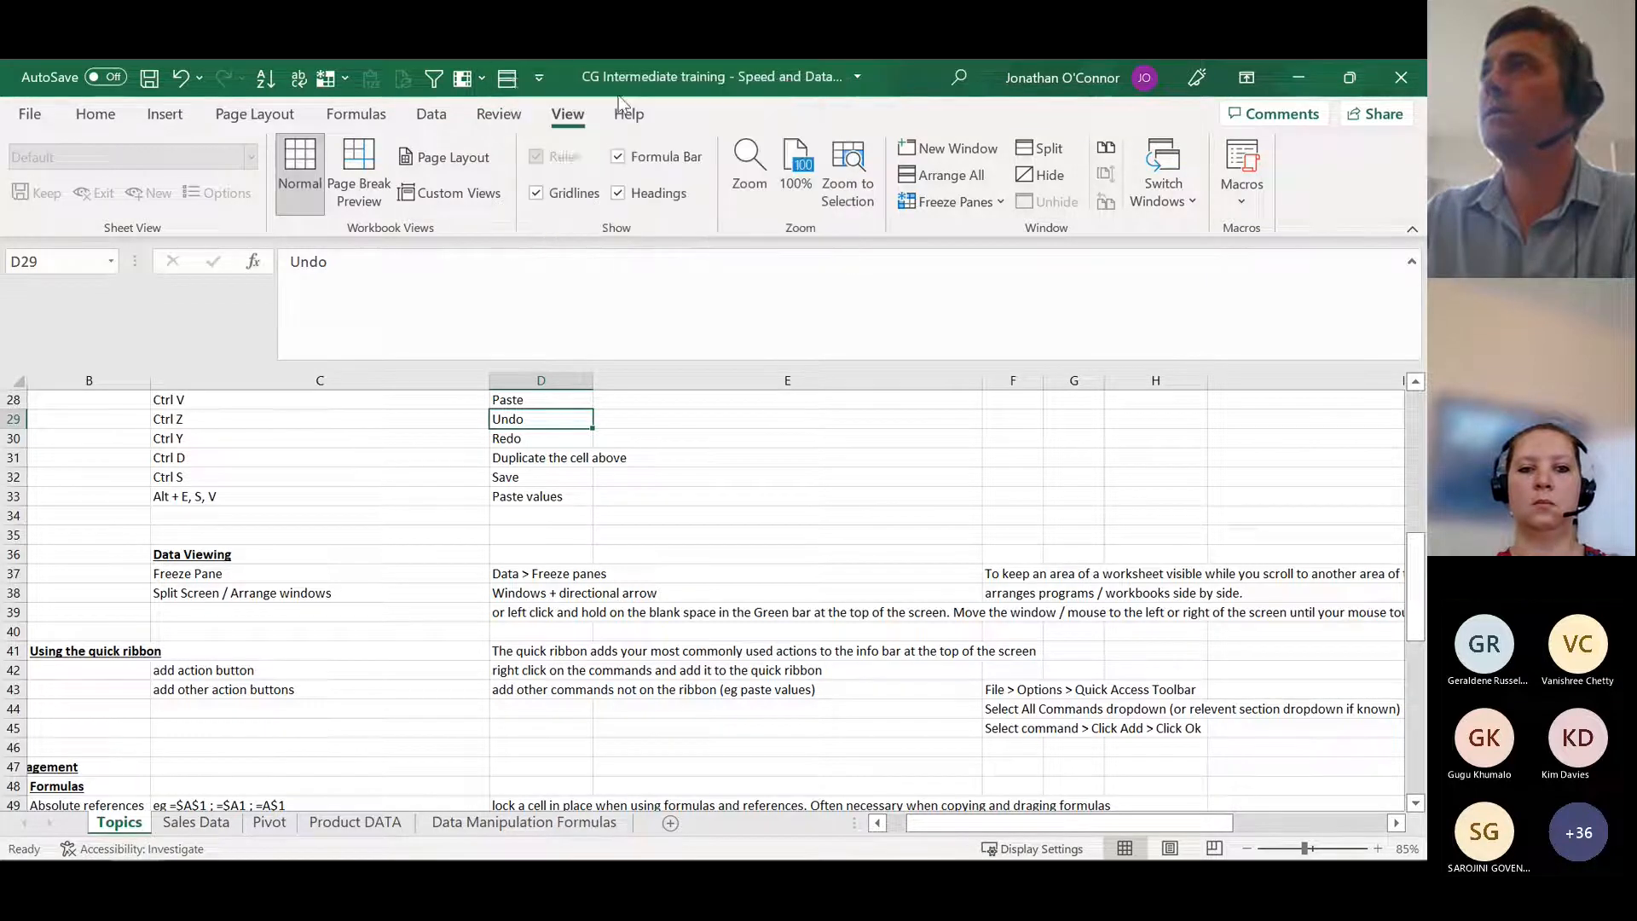
Step: Read the instructions and sample screenshot for the "add other action buttons" entry in row 43 of the Topics sheet
left_click(348, 696)
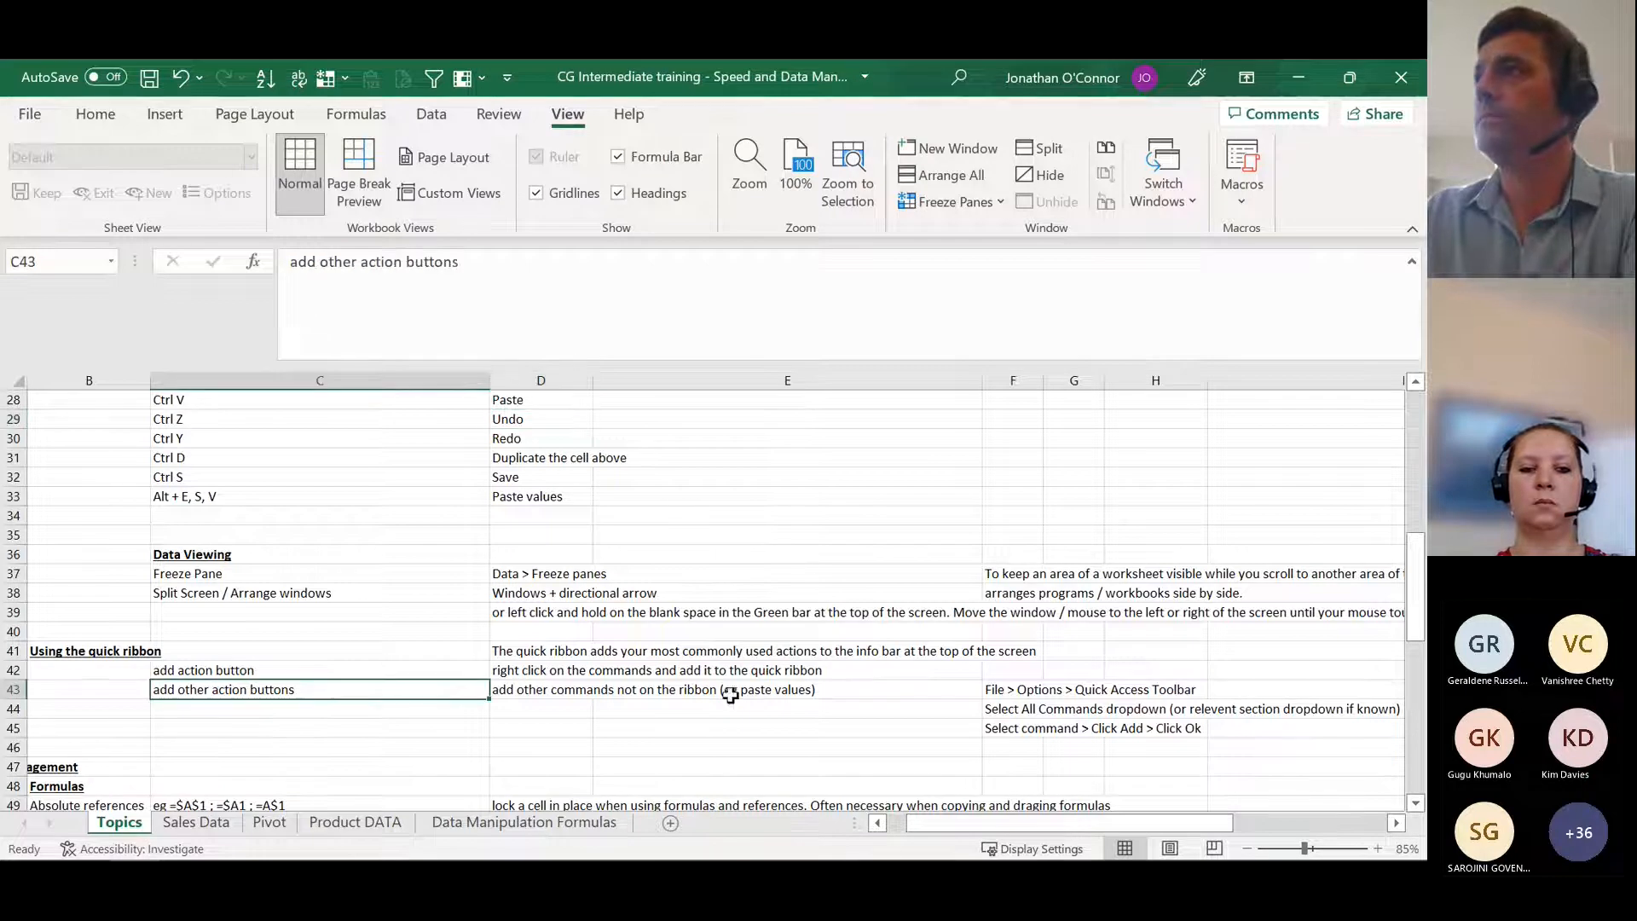
left_click_drag(968, 831, 933, 819)
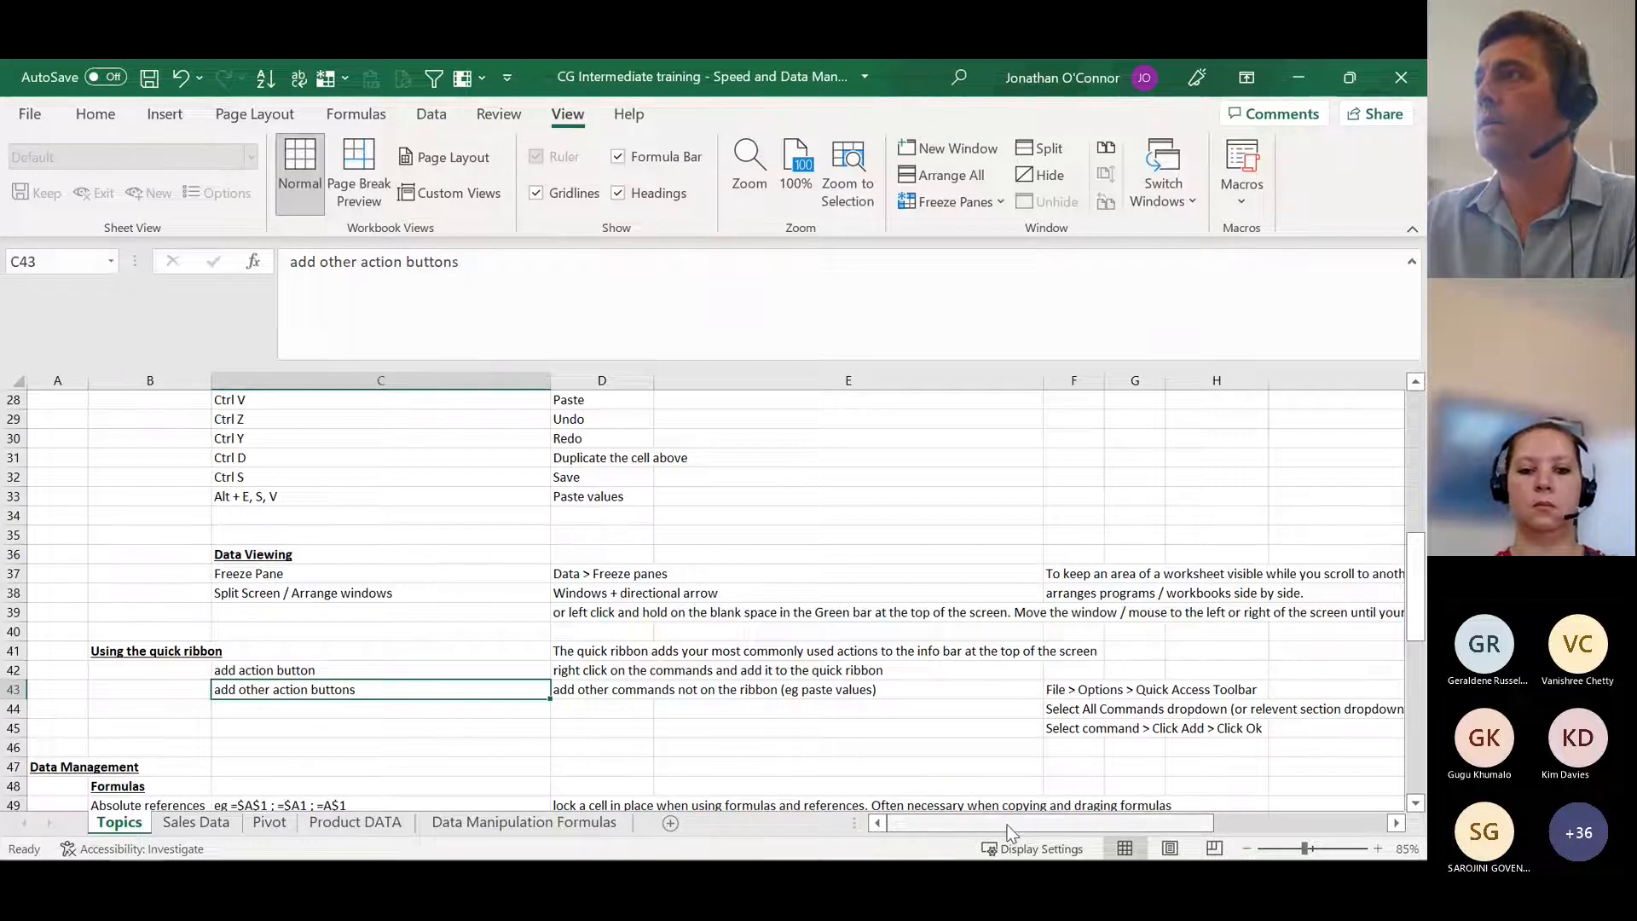
left_click_drag(1008, 832, 1124, 833)
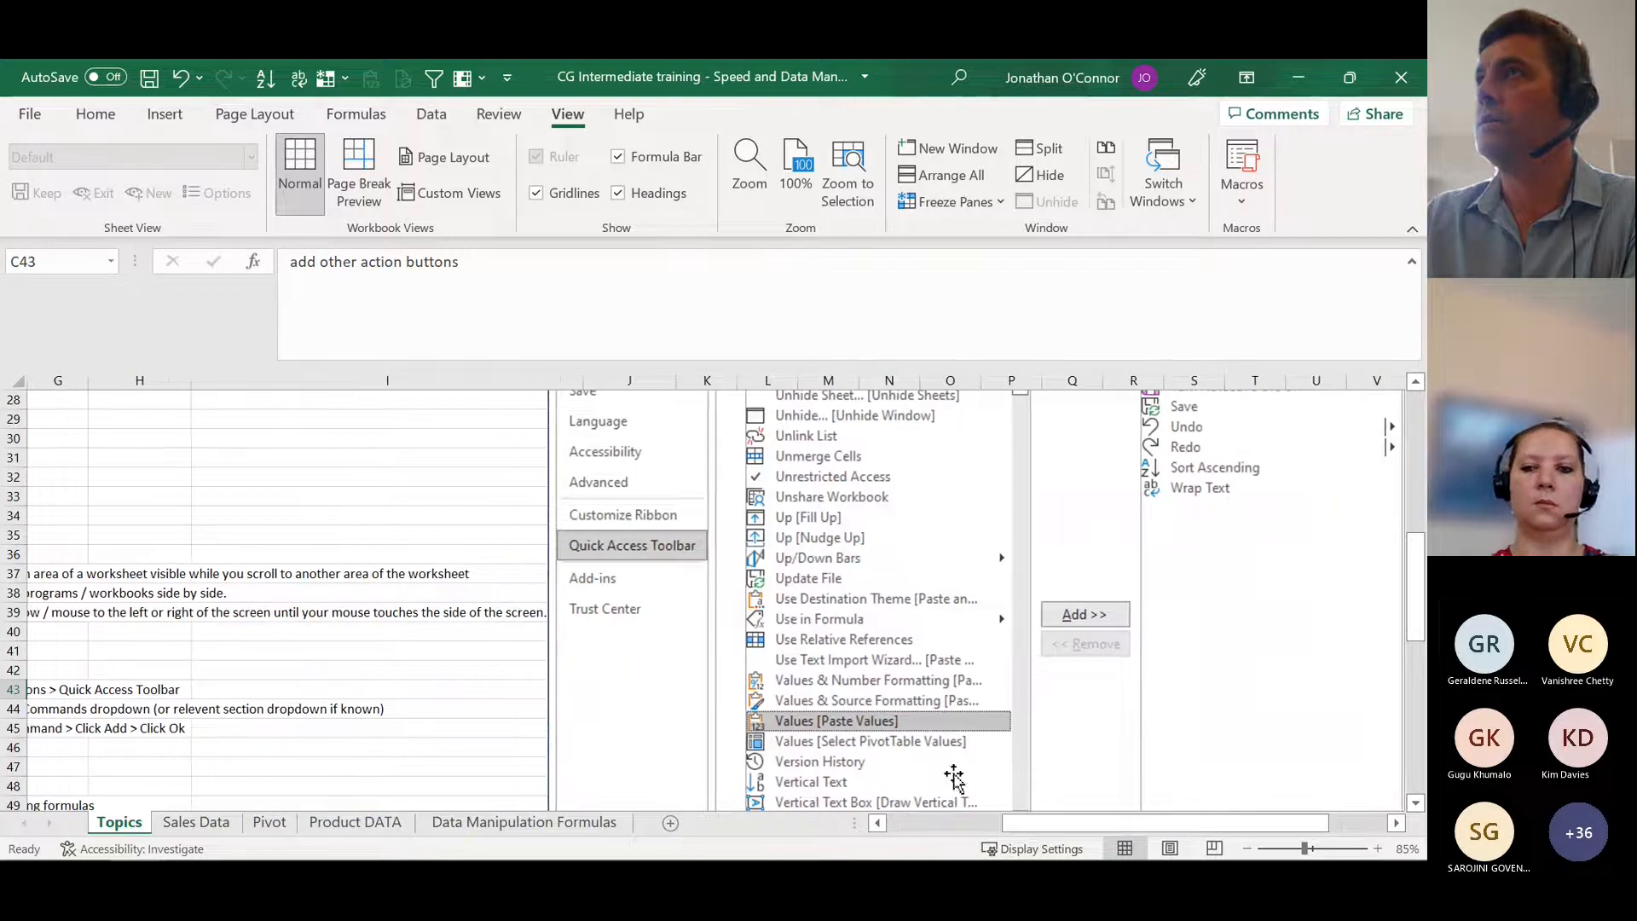
Step: Open the Quick Access Toolbar options and look through the Commands Not in the Ribbon and All Commands lists down to the Values entries
left_click(27, 114)
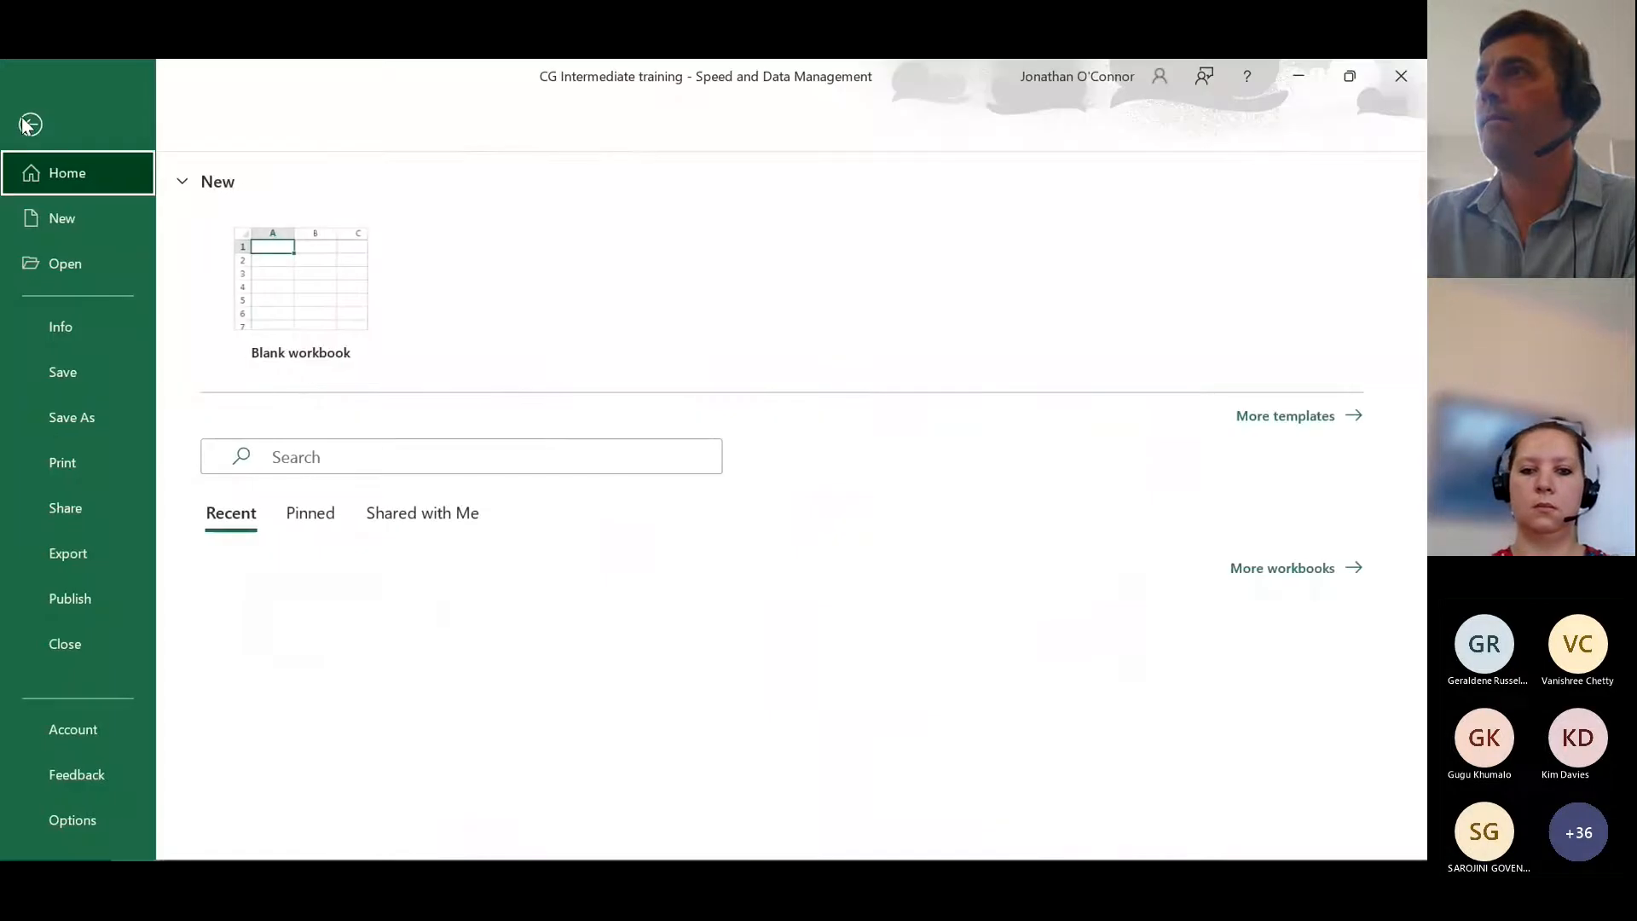
left_click(77, 821)
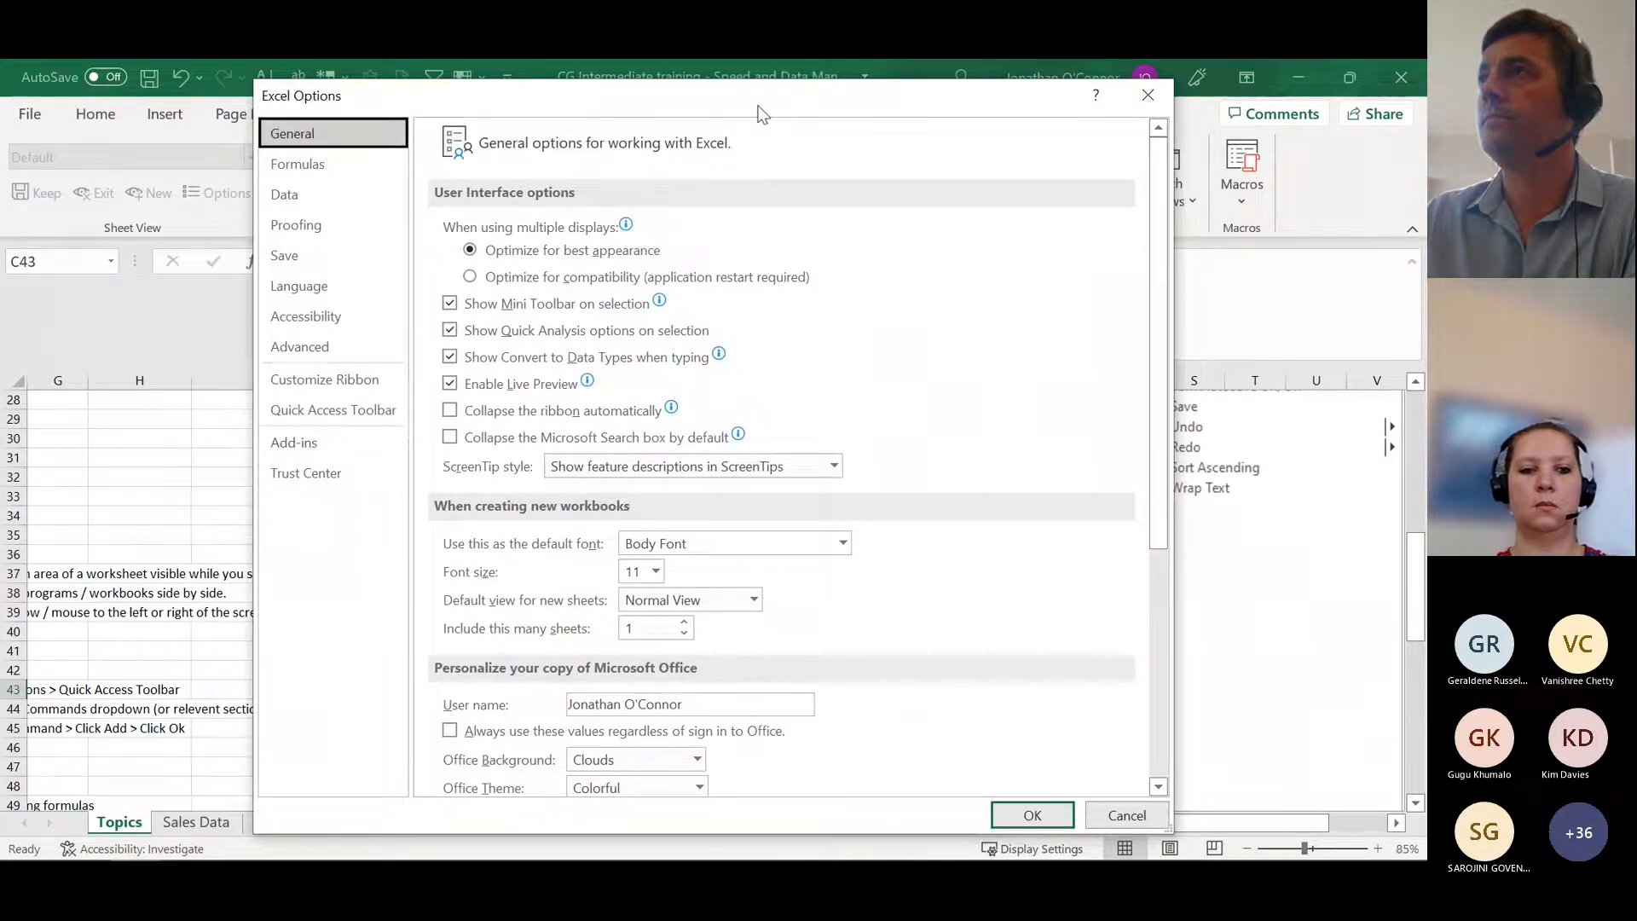
left_click(350, 411)
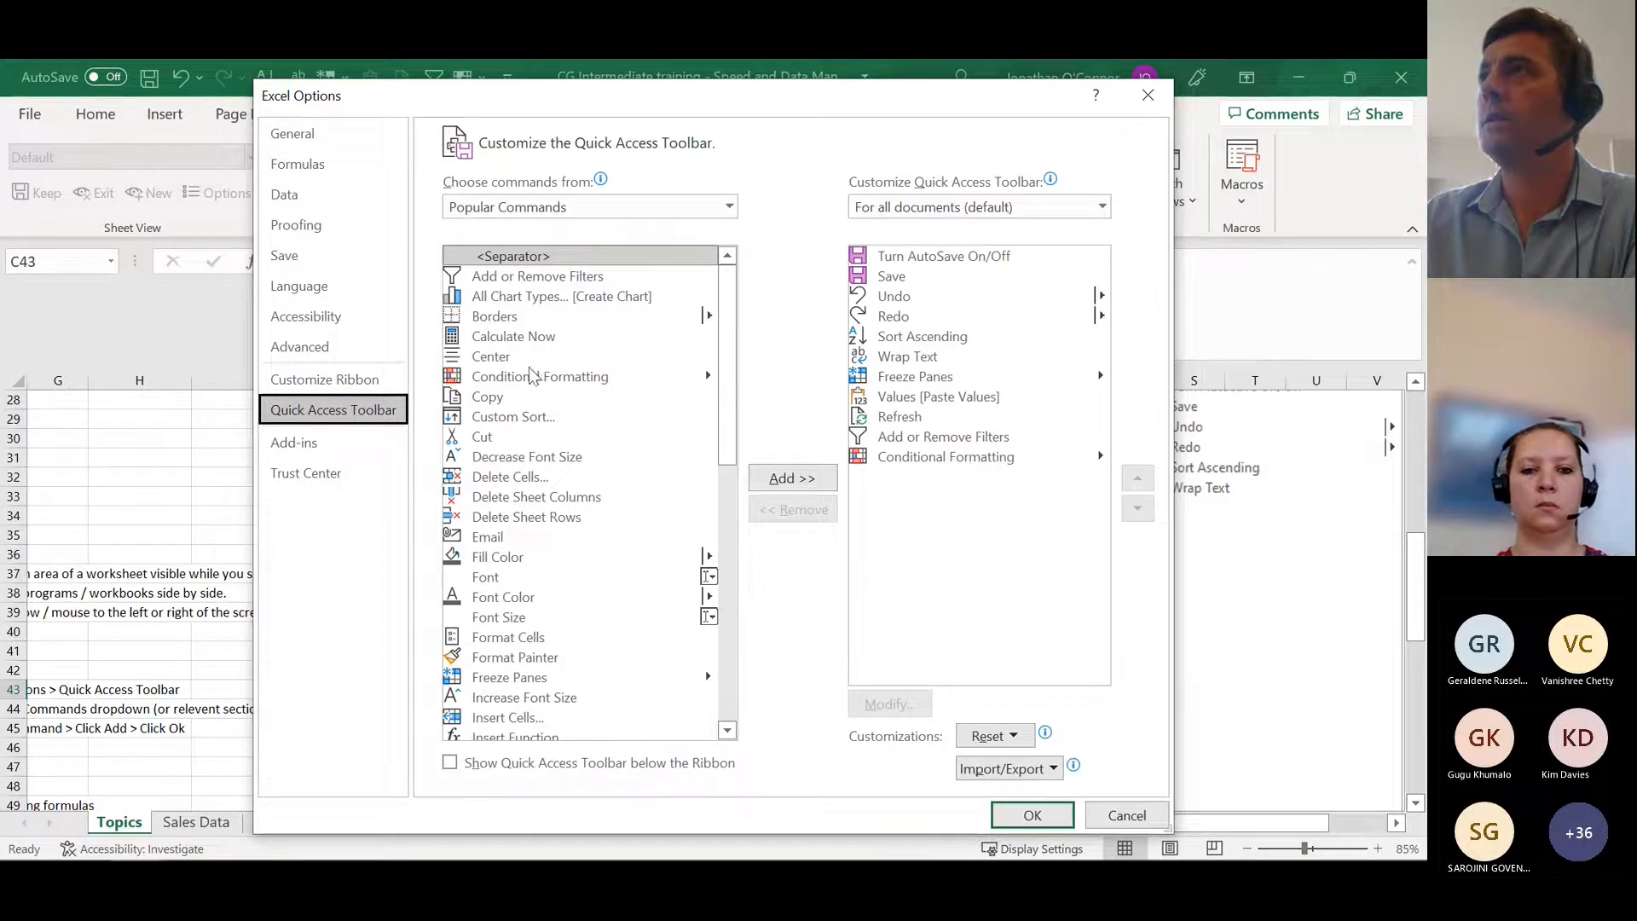
left_click_drag(727, 354, 782, 344)
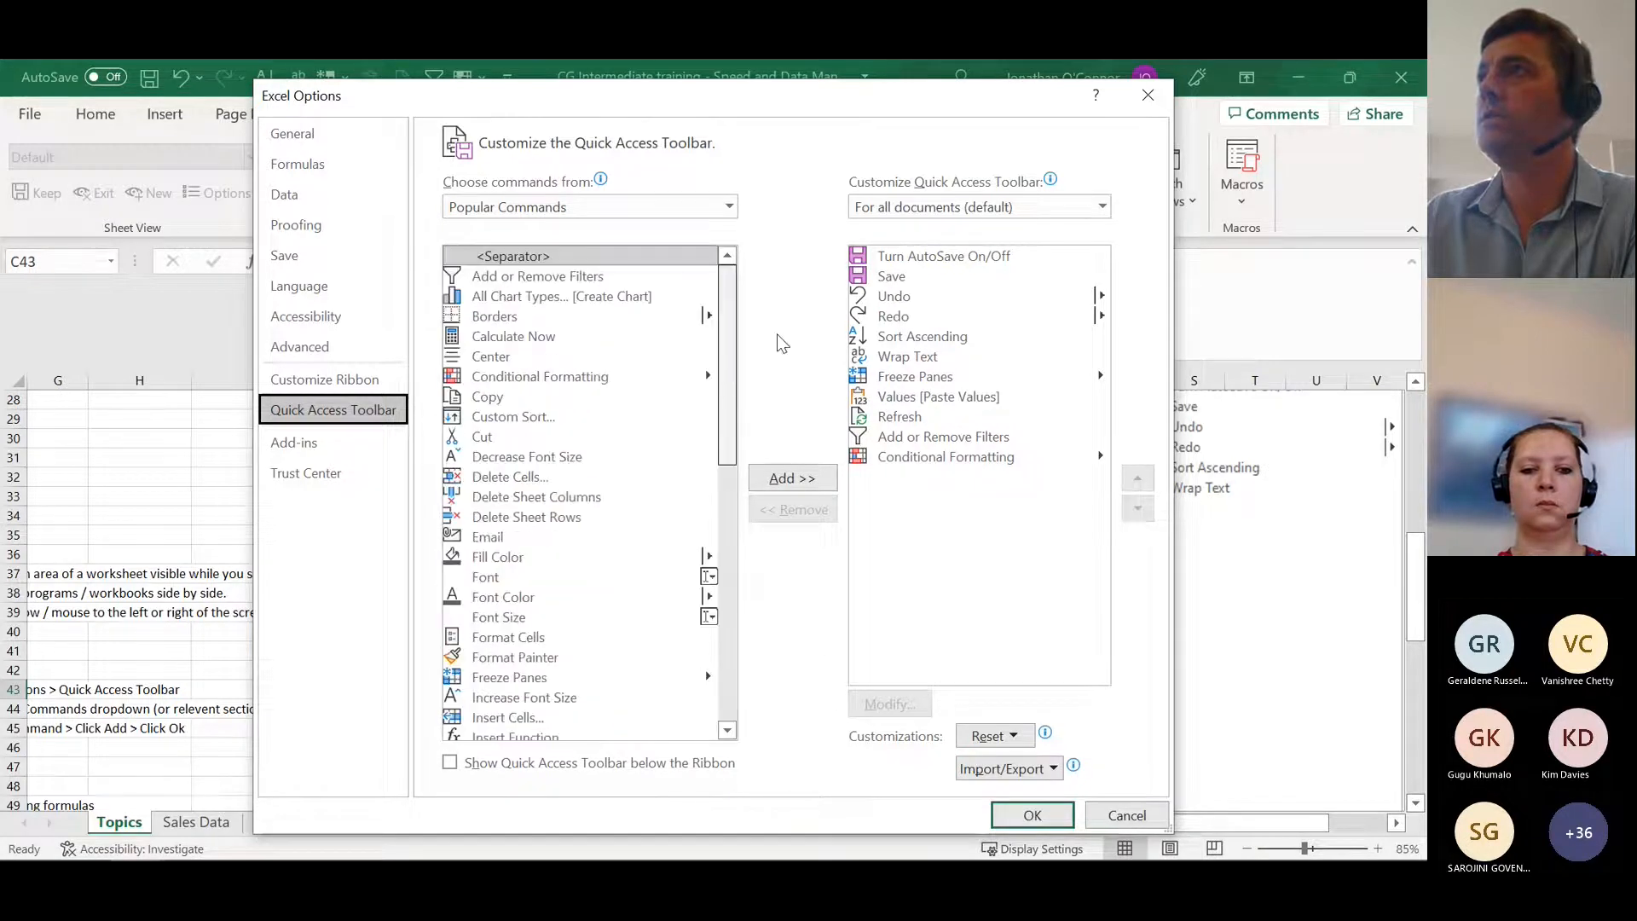
left_click(729, 207)
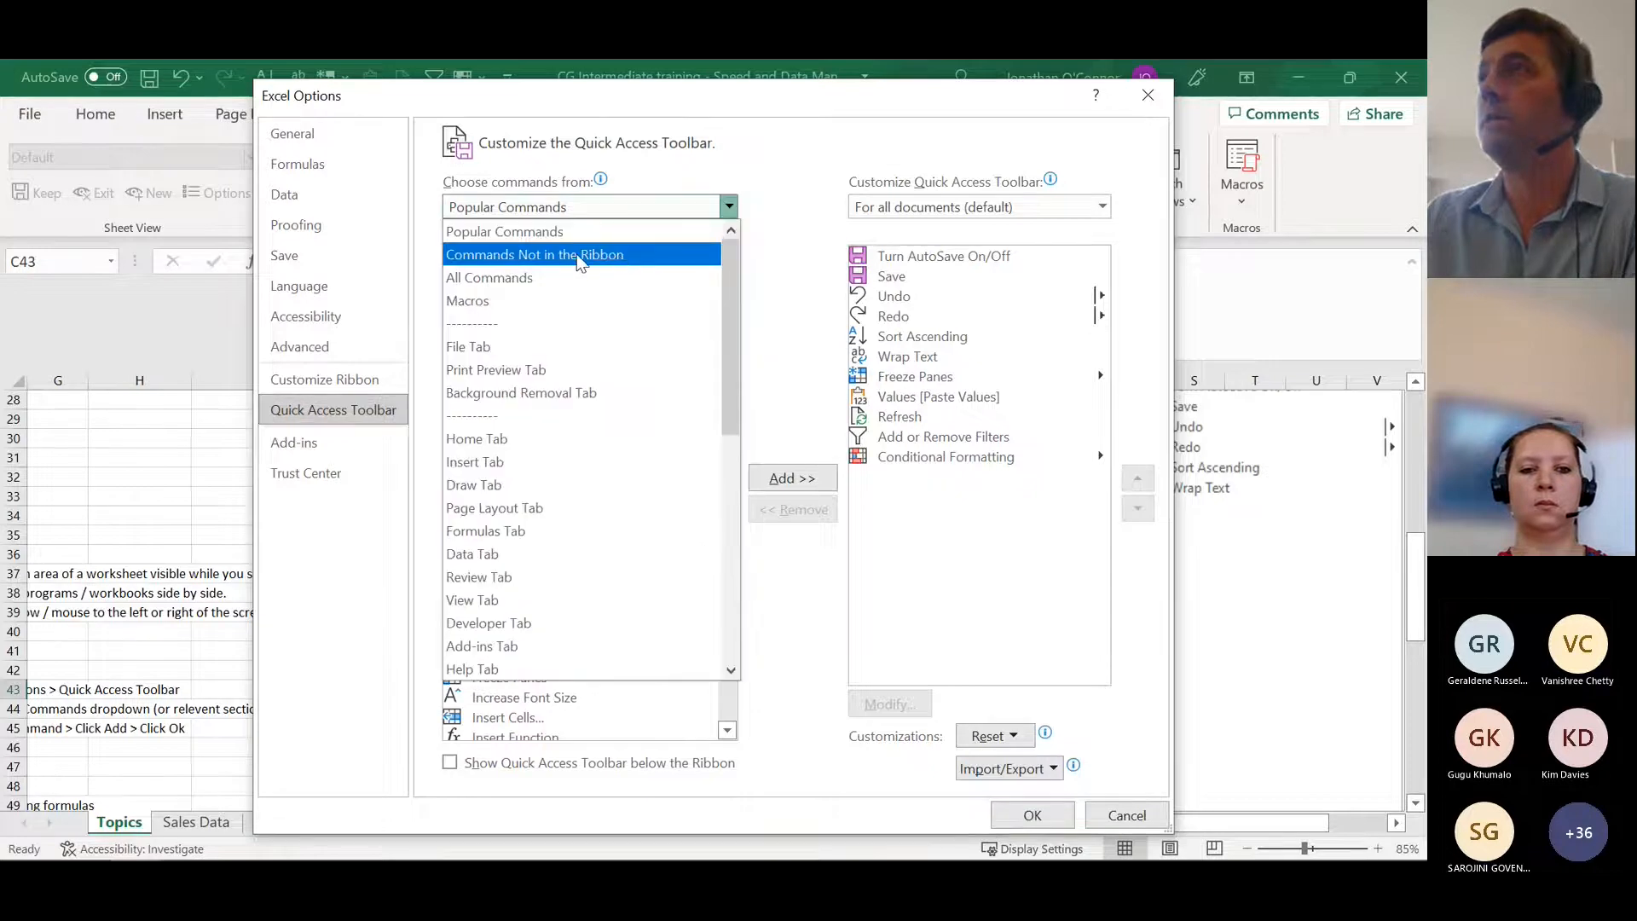
left_click(577, 254)
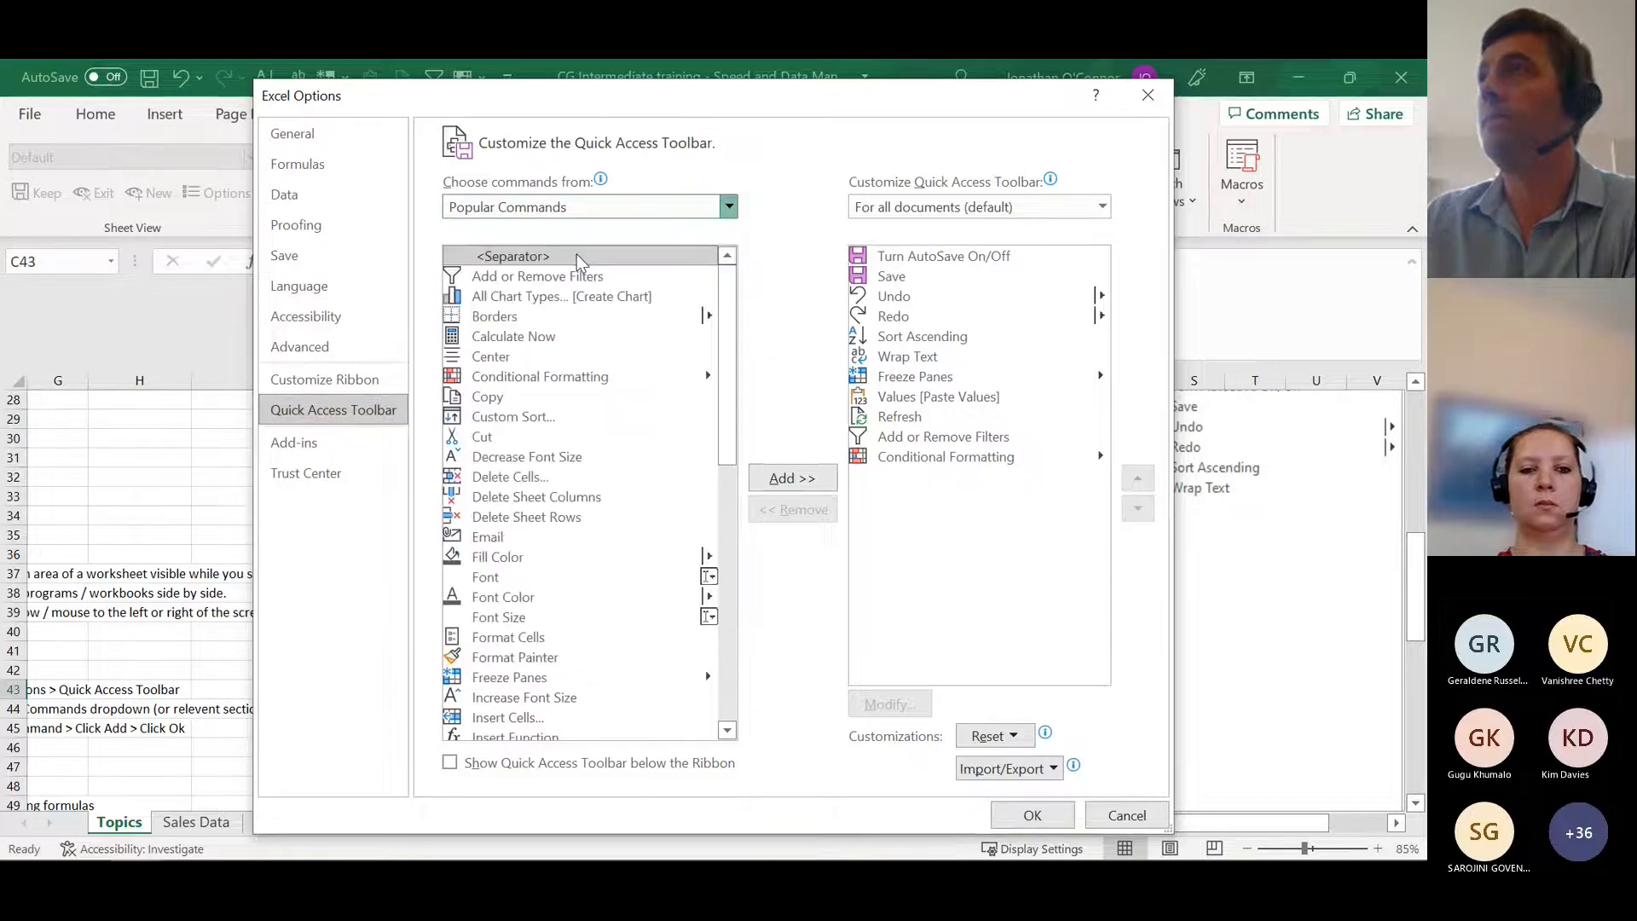
left_click(729, 207)
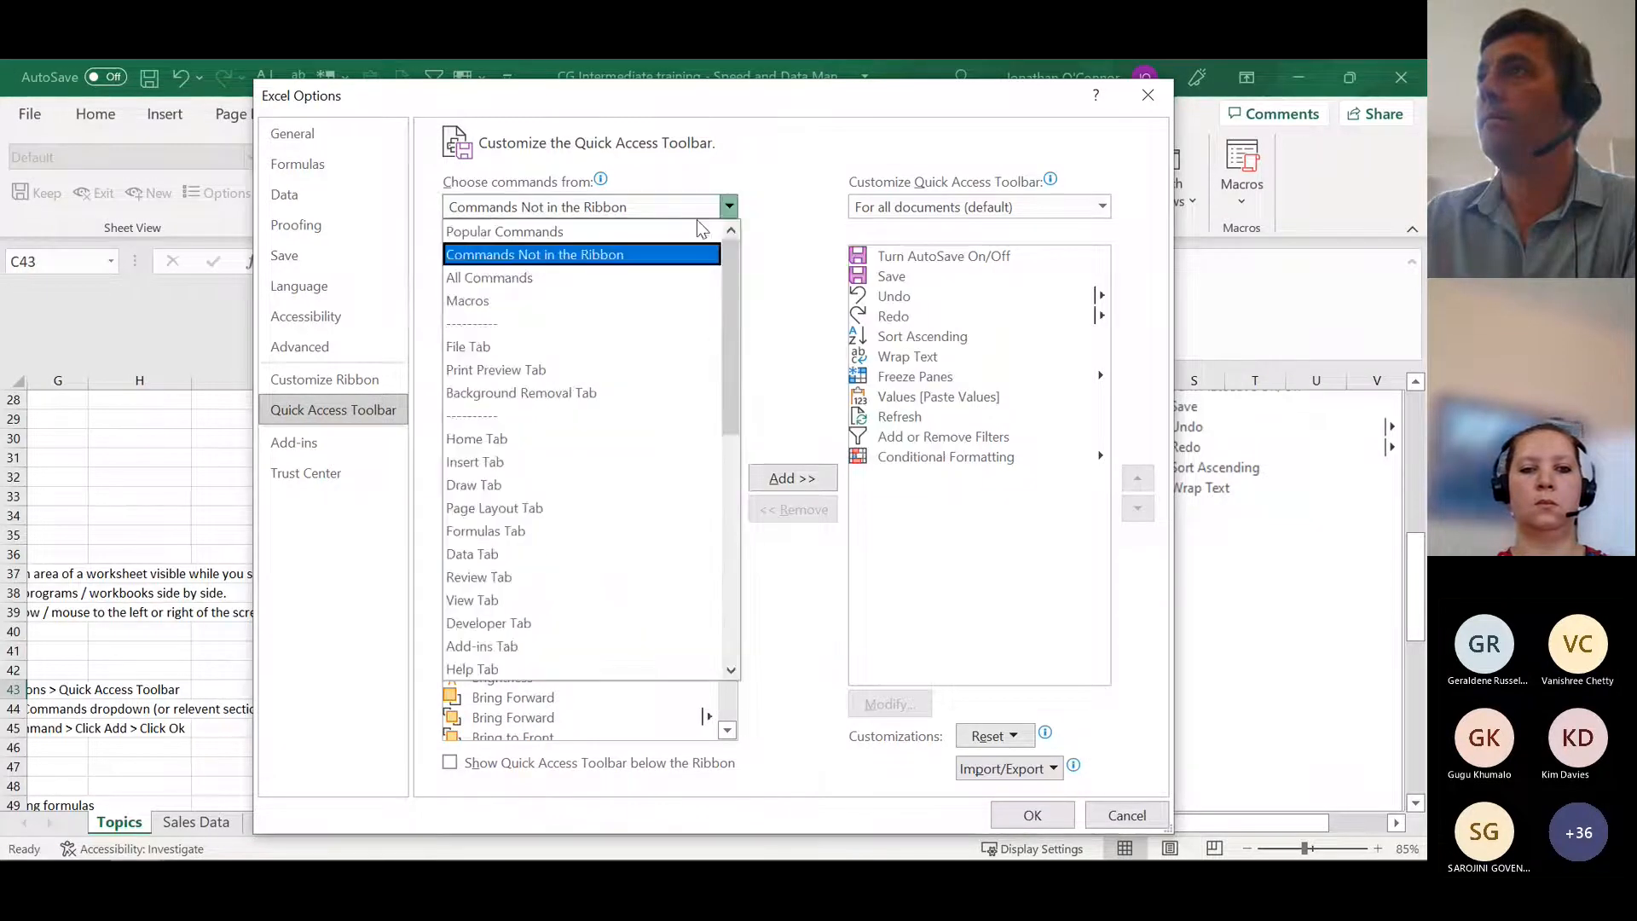
left_click(561, 282)
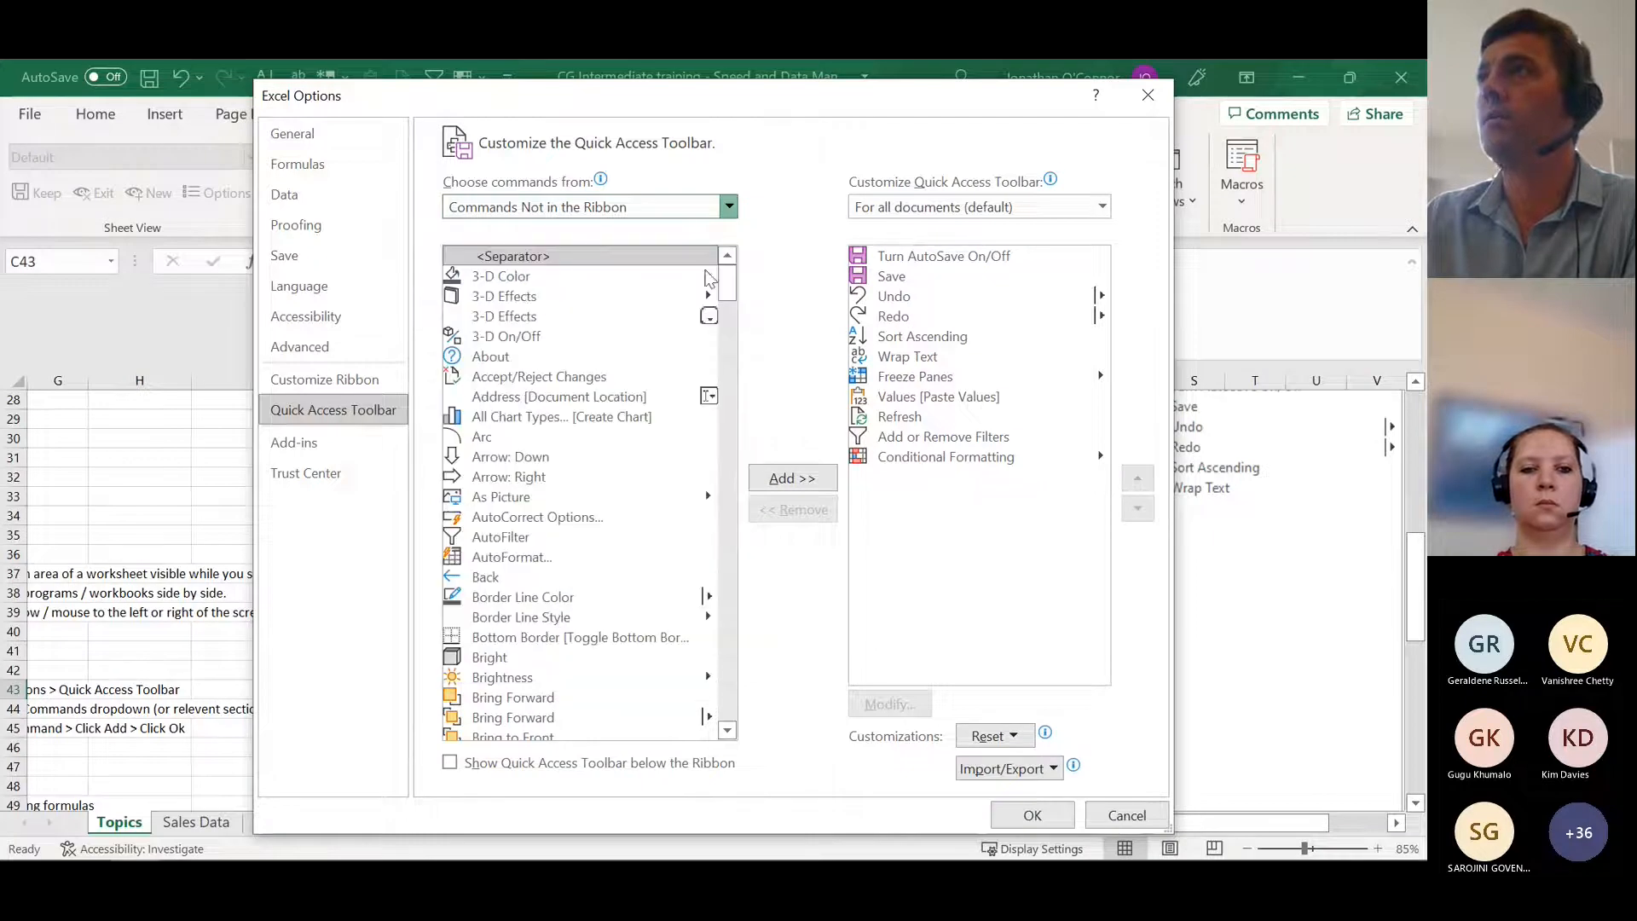
left_click_drag(731, 282, 719, 712)
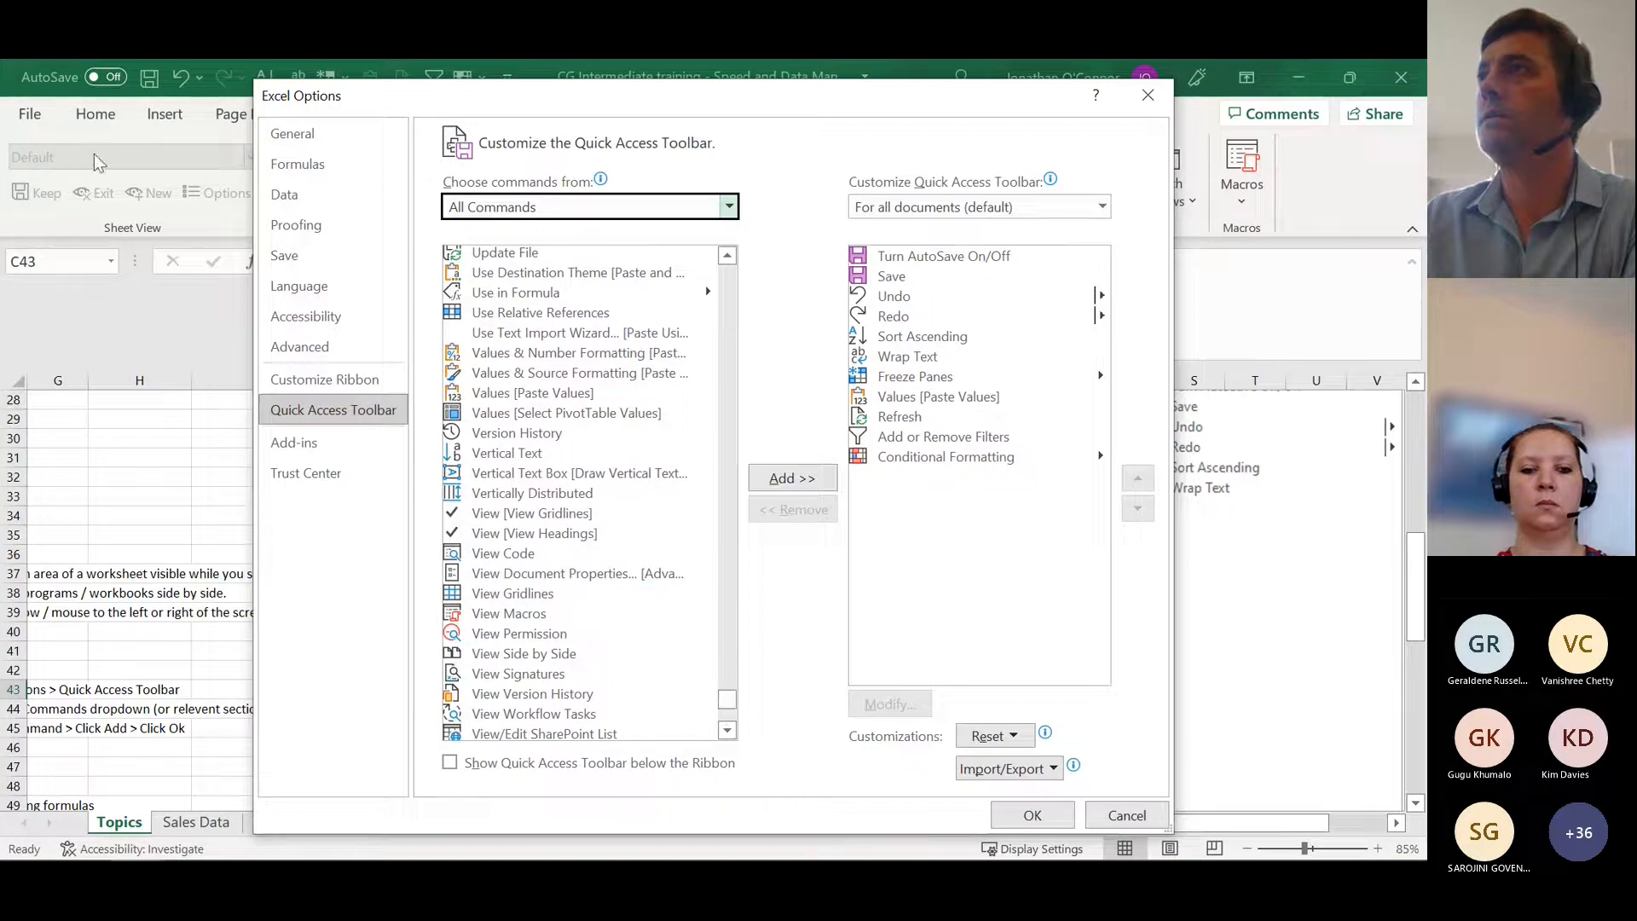
Step: Add the Vertical Text Box command to the Quick Access Toolbar, remove it again, and close the options
left_click_drag(476, 96, 548, 113)
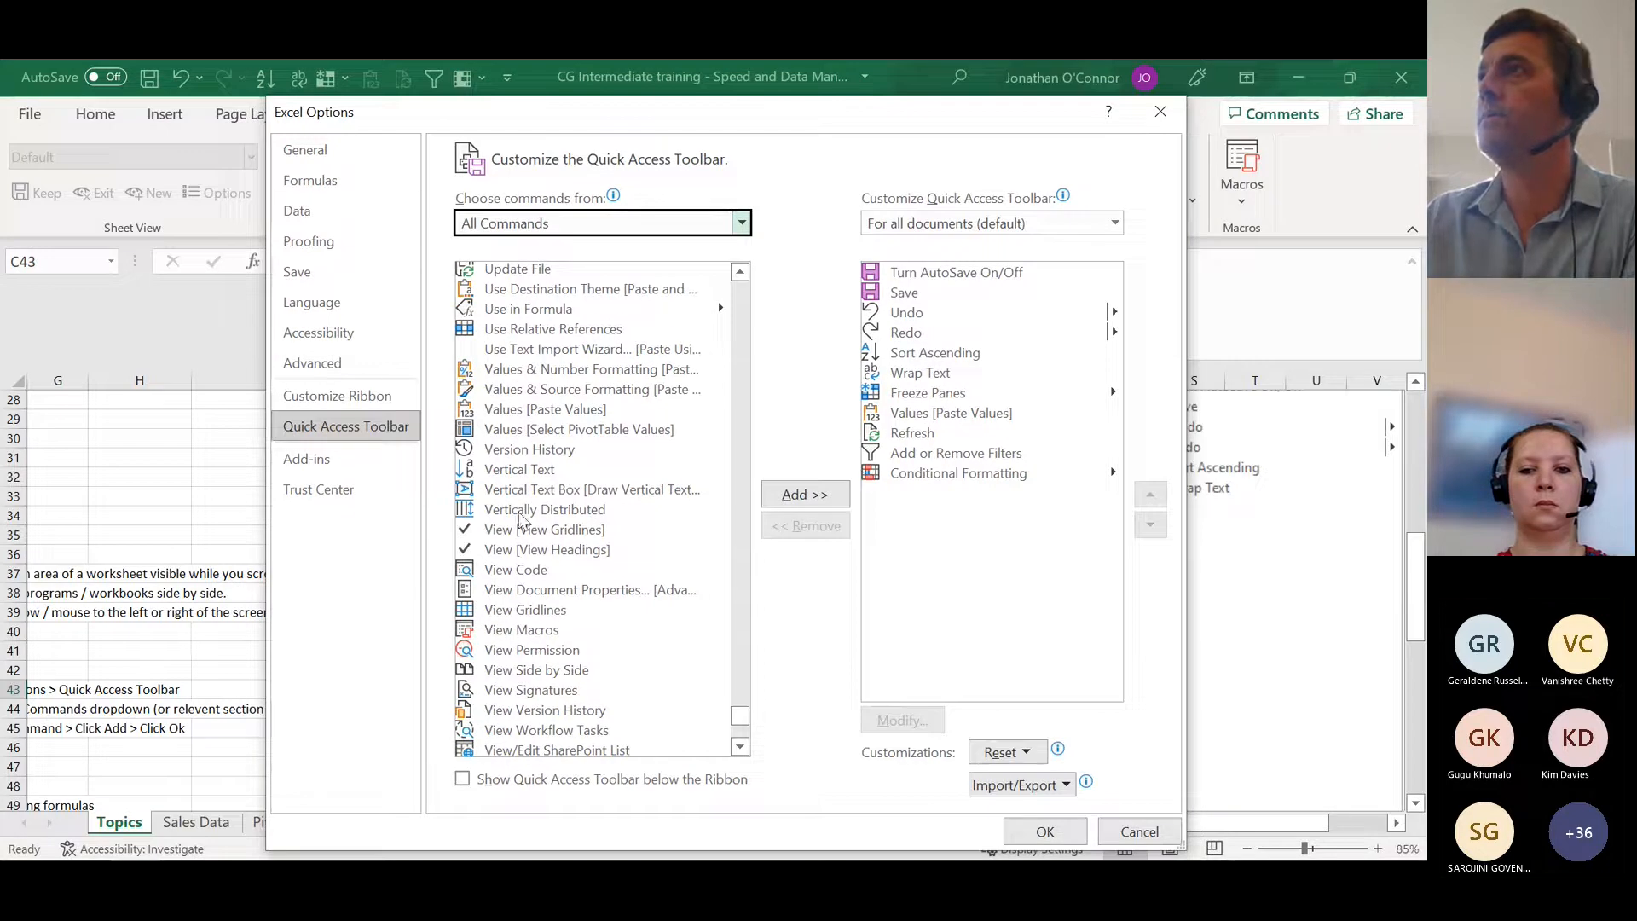
left_click(557, 495)
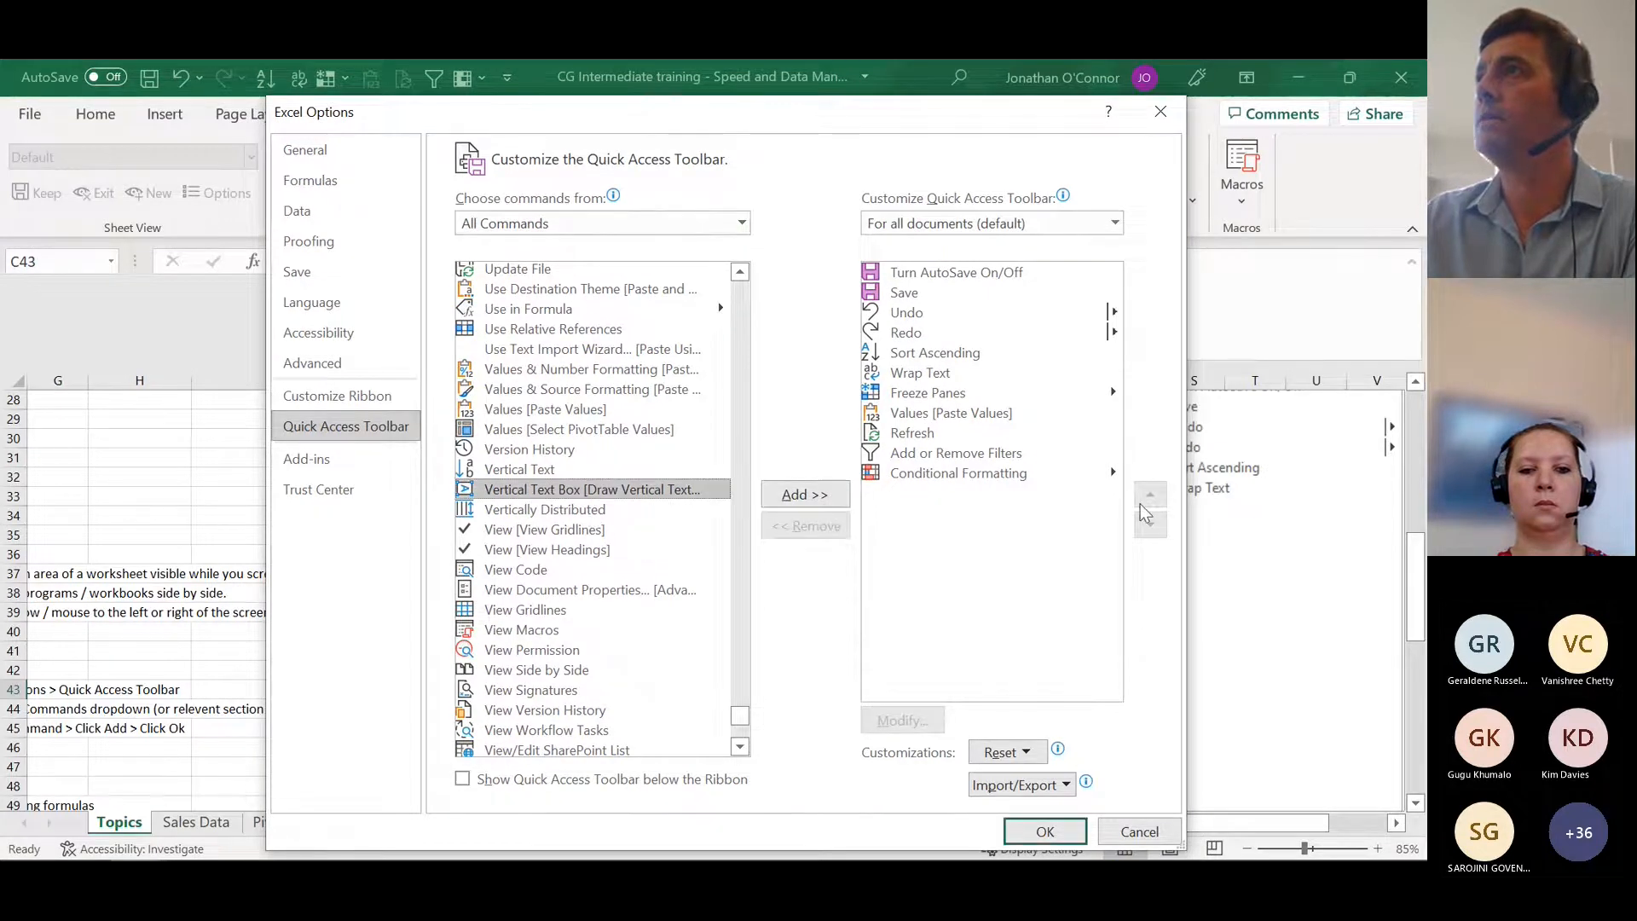
left_click(805, 494)
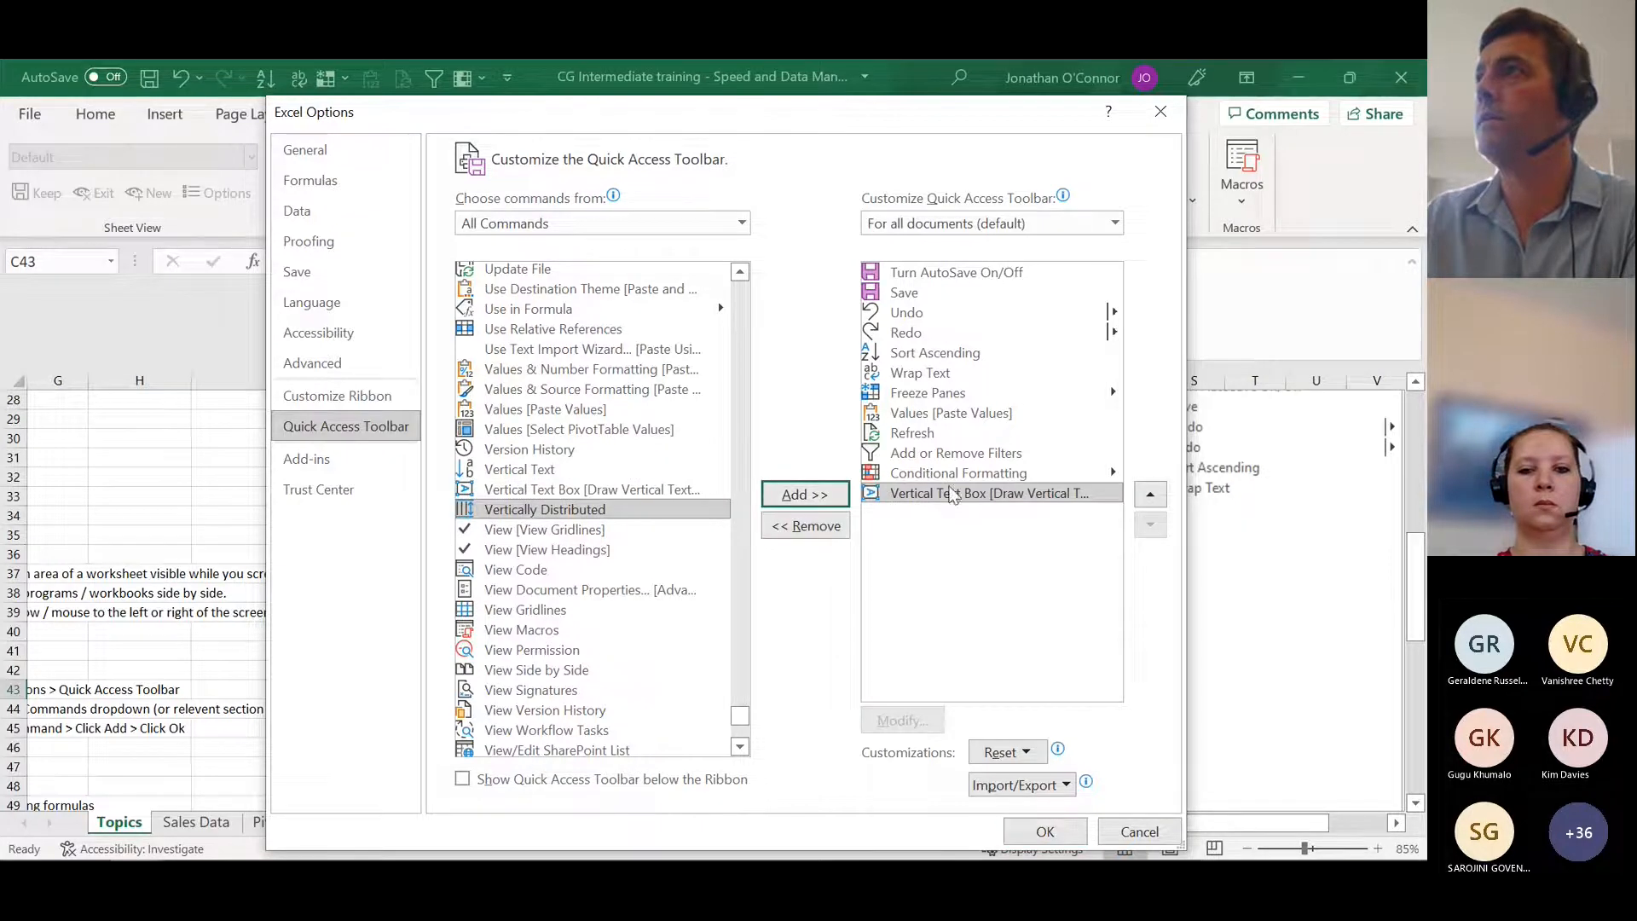
left_click(808, 525)
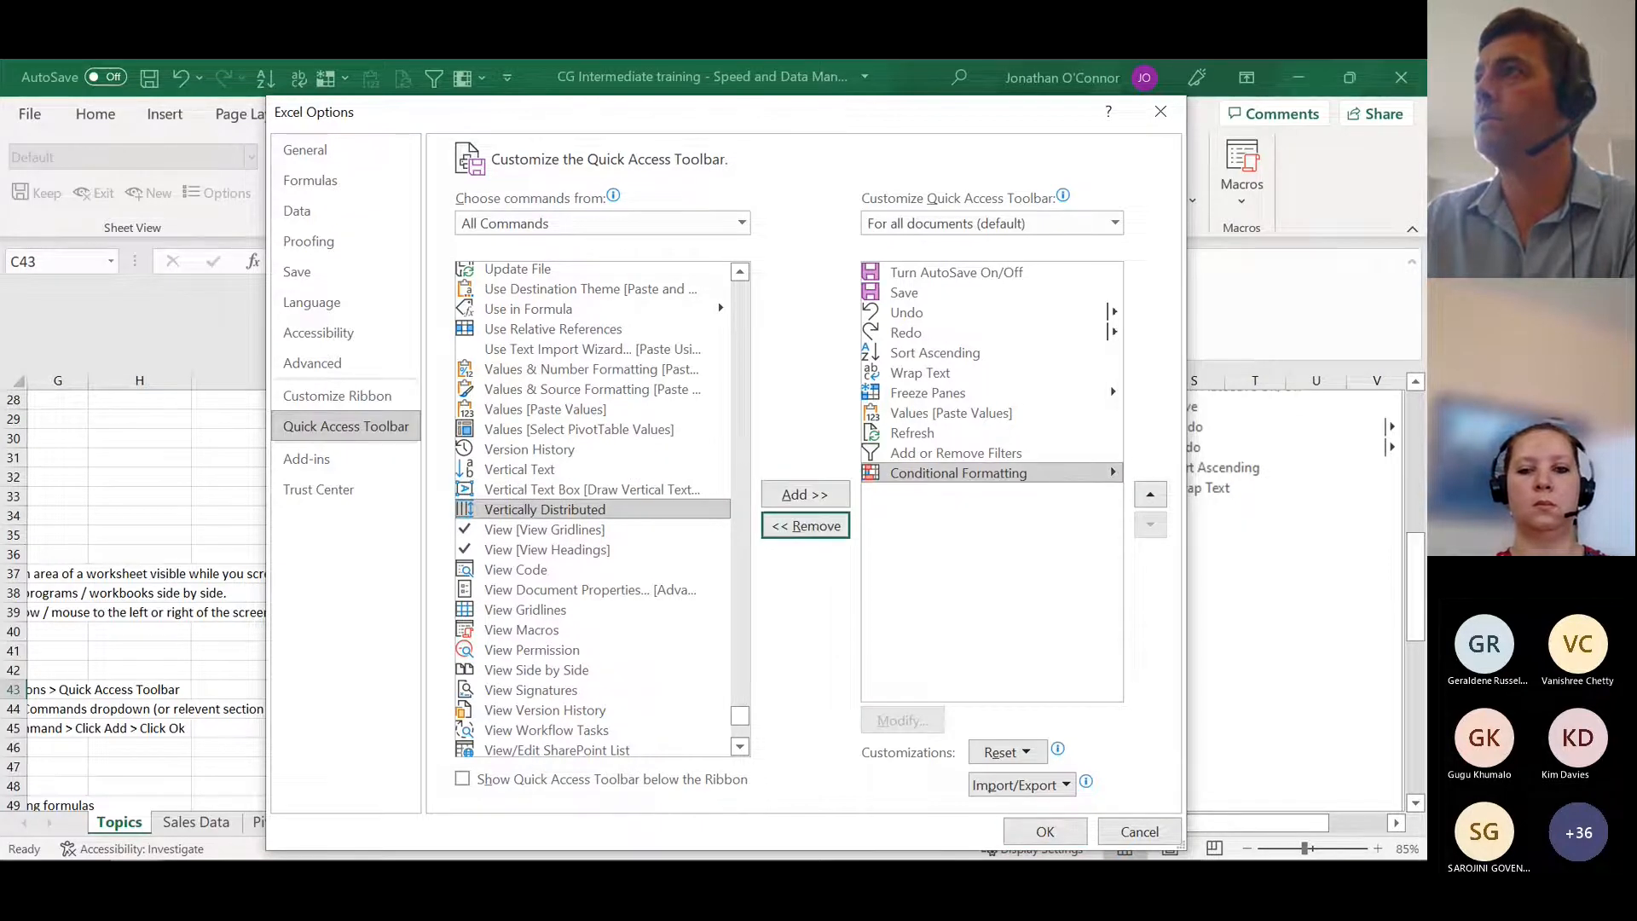
left_click(1043, 838)
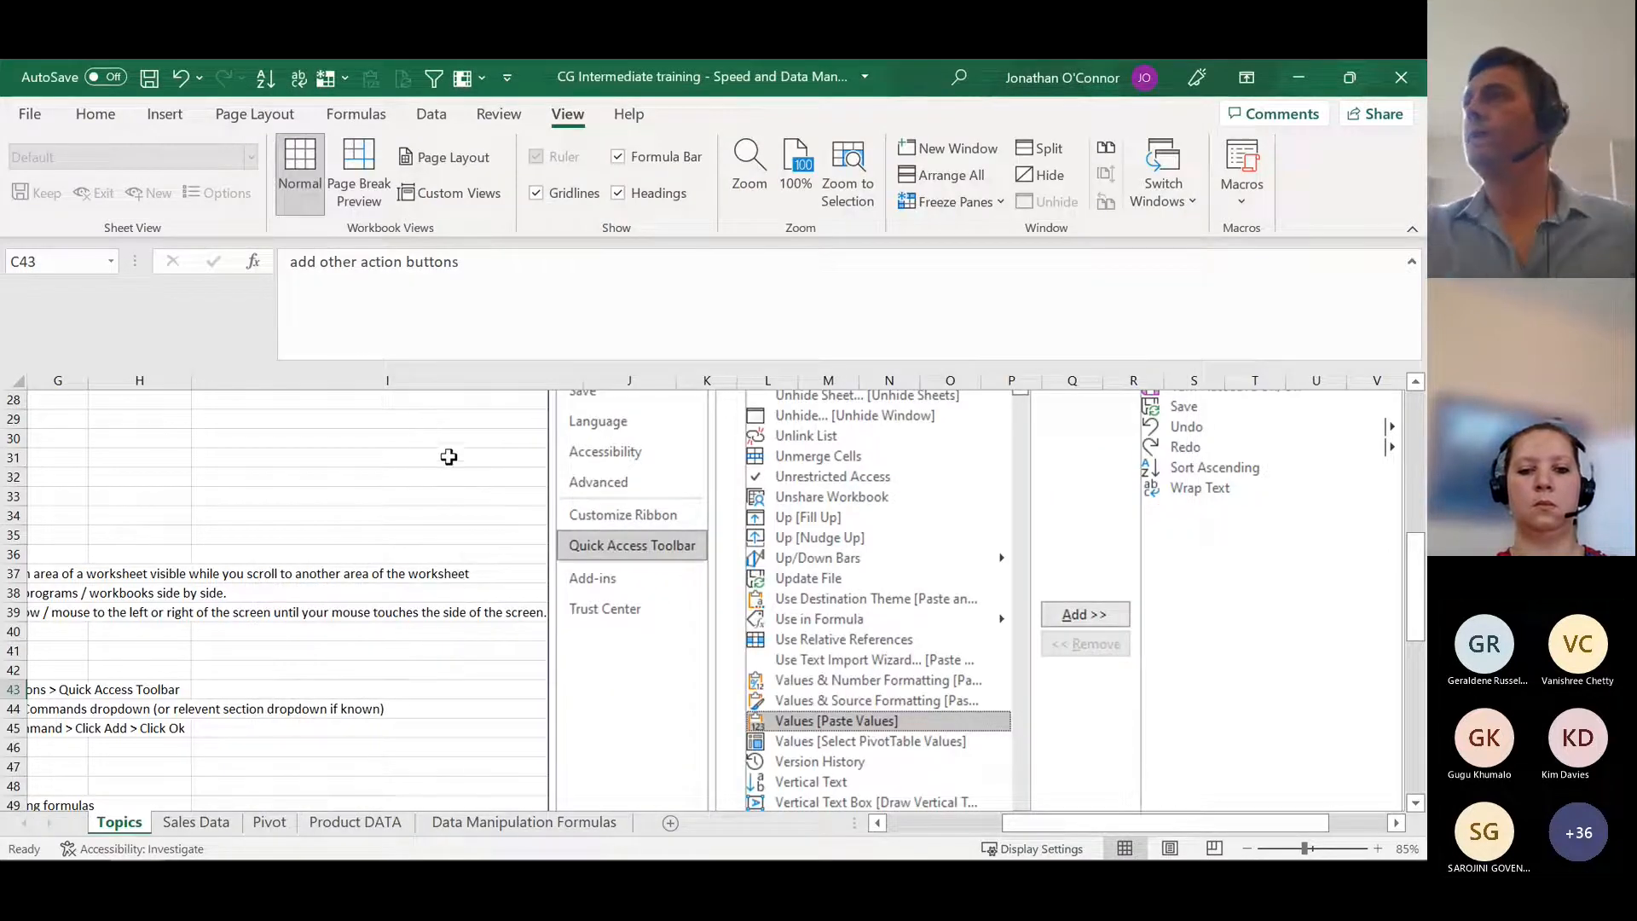
Step: Return to the first columns of the Topics sheet and select cell C47 beside the Data Management heading
left_click(431, 495)
left_click_drag(1116, 821, 991, 832)
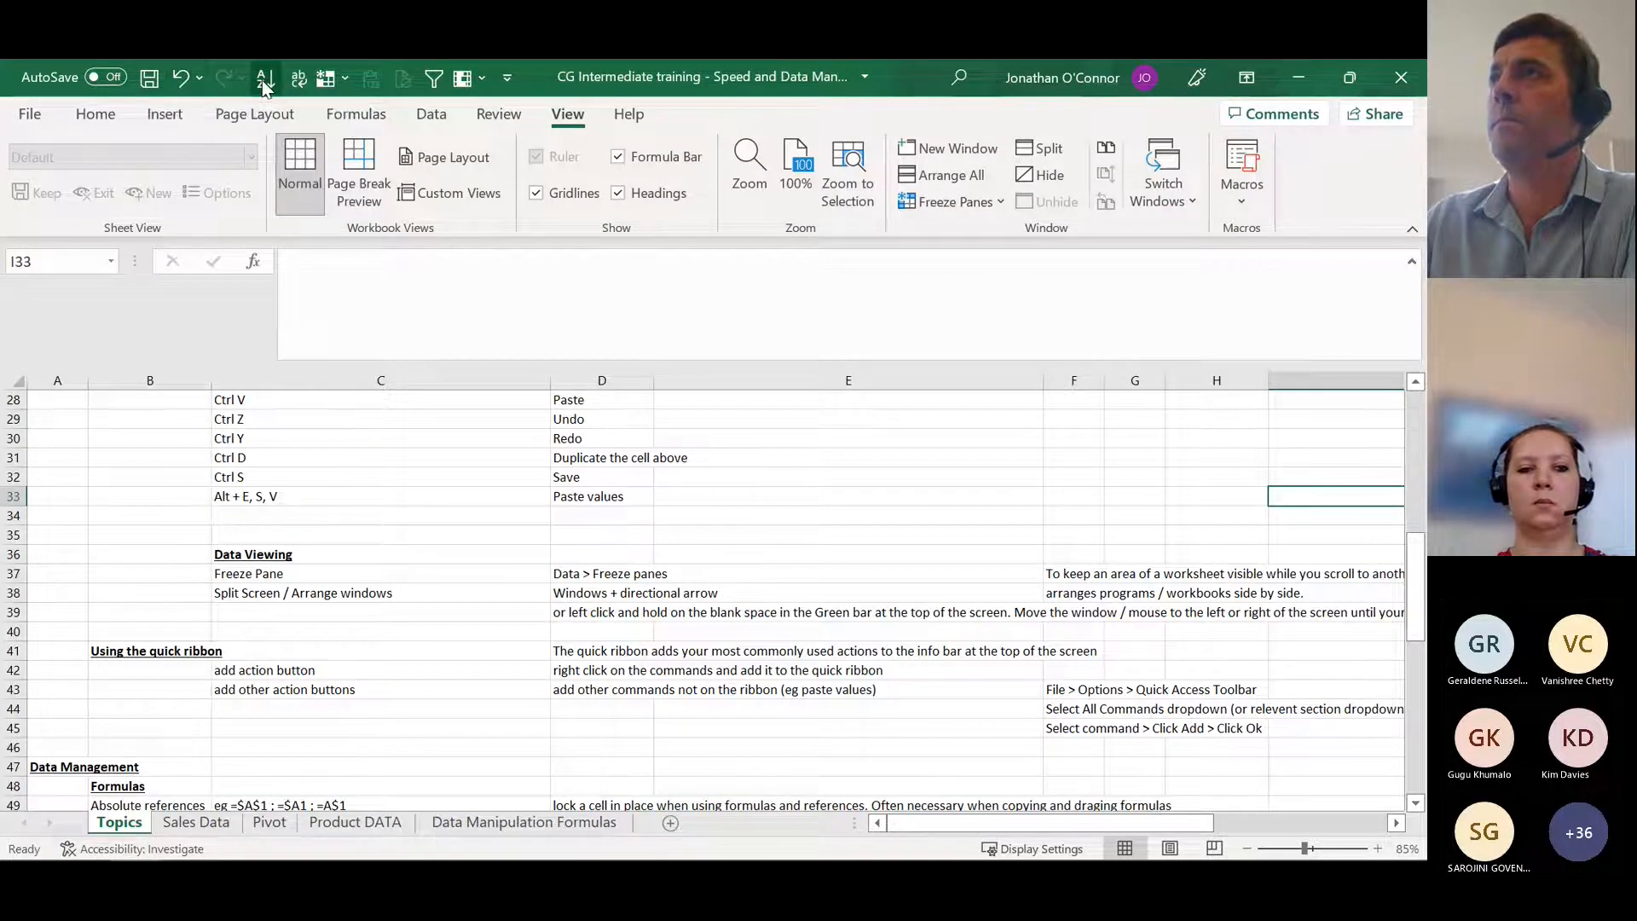
left_click(408, 766)
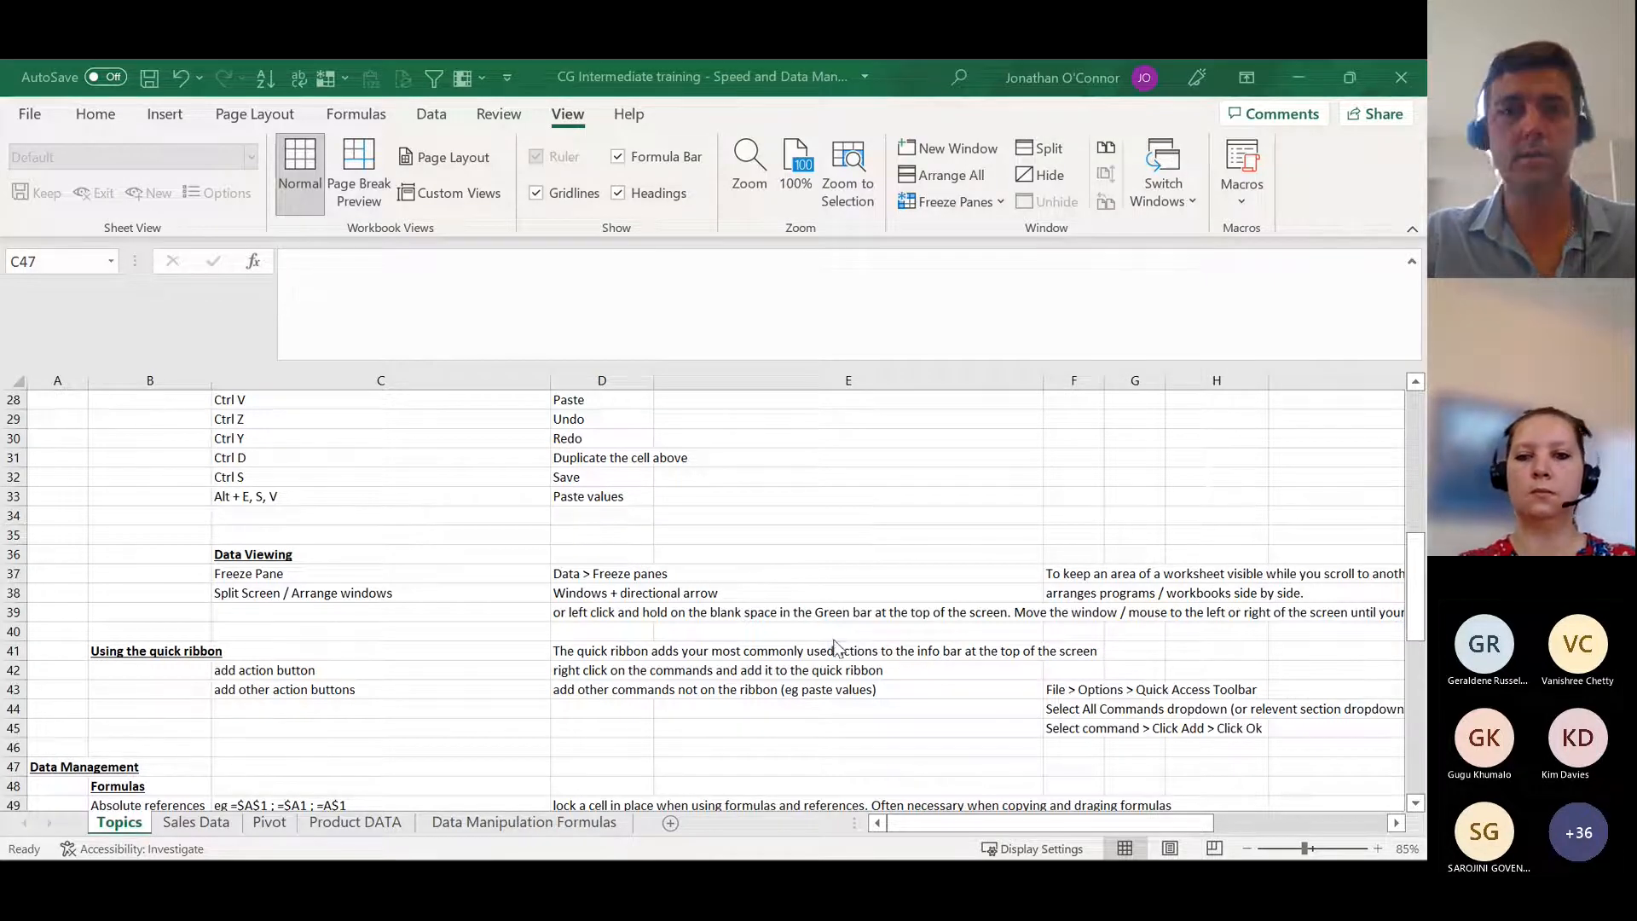
mouse_move(170, 841)
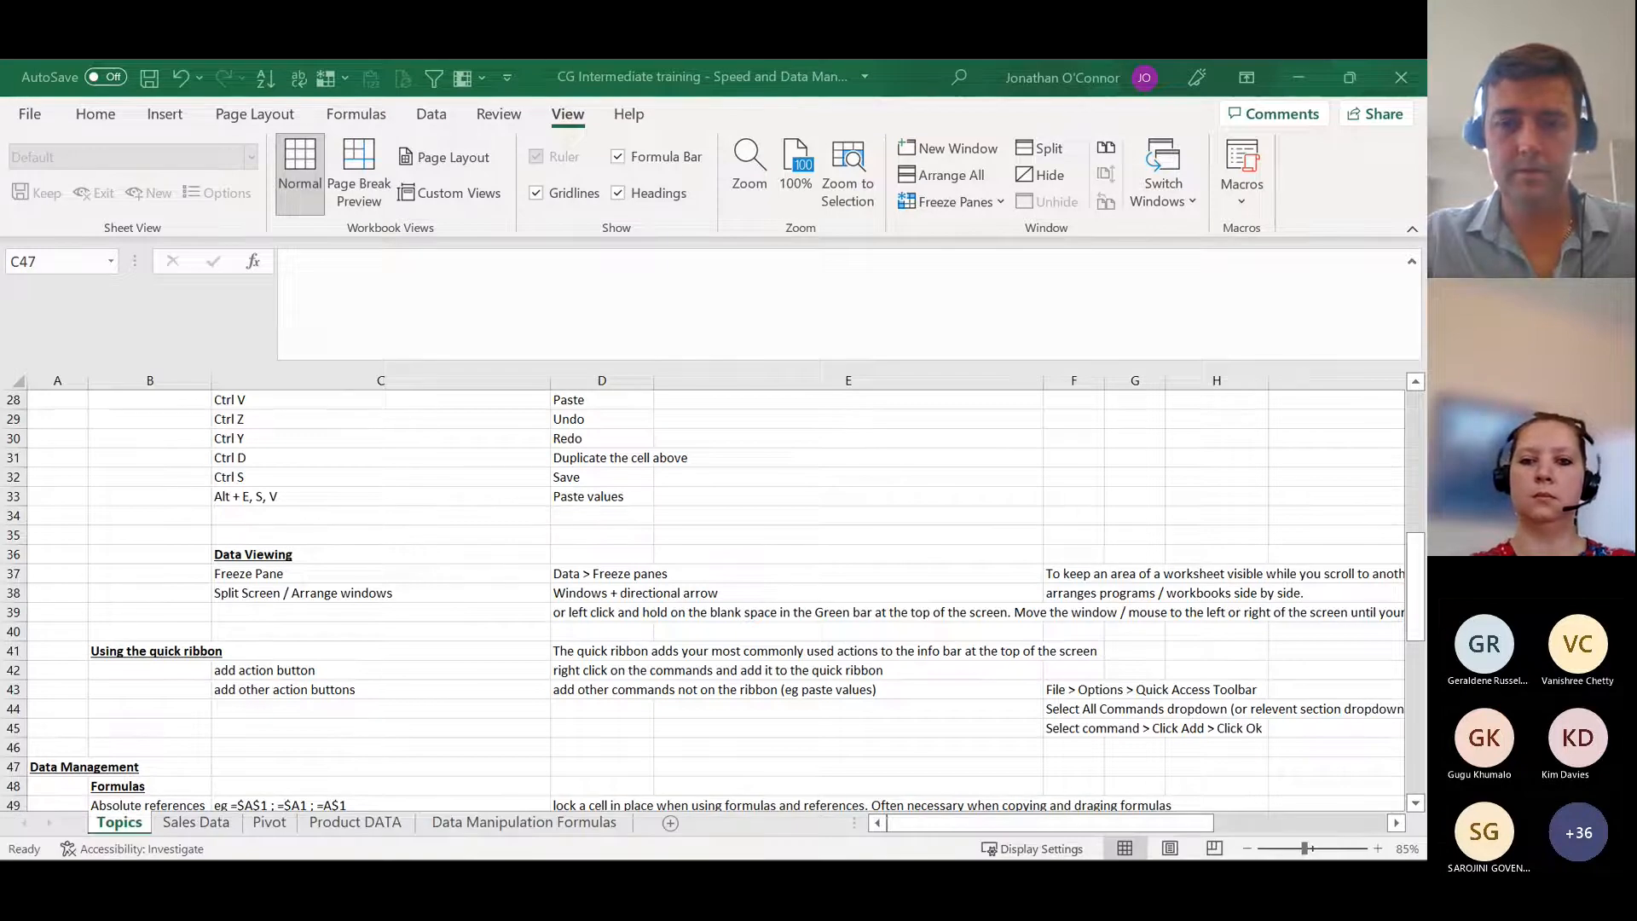
key("super+d")
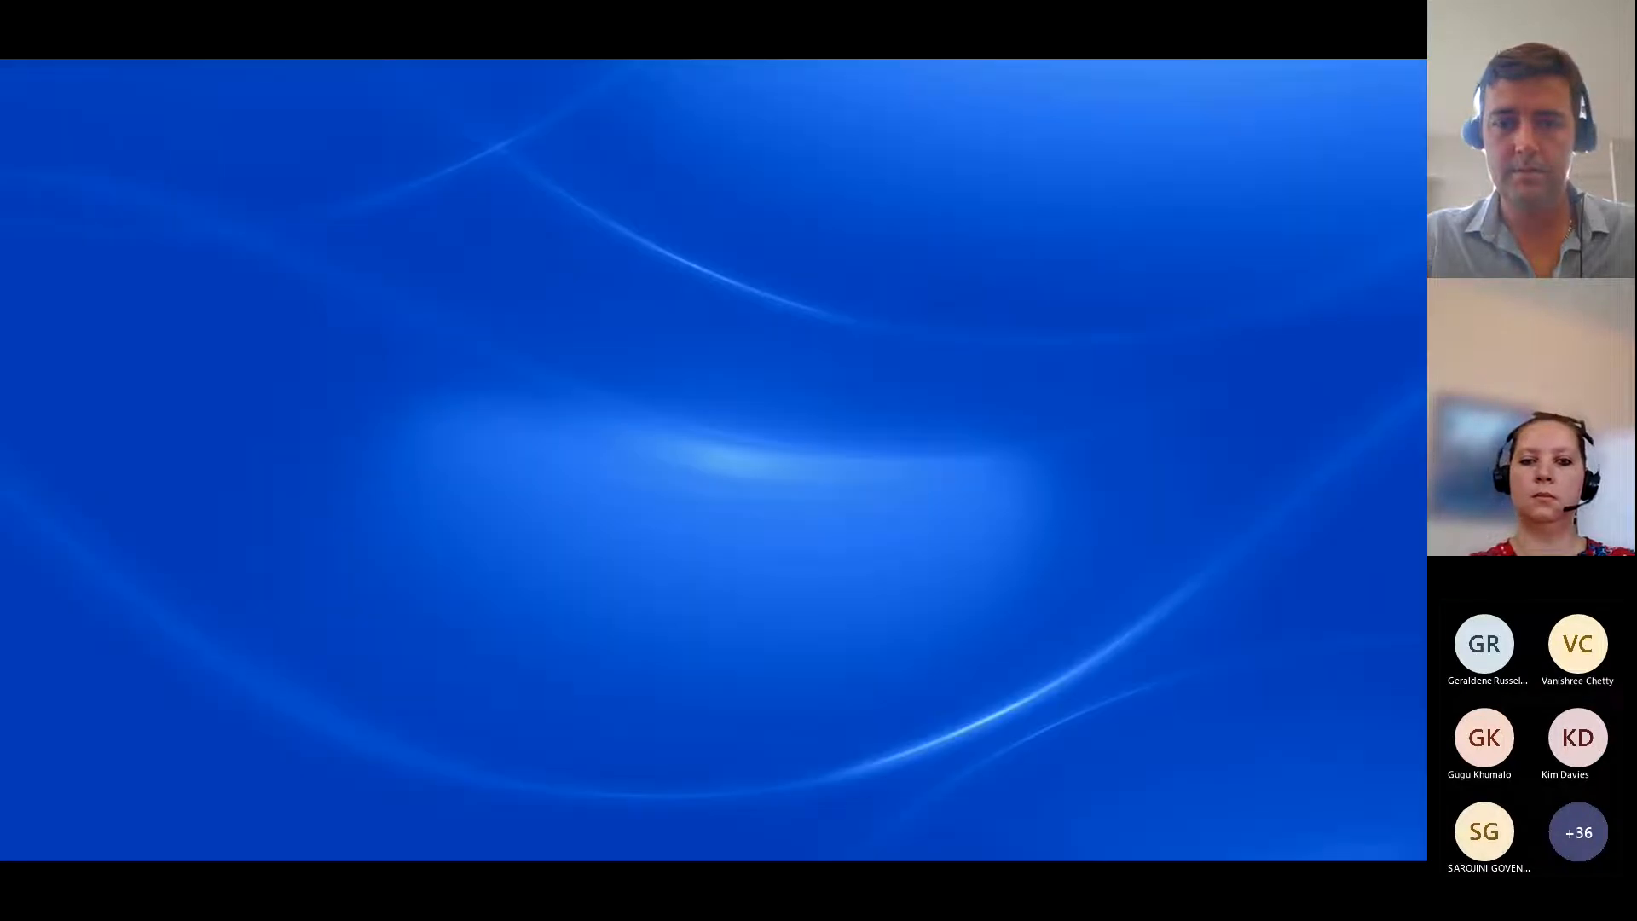
key("super+d")
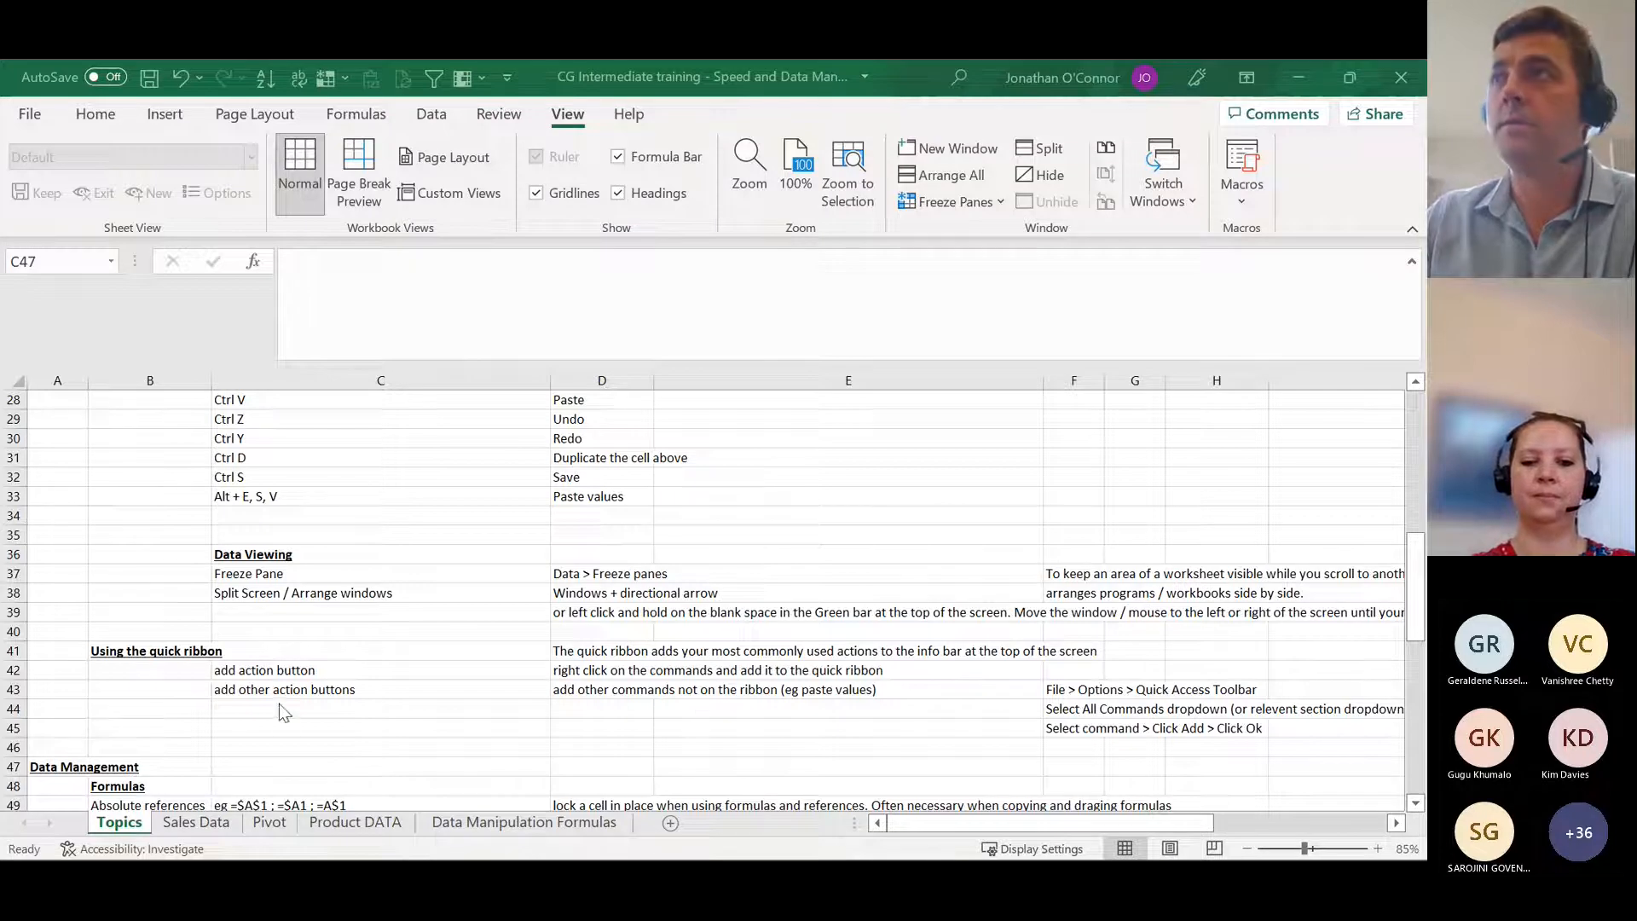
Step: Look over the formulas listed under Data Management in rows 47 to 59 of the Topics sheet
left_click(243, 761)
scroll(239, 734, "down", 2)
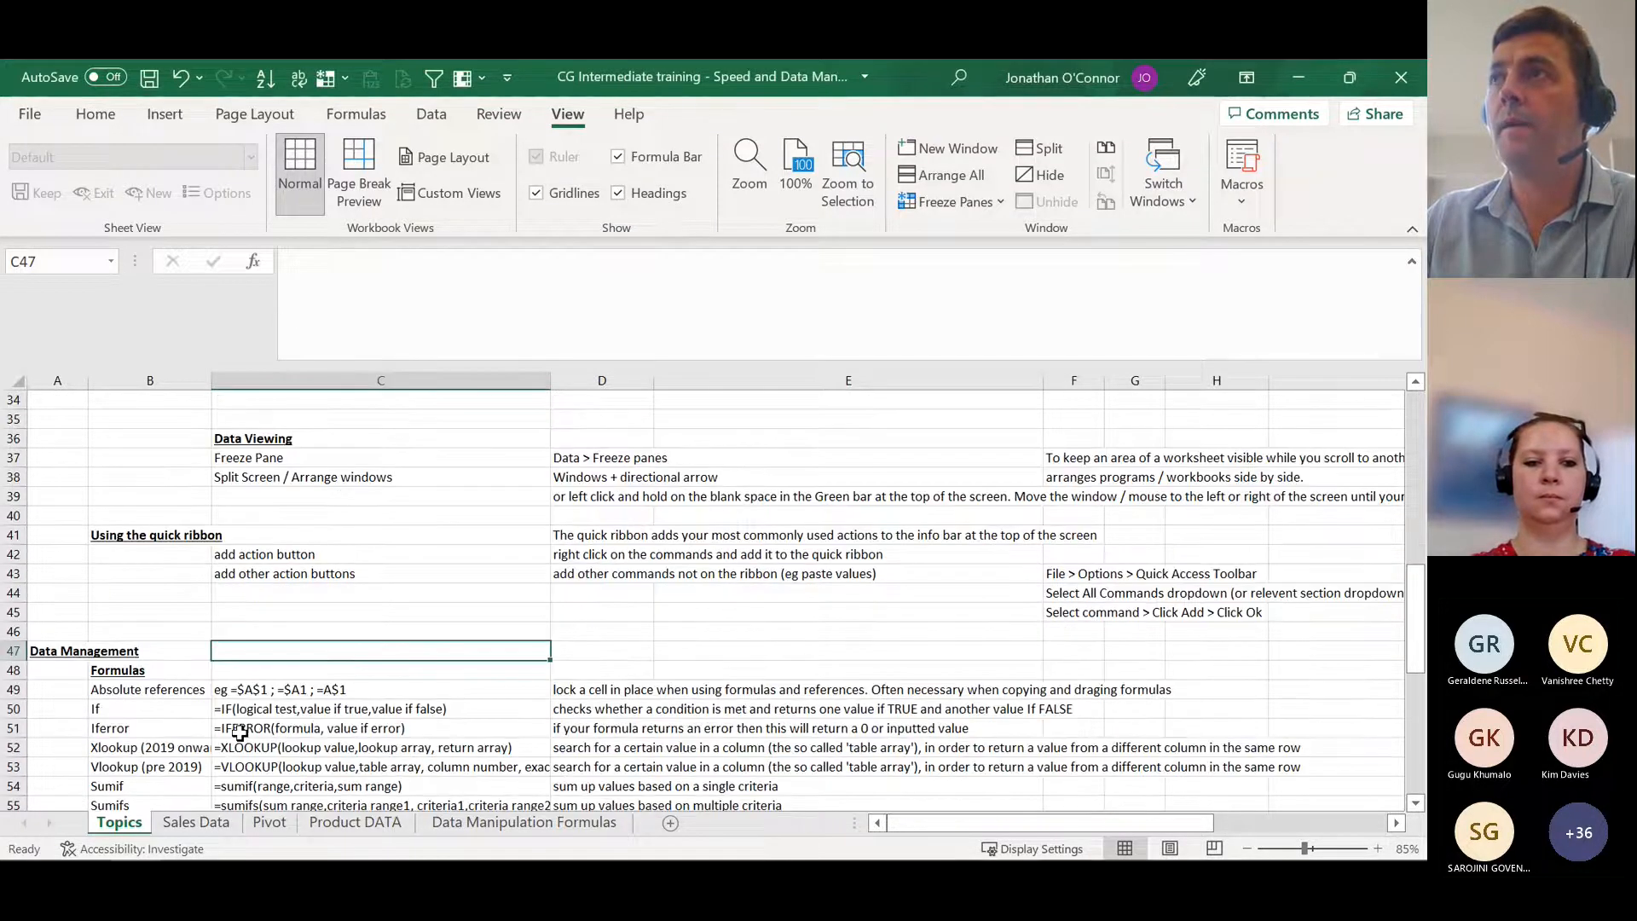
scroll(240, 732, "down", 2)
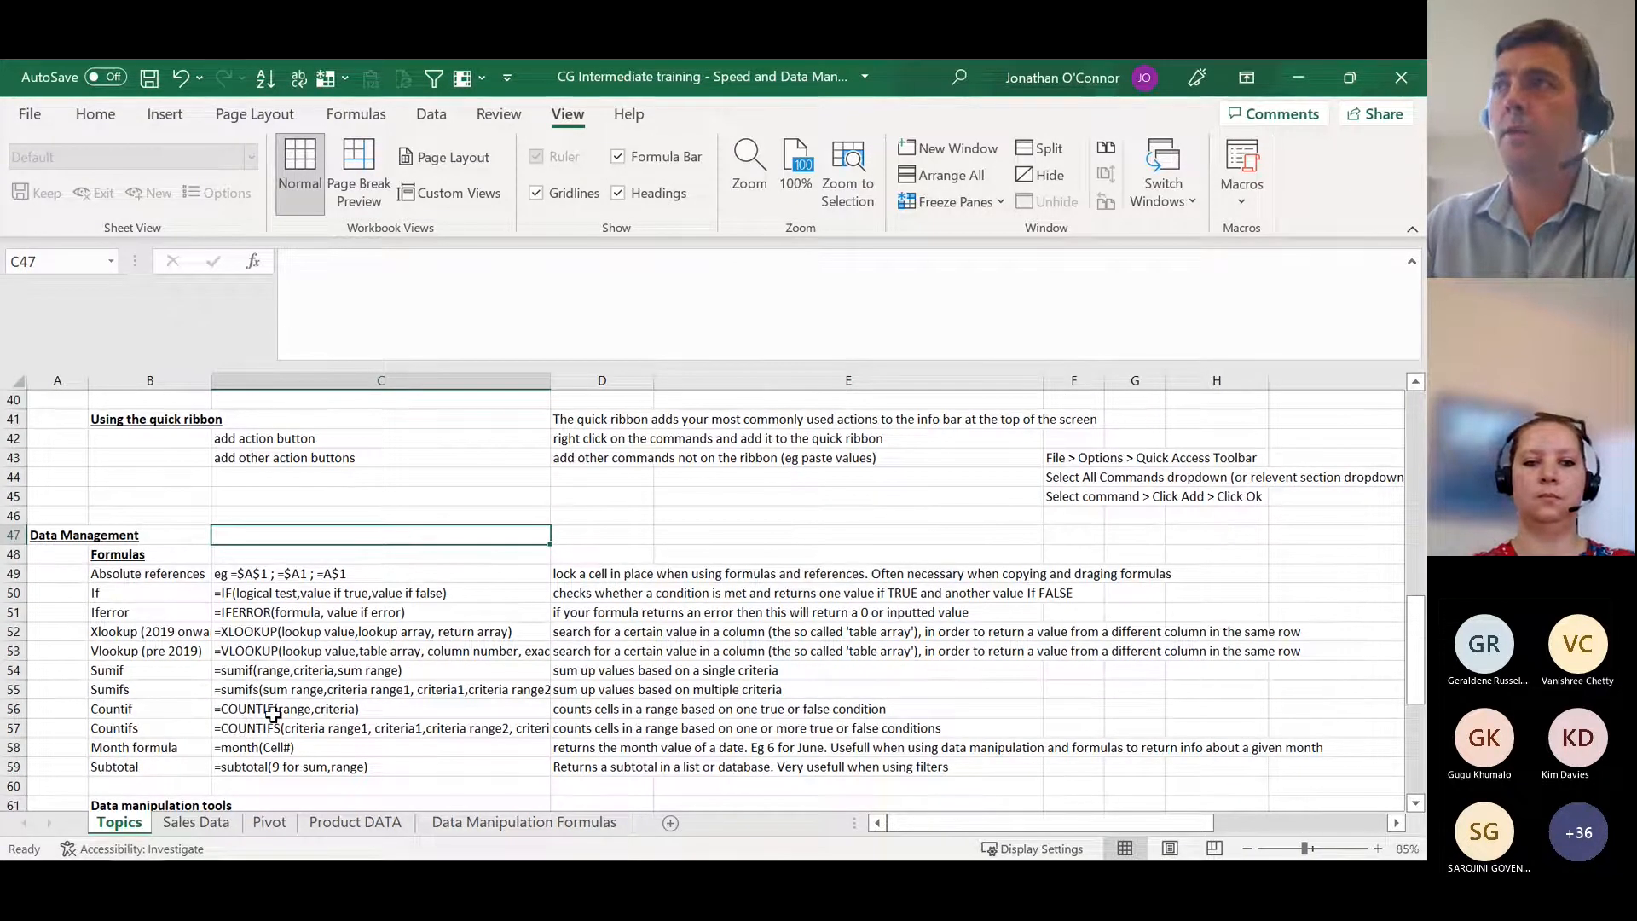
scroll(273, 715, "down", 1)
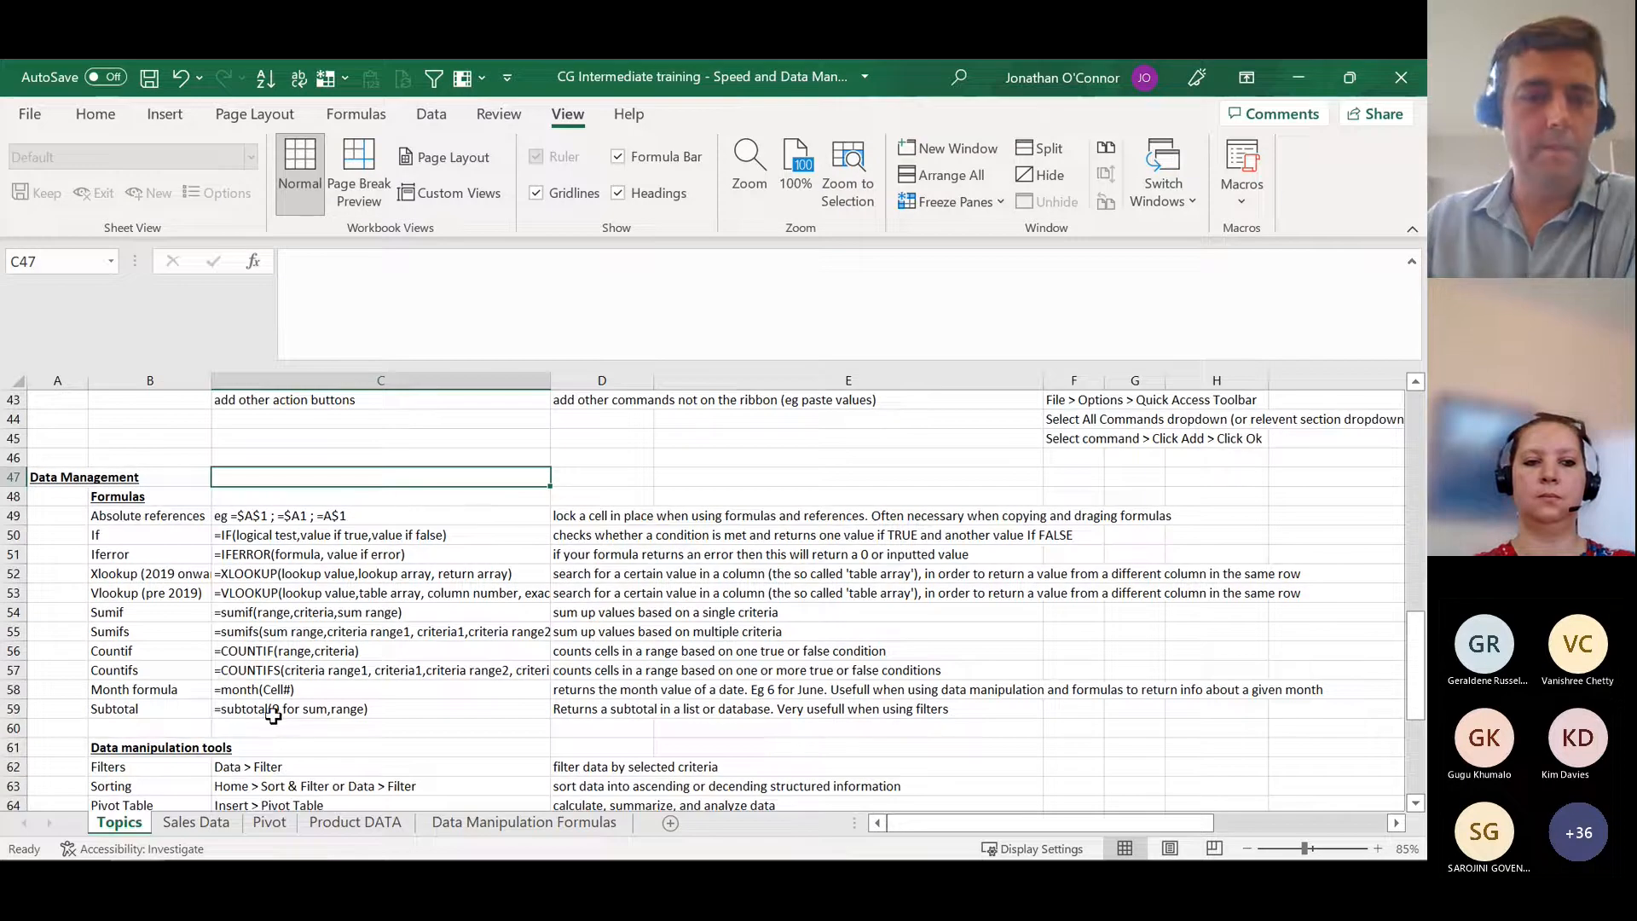
mouse_move(17, 853)
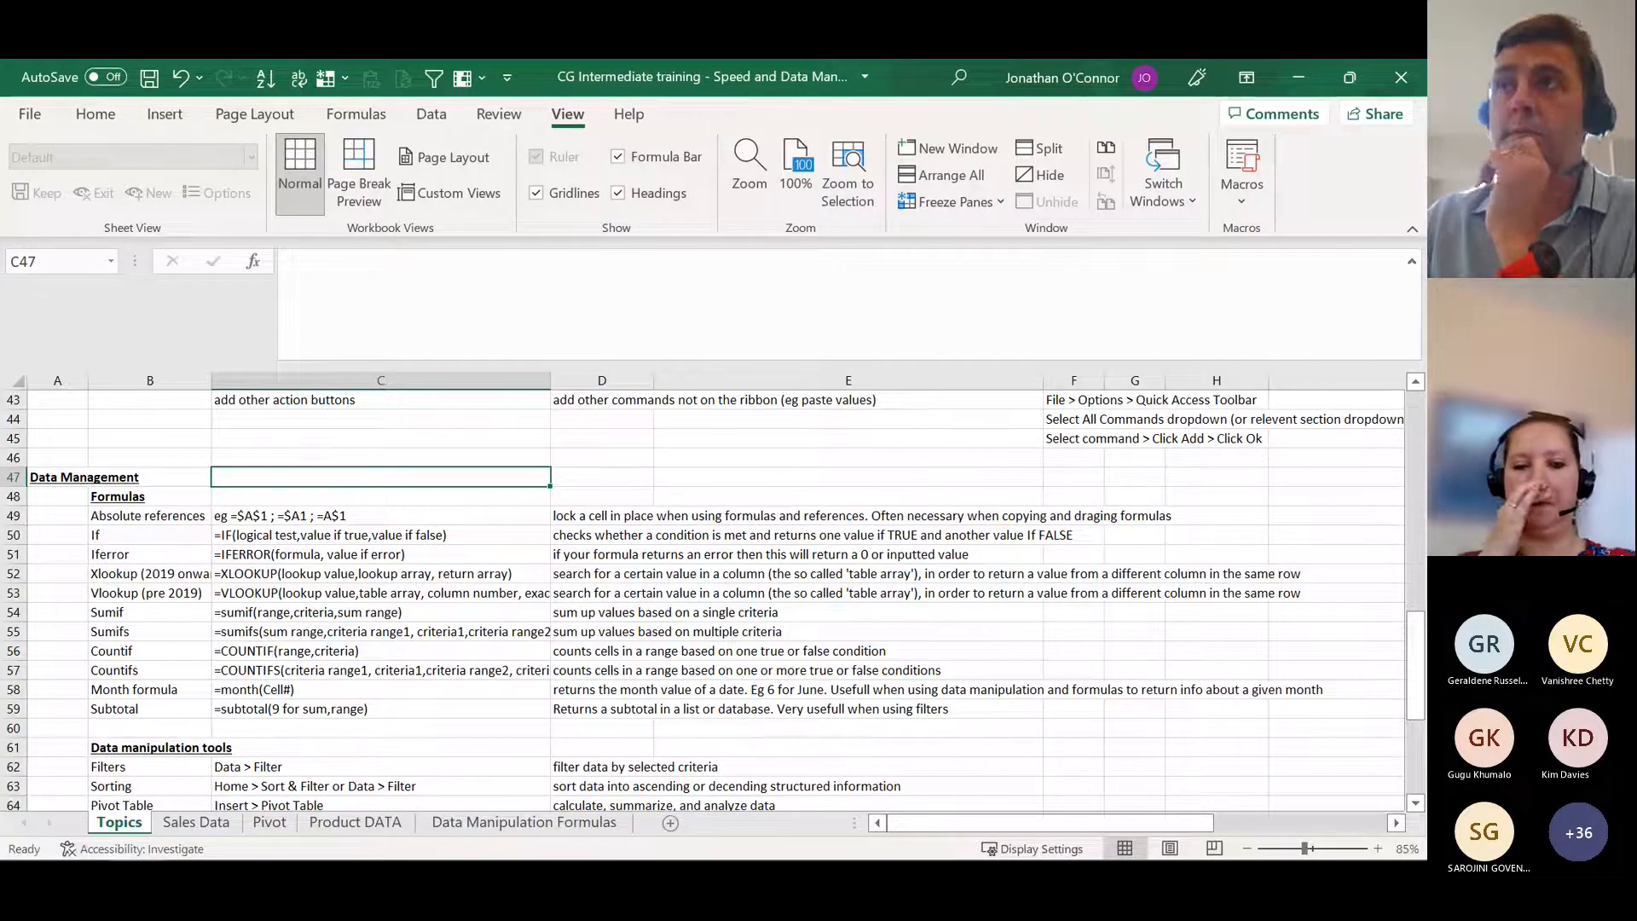
left_click(255, 485)
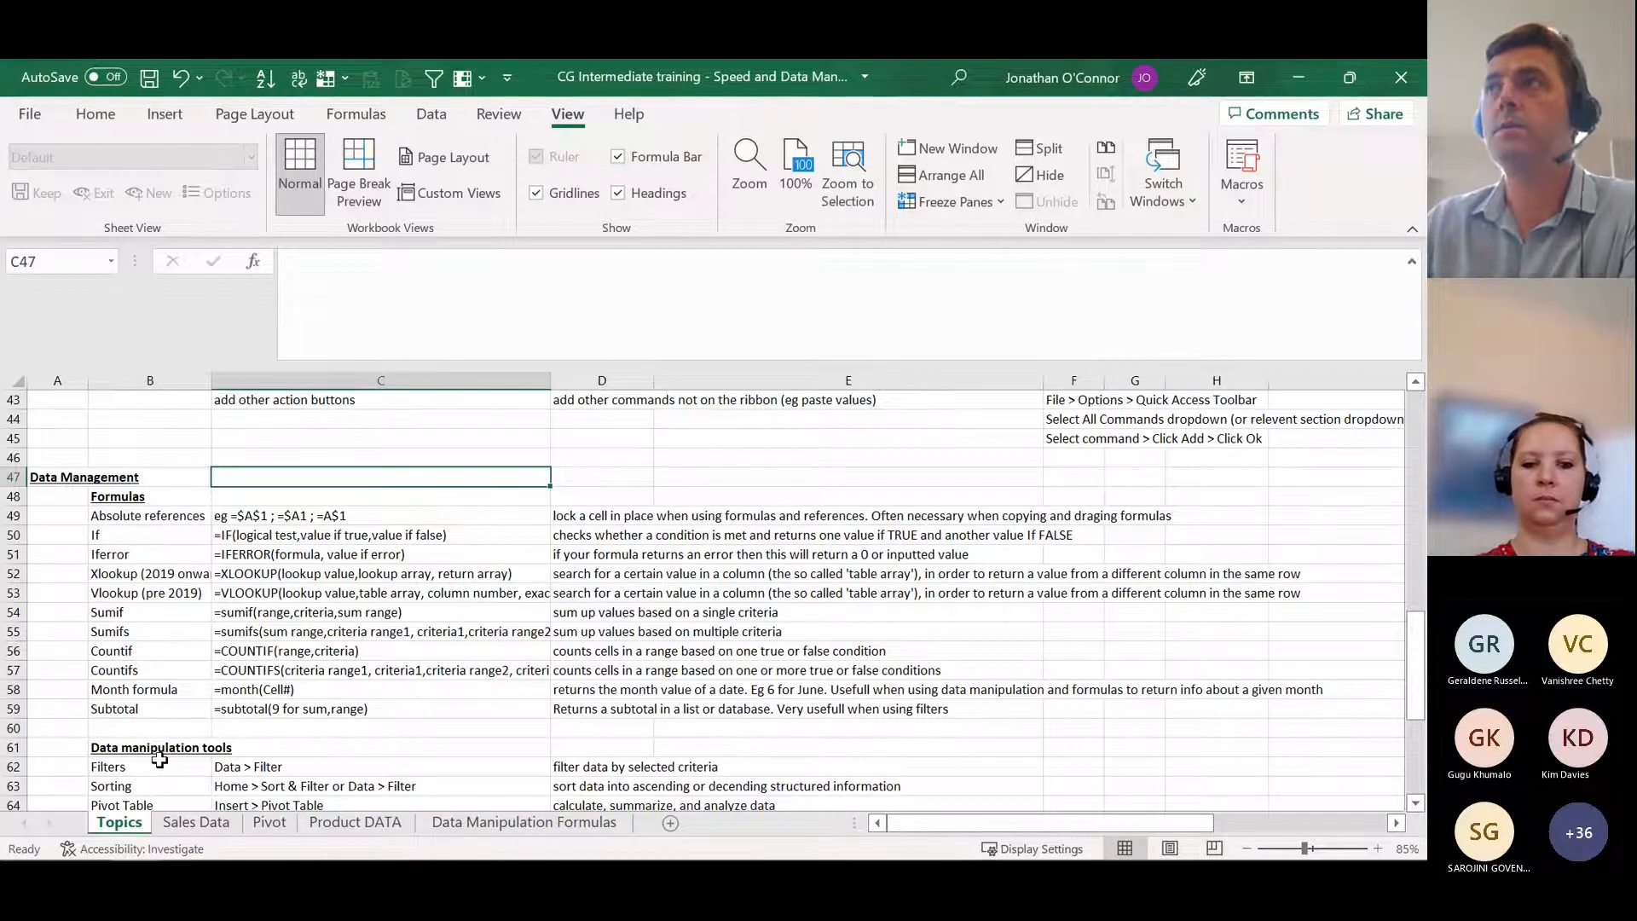
Step: Examine the Absolute references entry in row 49 with its example and description, and select the If entry in B50
left_click(166, 502)
left_click(173, 516)
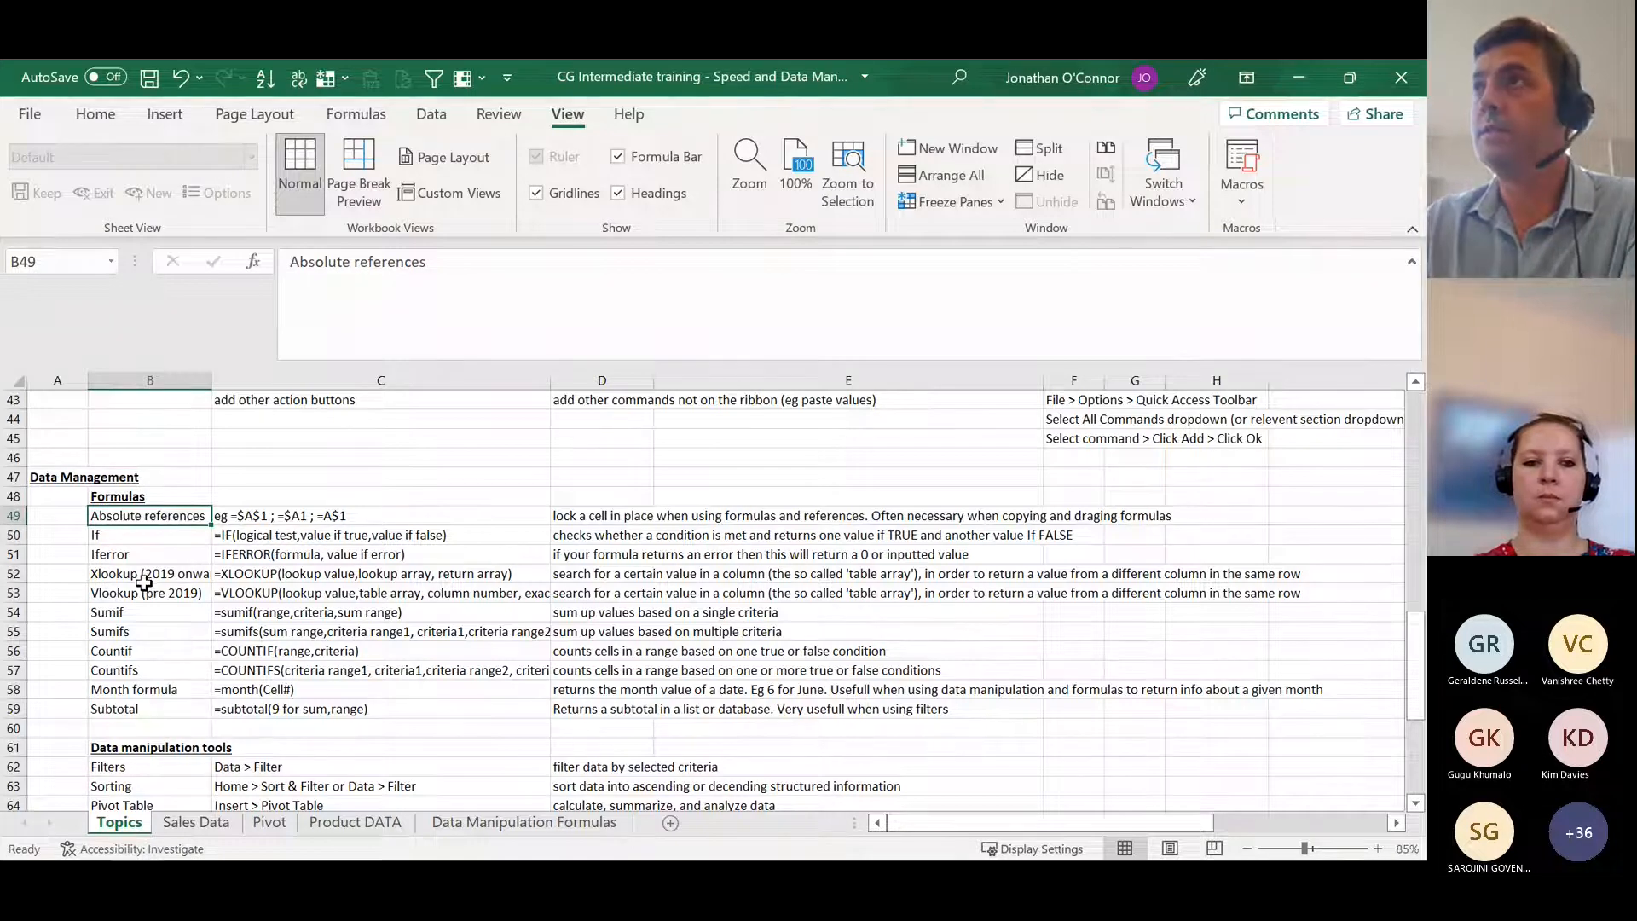
left_click(367, 514)
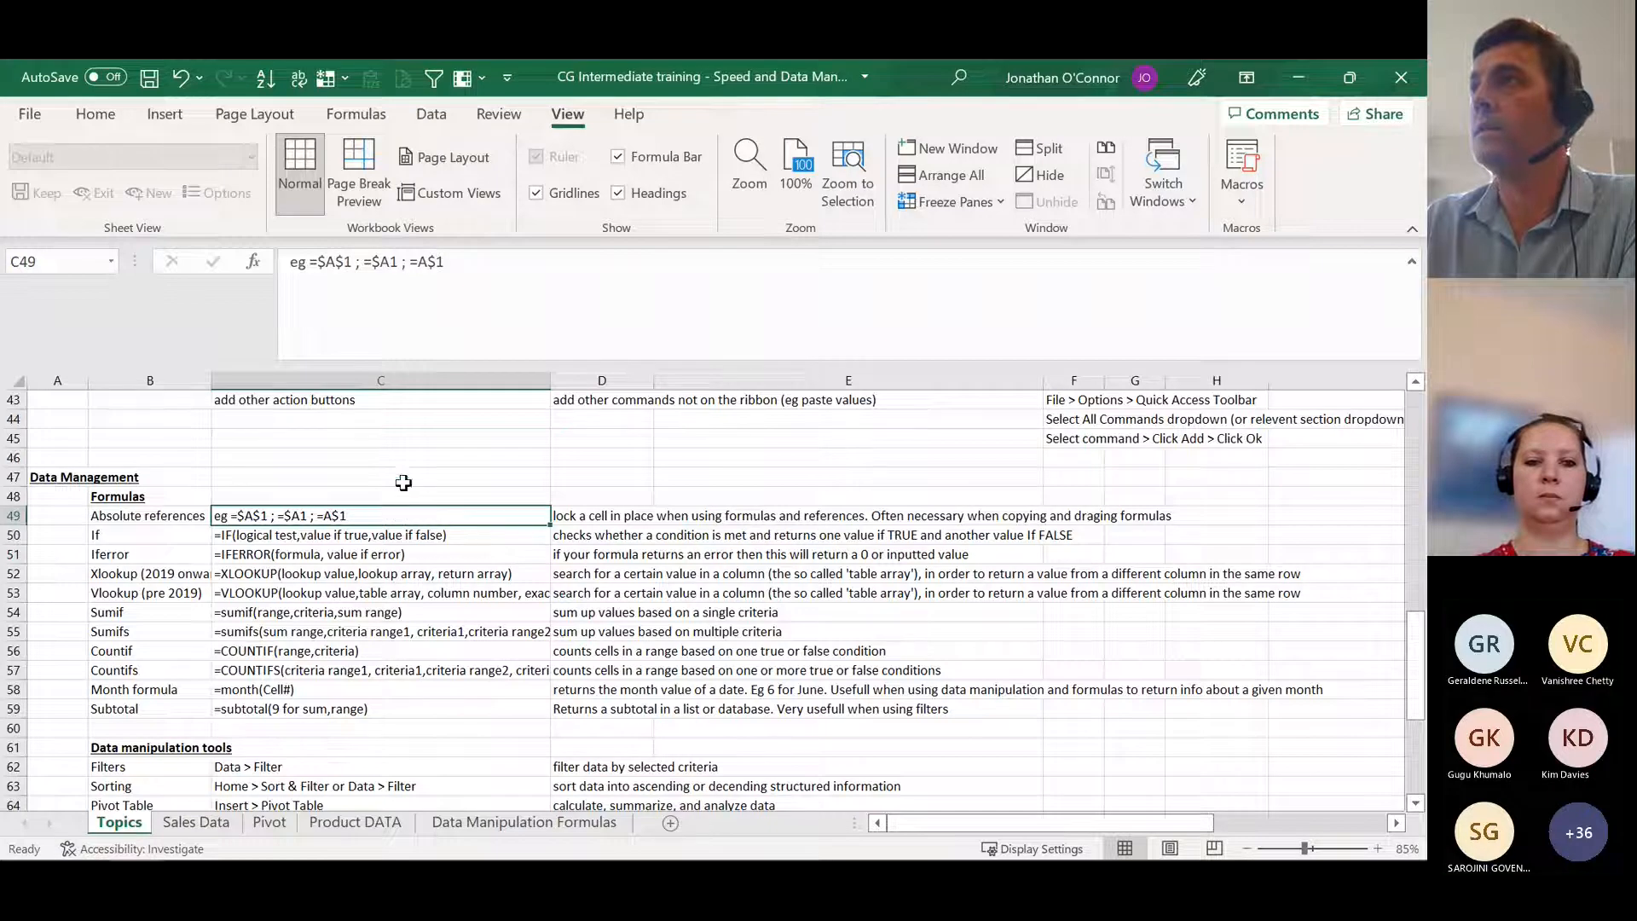
left_click(599, 516)
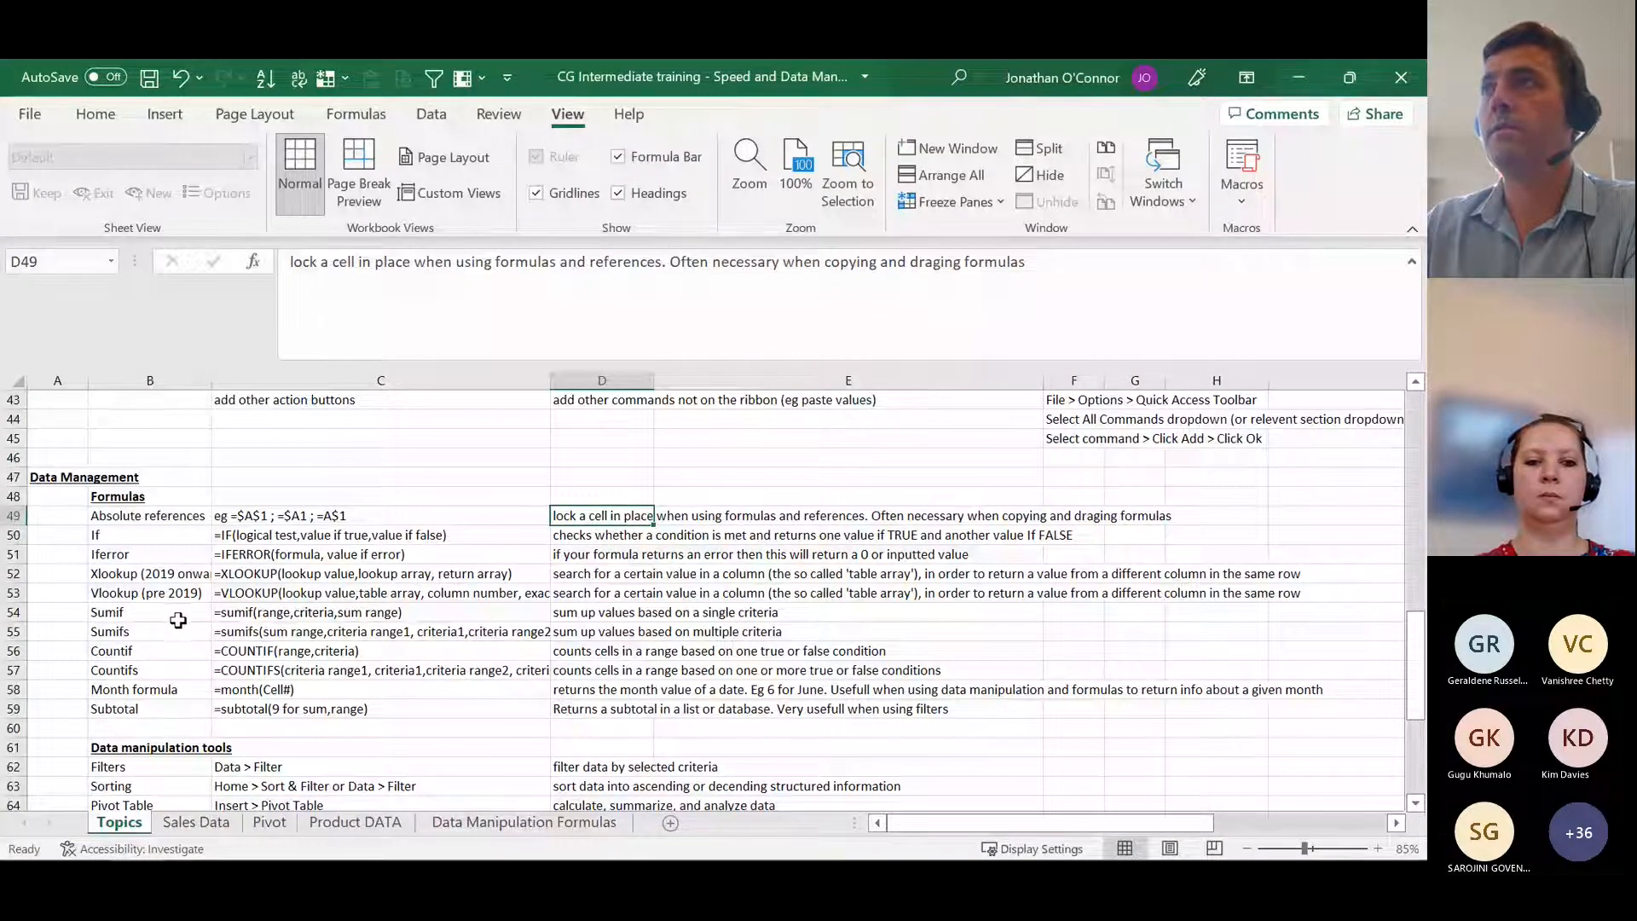
left_click(163, 536)
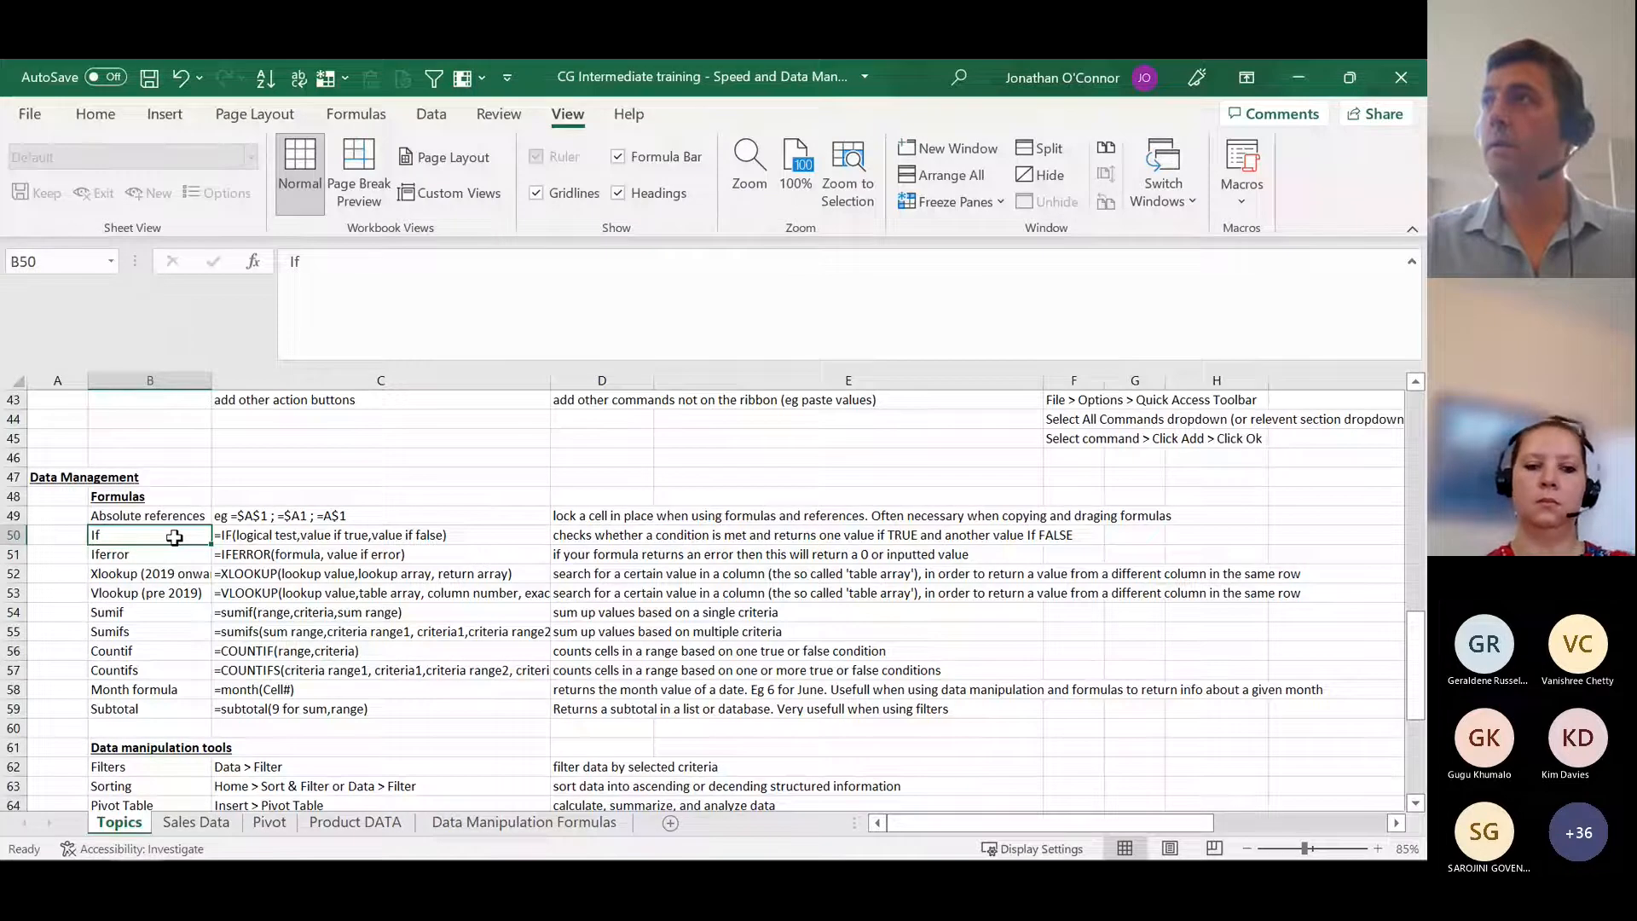
Step: Switch to the Sales Data sheet and go to the "Return sales that are less than 2000" heading in S2
key("ctrl+Page_Down")
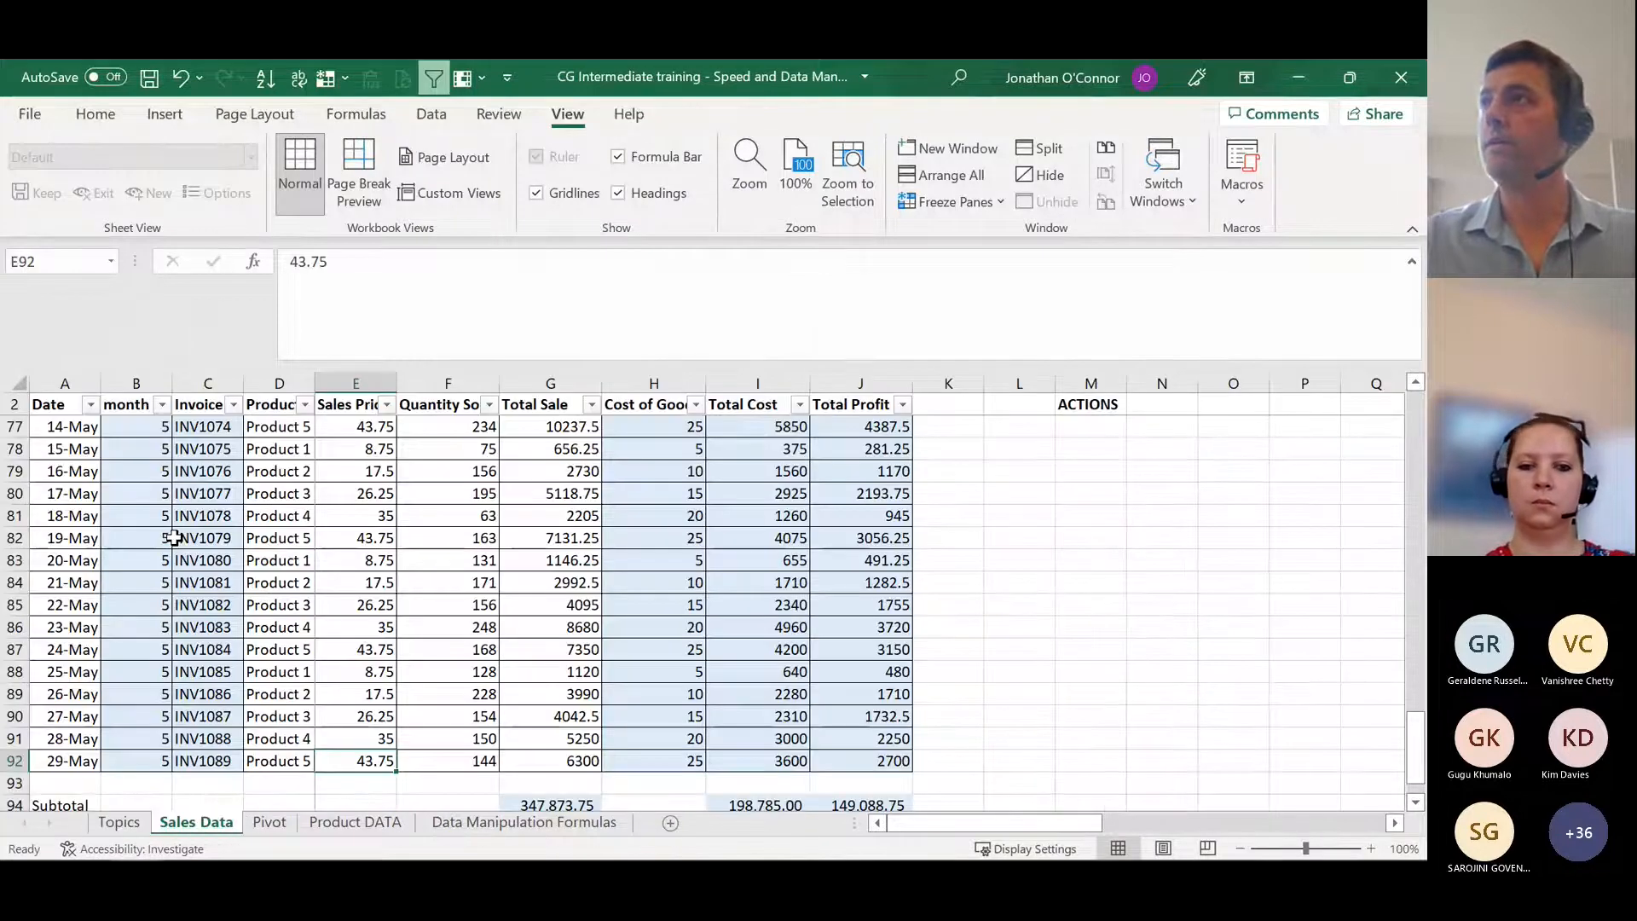
key("Right")
key("Right")
key("Right")
key("Right")
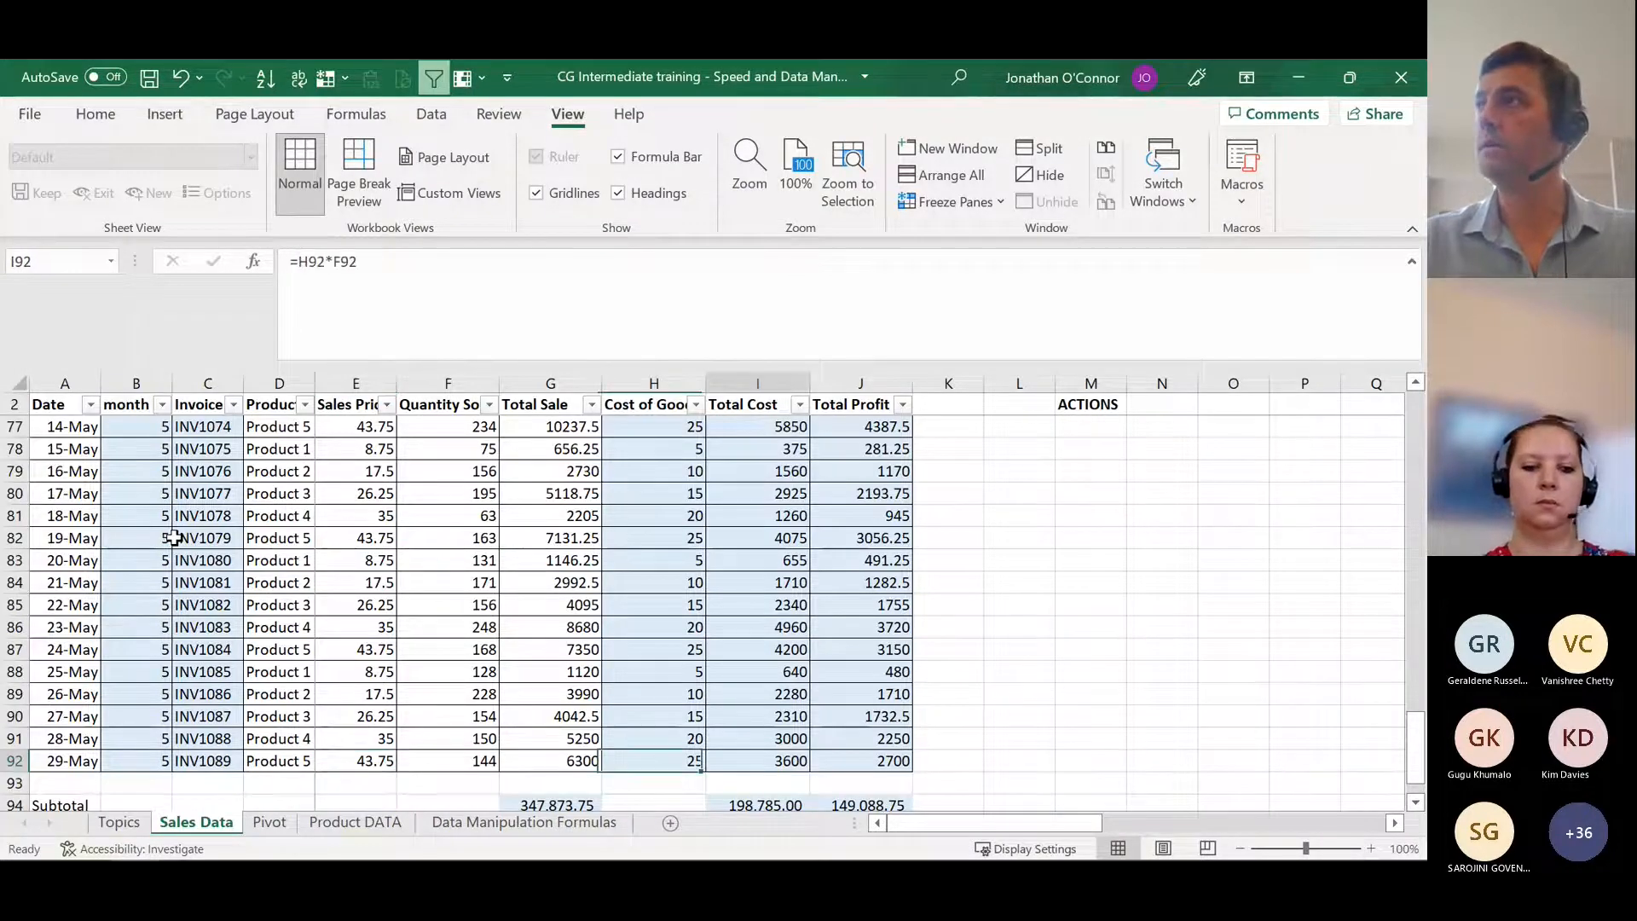
key("Right")
key("Right")
key("Right")
key("Right")
key("Right")
key("Right")
key("Right")
key("Right")
key("Right")
key("Right")
key("ctrl+Up")
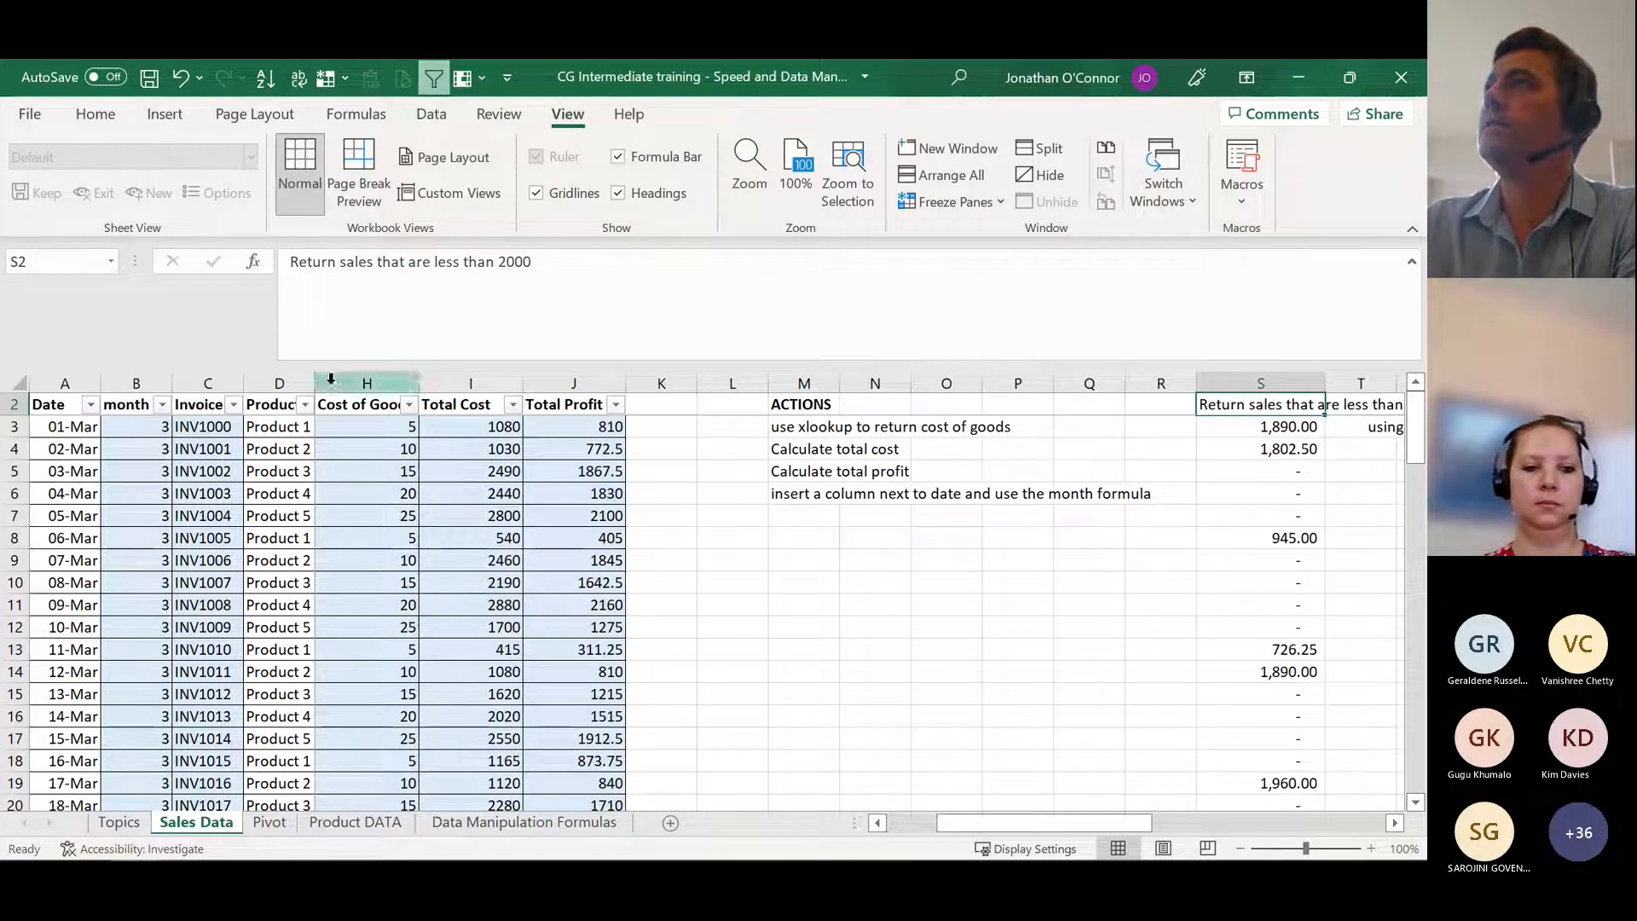
Step: Unfreeze the Sales Data sheet's panes and freeze them again at cell D3
left_click(980, 202)
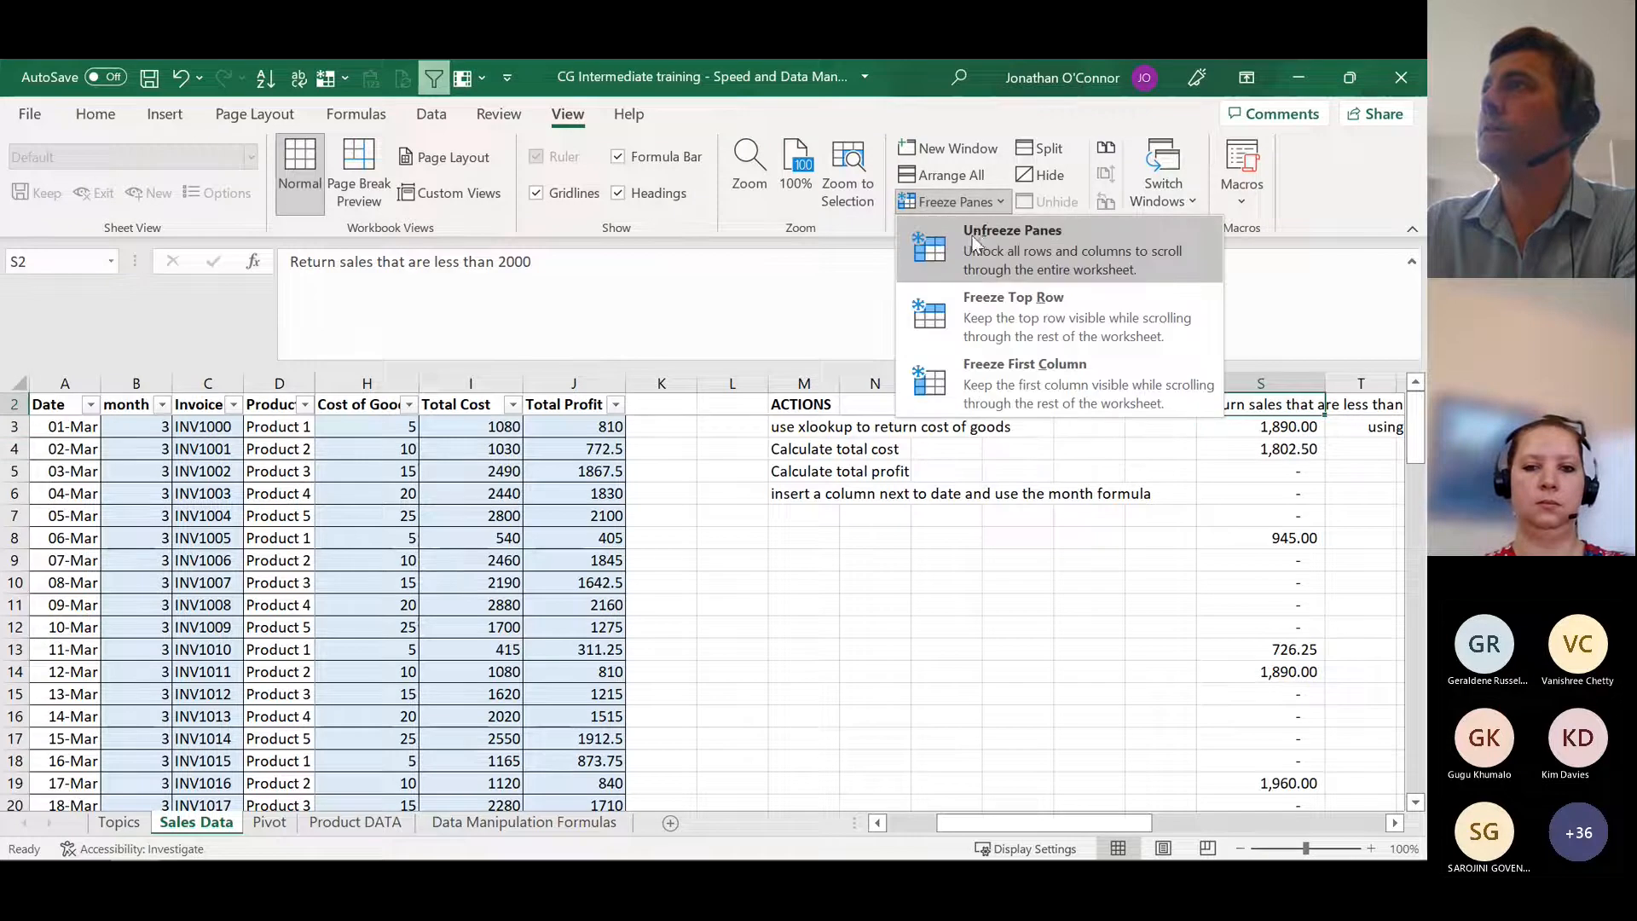
left_click(975, 243)
scroll(304, 479, "up", 1)
left_click(281, 449)
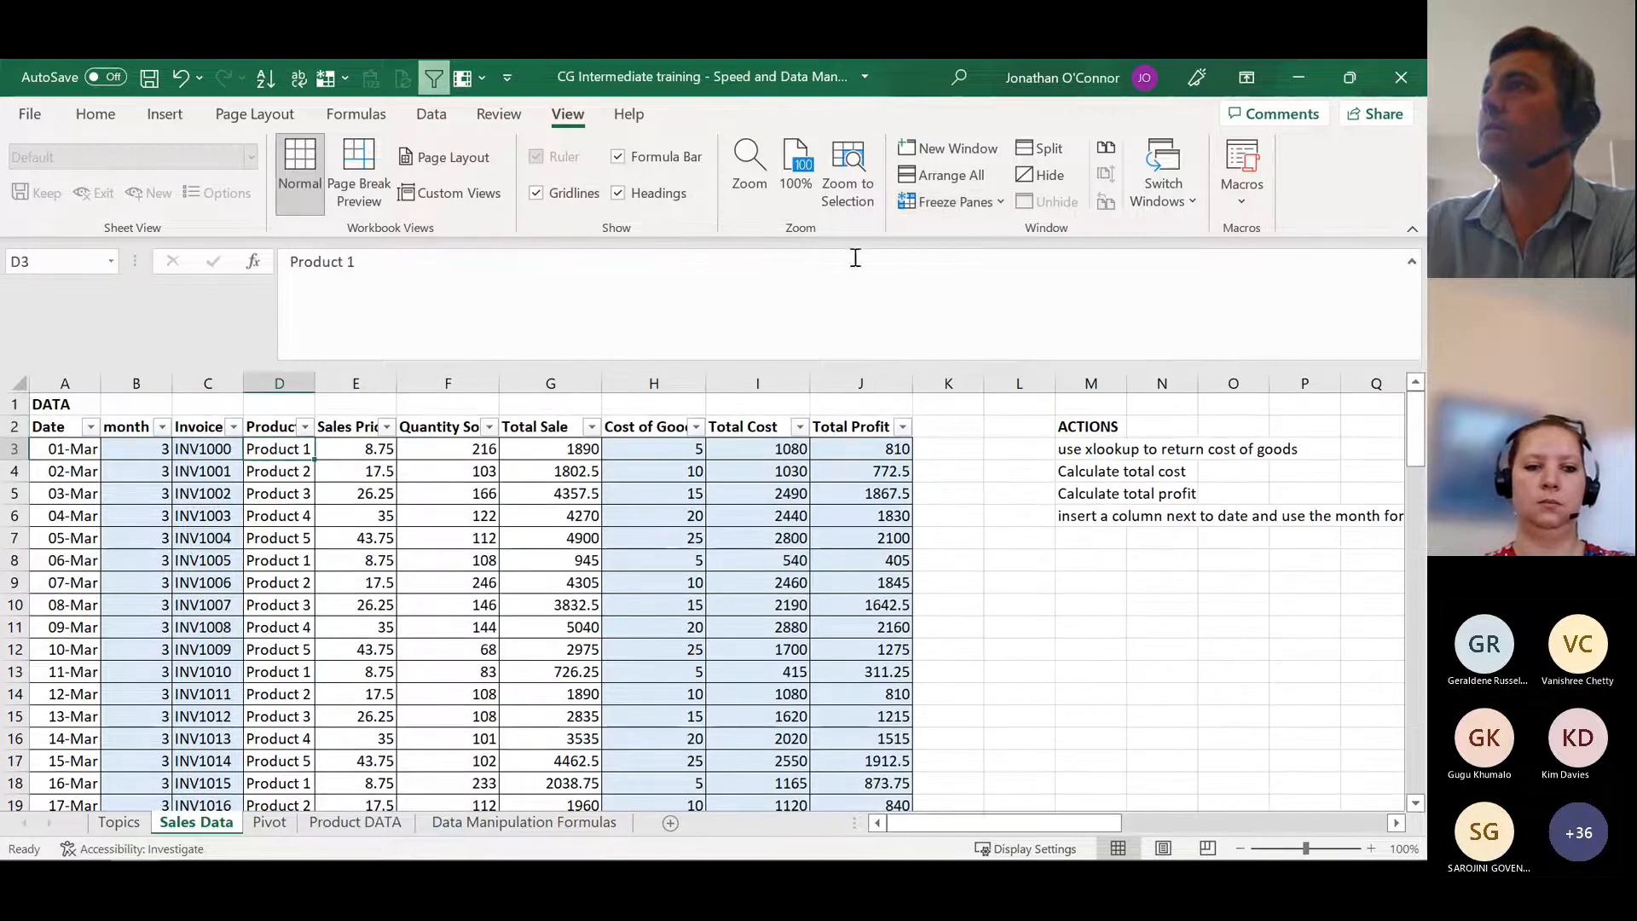
left_click(981, 202)
left_click(980, 237)
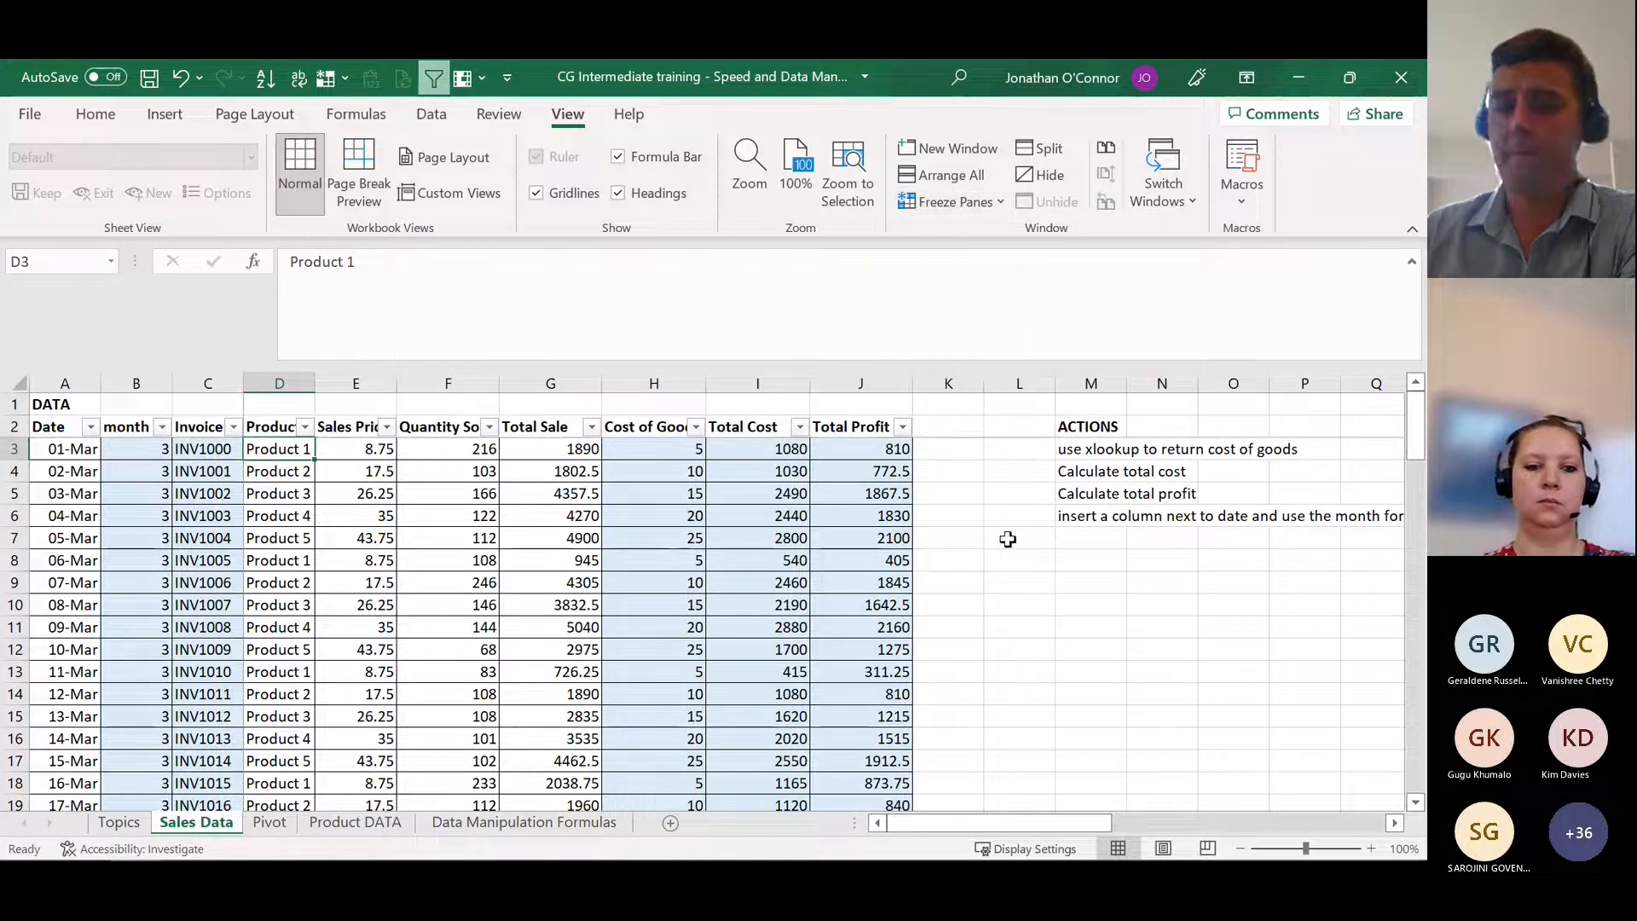
Step: Go to S3 and examine the IF formula beneath the "Return sales that are less than 2000" heading
key("Right")
key("Right")
key("Right")
key("Right")
key("Right")
key("Right")
key("Right")
key("Right")
key("Right")
key("Right")
key("Right")
key("Right")
key("Right")
key("Right")
key("Right")
key("Right")
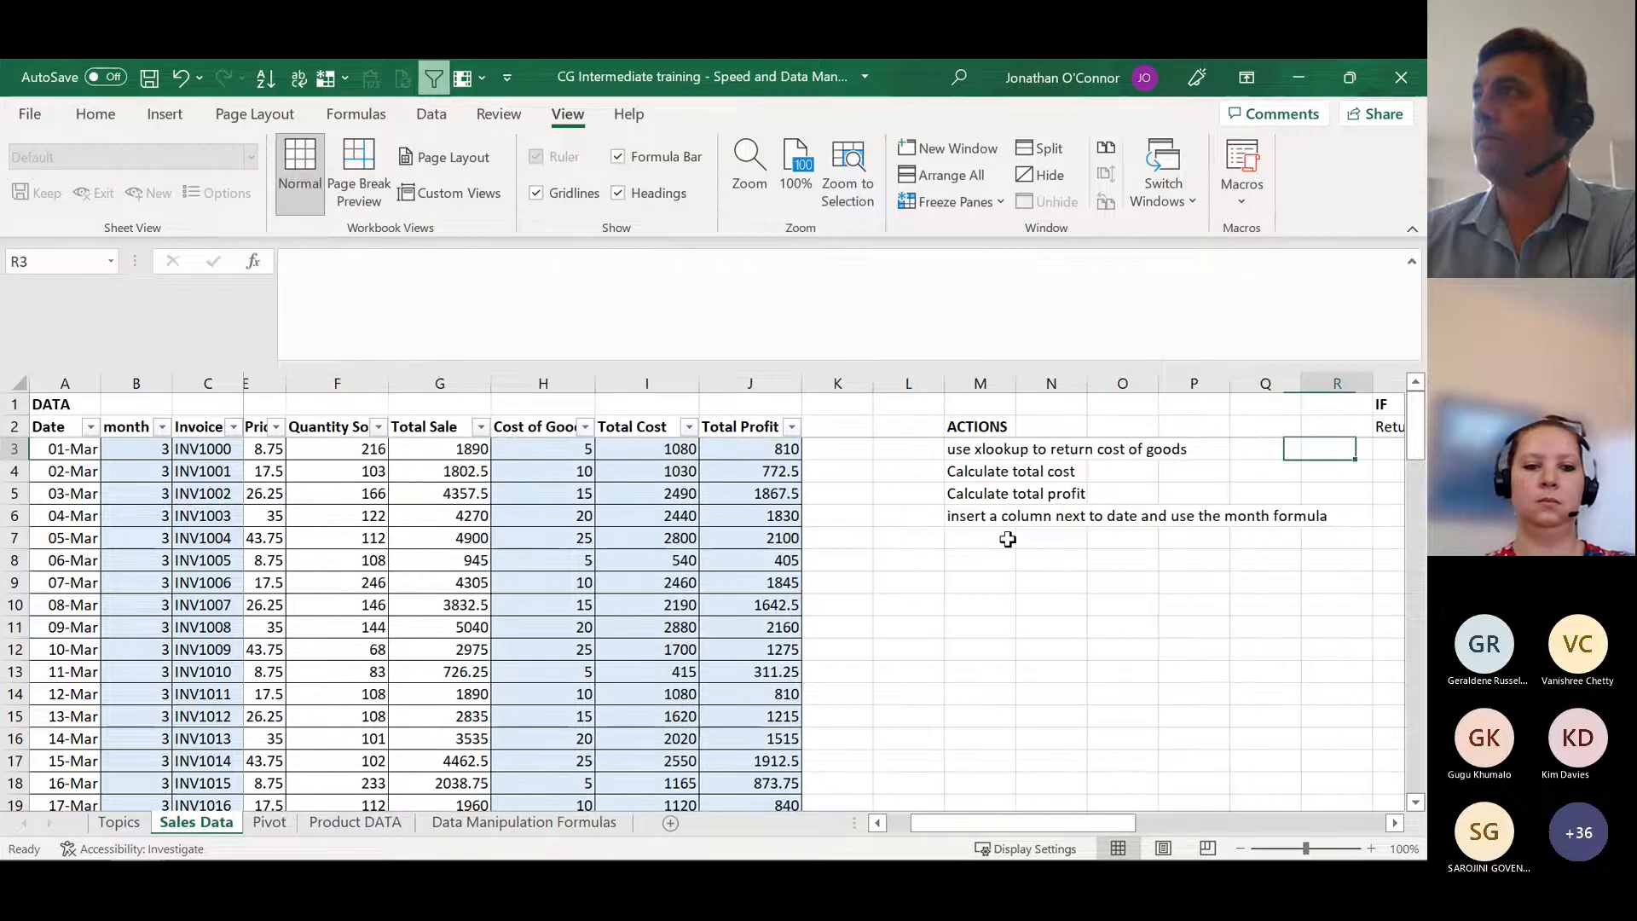
key("Left")
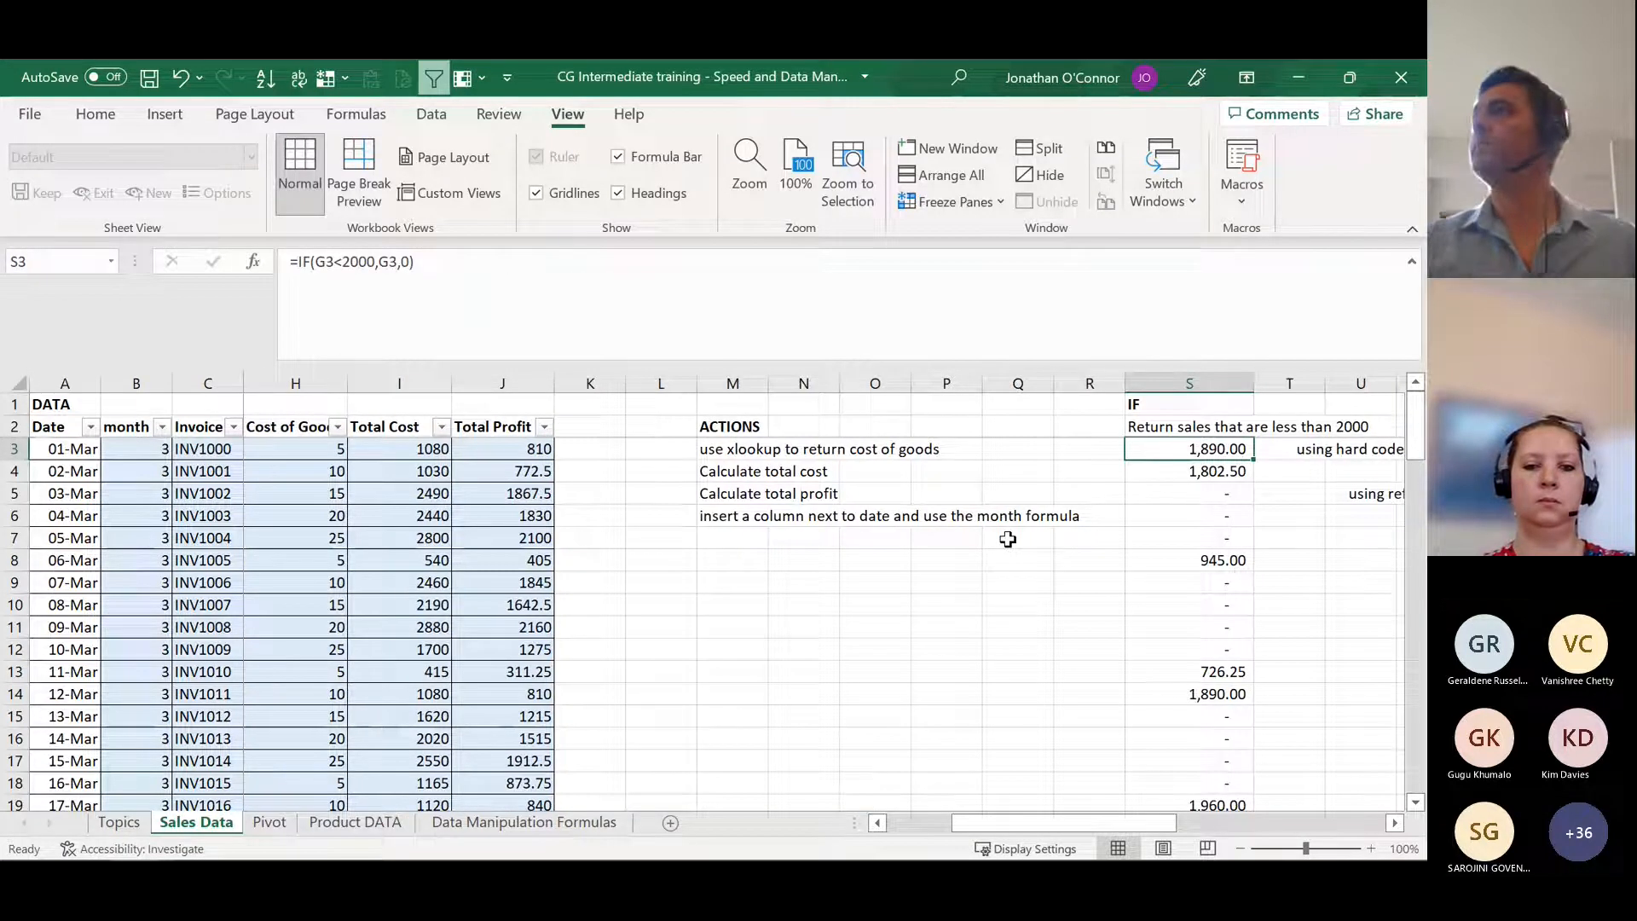
key("Up")
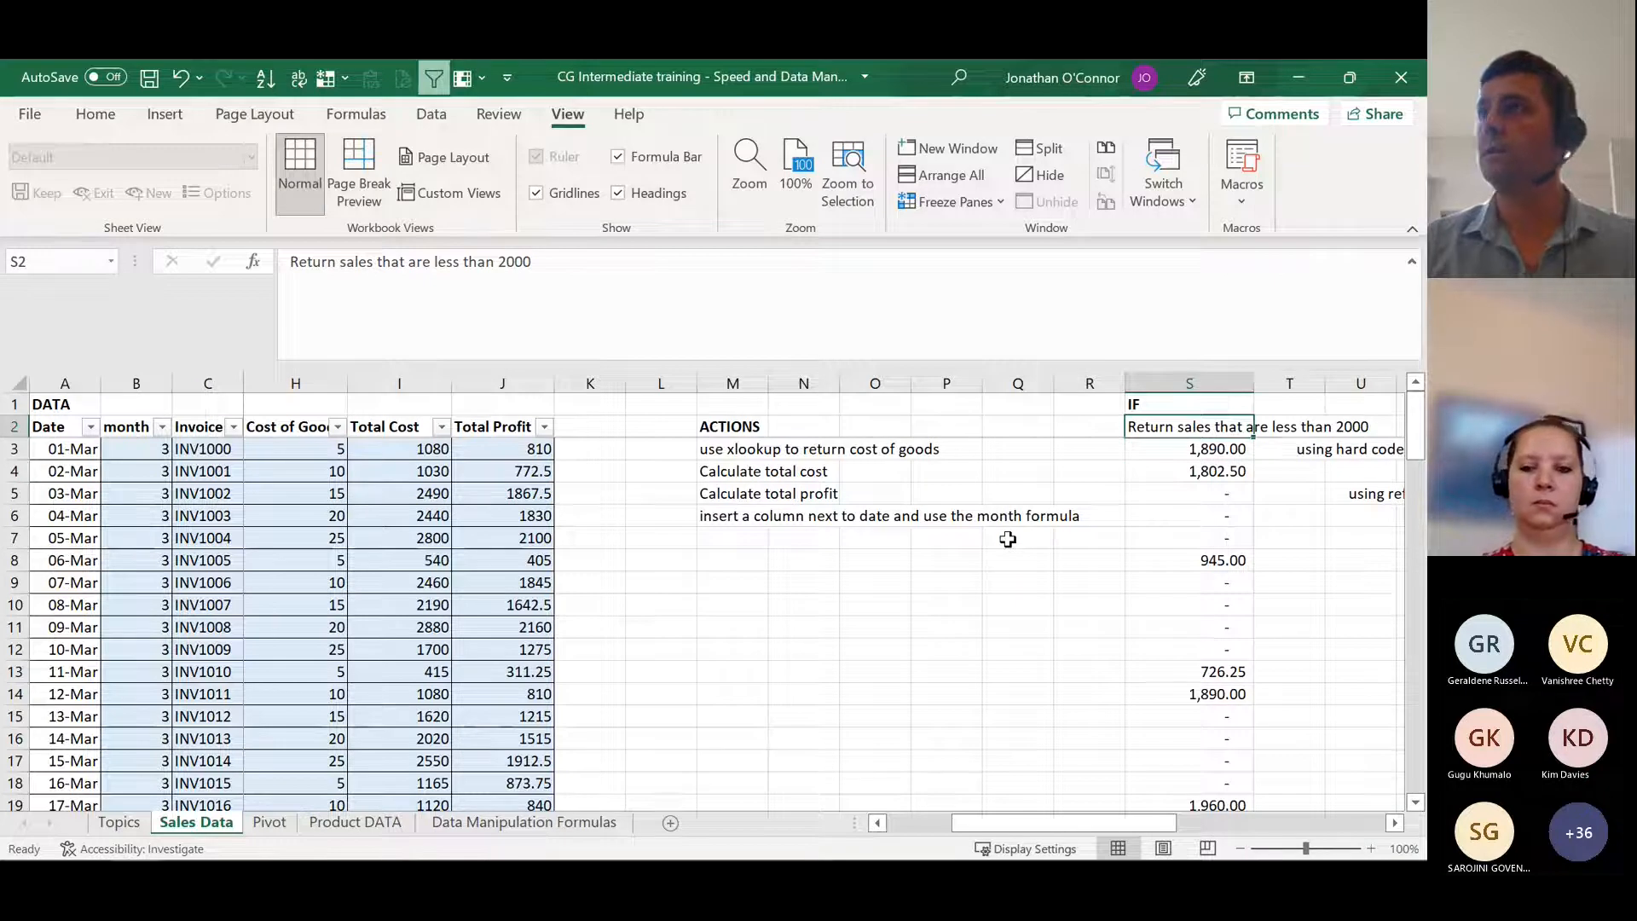
key("Down")
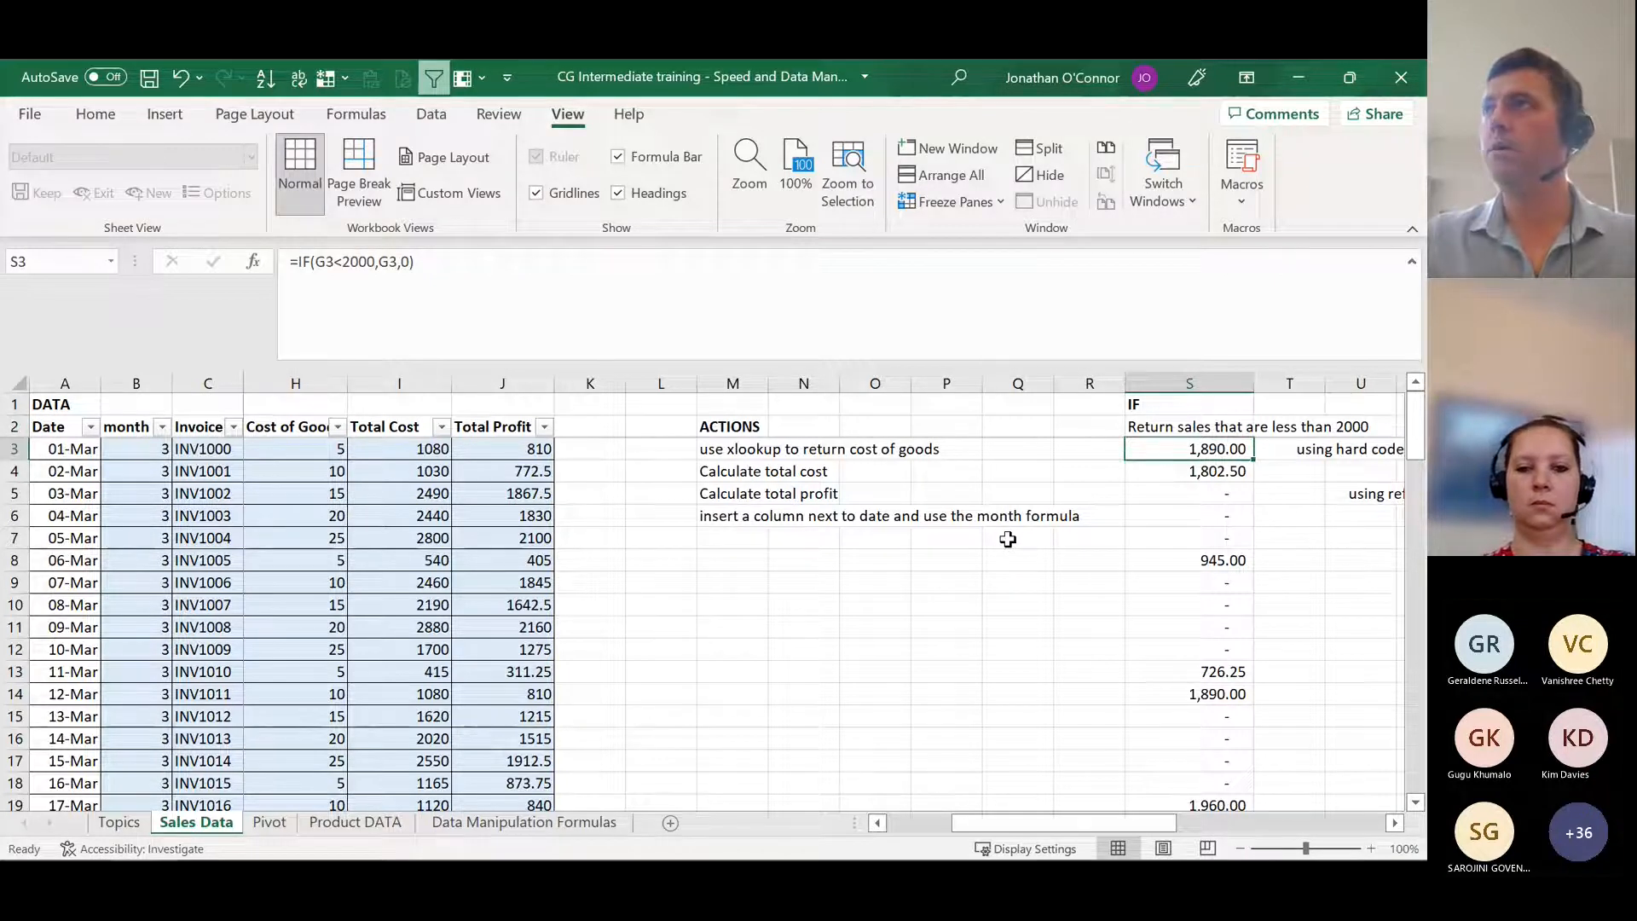
Step: Look at the Total Sale value in G3 that the IF formula tests, and go back to S3
left_click_drag(979, 822, 930, 820)
left_click(489, 467)
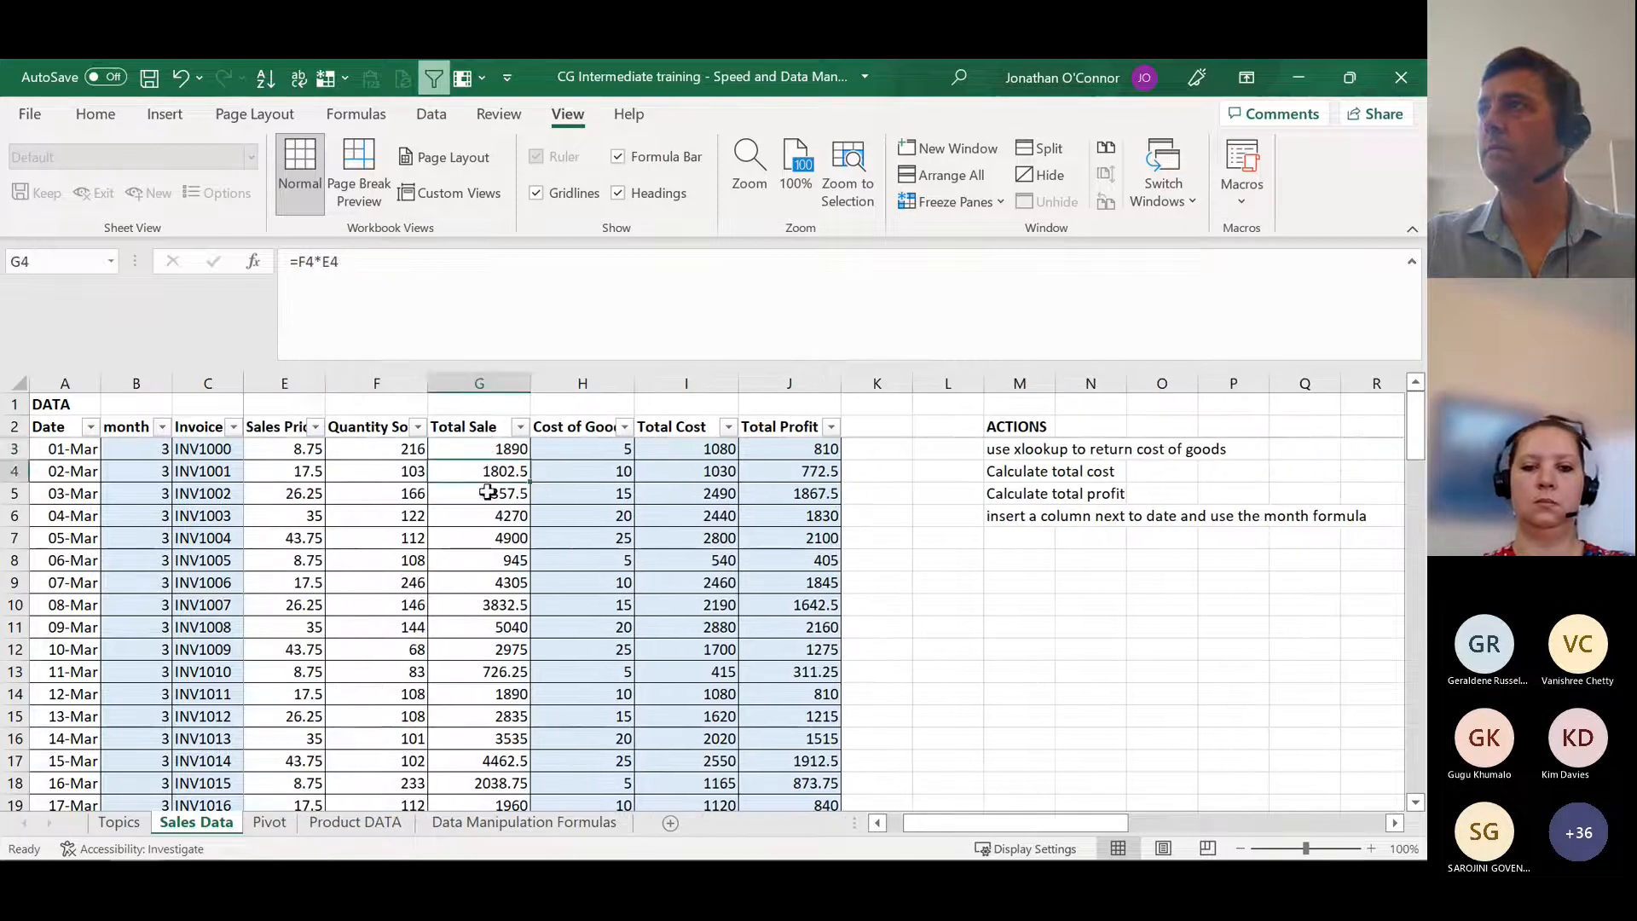
key("Up")
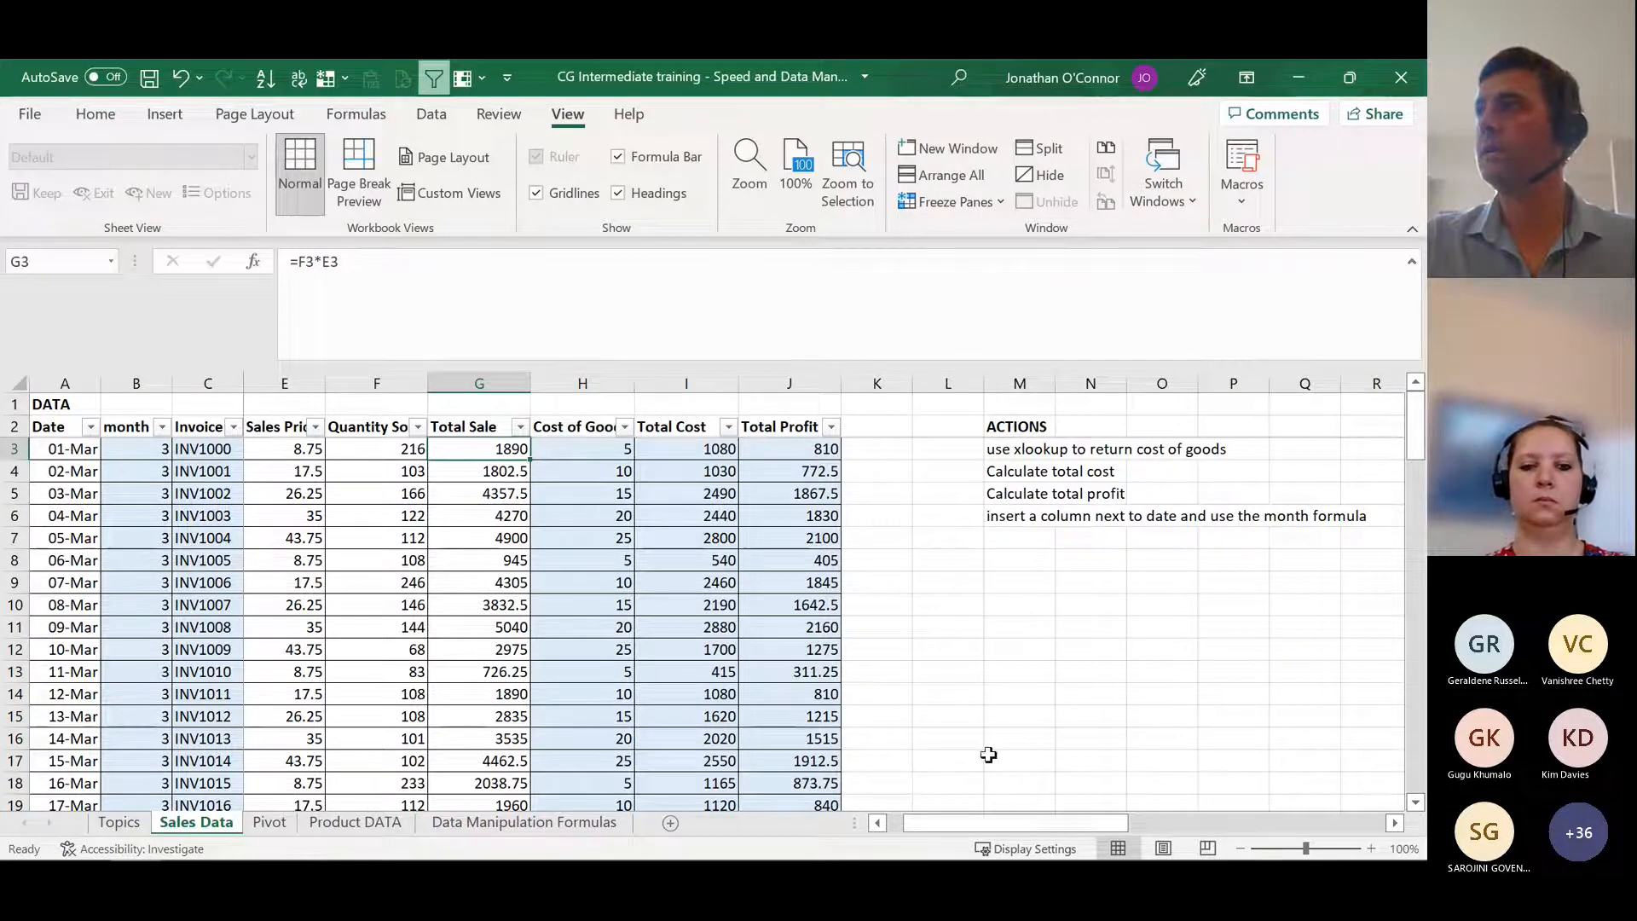
scroll(1100, 823, "right", 5)
scroll(1100, 838, "left", 1)
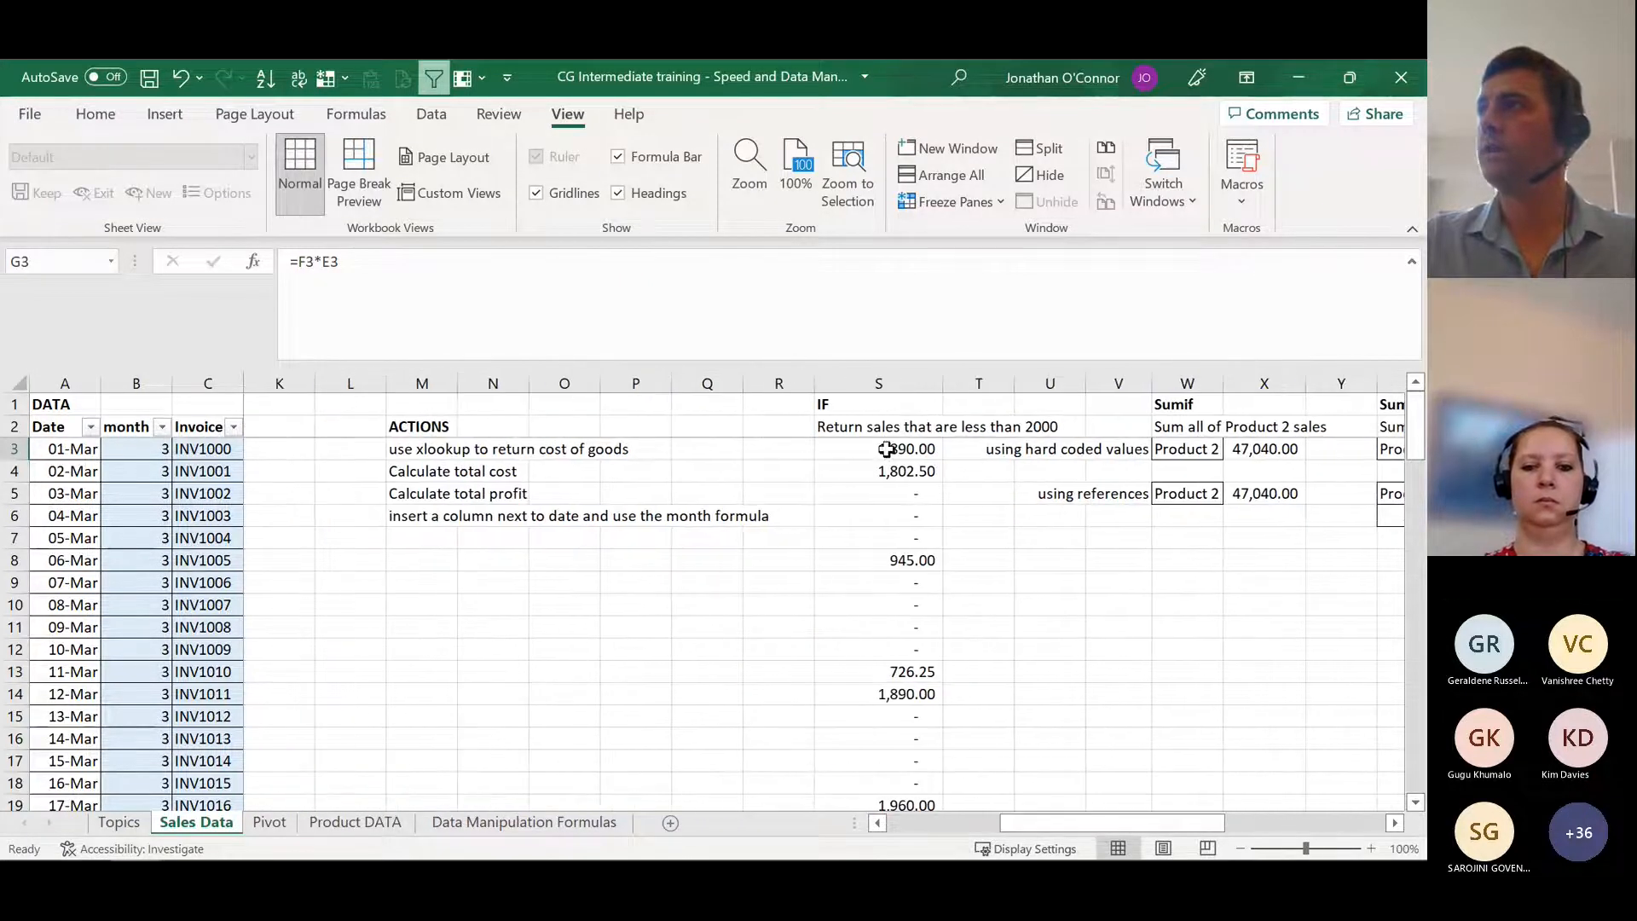
left_click(878, 449)
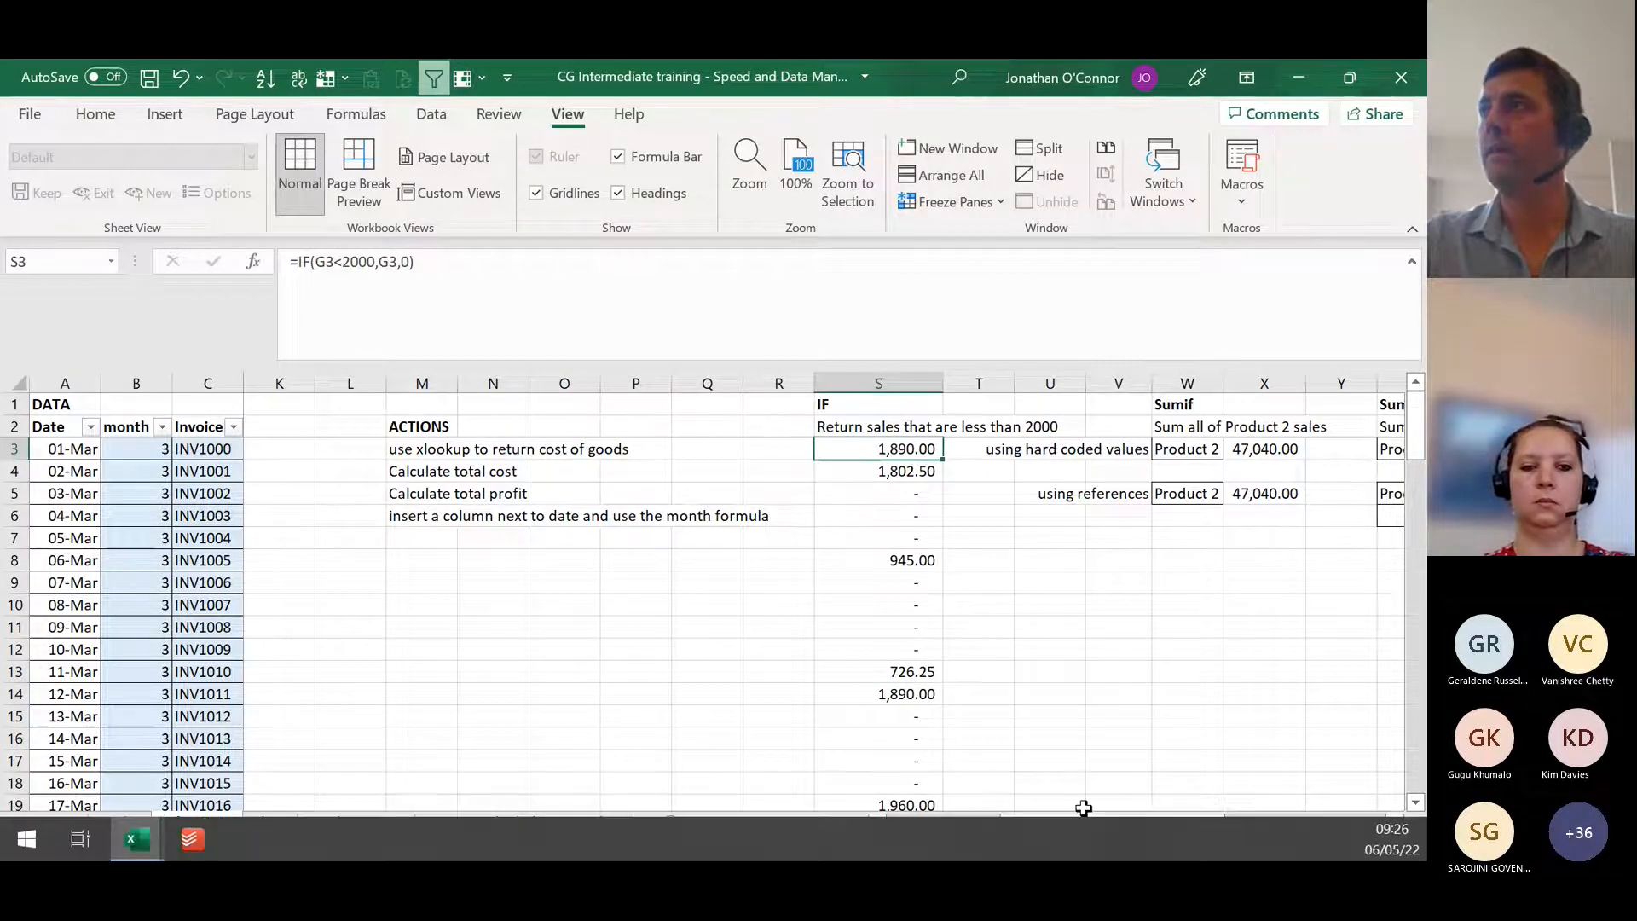
Step: Fill the IF formula from S3 down column S and look through the filled rows against Total Sale
scroll(1072, 819, "left", 4)
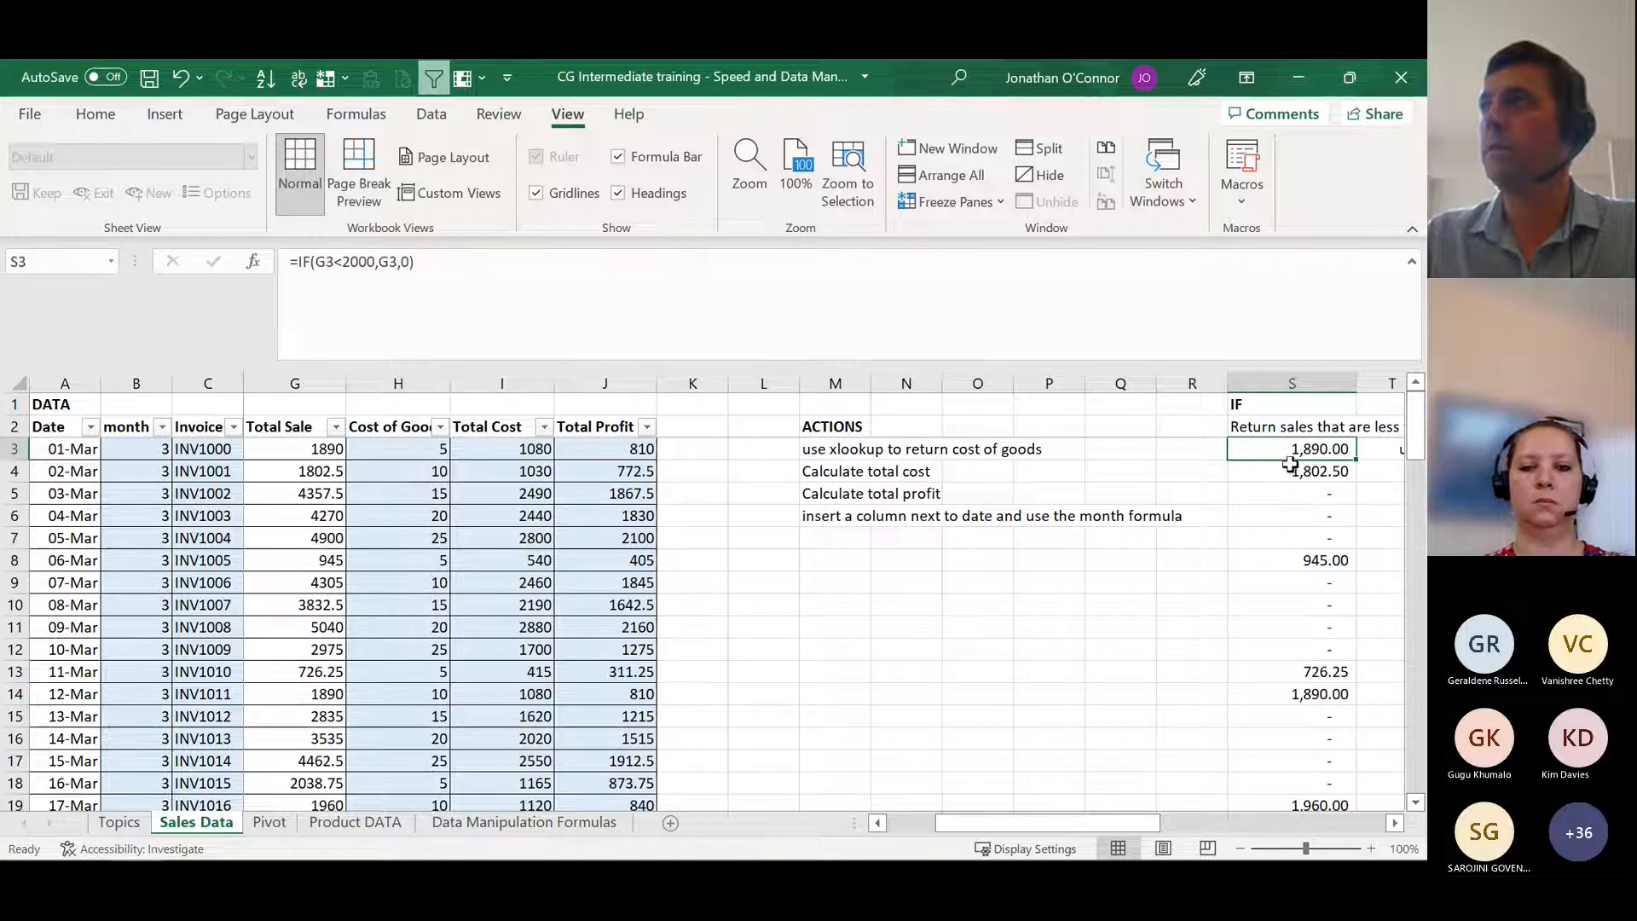
double_click(1359, 459)
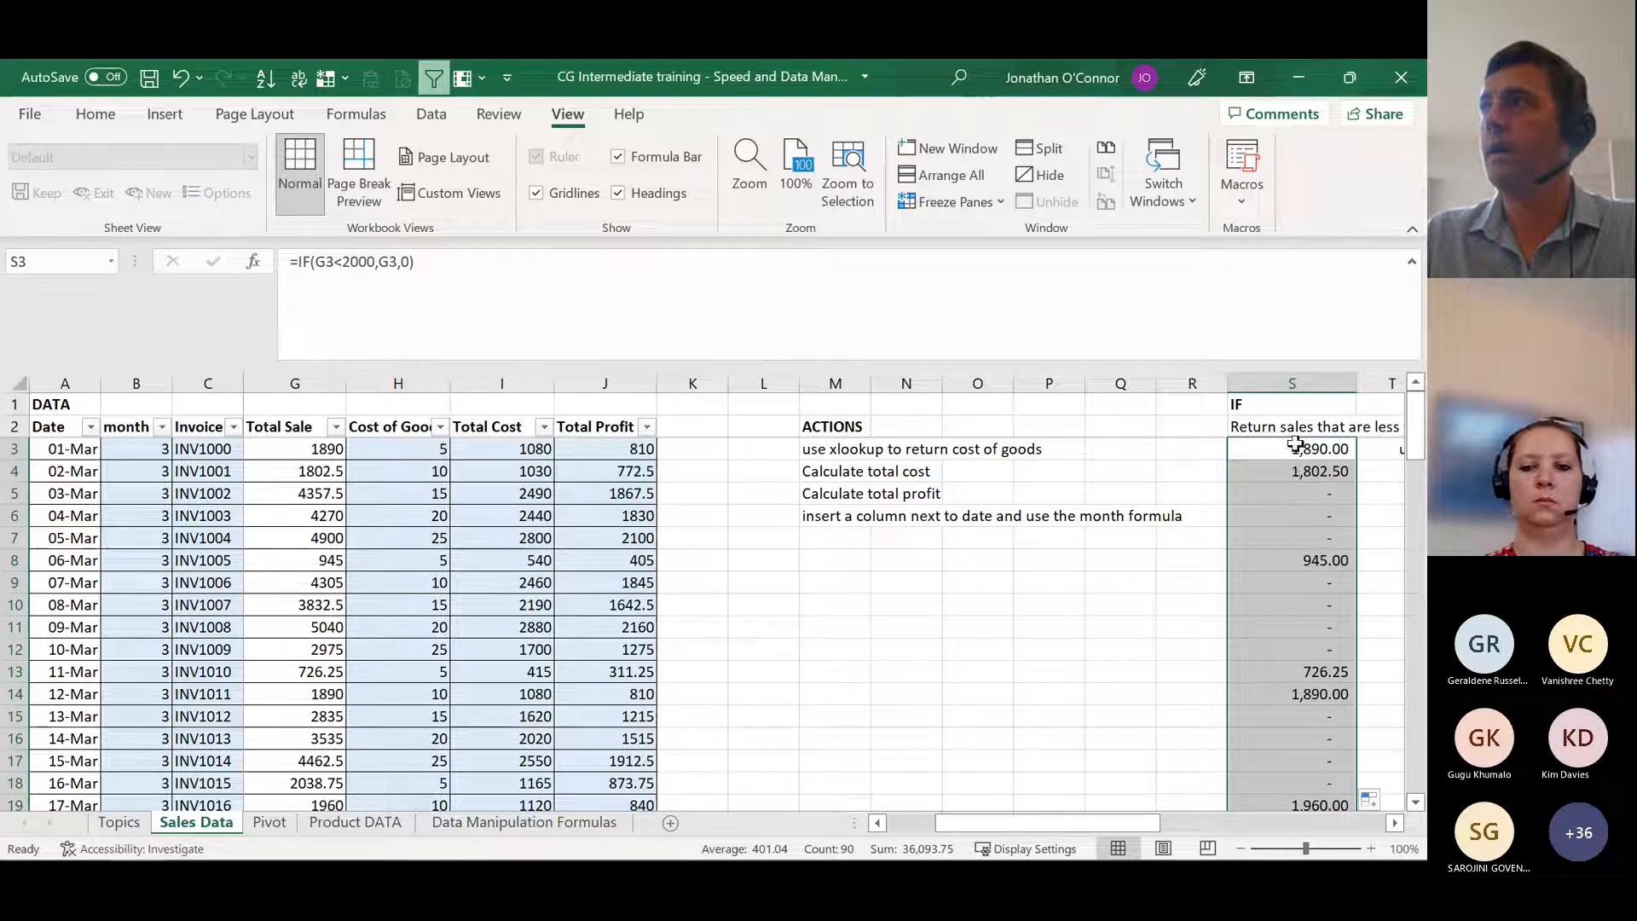
left_click(1293, 474)
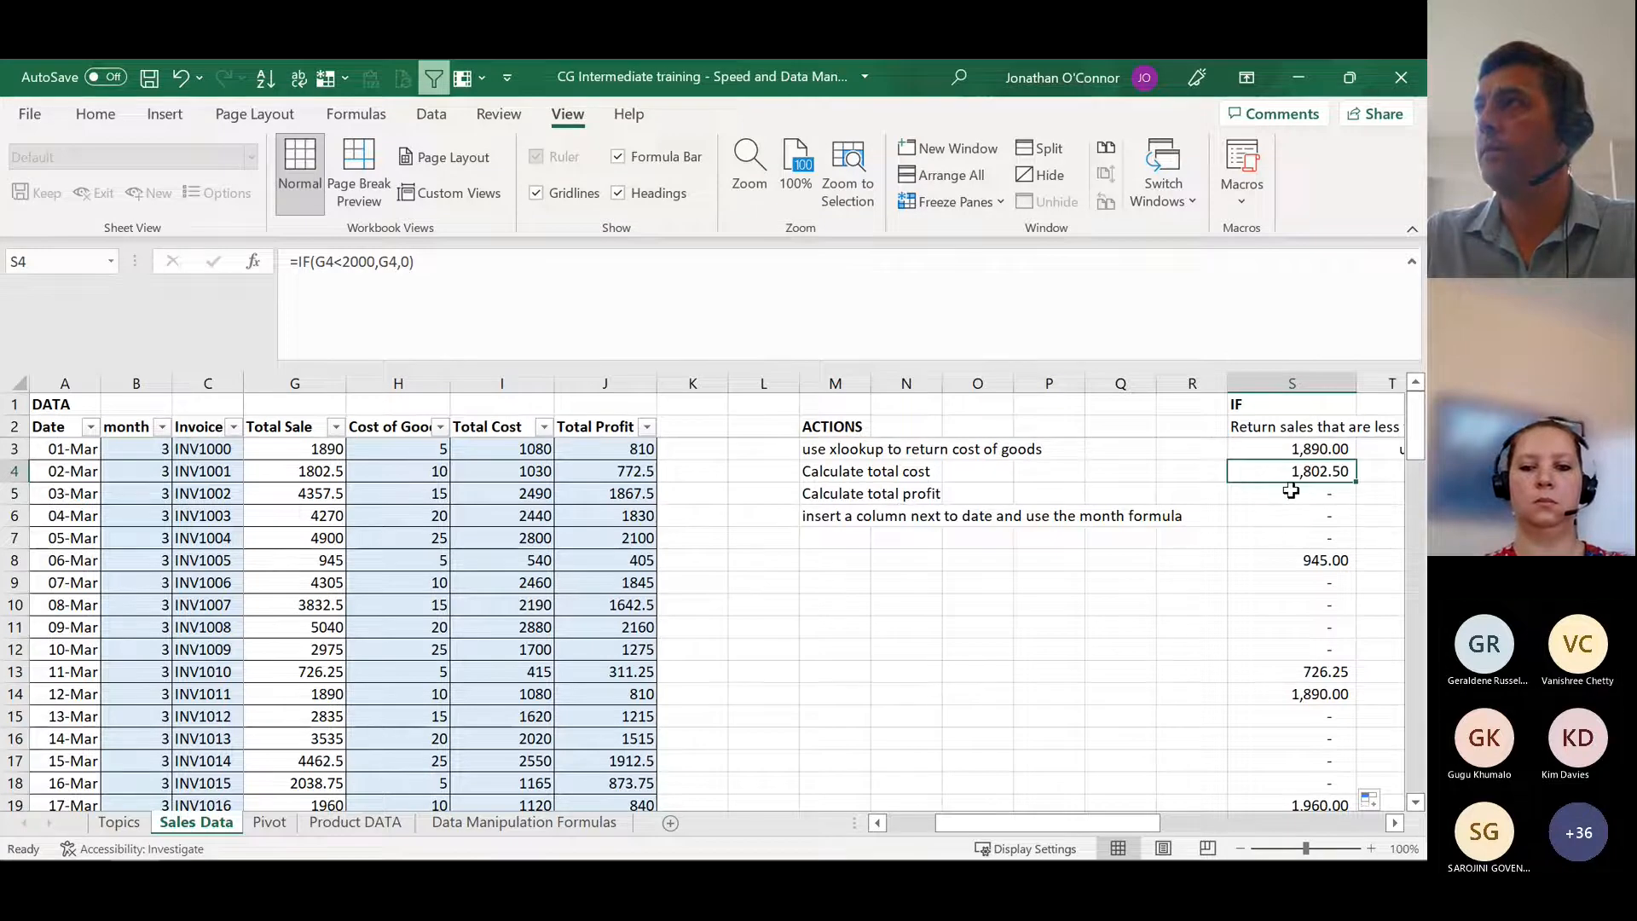
scroll(1283, 495, "down", 5)
scroll(1287, 515, "down", 8)
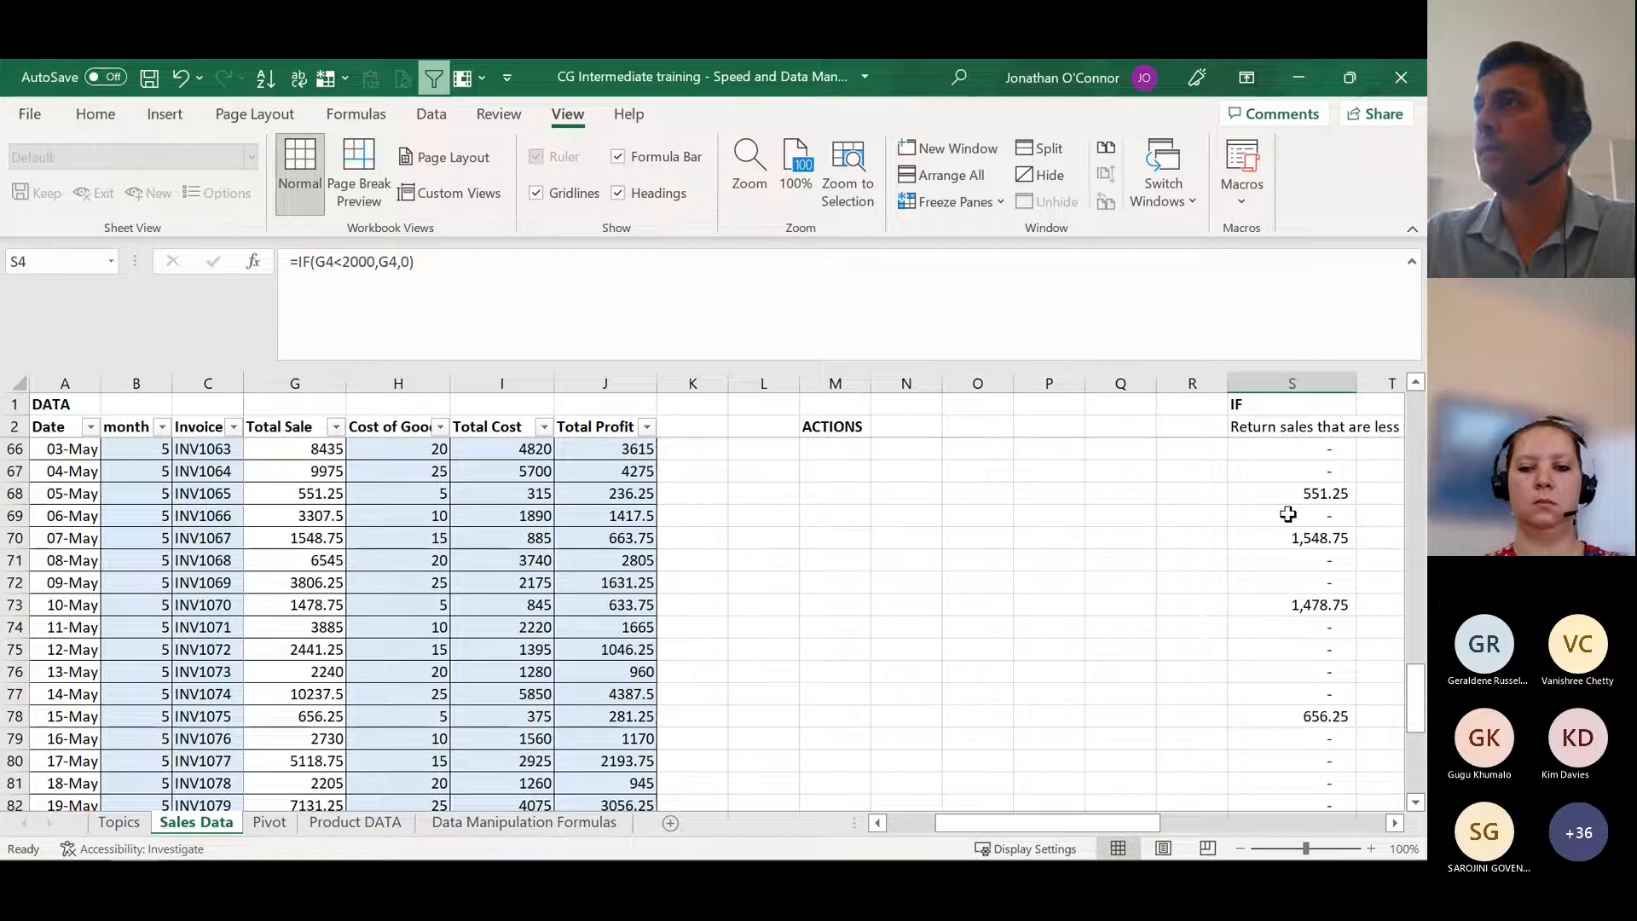
scroll(1288, 513, "down", 4)
left_click_drag(1414, 512, 1414, 401)
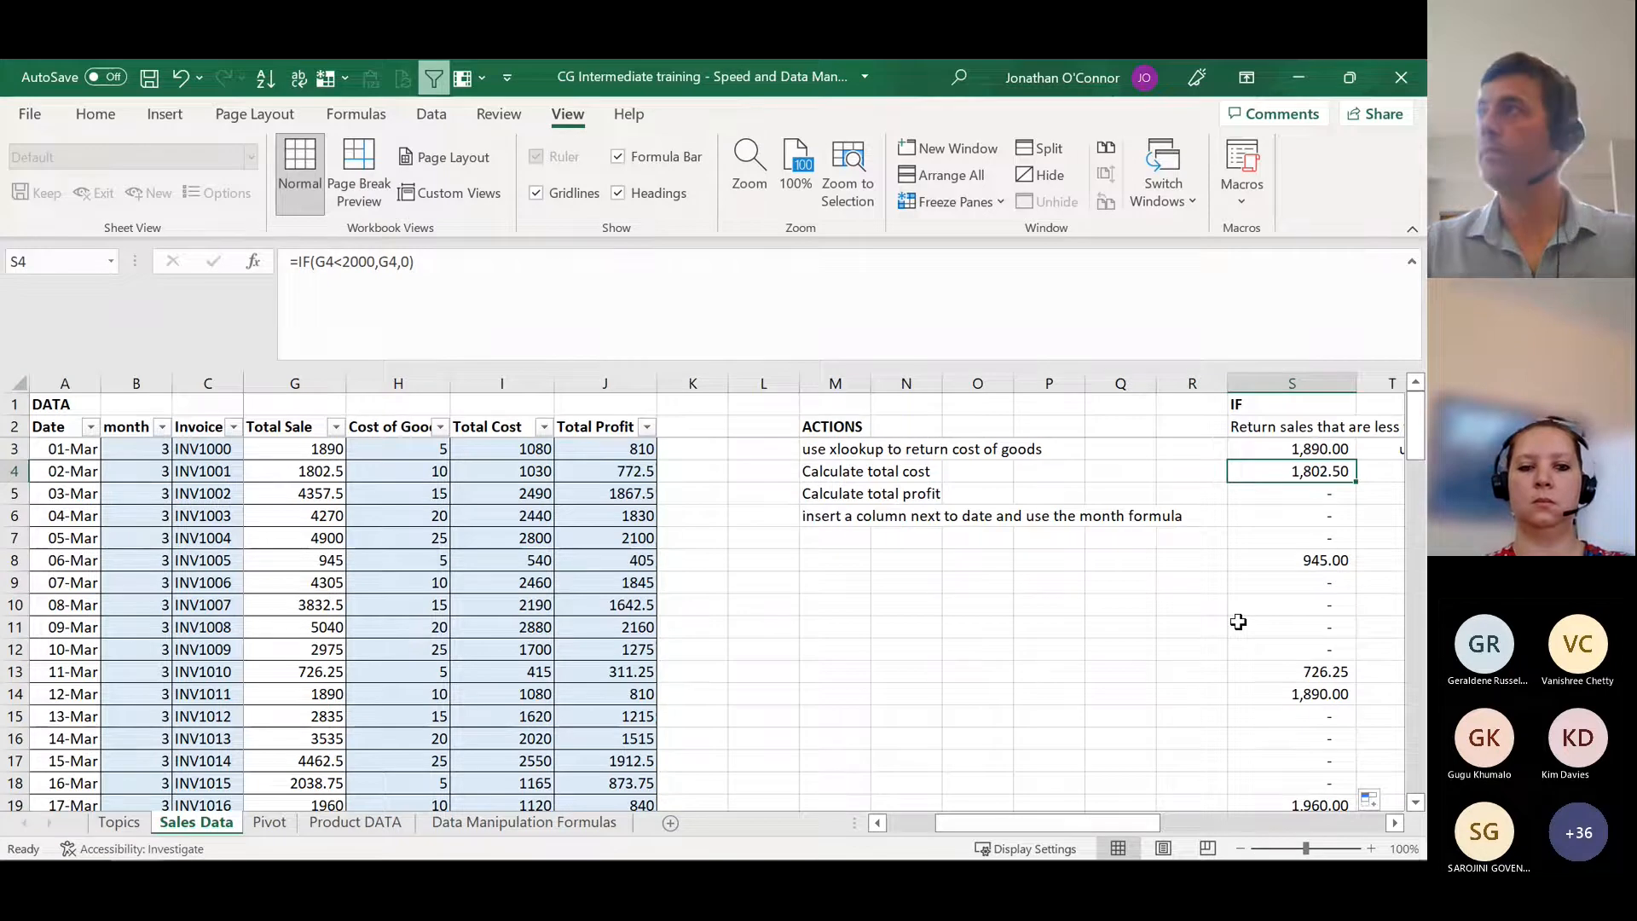
Step: Look at the Iferror entry in B51 of the Topics sheet and return to the Sales Data sheet
key("ctrl+Page_Up")
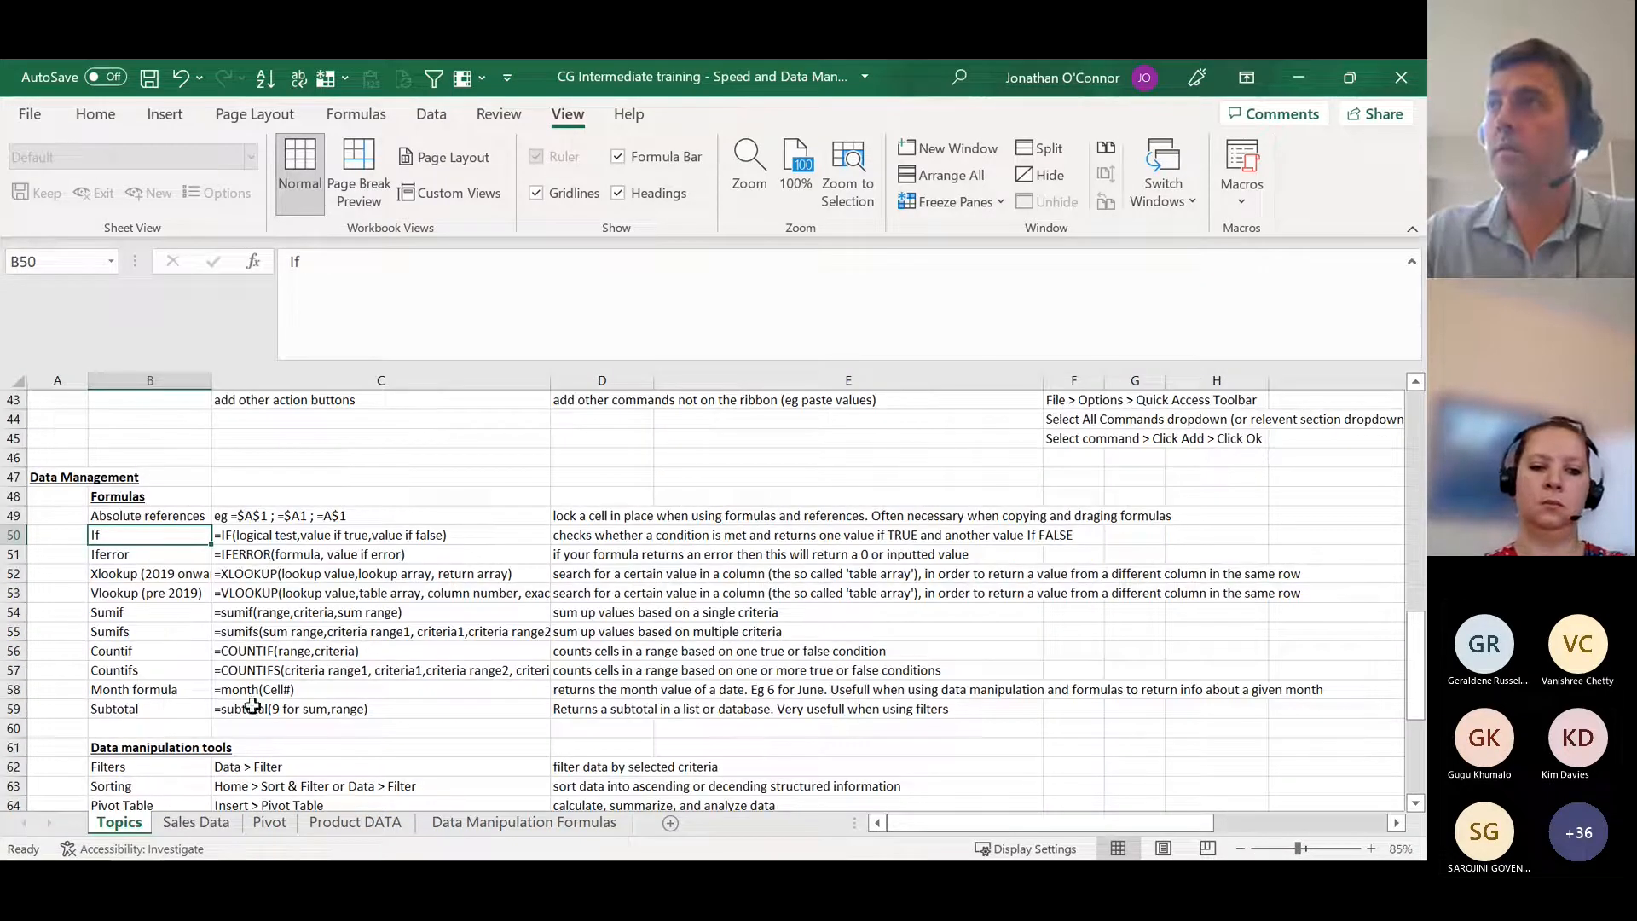
left_click(156, 550)
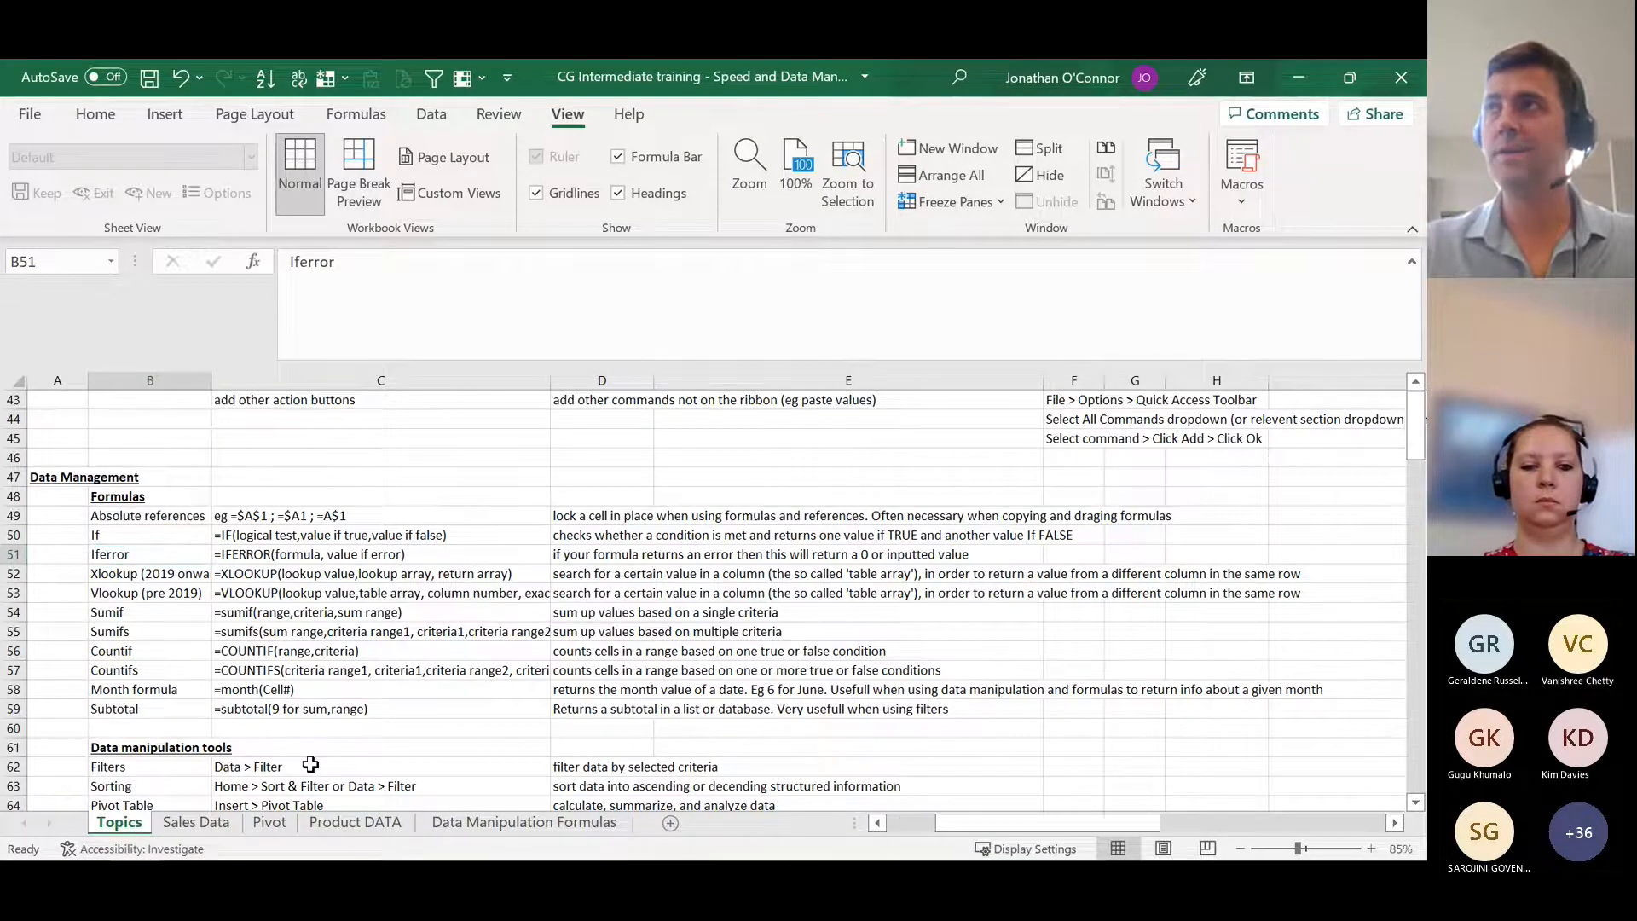
key("ctrl+Page_Down")
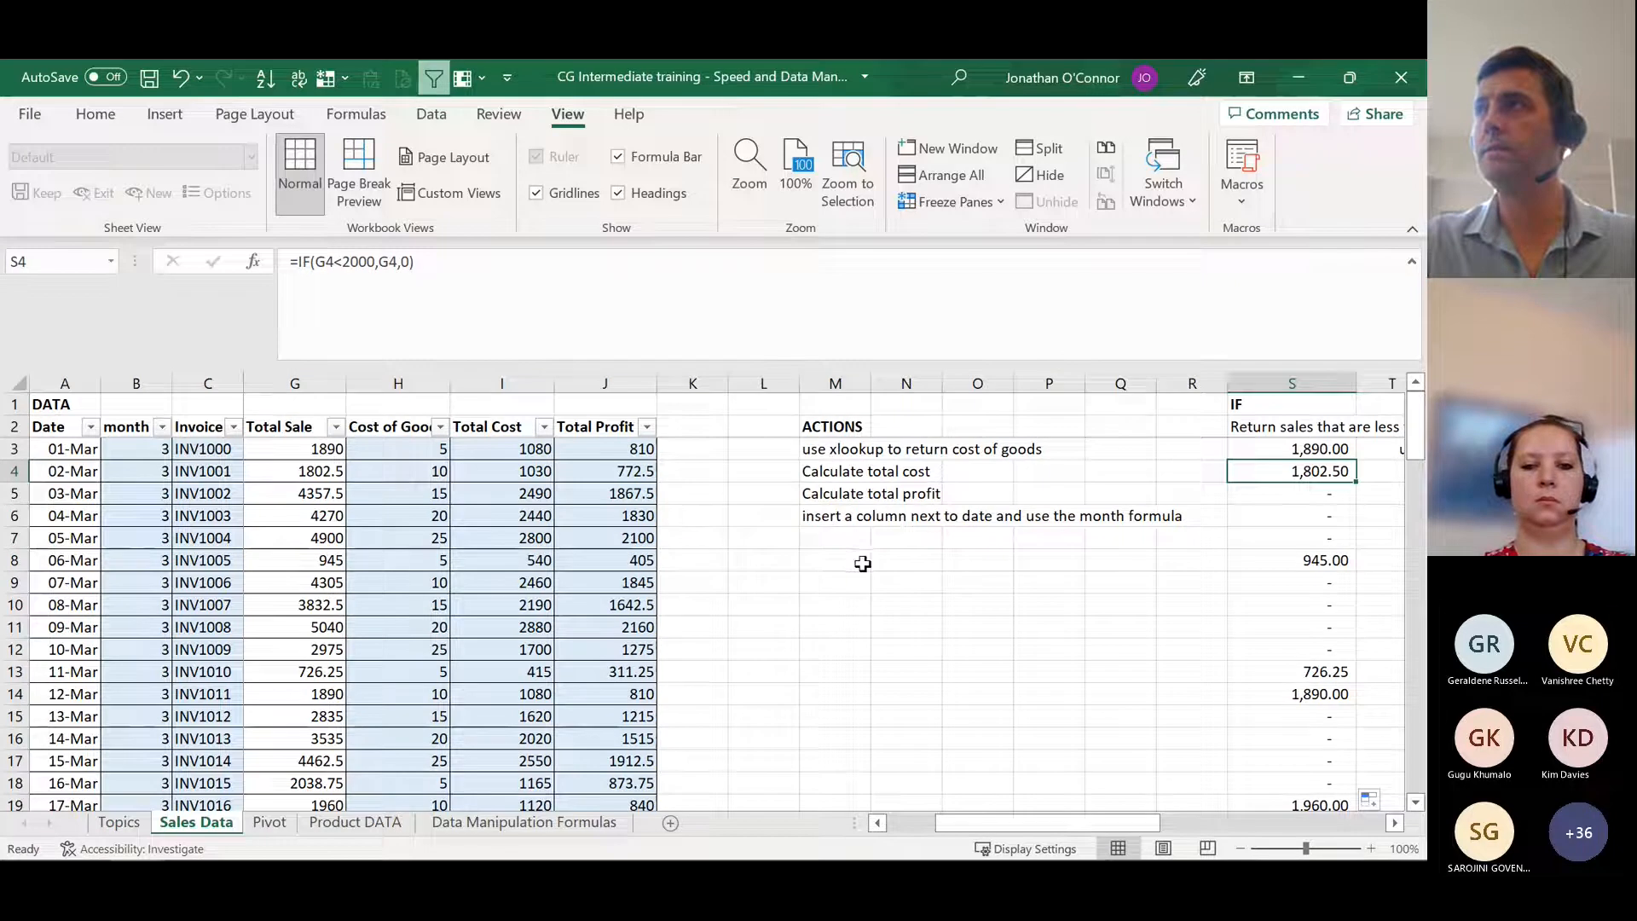
Step: Enter 0 in cell M9 below the ACTIONS list as a test divisor
left_click(824, 580)
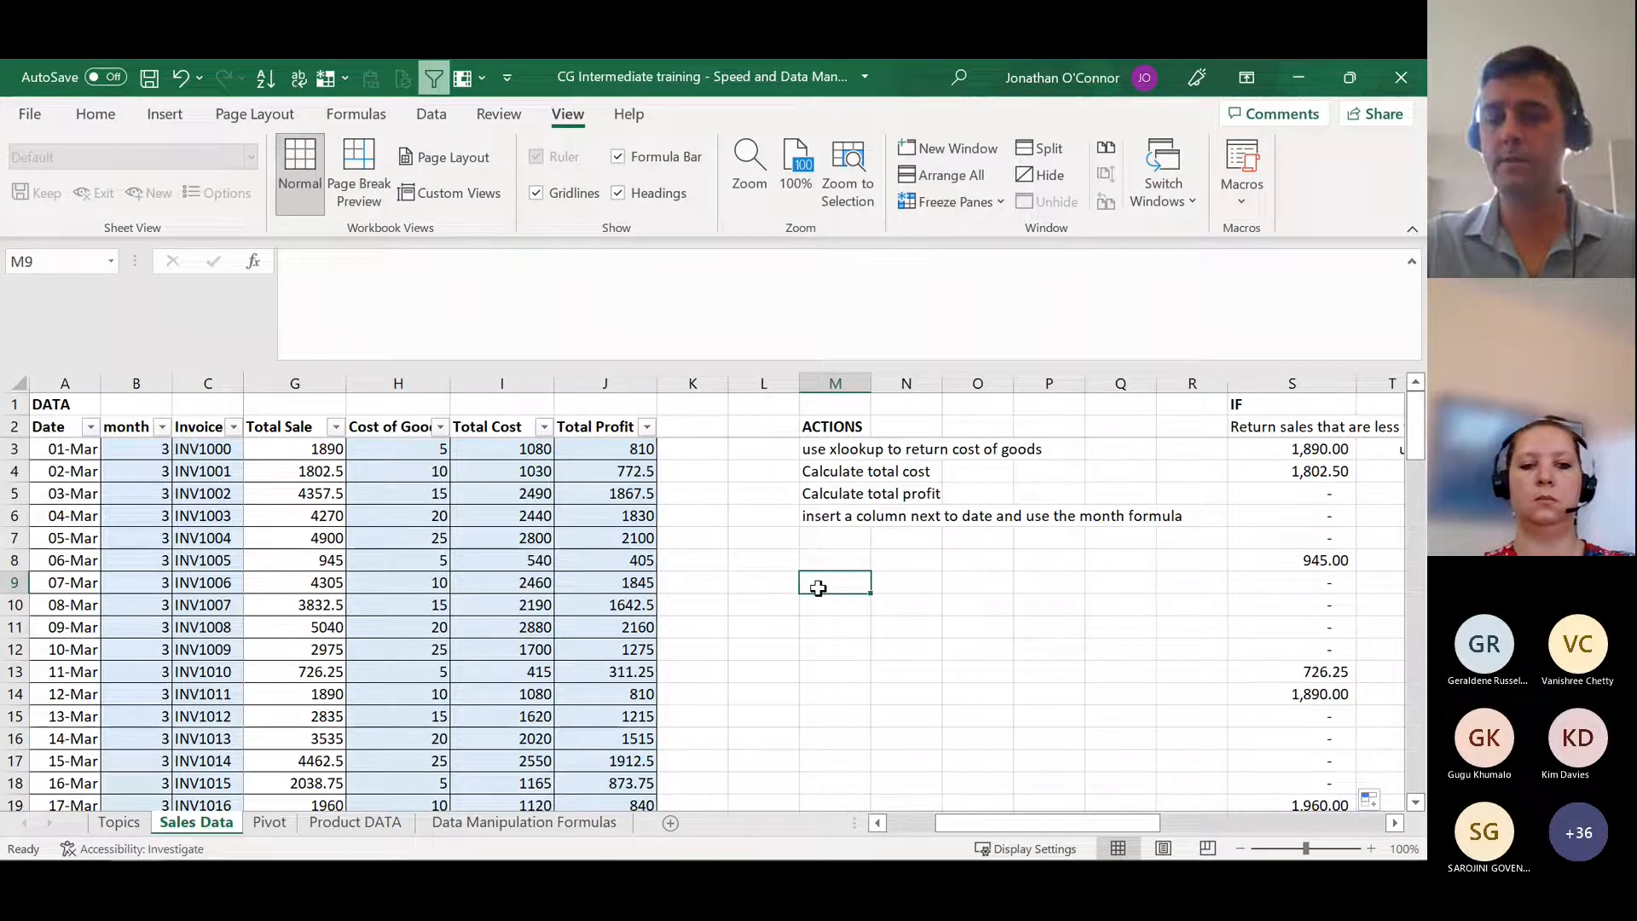
type("0")
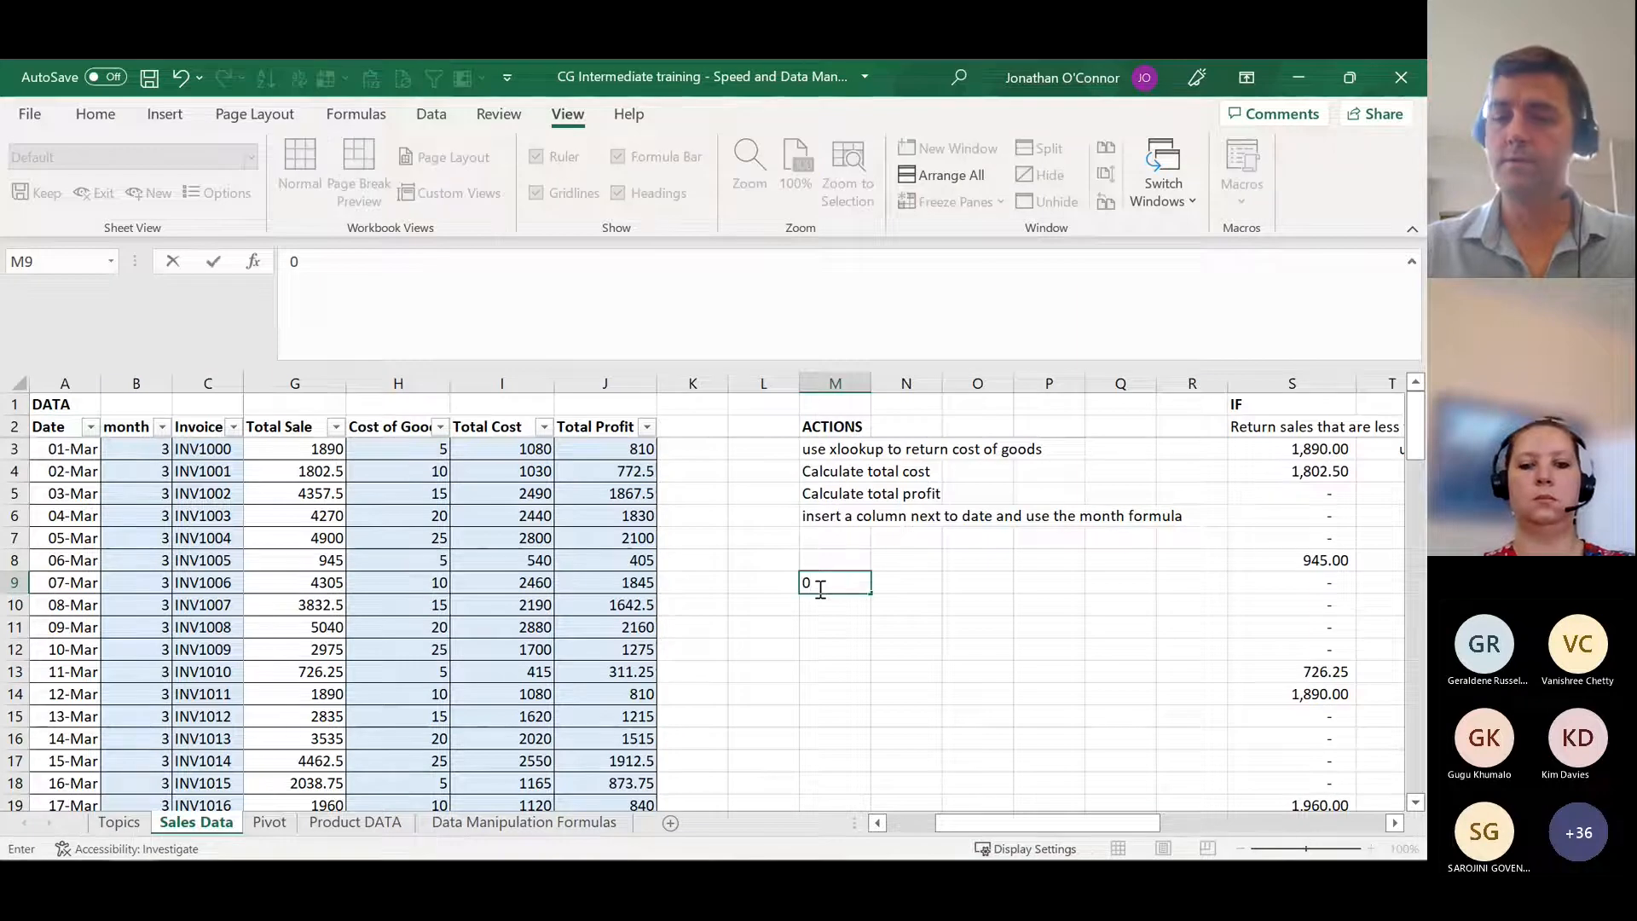
key("Tab")
type("=")
left_click(819, 586)
type("/")
key("Escape")
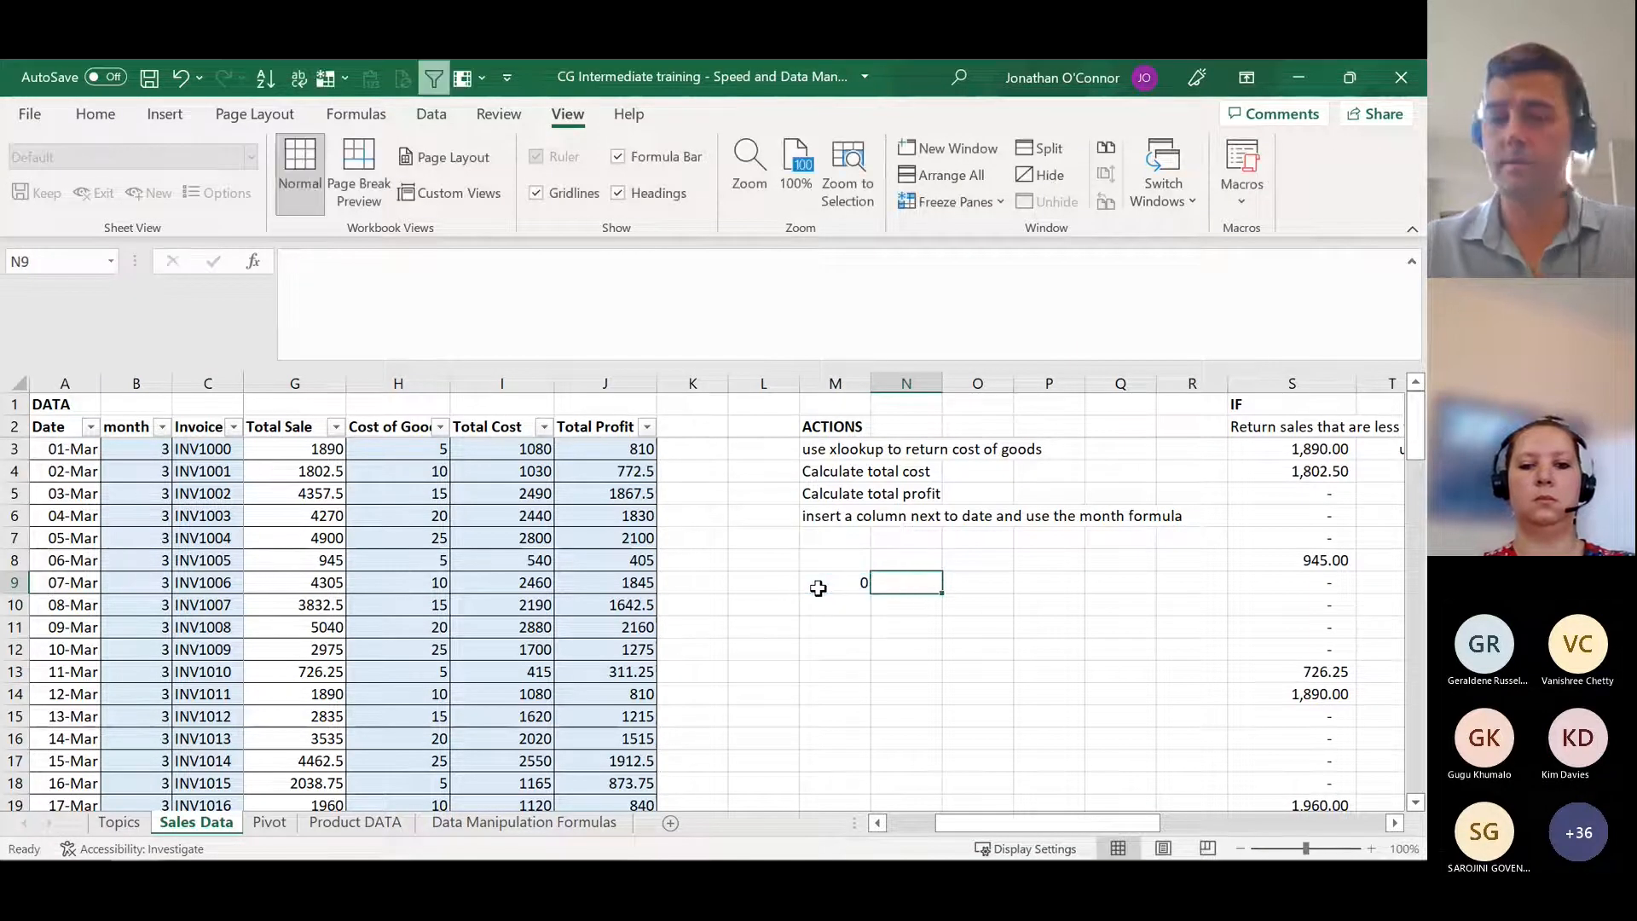
Step: Enter the formula =J9/M9 in N9 to divide the Total Profit in row 9 by the test divisor
type("=")
key("Left")
key("Left")
key("Left")
key("Left")
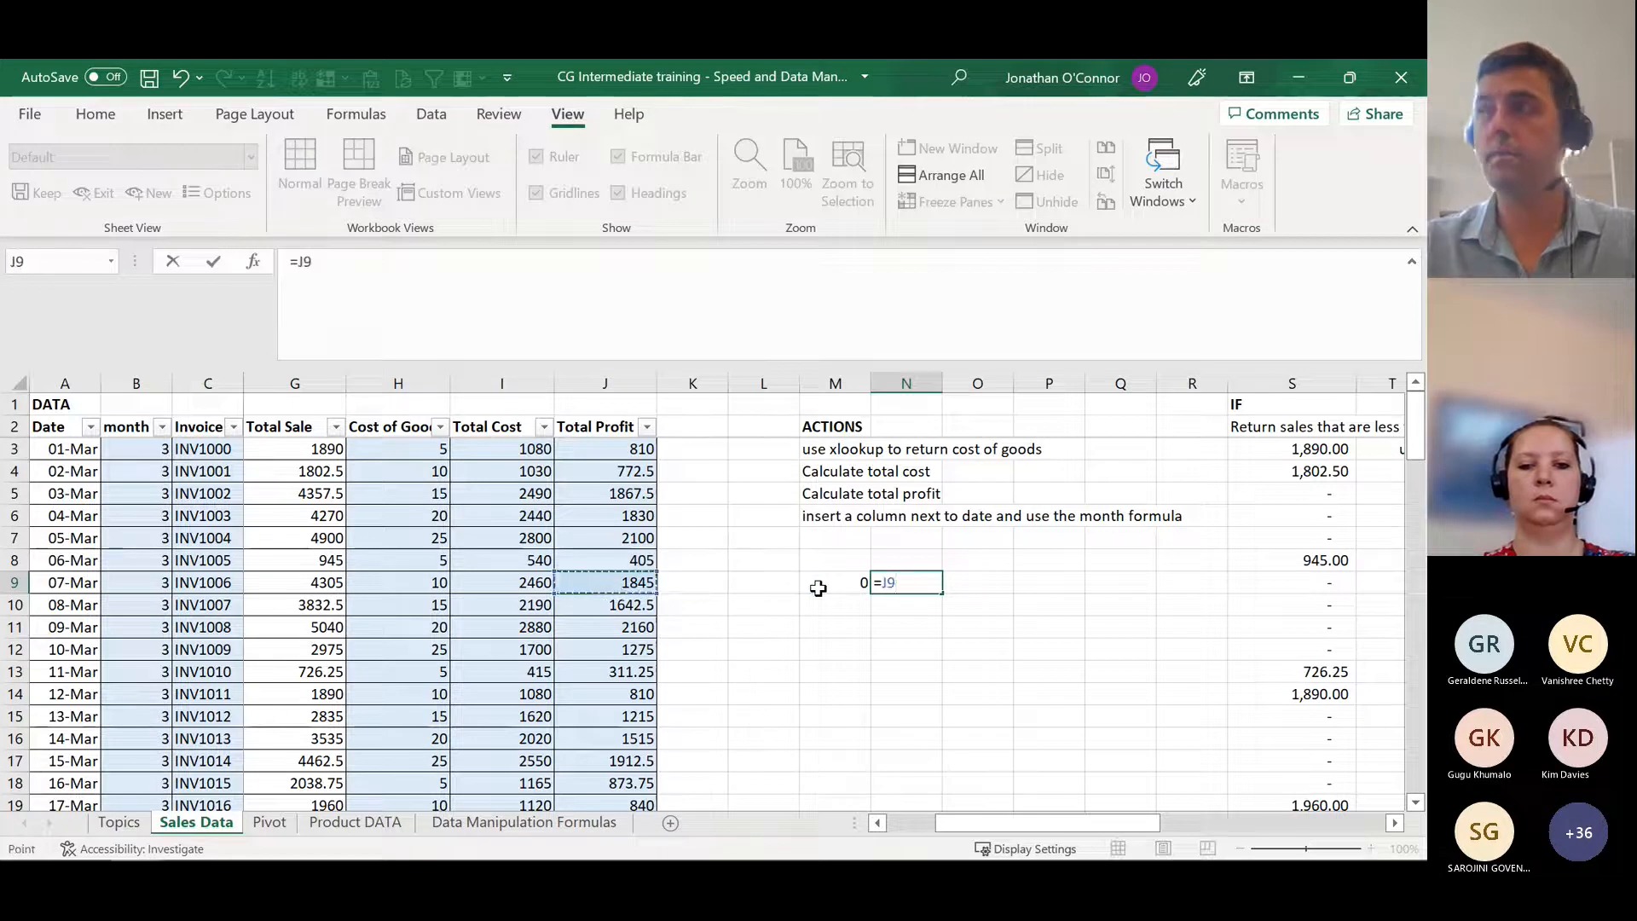
type("/")
left_click(819, 587)
key("Return")
key("Up")
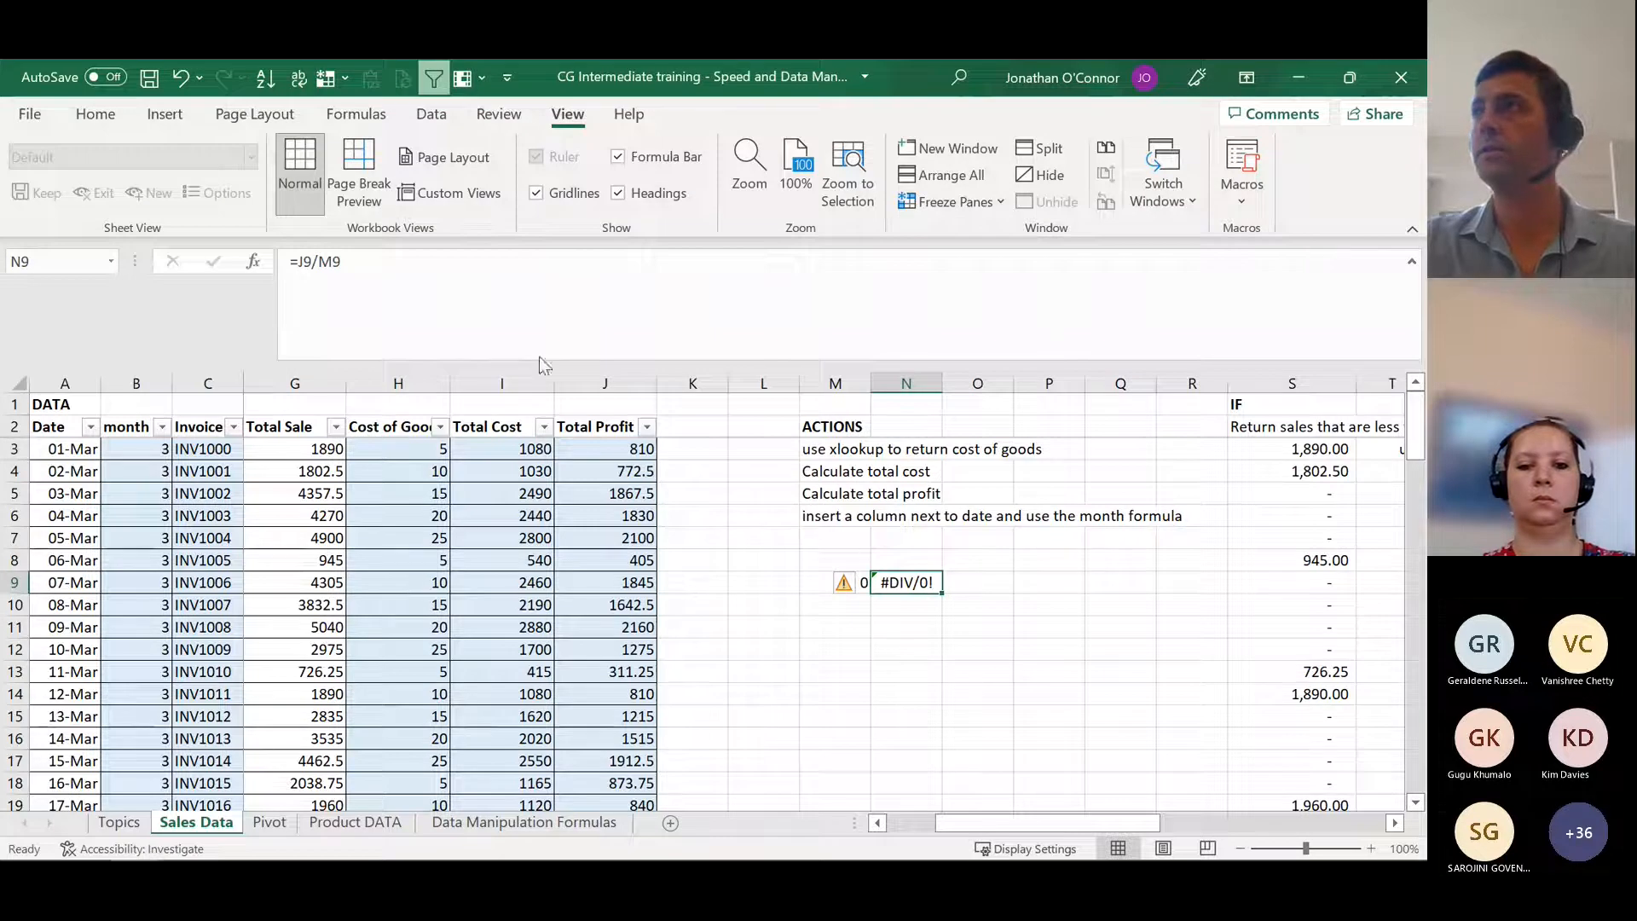
Step: Wrap the division in N9 in IFERROR with 0 as the error value, giving =IFERROR(J9/M9,0)
left_click(297, 261)
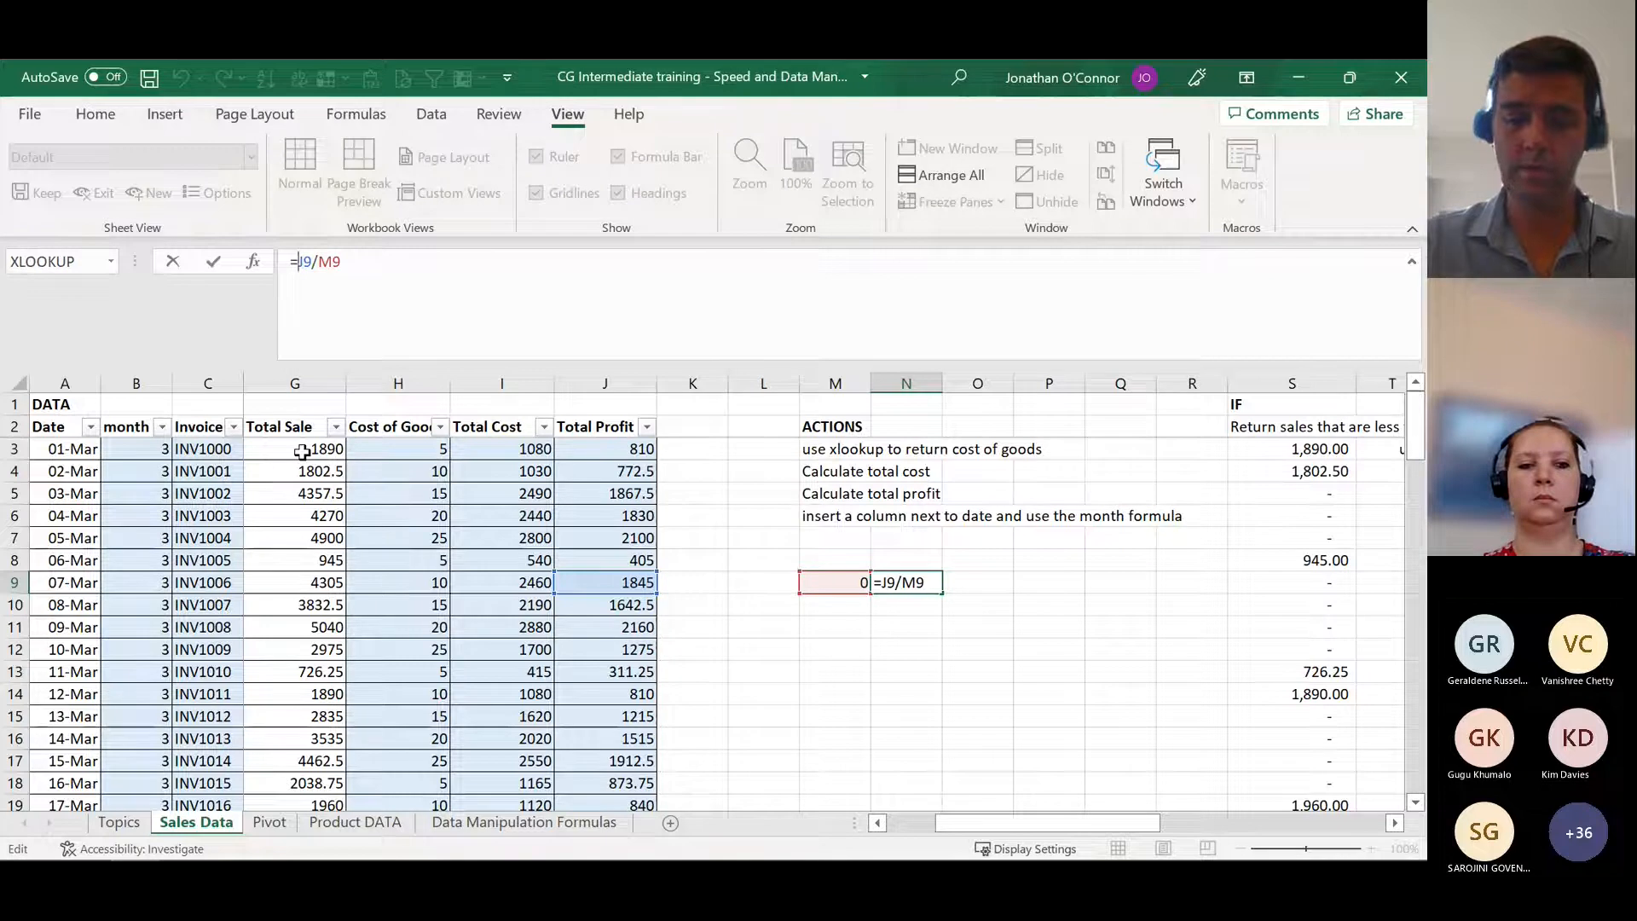
type("iferror")
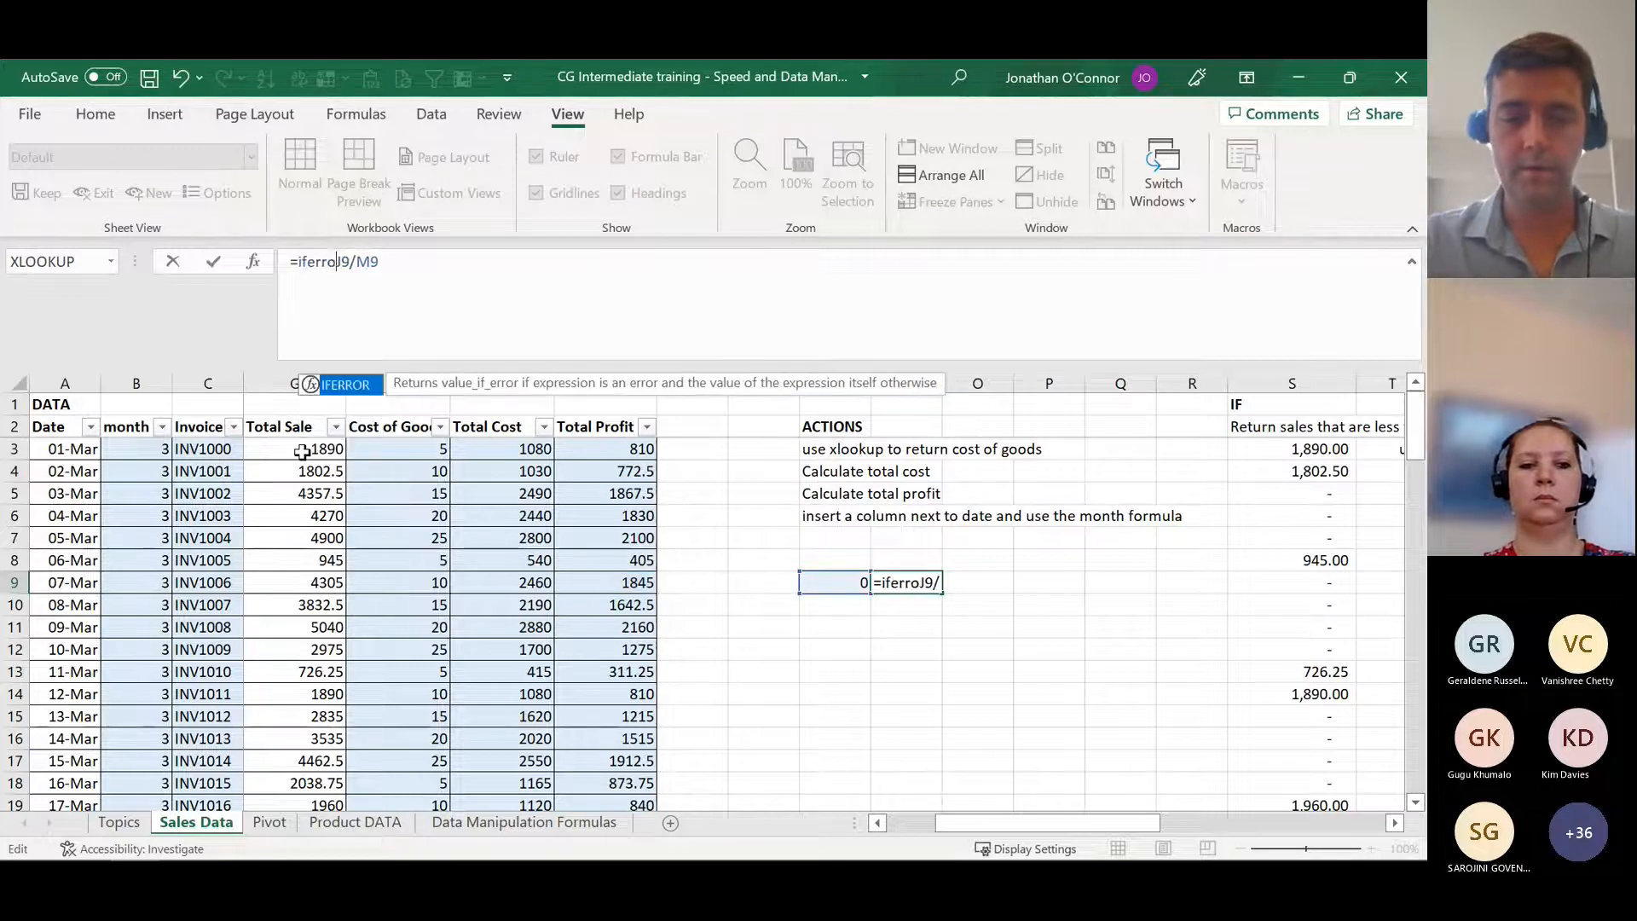
type("(")
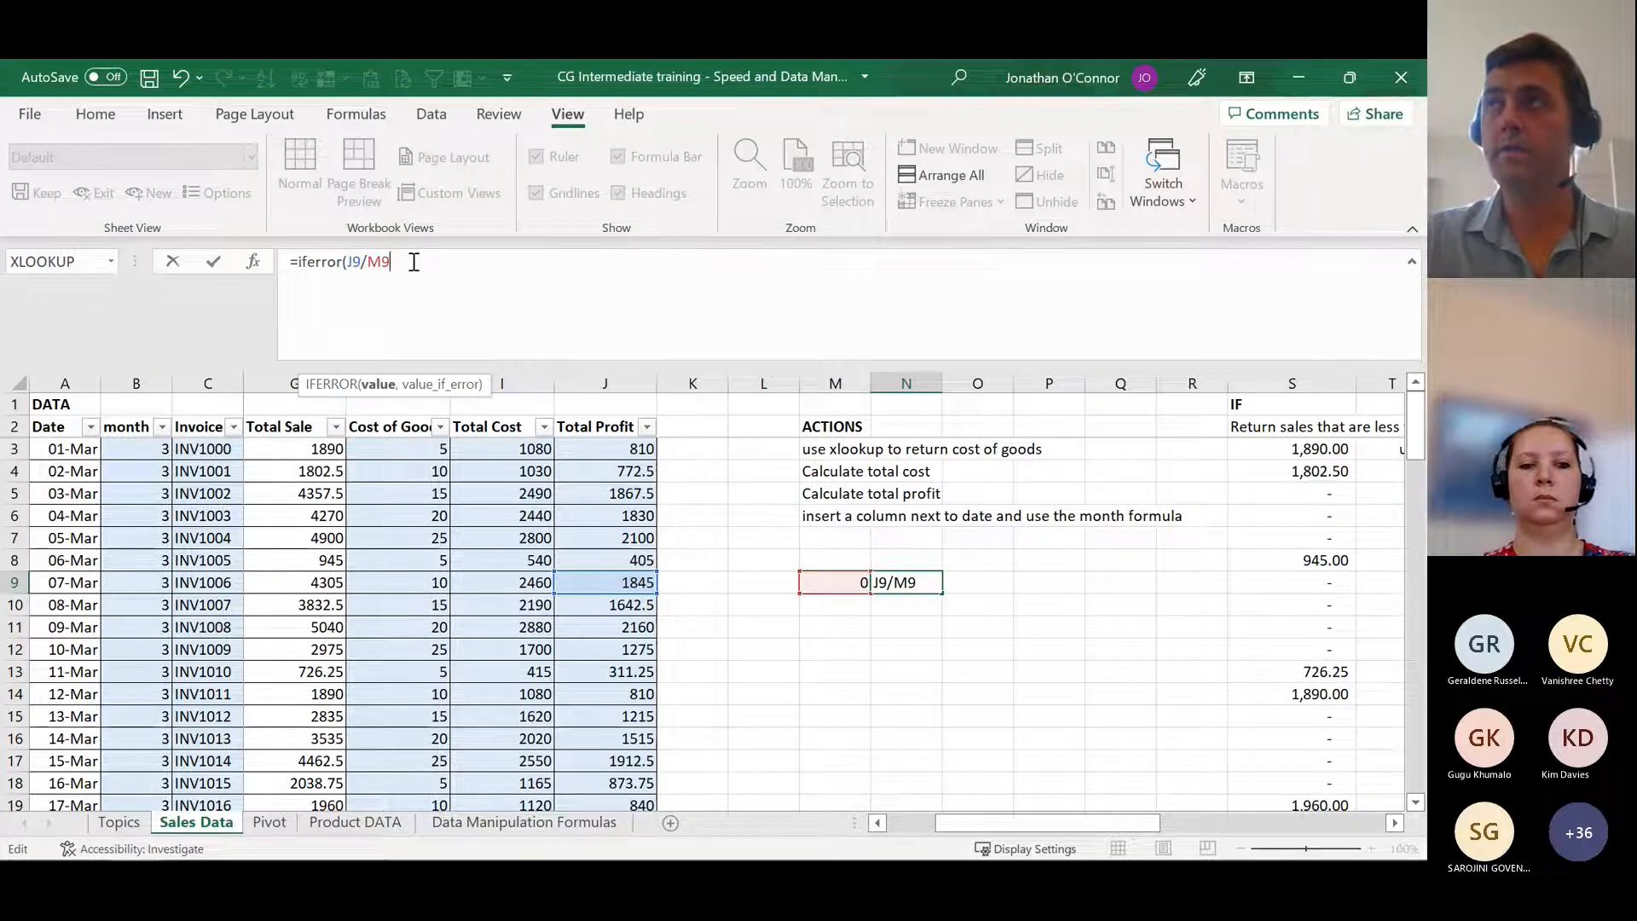
type(",")
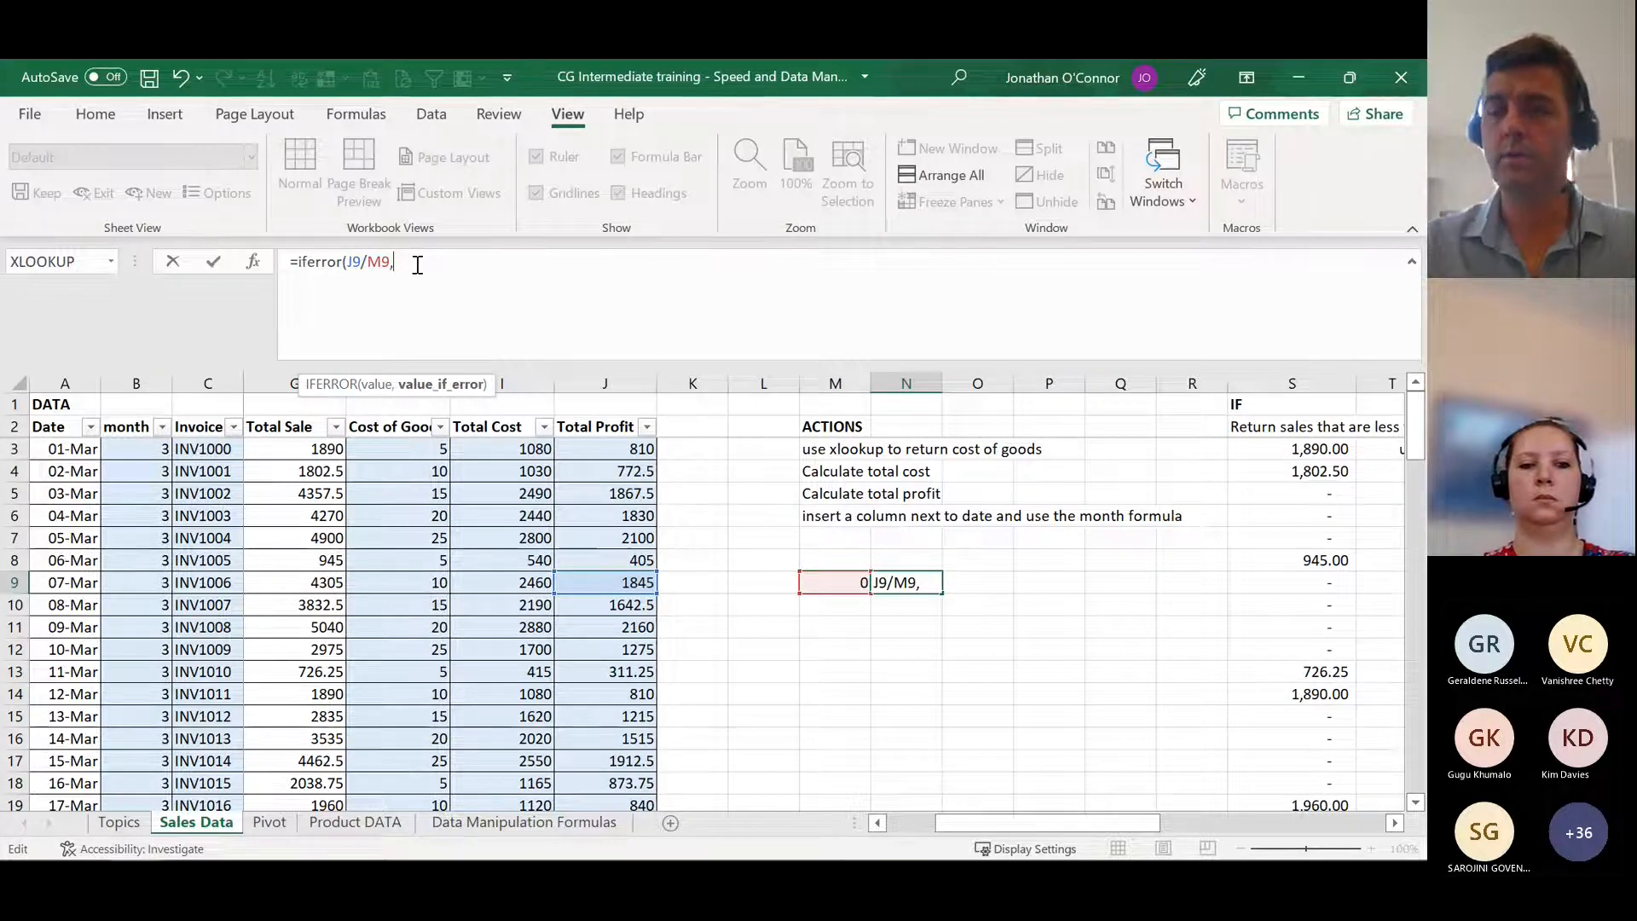
type("0)")
key("Return")
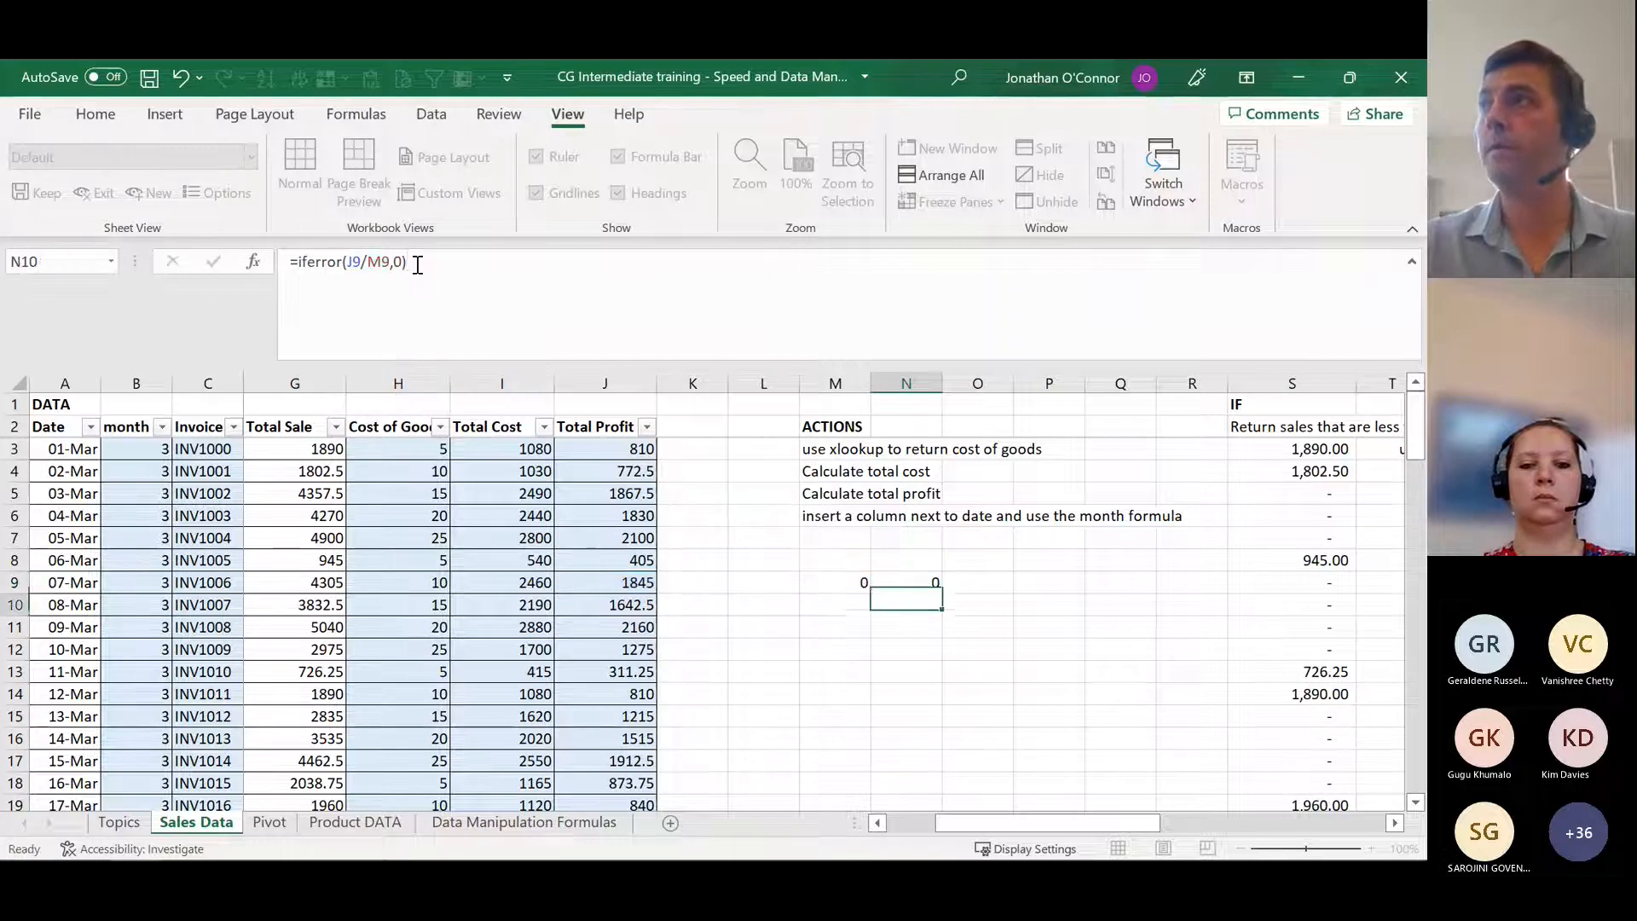
key("Up")
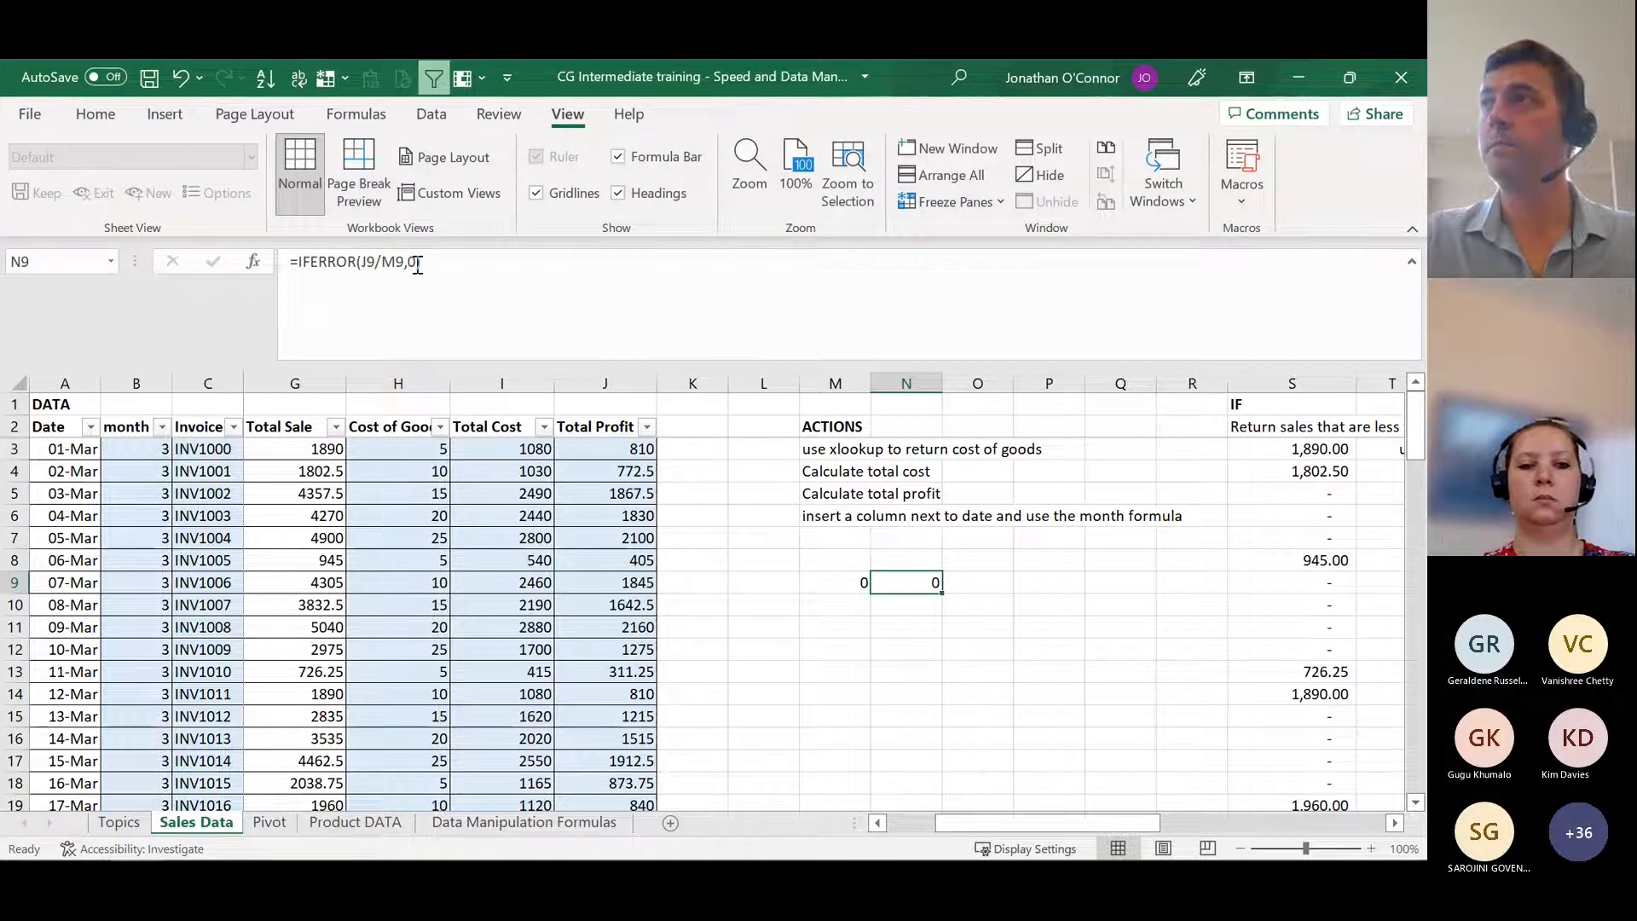
Step: Change the error value of the IFERROR formula in N9 to the text "TRUE"
left_click(417, 263)
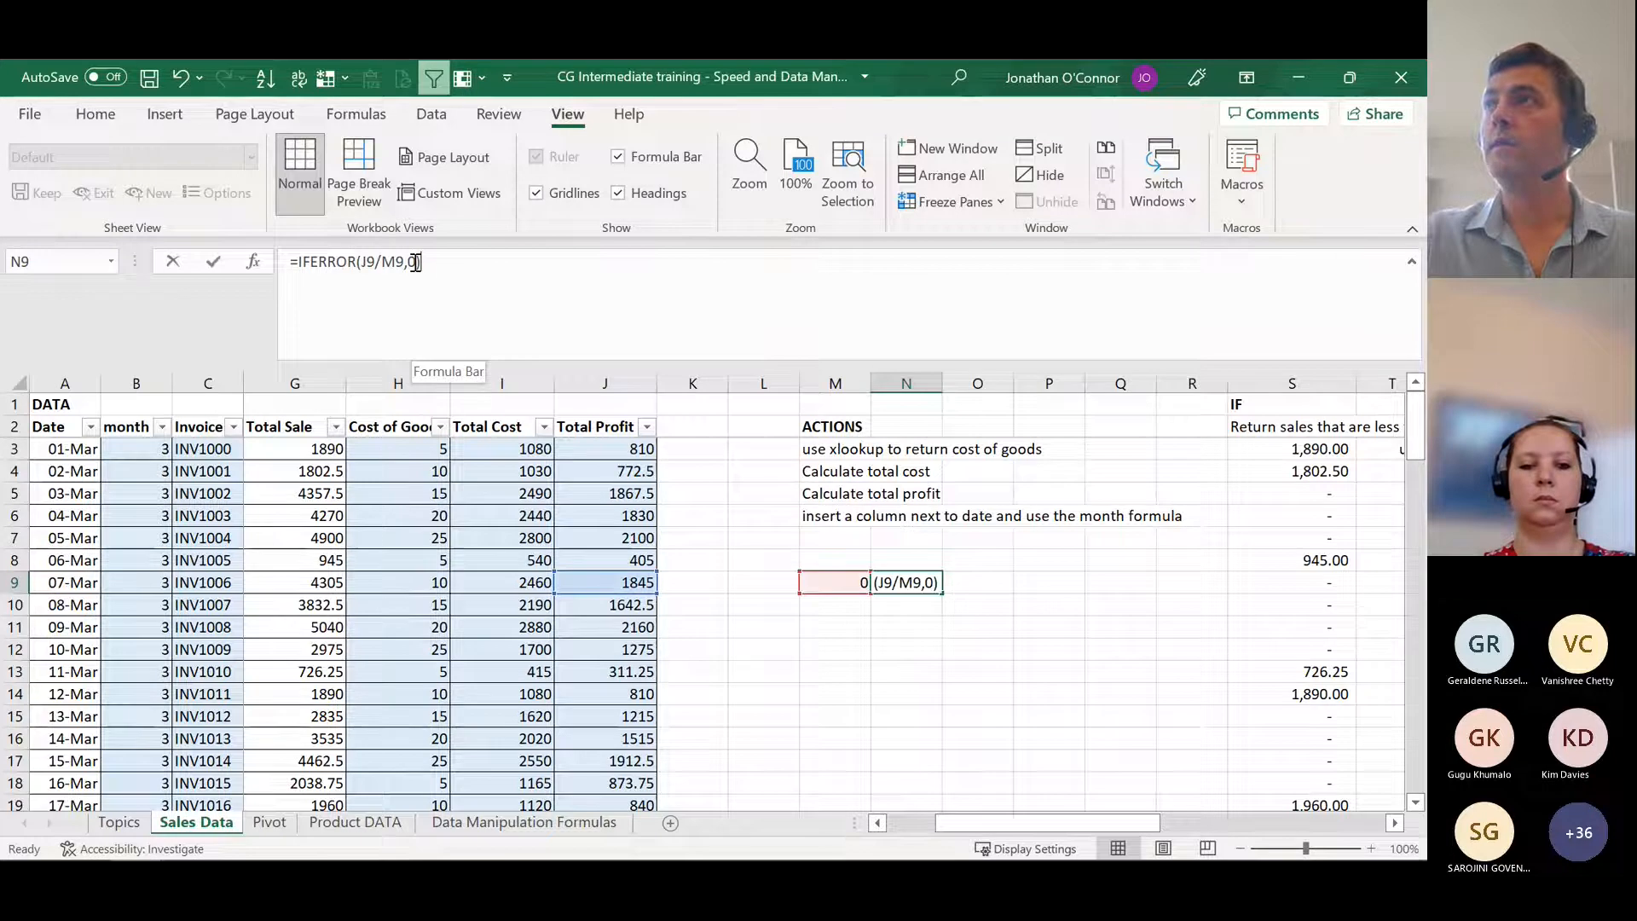
key("BackSpace")
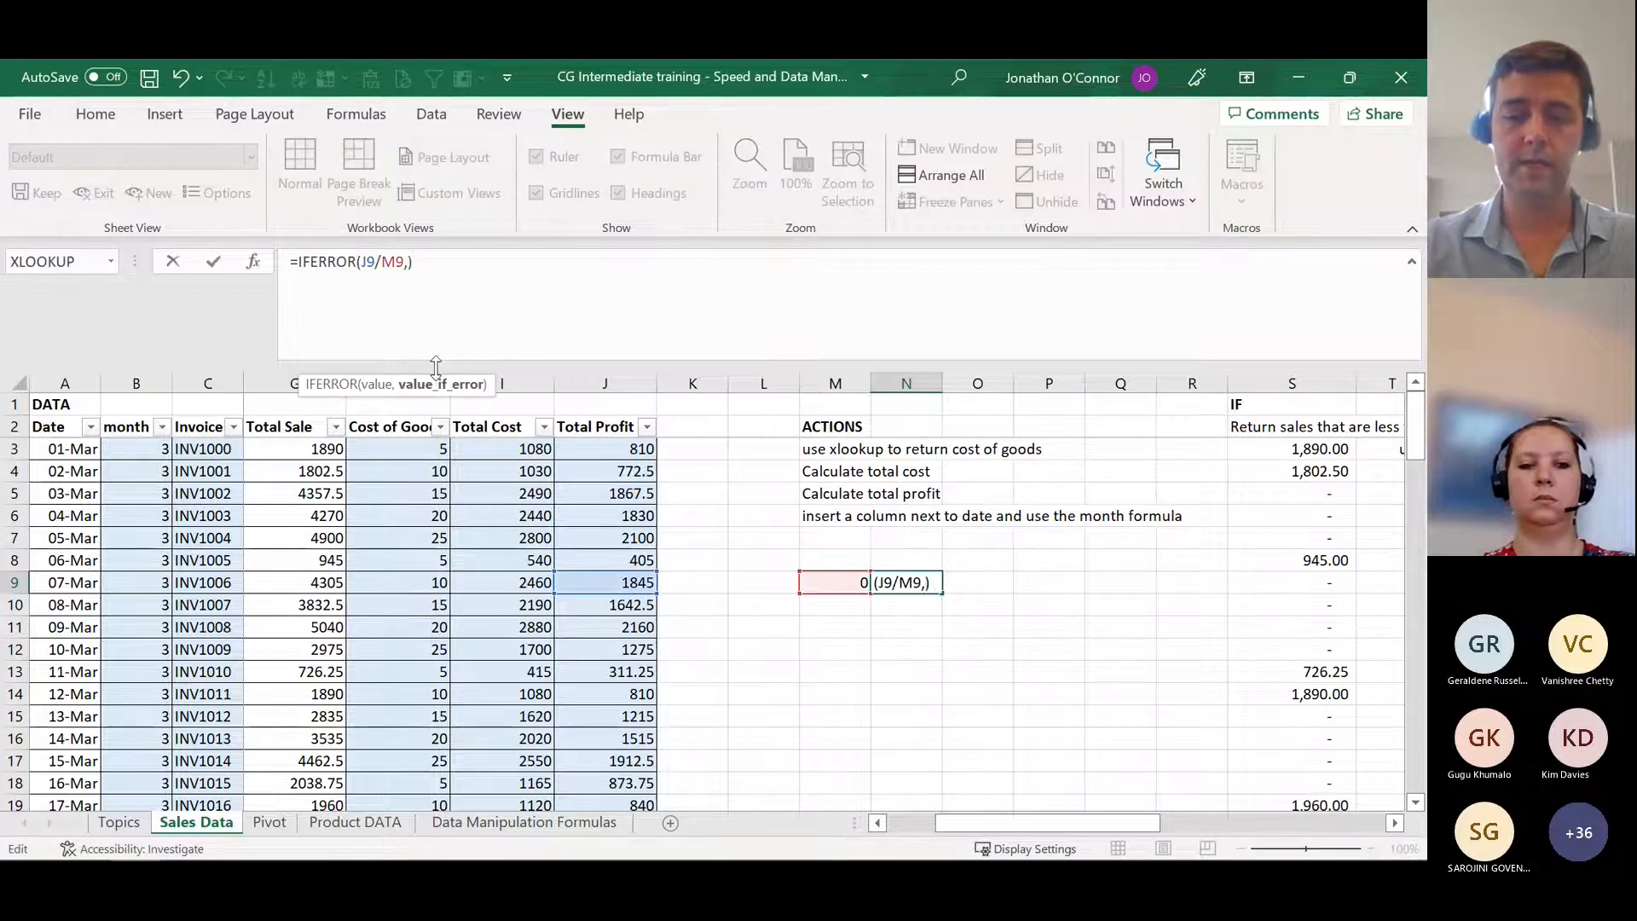
type("\"TRUE\")")
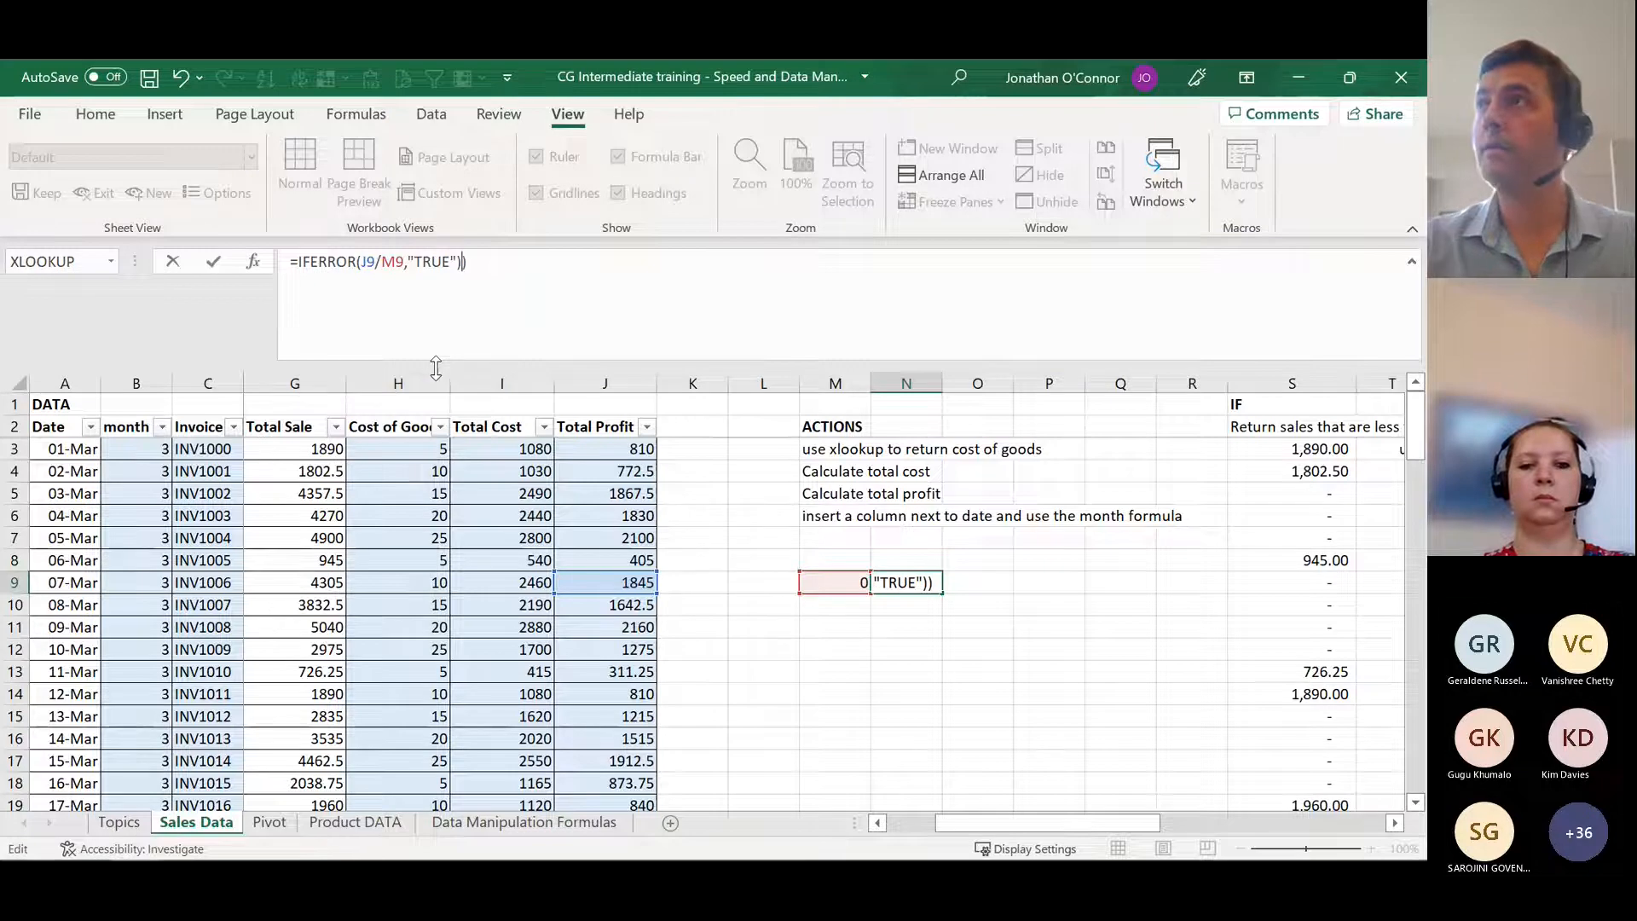
key("Return")
key("Return")
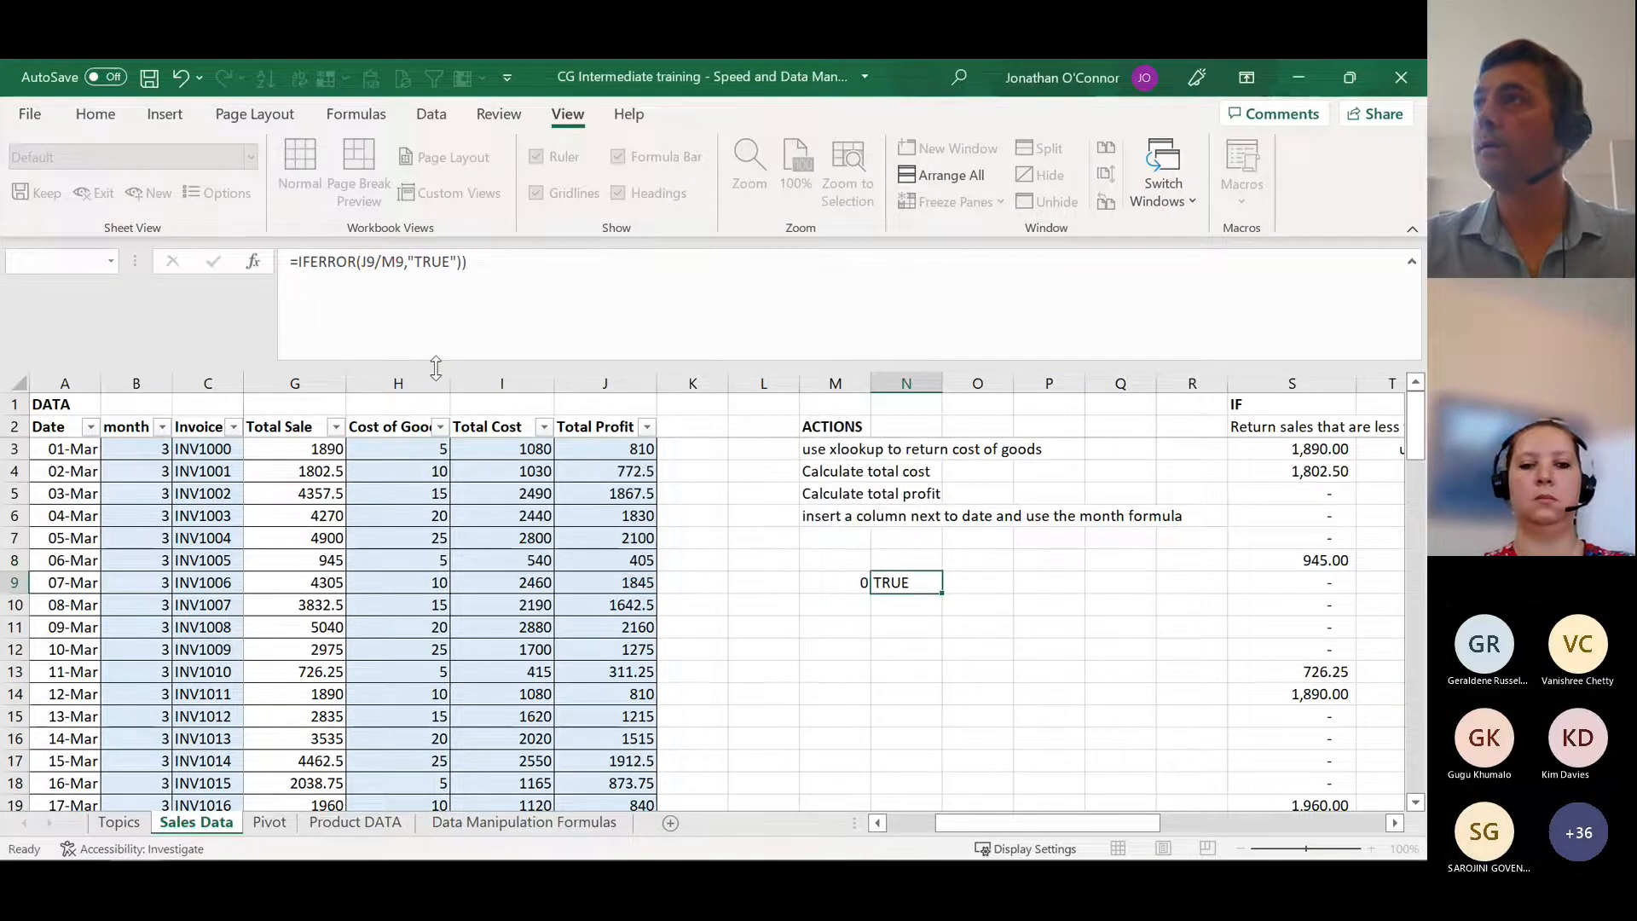
key("Up")
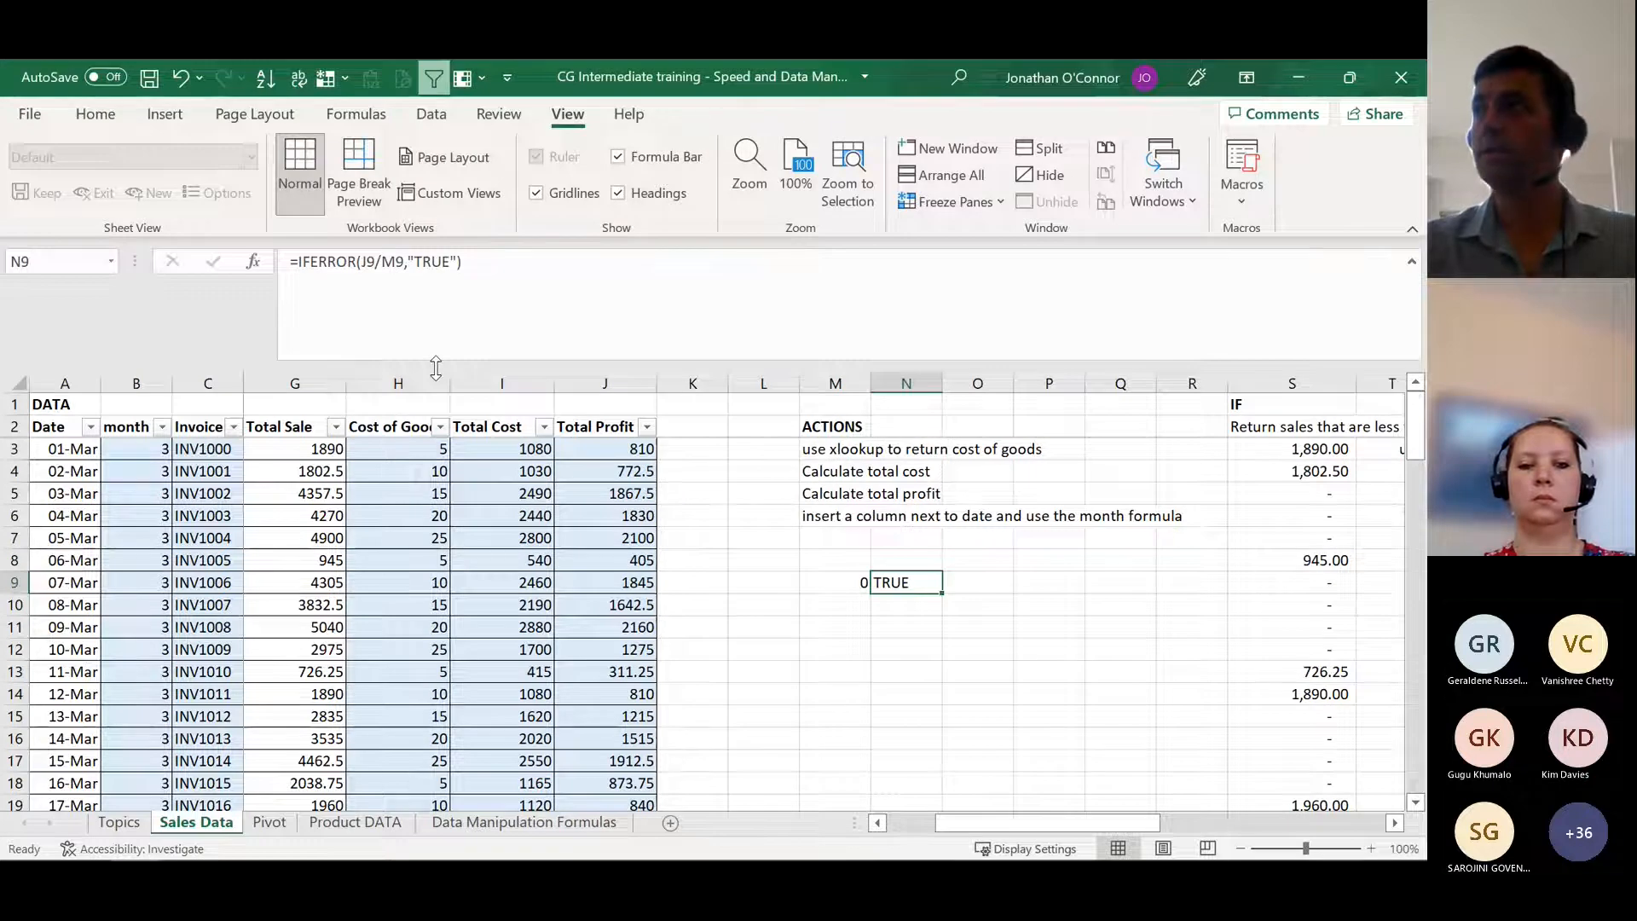
Step: Change the error value of the IFERROR formula in N9 to 0, giving =IFERROR(J9/M9,0)
key("F2")
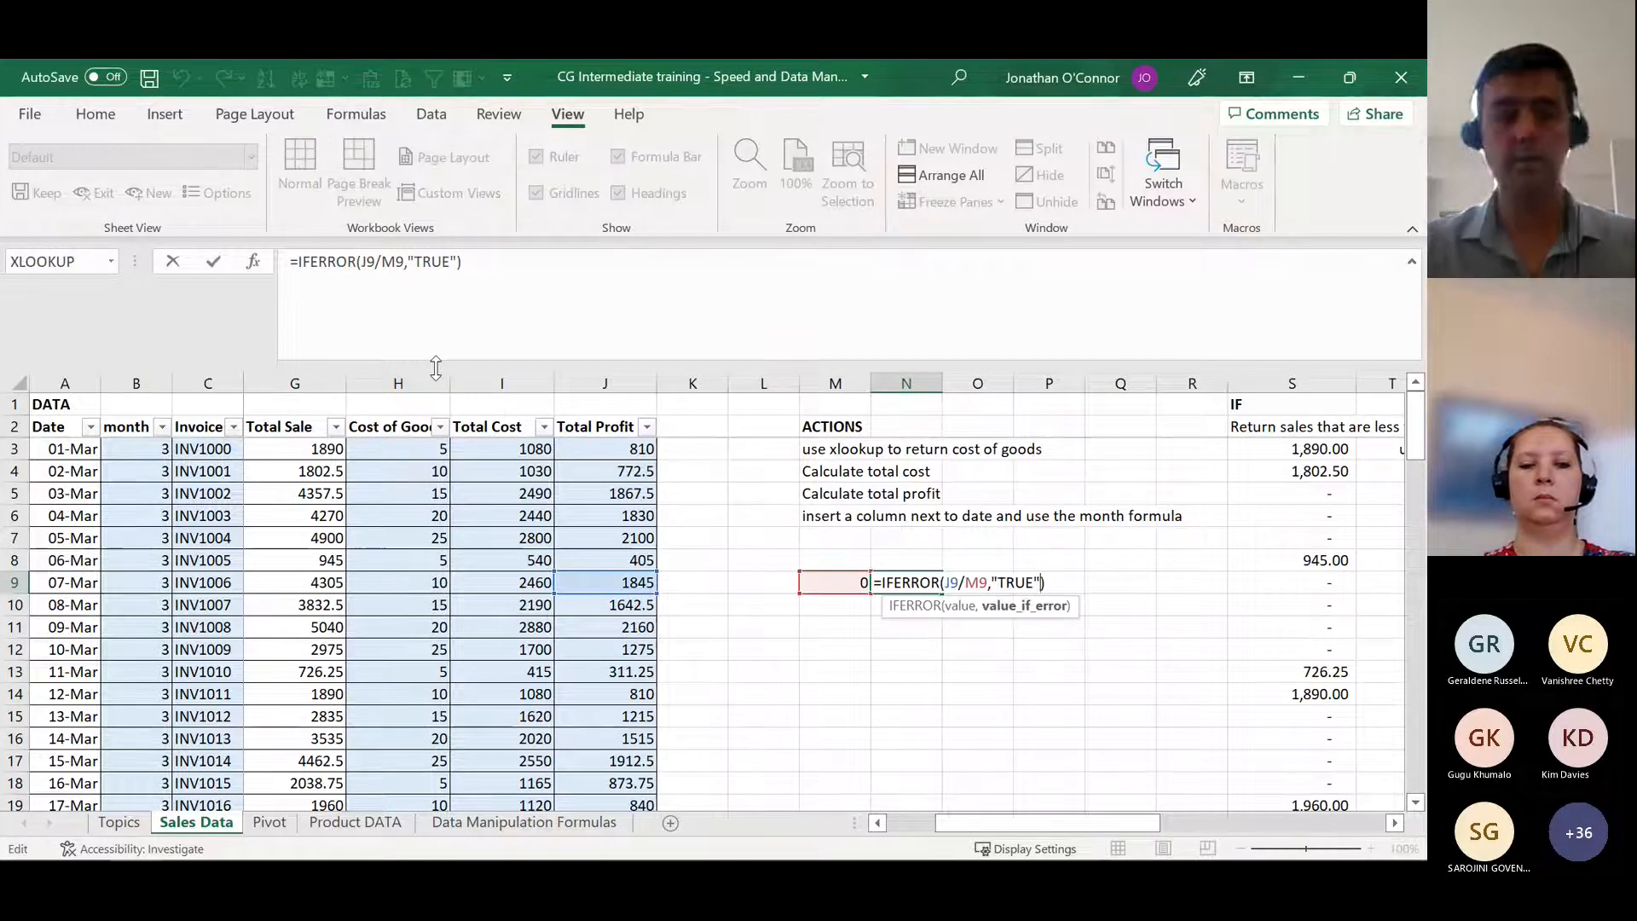
key("Left")
key("Left")
key("shift+Left")
key("shift+Left")
key("shift+Left")
key("shift+Left")
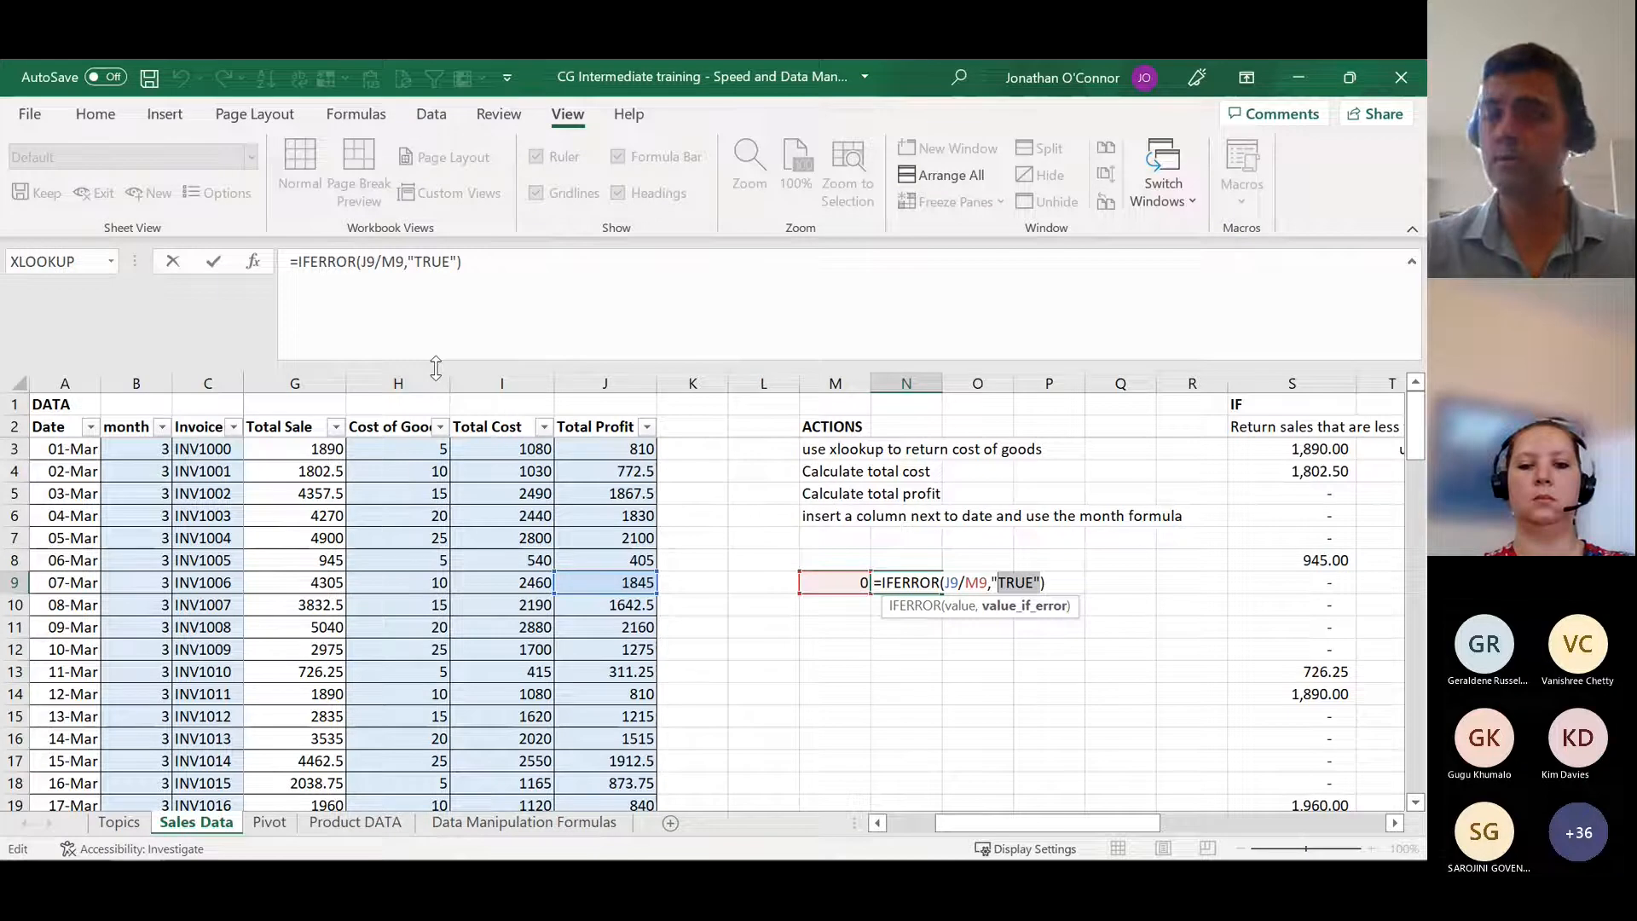
type("0")
key("Right")
key("BackSpace")
key("BackSpace")
key("BackSpace")
key("BackSpace")
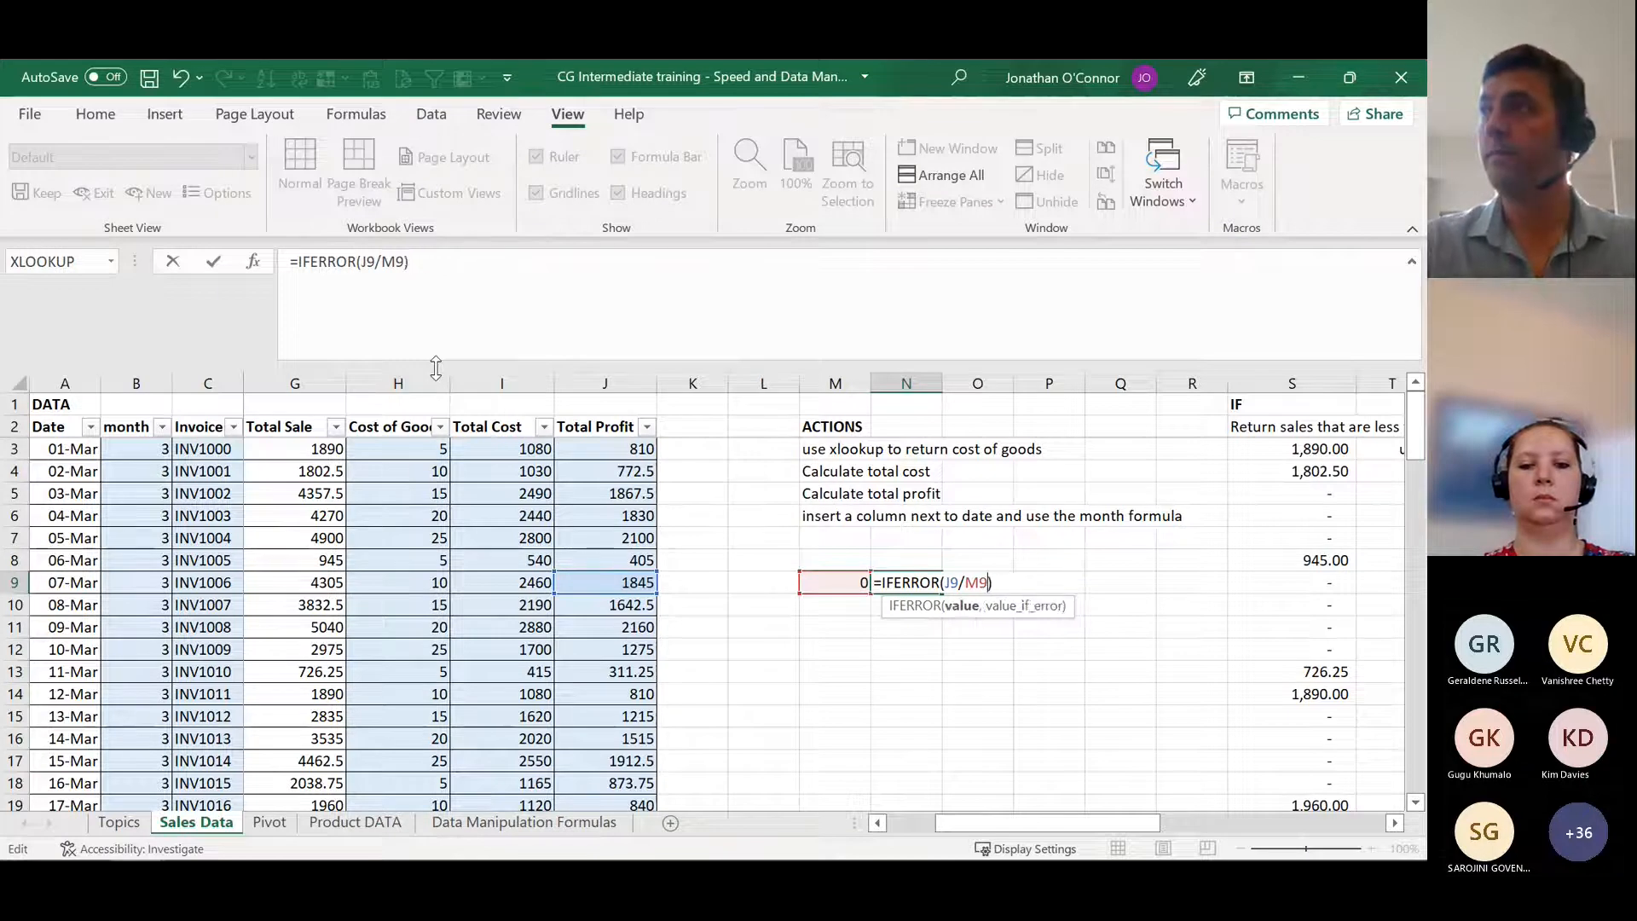
type(",0")
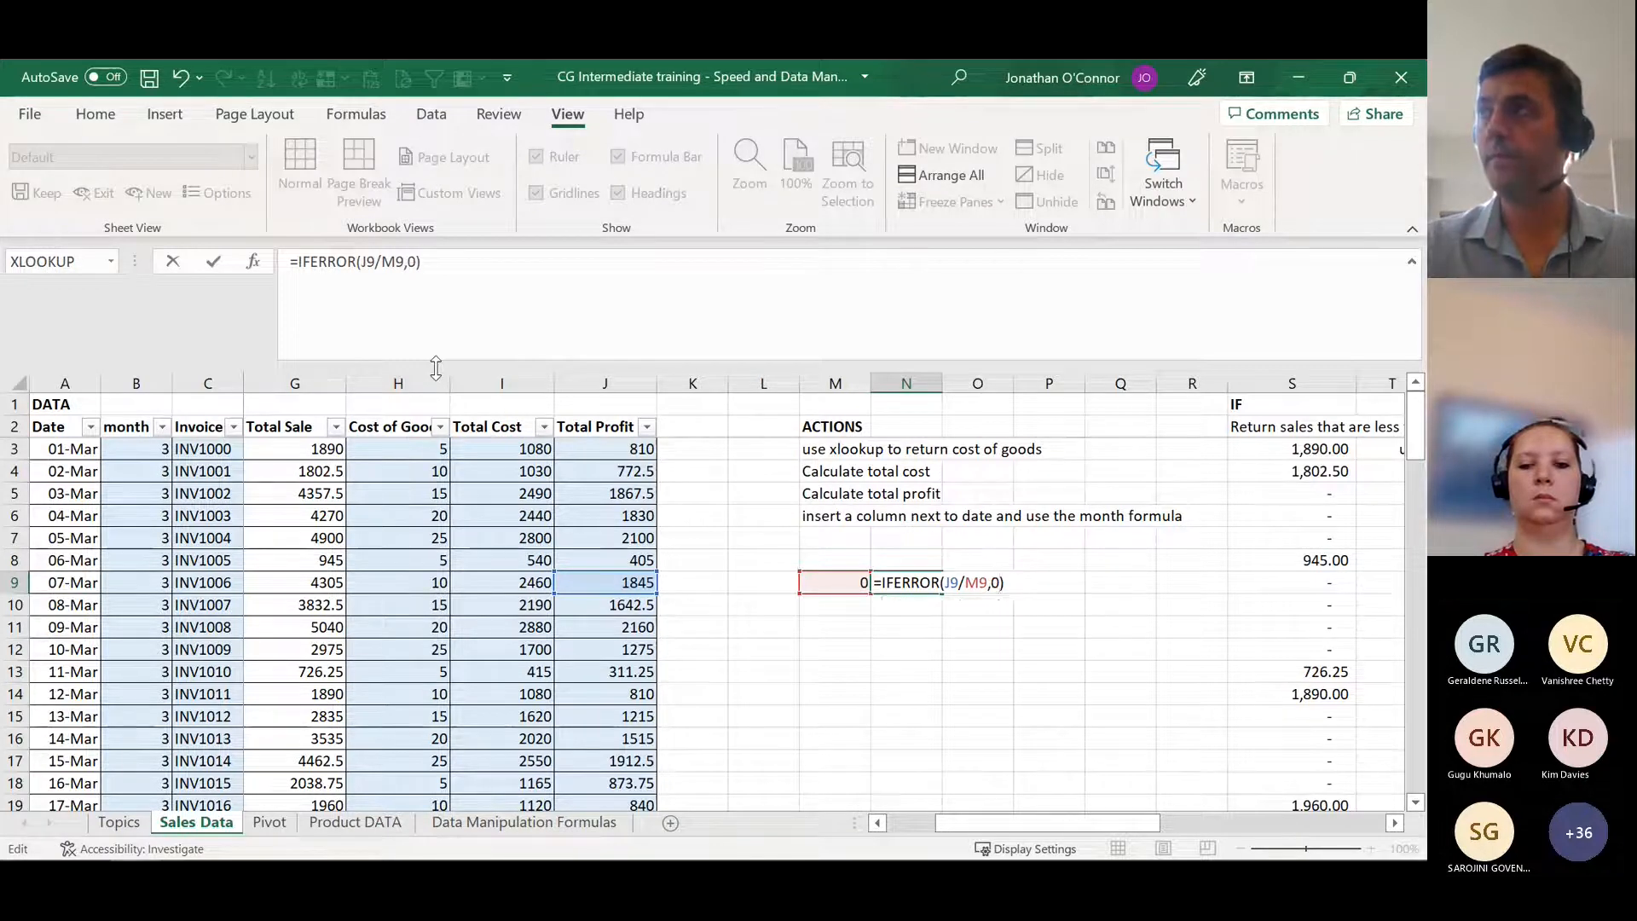
key("Return")
key("Up")
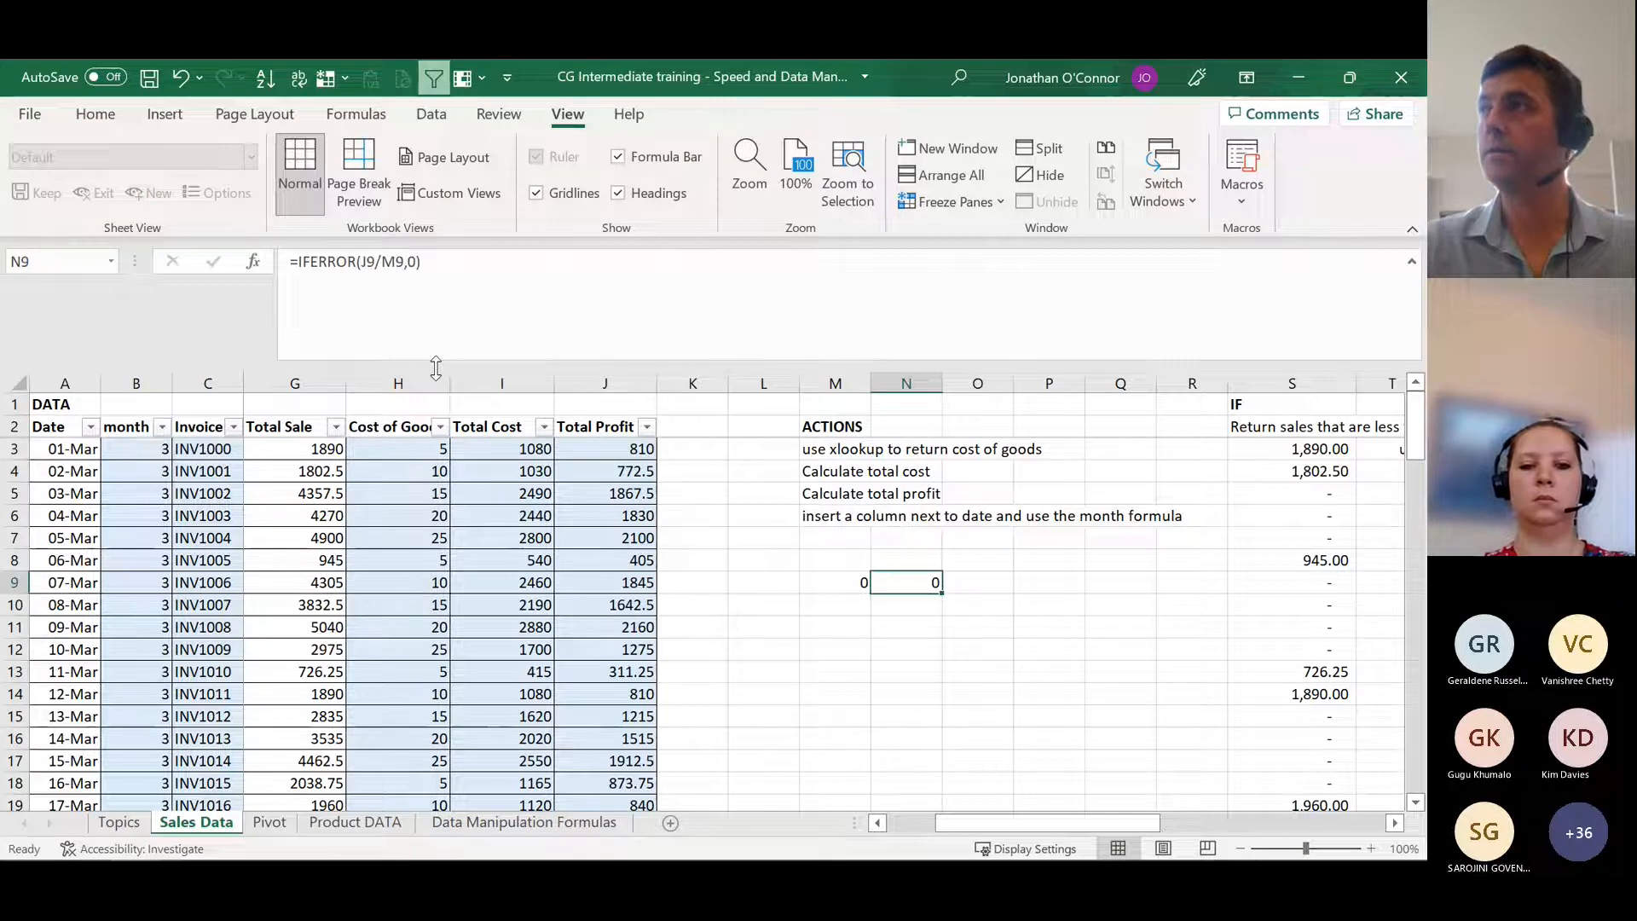
Step: Review the Xlookup and Vlookup entries on the Topics sheet and read the Xlookup description in D52
key("ctrl+Right")
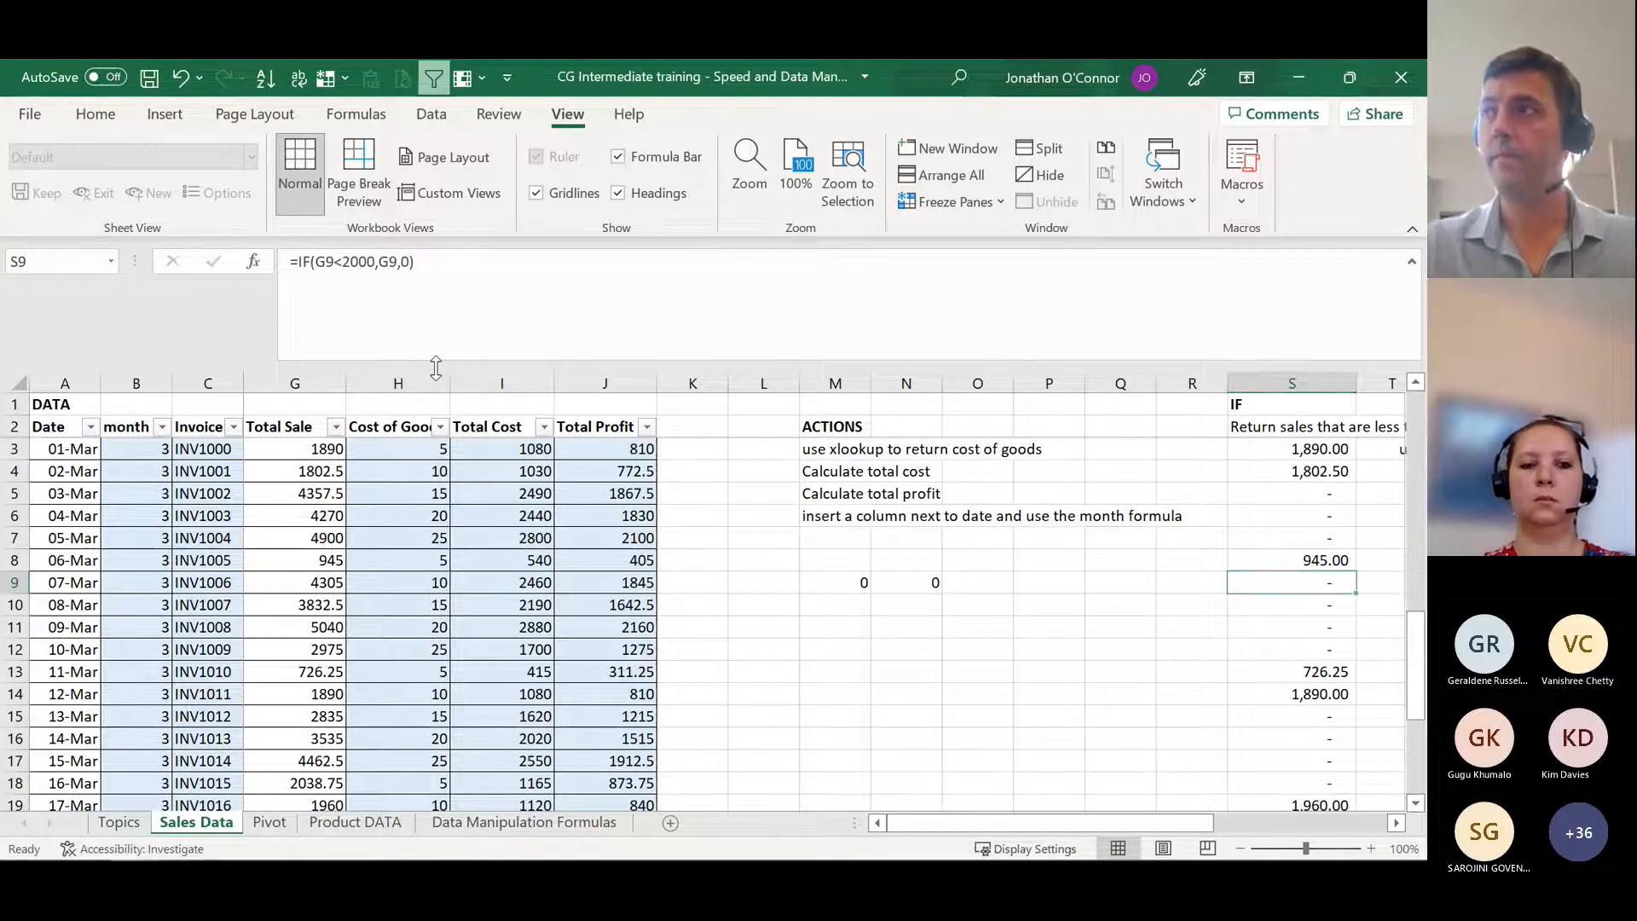
key("ctrl+Page_Up")
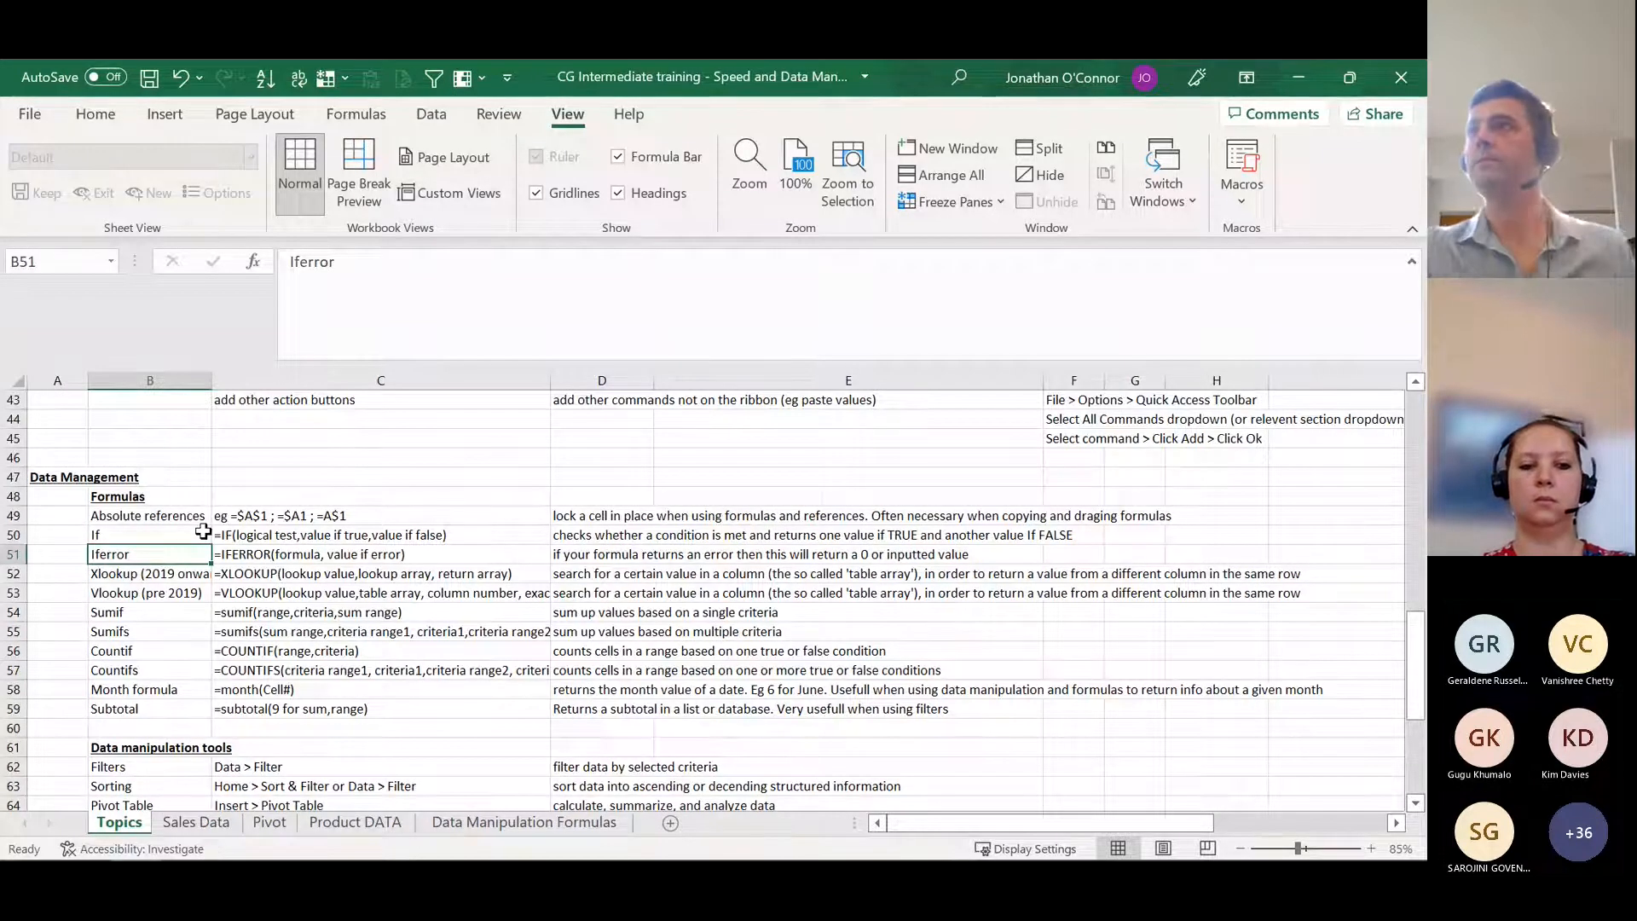
left_click(170, 574)
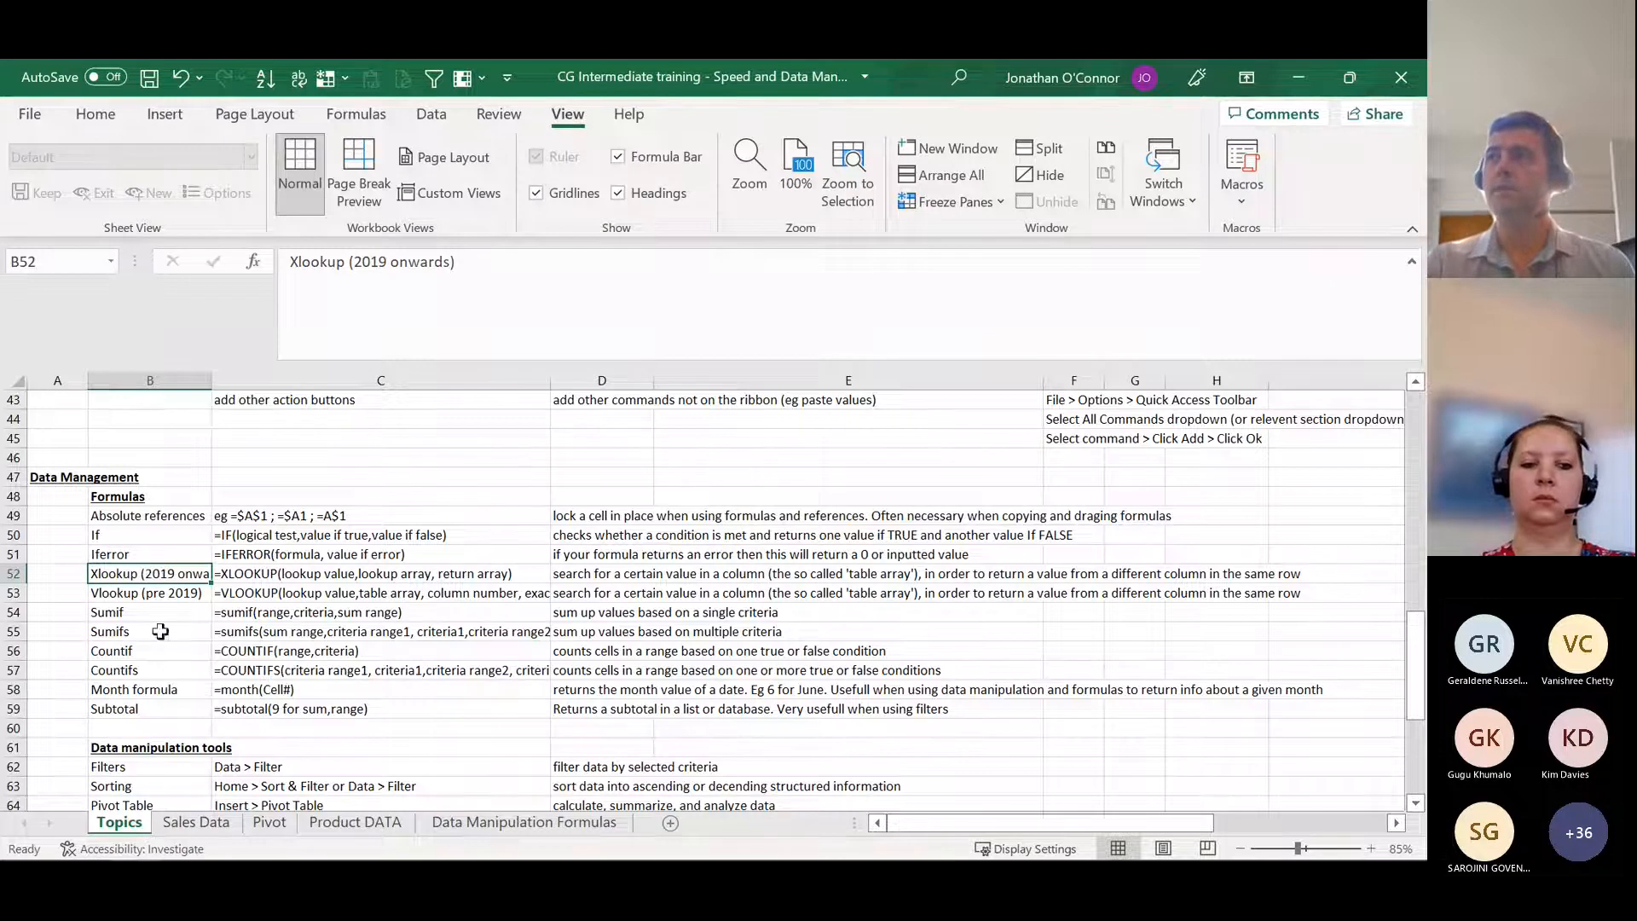
left_click(144, 592)
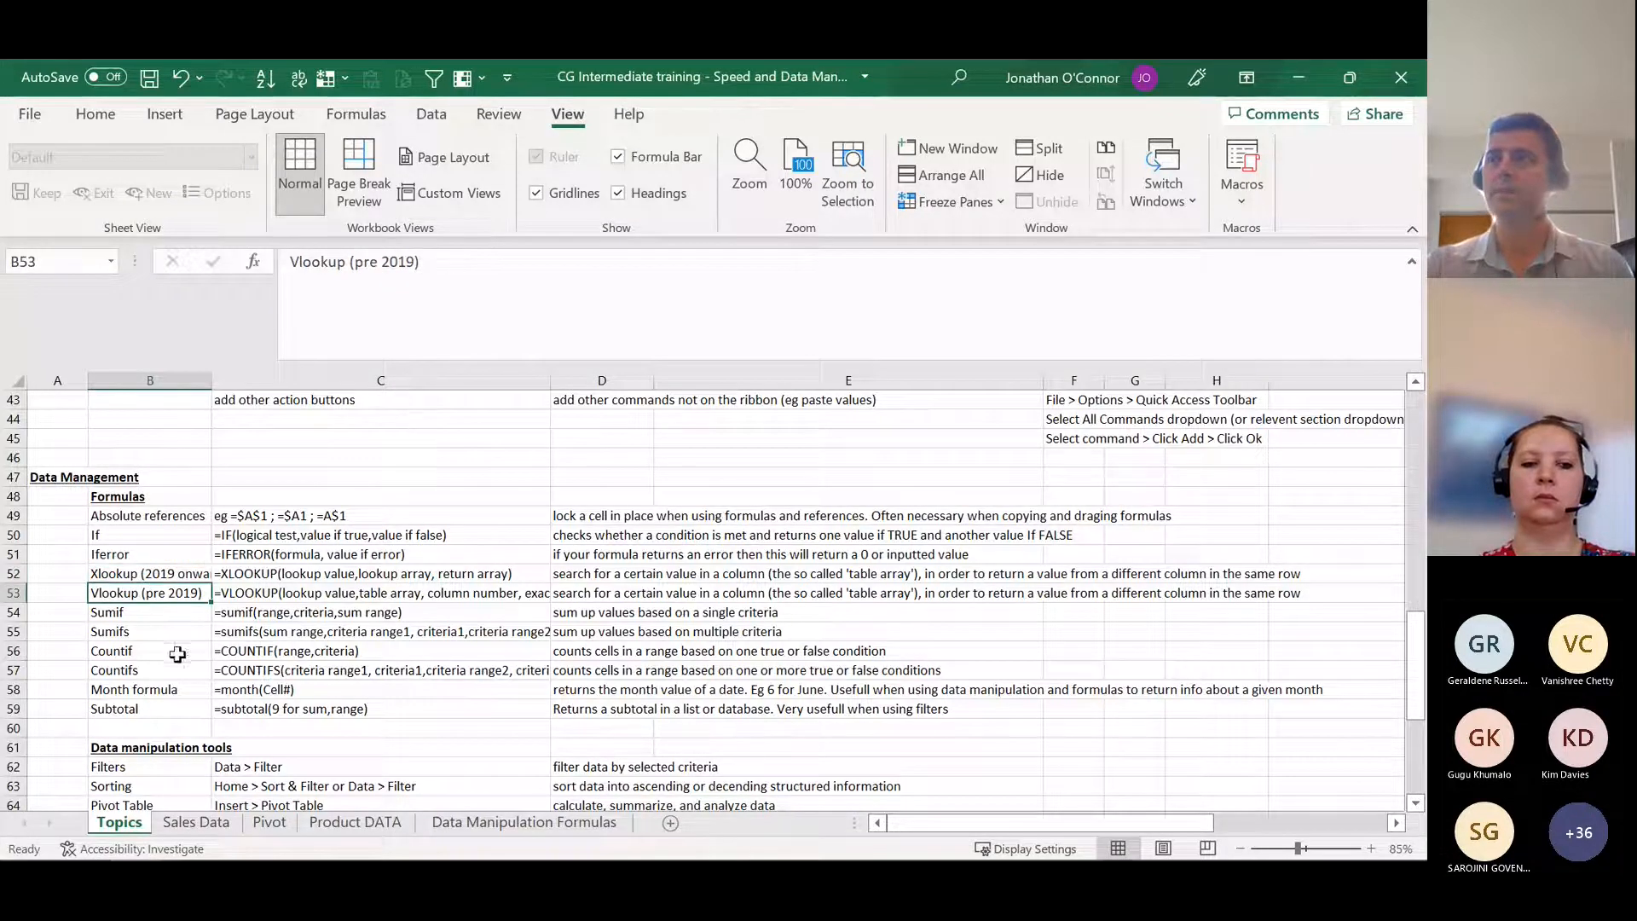
left_click(178, 573)
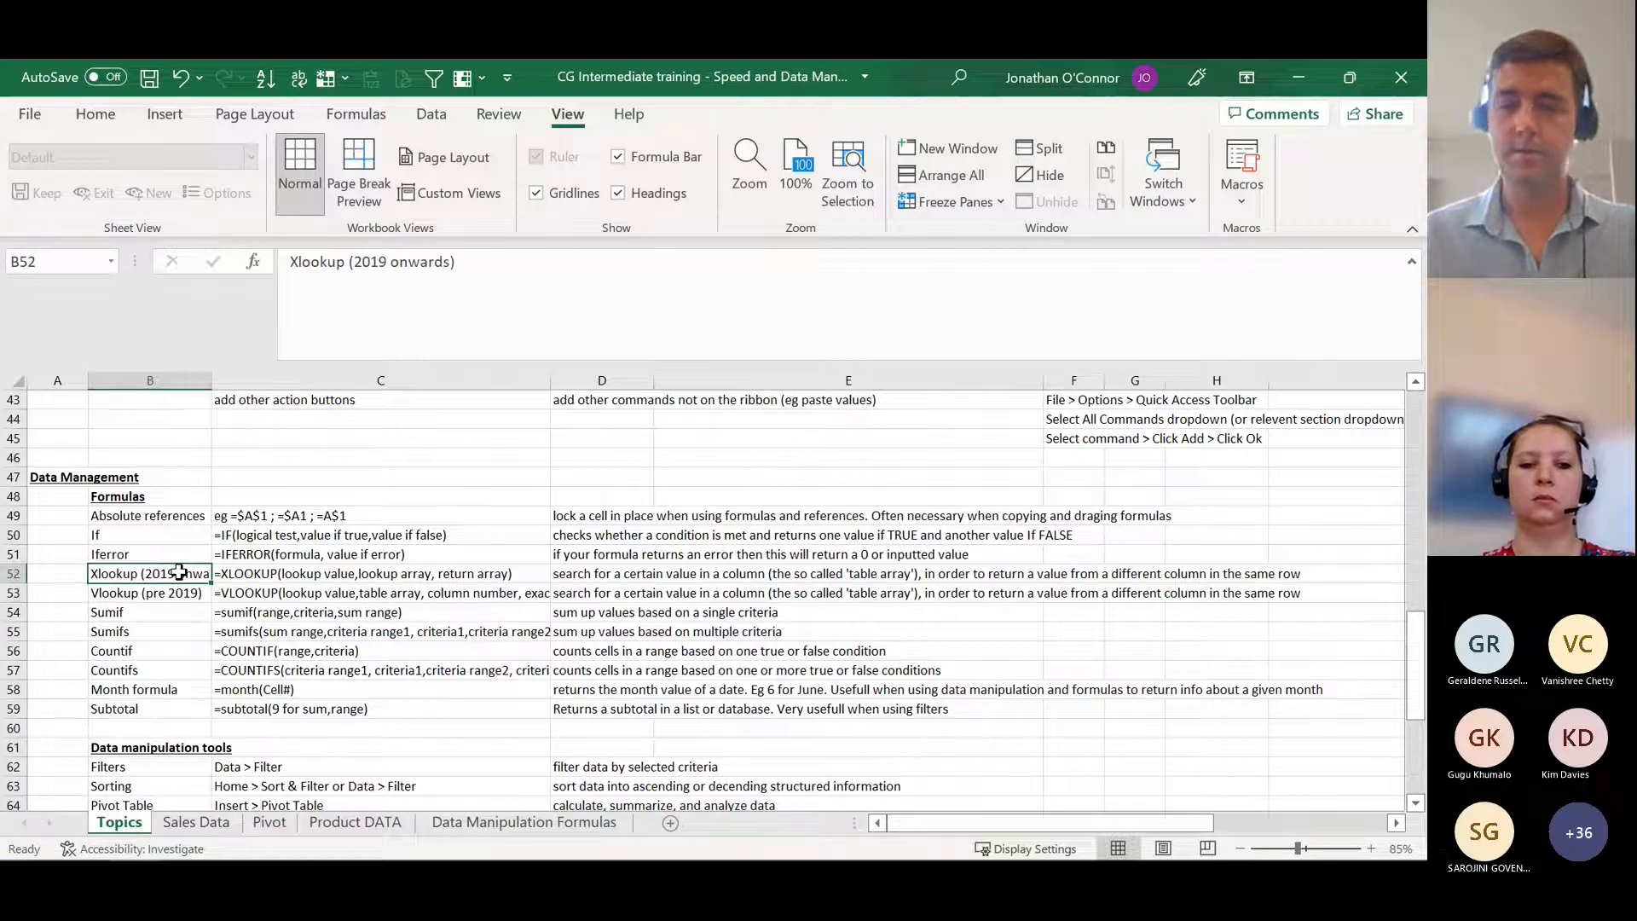
key("Right")
key("Right")
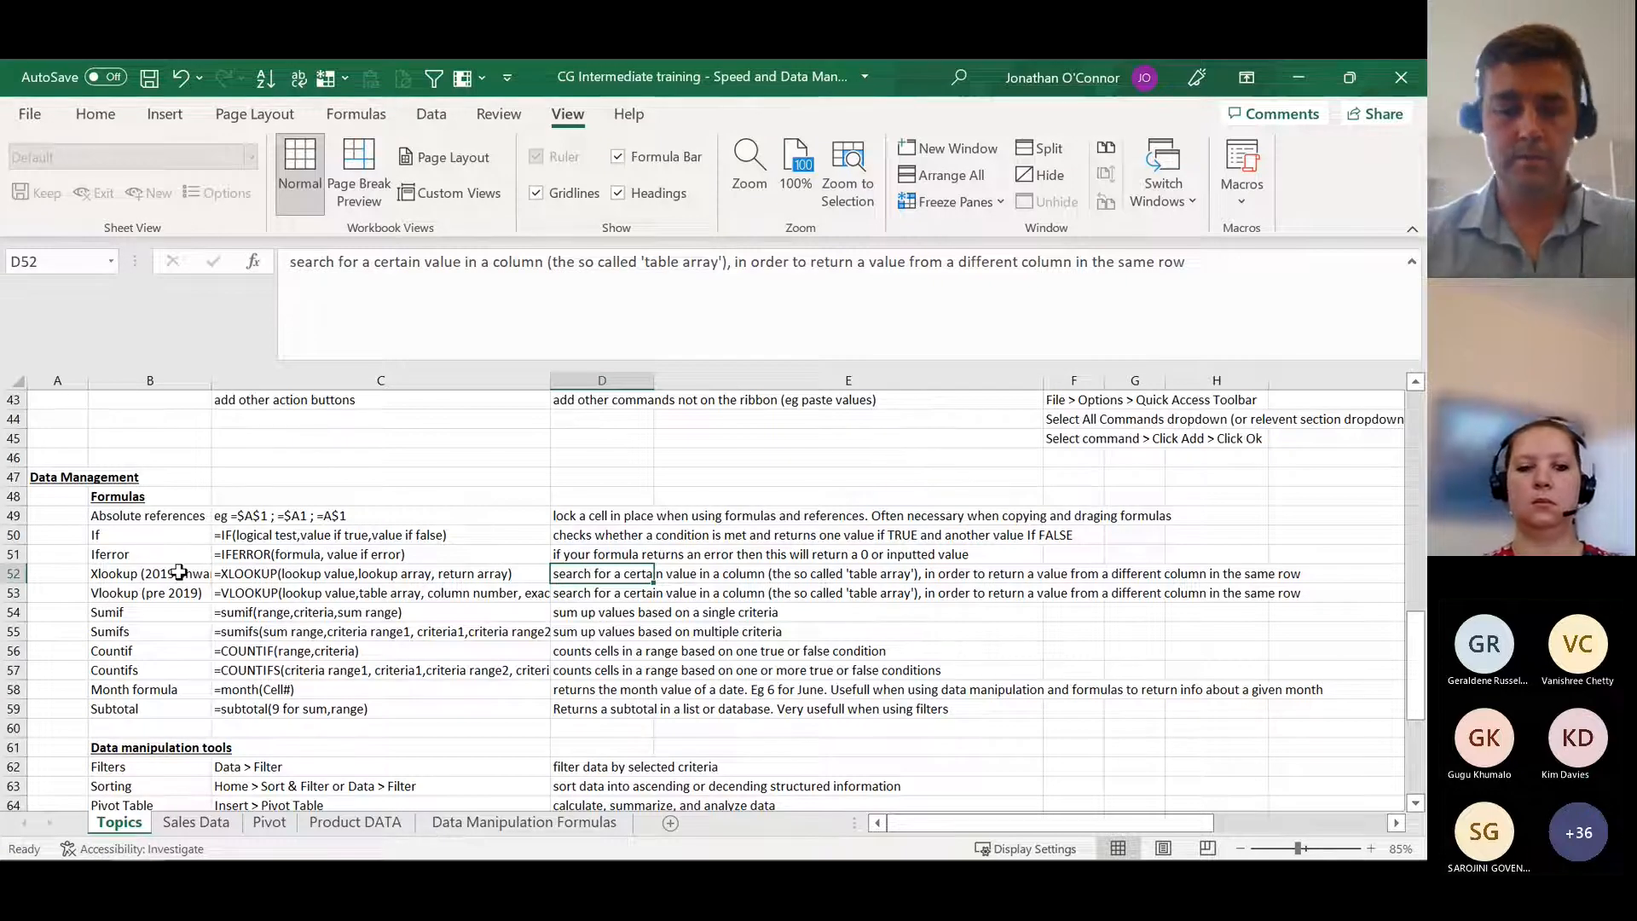
Step: Examine the Cost of Goods formula in H3 and product cell D3 on Sales Data, plus the price table on Product DATA
key("ctrl+Page_Down")
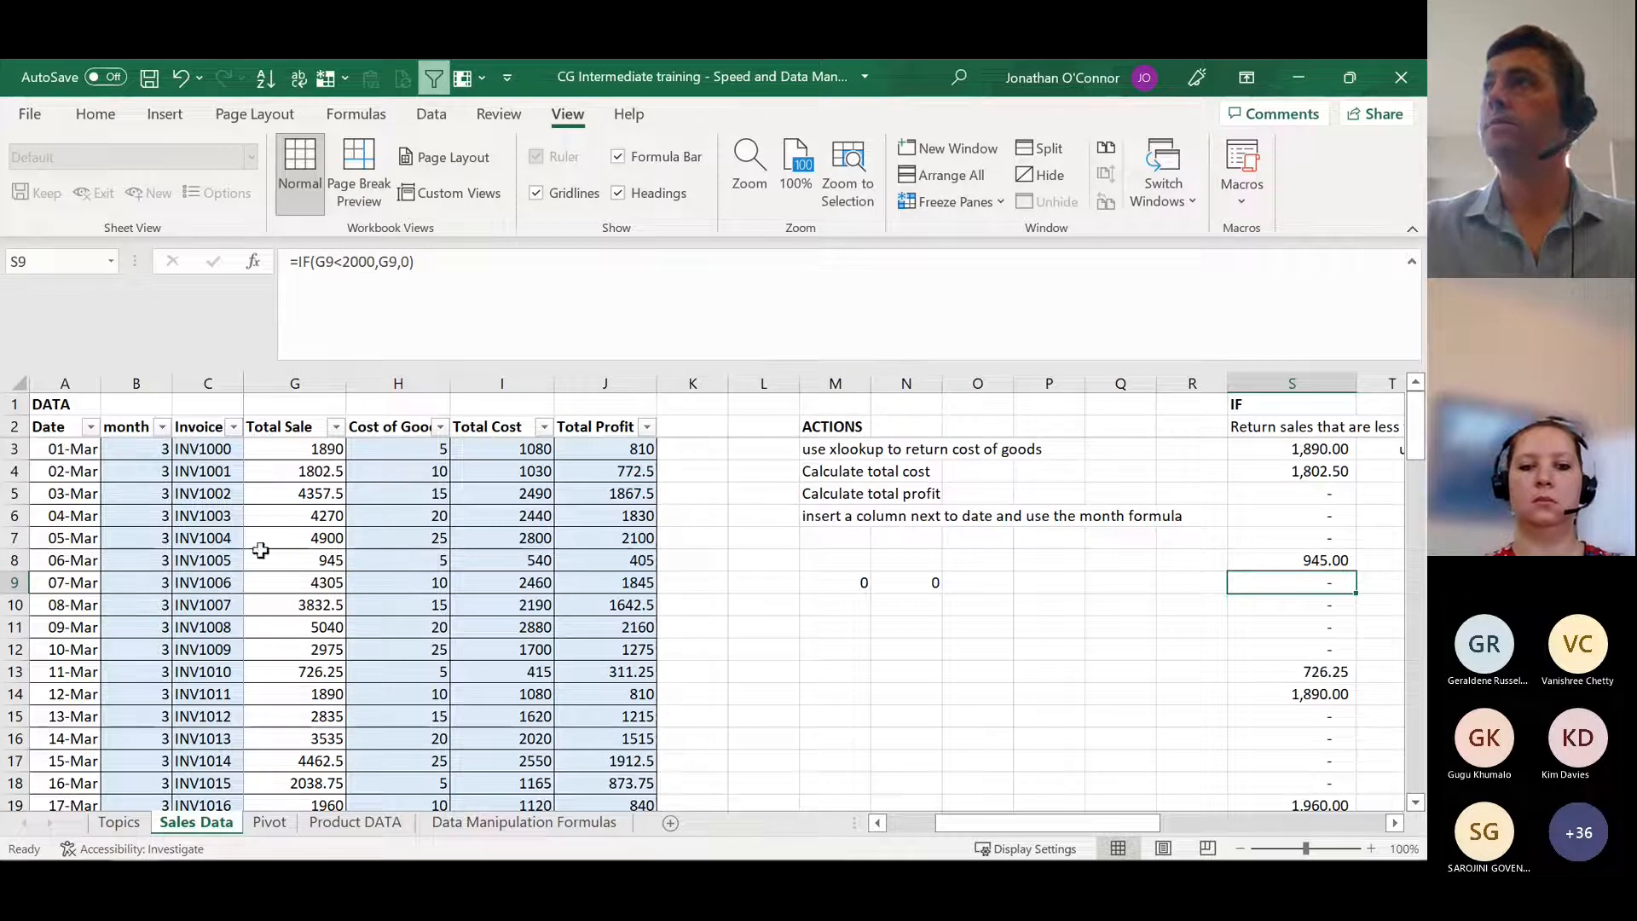
left_click(401, 429)
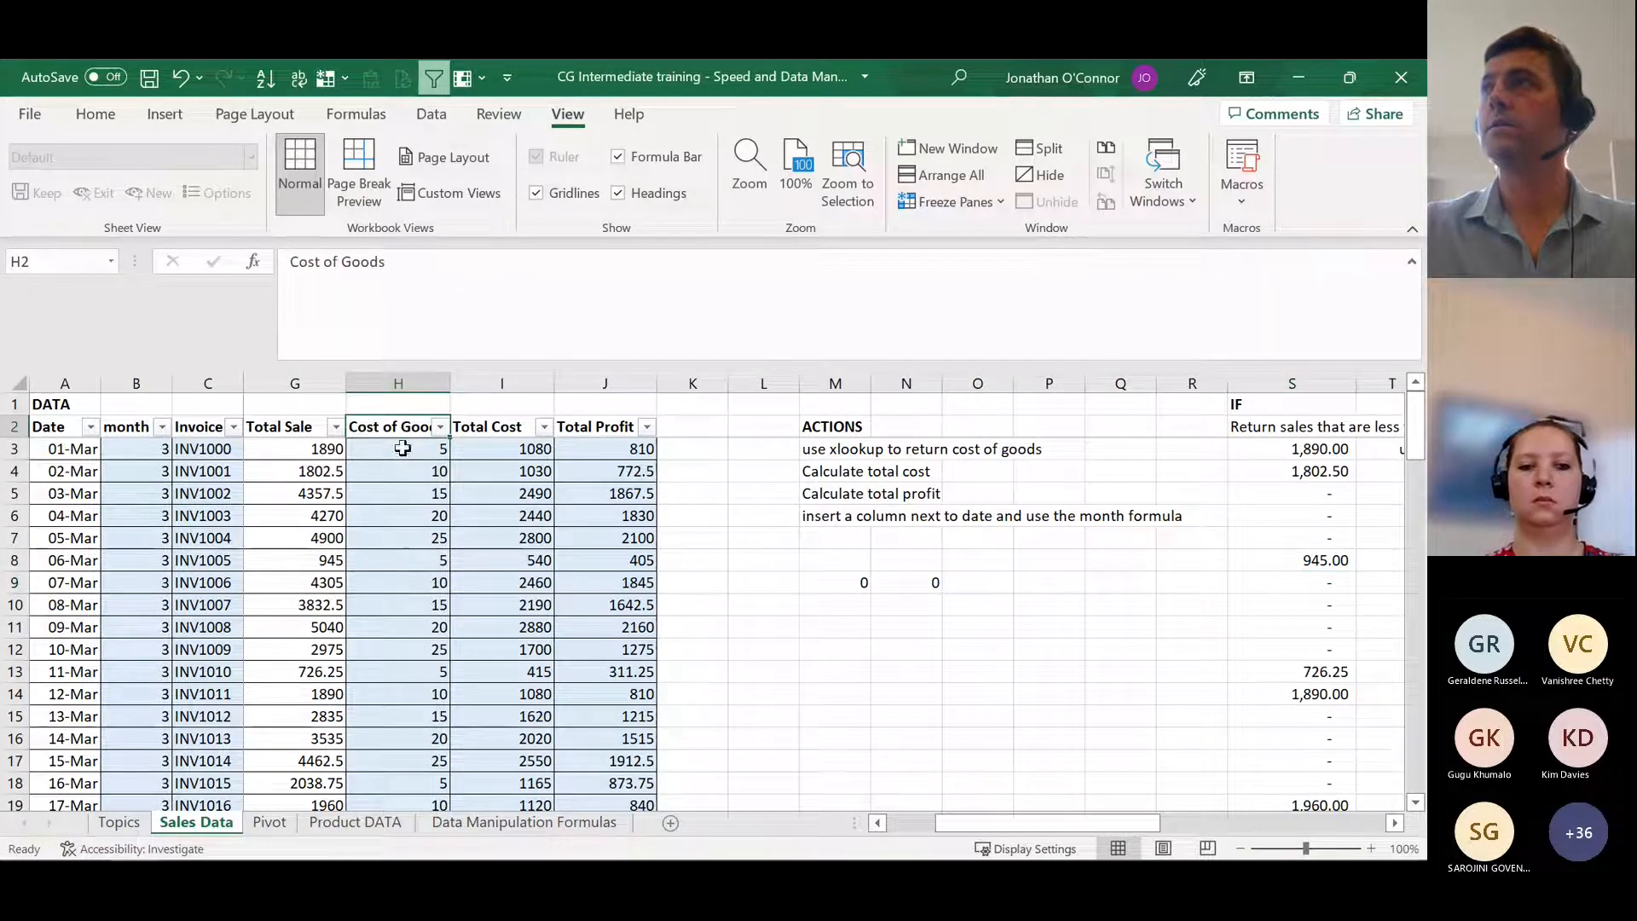
left_click(400, 446)
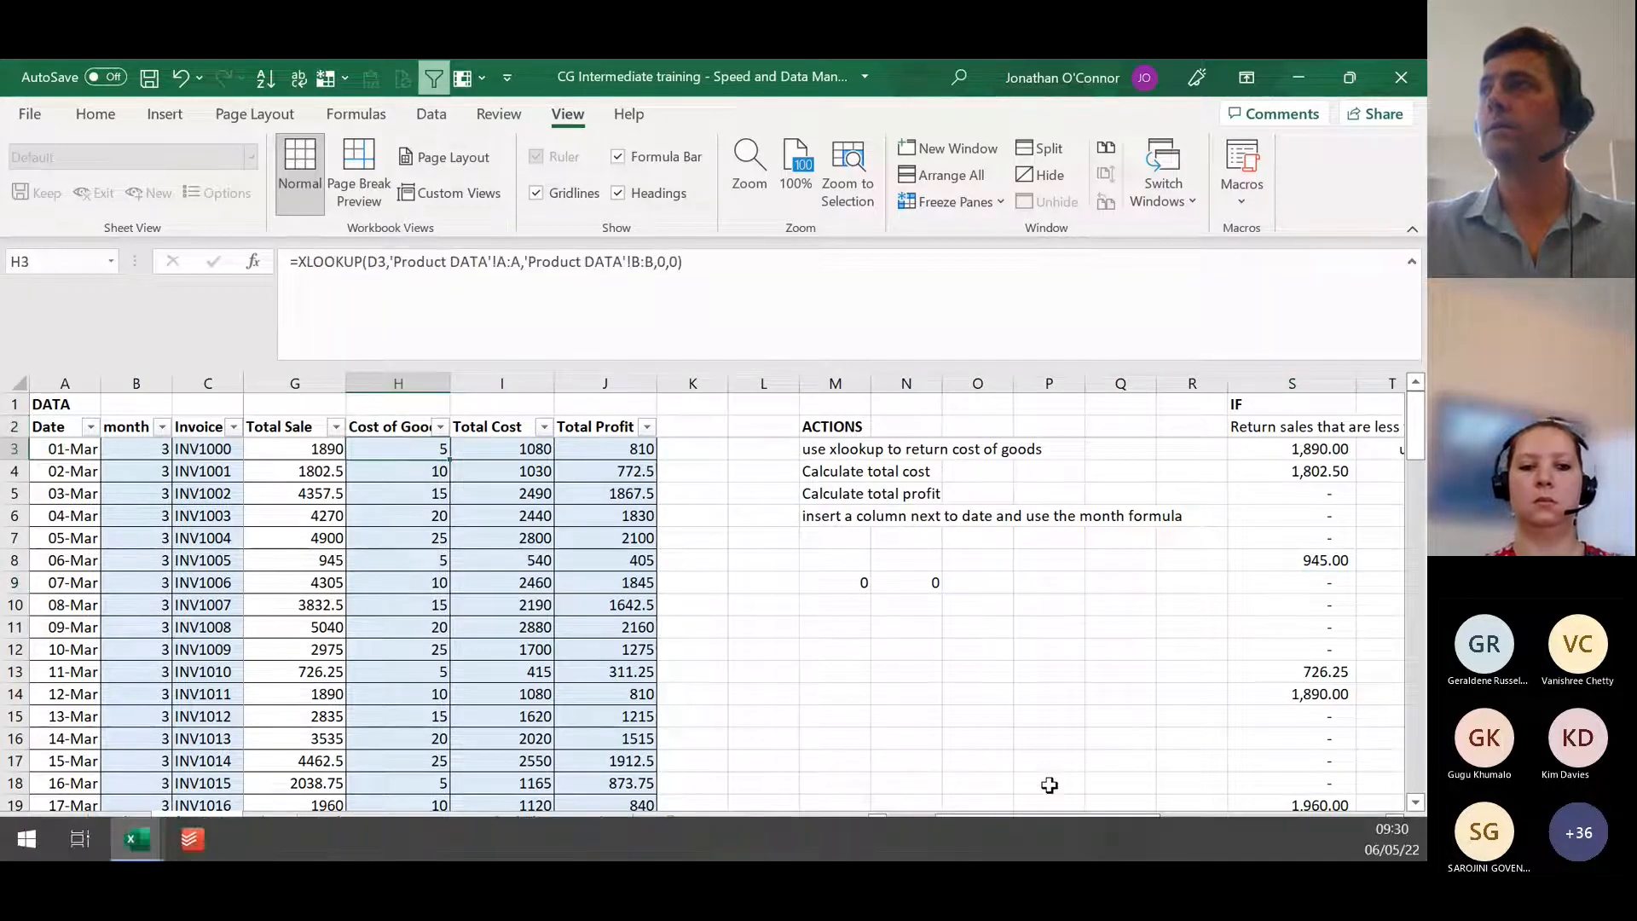
left_click_drag(1048, 823, 943, 820)
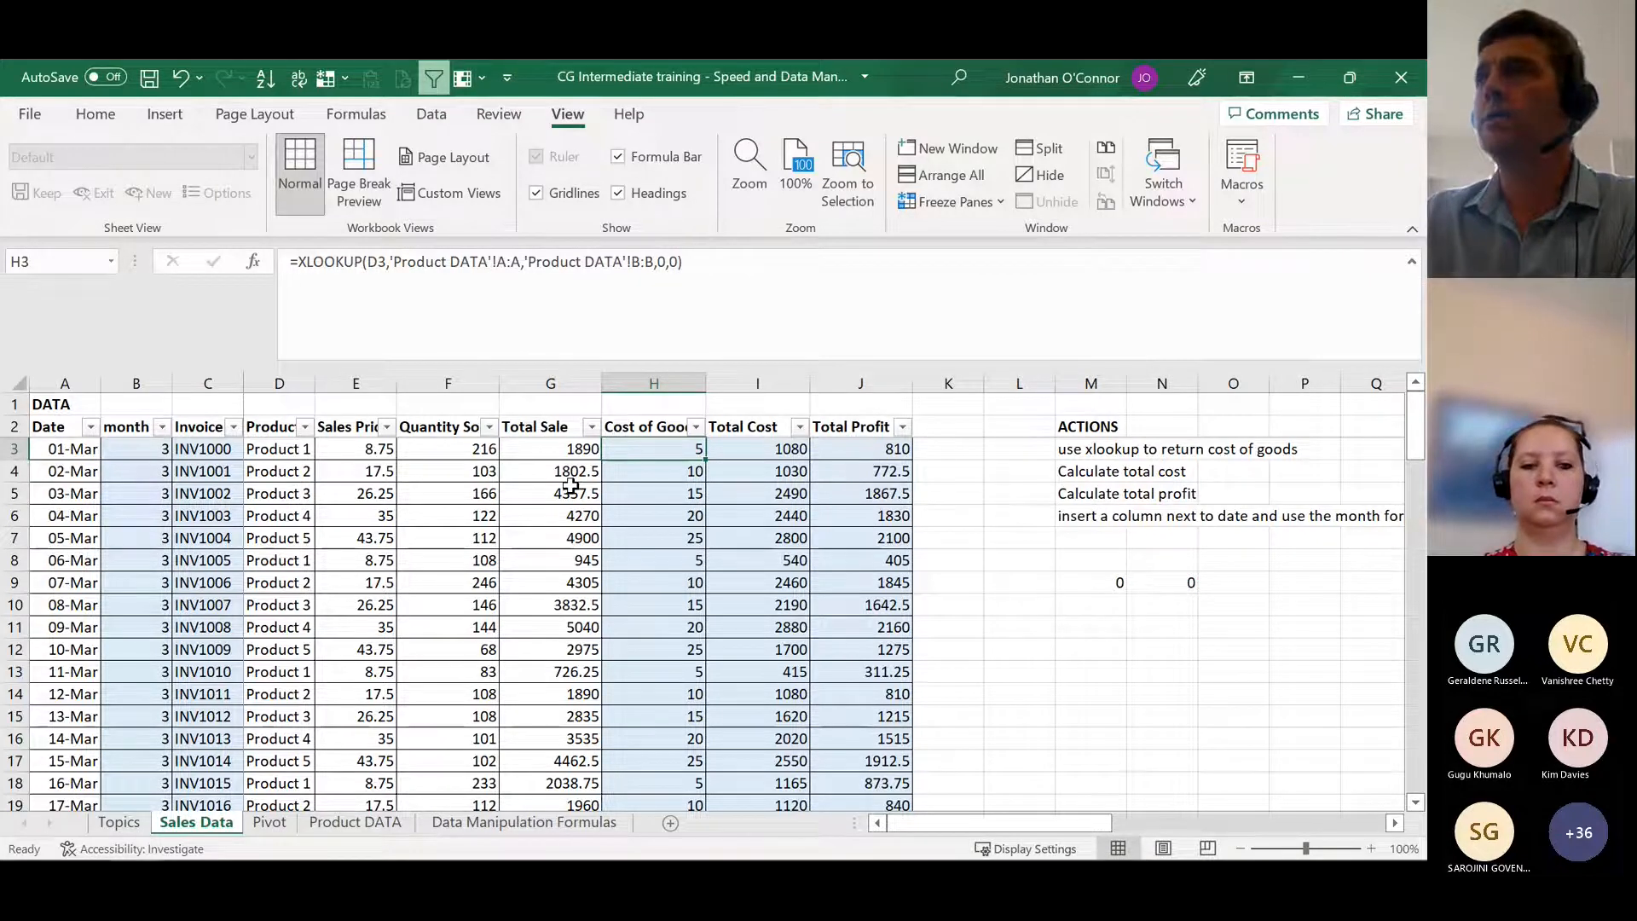
left_click(279, 449)
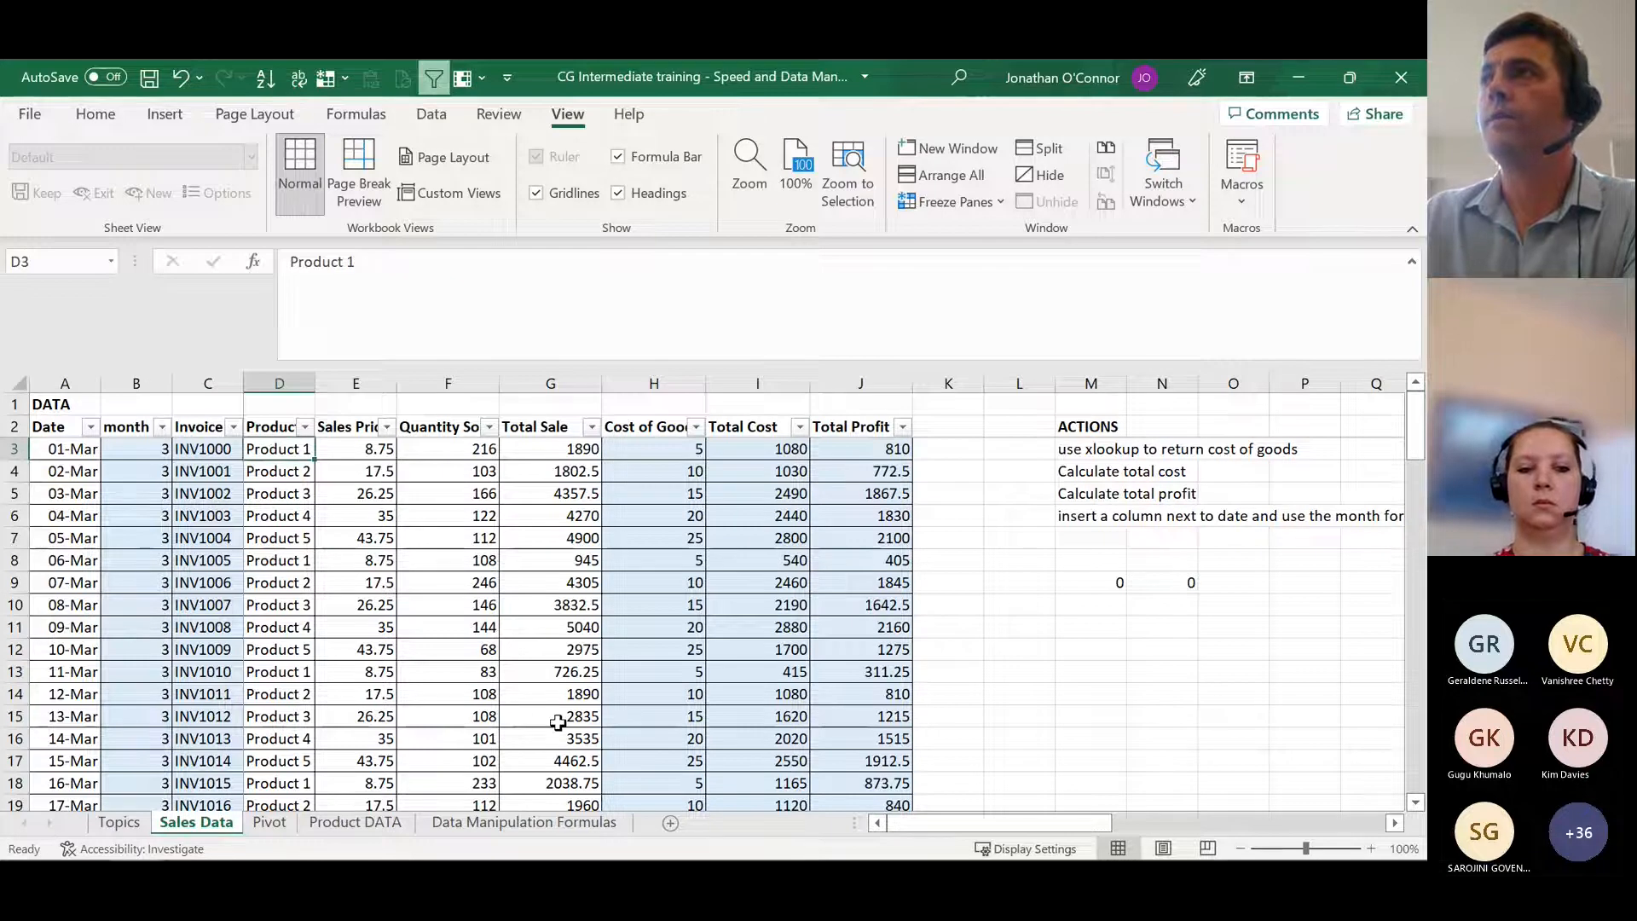
left_click(372, 823)
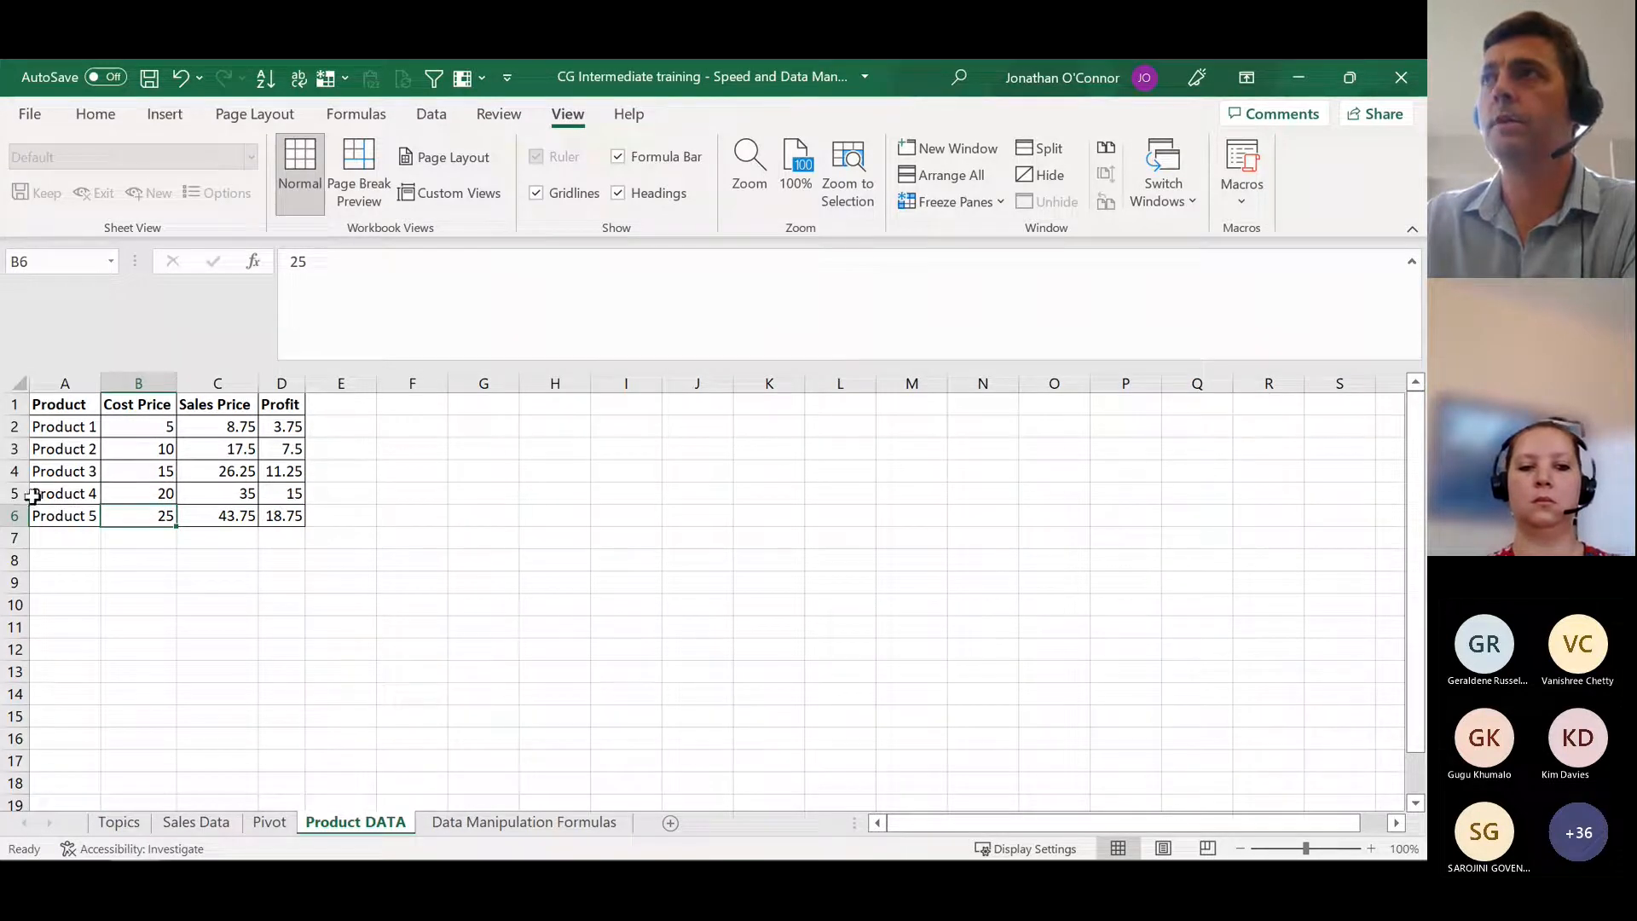
Step: Inspect the arguments of the XLOOKUP formula in Sales Data H3 and the Product and Cost Price columns it references on Product DATA
left_click(217, 822)
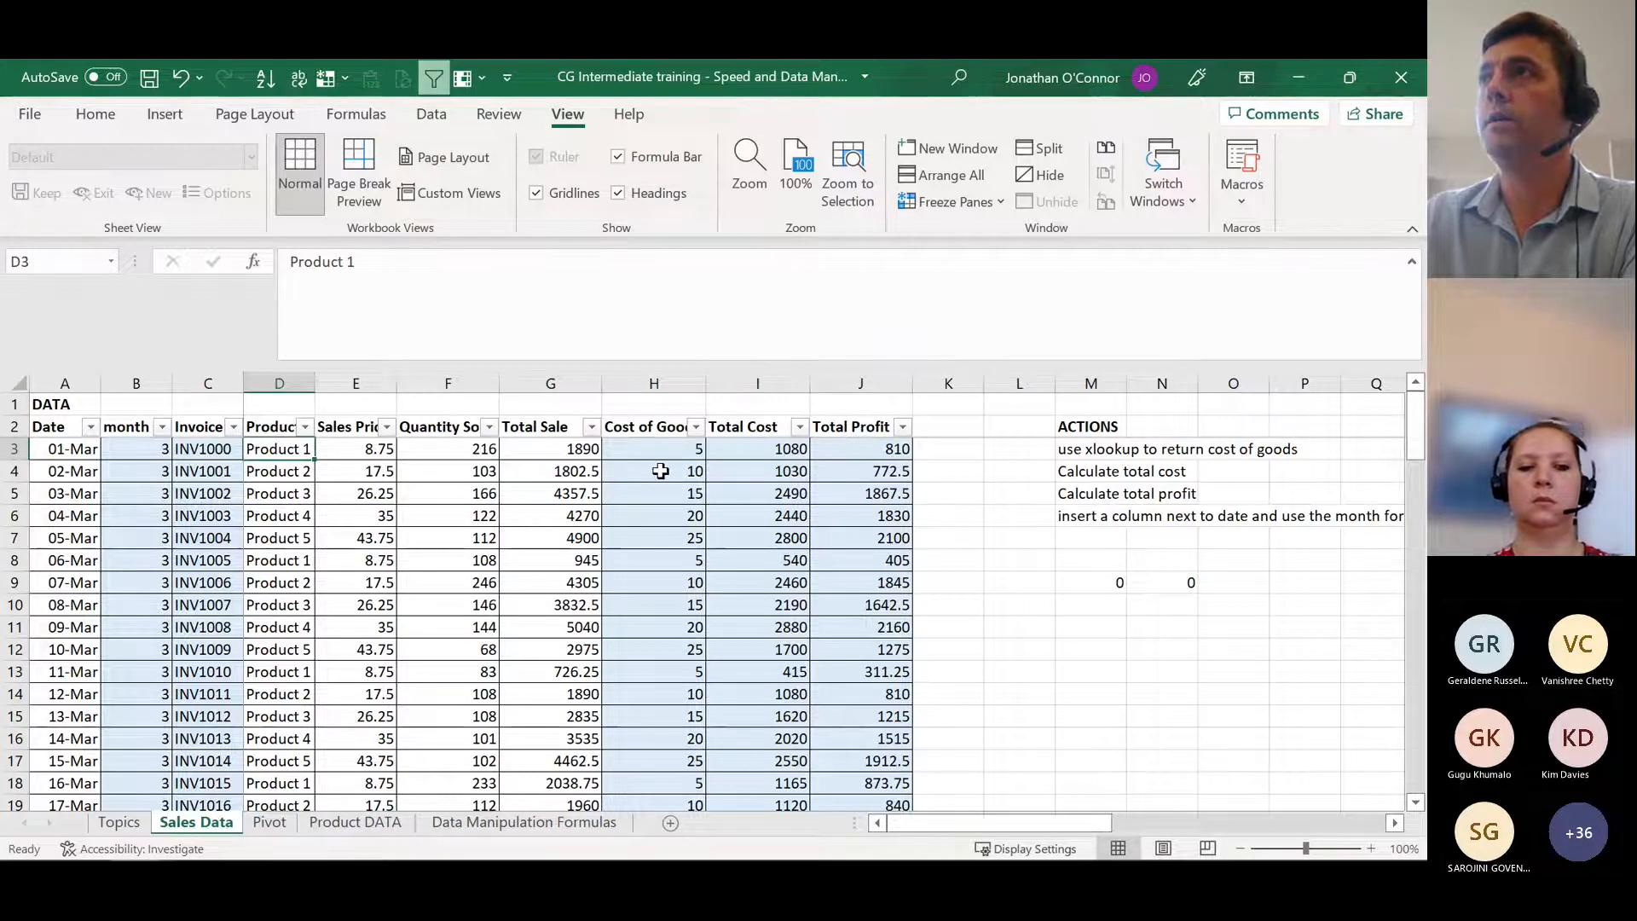
key("Right")
key("Right")
key("Right")
key("Right")
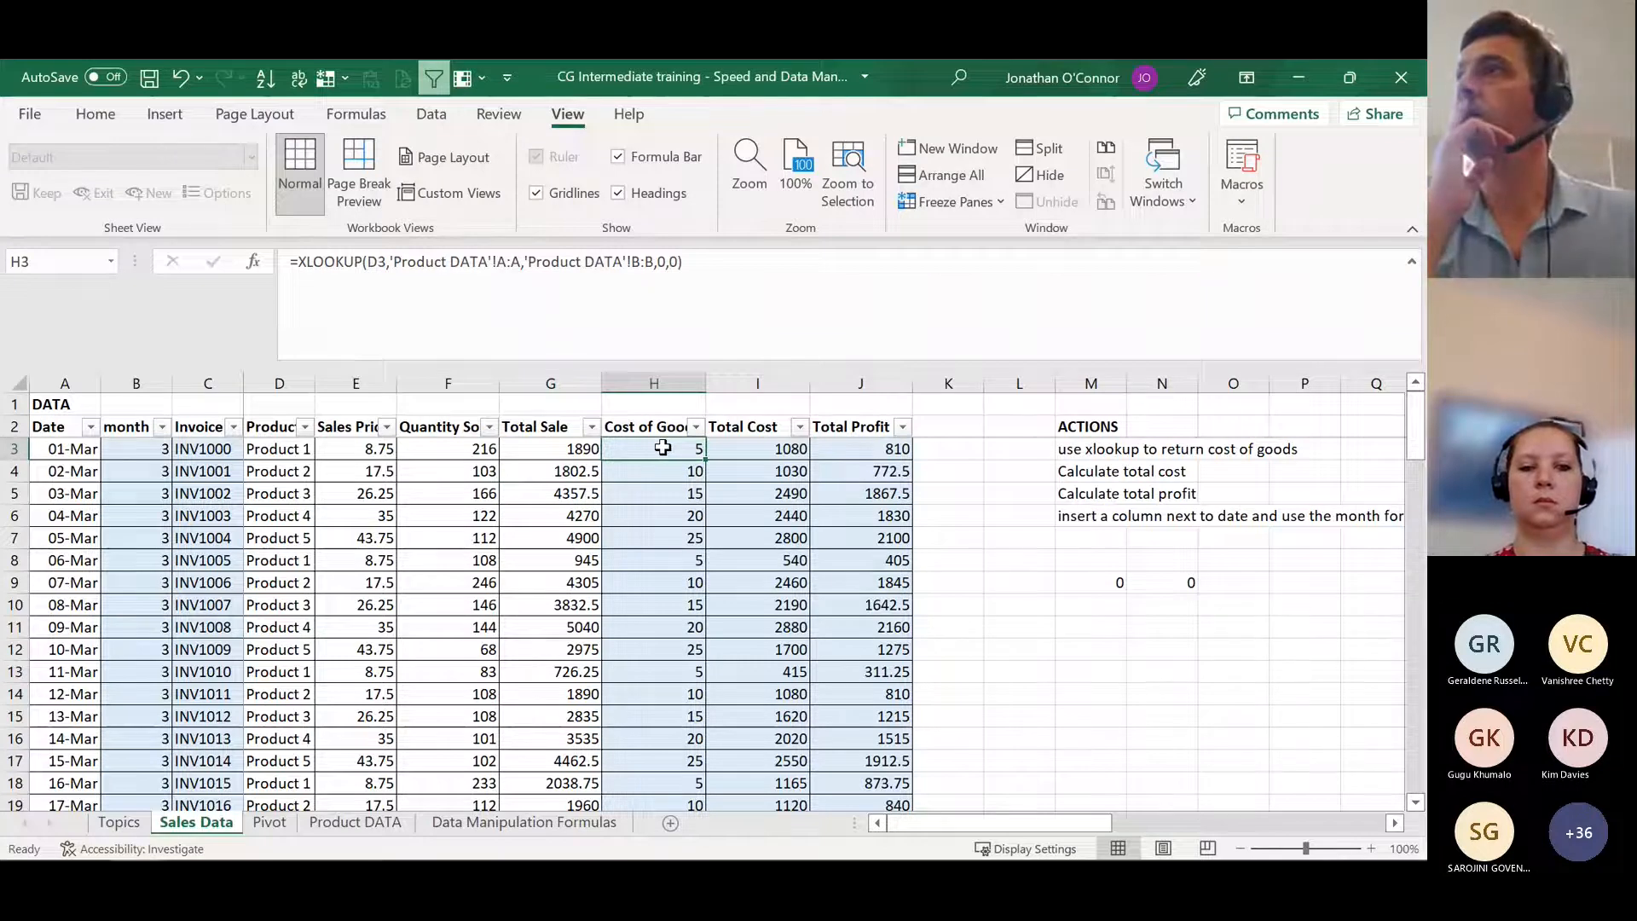
key("F2")
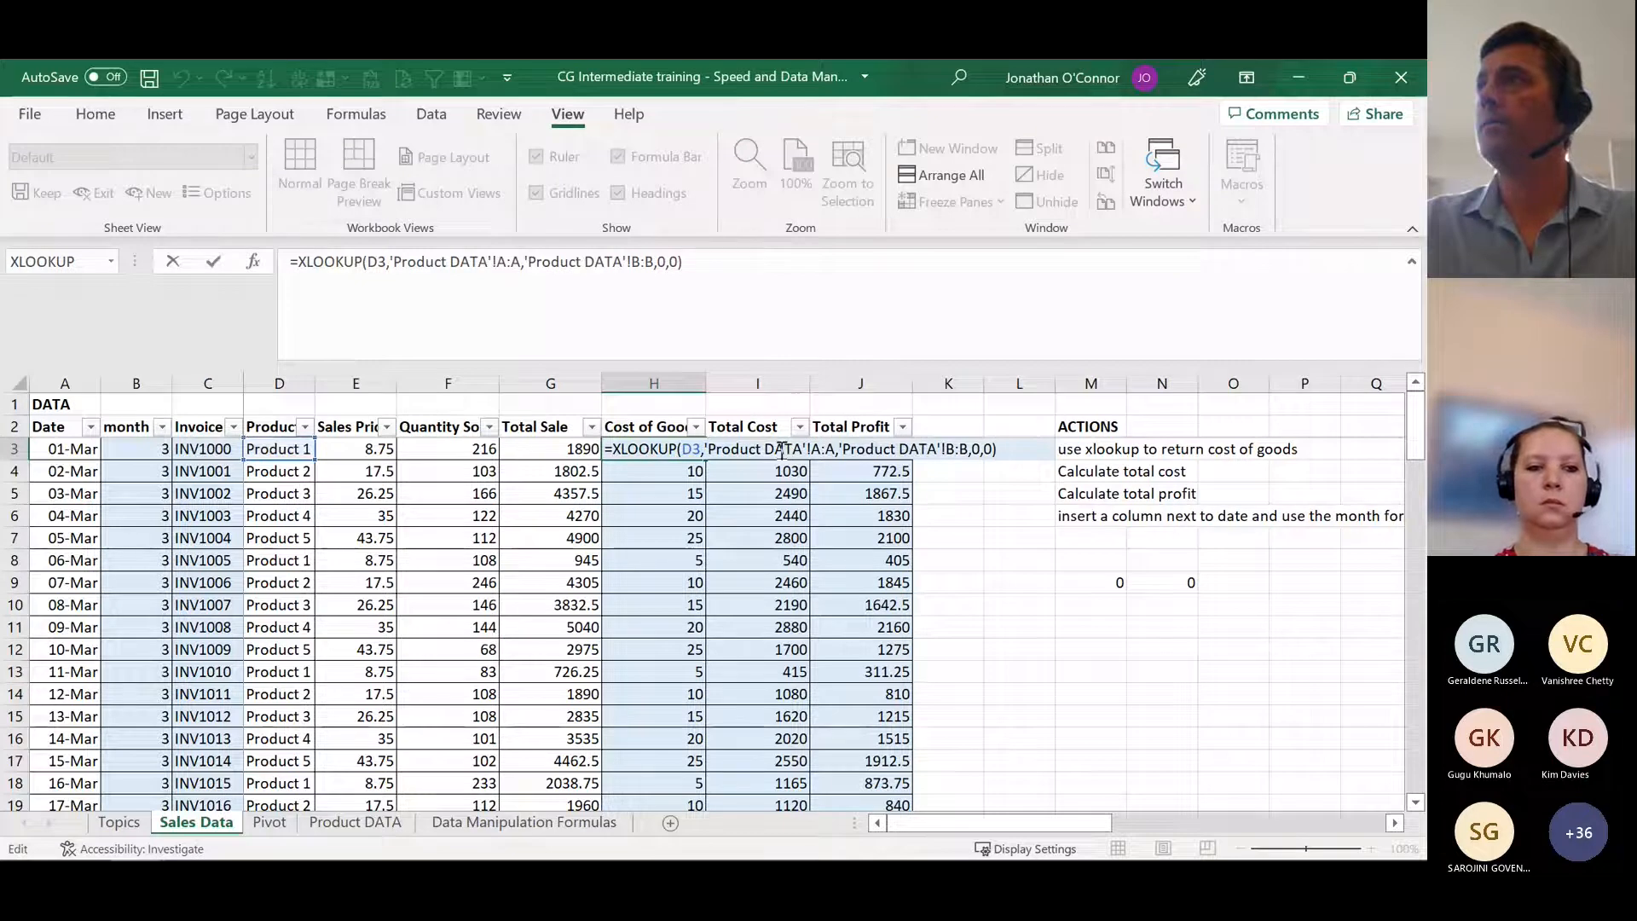
key("Return")
left_click(356, 822)
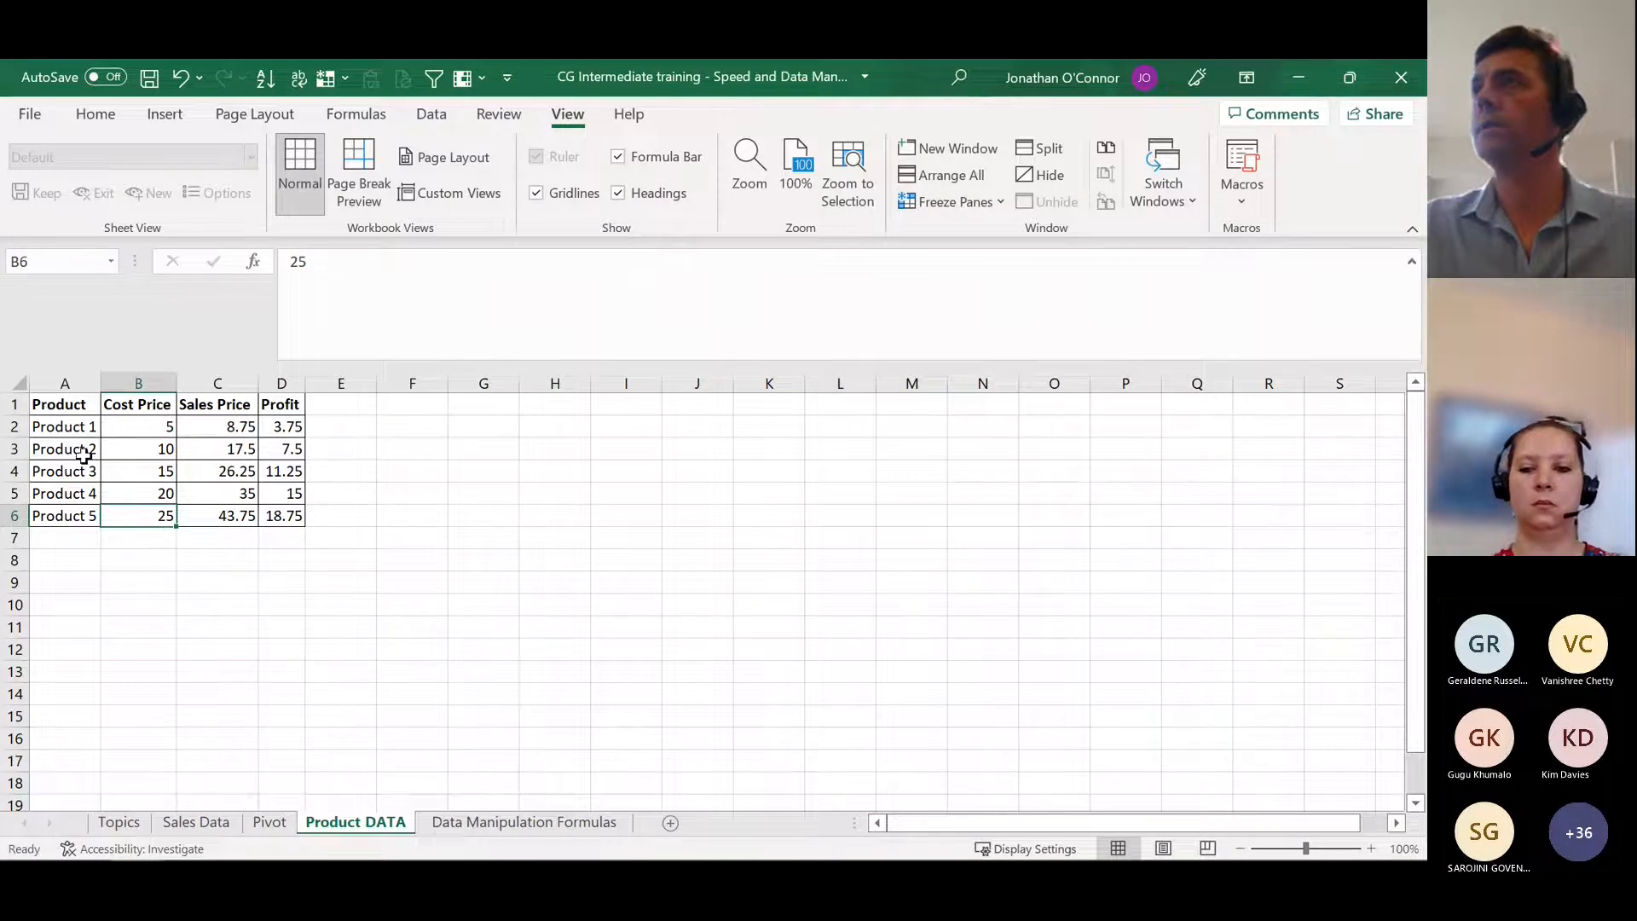
left_click(59, 383)
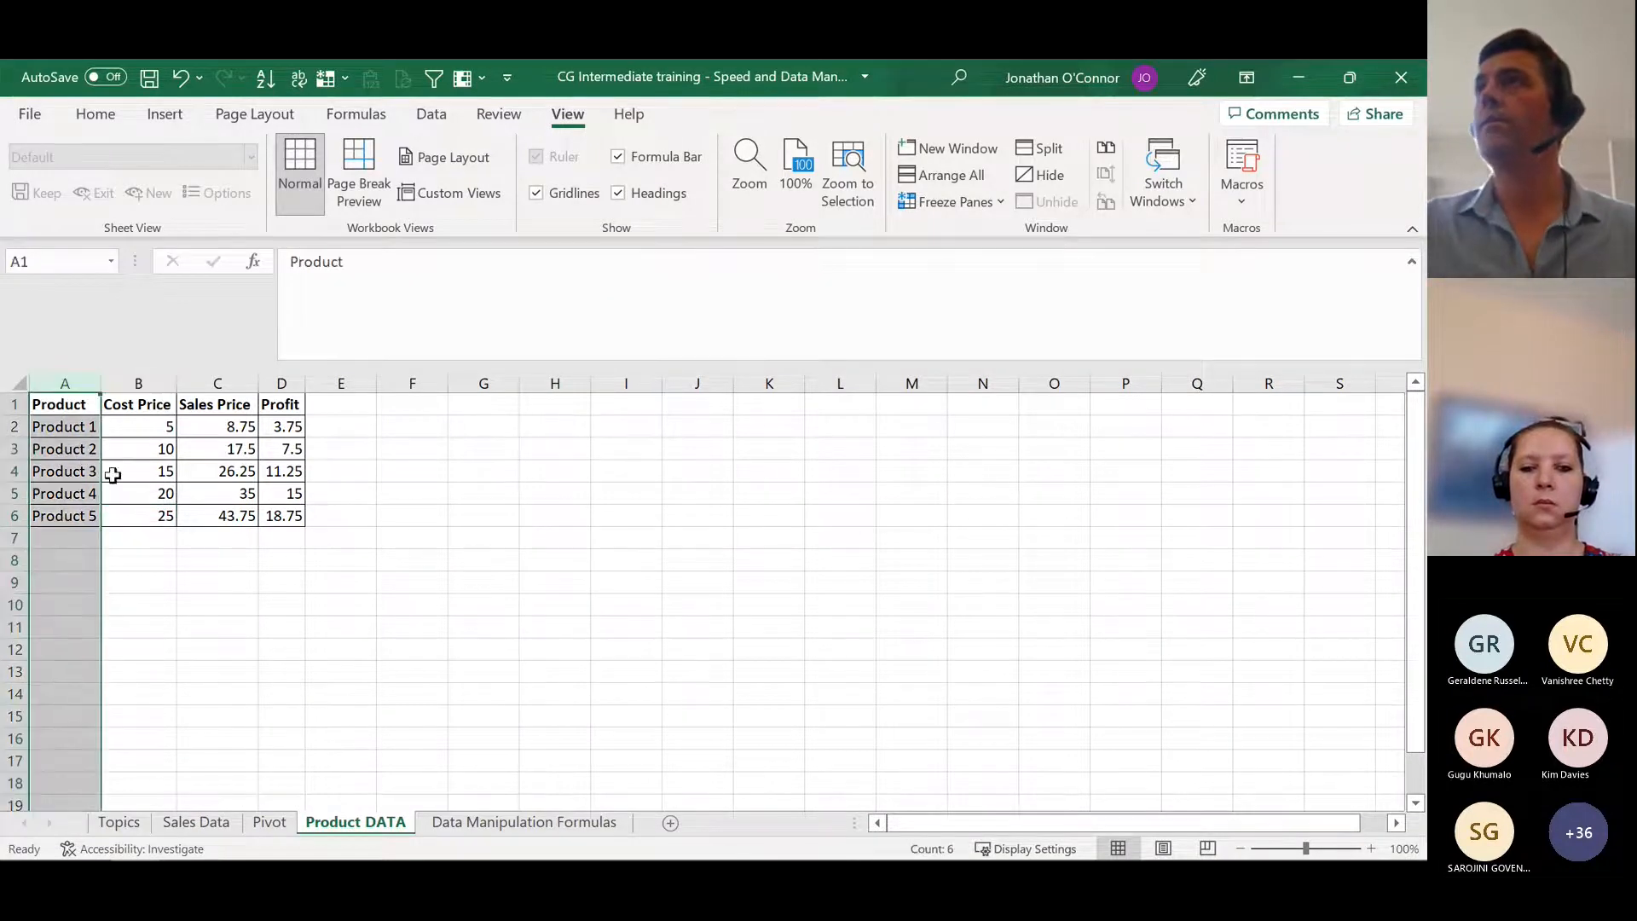
left_click(144, 385)
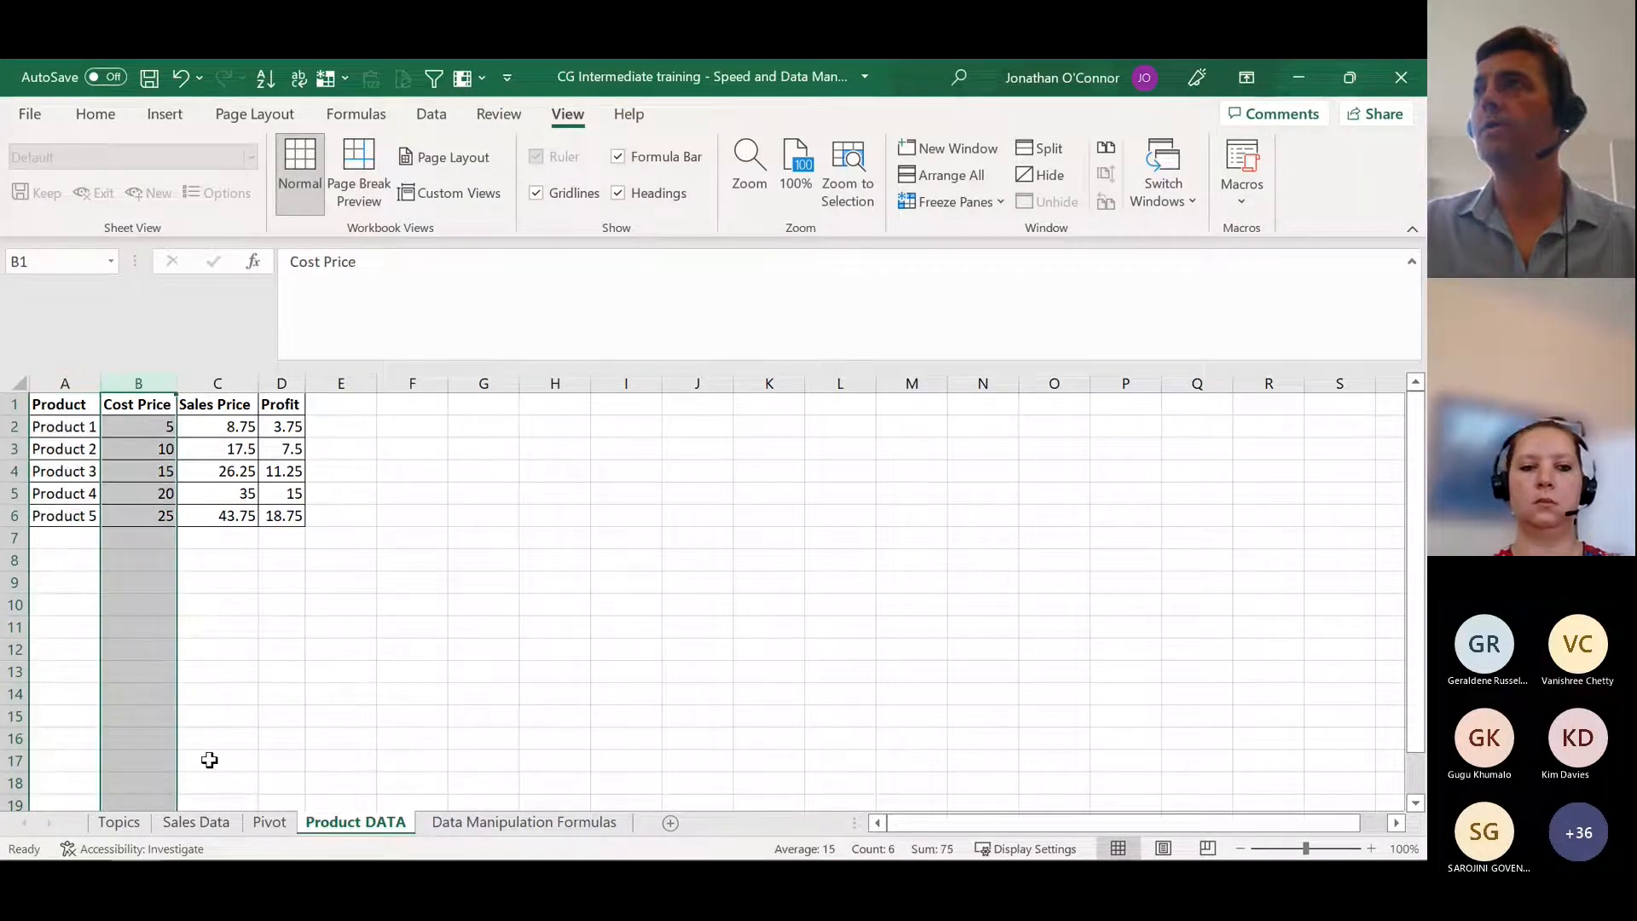
Step: Start a new XLOOKUP formula in Sales Data cell H3 with product cell D3 as the lookup value
left_click(268, 824)
left_click(215, 826)
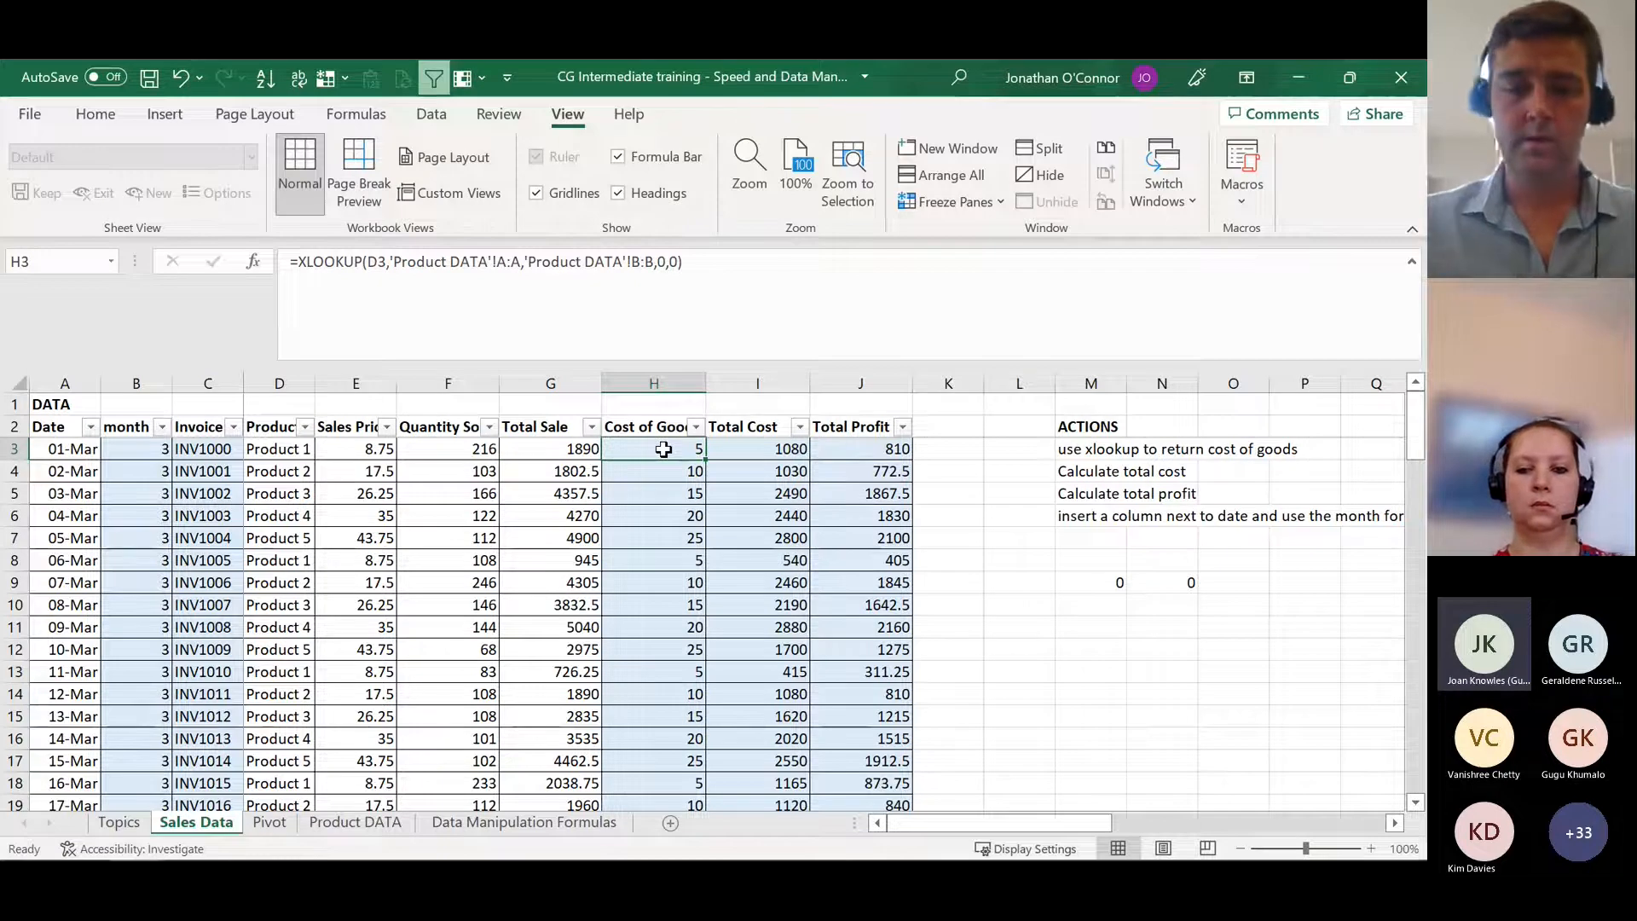
type("=xl")
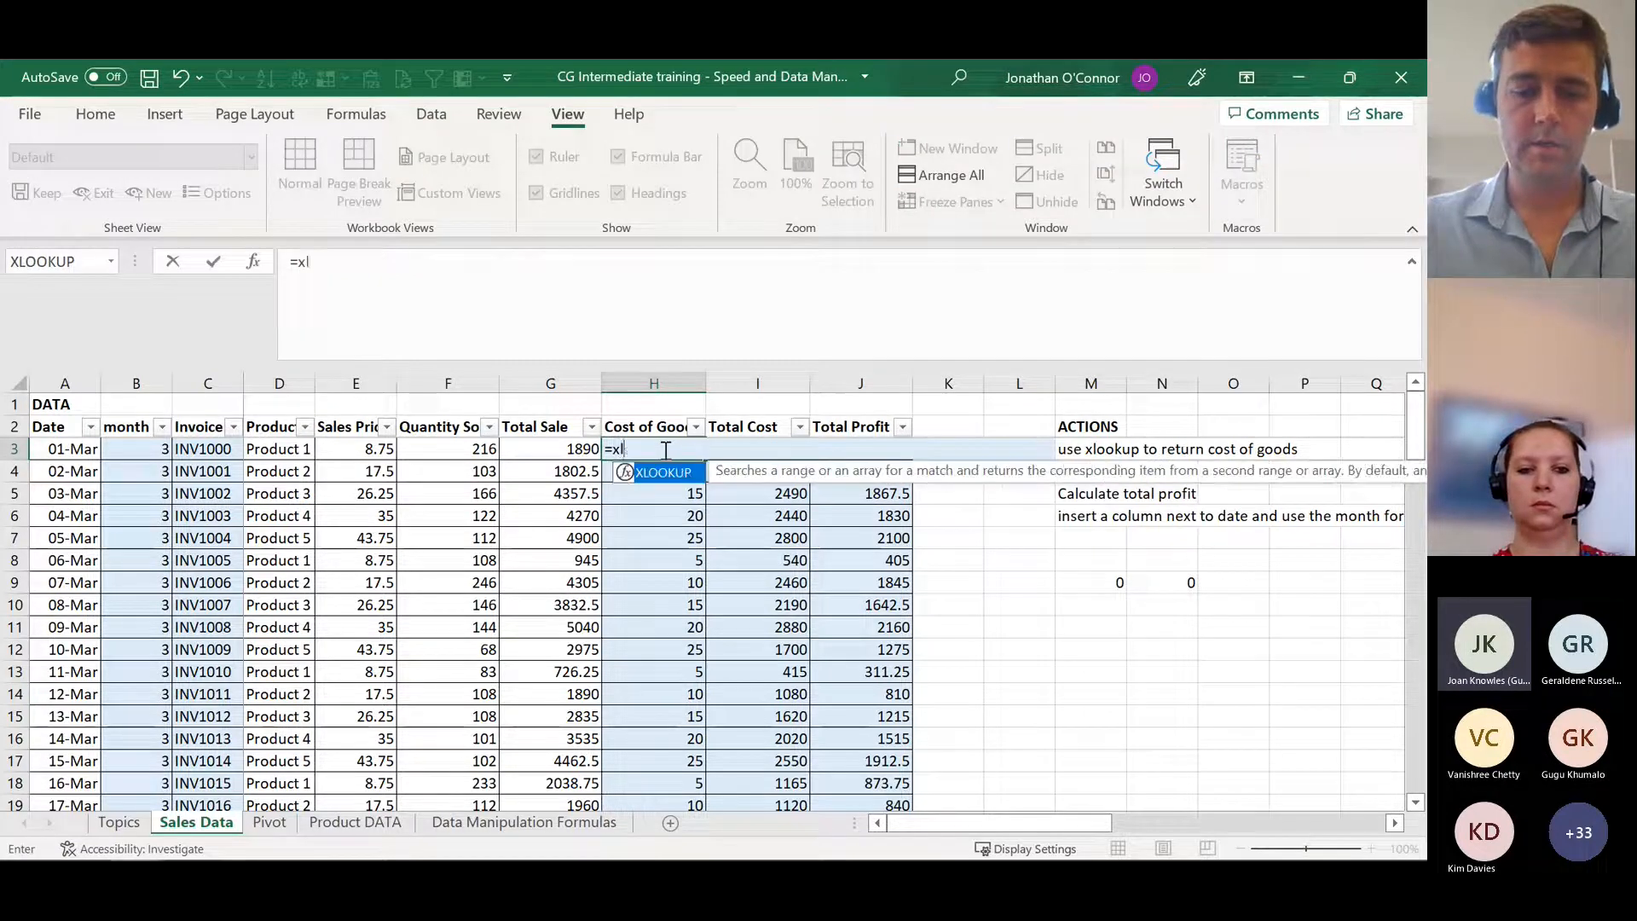
type("ookup(")
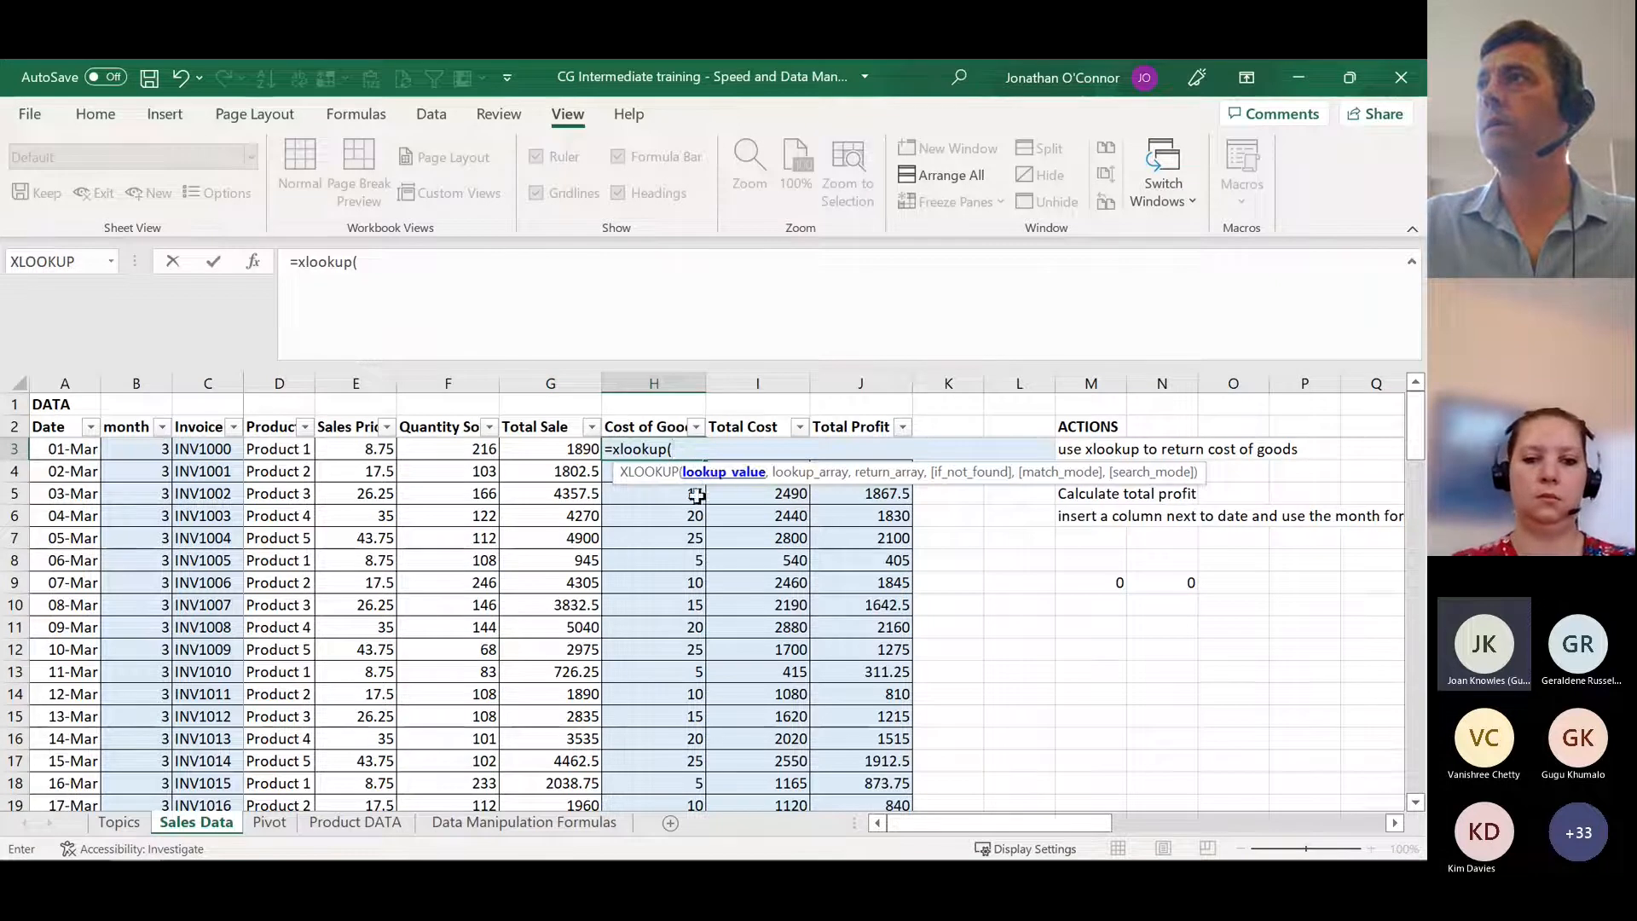
left_click(280, 450)
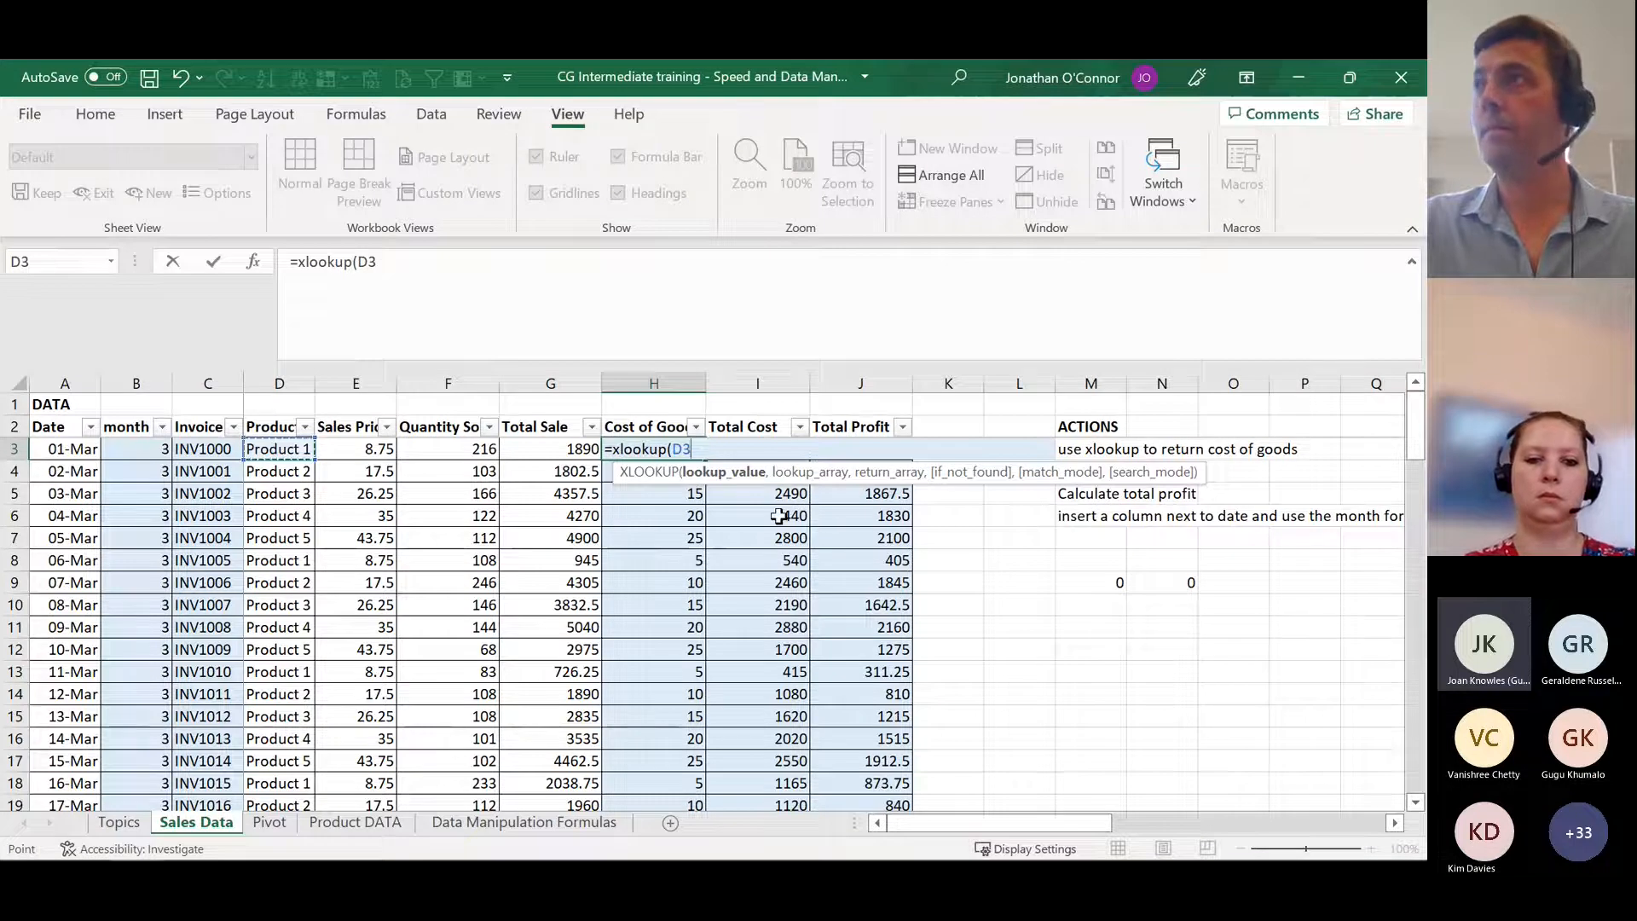
type(",")
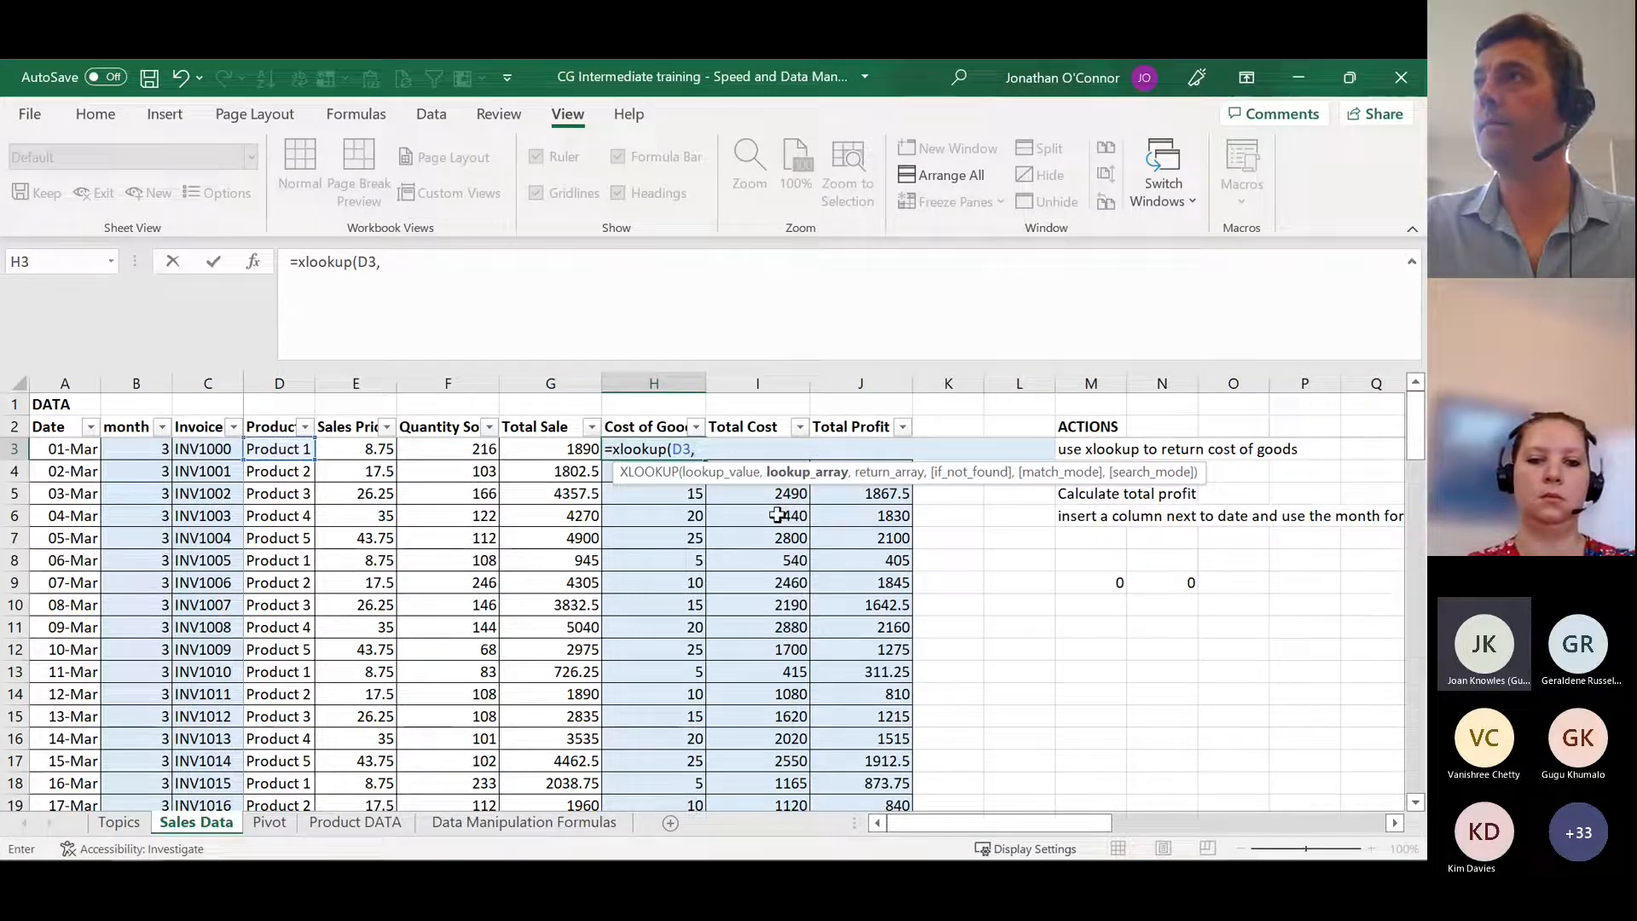
Step: Set column A of Product DATA as the XLOOKUP lookup array and column B as the return array
left_click(360, 830)
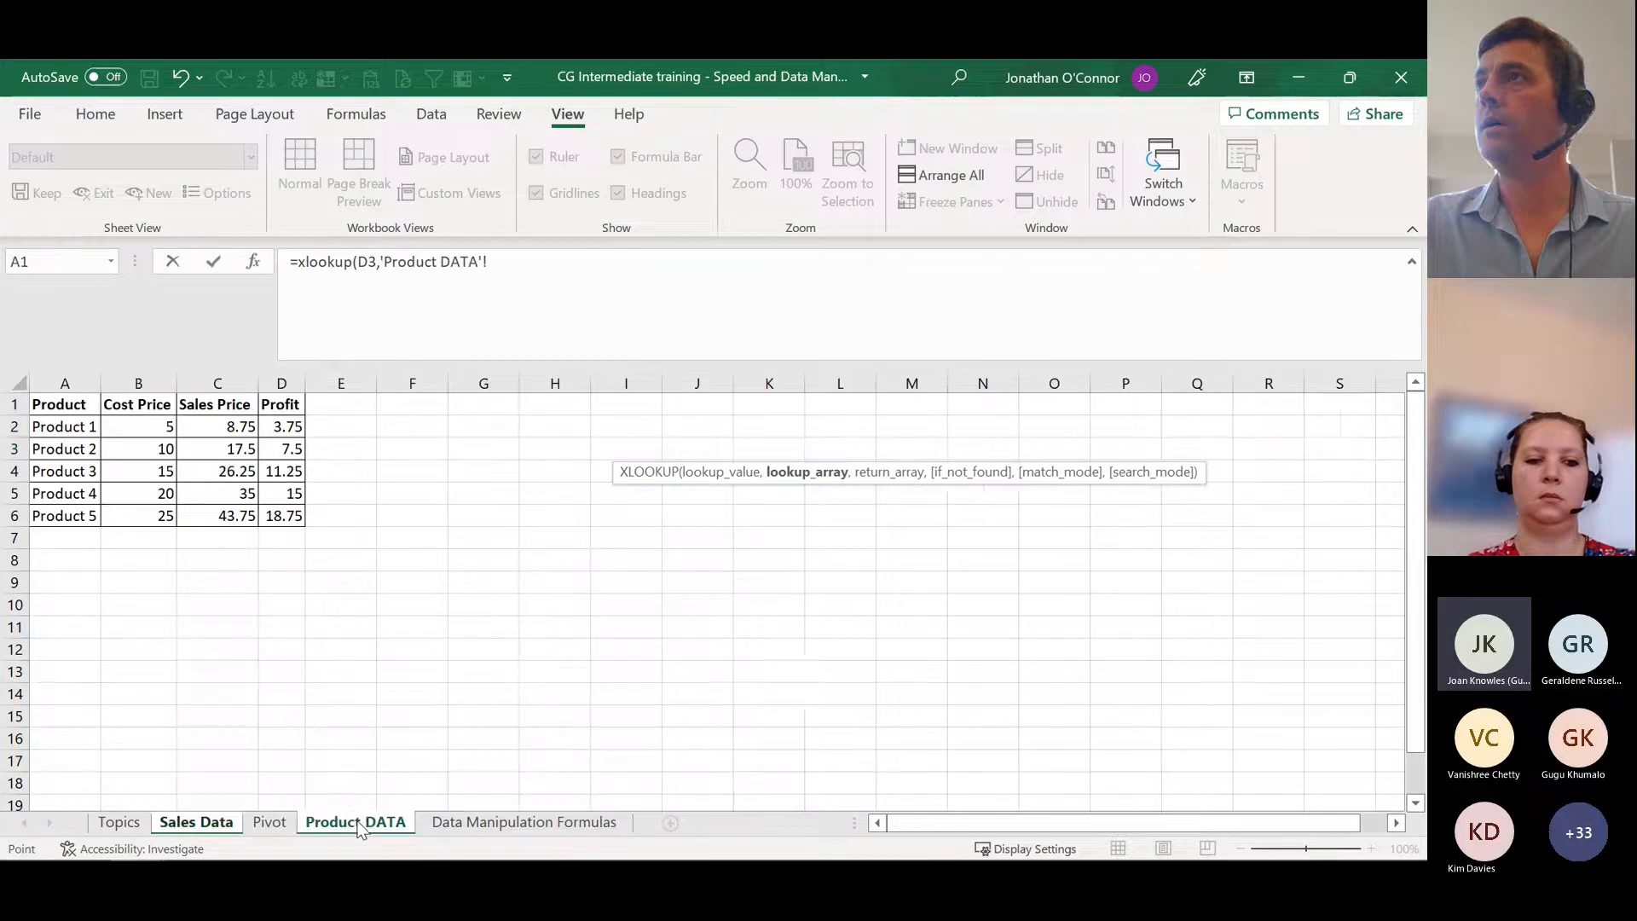
left_click(63, 382)
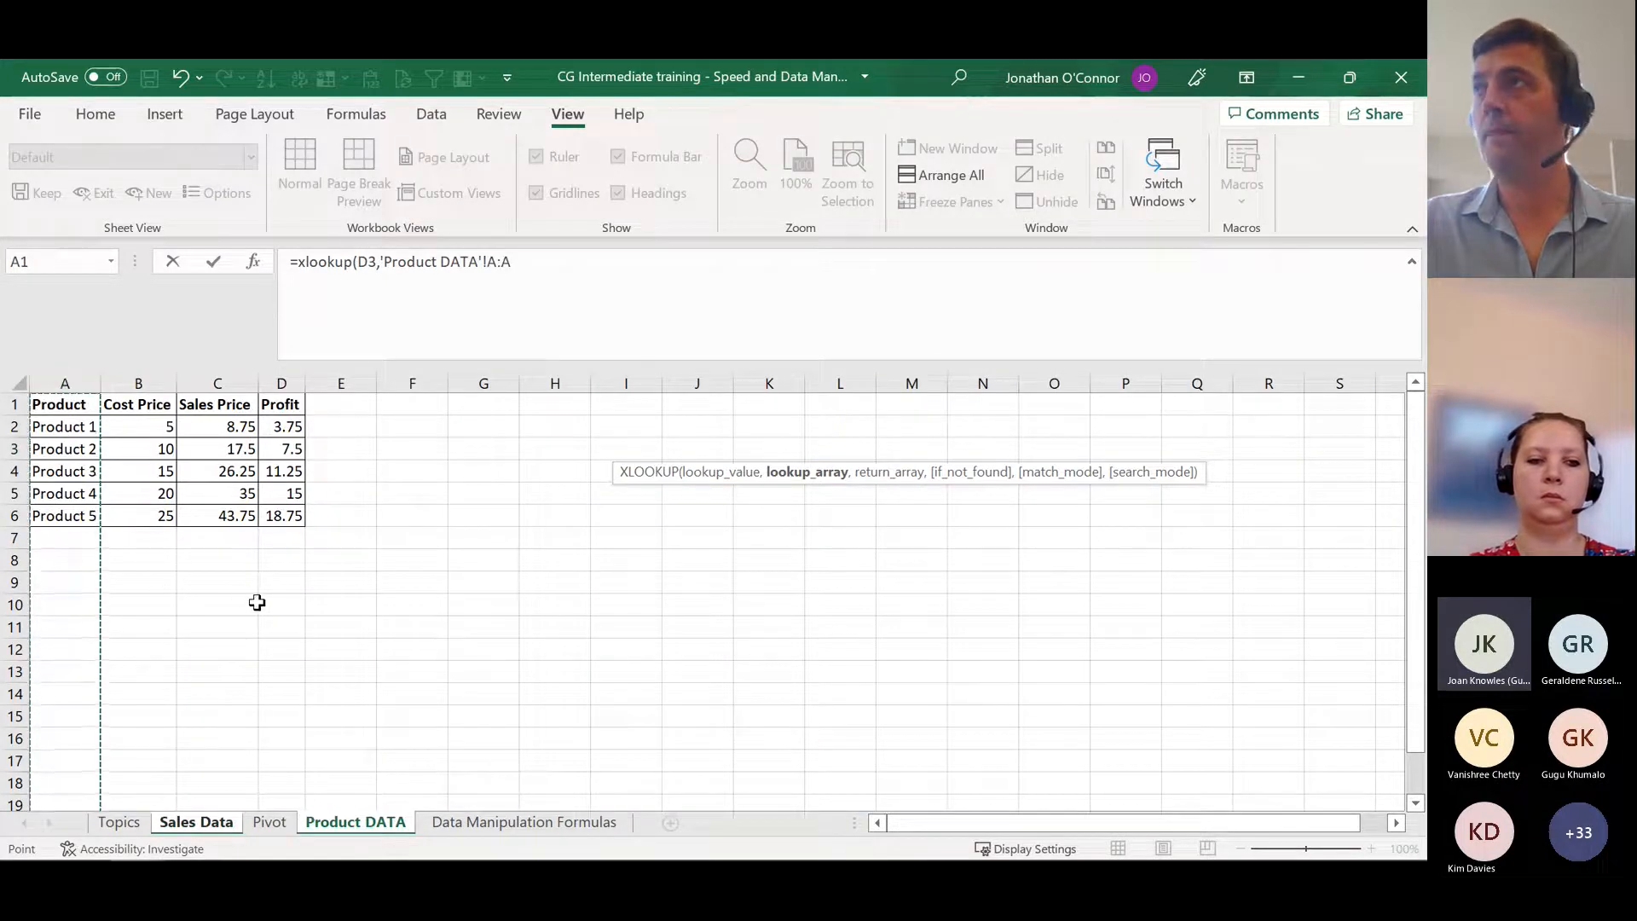
type(",")
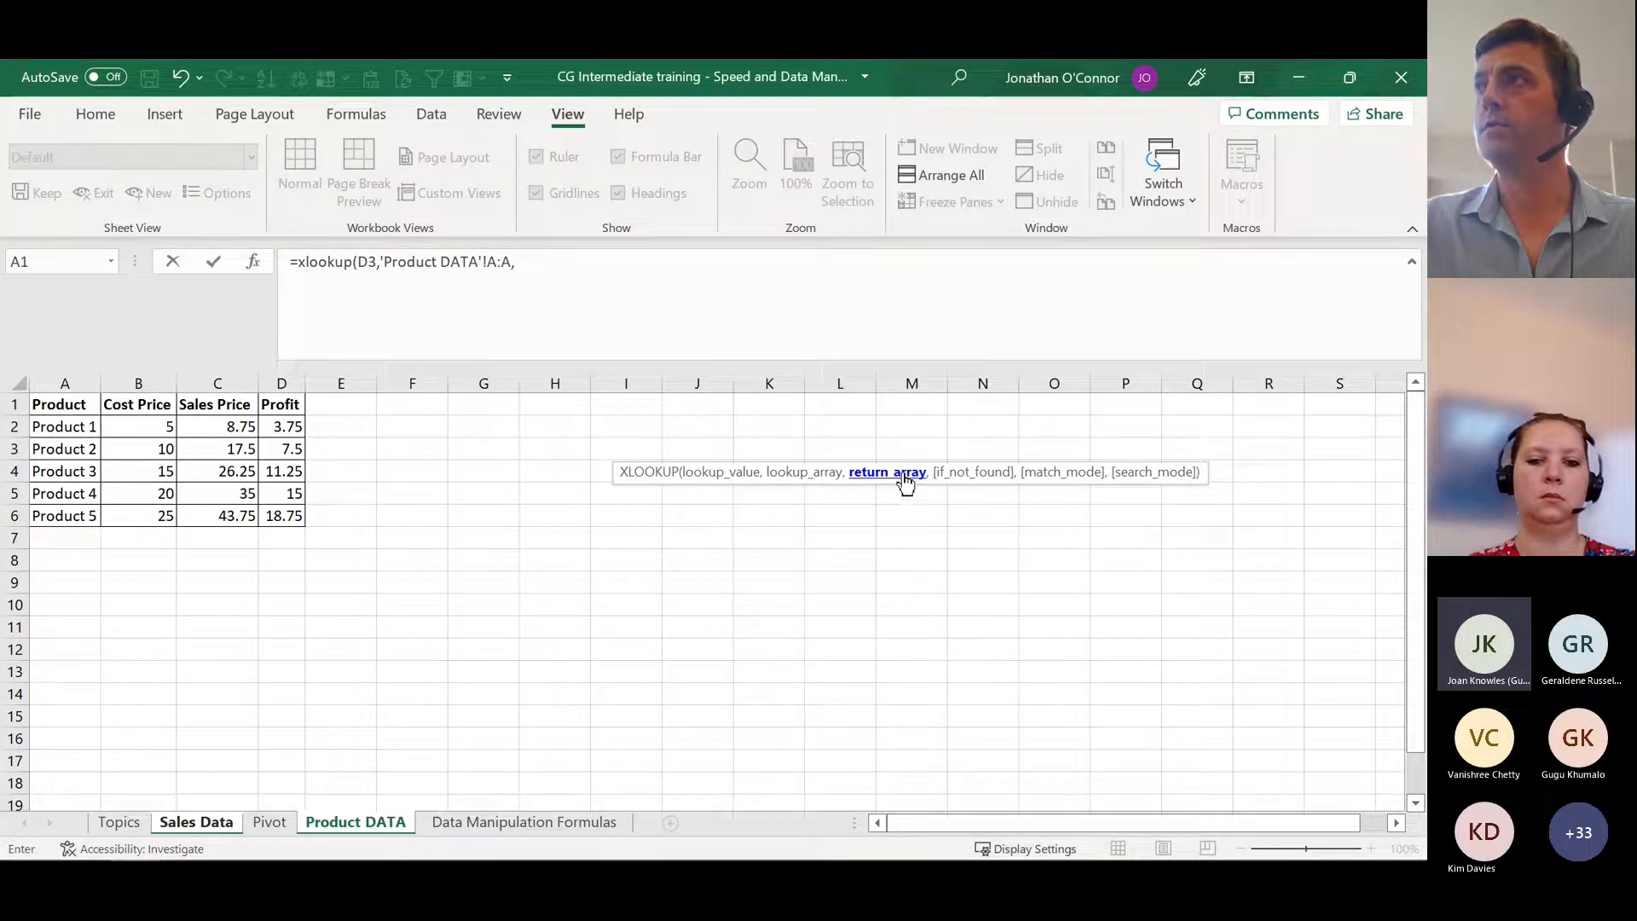
left_click(142, 379)
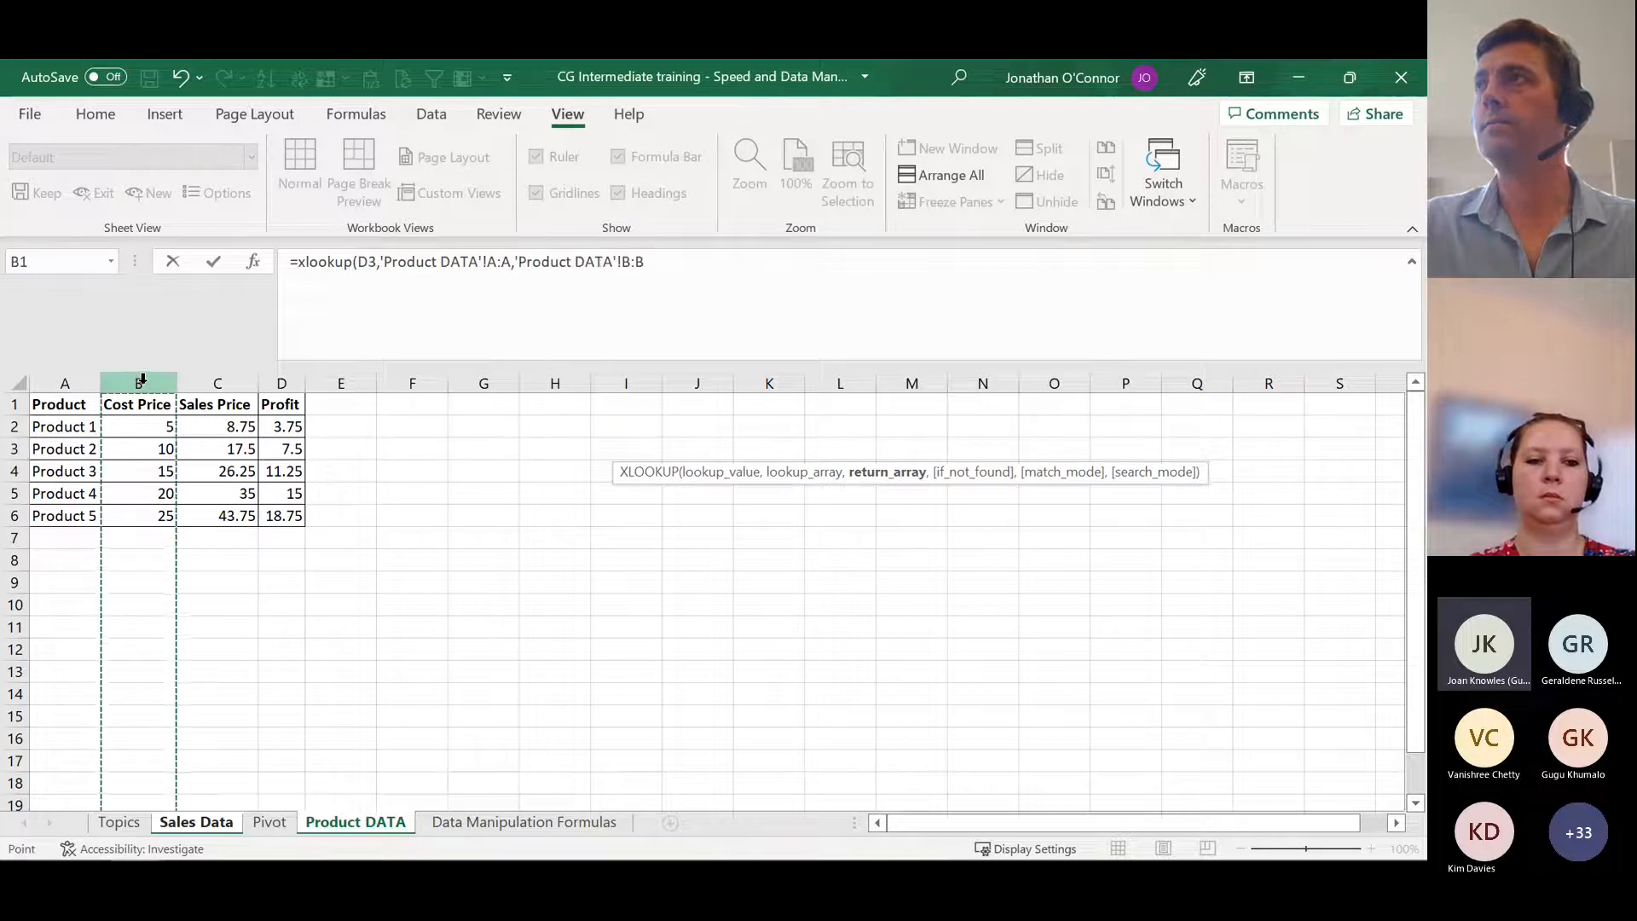
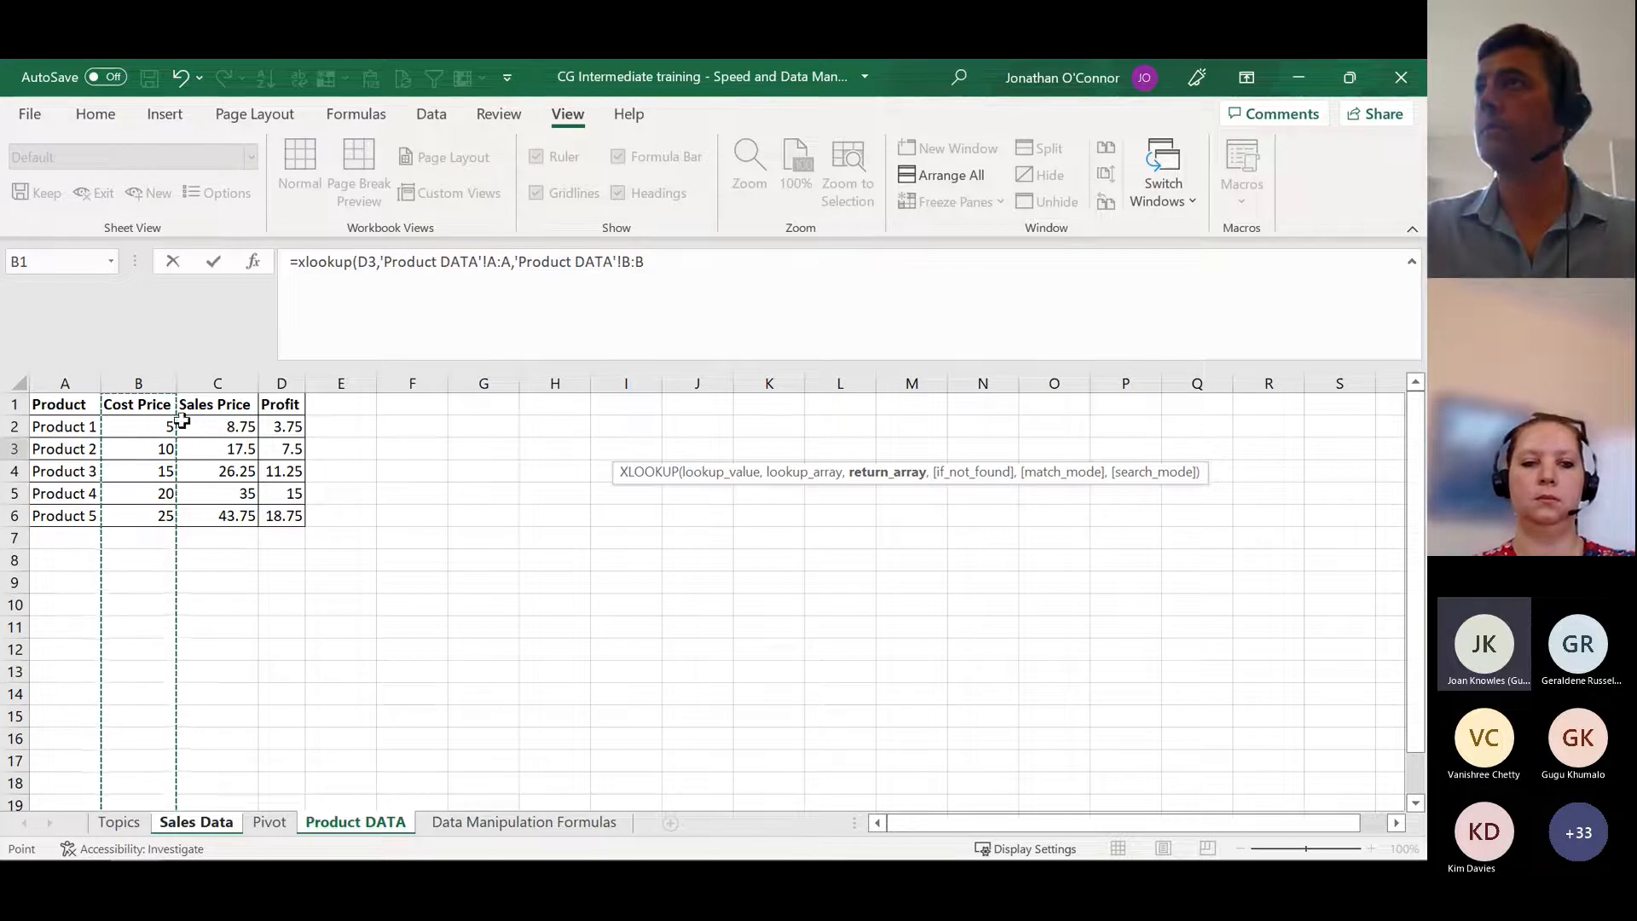
Step: Complete the XLOOKUP formula in Sales Data H3 and fill it down the Cost of Goods column
type(")")
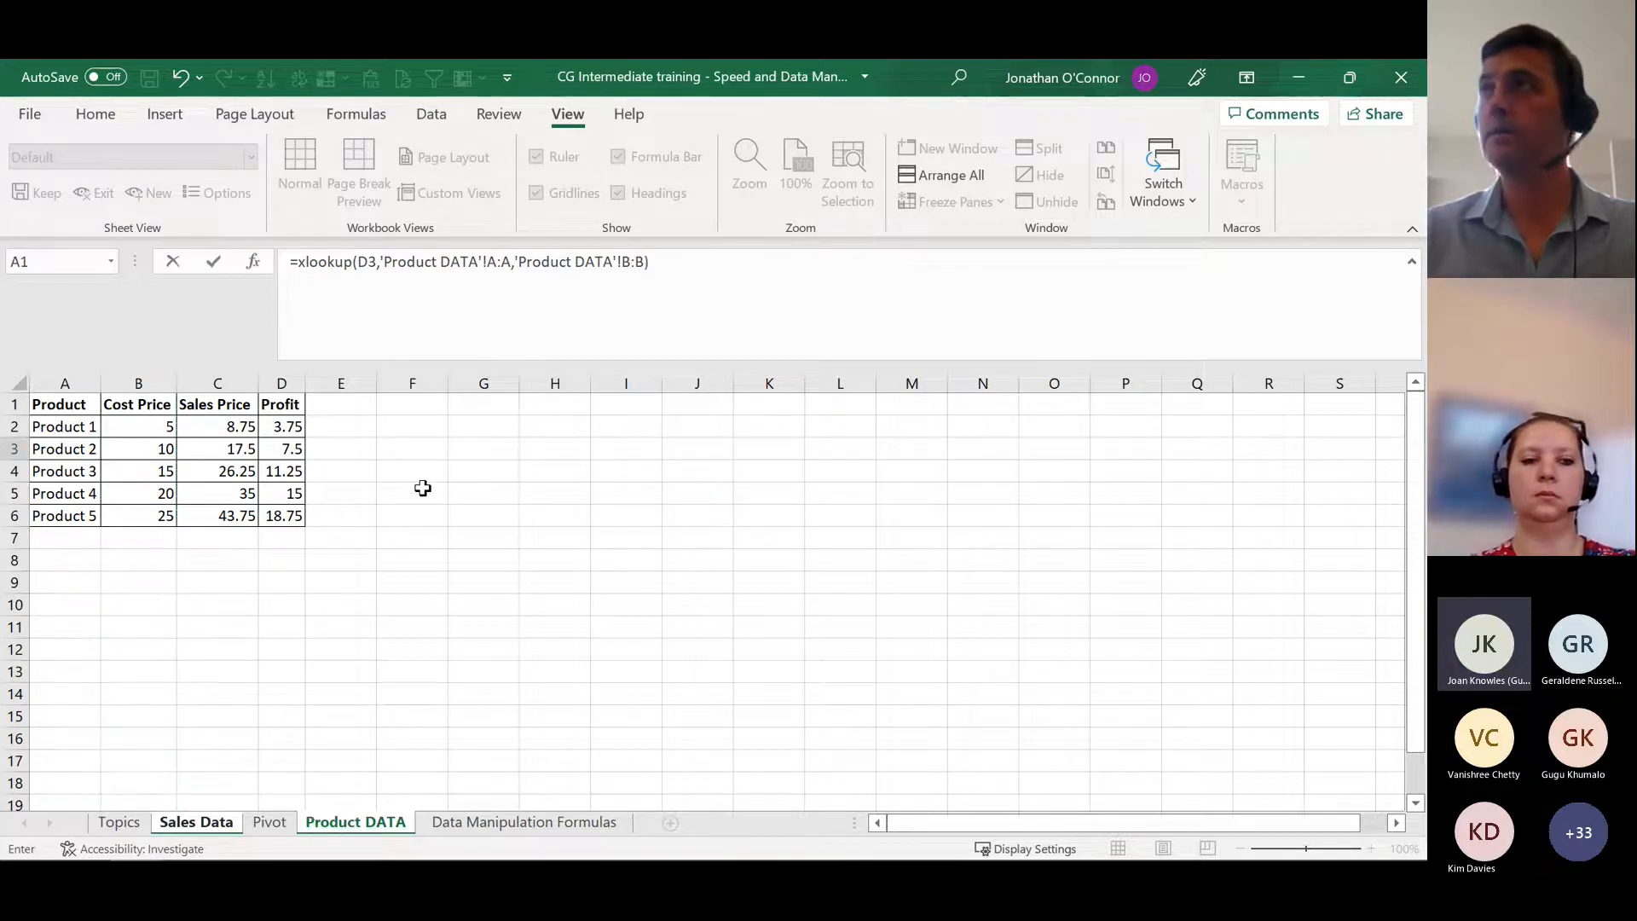
key("Return")
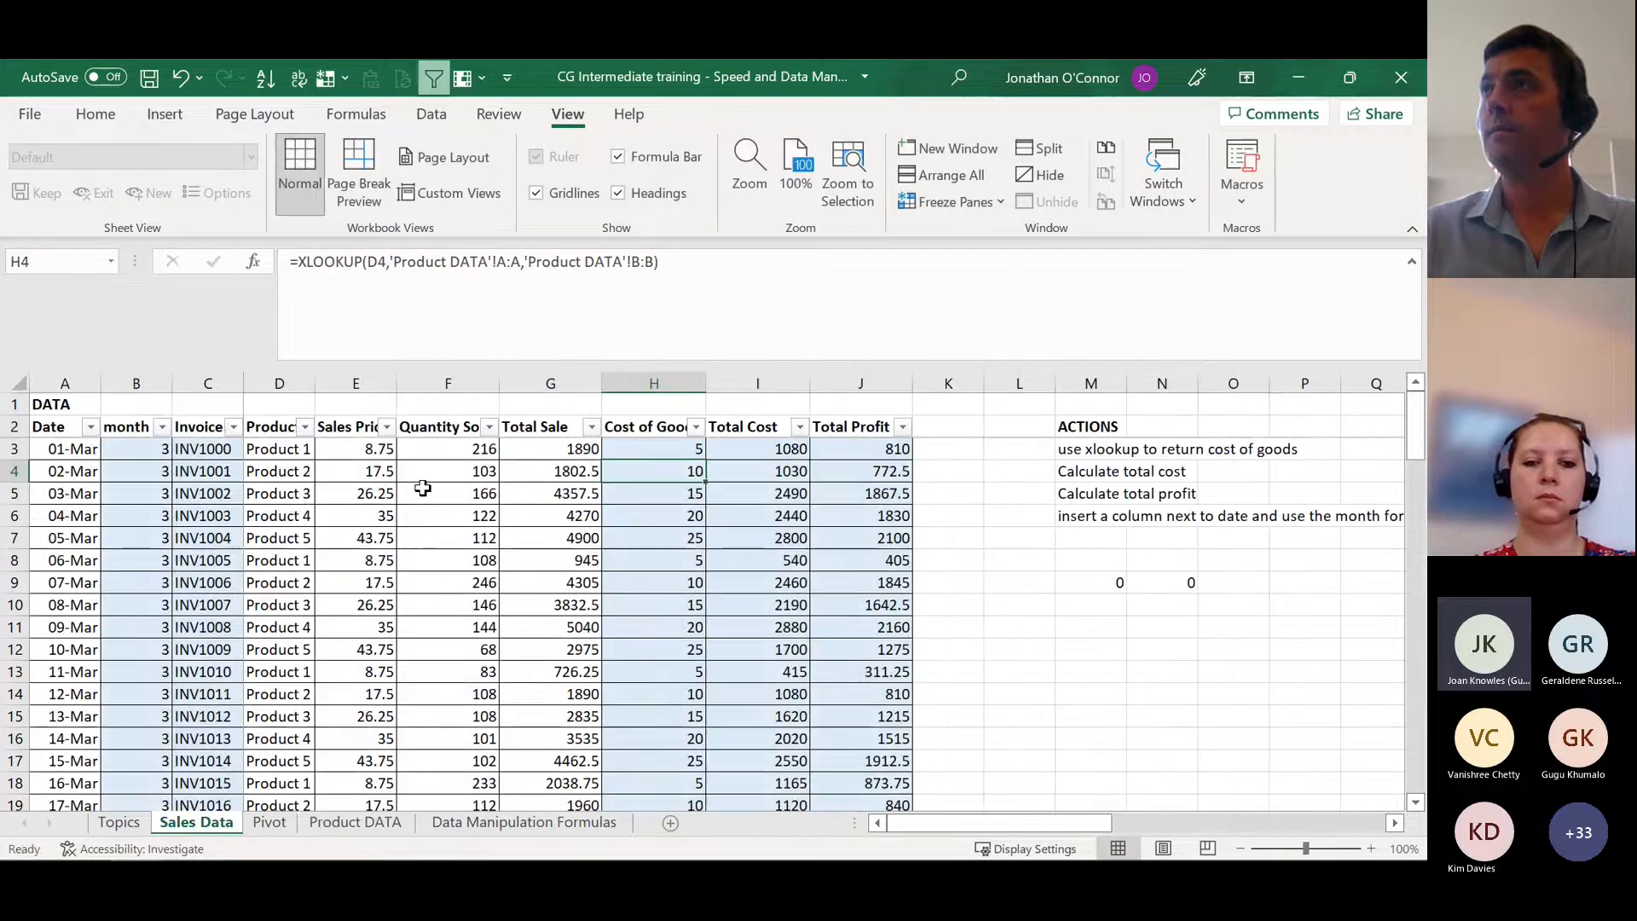
left_click(650, 452)
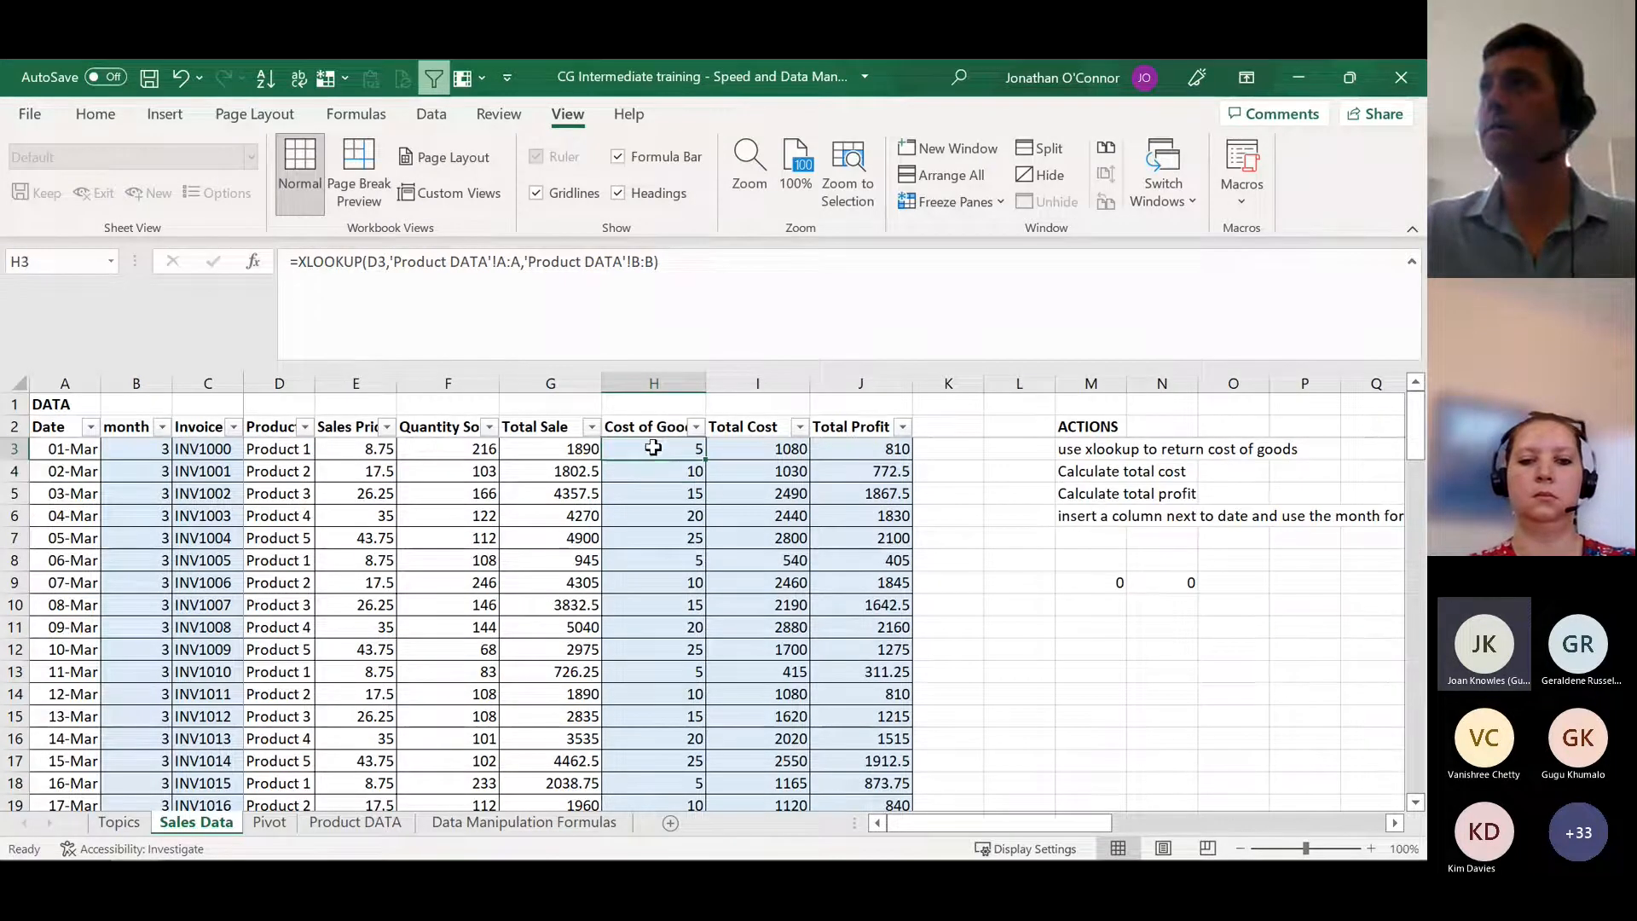
left_click(288, 452)
left_click(651, 447)
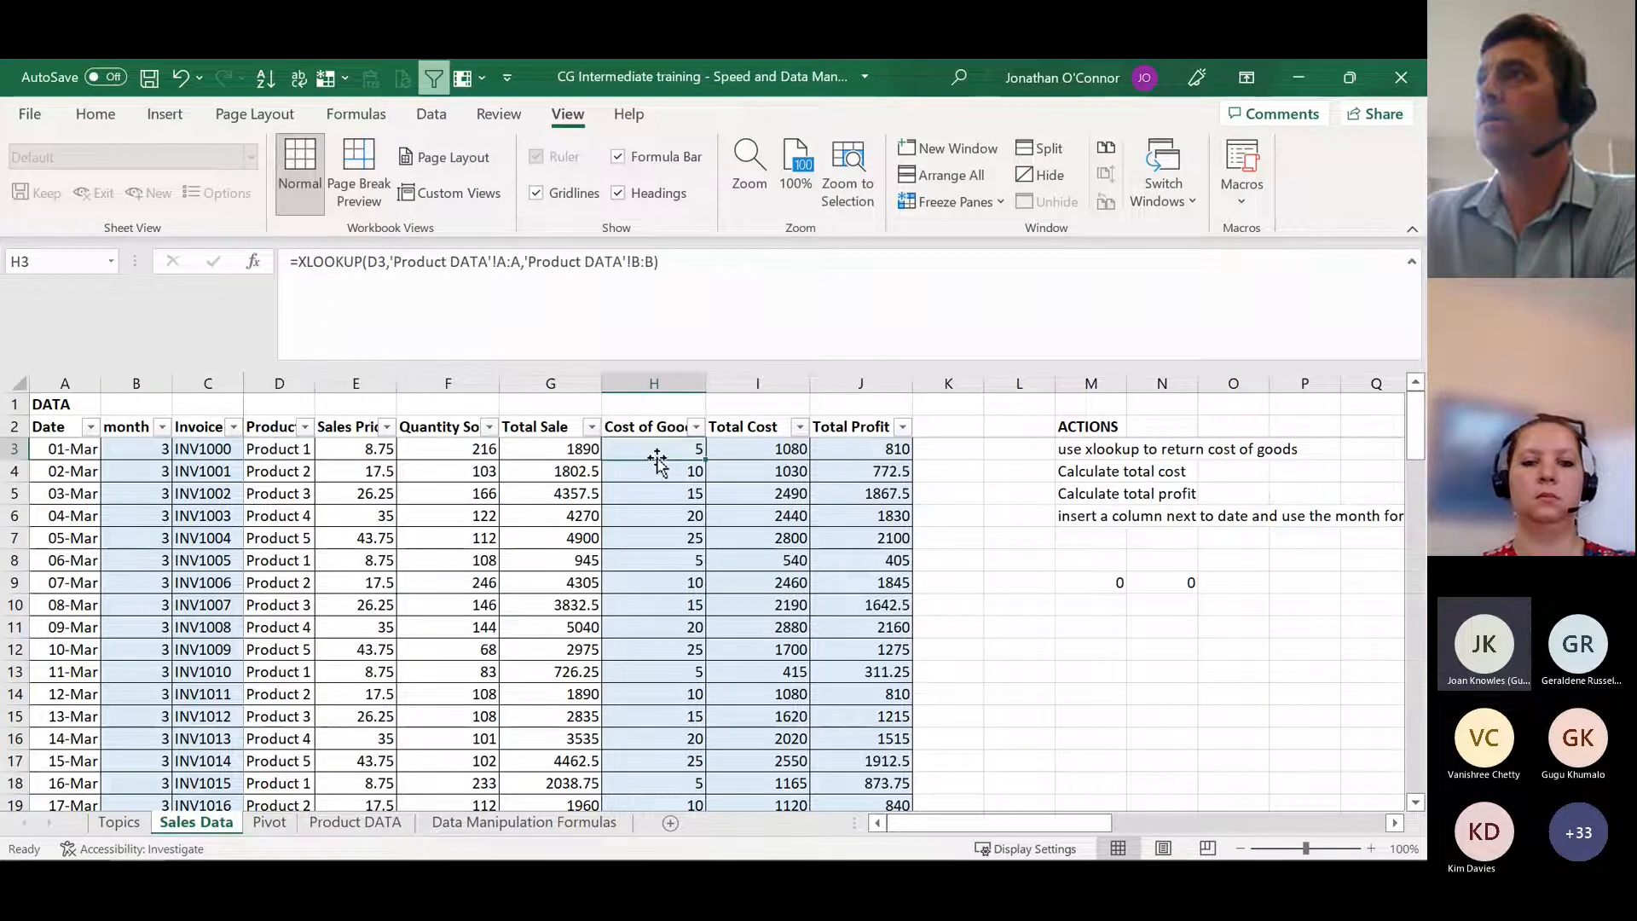
double_click(705, 459)
left_click(699, 452)
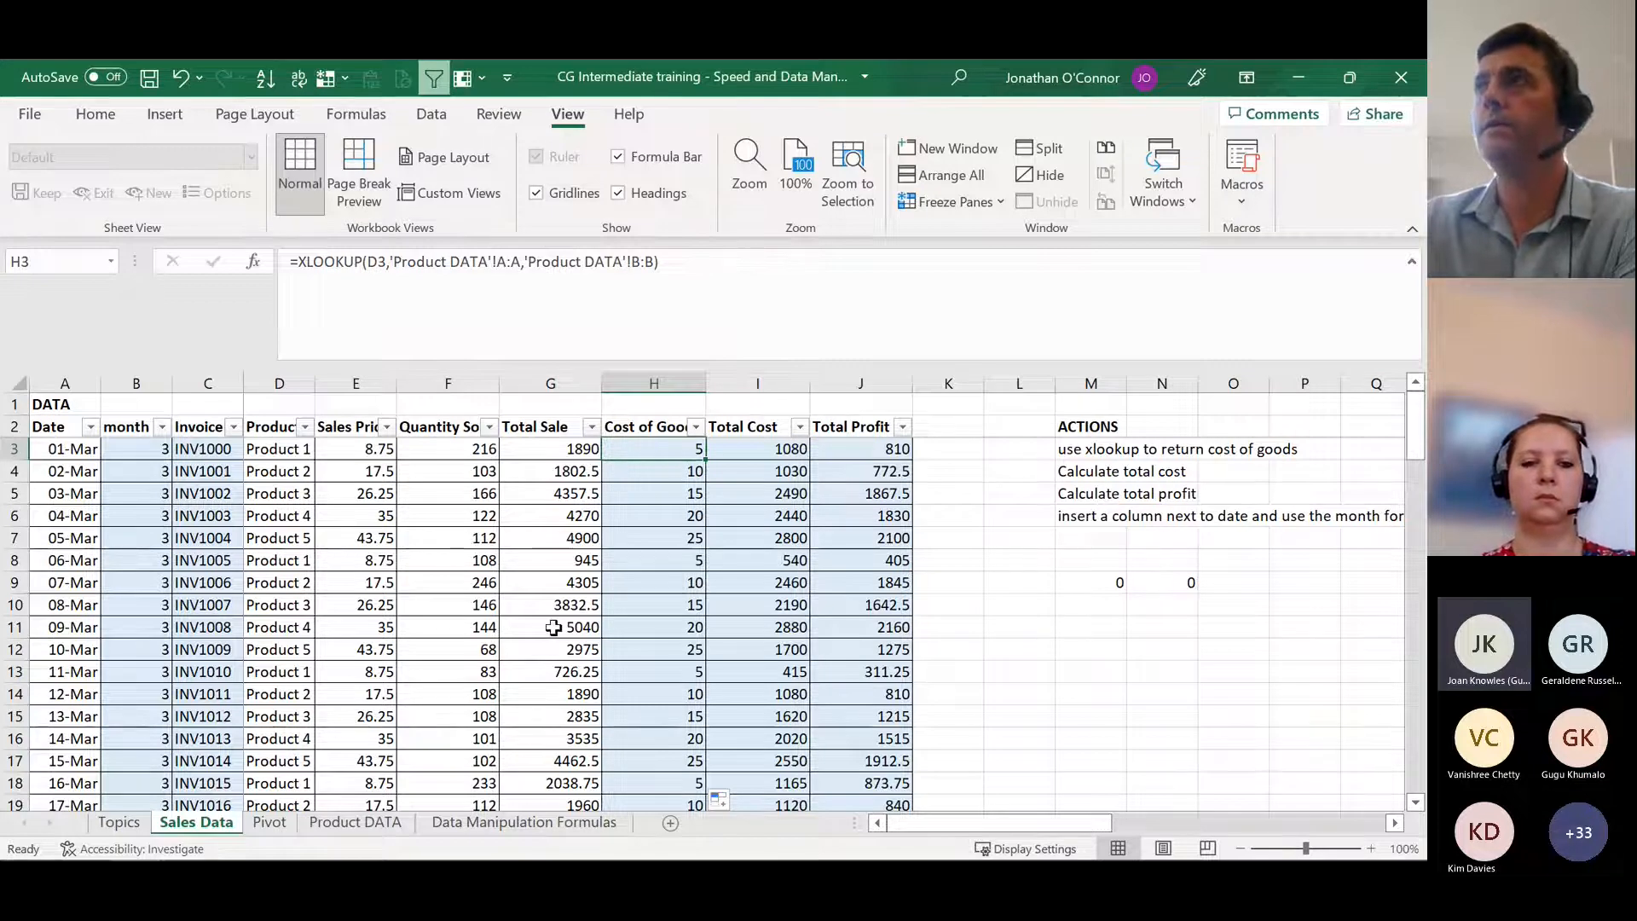
left_click(514, 261)
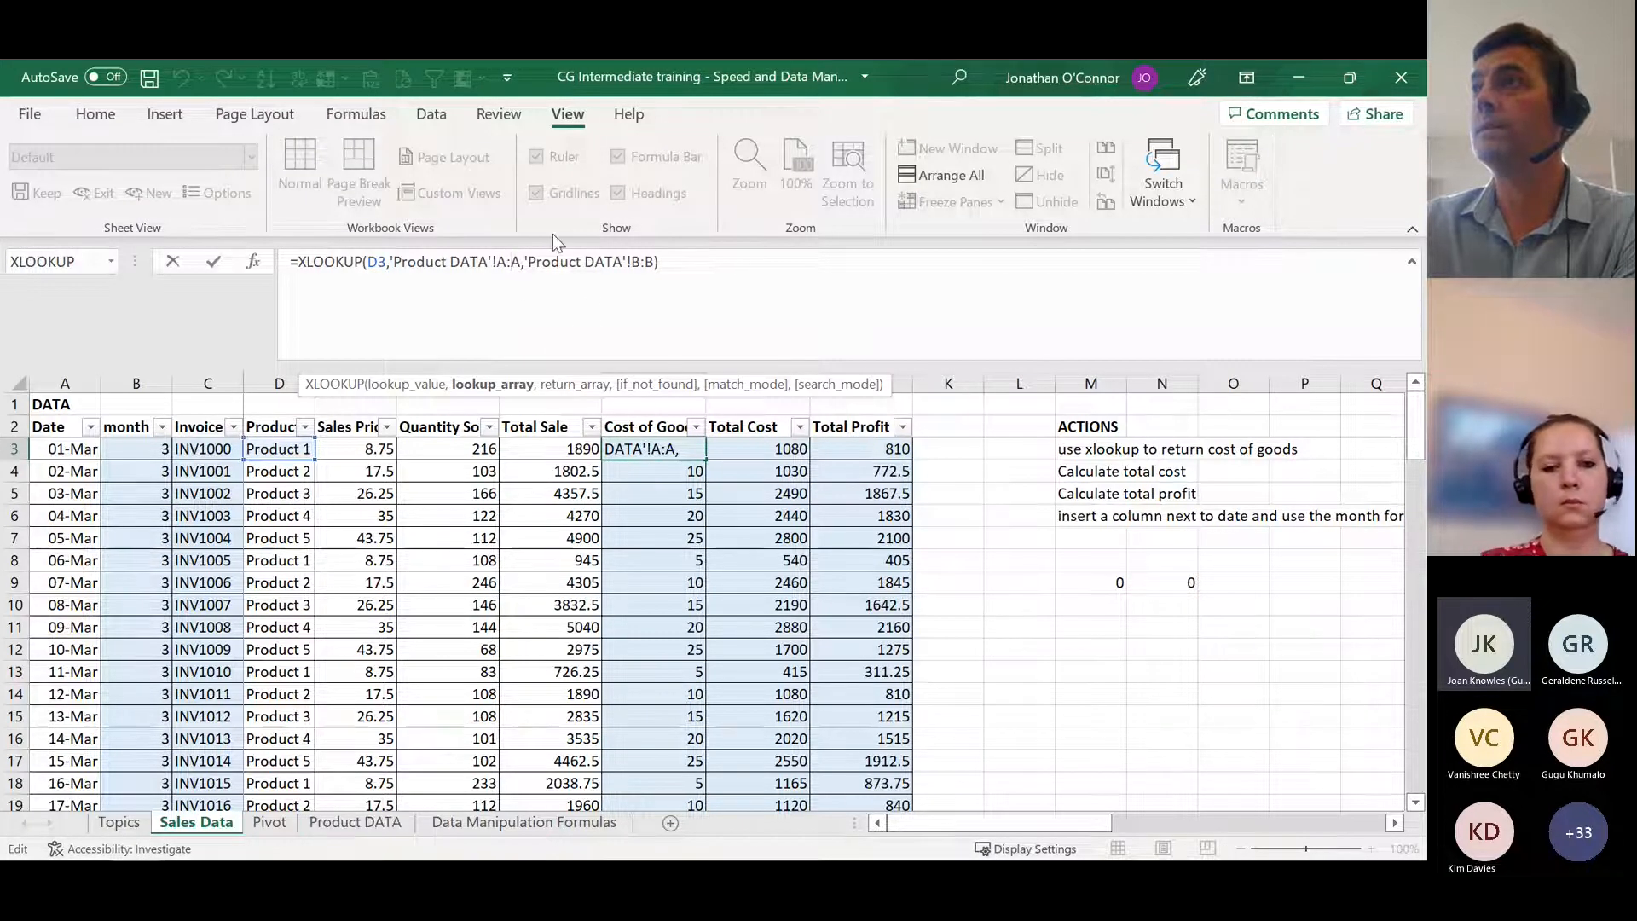
type(",")
key("Return")
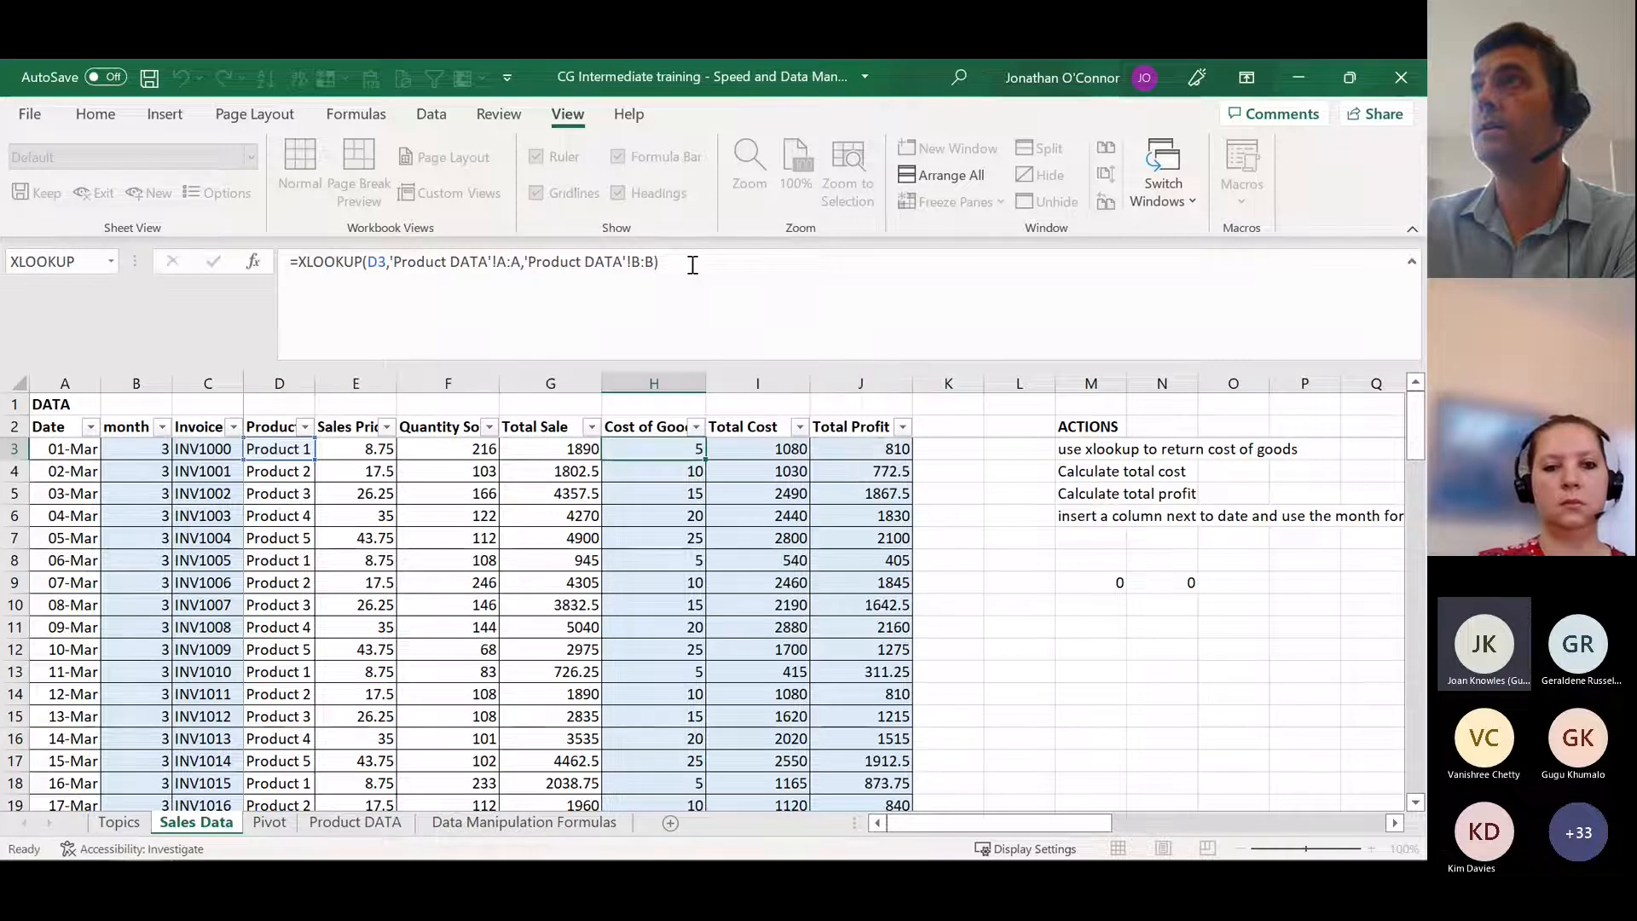
Step: Enter an XLOOKUP in H3 for D3 with Product DATA A2:A6 as lookup array and B2:B6 as return array, and fill it down the column
type("=xloo")
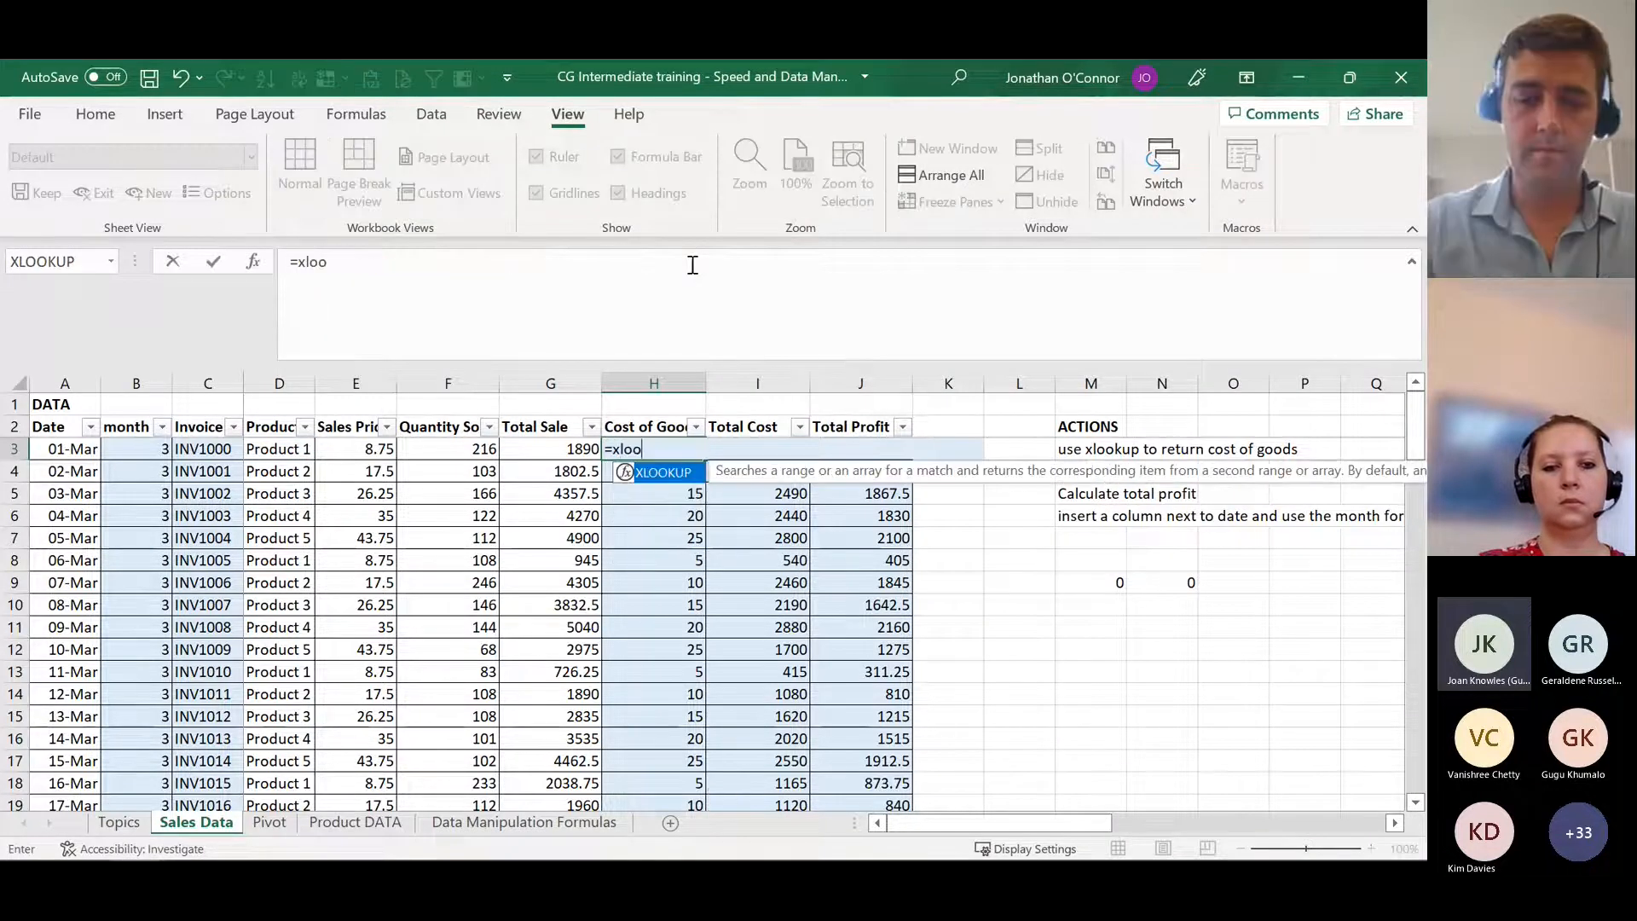
type("kup(")
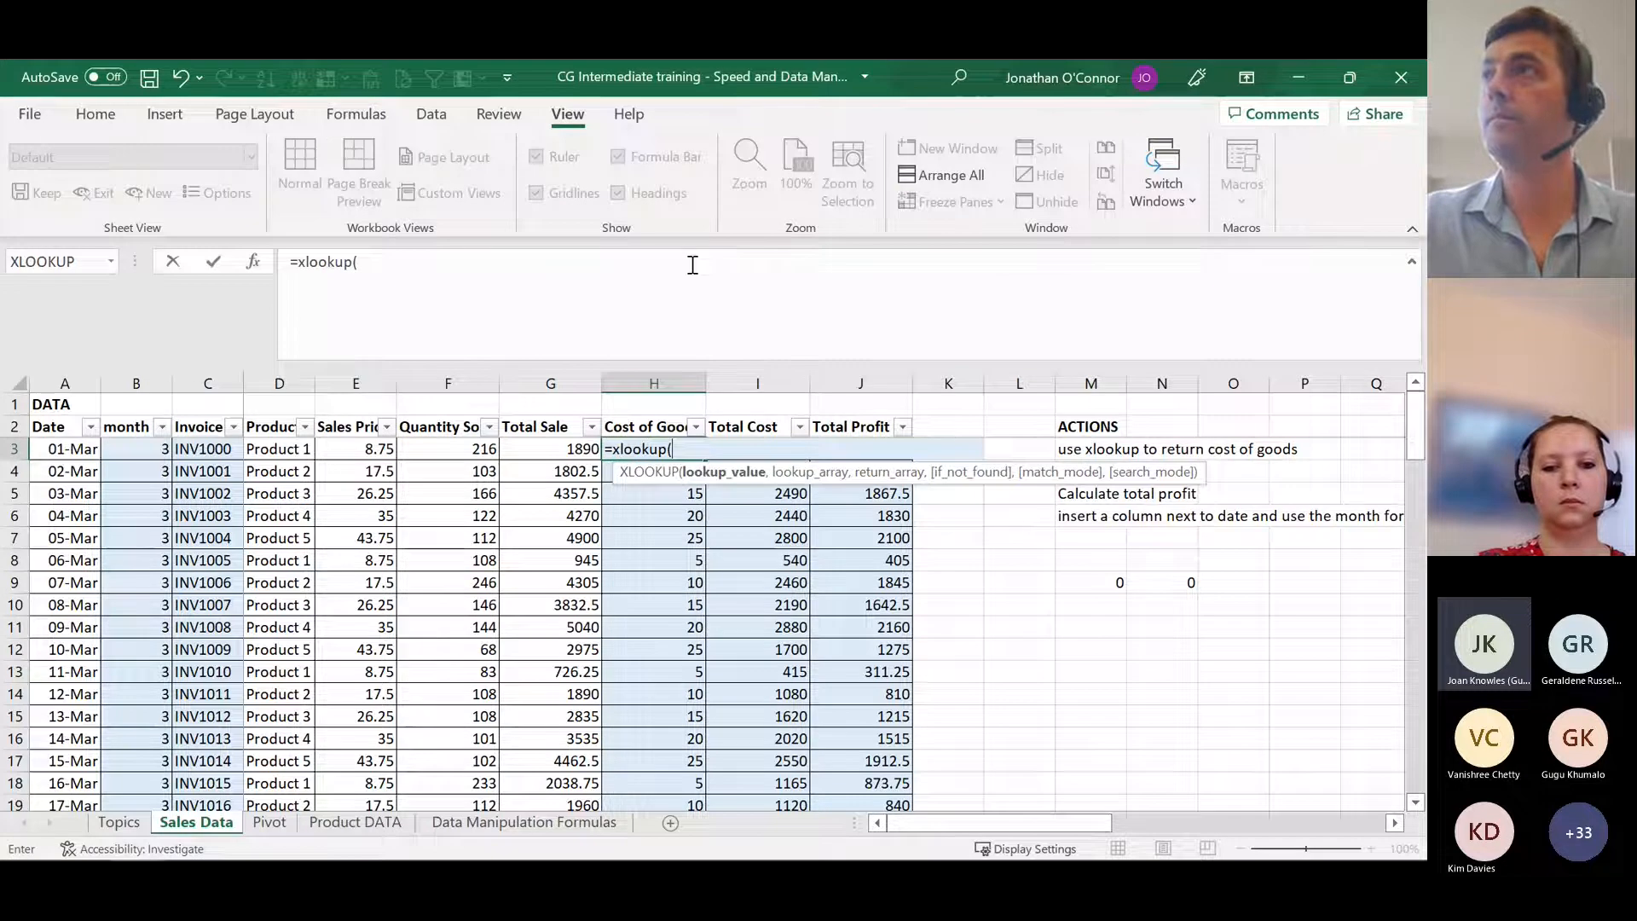
left_click(266, 450)
type(",")
left_click(355, 822)
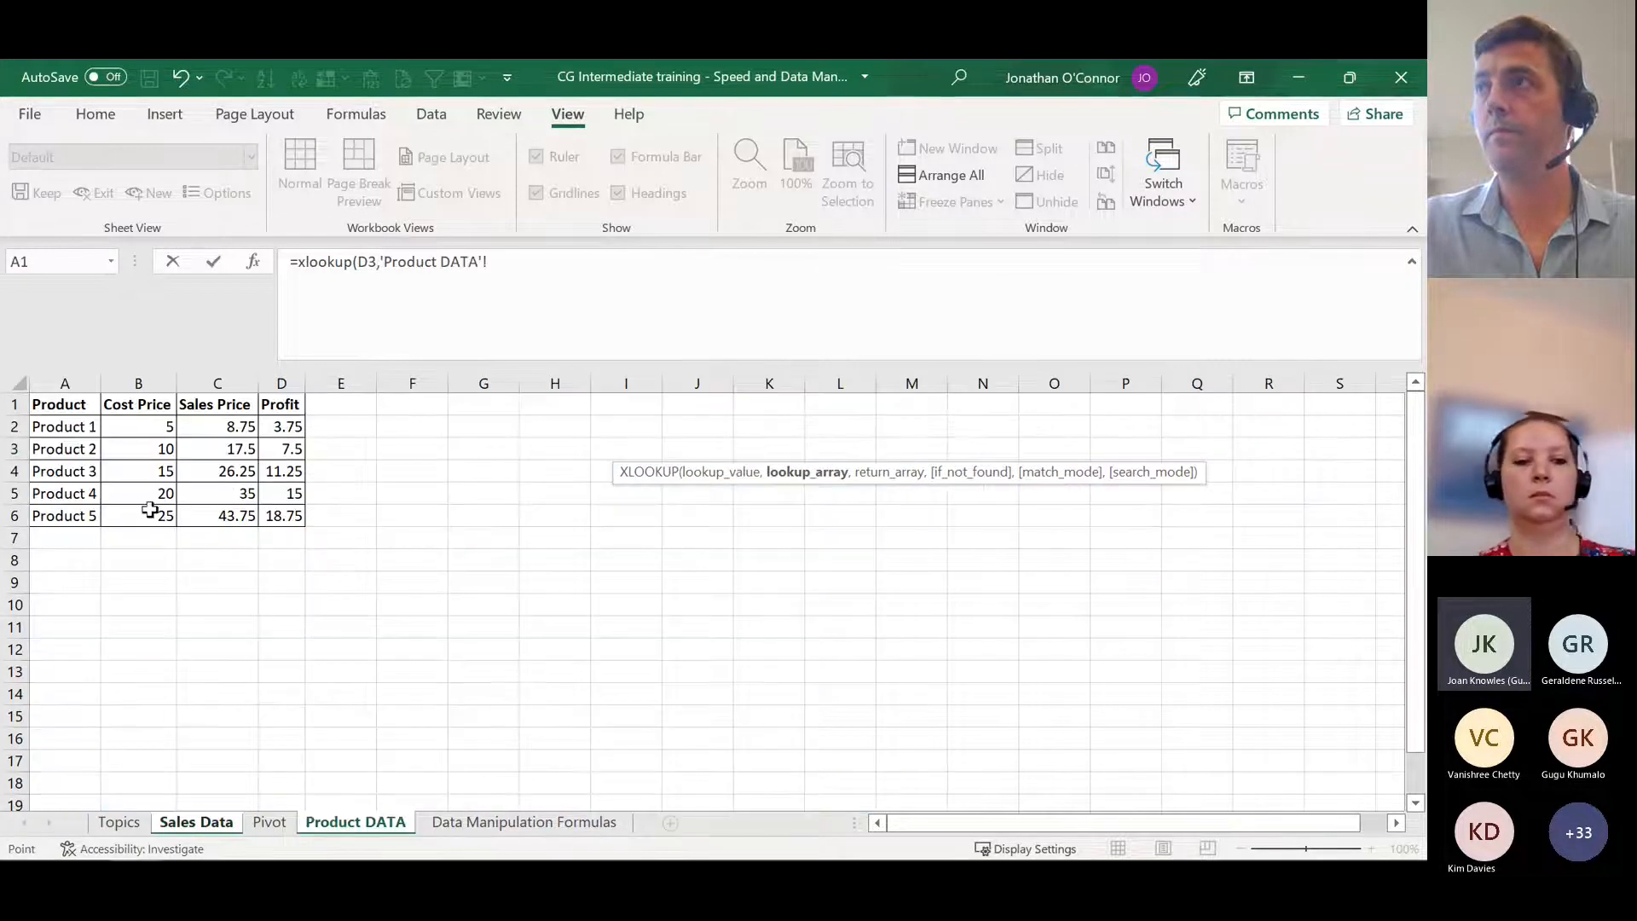
left_click_drag(80, 425, 80, 517)
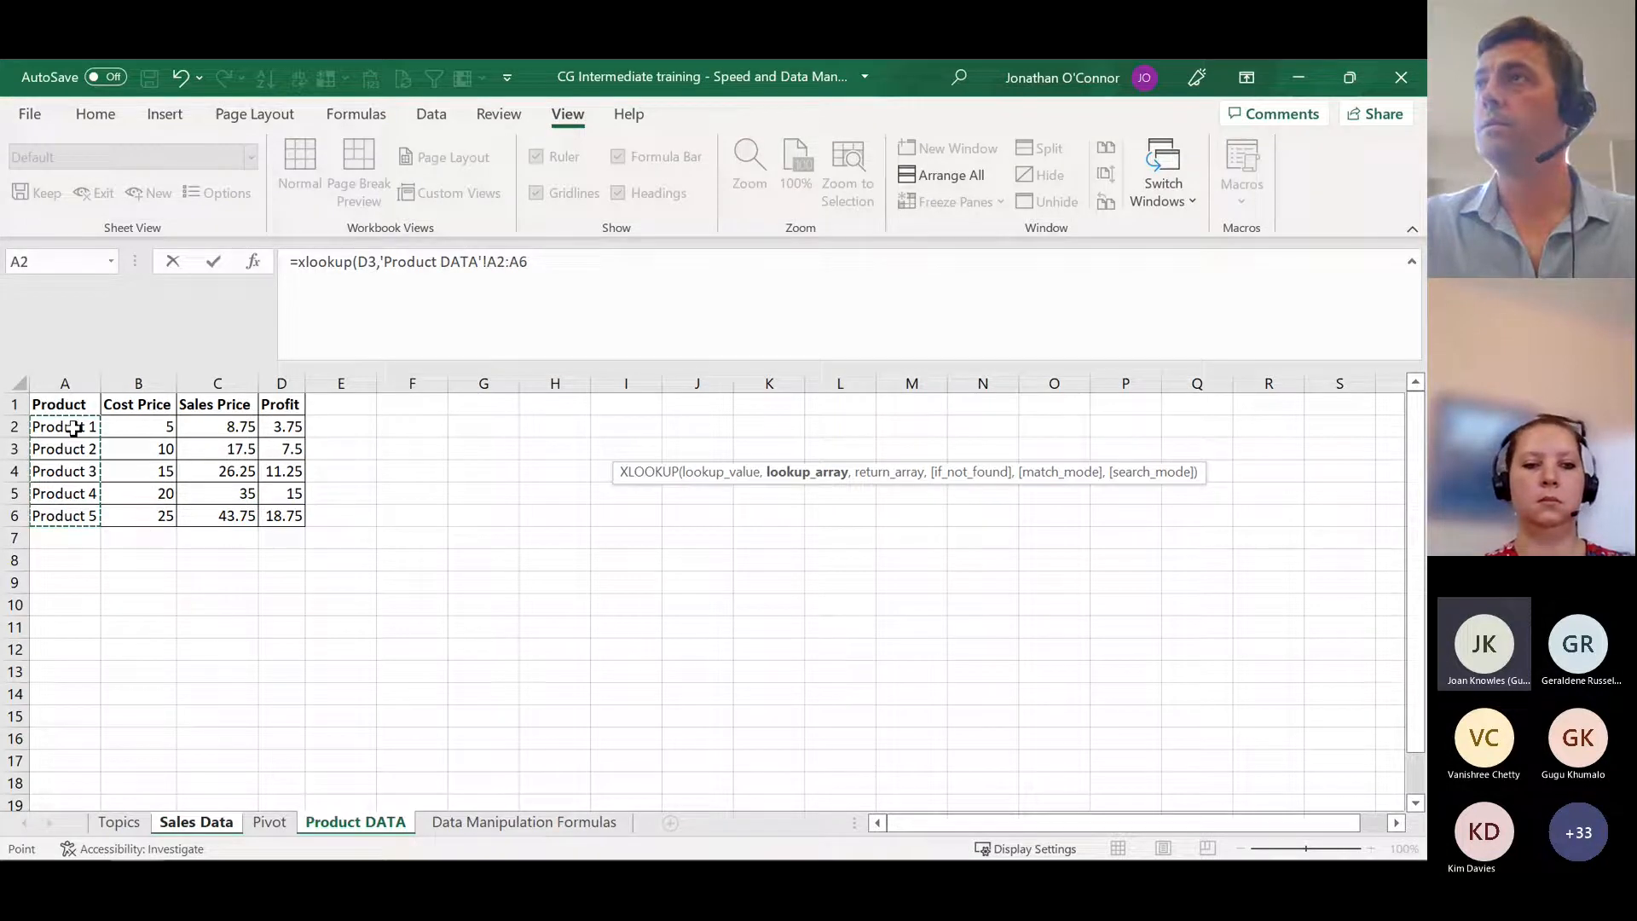
type(",")
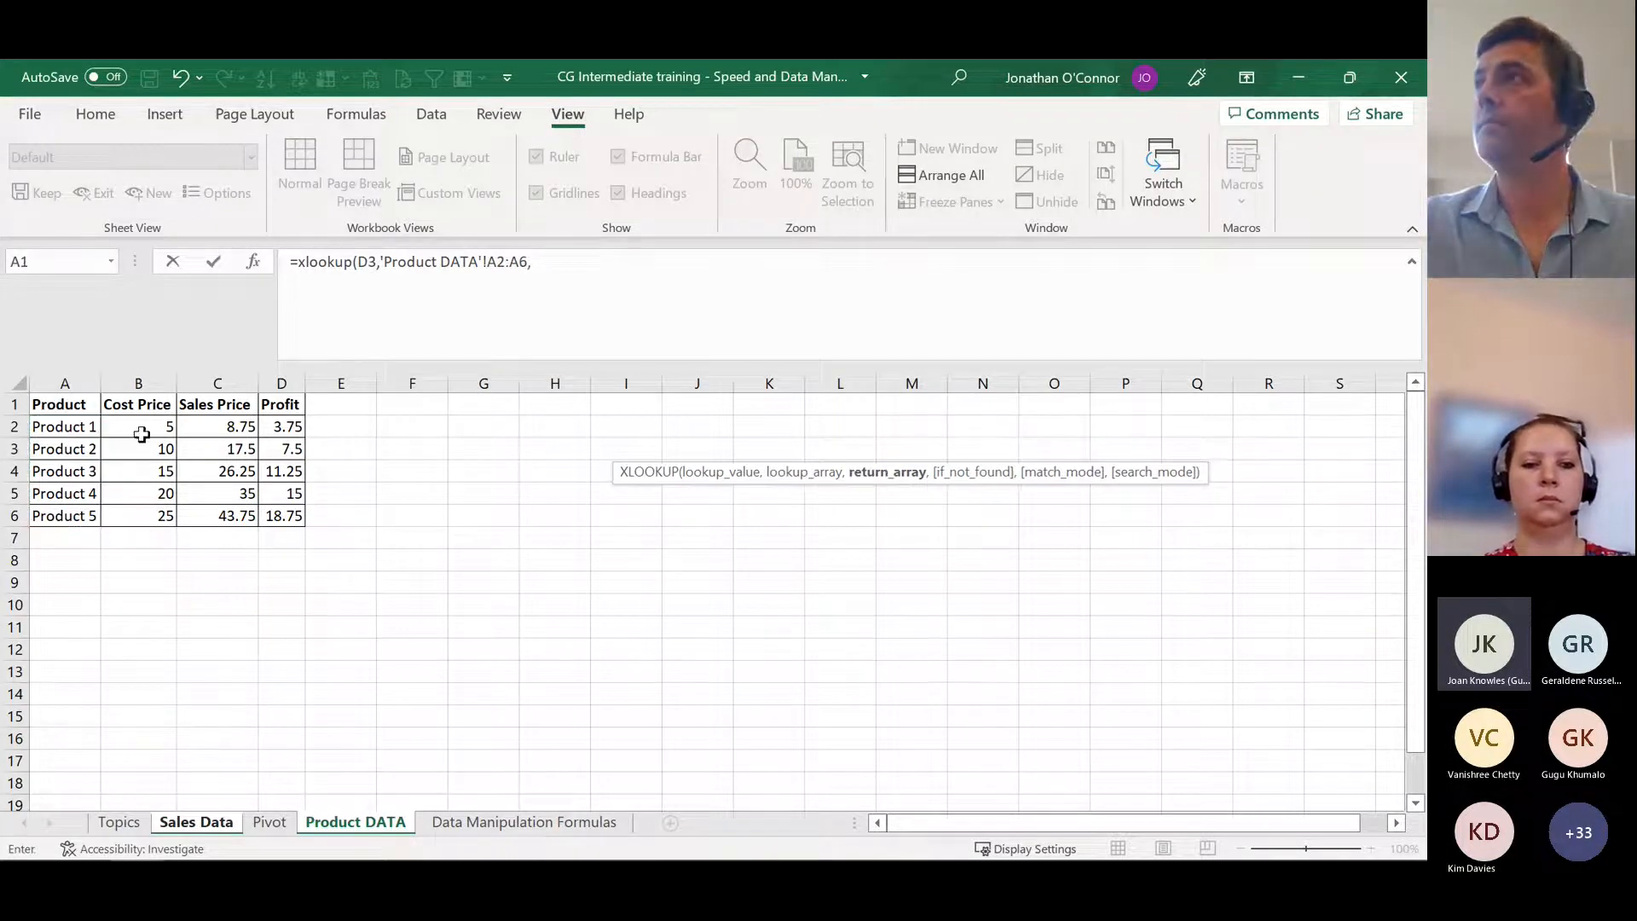
left_click_drag(147, 424, 146, 510)
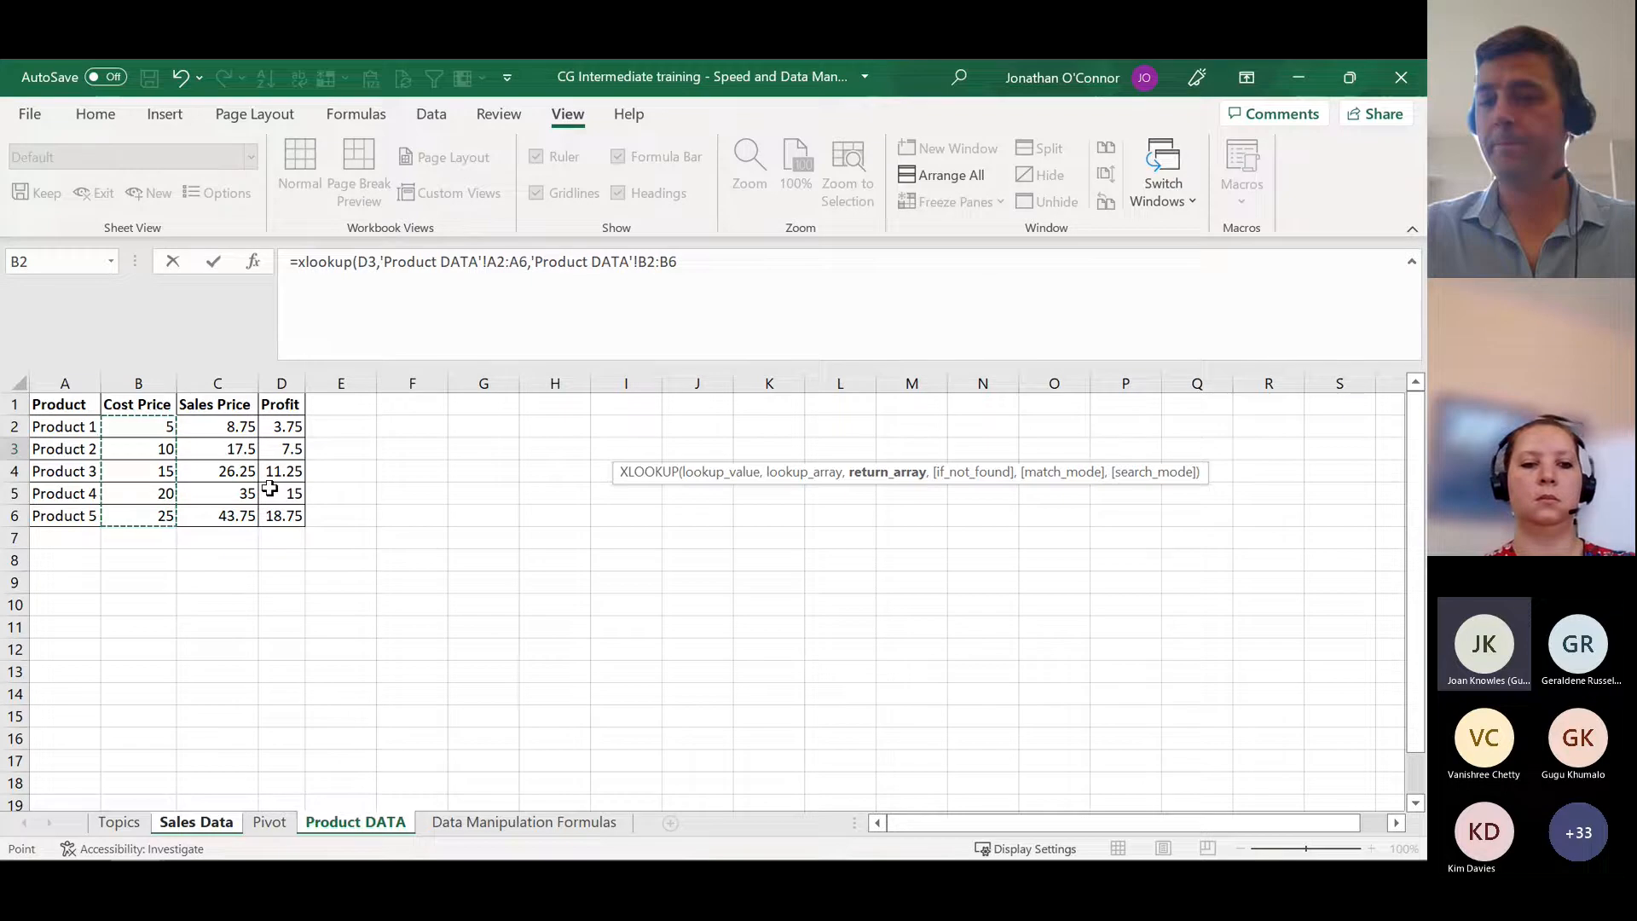
type(")")
key("Return")
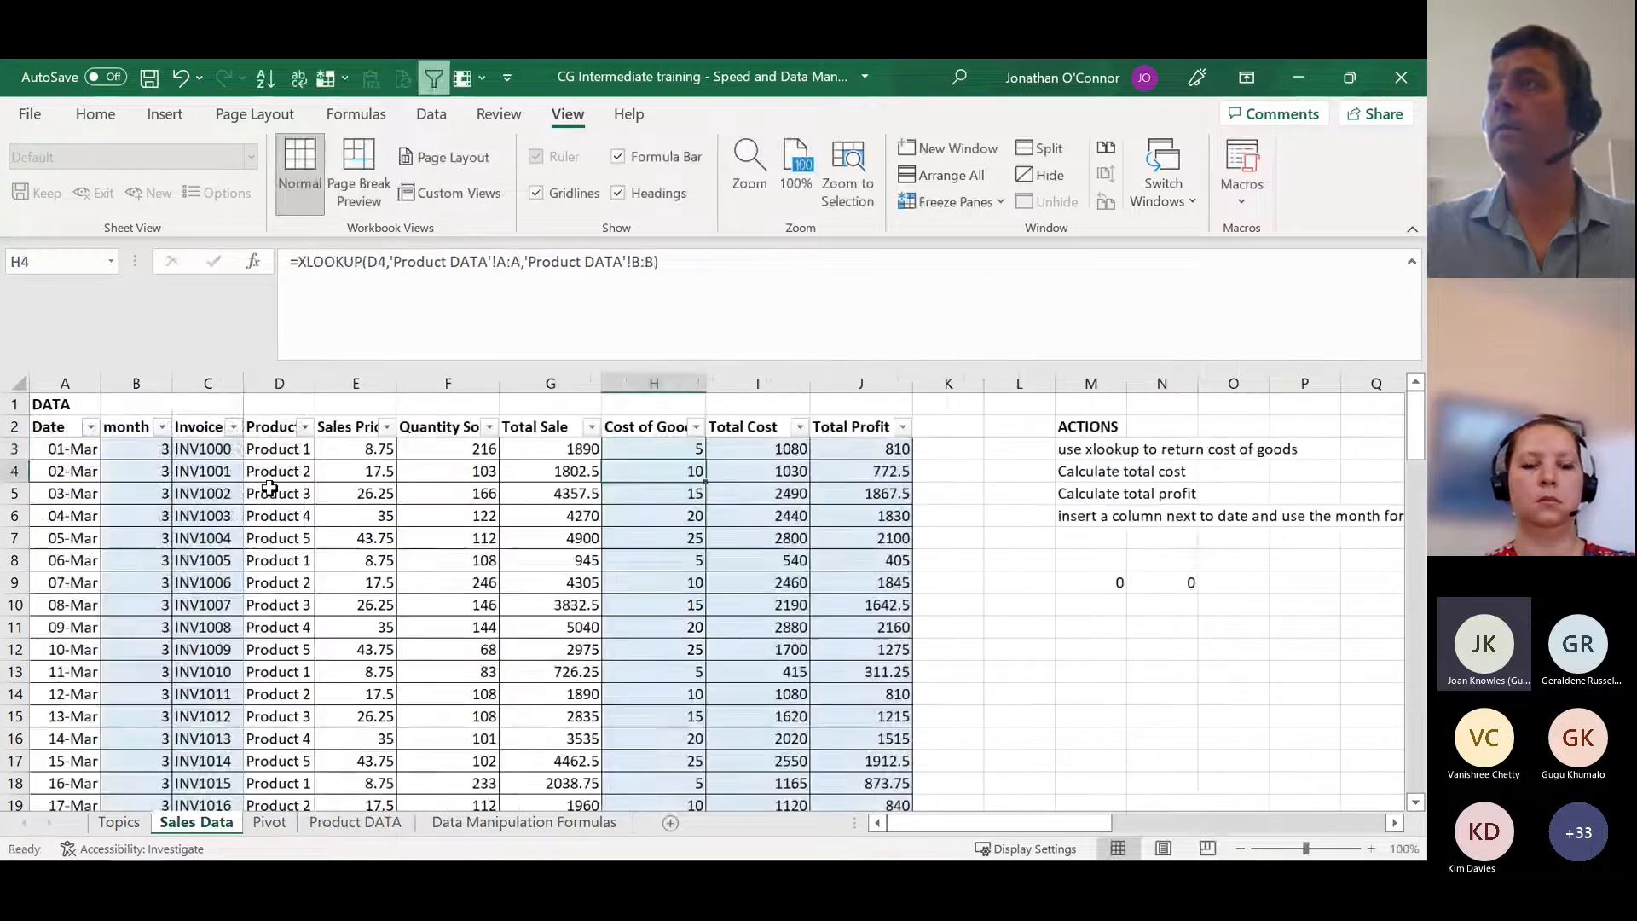
left_click(687, 452)
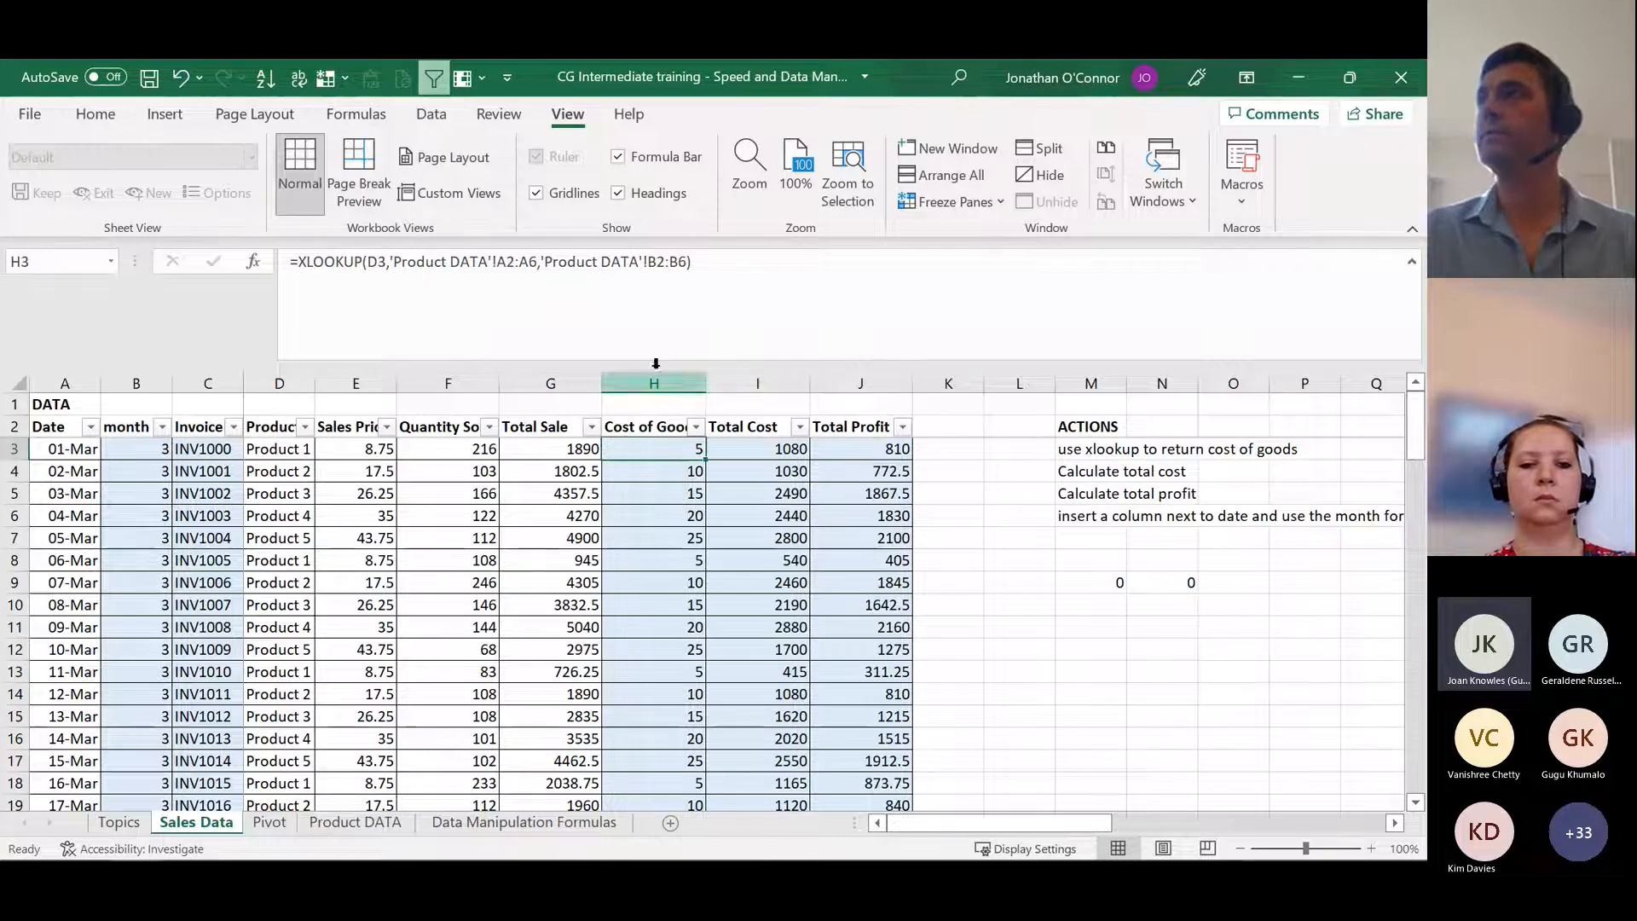
double_click(708, 460)
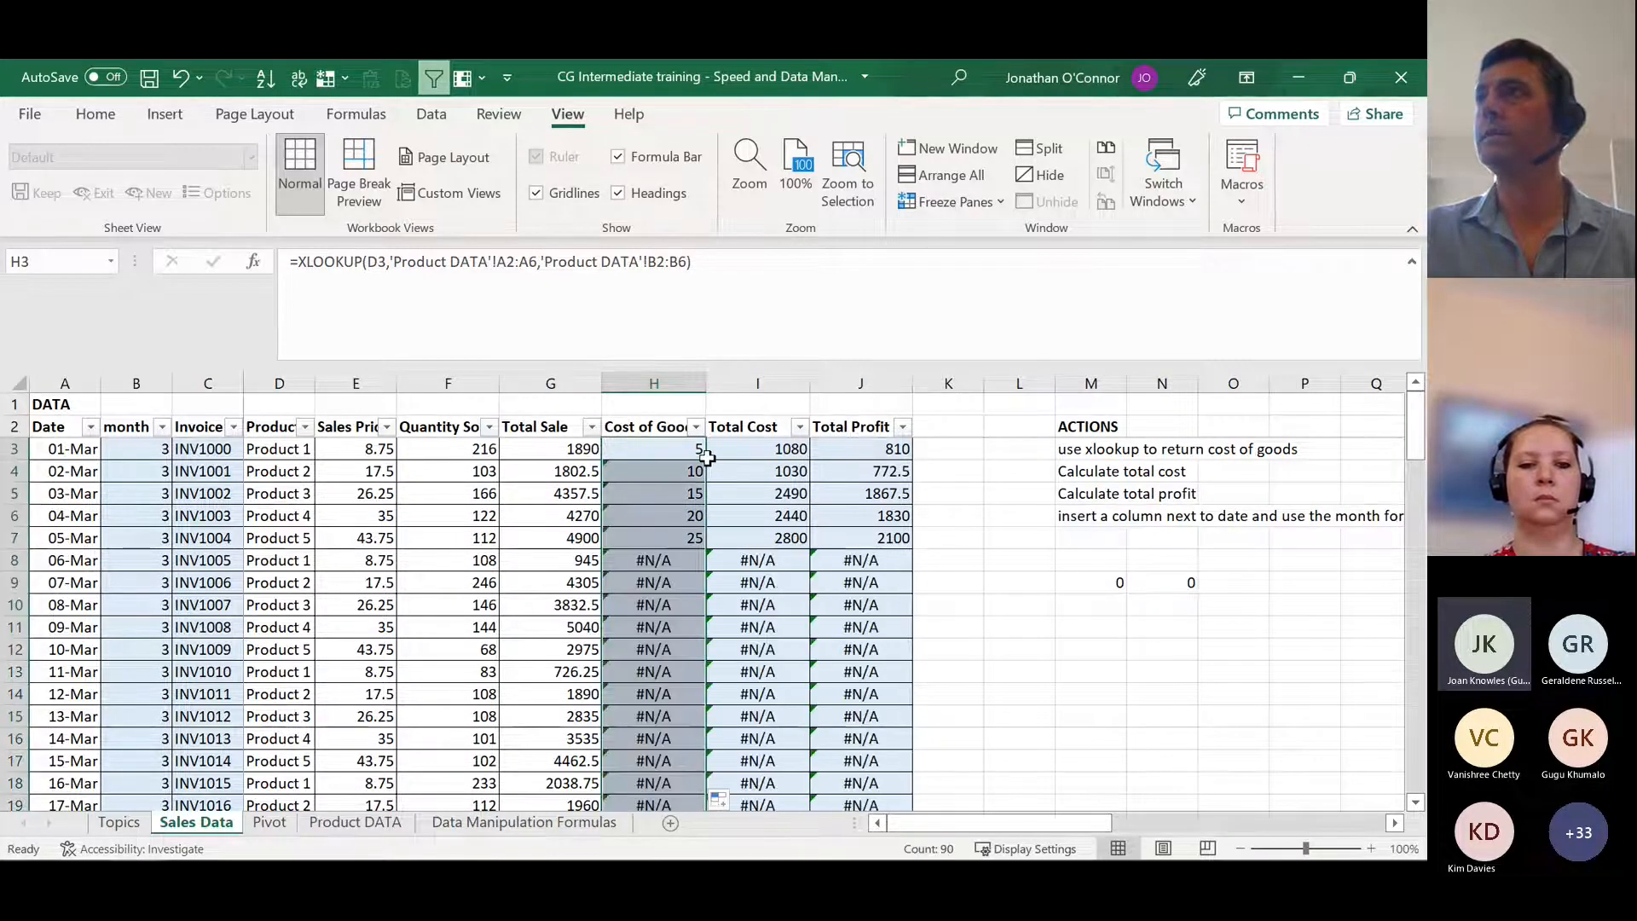
Step: Compare the range references in the filled Cost of Goods formulas H3 to H9 with the table rows on Product DATA
left_click(655, 580)
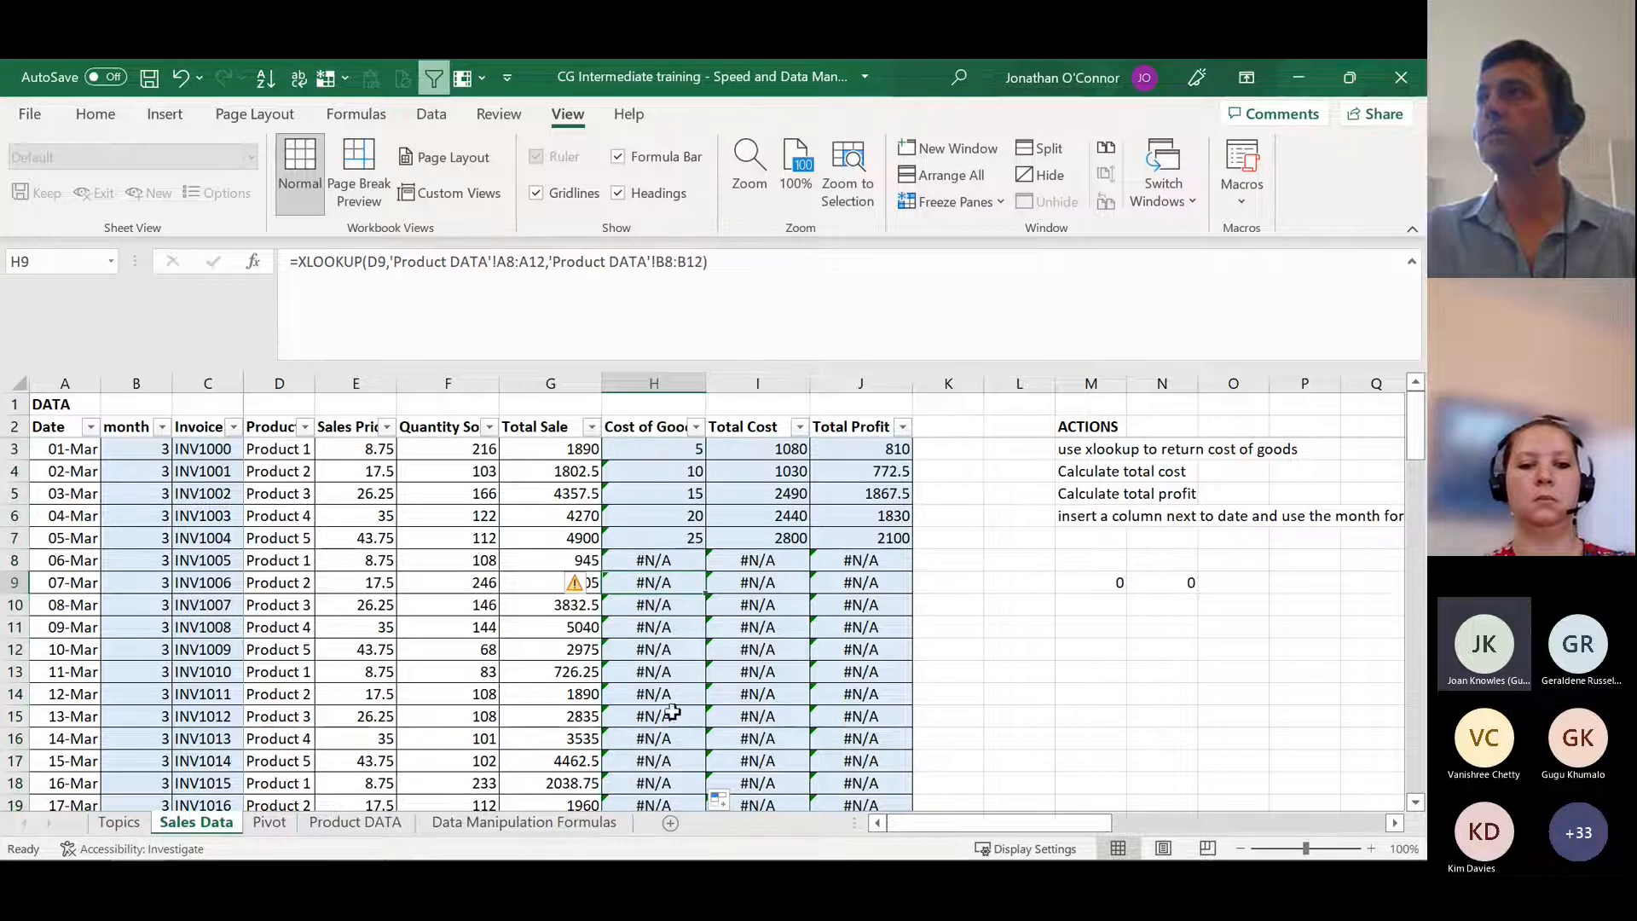
left_click(660, 448)
left_click(660, 472)
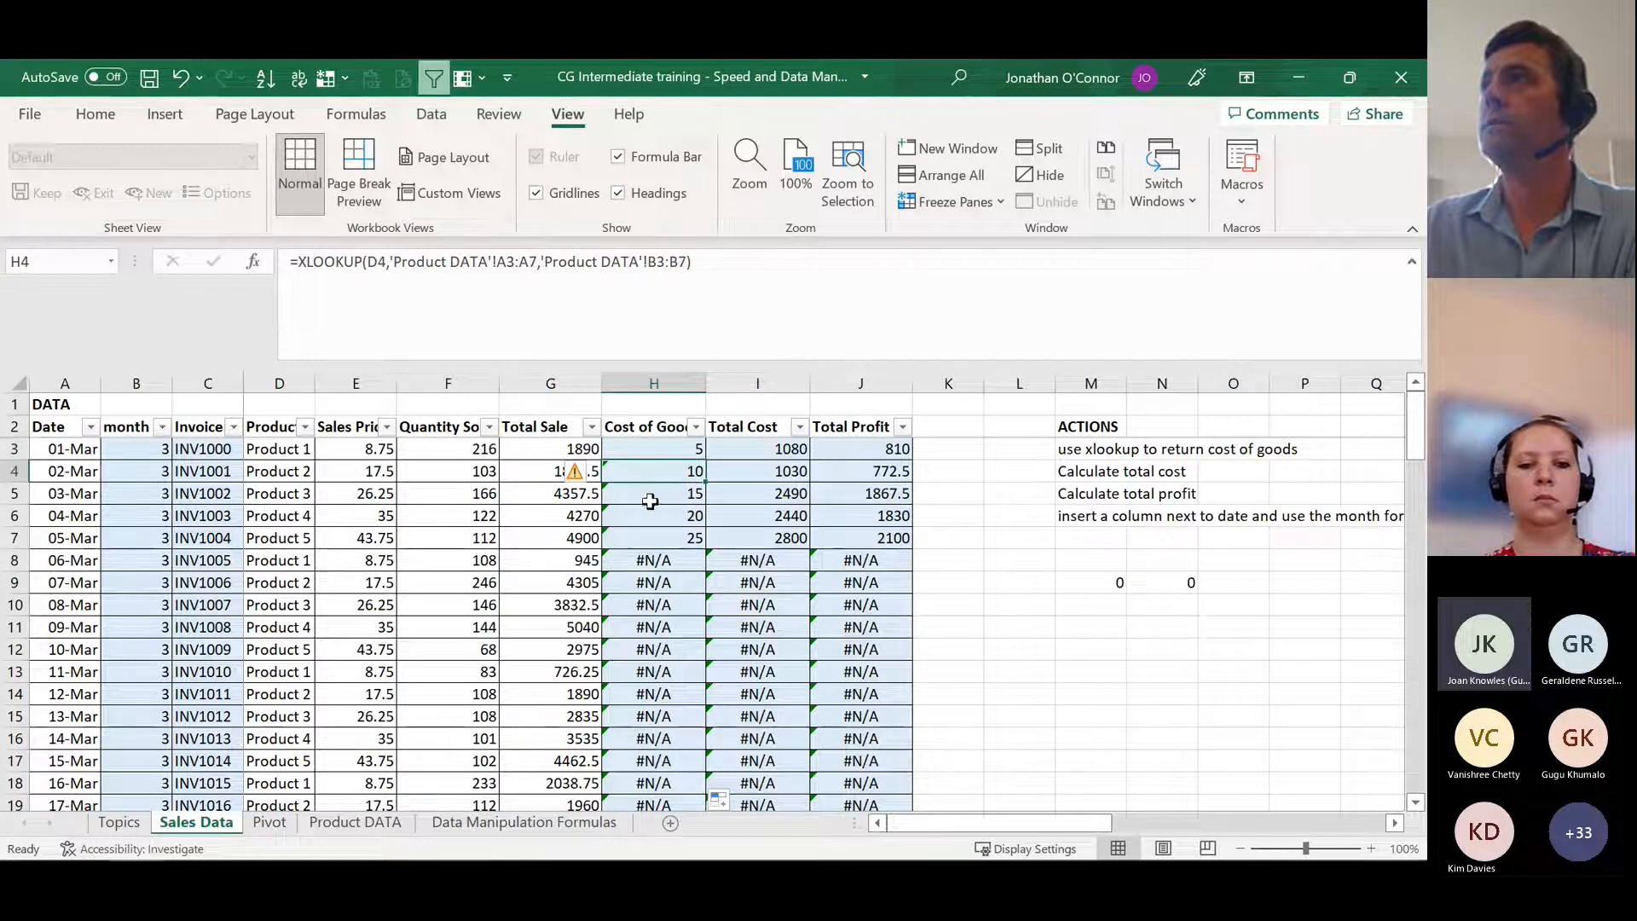
left_click(656, 495)
left_click(655, 517)
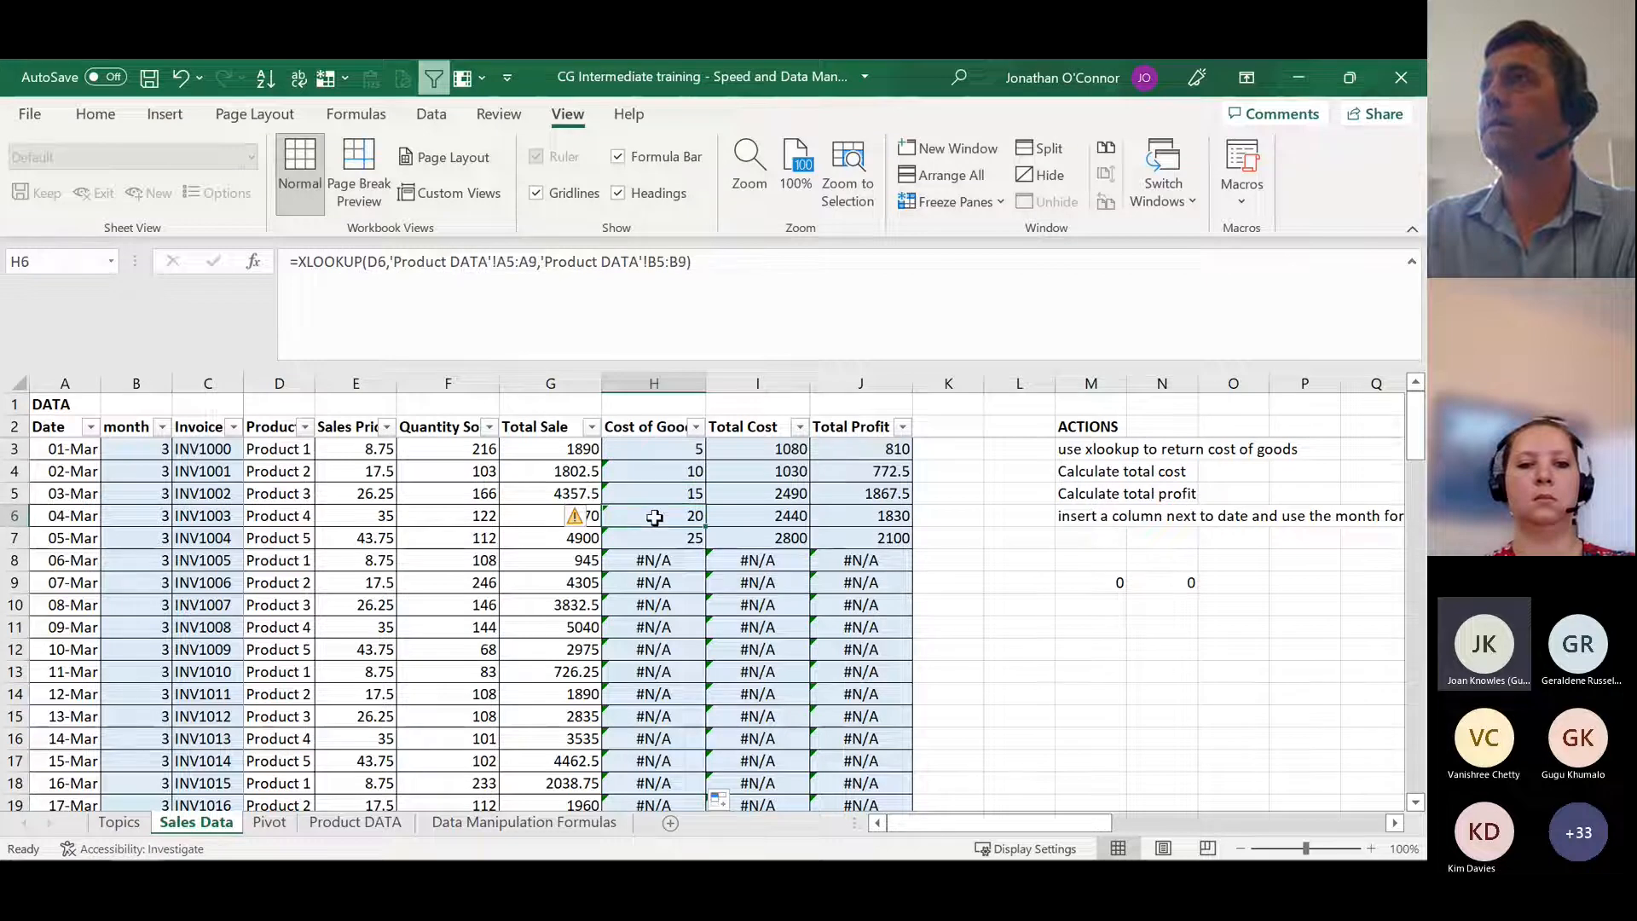
left_click(650, 535)
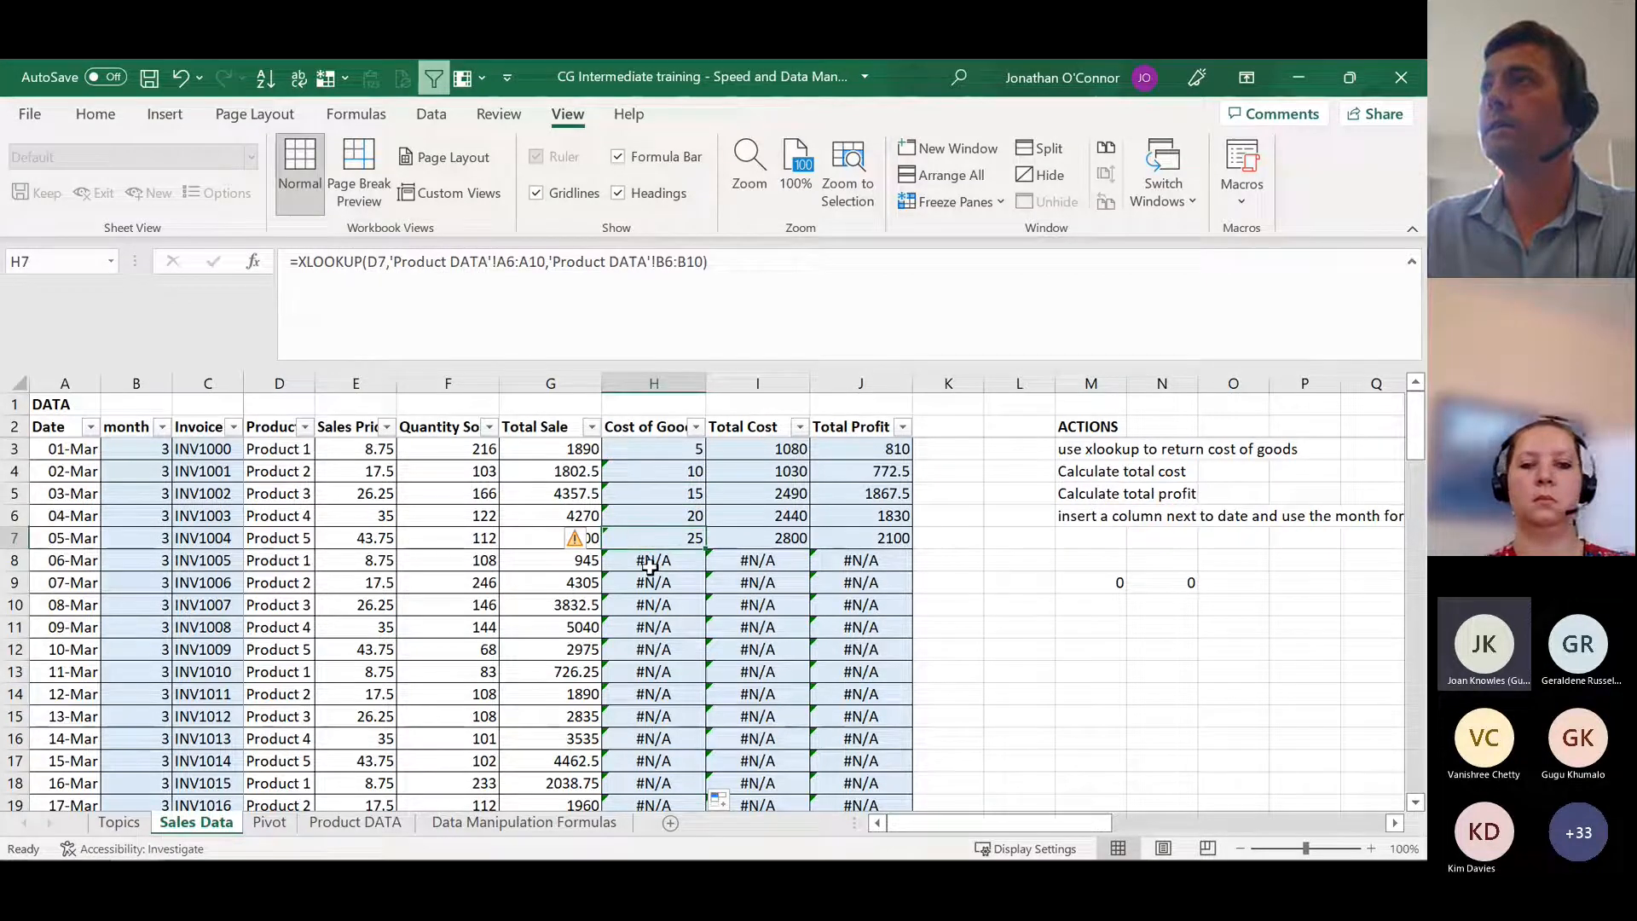
left_click(657, 561)
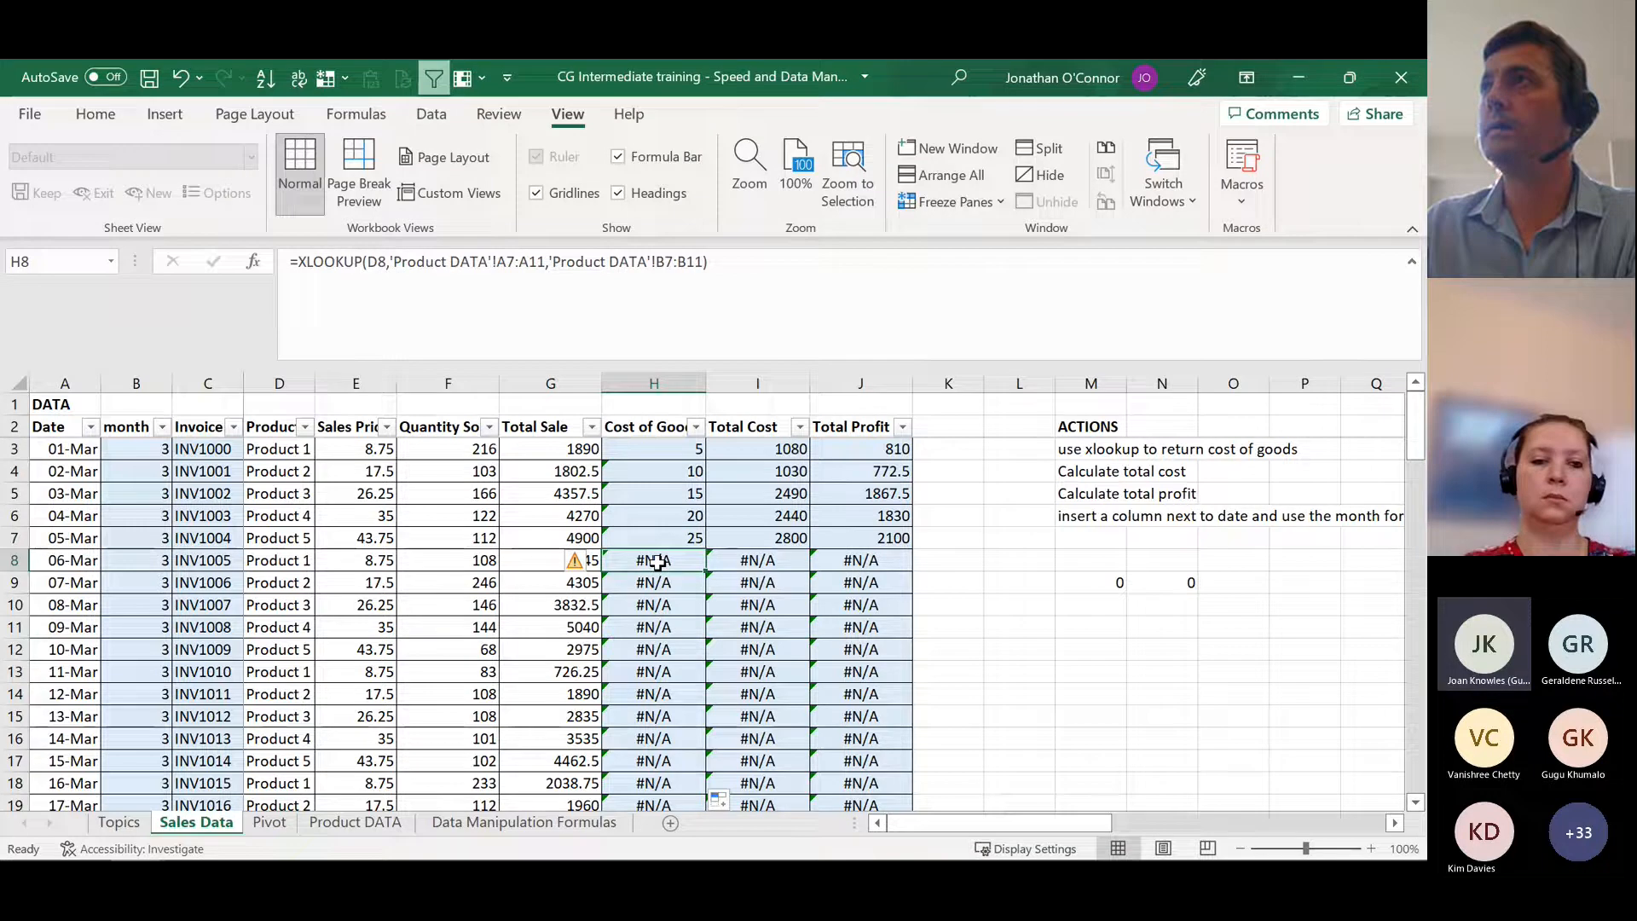
left_click(357, 824)
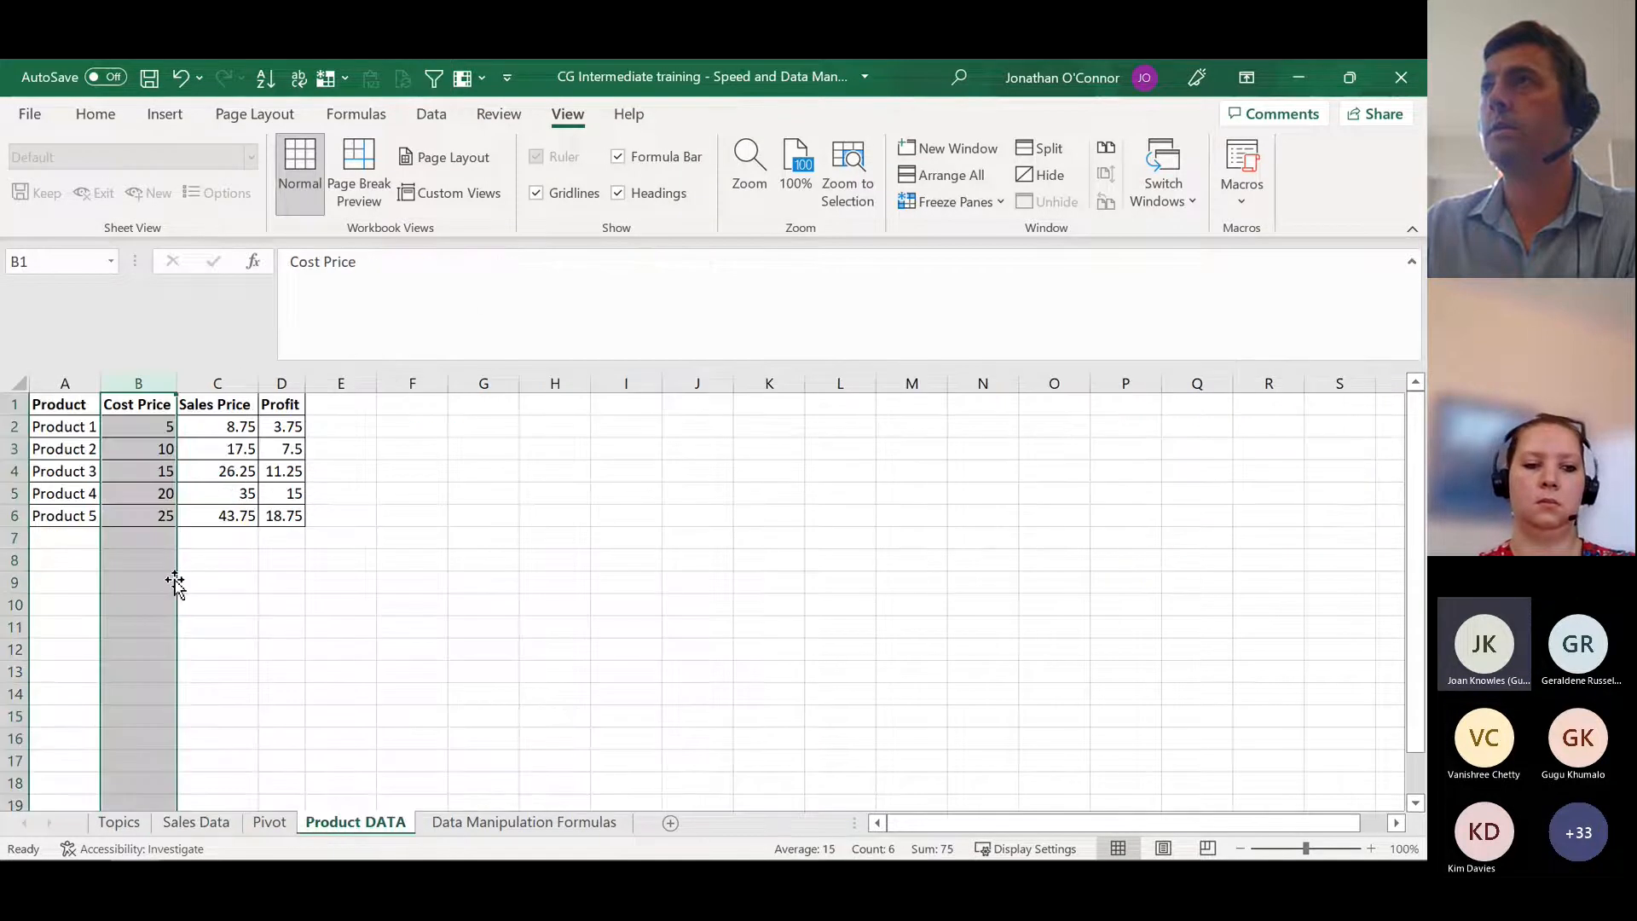
left_click(65, 539)
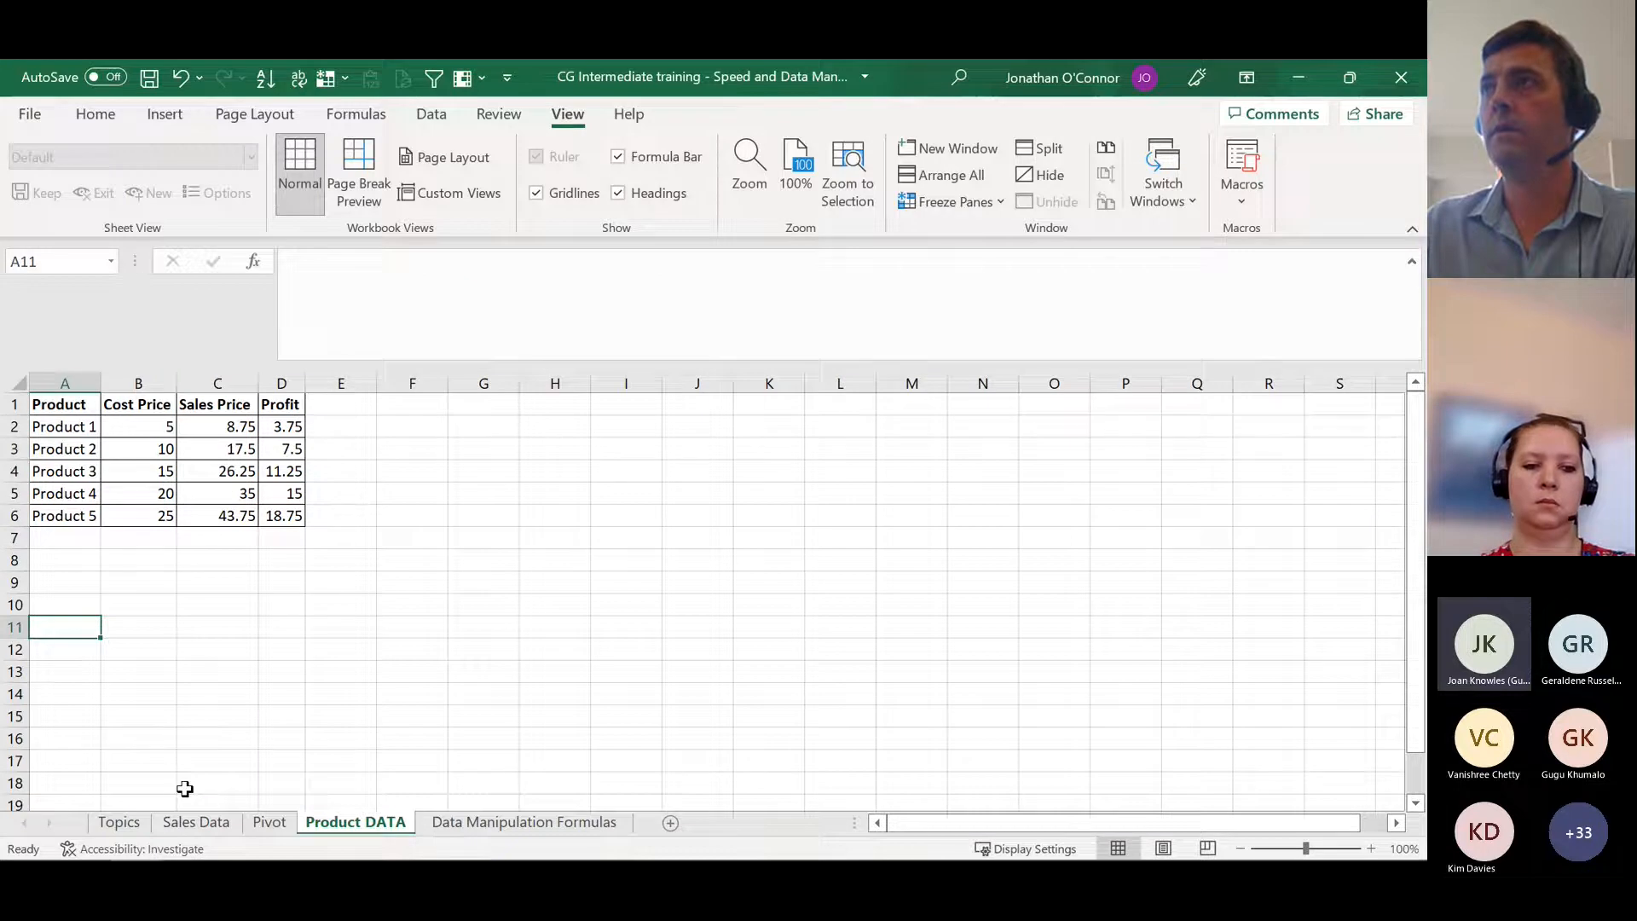
left_click(224, 832)
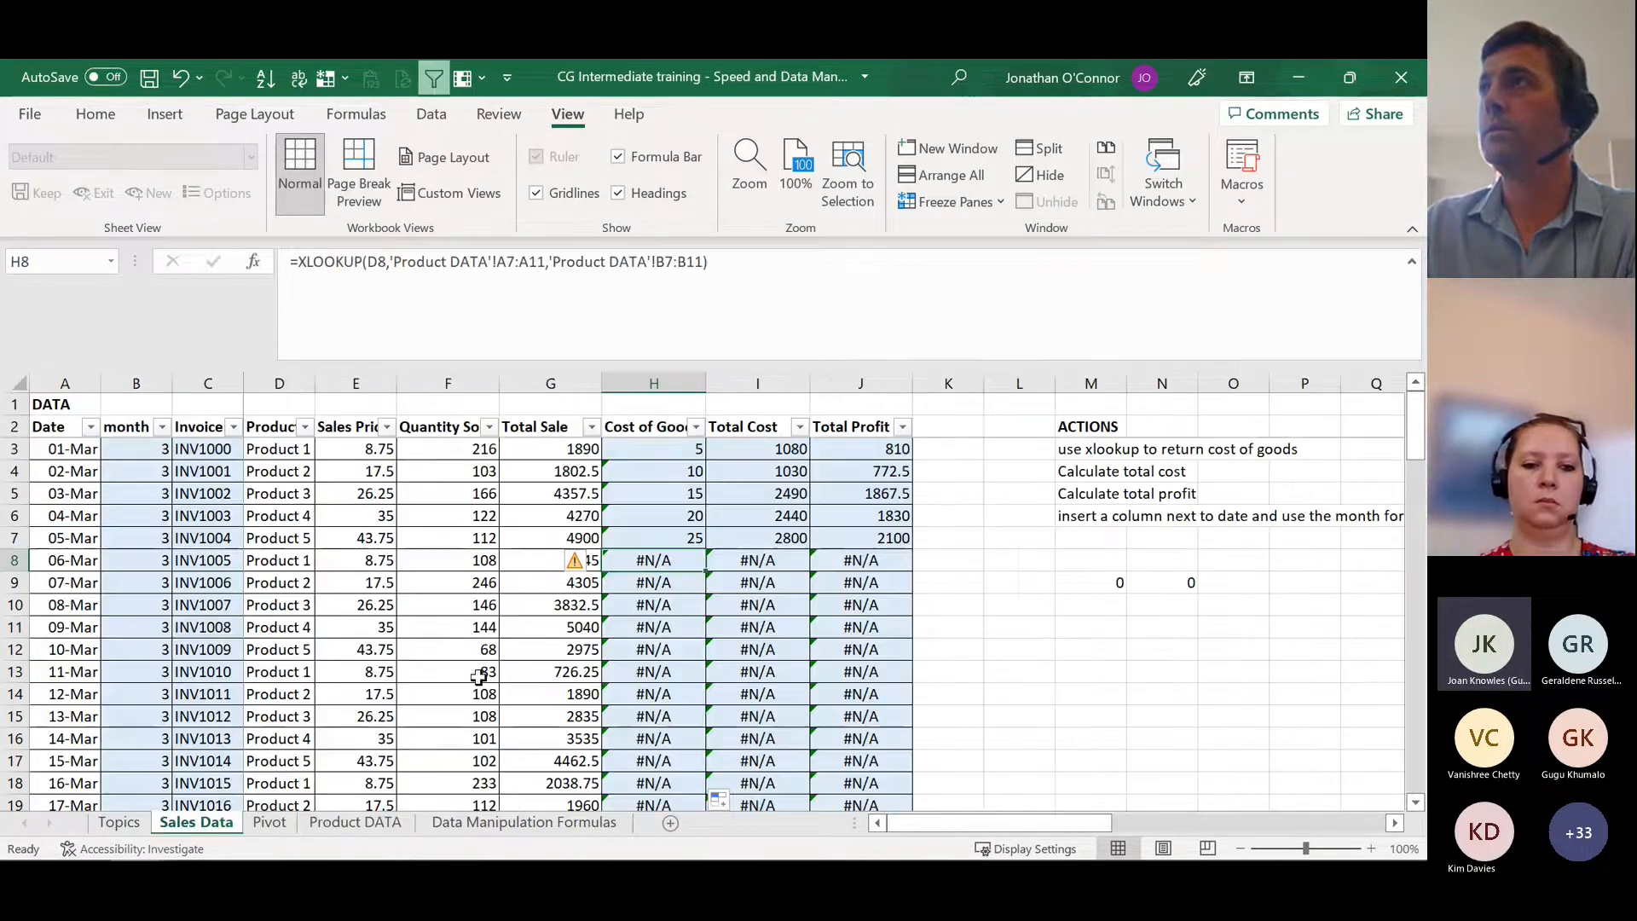
Step: Make the lookup array in the H3 XLOOKUP formula absolute as $A$2:$A$6
left_click(676, 451)
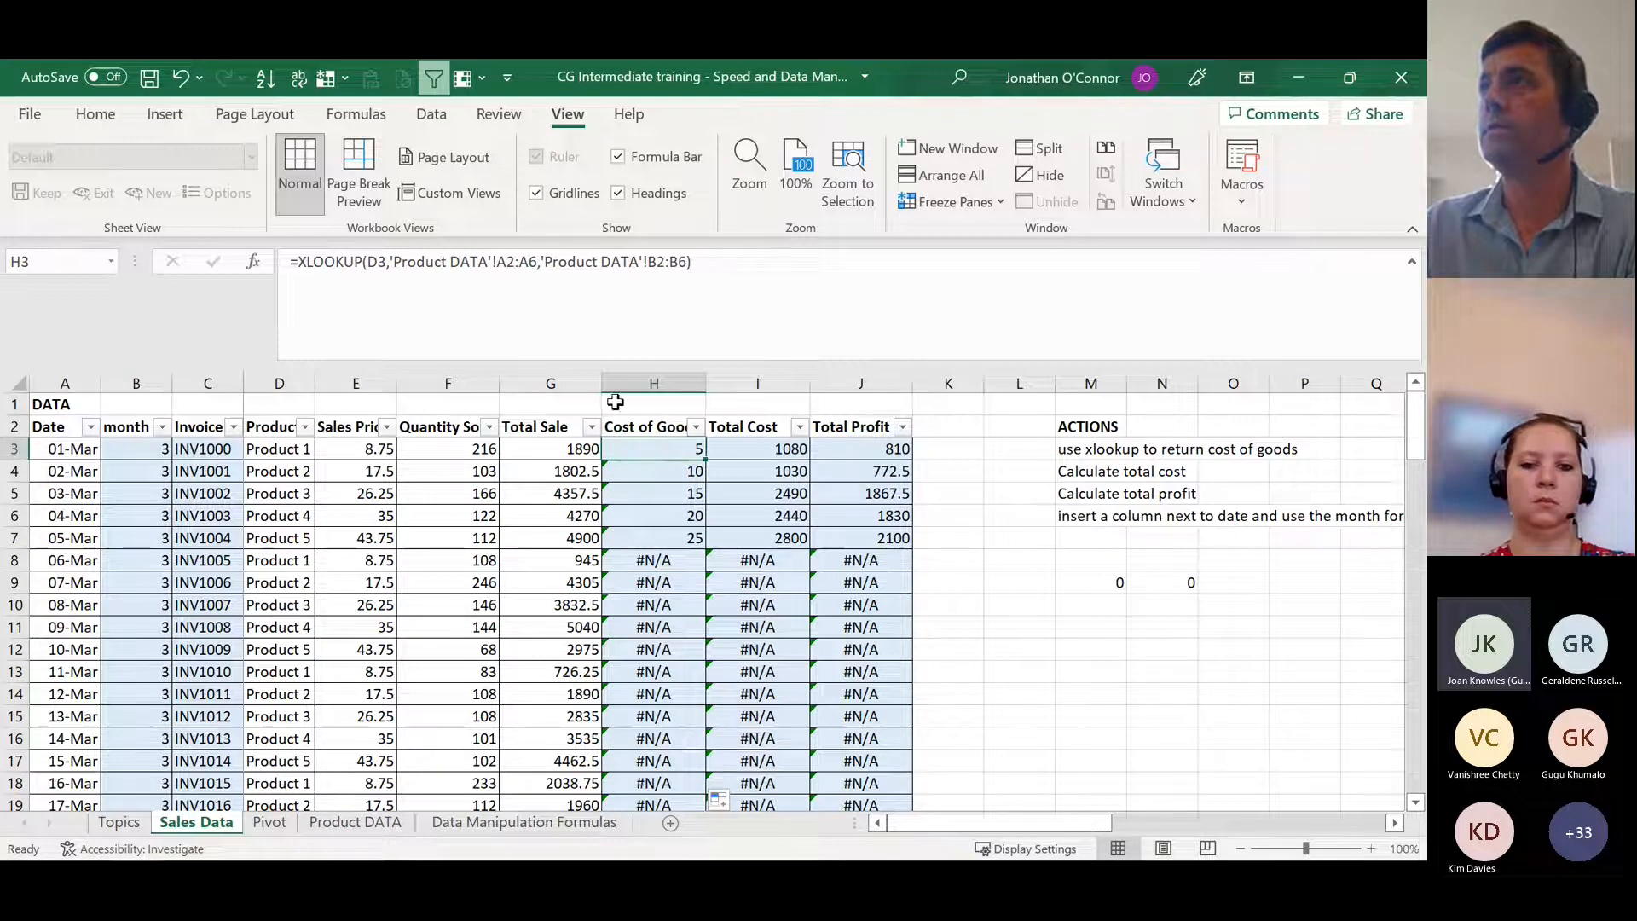
left_click(538, 262)
left_click(535, 261)
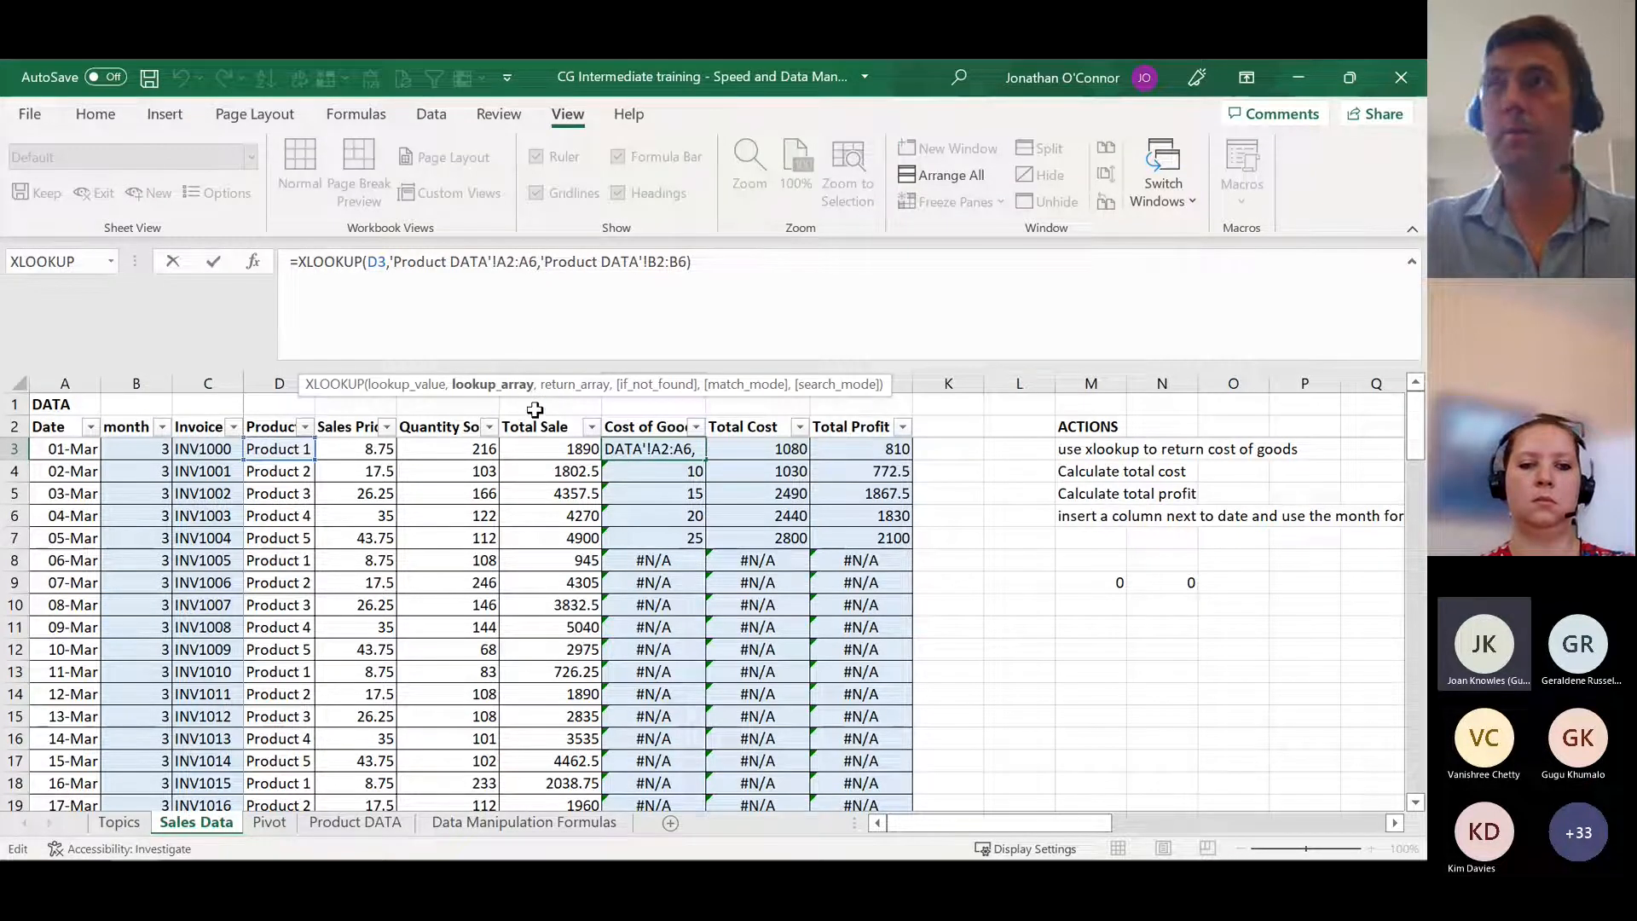
key("F4")
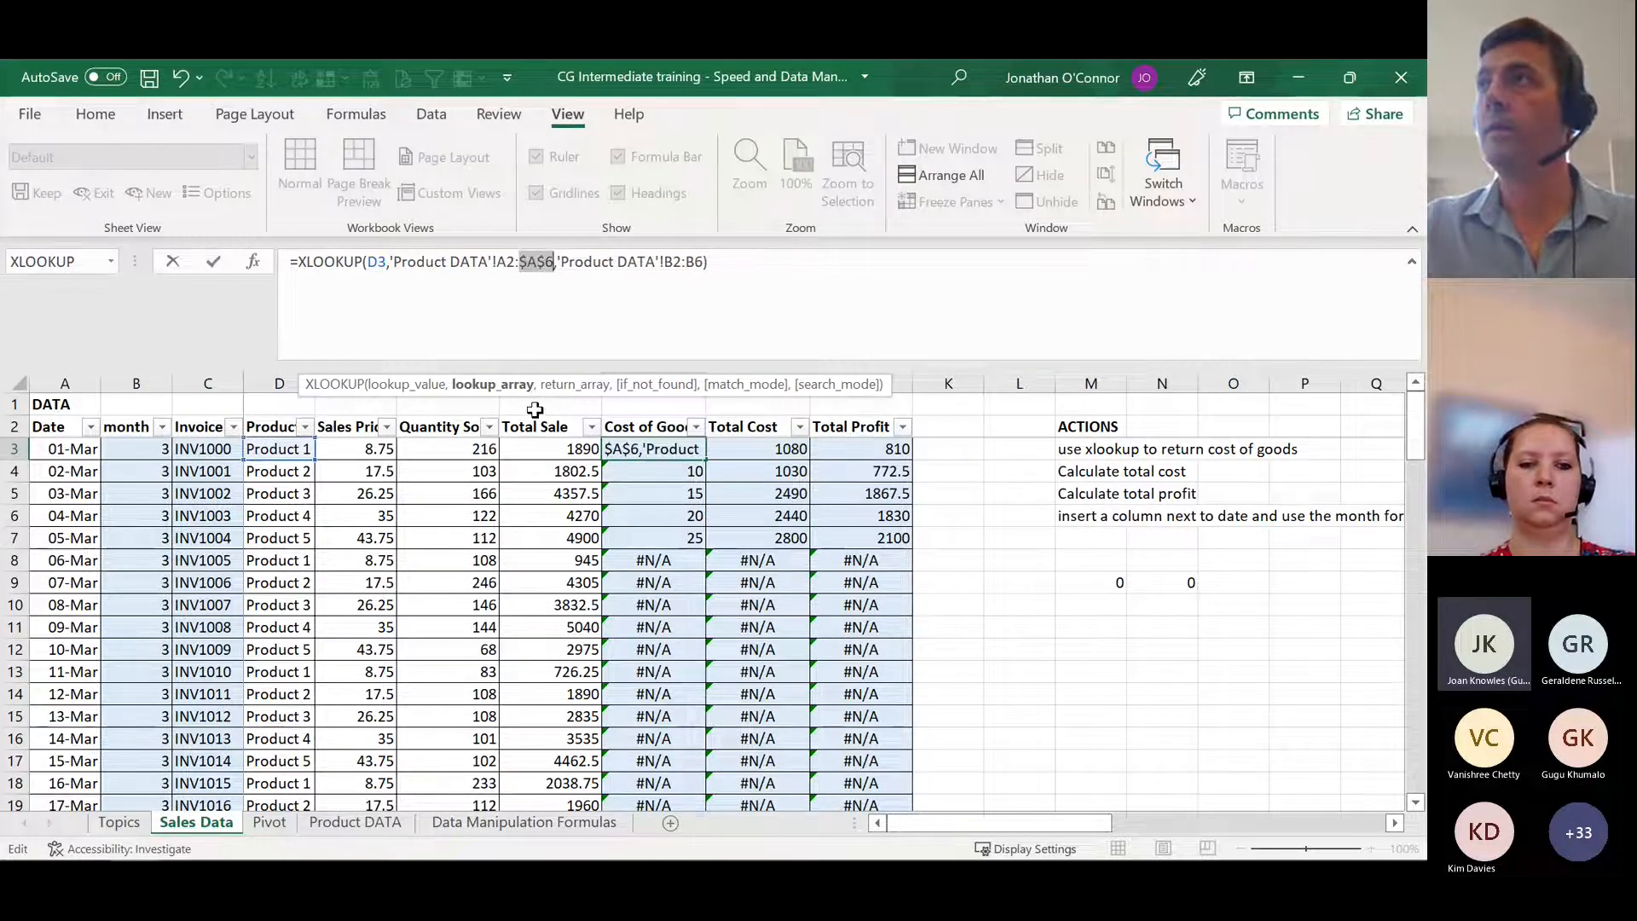
left_click(512, 261)
key("F4")
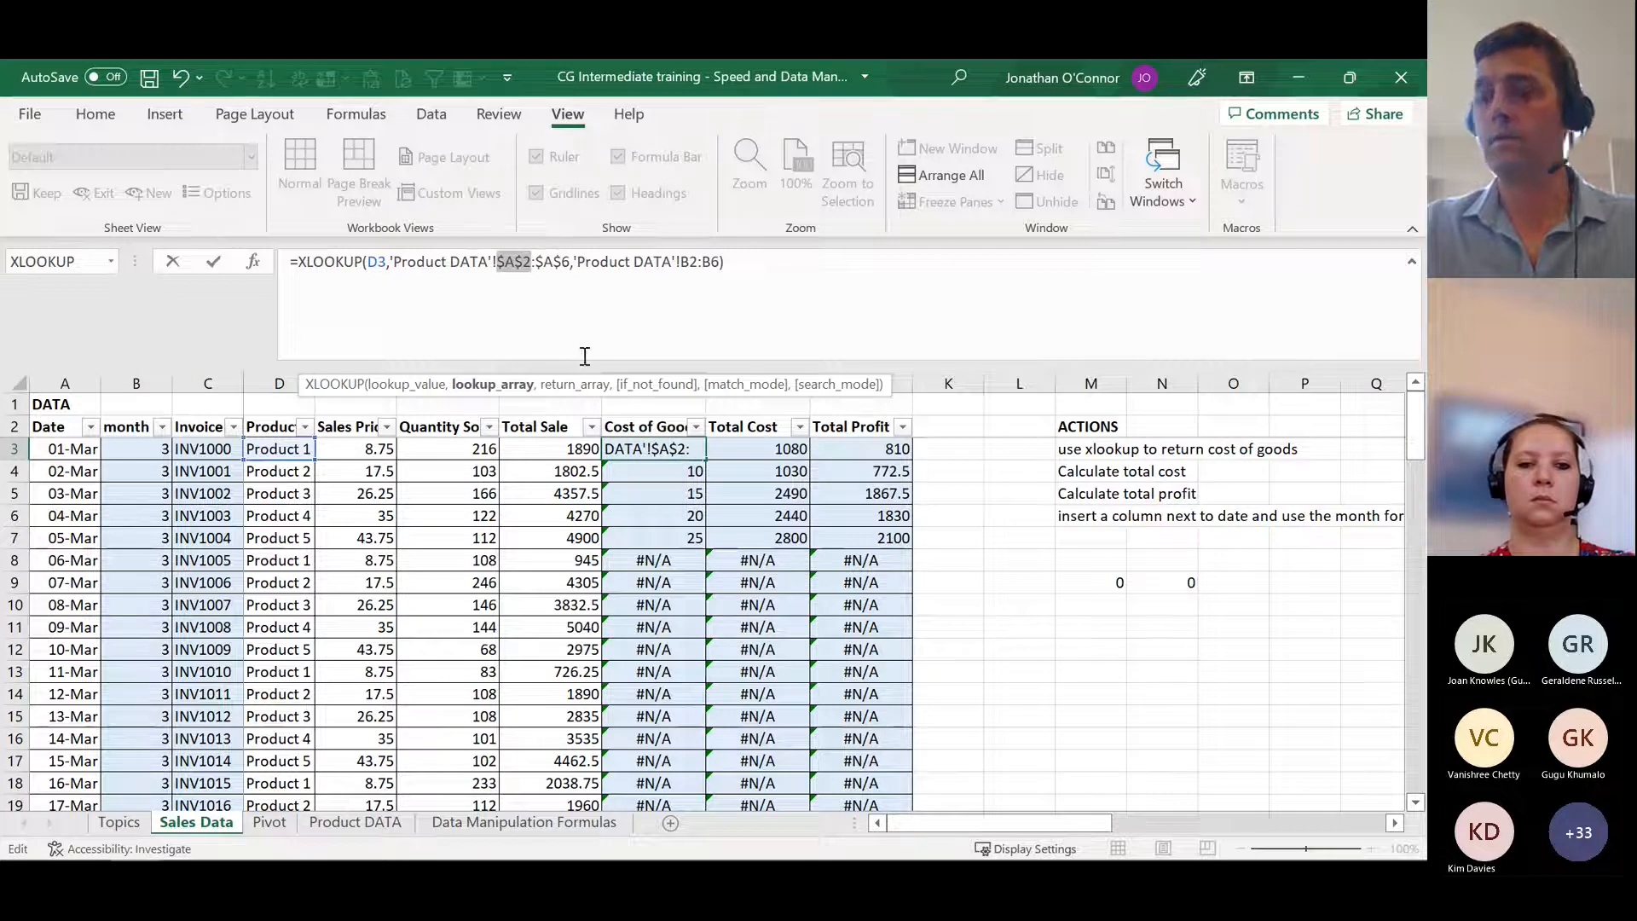
Step: Make the return array in the H3 formula absolute as $B$2:$B$6 and commit the formula
left_click(696, 261)
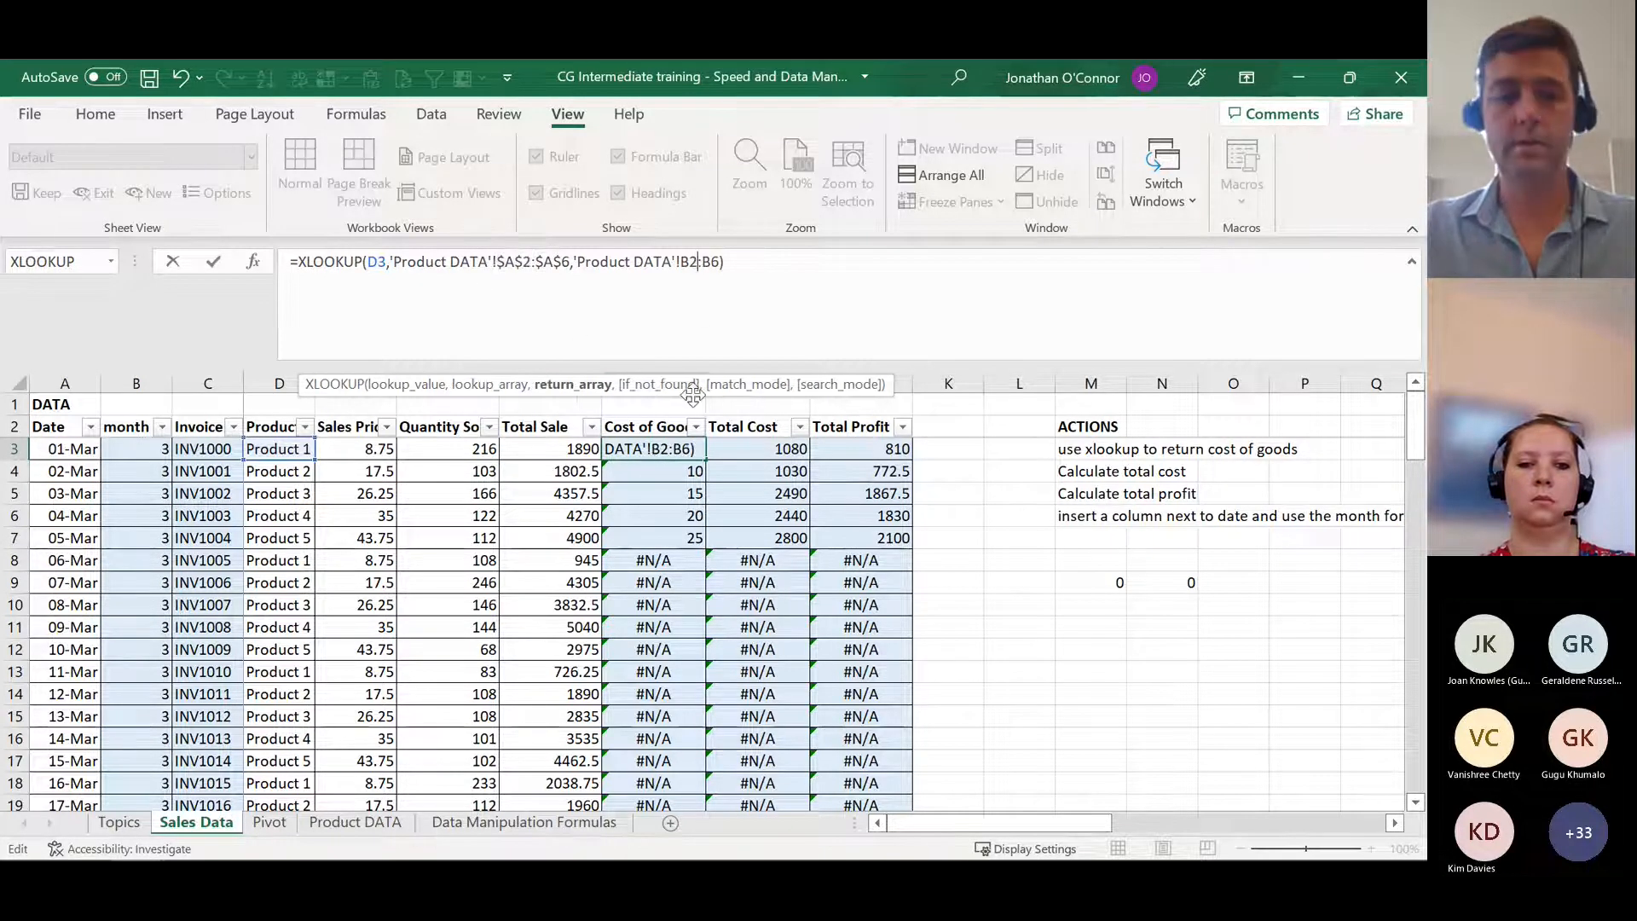
key("F4")
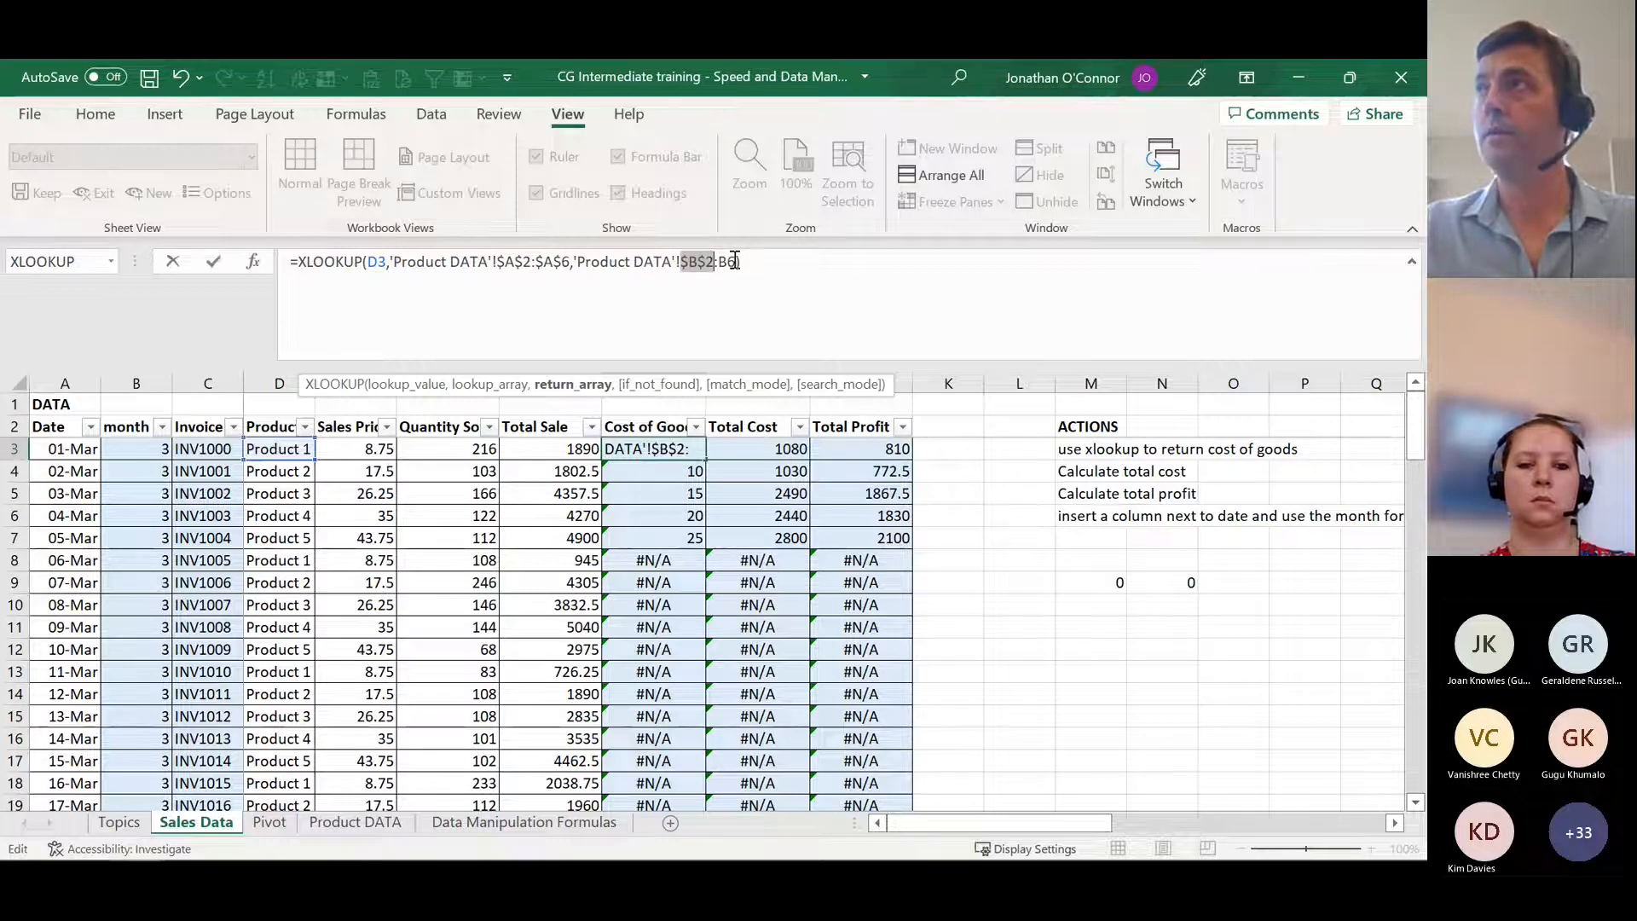
left_click(737, 348)
key("F4")
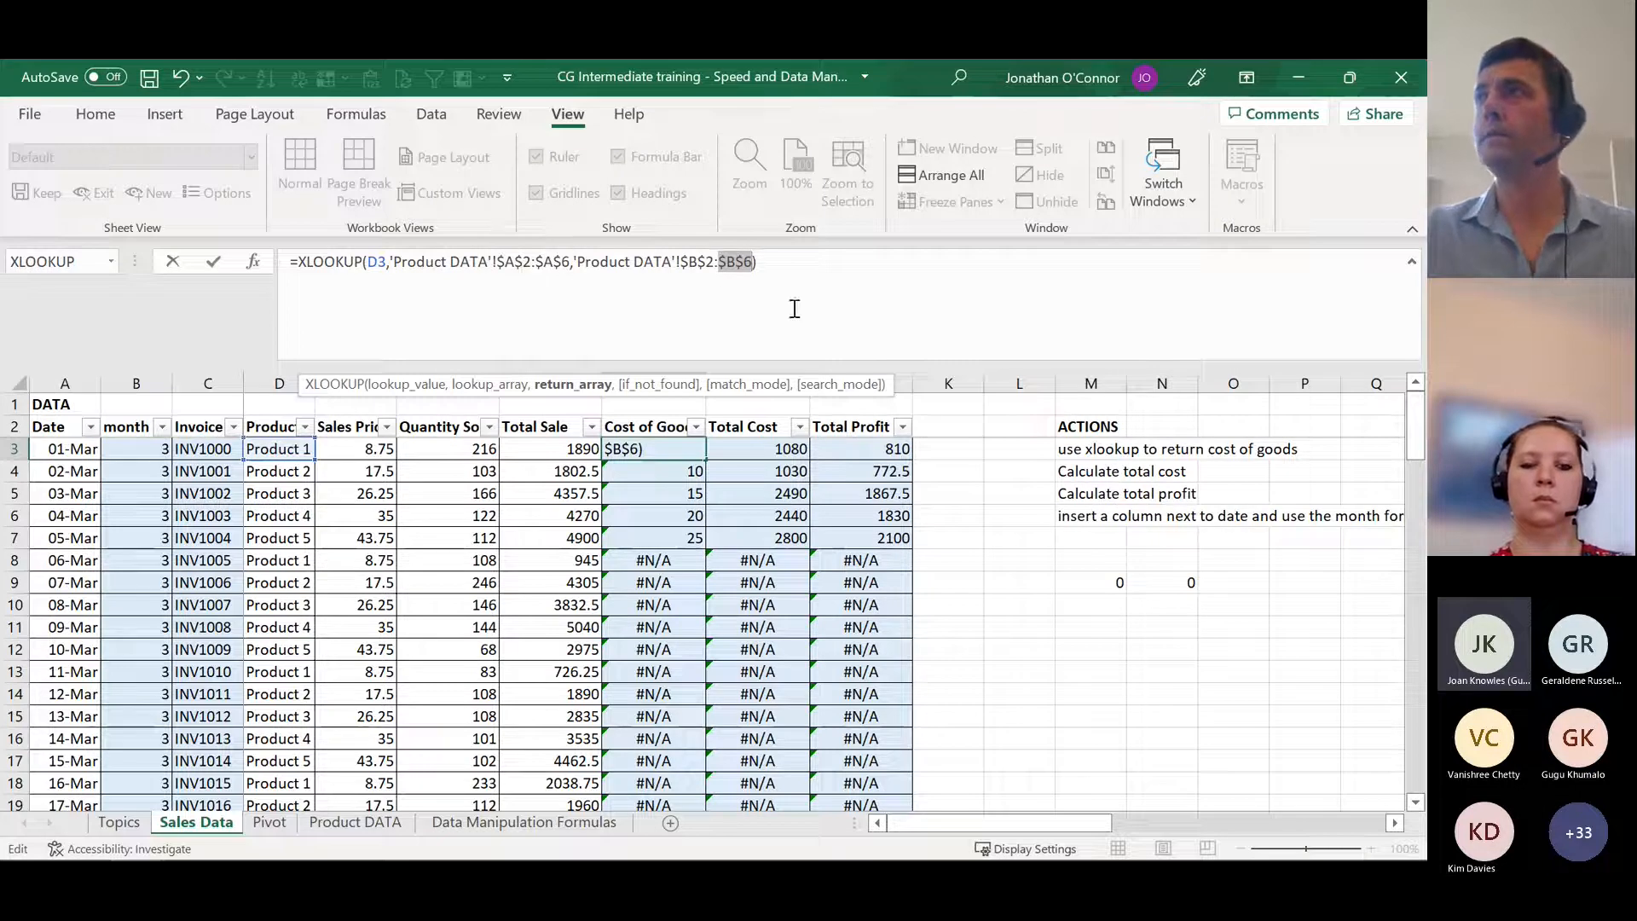
key("Return")
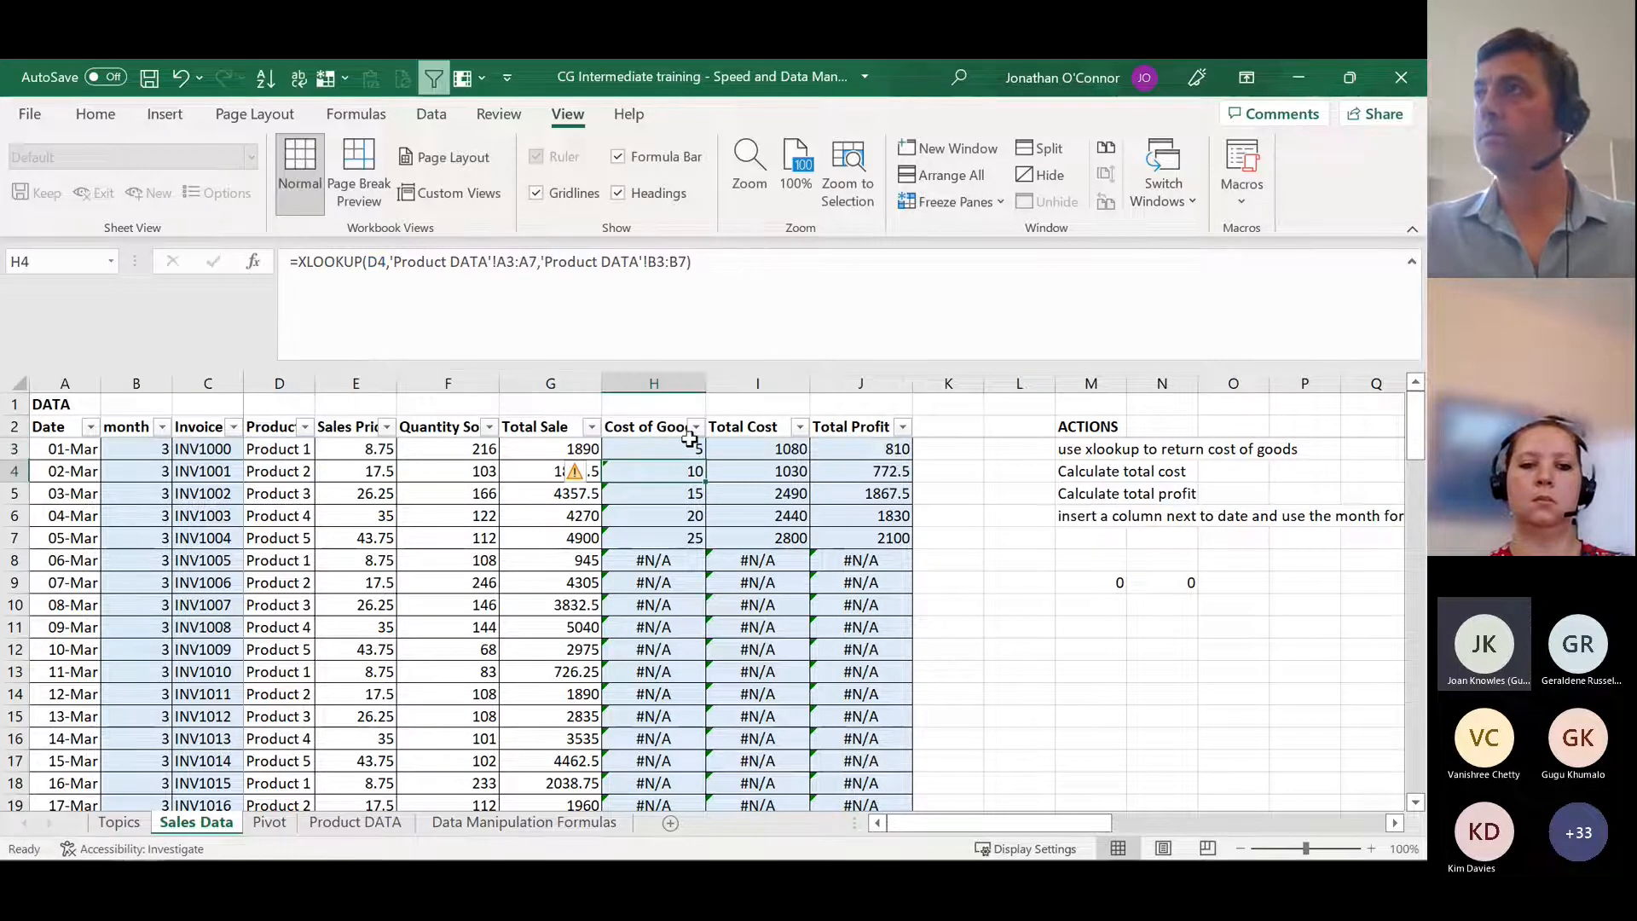
Step: Start a new XLOOKUP in H3 with D3 as lookup value and Product DATA $A$2:$A$6 as absolute lookup array
left_click(673, 440)
type("=x")
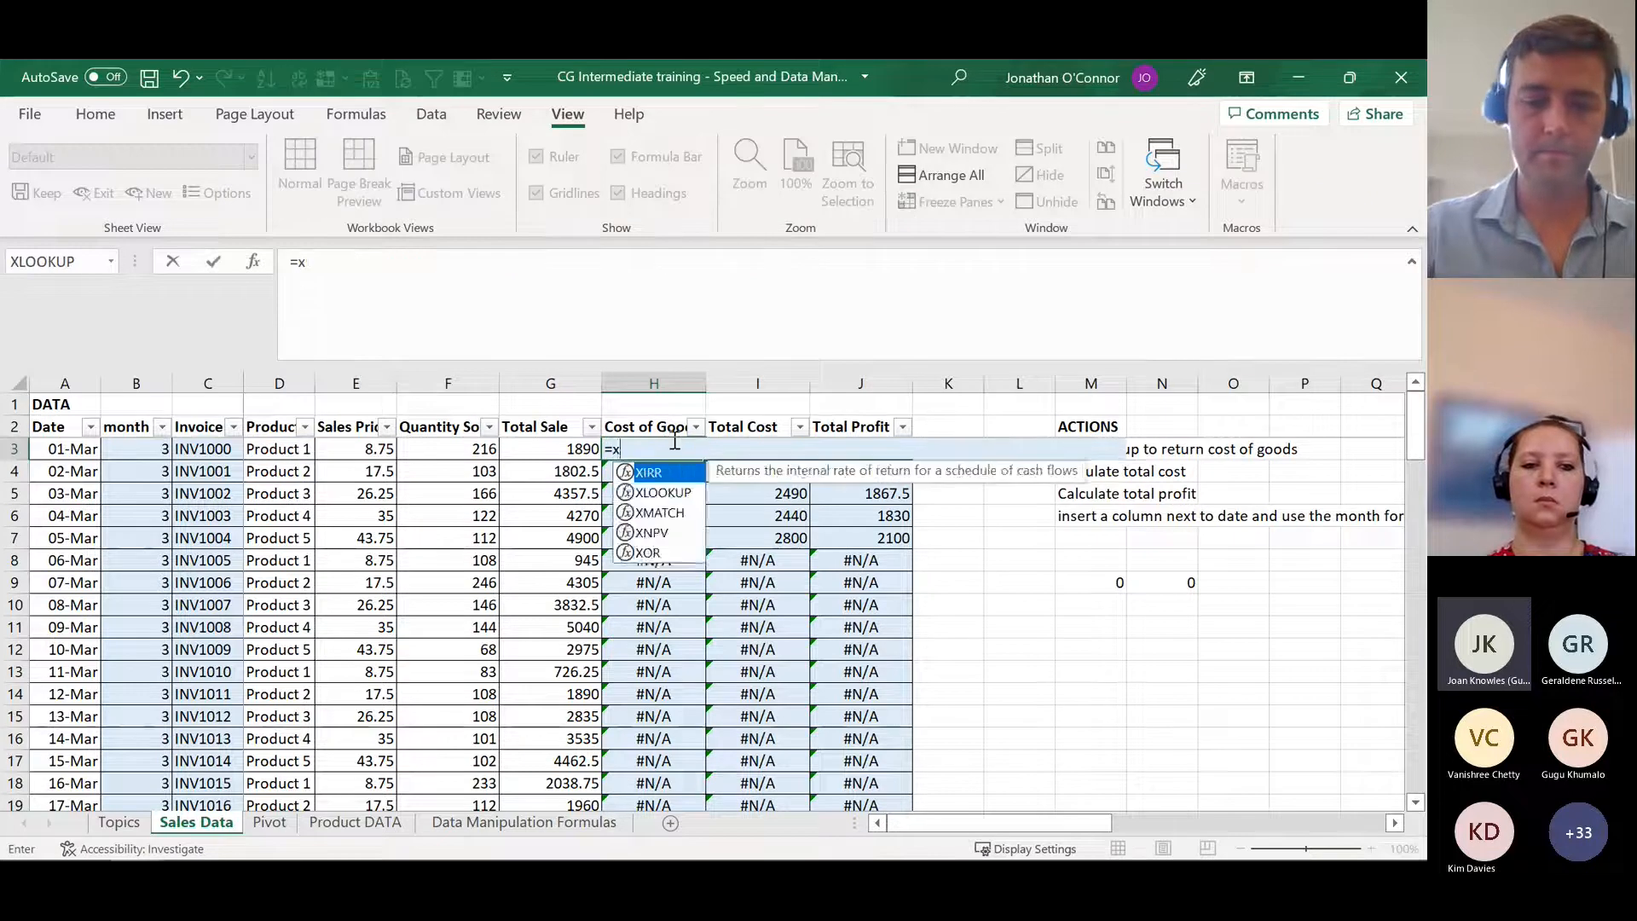
type("lookup(")
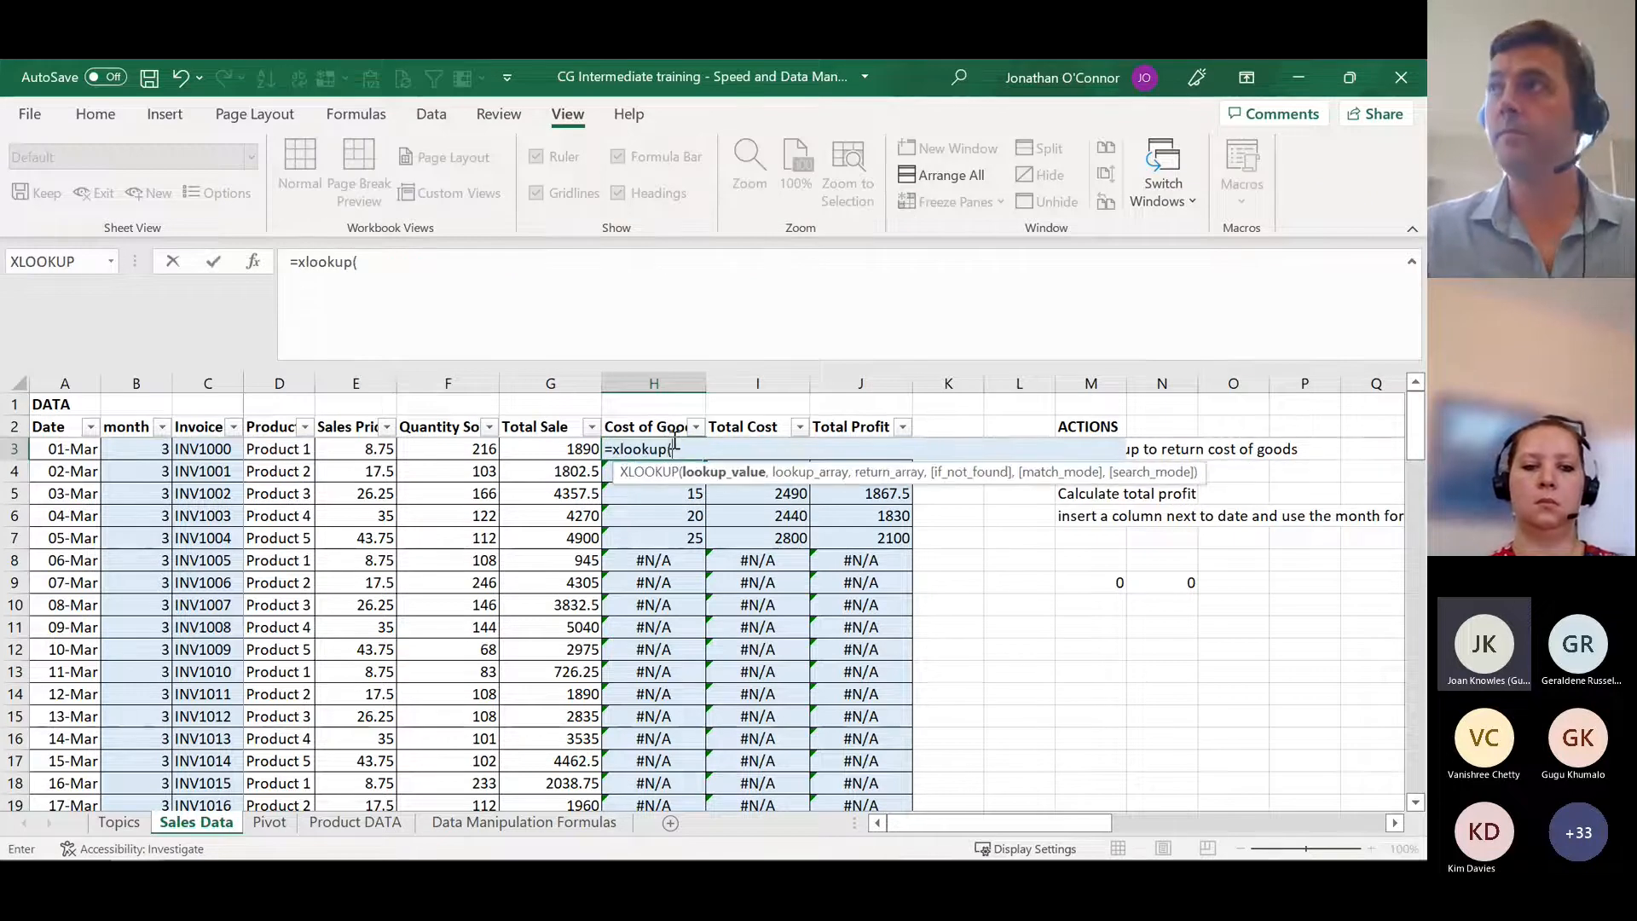
left_click(265, 447)
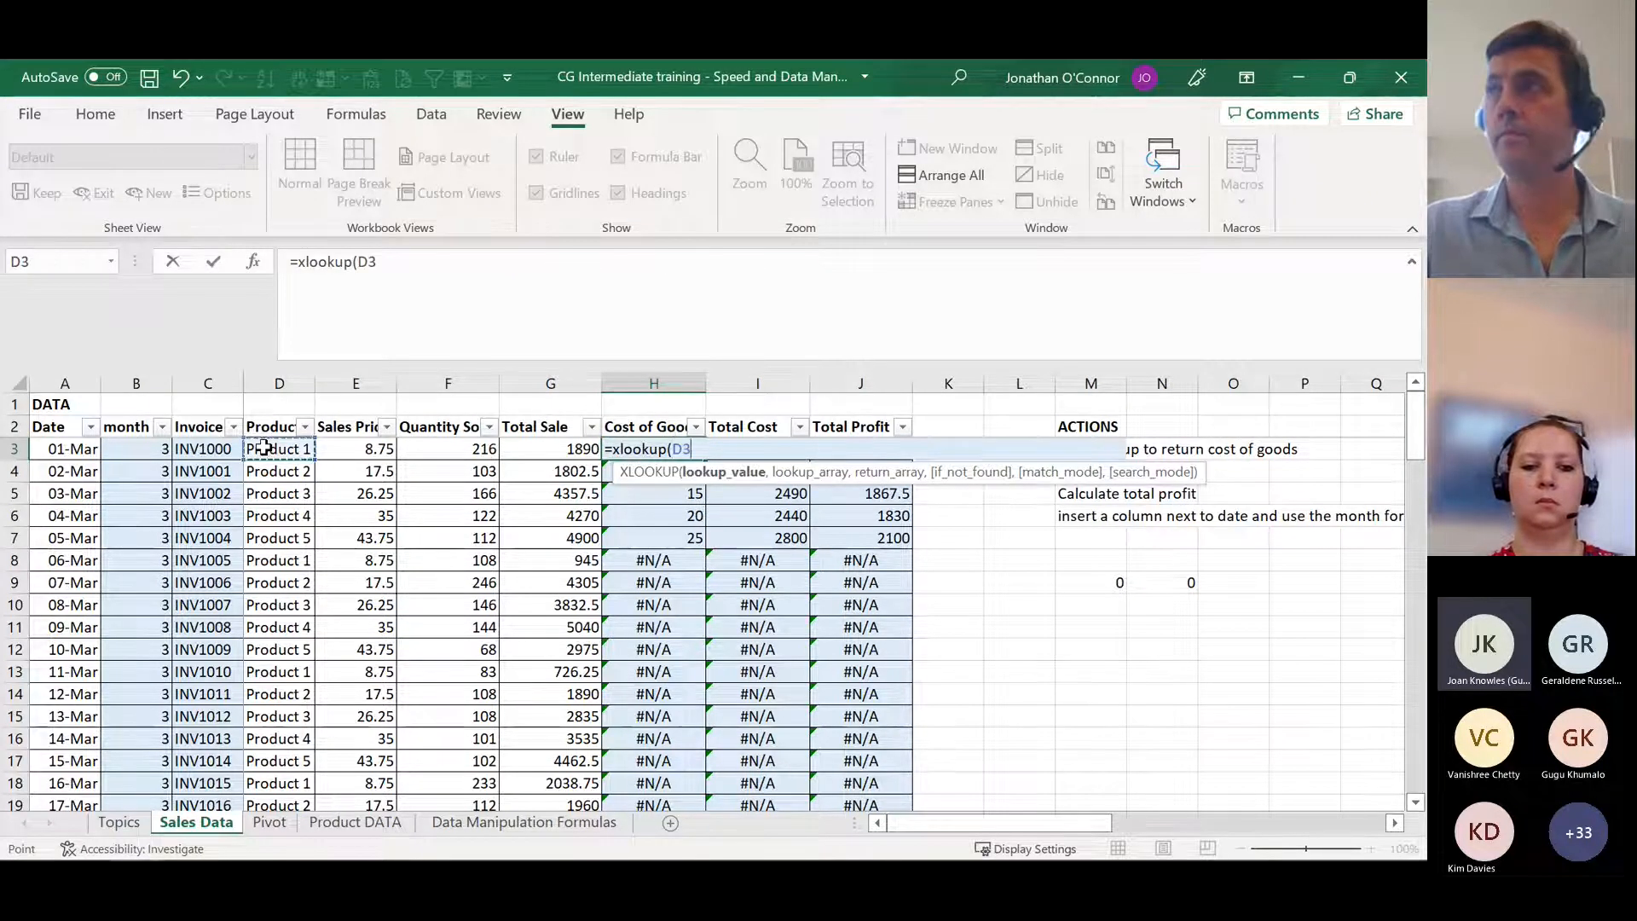
type(",")
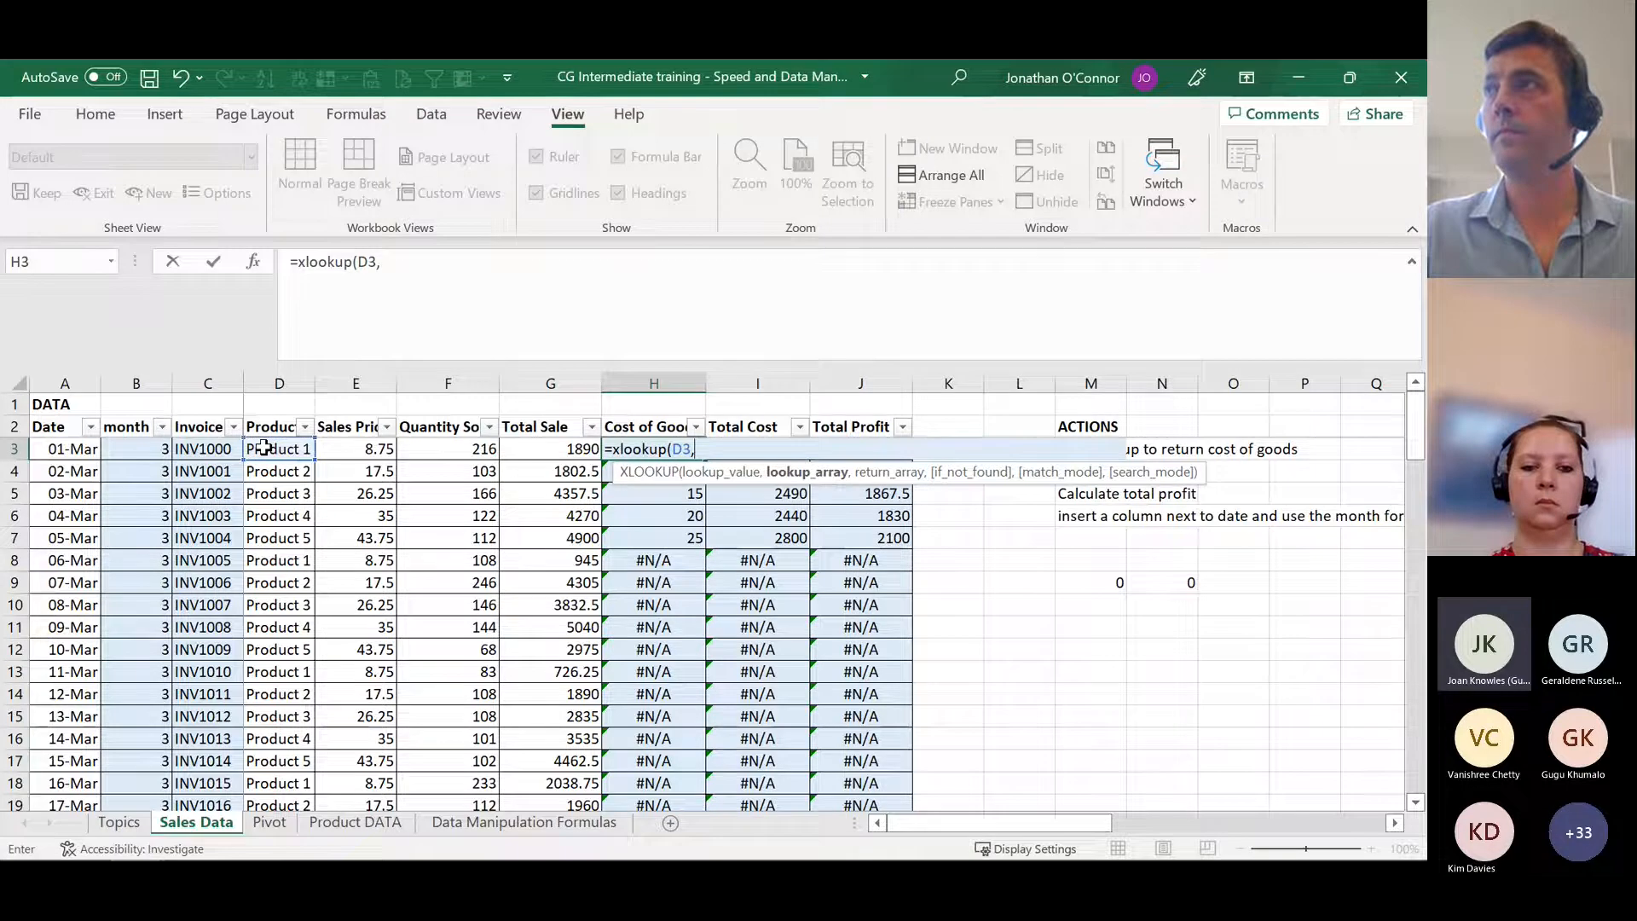
left_click(366, 824)
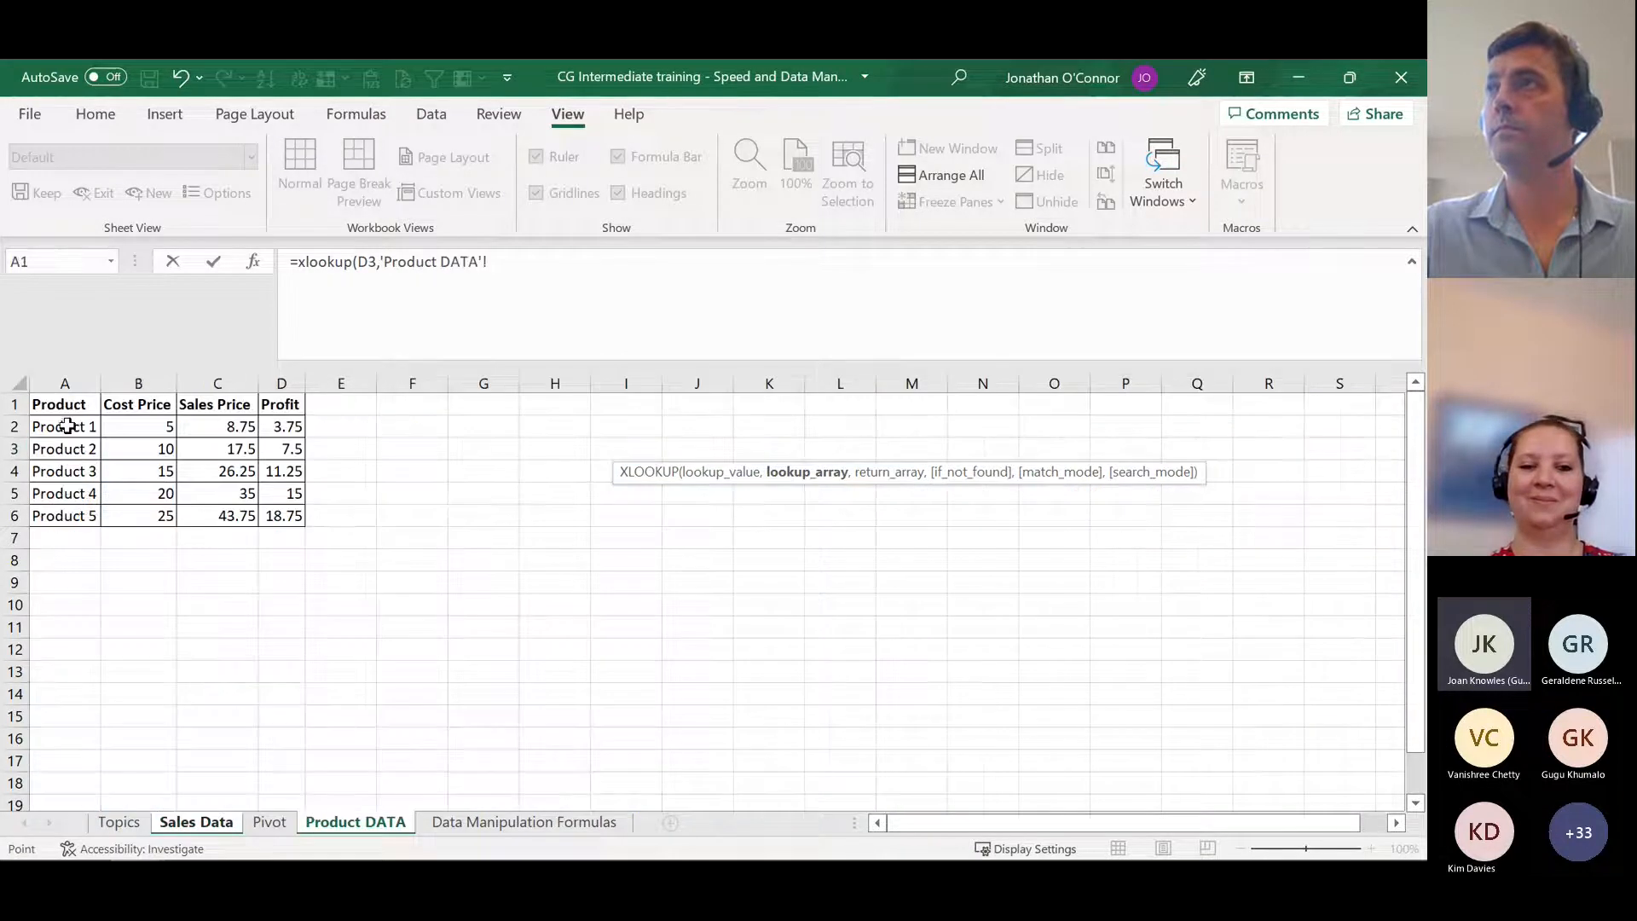
left_click_drag(65, 424, 66, 515)
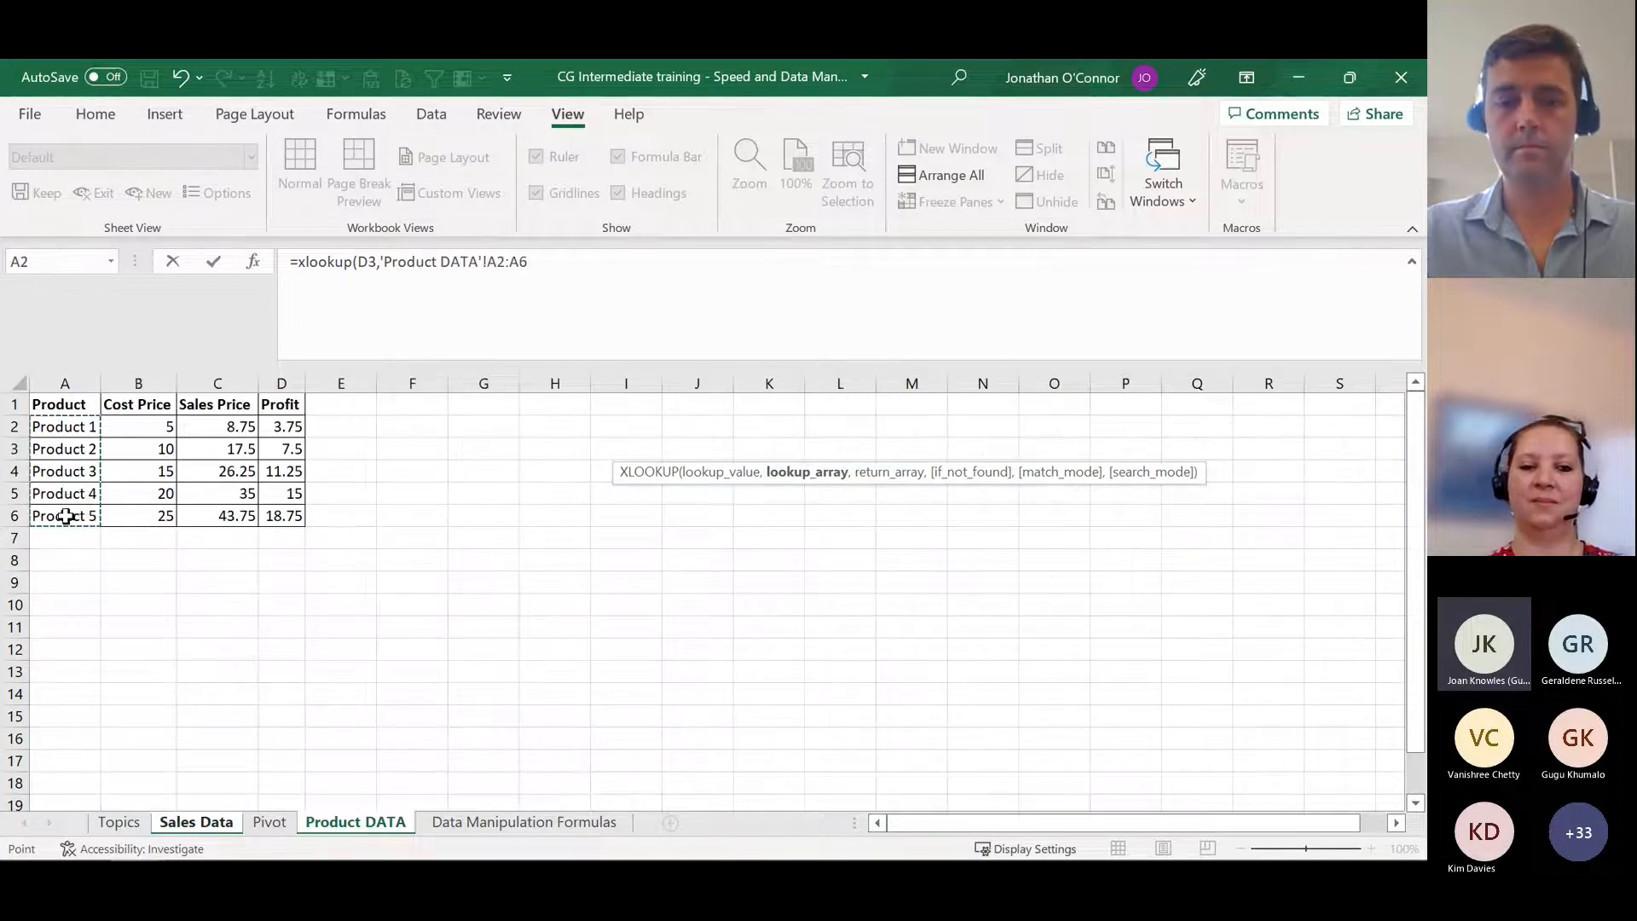
key("F4")
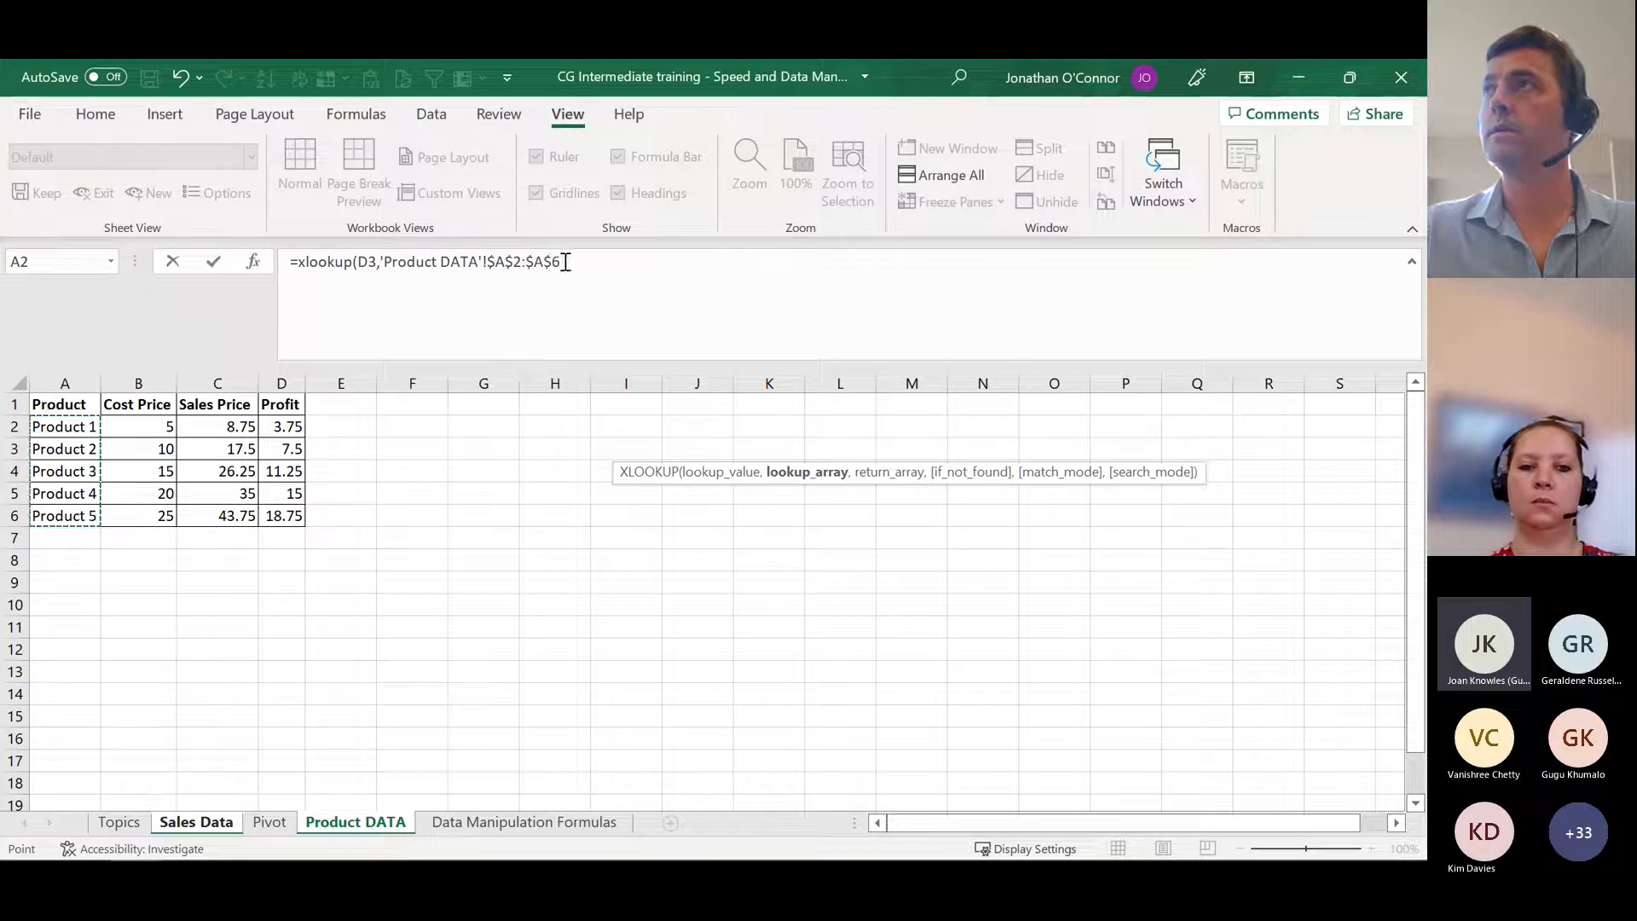
Step: Complete the H3 XLOOKUP with absolute return array $B$2:$B$6 from Product DATA and fill it down the Cost of Goods column
type(",")
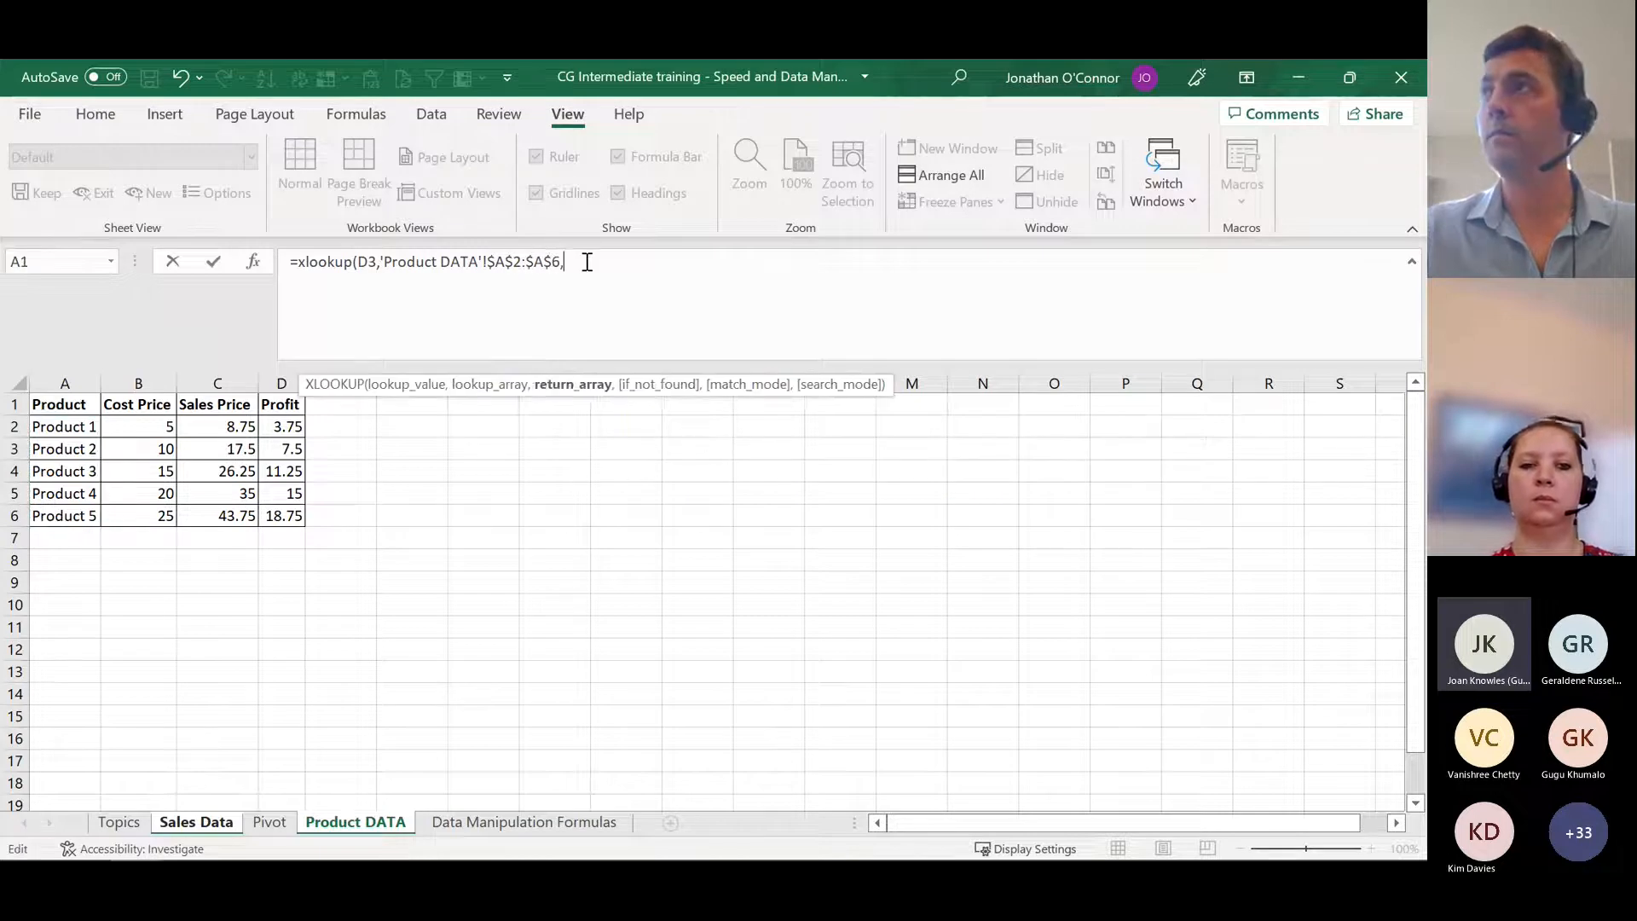
left_click_drag(132, 431, 128, 508)
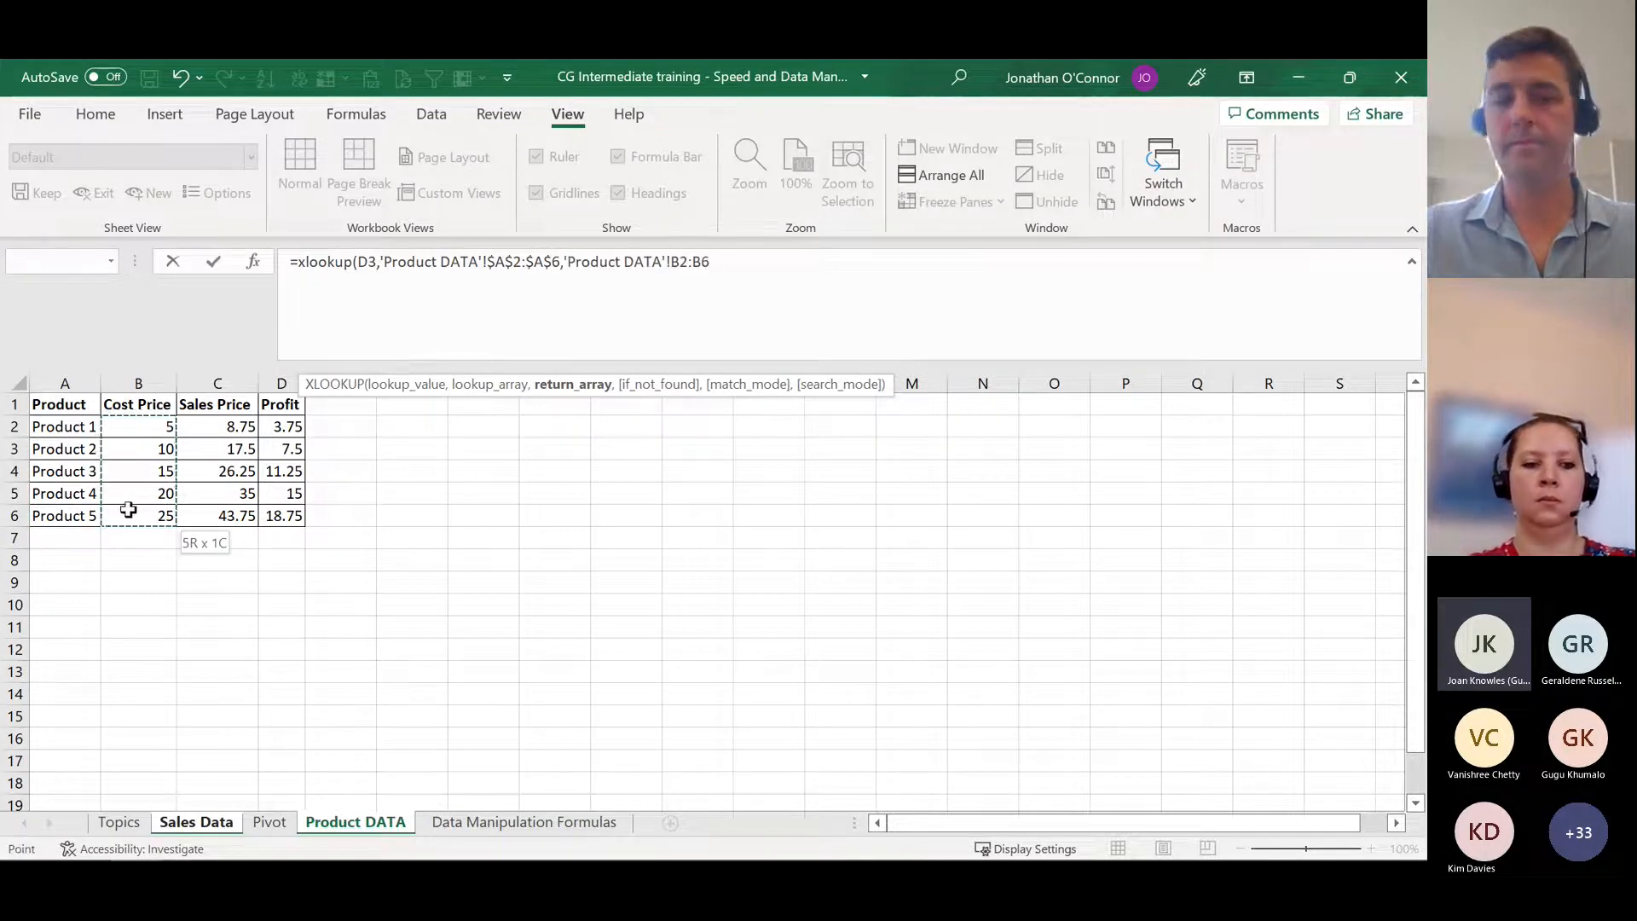
key("F4")
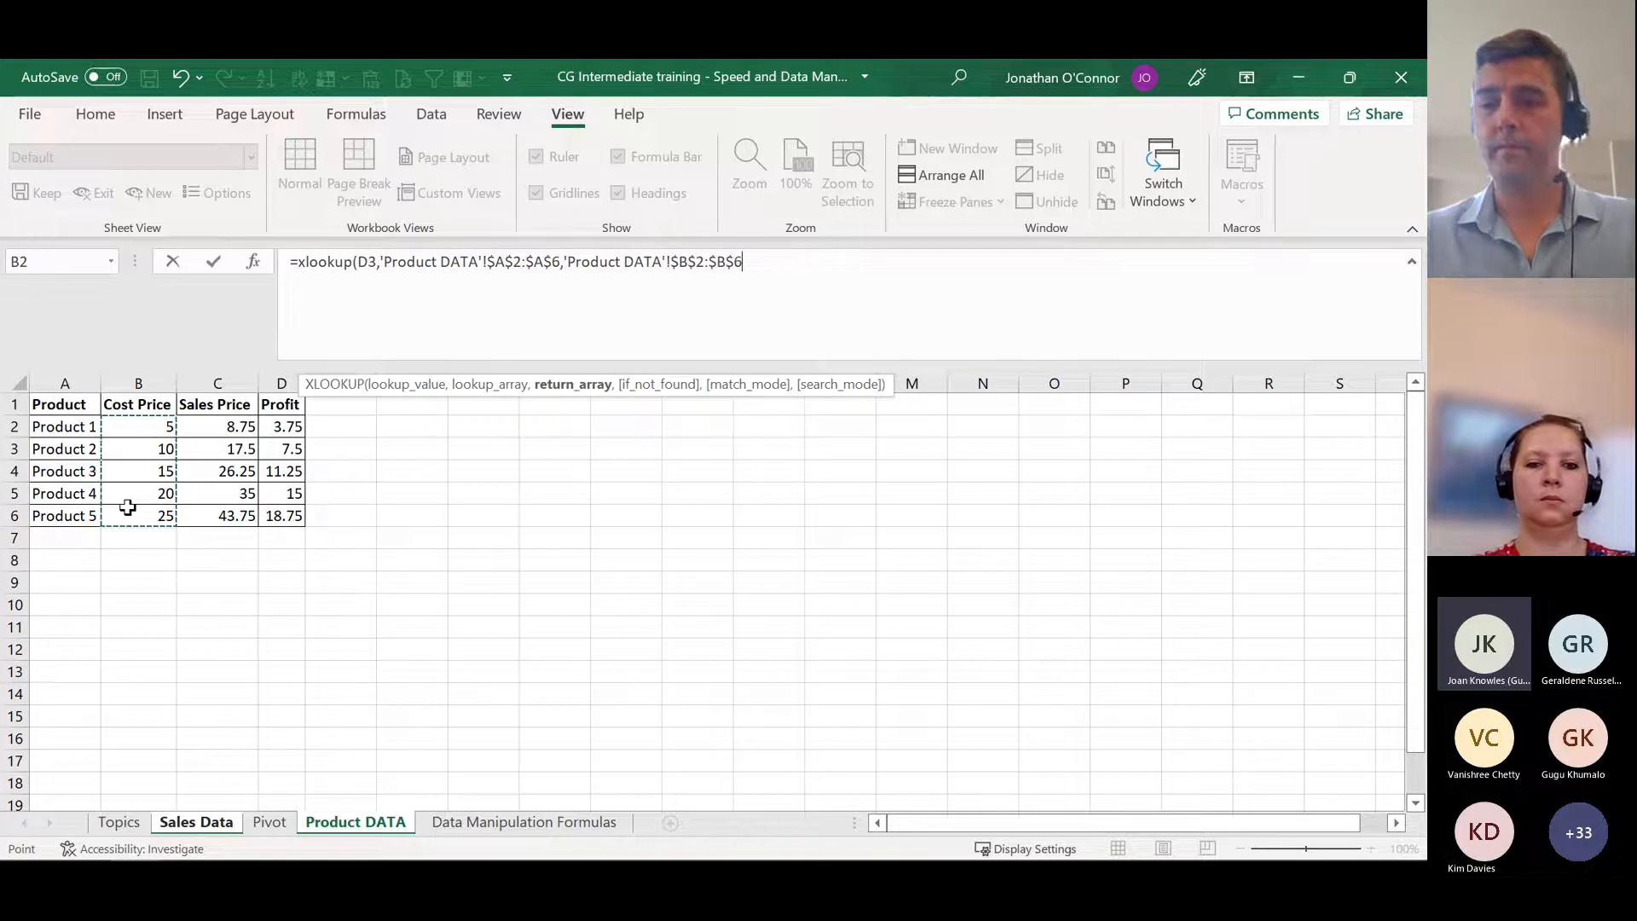
type(")")
key("Return")
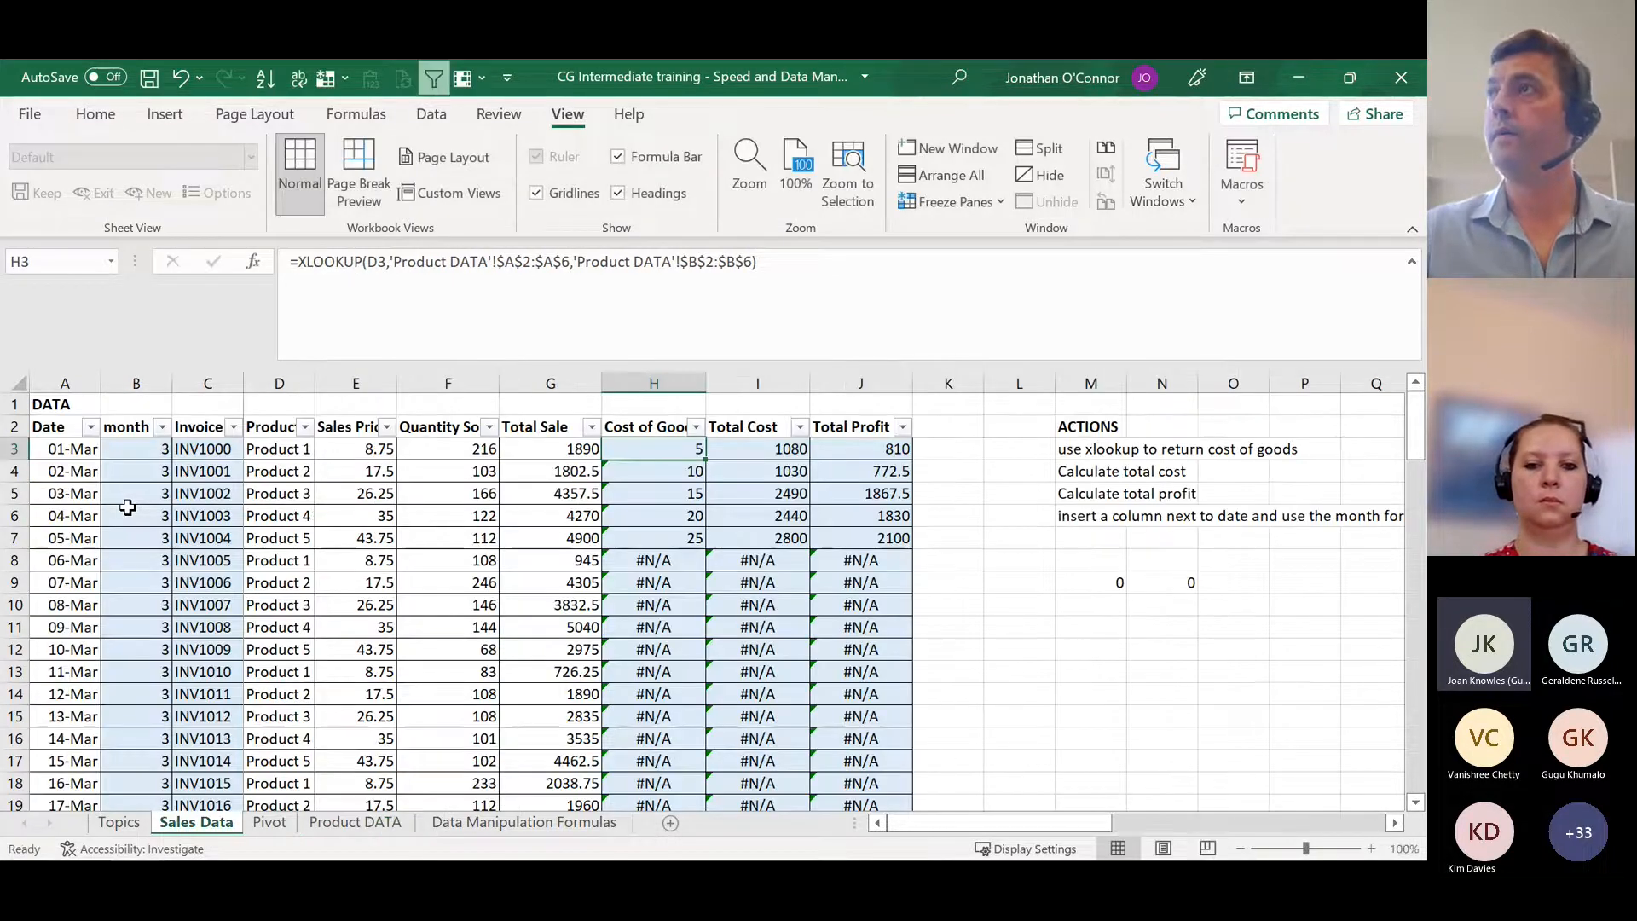
double_click(706, 462)
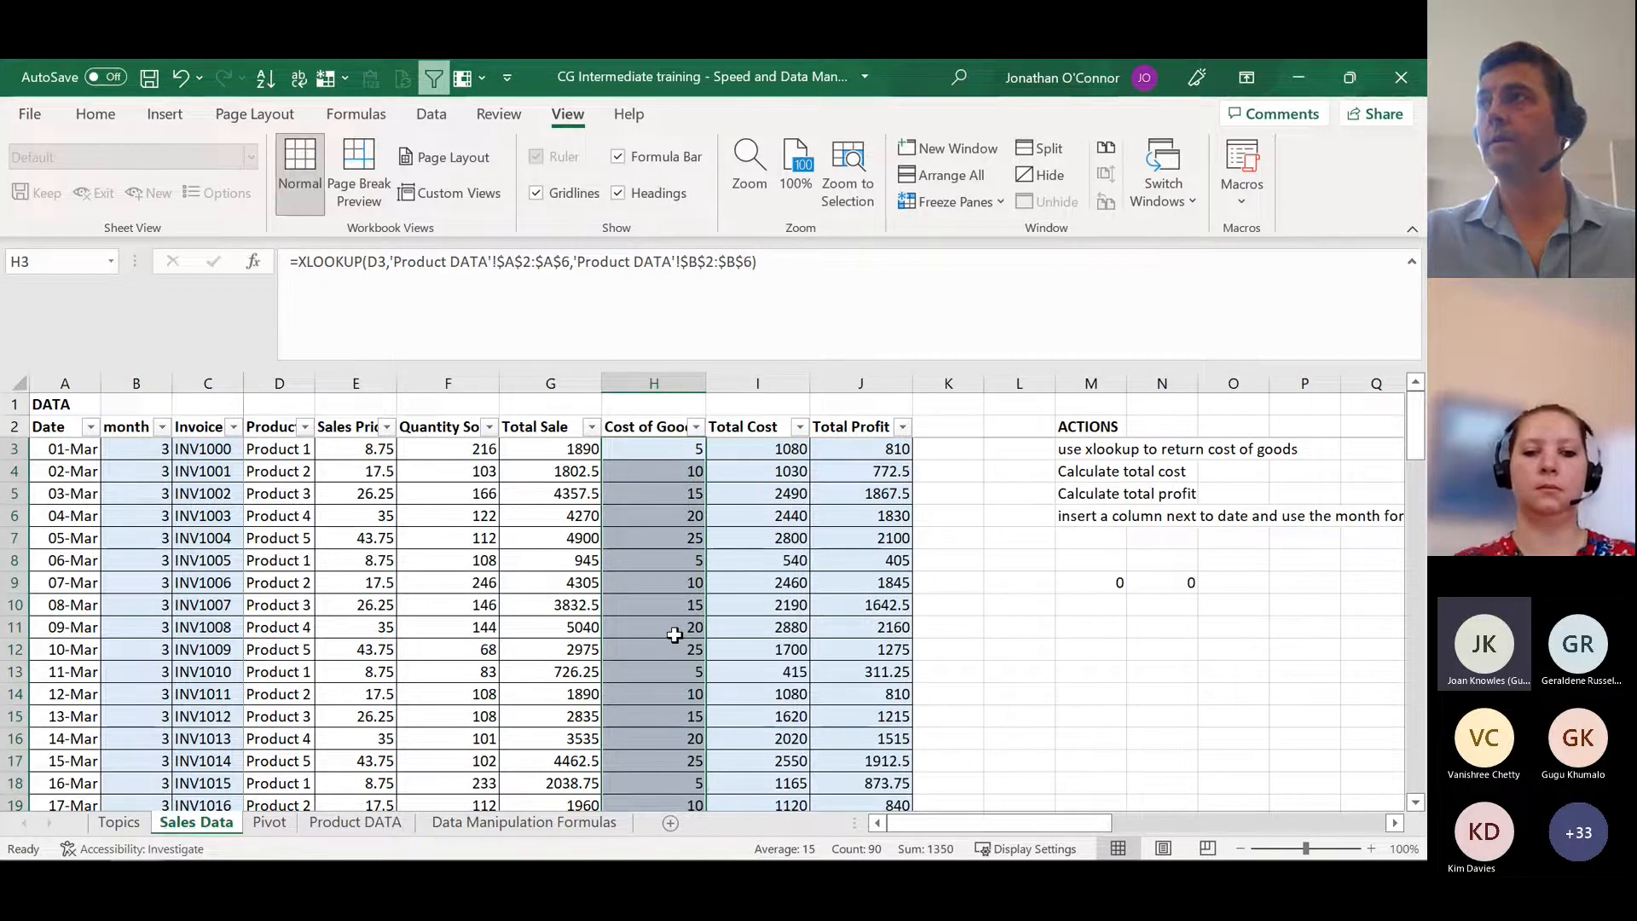
Step: Examine the range references in the filled Cost of Goods formulas at H10, H15 and the column's last row, and return to H3
scroll(673, 643, "down", 6)
scroll(672, 643, "up", 6)
left_click(676, 602)
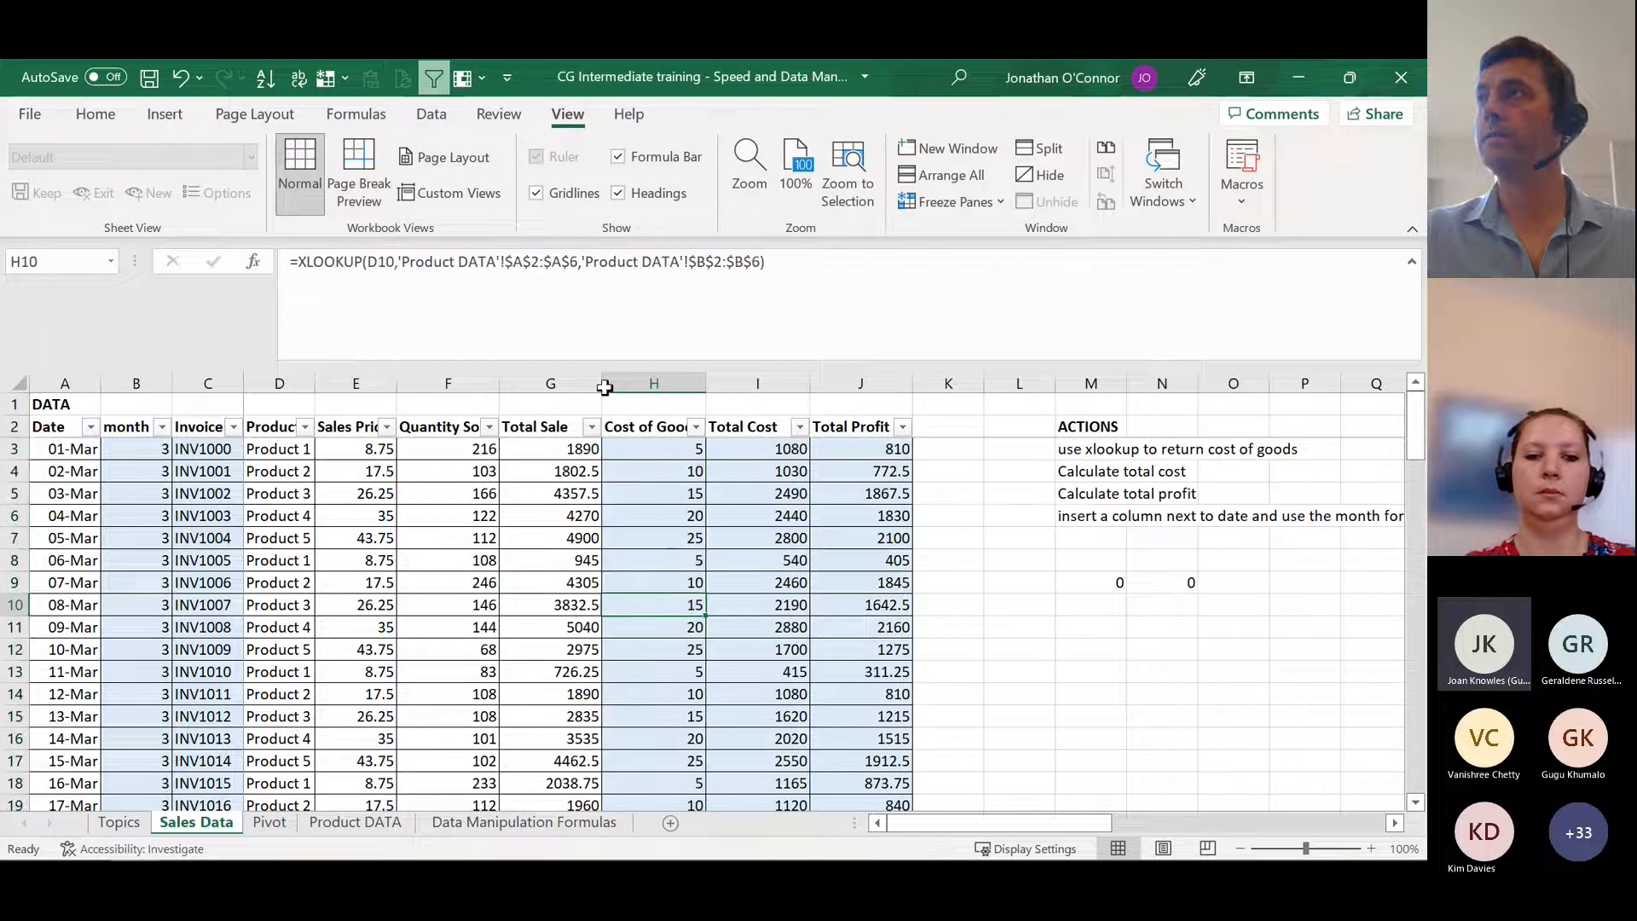
left_click(657, 716)
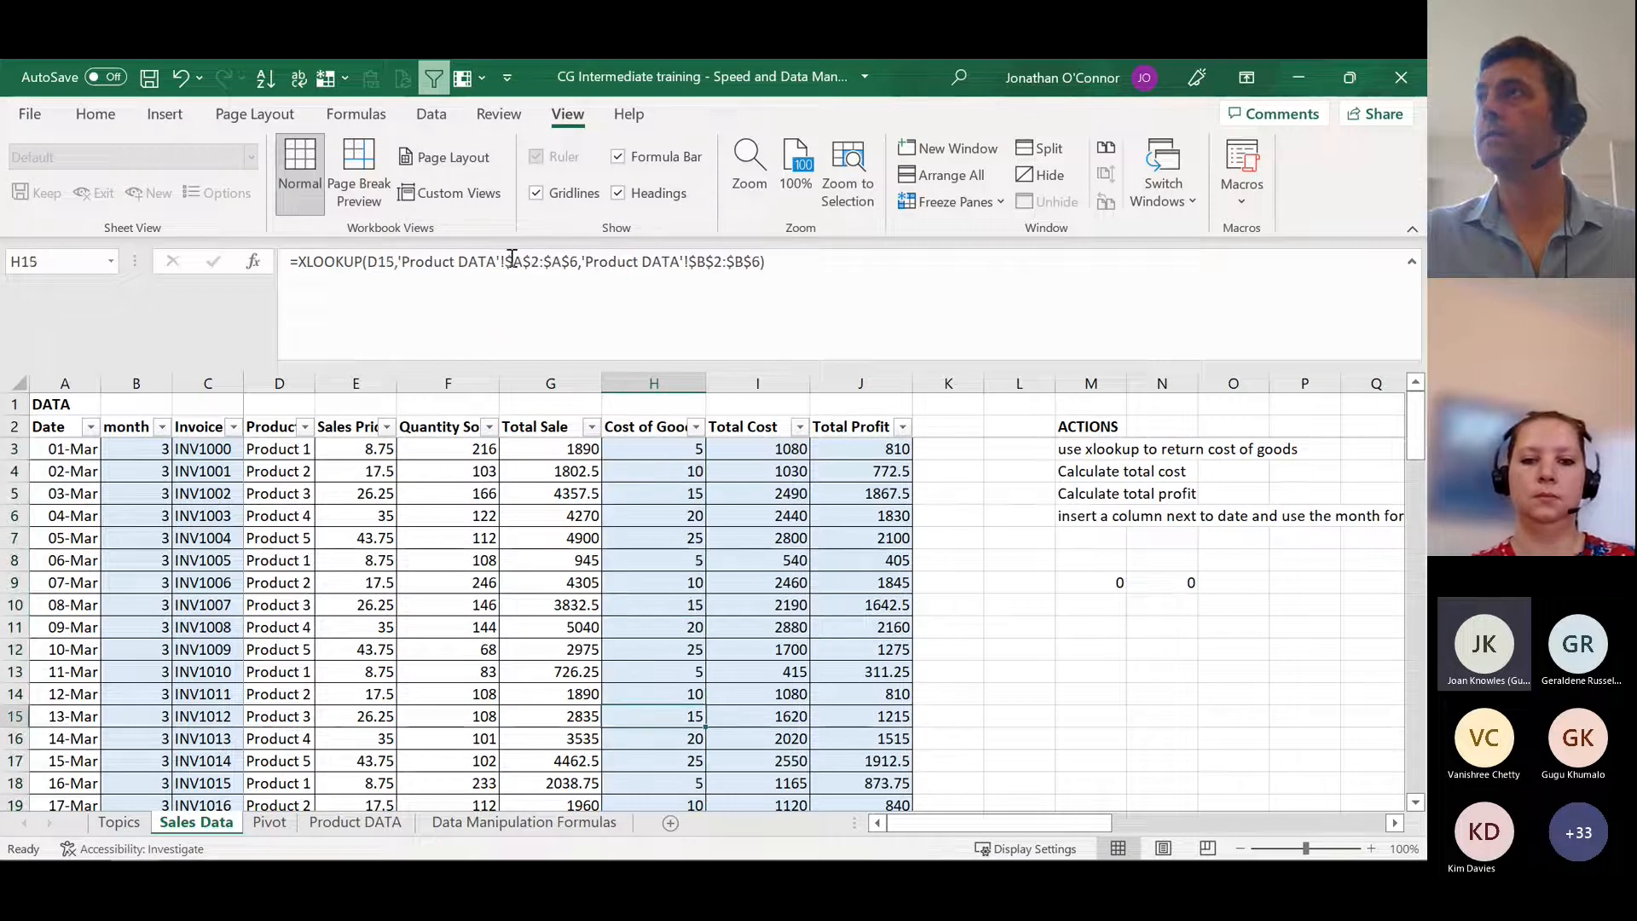
scroll(708, 657, "down", 3)
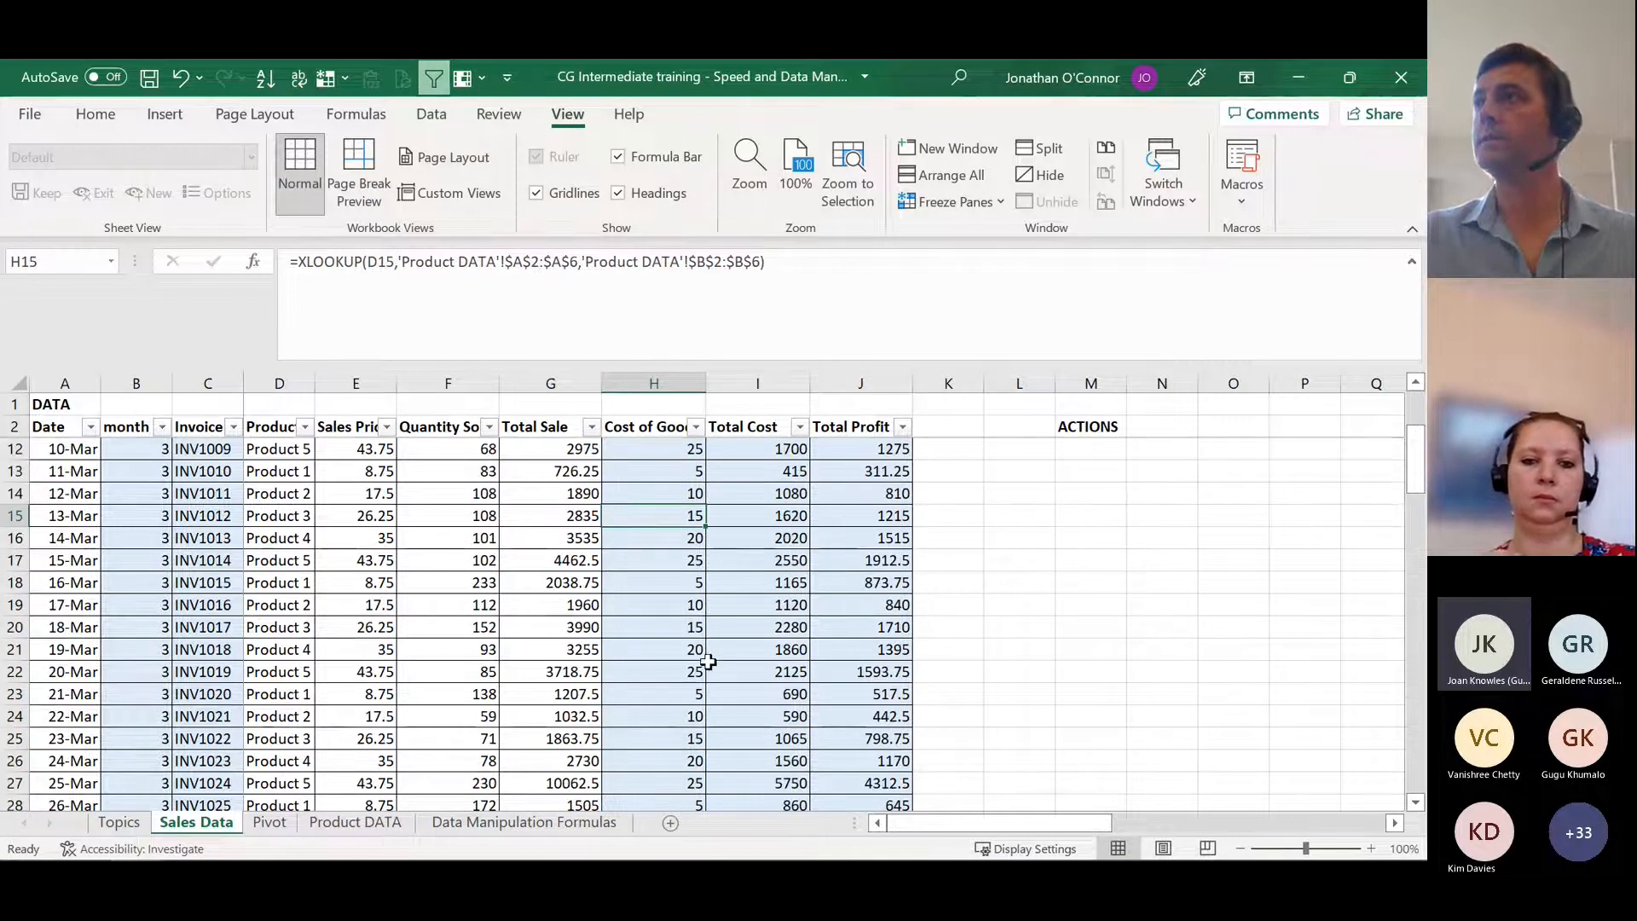
key("ctrl+Down")
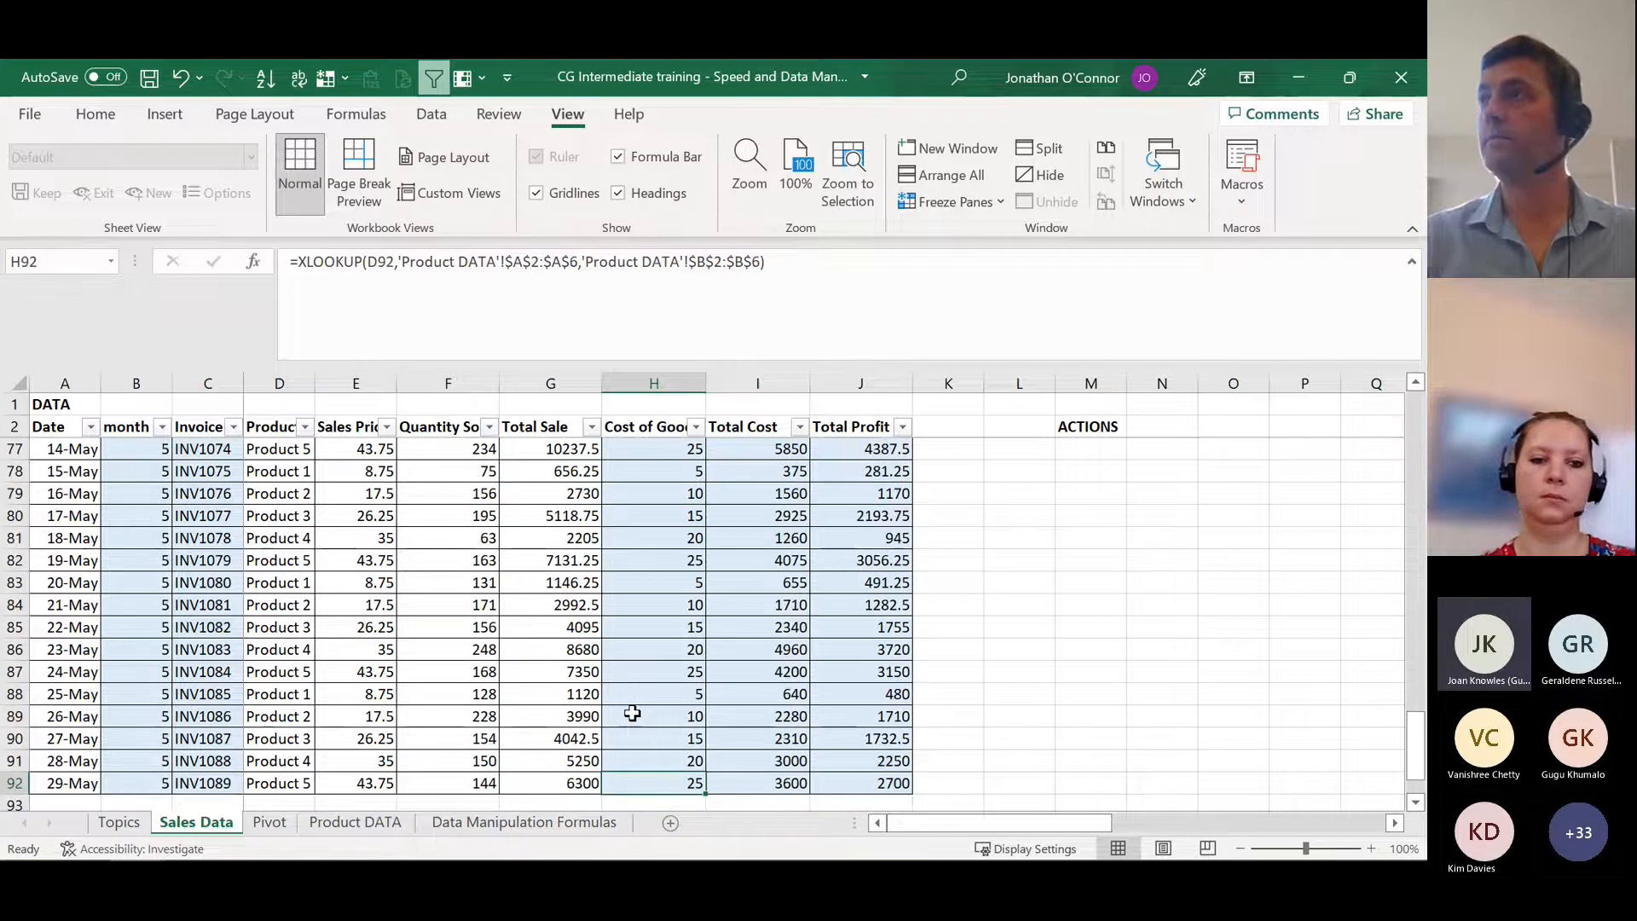
key("ctrl+Up")
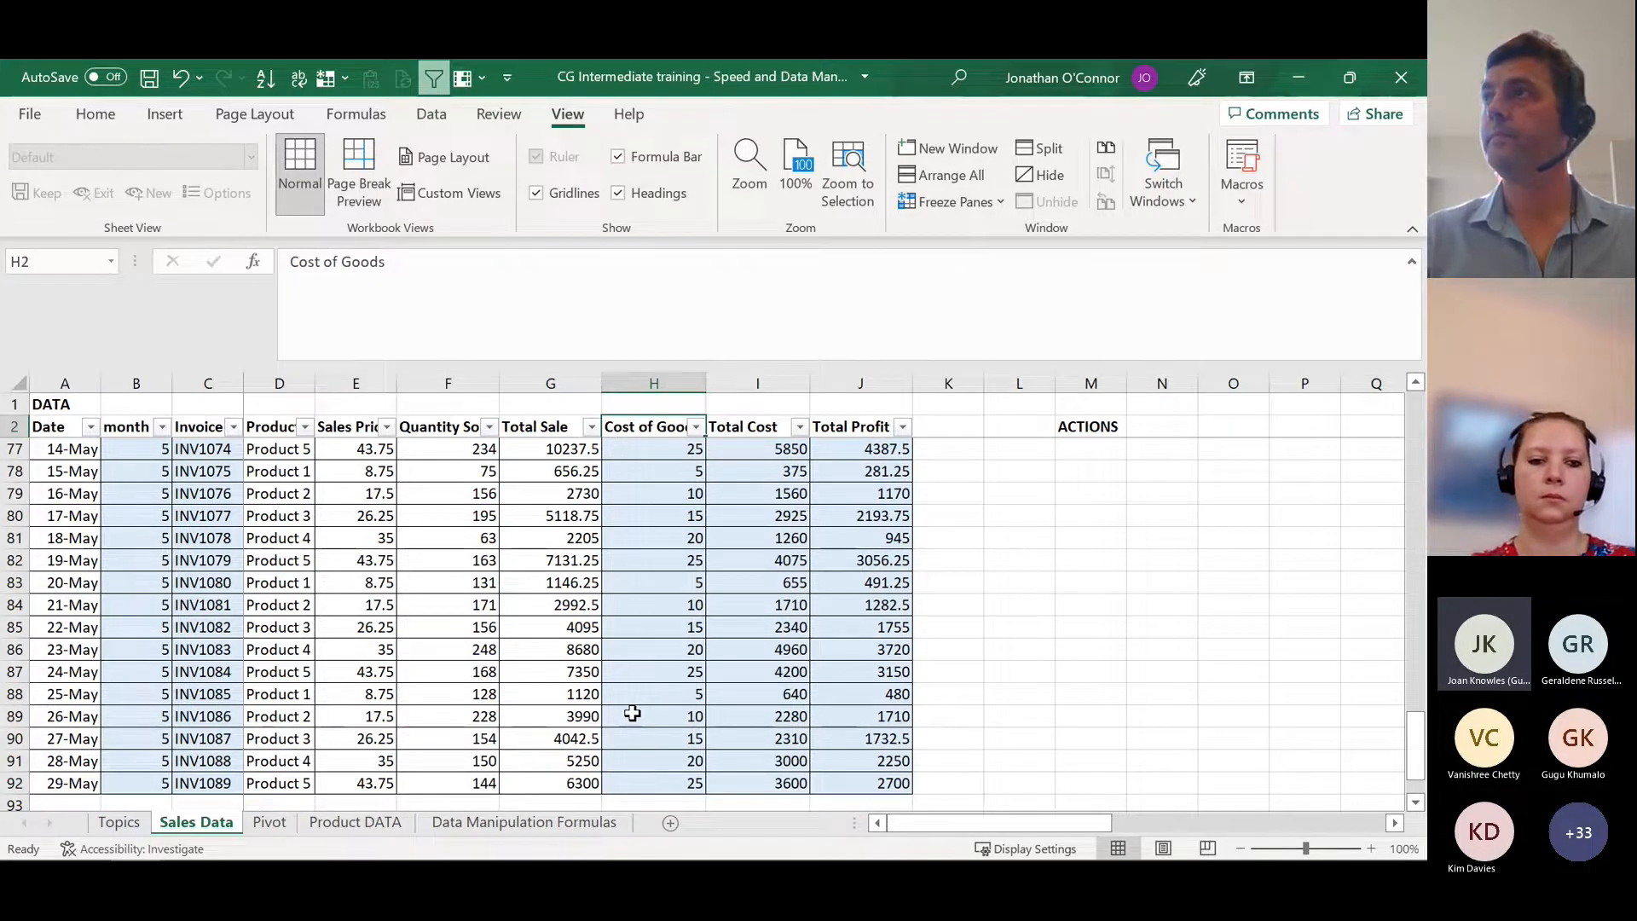
key("Down")
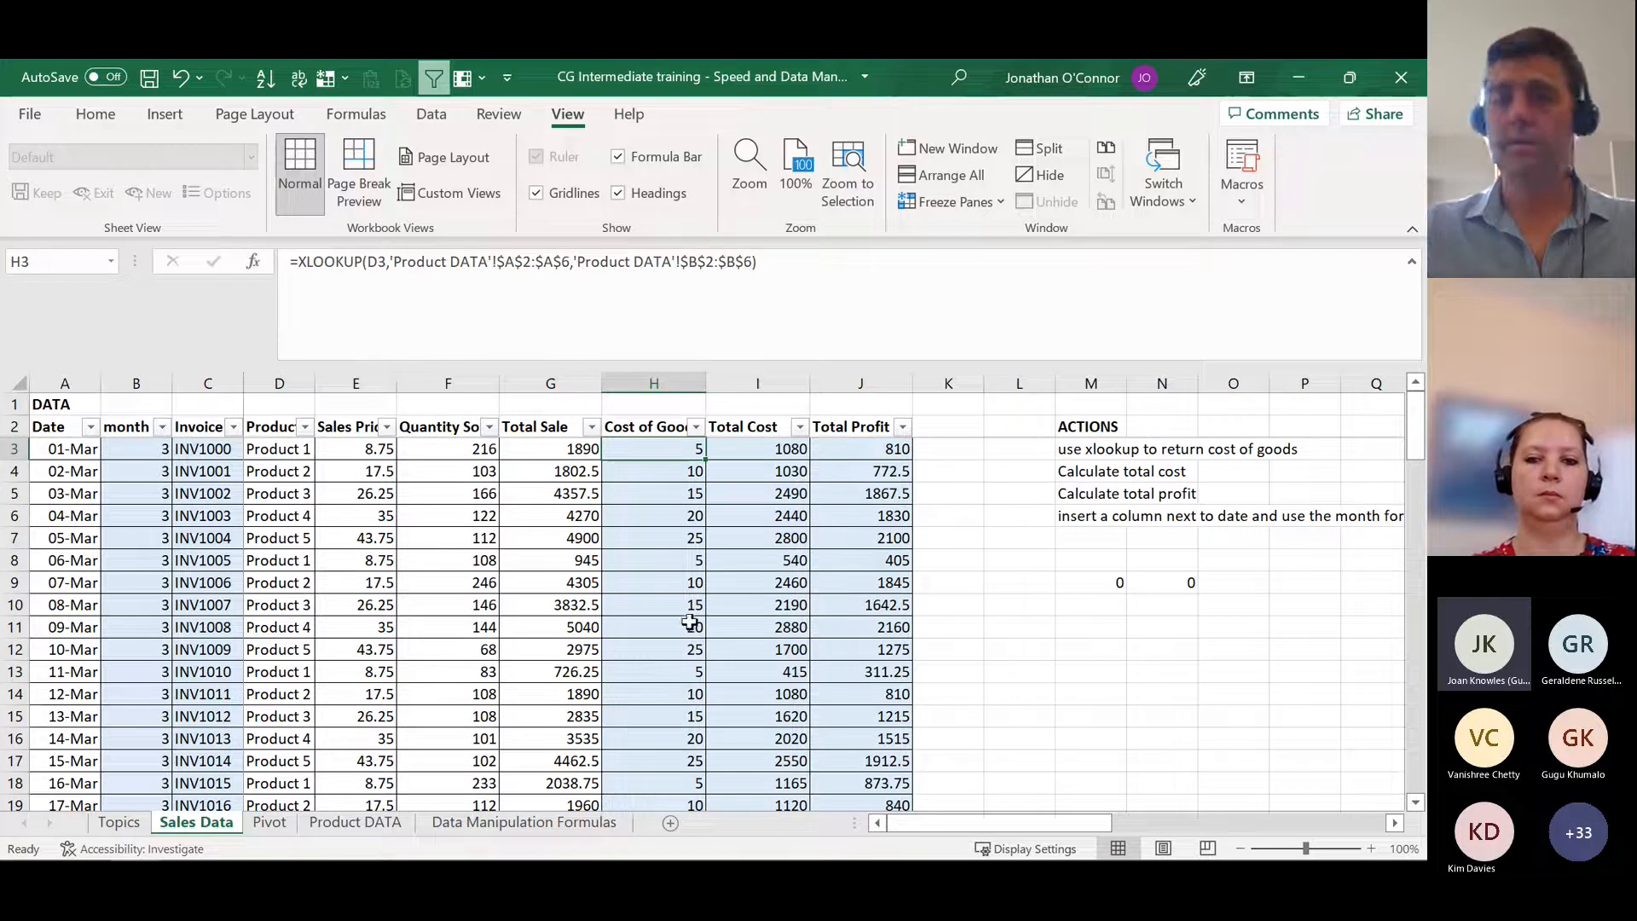
Step: Check the product list on Product DATA and change the product in D3 on Sales Data to Product 6
mouse_move(108, 855)
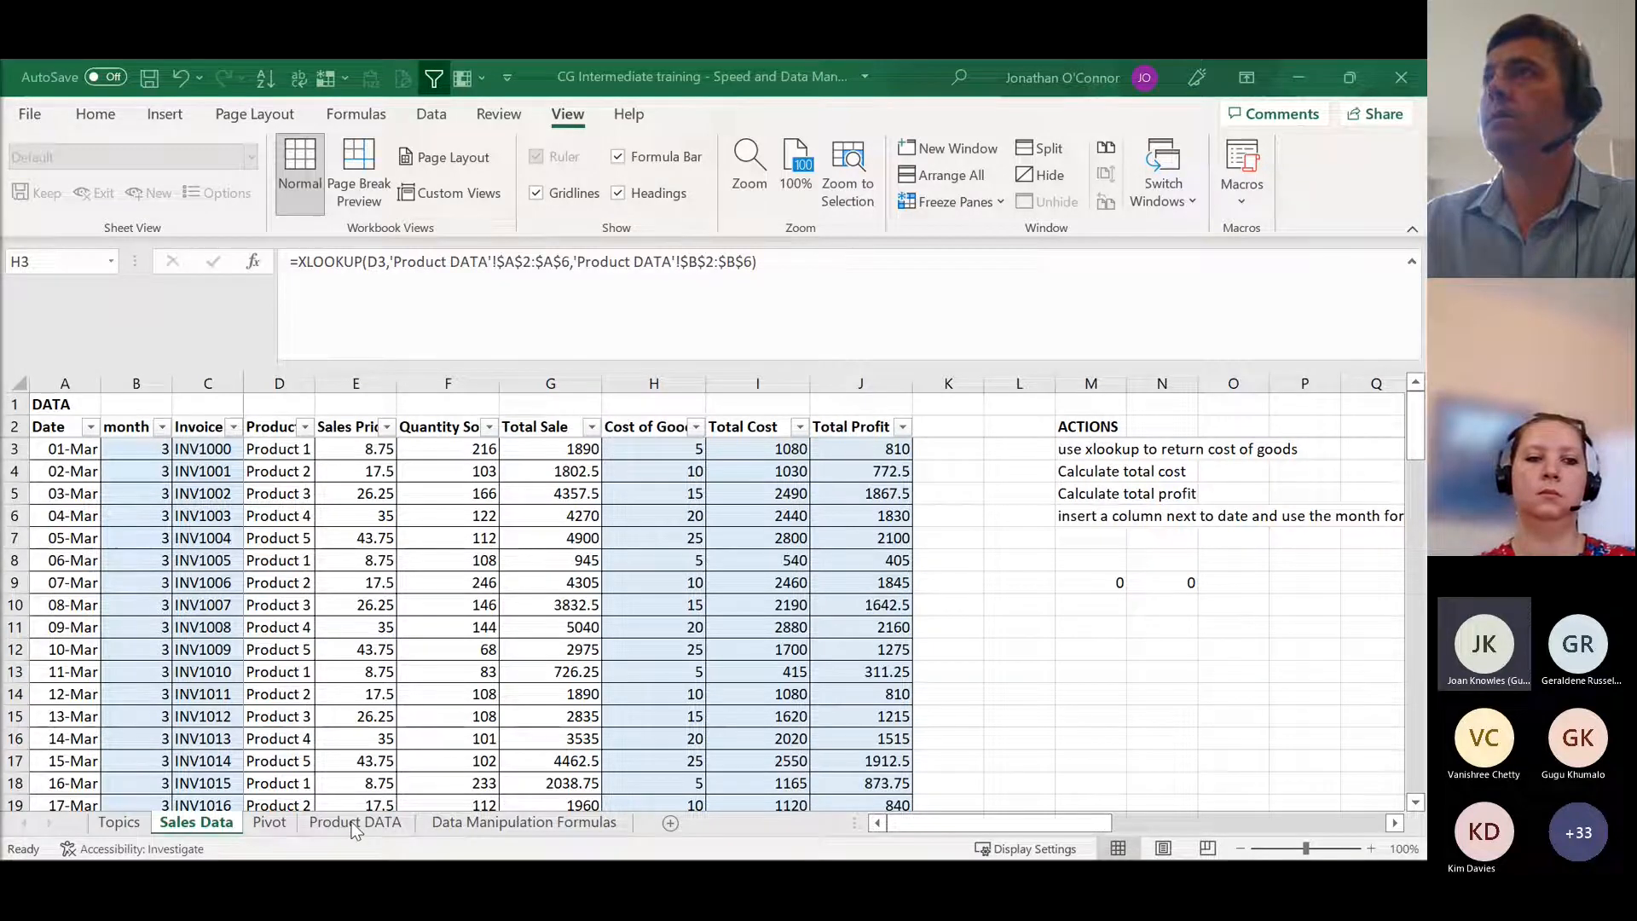
left_click(294, 448)
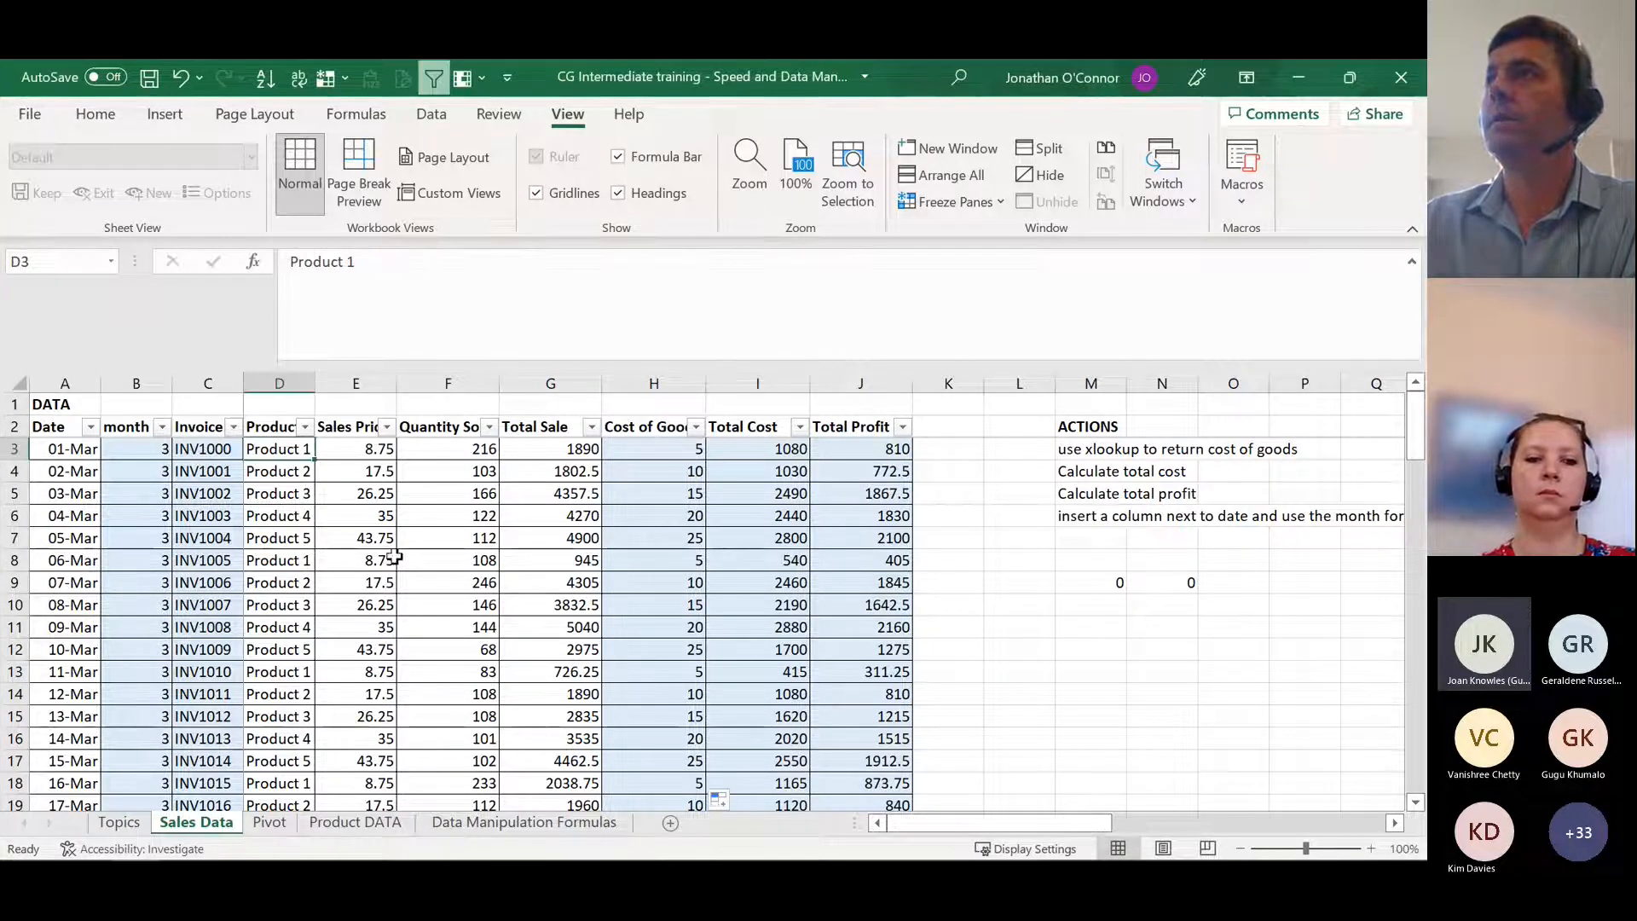
left_click(349, 822)
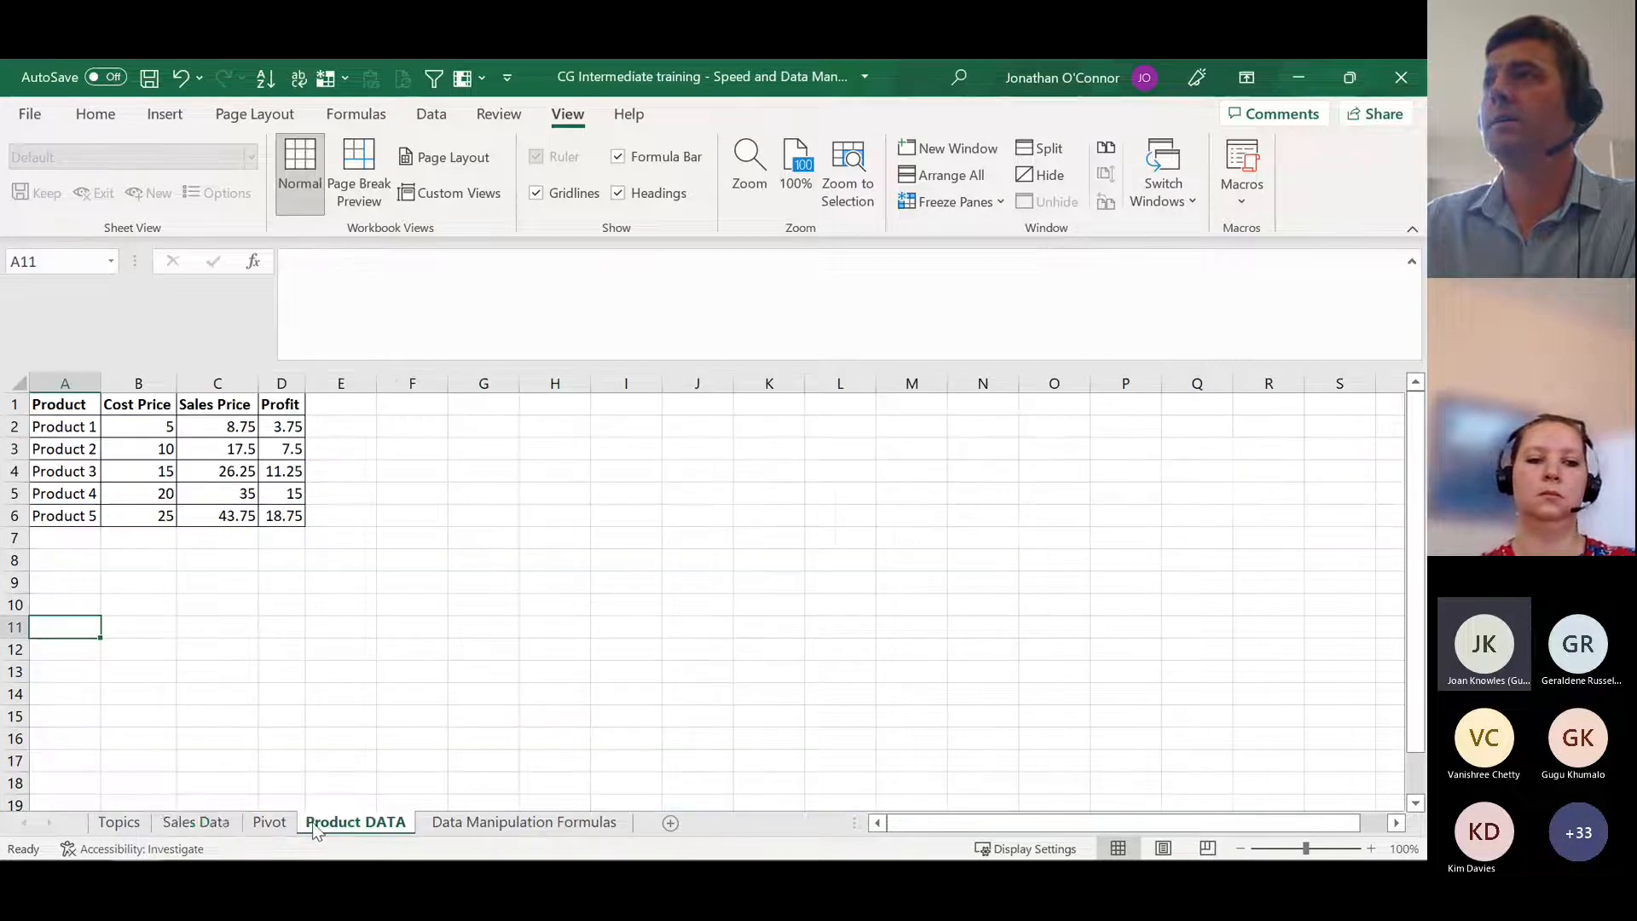
left_click(186, 824)
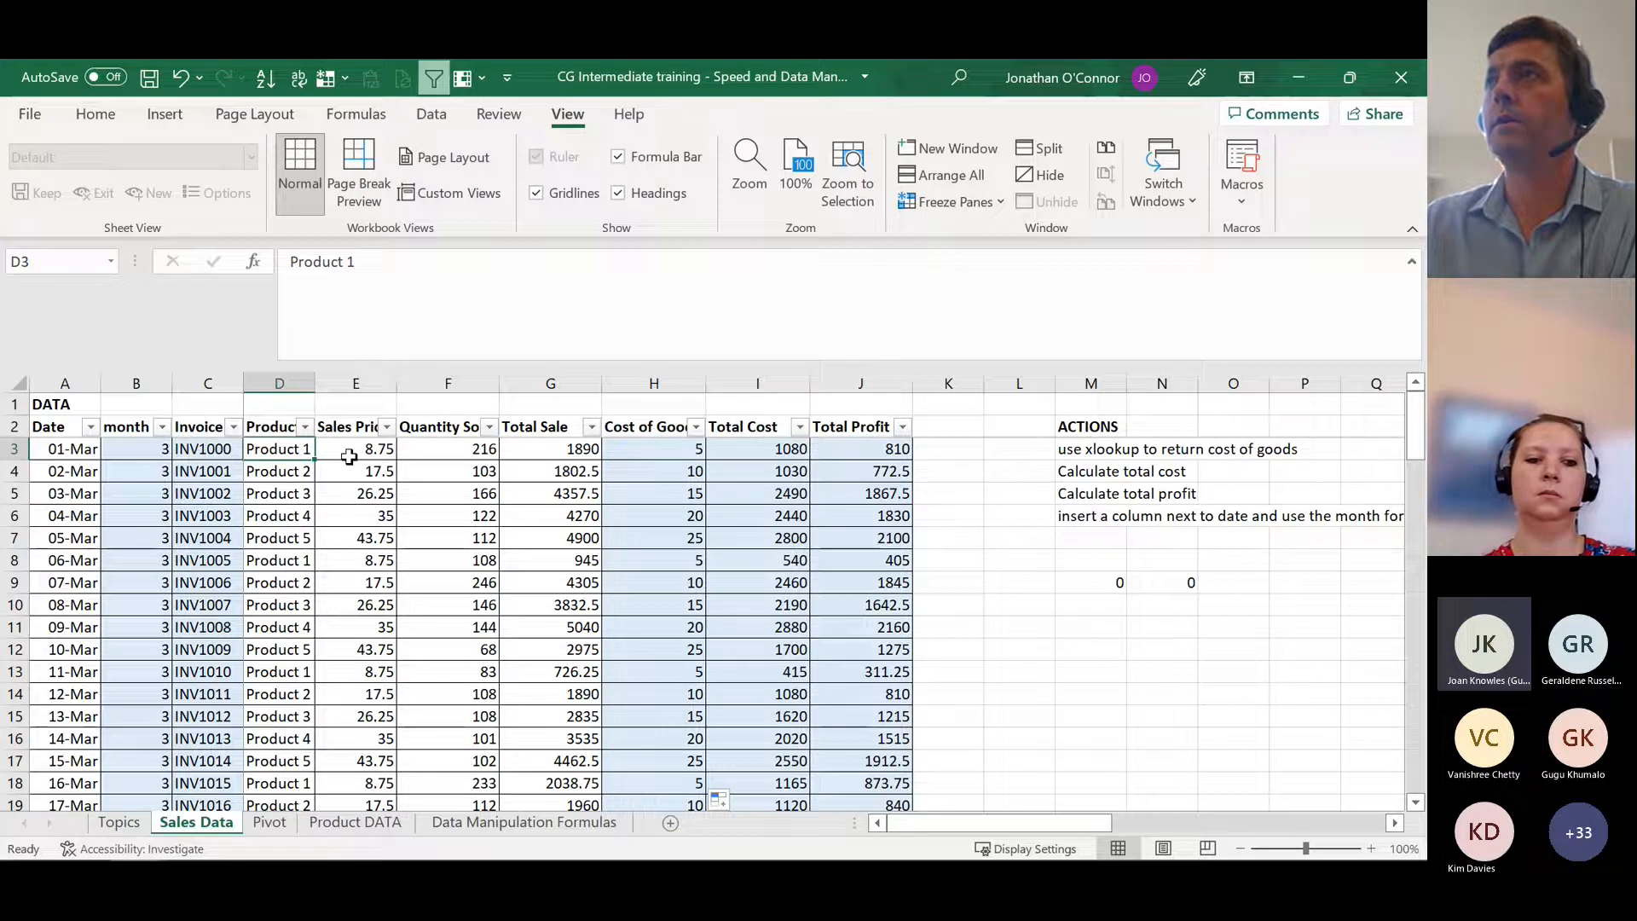
left_click(373, 330)
key("BackSpace")
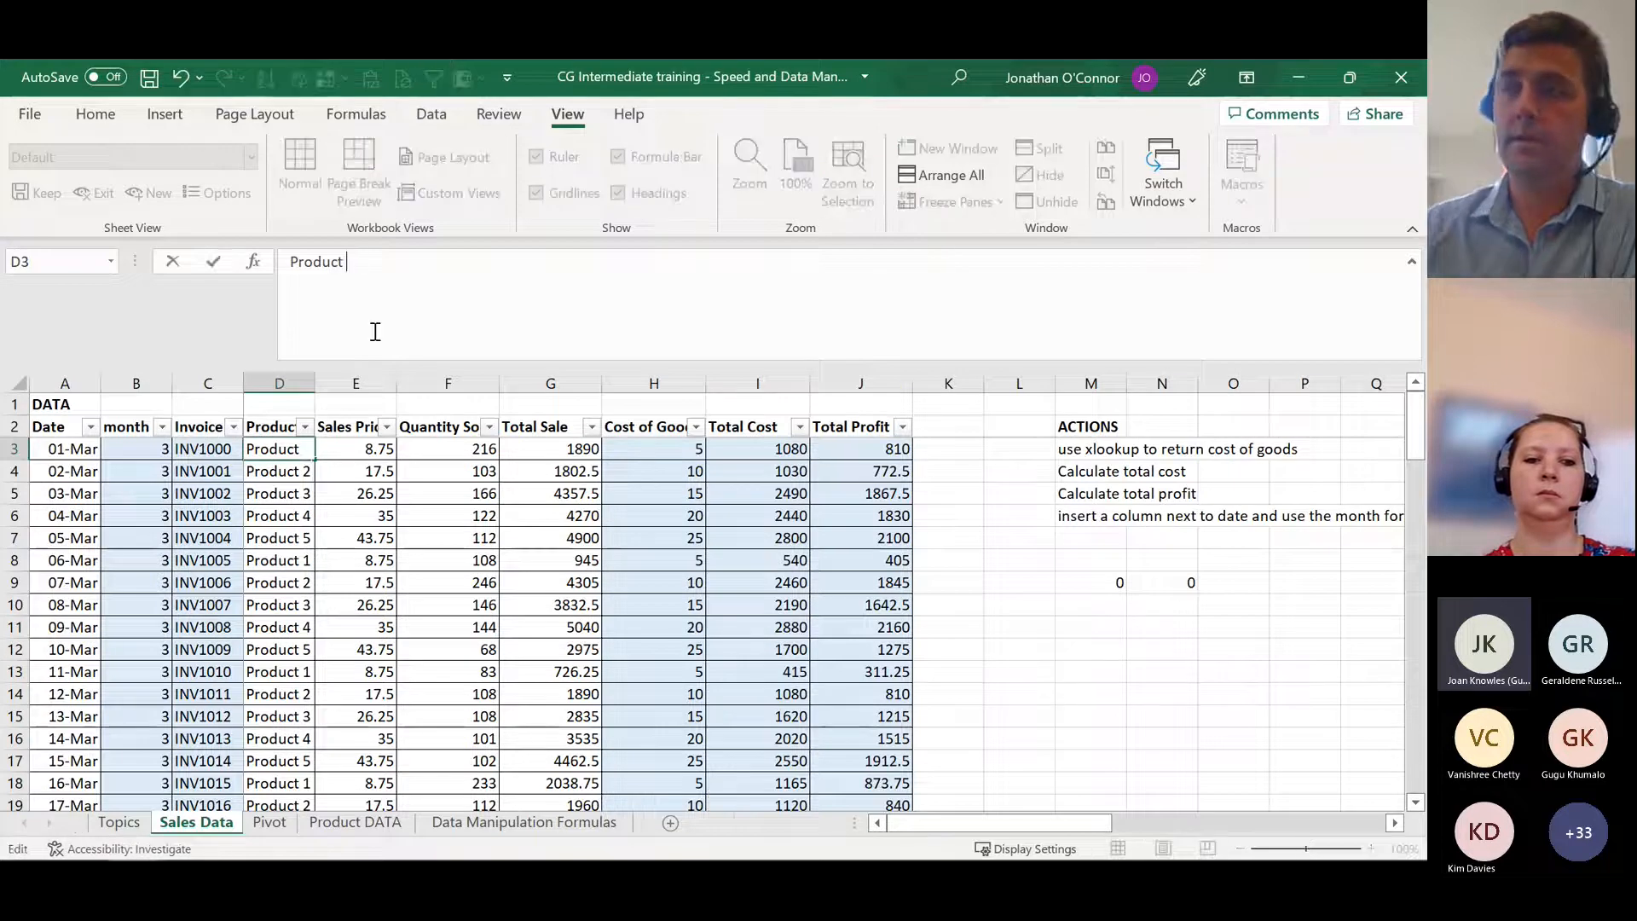
type("6")
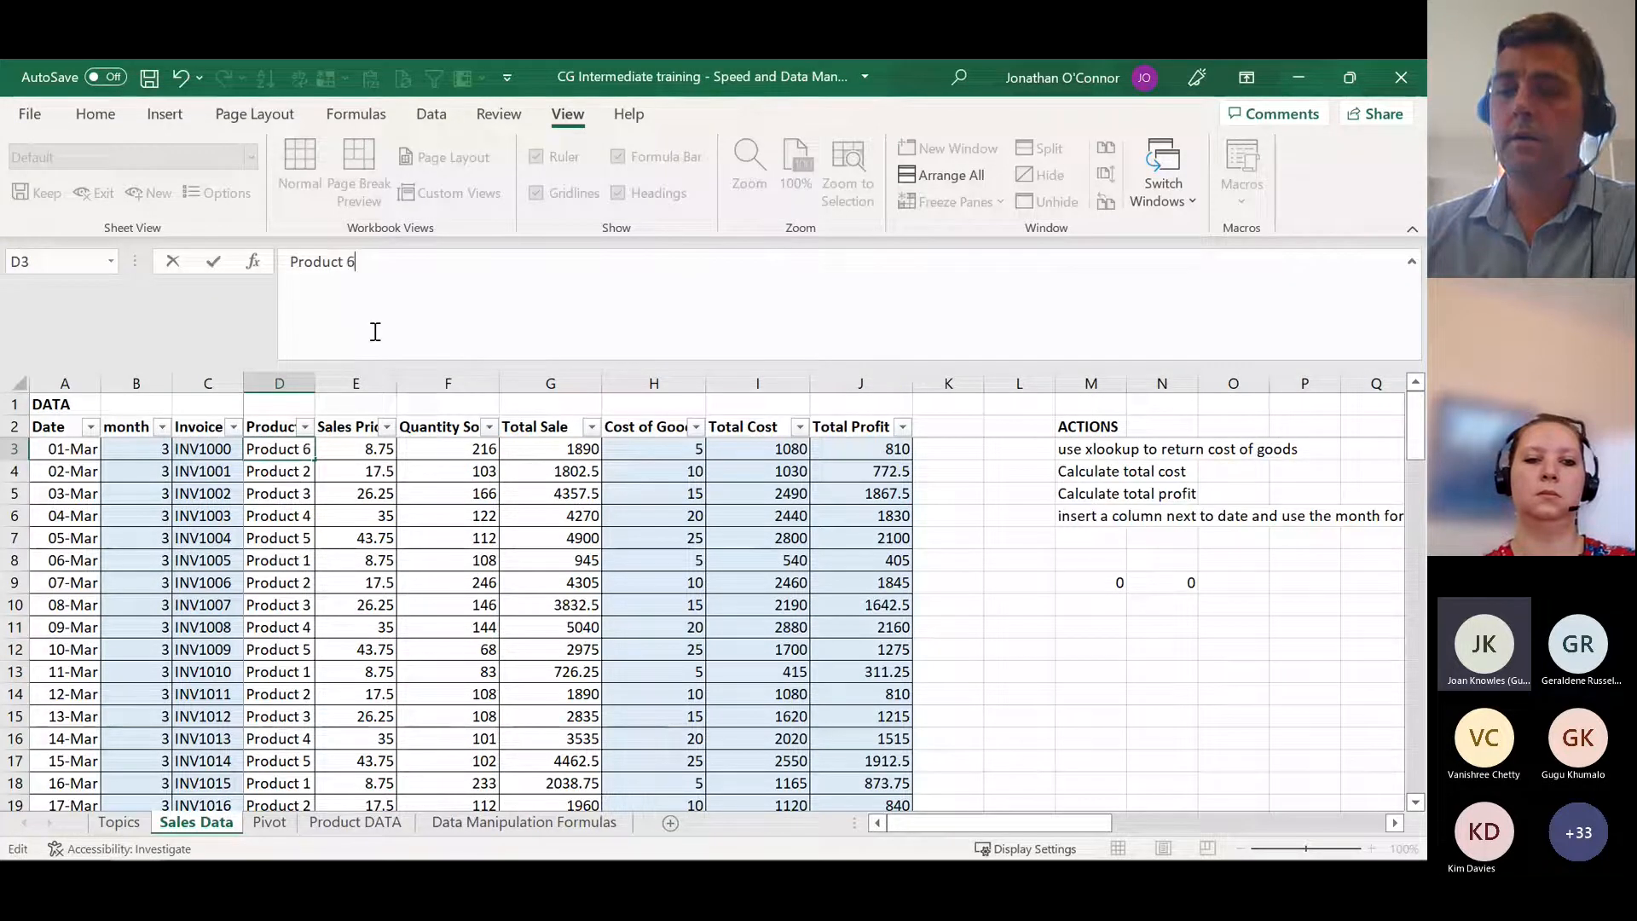
key("Return")
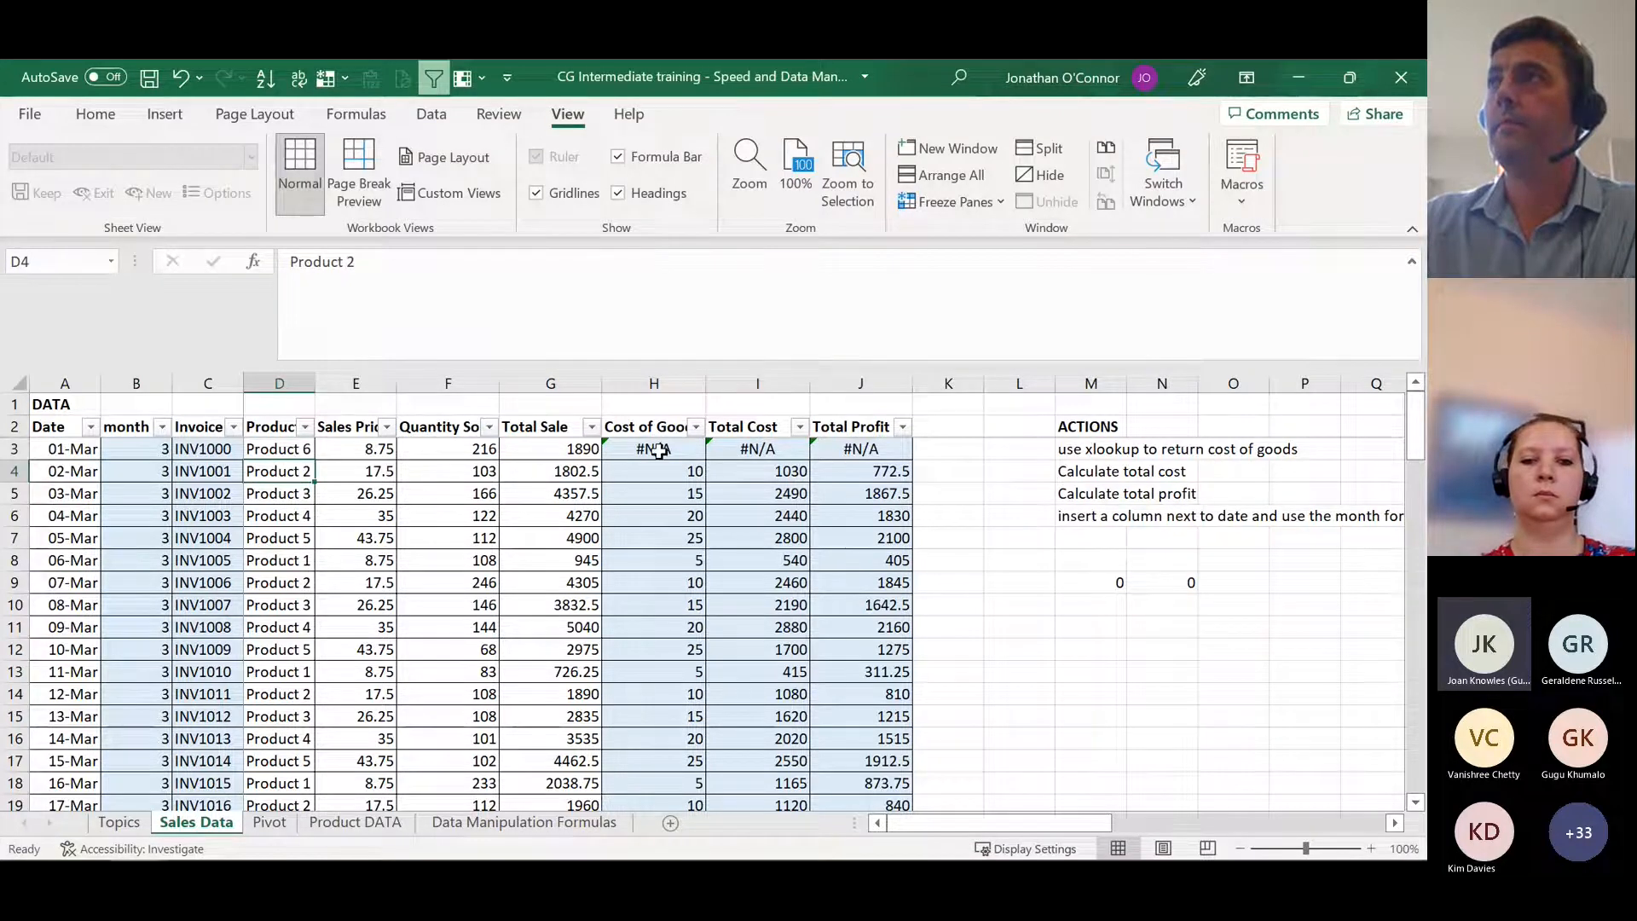
Step: Add 0 as the if_not_found argument of the XLOOKUP in H3 and commit the formula
left_click(659, 450)
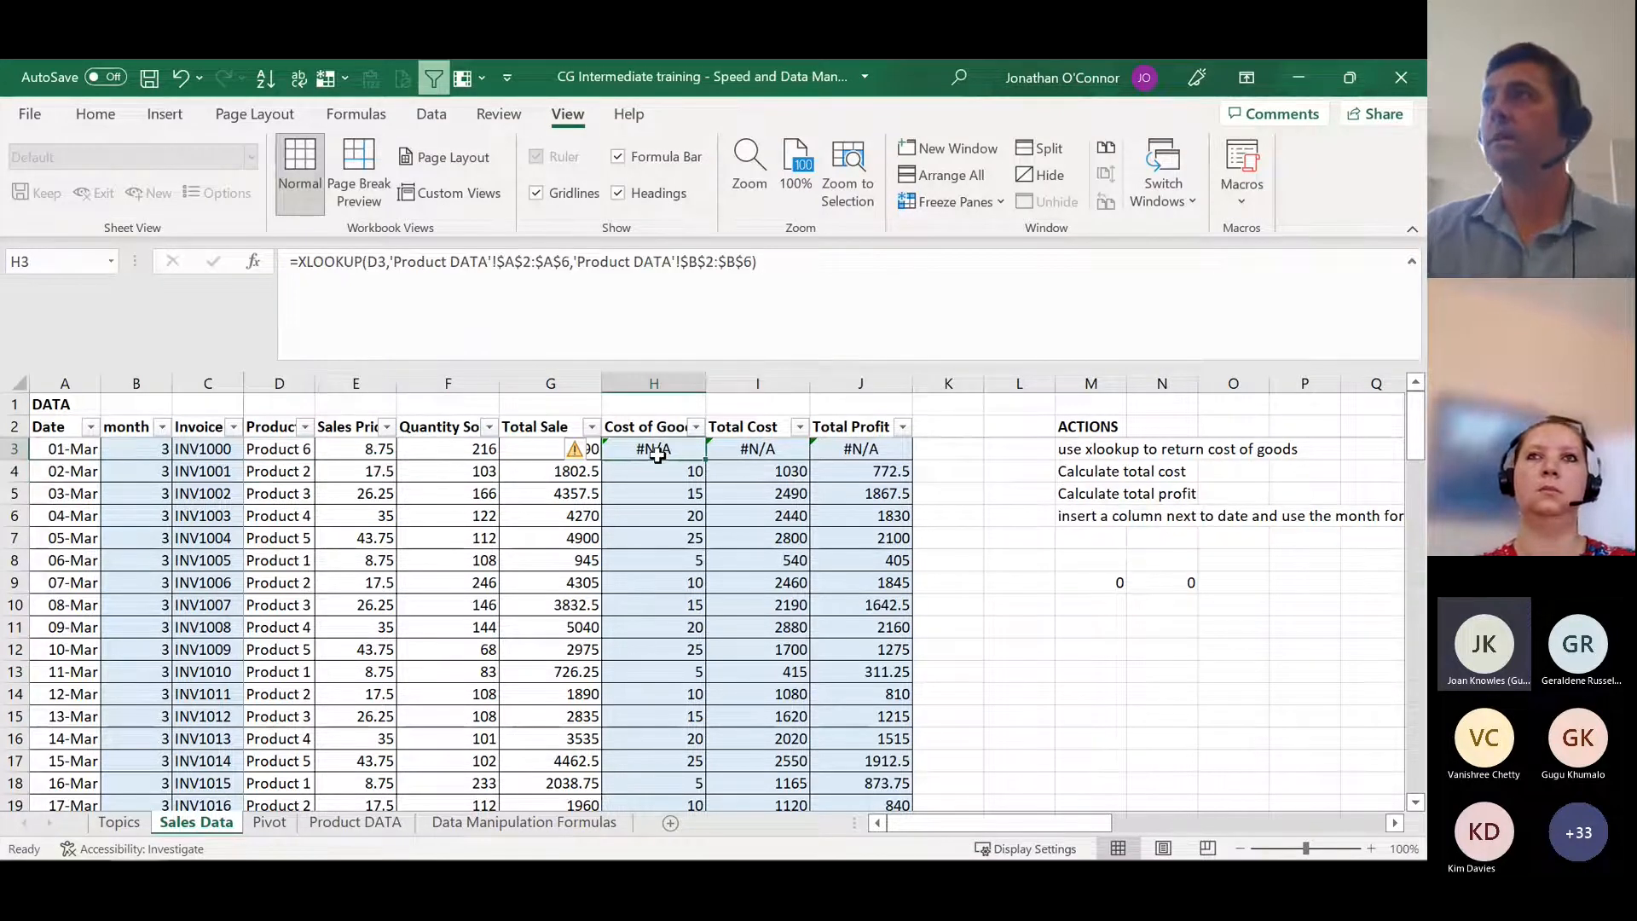
left_click(760, 299)
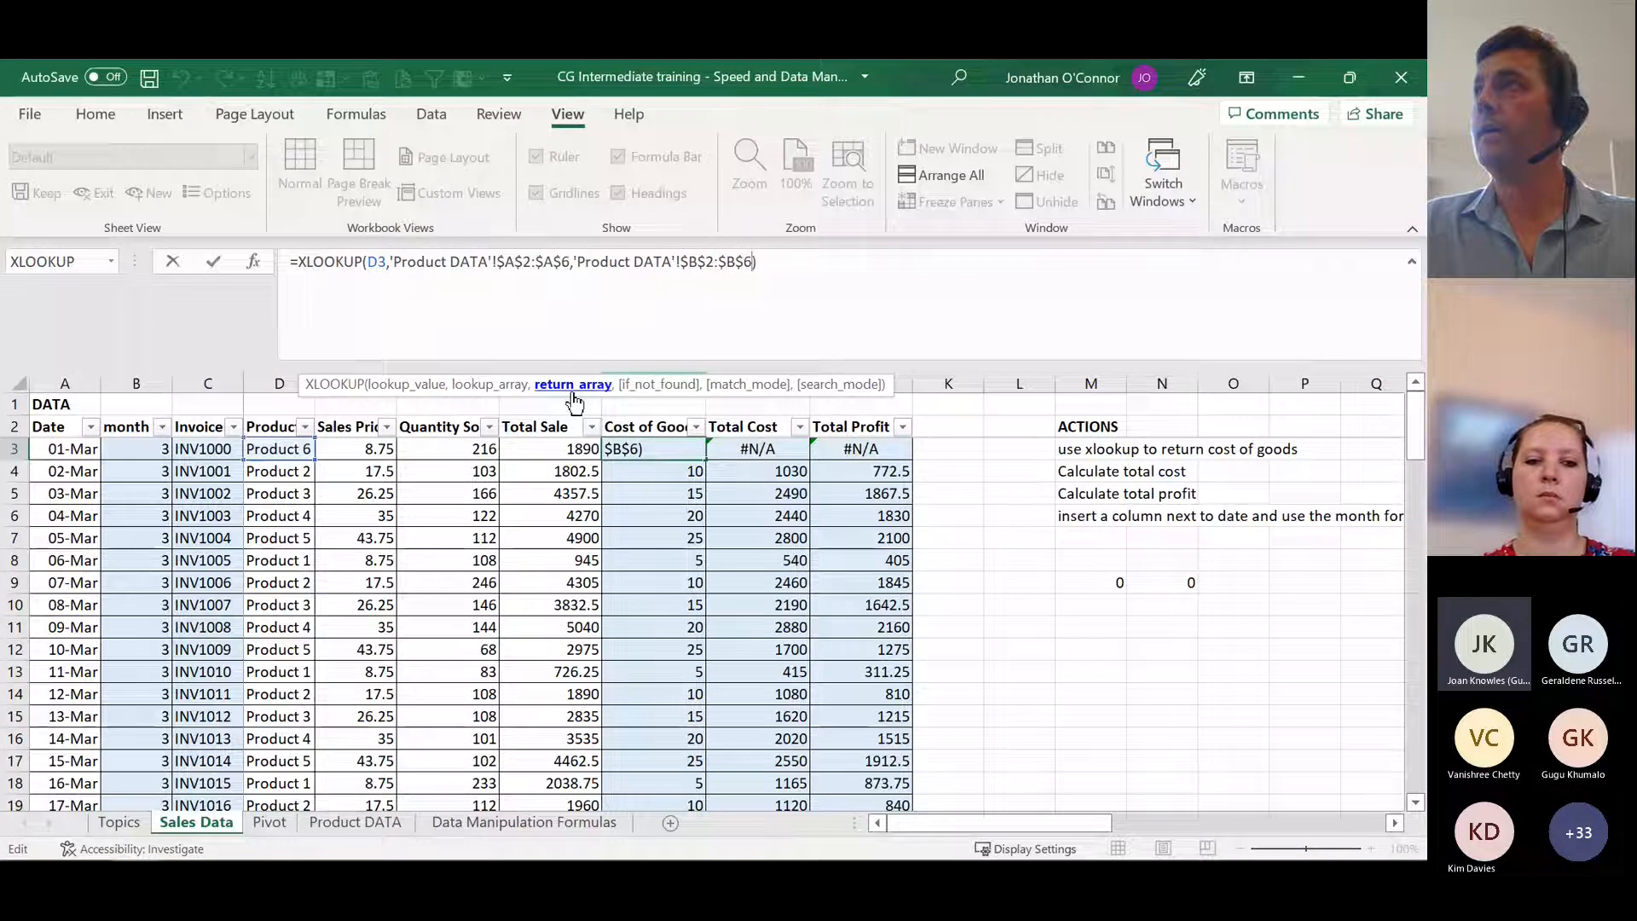
type(",")
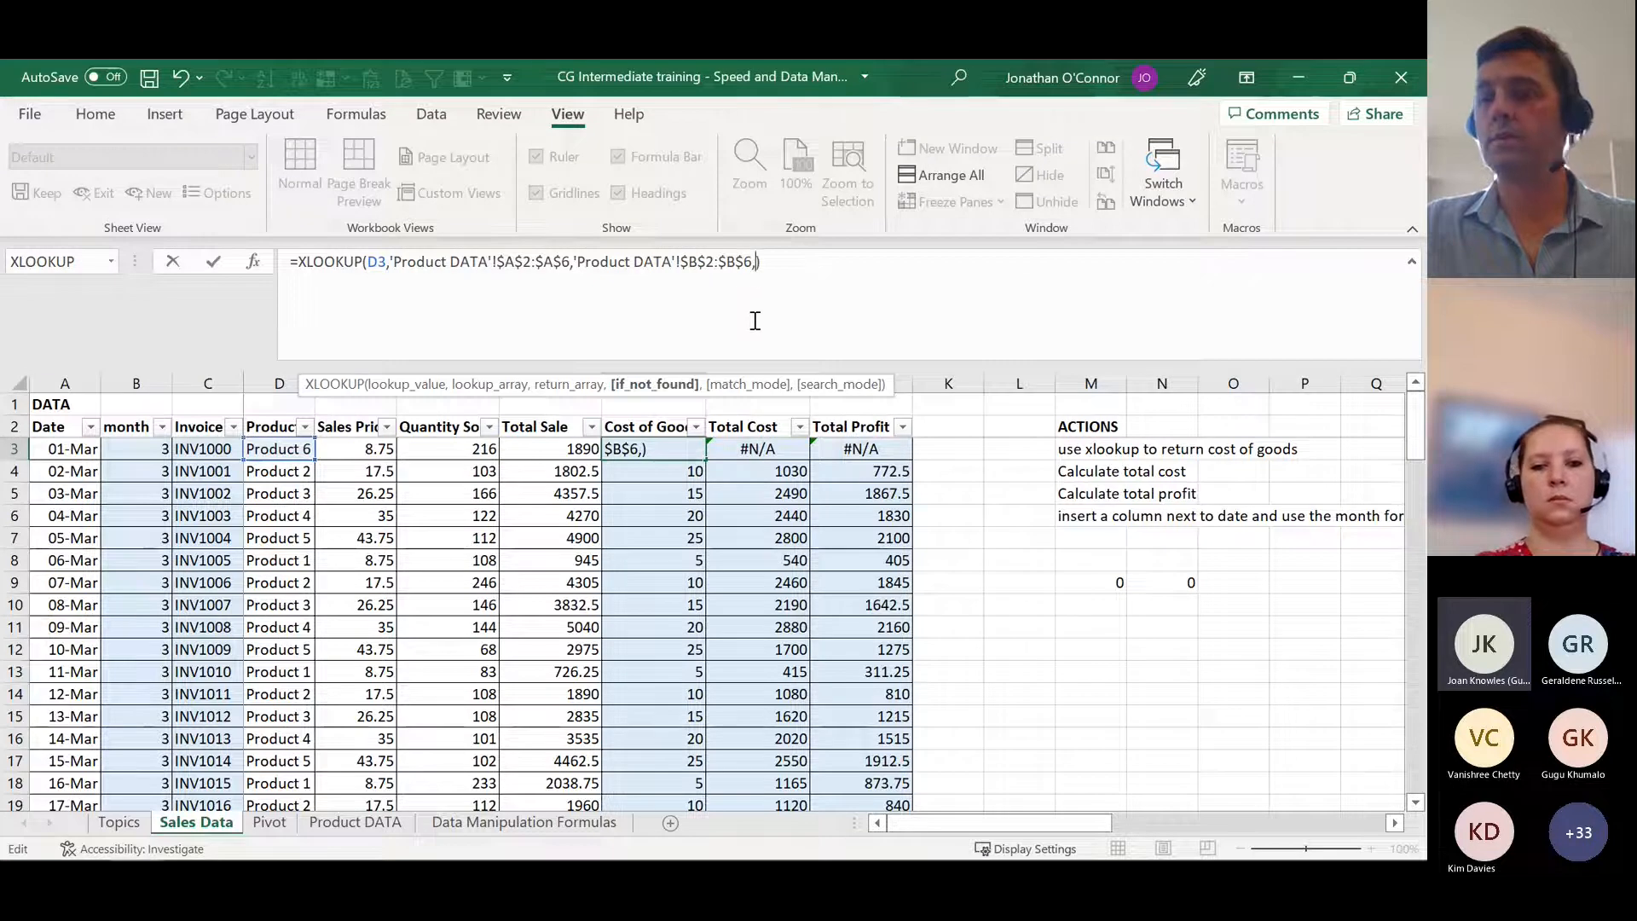
type("0")
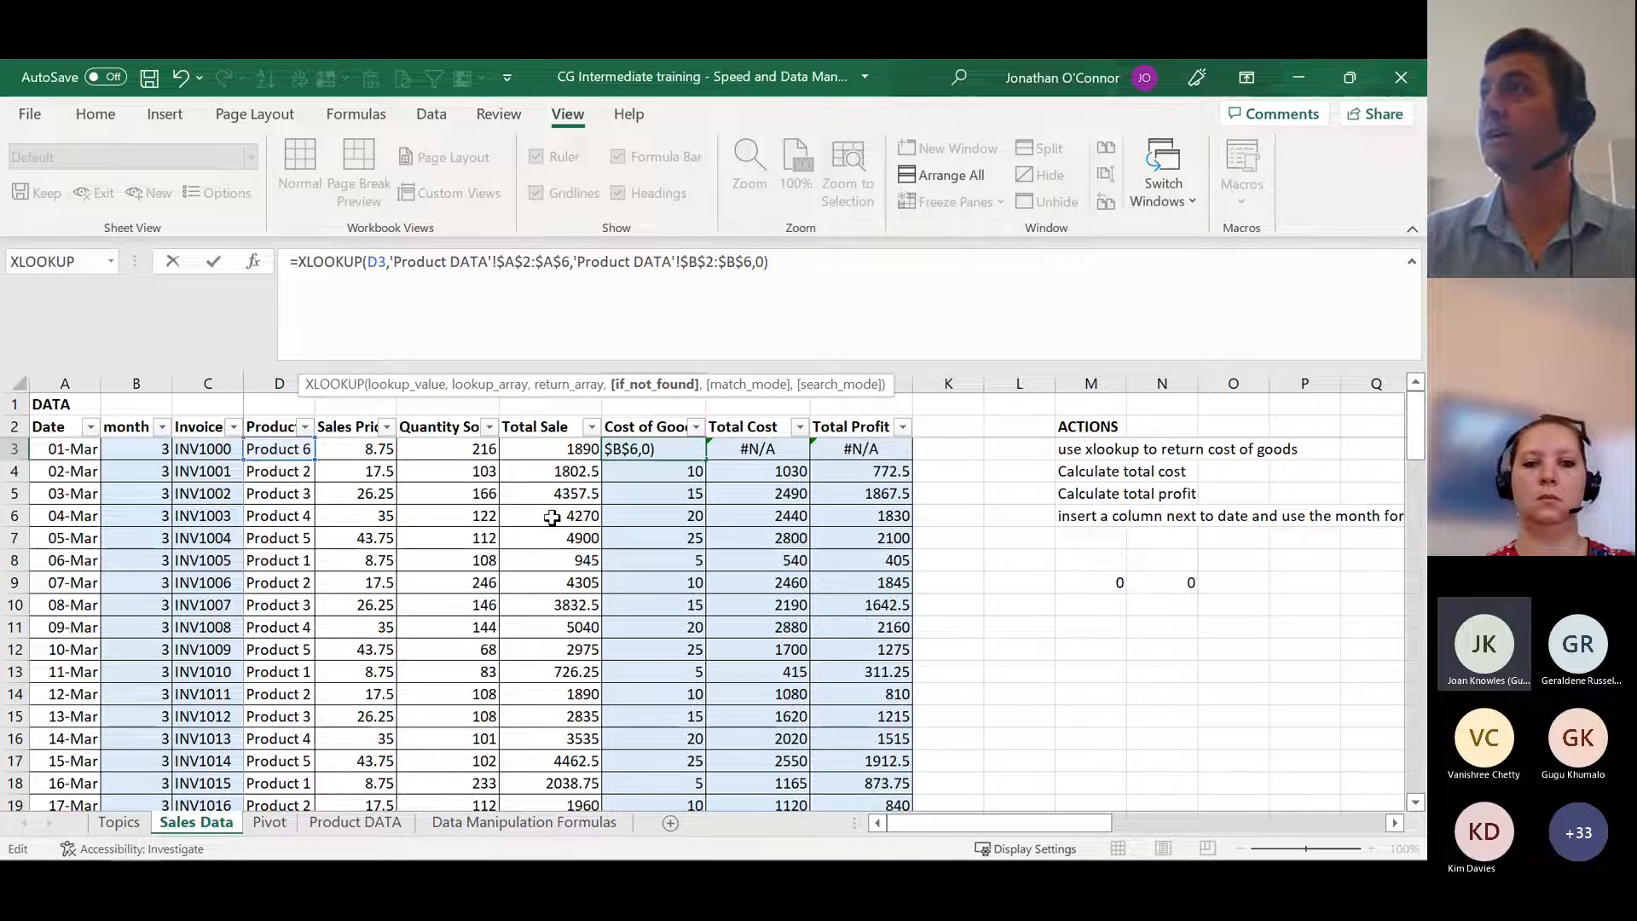
key("ctrl+Return")
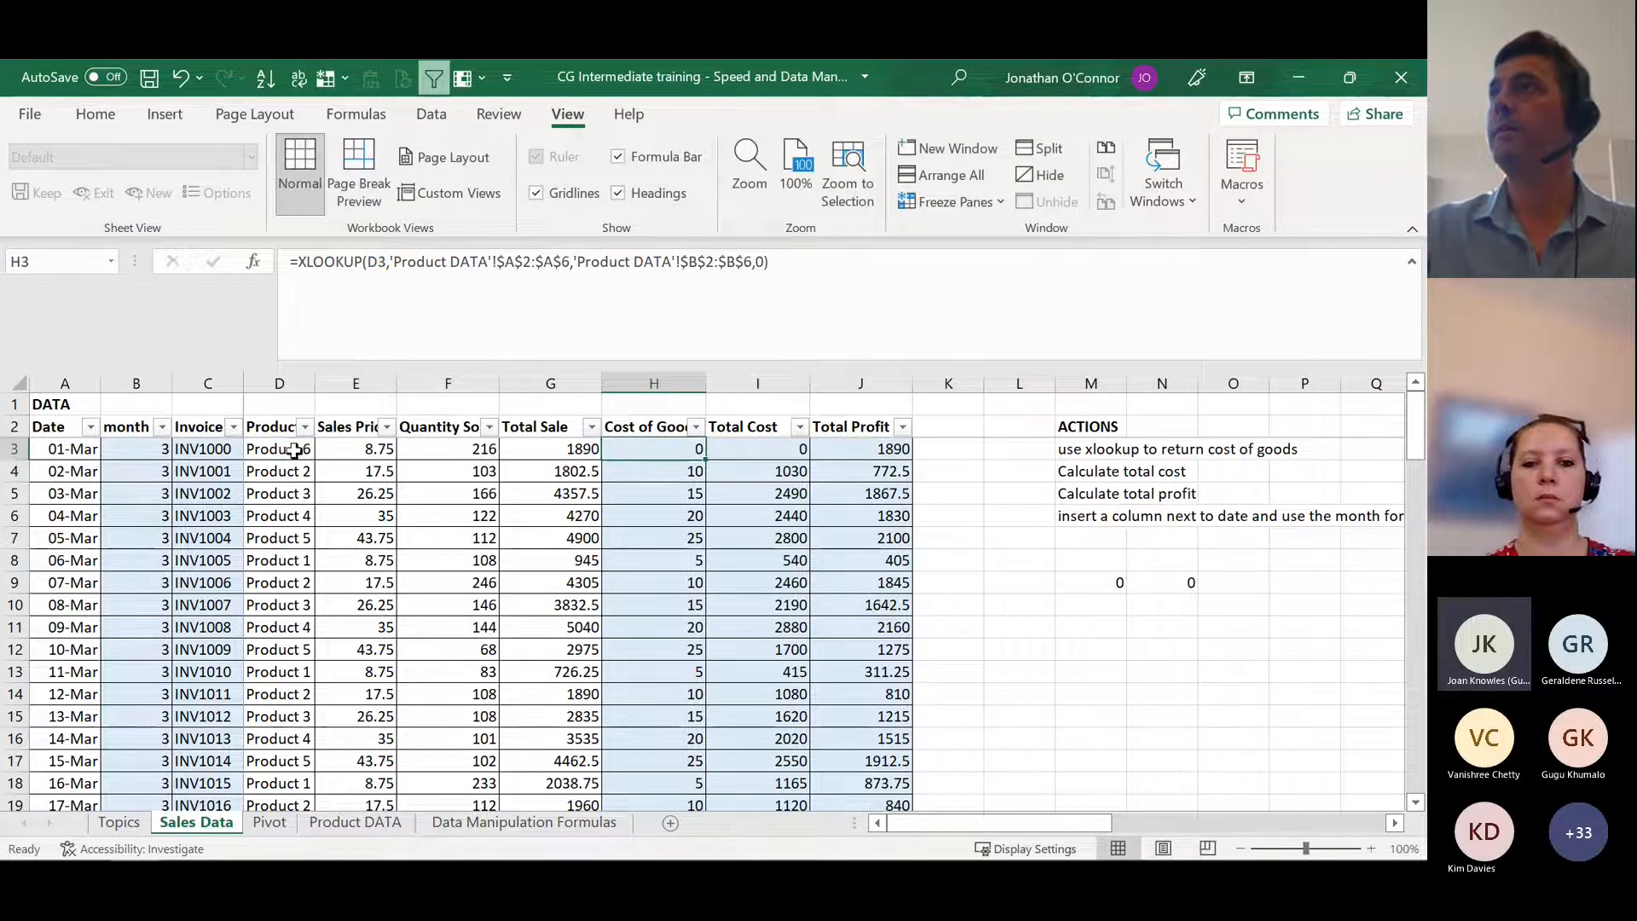
left_click(763, 262)
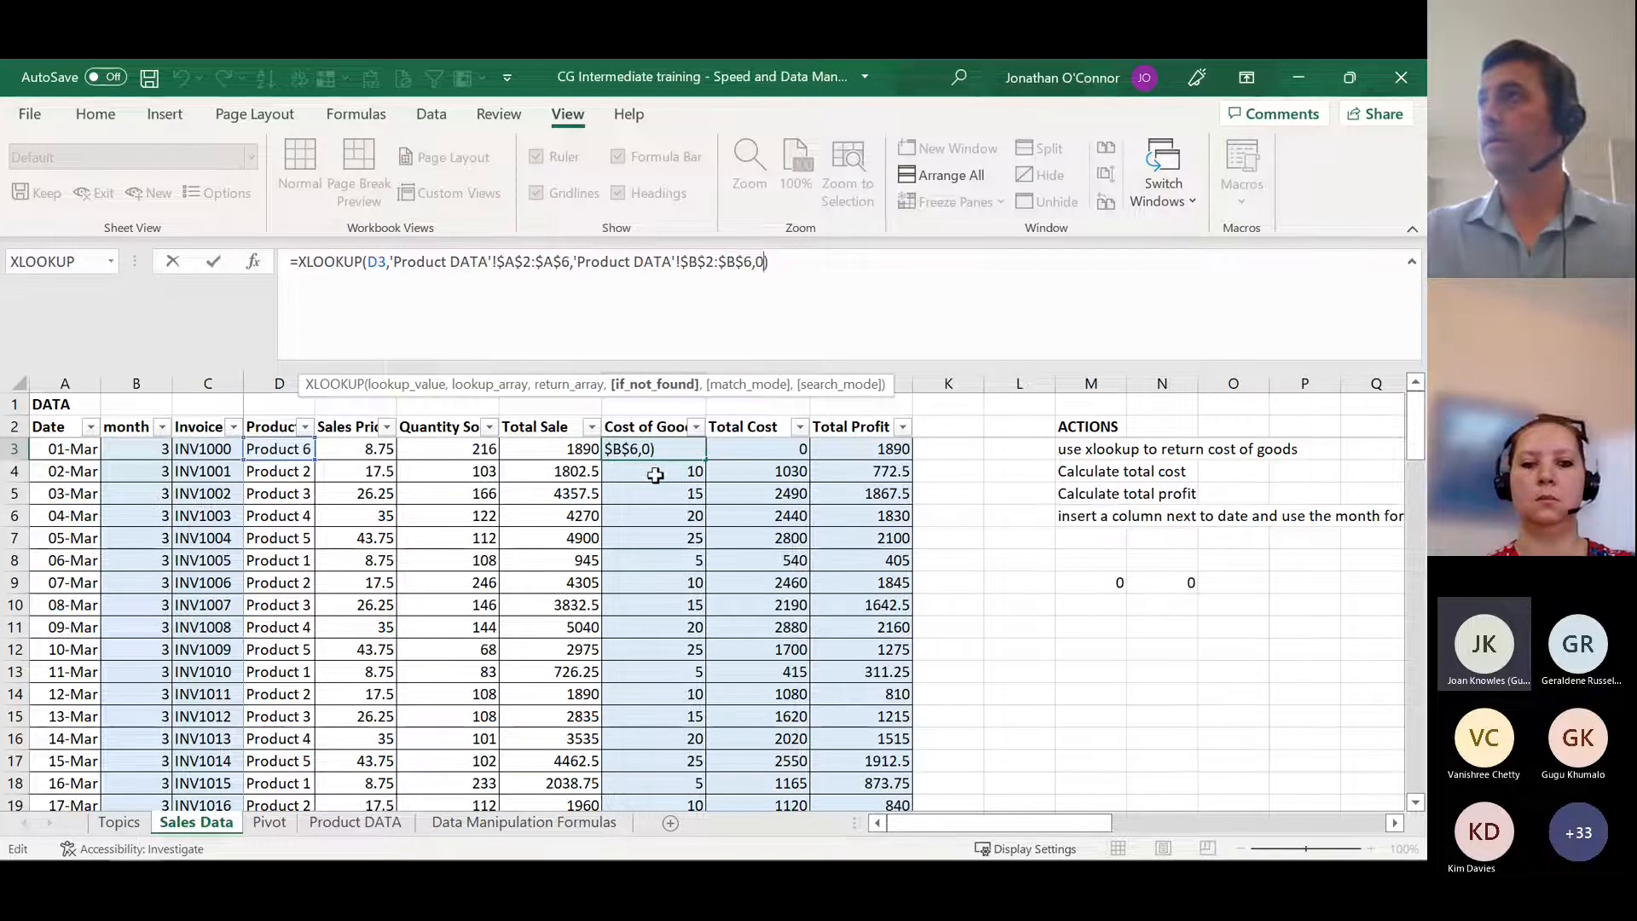
key("Return")
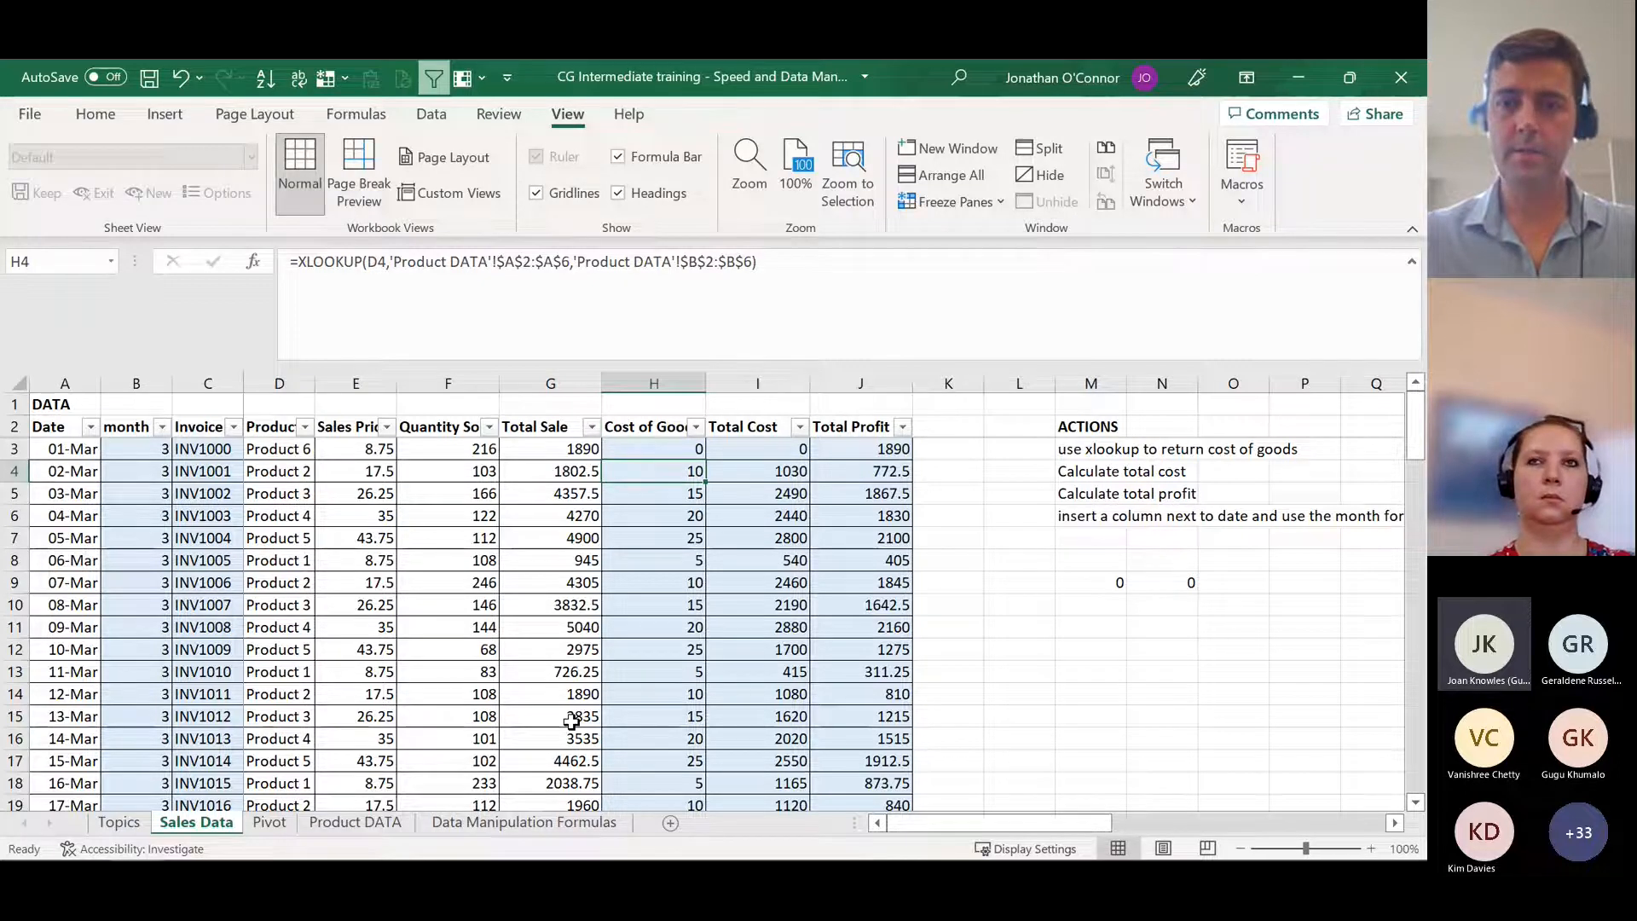
Step: Start a VLOOKUP in H4 with D4 as the lookup value and Product DATA columns A:B as the table array
type("=vl")
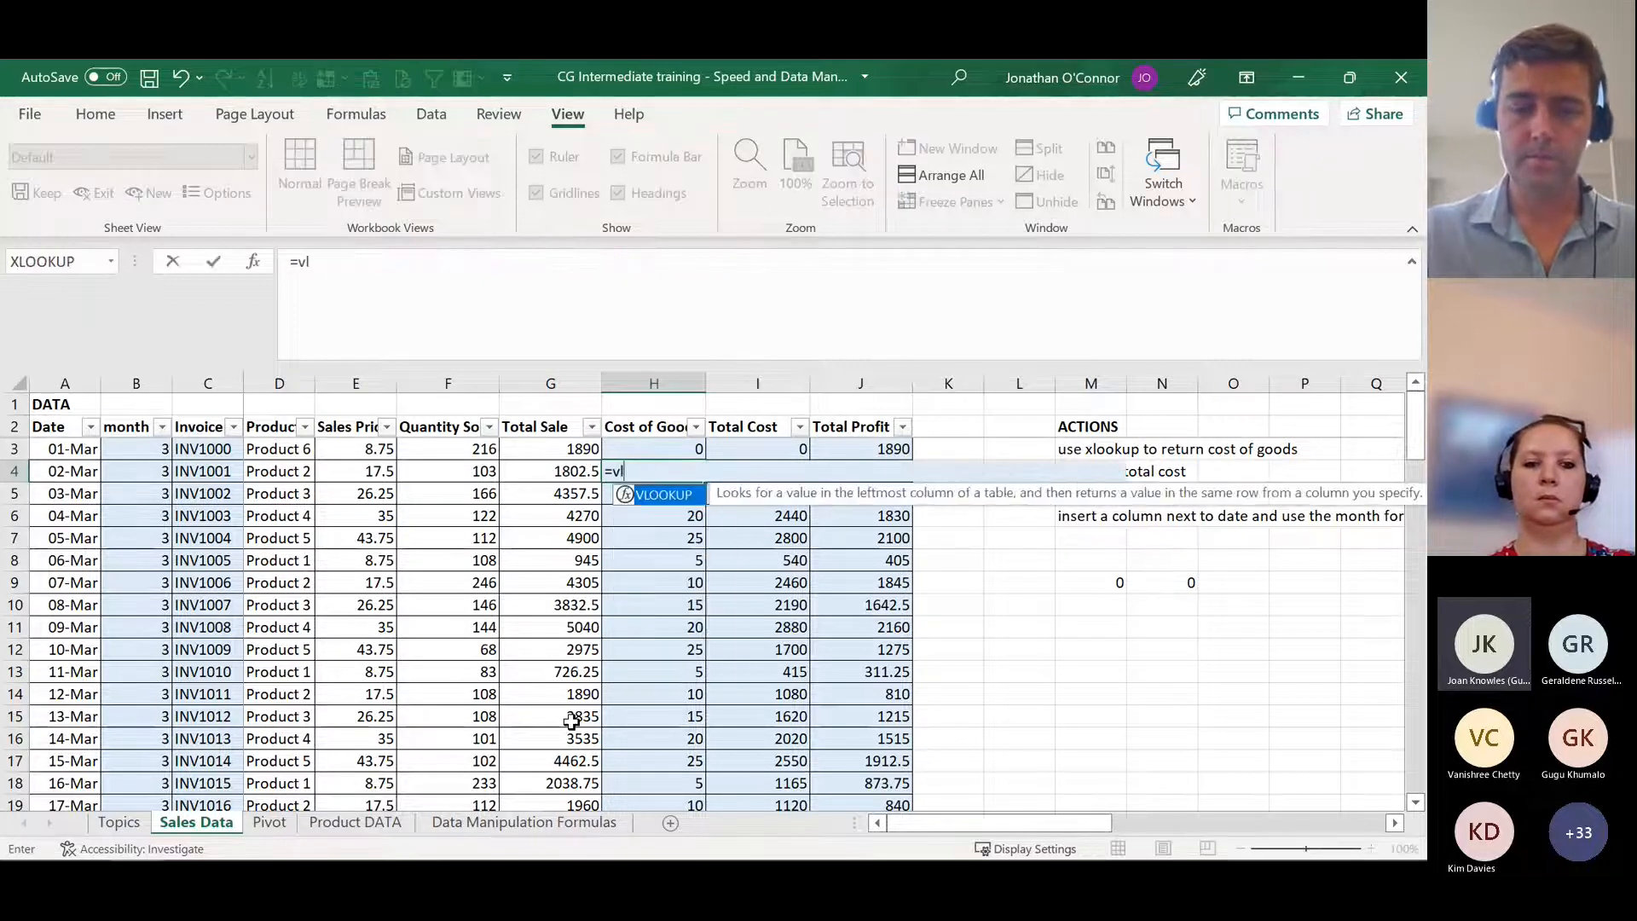
type("ookup(")
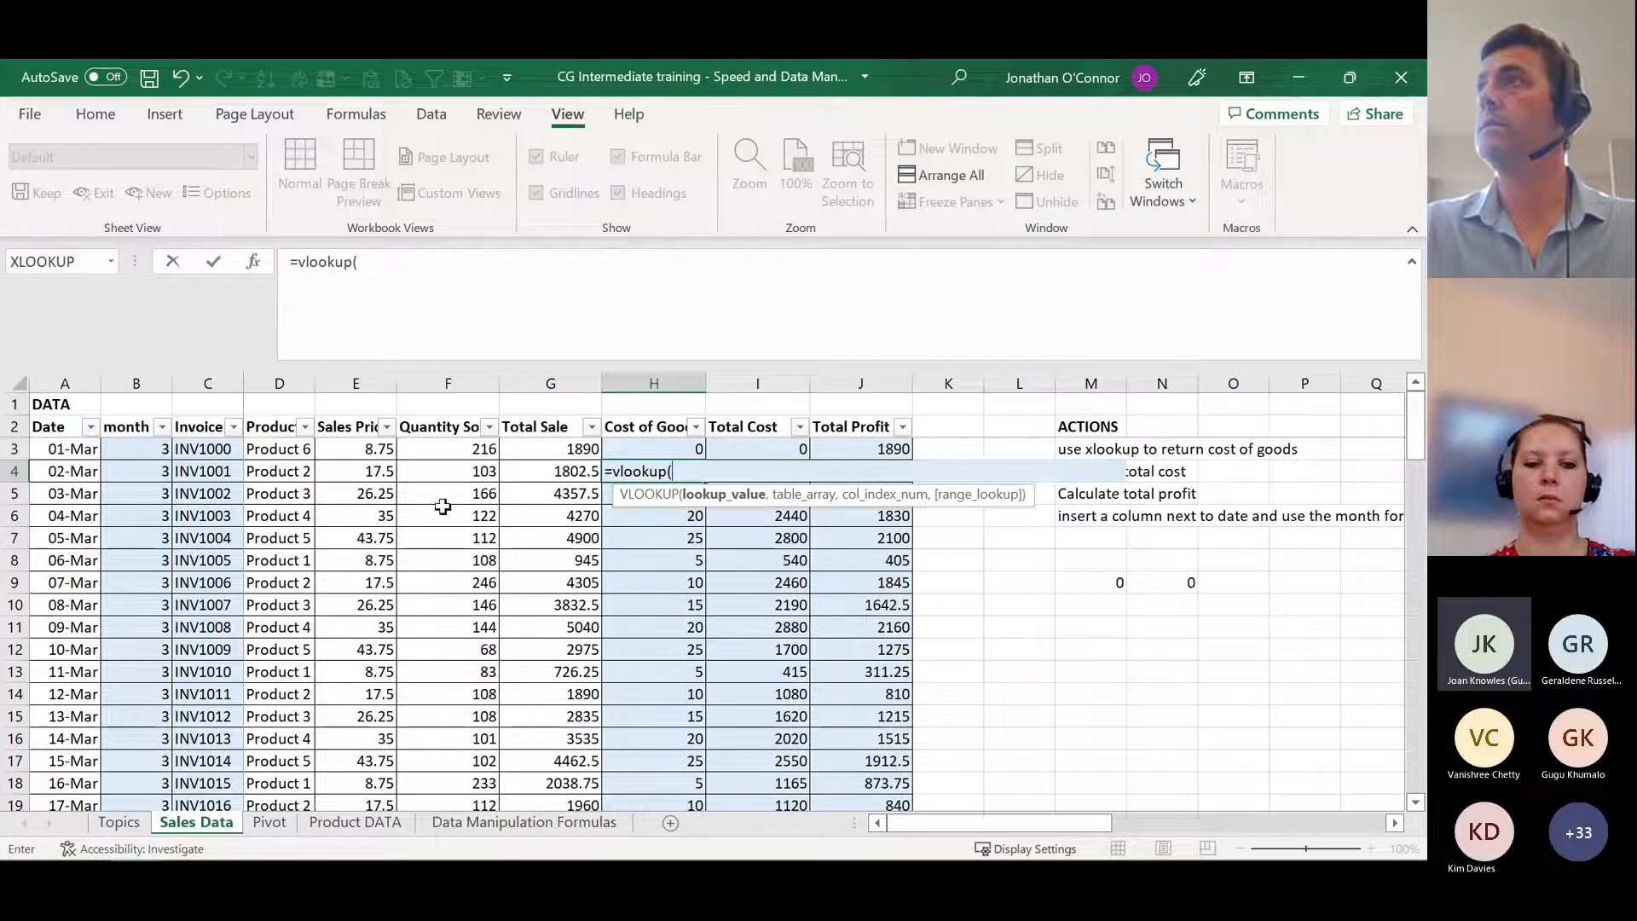
left_click(280, 471)
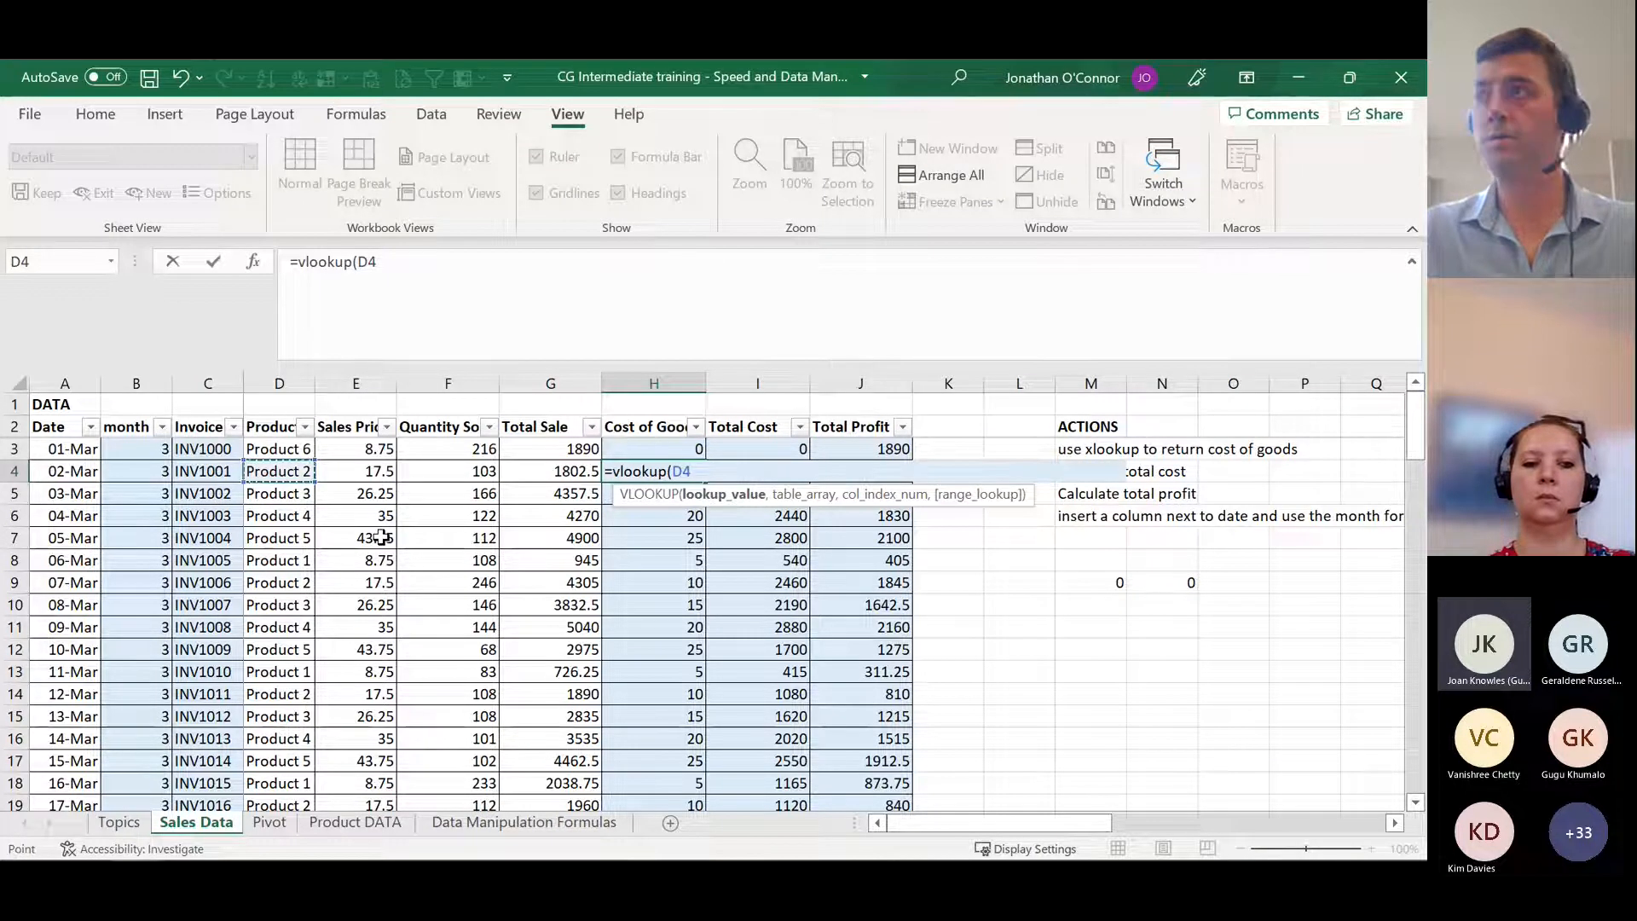
type(",")
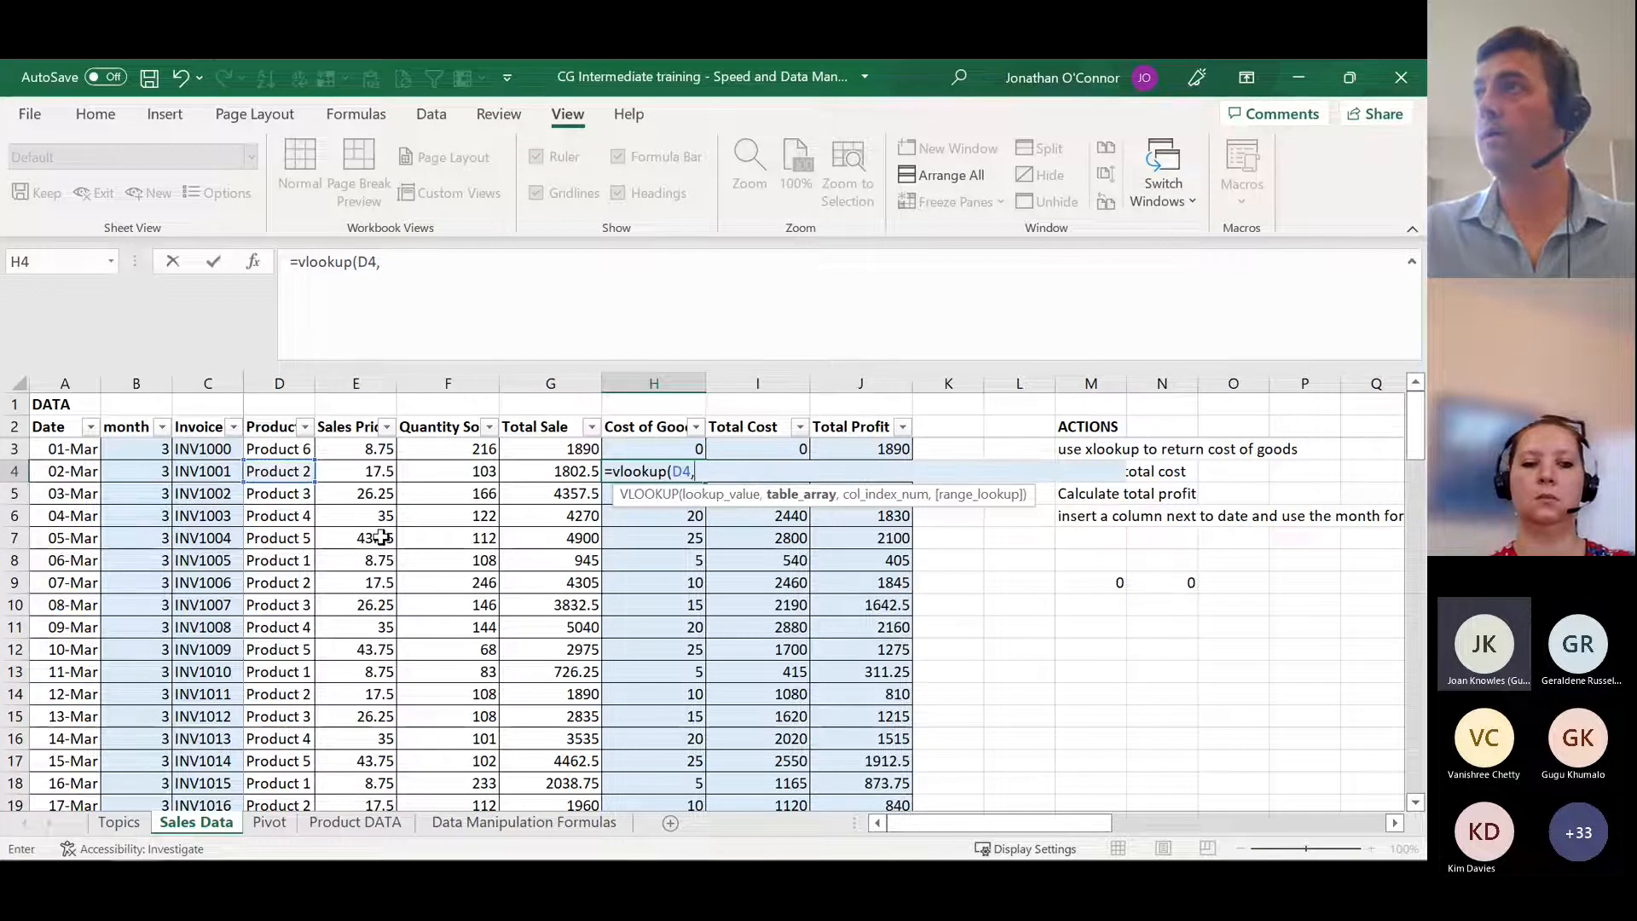
left_click(361, 822)
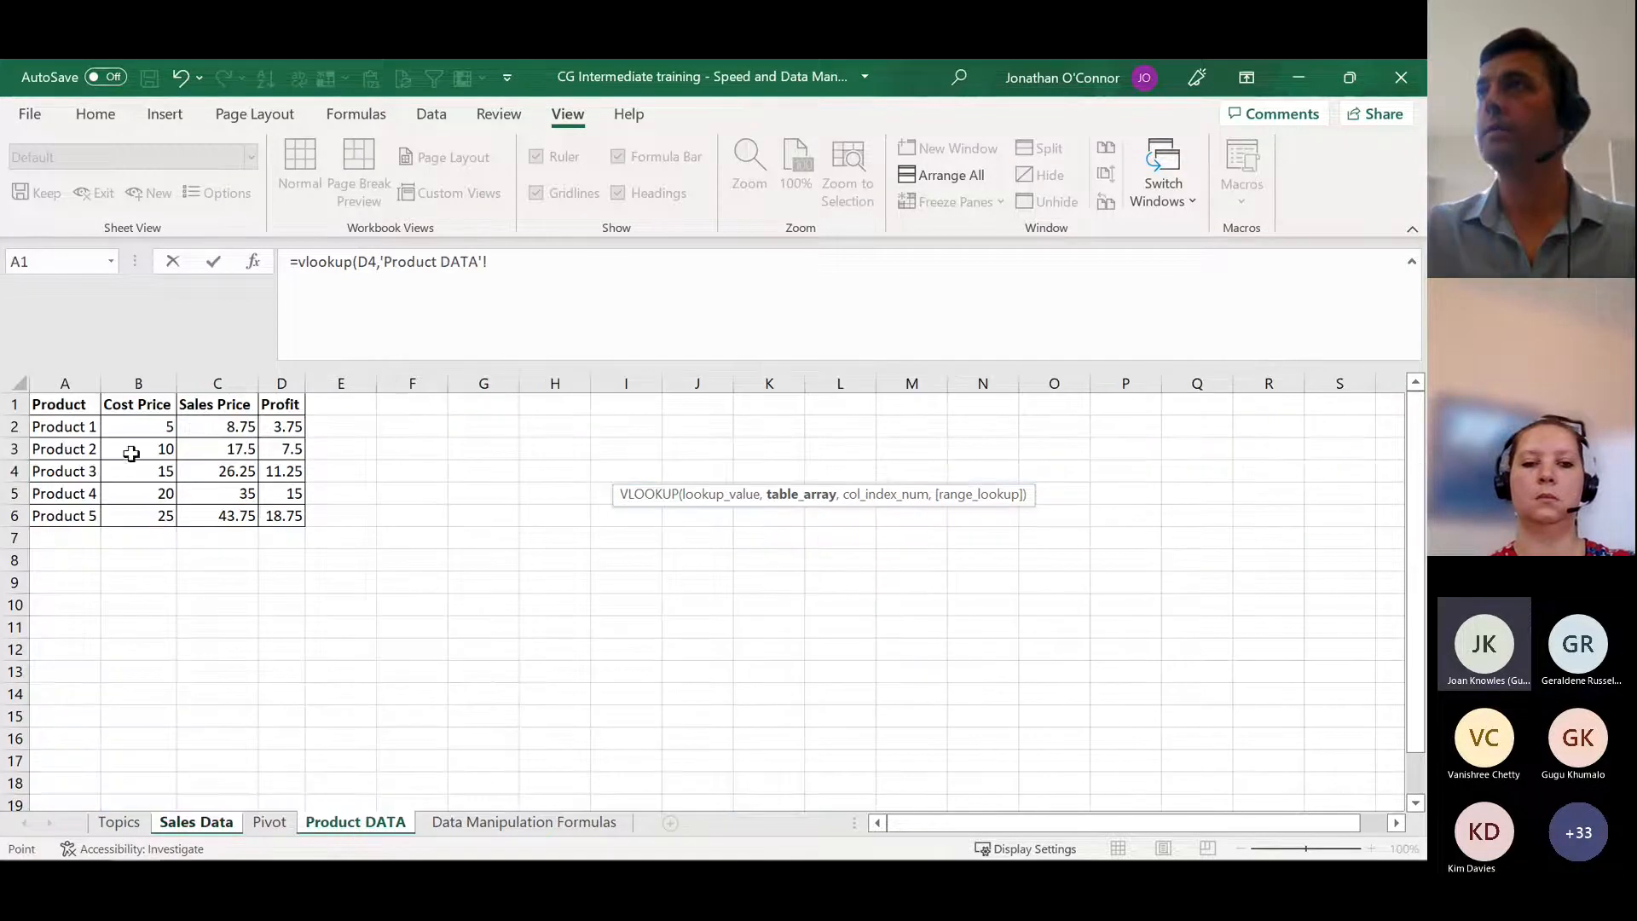
left_click_drag(61, 382, 134, 386)
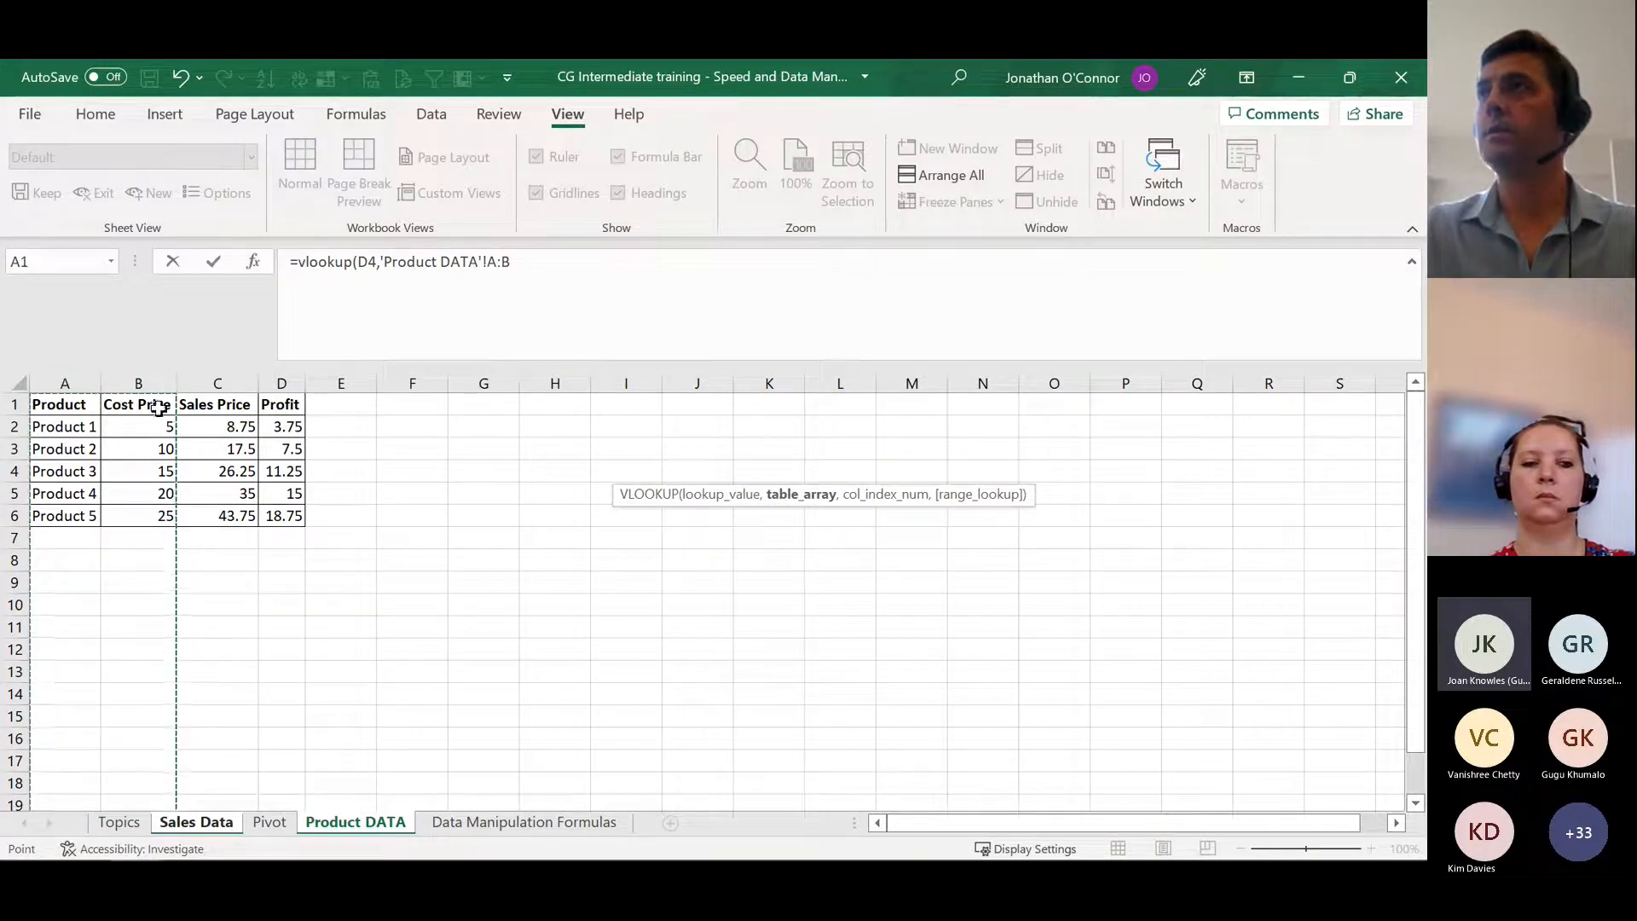
left_click_drag(62, 377, 62, 375)
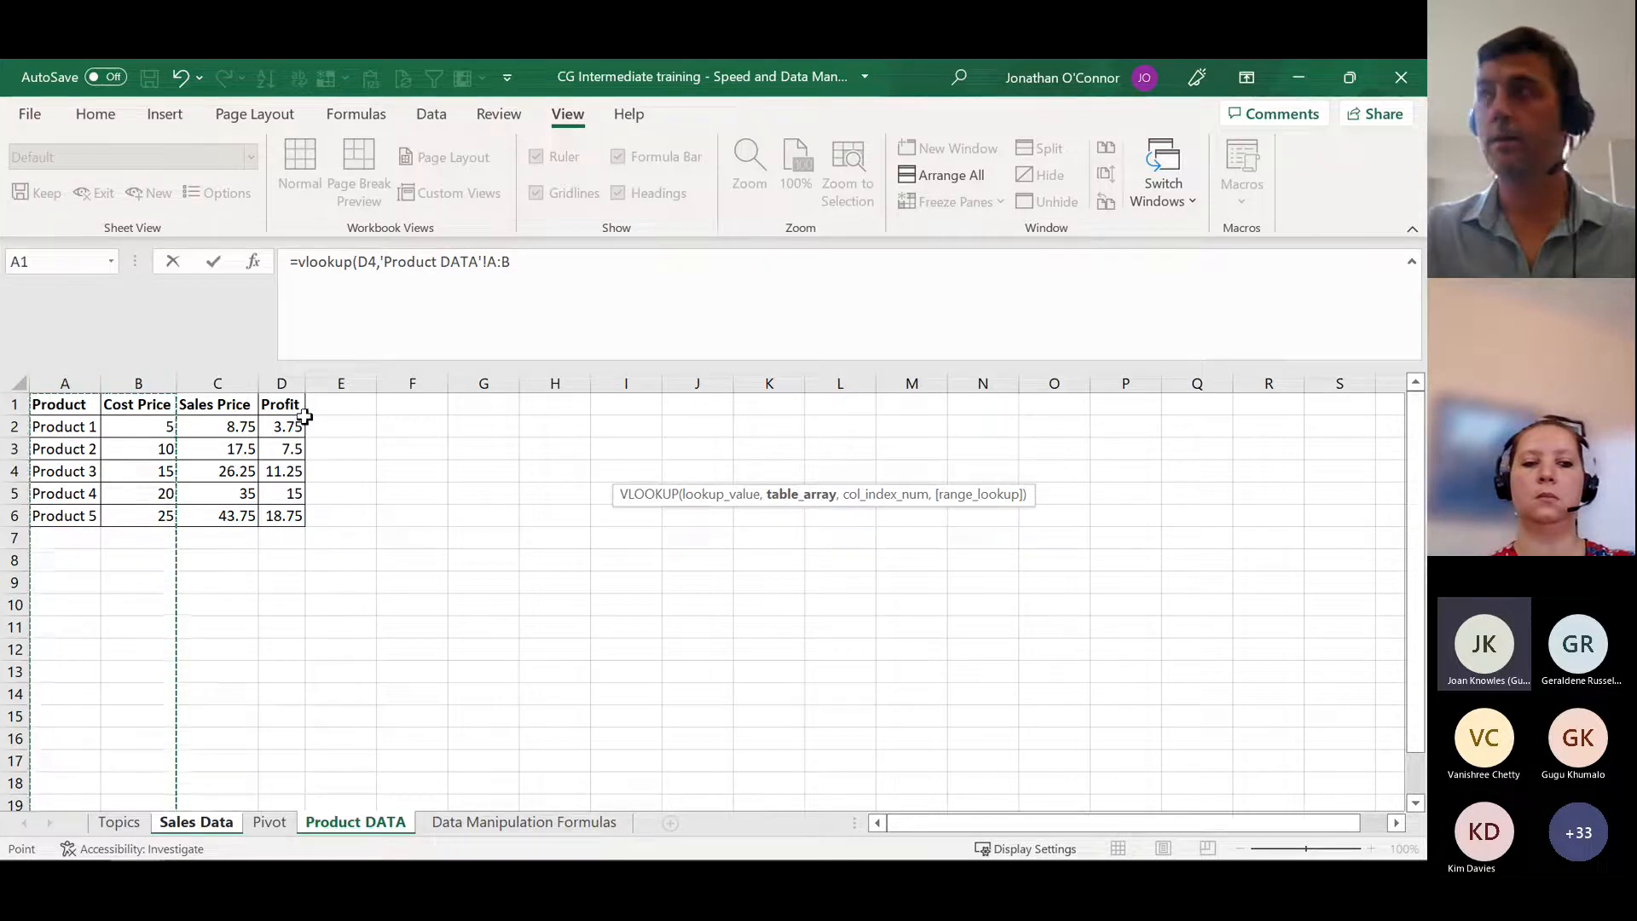
Step: Complete the H4 VLOOKUP with column index 2, leaving out the range lookup argument, and commit it
type(",")
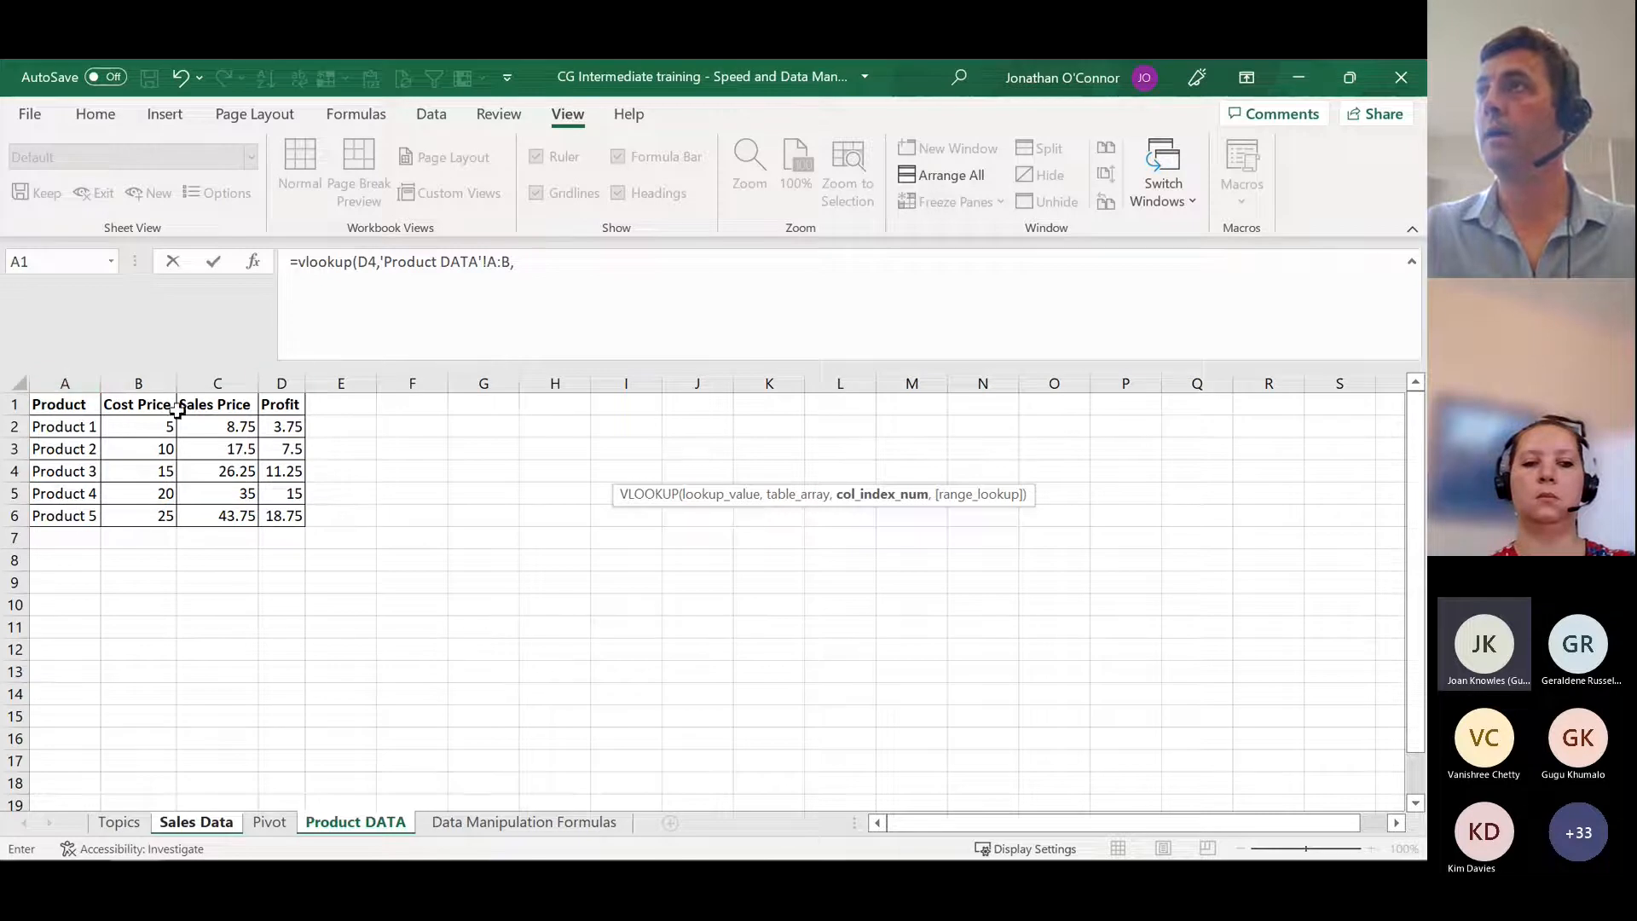
left_click(574, 265)
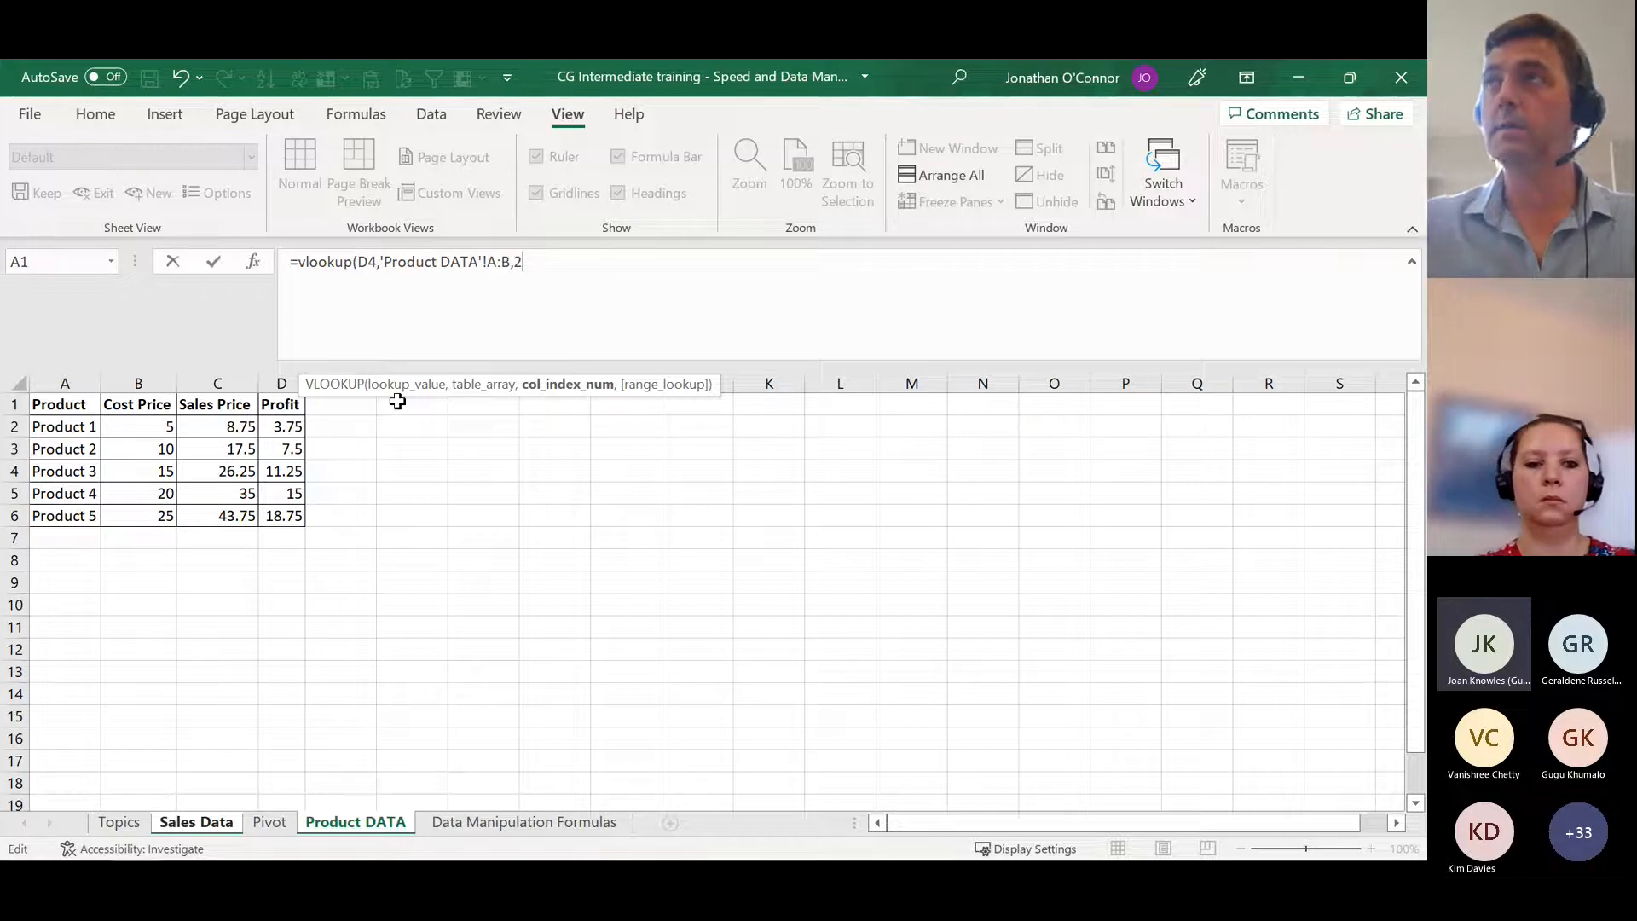
type(")")
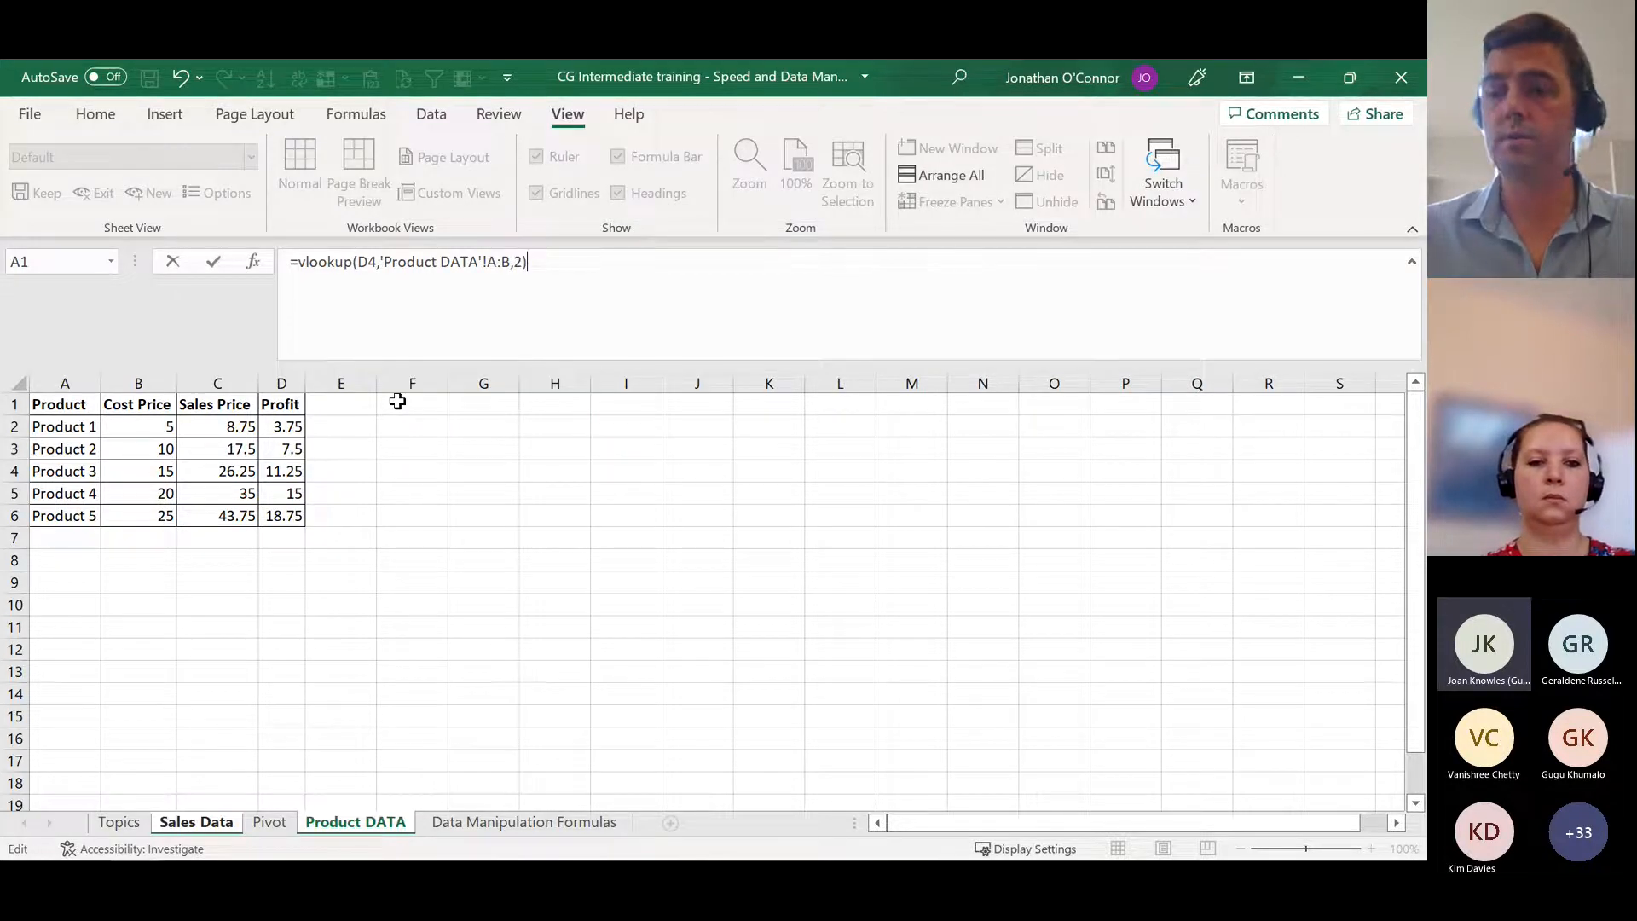
key("Return")
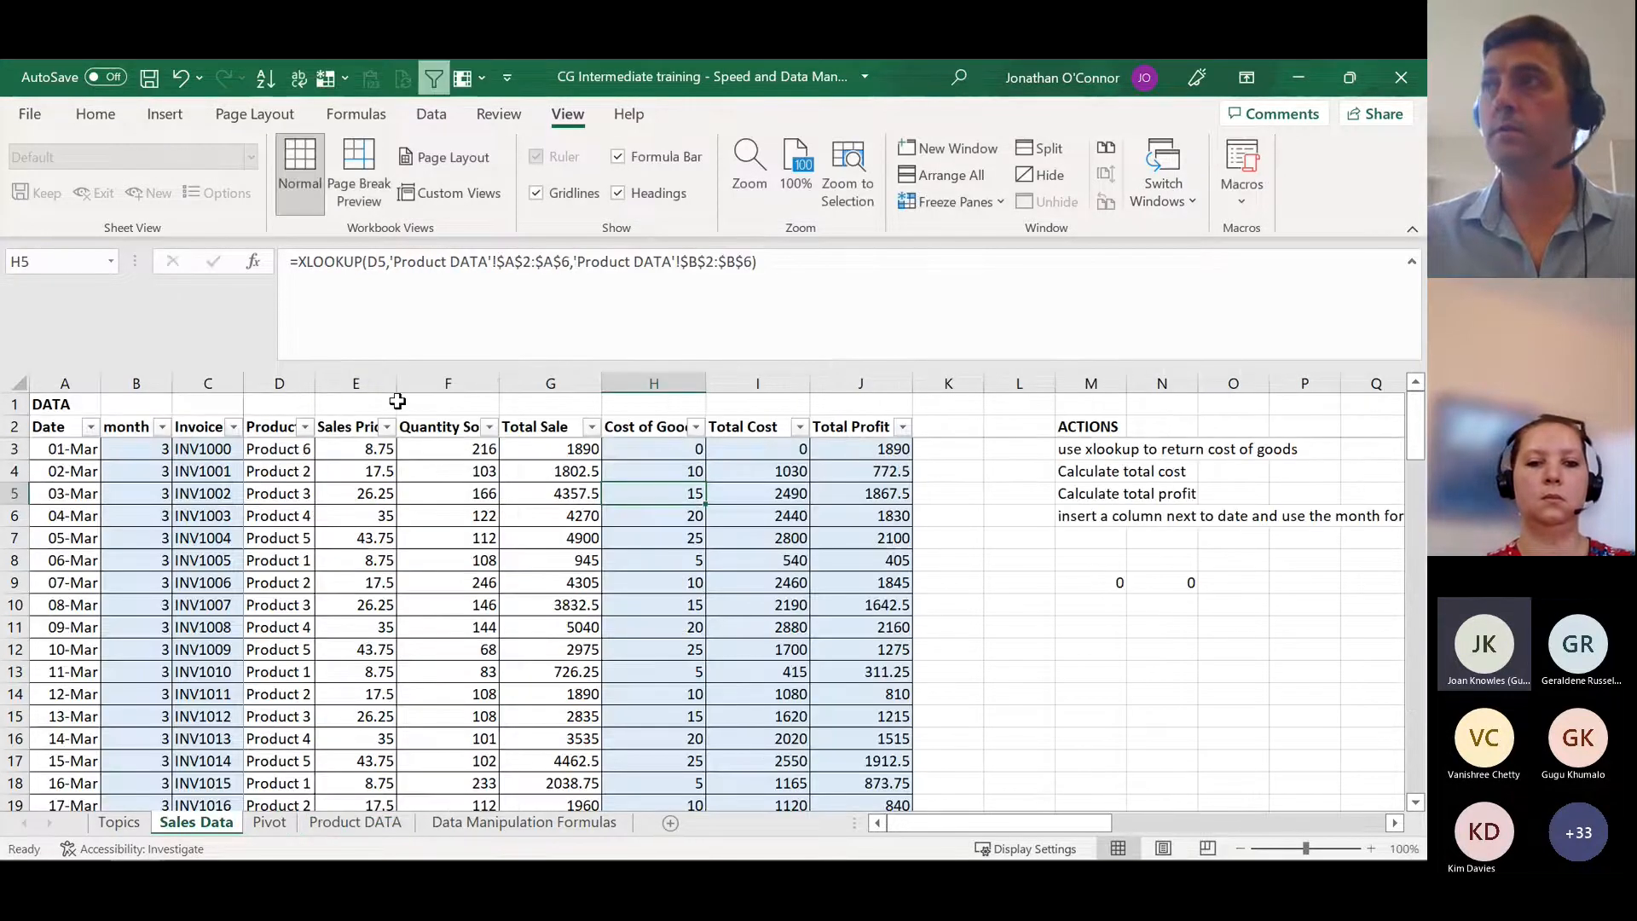
key("Up")
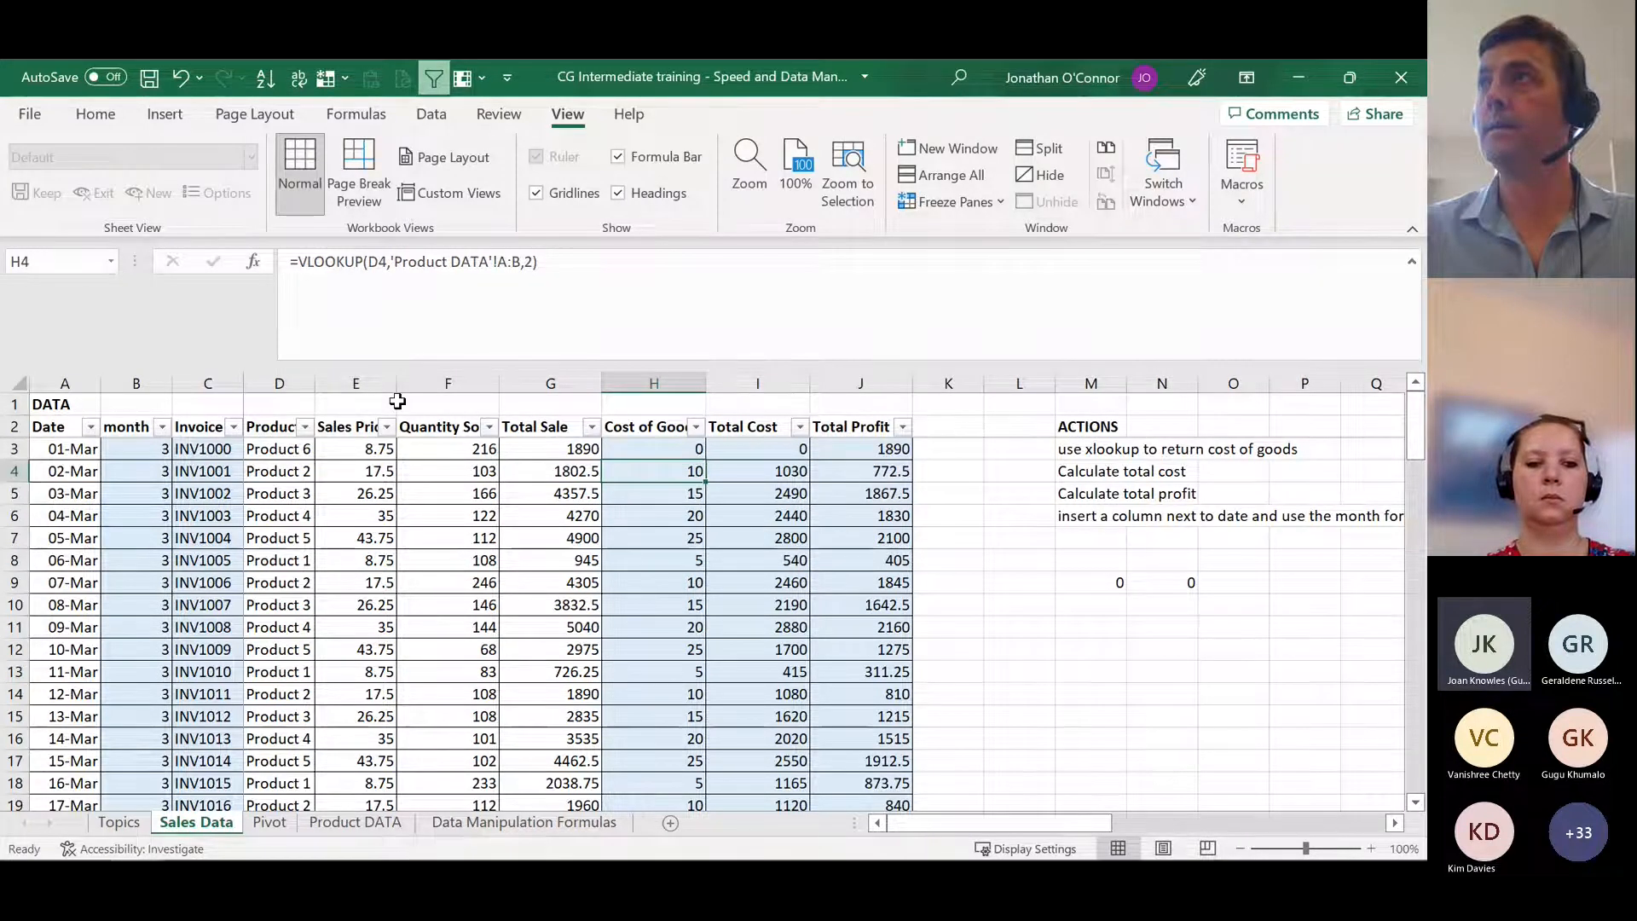
Step: Fill Product 6 from D3 down into D4 on Sales Data
left_click(292, 471)
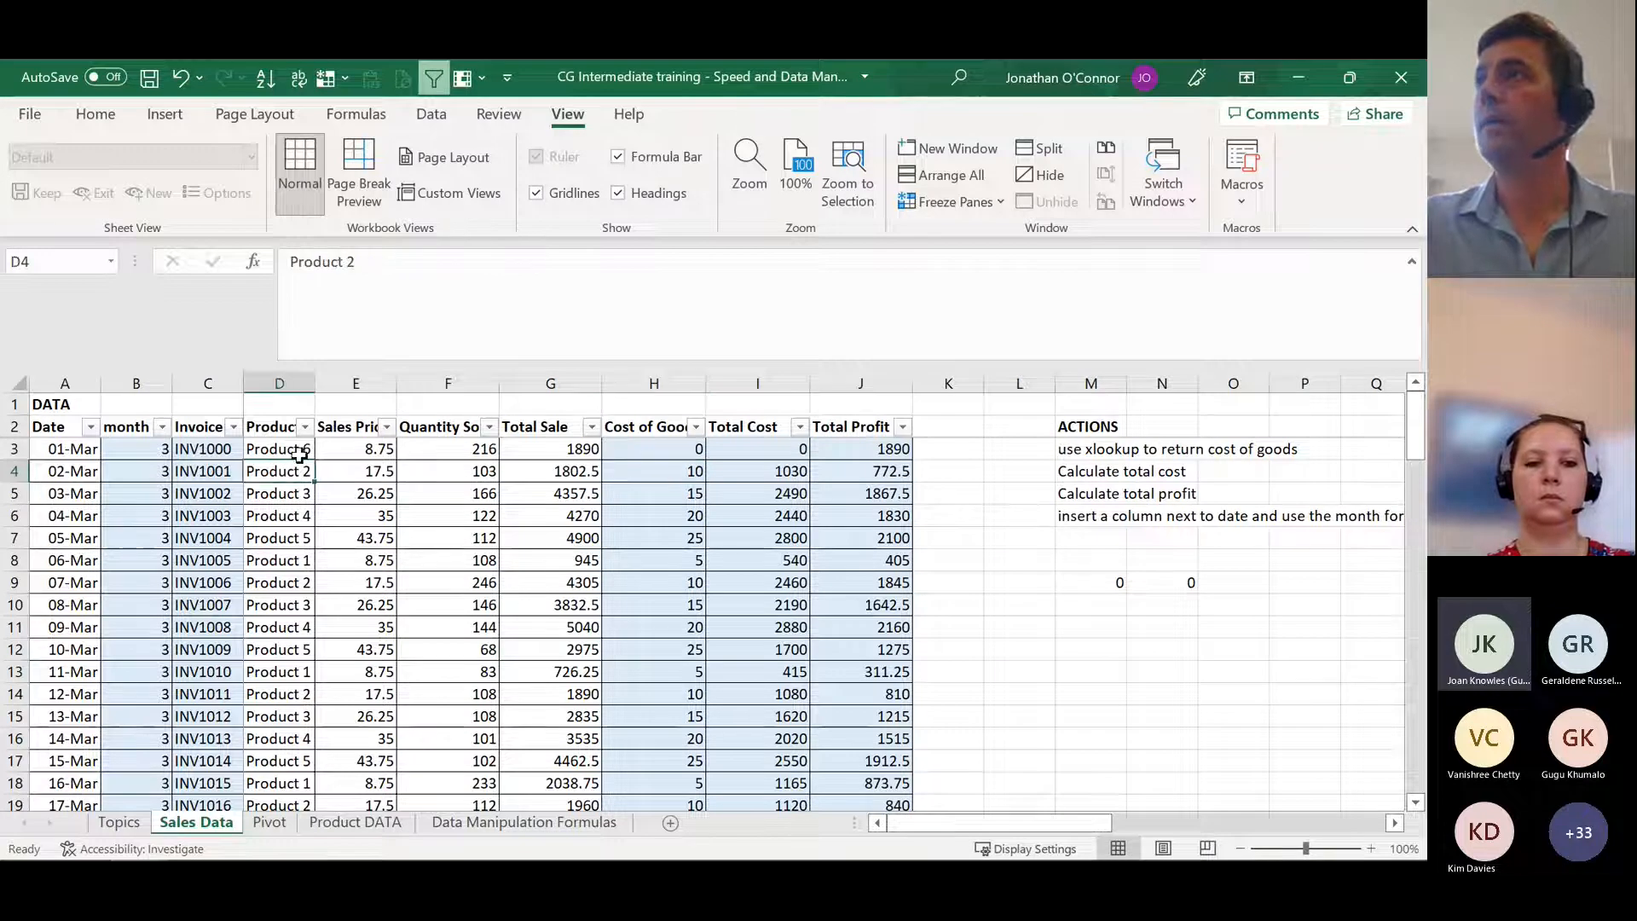
left_click(694, 470)
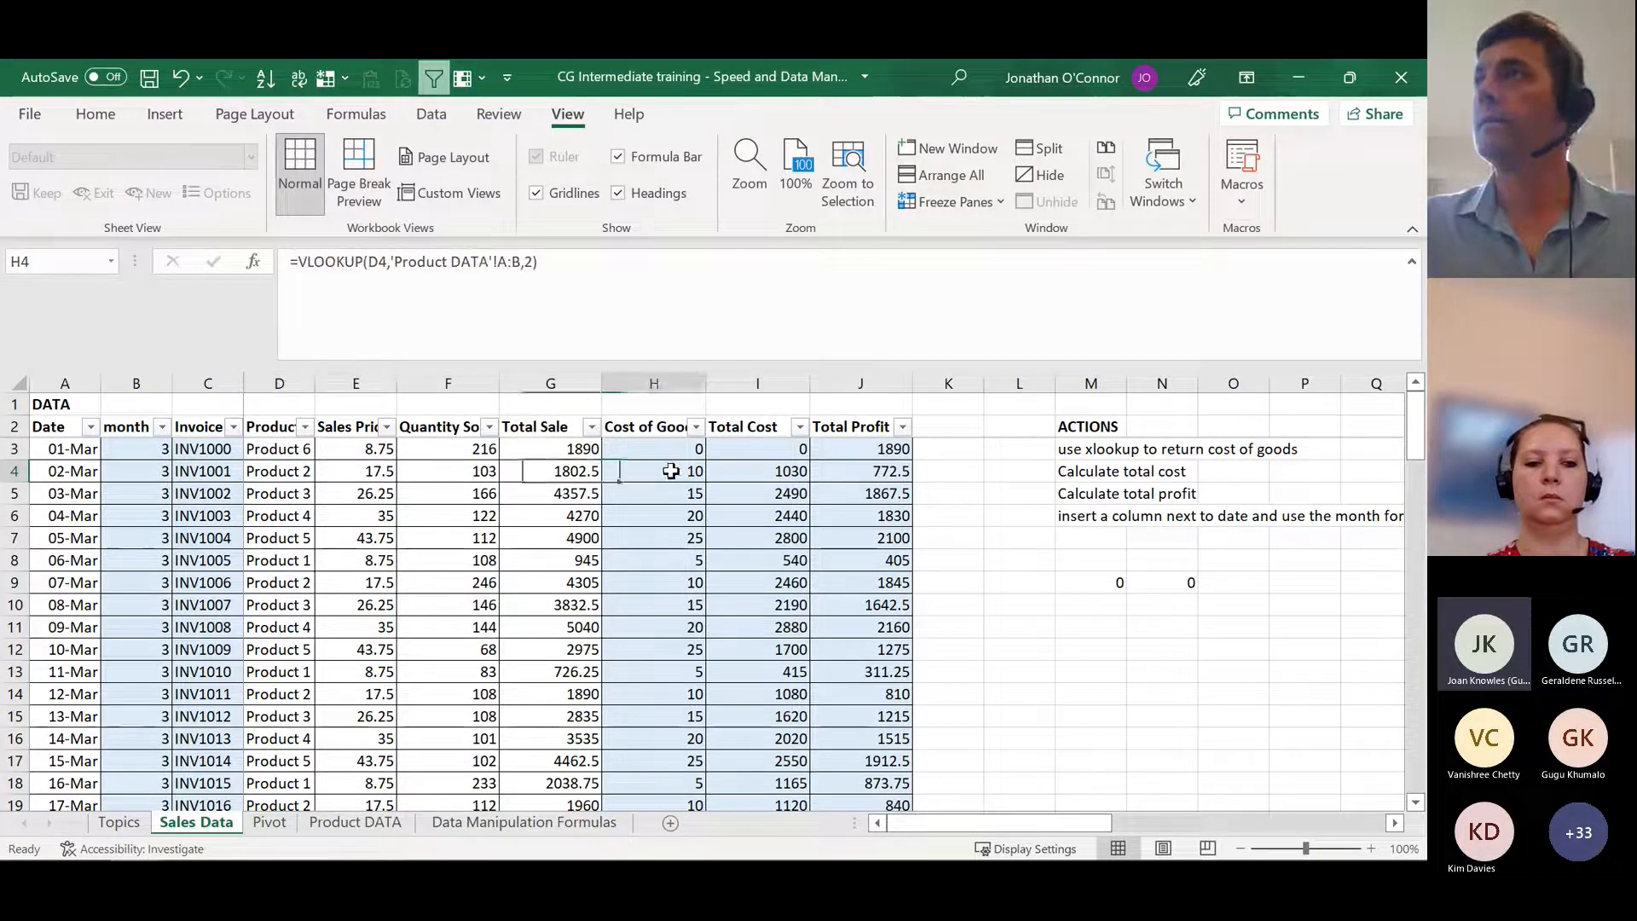
left_click(281, 473)
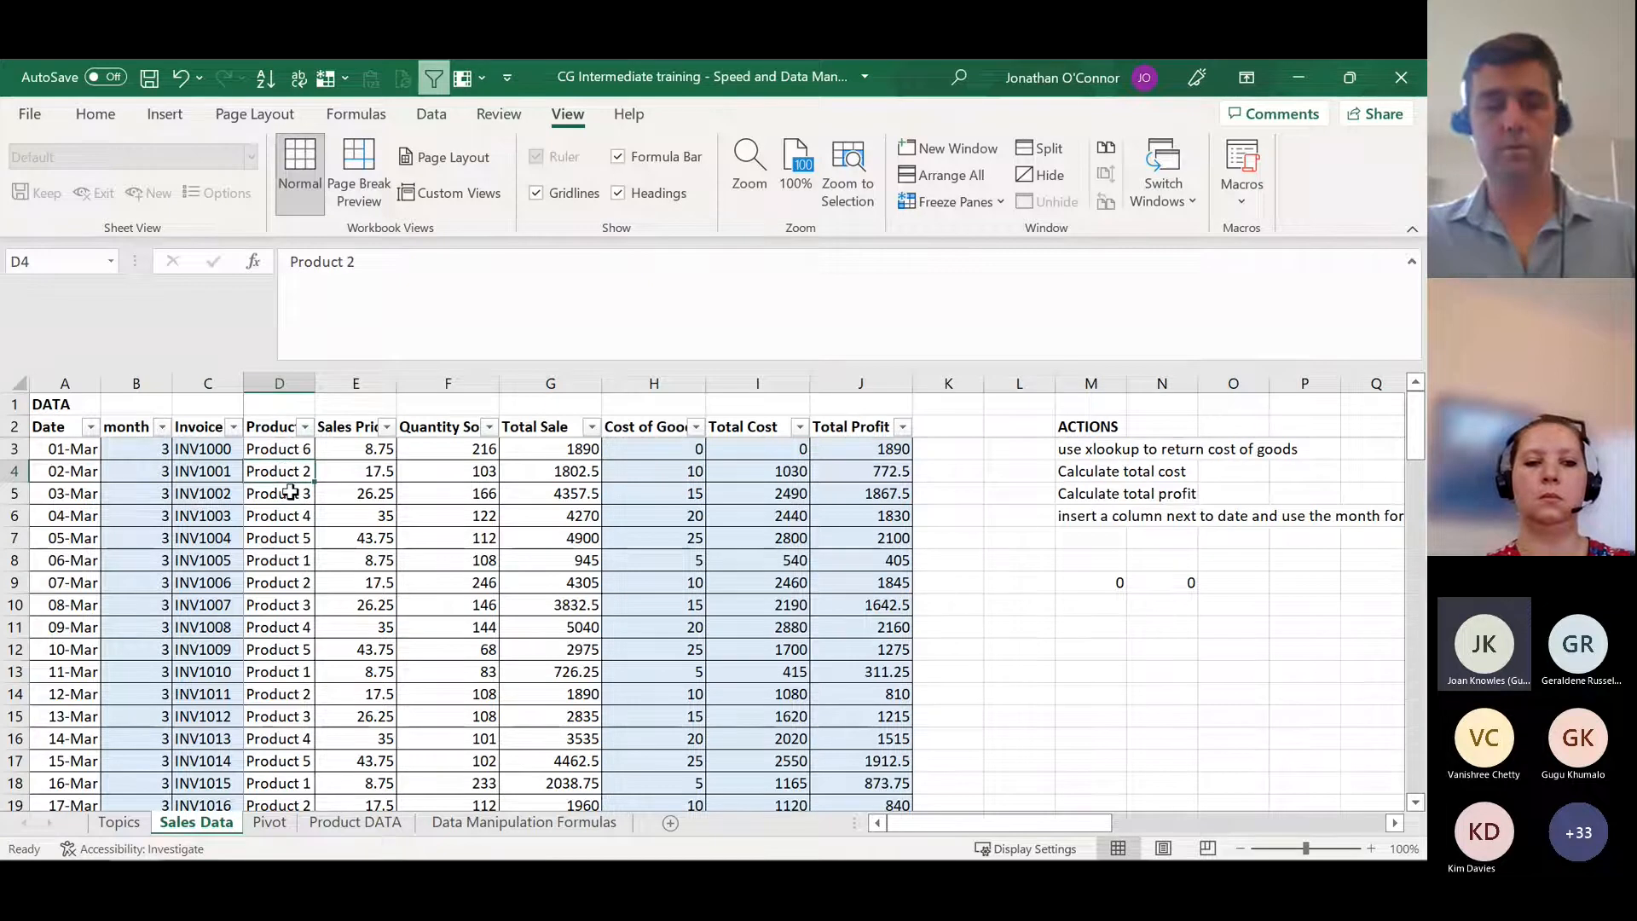
key("ctrl+d")
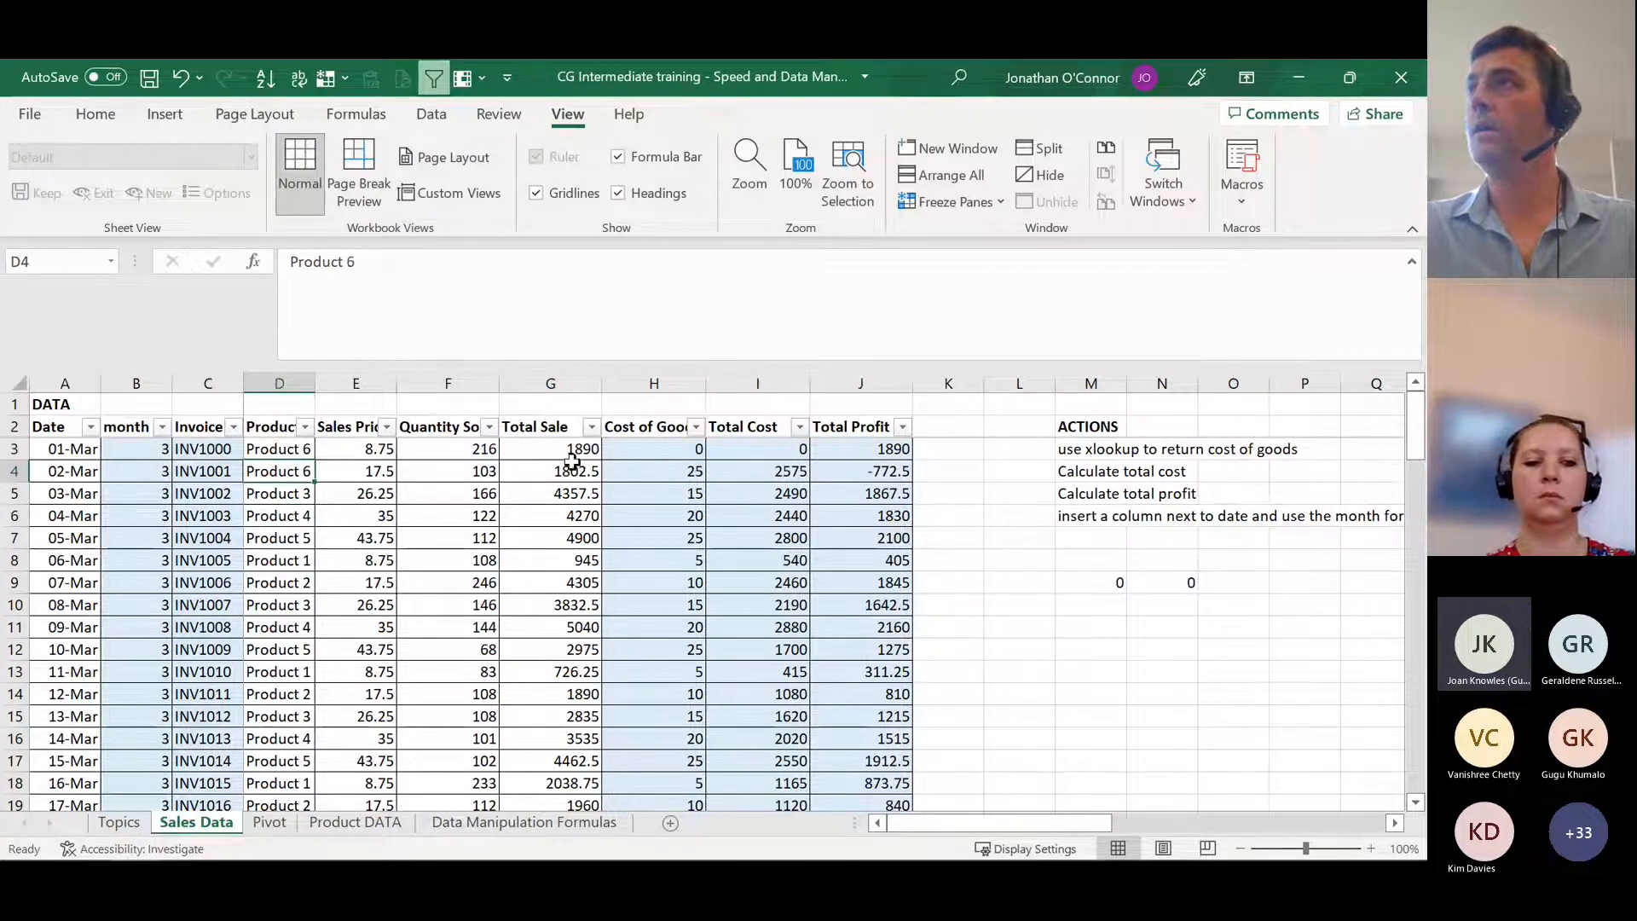
Step: Examine the VLOOKUP formula in H4 against the last product's cost price on Product DATA, and return to Sales Data
left_click(668, 470)
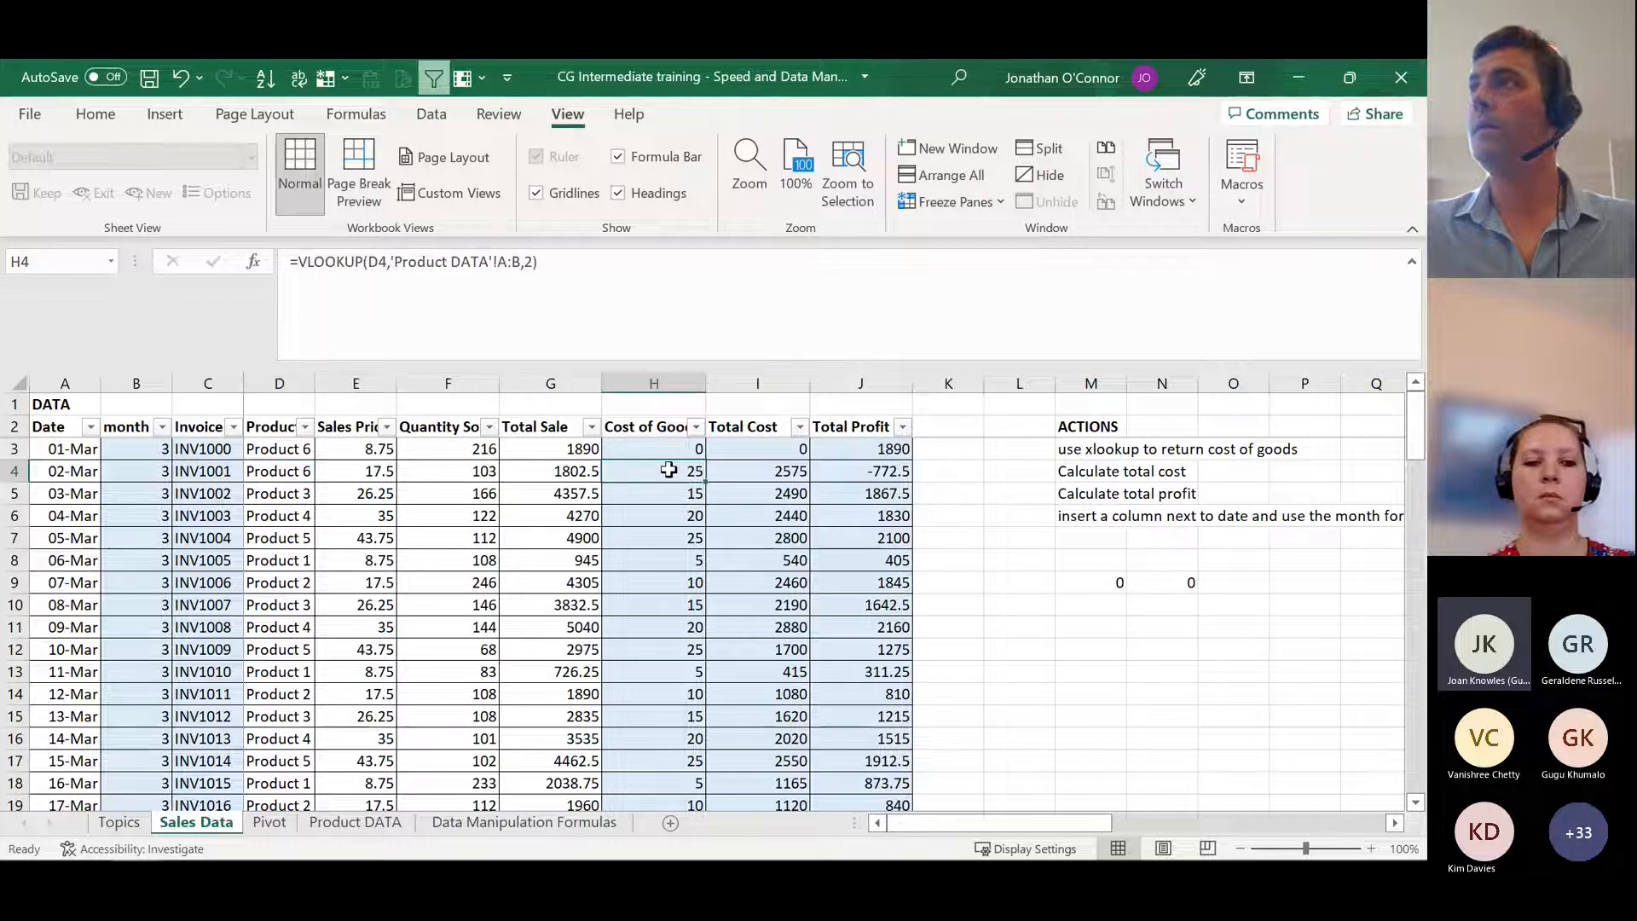
double_click(669, 470)
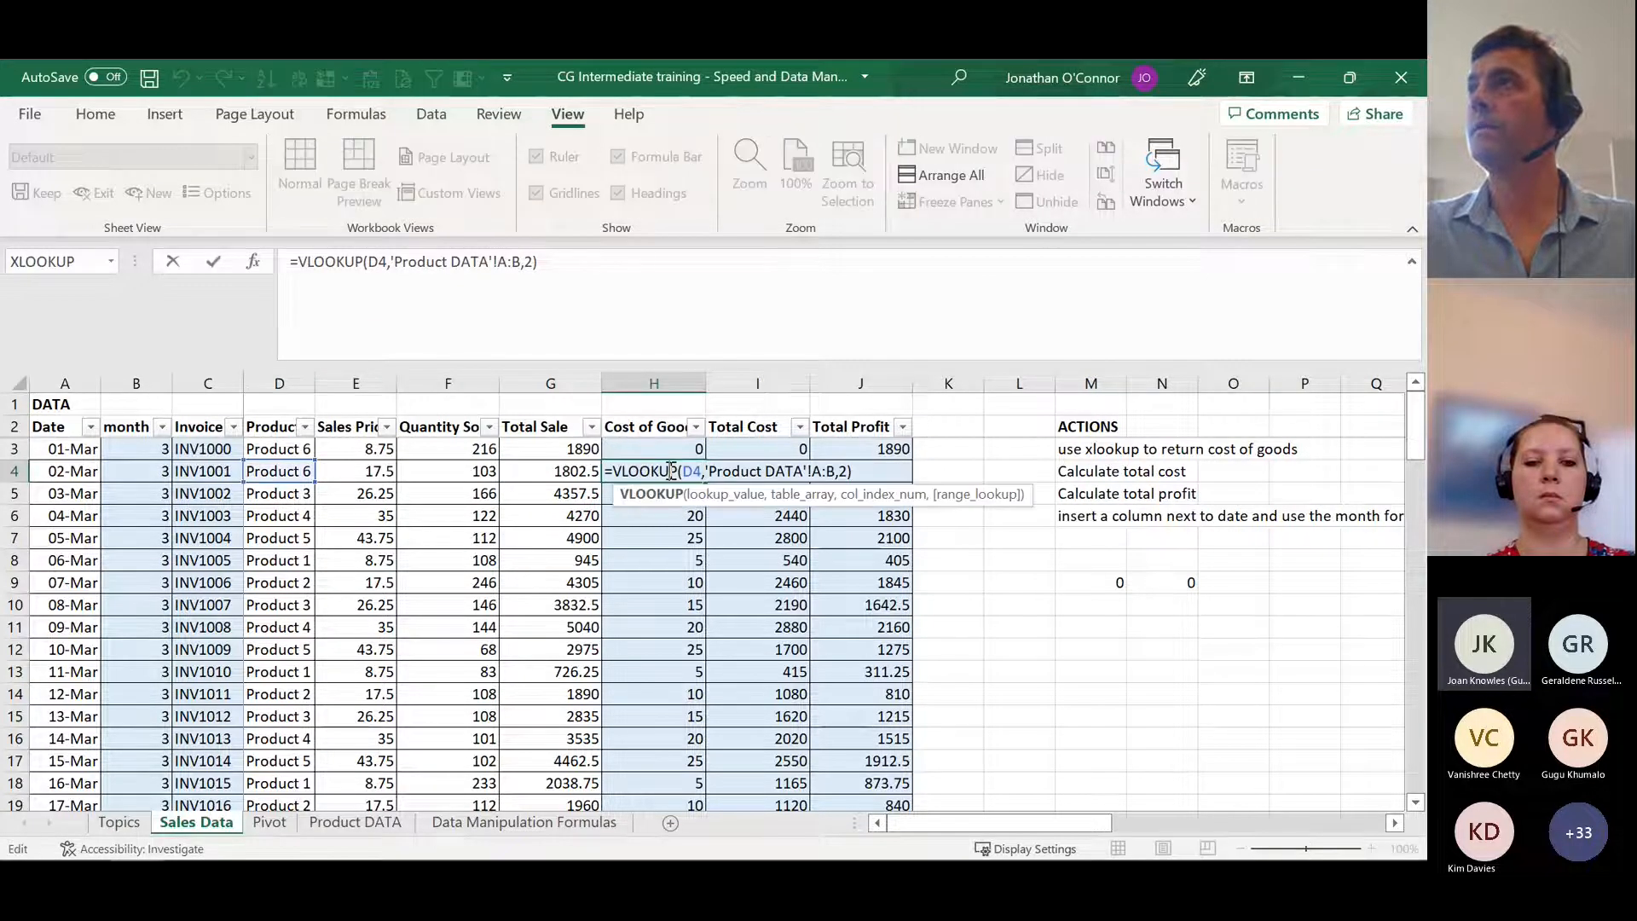
key("Escape")
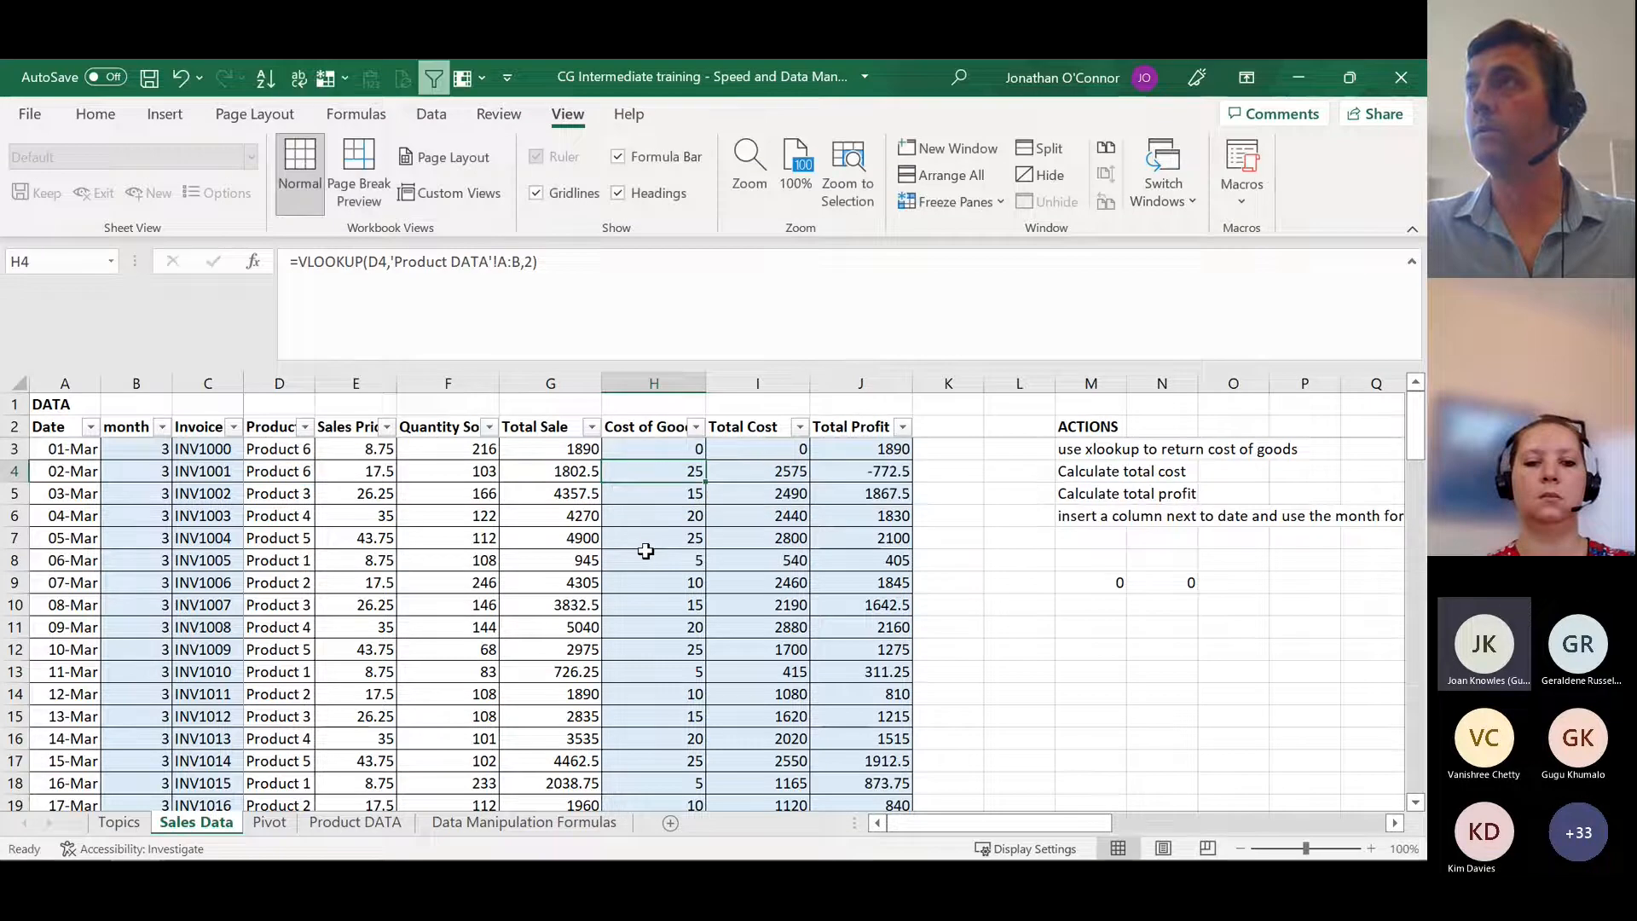
left_click(350, 820)
left_click(65, 545)
left_click(153, 536)
left_click(155, 510)
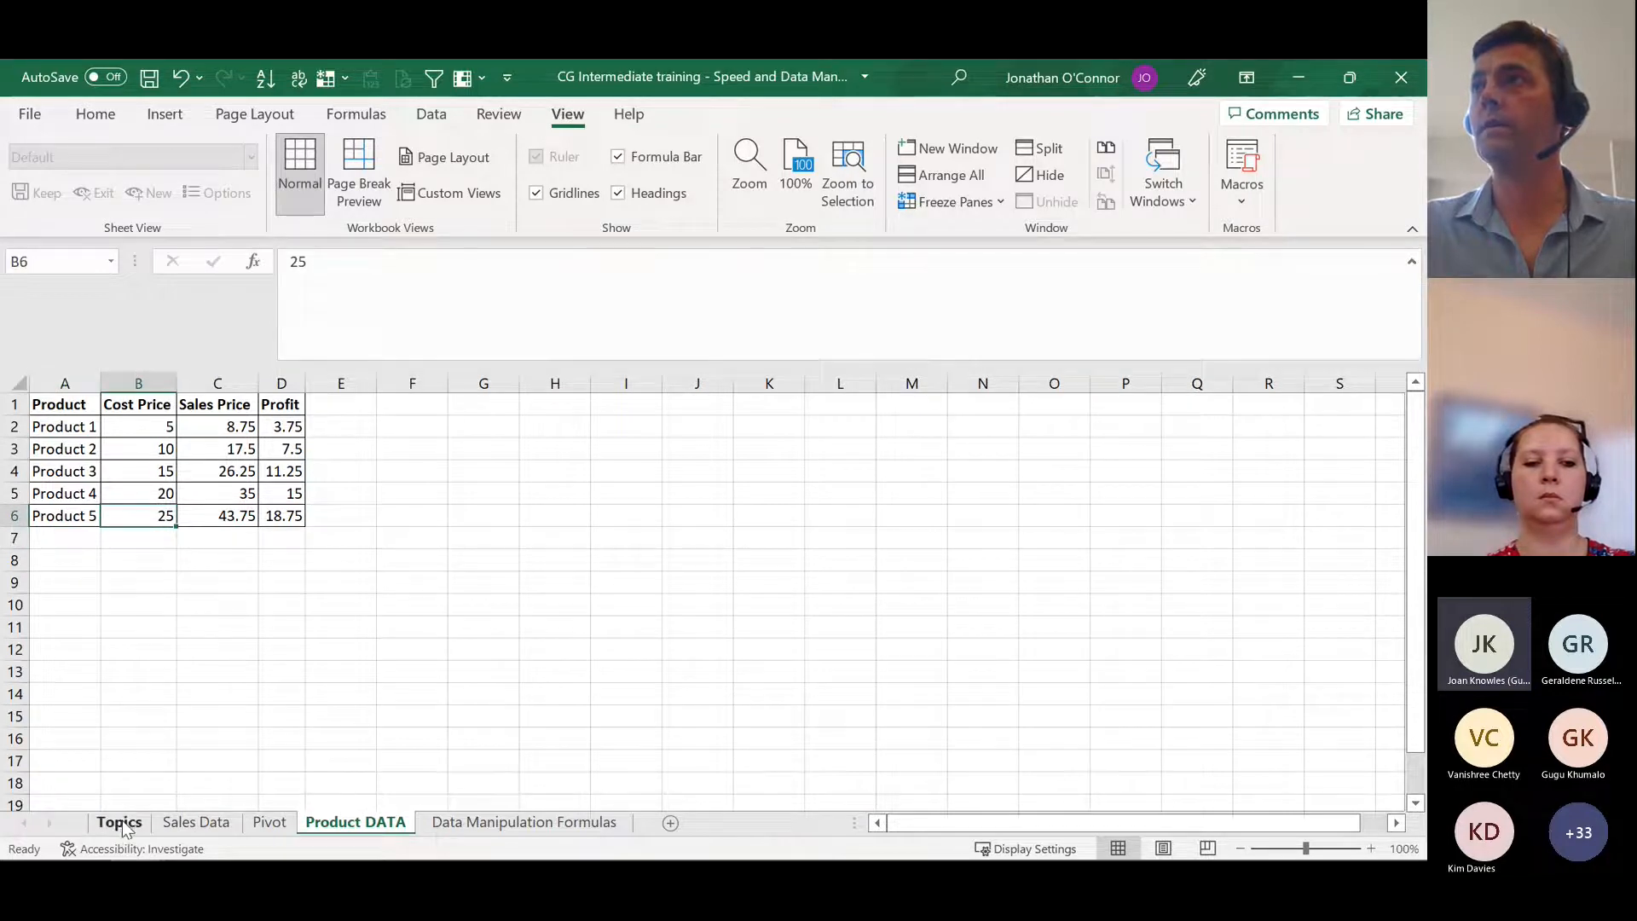
left_click(196, 822)
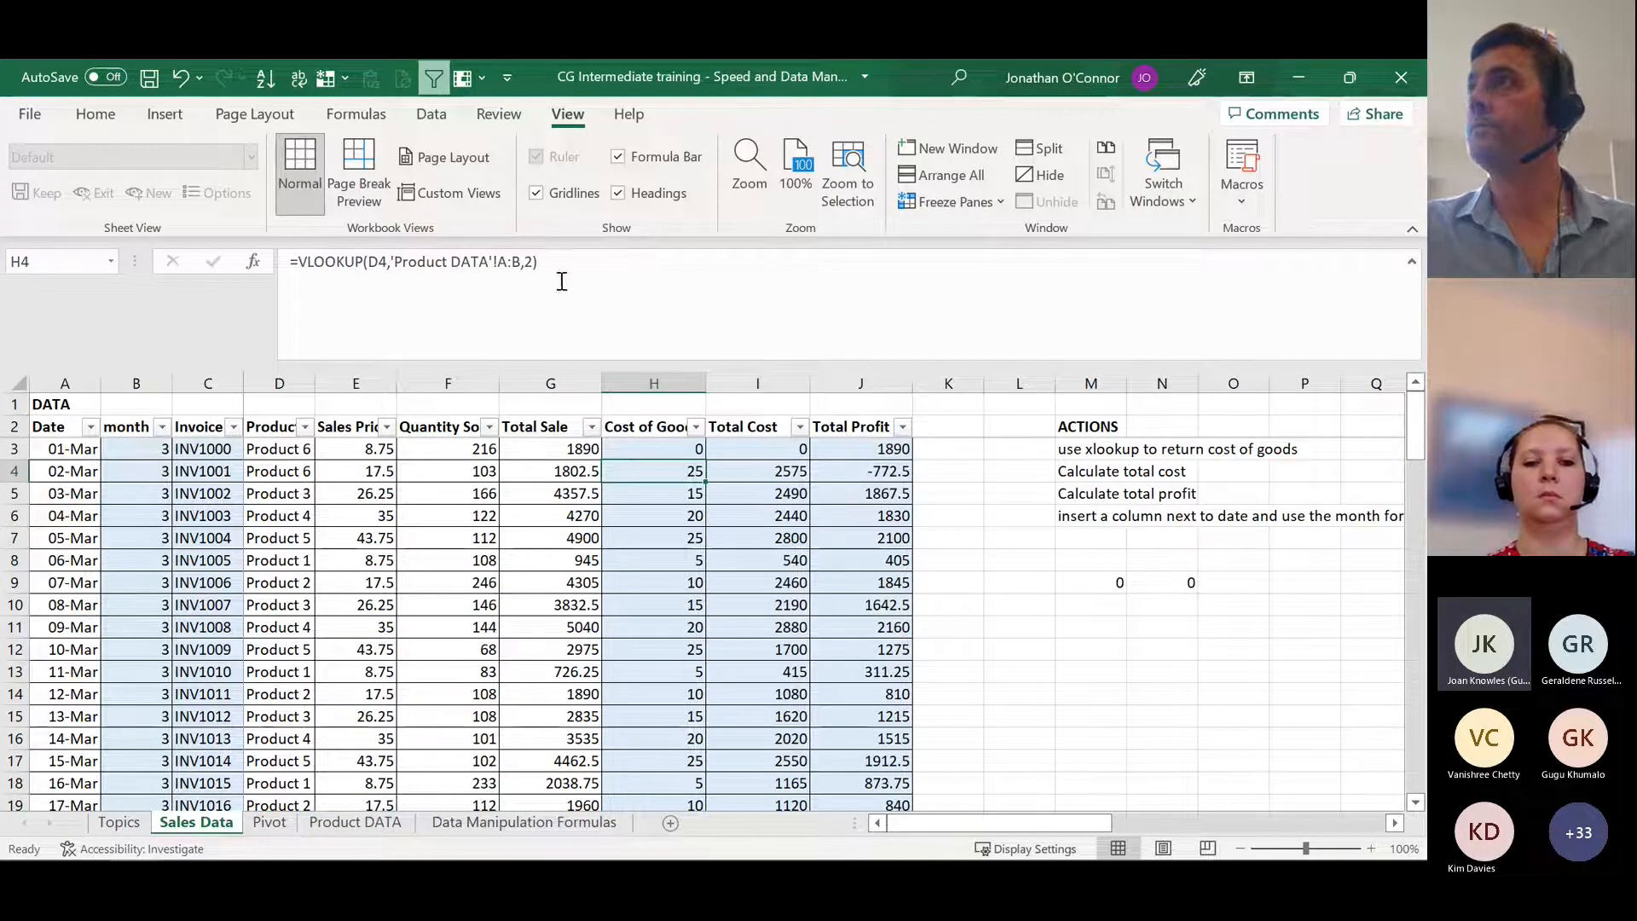
Step: Add FALSE as the range_lookup argument of the VLOOKUP in H4 for an exact match and commit the formula
left_click(531, 267)
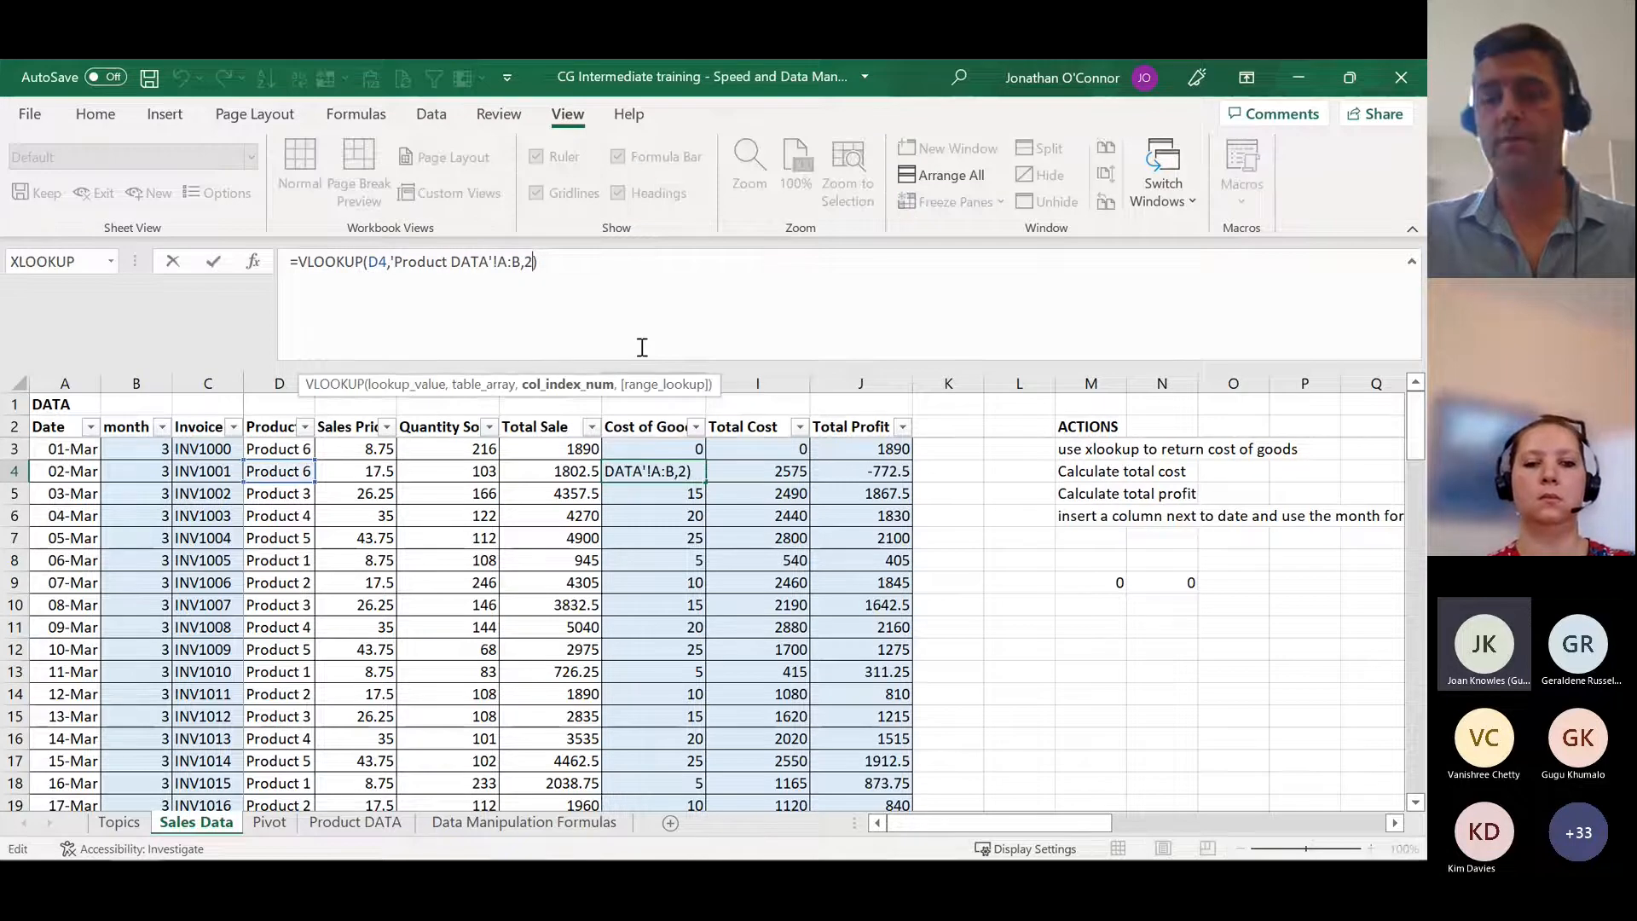
type(",")
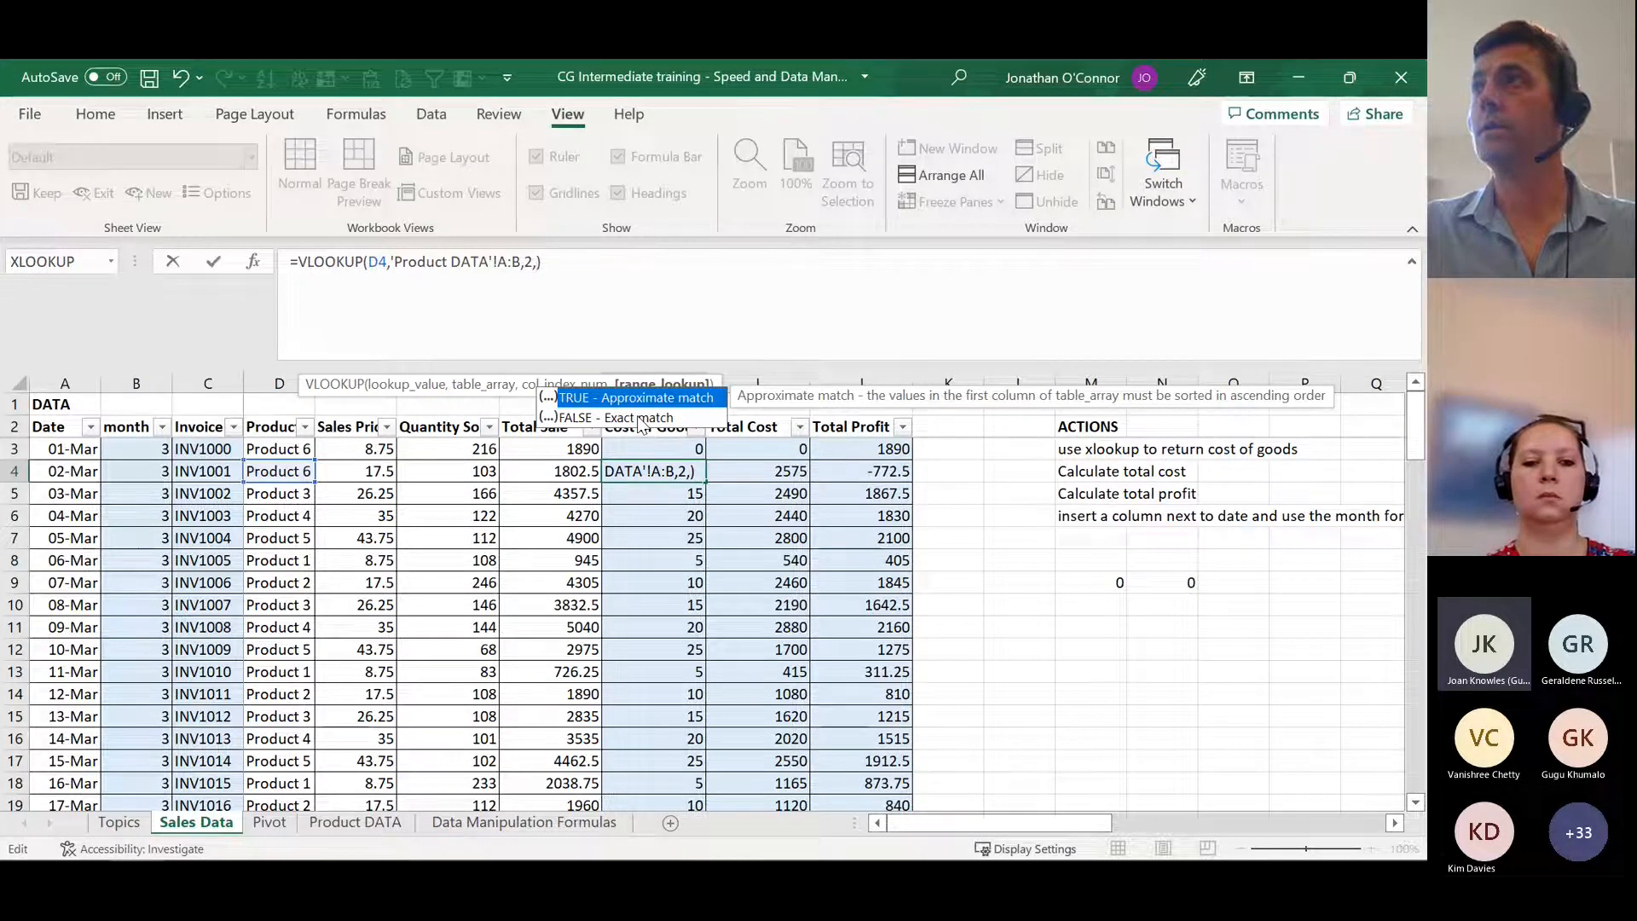
type("false")
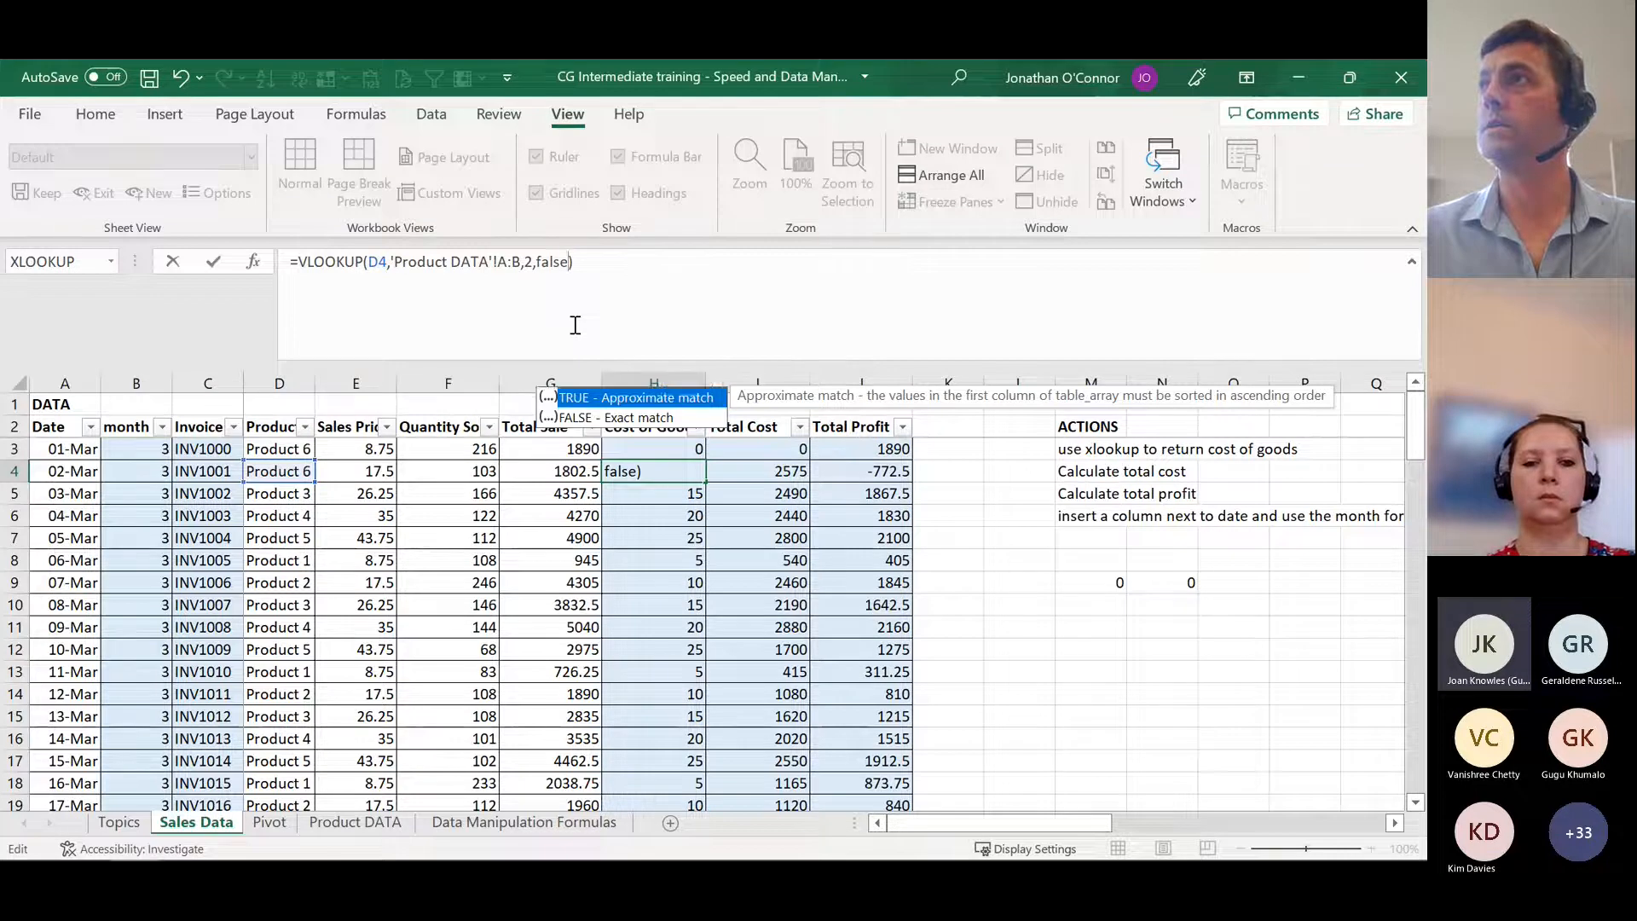
key("Return")
key("Up")
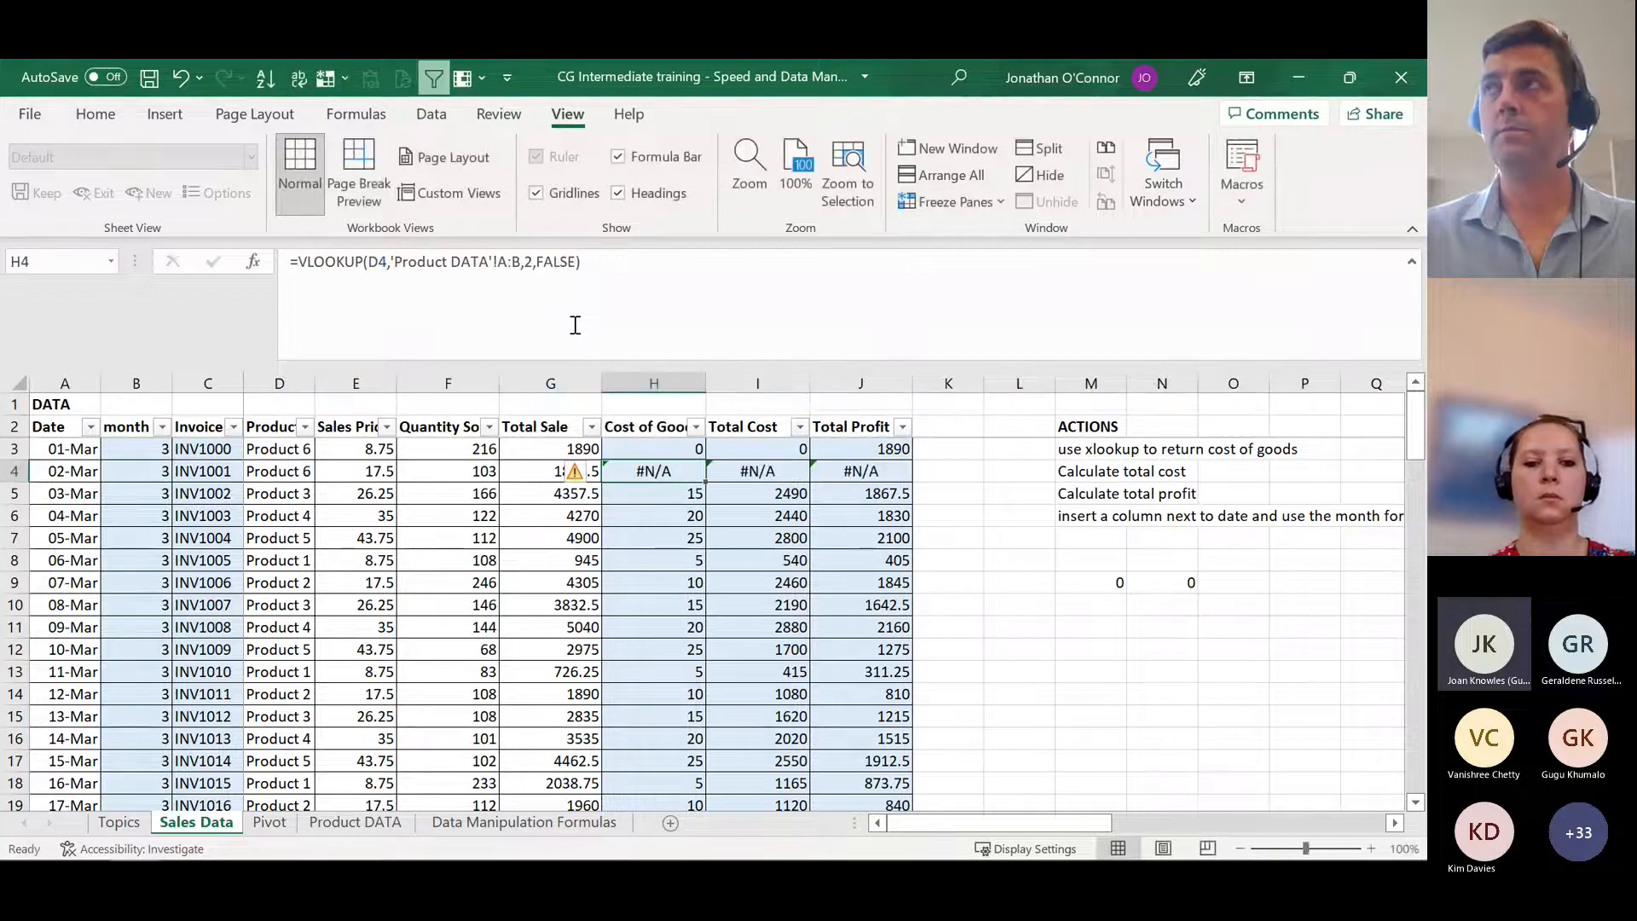
left_click(252, 474)
left_click(684, 472)
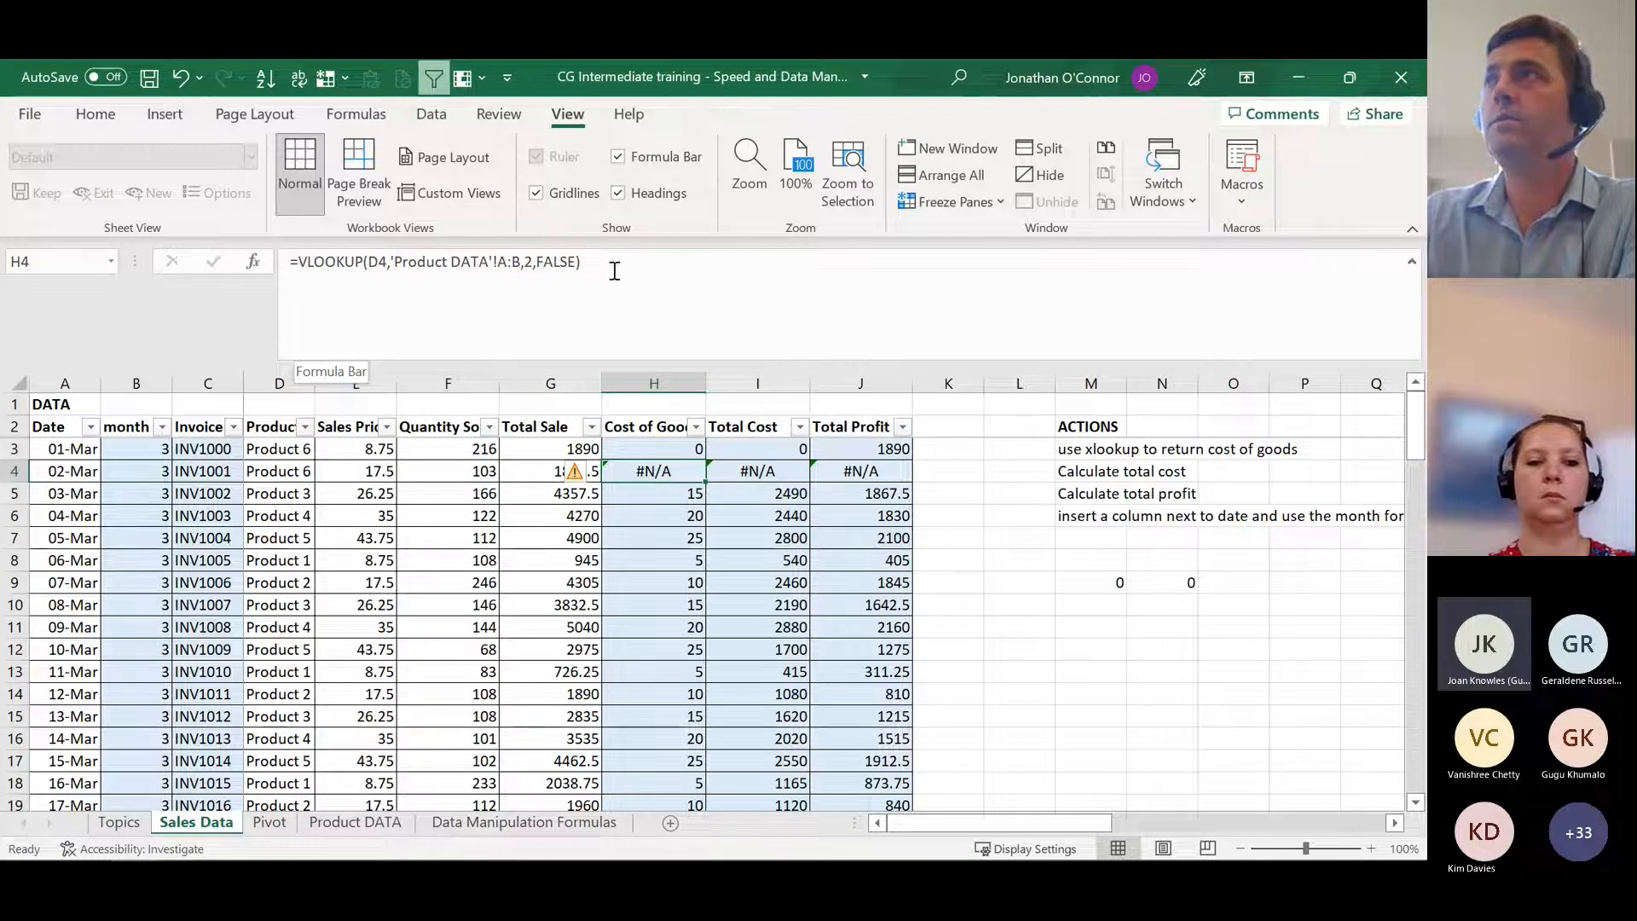
Step: Wrap the VLOOKUP in H4 in an IFERROR function with 0 as the value_if_error
double_click(634, 462)
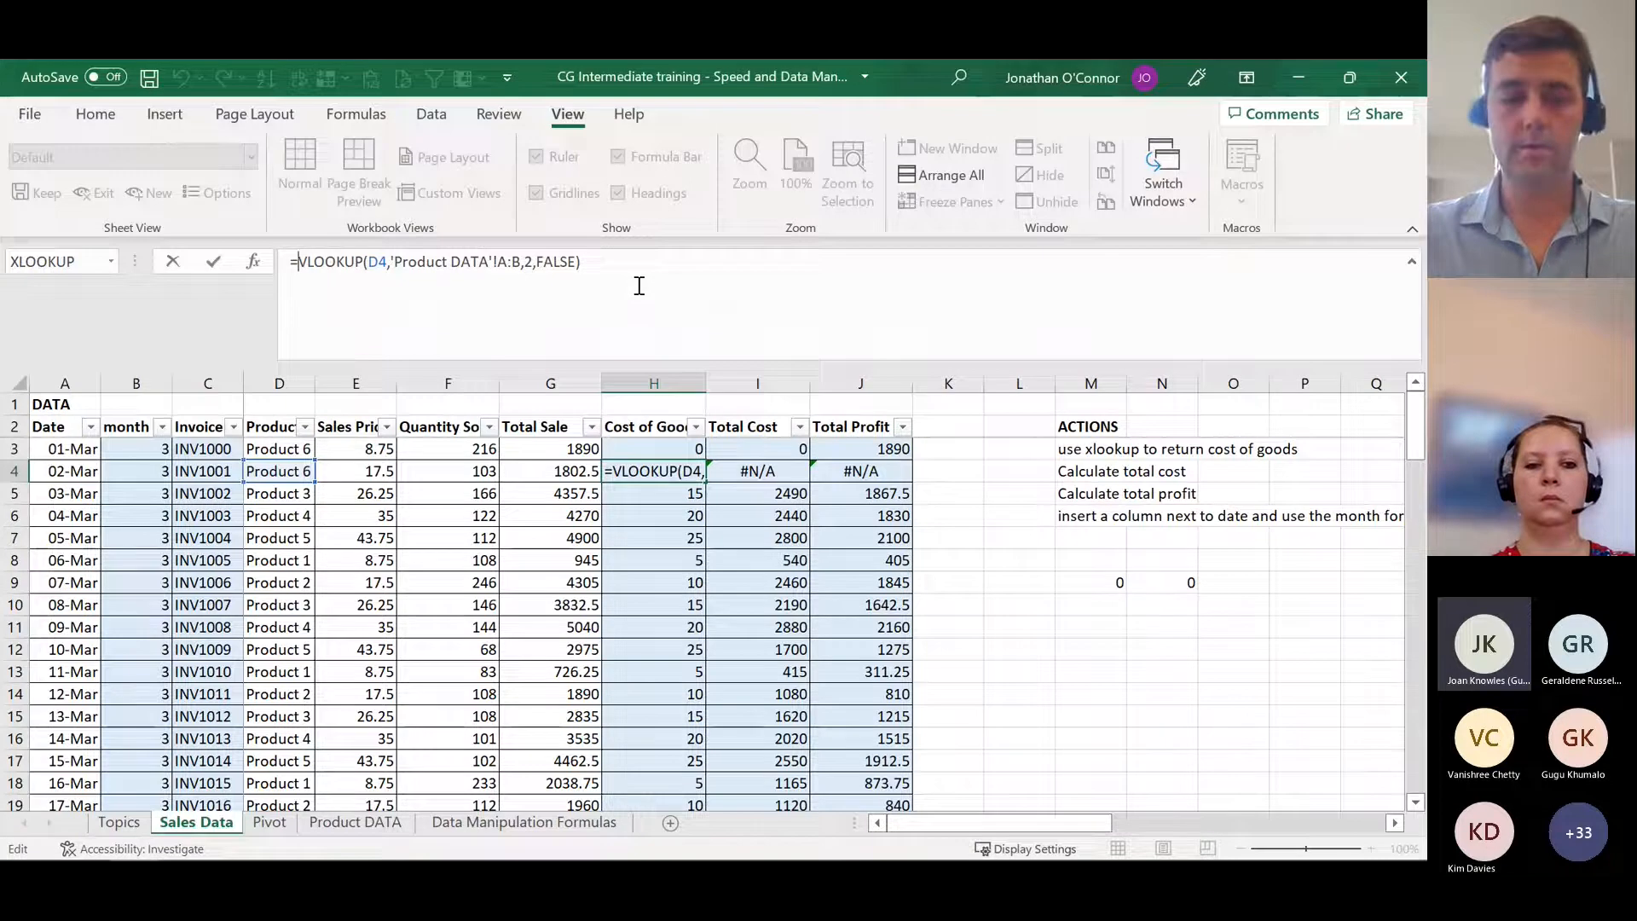
type("iferror")
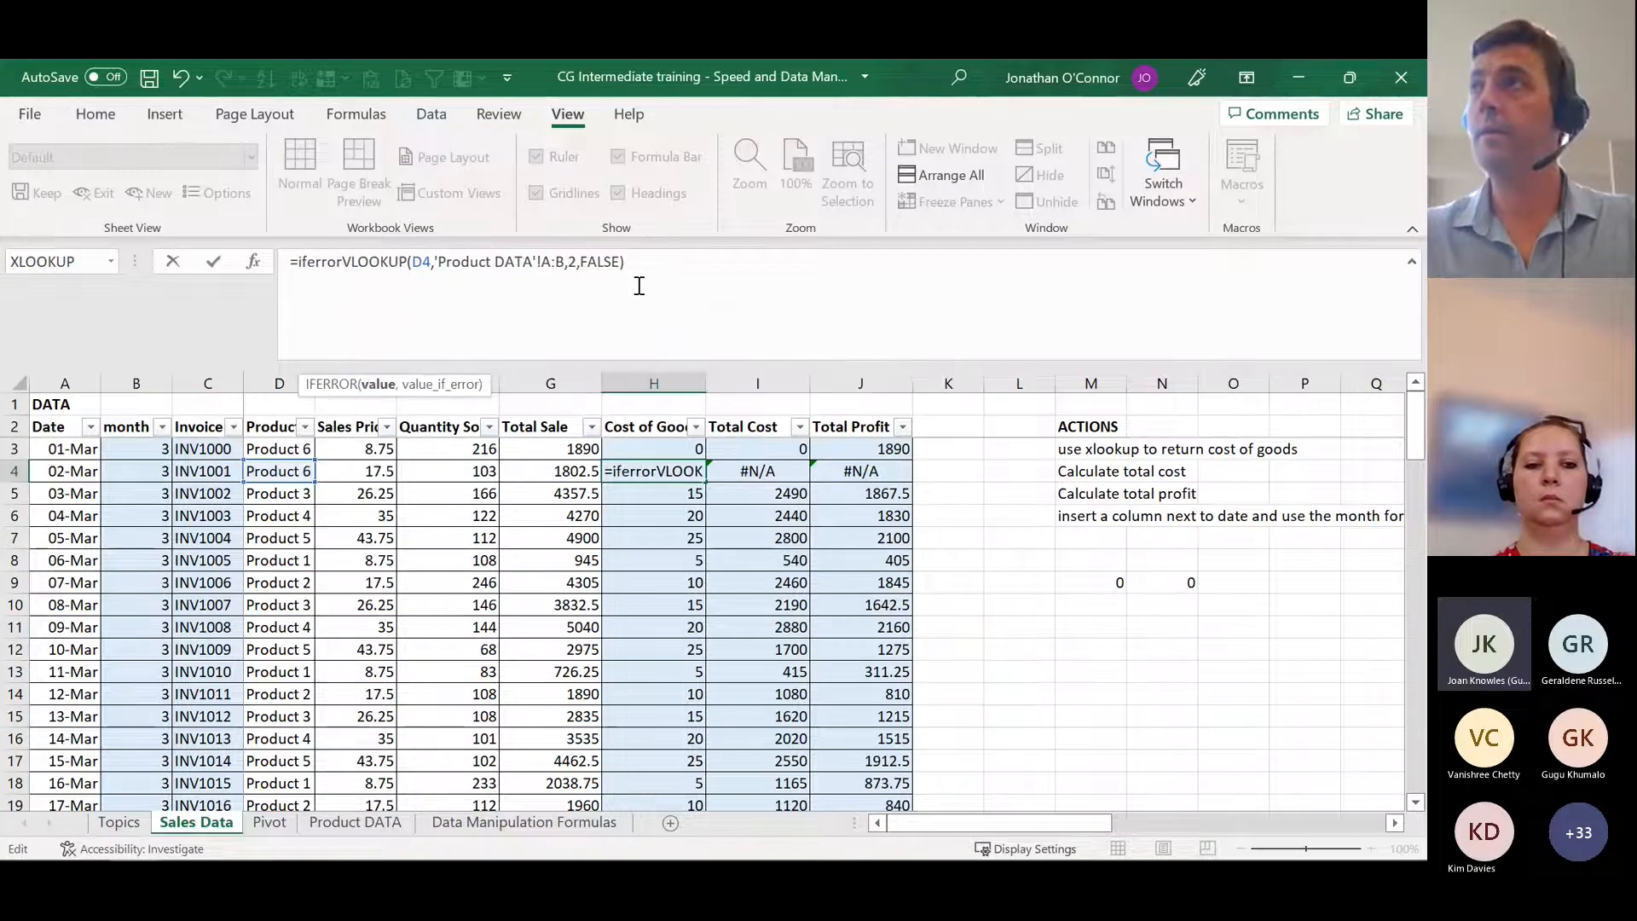
type("(")
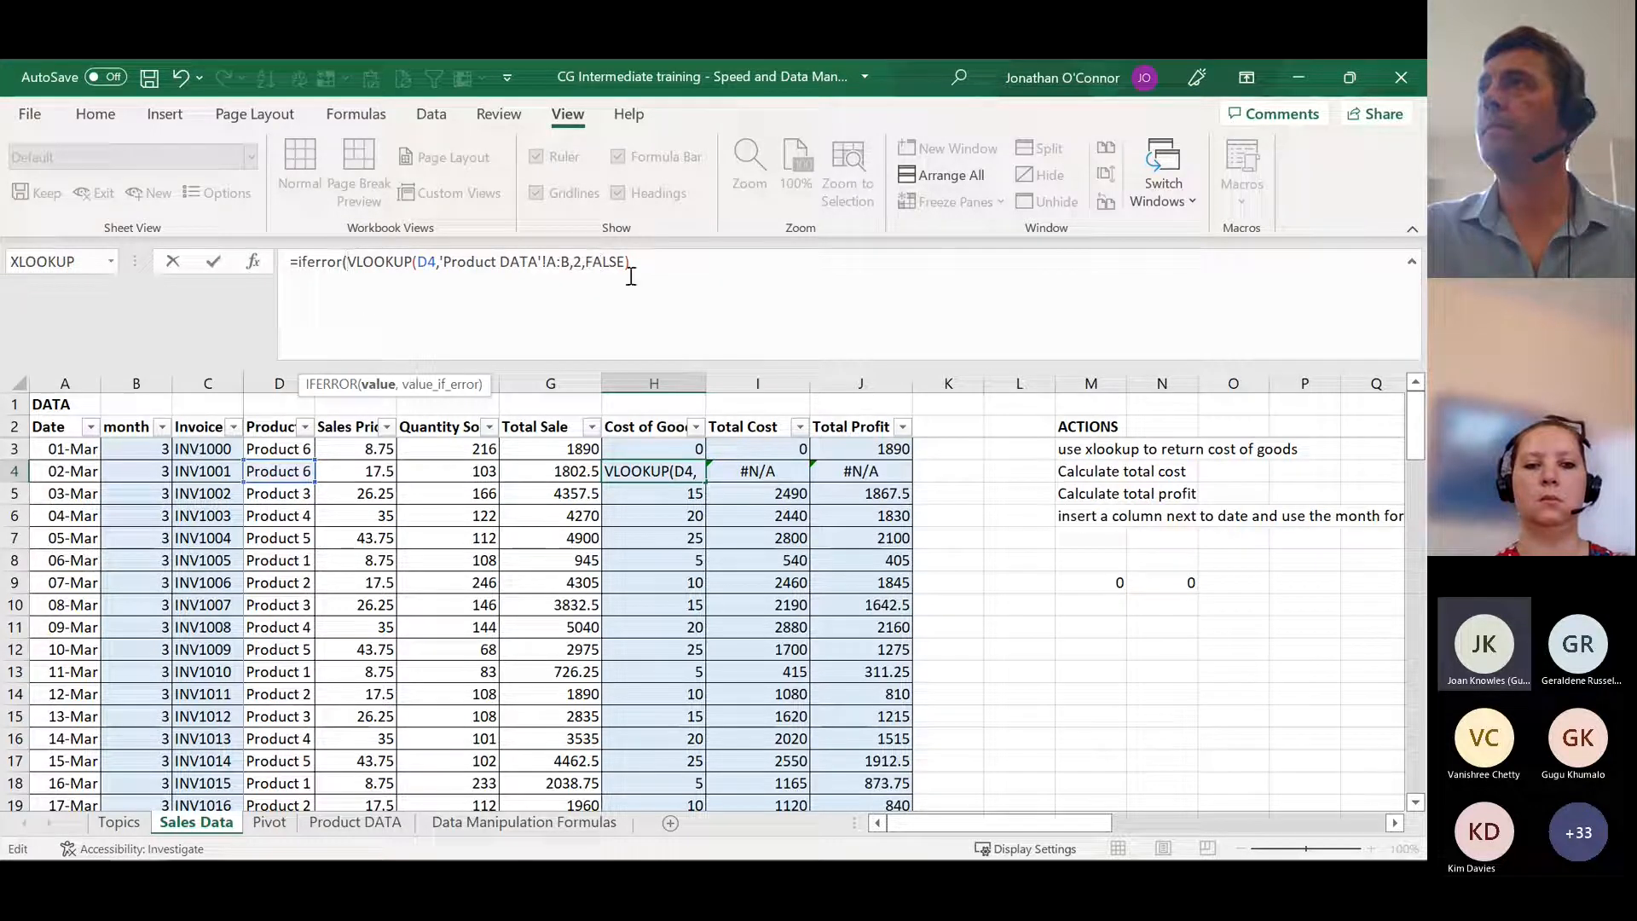
left_click(655, 263)
type(",0")
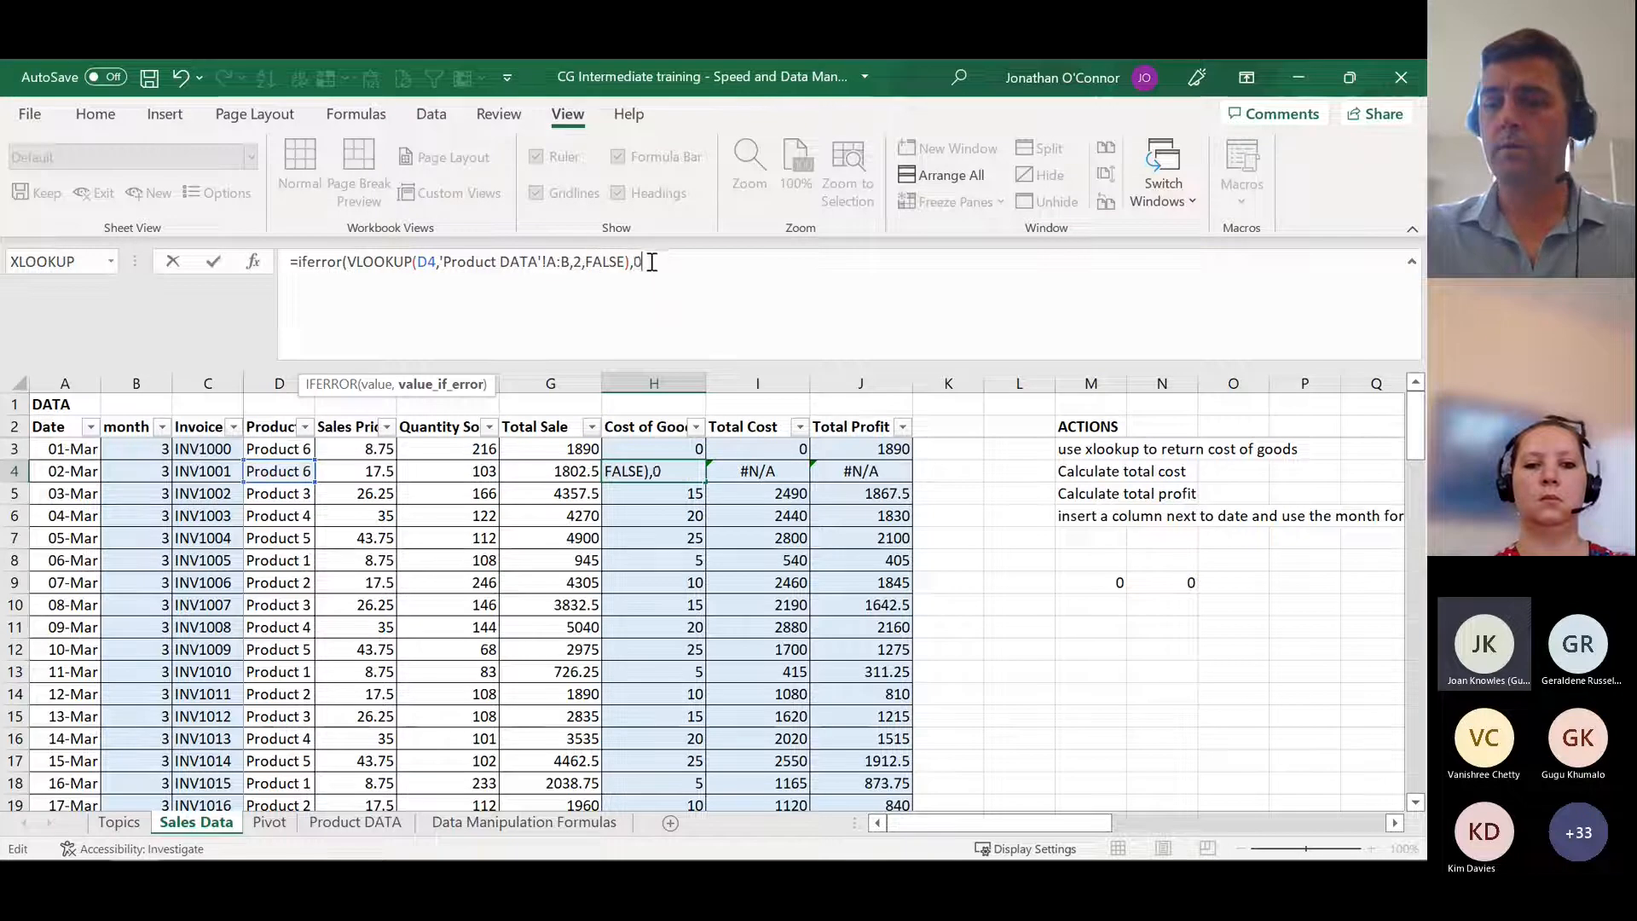
type(")")
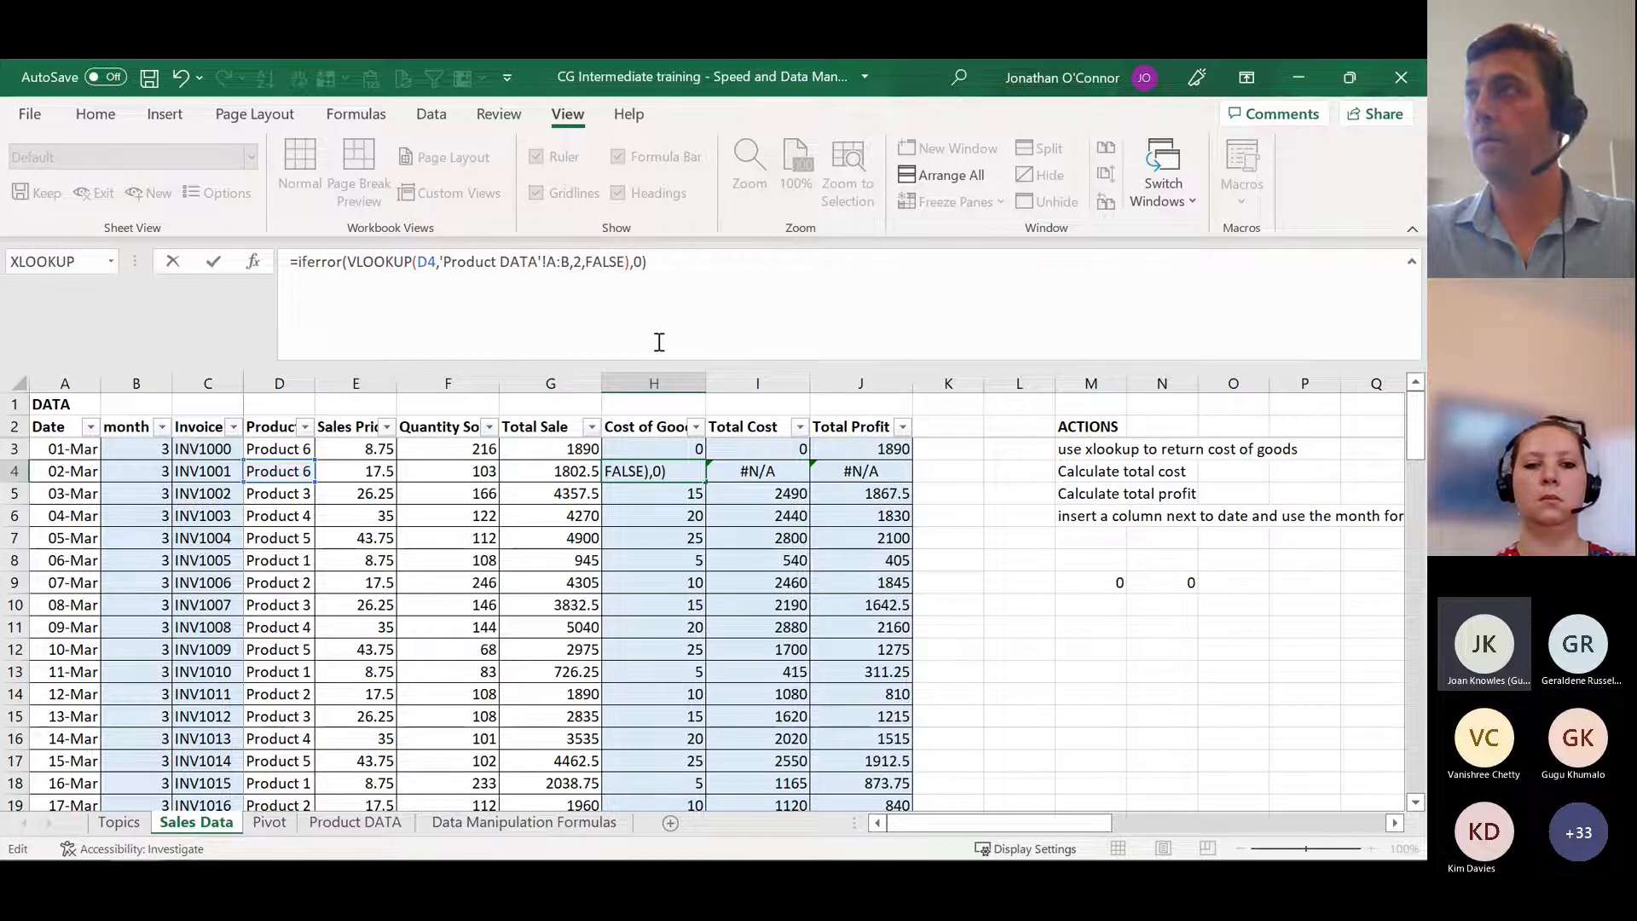
key("Return")
left_click(669, 469)
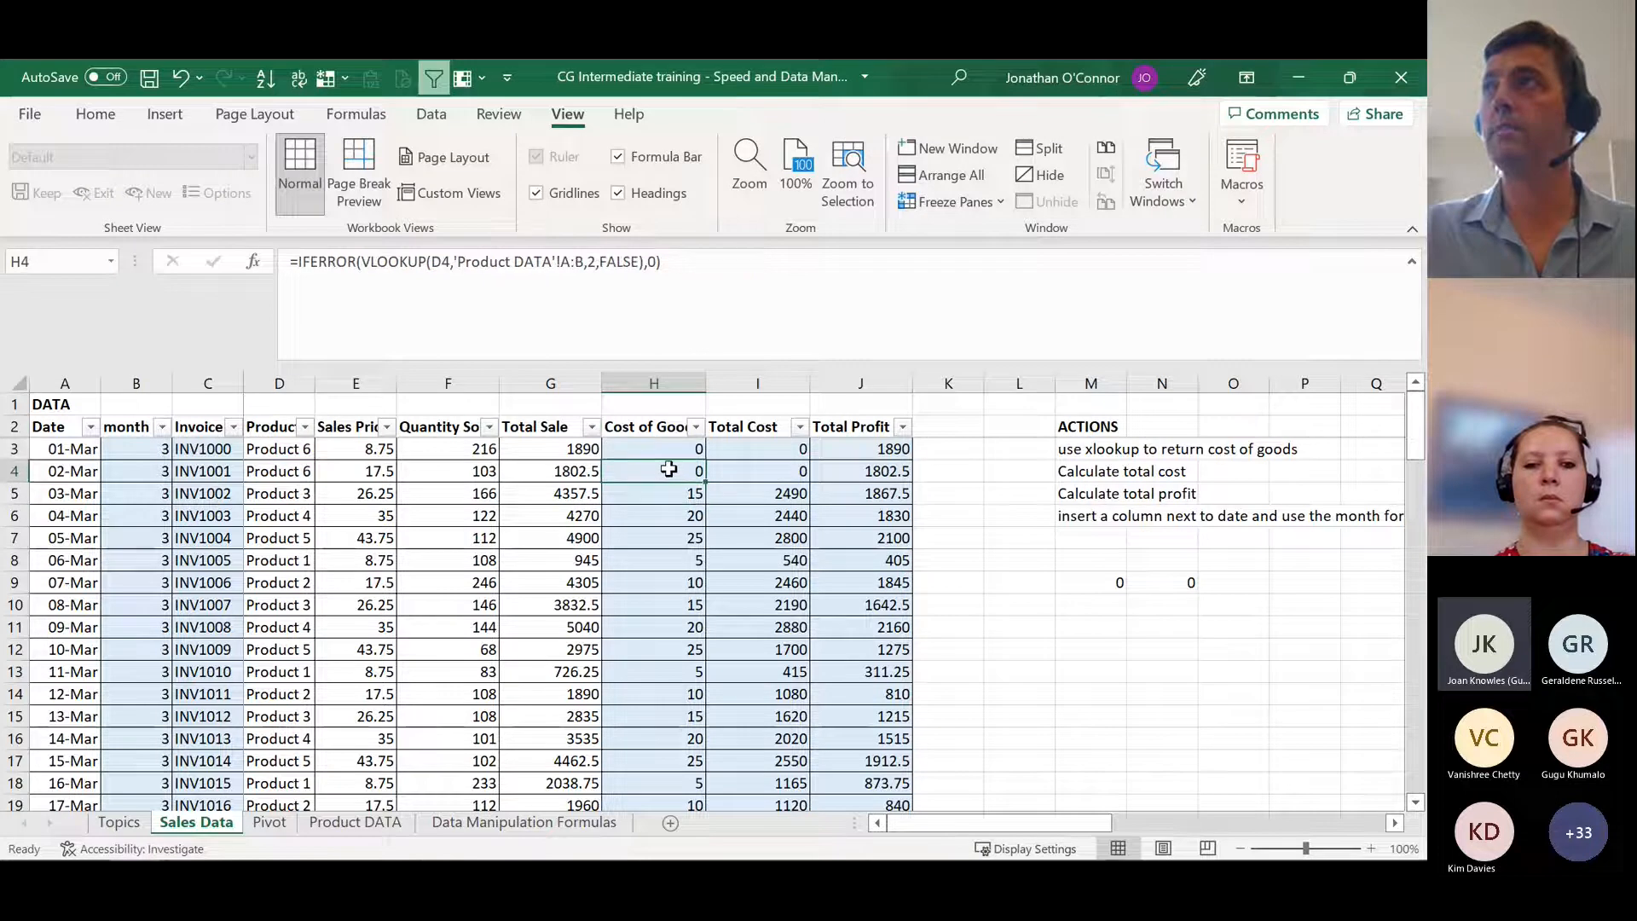
Step: Change the value_if_error of the IFERROR in H4 to the text "ERROR" and commit the formula
left_click(656, 262)
key("BackSpace")
type("\"ERROR\"")
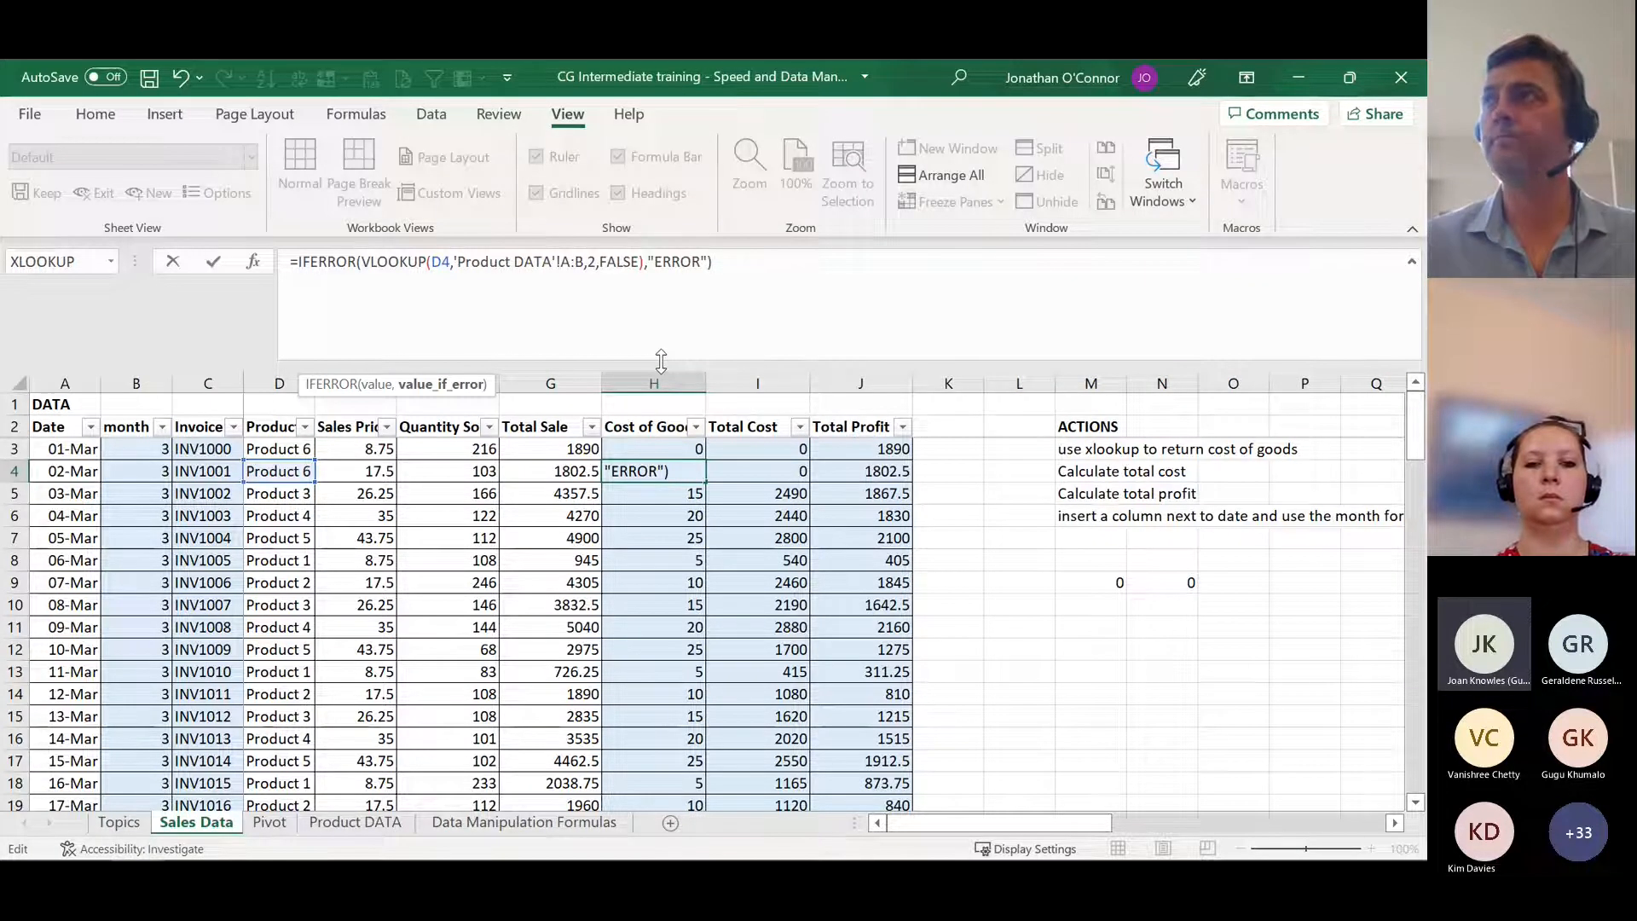
key("Return")
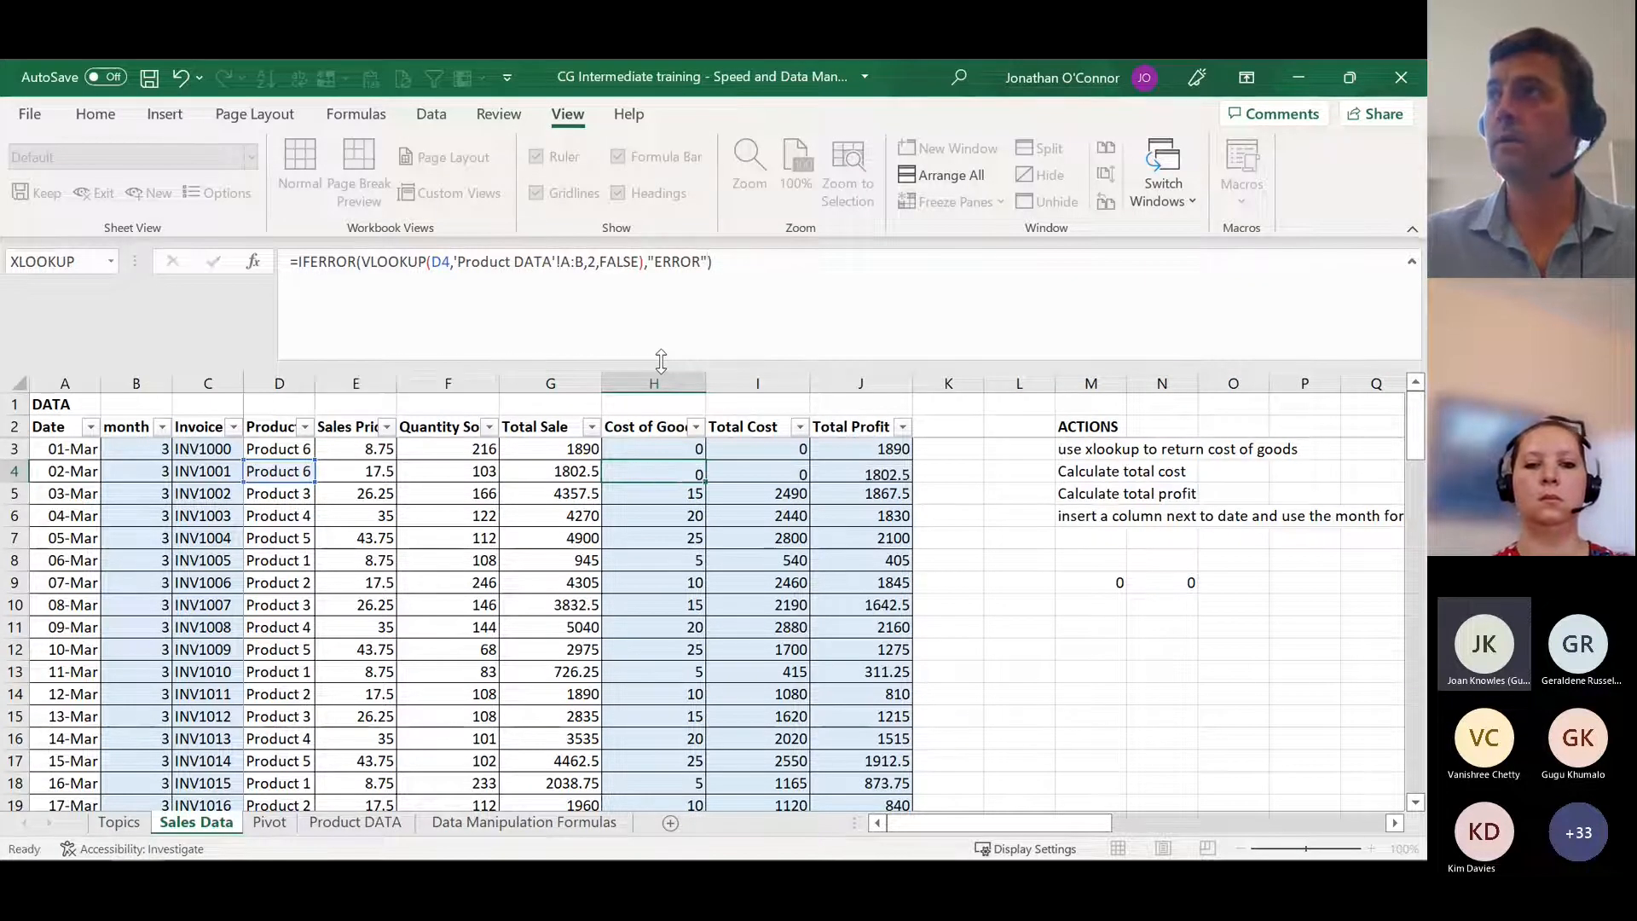
key("Up")
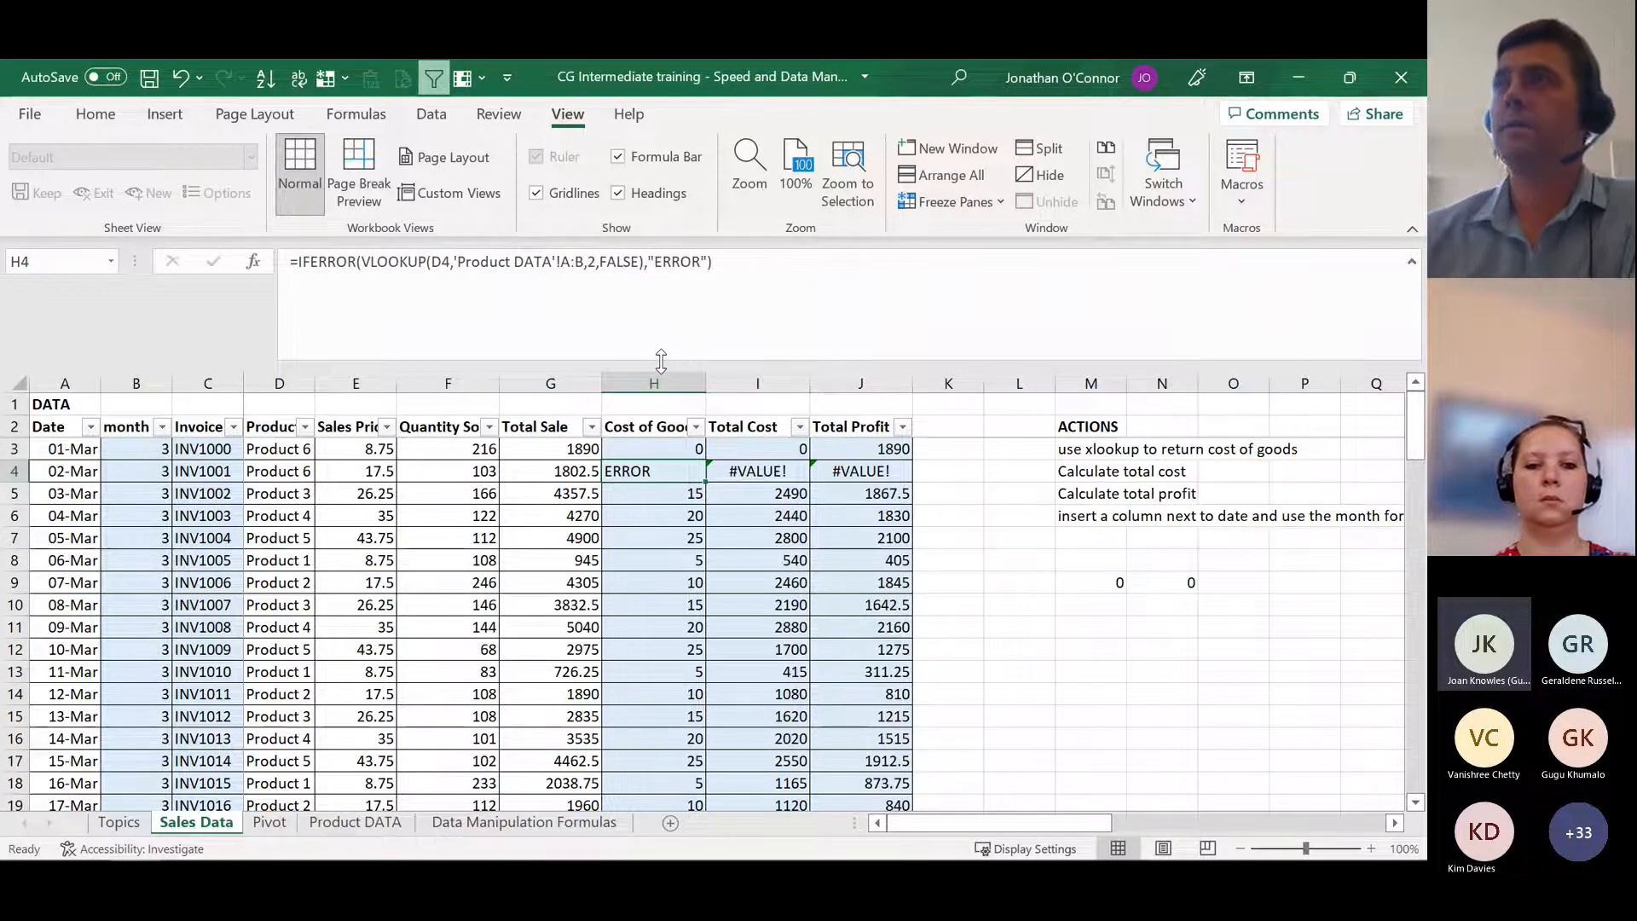
Step: Examine the Total Cost and Total Profit formulas in row 4 that depend on the IFERROR result in H4
key("Down")
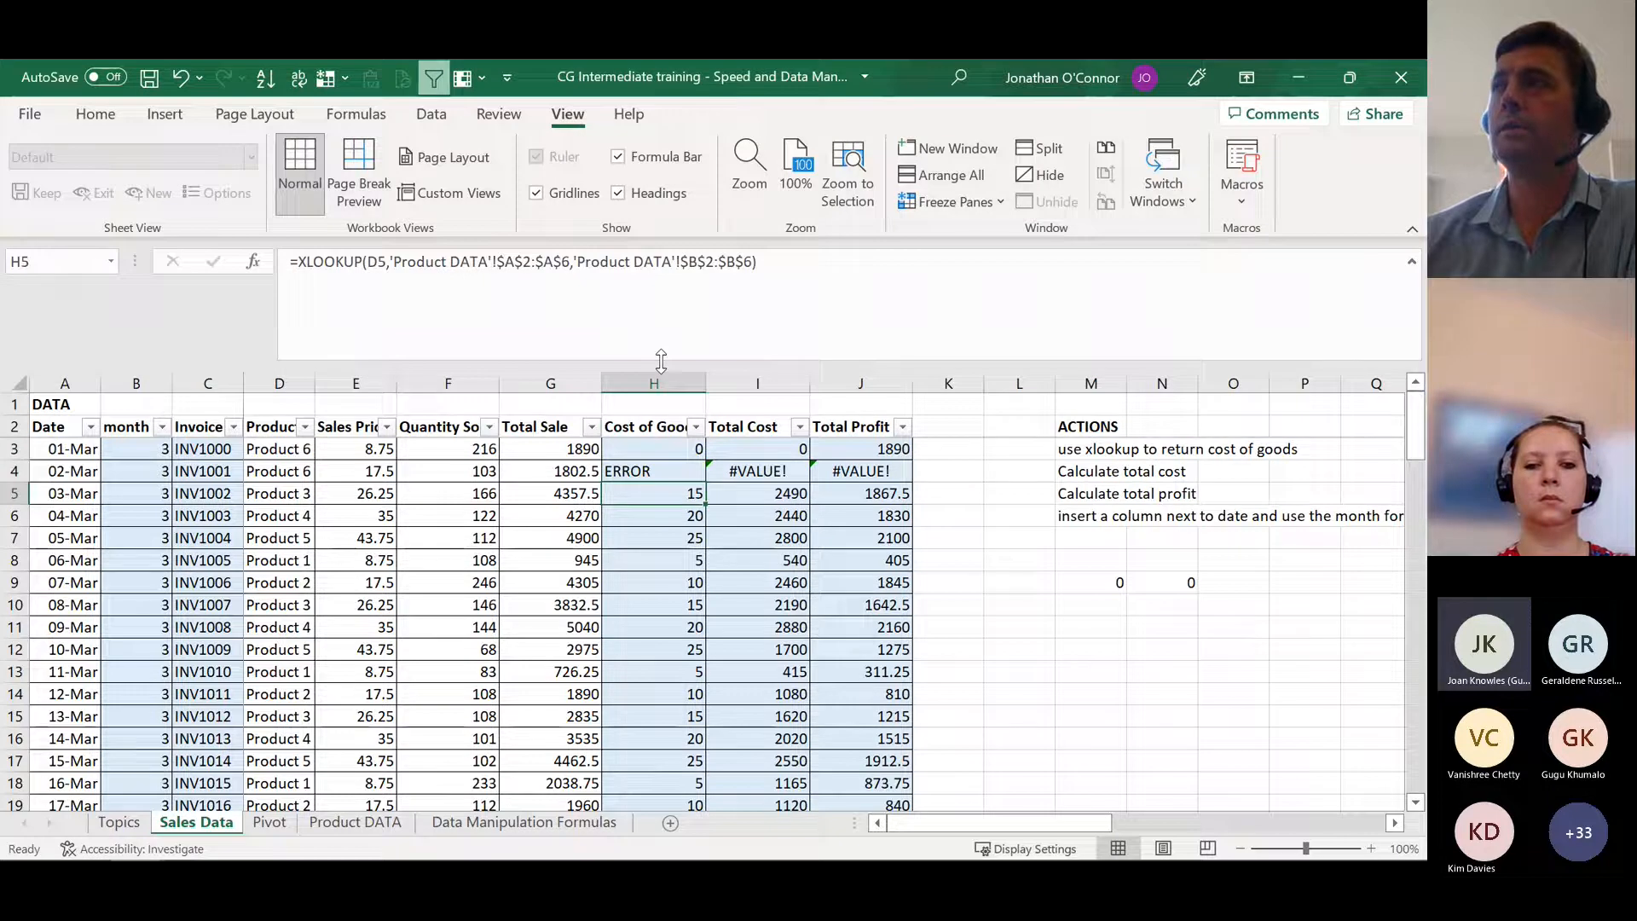
key("Up")
key("Right")
key("Right")
key("Left")
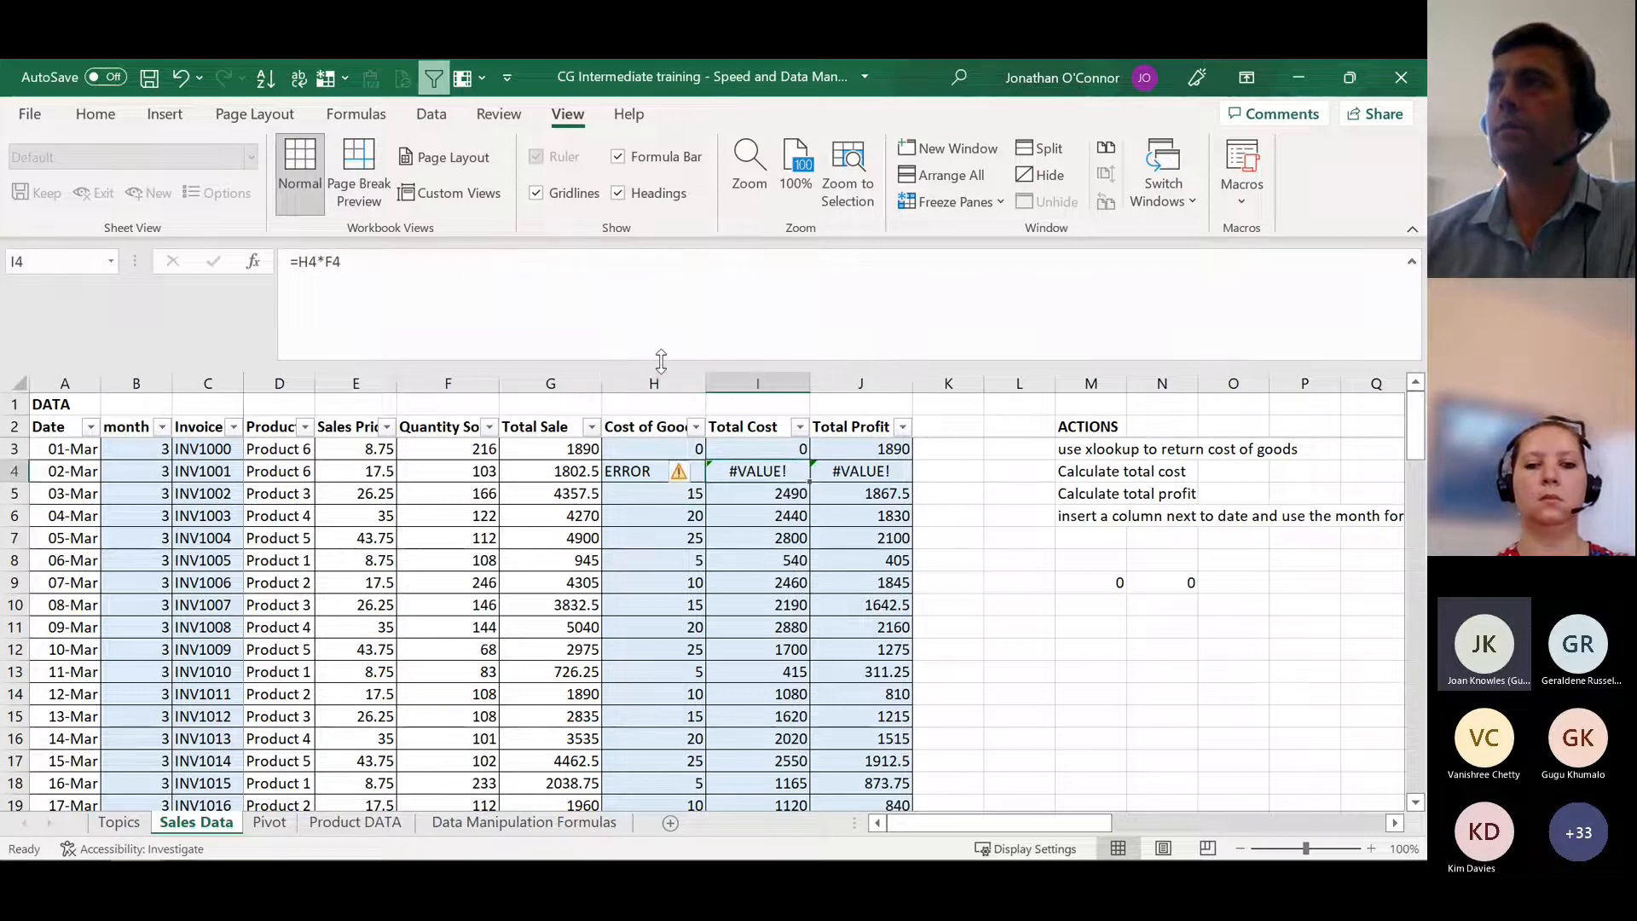
key("Left")
key("Right")
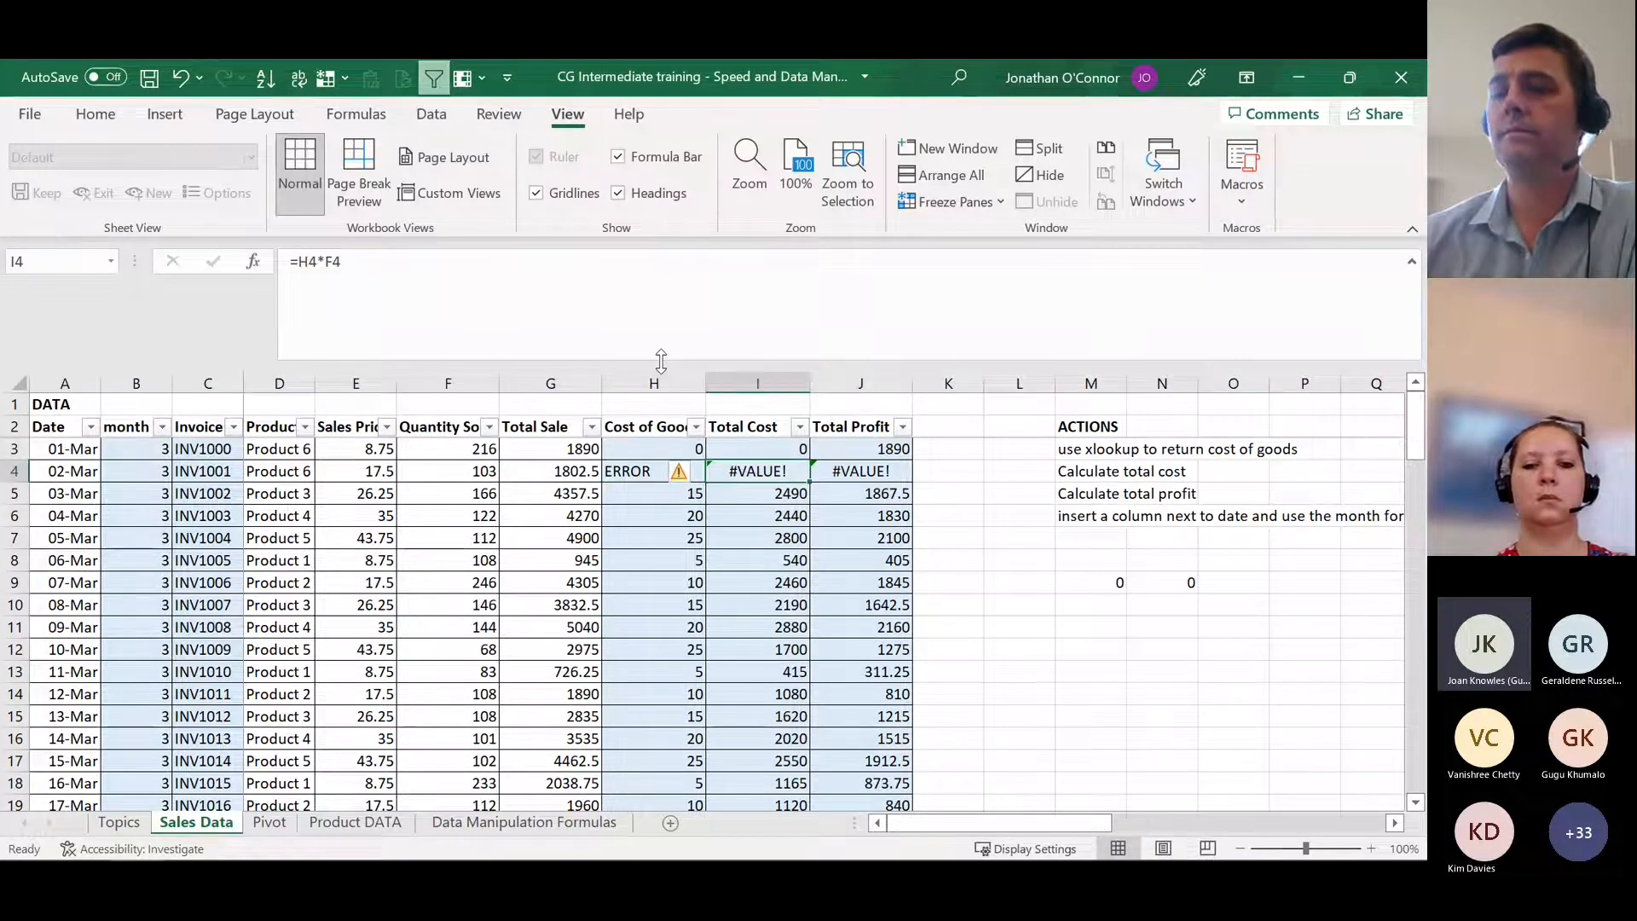
key("Right")
key("Left")
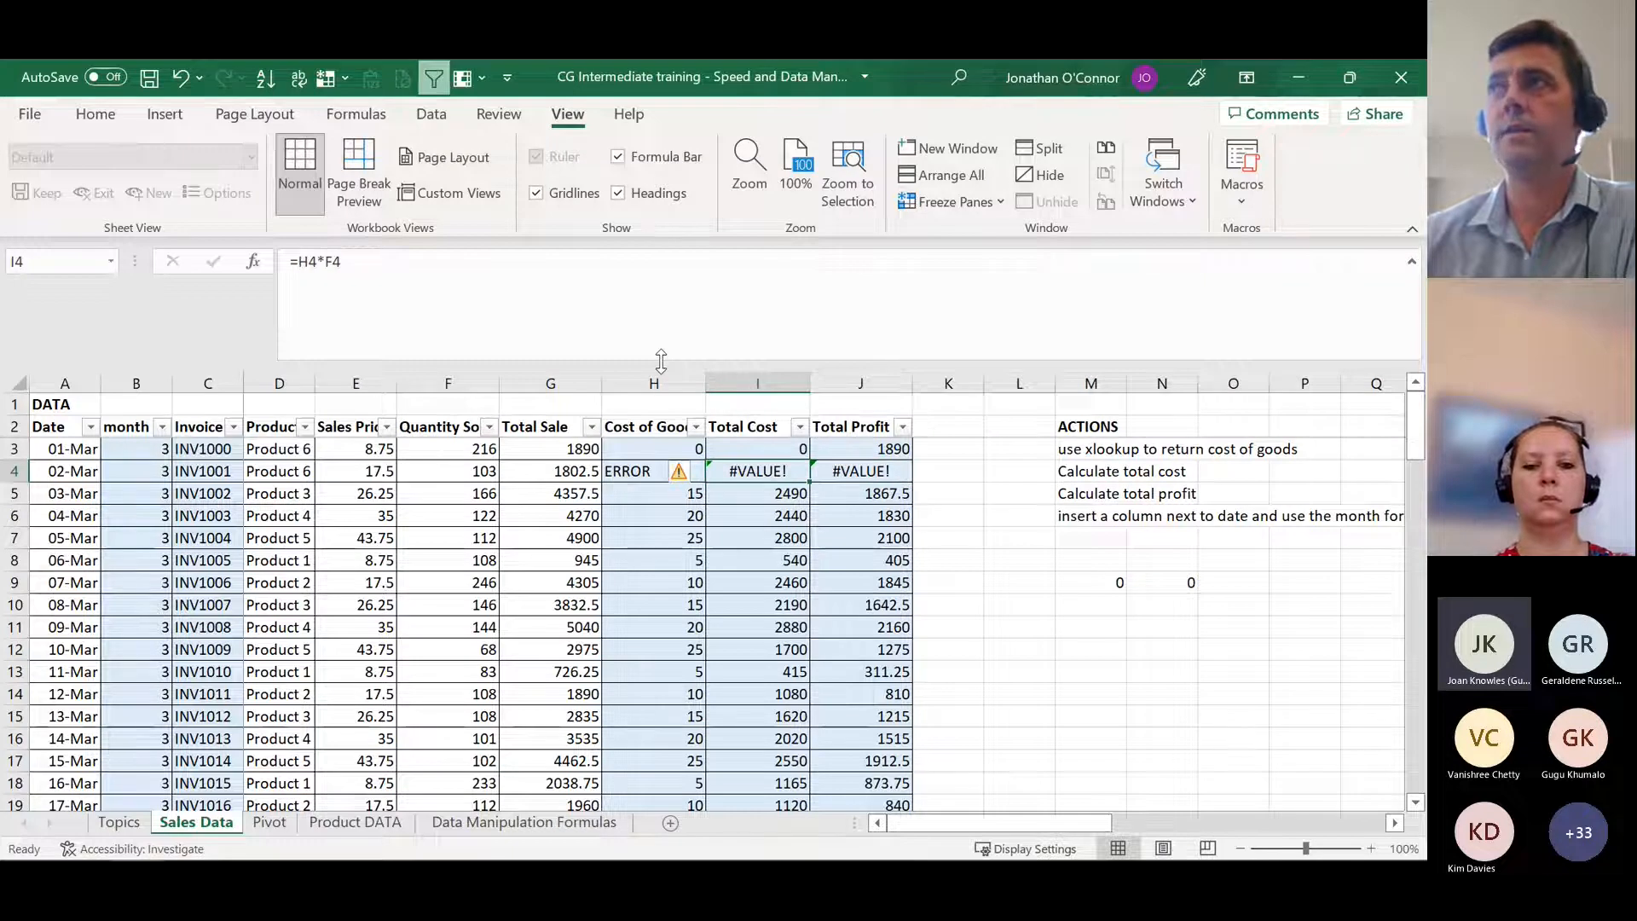
key("Left")
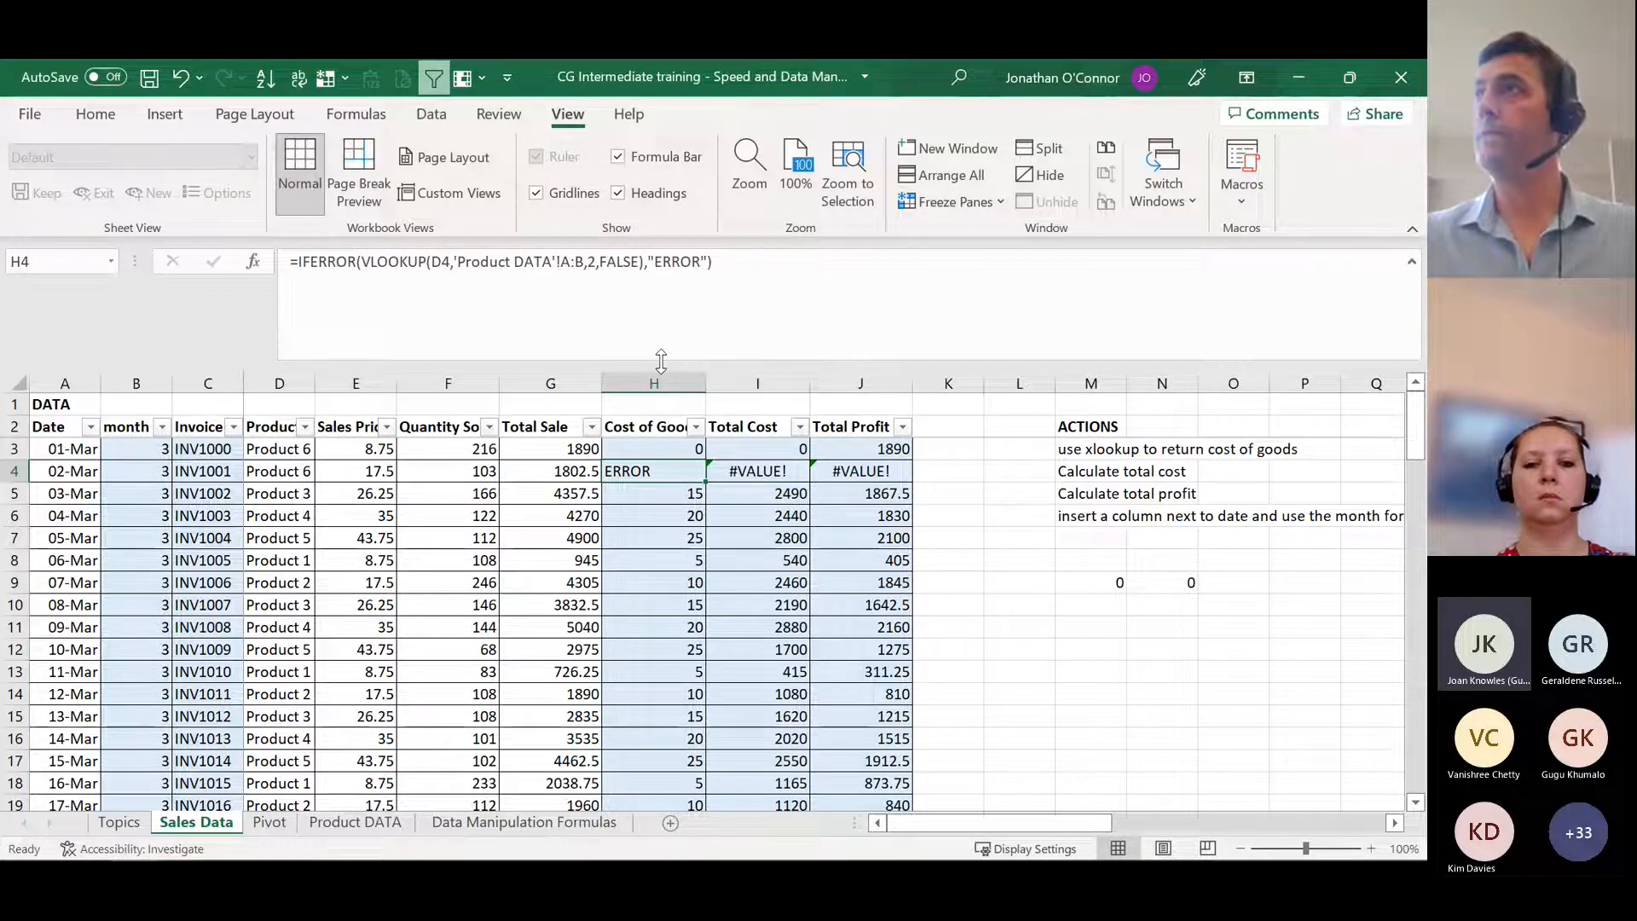
Step: Undo the last value_if_error change in H4 and check the dependent Total Cost and Total Profit cells in row 4
key("ctrl+z")
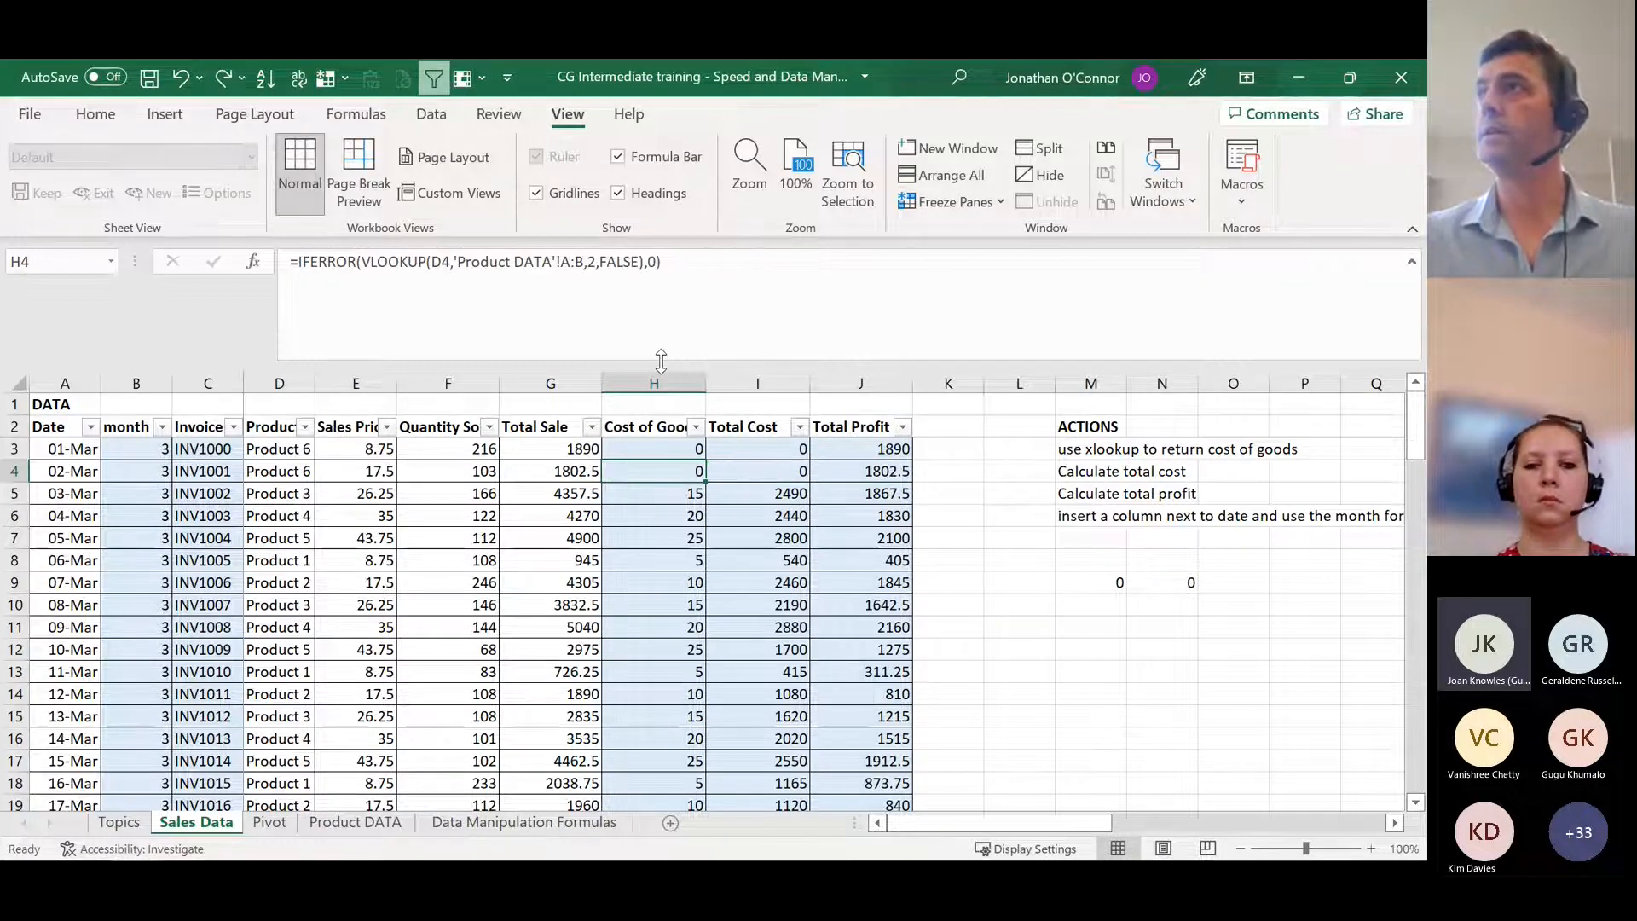
key("Right")
key("Right")
key("Left")
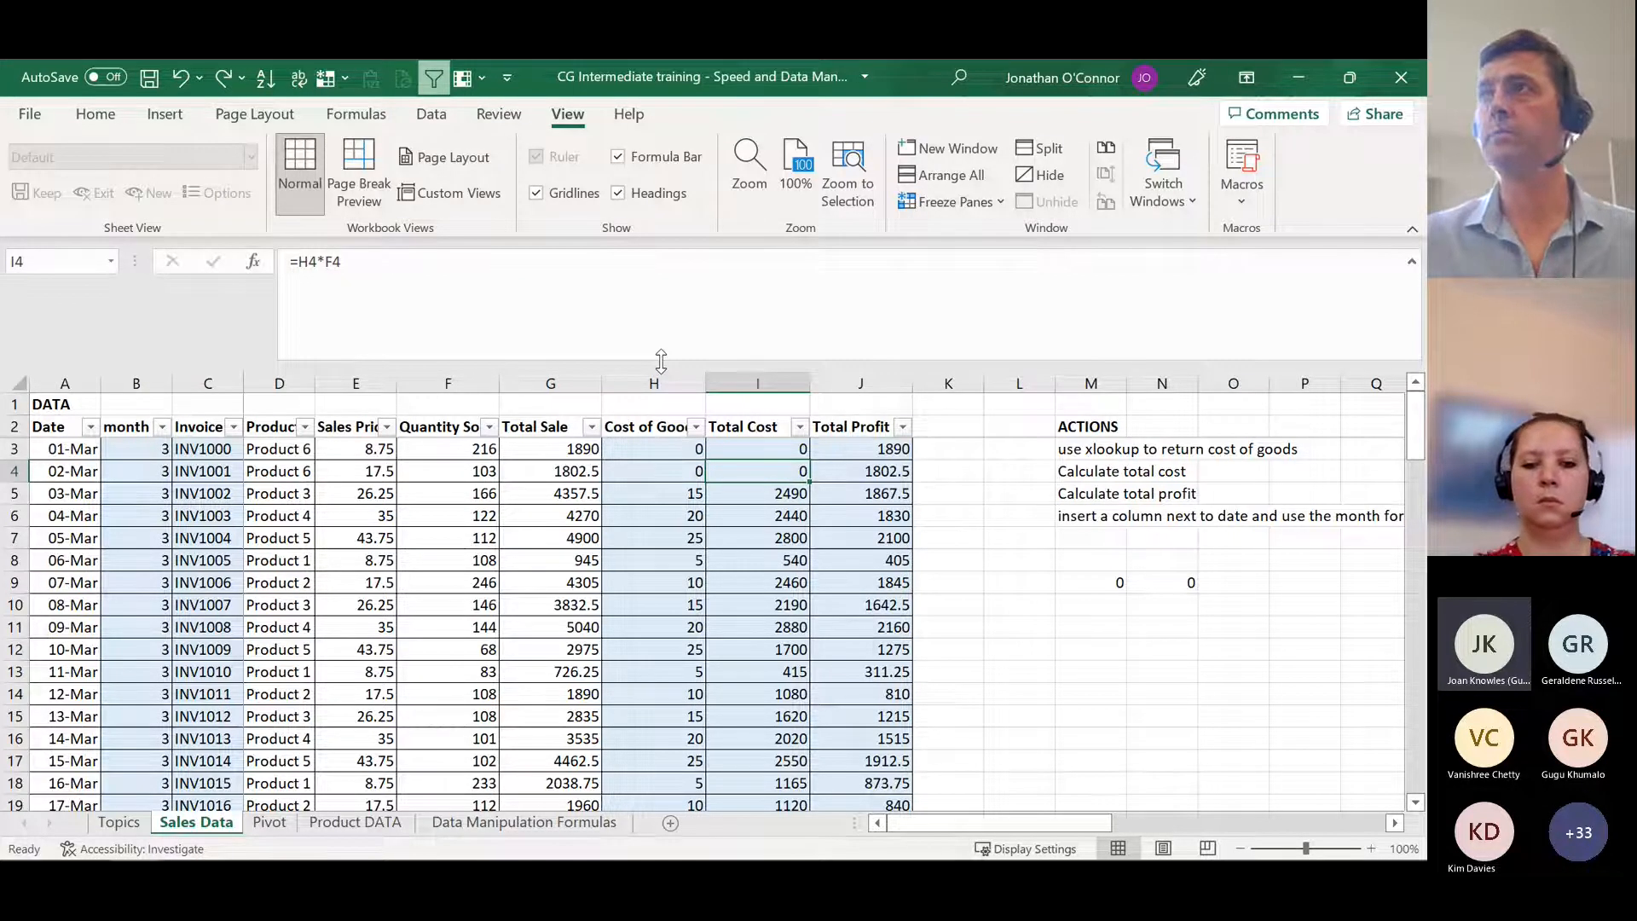
key("Left")
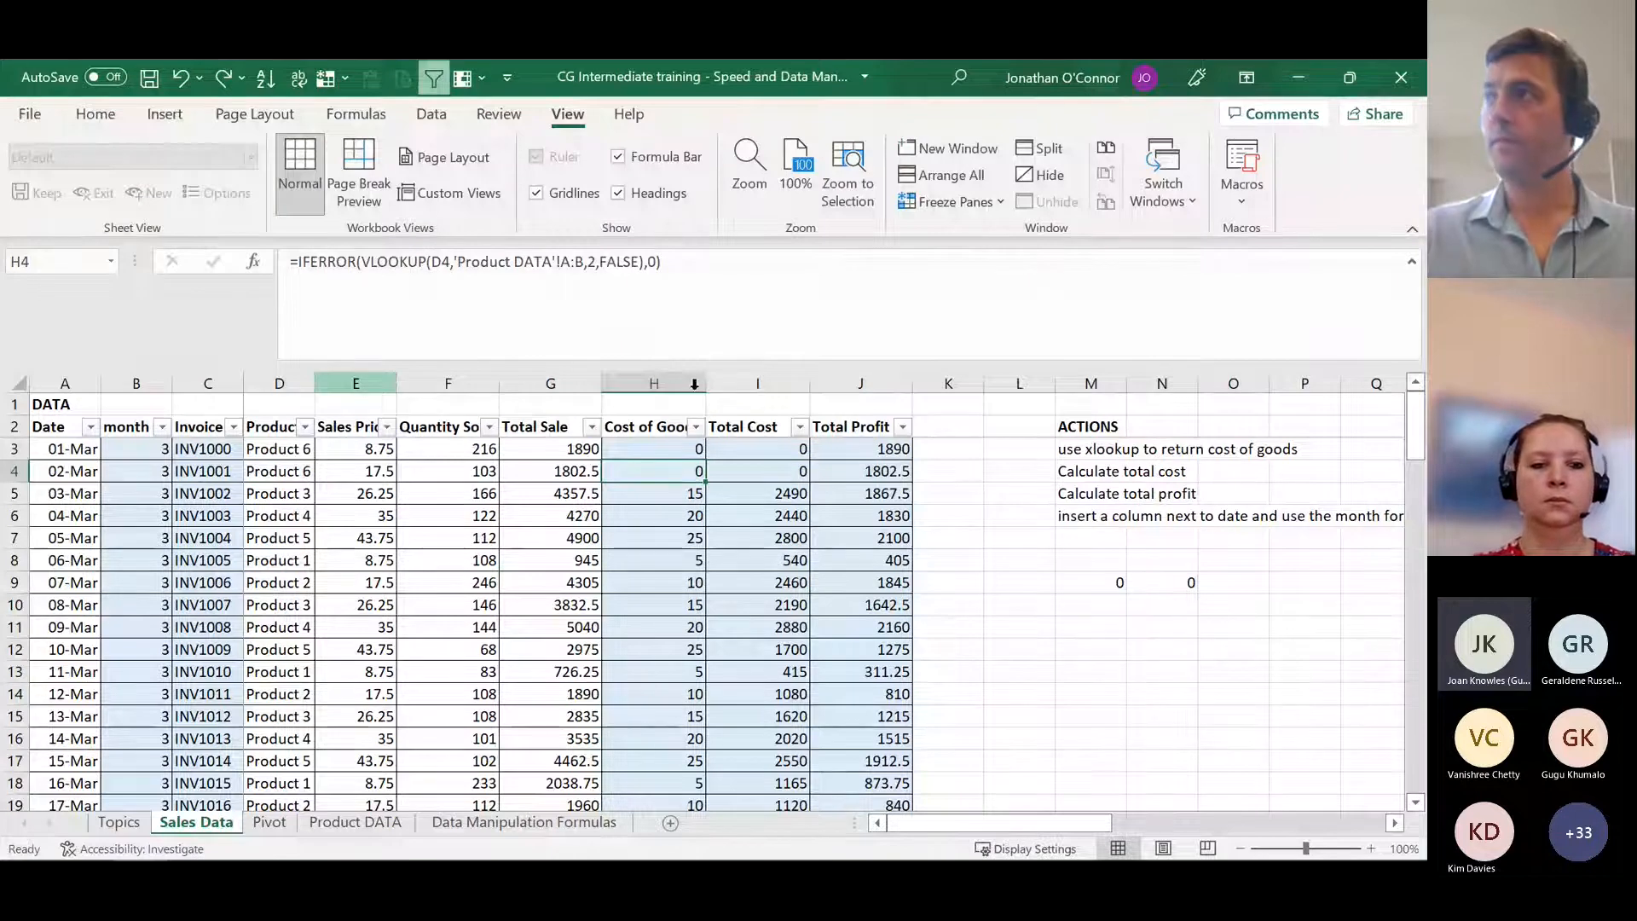
mouse_move(1406, 857)
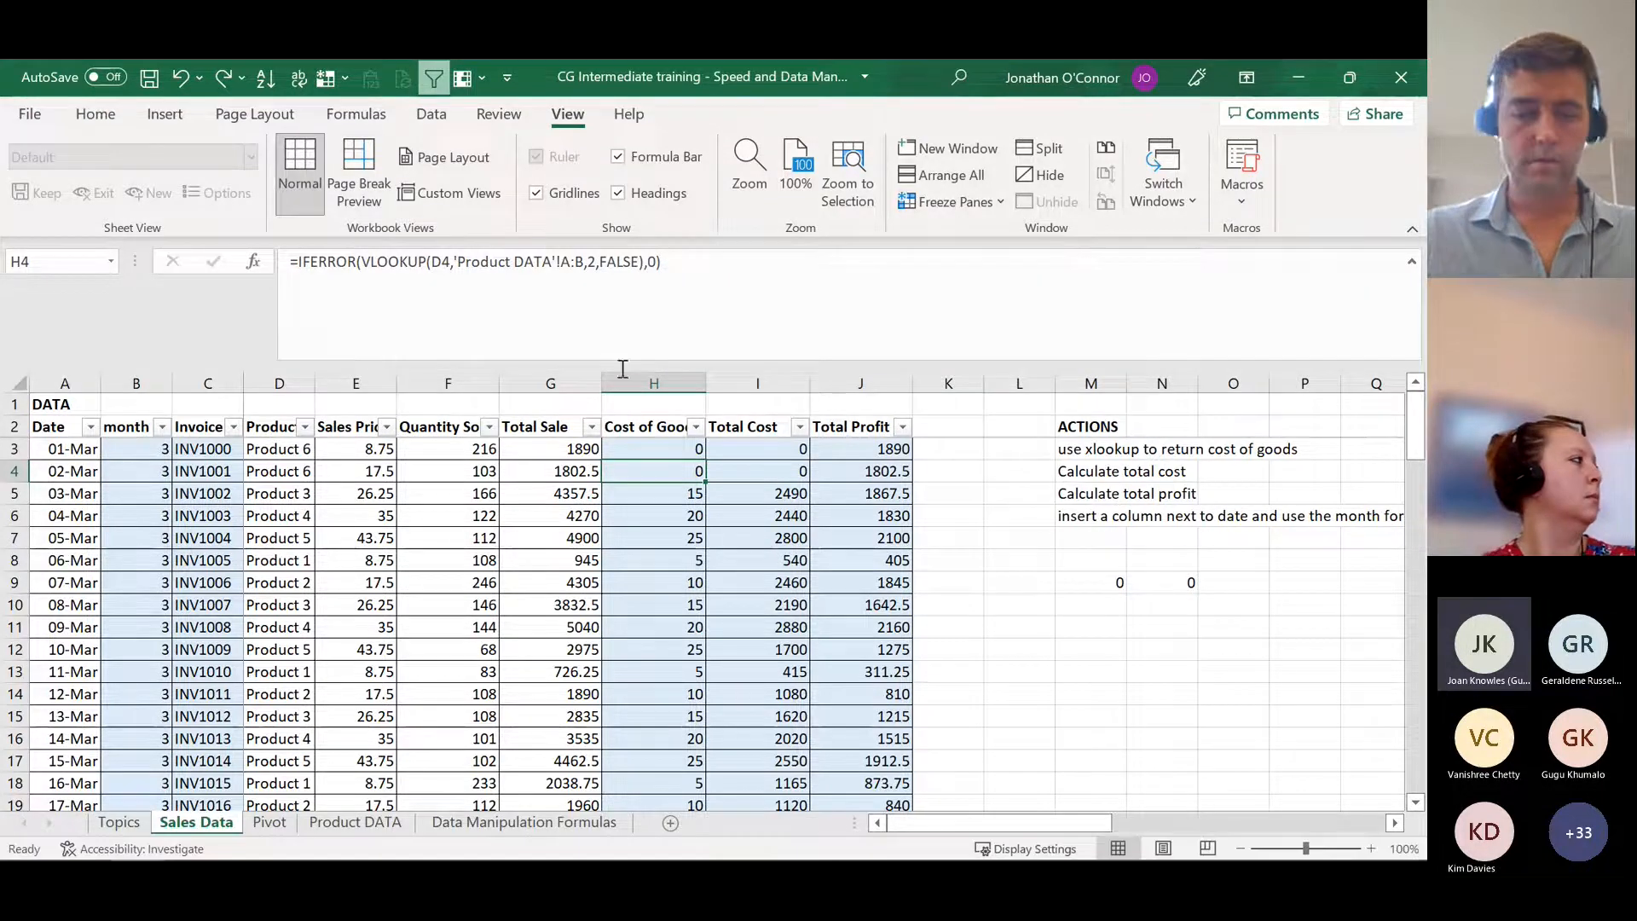
Step: Find the Sumif entry on the Topics sheet and go to the Sumif example heading in W1 on Sales Data
key("ctrl+Page_Up")
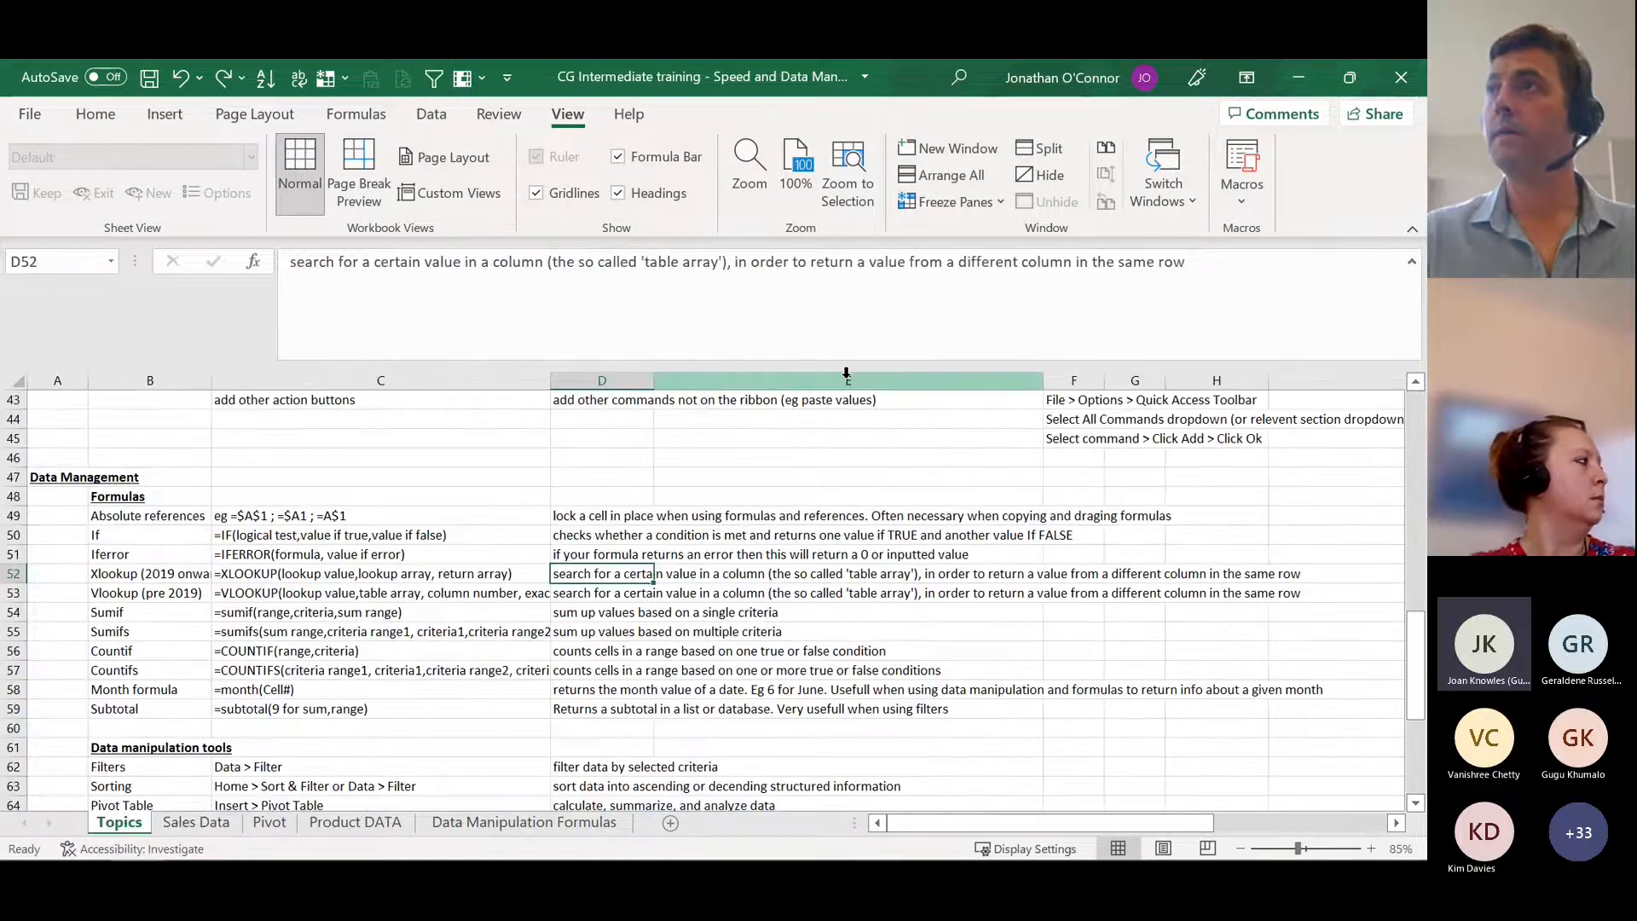
left_click(161, 630)
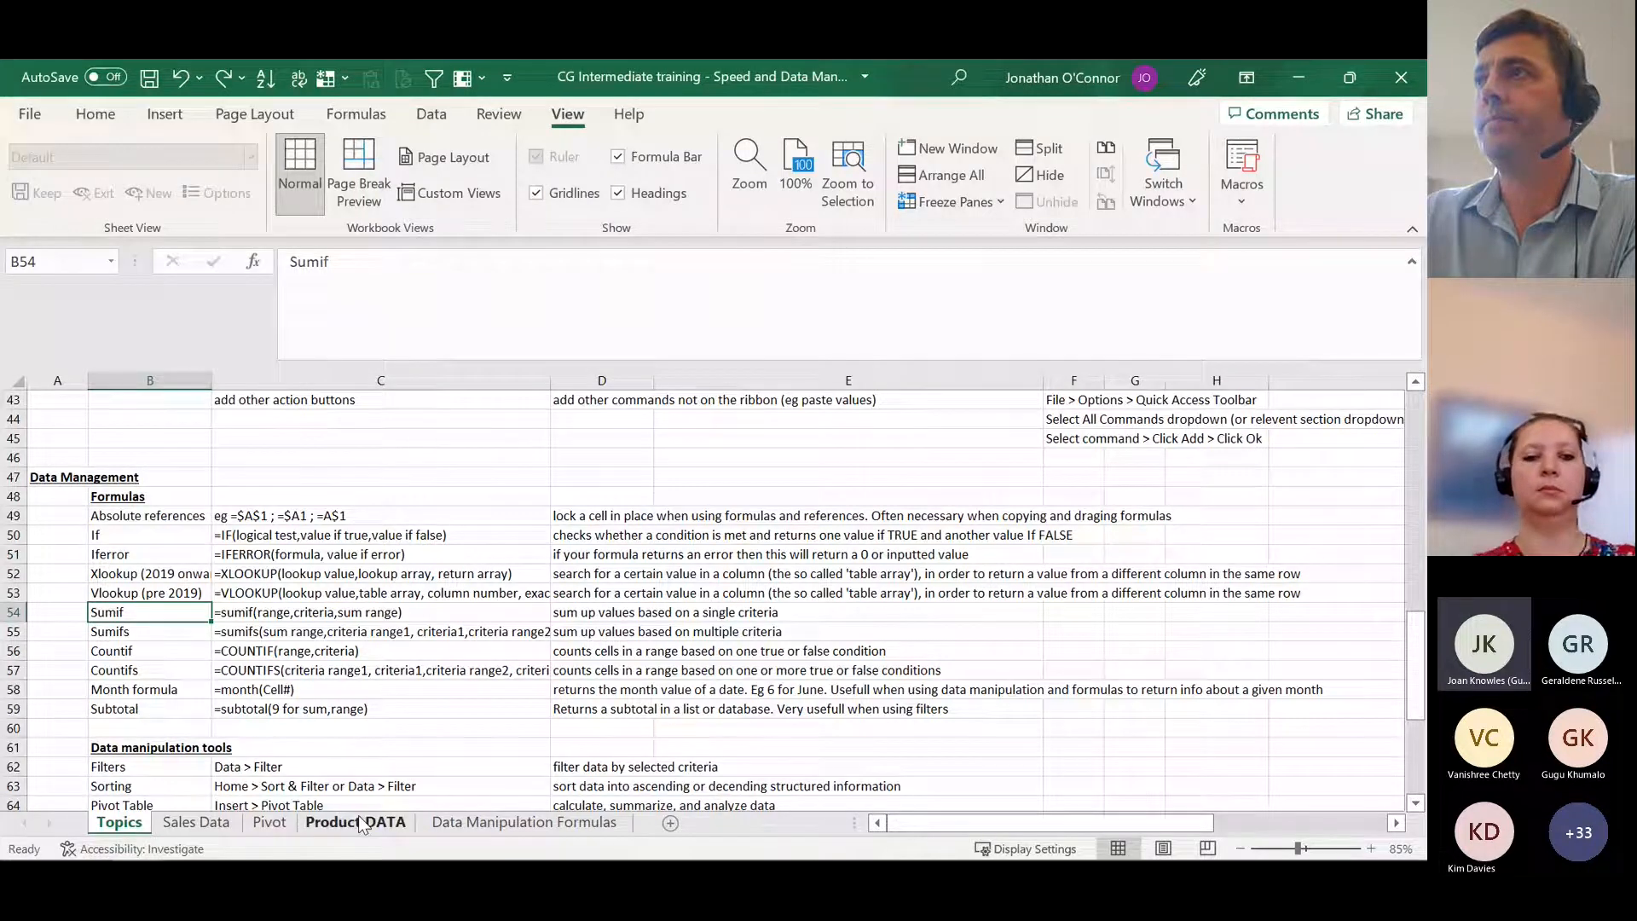
key("ctrl+Page_Down")
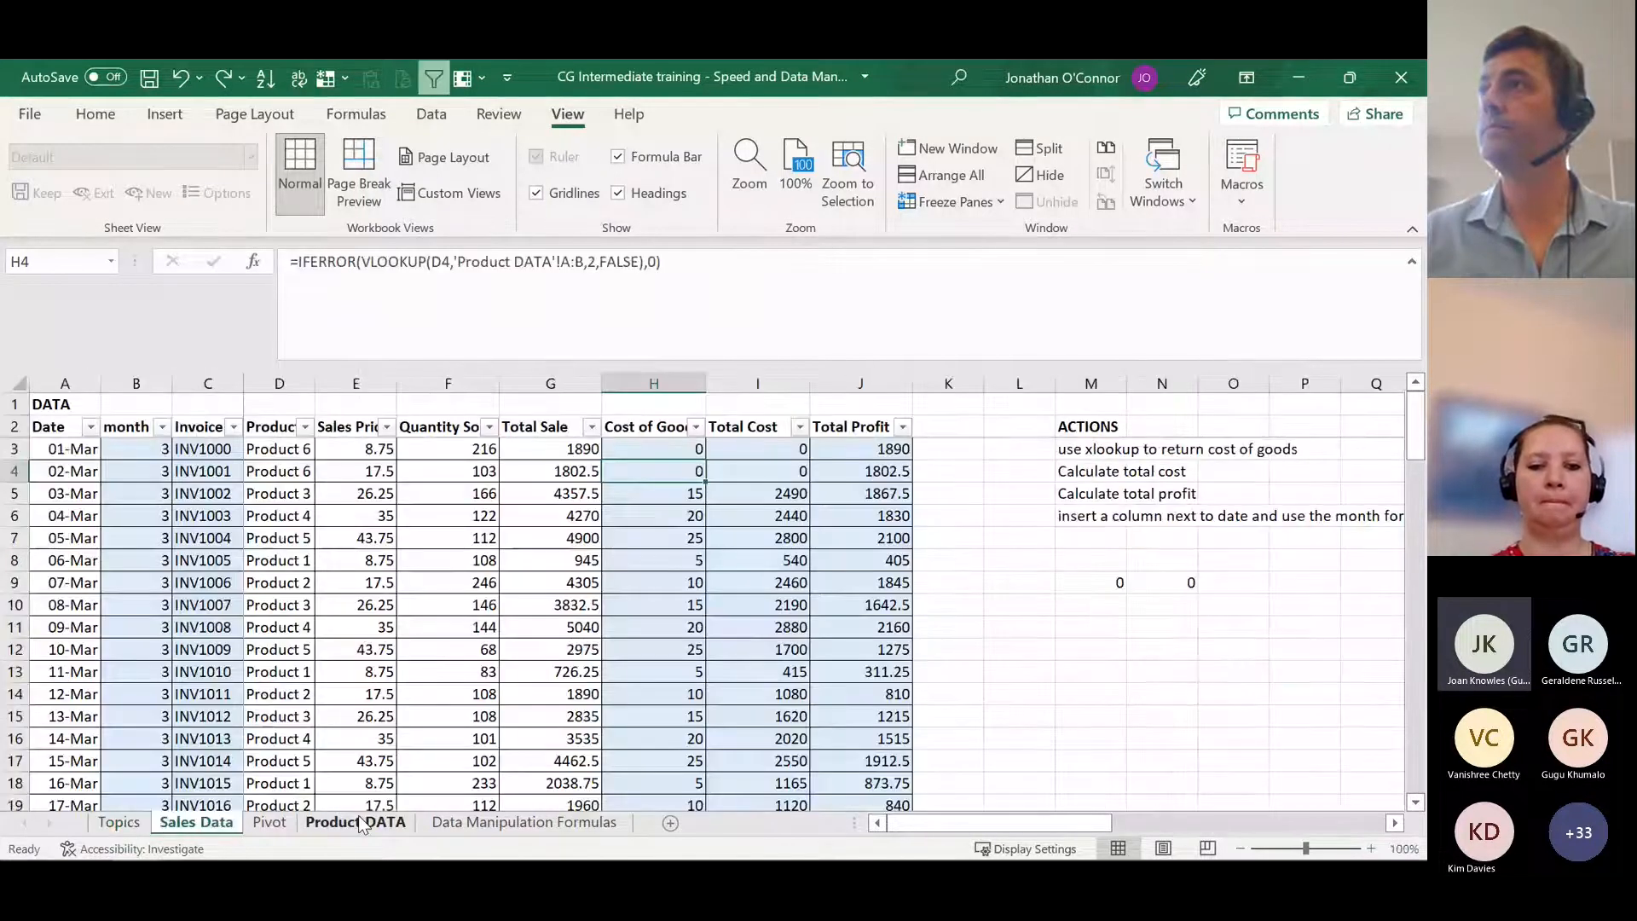
key("Right")
key("Right")
key("ctrl+Right")
key("ctrl+Right")
key("ctrl+Right")
key("ctrl+Left")
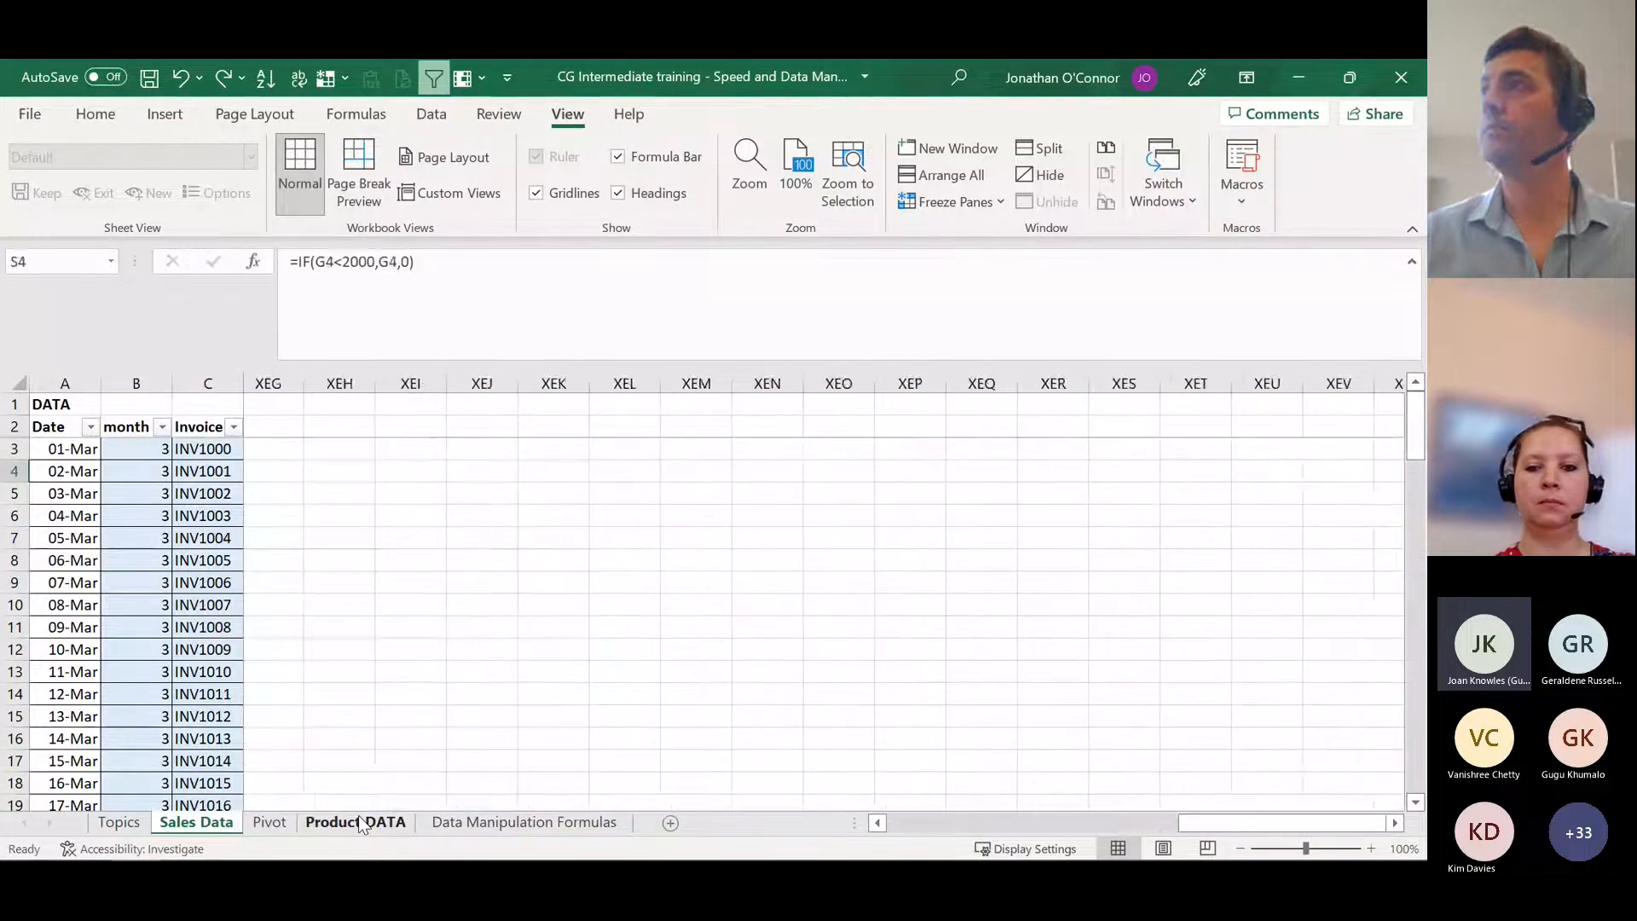
key("Up")
key("Up")
key("ctrl+Right")
key("Up")
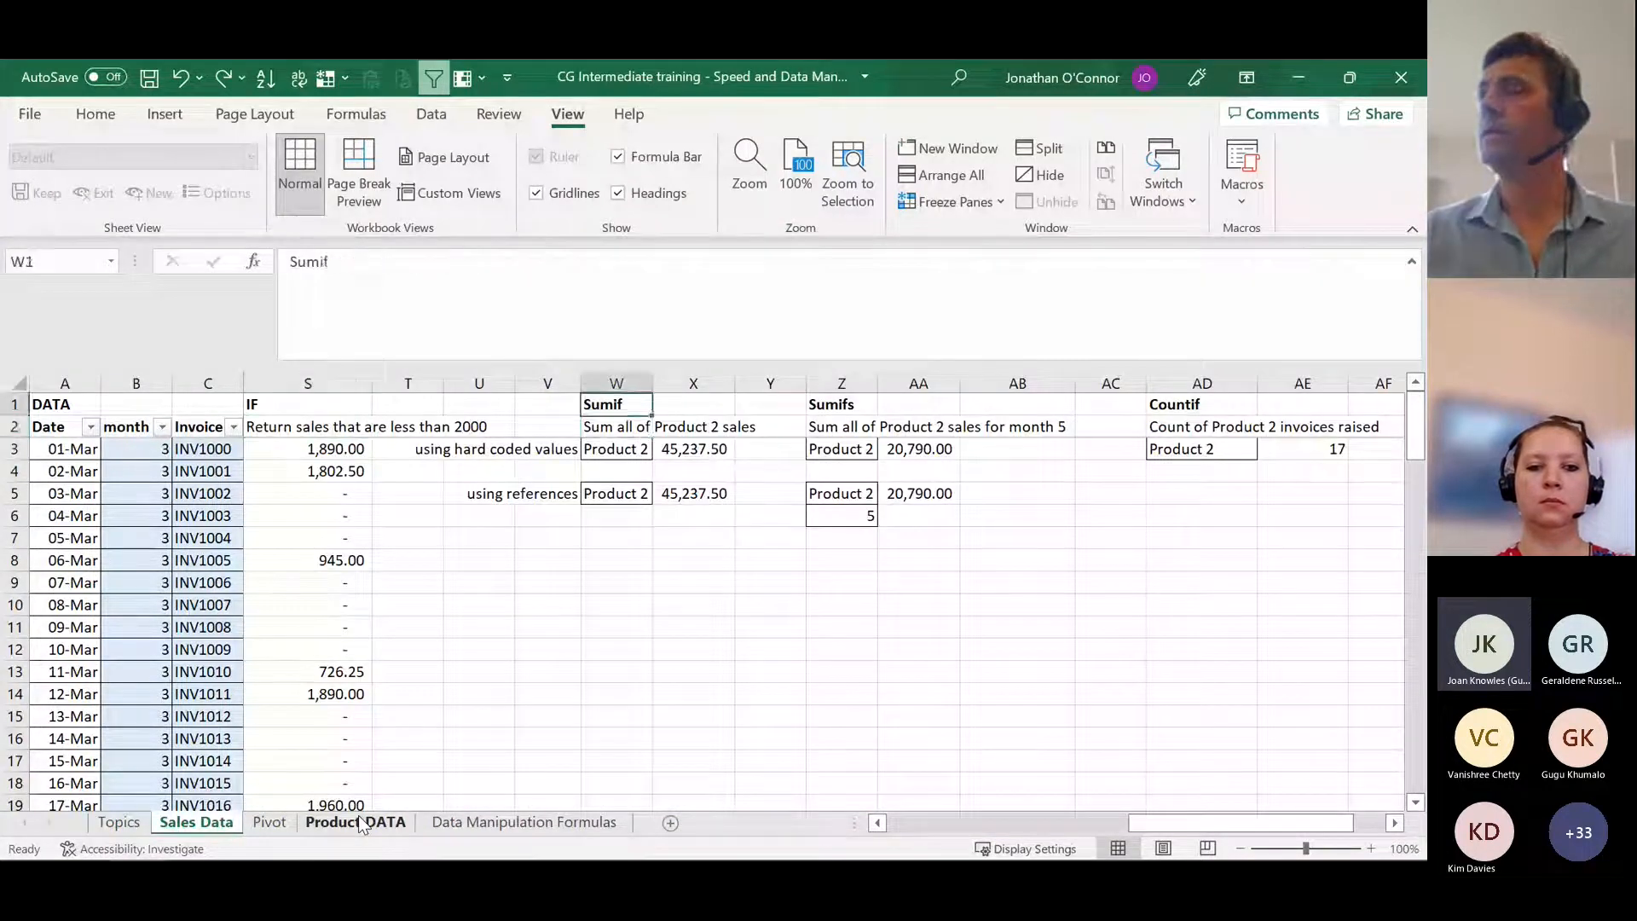
key("Down")
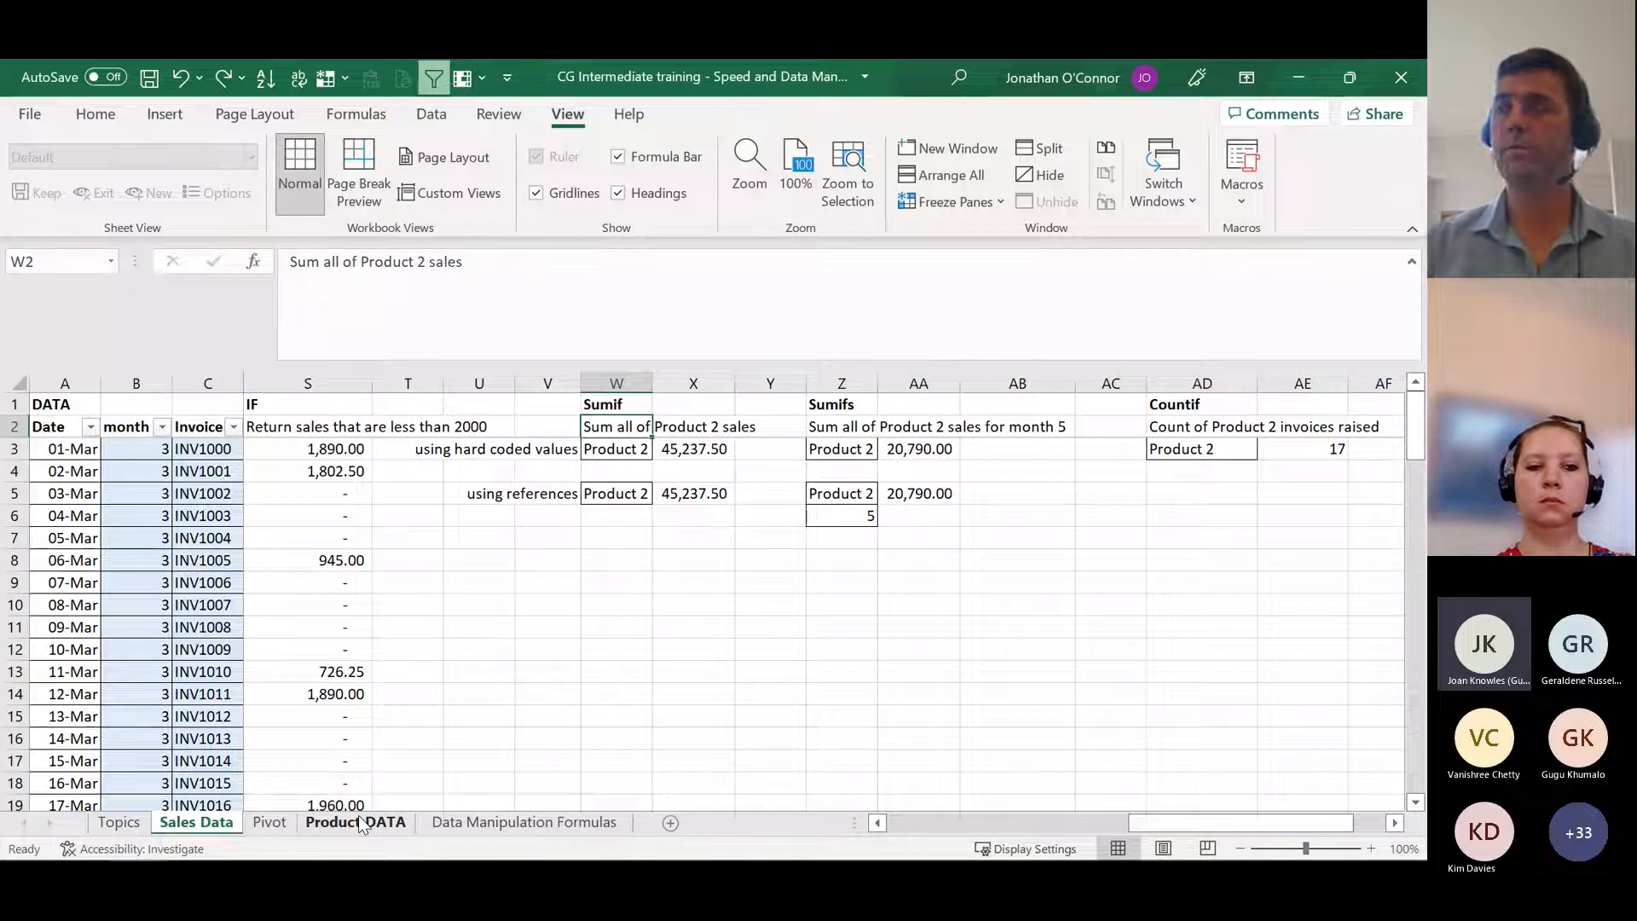
key("Up")
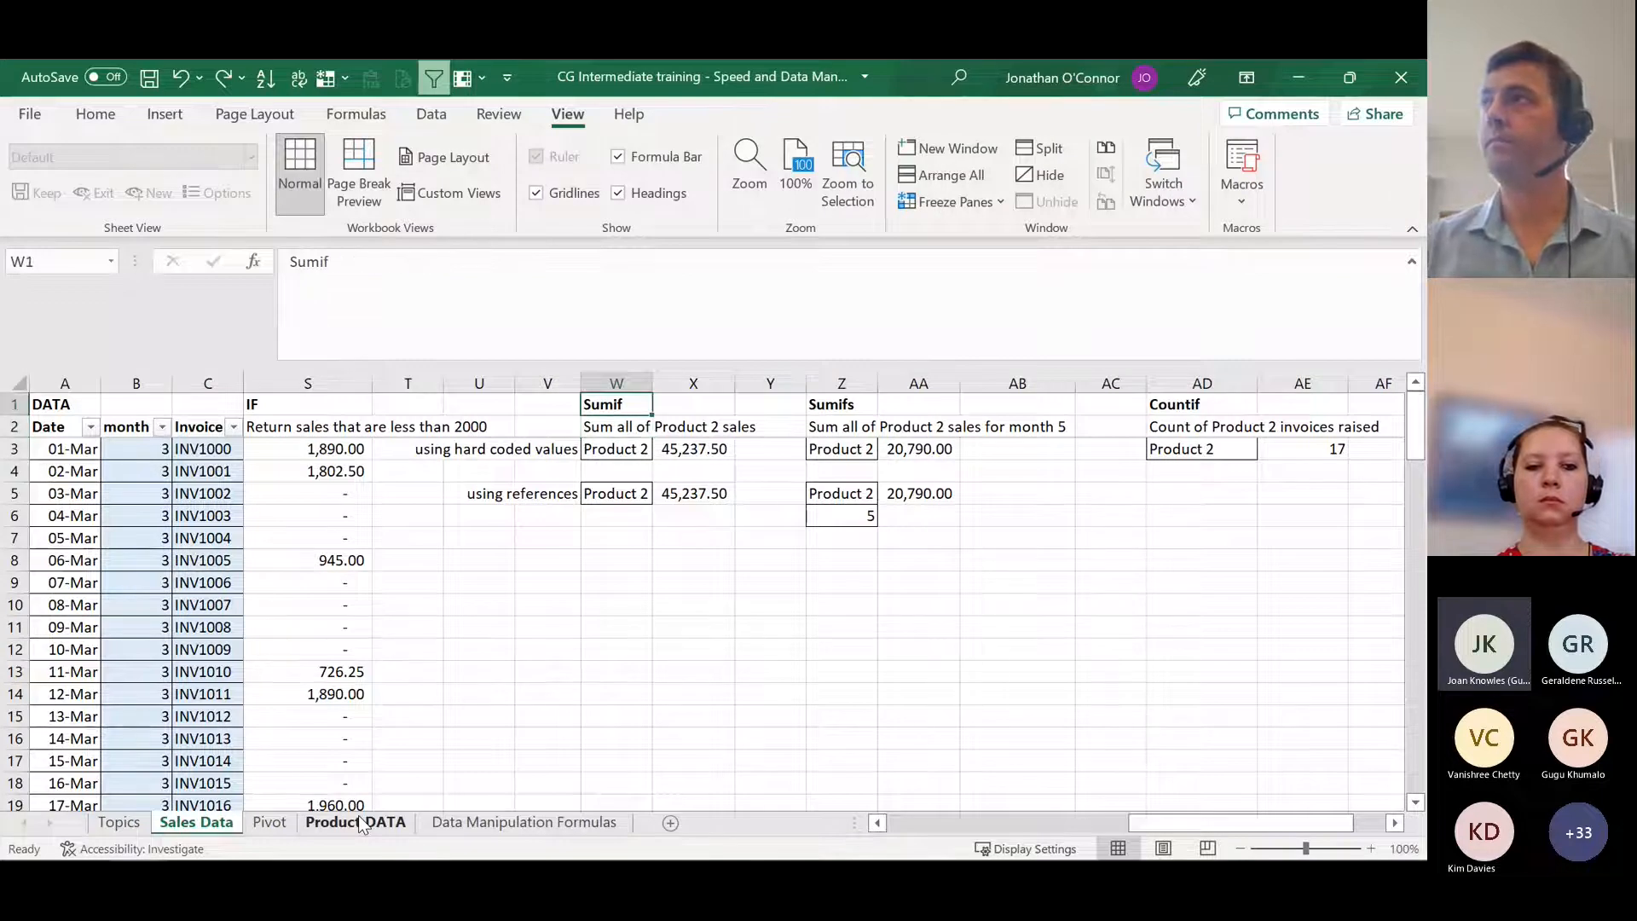
Step: Compare the hard-coded SUMIF formula in X3 with the cell-reference version in X5
key("Down")
key("Down")
key("Right")
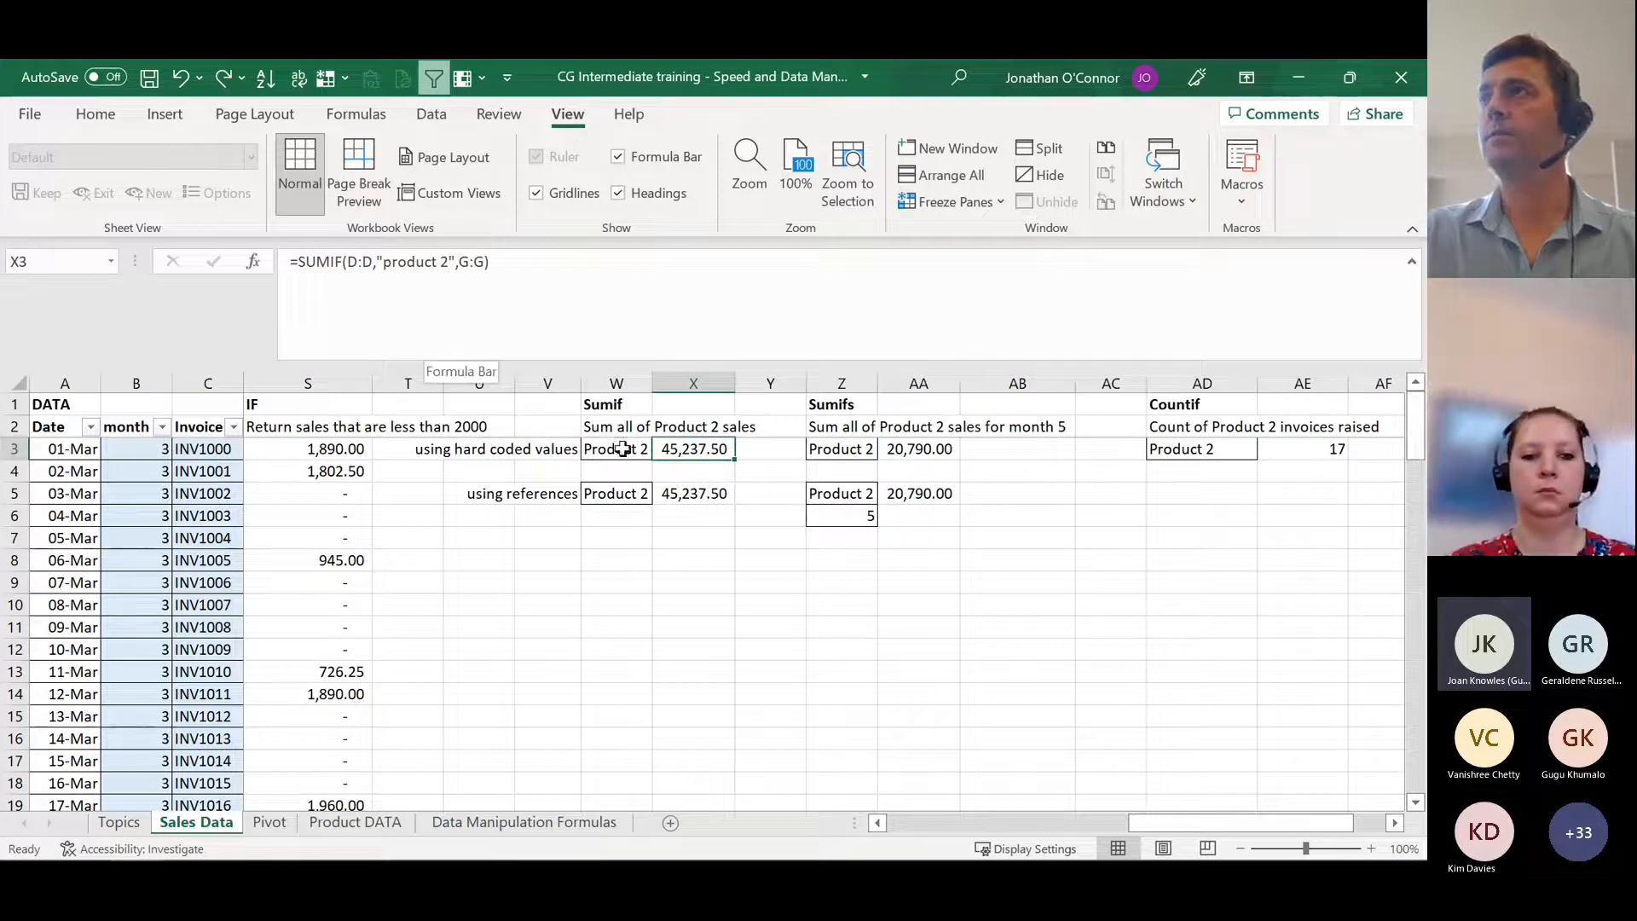
left_click(716, 494)
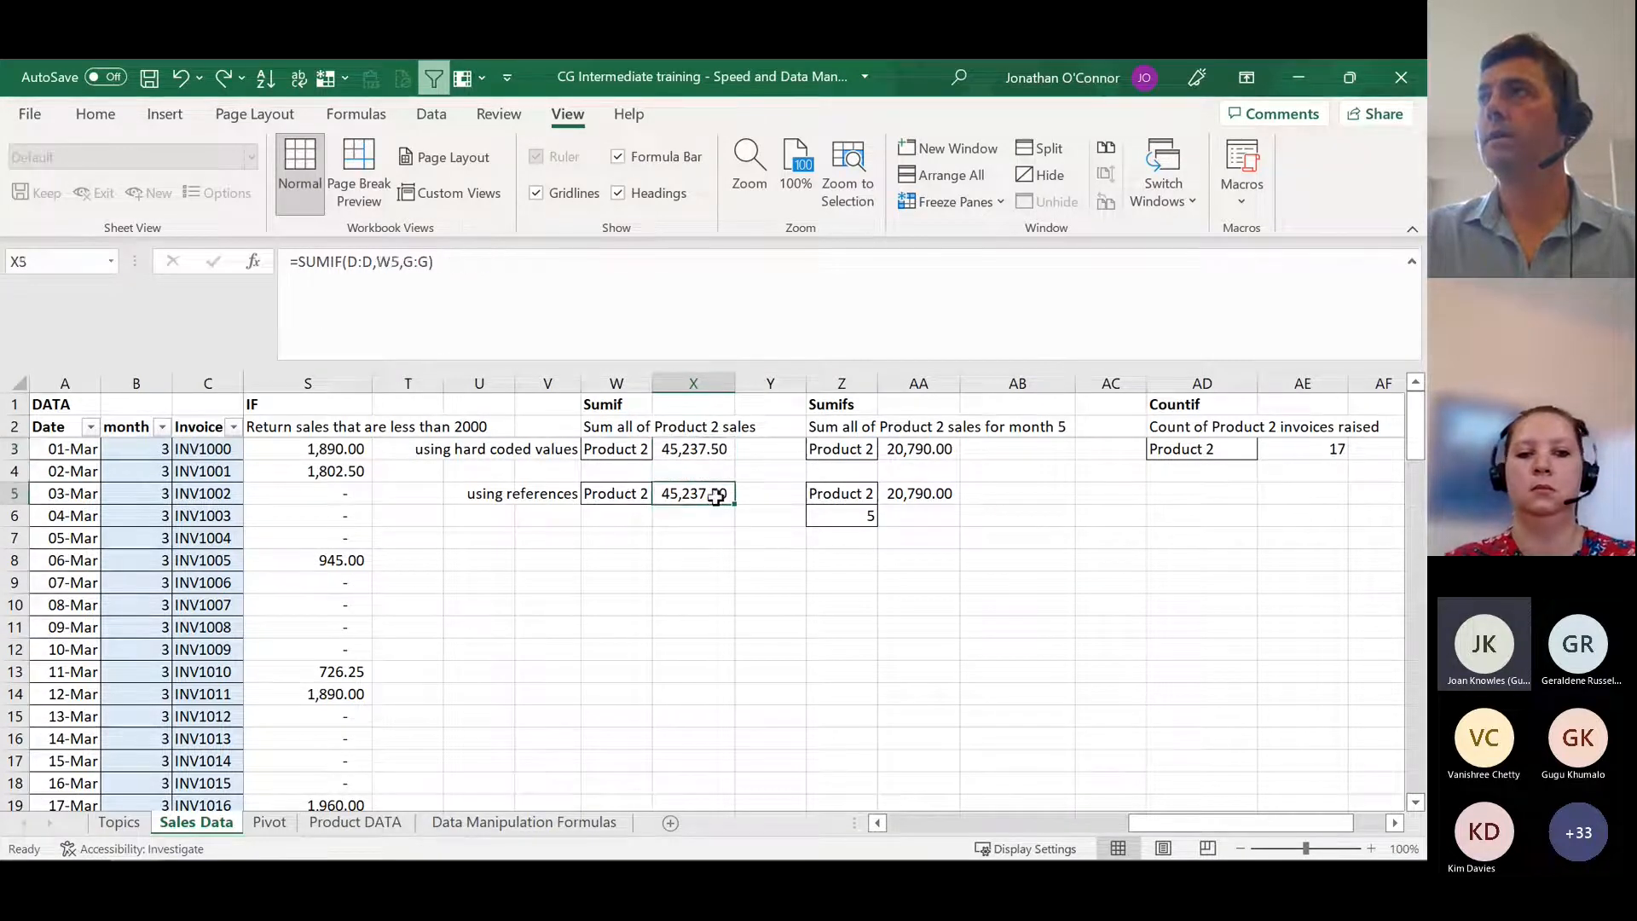
left_click(712, 450)
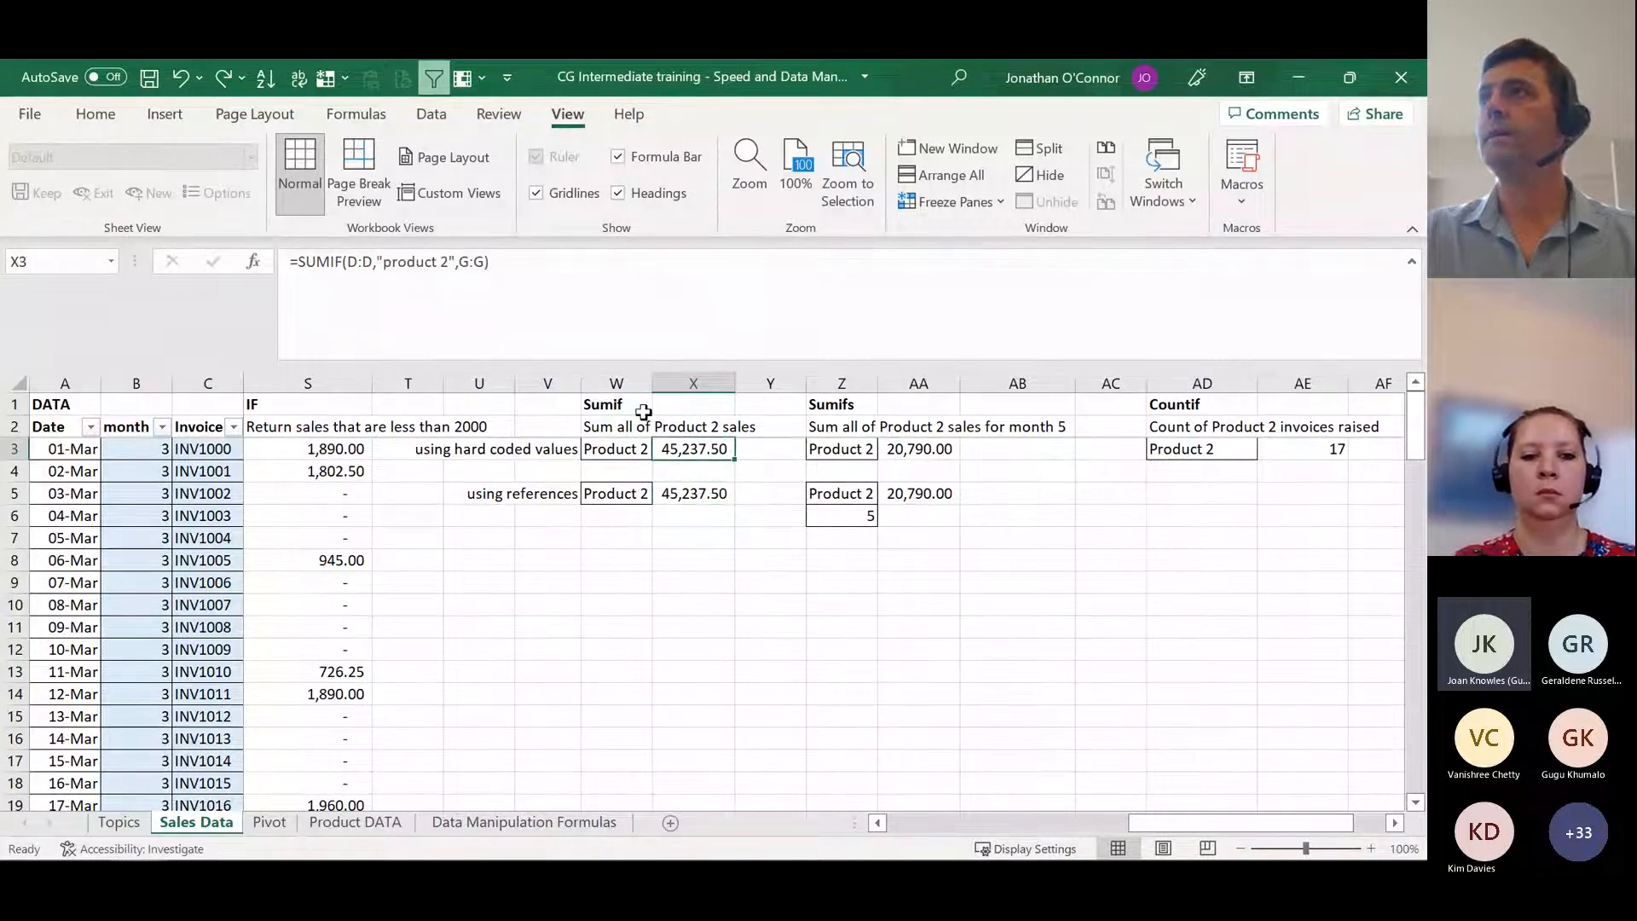
Step: Try moving the space after the 2 in the SUMIF criteria in X3, commit the formula, and undo the change
left_click(434, 271)
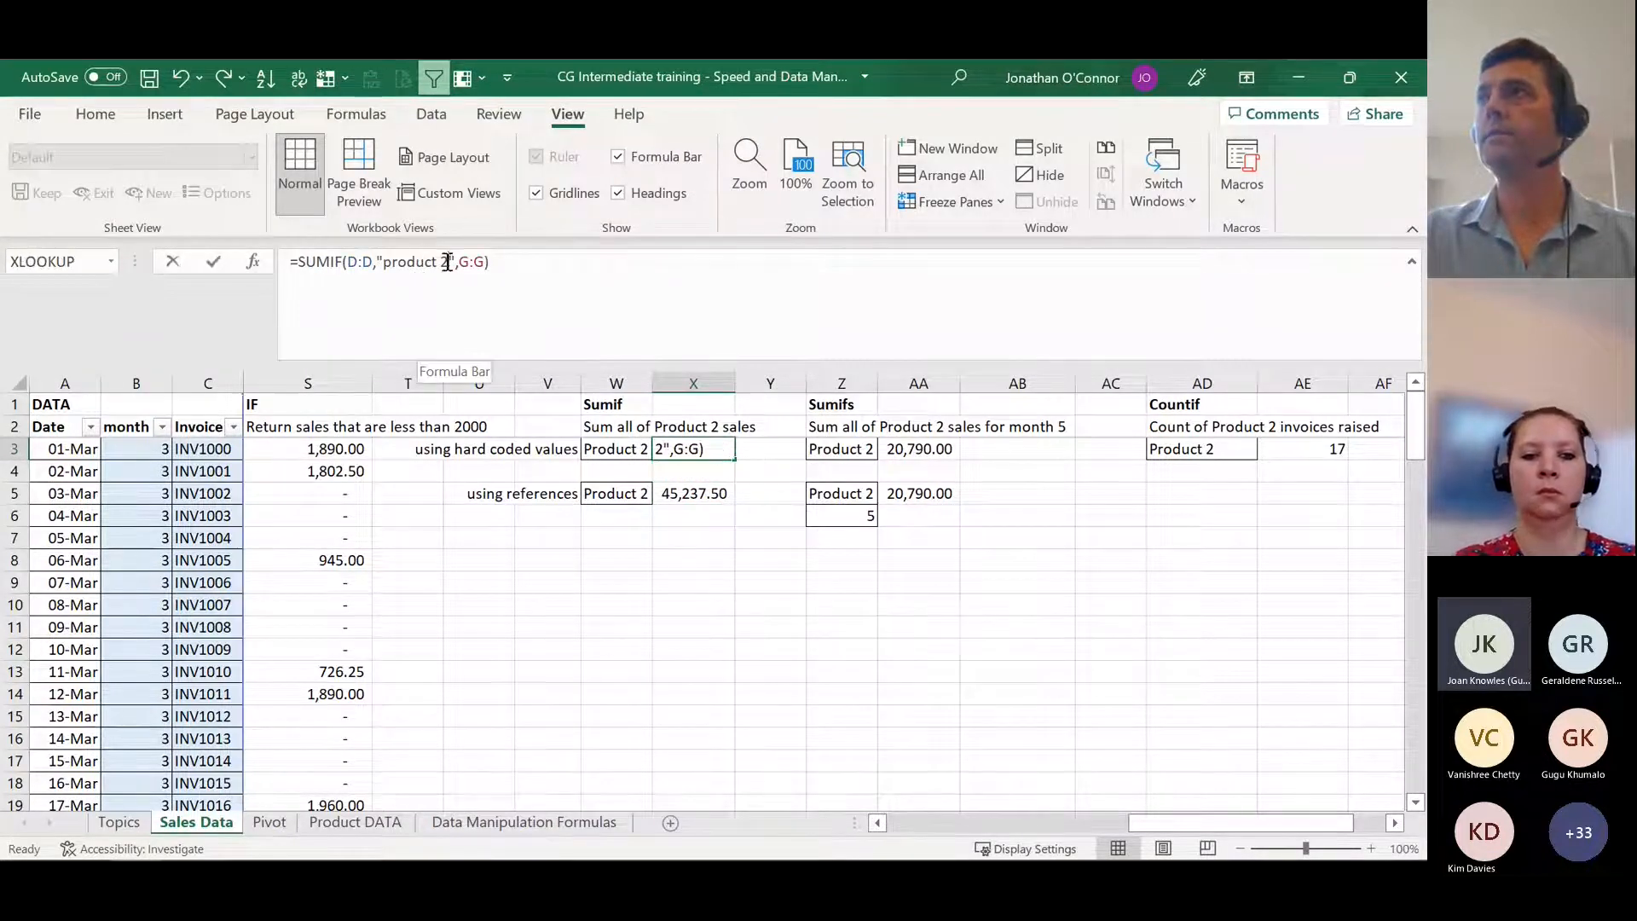
key("BackSpace")
key("BackSpace")
type("2")
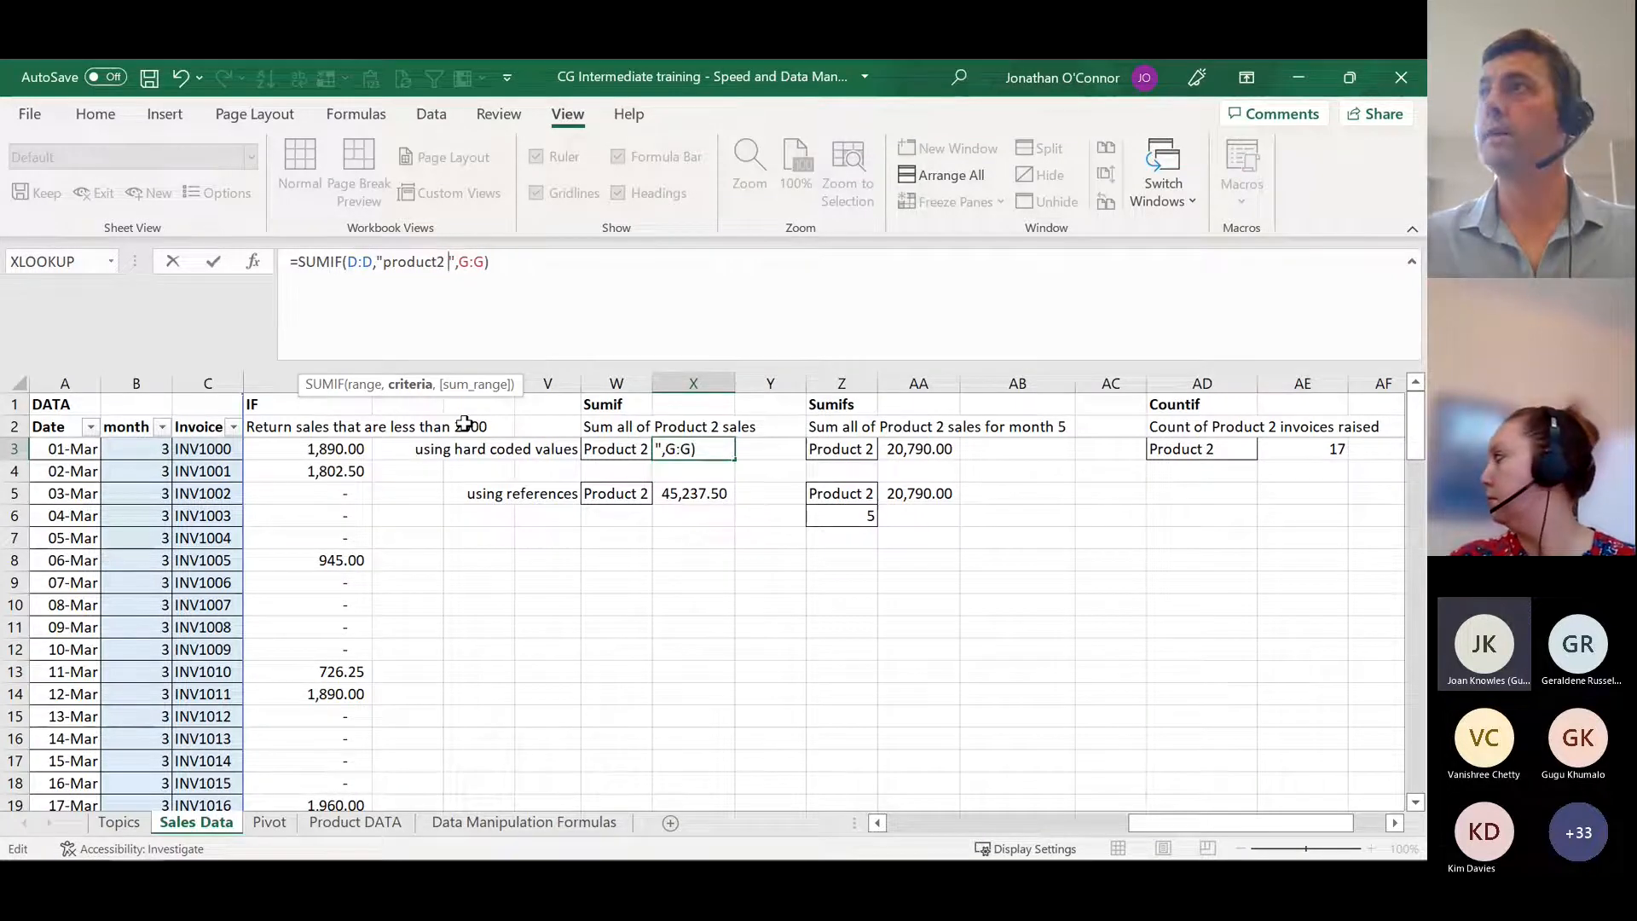
key("Return")
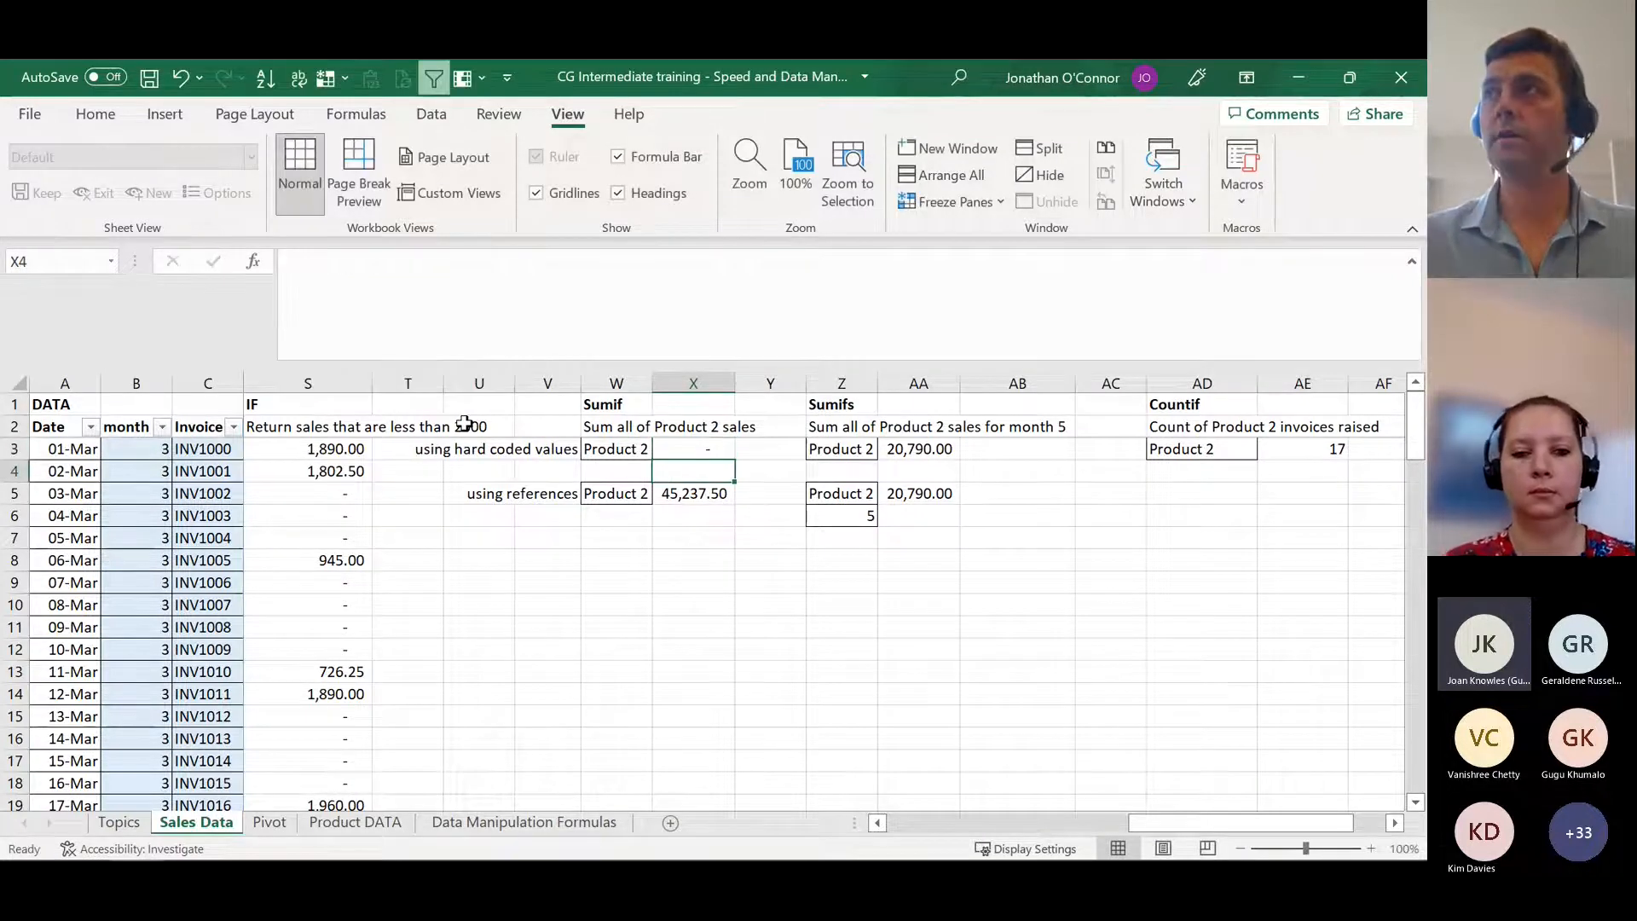
key("Up")
key("ctrl+z")
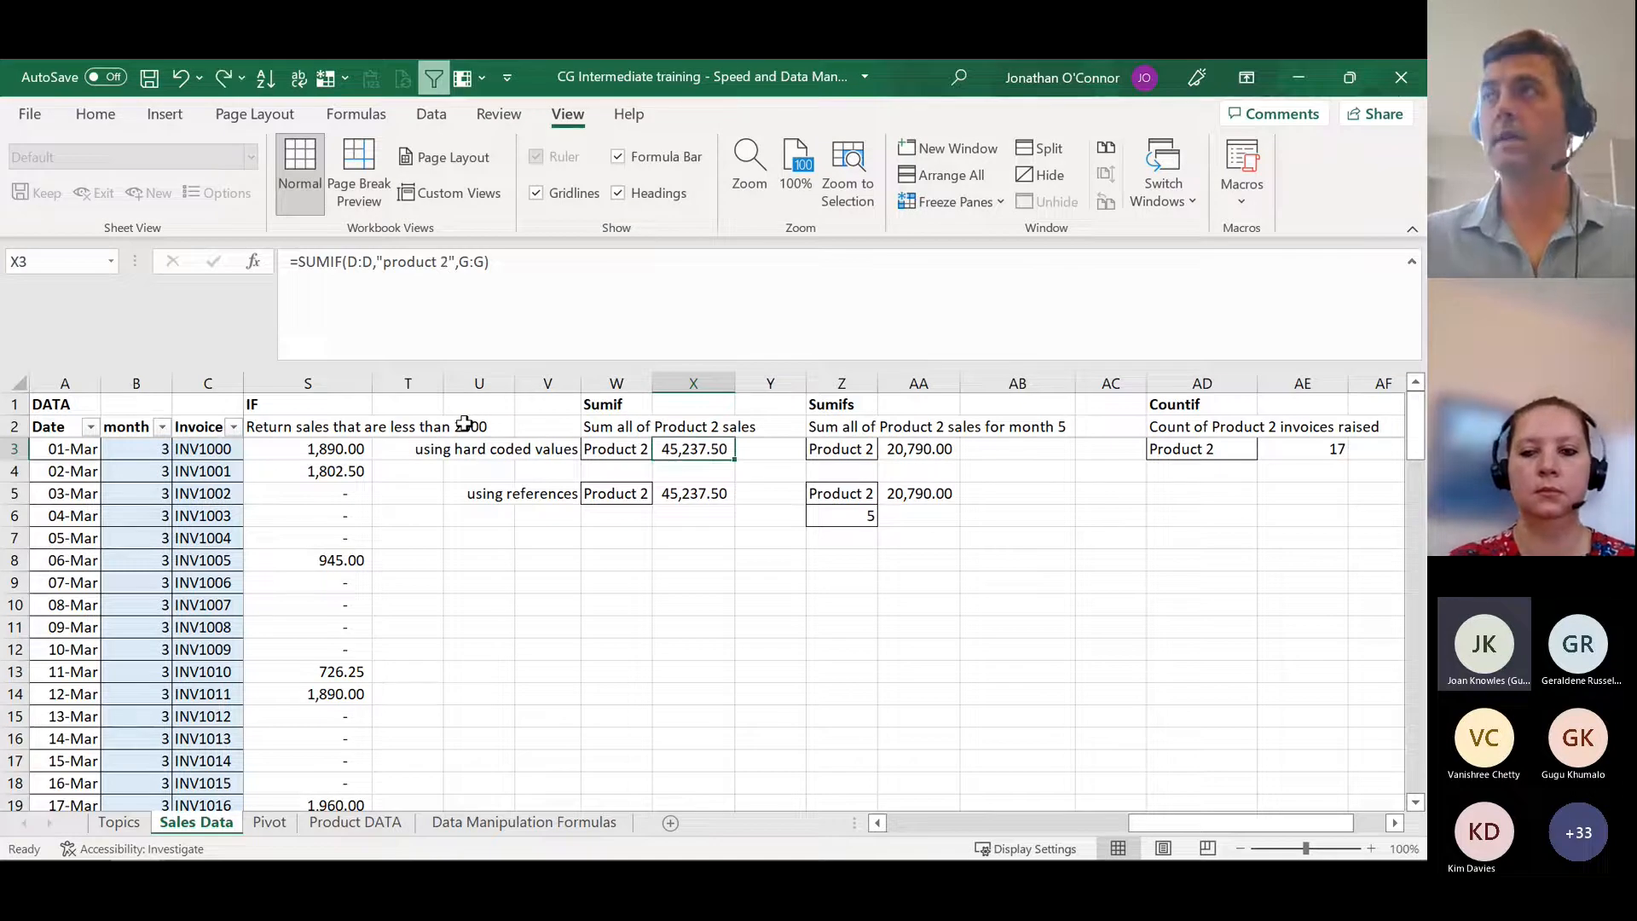
Step: Examine the criteria cell W5 and the SUMIF formula in X5 that references it
key("Down")
key("Down")
key("Left")
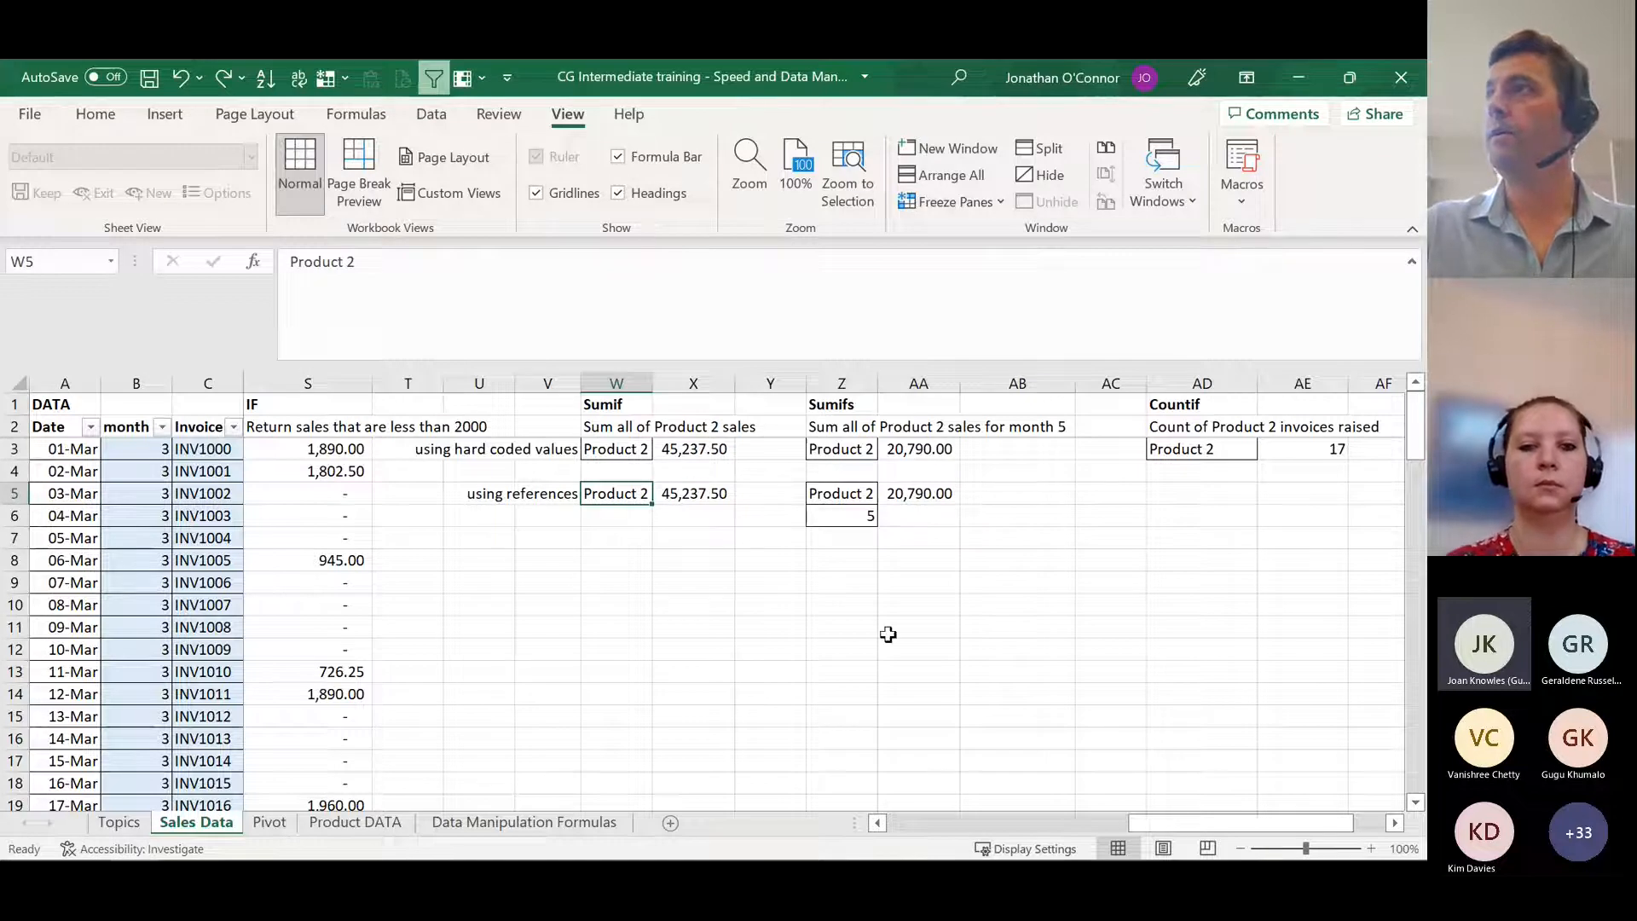
mouse_move(1203, 832)
left_mouse_down()
mouse_move(960, 832)
mouse_move(1213, 832)
left_mouse_up()
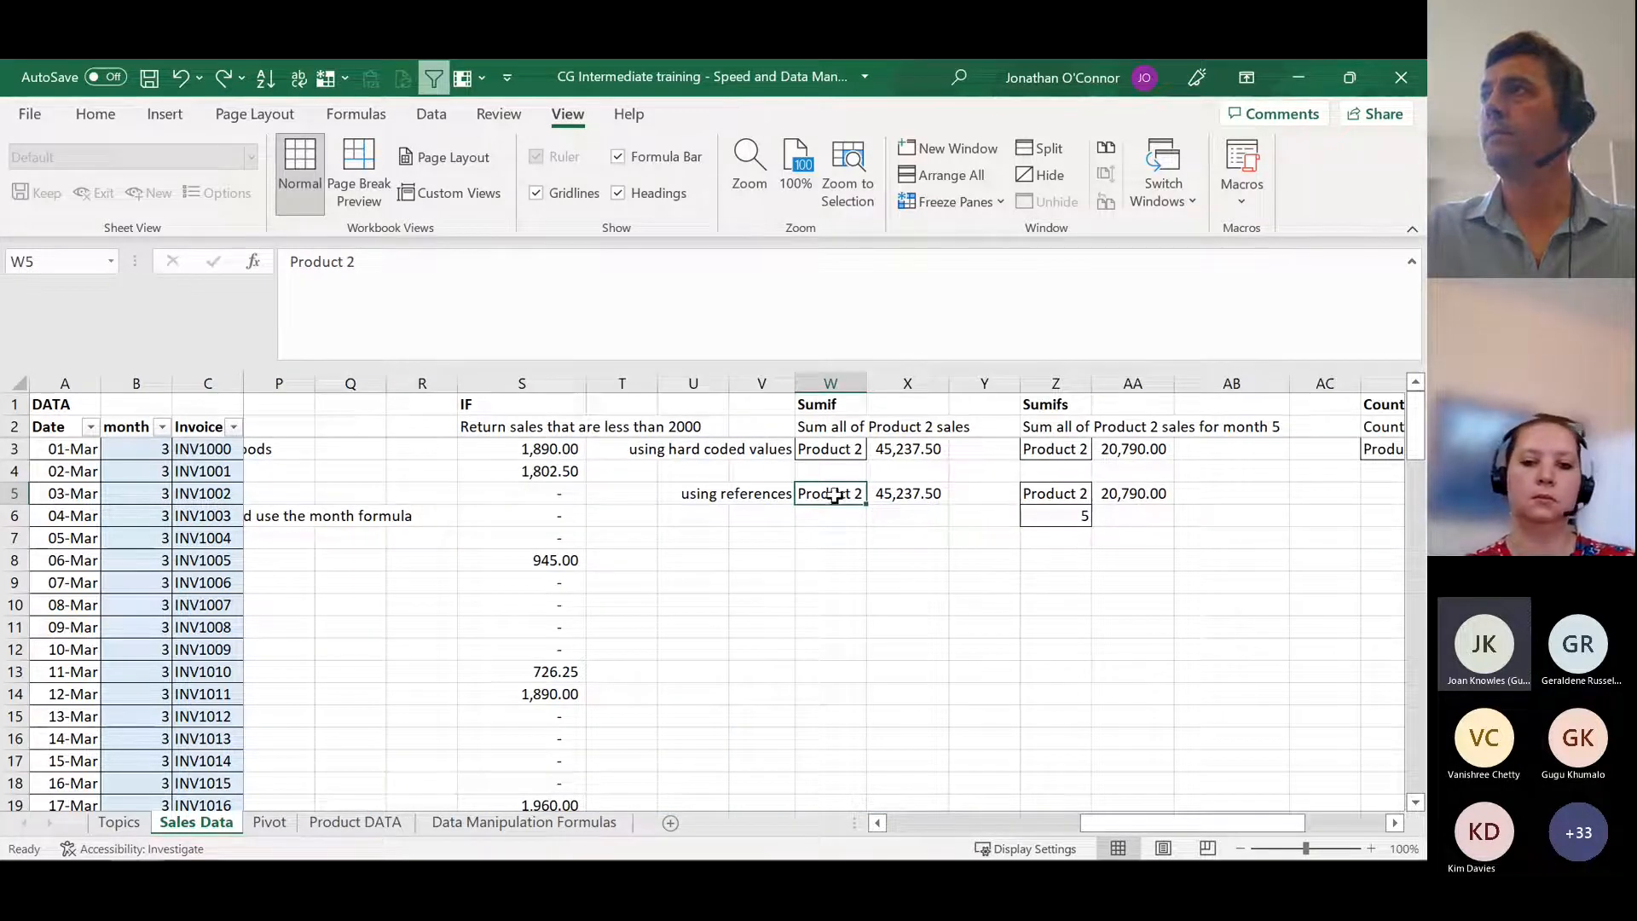
left_click(906, 493)
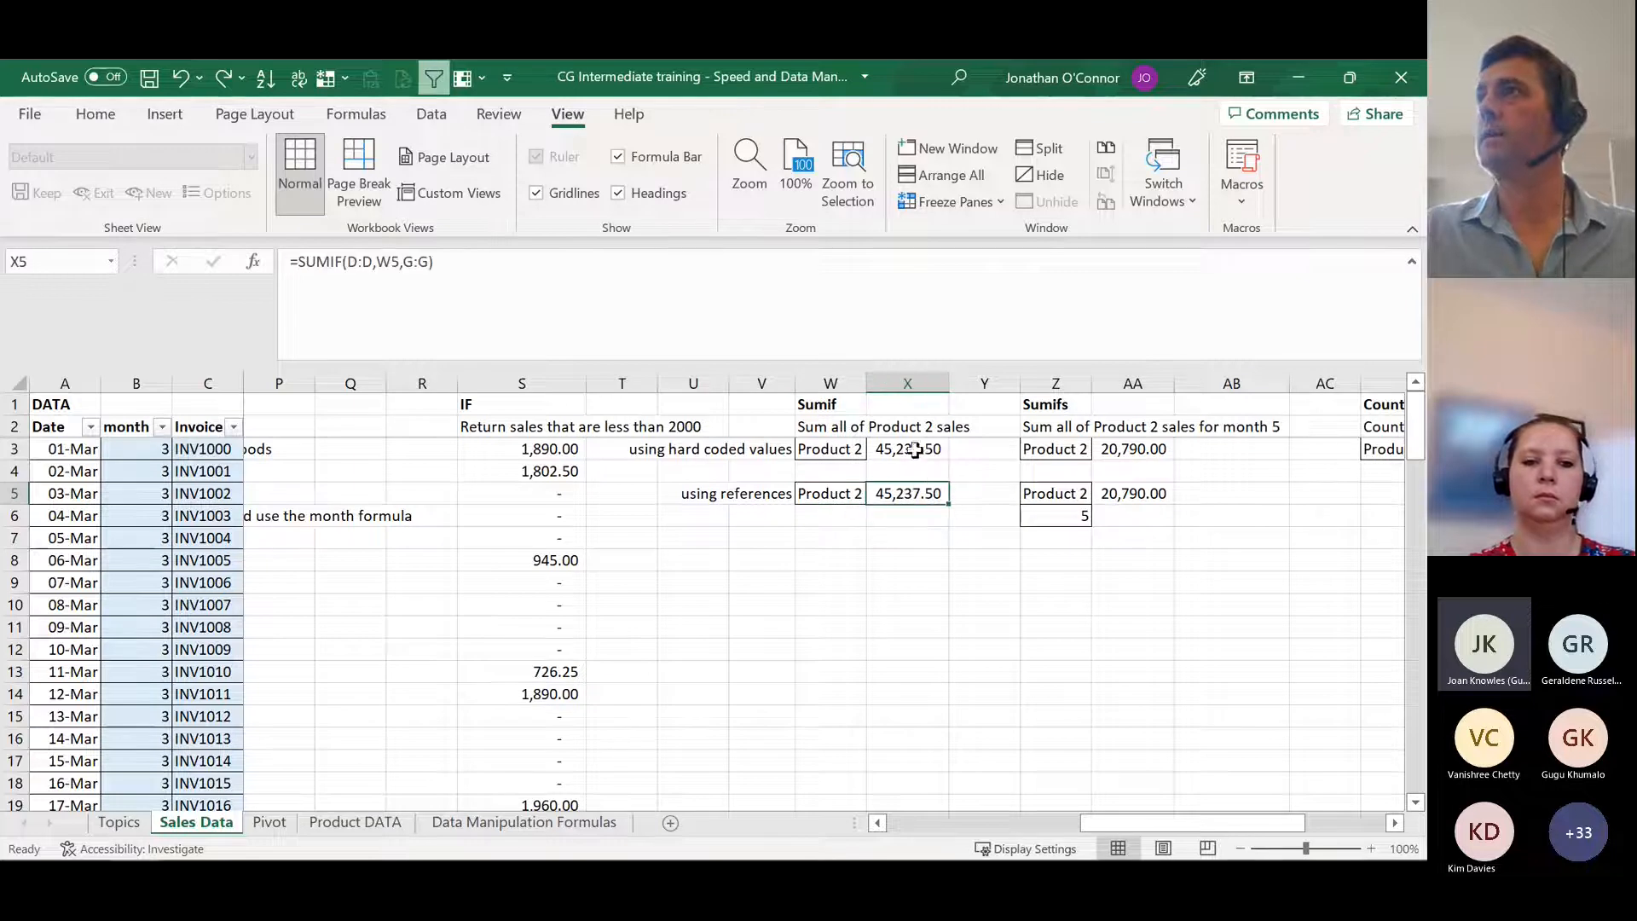
double_click(904, 499)
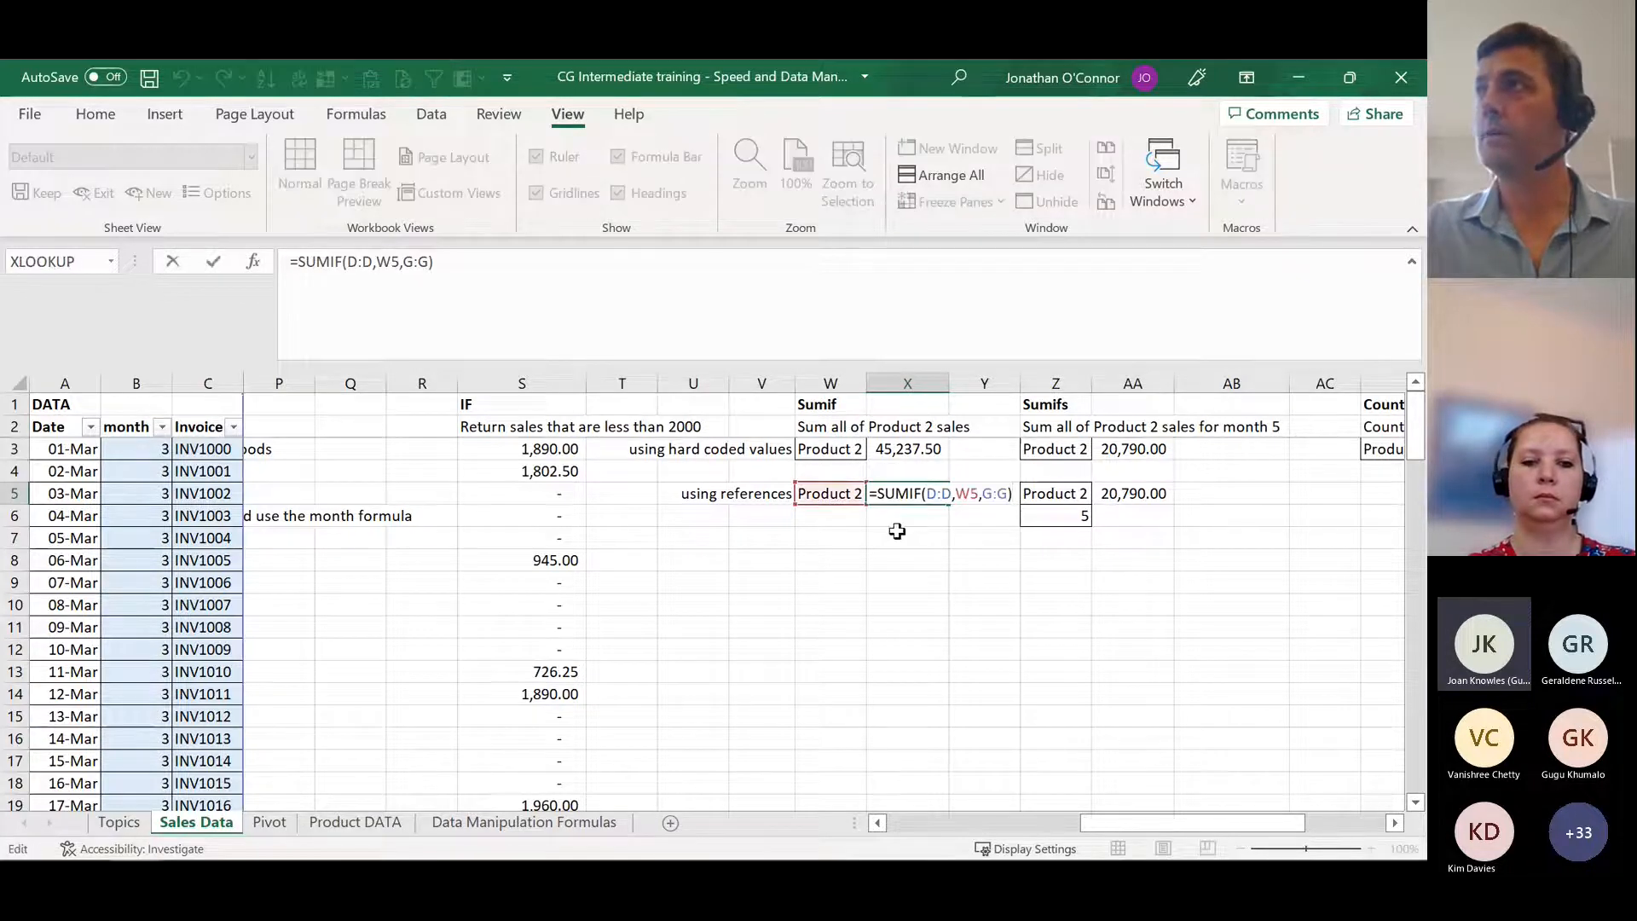
key("Escape")
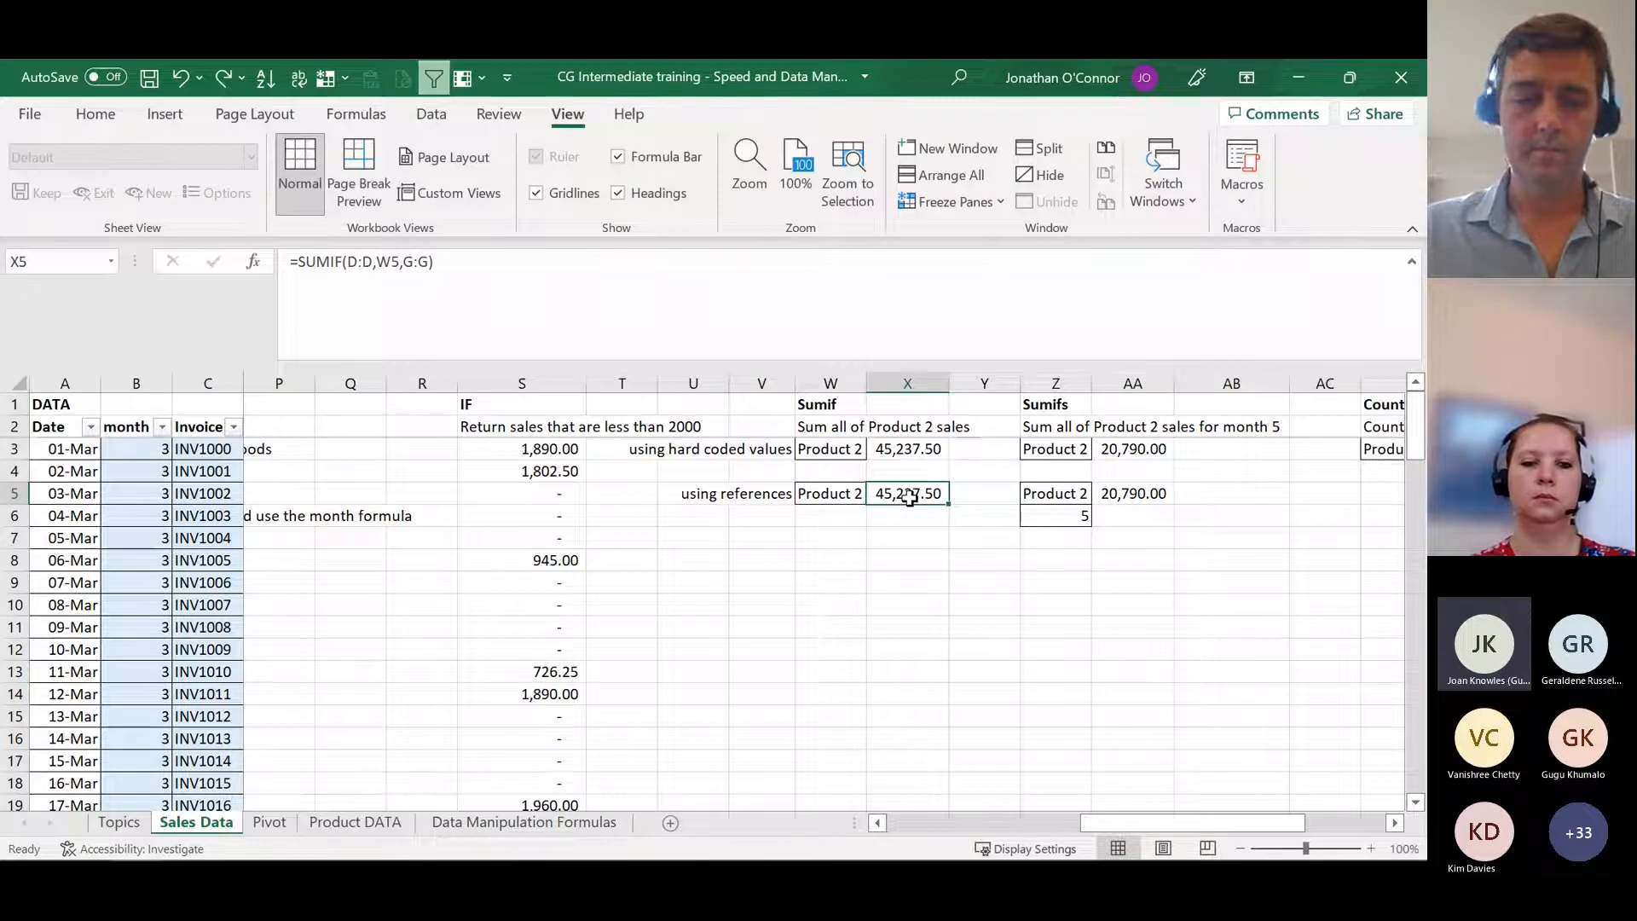
Step: Open the SUMIF formula in X5 for editing and trace its range argument to the Product column D
double_click(910, 499)
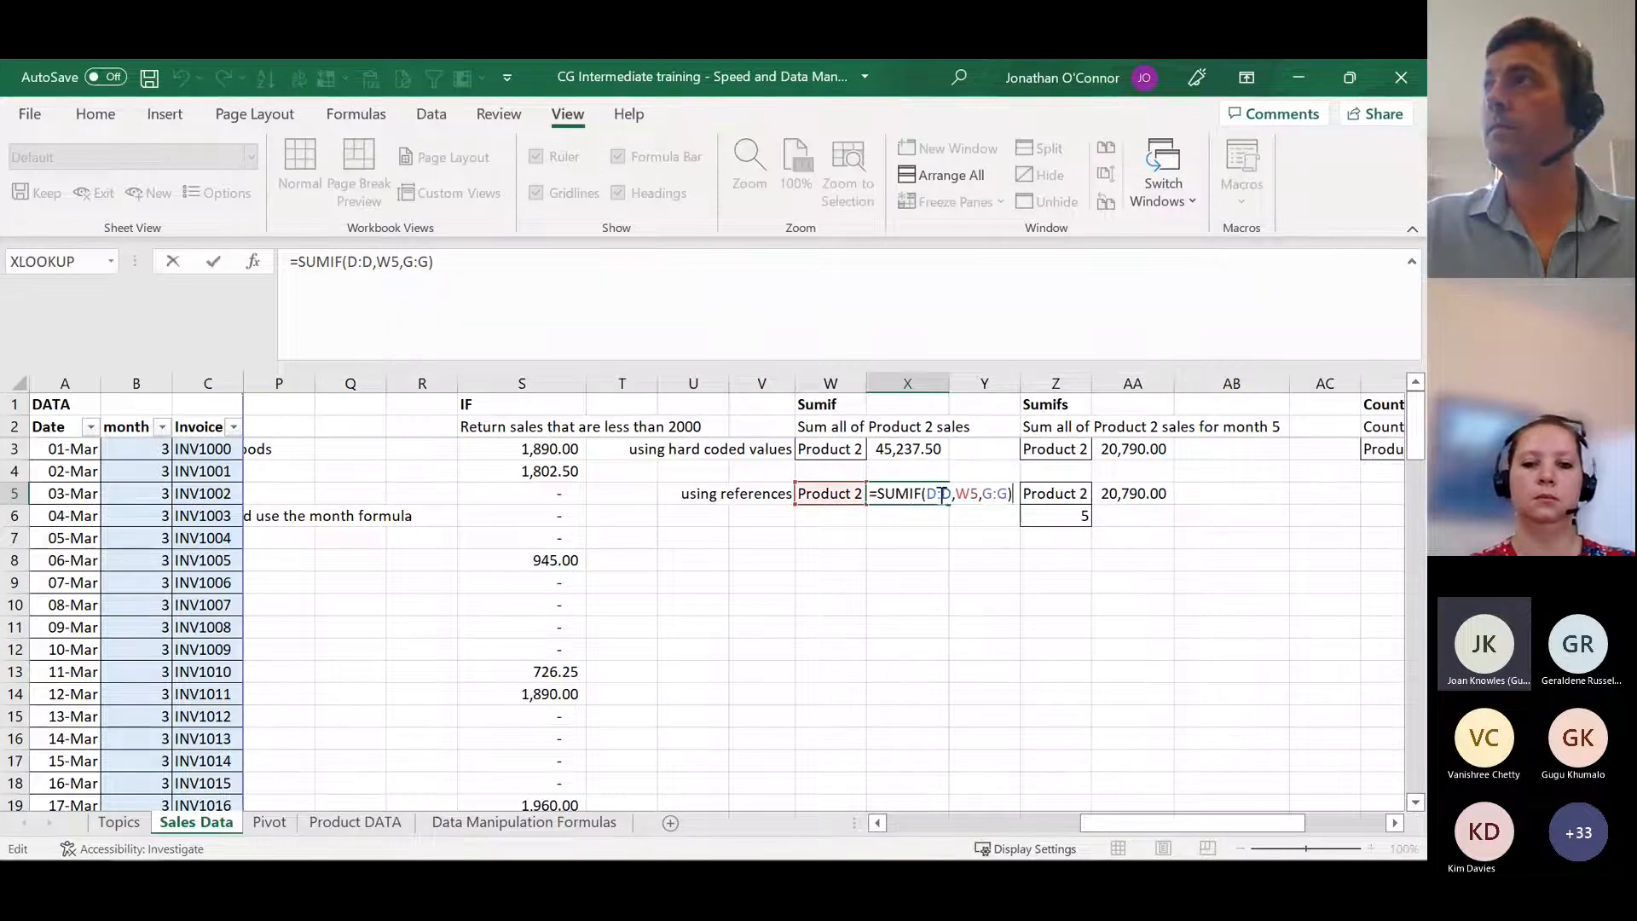
left_click(942, 495)
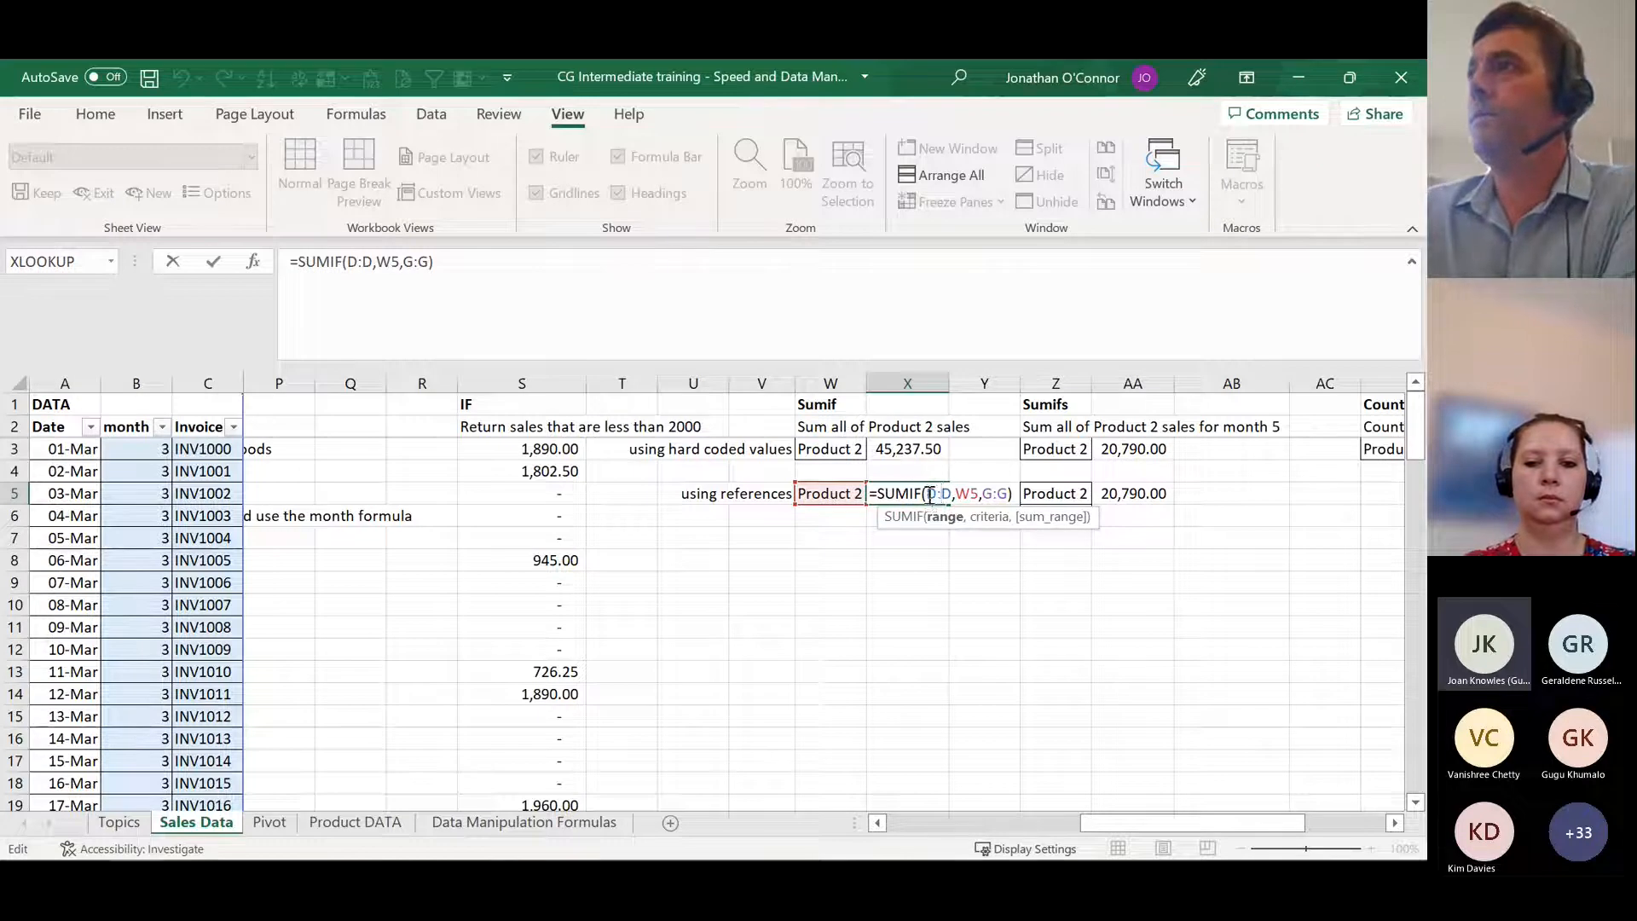
left_click_drag(1140, 822, 913, 822)
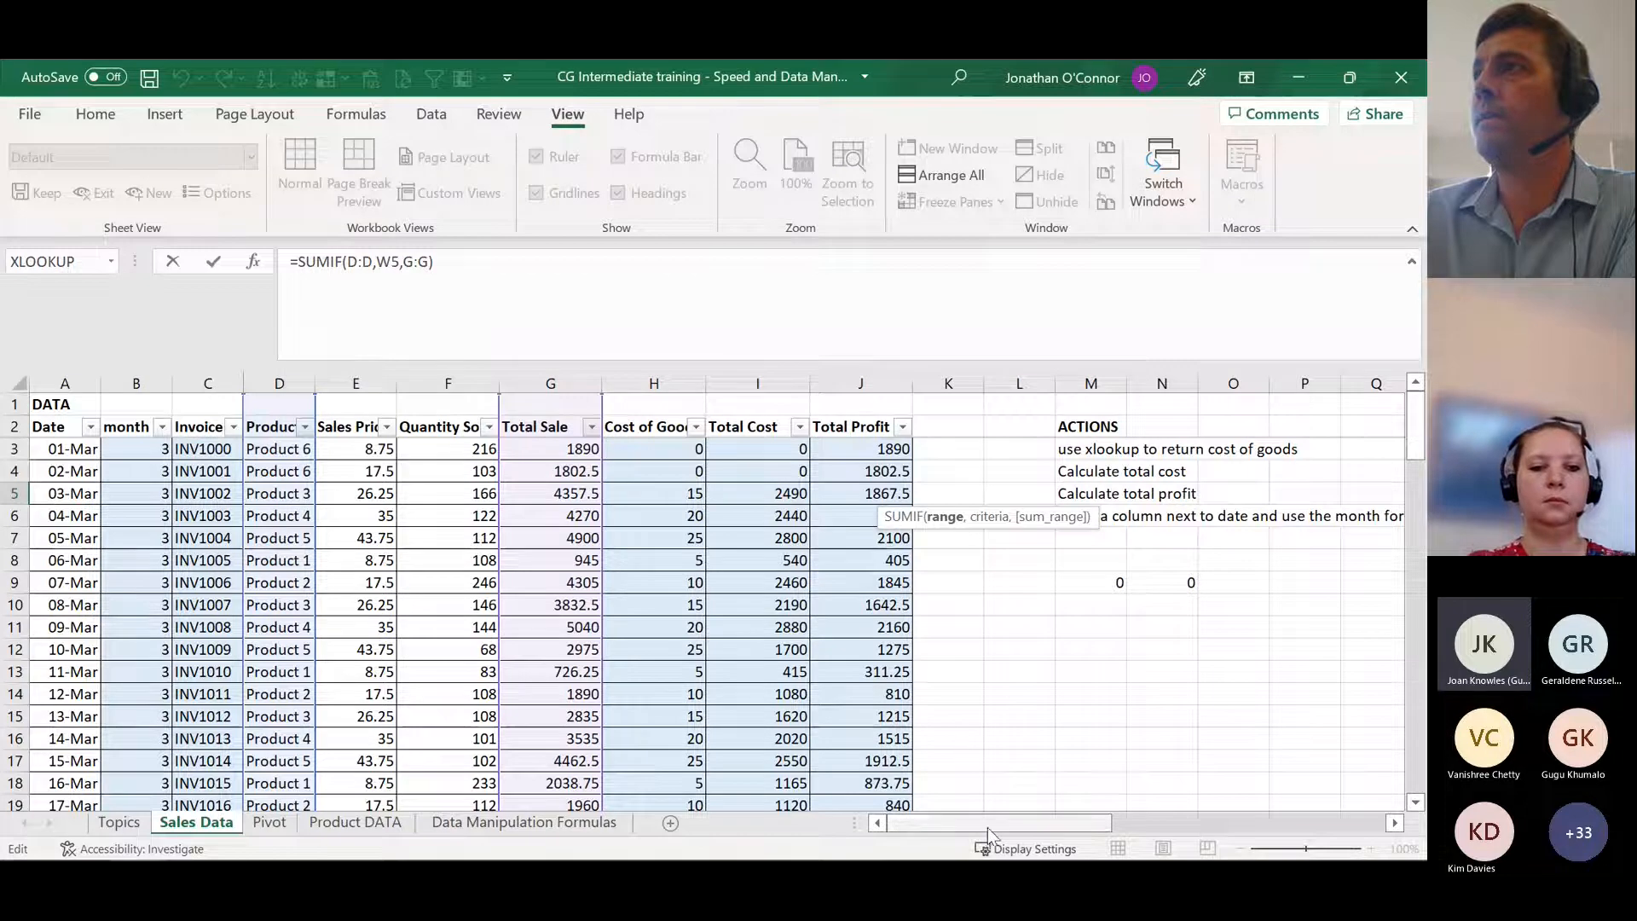
left_click_drag(986, 829, 1190, 823)
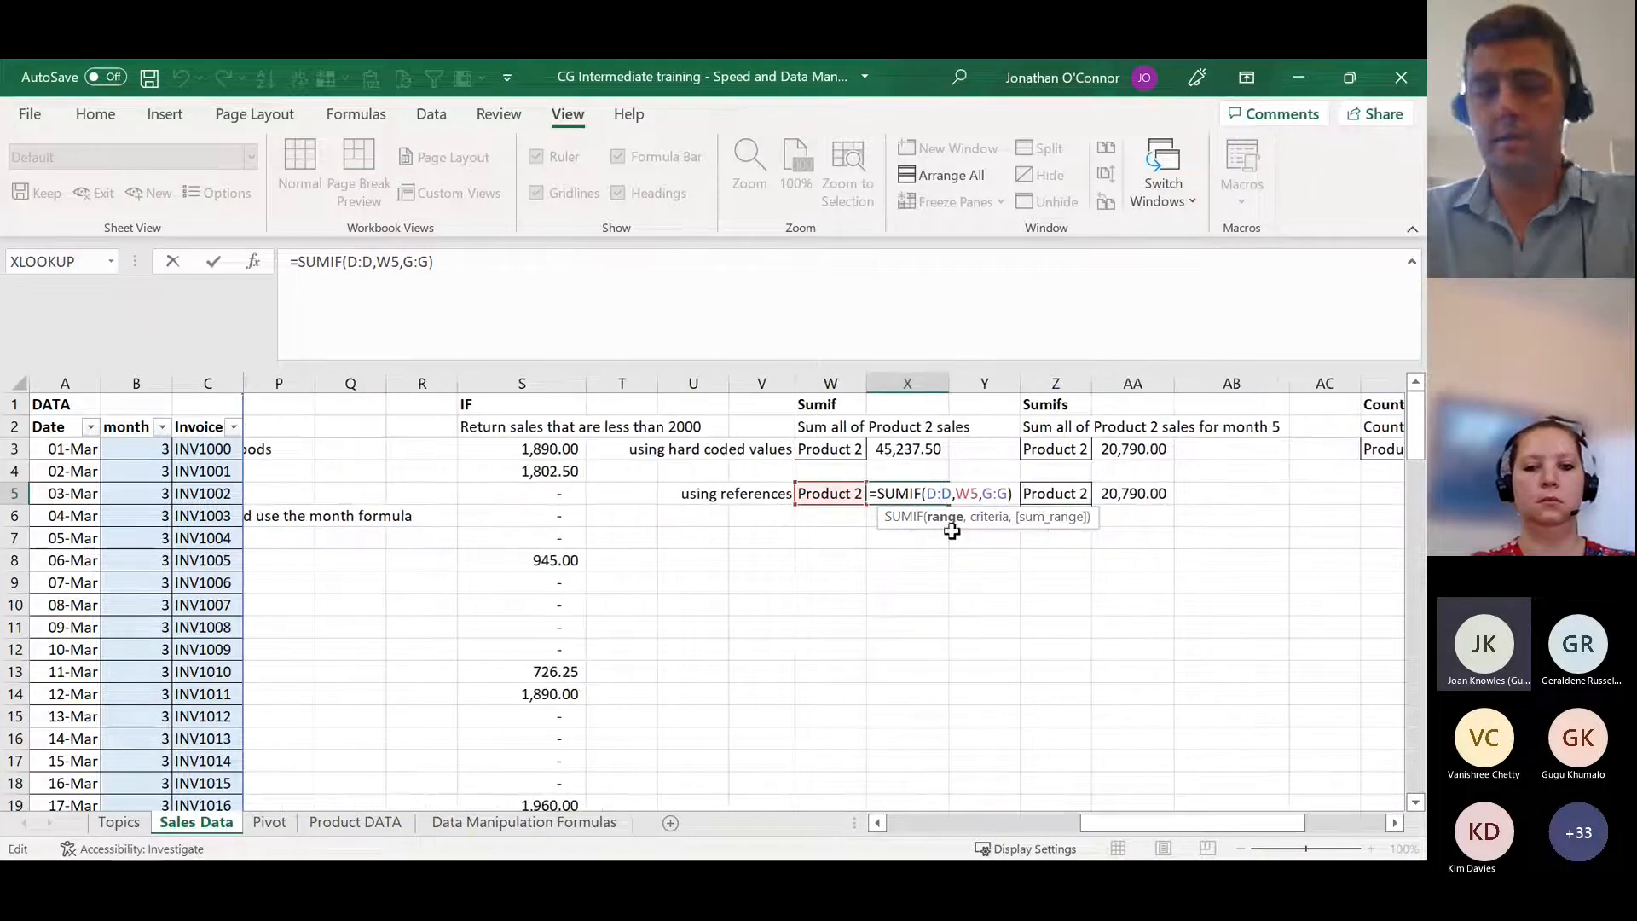
Step: Trace the criteria argument of the SUMIF in X5 to W5 and its sum_range to the Total Sale column G
type(",")
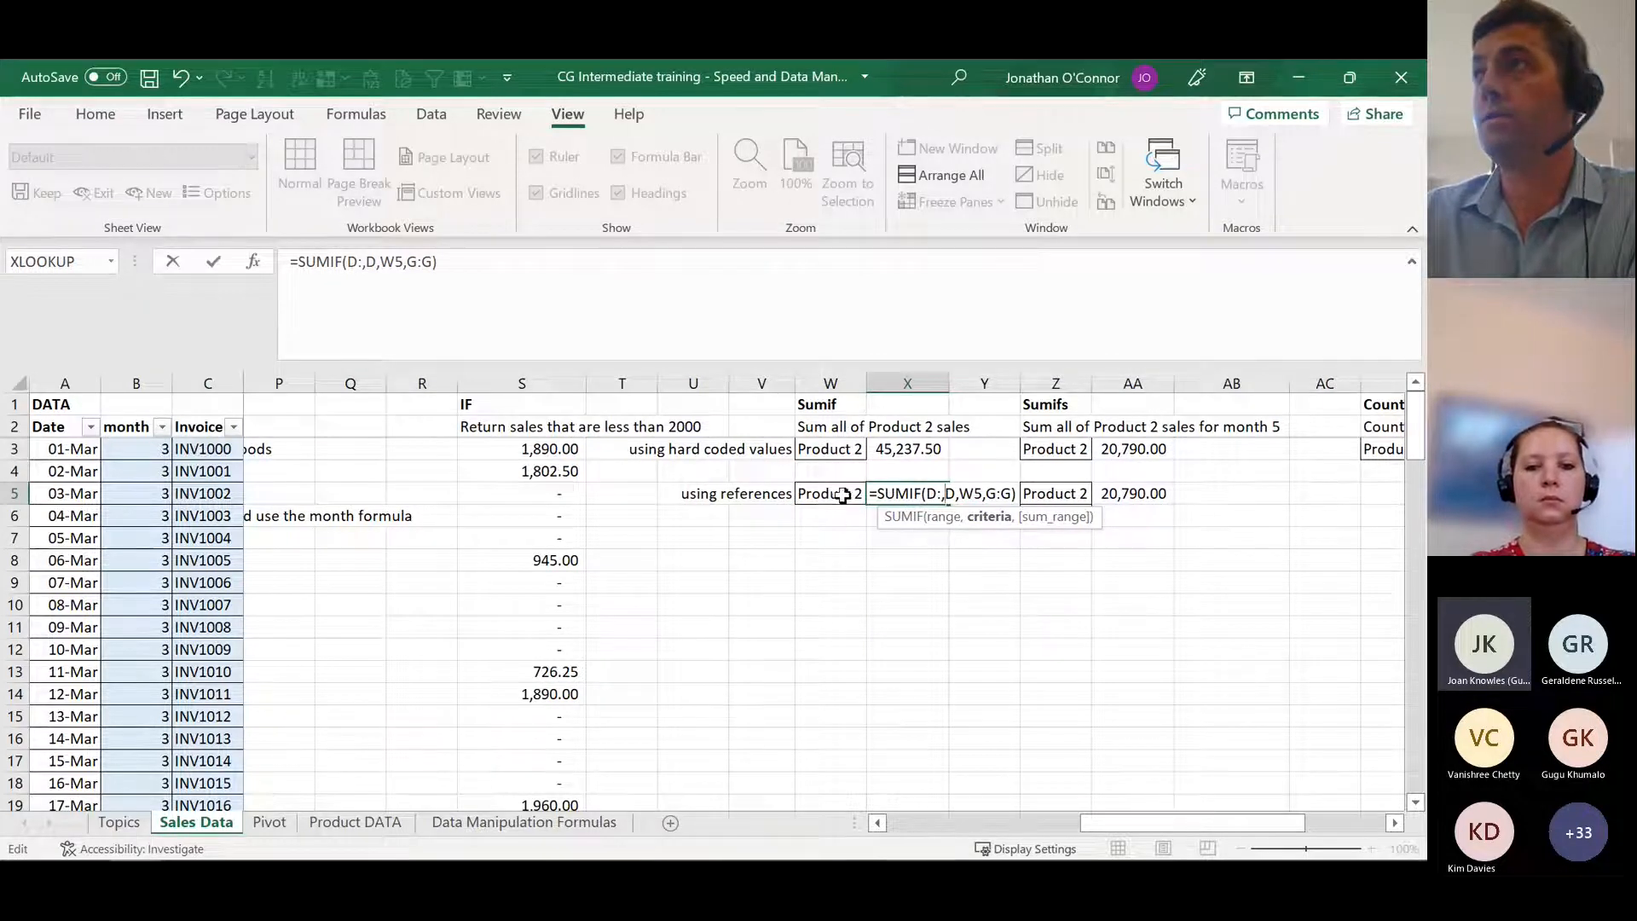
key("BackSpace")
left_click(970, 494)
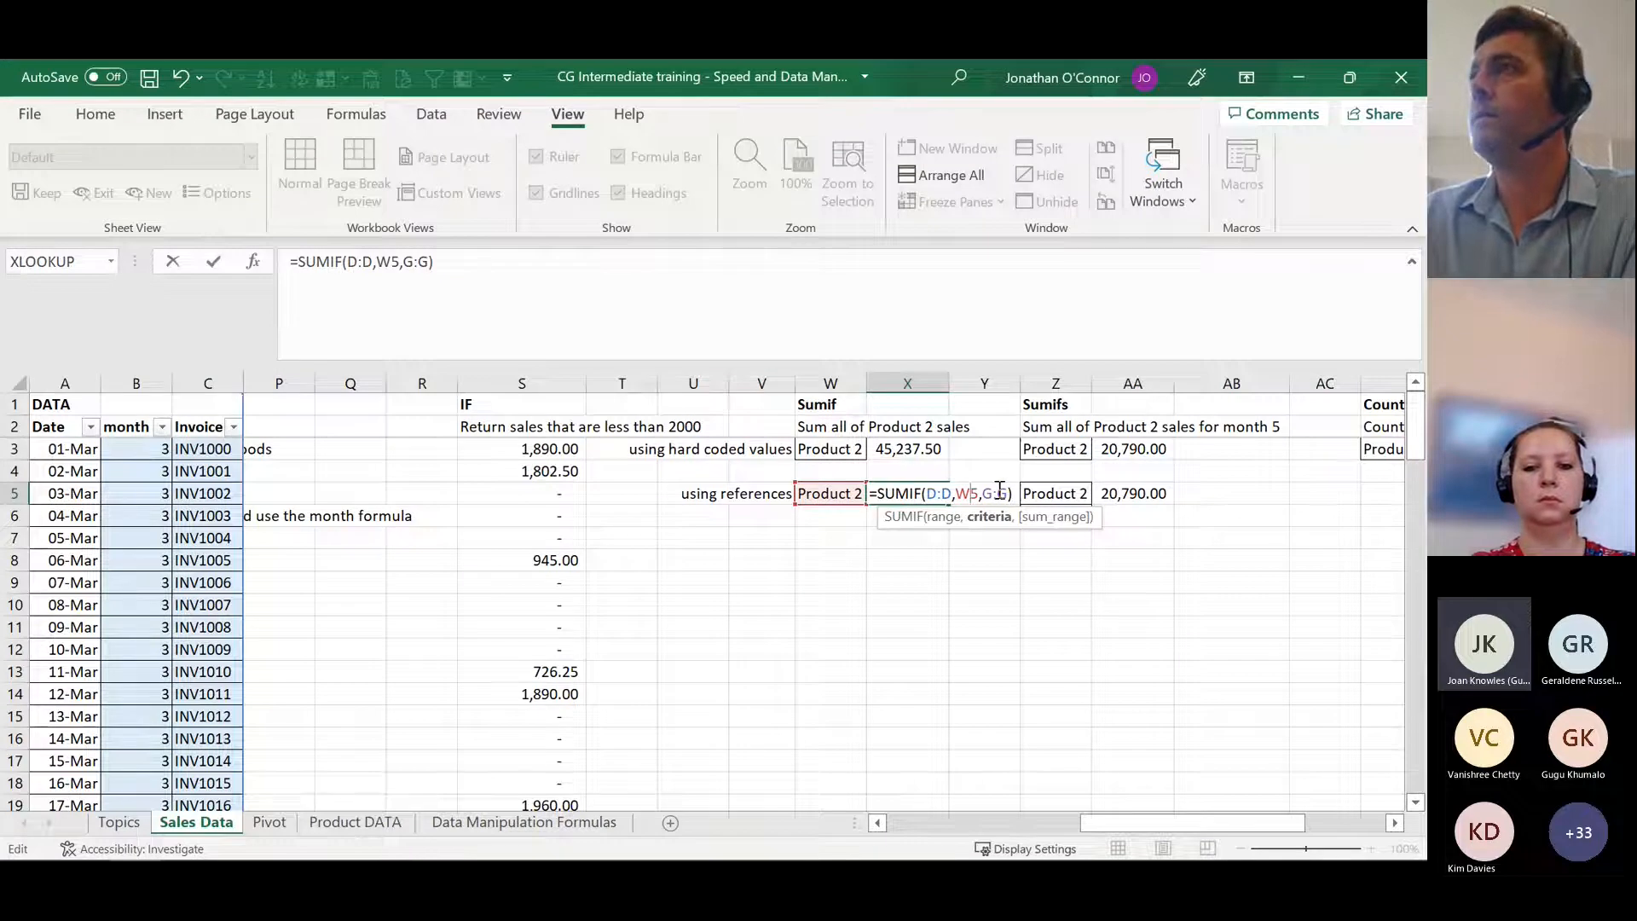
left_click_drag(1172, 824, 977, 822)
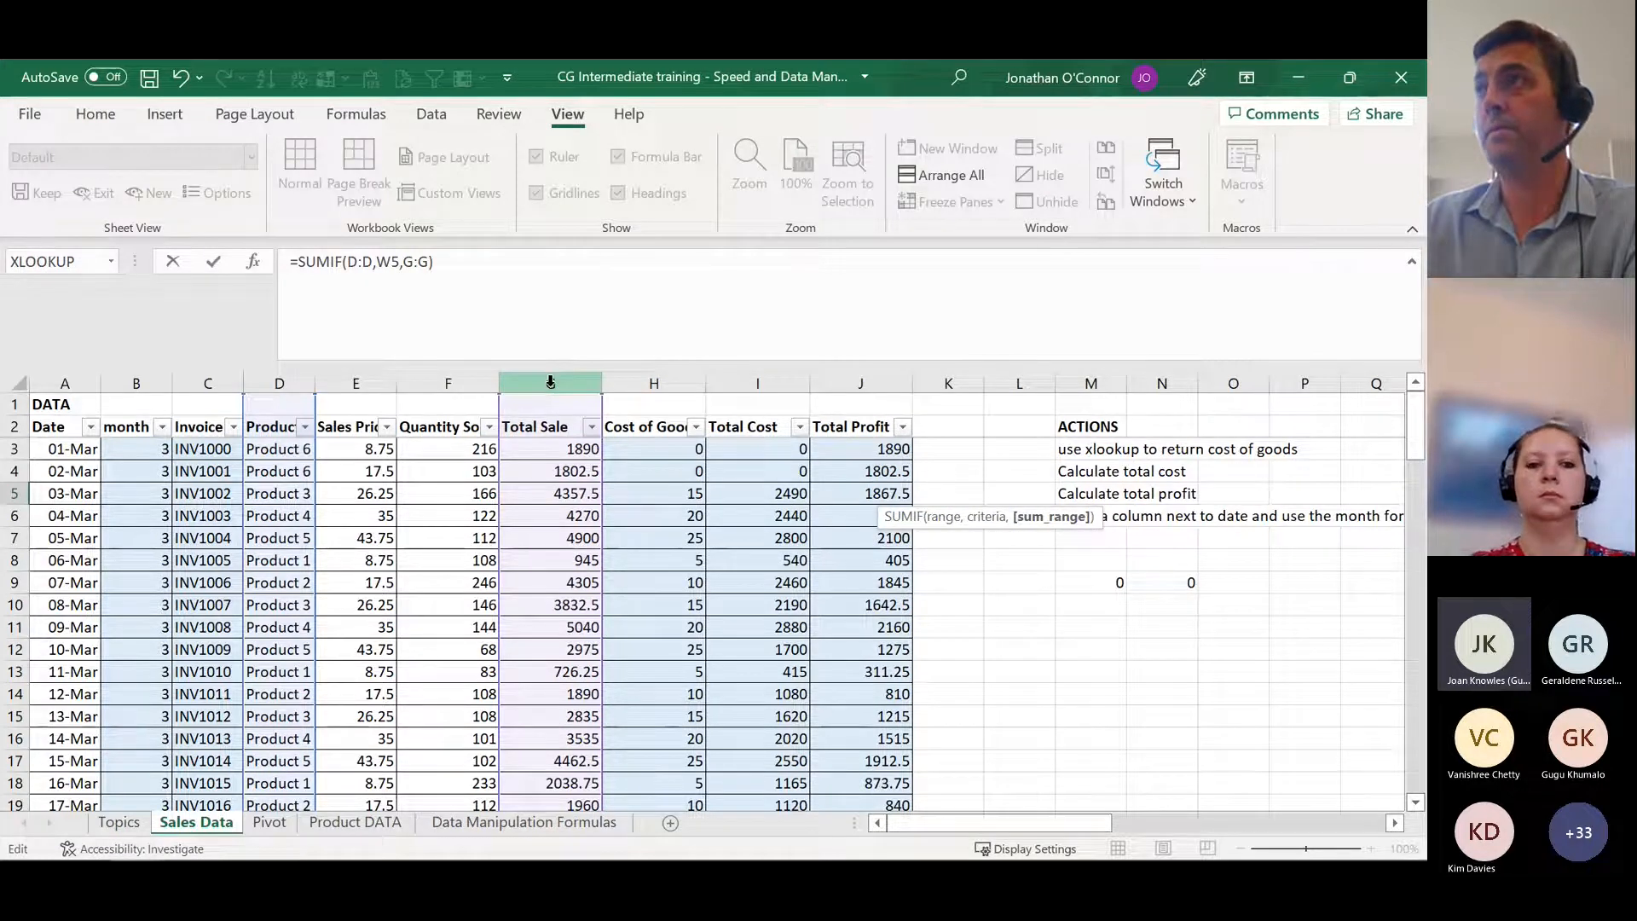
Step: Close the SUMIF formula in X5 and review its criteria cell W5 and the Total Sale column G it sums
left_click_drag(1023, 820, 1149, 815)
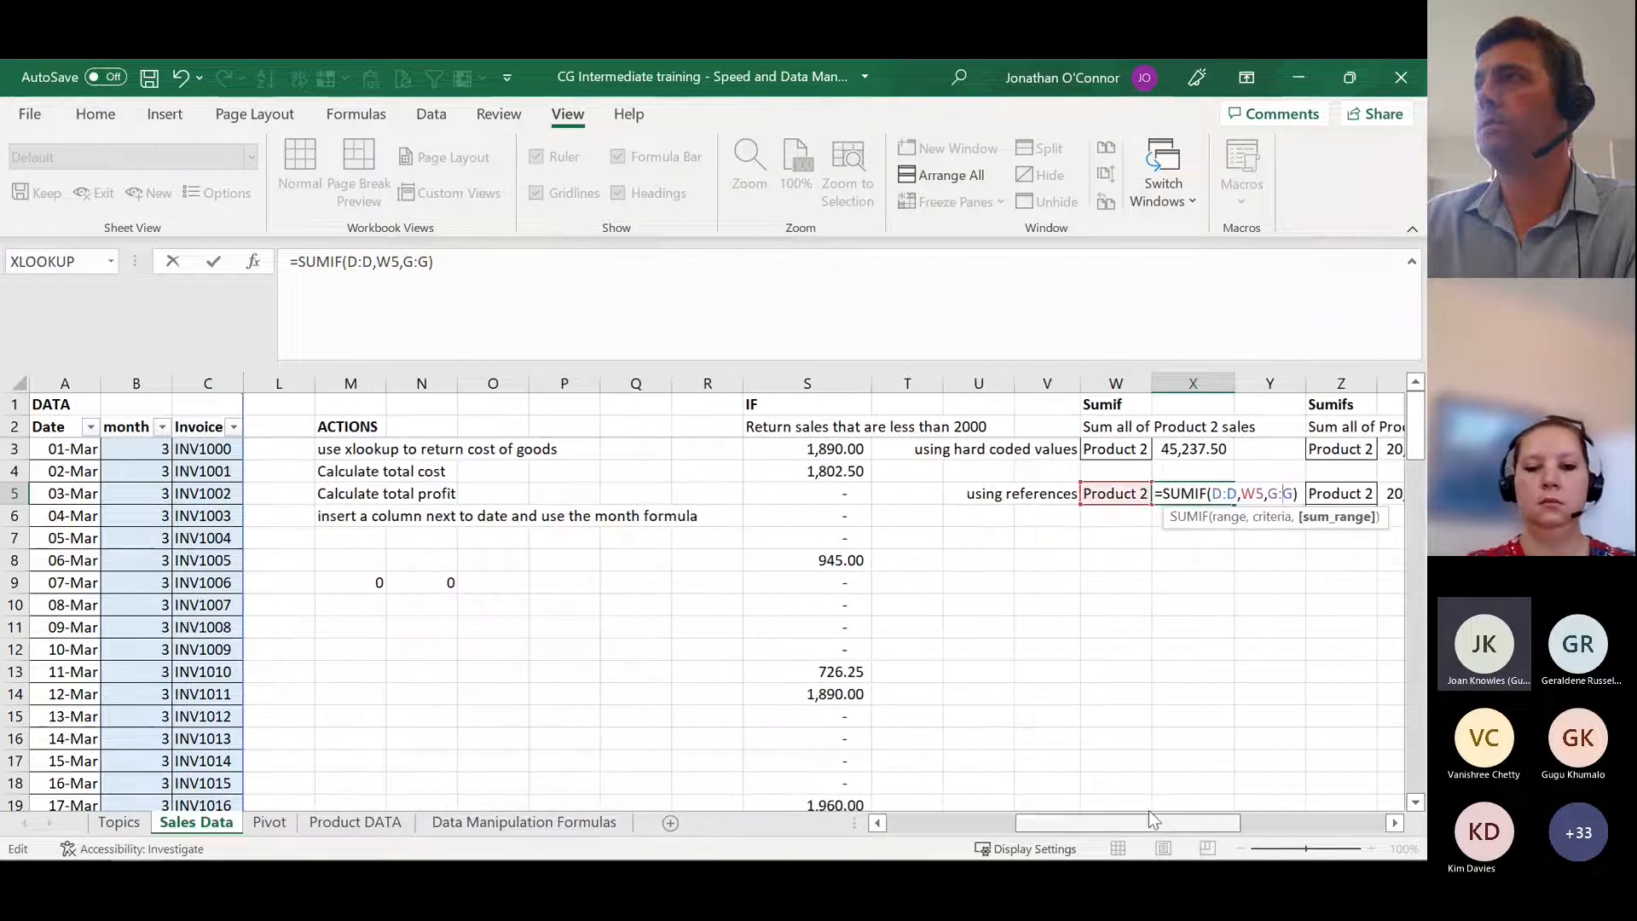
key("Return")
left_click(1117, 497)
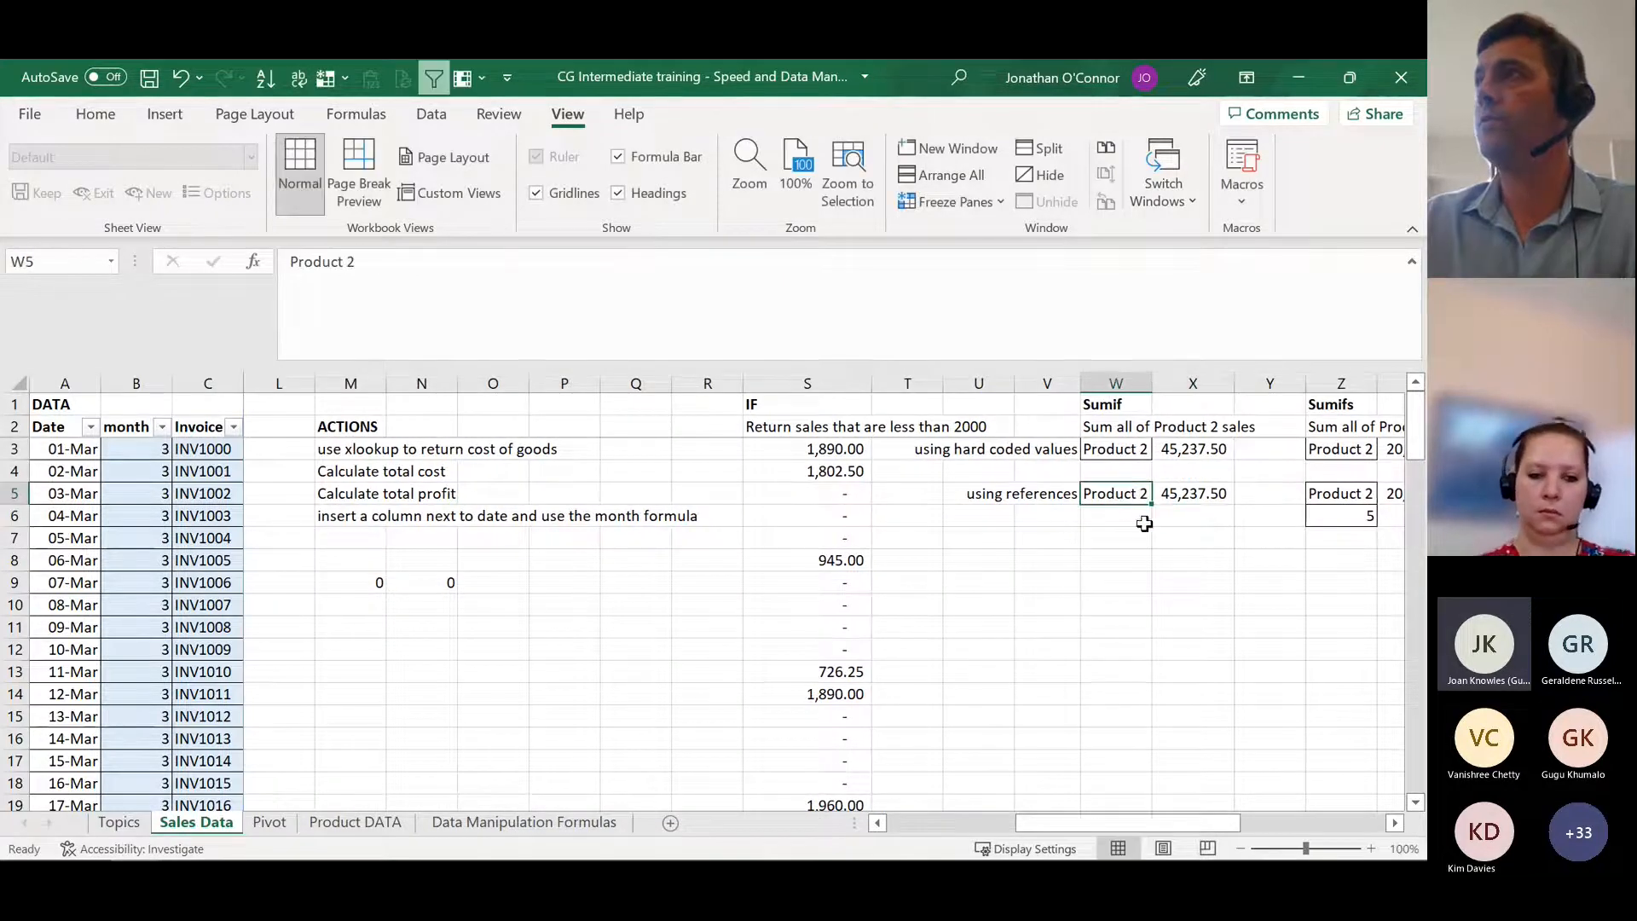
left_click_drag(1184, 817, 1005, 815)
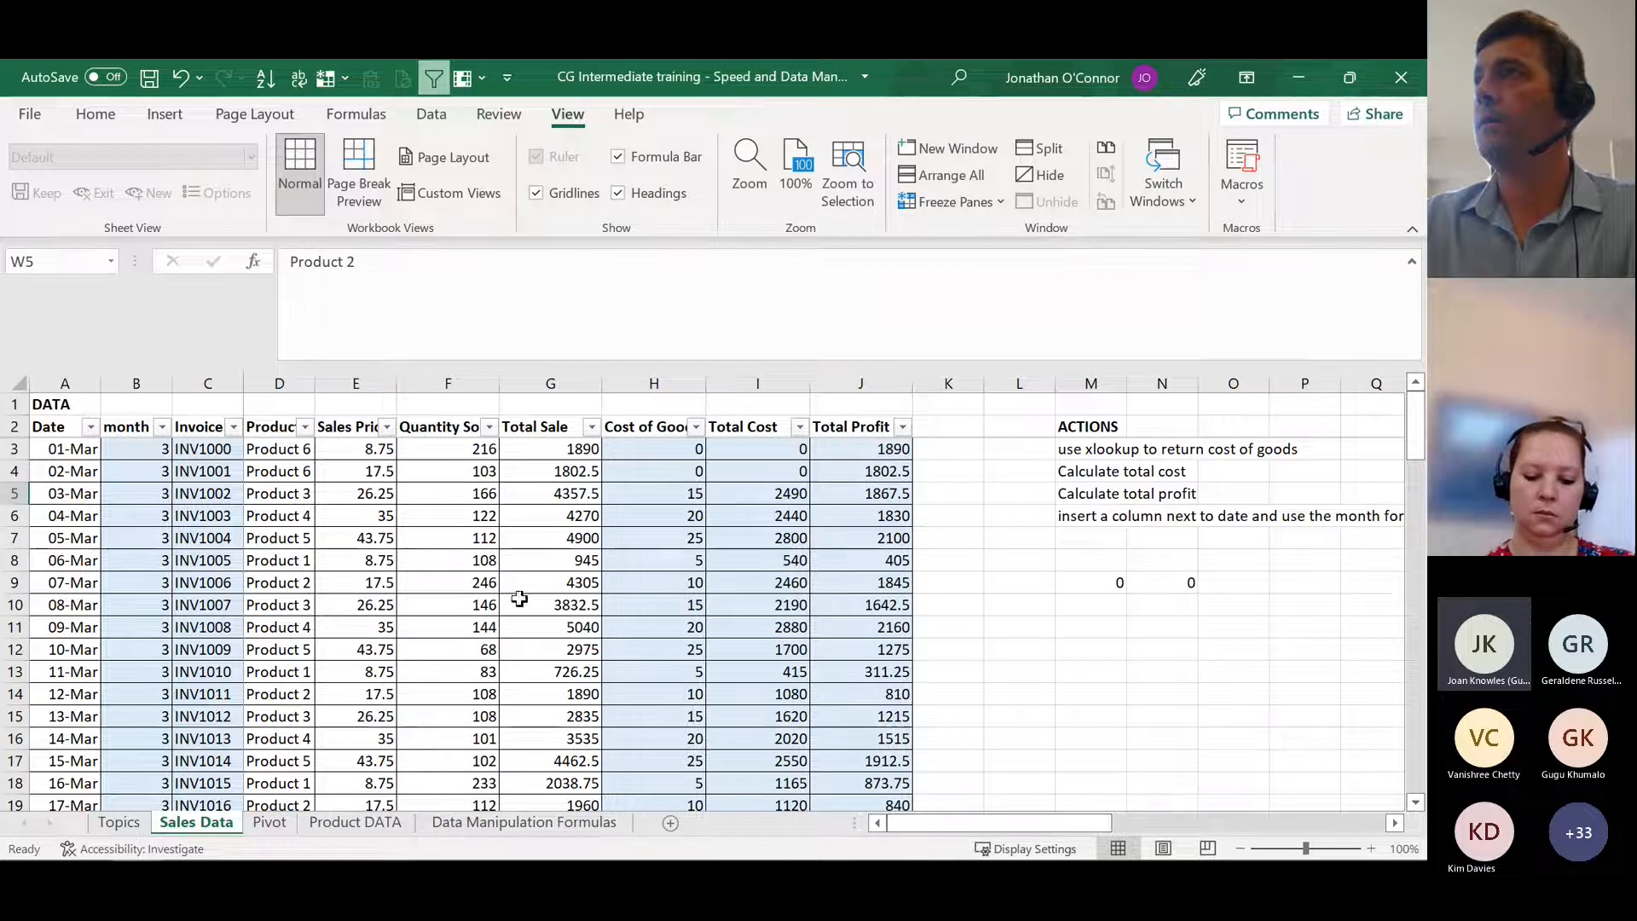
left_click(559, 382)
left_click_drag(1032, 824, 1141, 827)
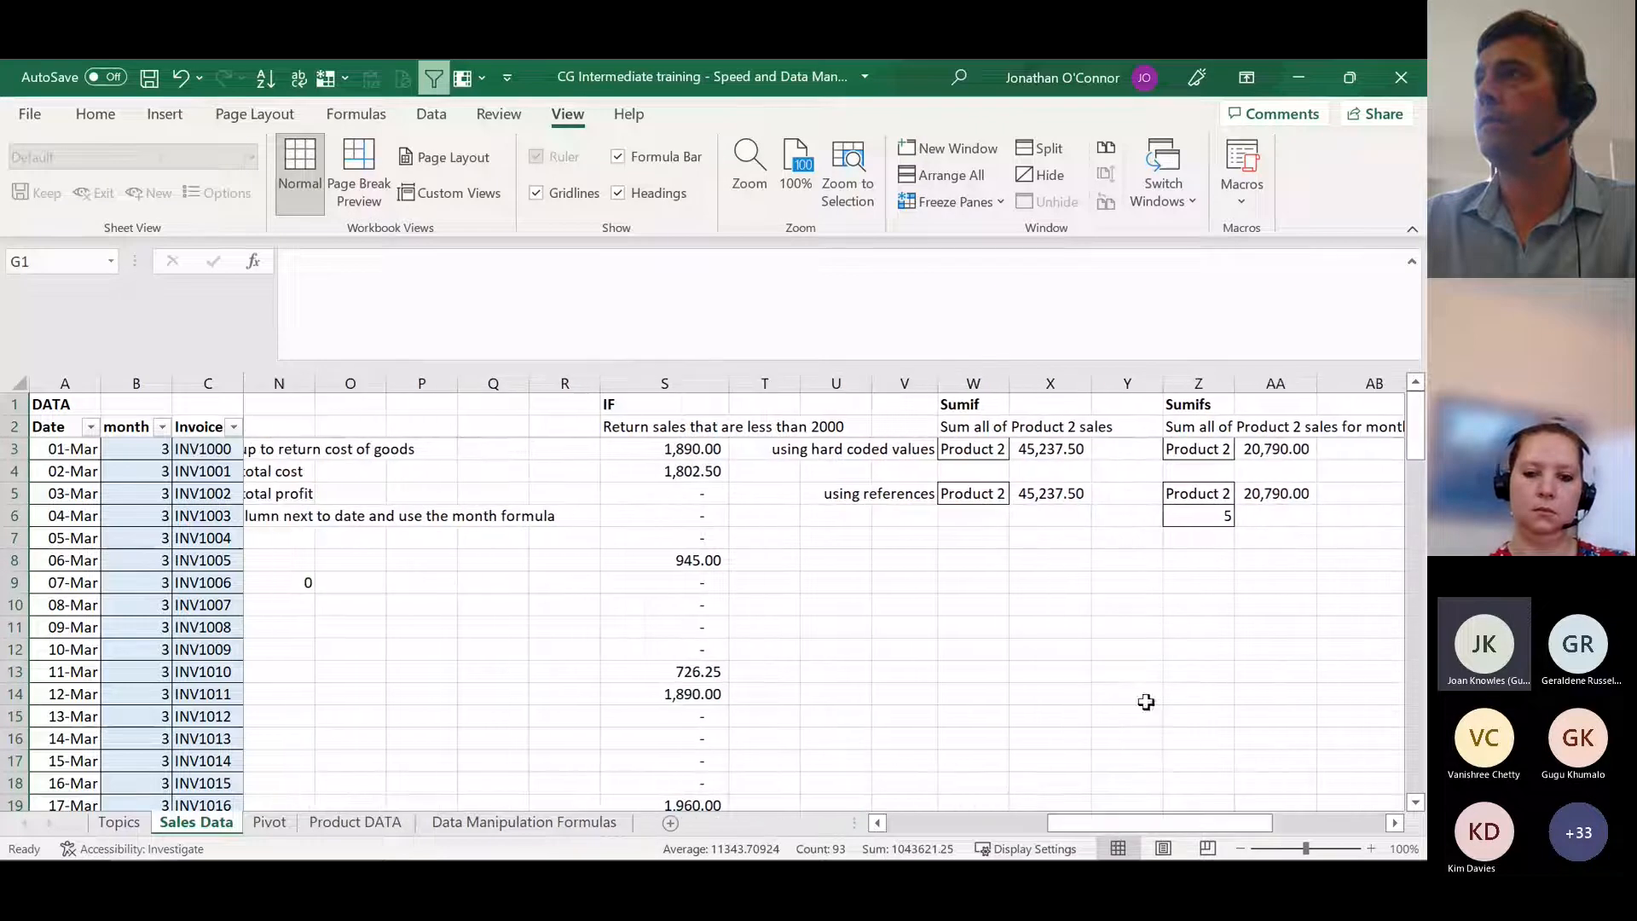
left_click(1051, 493)
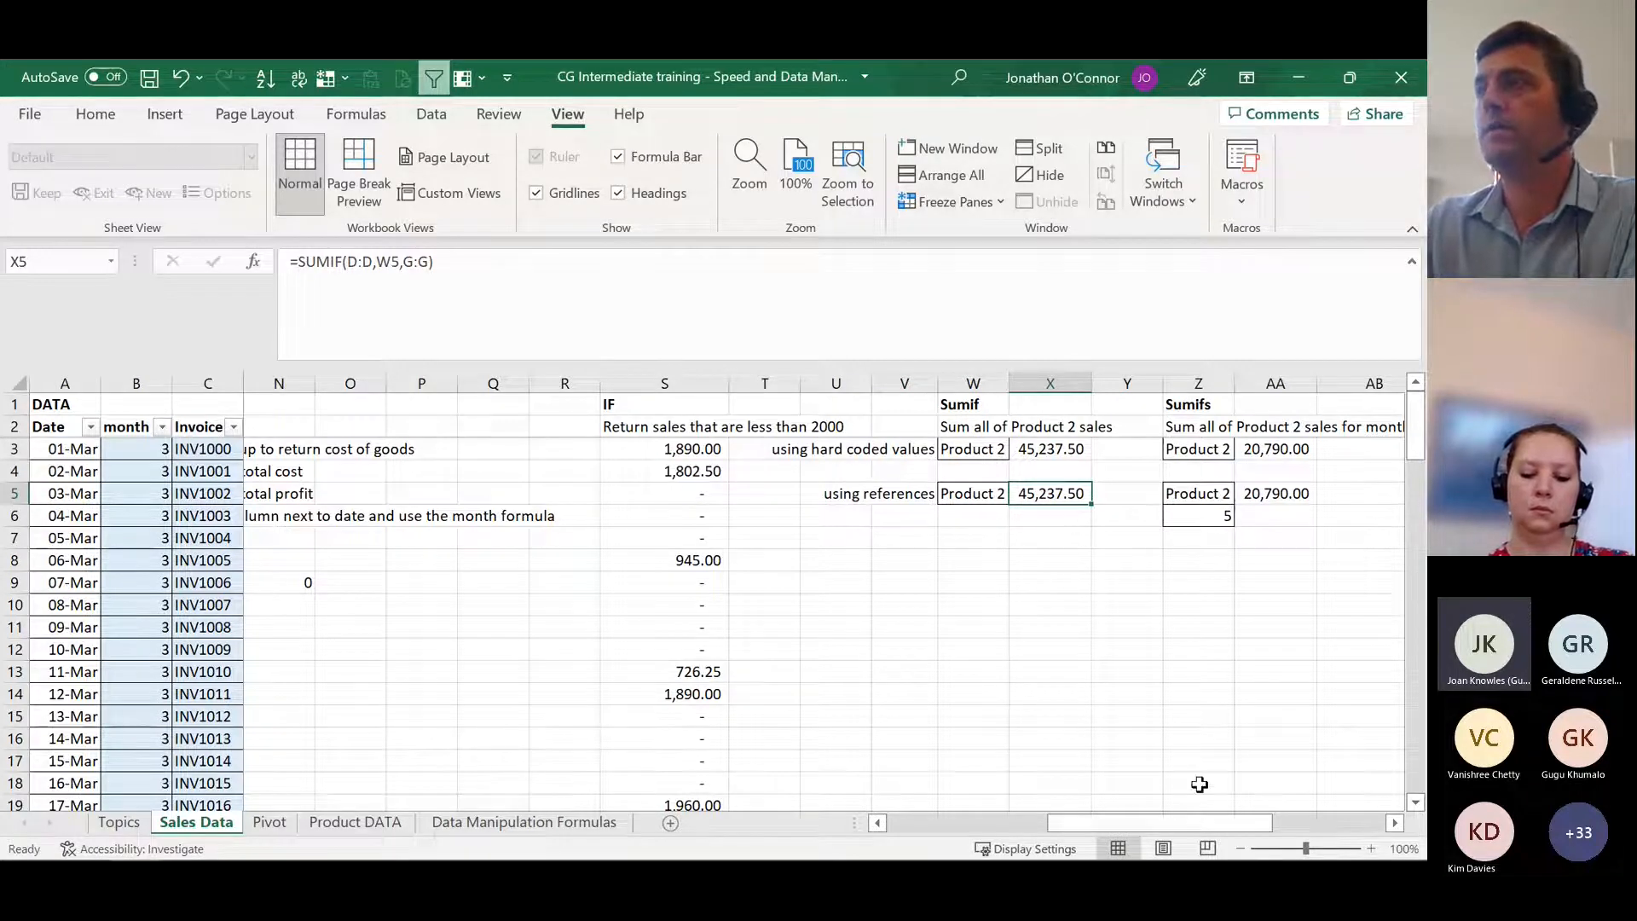
Step: Examine the Sumifs example's description in Z2, its product in Z3 and the hard-coded SUMIFS formula in AA3
left_click_drag(1167, 822, 1218, 821)
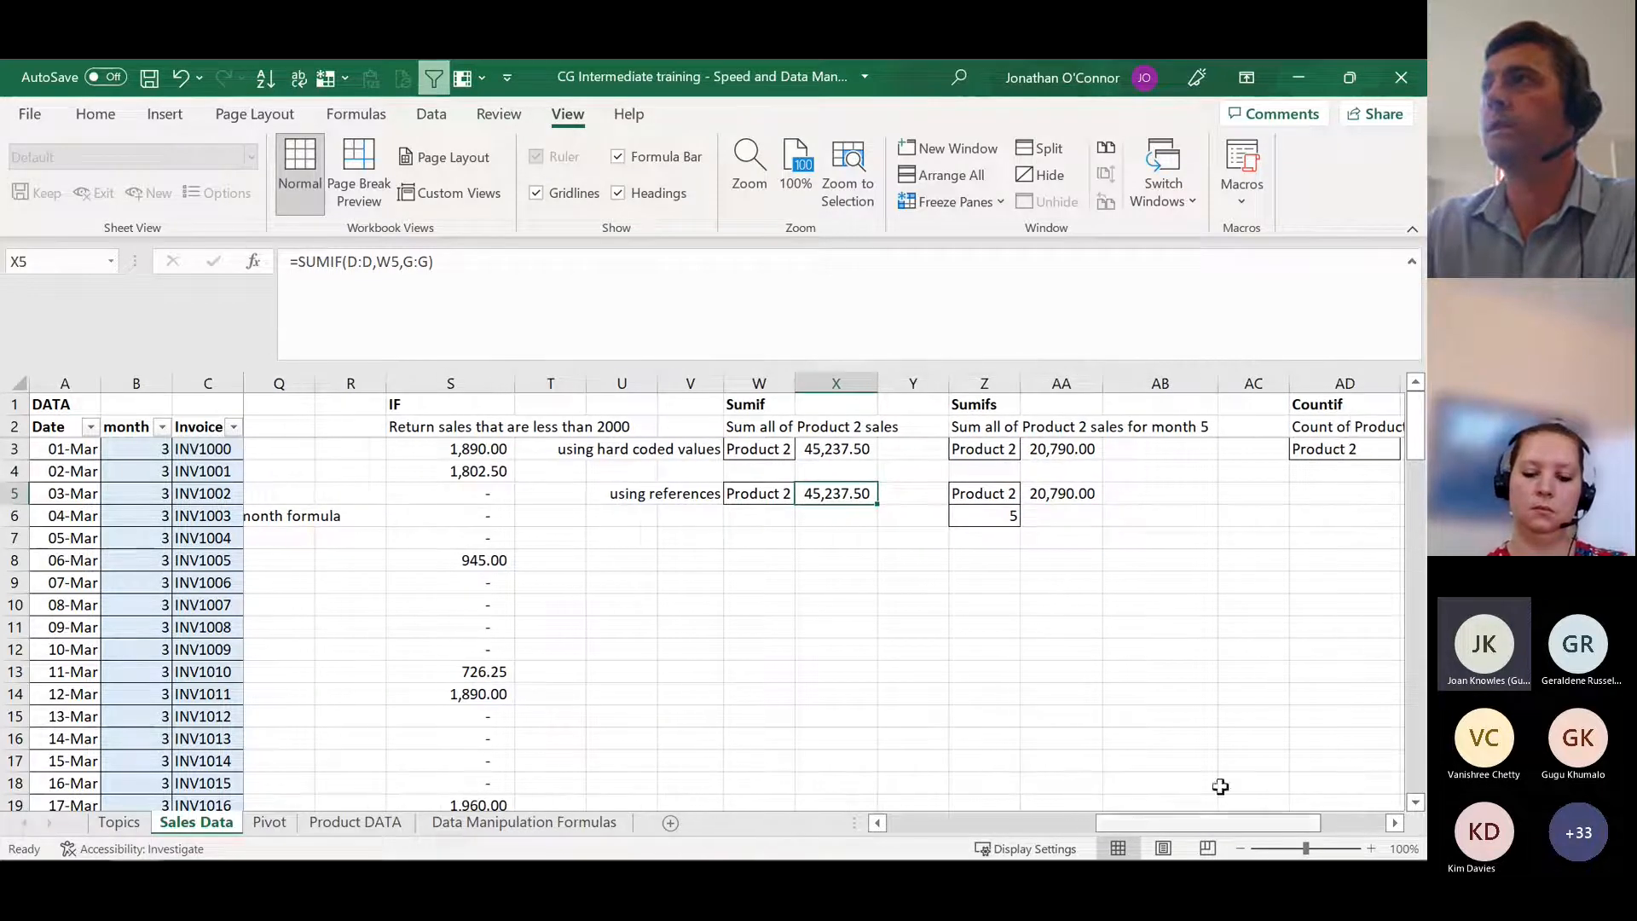
left_click(971, 426)
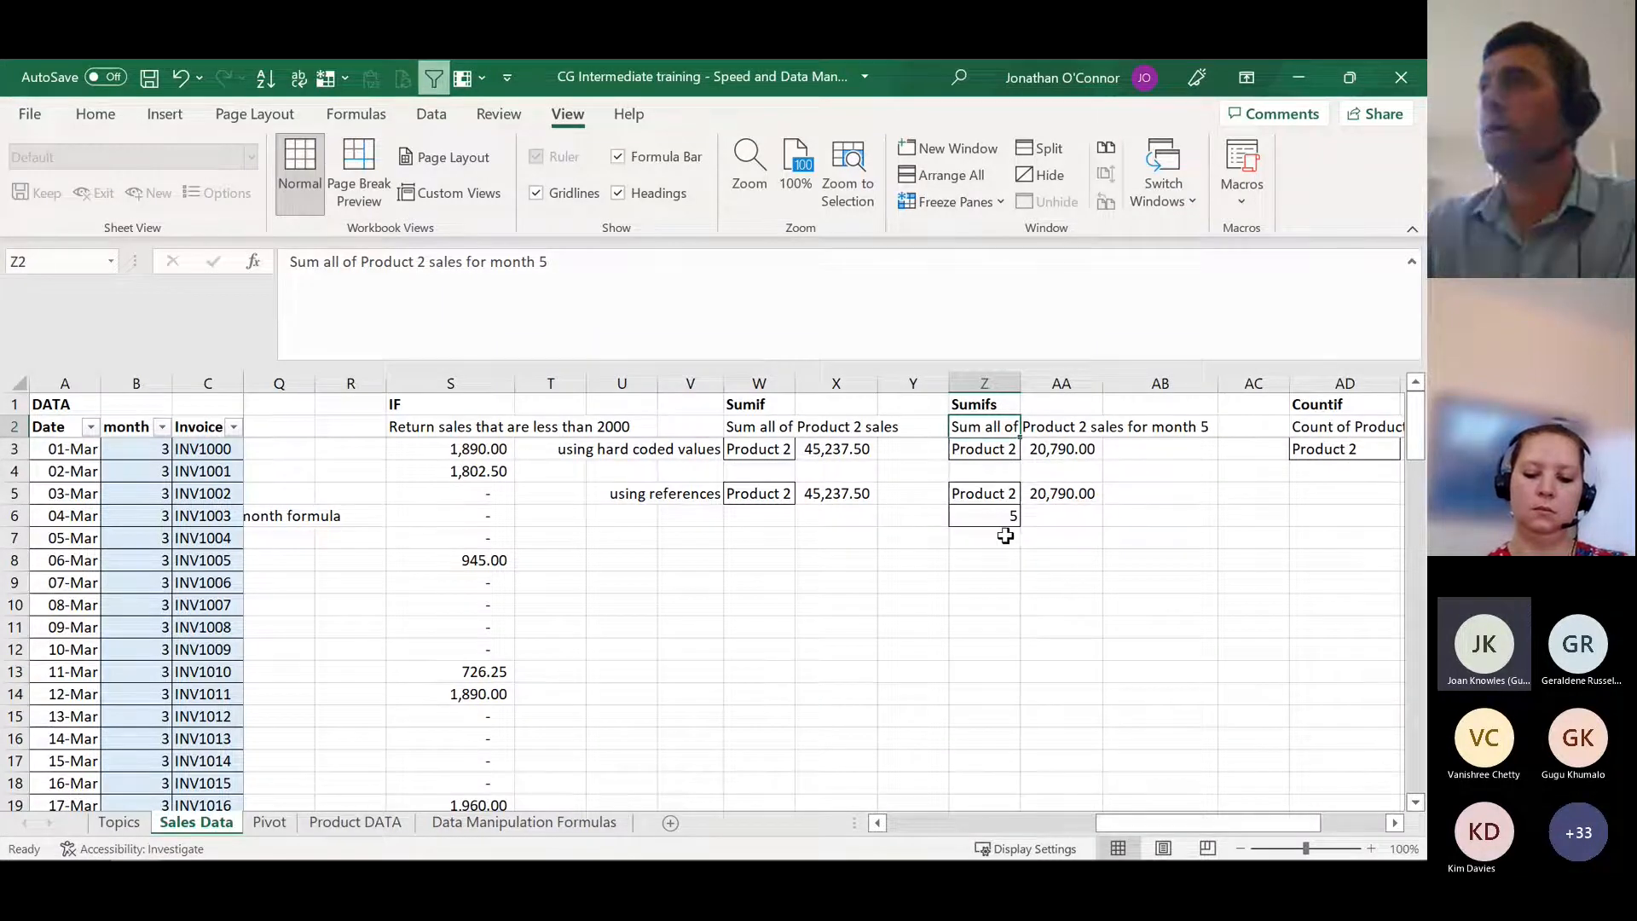
left_click(994, 454)
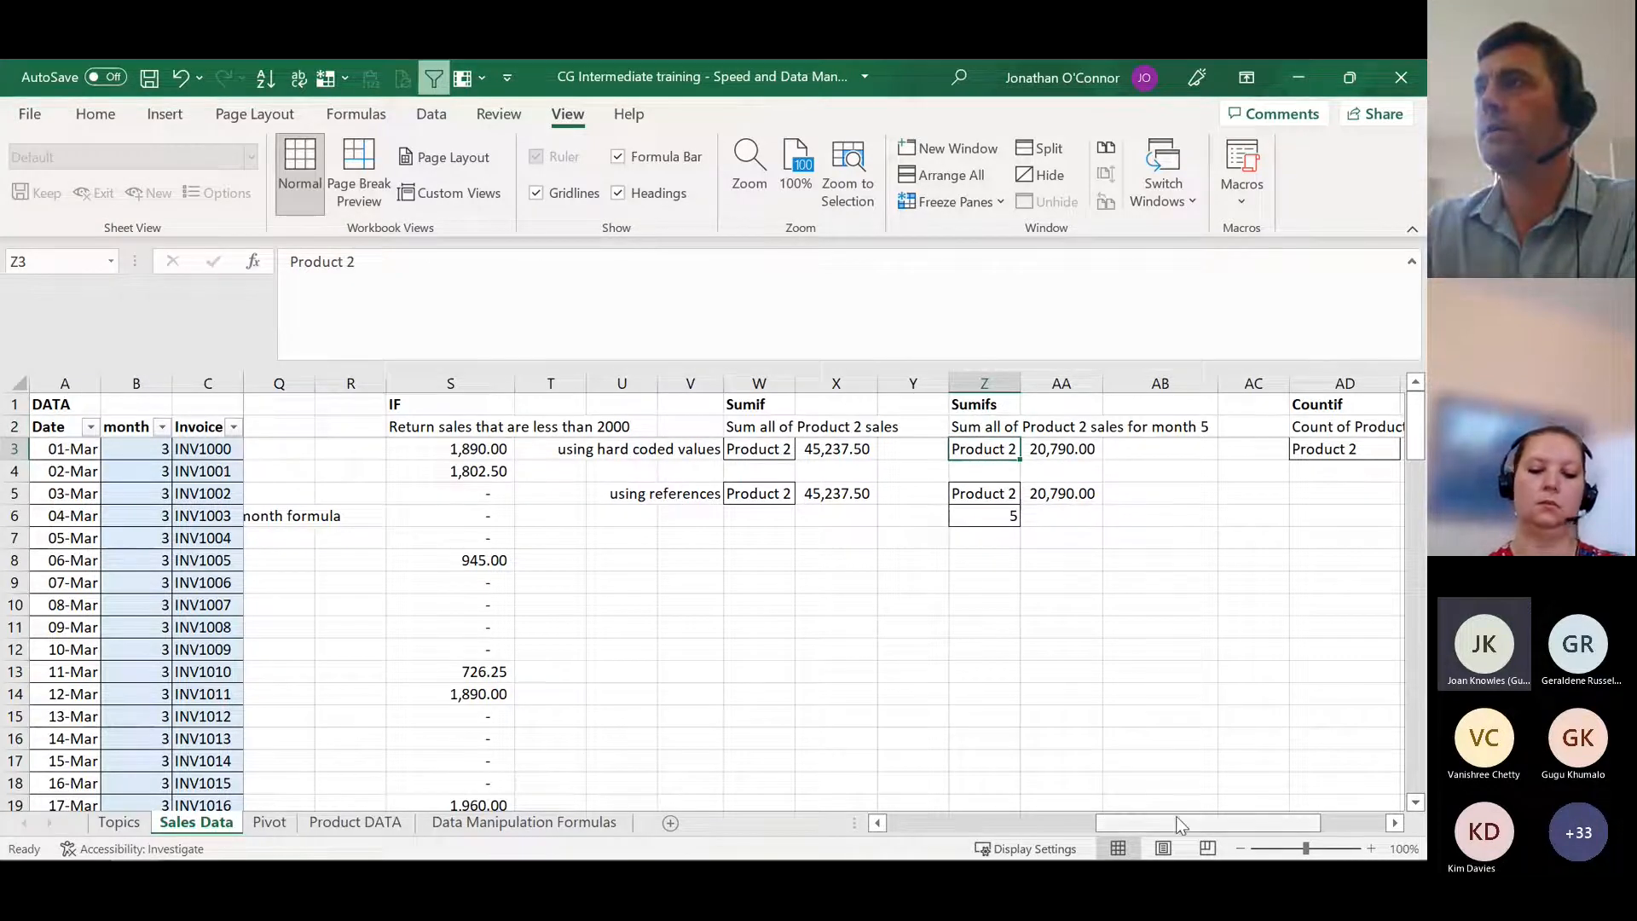
left_click(1075, 462)
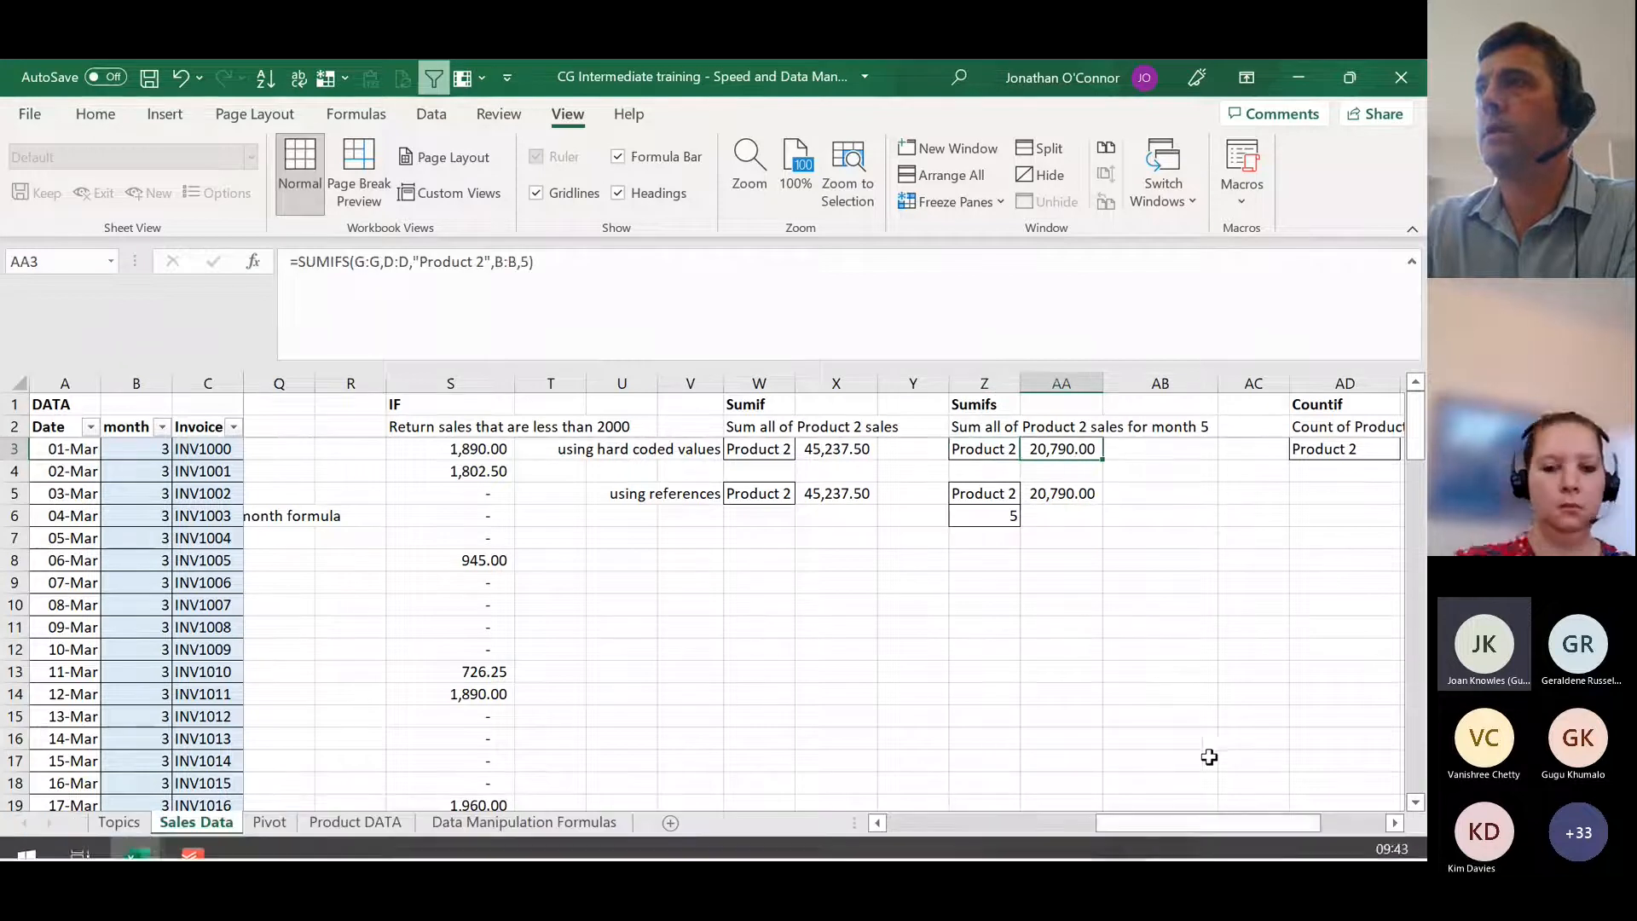
Step: Examine the MONTH formula in B3 and the full dates stored in the Date column A
left_click_drag(1206, 823, 883, 832)
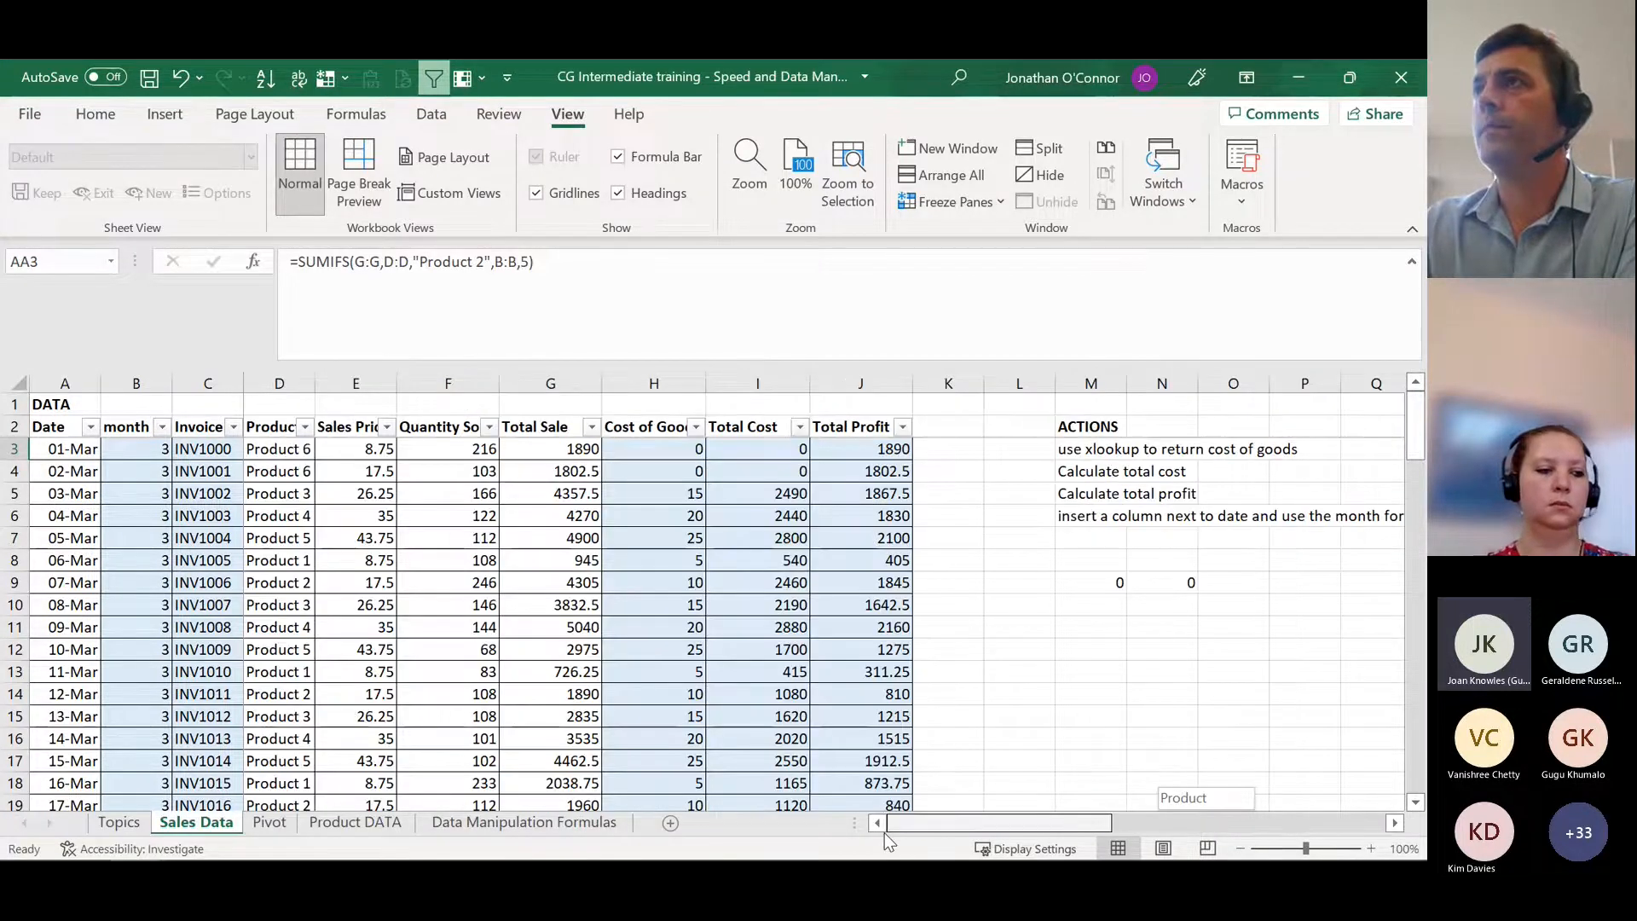
left_click(134, 449)
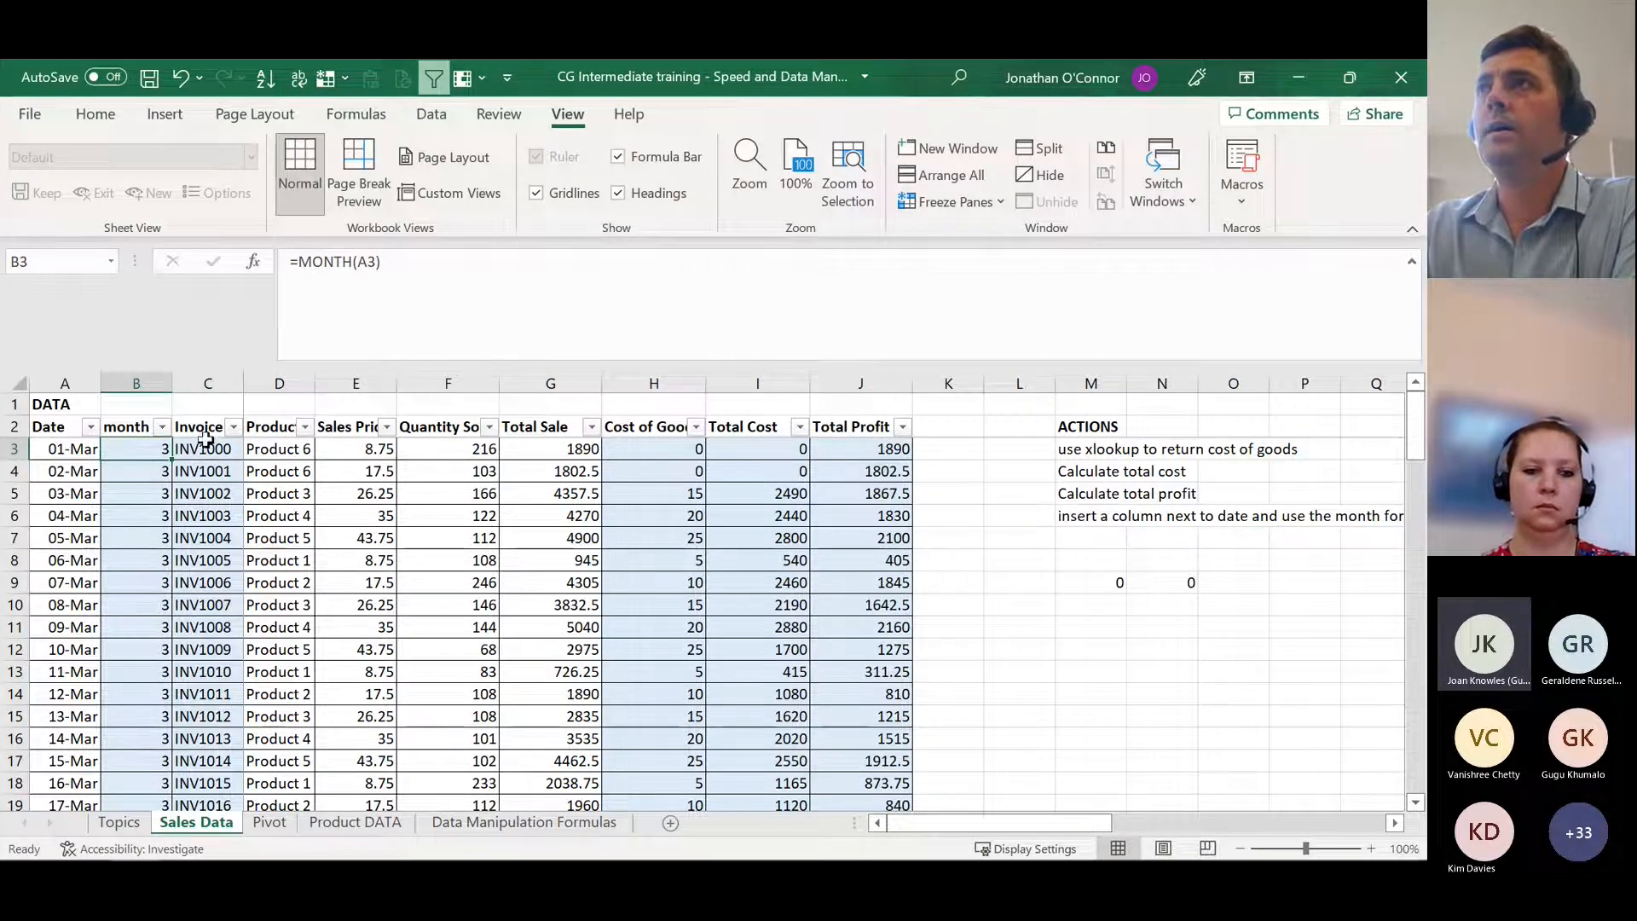
left_click(53, 447)
left_click(56, 498)
left_click(66, 561)
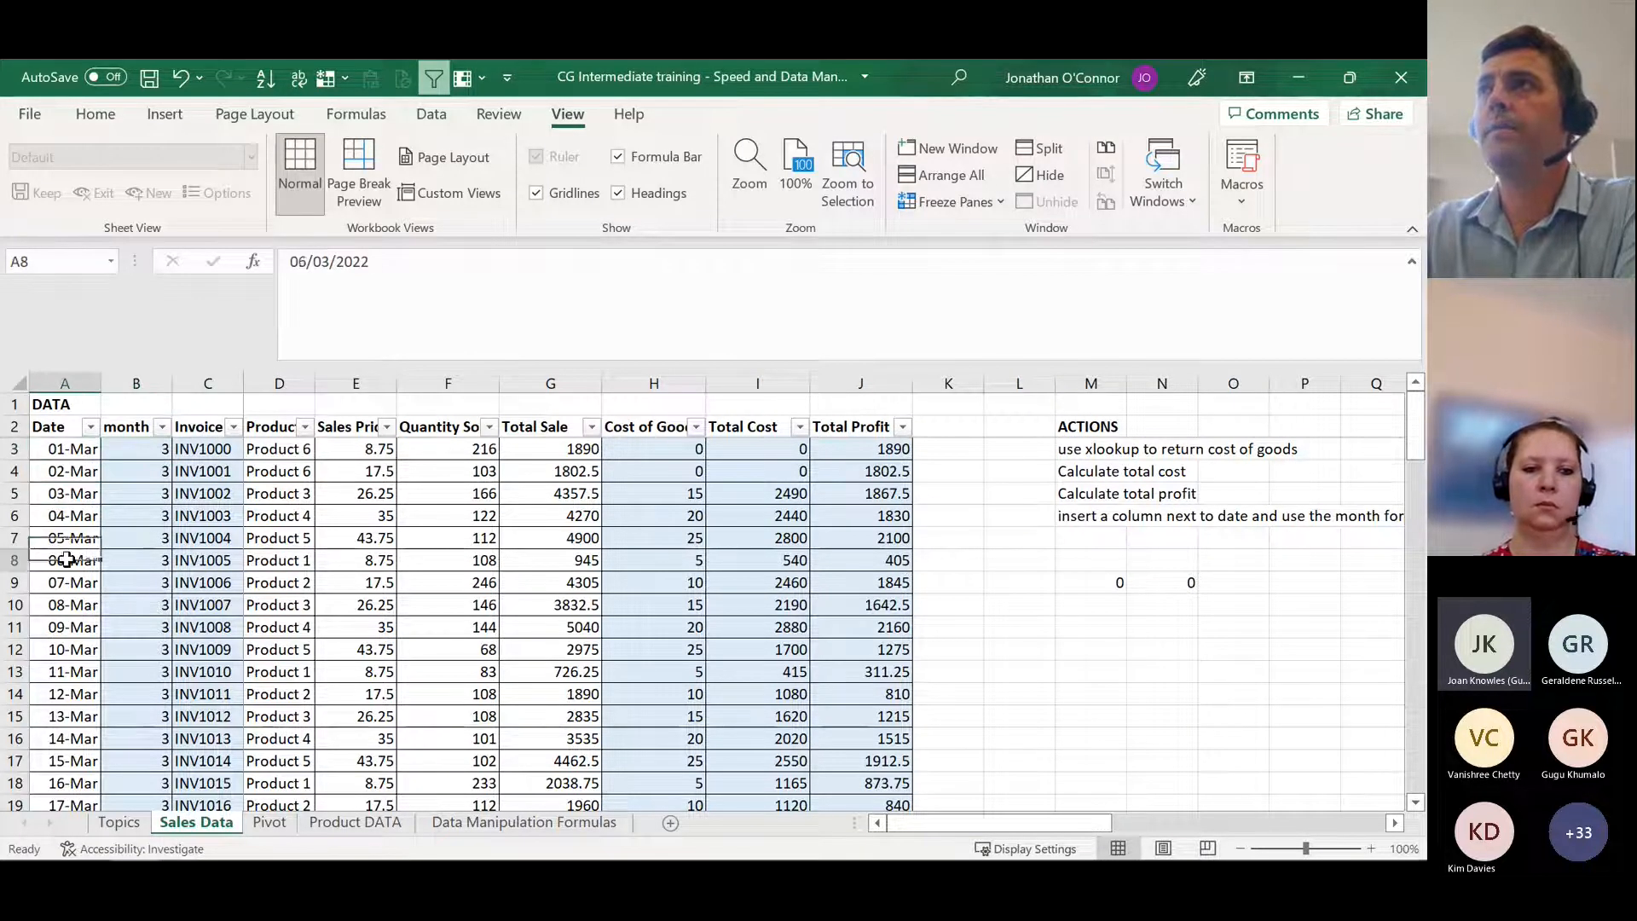
left_click(68, 473)
left_click(66, 516)
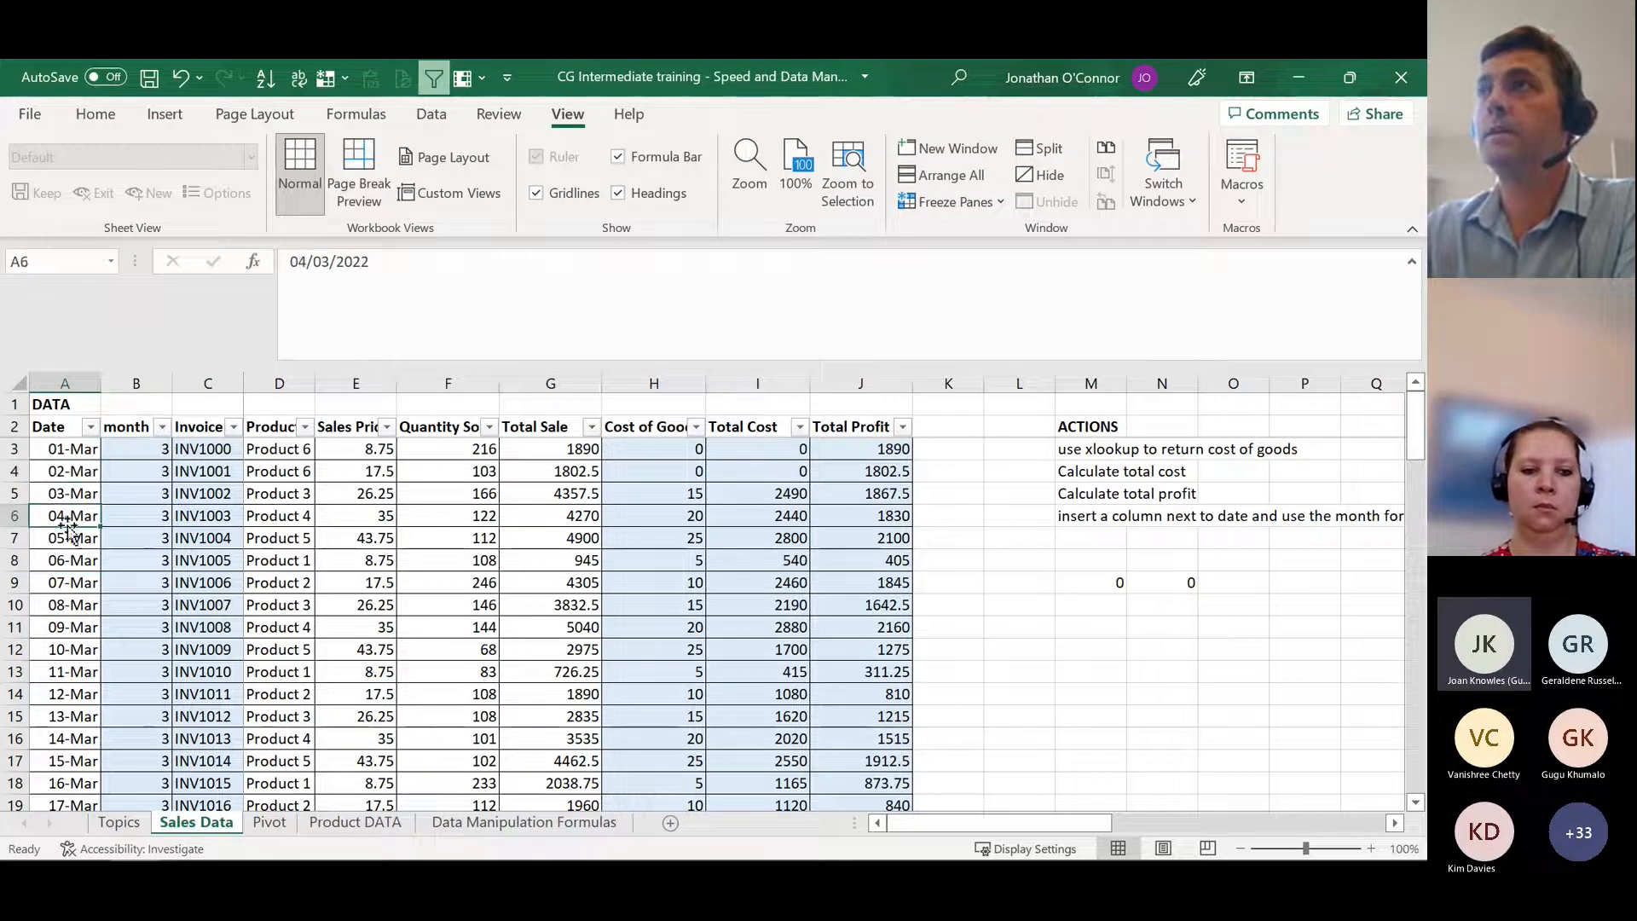
scroll(75, 462, "down", 1)
scroll(75, 461, "up", 1)
left_click(73, 447)
scroll(115, 595, "down", 4)
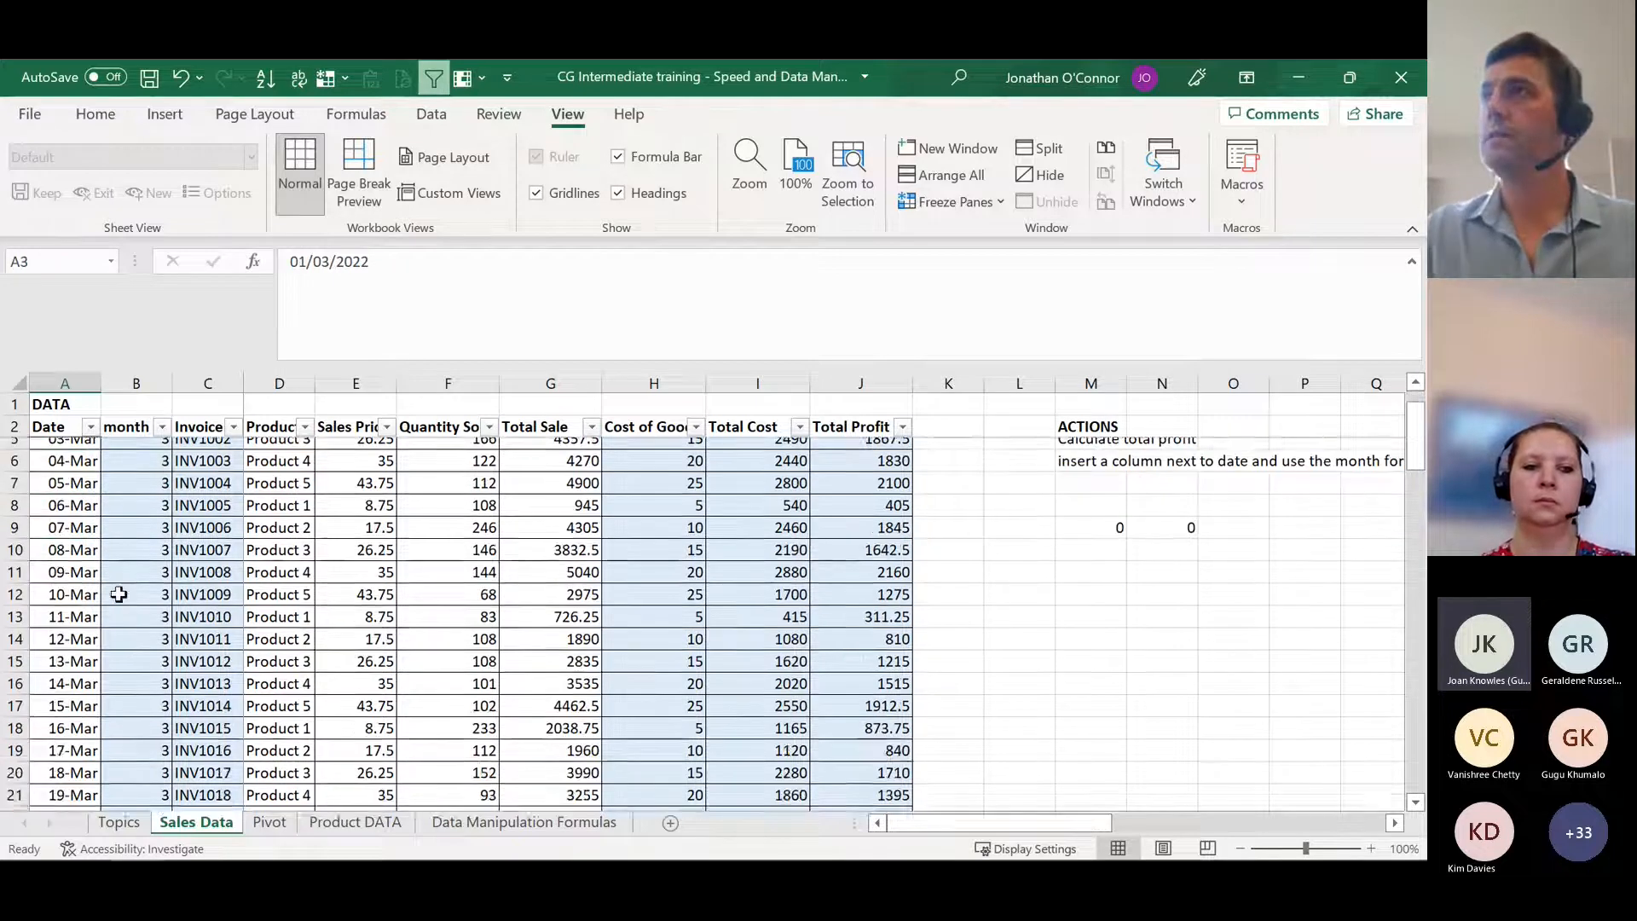
scroll(115, 594, "up", 4)
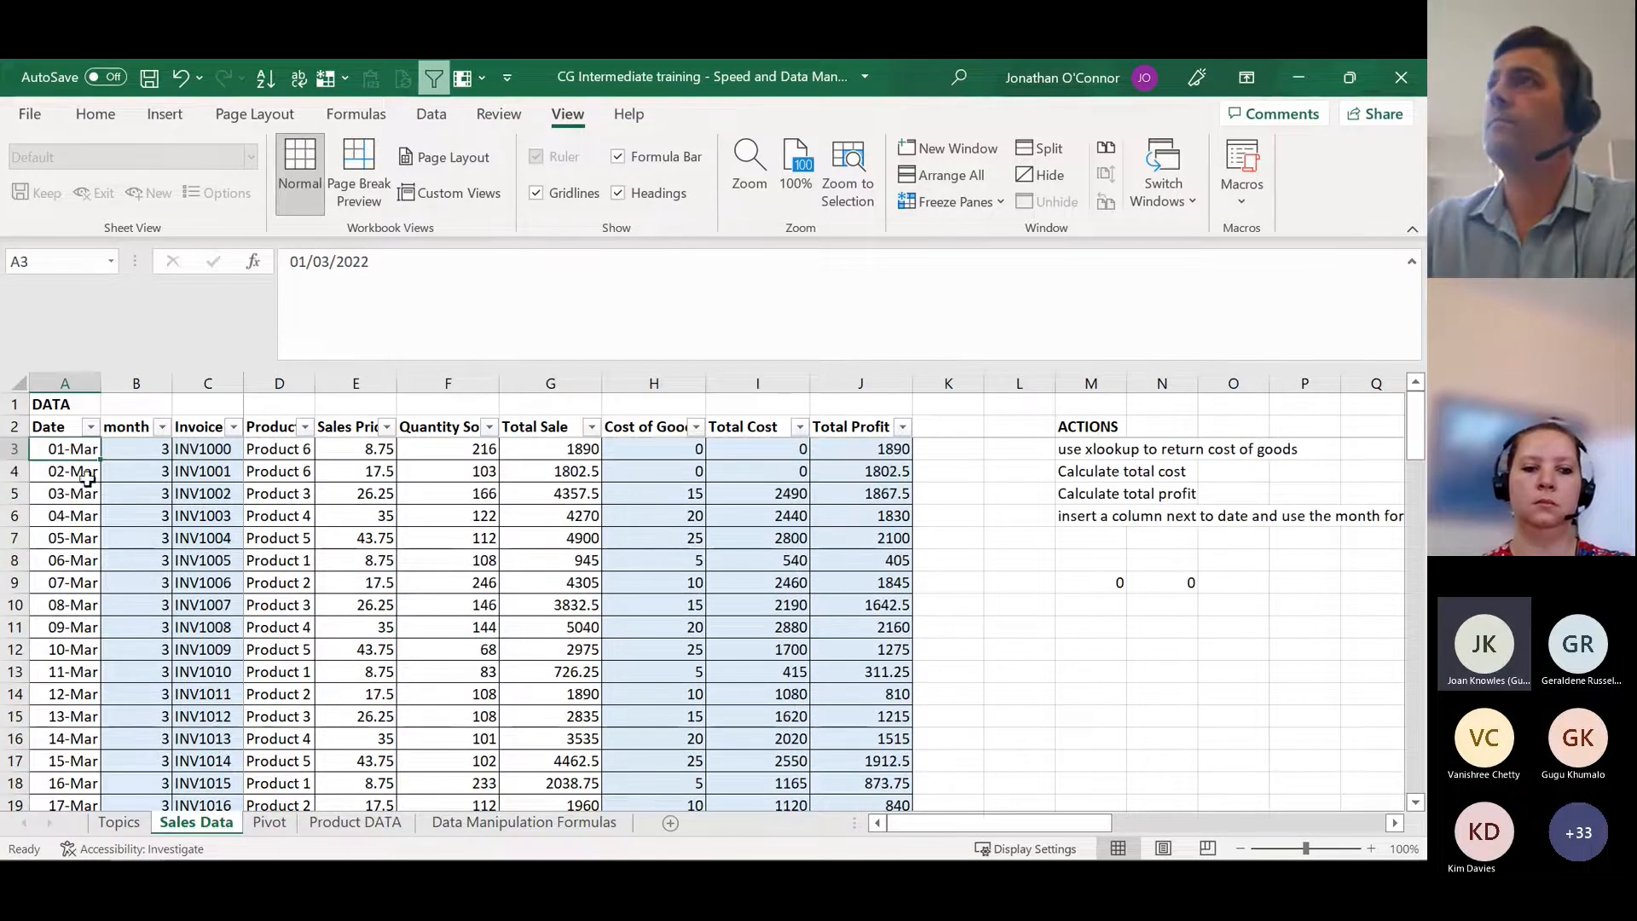
Step: Select the dates in A3:A13 and compare individual dates, especially A3, with the MONTH formula in B3
left_click_drag(73, 450, 76, 673)
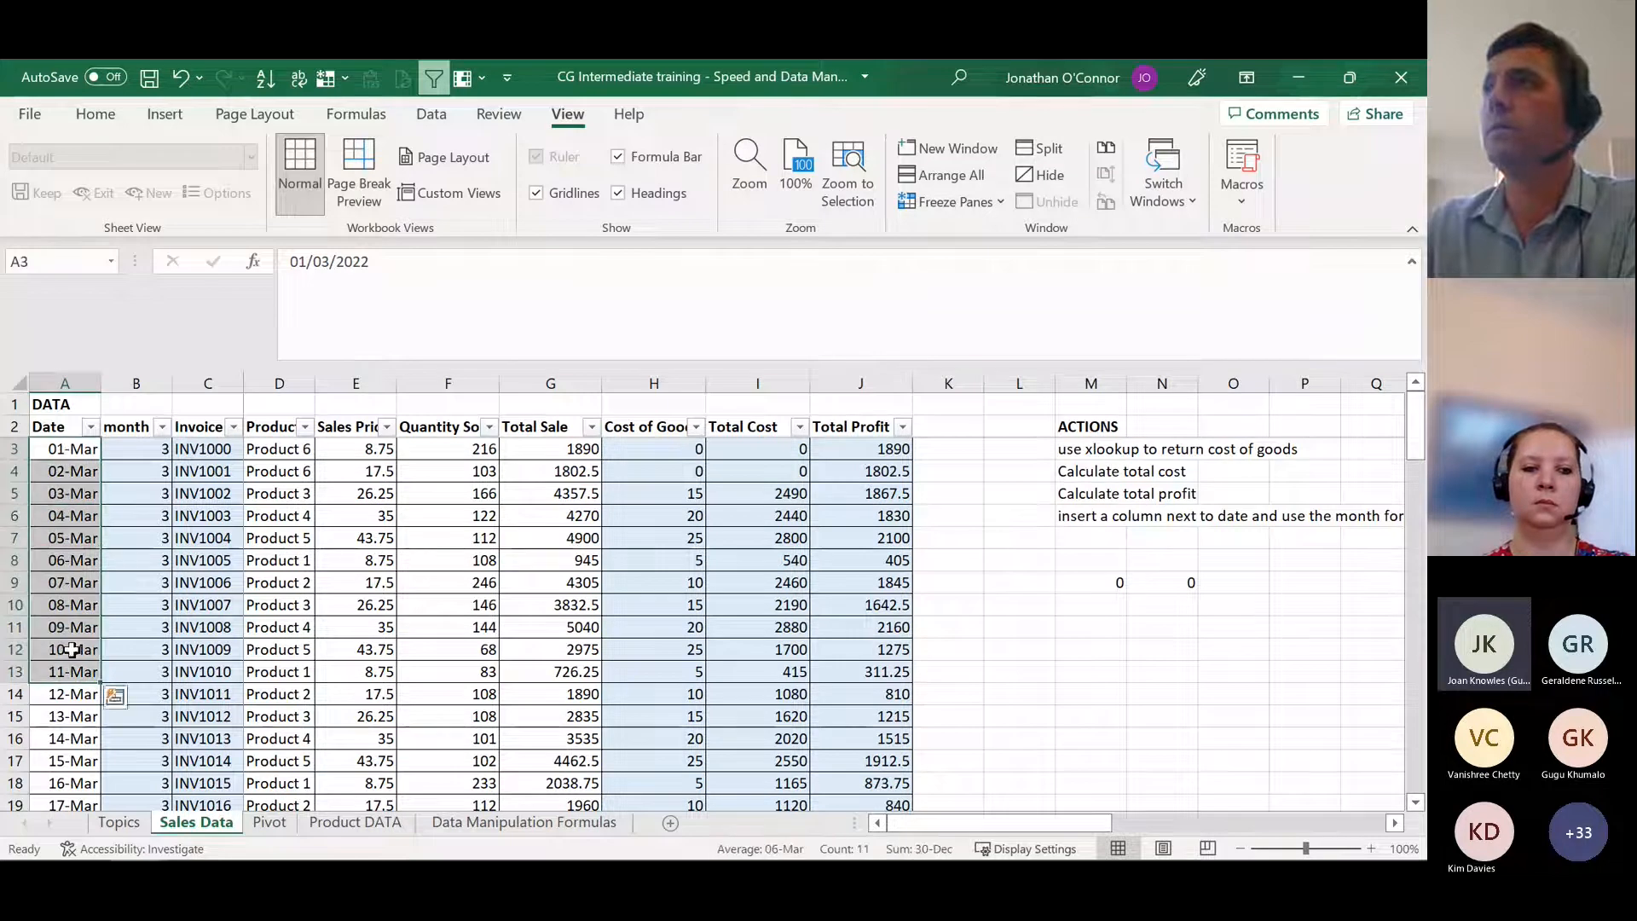
left_click(65, 449)
left_click(62, 491)
left_click(60, 531)
left_click(155, 450)
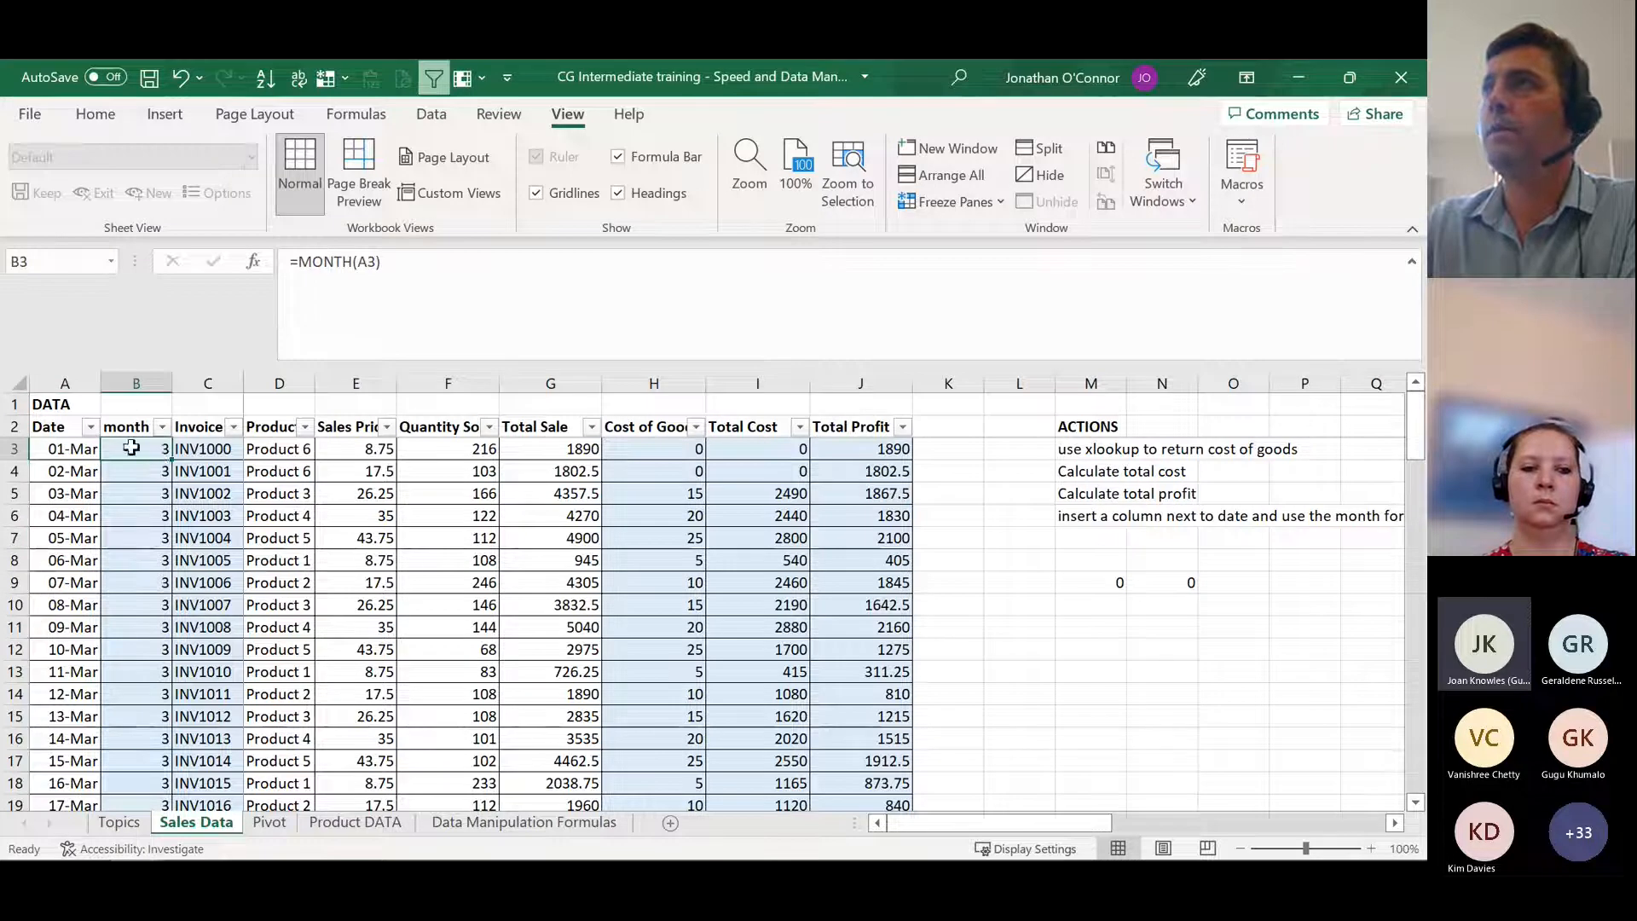
left_click(79, 448)
left_click(128, 449)
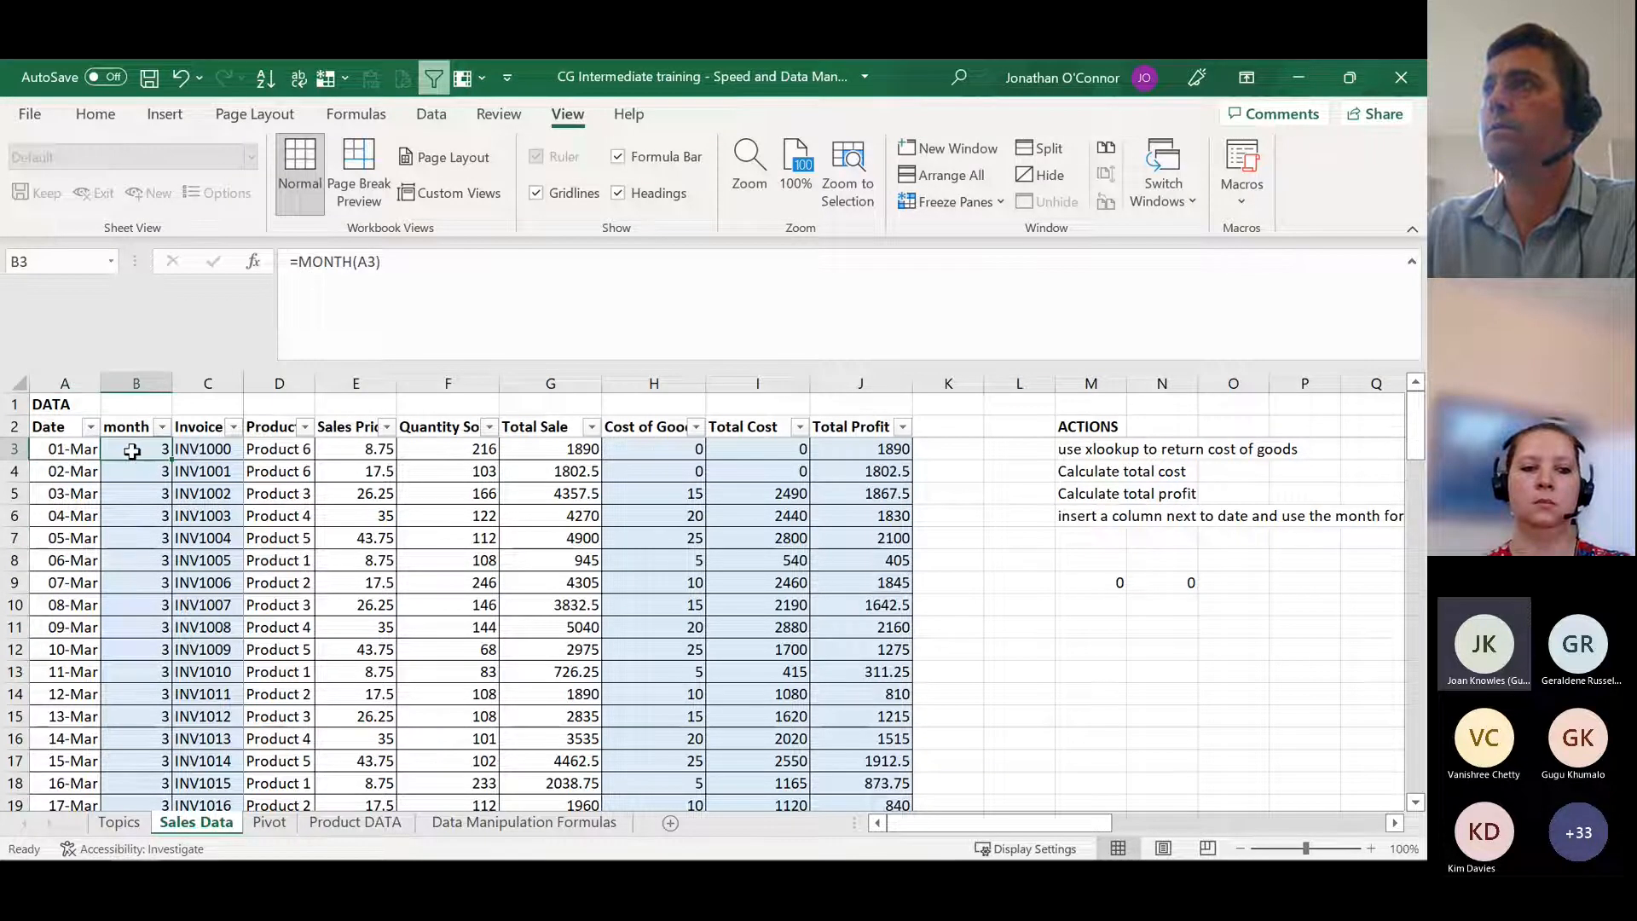
left_click(75, 449)
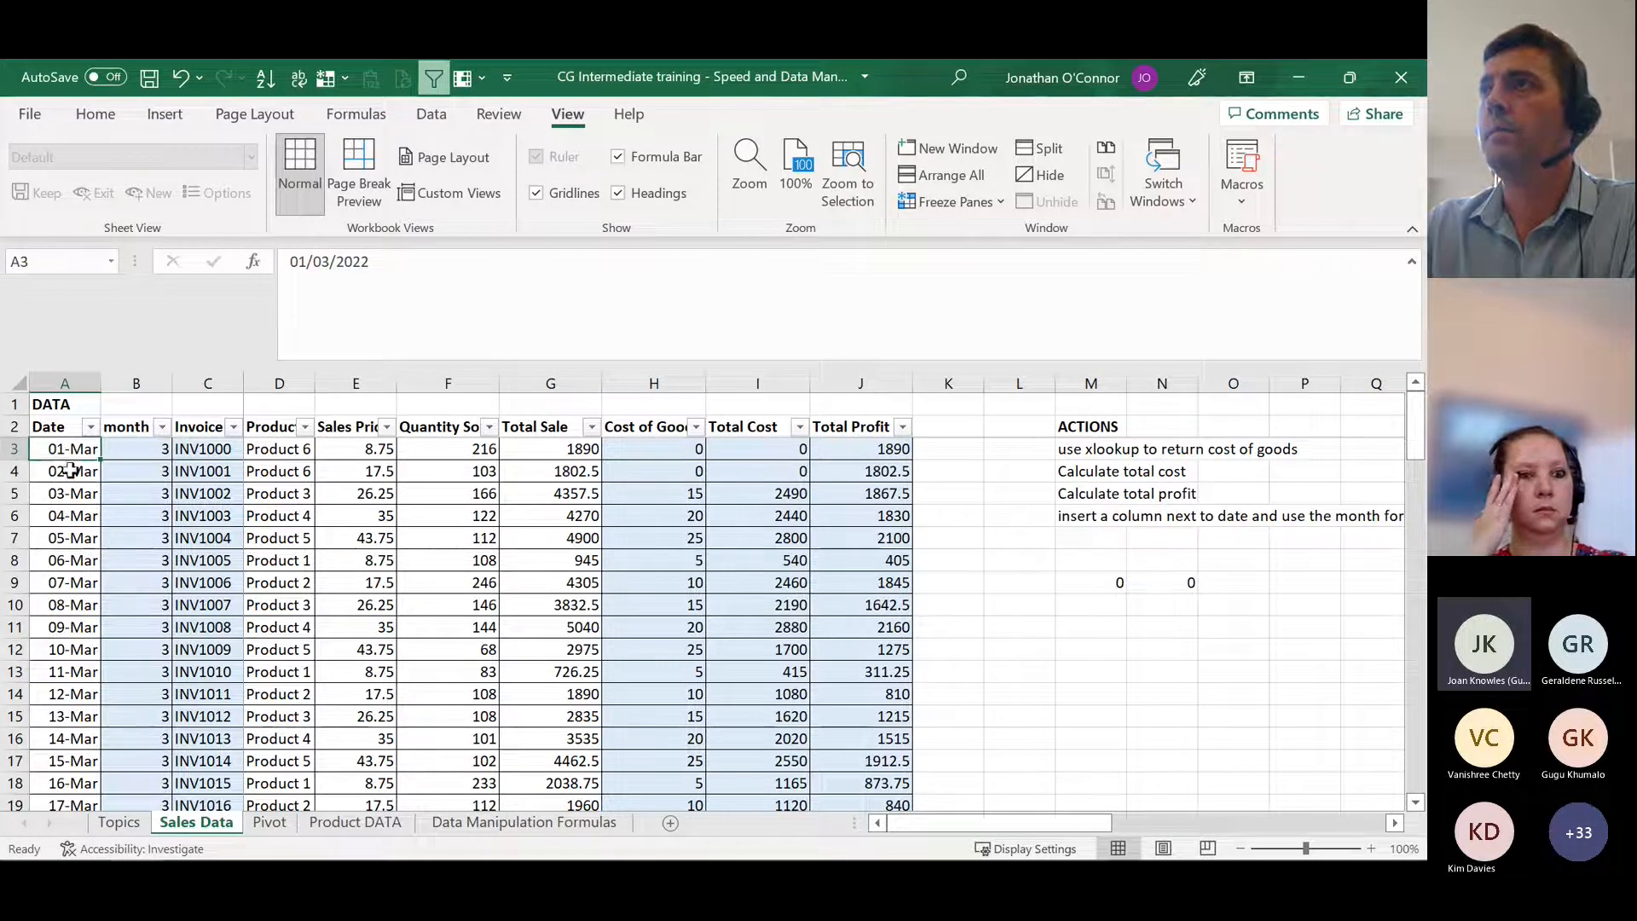
left_click(144, 447)
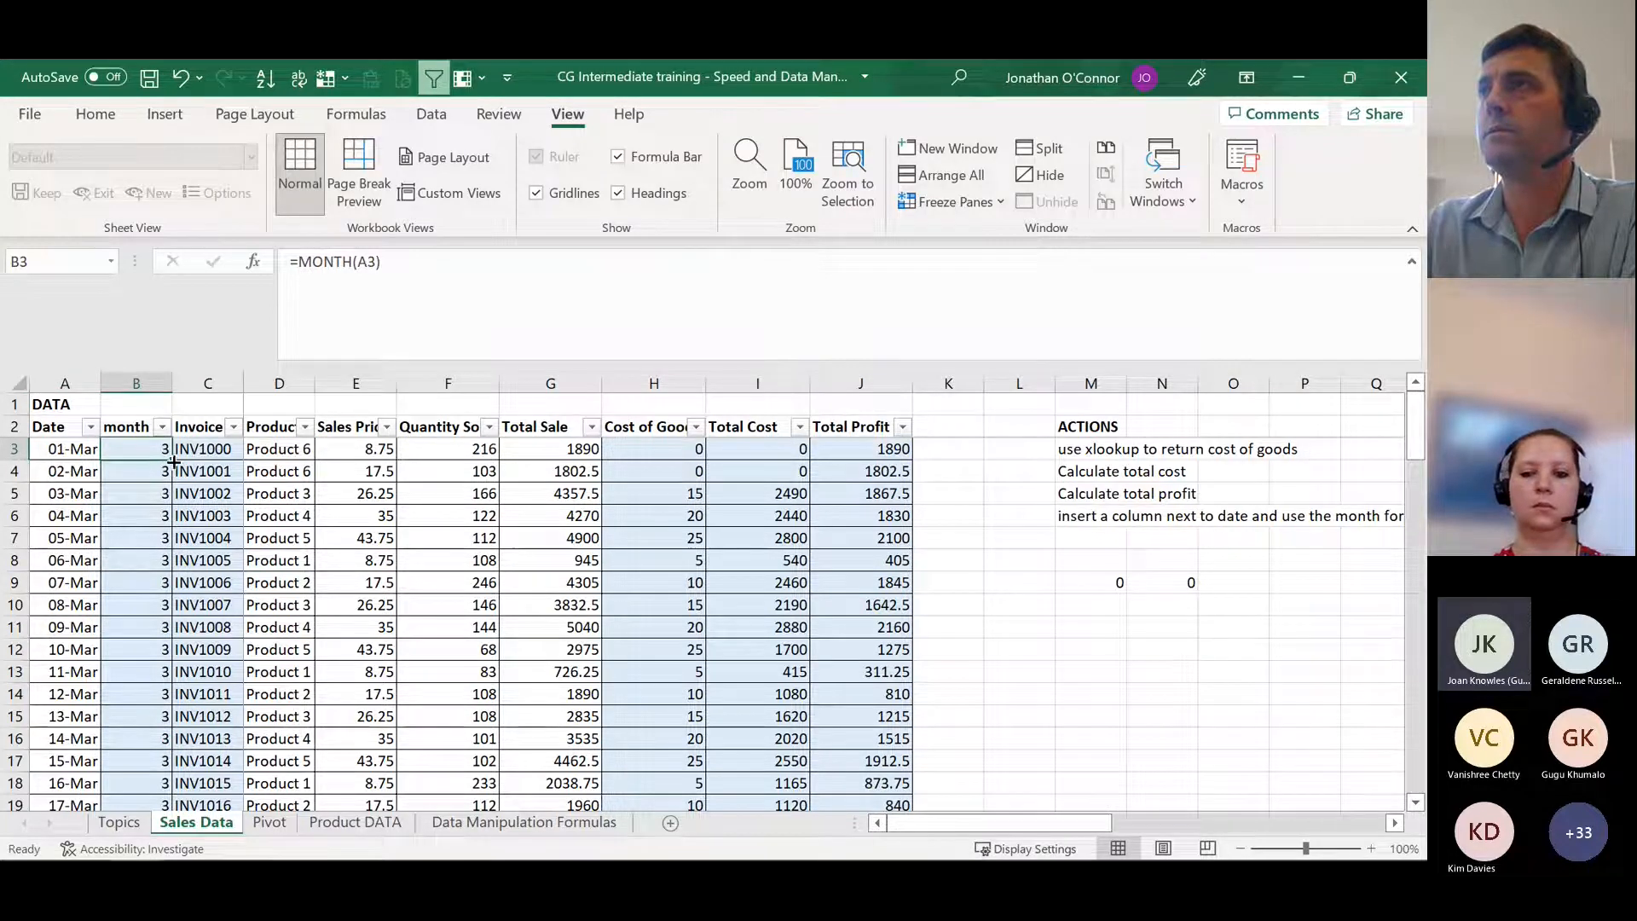
Step: Check the month column's values at the end of the data in column B and return to B3
key("ctrl+Down")
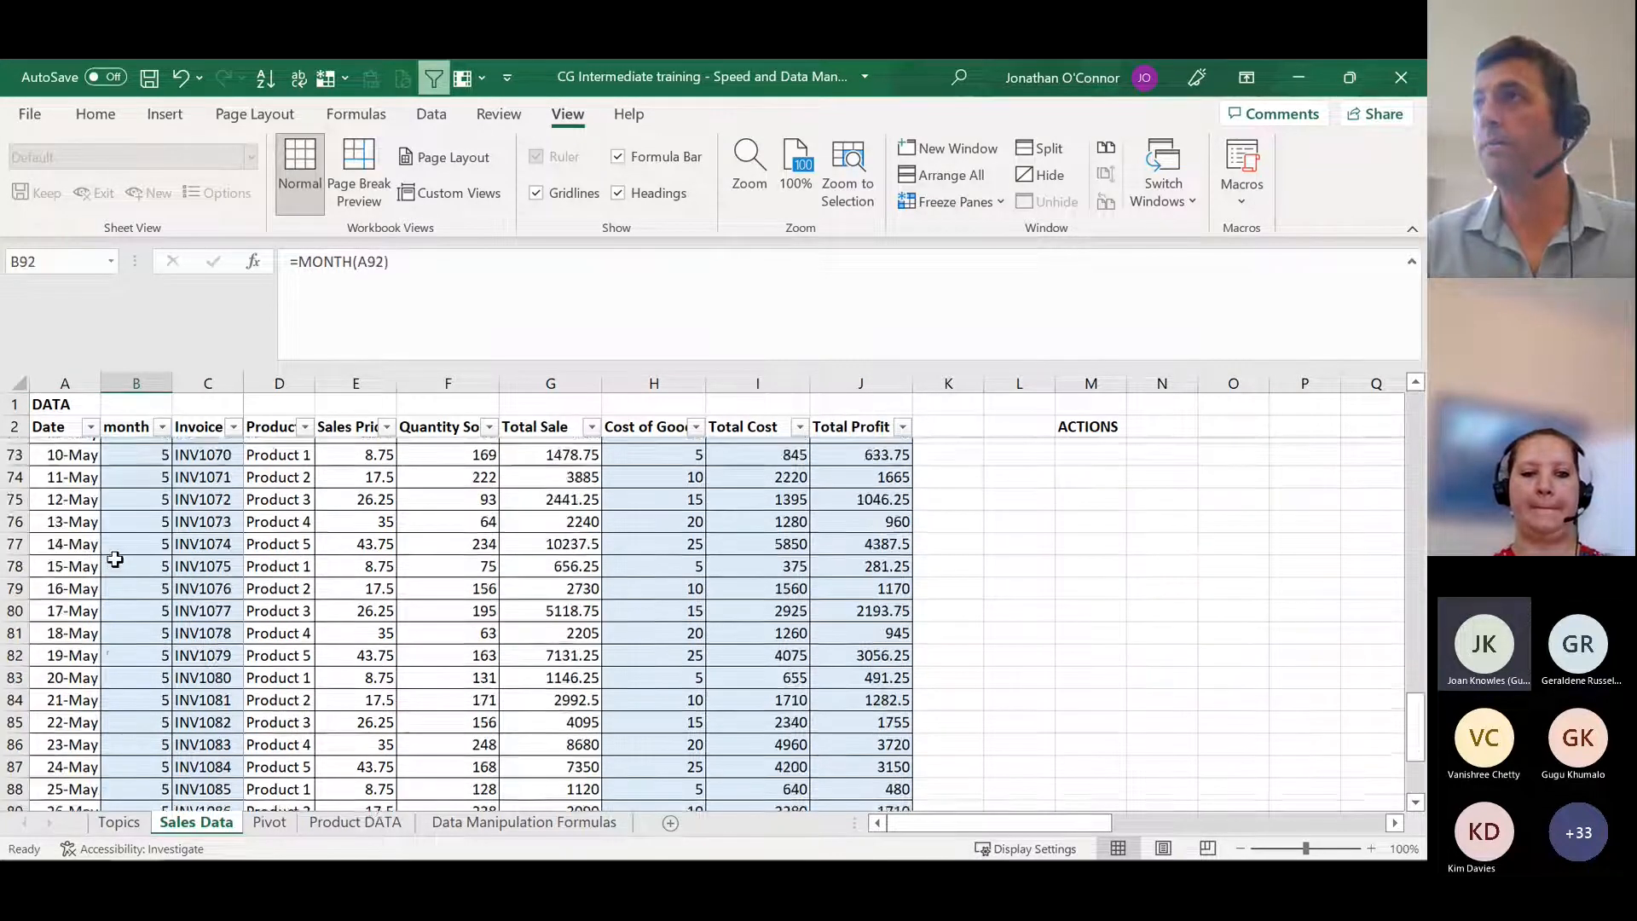
key("Up")
key("Up")
key("Up")
key("Up")
key("Up")
key("Up")
key("Up")
key("Up")
key("Up")
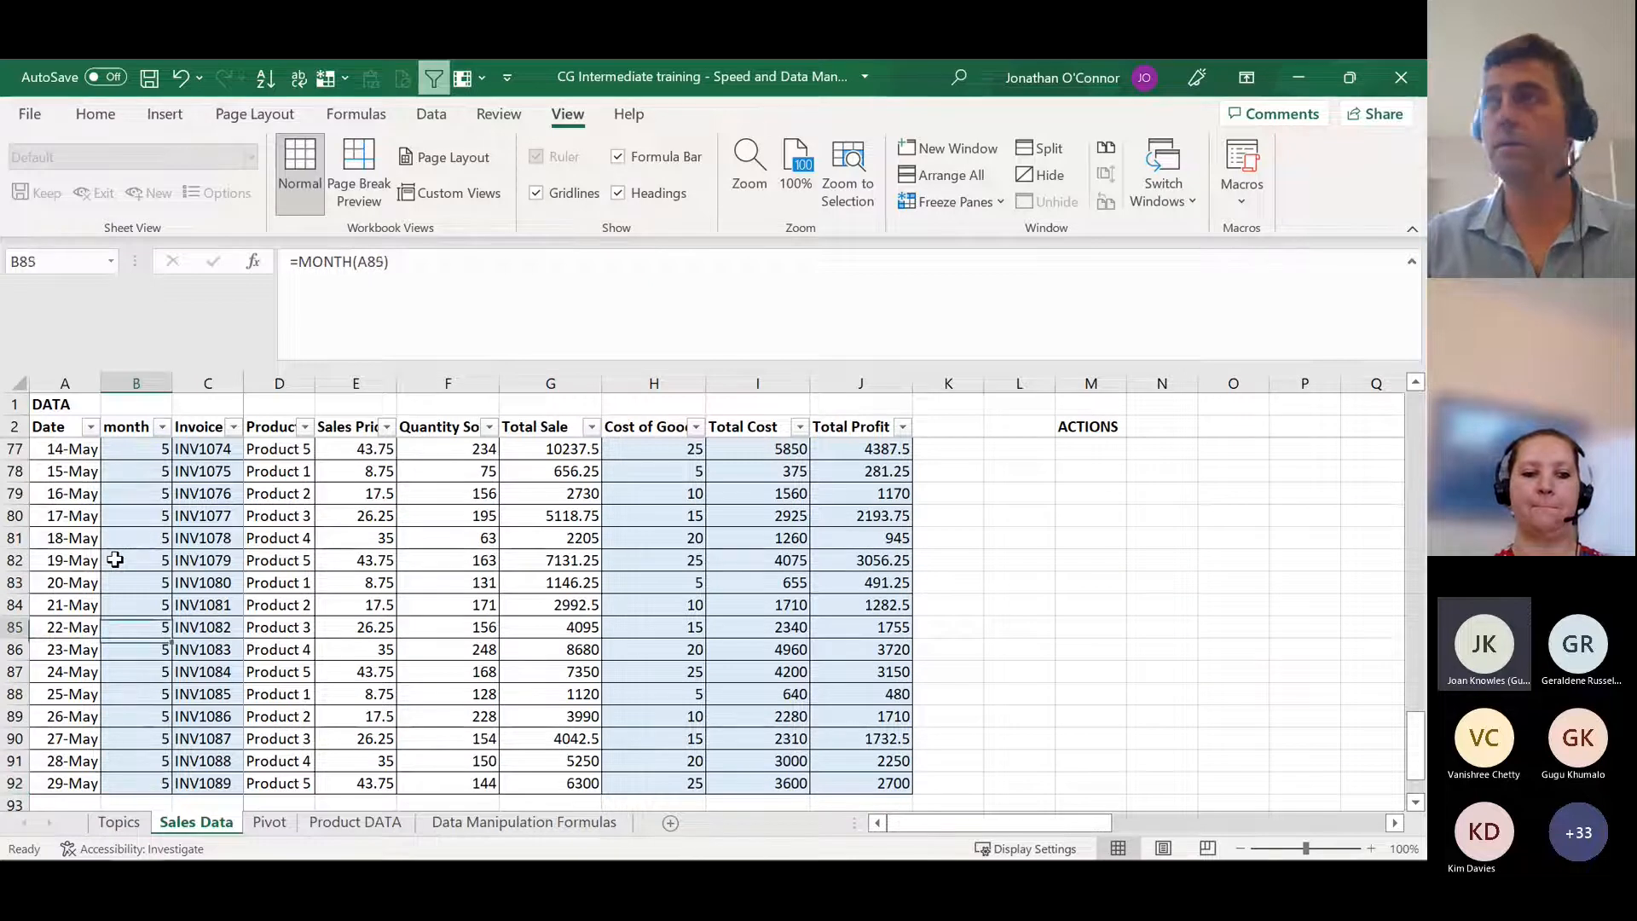
key("ctrl+Up")
key("Down")
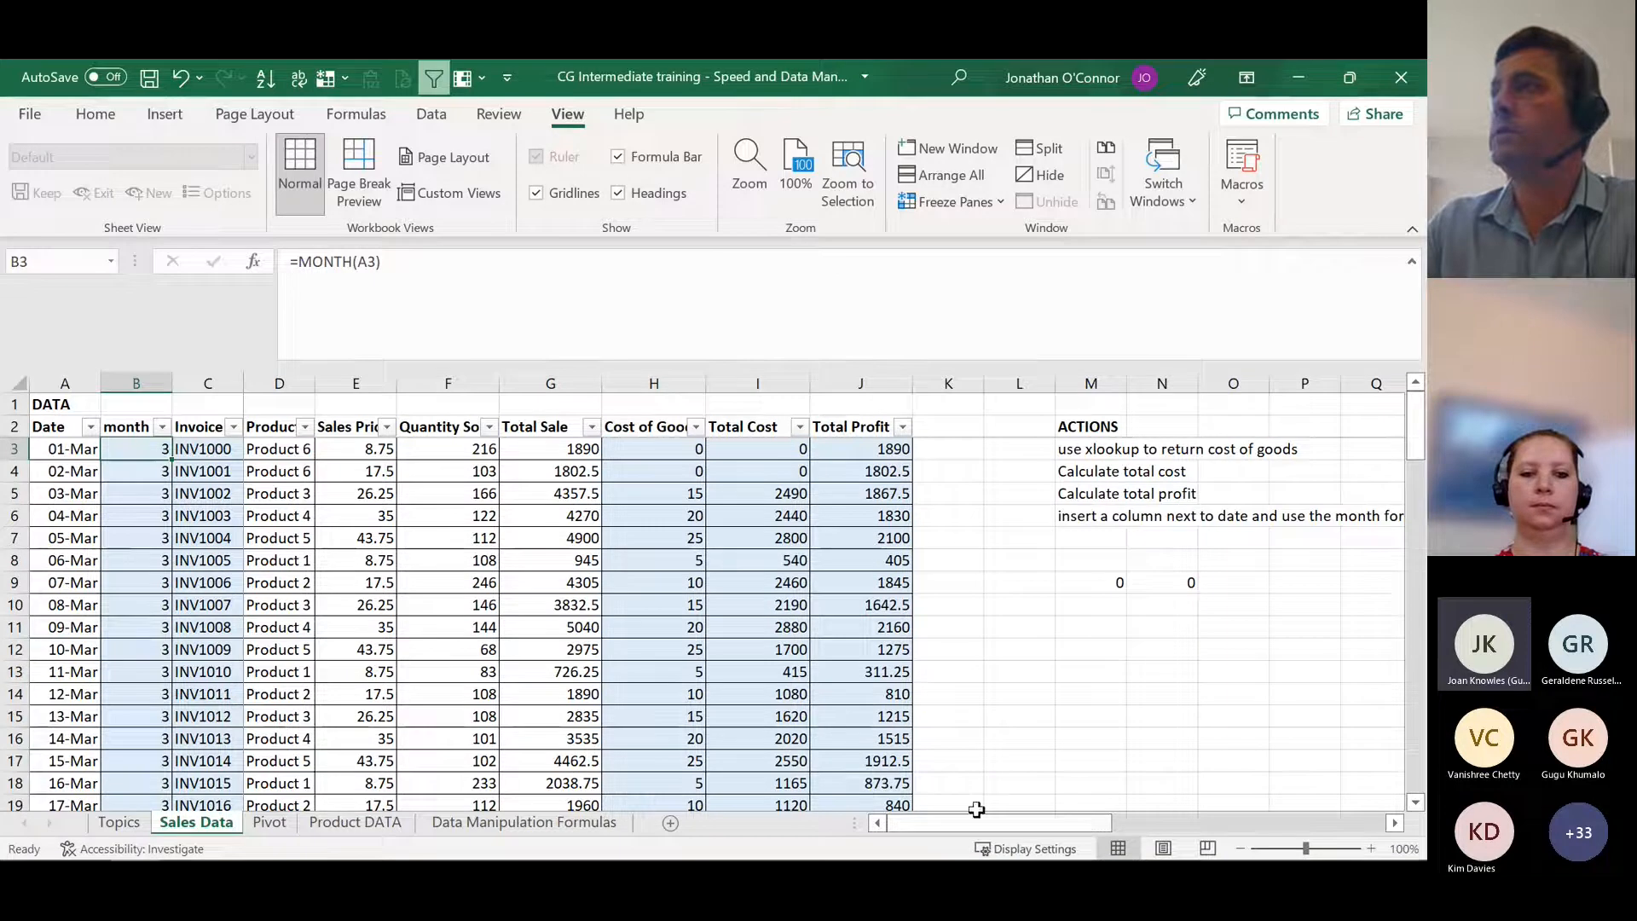
Step: Compare the SUMIFS formula with cell references in AA5 to the hard-coded version in AA3
left_click_drag(977, 821, 1203, 817)
left_click(985, 495)
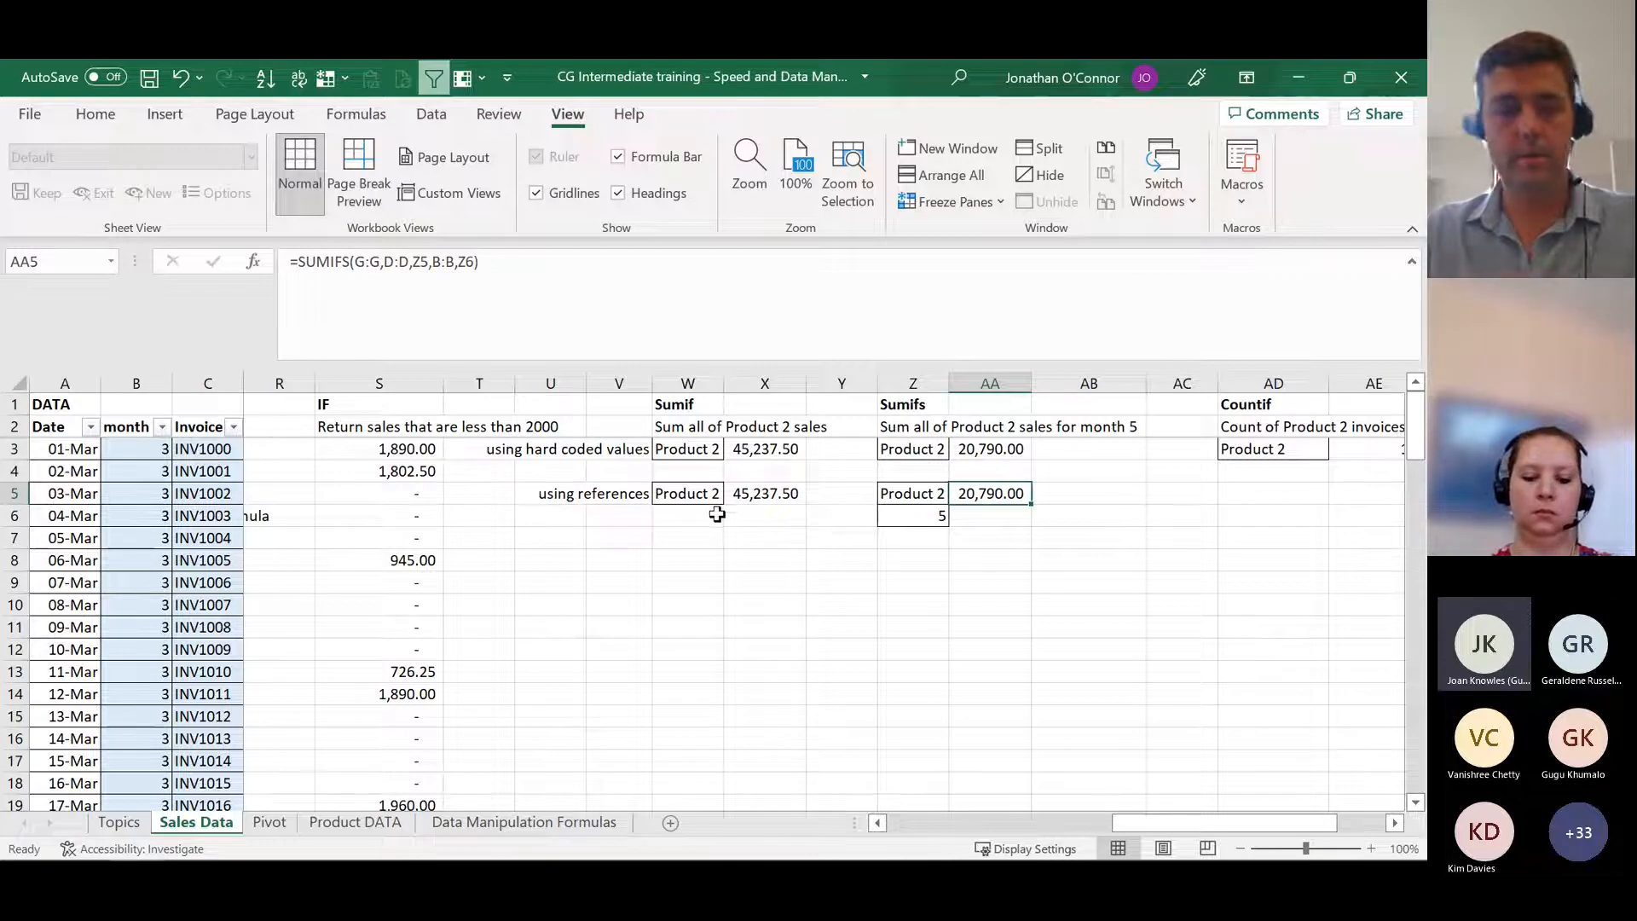
left_click(1001, 449)
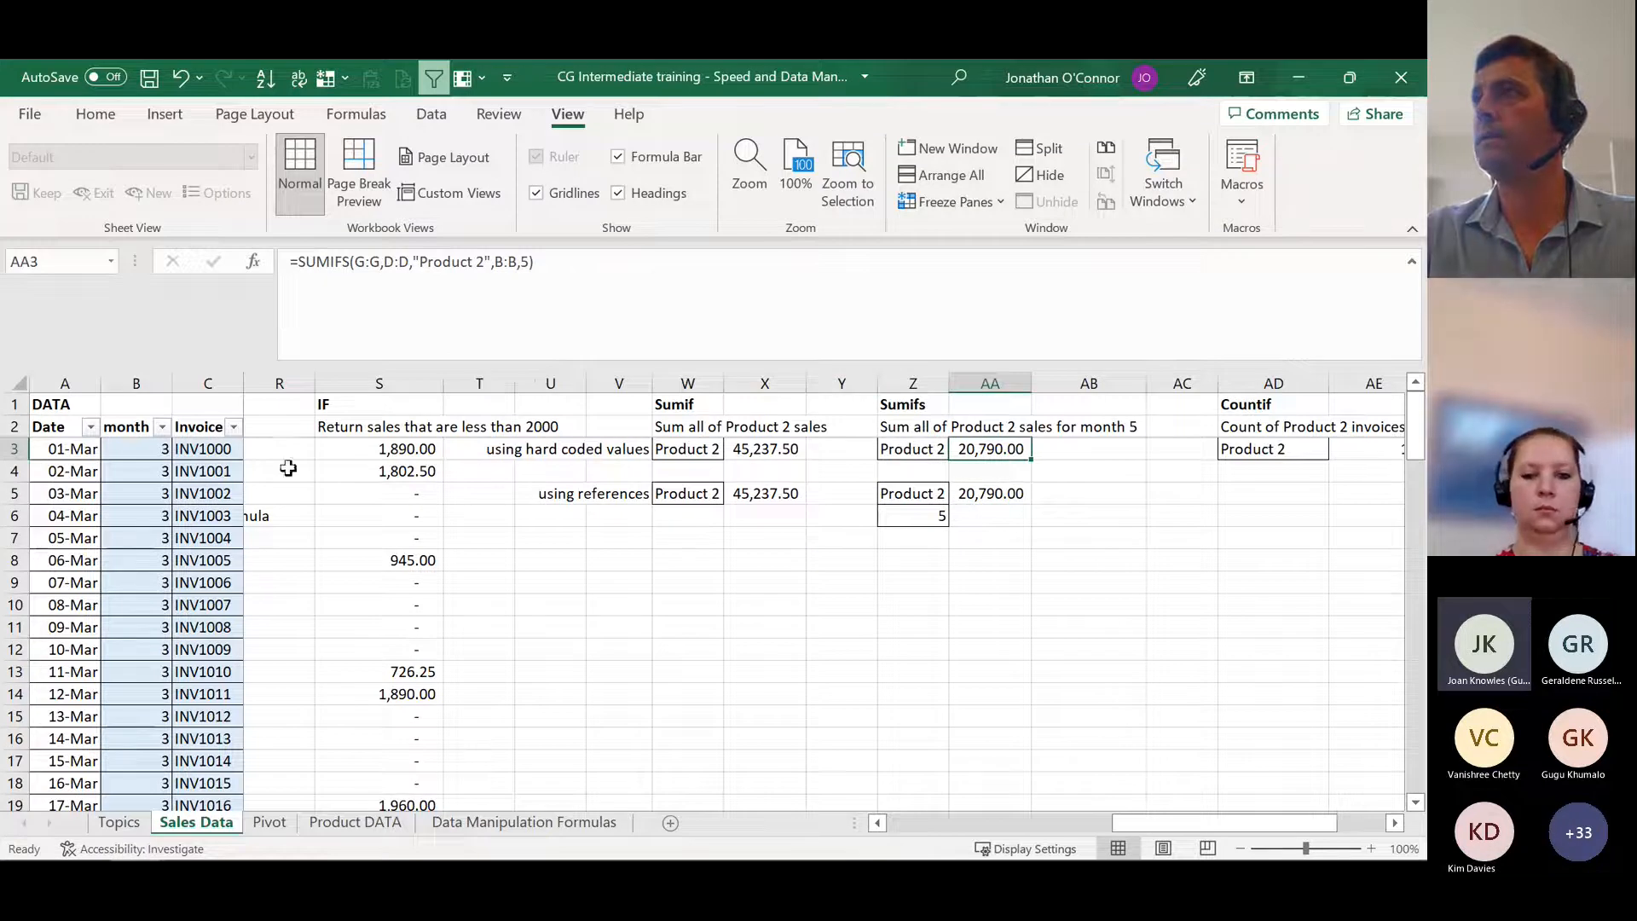
left_click(982, 493)
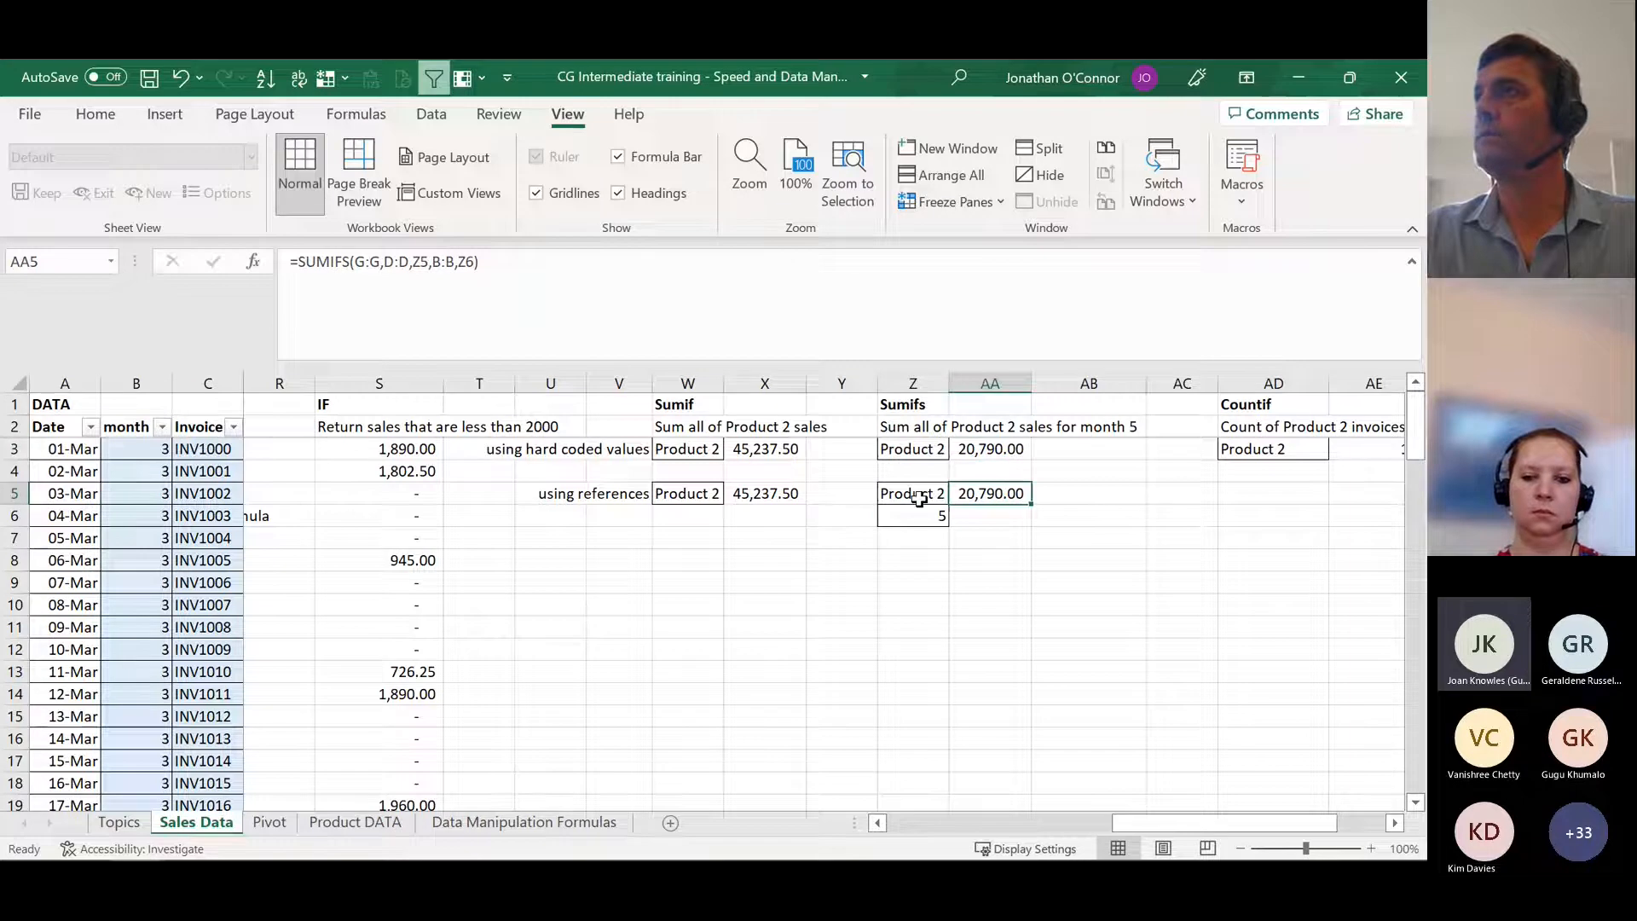
Step: Open the SUMIFS formula in AA5 for editing and trace its sum_range argument to the Total Sale column G
key("F2")
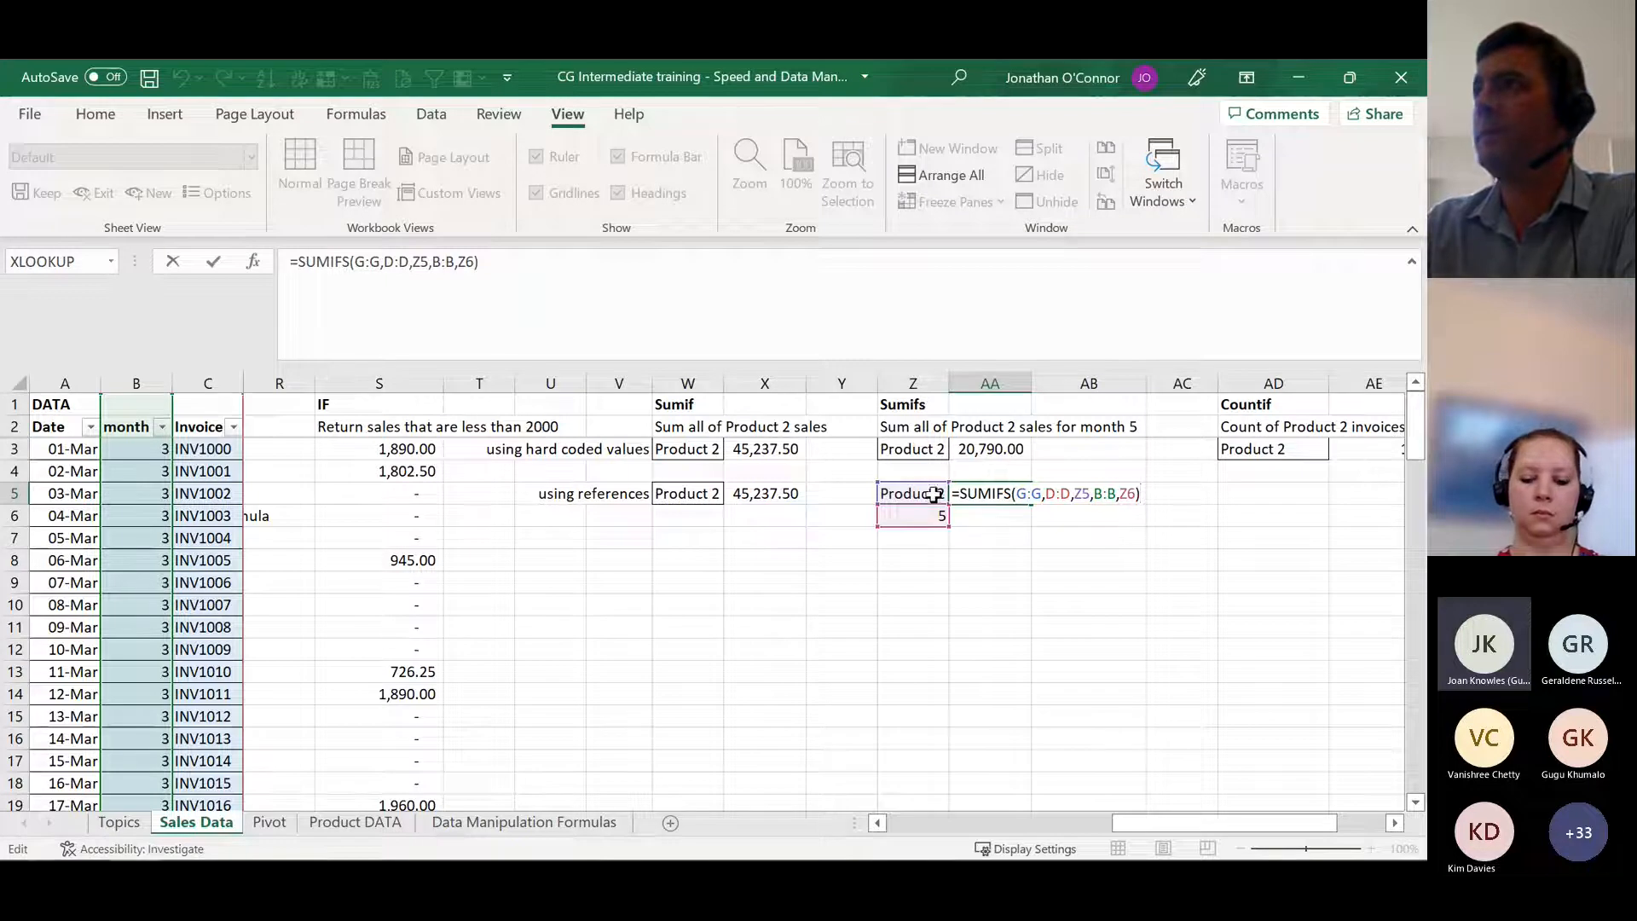
left_click(1032, 492)
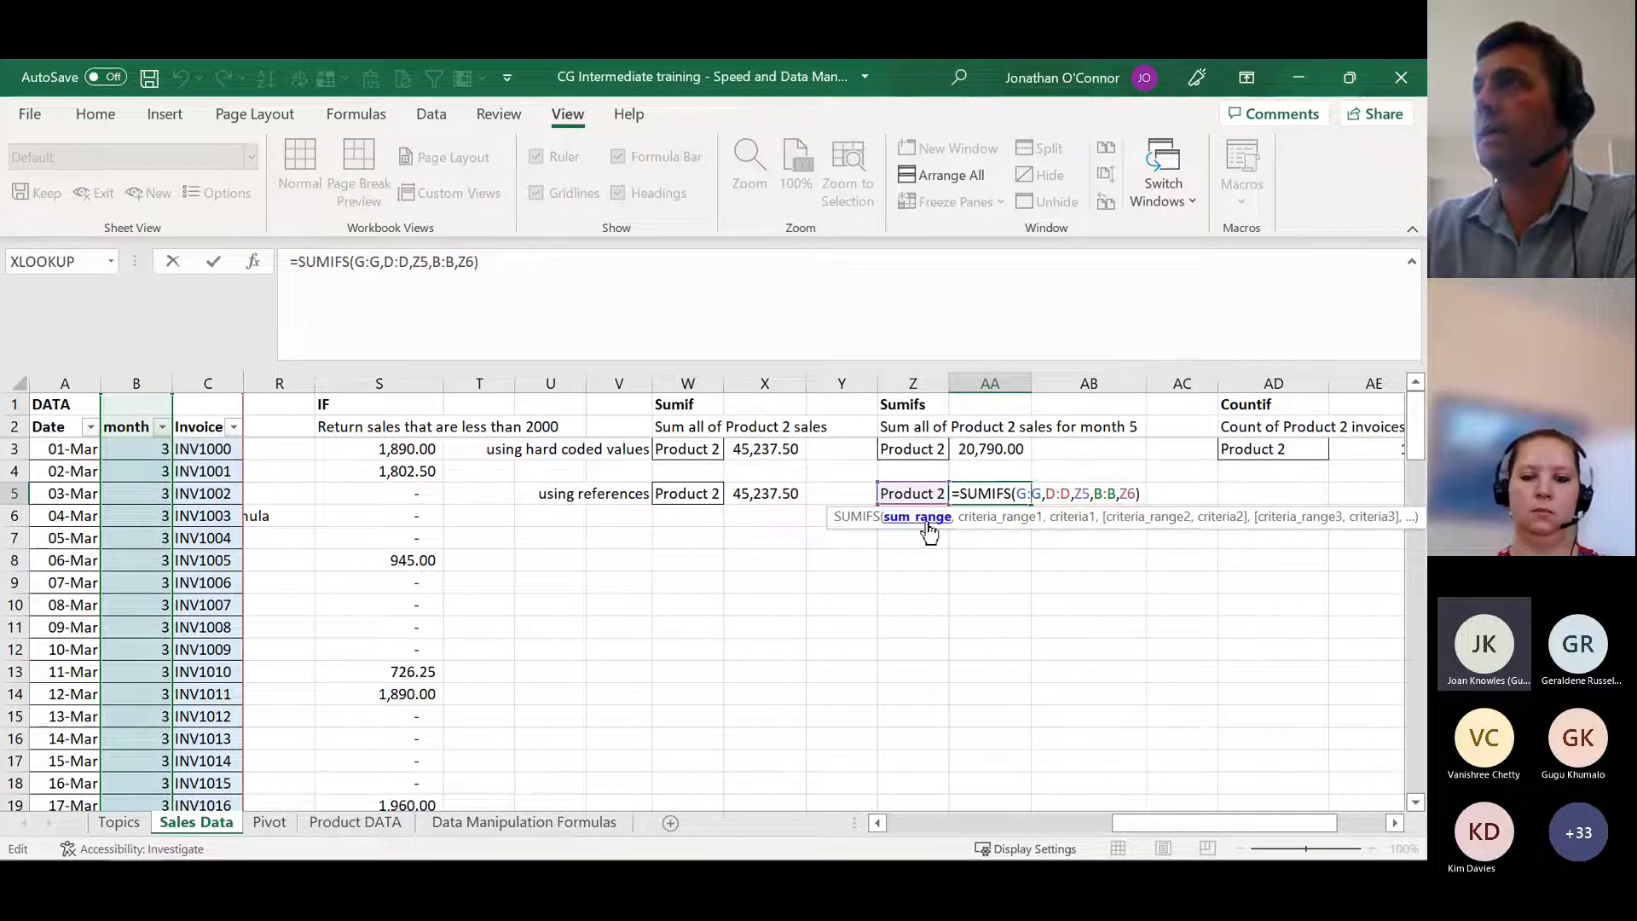
left_click_drag(1228, 822, 930, 819)
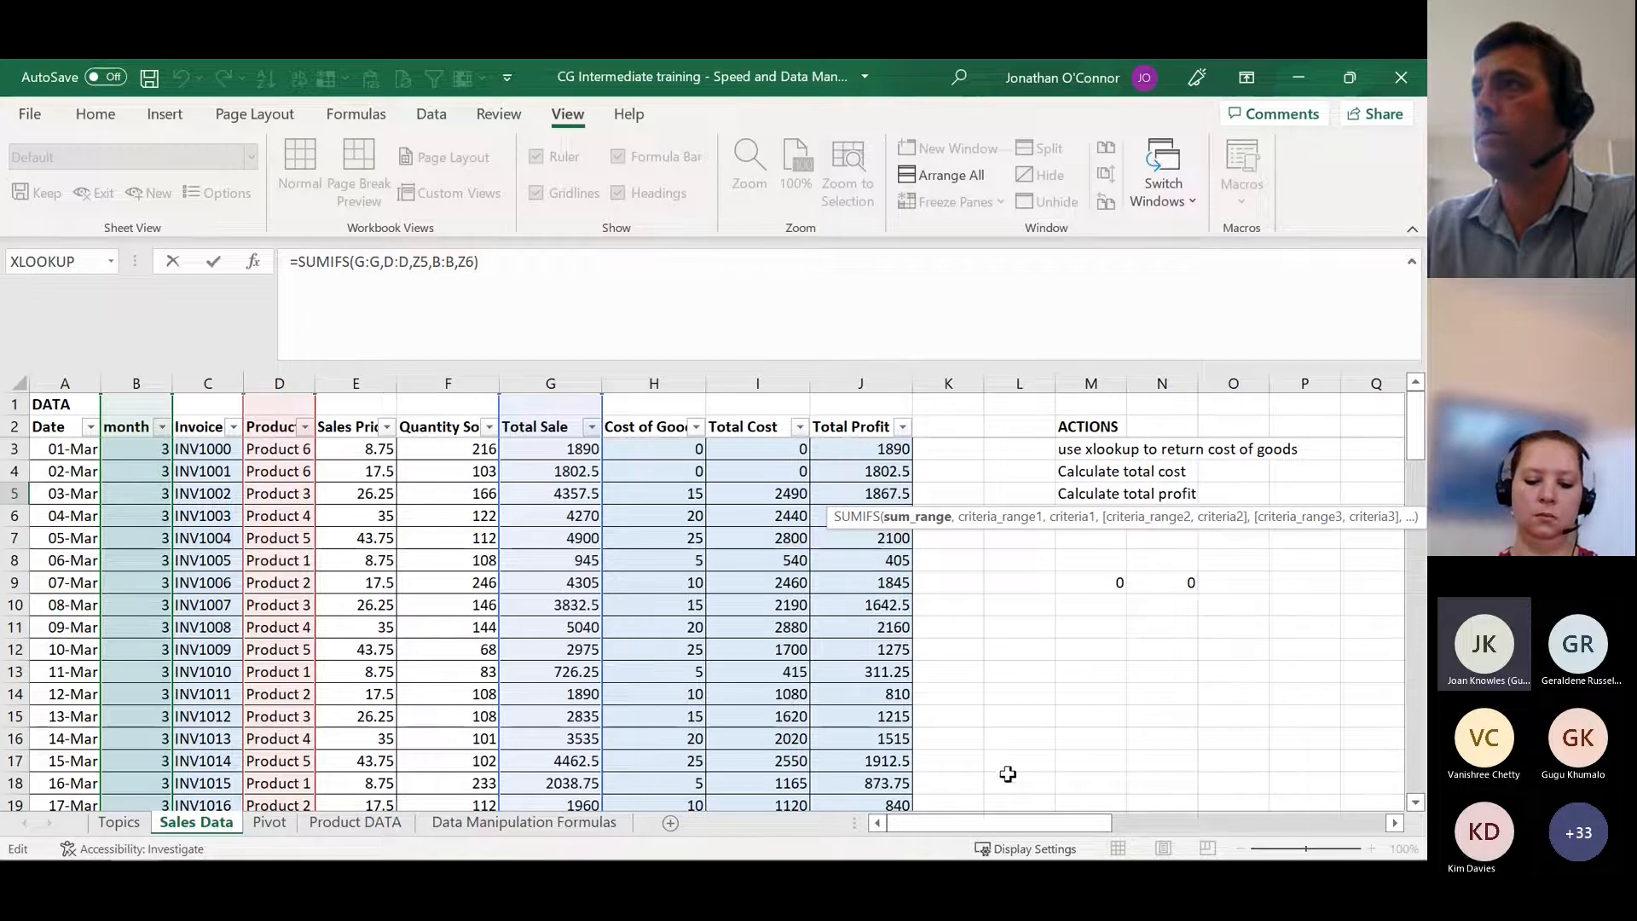
left_click_drag(988, 817, 1245, 821)
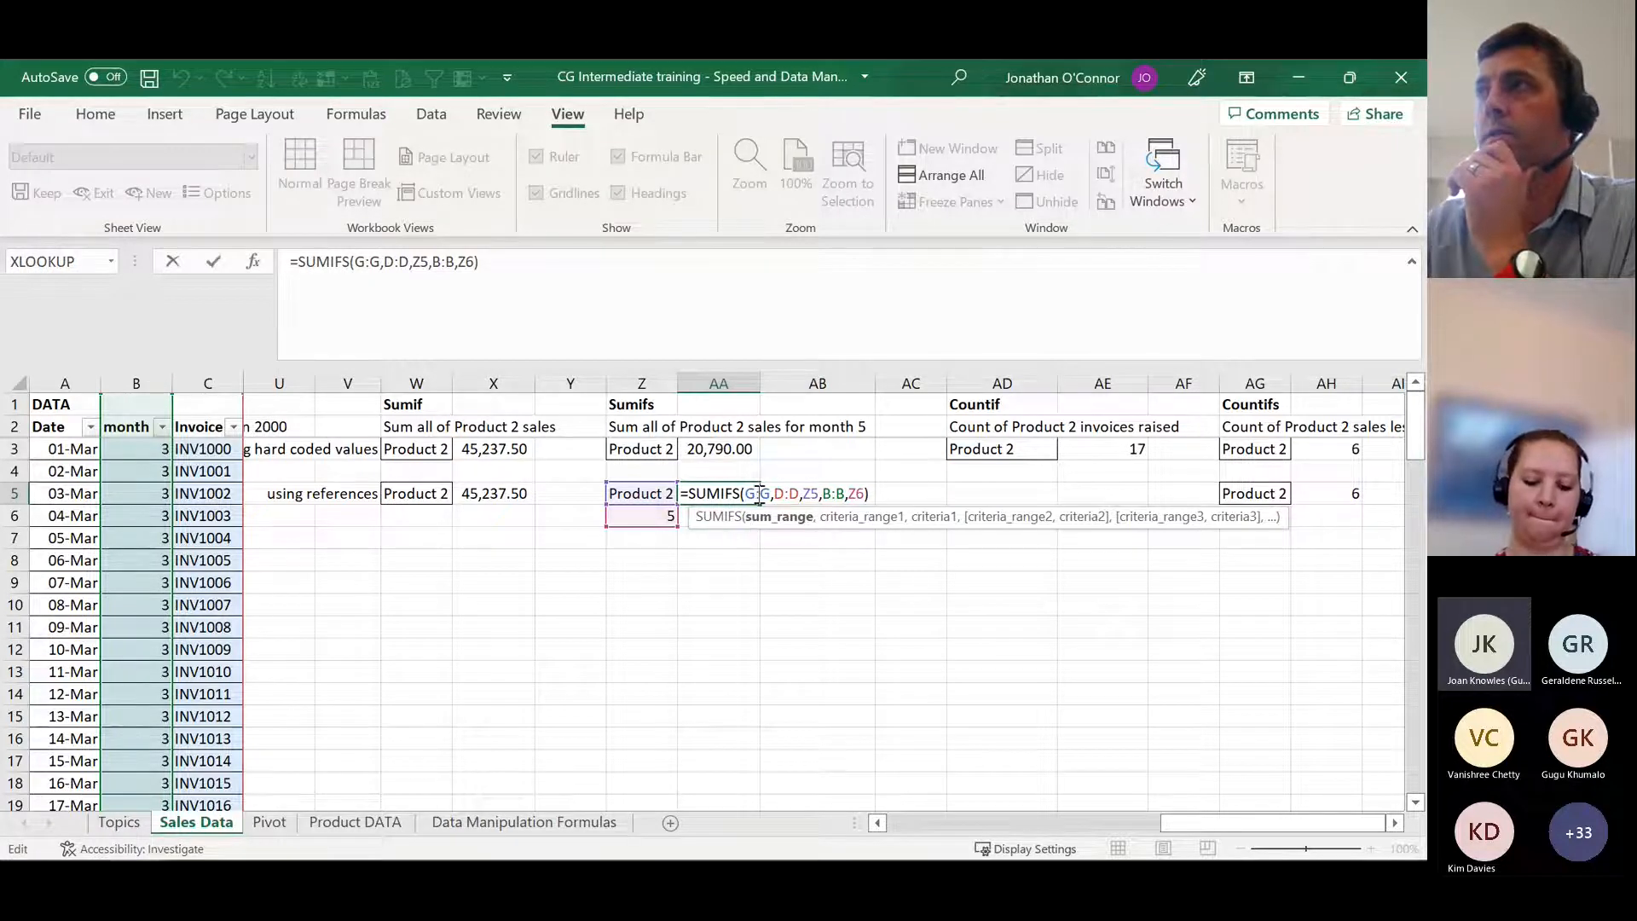
left_click_drag(1241, 825, 969, 825)
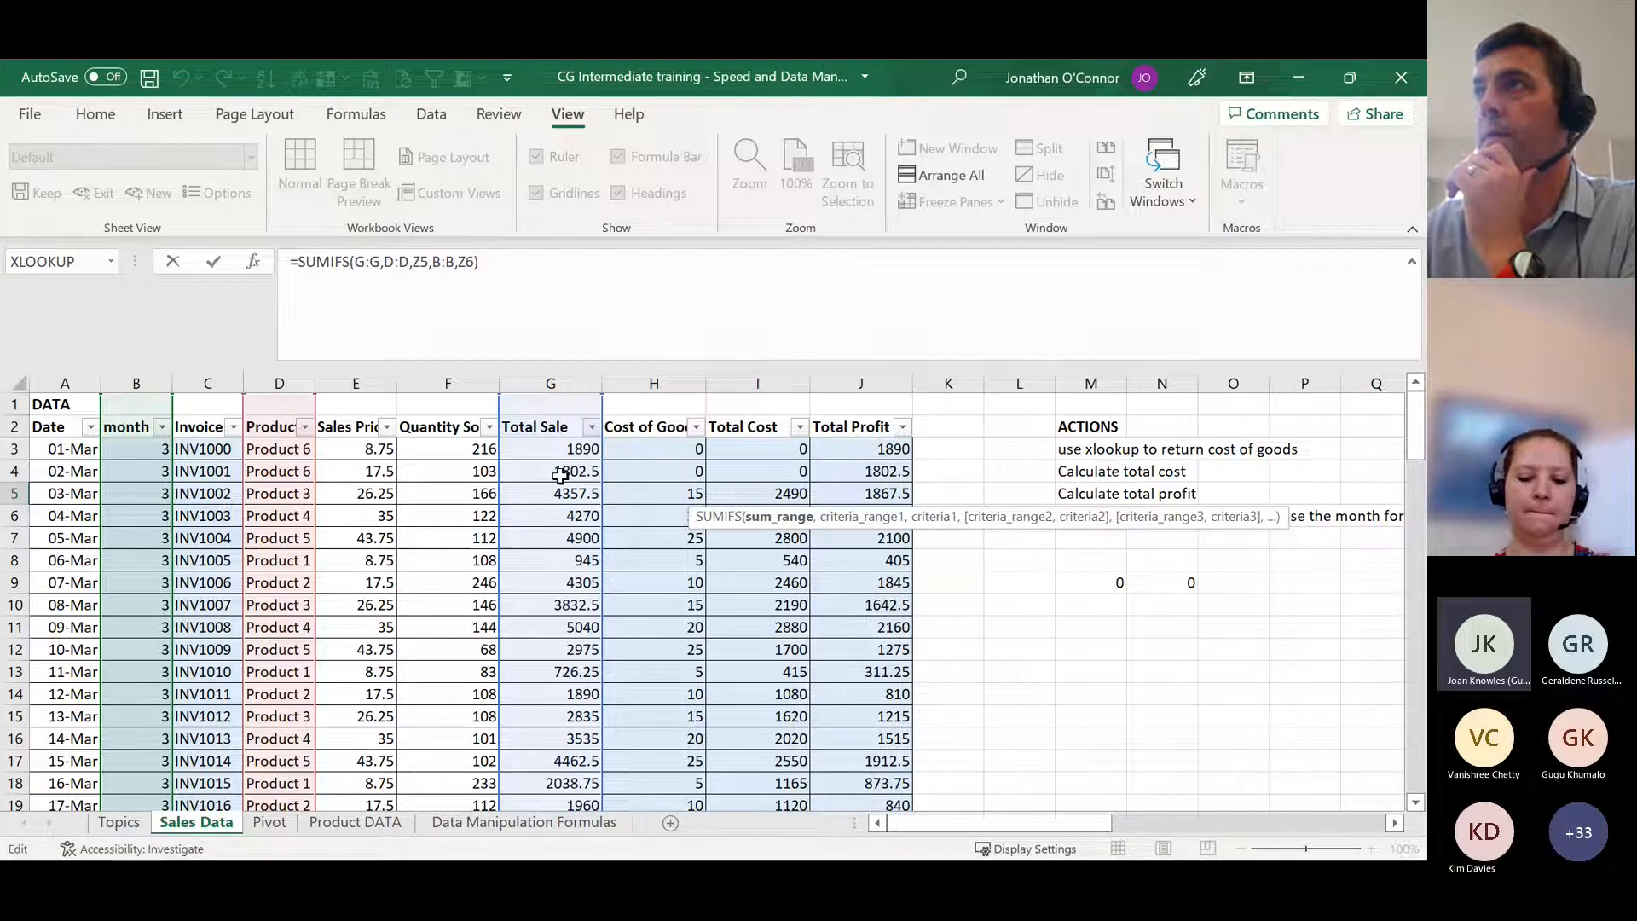
Step: Trace criteria_range1 of the SUMIFS in AA5 to the Product column D and highlight its criteria1 argument, Z5
left_click(870, 517)
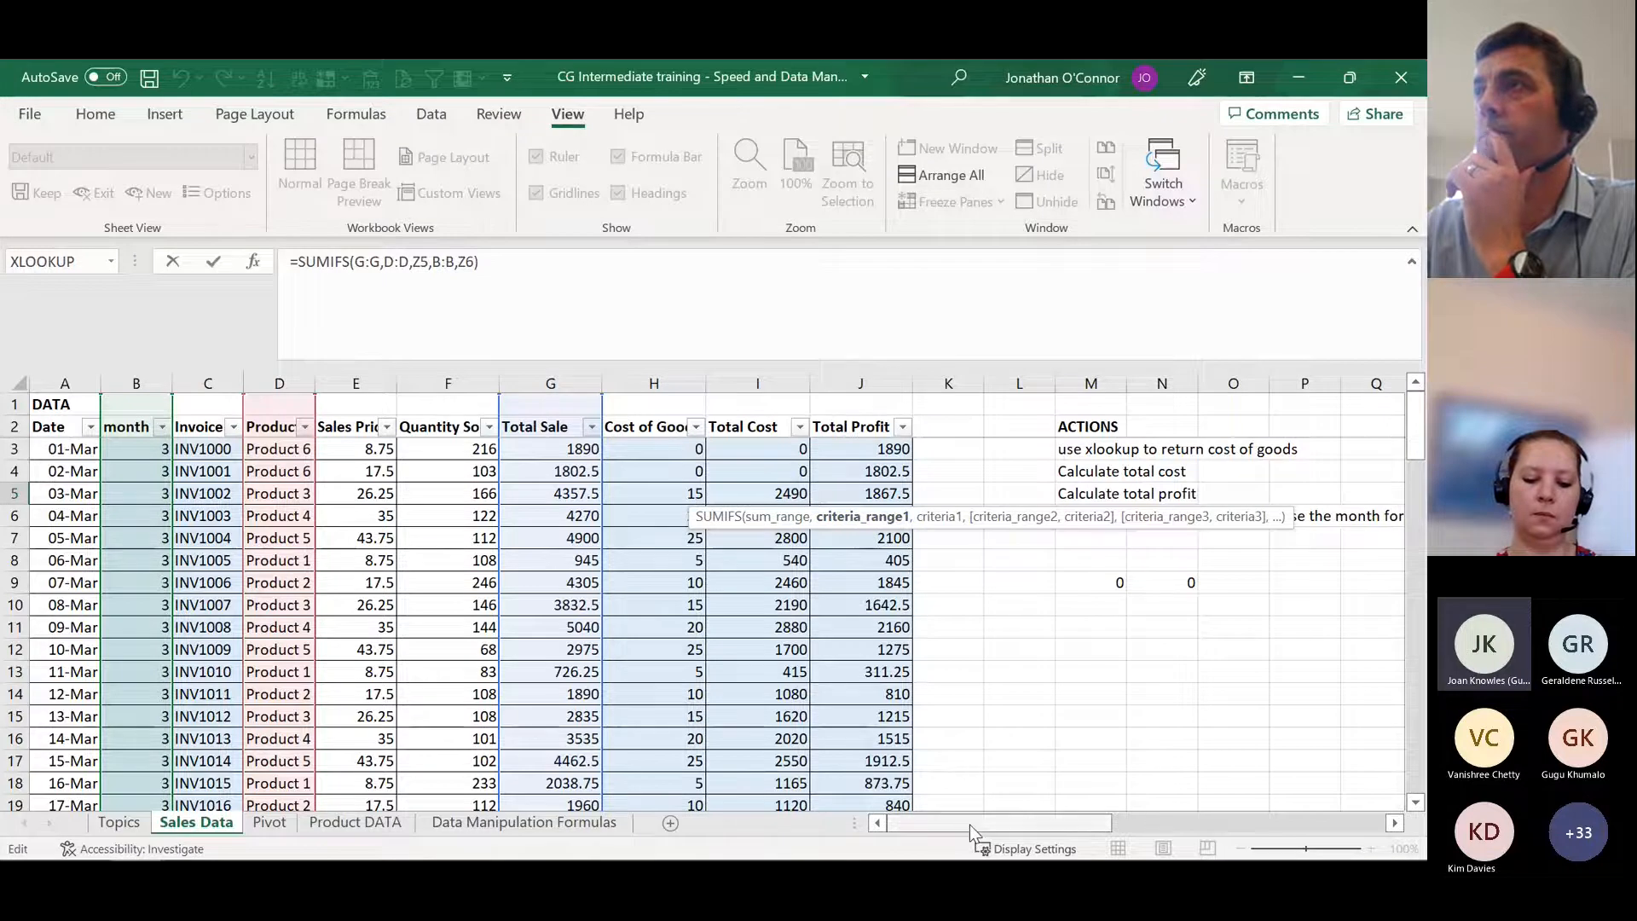
left_click_drag(969, 825, 1274, 831)
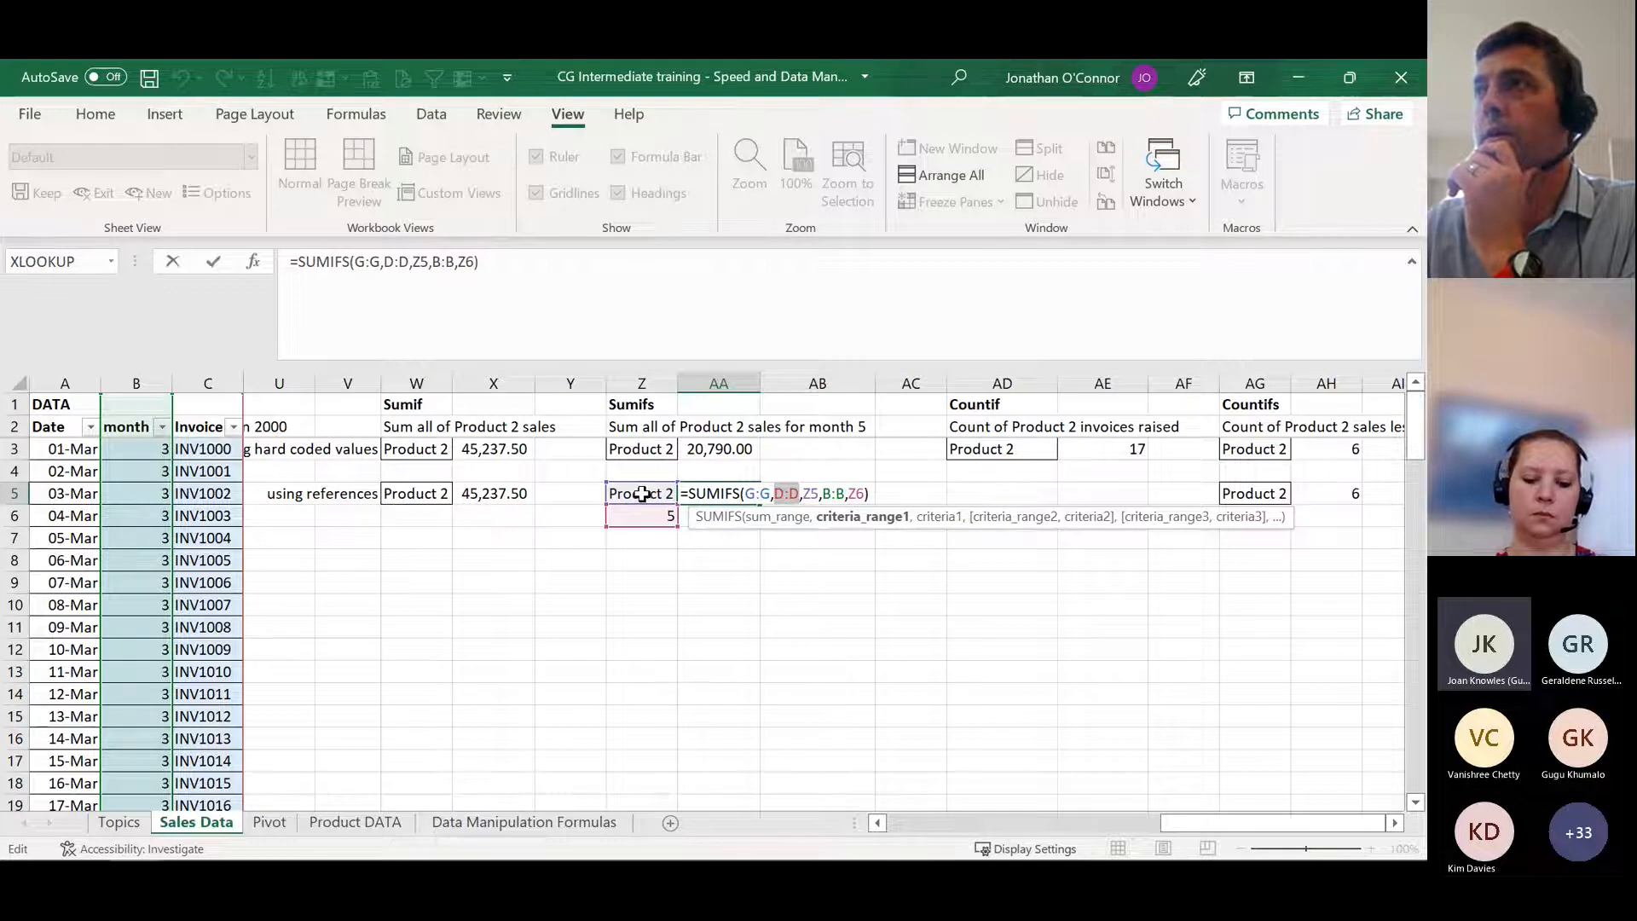
left_click_drag(1202, 824, 892, 824)
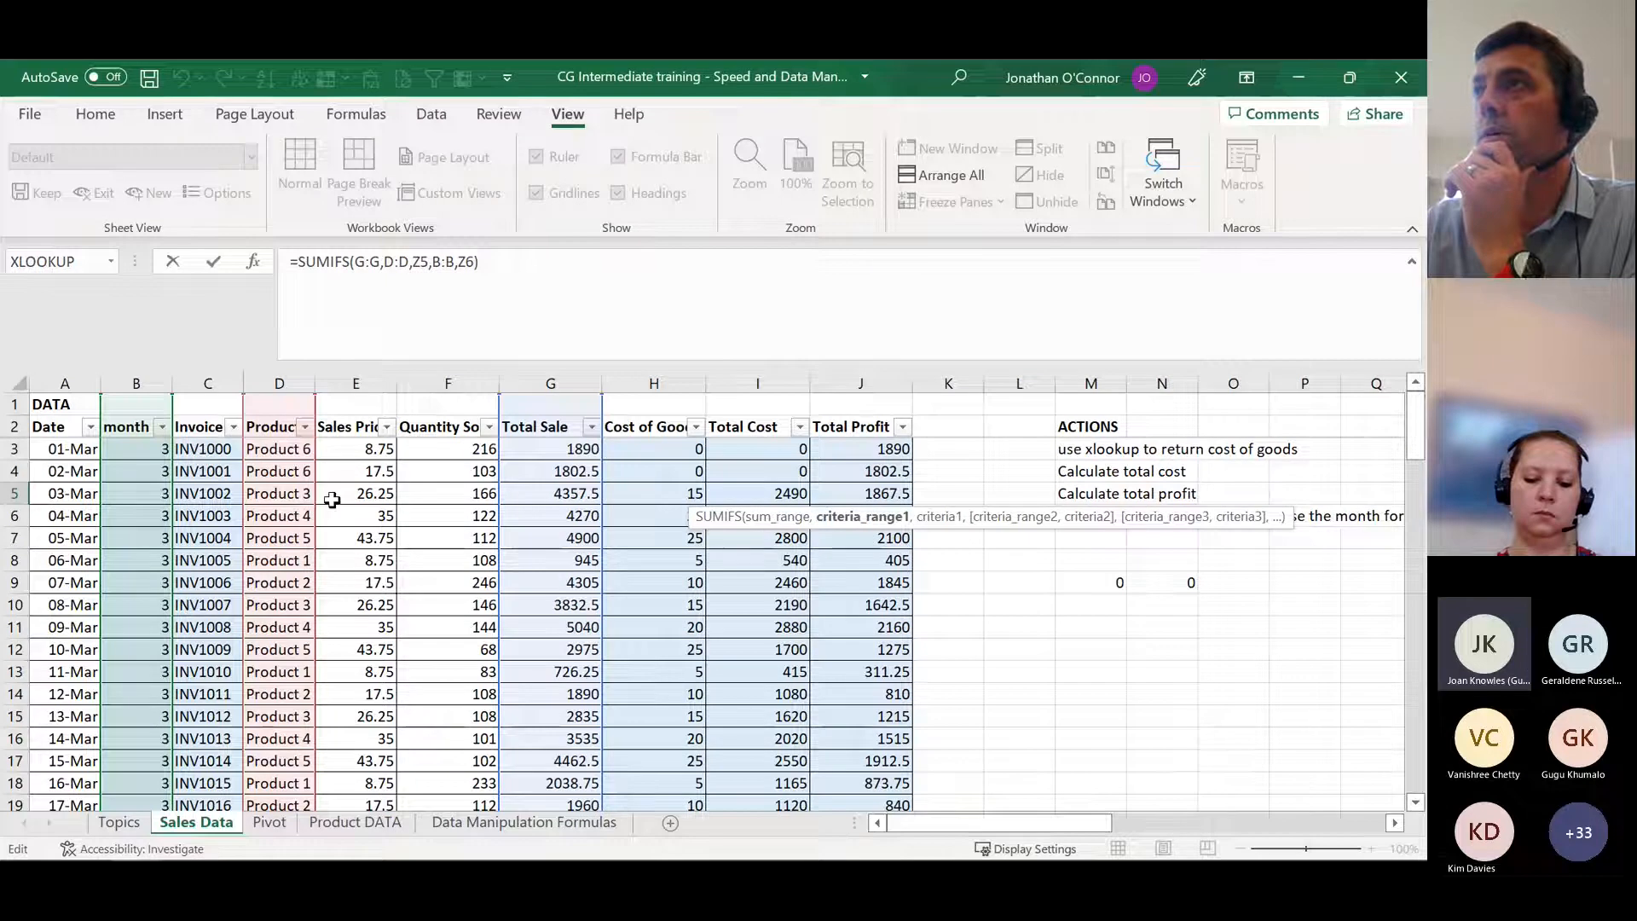
left_click(933, 519)
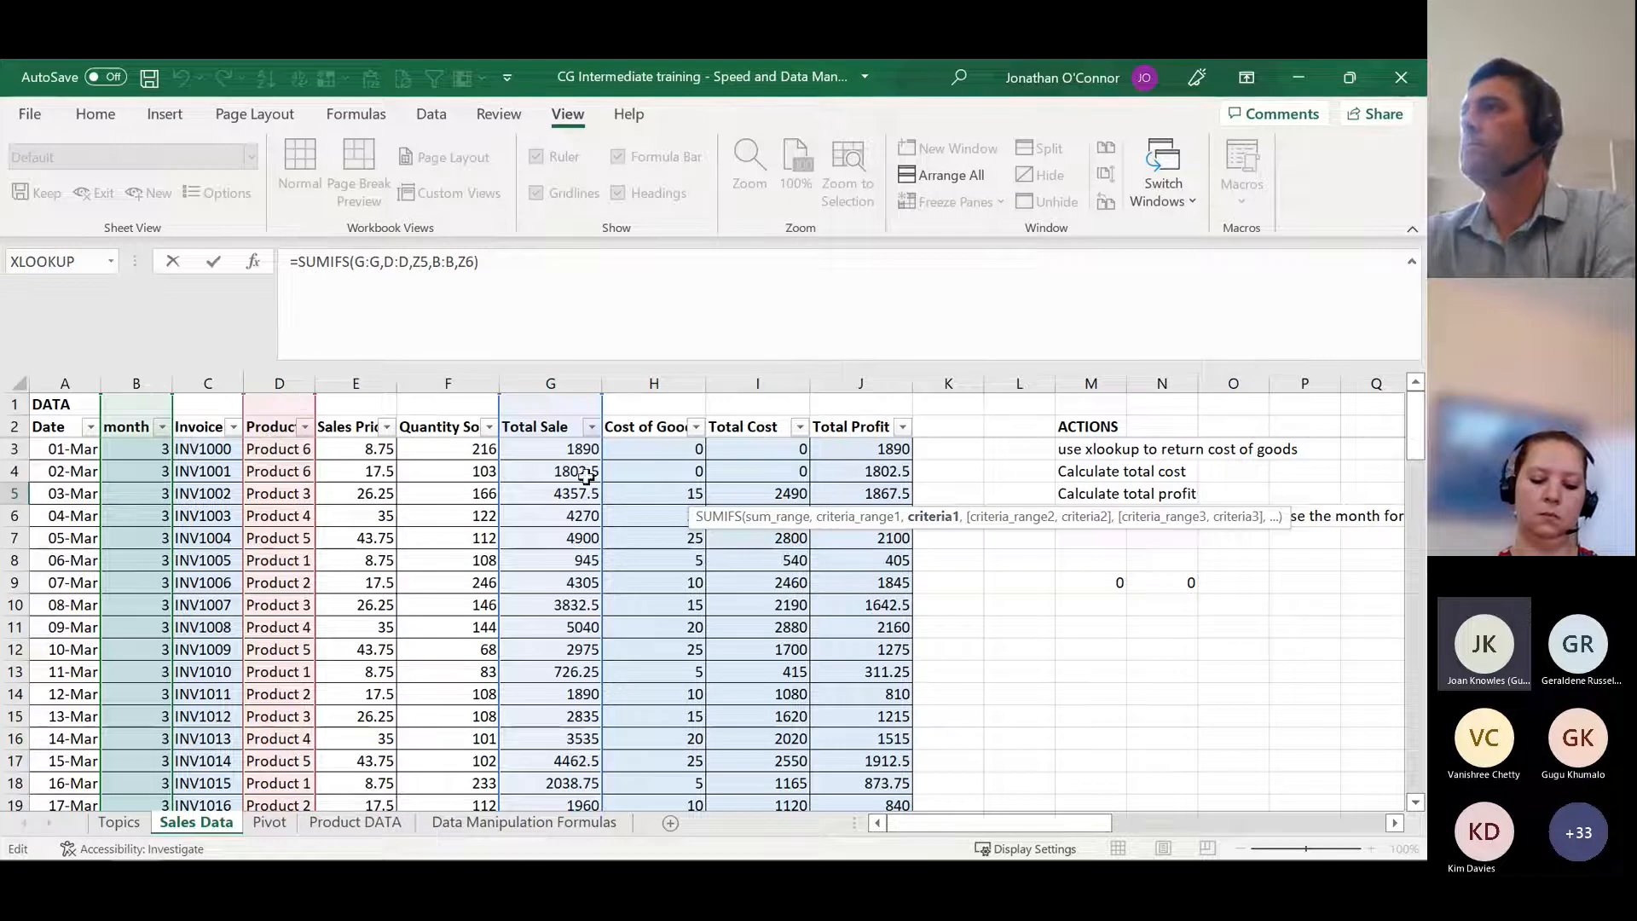
Step: Highlight the criteria_range2 and criteria2 arguments of the SUMIFS in AA5, trace criteria2 to Z6, and close the formula
left_click(1006, 517)
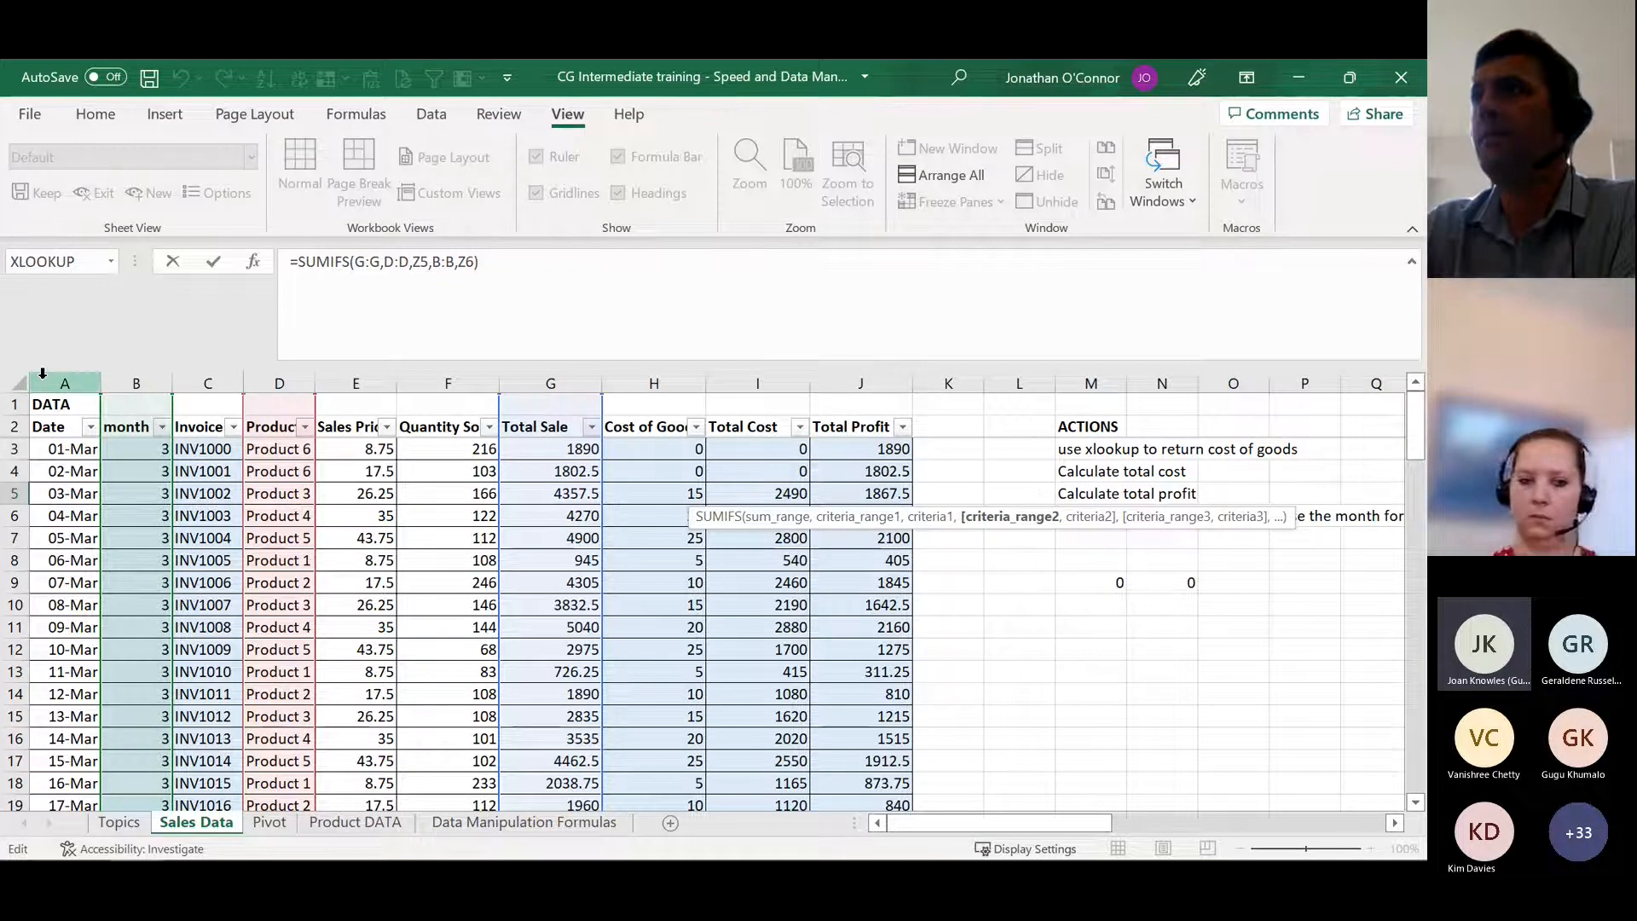
left_click(1102, 524)
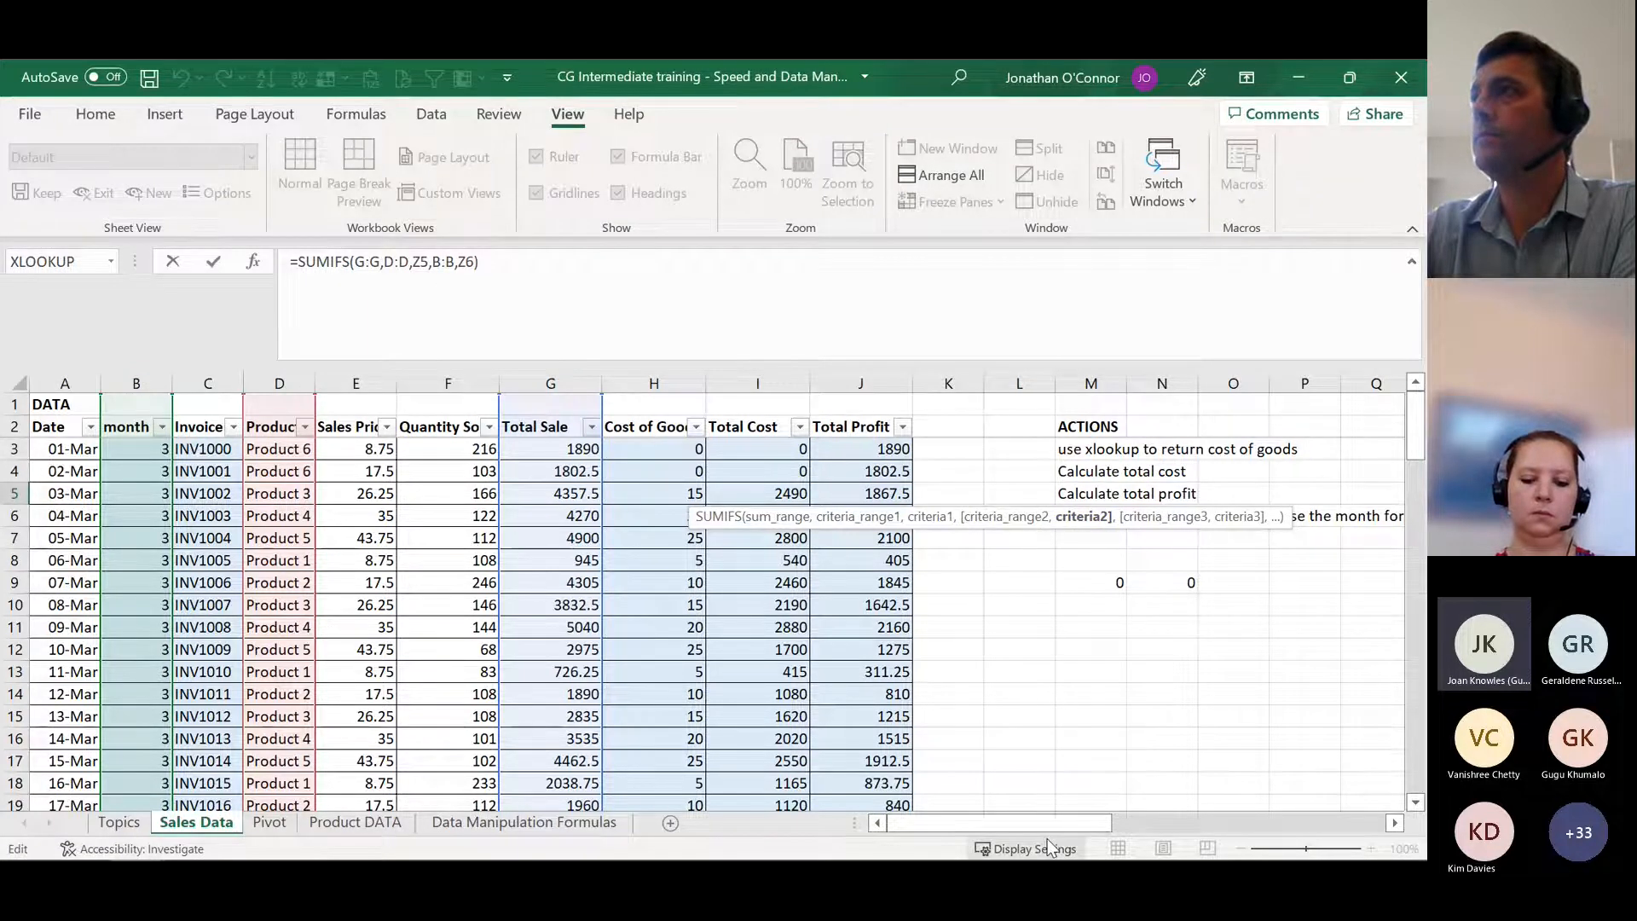
left_click_drag(1056, 825, 1345, 816)
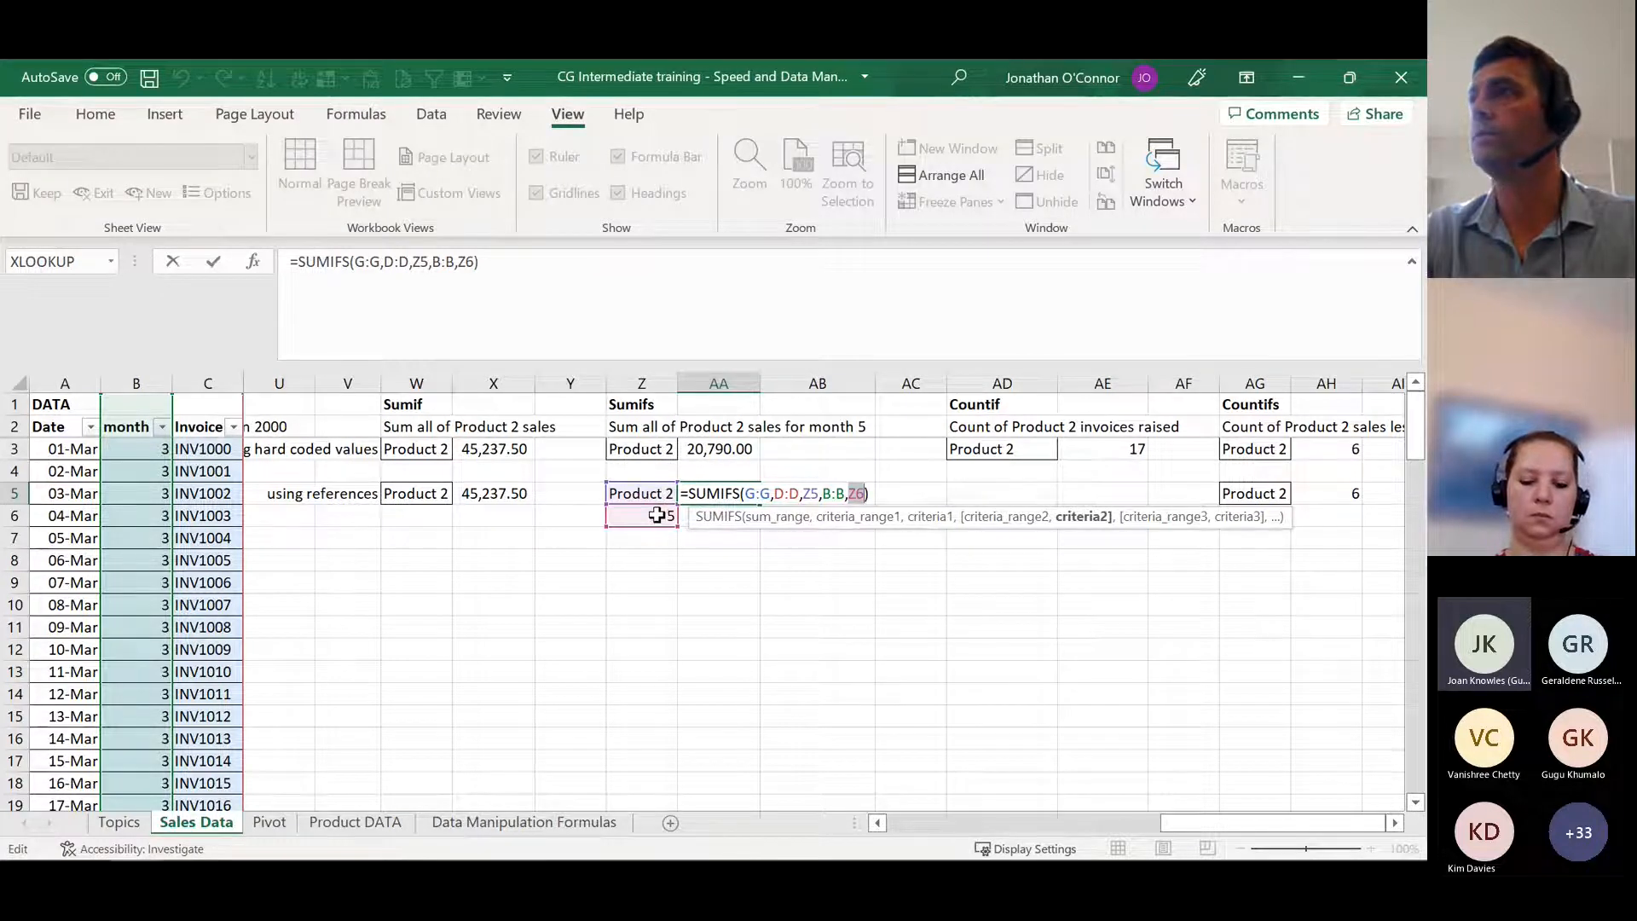
key("ctrl+Return")
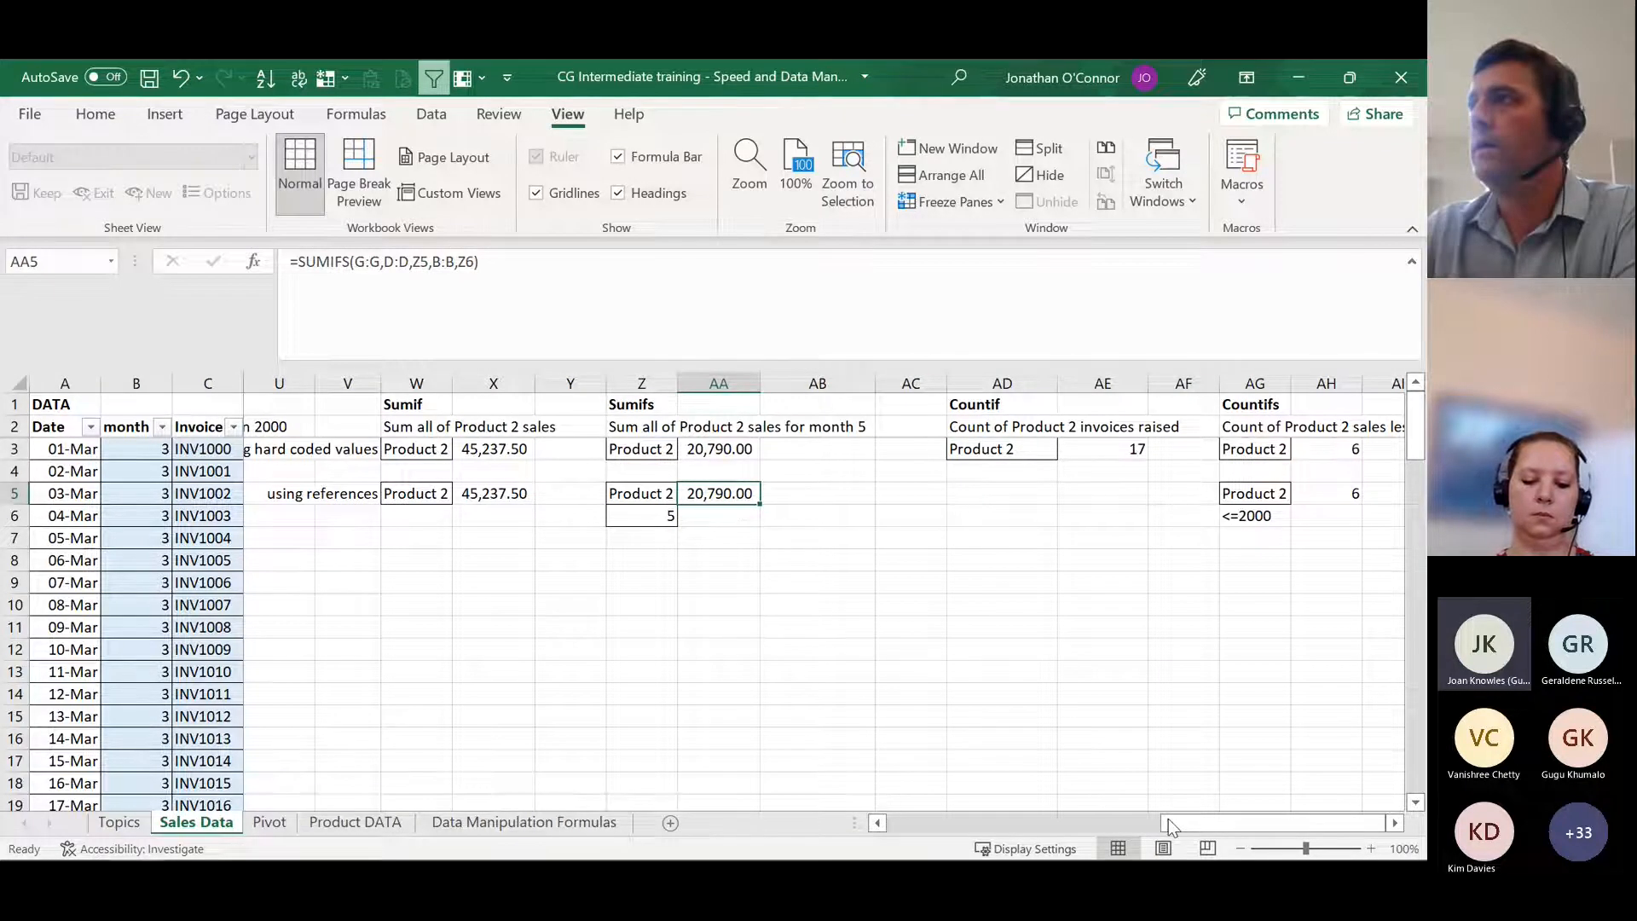
Step: Read the Countif task in AD2 and examine the invoice numbers in column C of the sales data
left_click_drag(1168, 824, 1151, 789)
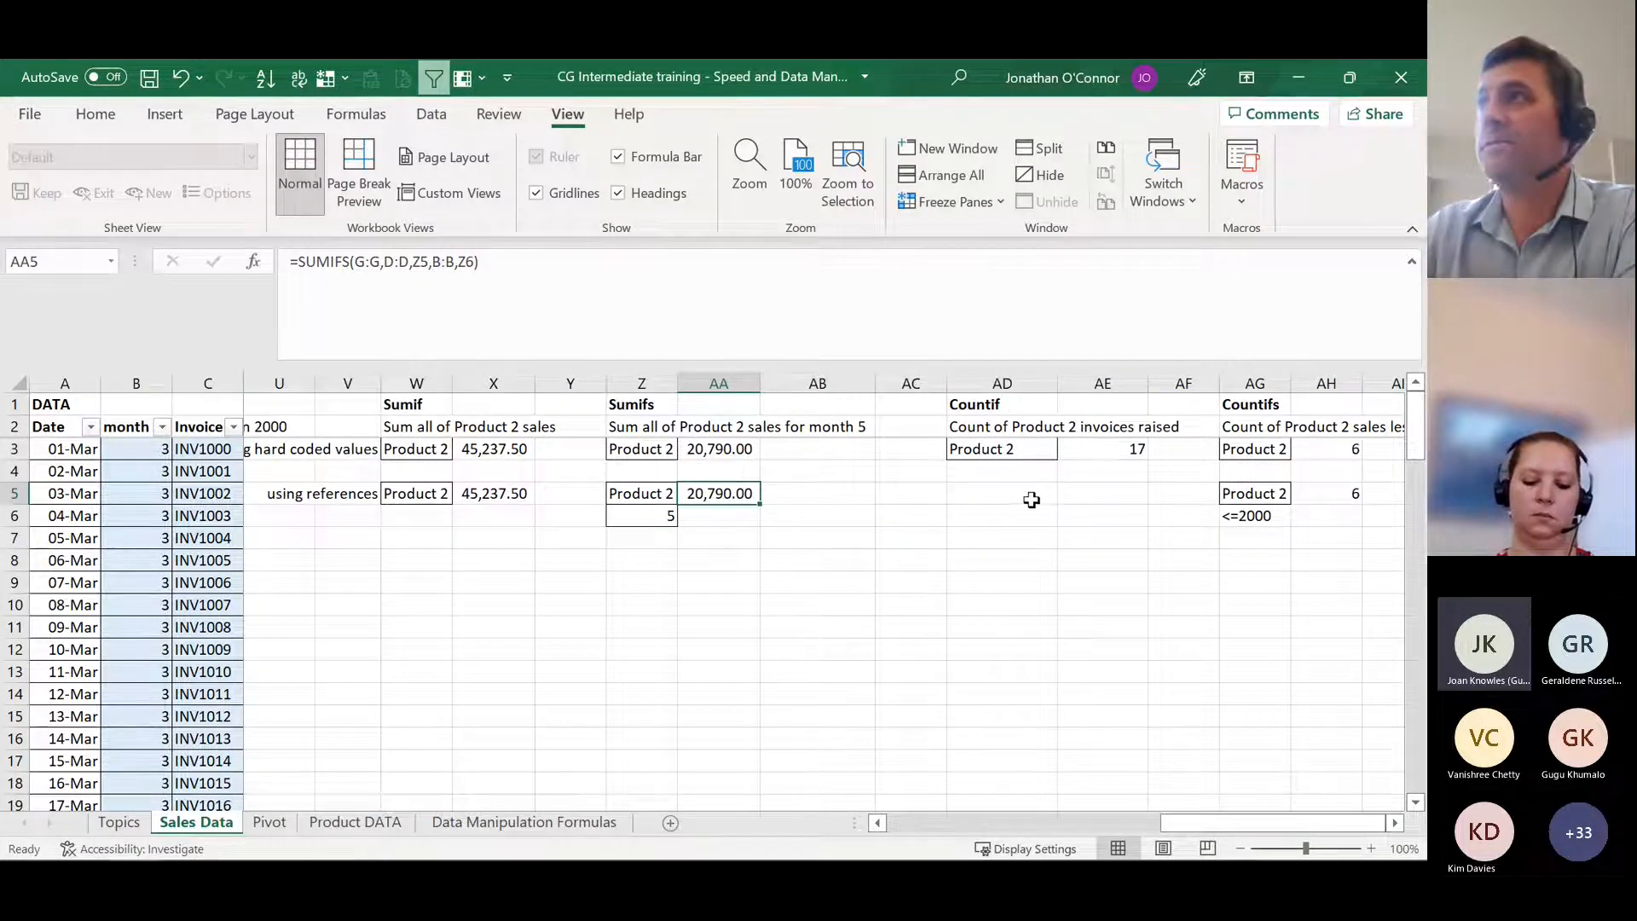
left_click(1002, 428)
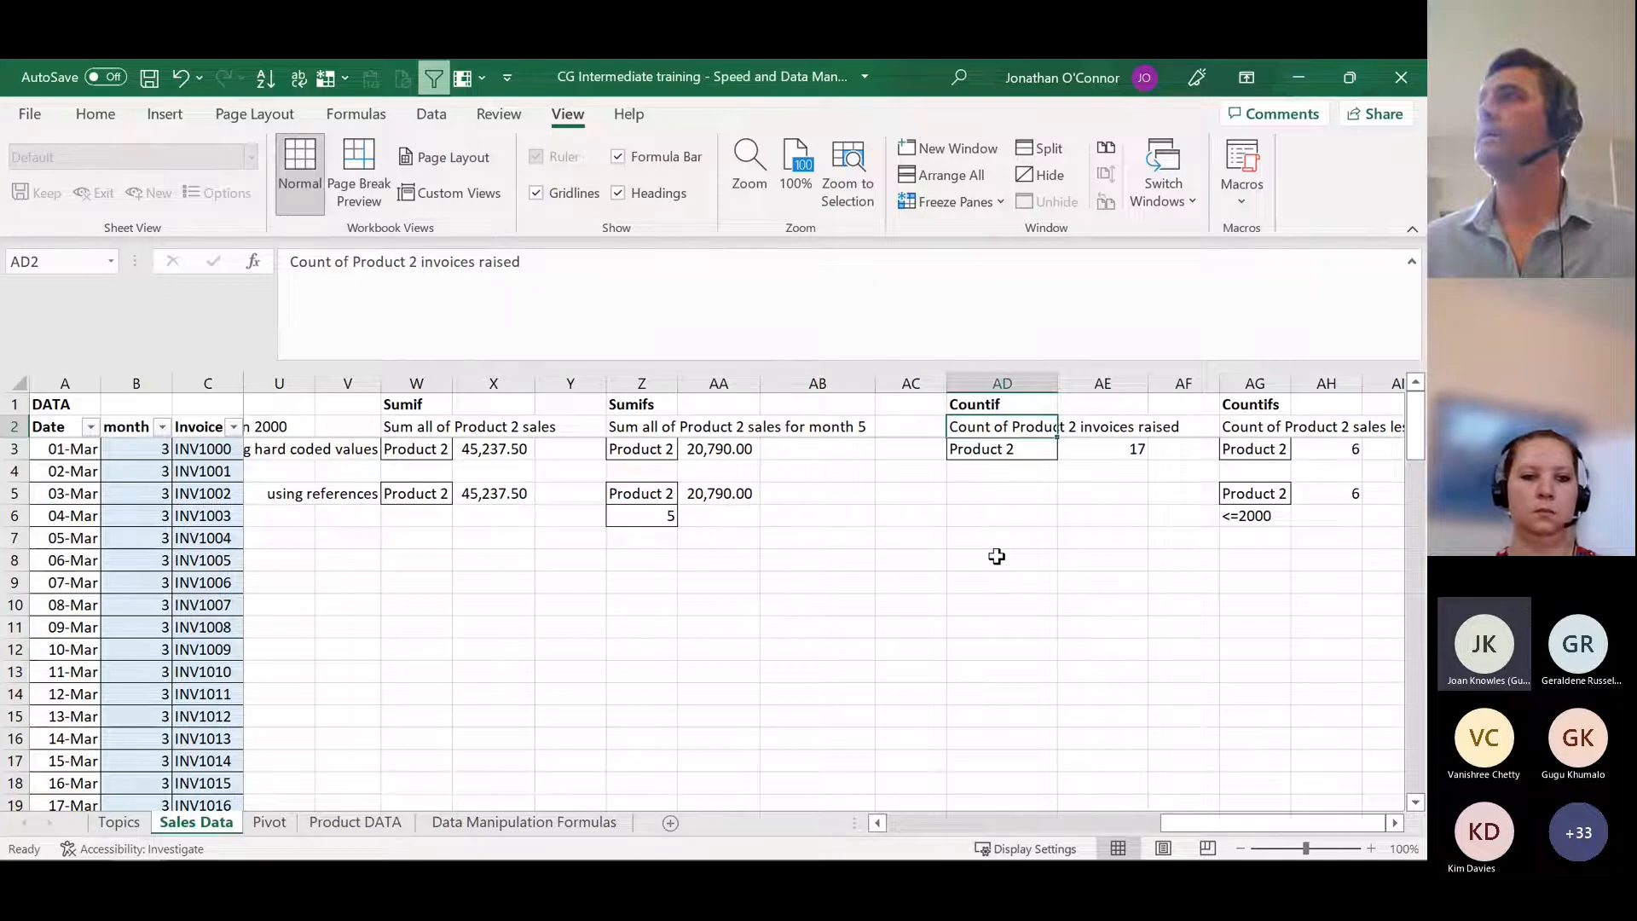
key("Right")
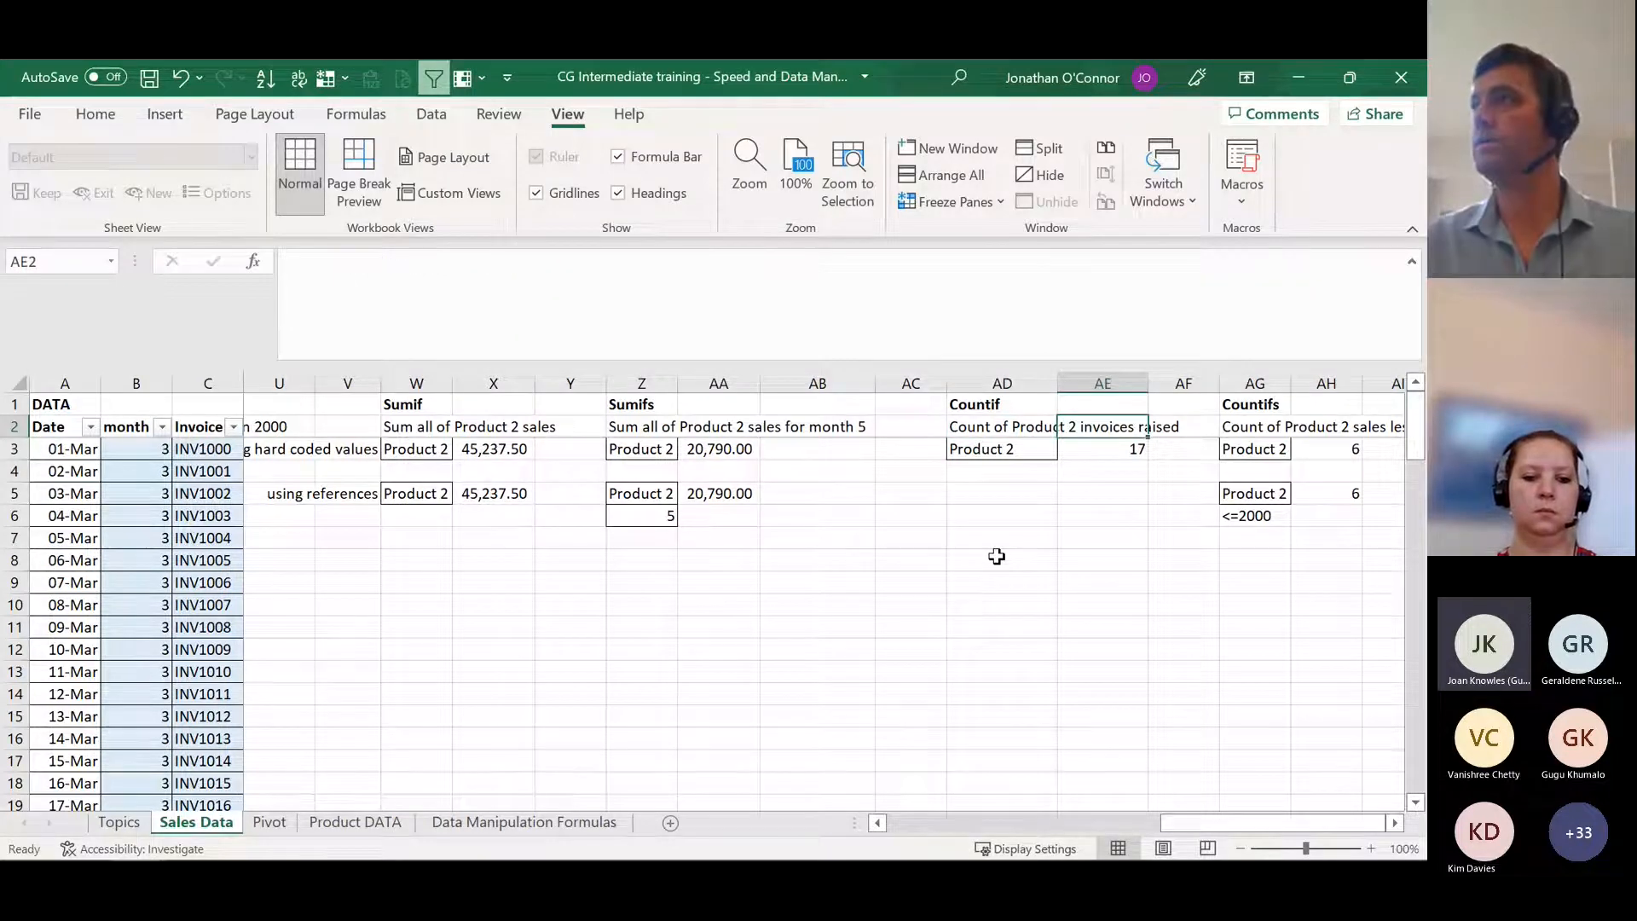
key("Left")
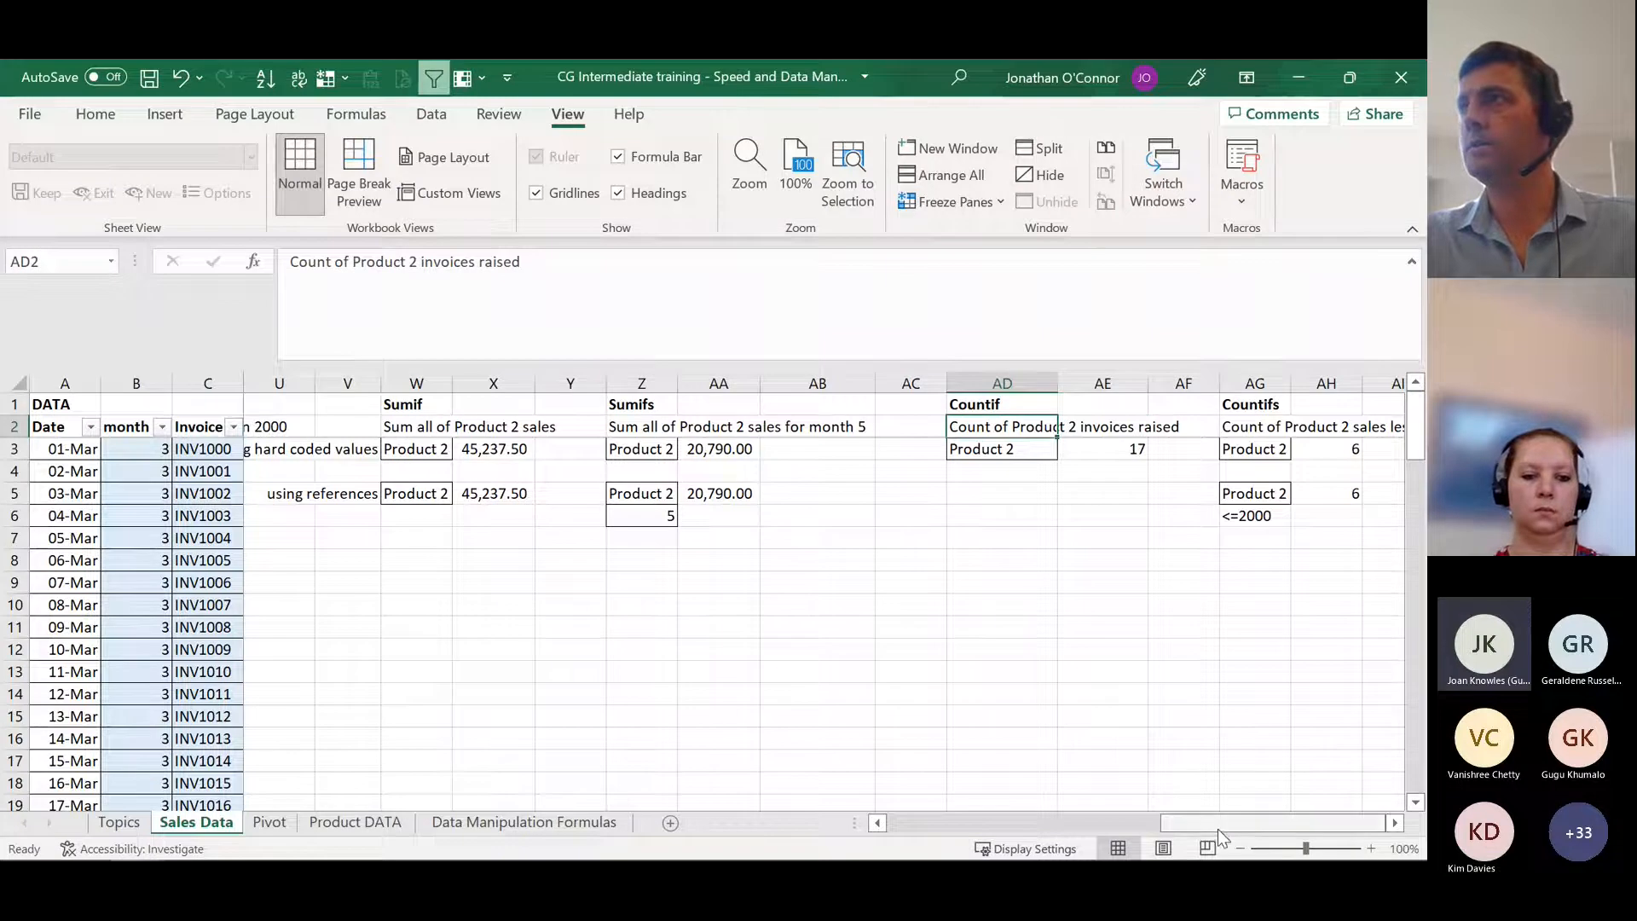
left_click_drag(1220, 822, 949, 826)
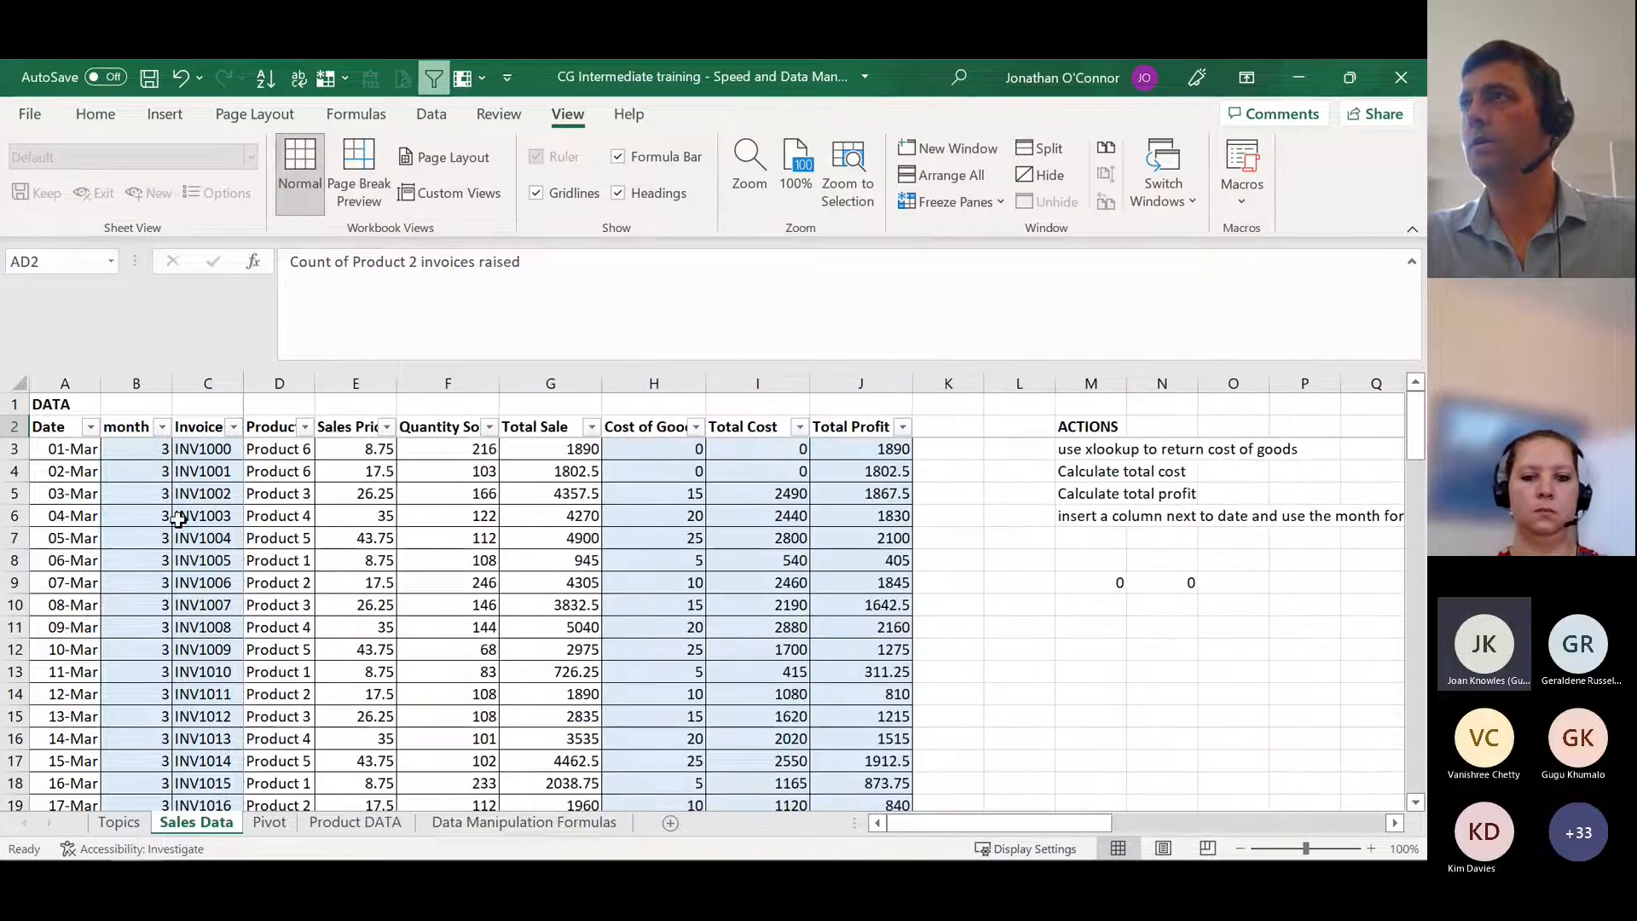
left_click(207, 448)
left_click(208, 627)
left_click(207, 605)
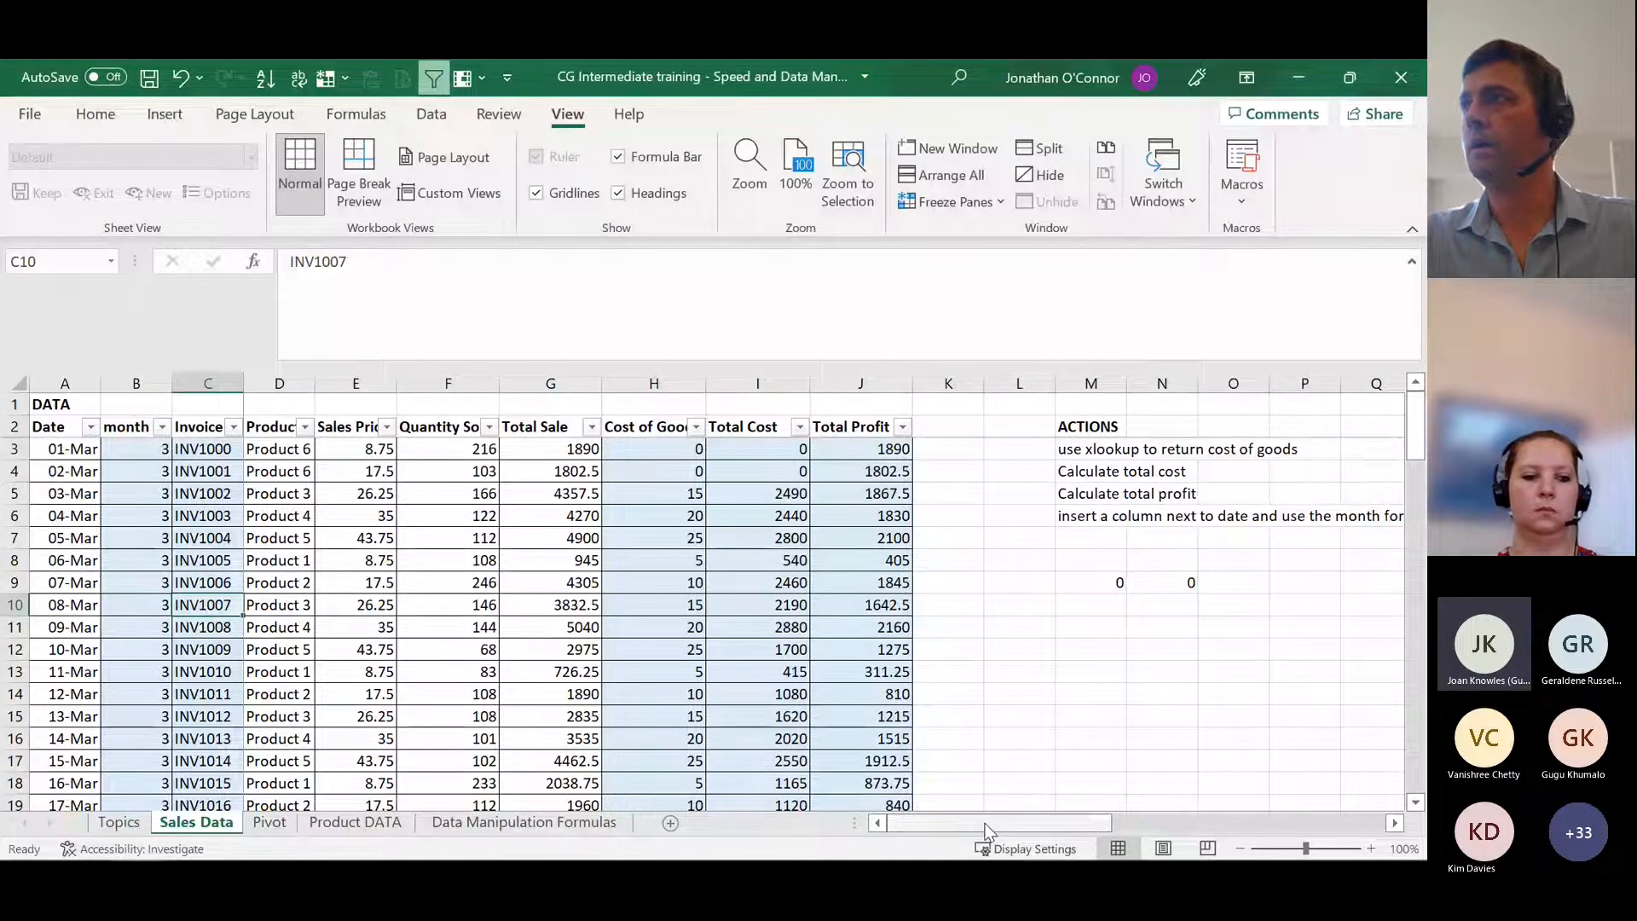
Step: Inspect the COUNTIF formula in AE3 and check its range against the Product column D of the sales data
left_click_drag(981, 821, 1266, 819)
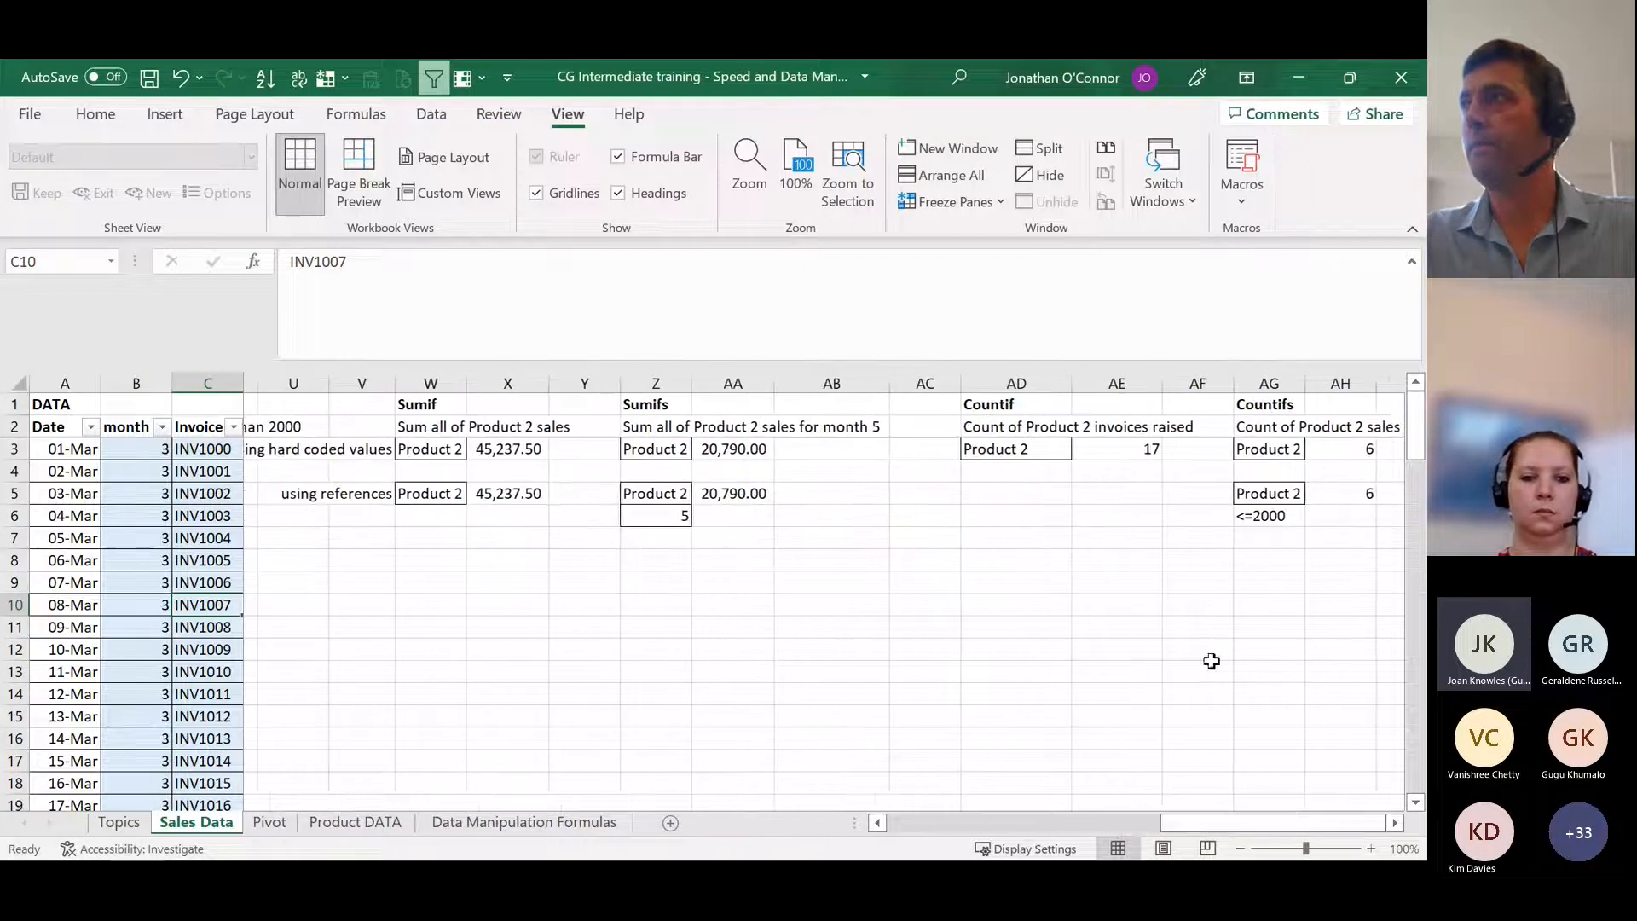
left_click(1111, 452)
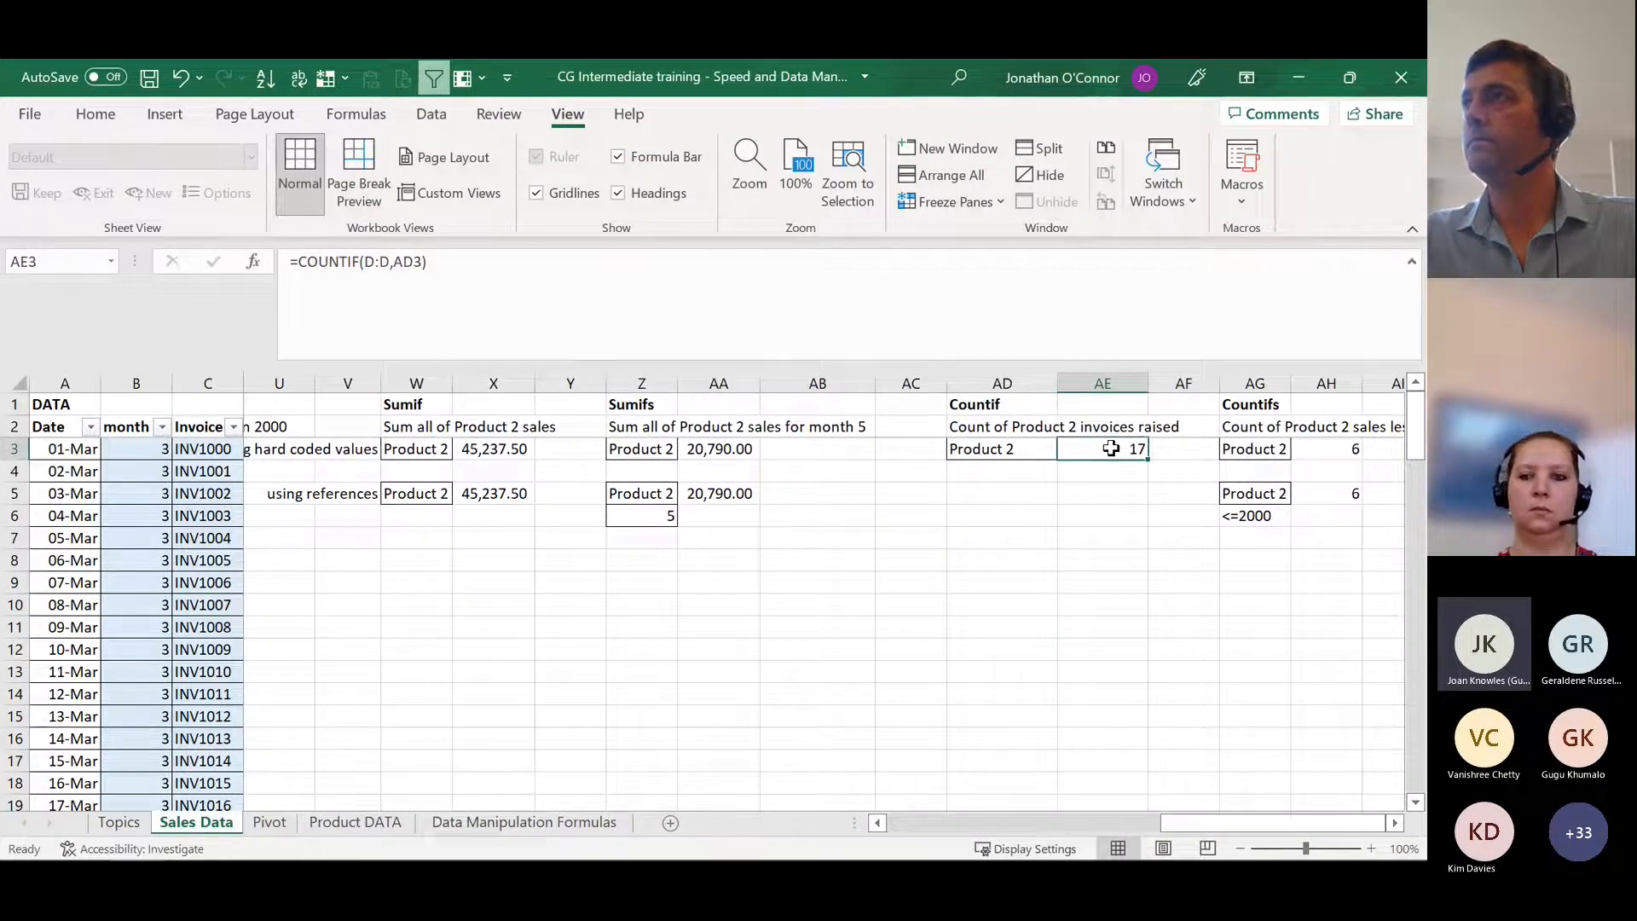
double_click(1112, 450)
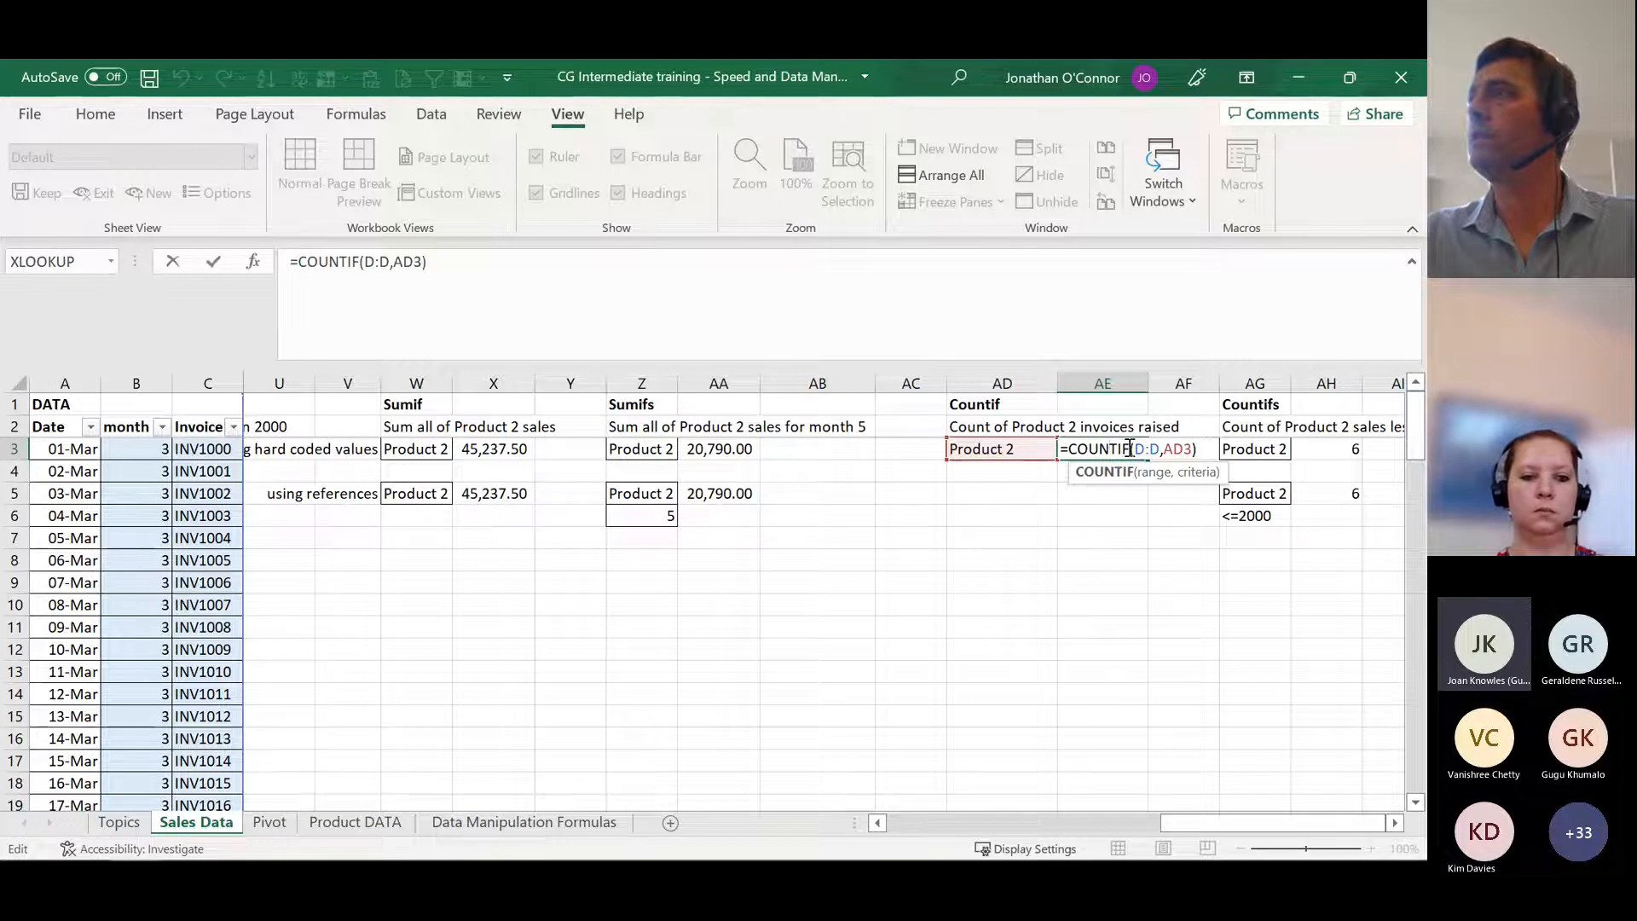
left_click_drag(1206, 824, 991, 825)
key("Return")
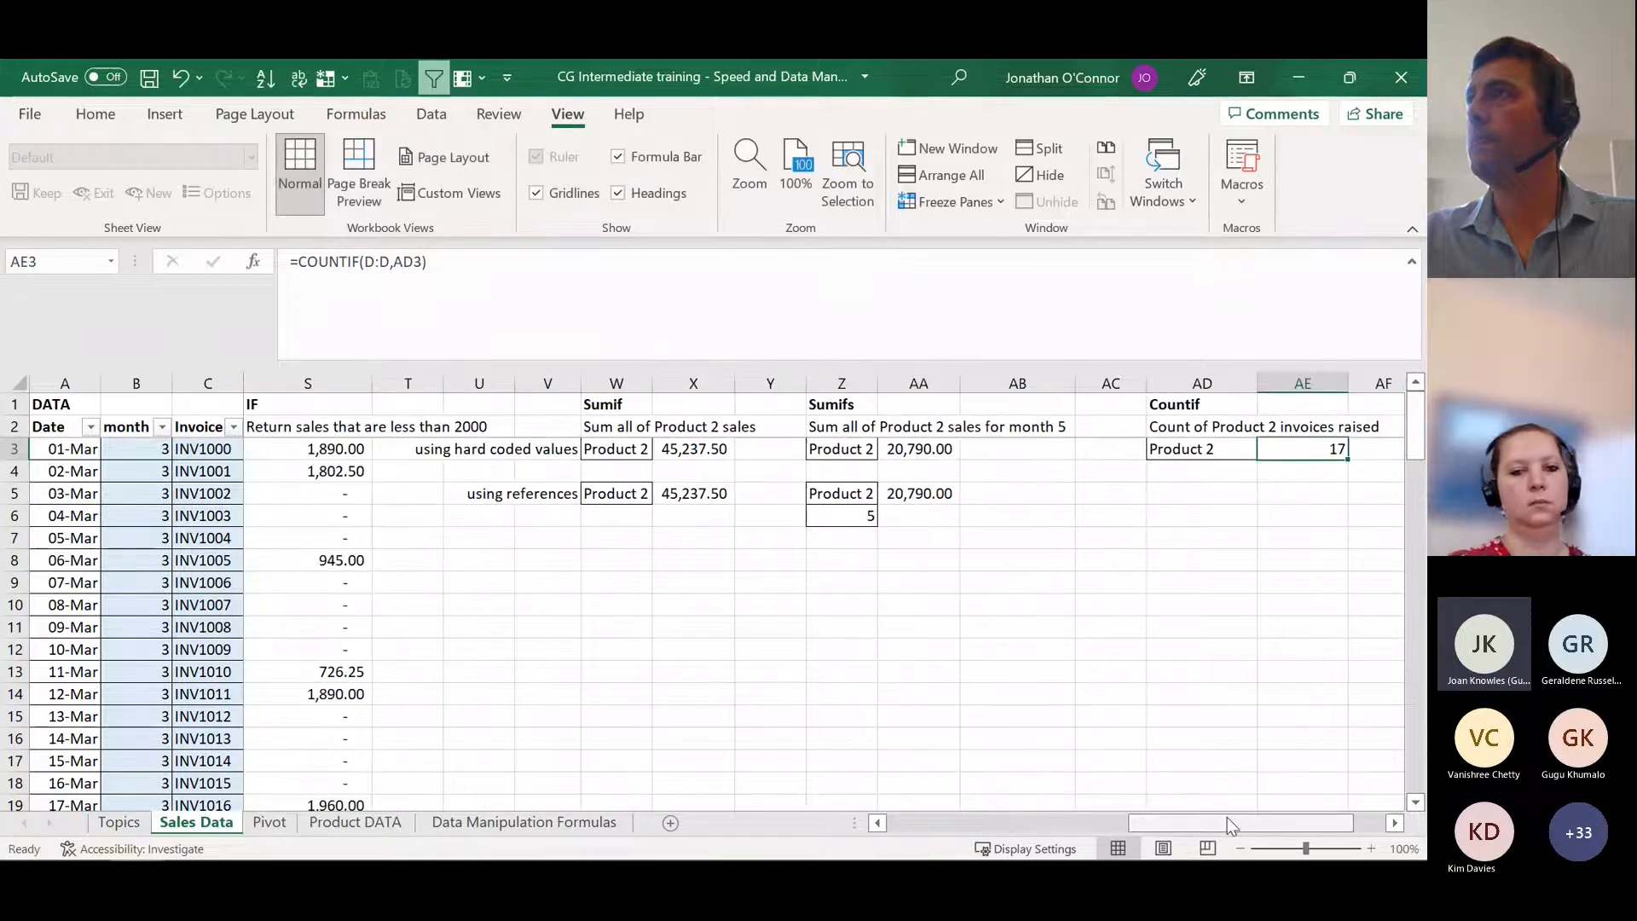
left_click_drag(1208, 822, 998, 826)
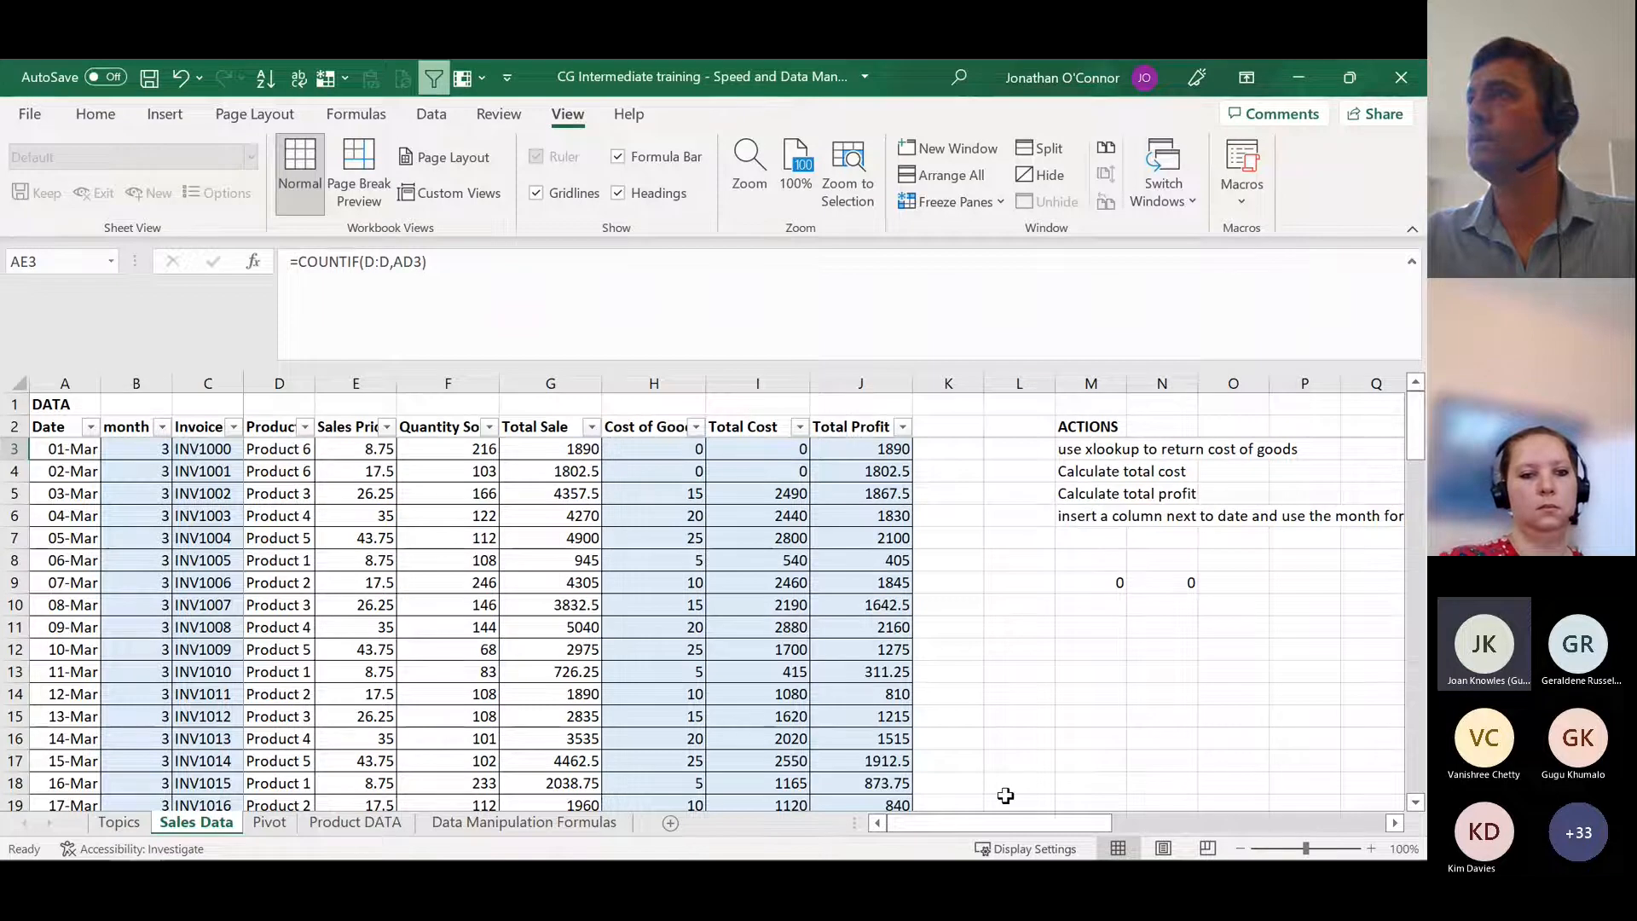
left_click_drag(1057, 822, 1362, 827)
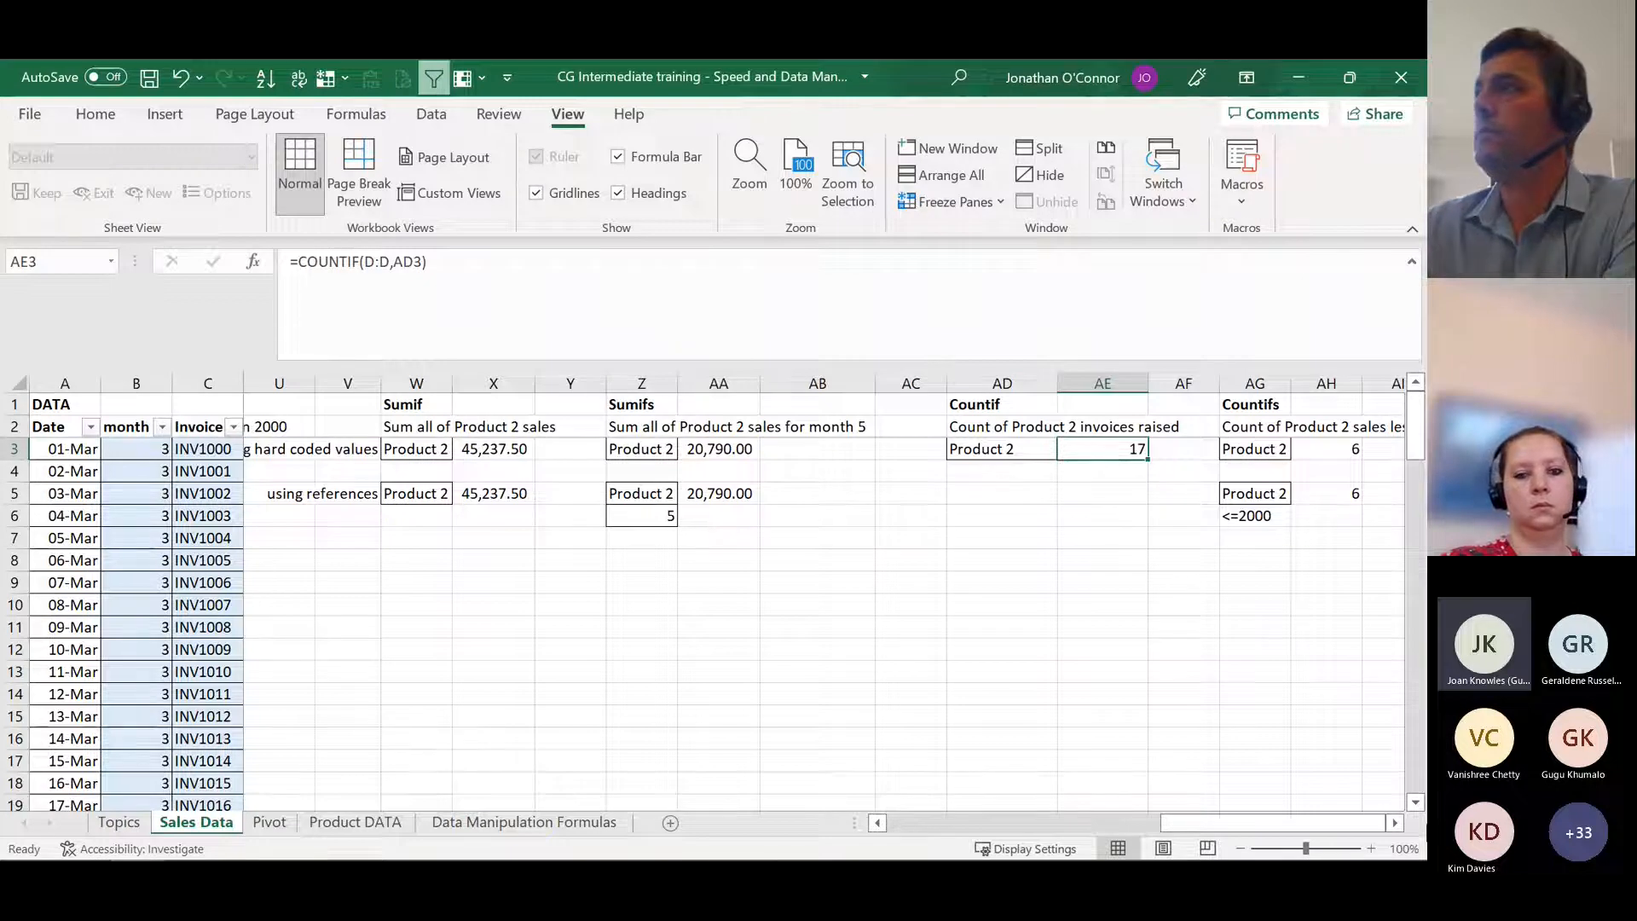
Step: Read the Countifs task in AG2 and examine the criteria_range1 and criteria1 arguments of the hard-coded formula in AH3
left_click(1396, 823)
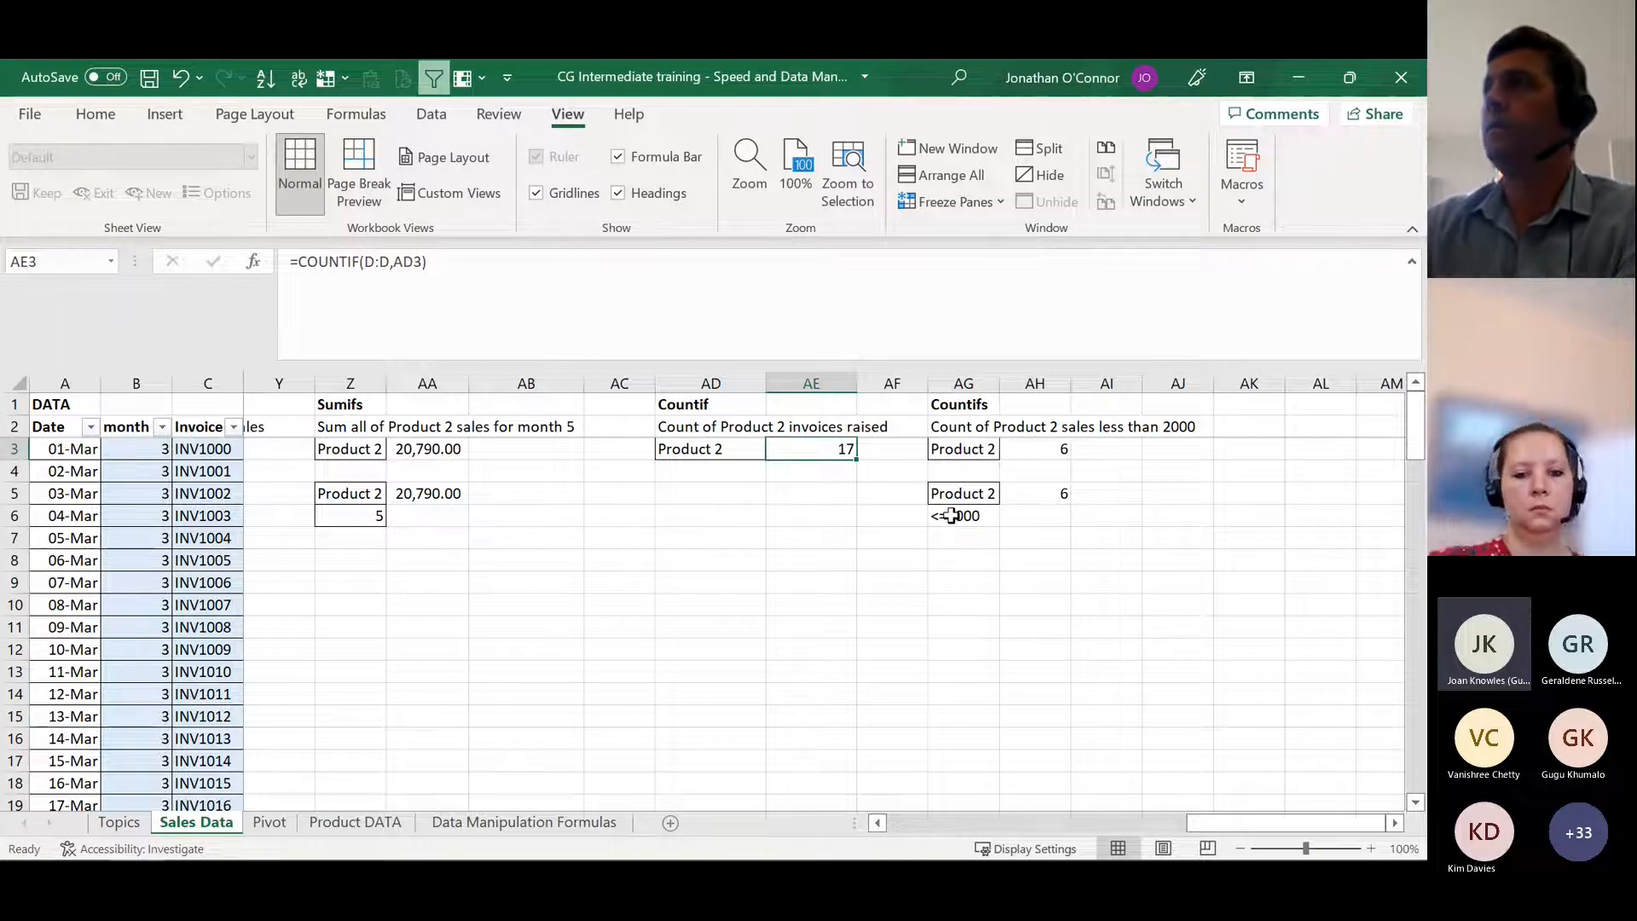
left_click(952, 428)
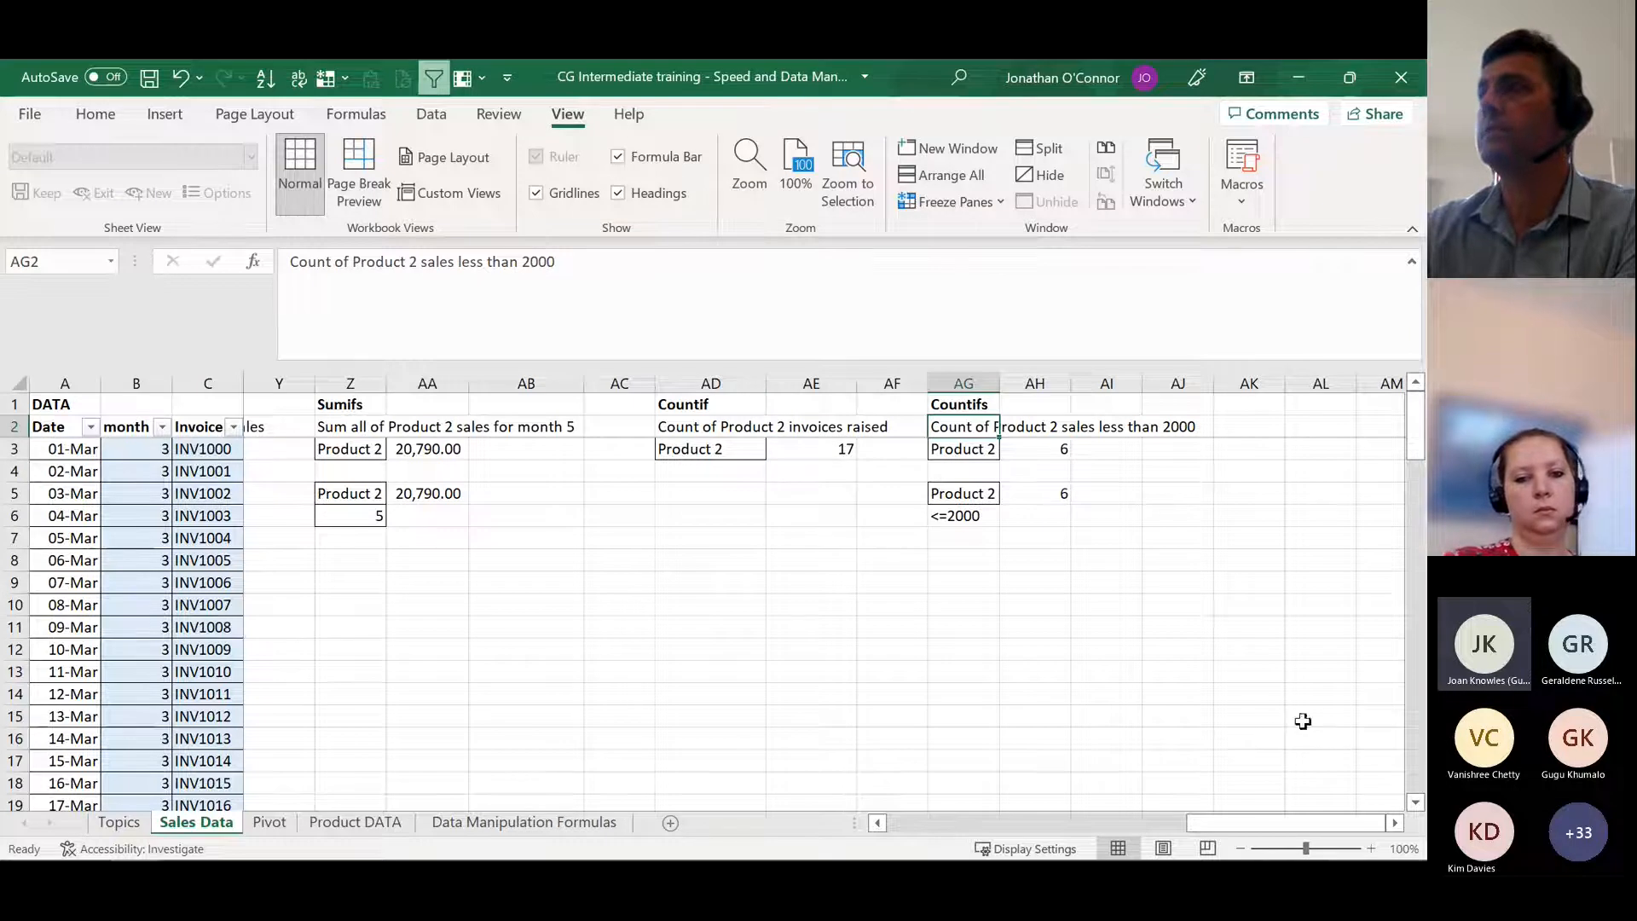
left_click_drag(1272, 824, 1344, 833)
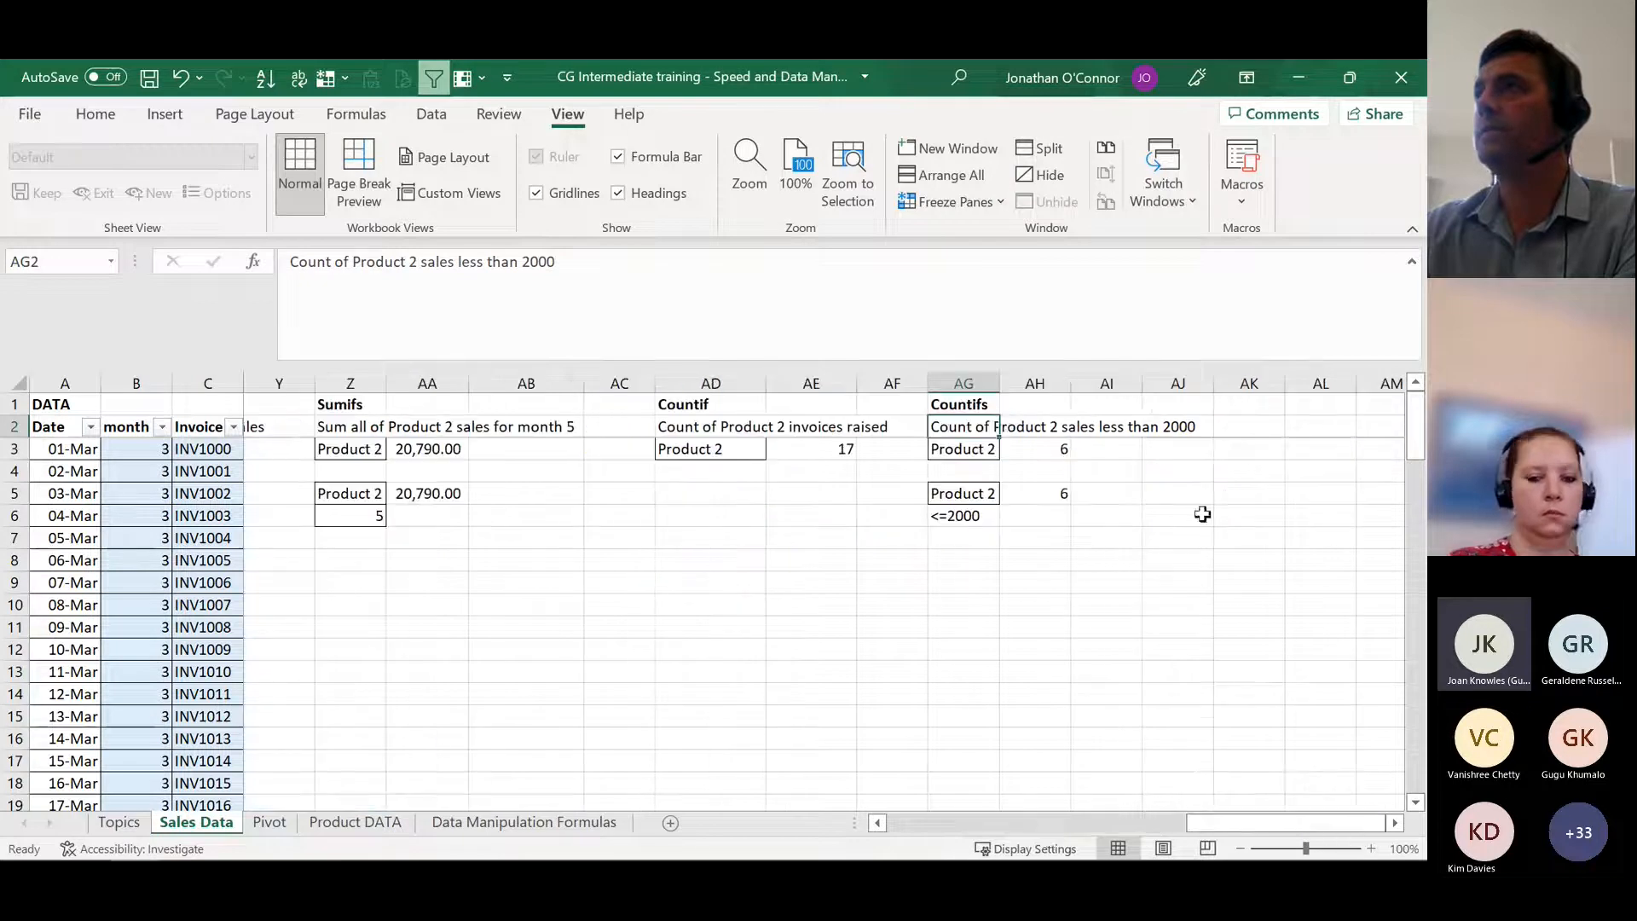
left_click(1048, 454)
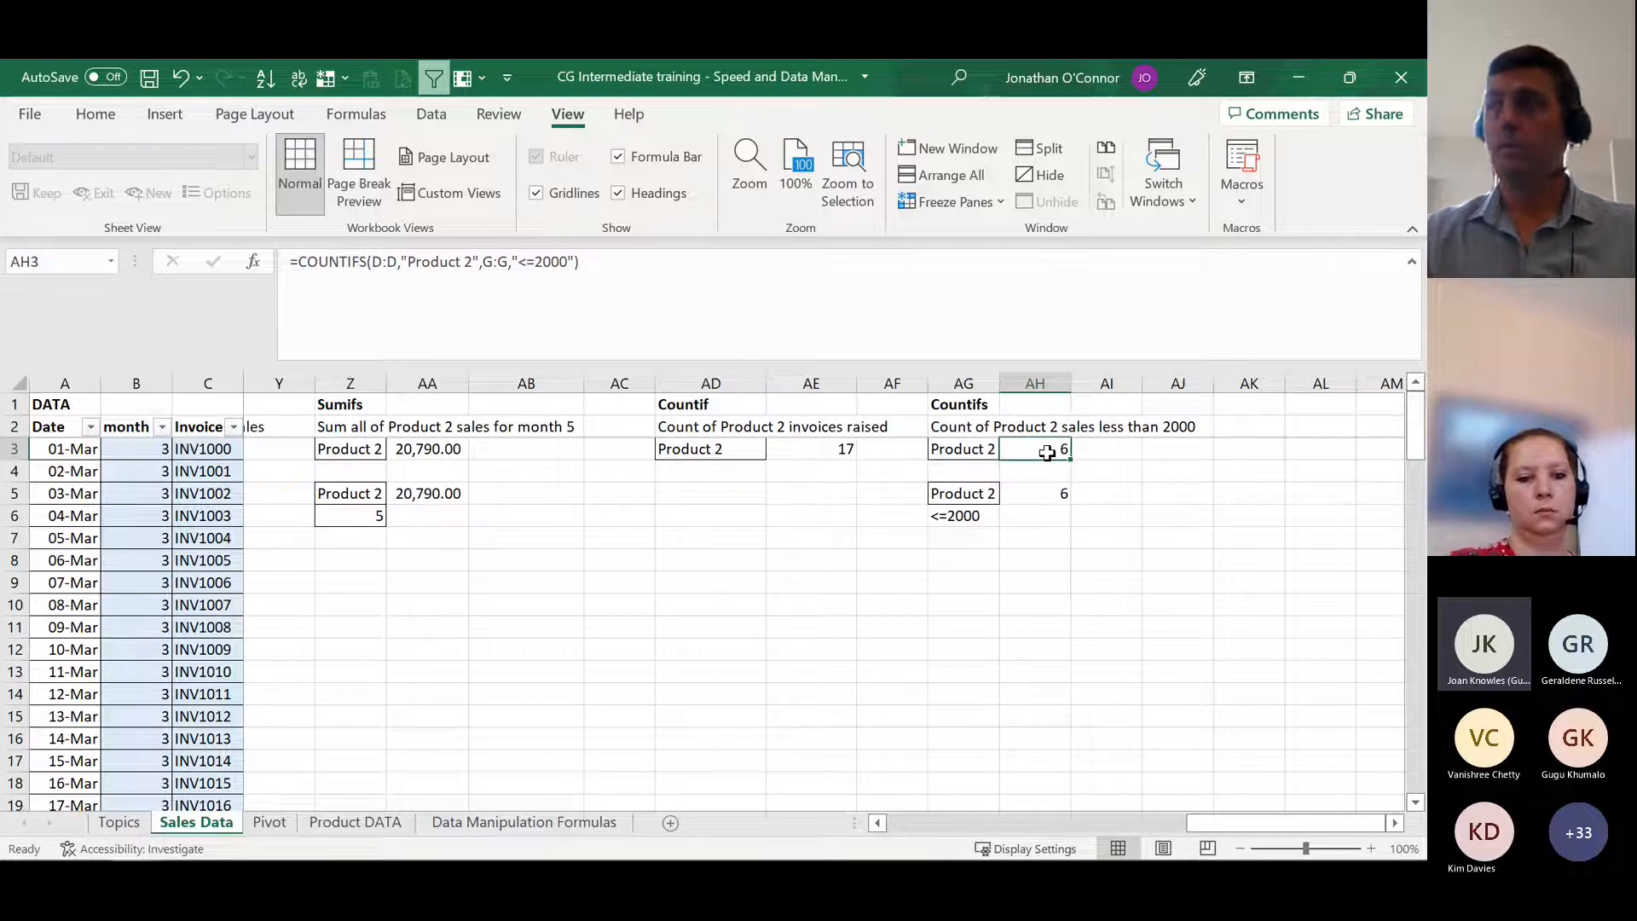
double_click(1047, 453)
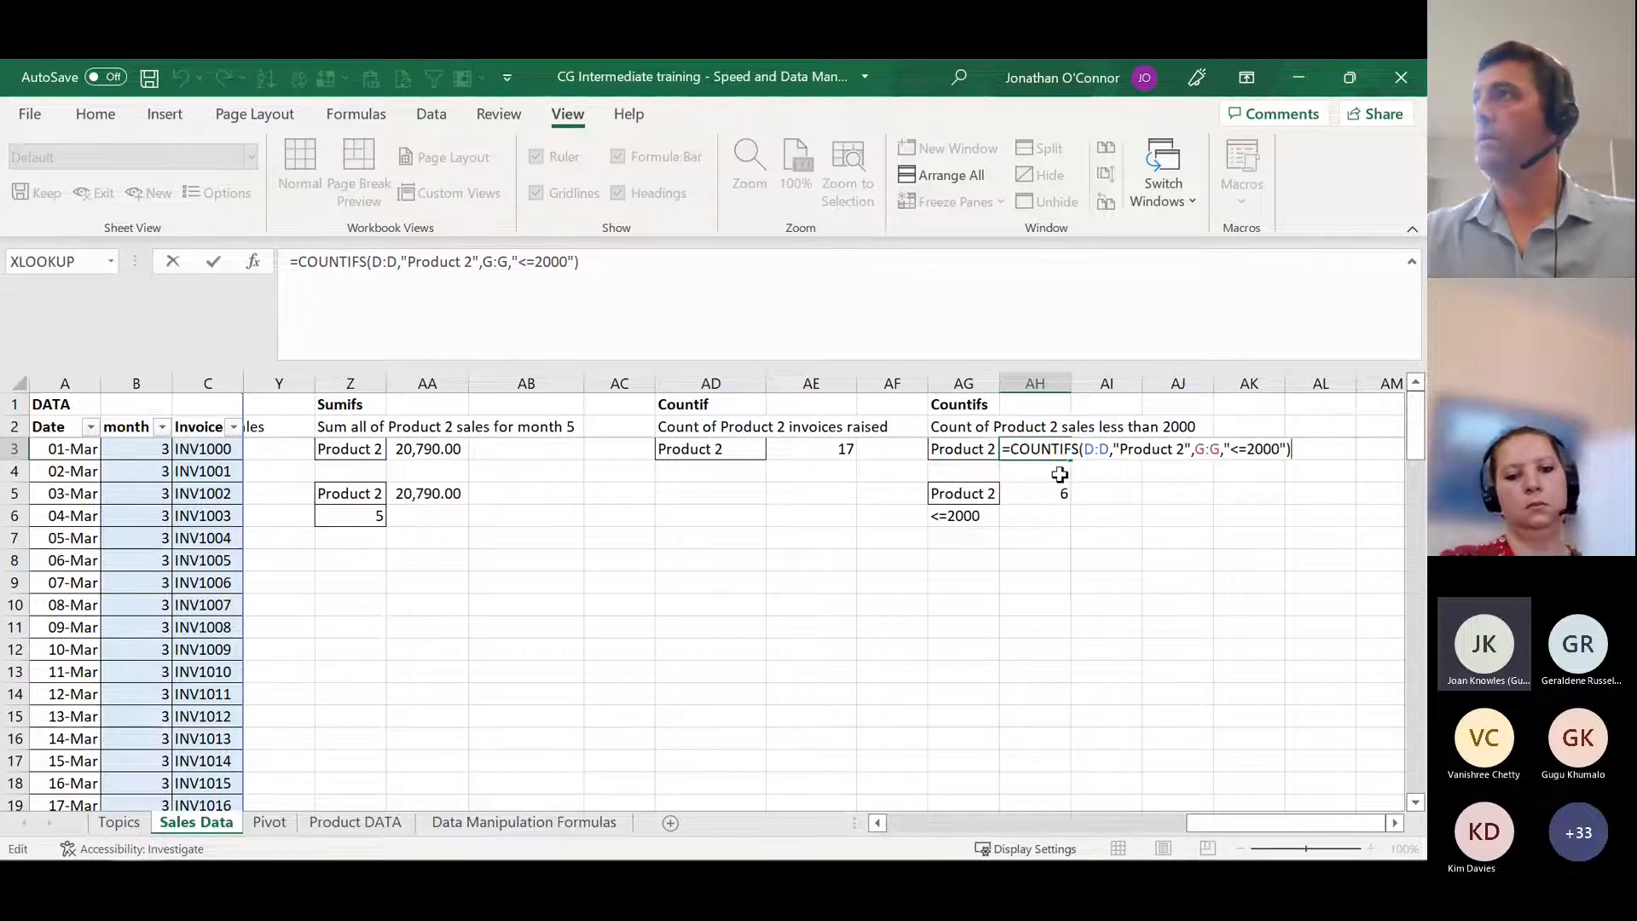
left_click(1097, 449)
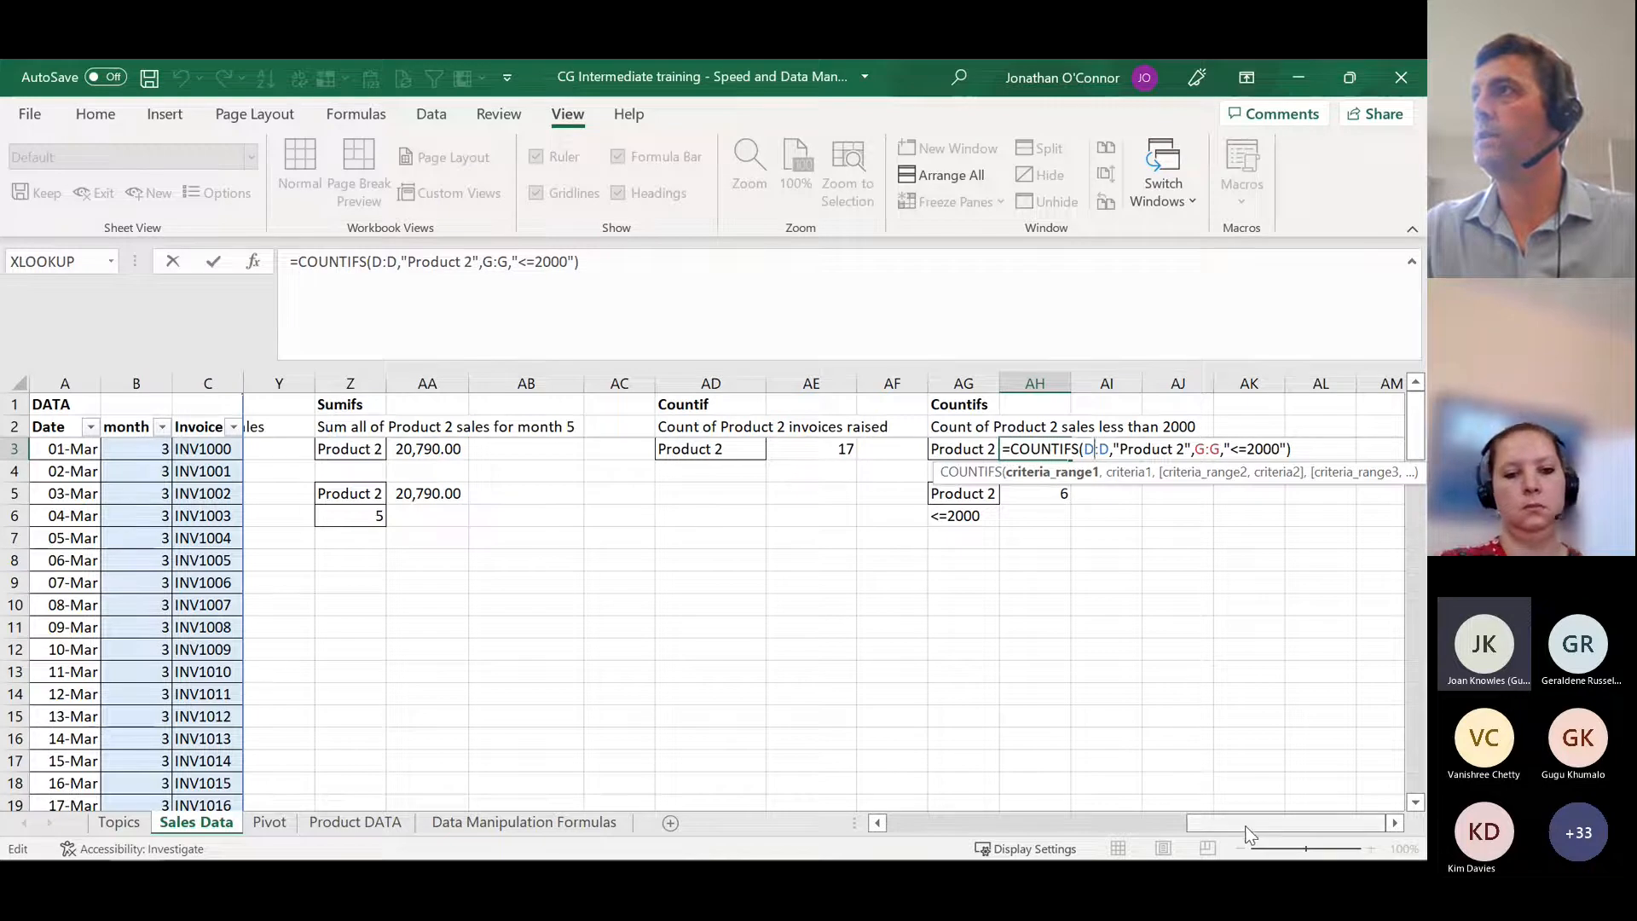
mouse_move(1246, 822)
left_mouse_down()
mouse_move(908, 825)
mouse_move(1261, 825)
left_mouse_up()
left_click(1140, 449)
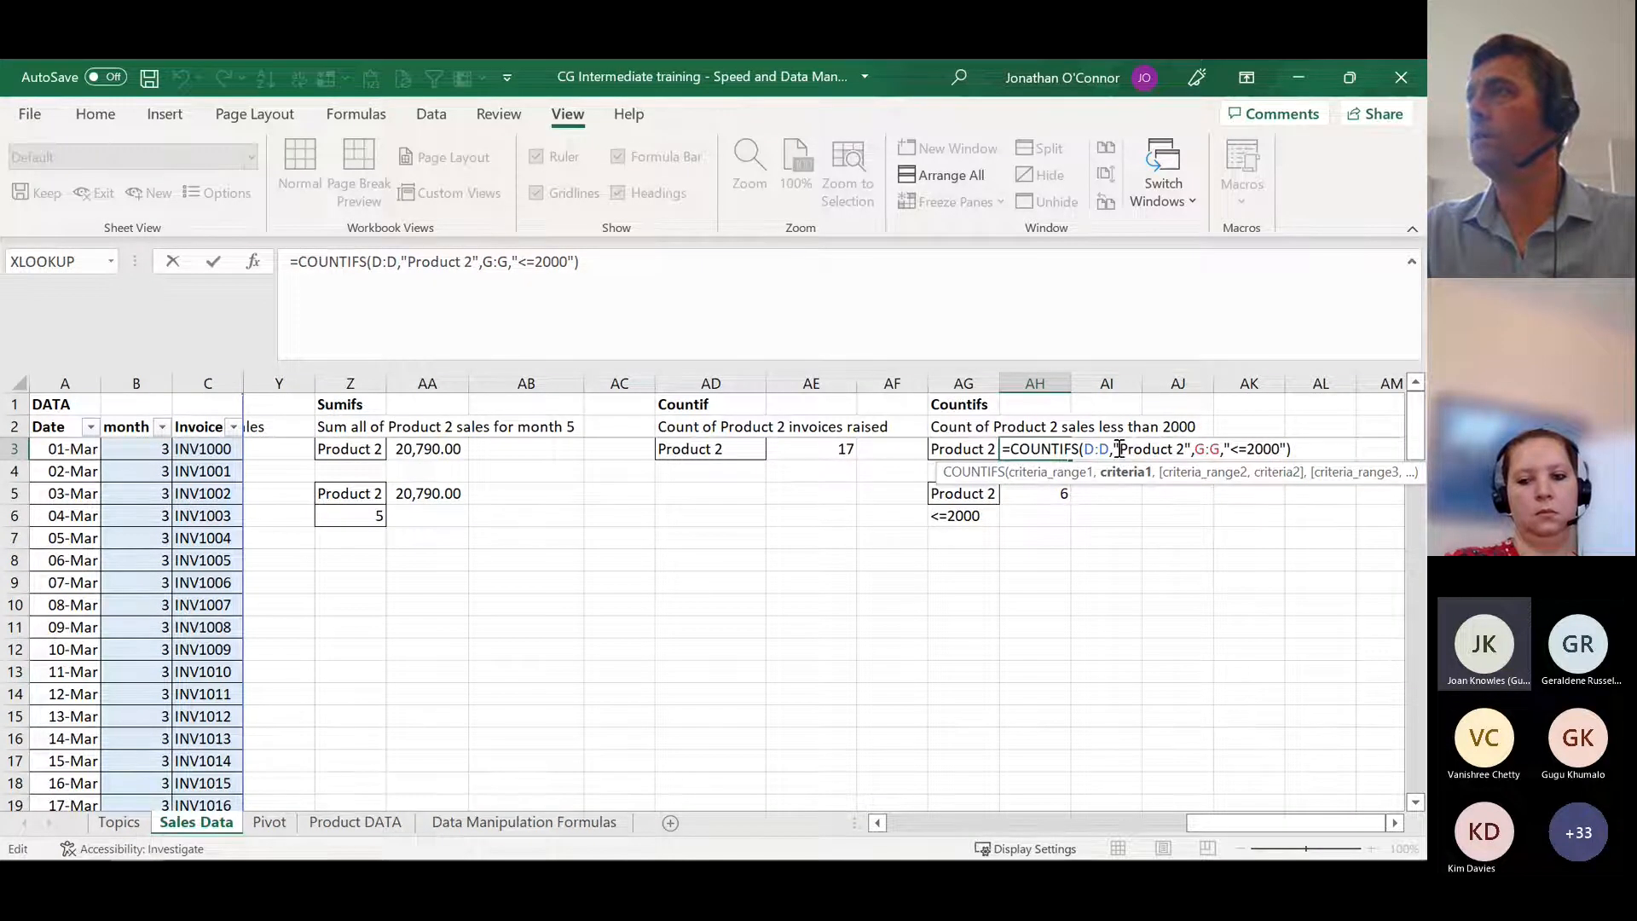
Step: Trace criteria_range2 of the COUNTIFS in AH3 to the Total Sale column G and examine its criteria2 argument, "<=2000"
left_click(1209, 448)
left_click_drag(1234, 823, 934, 823)
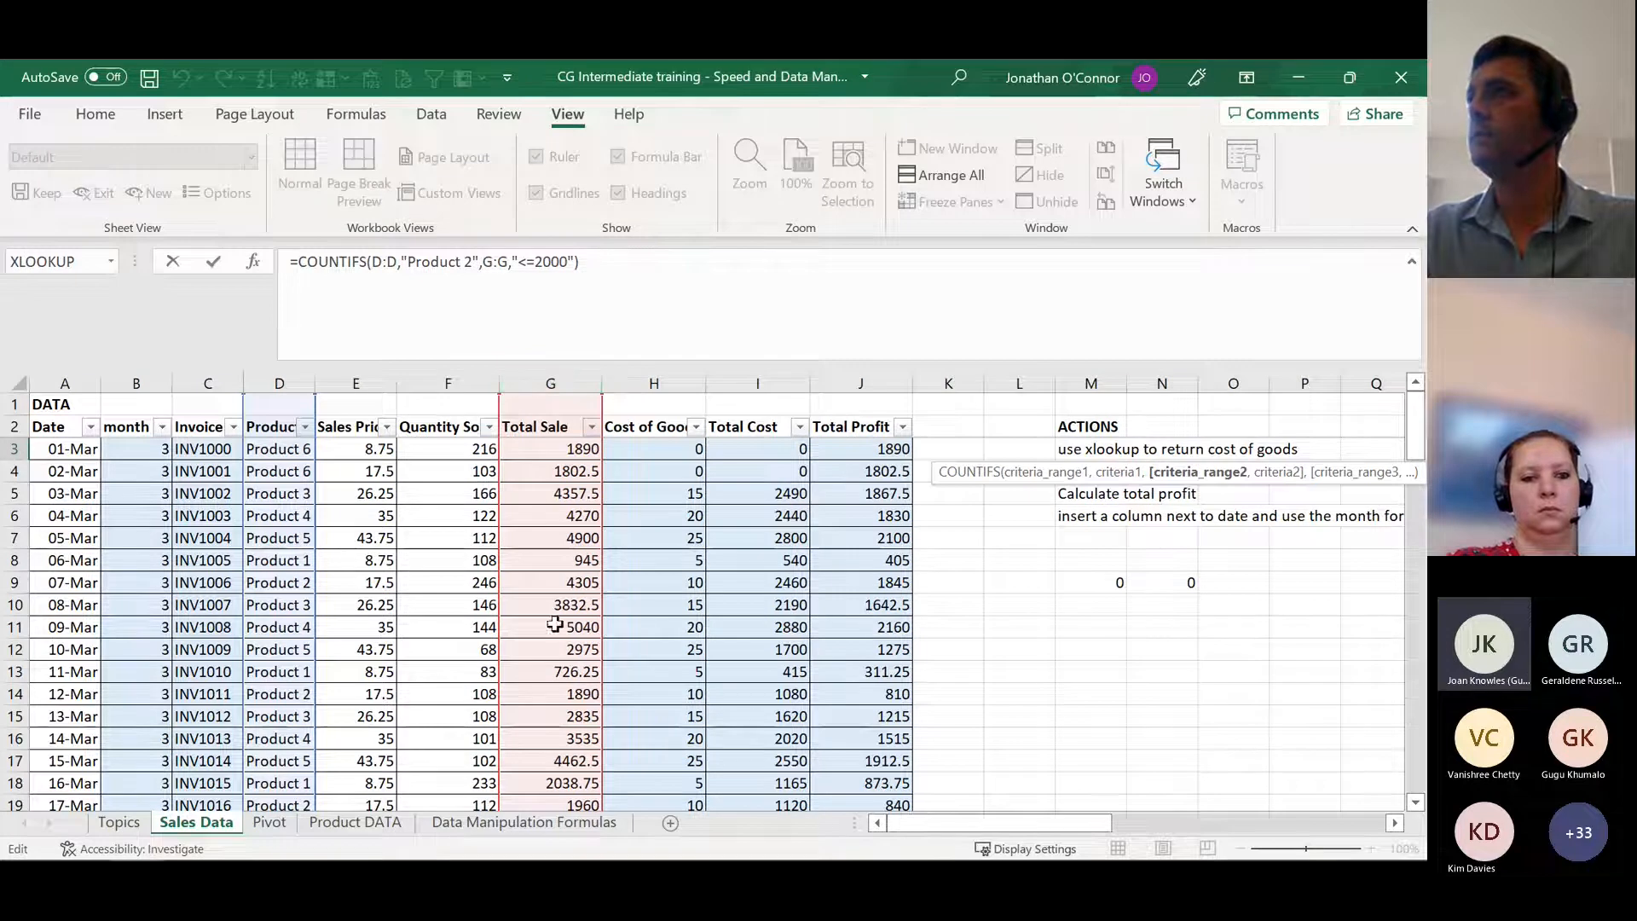
left_click_drag(998, 831, 1279, 828)
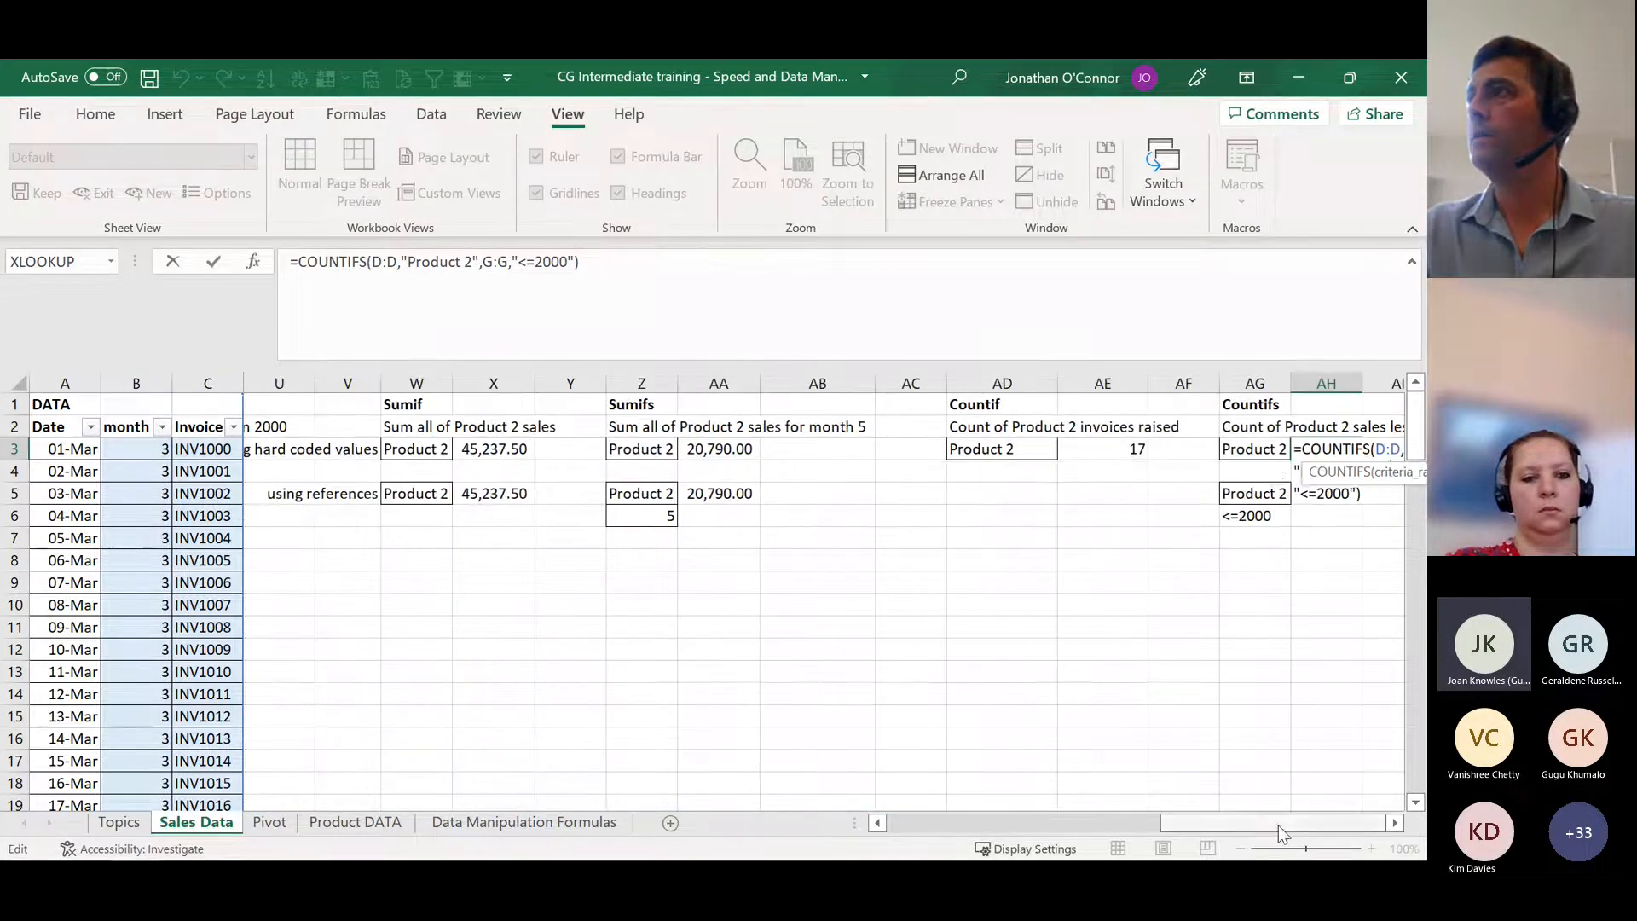
left_click(541, 265)
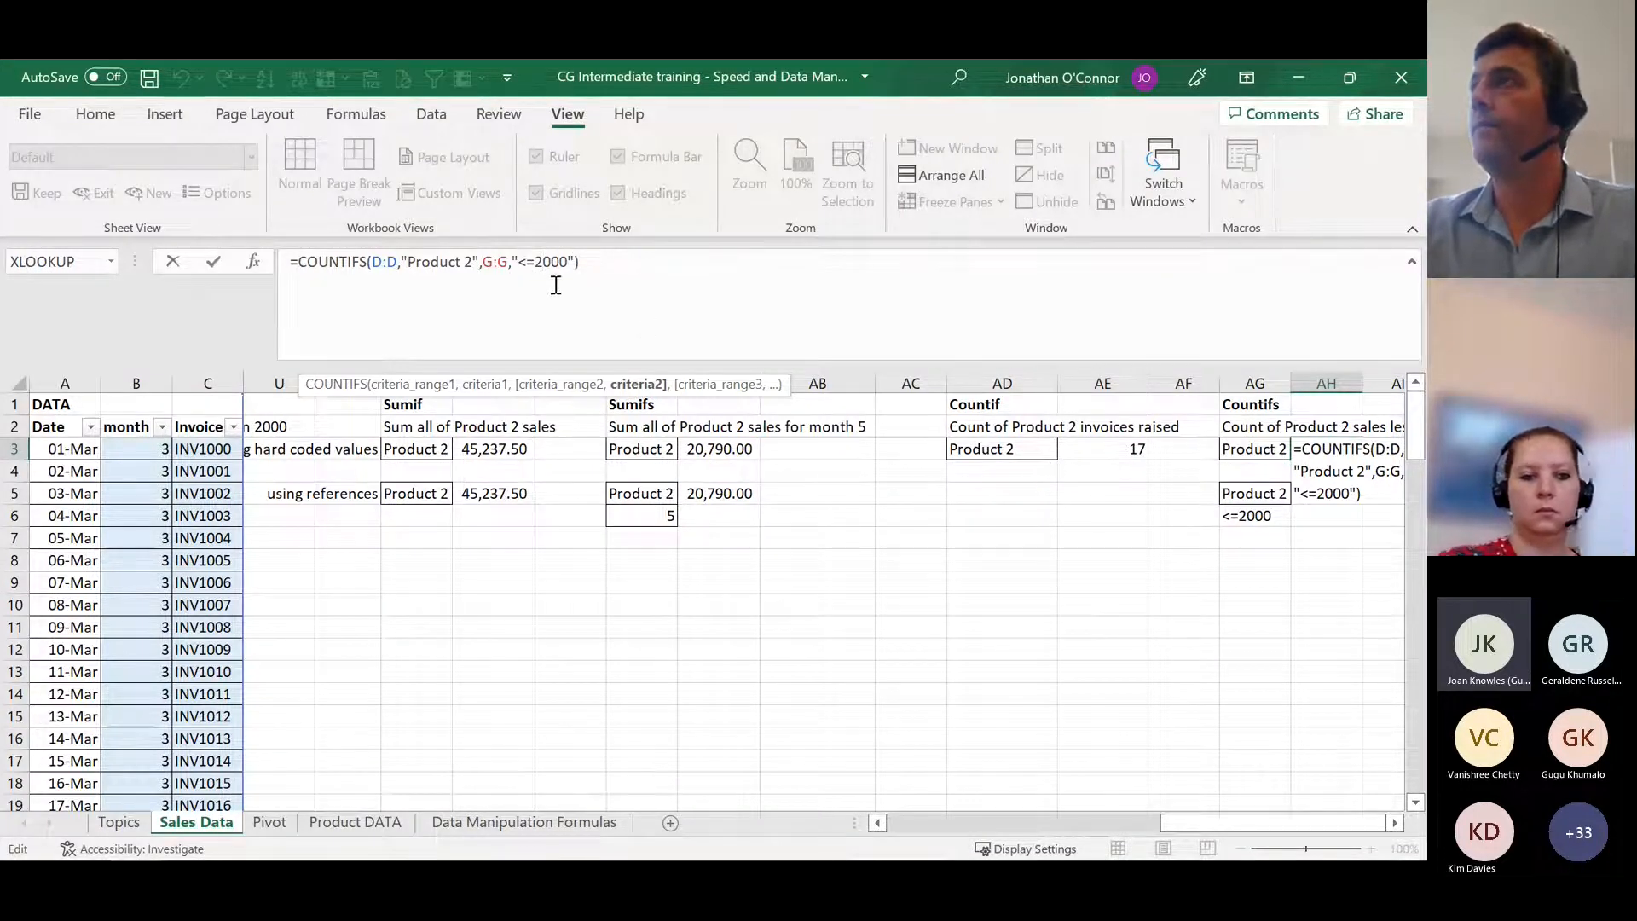
Step: Try to enter the COUNTIFS in AH3 without quotation marks around the <=2000 criterion, and discard the edit
key("Escape")
key("Up")
key("Up")
left_click(512, 261)
key("Delete")
key("Delete")
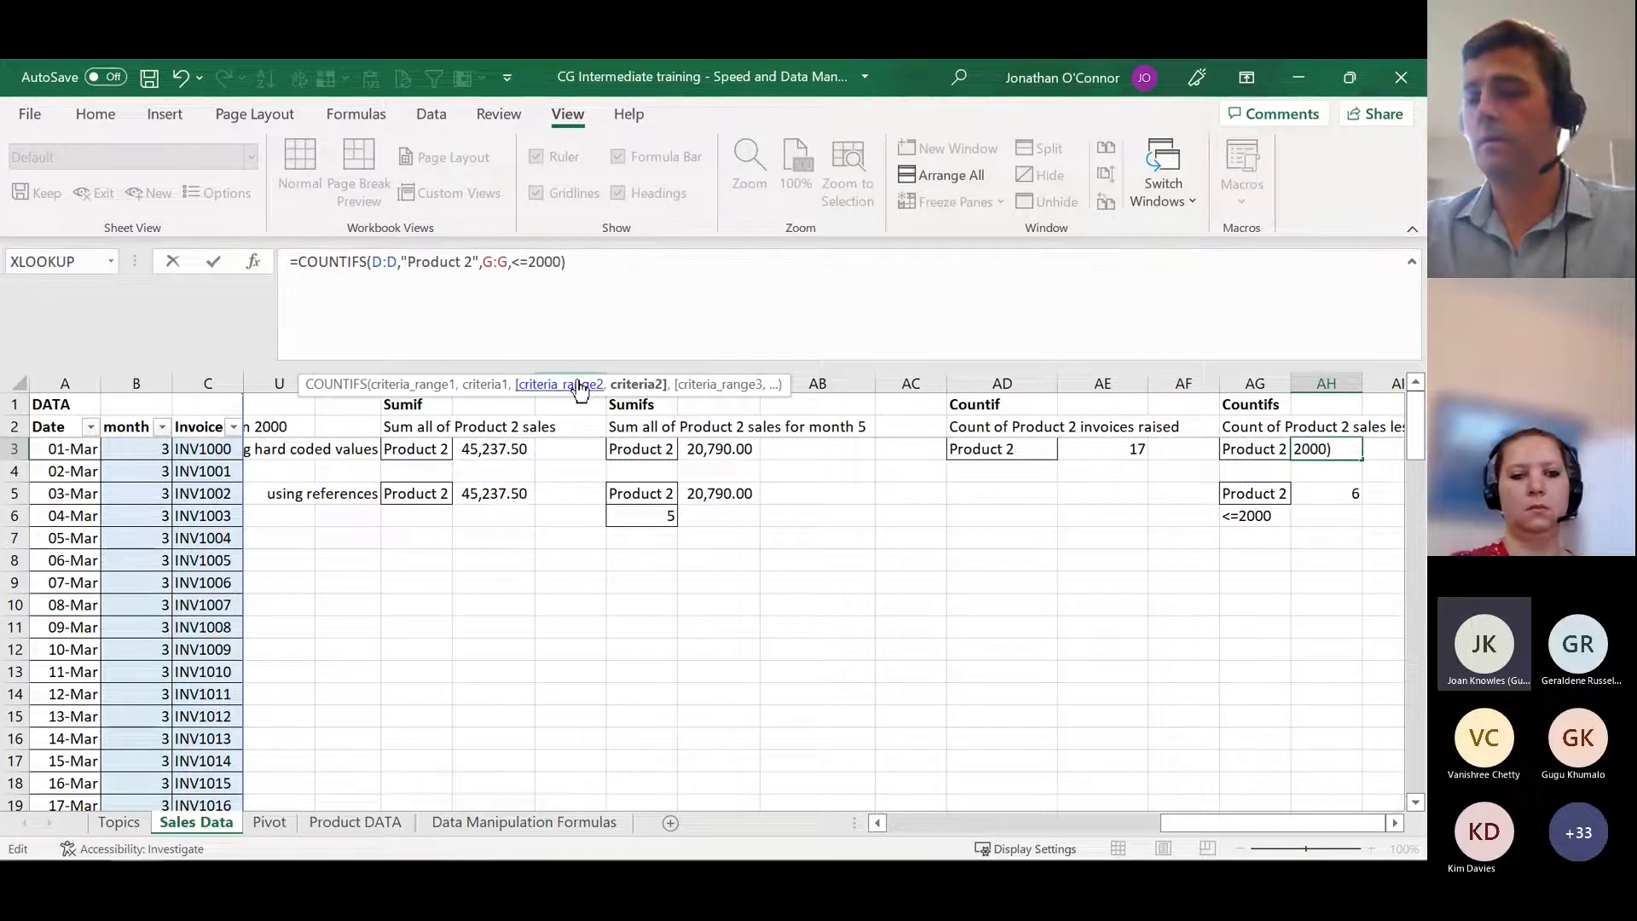
key("Return")
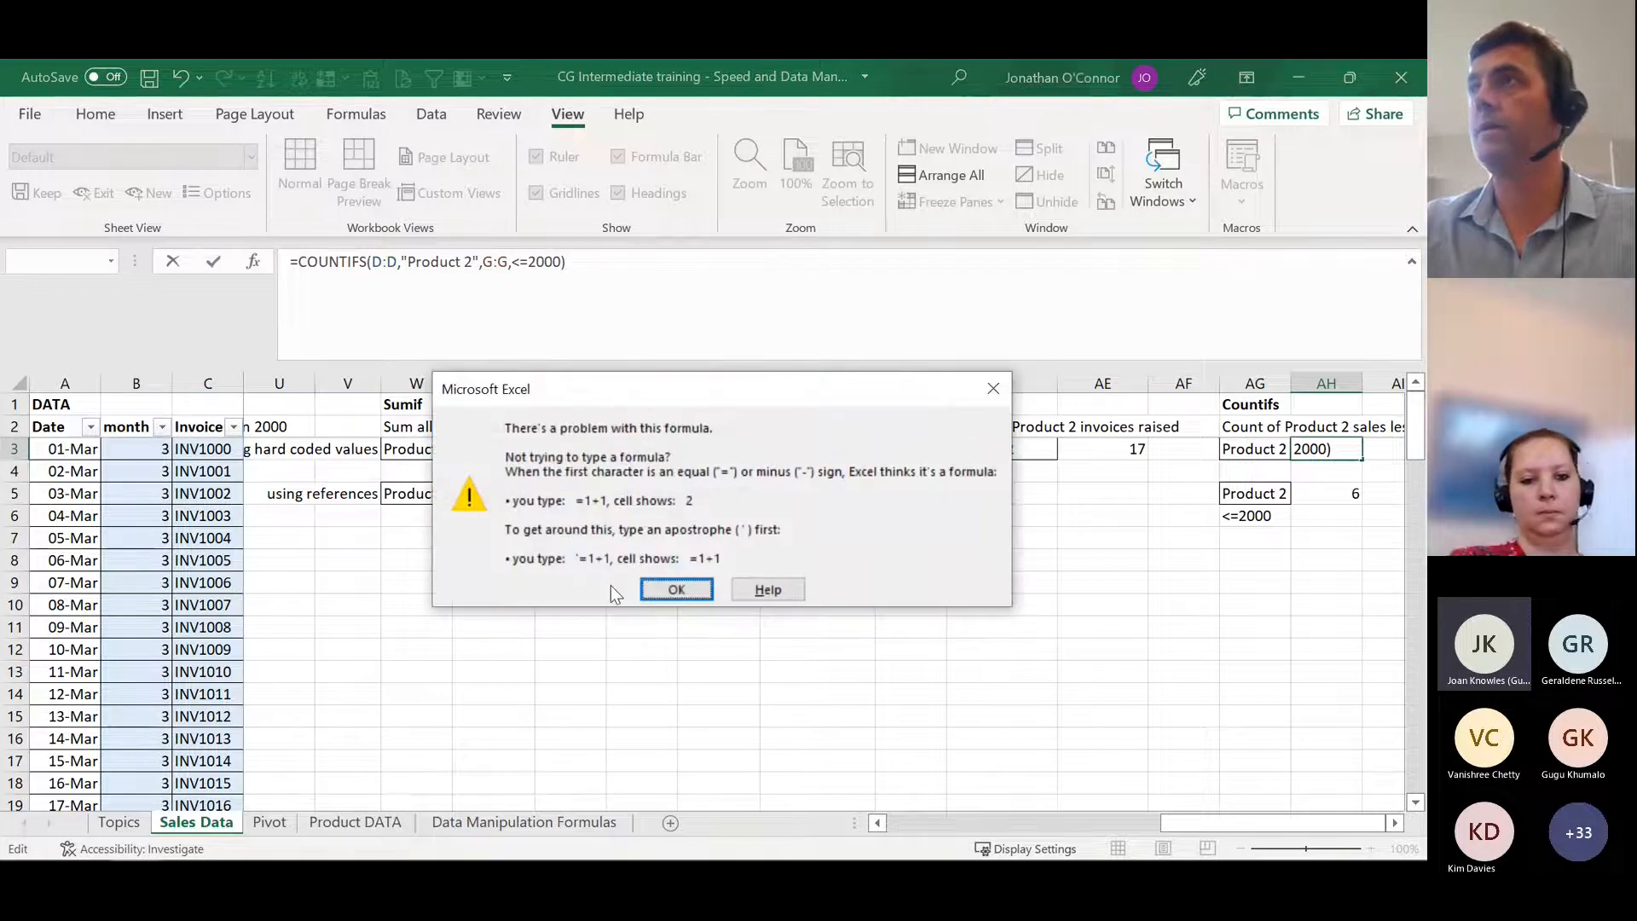
left_click(676, 588)
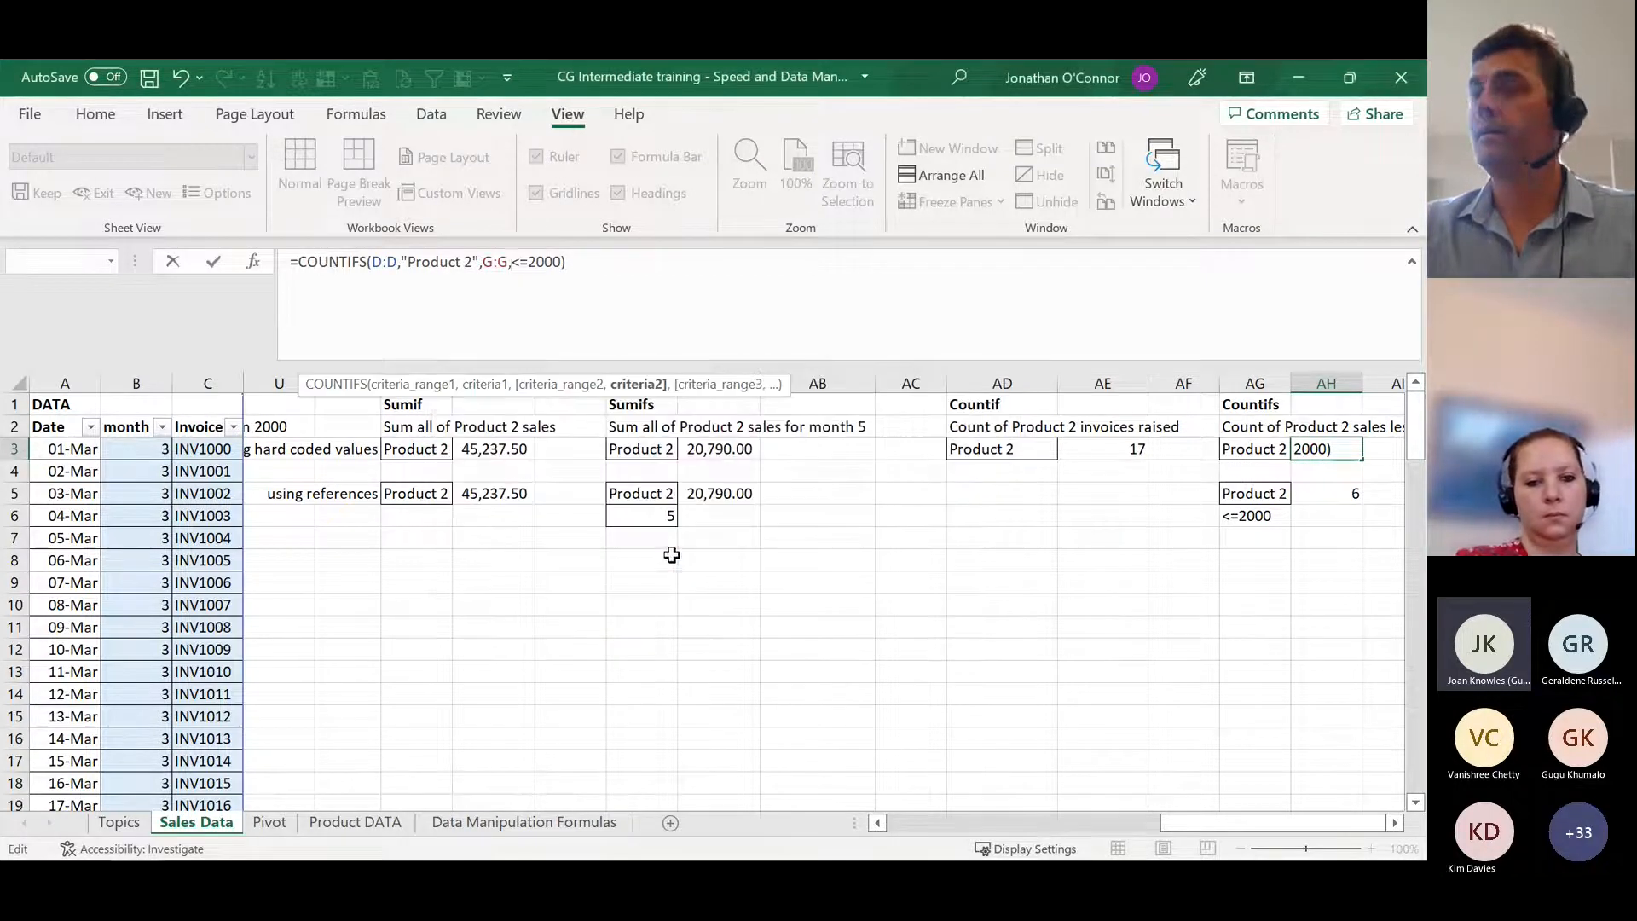
key("Escape")
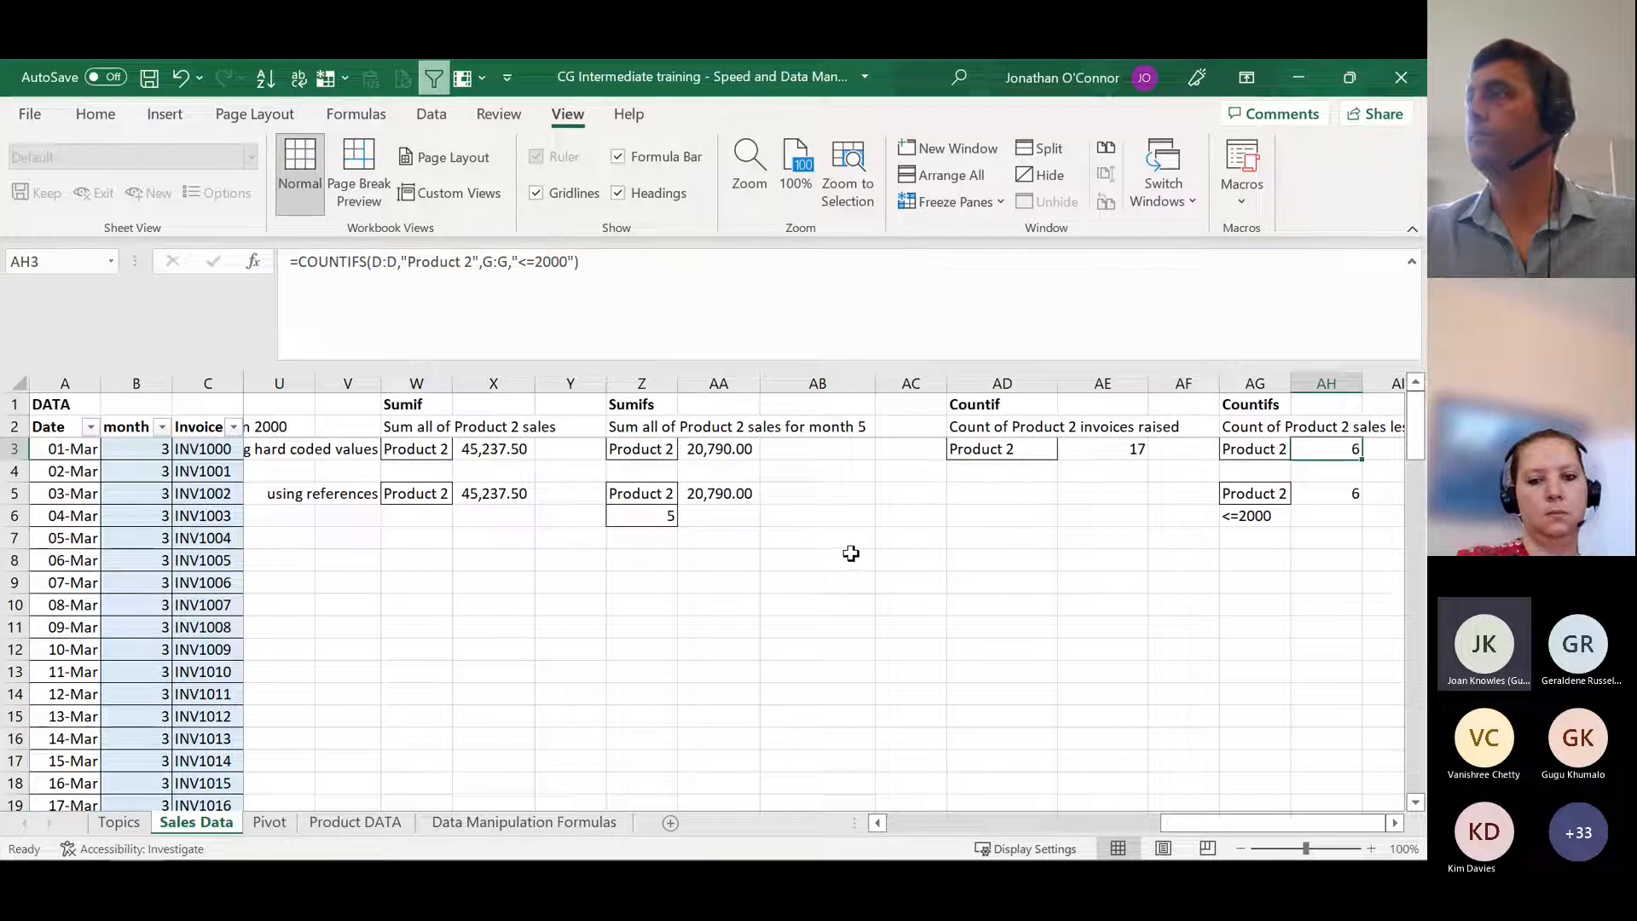
Step: Inspect the reference-based COUNTIFS in AH5 and its criterion in AG6, and enter <=200 in AG8
left_click(1335, 493)
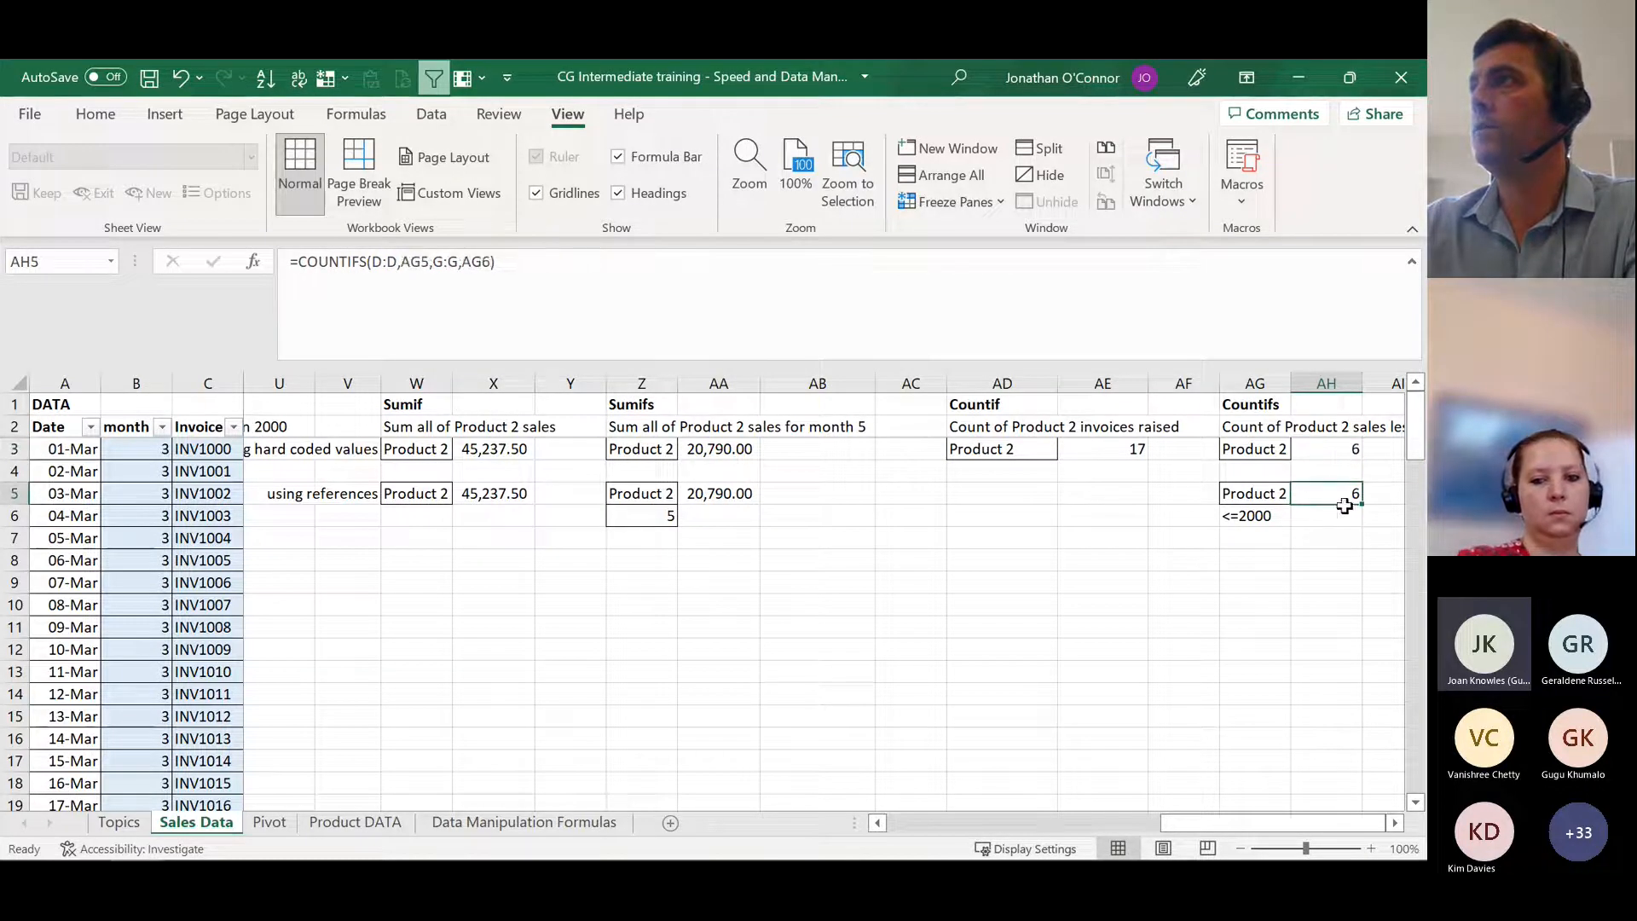
left_click(1270, 516)
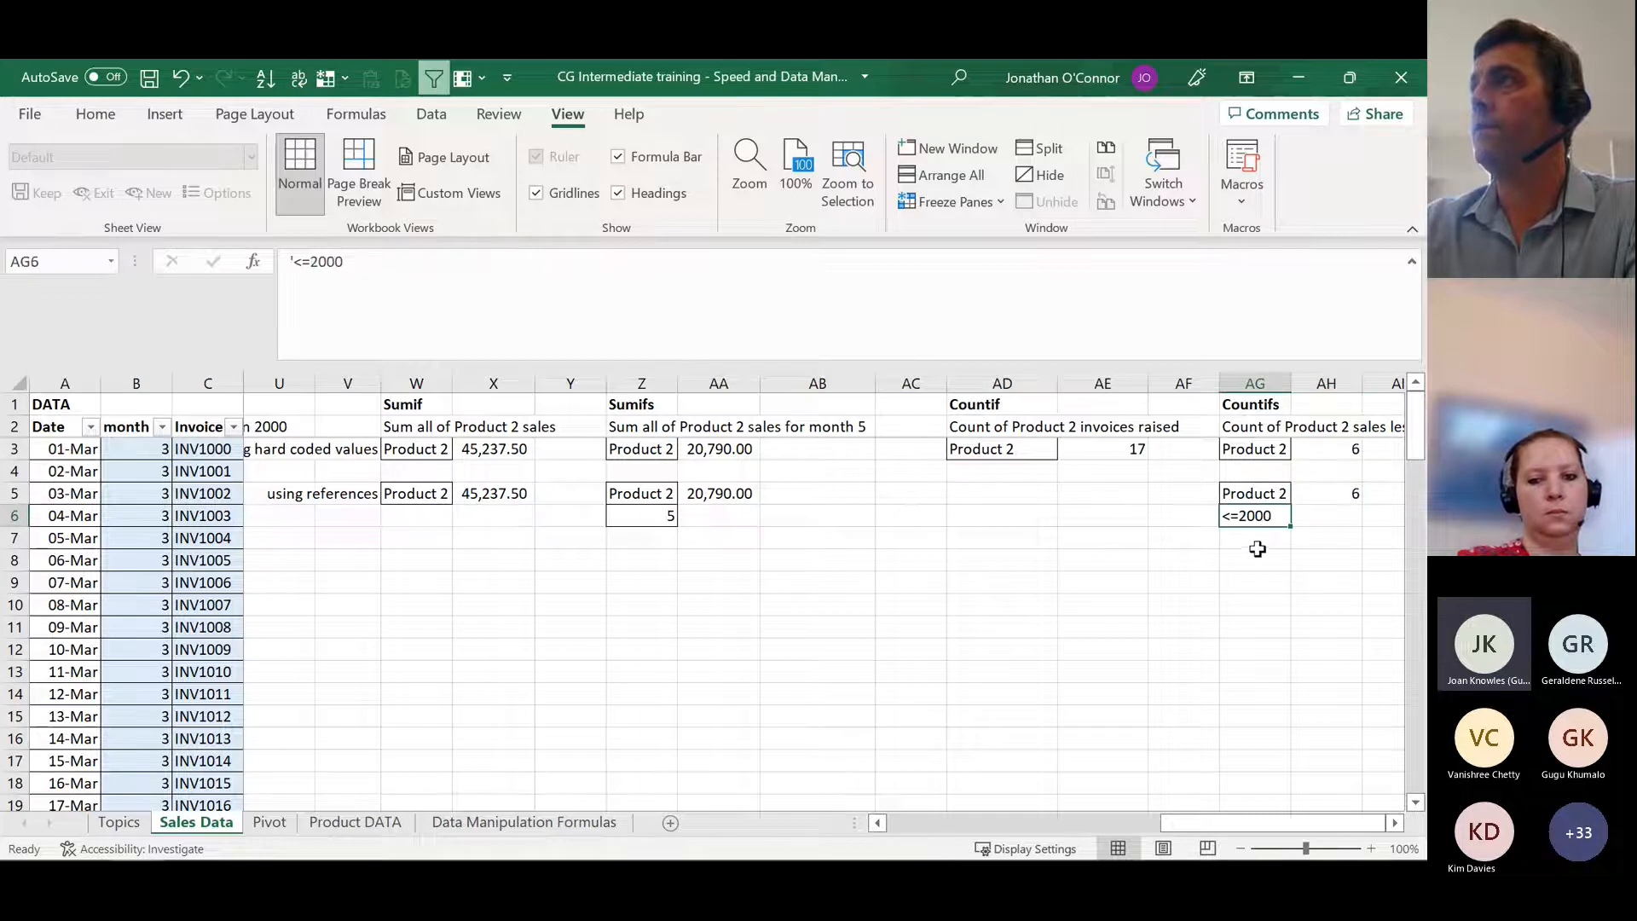
left_click(1260, 560)
type("<=")
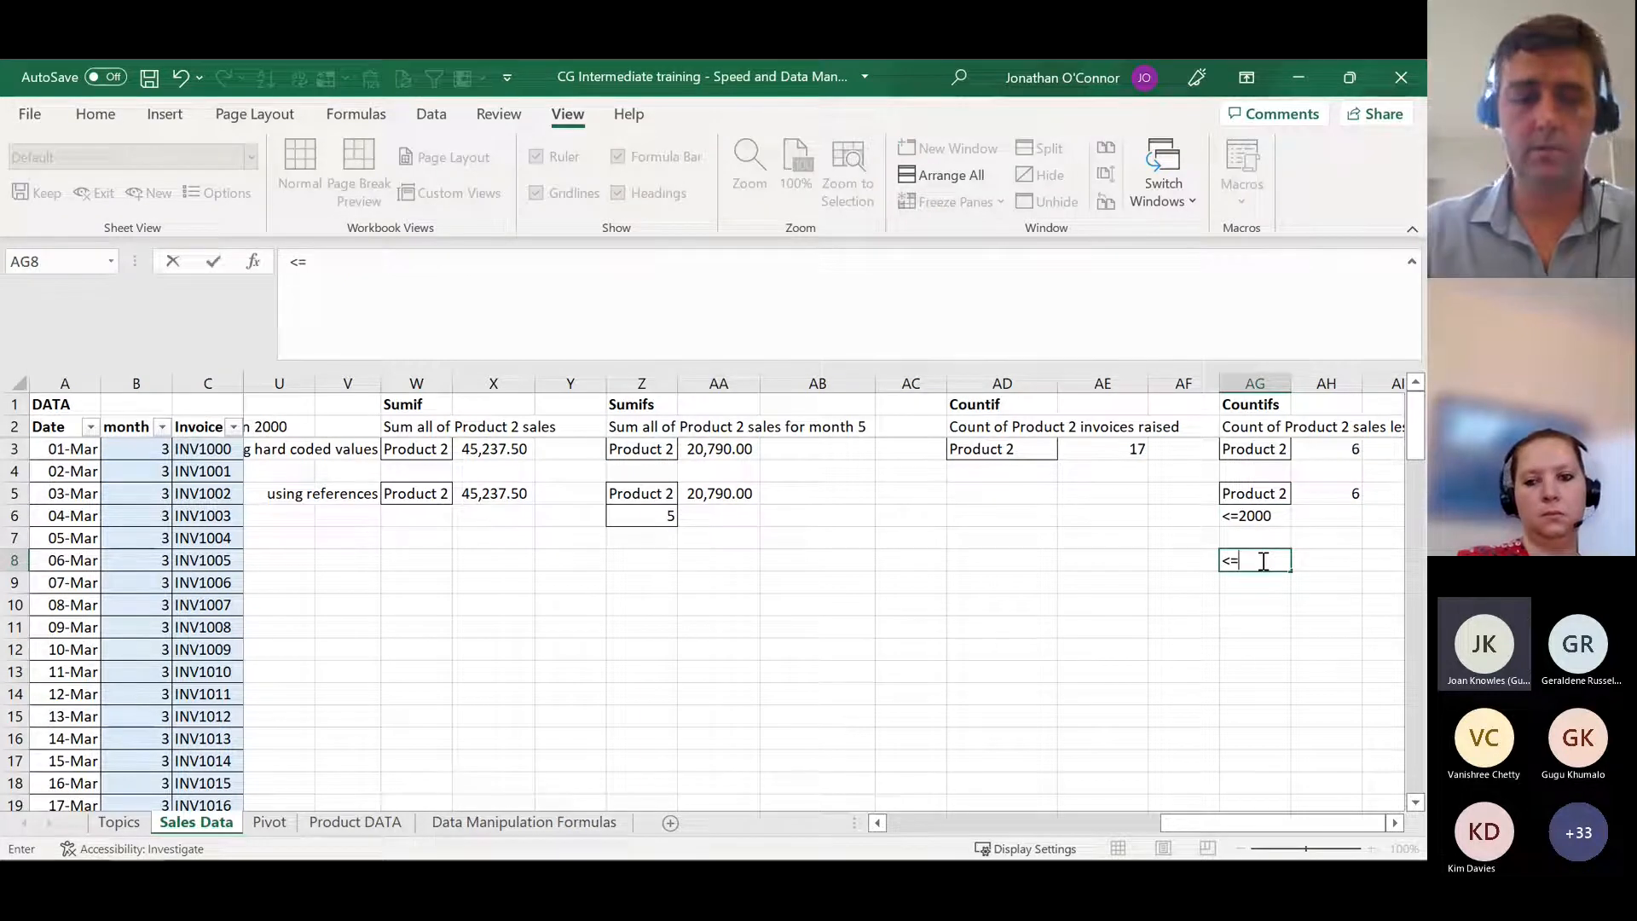
type("200")
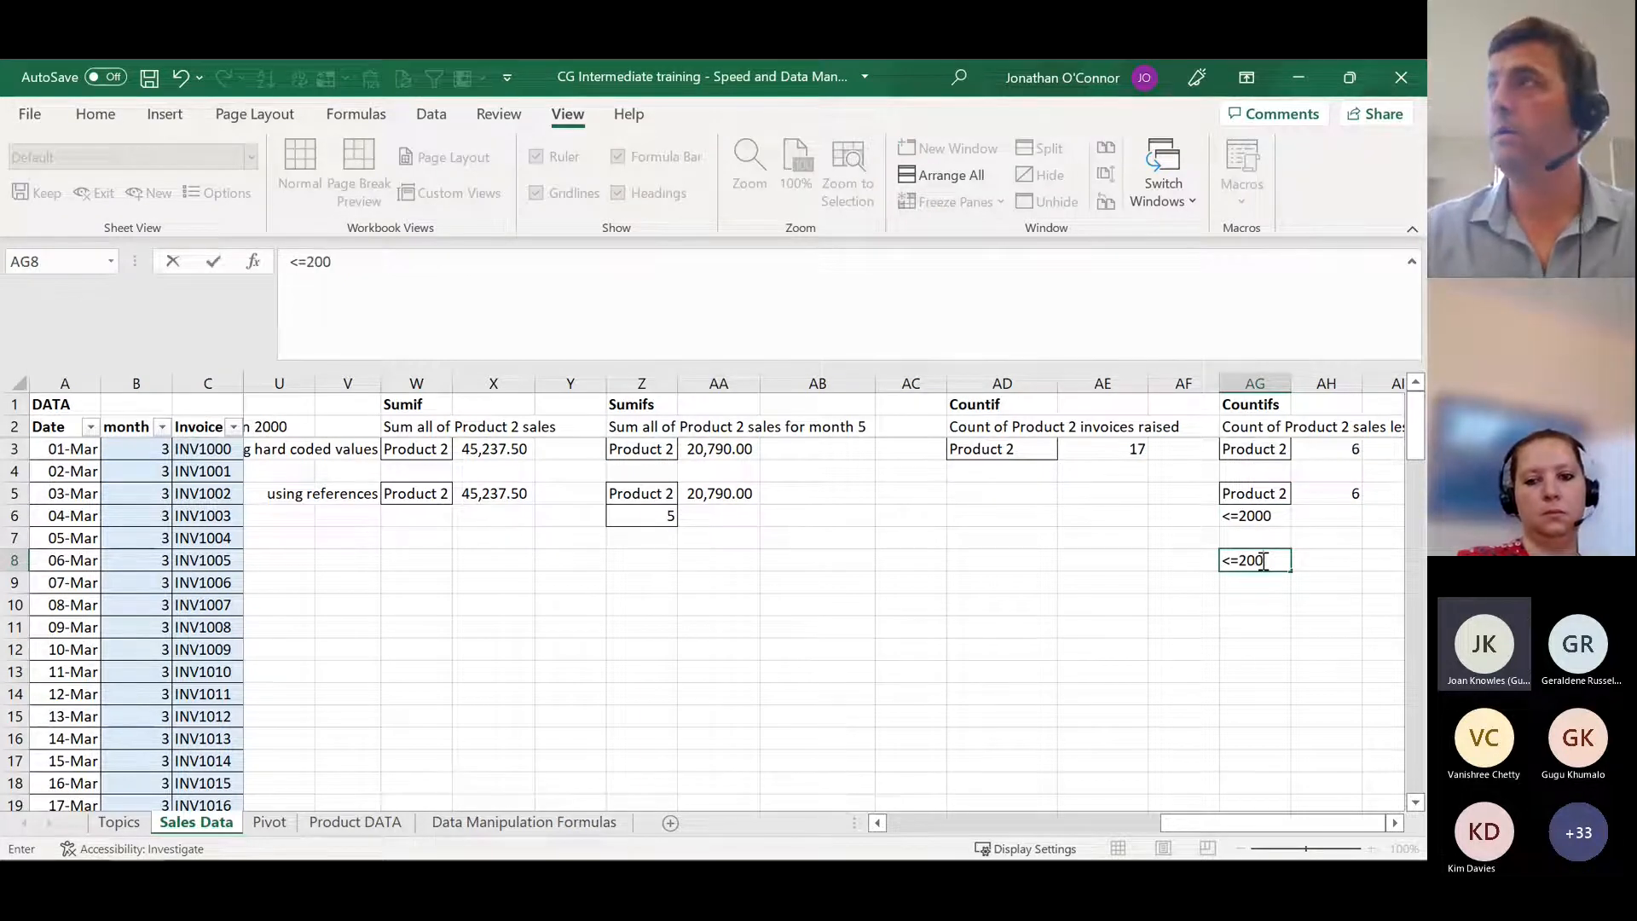
key("Up")
key("Up")
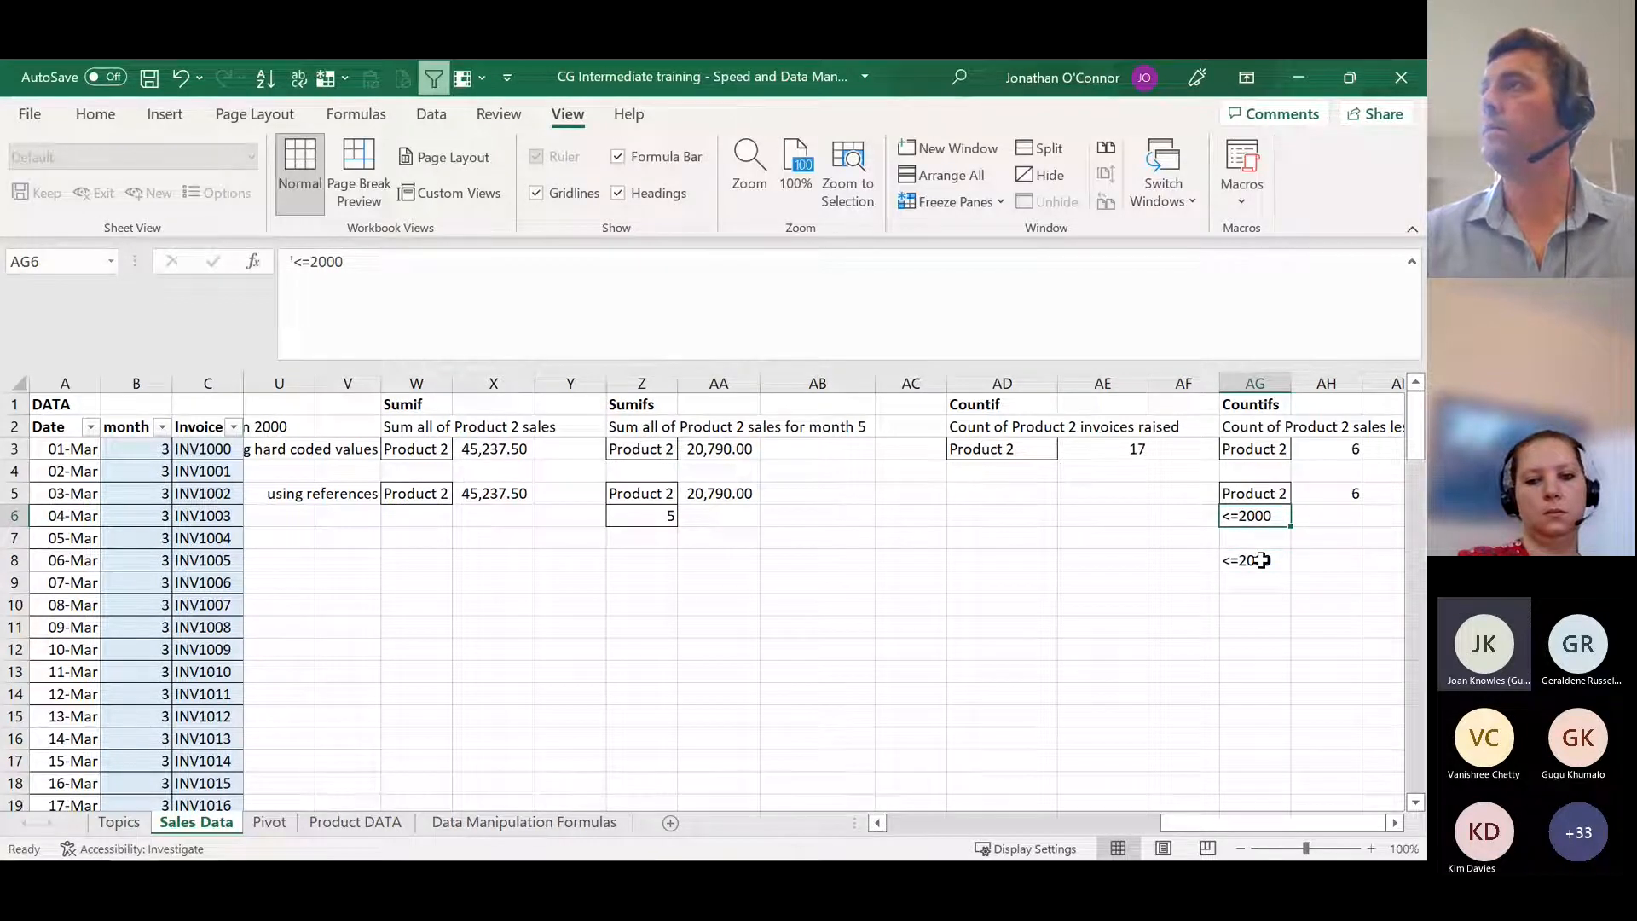
Step: Examine the arguments and cell references of the COUNTIFS formula in AH5, leaving it as it is
key("Up")
key("Right")
key("F1")
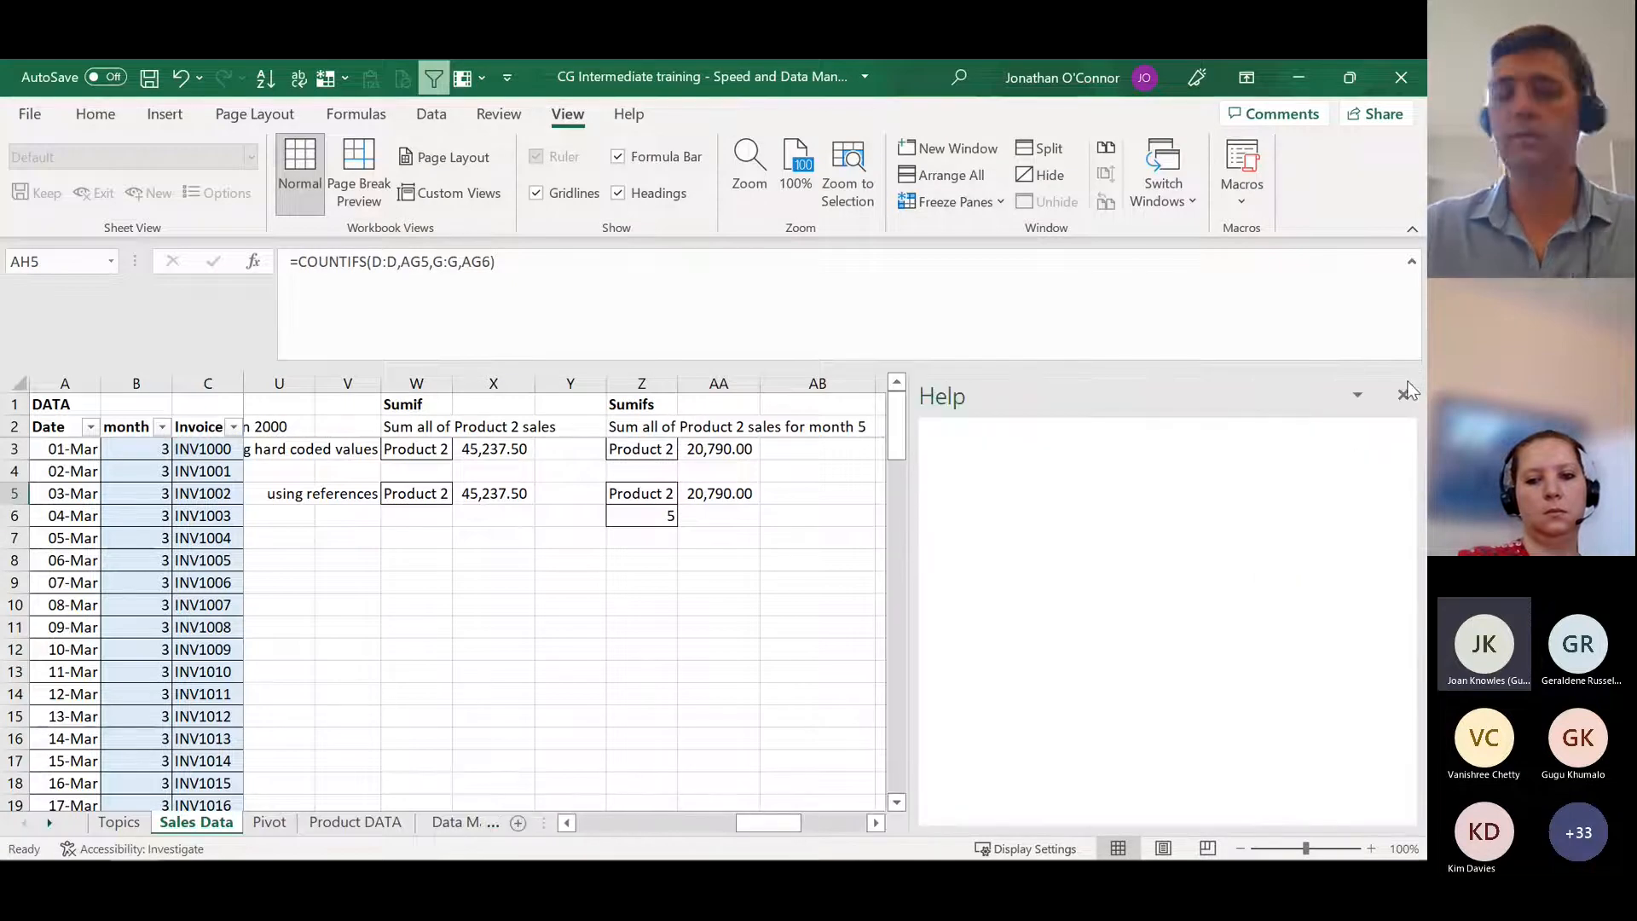
left_click(1403, 394)
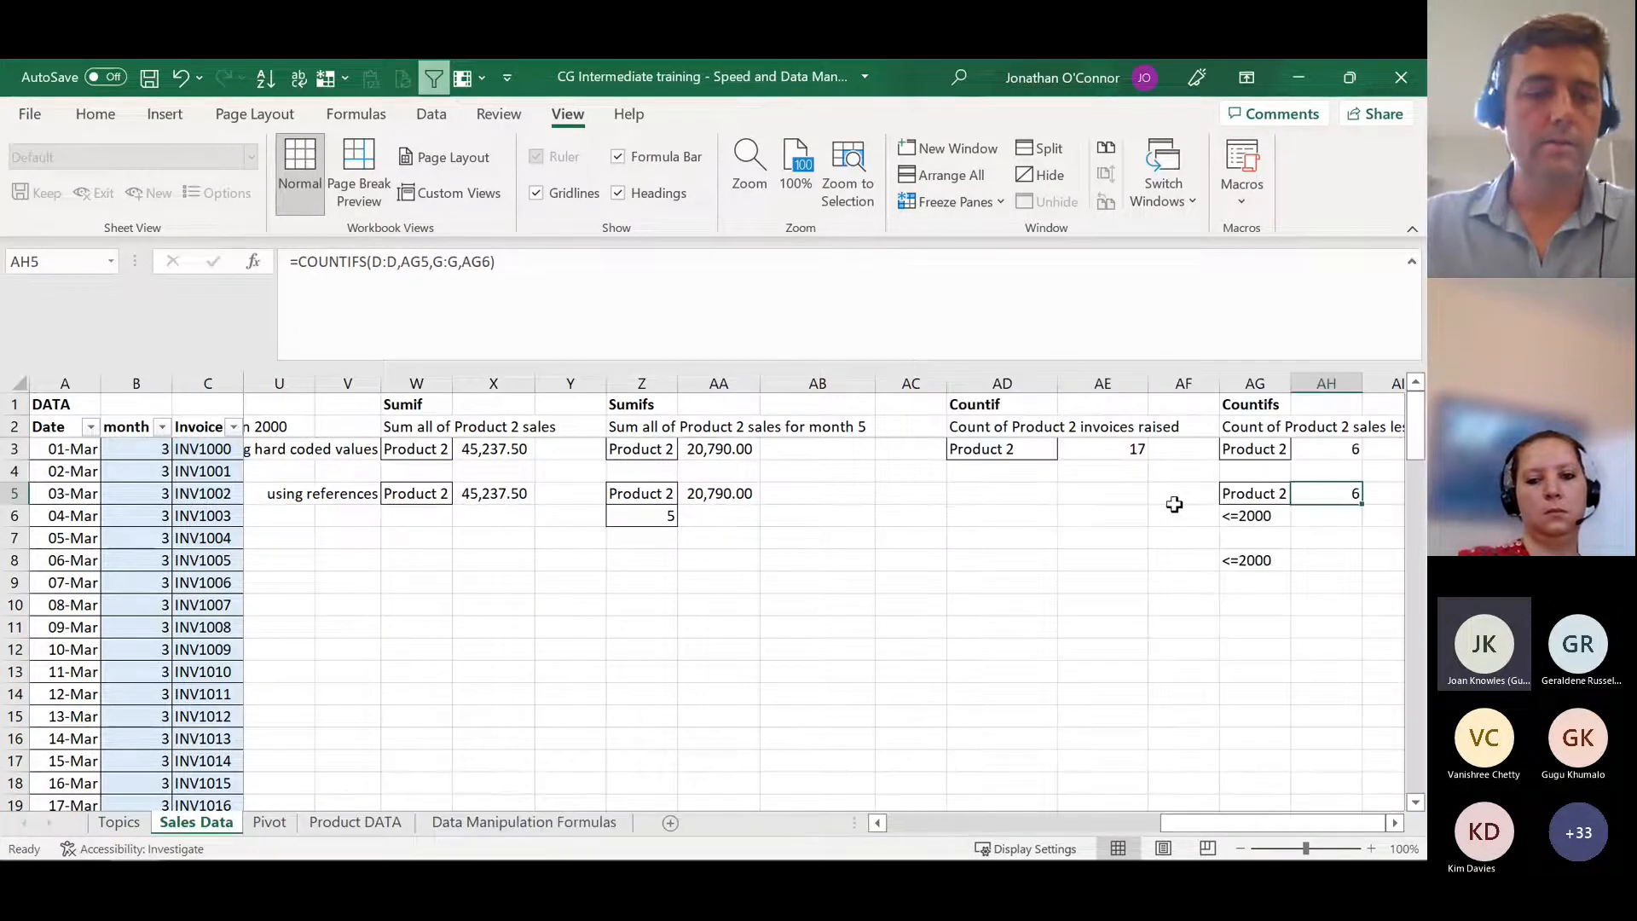
key("F2")
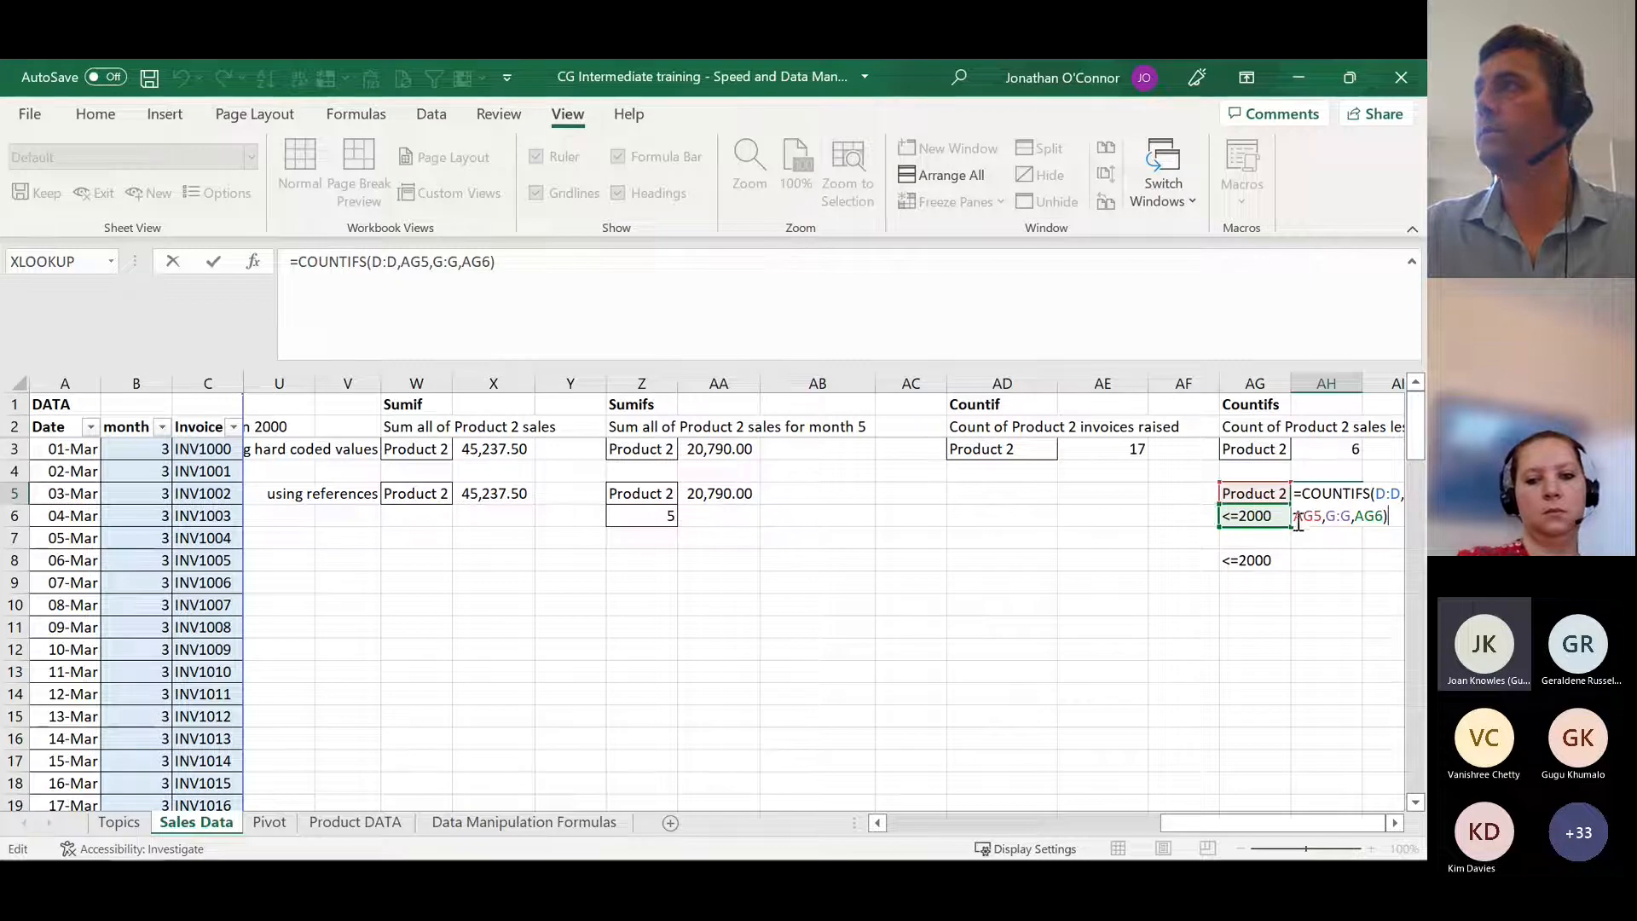
key("ctrl+Return")
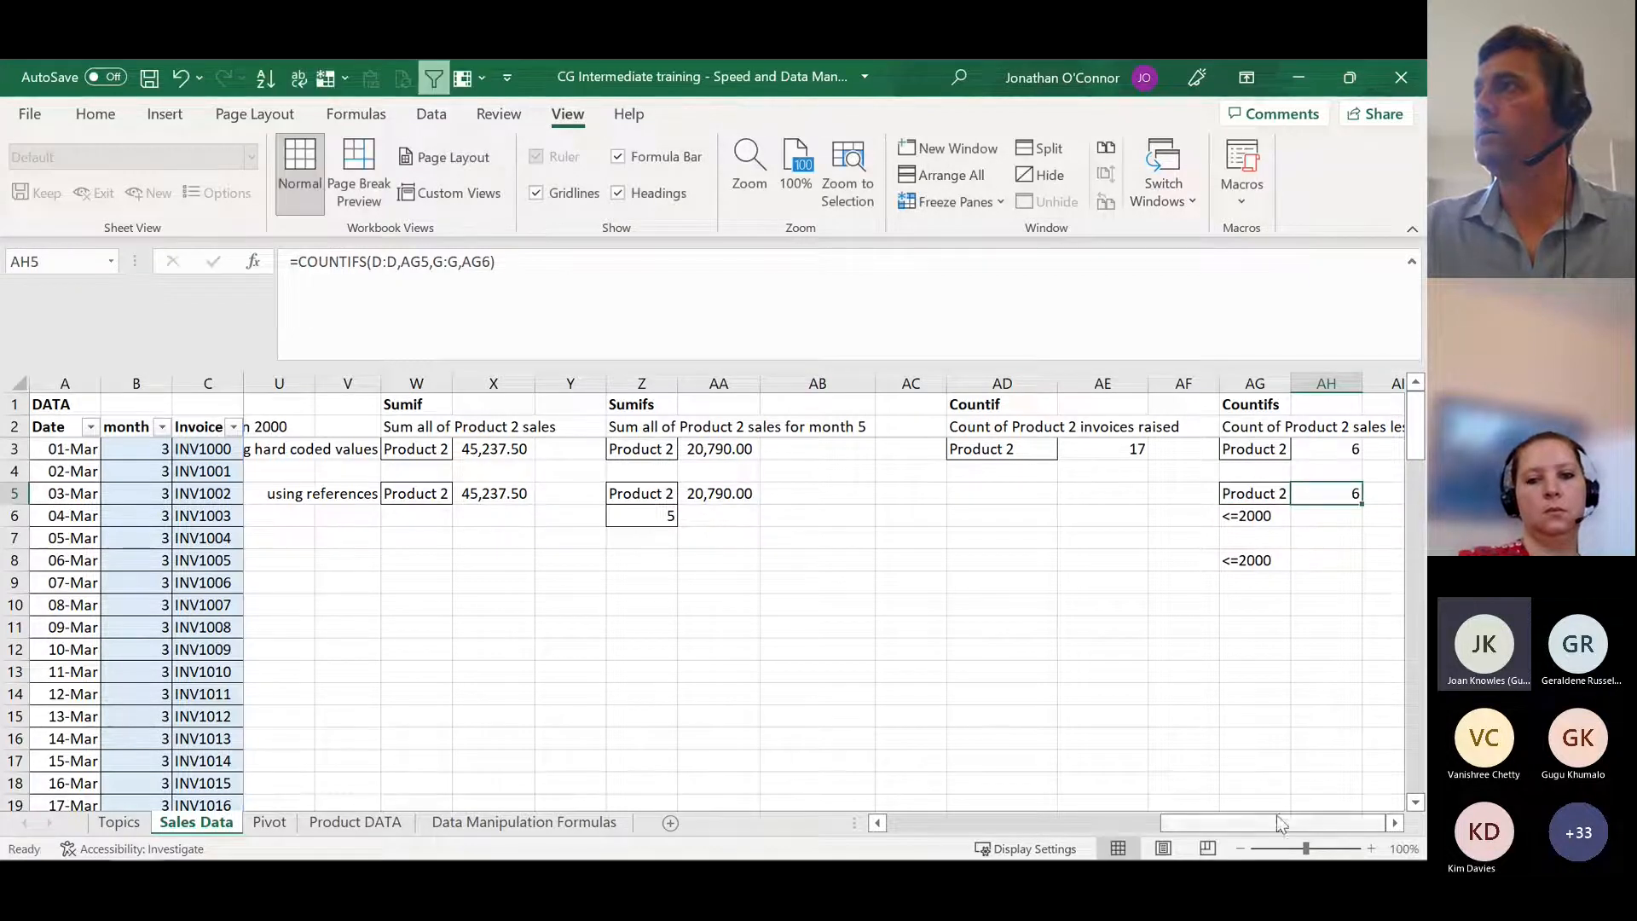
Step: Clear the test criterion from AG8 beneath the Countifs example
left_click(1396, 824)
left_click(1396, 824)
left_click(1397, 824)
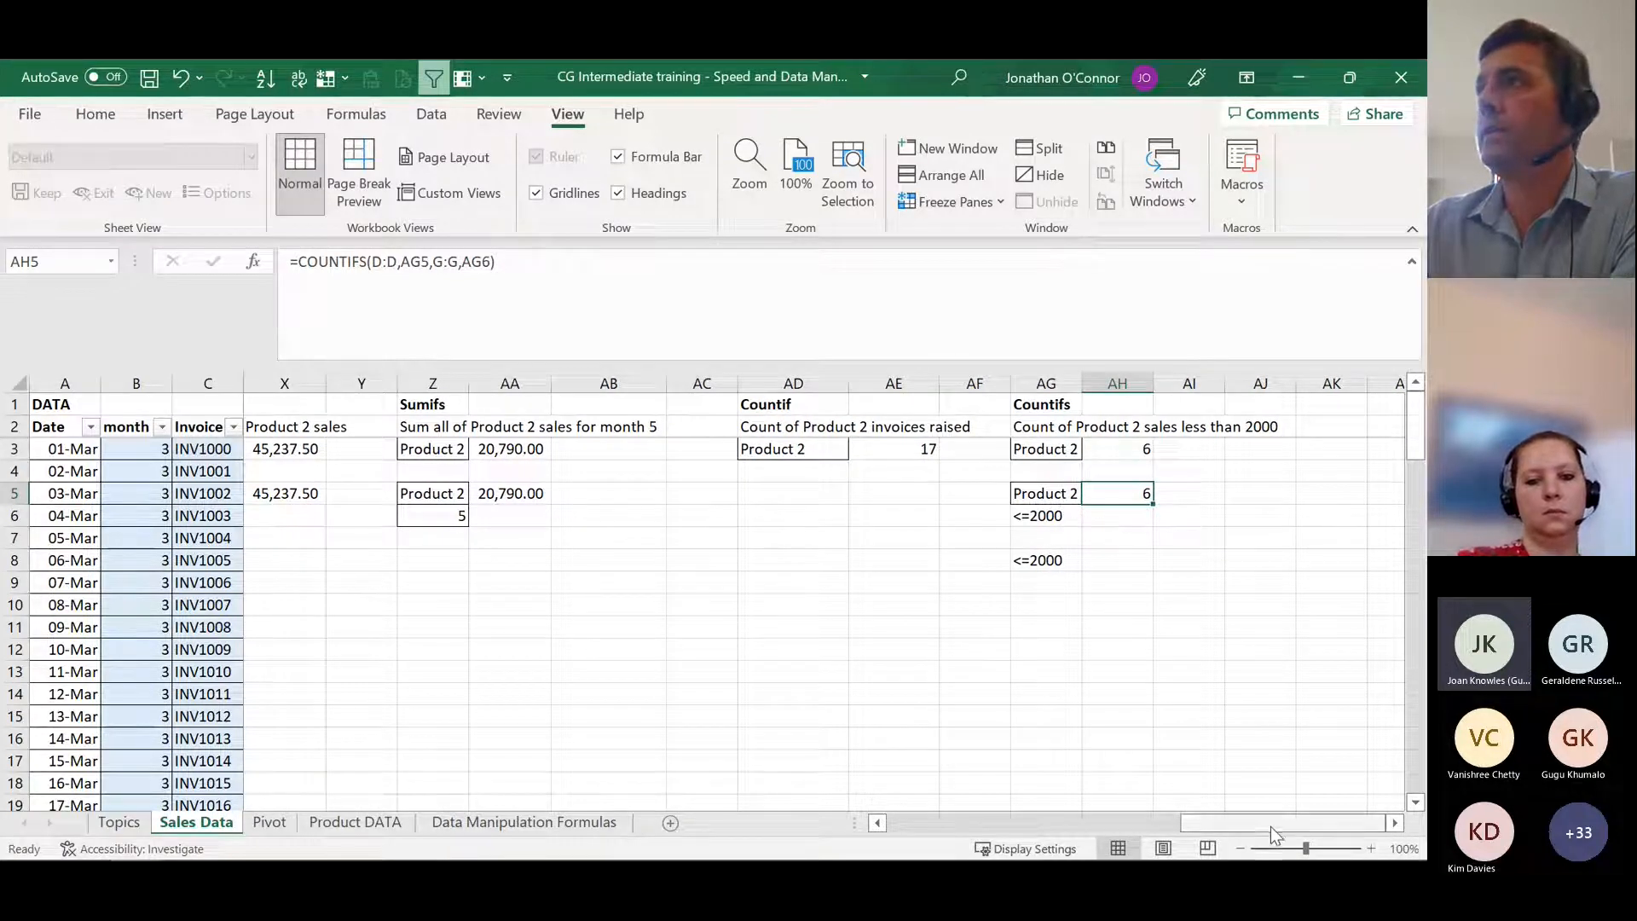
mouse_move(1272, 826)
left_mouse_down()
mouse_move(897, 816)
mouse_move(1258, 824)
left_mouse_up()
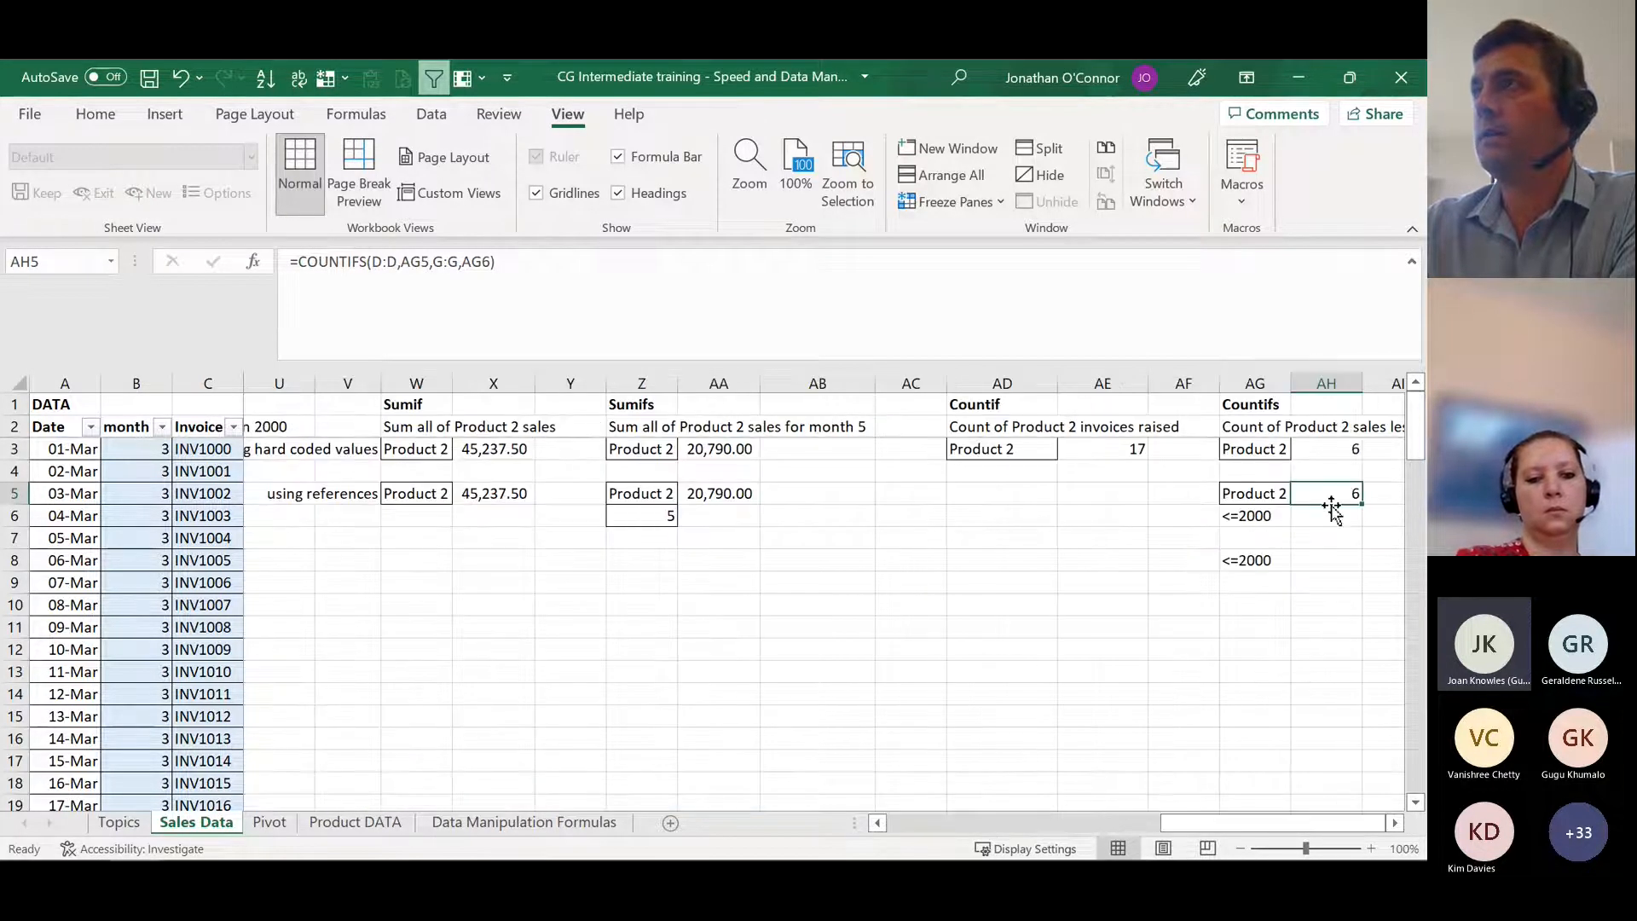
left_click(1395, 824)
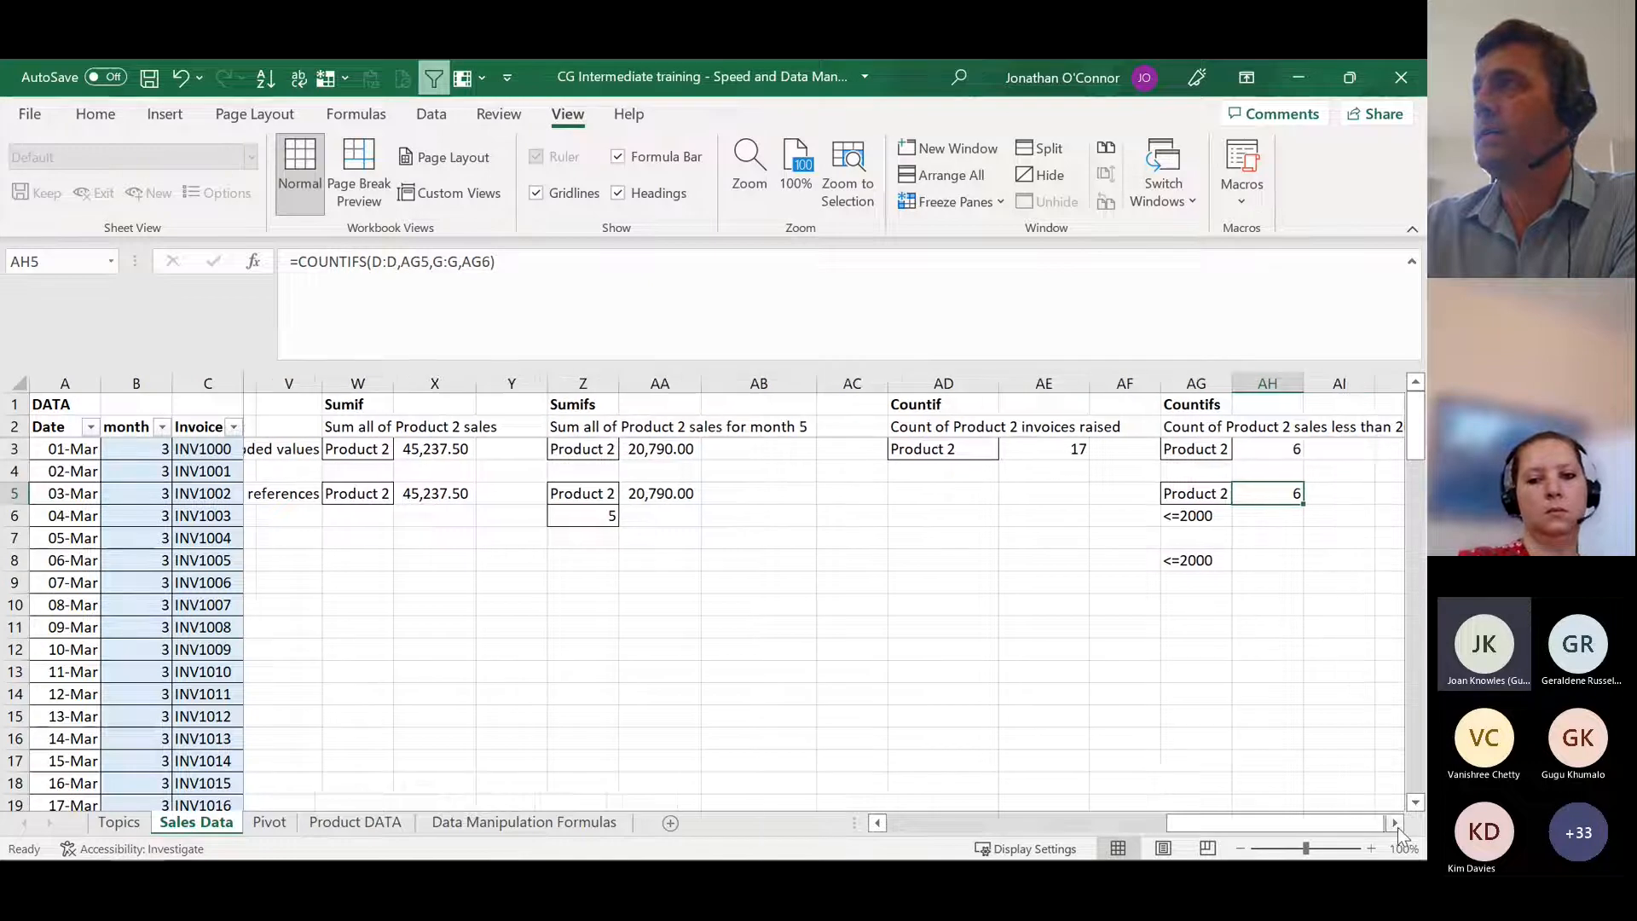
left_click(1395, 823)
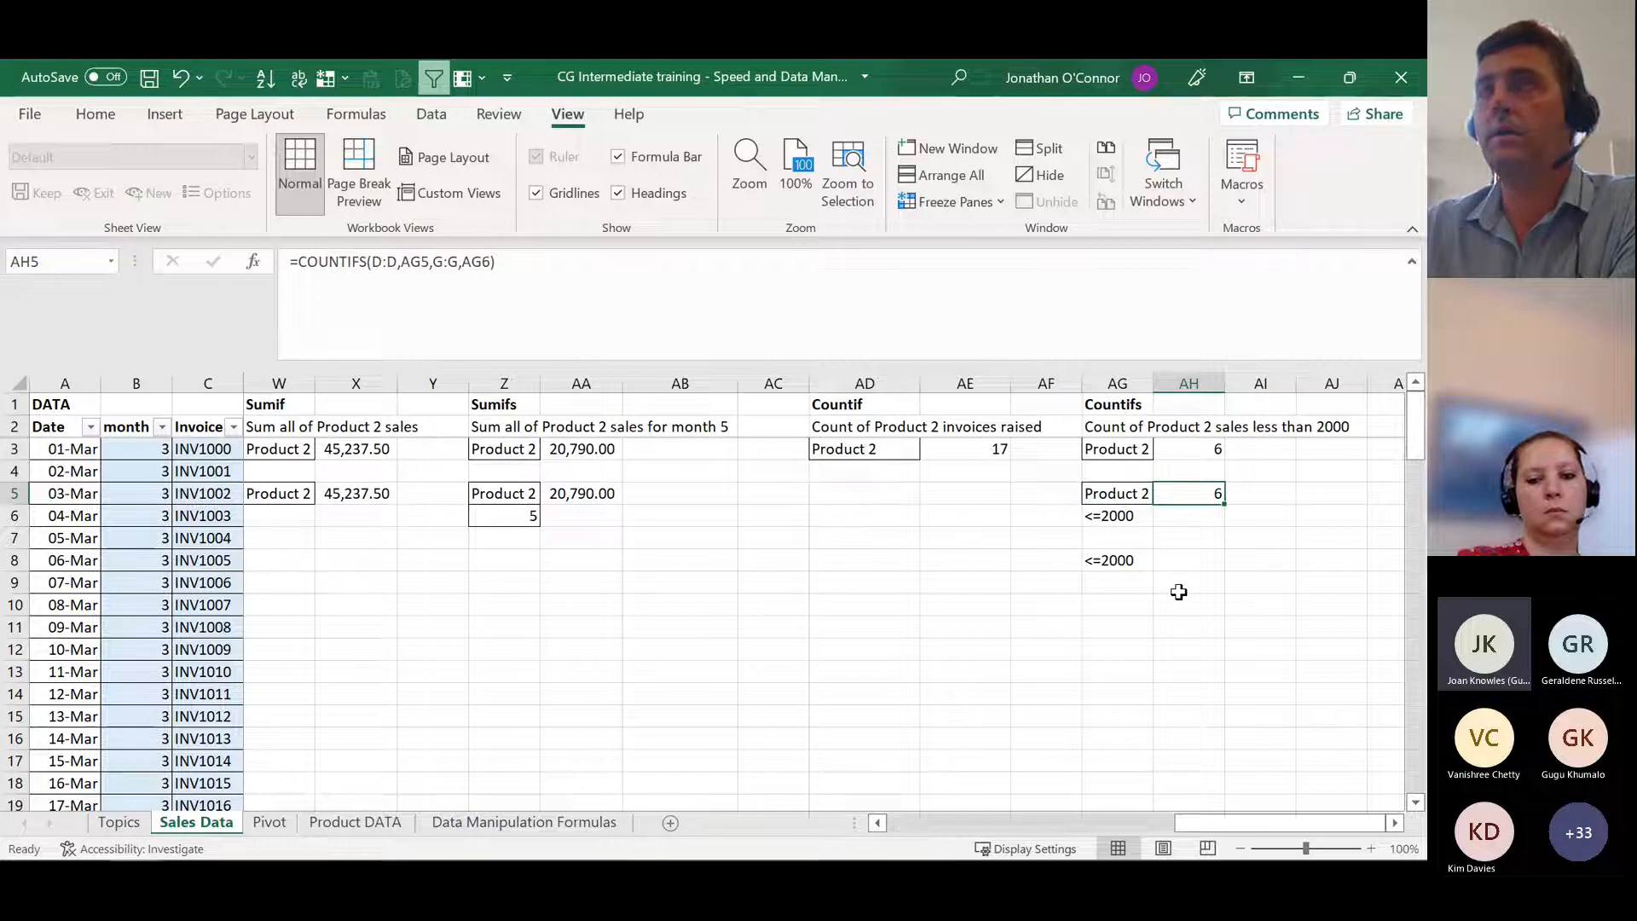
left_click(1111, 563)
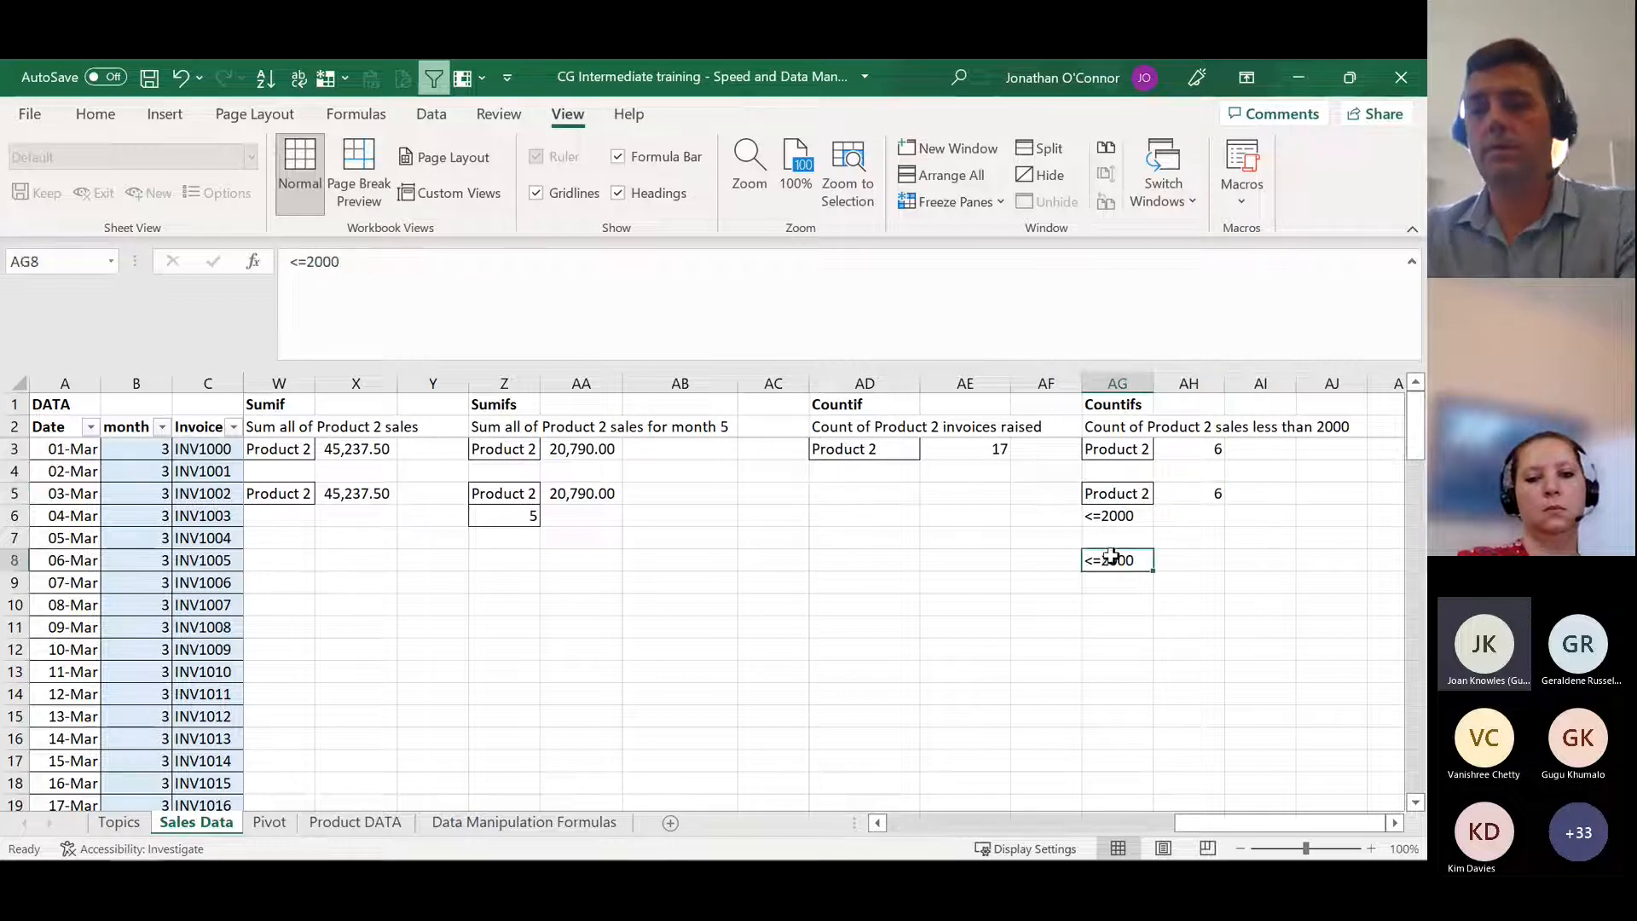
key("Delete")
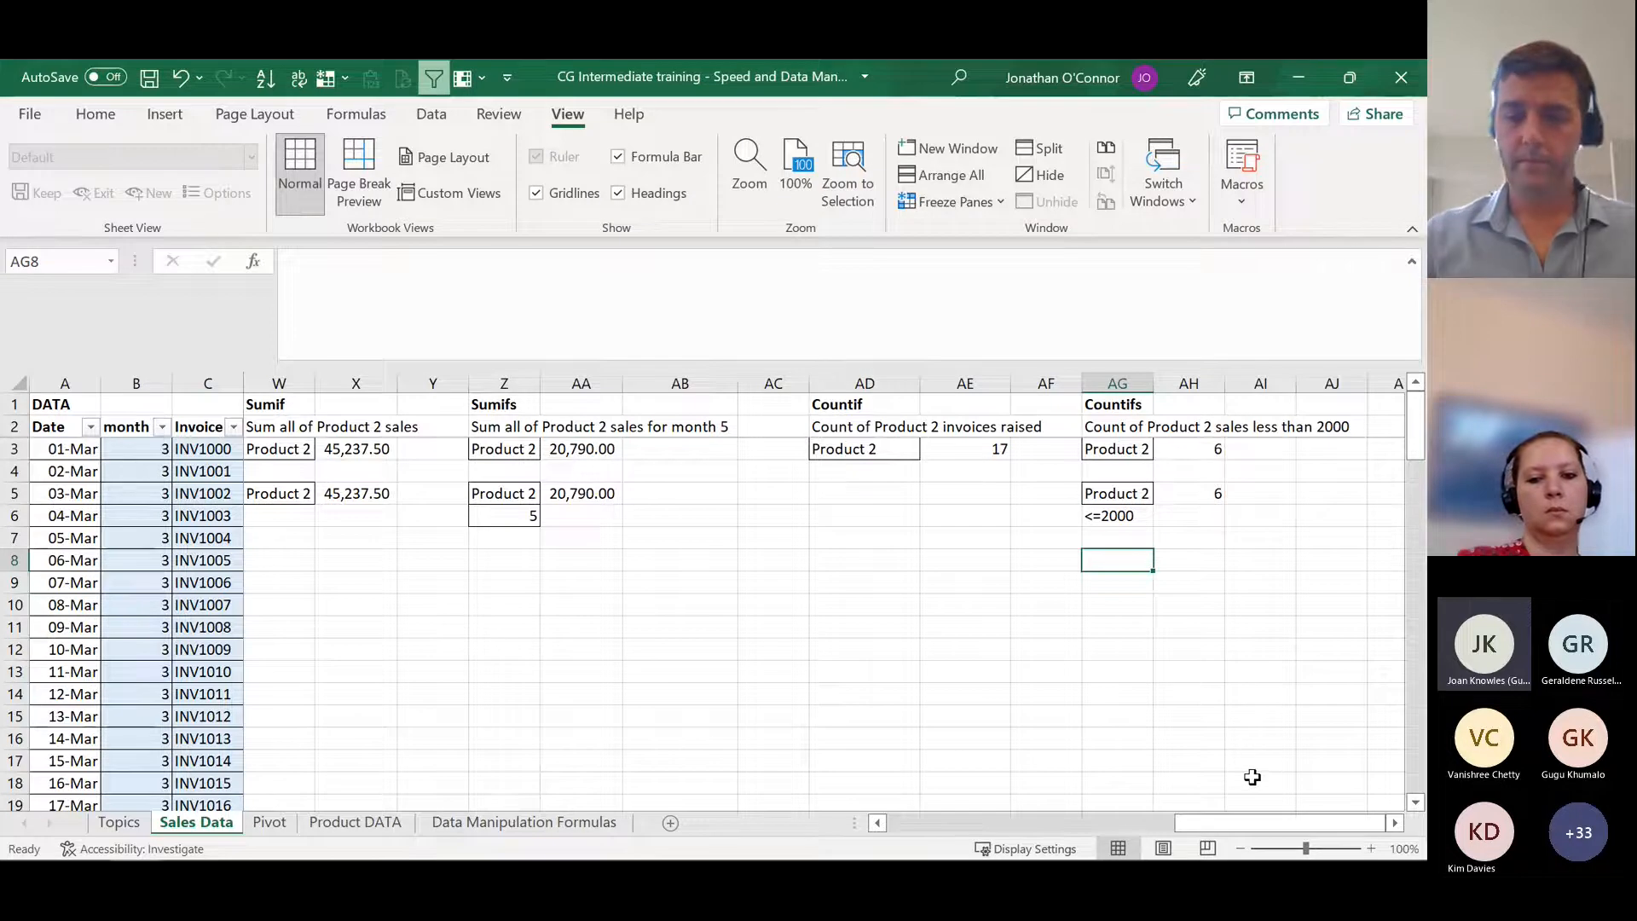
Step: On the Topics sheet, read the Subtotal formula's syntax and description in row 59, and find the Filters entry in row 62
key("ctrl+Page_Up")
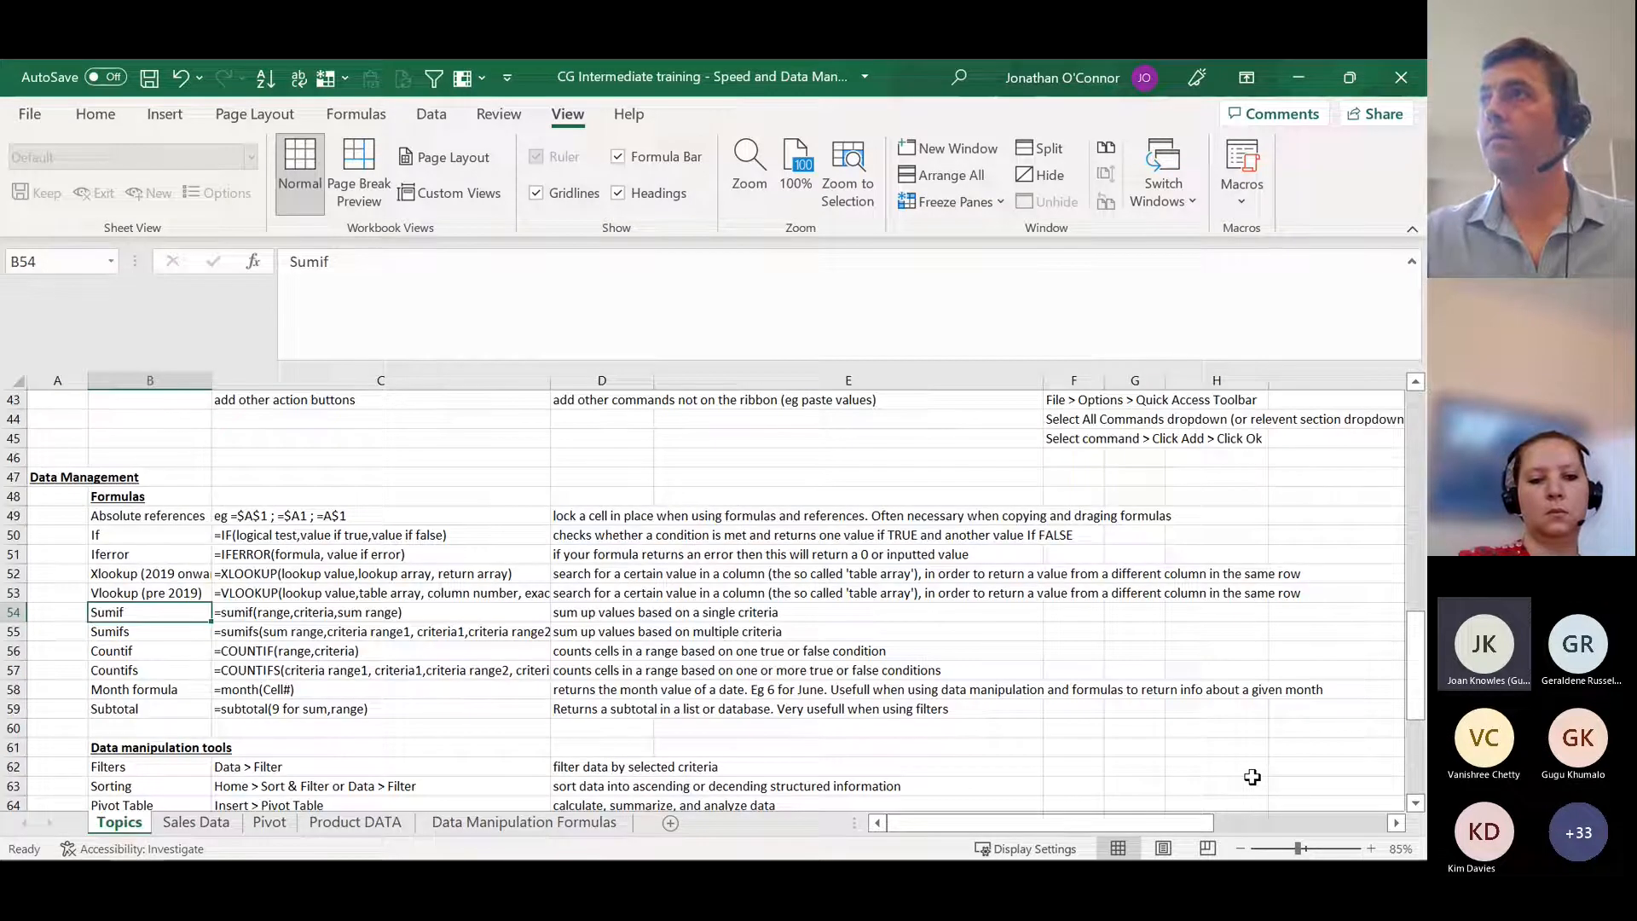
left_click(178, 692)
left_click(162, 631)
left_click(159, 706)
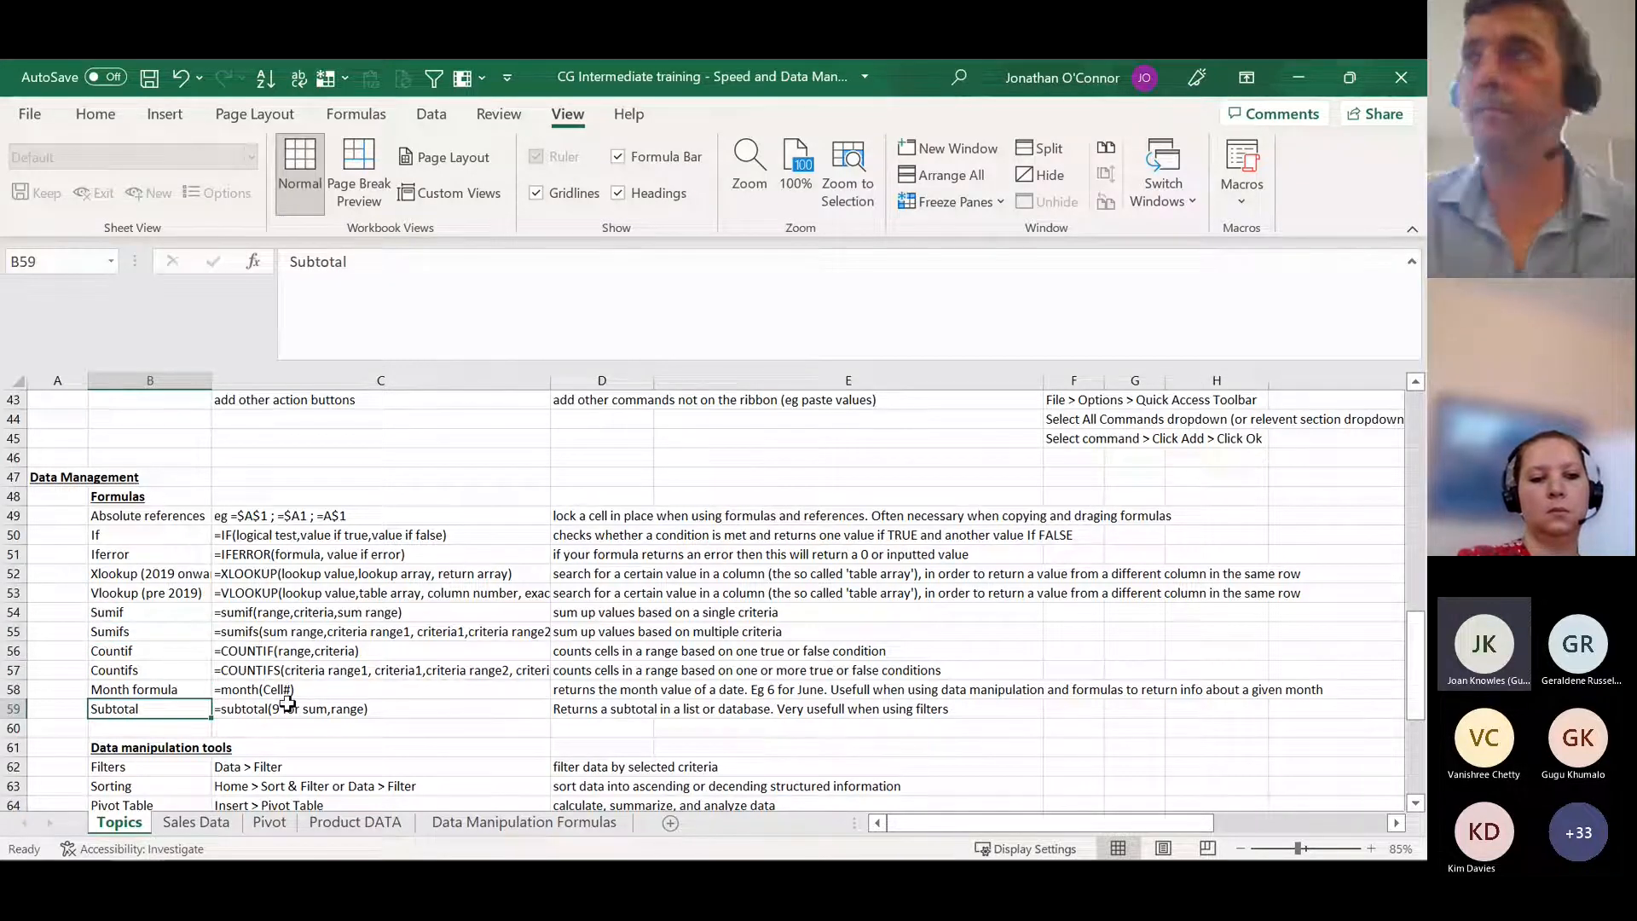
left_click(362, 709)
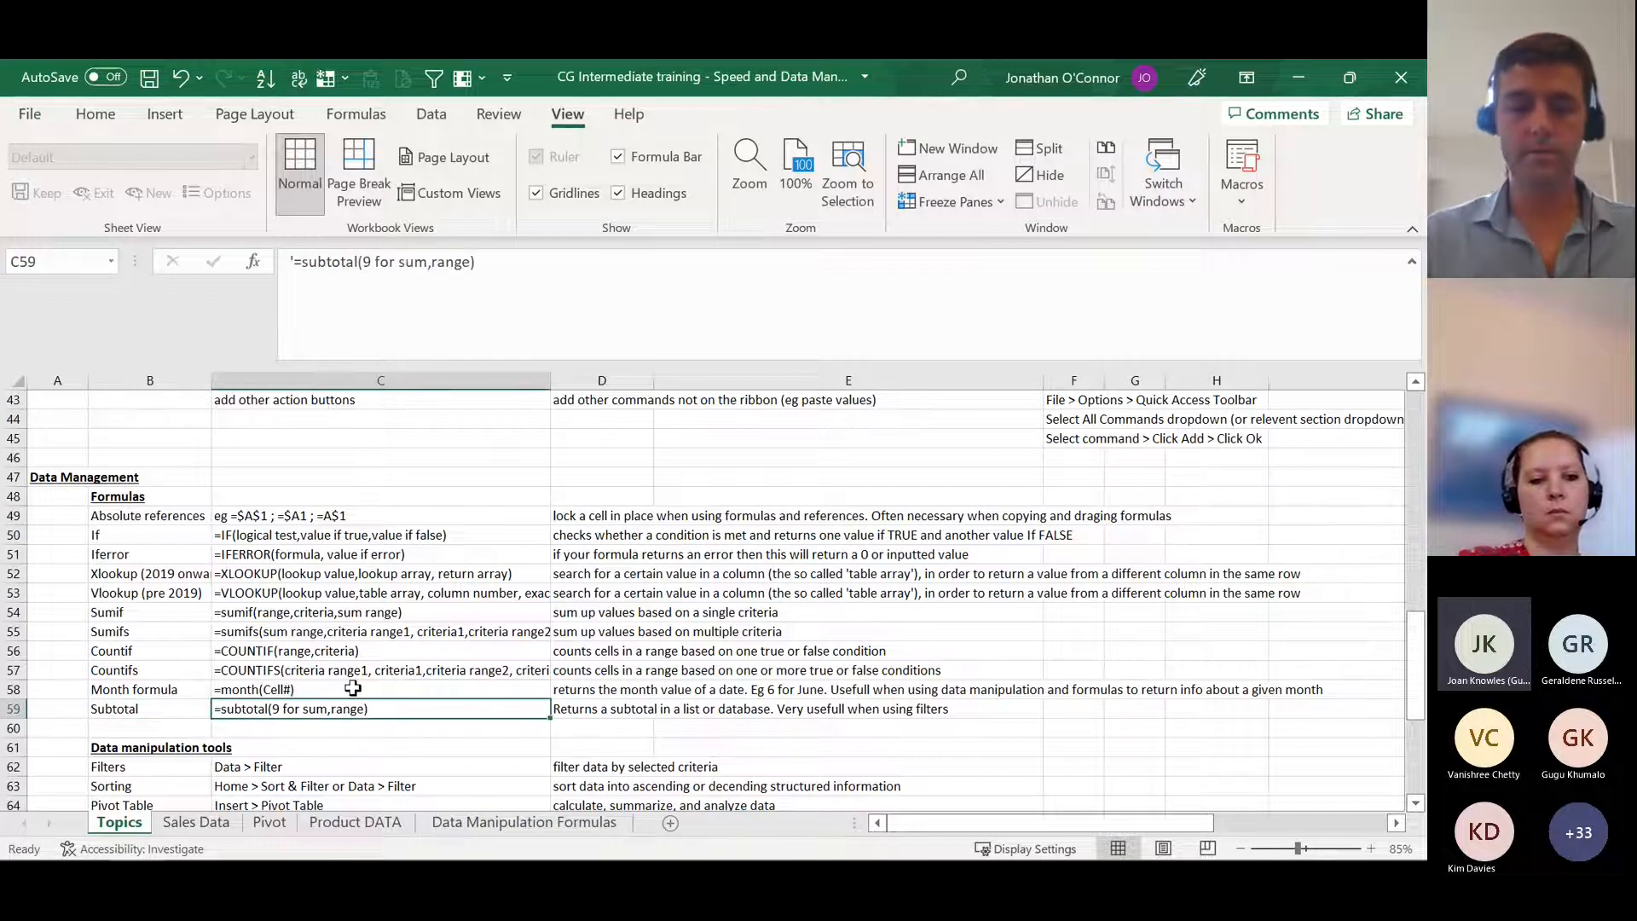
key("Right")
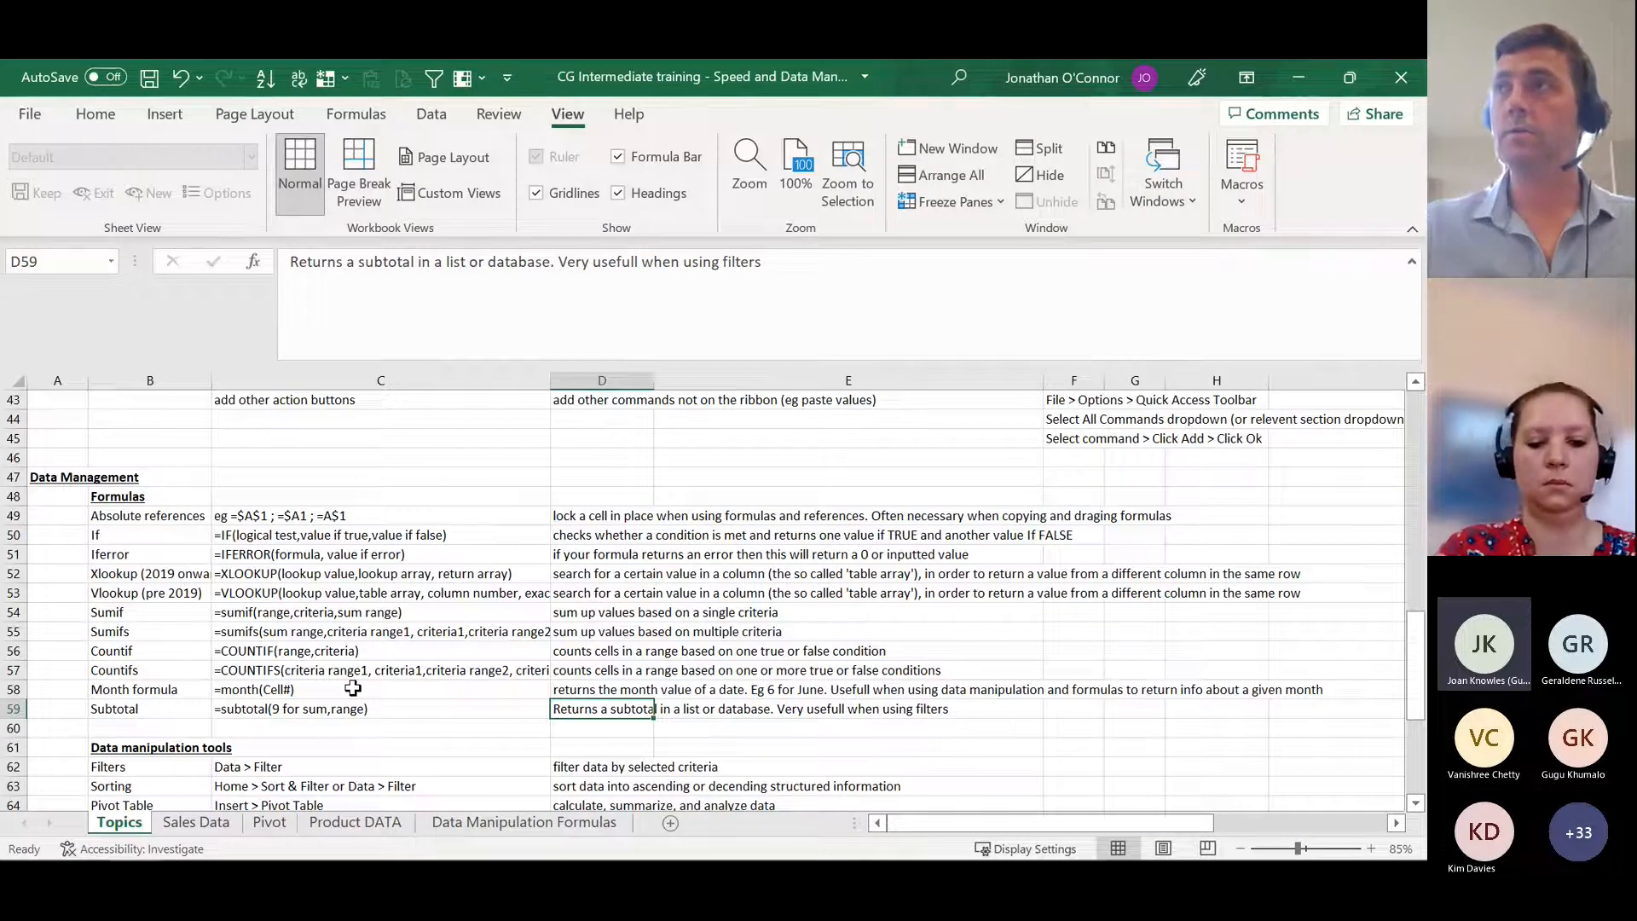
left_click(141, 767)
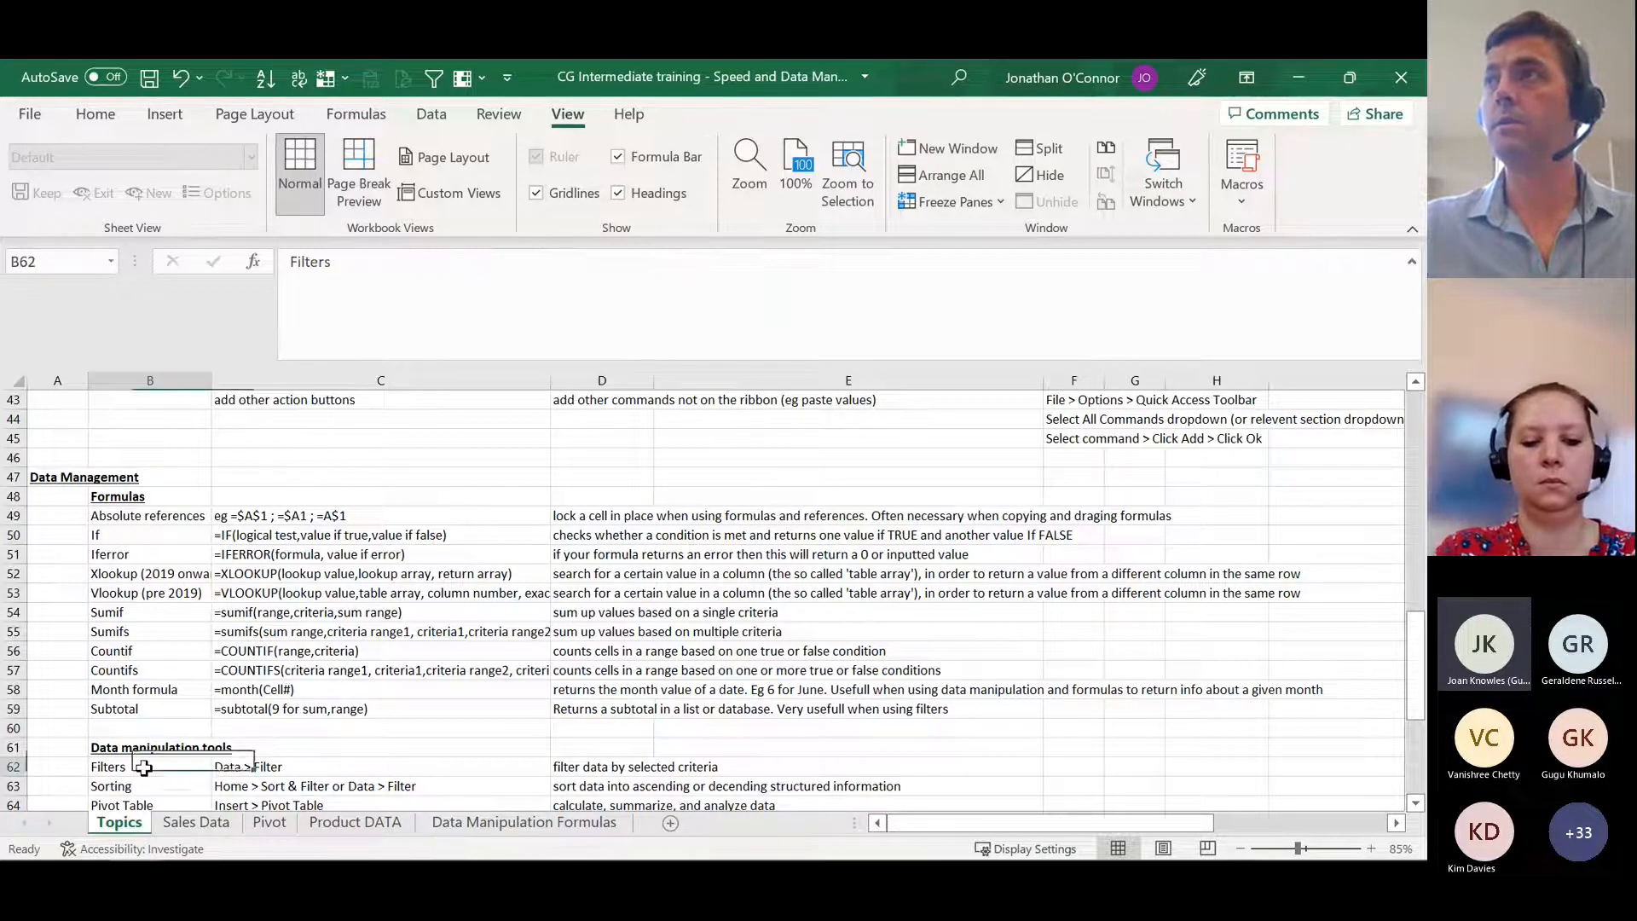
left_click(141, 709)
left_click(141, 772)
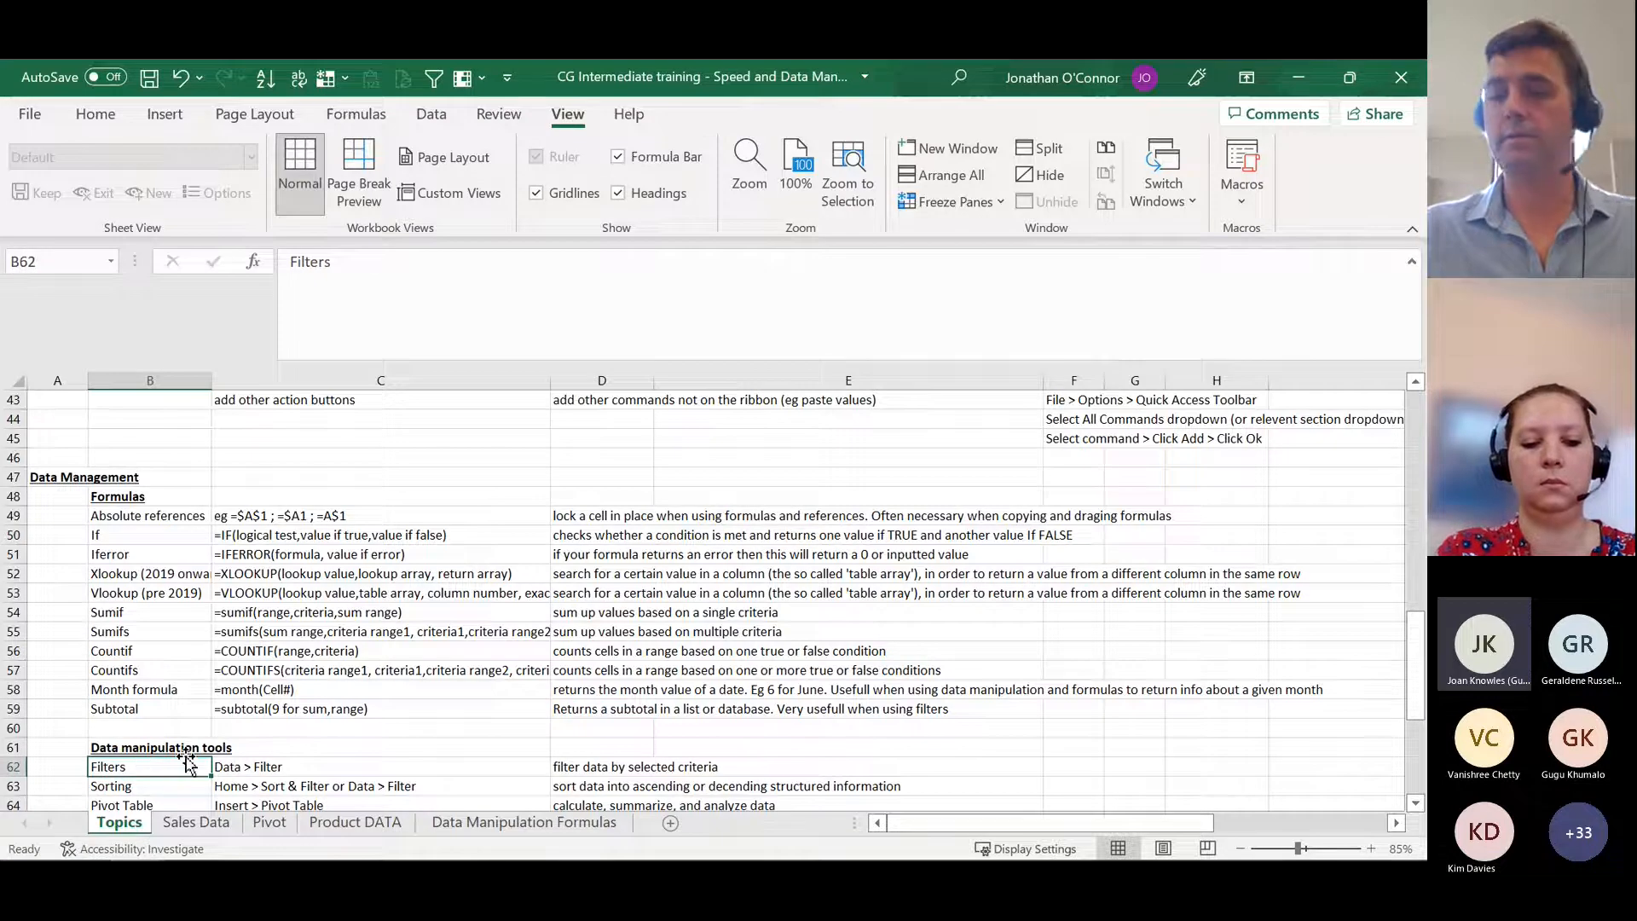
Step: On the Sales Data sheet, compare the SUBTOTAL formula in G94 with the SUM formula in G95 below the Total Sale column
key("ctrl+Page_Down")
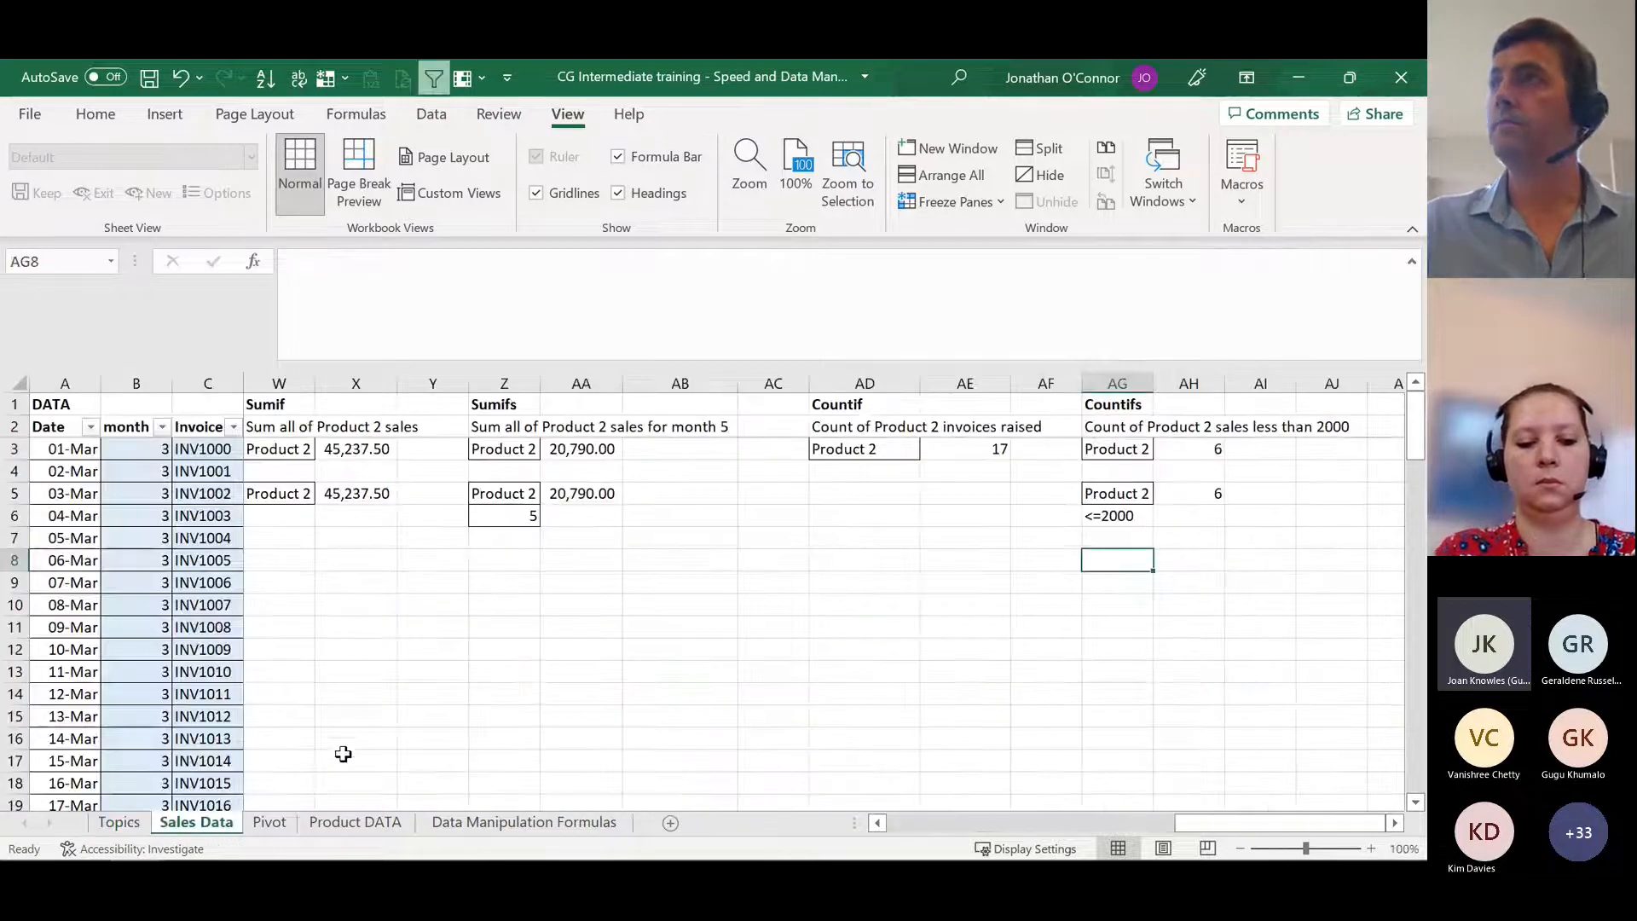
key("ctrl+Left")
key("ctrl+Left")
key("ctrl+Left")
key("Right")
key("Right")
key("Right")
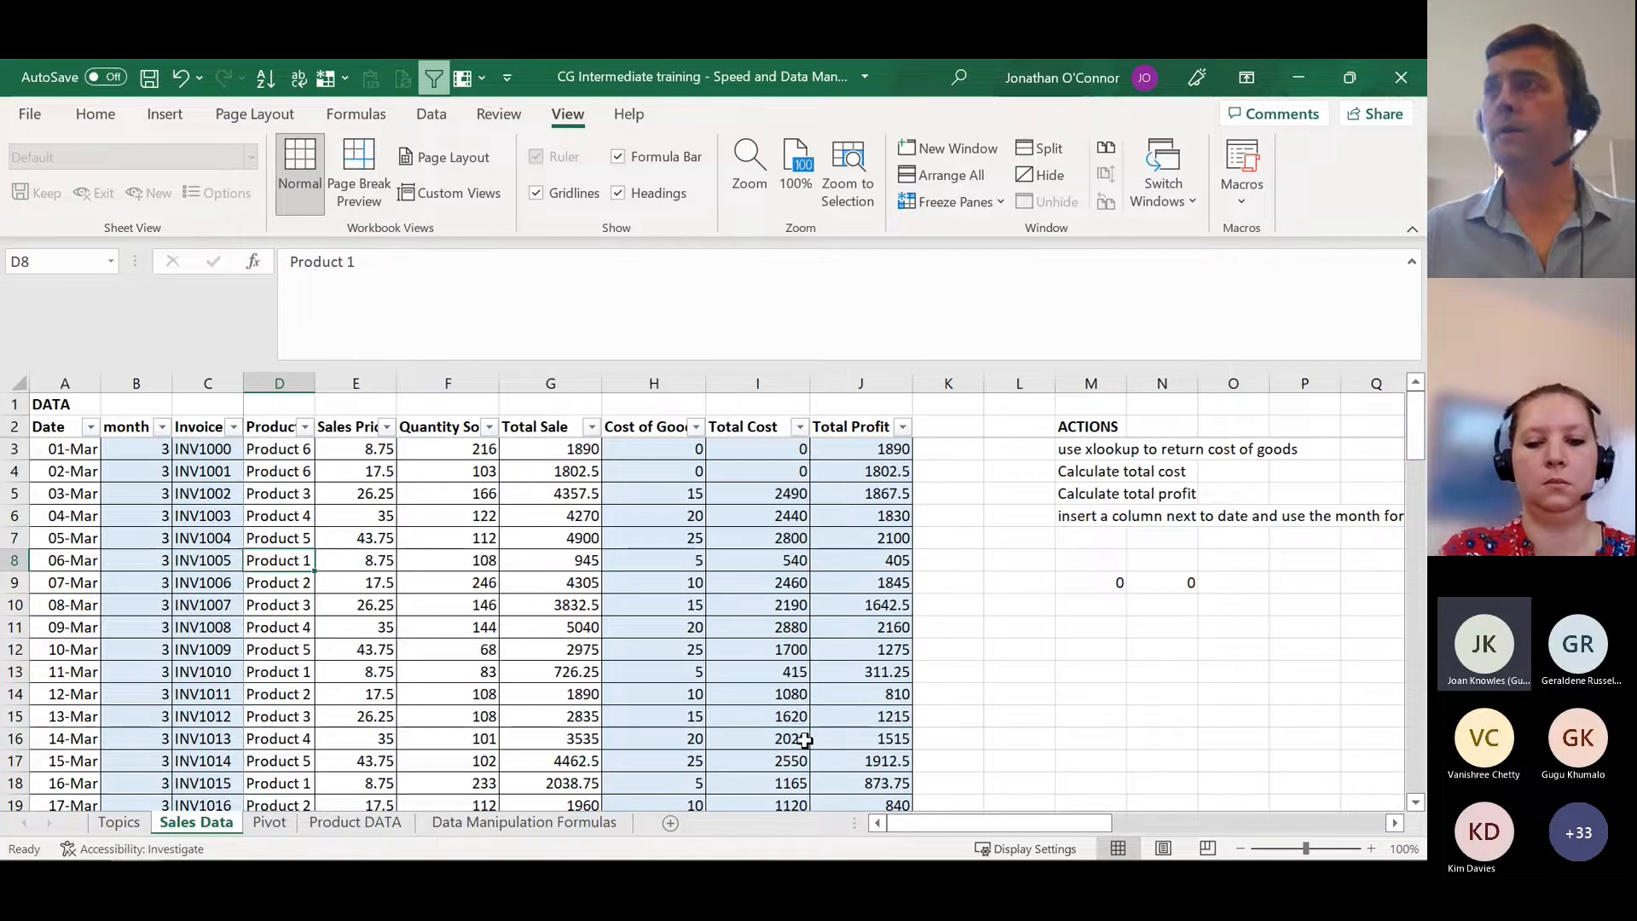
key("Right")
key("Right")
key("Right")
key("Right")
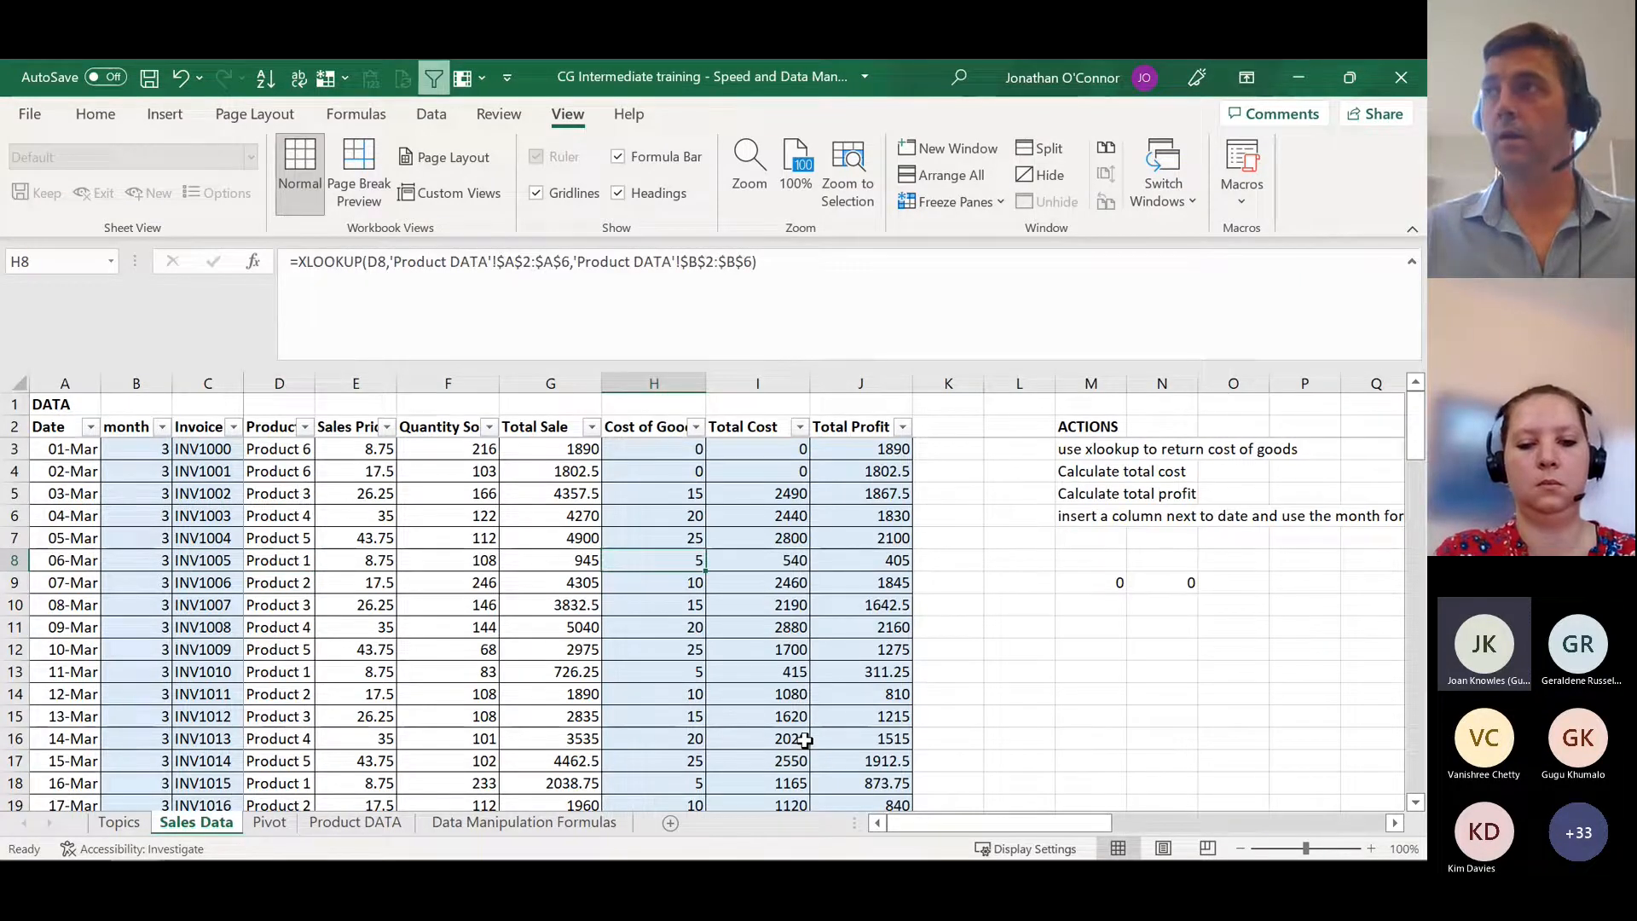
key("ctrl+Down")
key("Down")
key("Down")
key("Down")
key("Down")
key("Left")
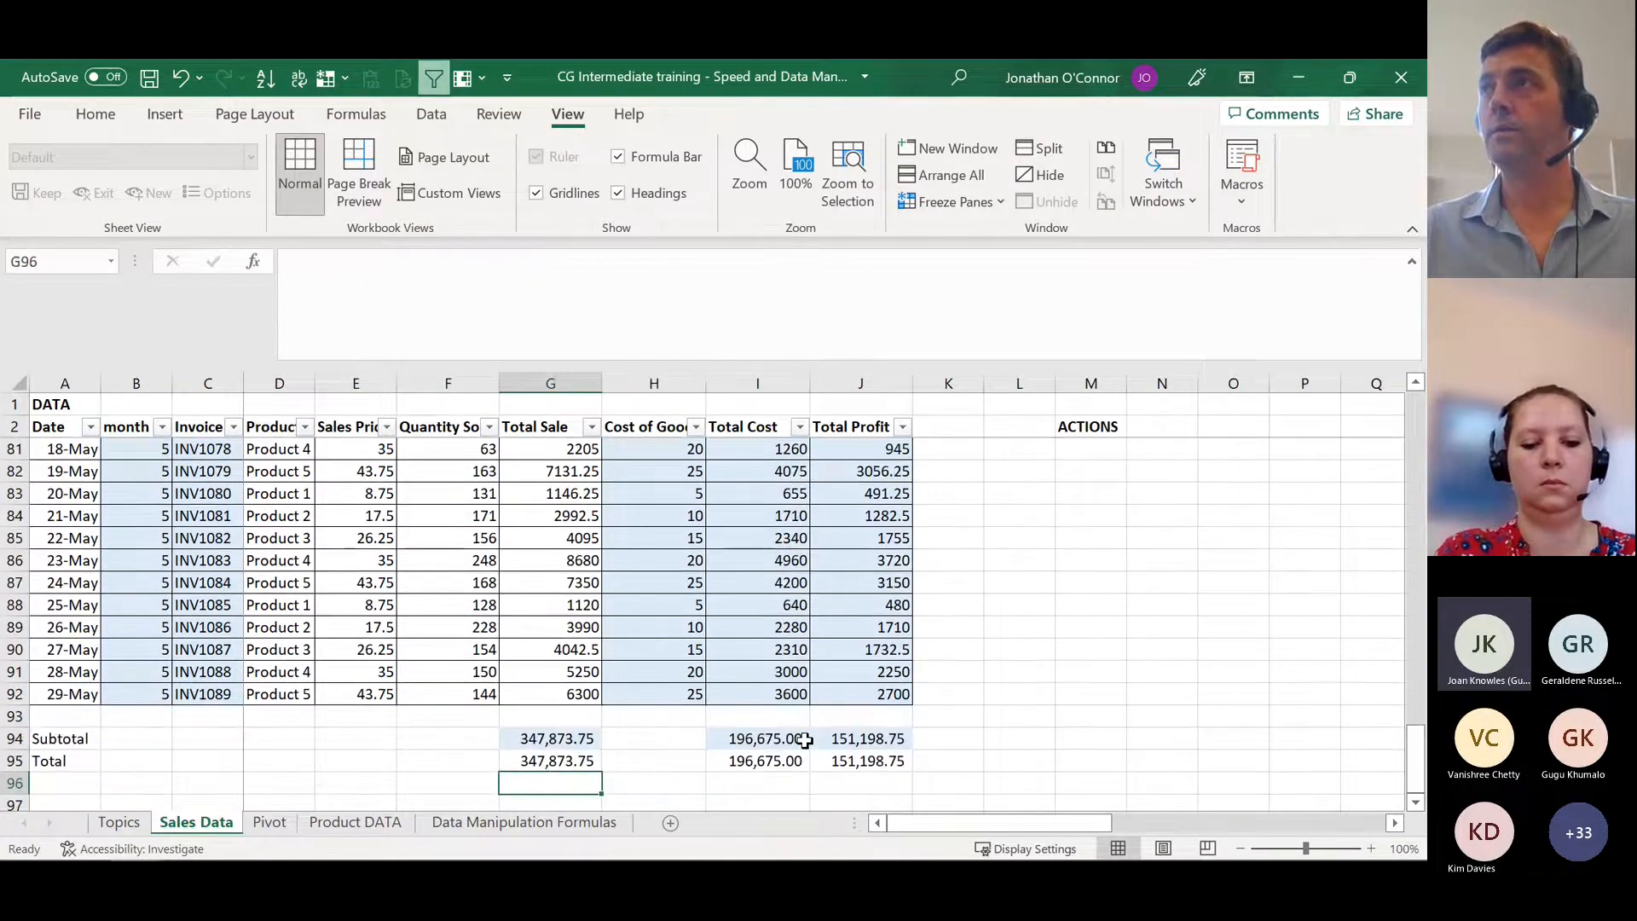
key("Up")
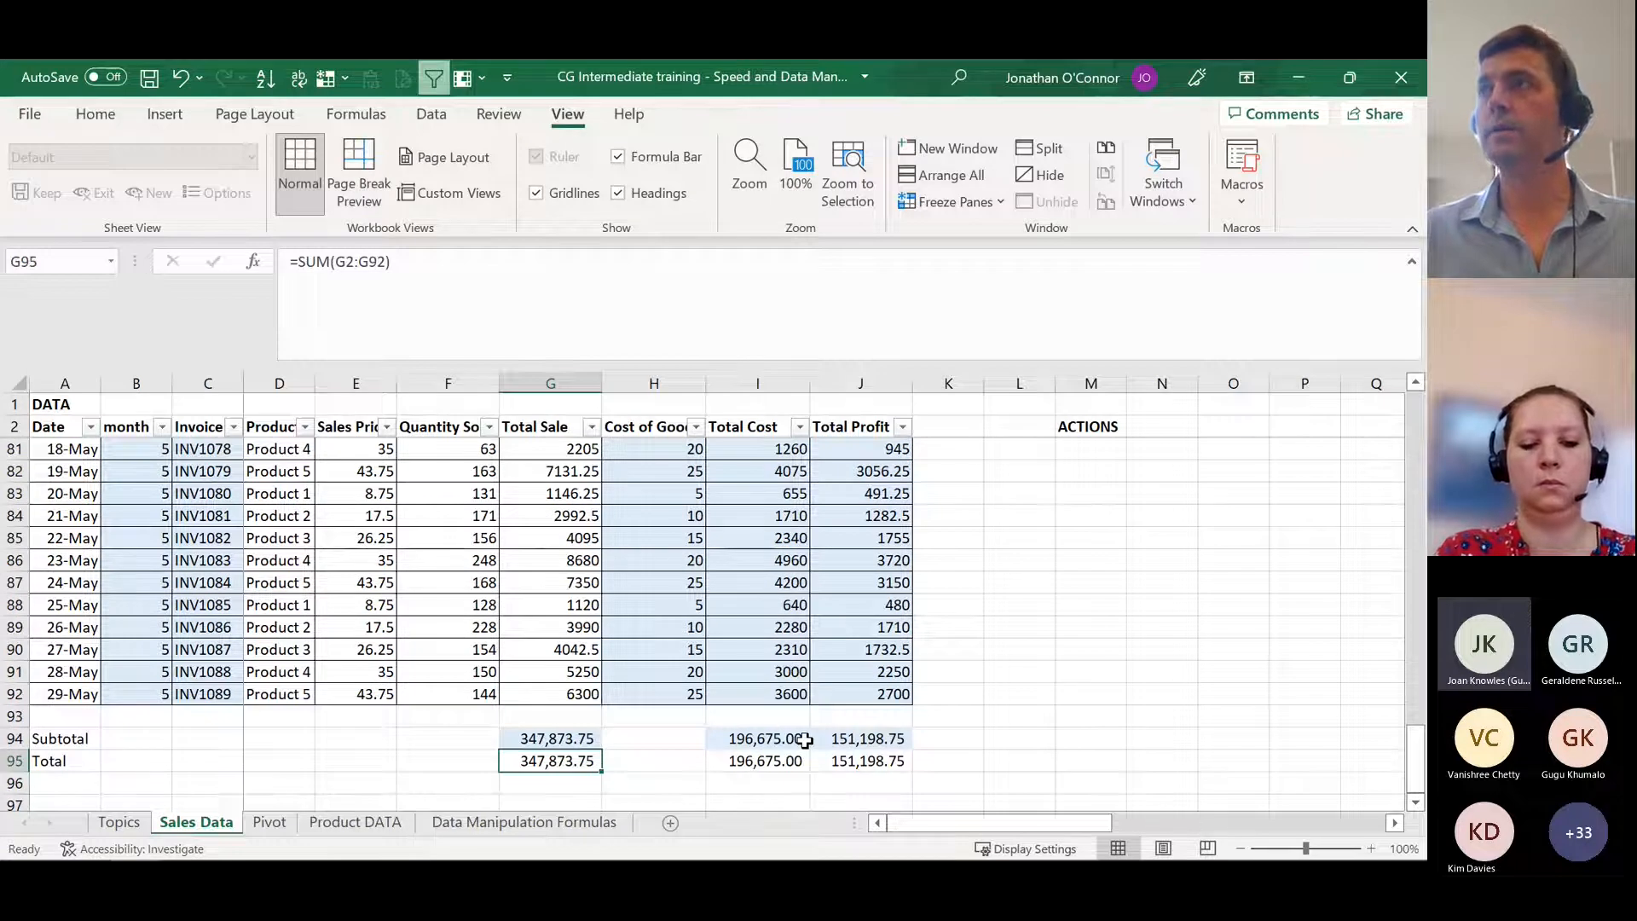
key("Up")
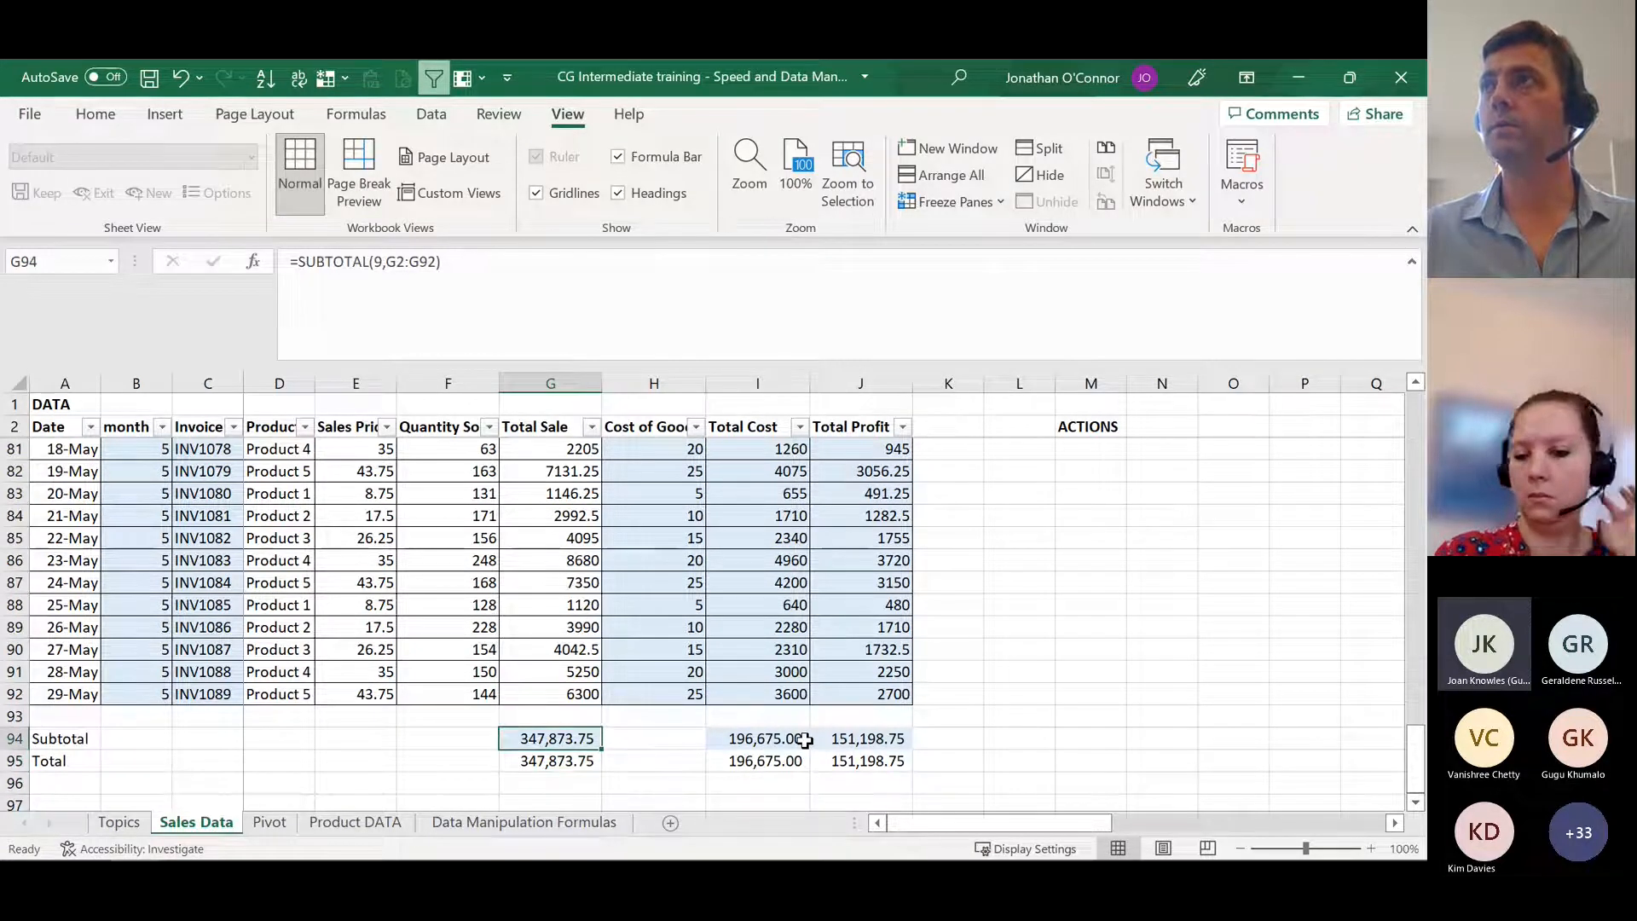
key("Down")
key("Up")
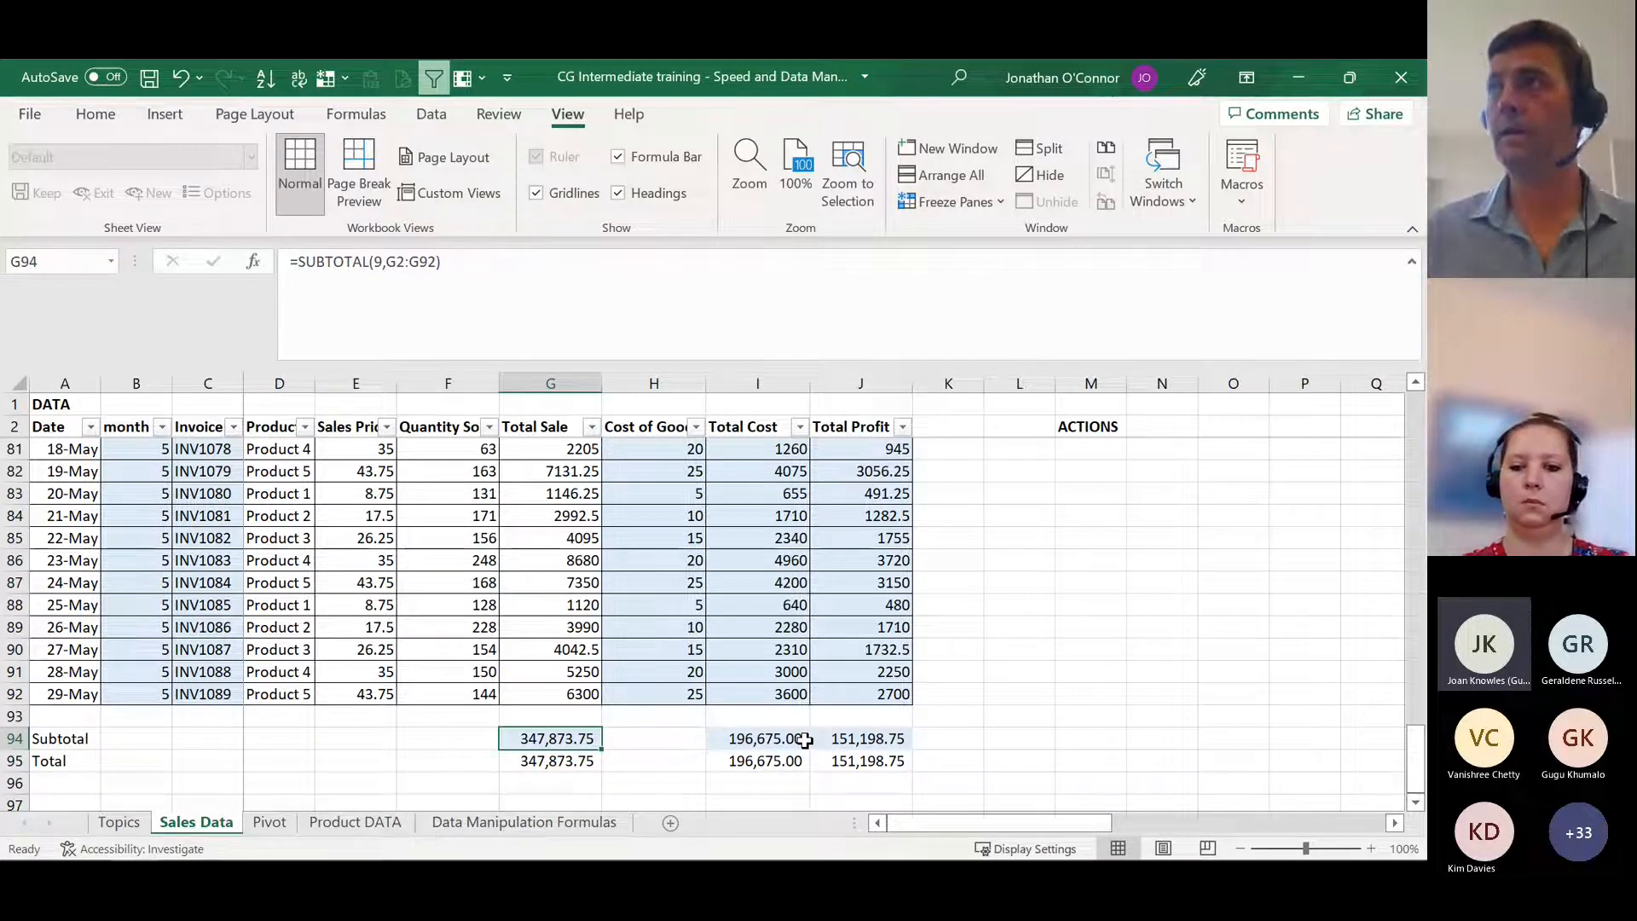
key("Down")
key("Up")
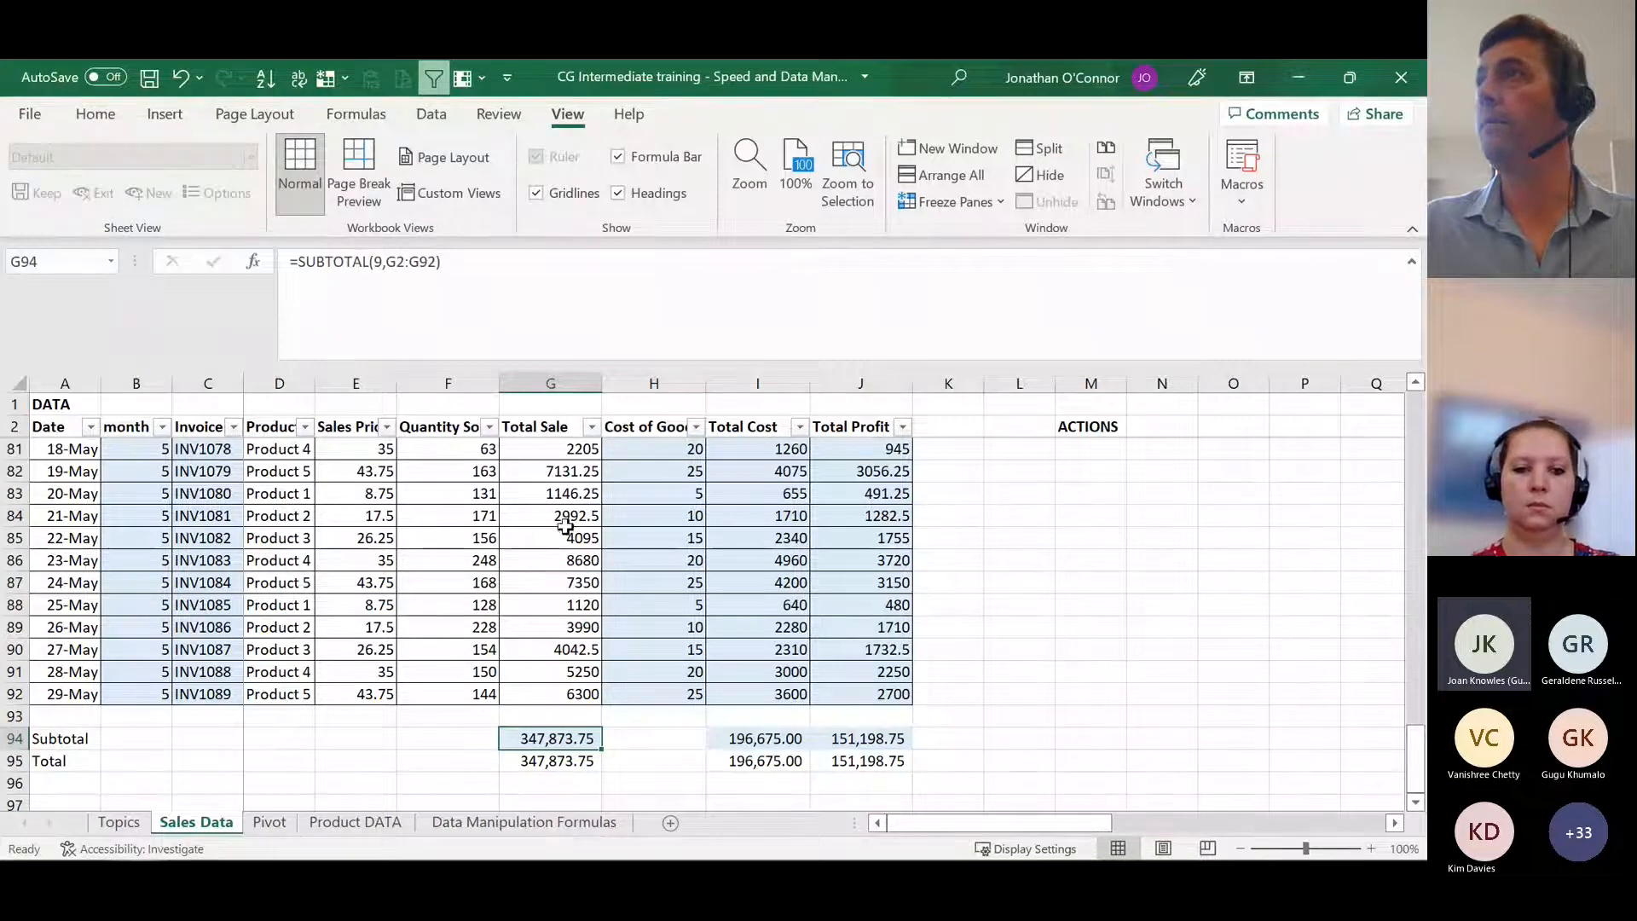
Step: Inspect the function_num argument and the summed range of the SUBTOTAL formula in G94 without changing them
key("F2")
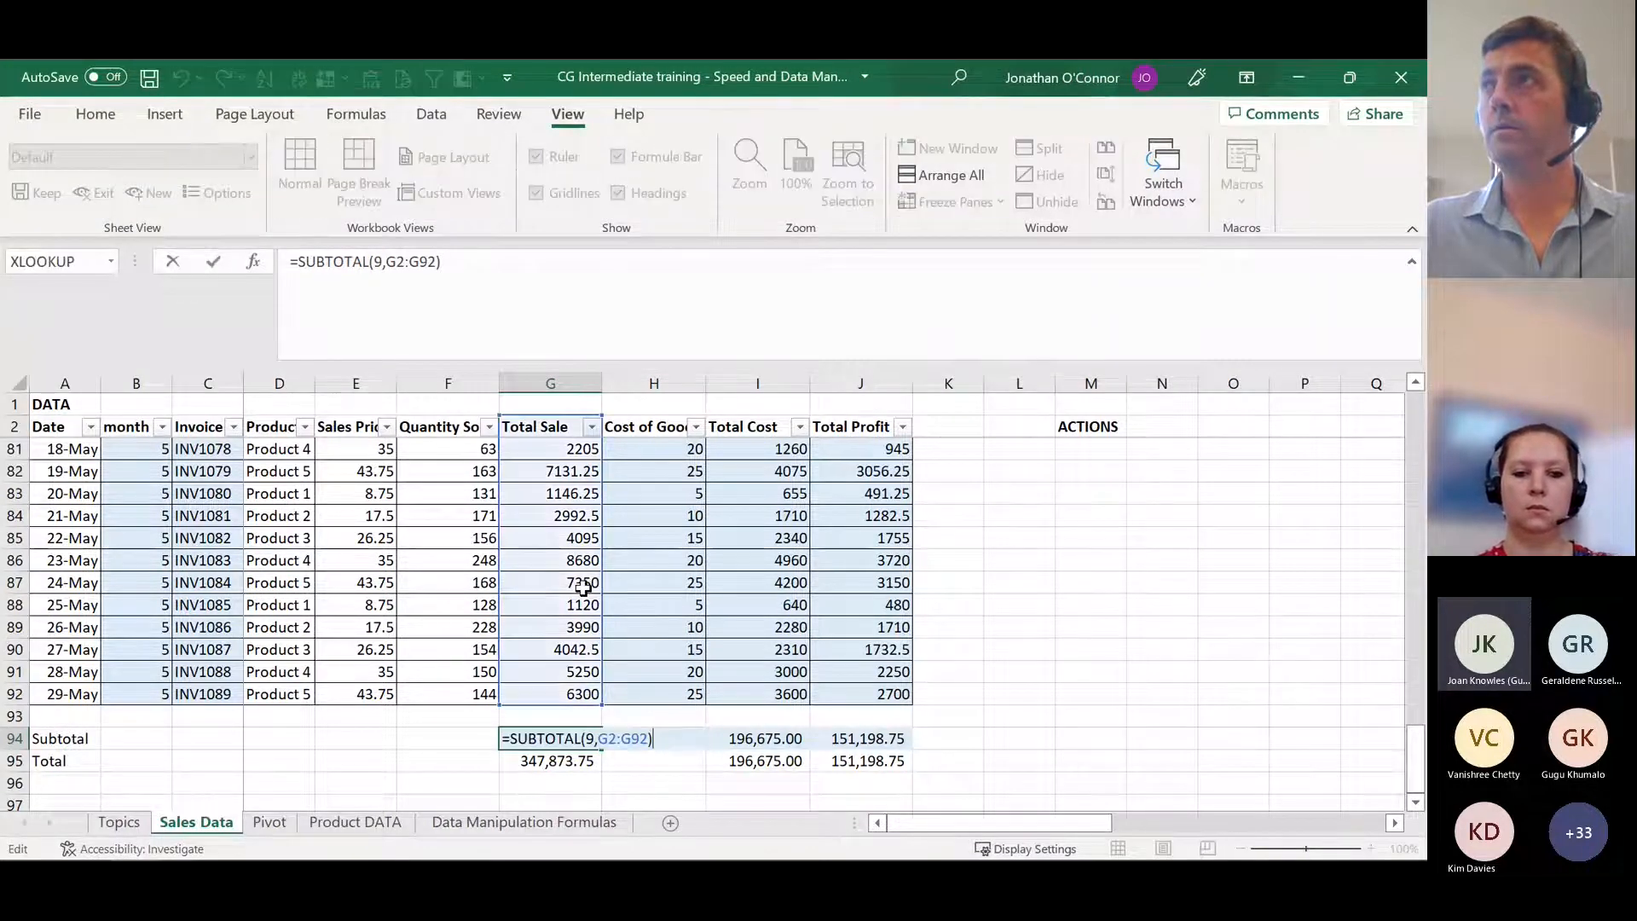
left_click(594, 738)
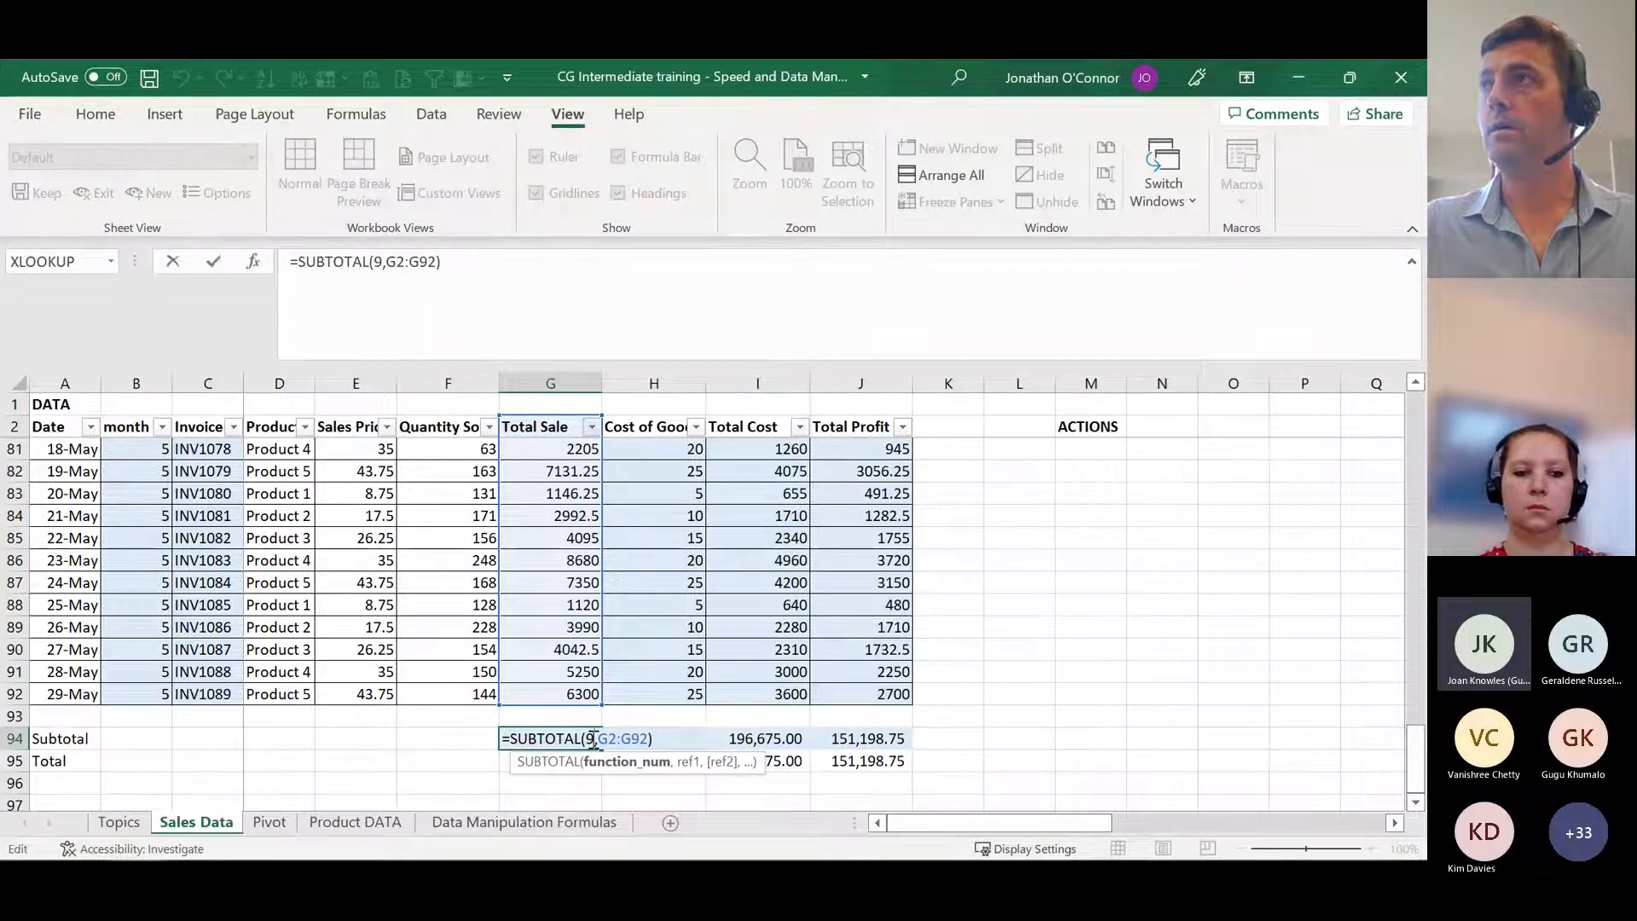
key("Escape")
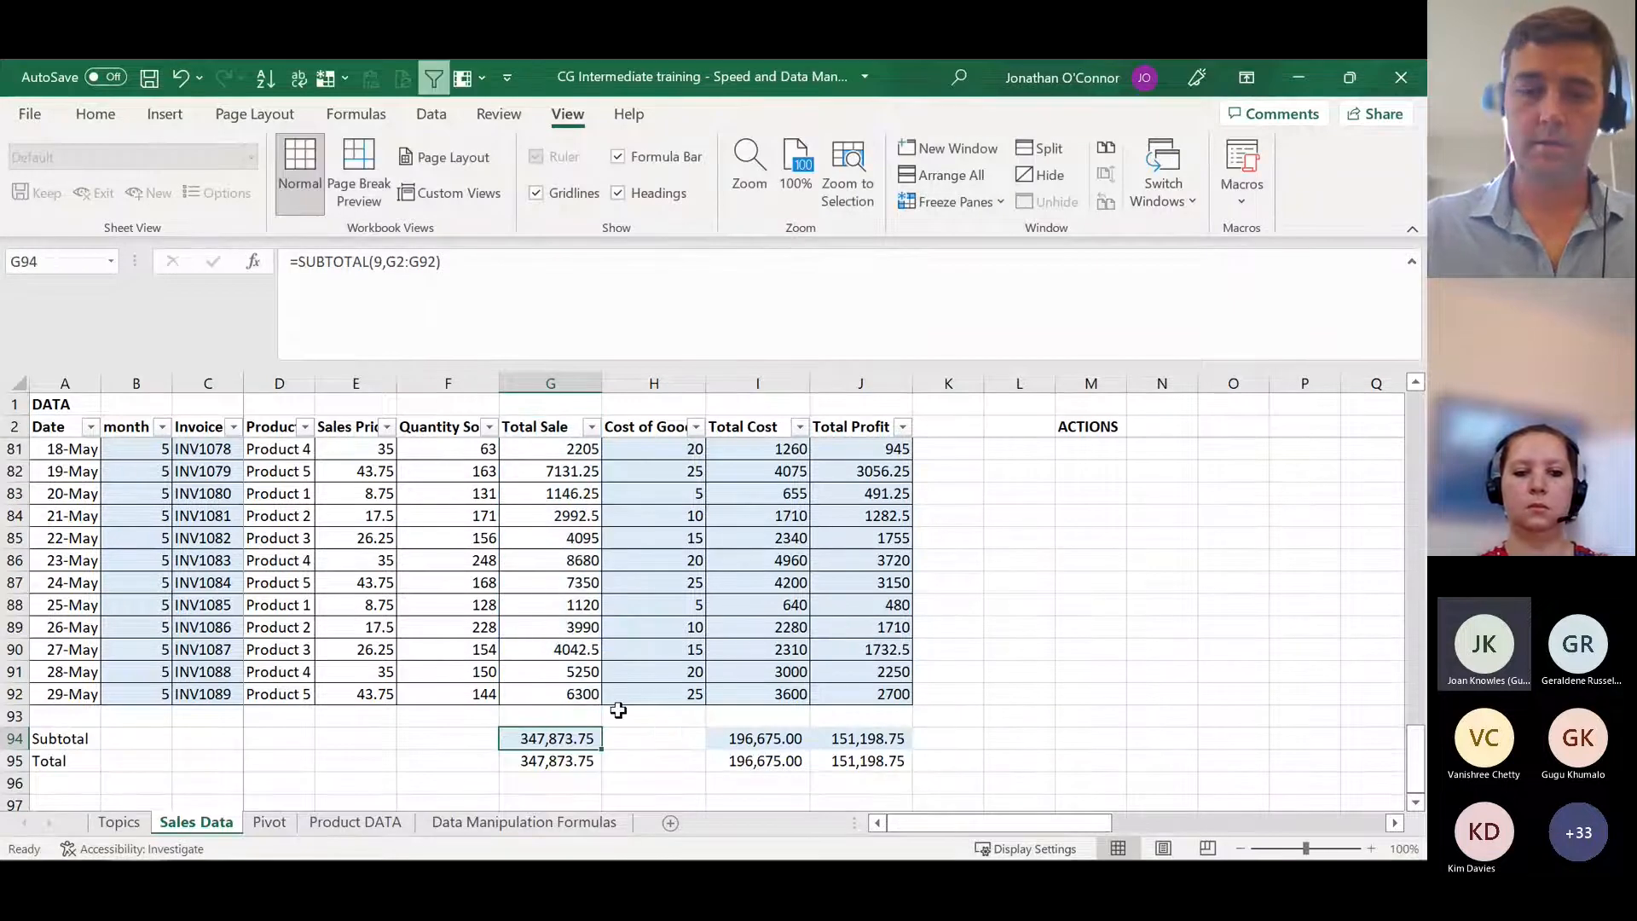
Step: Begin a new SUBTOTAL formula in G94, review the available function numbers, and use 9 (SUM) as the function number
type("=subtotal")
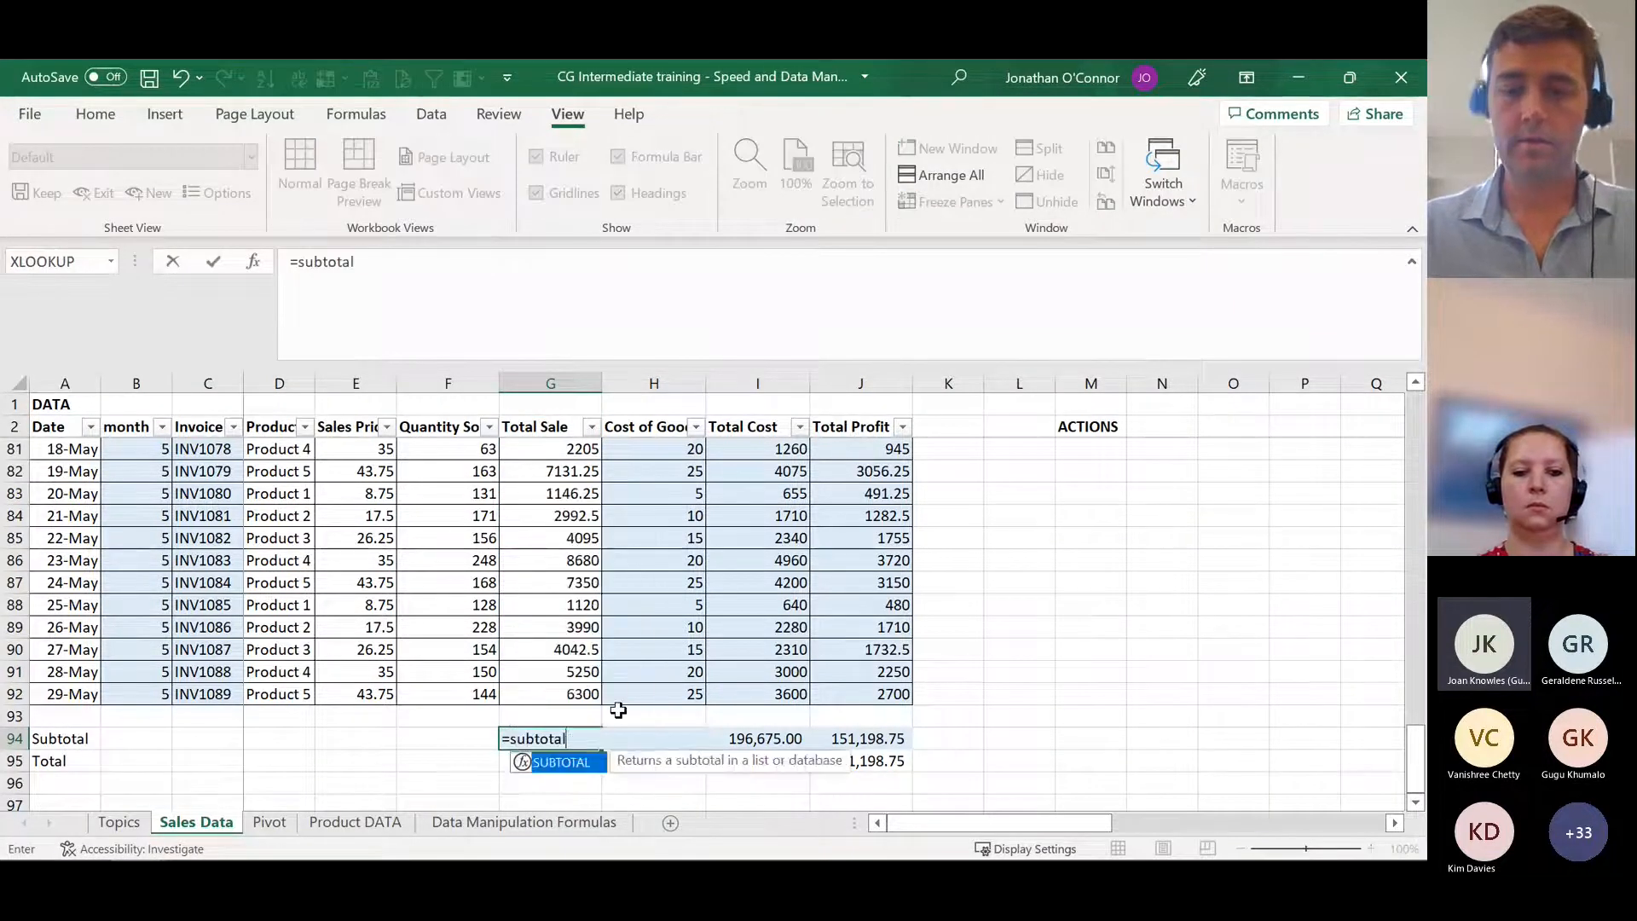
type("(")
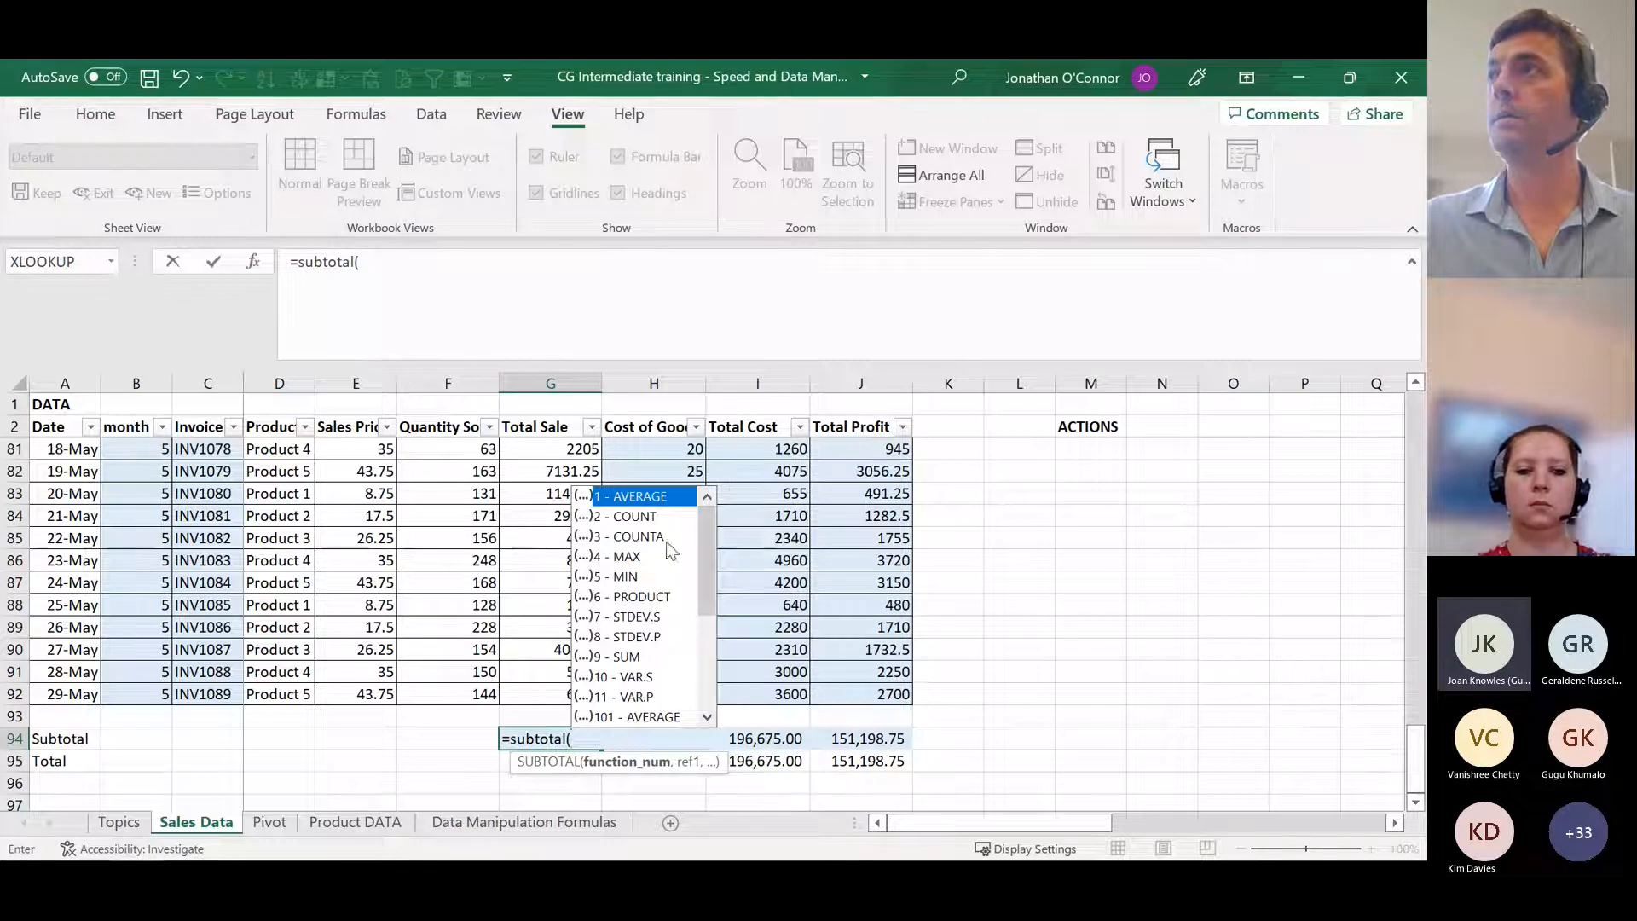
left_click_drag(708, 521, 710, 614)
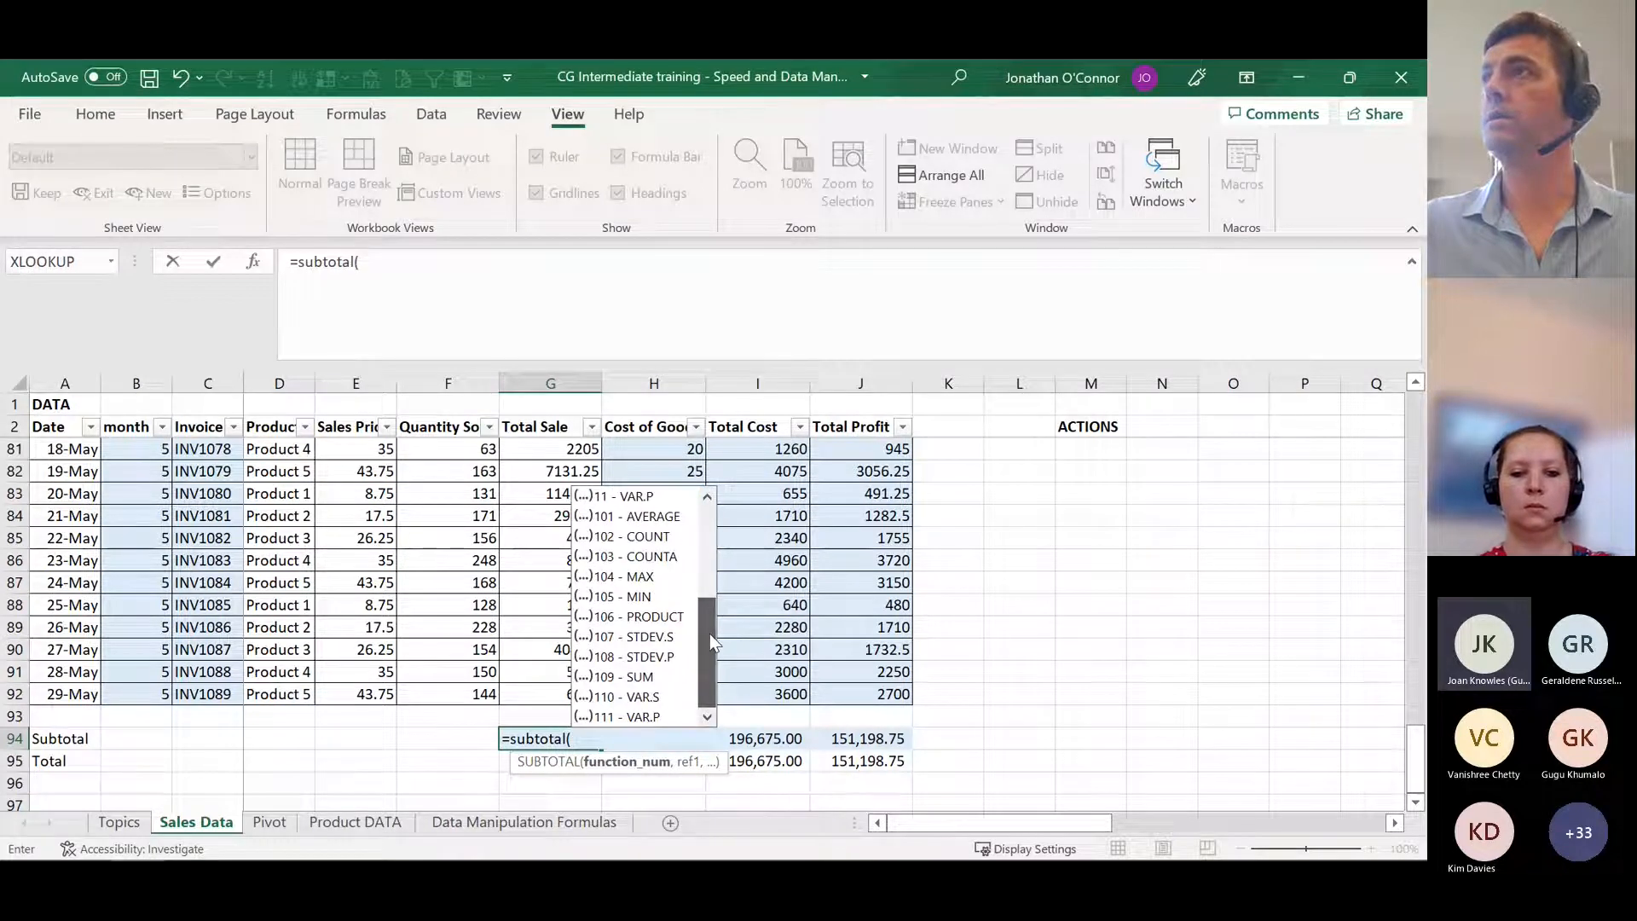
left_click_drag(710, 633, 713, 508)
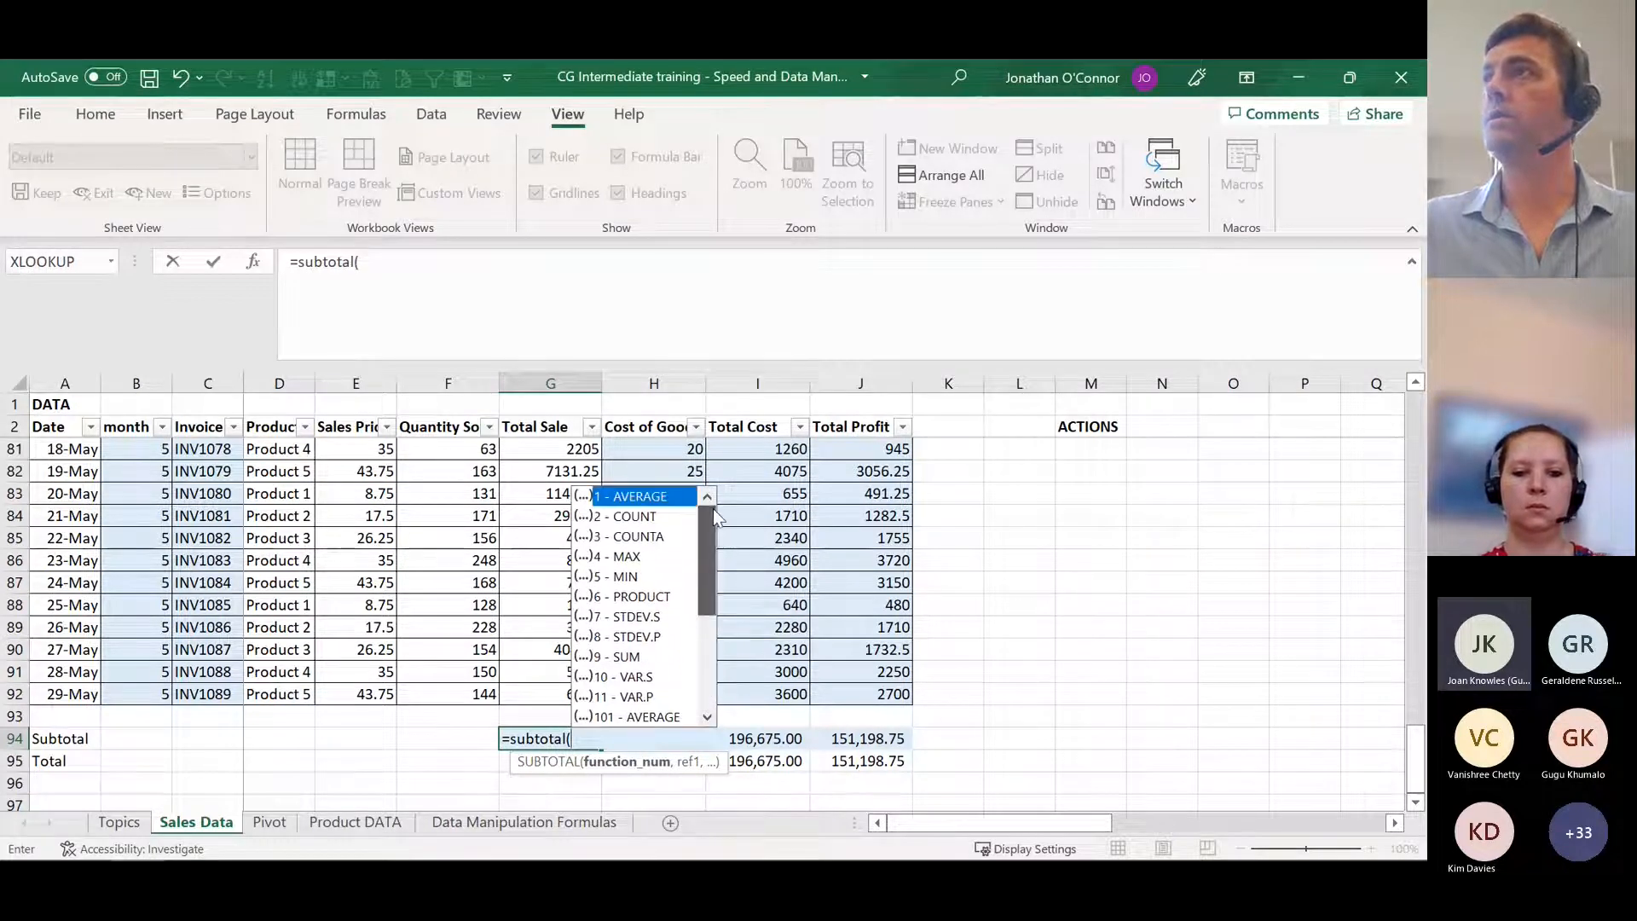
left_click(632, 658)
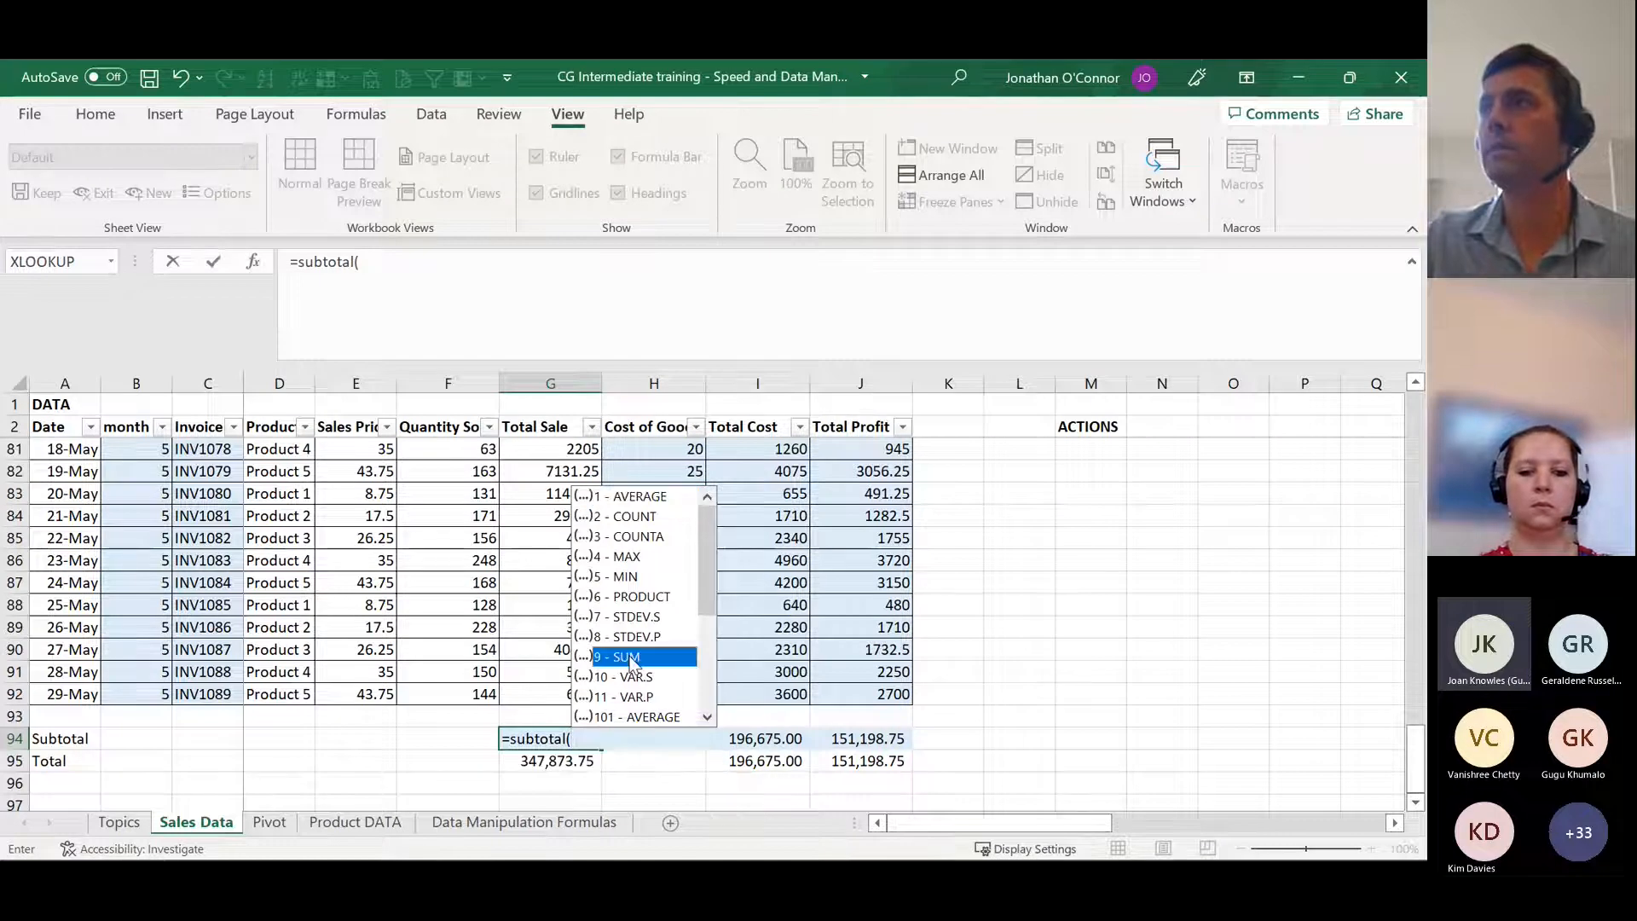
double_click(632, 659)
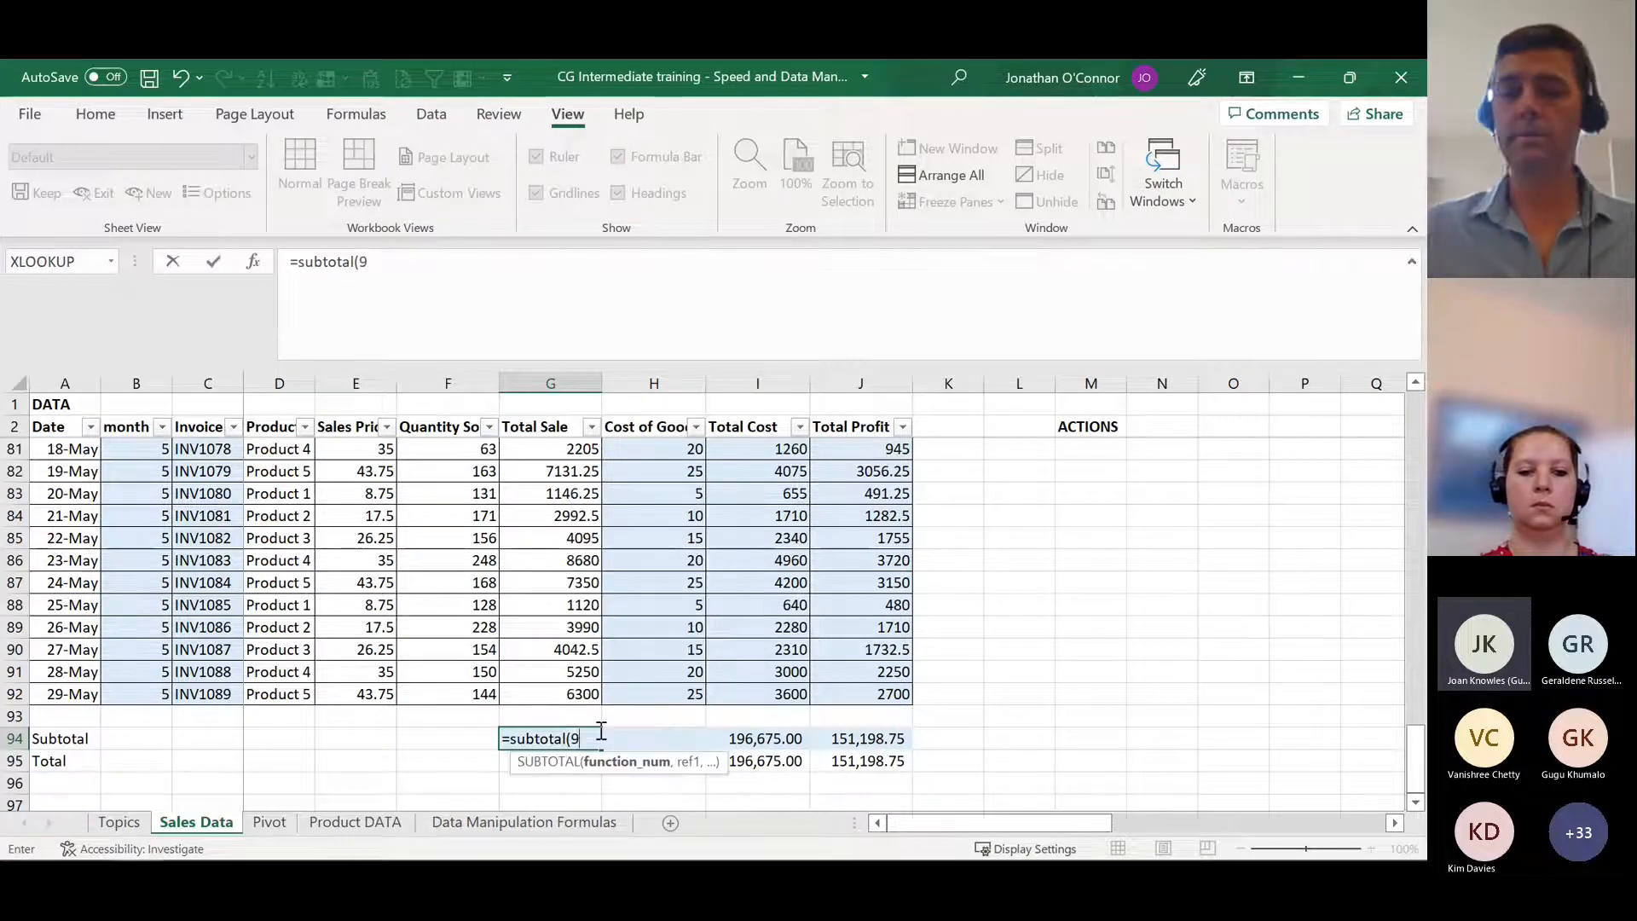
key("BackSpace")
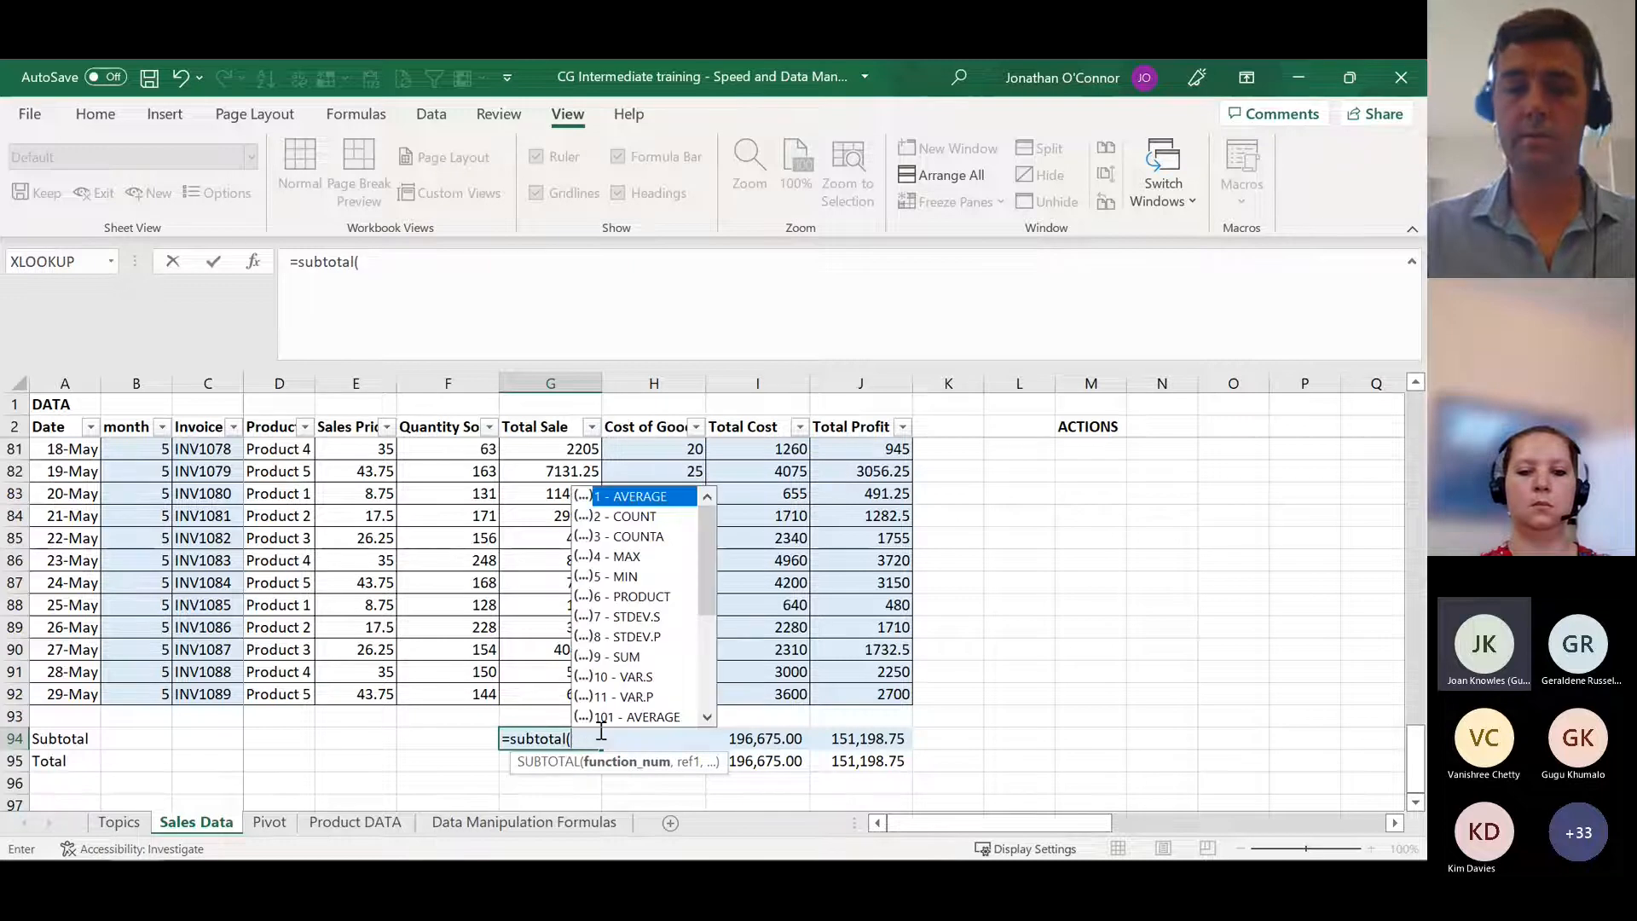
type(",")
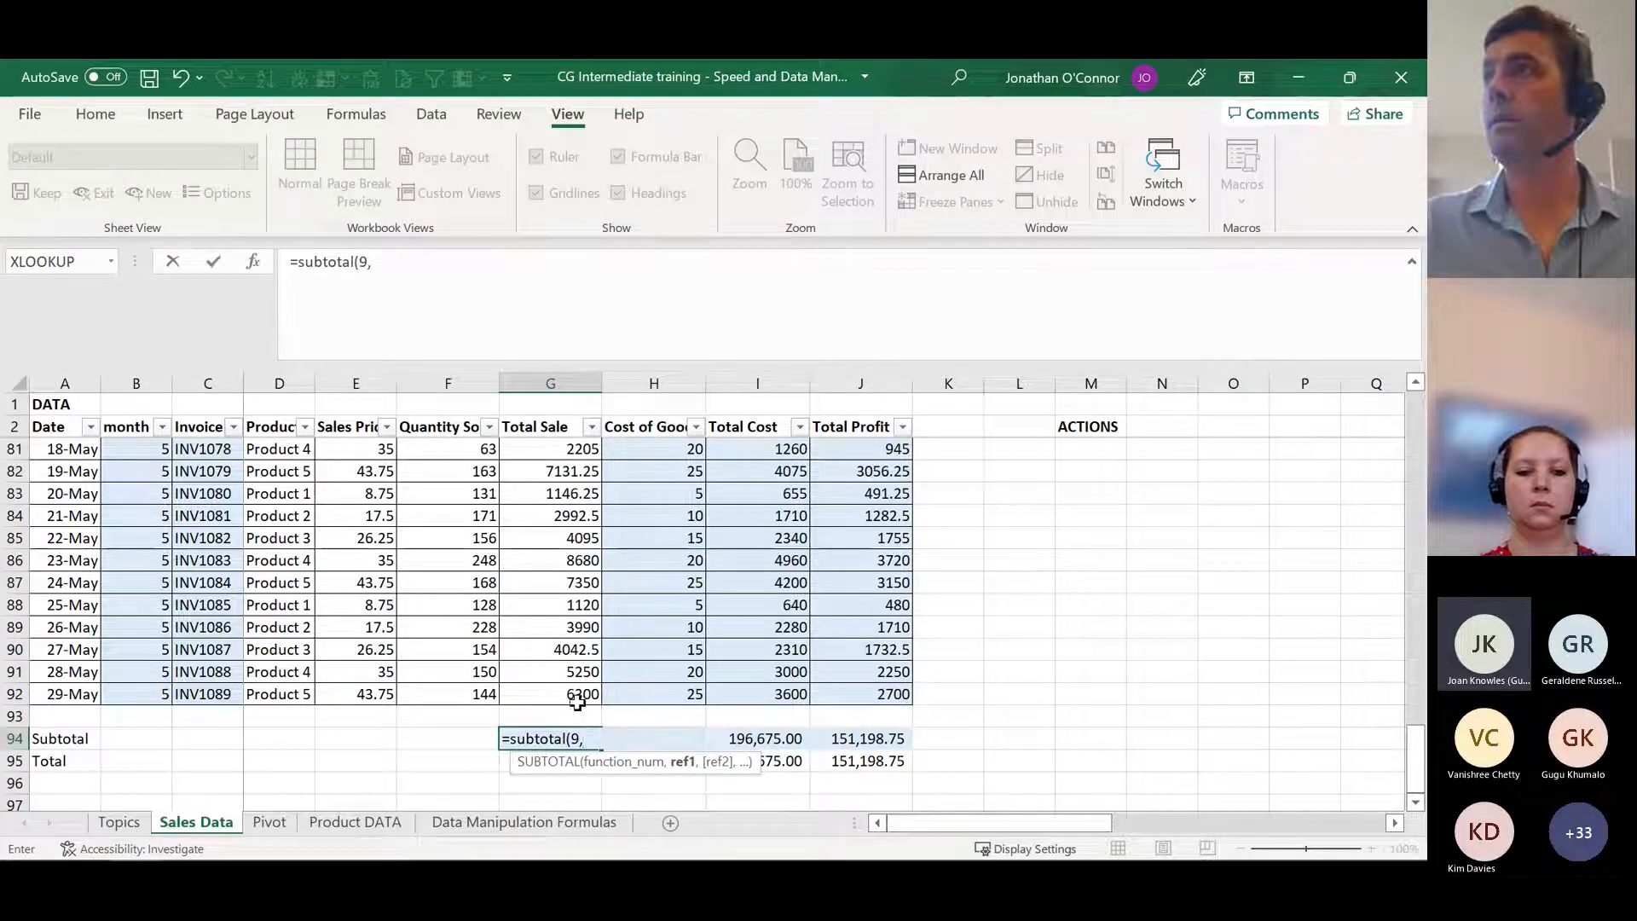
Step: Complete the G94 SUBTOTAL formula with the Total Sale range G2:G92 and enter it
left_click(575, 694)
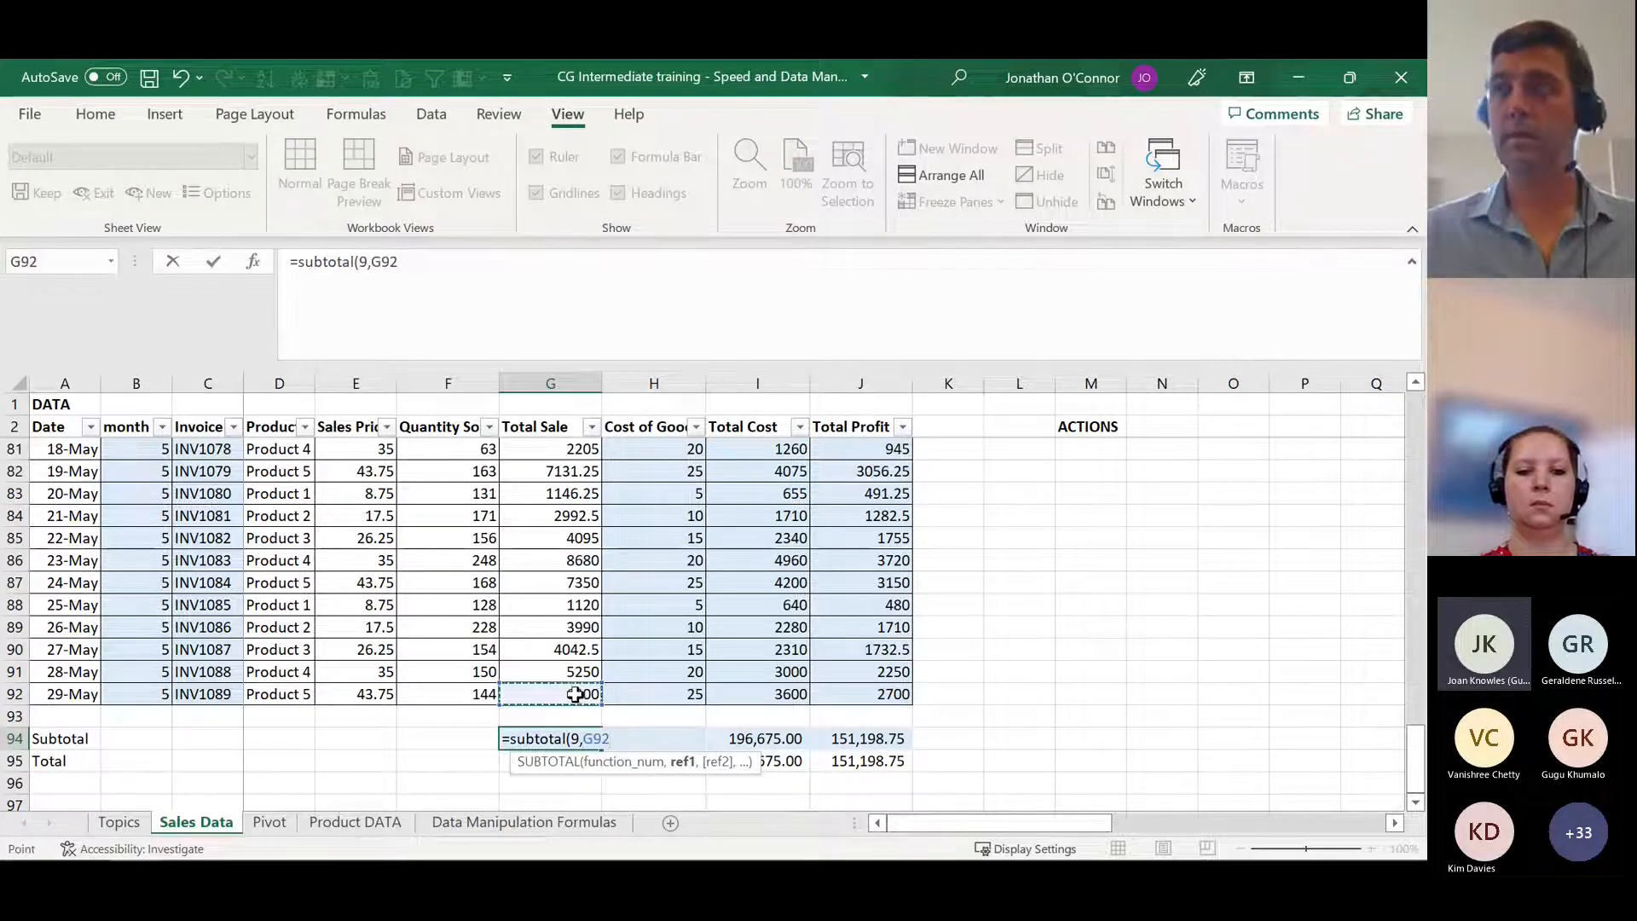
key("ctrl+shift+Up")
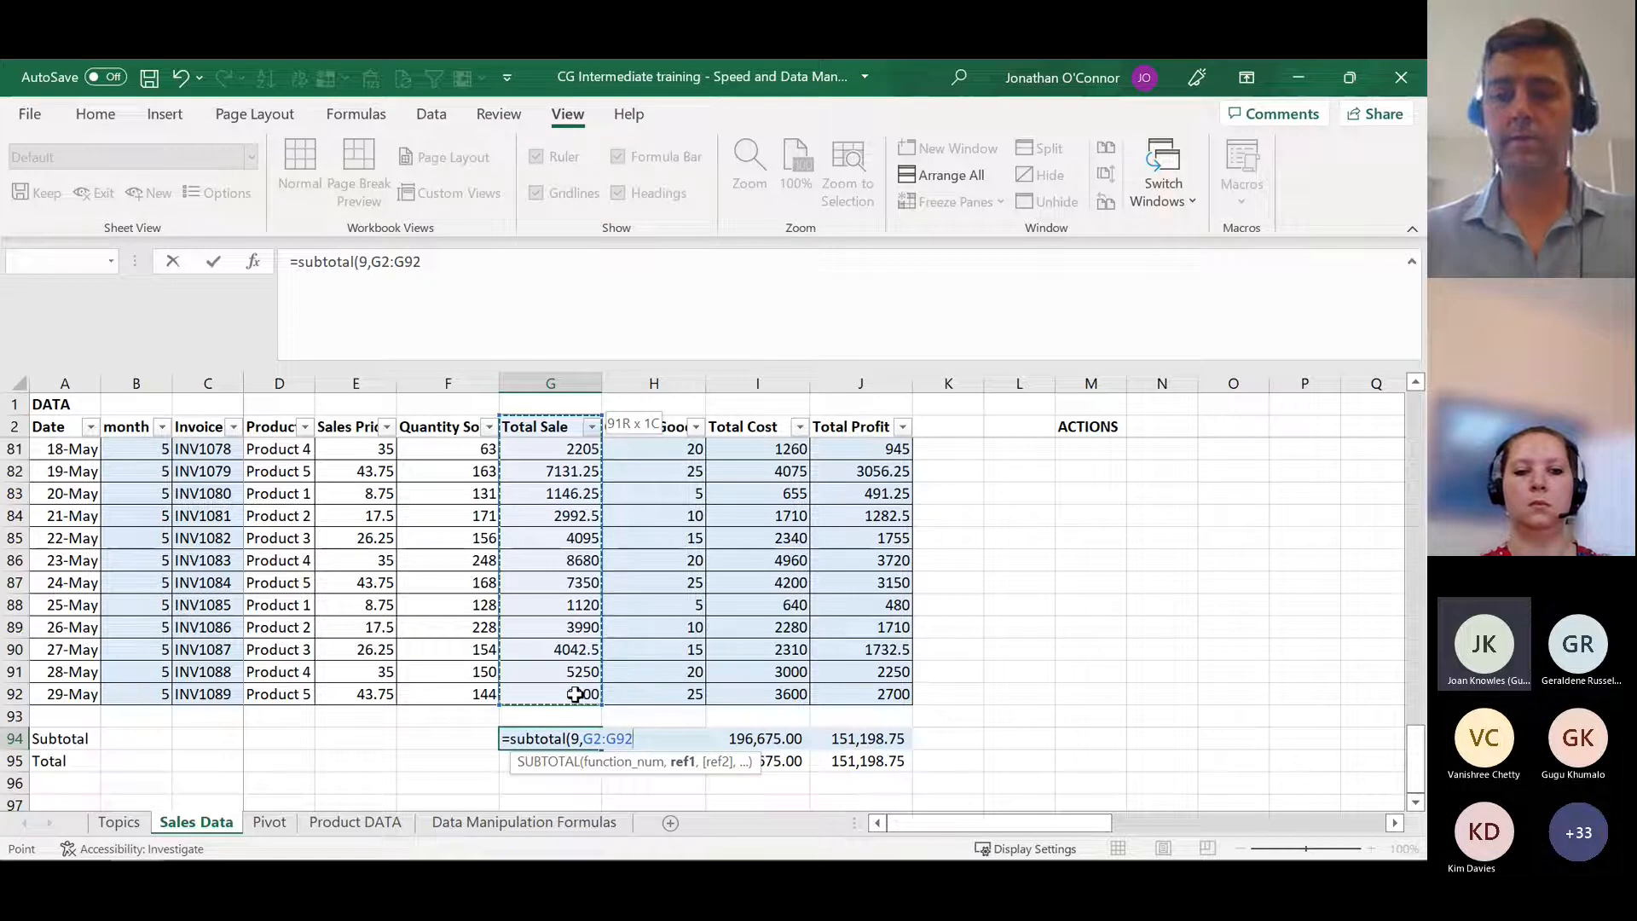
type(")")
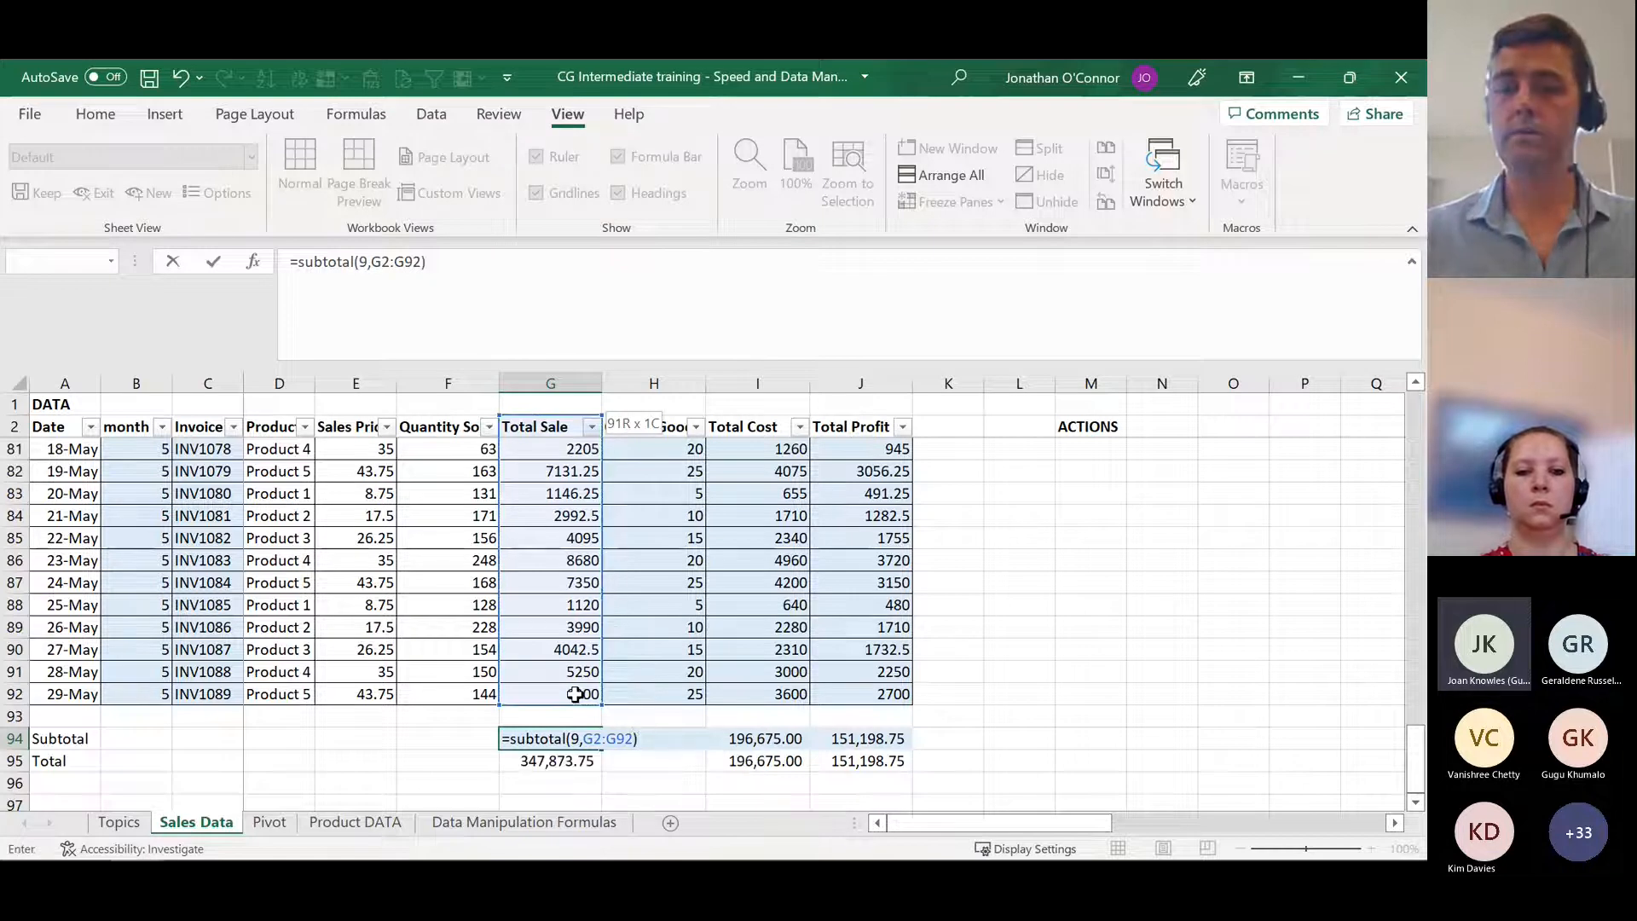
key("Return")
key("Up")
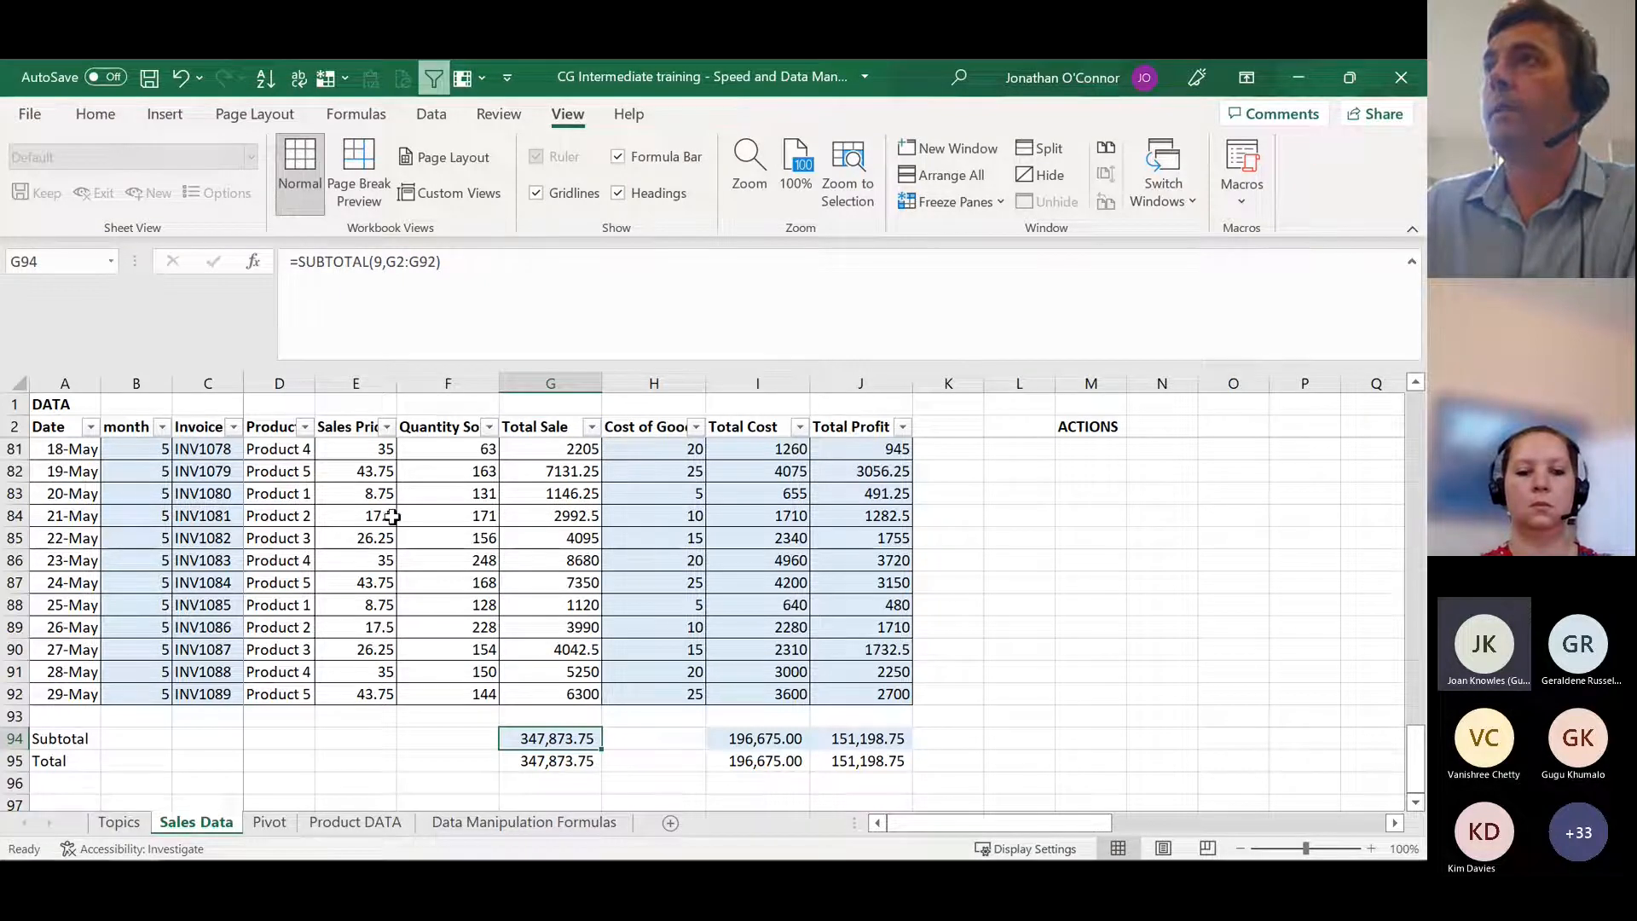
Step: View the Product column's filter choices without applying any, and remove the filters from the sales table's header row
left_click(307, 427)
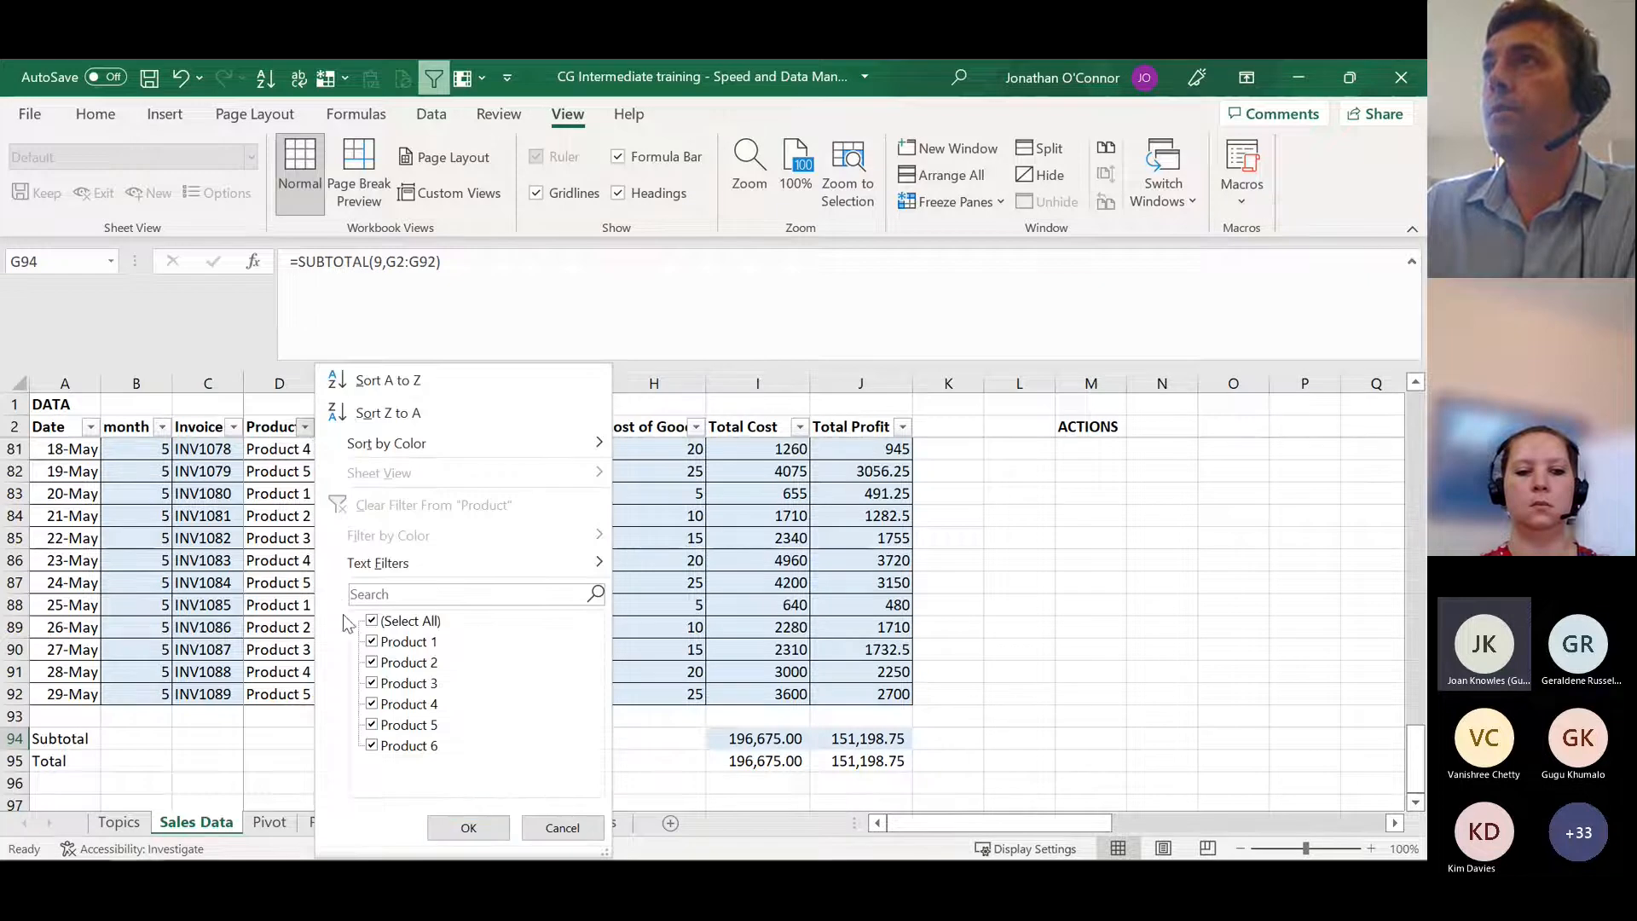
left_click(274, 427)
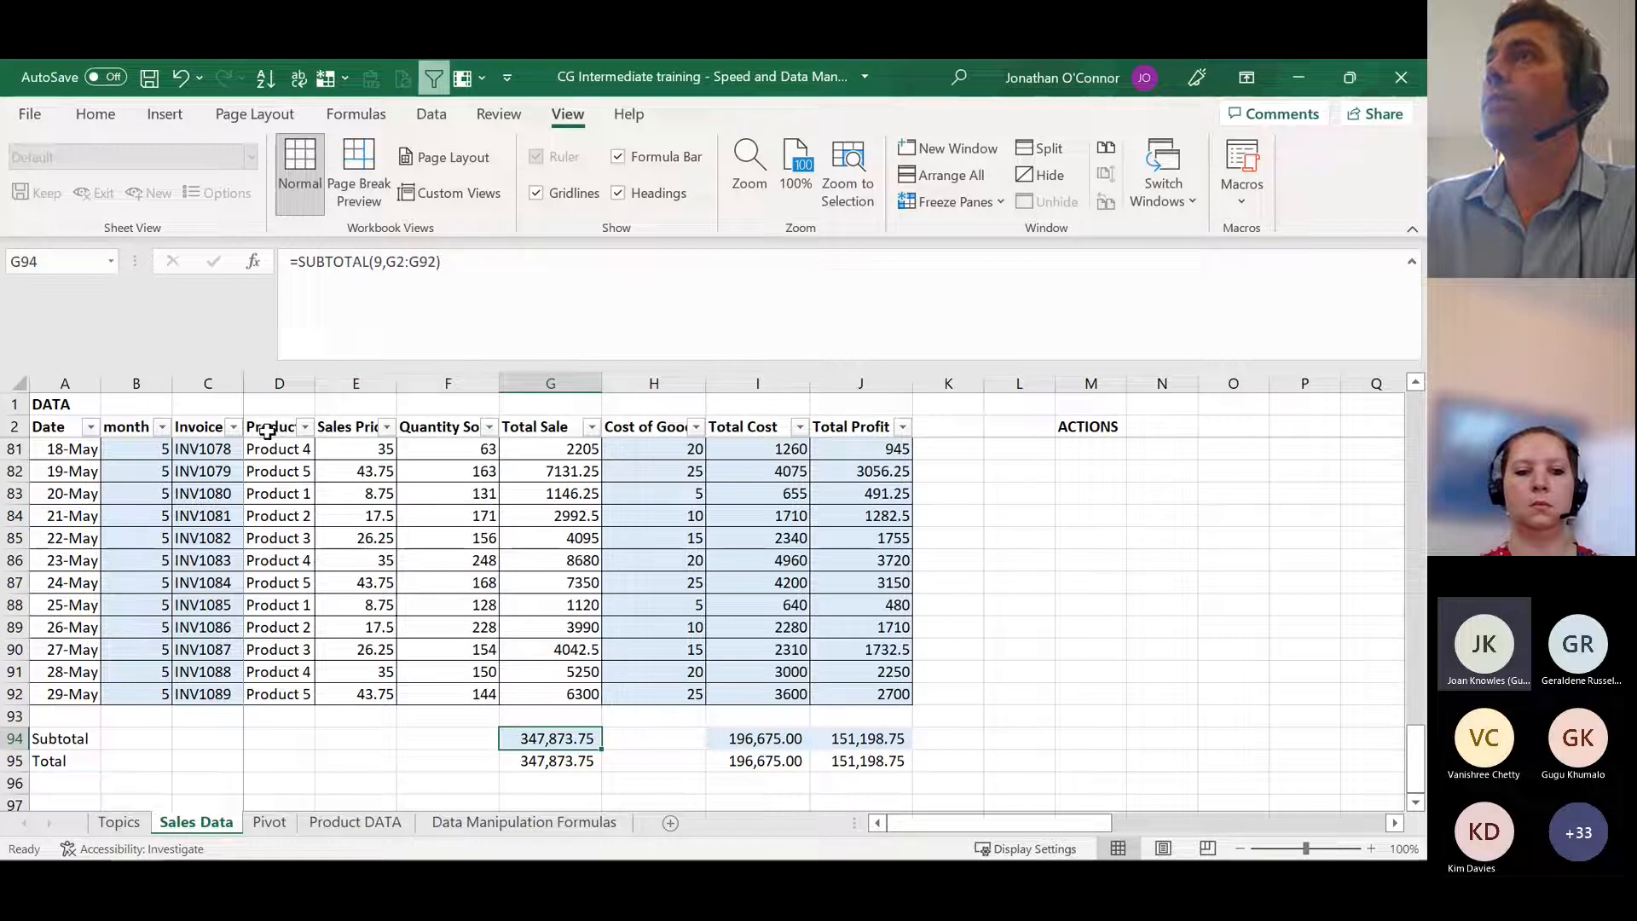
left_click(269, 427)
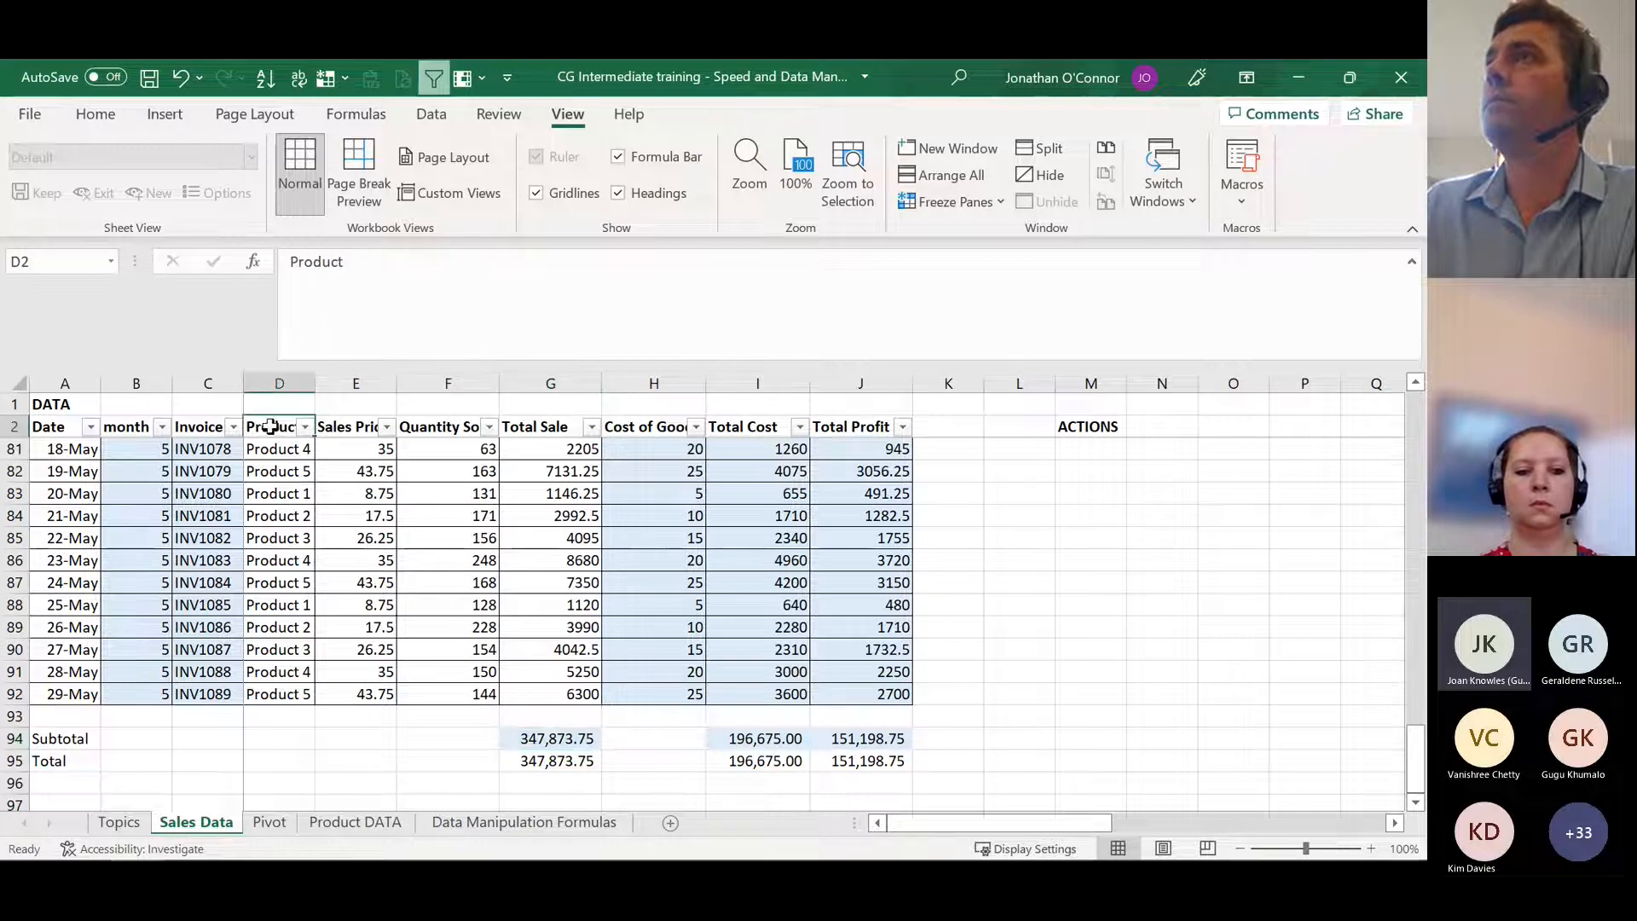
left_click(434, 78)
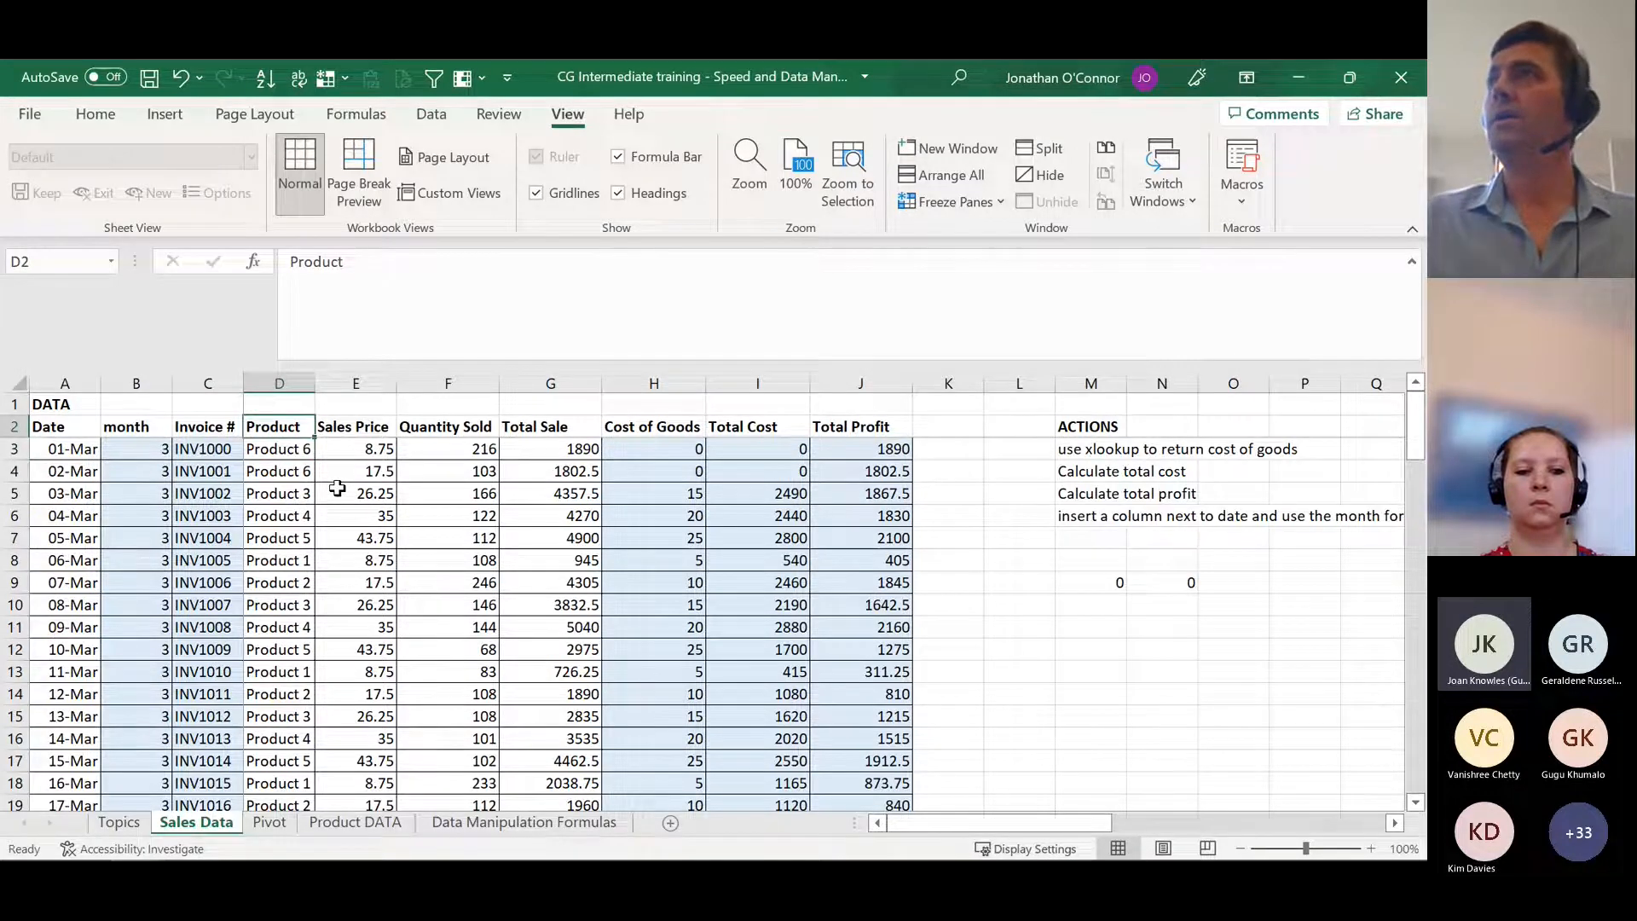
Step: Bring up the data sorting and filtering commands with the Product header in D2 selected
left_click(440, 121)
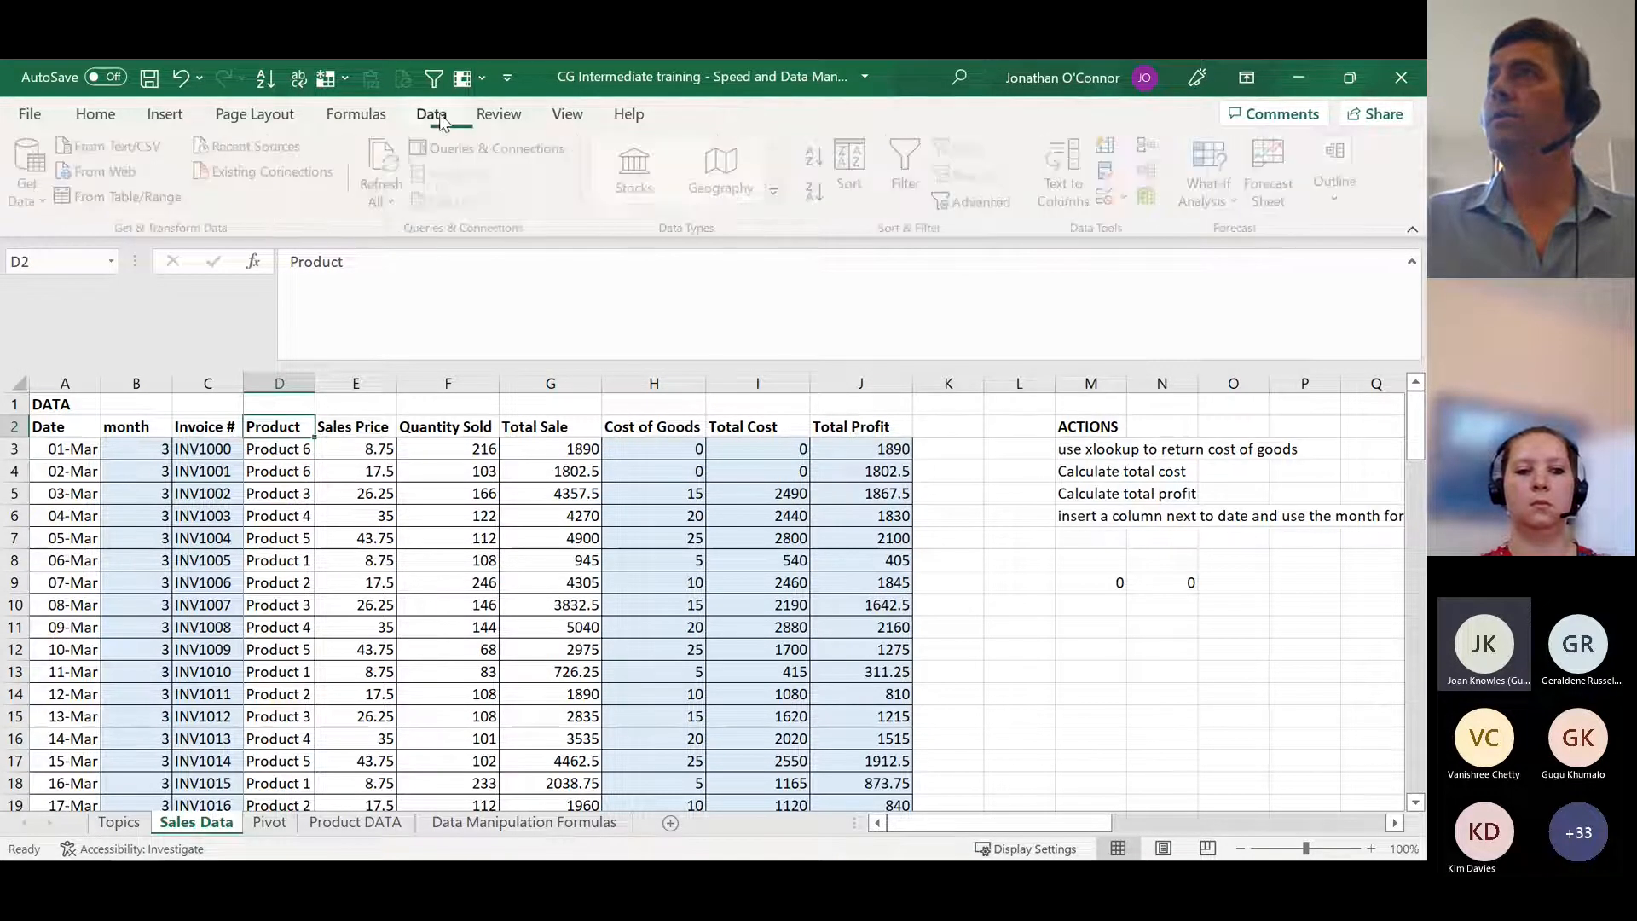
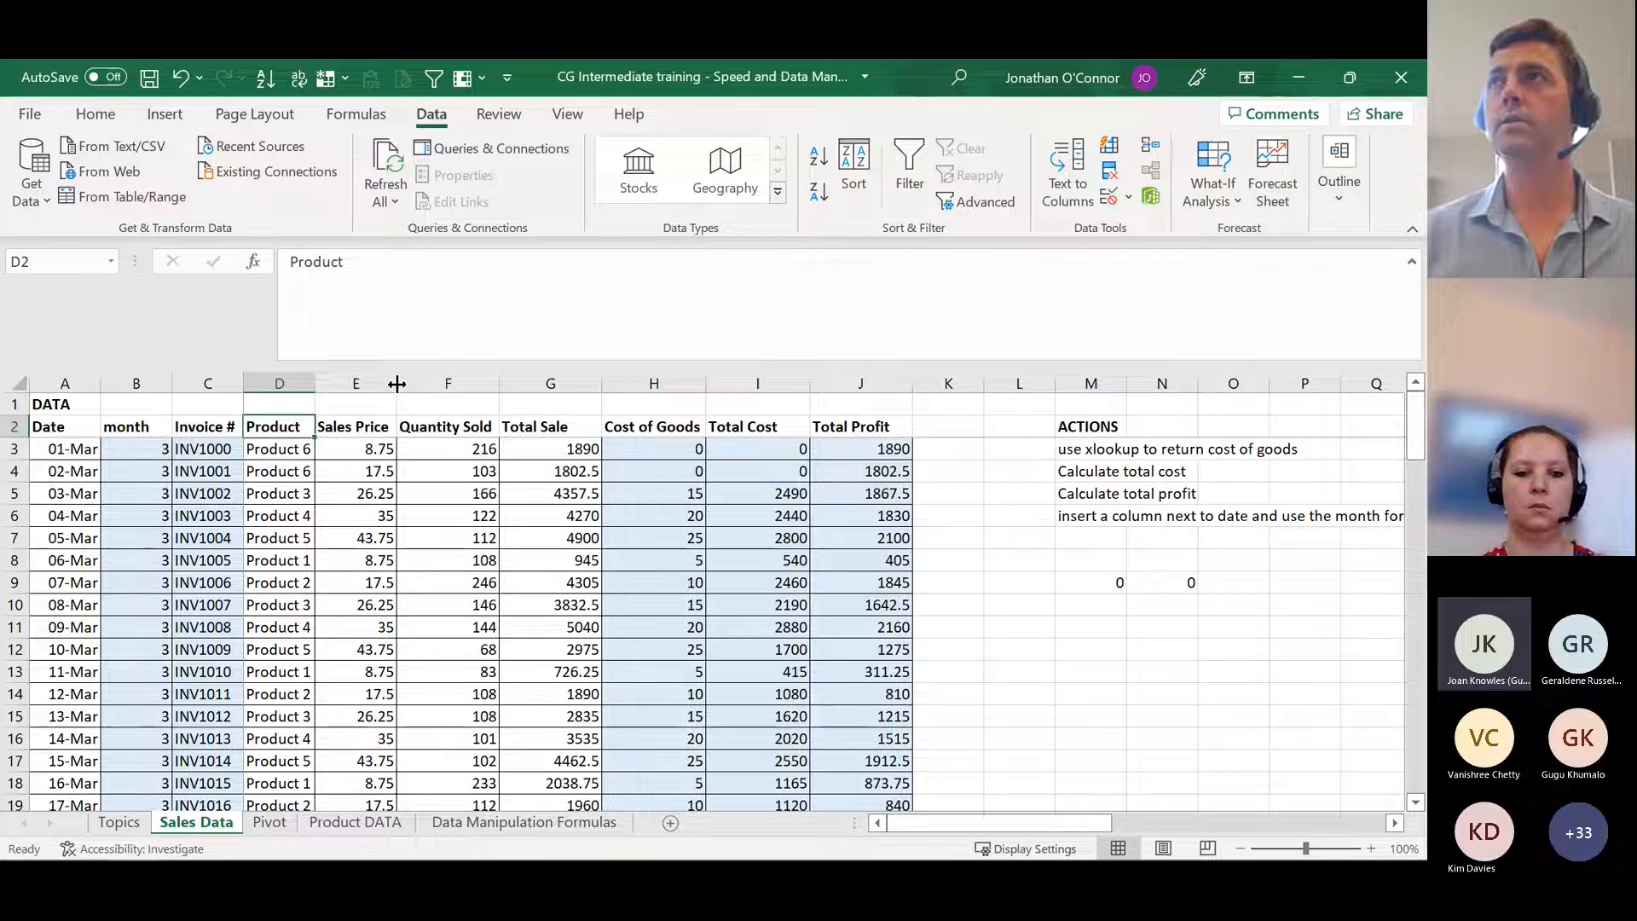
Step: Select the whole sales table from the Date header in A2 through J92 and add filters to its header row
key("Home")
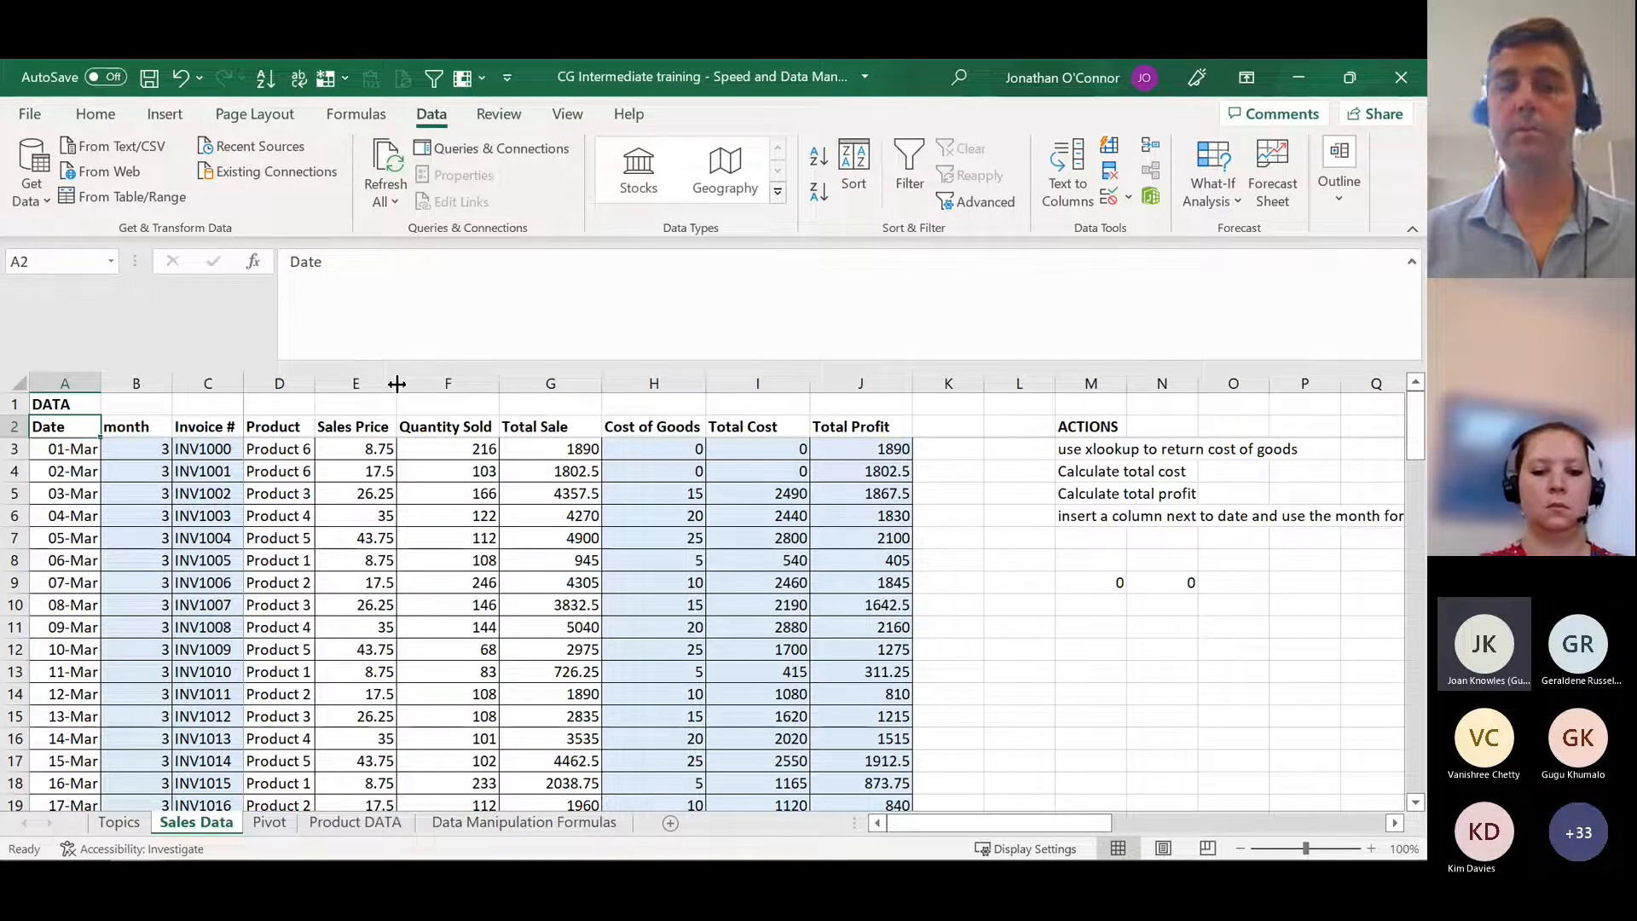
key("ctrl+shift+Right")
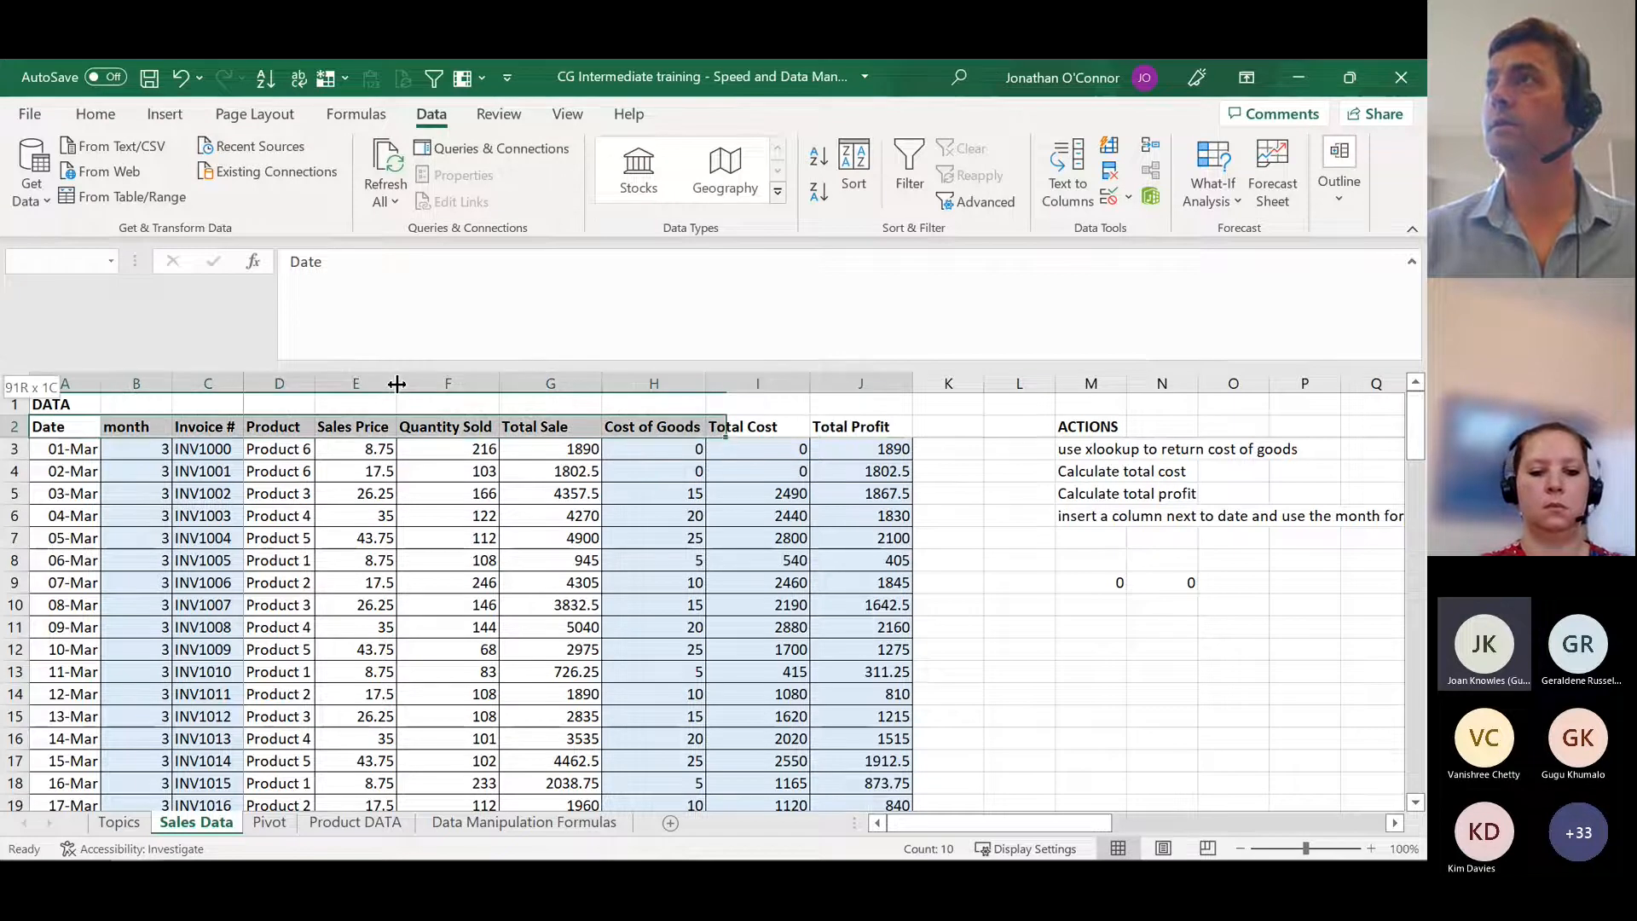
key("ctrl+shift+Down")
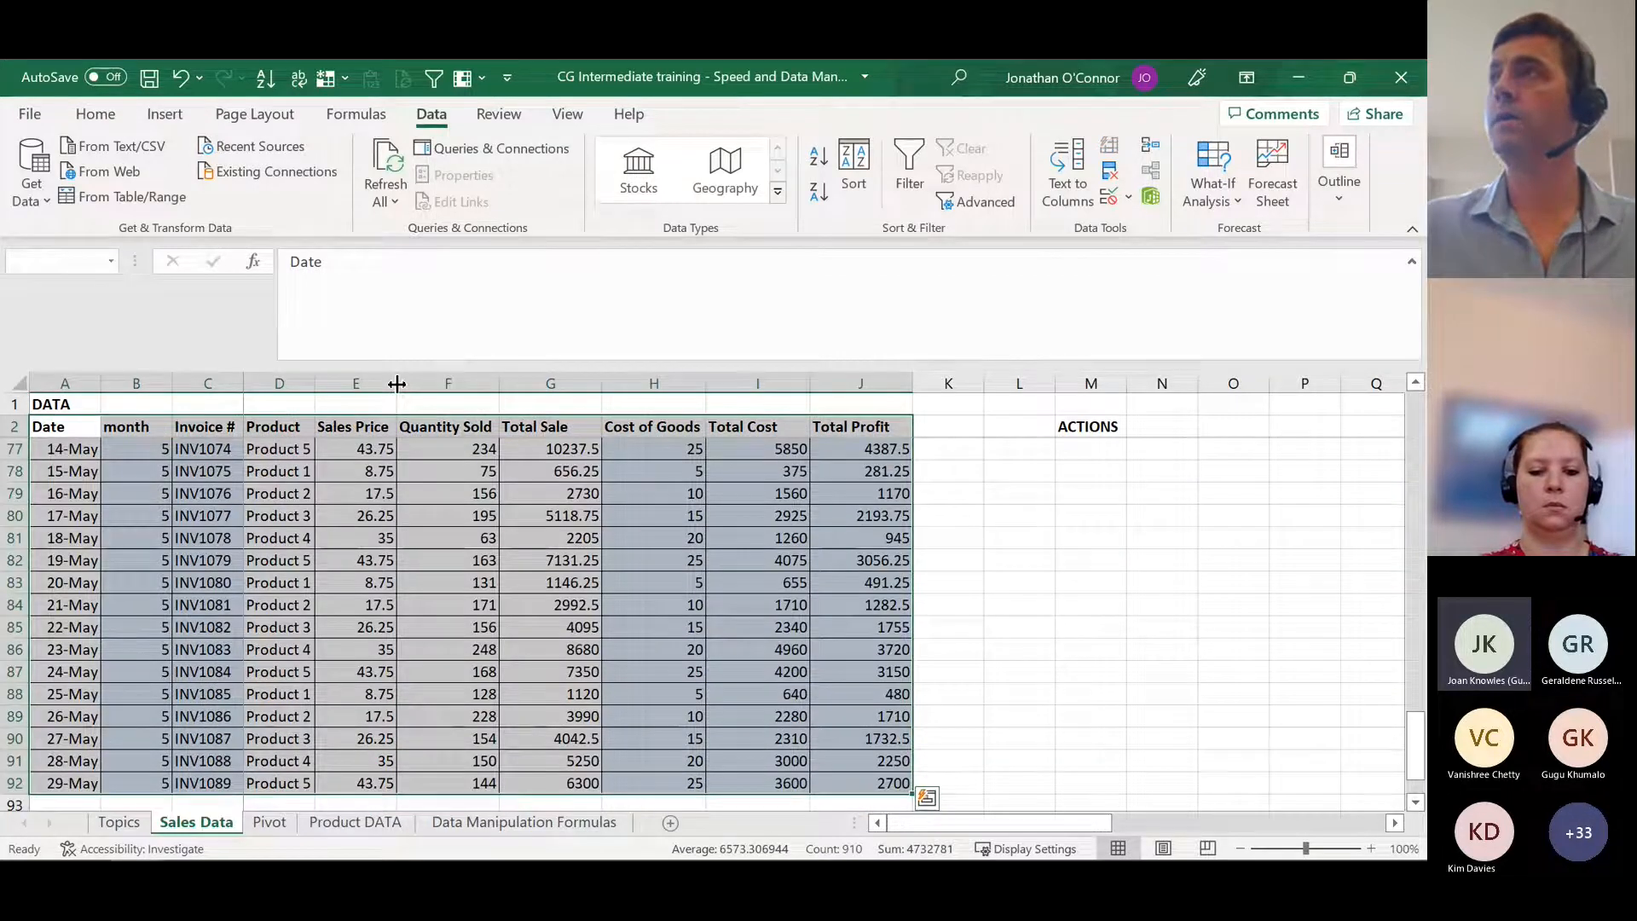
scroll(609, 586, "down", 3)
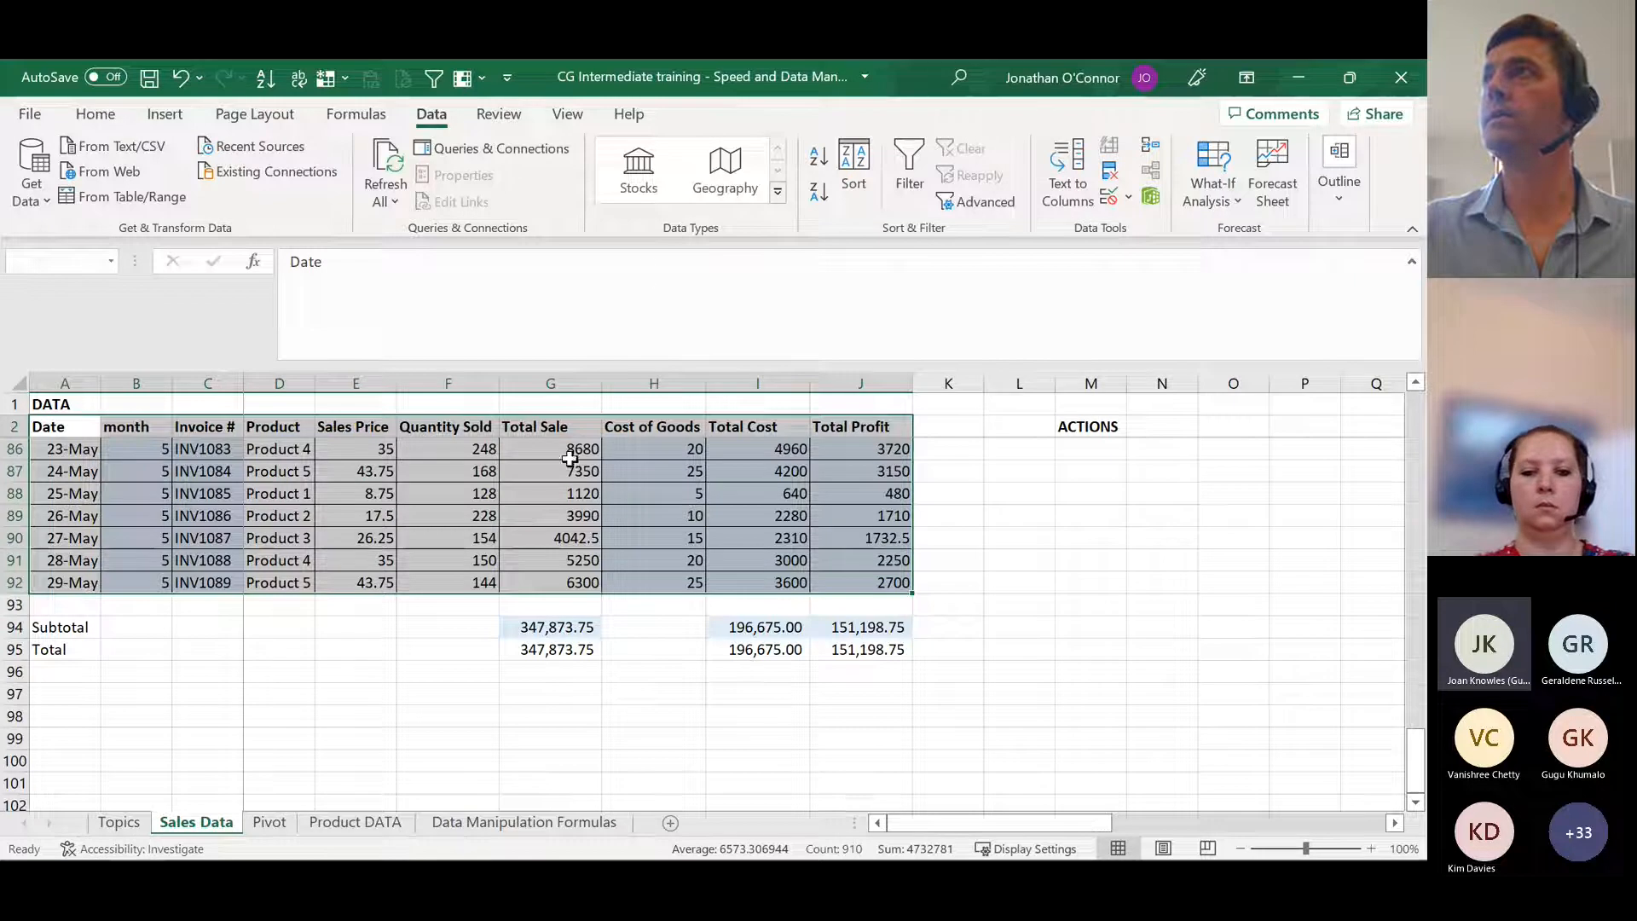
left_click(908, 166)
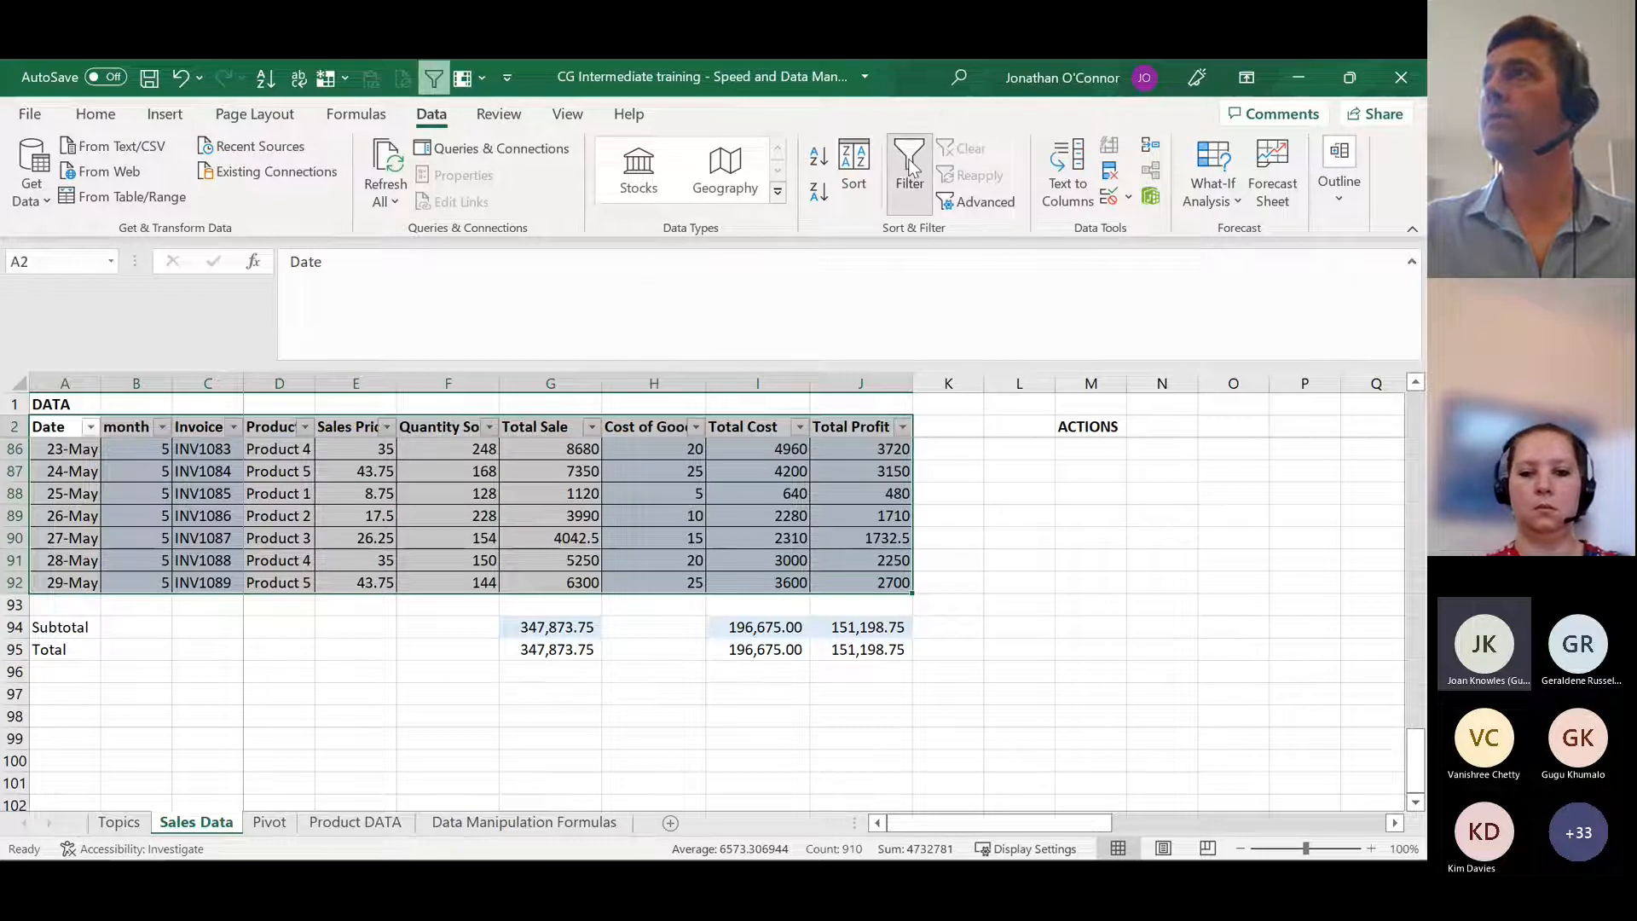
Step: Filter the Product column to show only Product 2
left_click(283, 482)
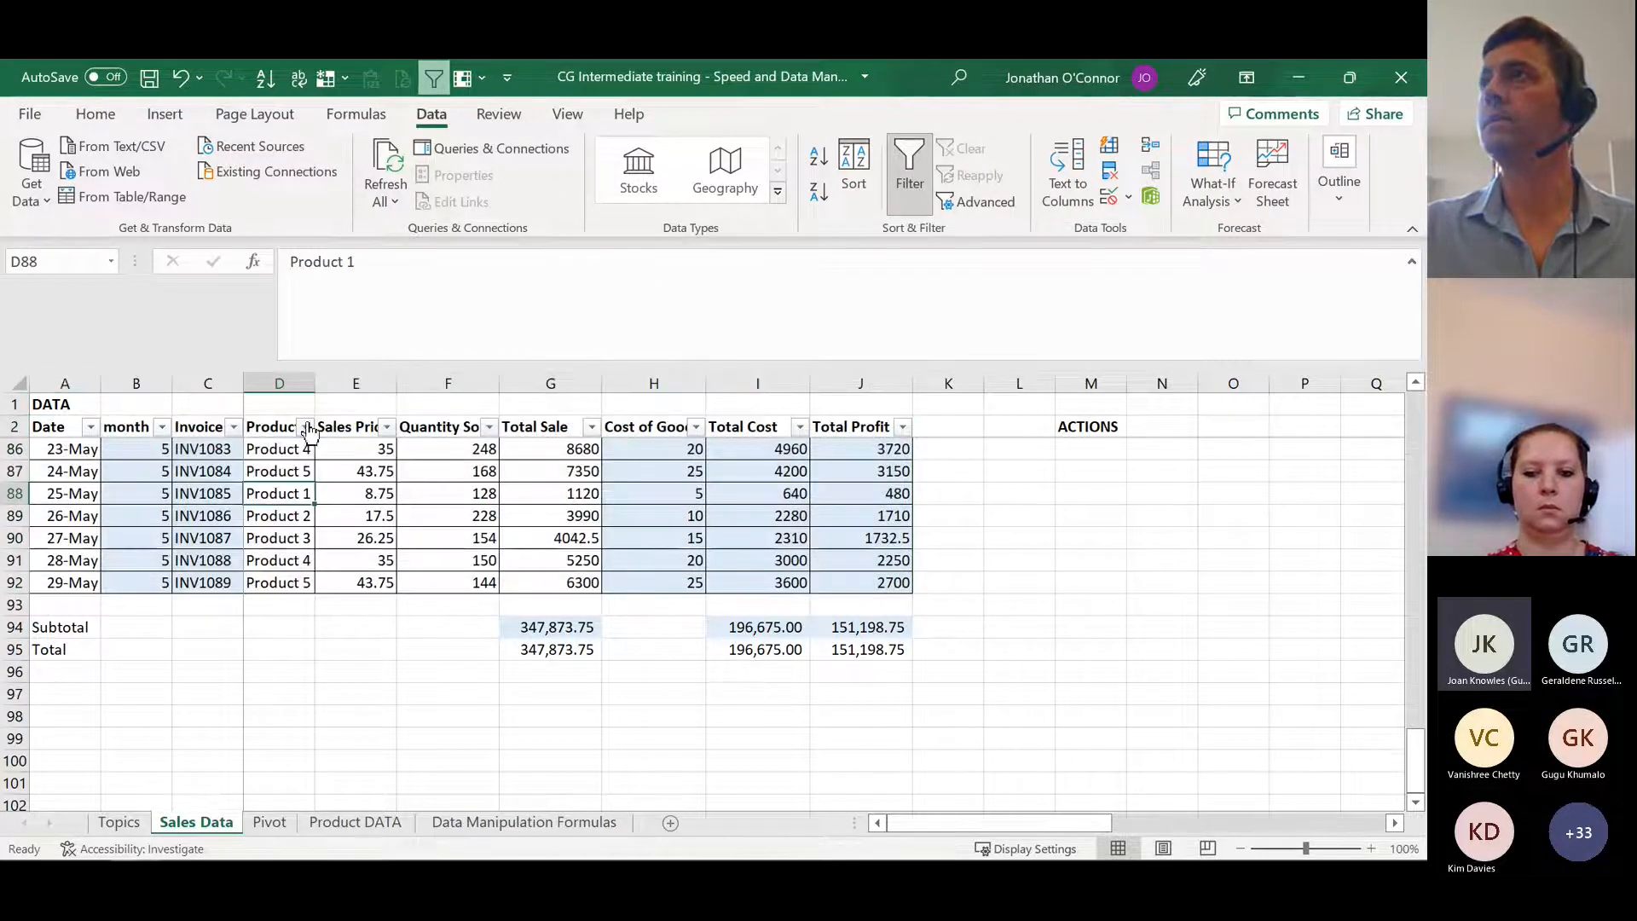
left_click(305, 427)
left_click(376, 621)
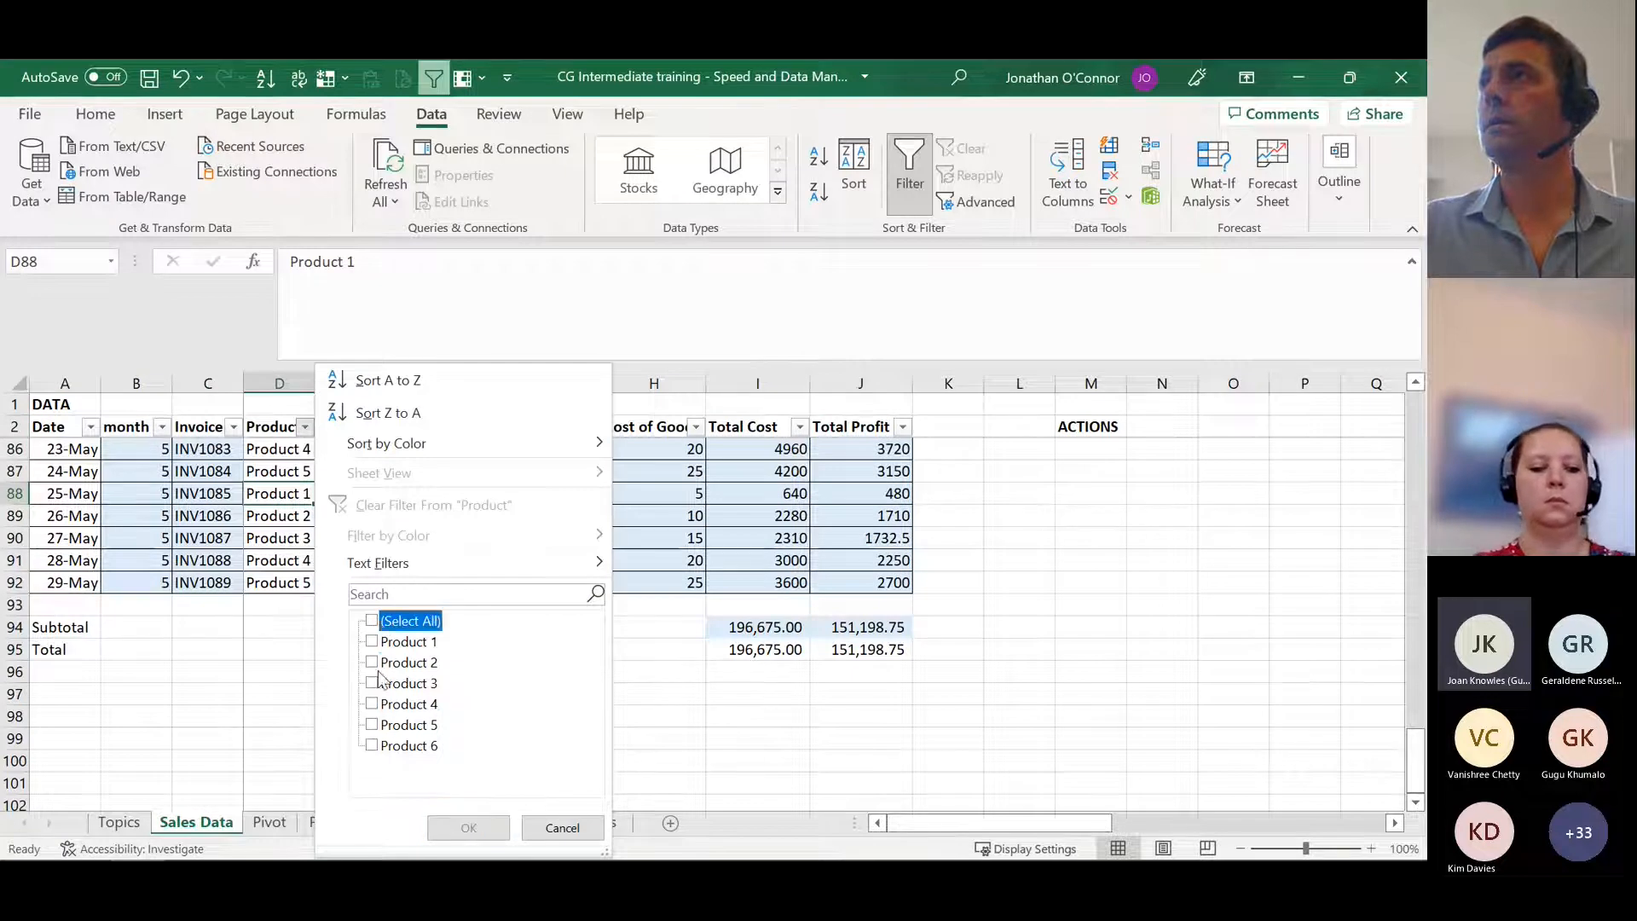
left_click(373, 662)
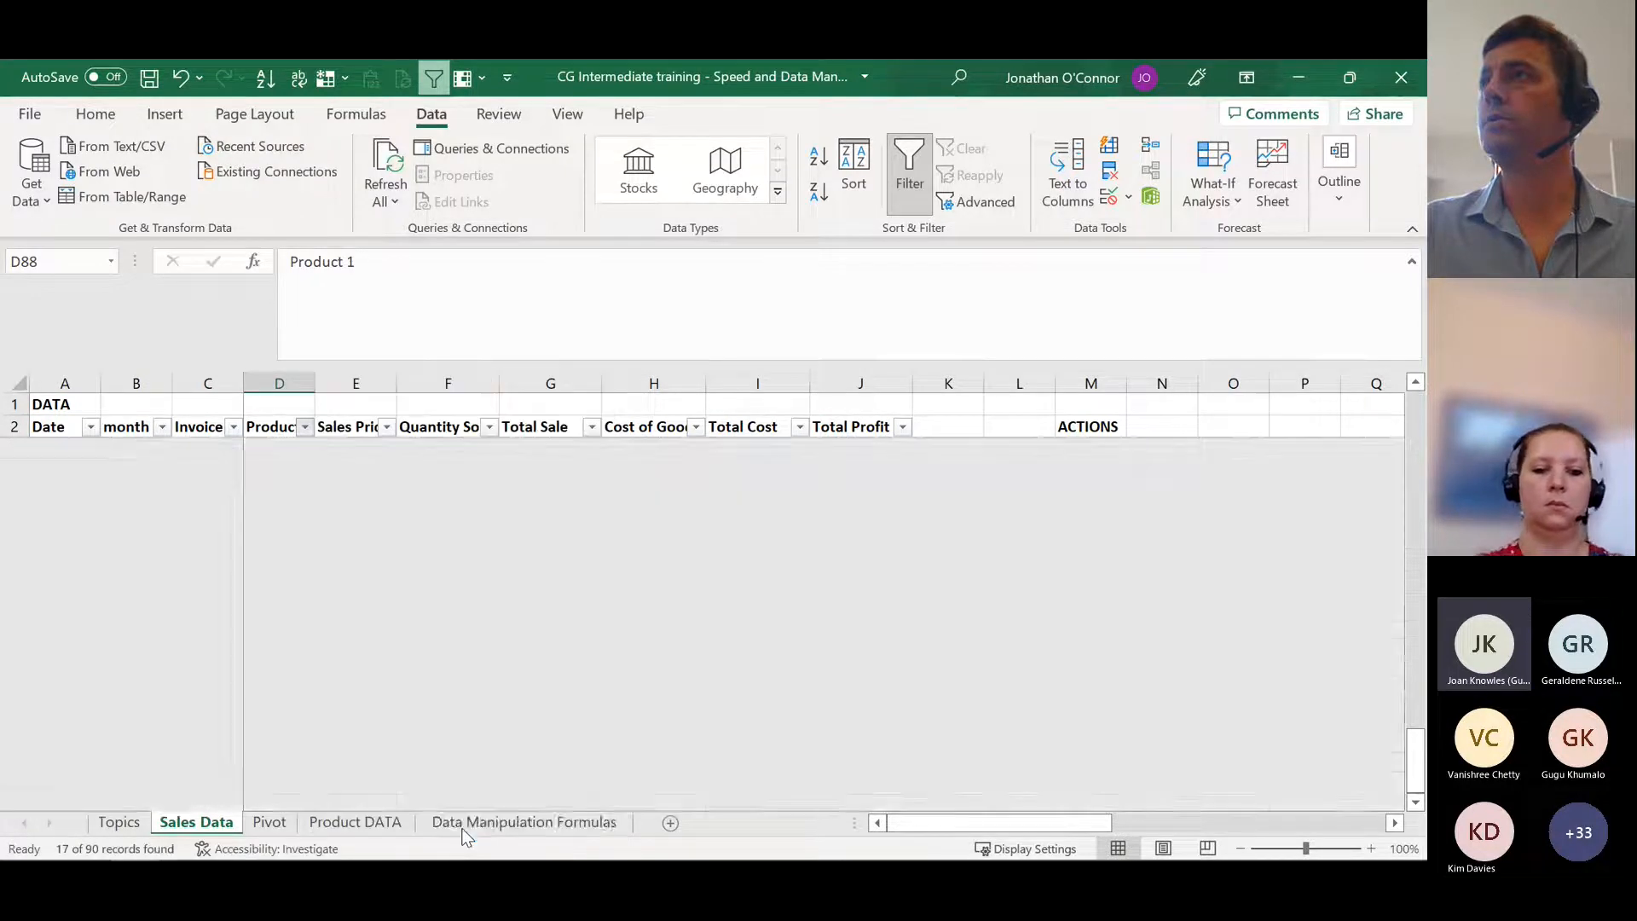
left_click(468, 828)
Step: Compare the SUM formula in G95 with the SUBTOTAL formula in G94 for the filtered Total Sale rows
scroll(506, 692, "up", 1)
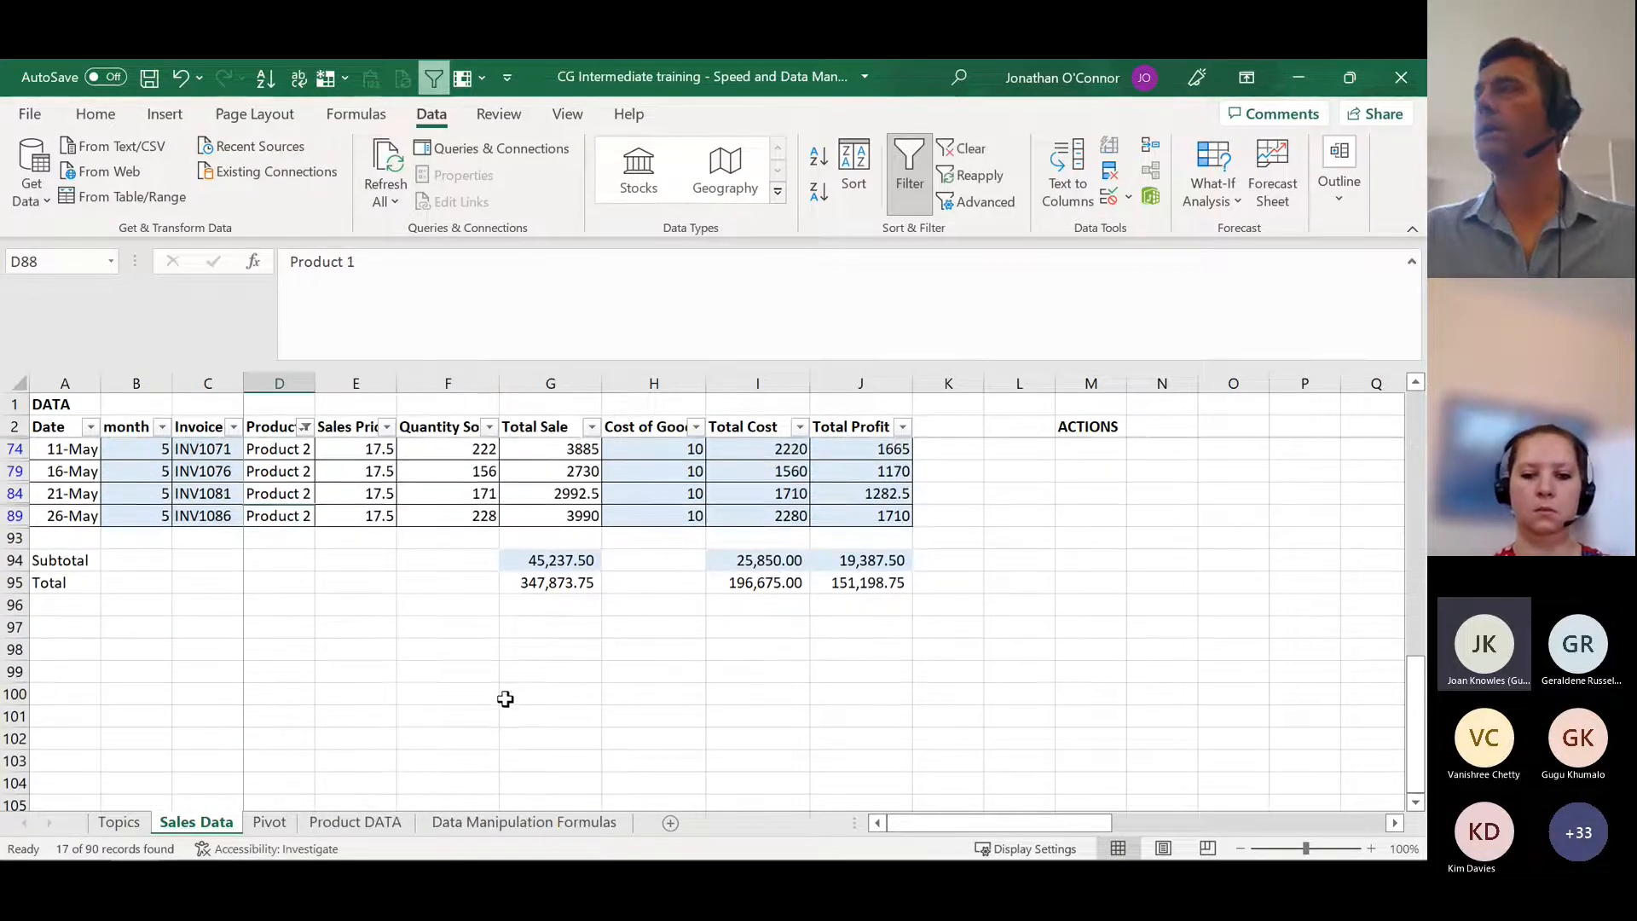
scroll(501, 691, "up", 1)
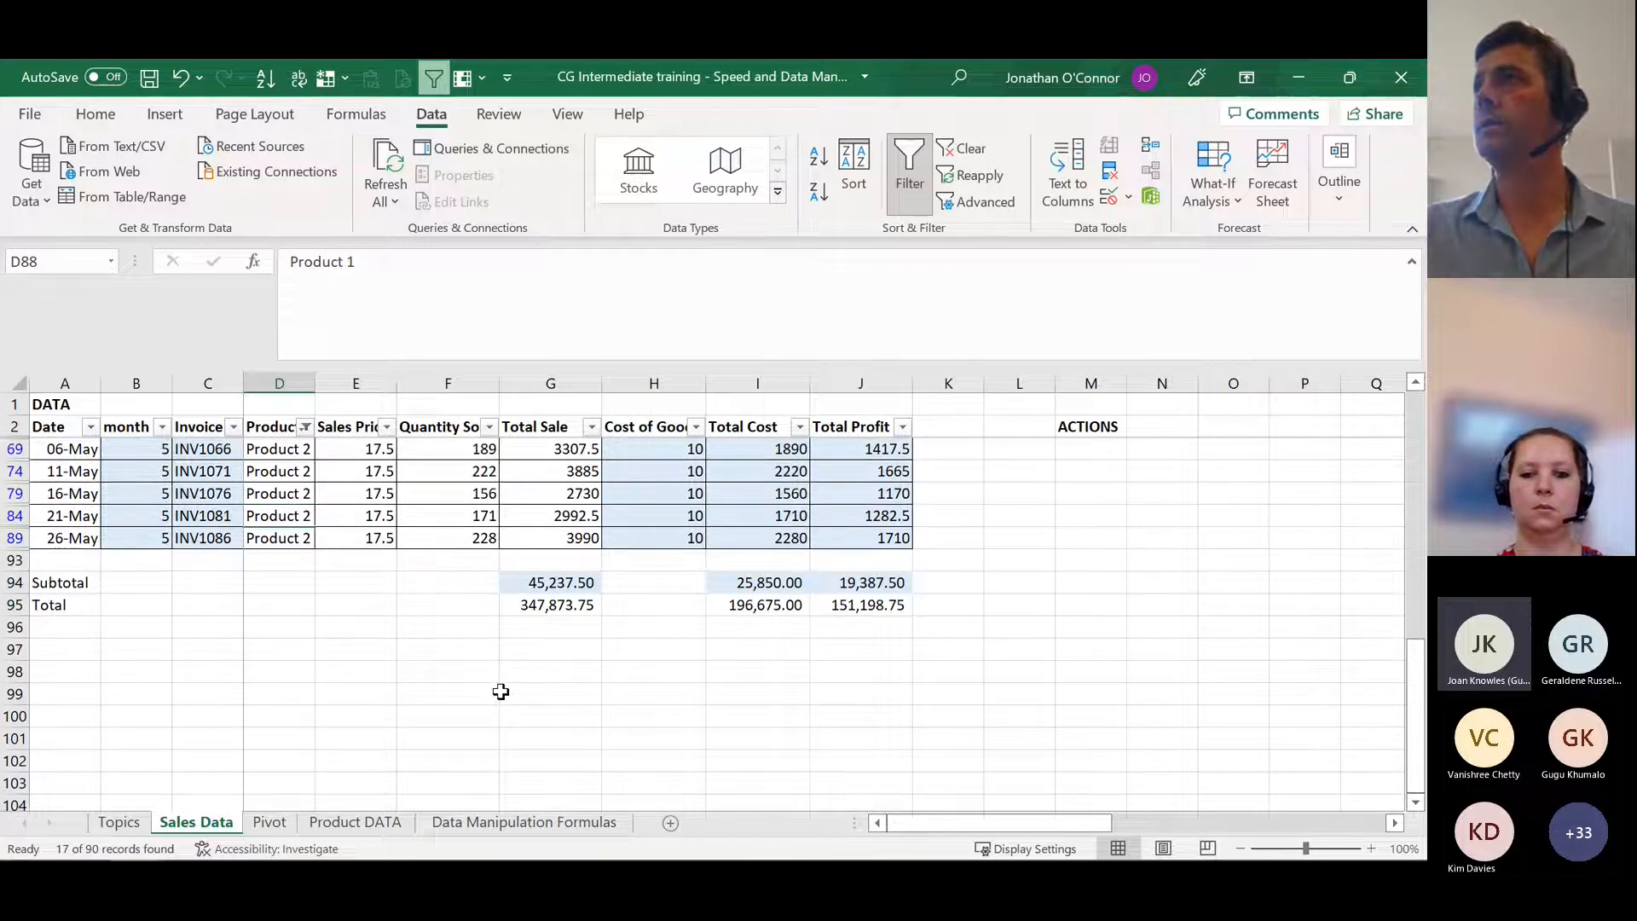
scroll(501, 692, "up", 1)
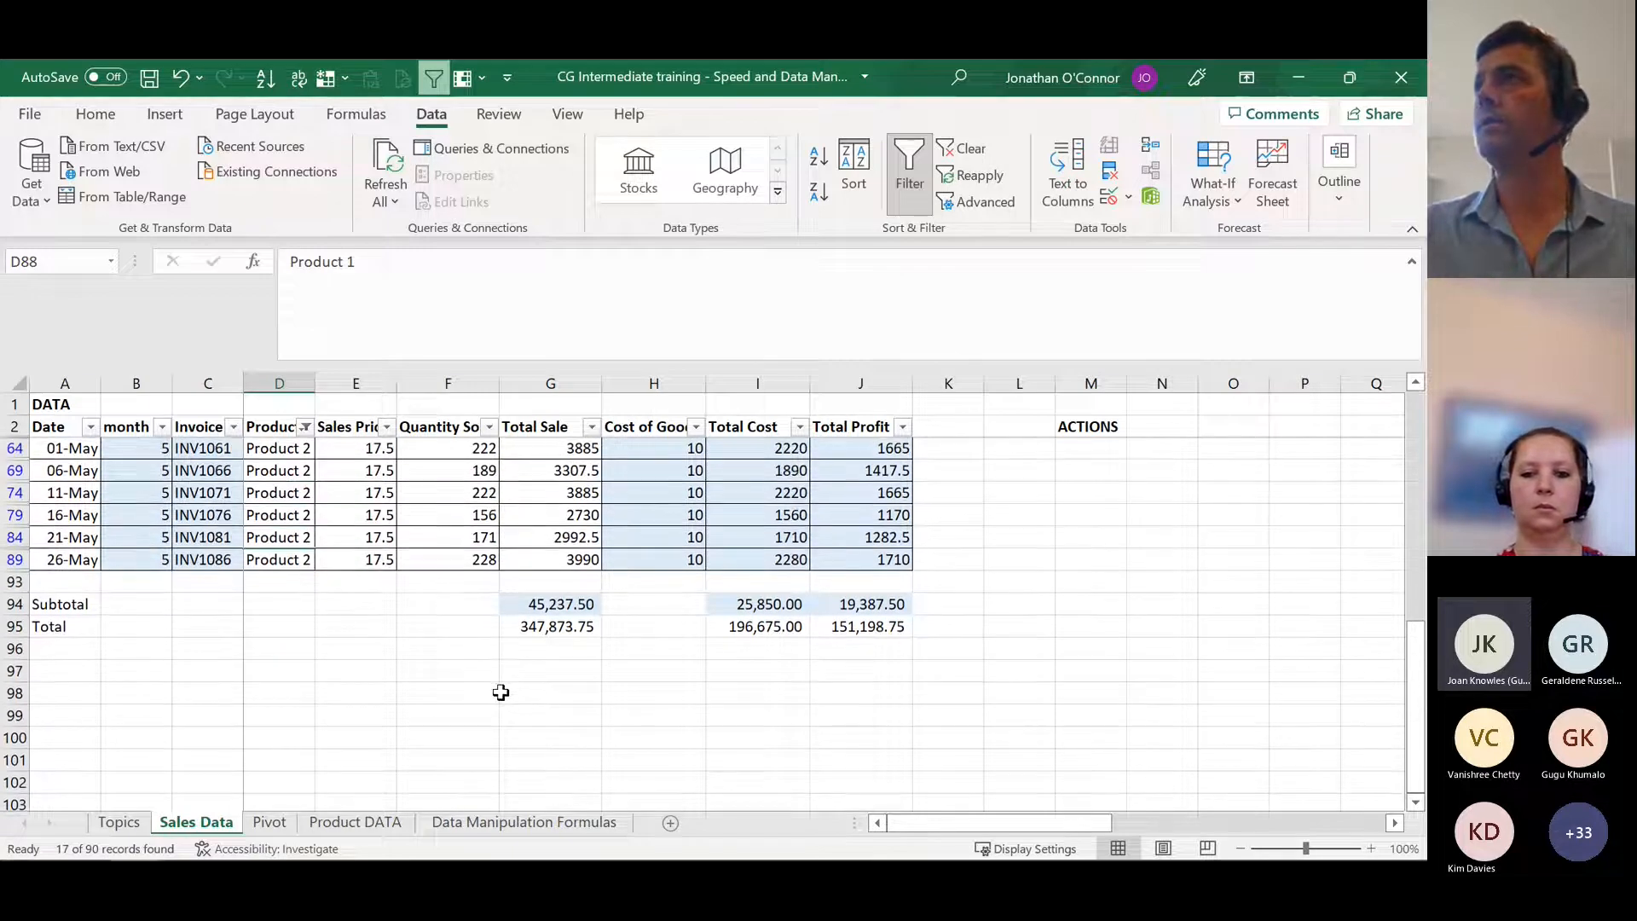
left_click(554, 629)
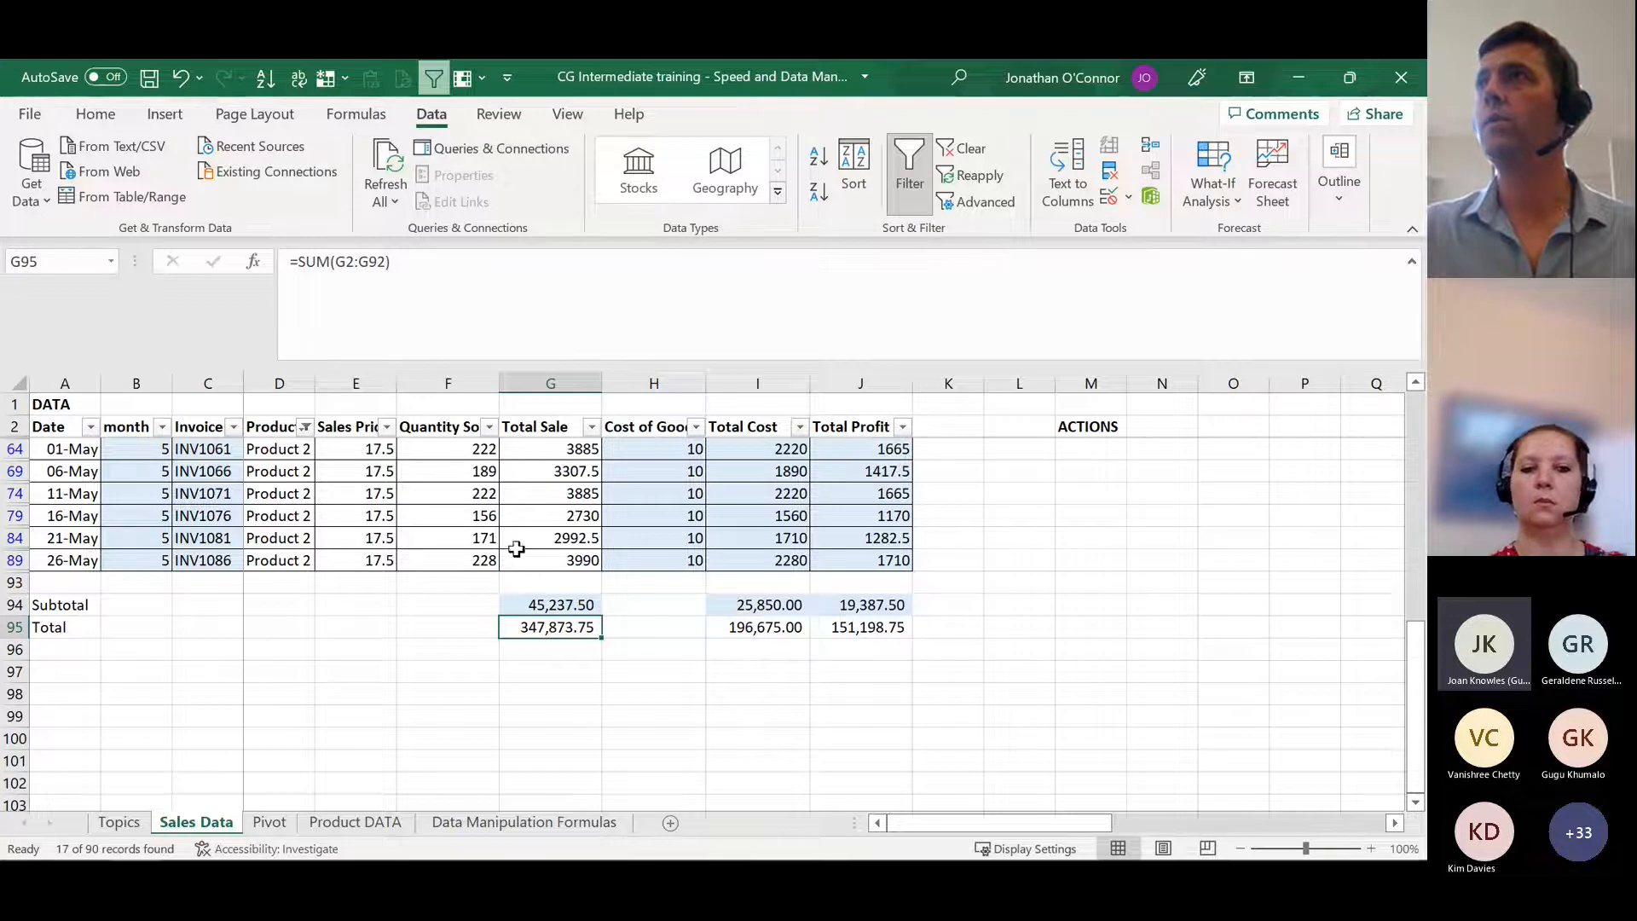
scroll(517, 548, "up", 2)
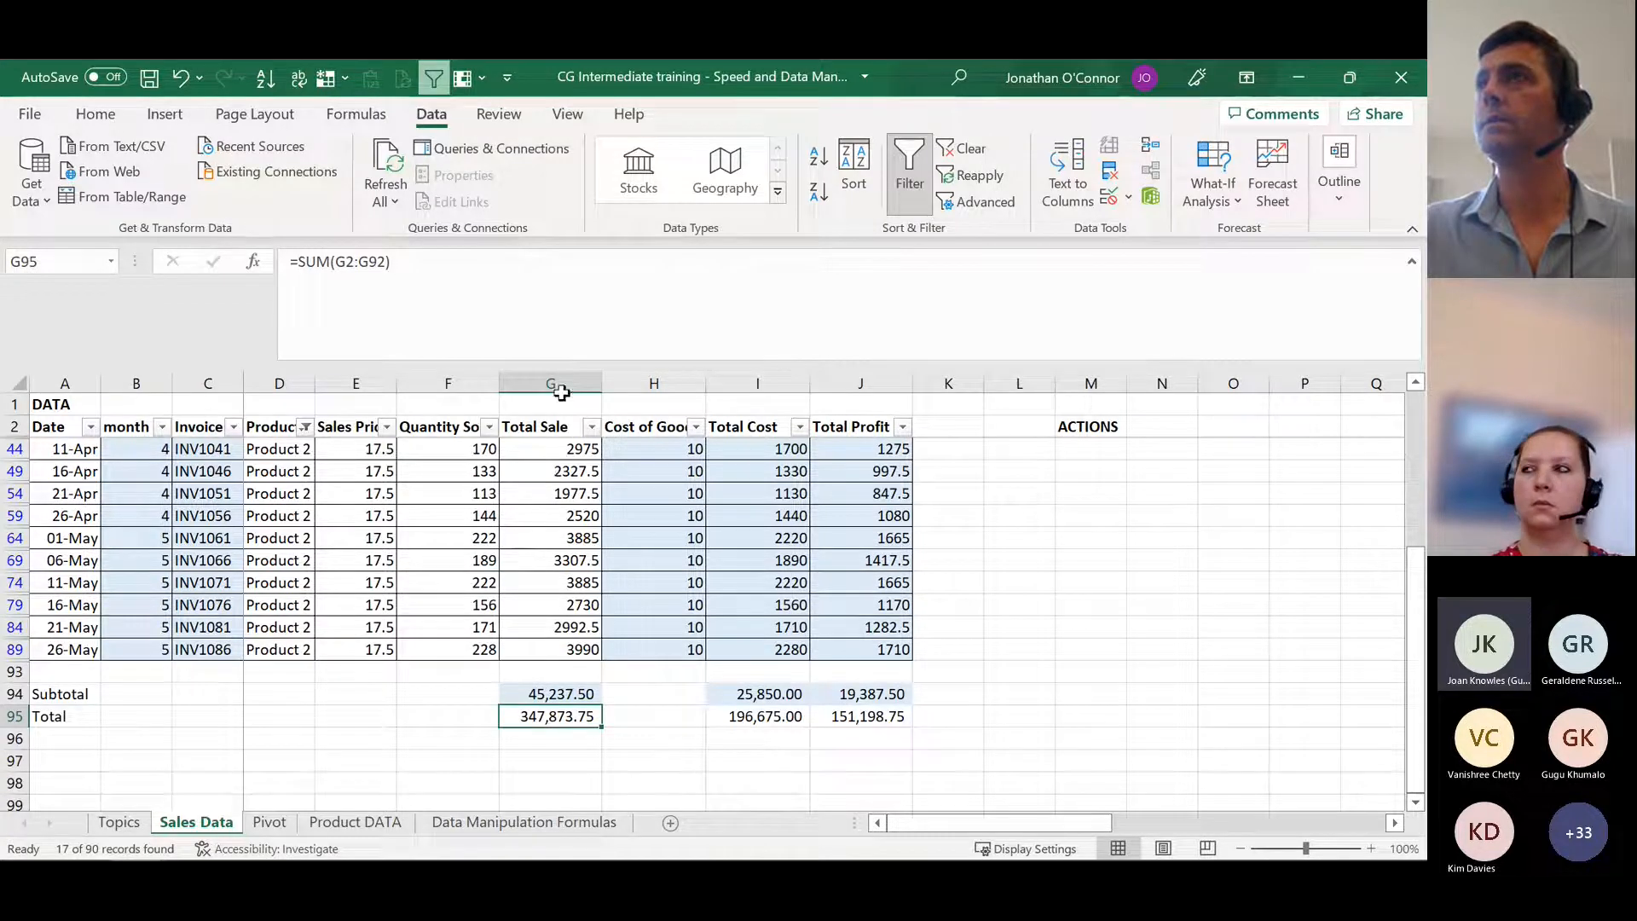
scroll(545, 474, "down", 1)
left_click(565, 674)
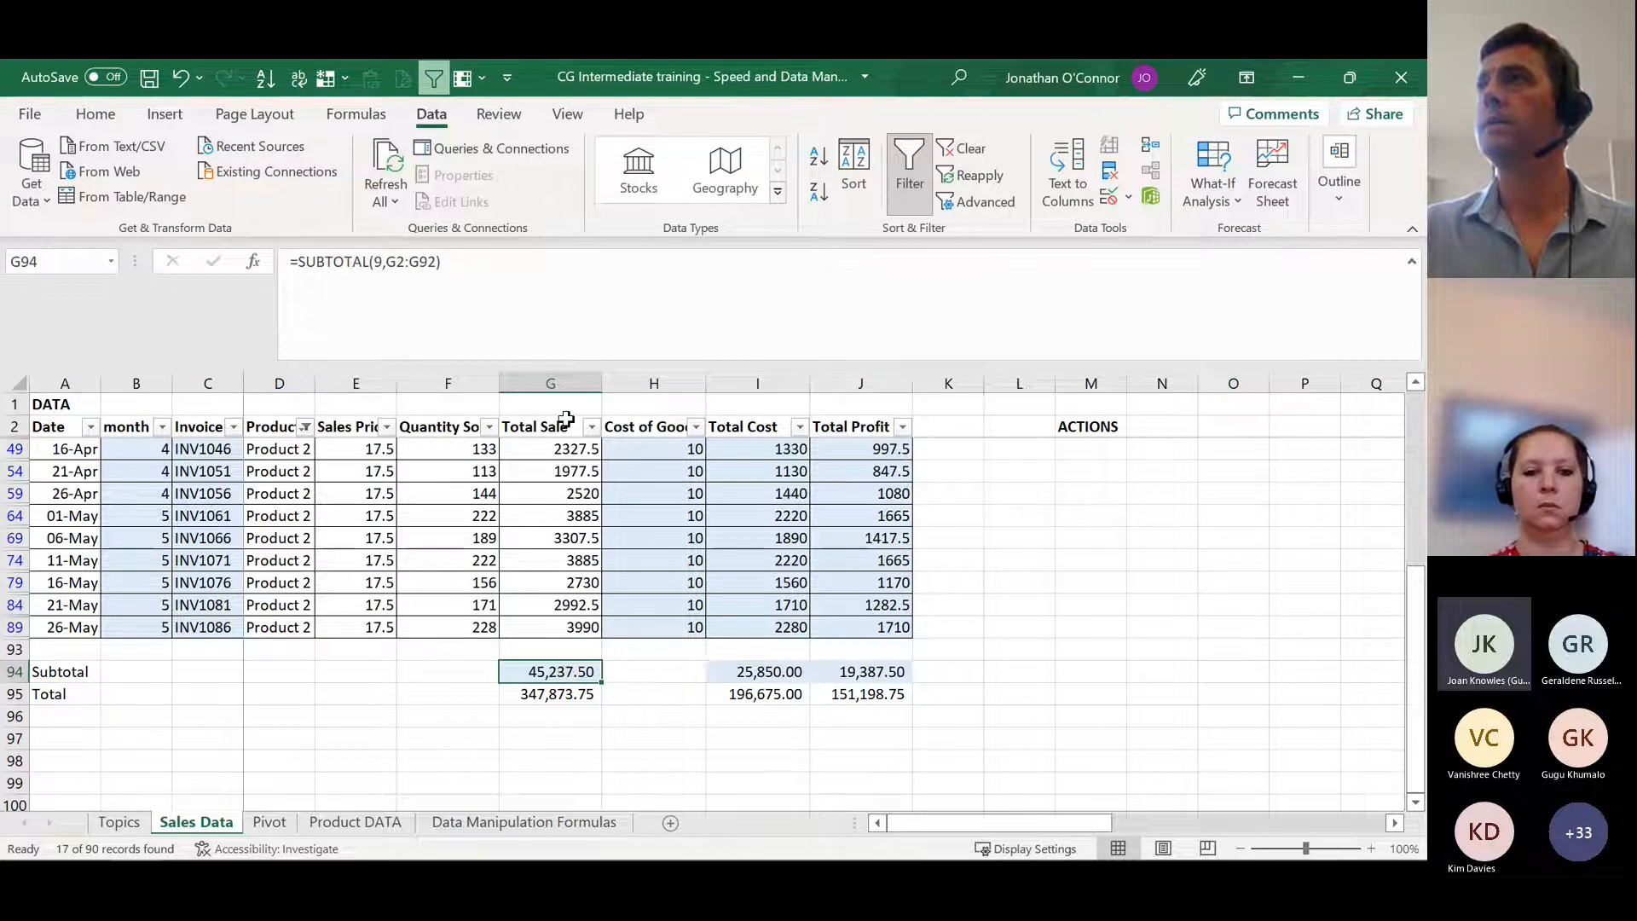
scroll(563, 628, "up", 1)
Step: Select the filtered Total Sale values from G89 upward and check their sum against the subtotal in G94
left_click(563, 649)
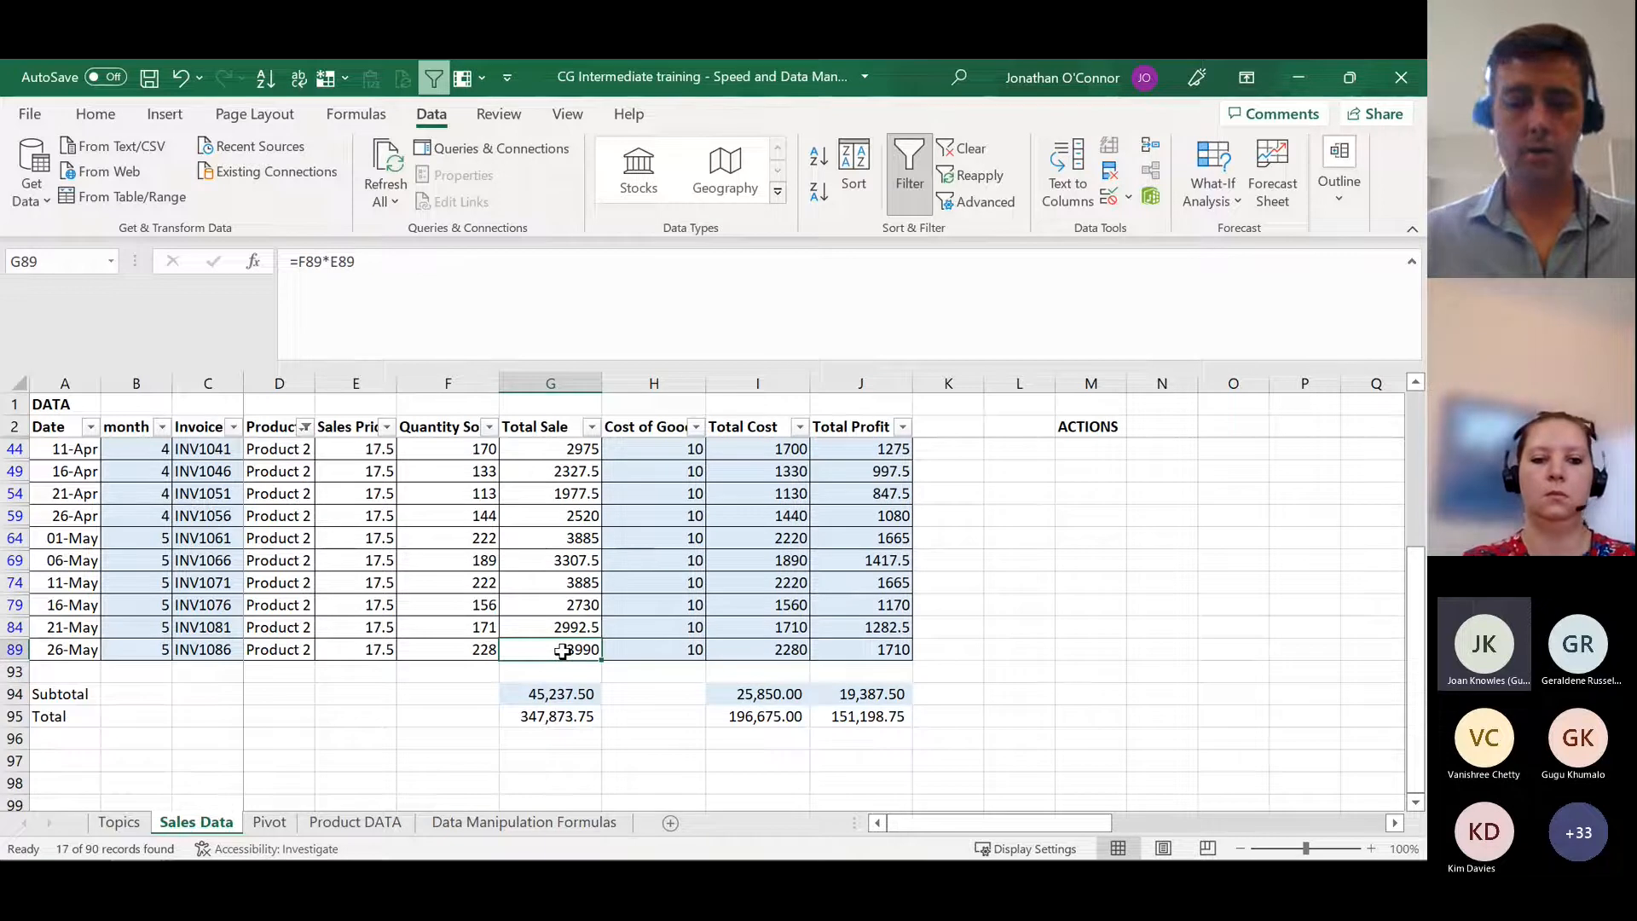
key("ctrl+shift+Up")
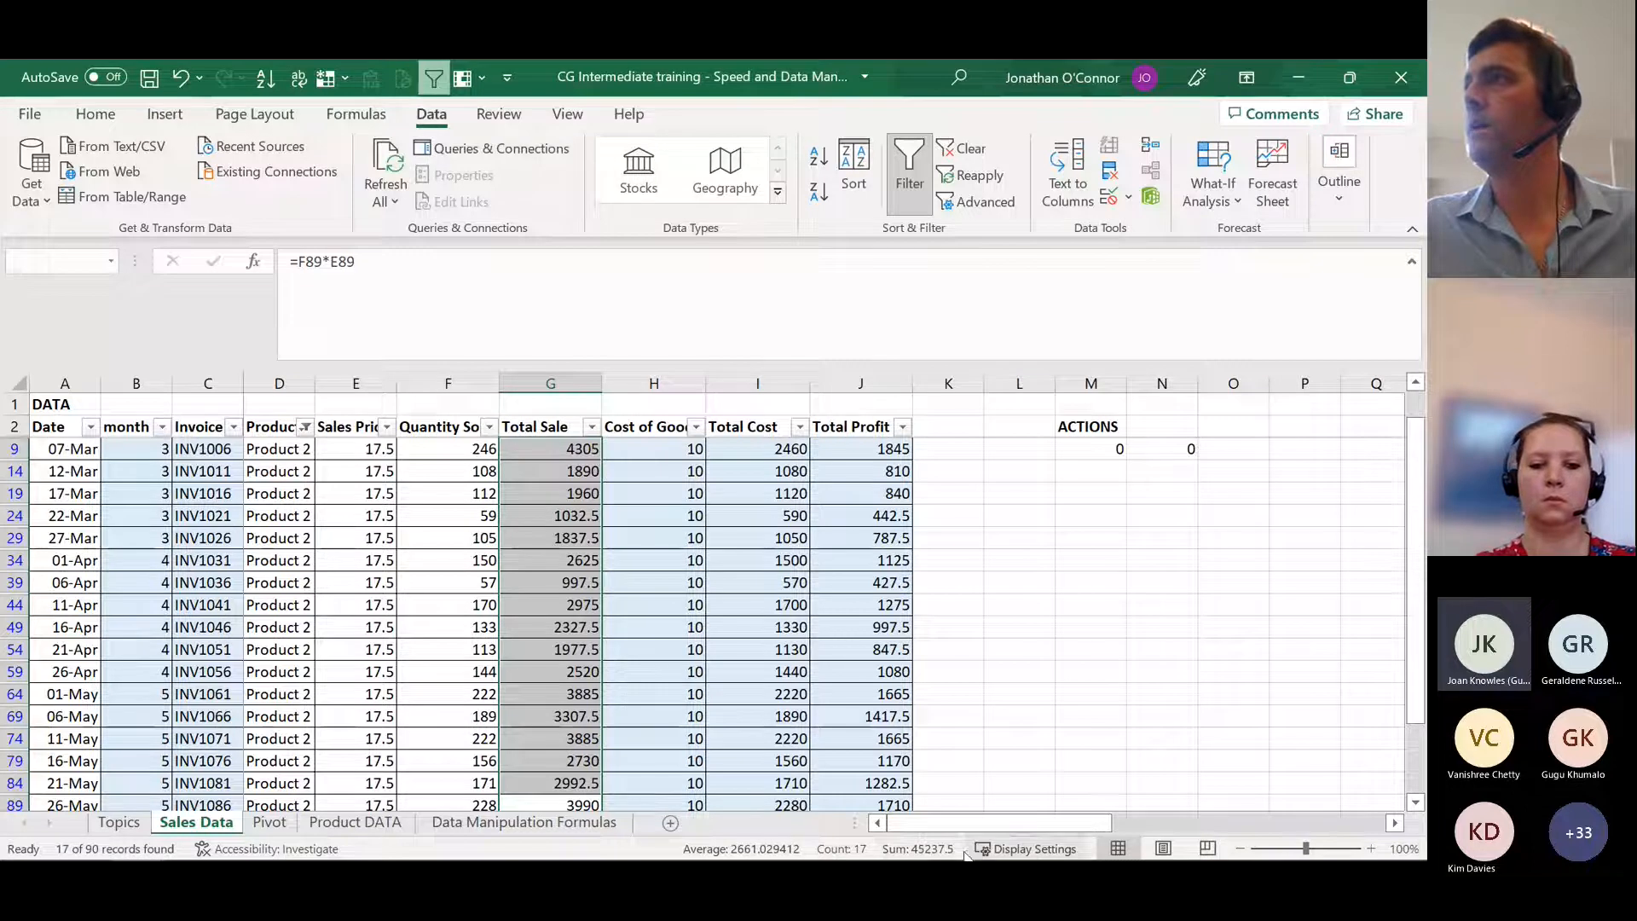
scroll(562, 668, "down", 3)
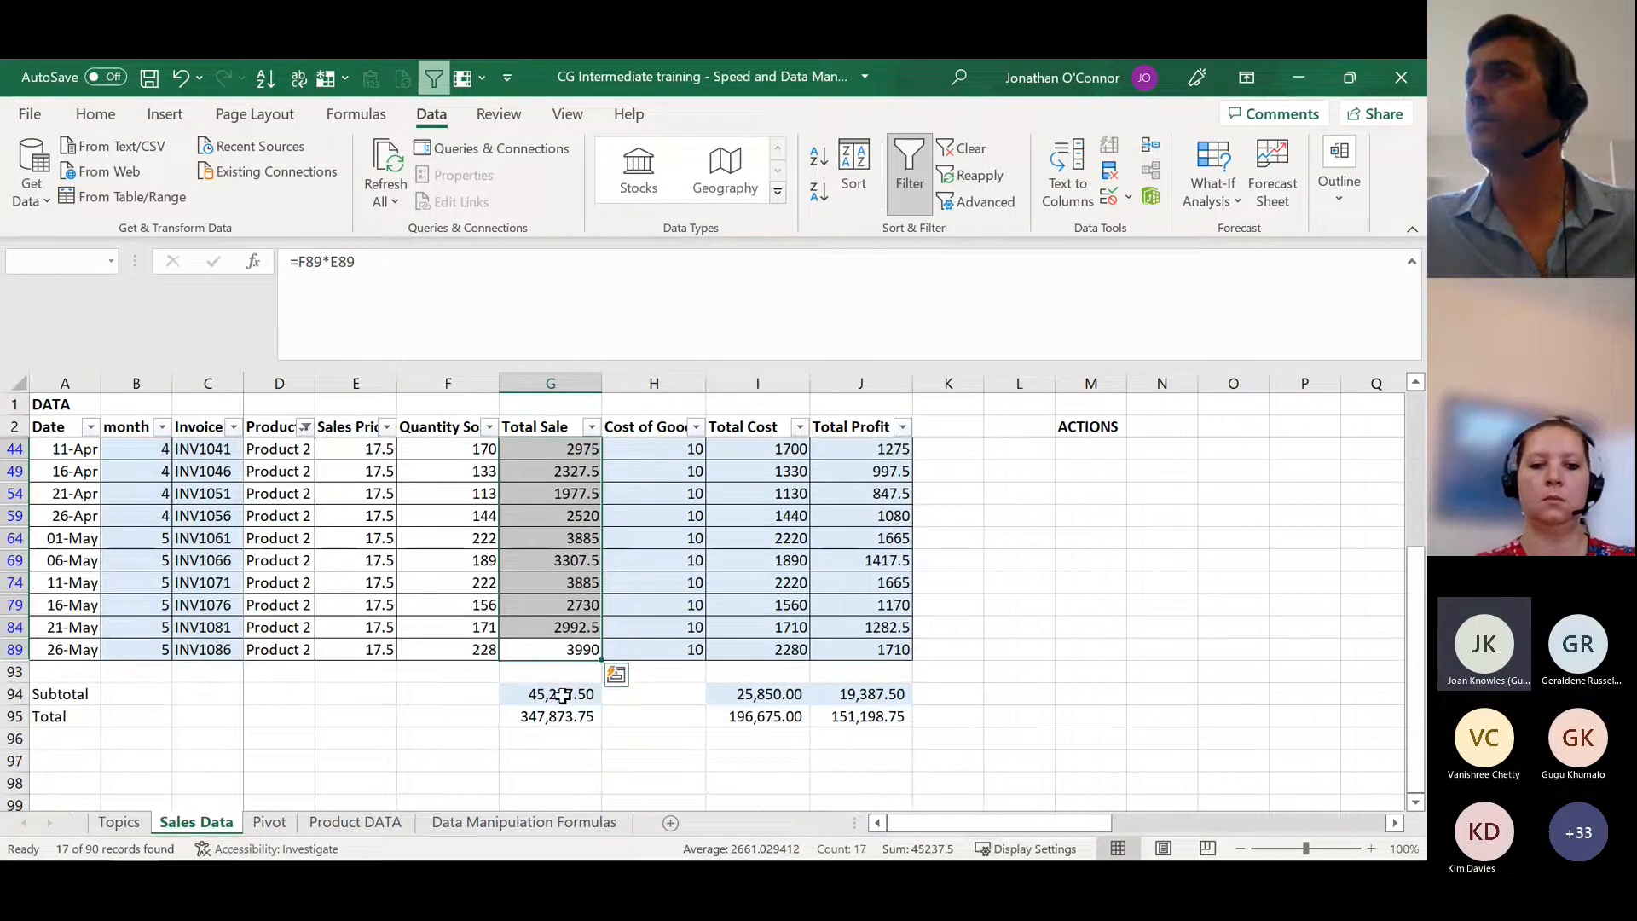
left_click(561, 694)
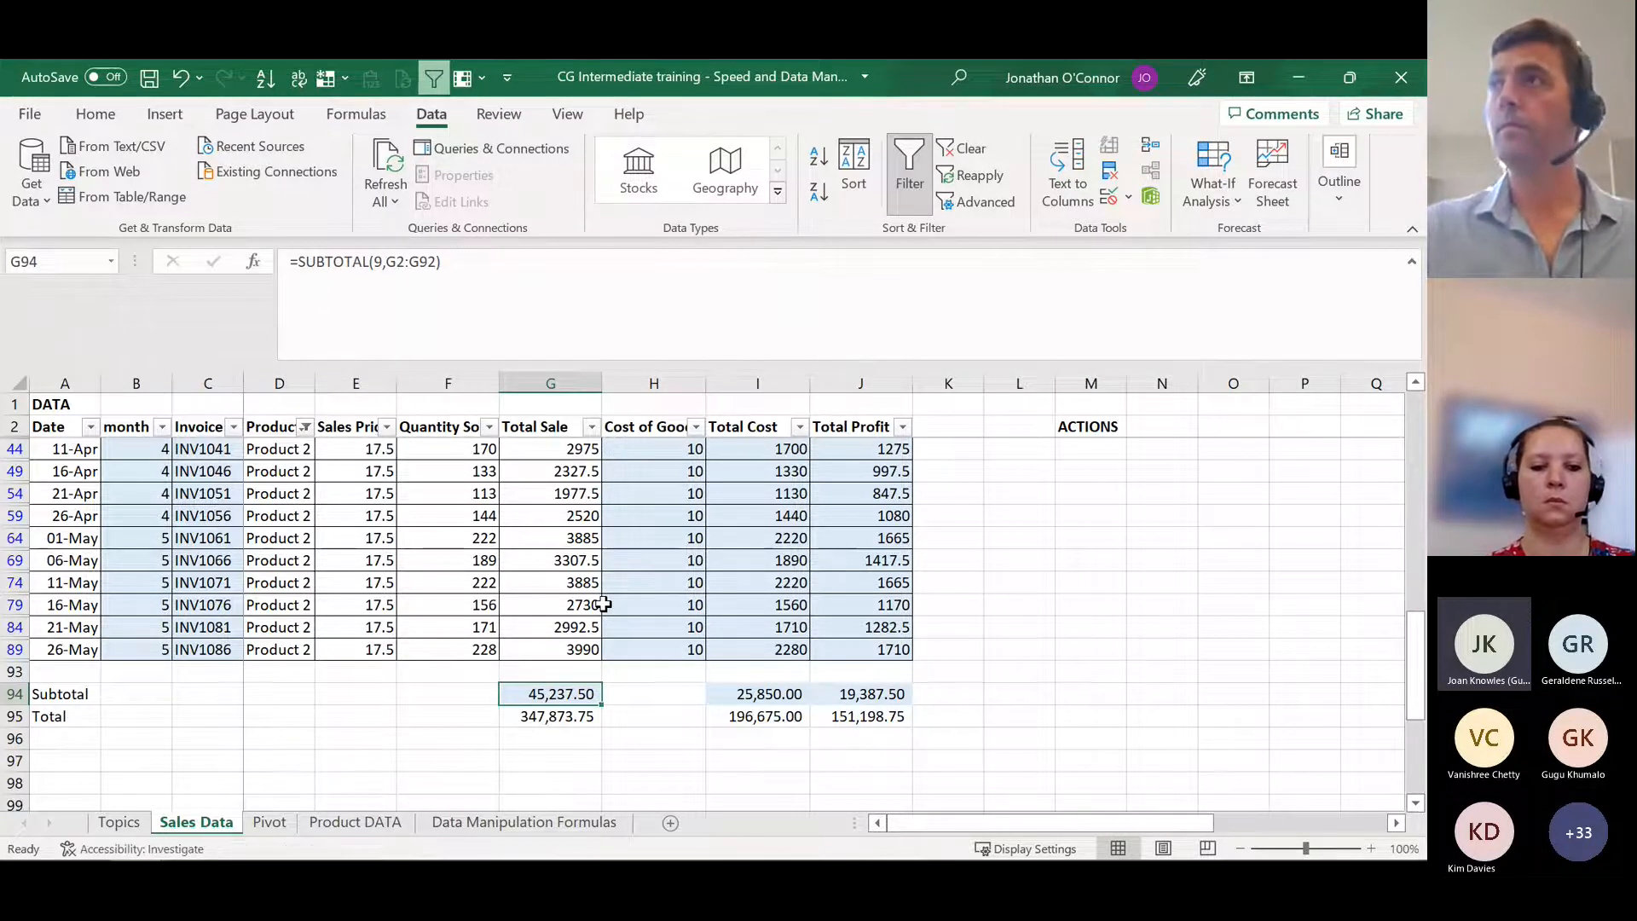
Step: Go to the Topics sheet and select the Sorting entry in B63 under Data manipulation tools
key("ctrl+Page_Up")
scroll(410, 670, "down", 2)
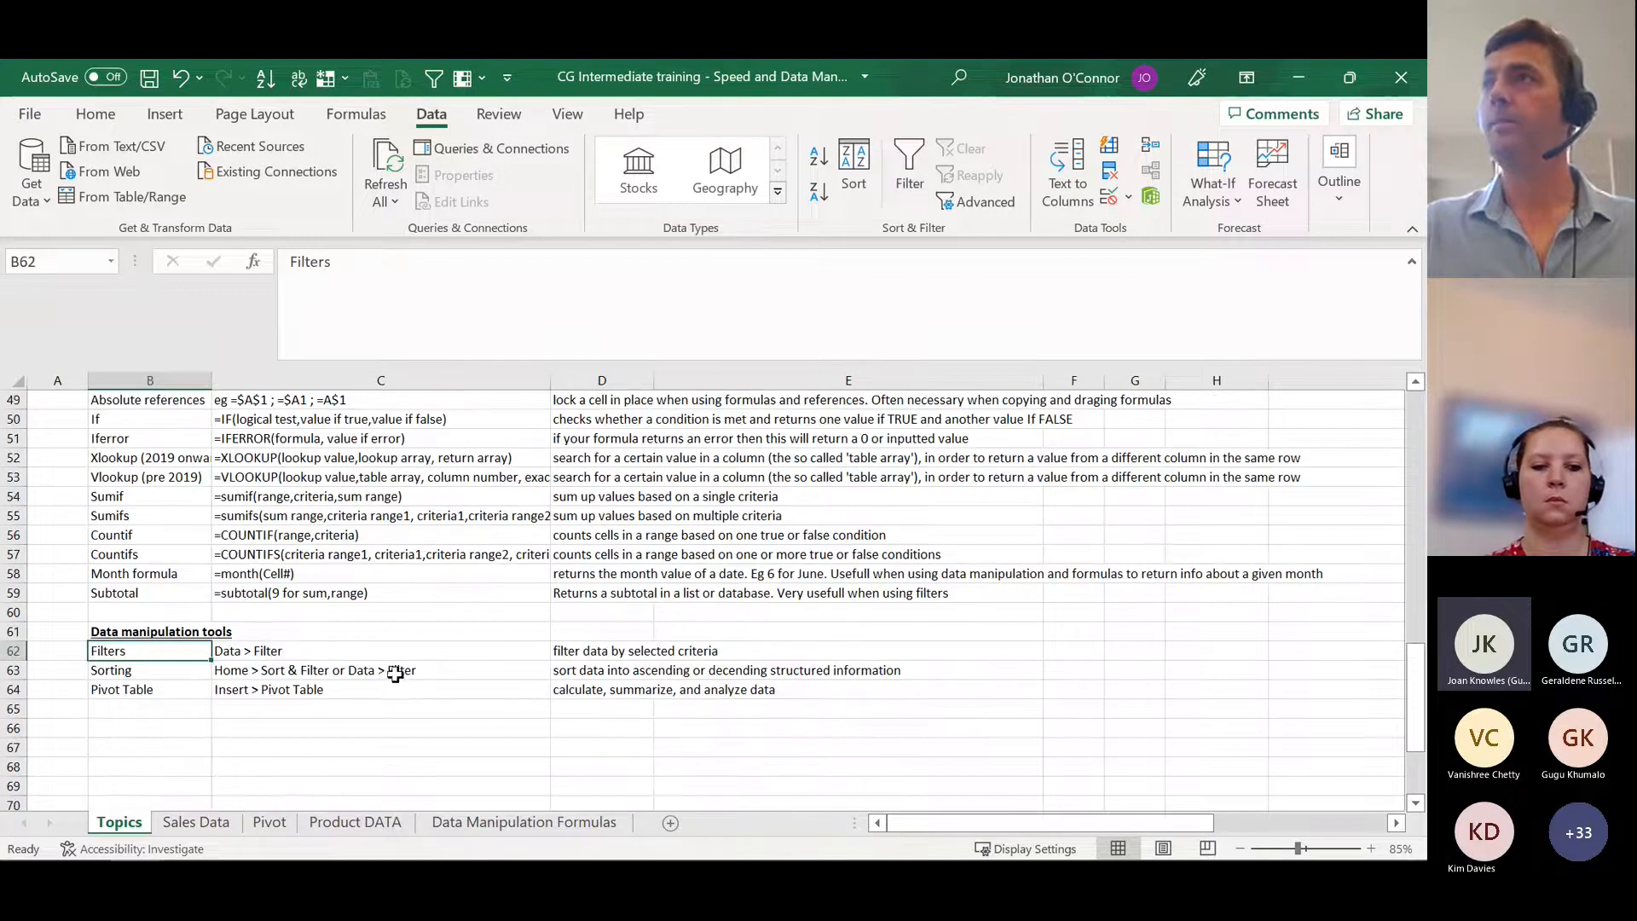
left_click(172, 673)
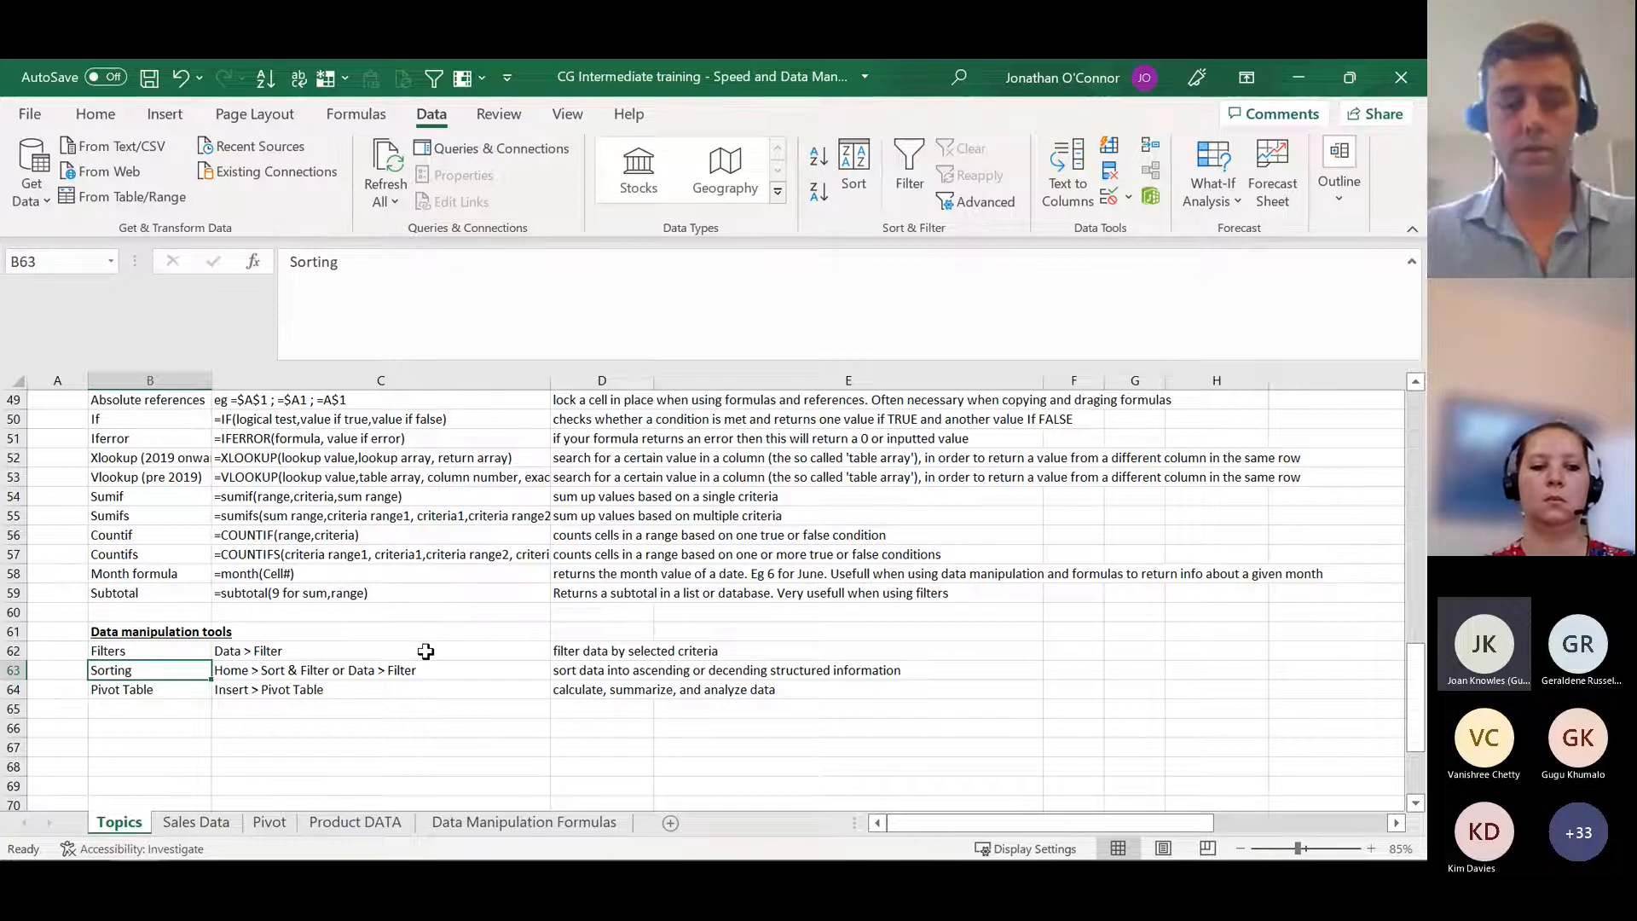
Step: Return to the Sales Data sheet, look over the filtered rows, and show all products again in the Product column filter
key("ctrl+Page_Down")
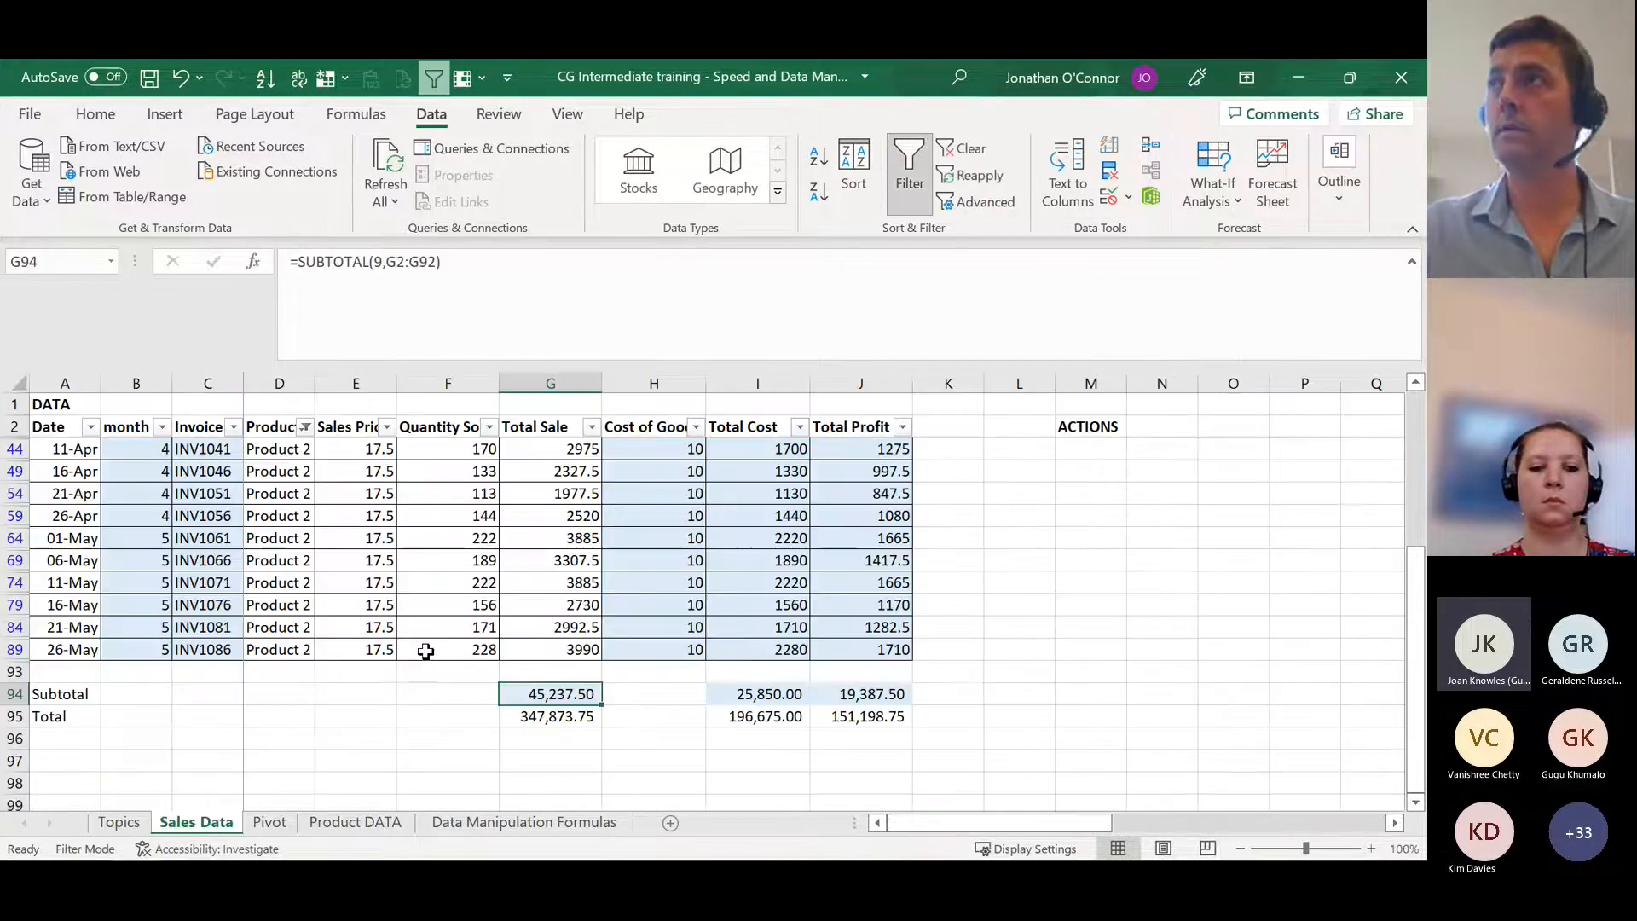
left_click(457, 627)
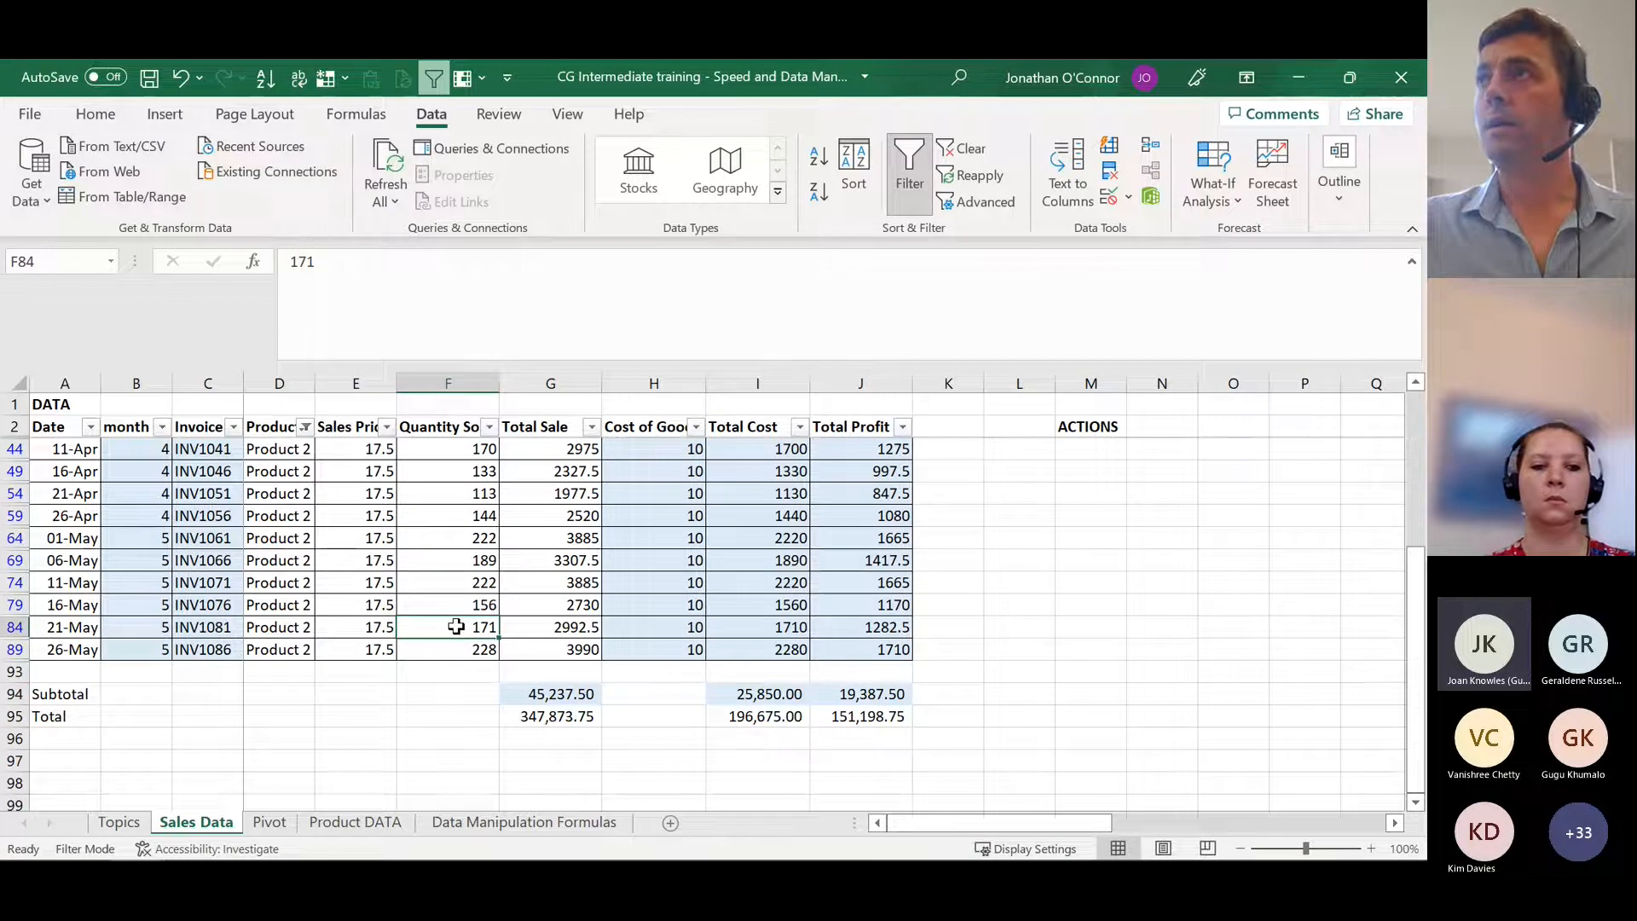
scroll(456, 631, "up", 2)
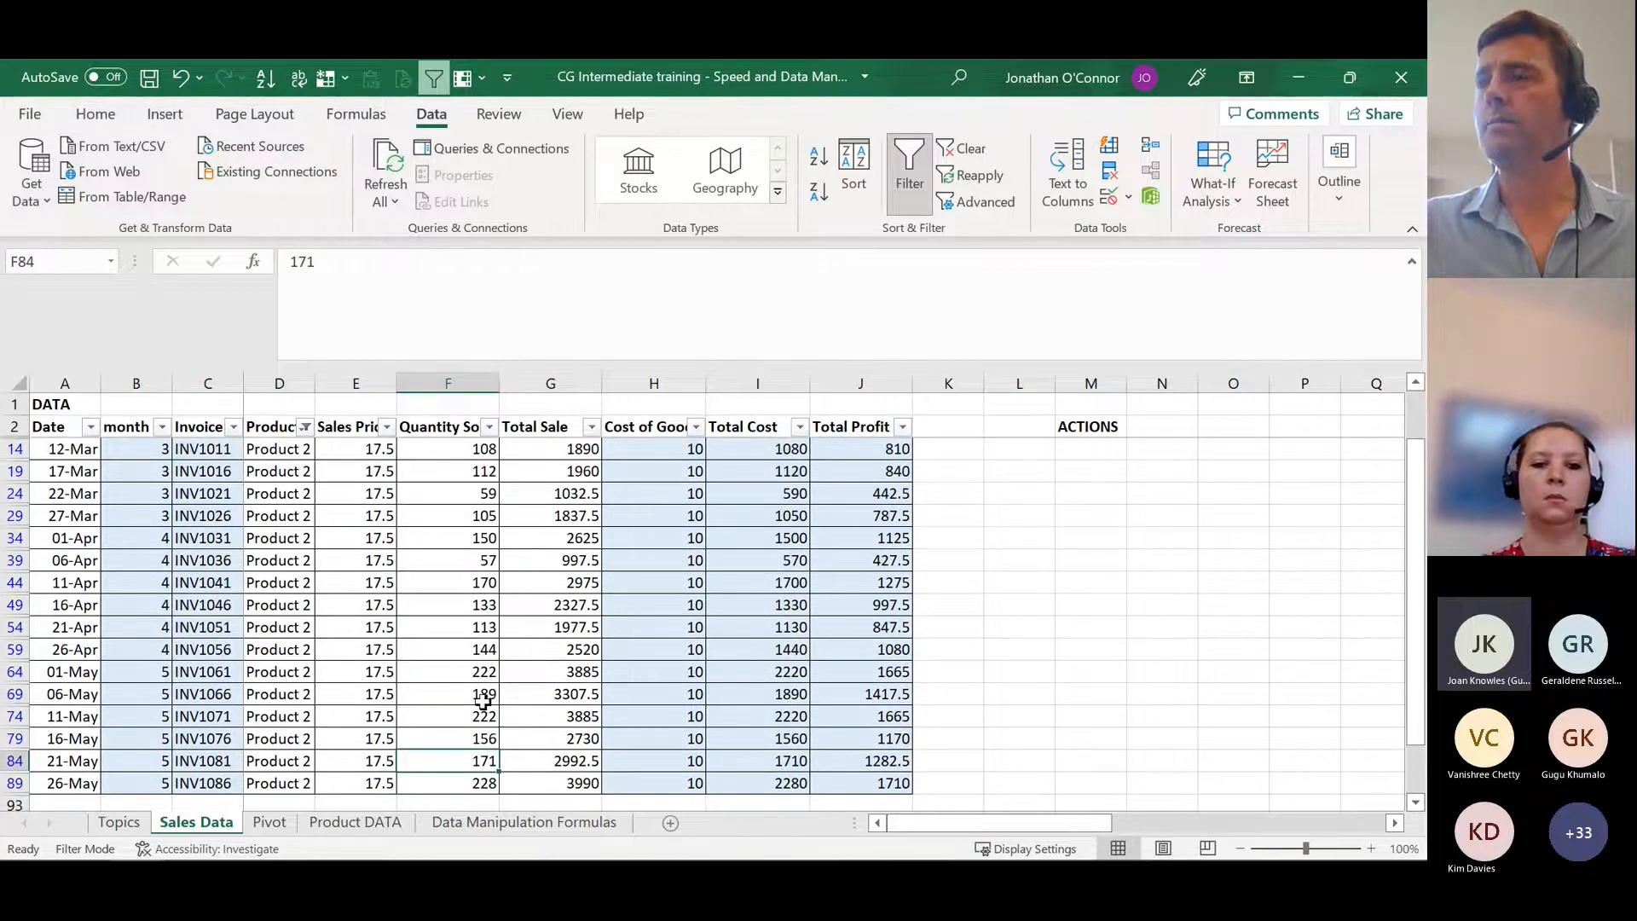
scroll(483, 701, "up", 1)
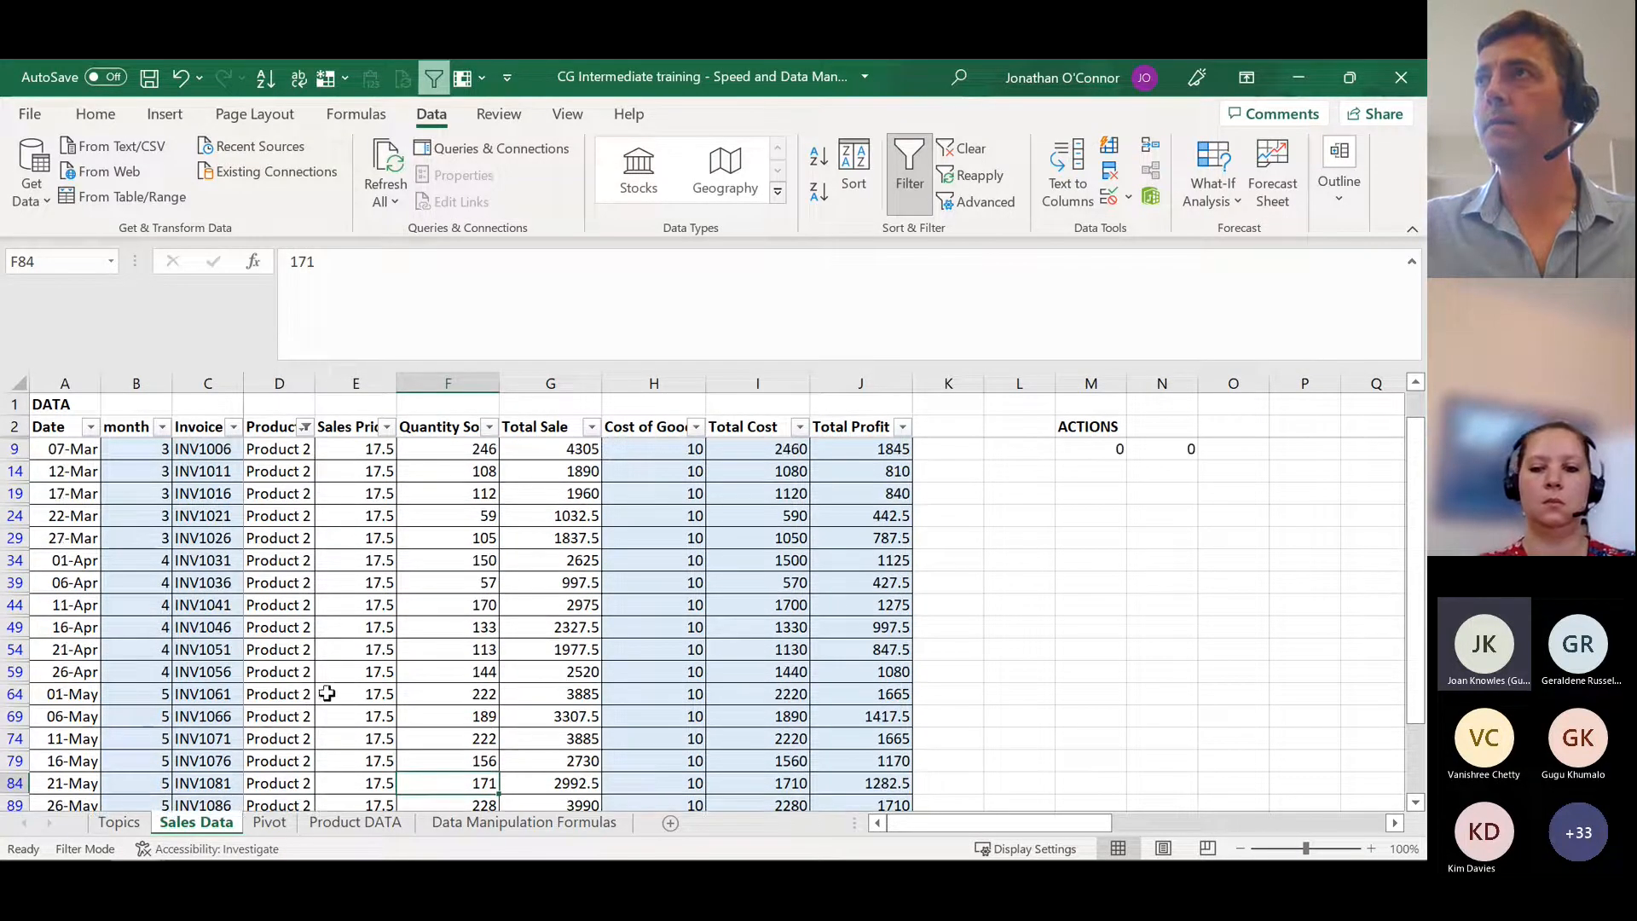
scroll(123, 606, "down", 1)
scroll(124, 606, "up", 1)
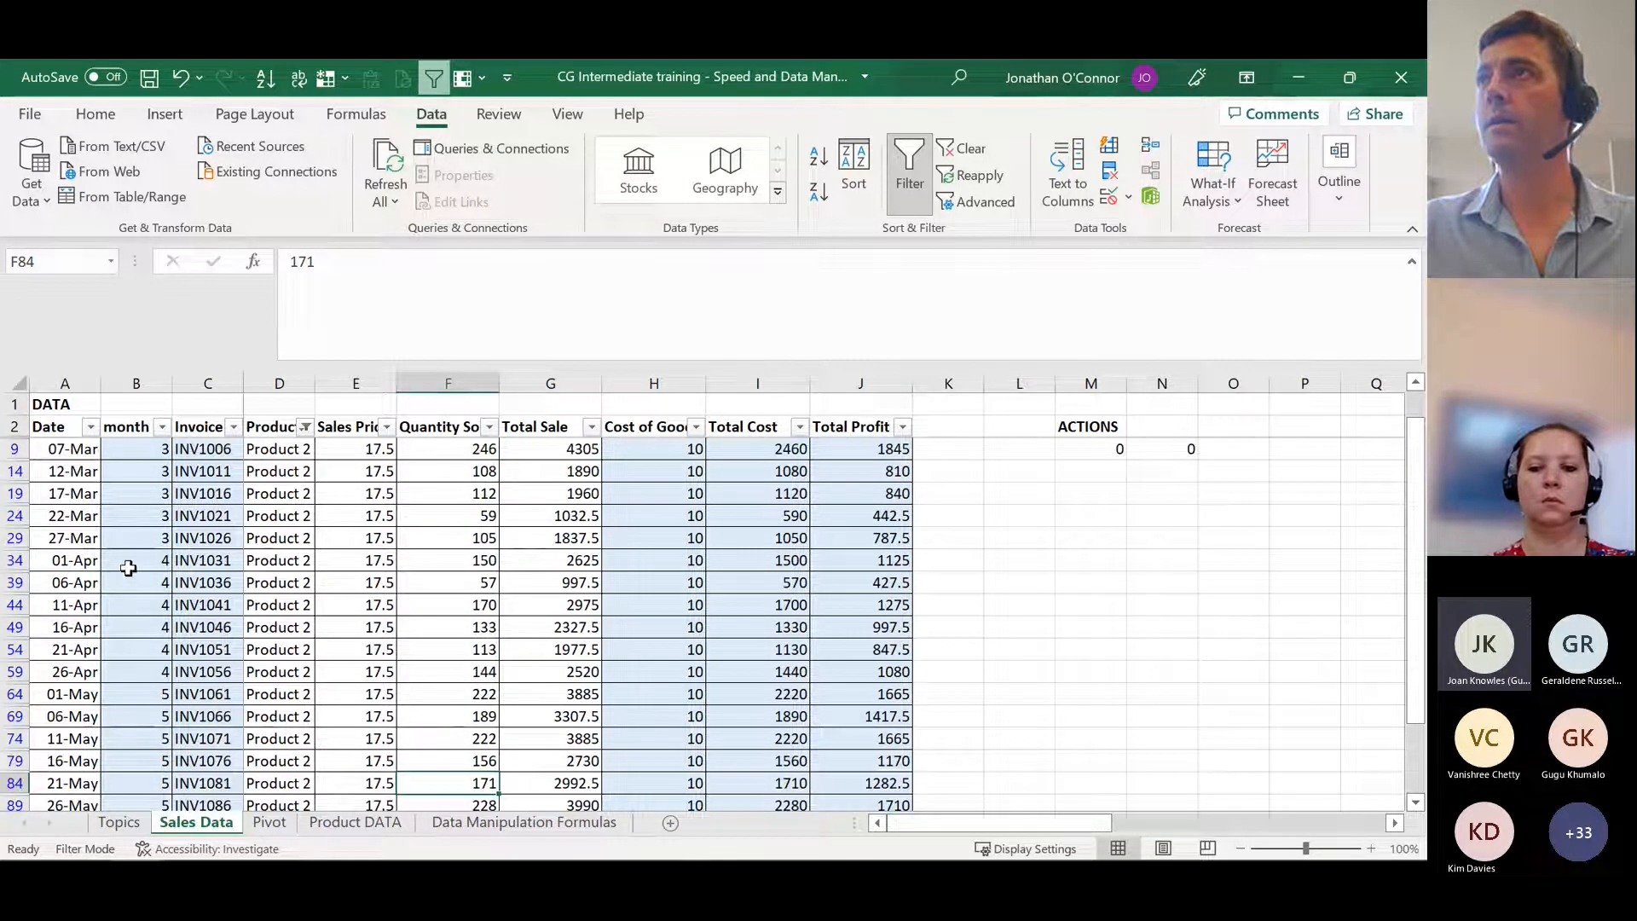
left_click(305, 427)
left_click(402, 623)
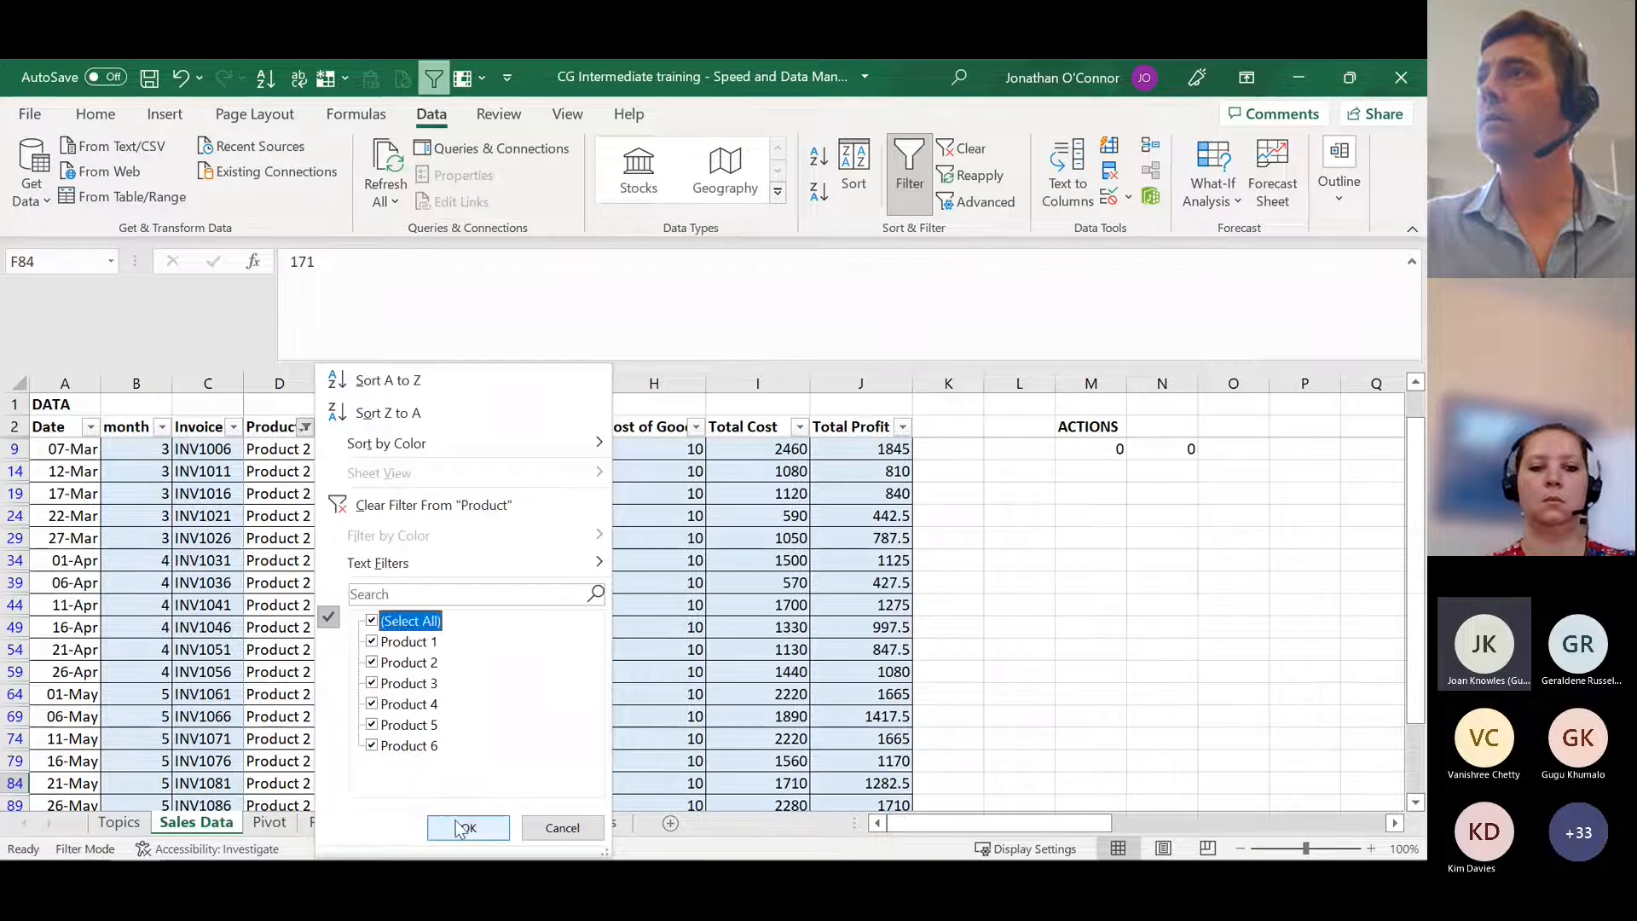
left_click(461, 827)
Step: Sort the sales table by the Product column from A to Z
left_click(251, 511)
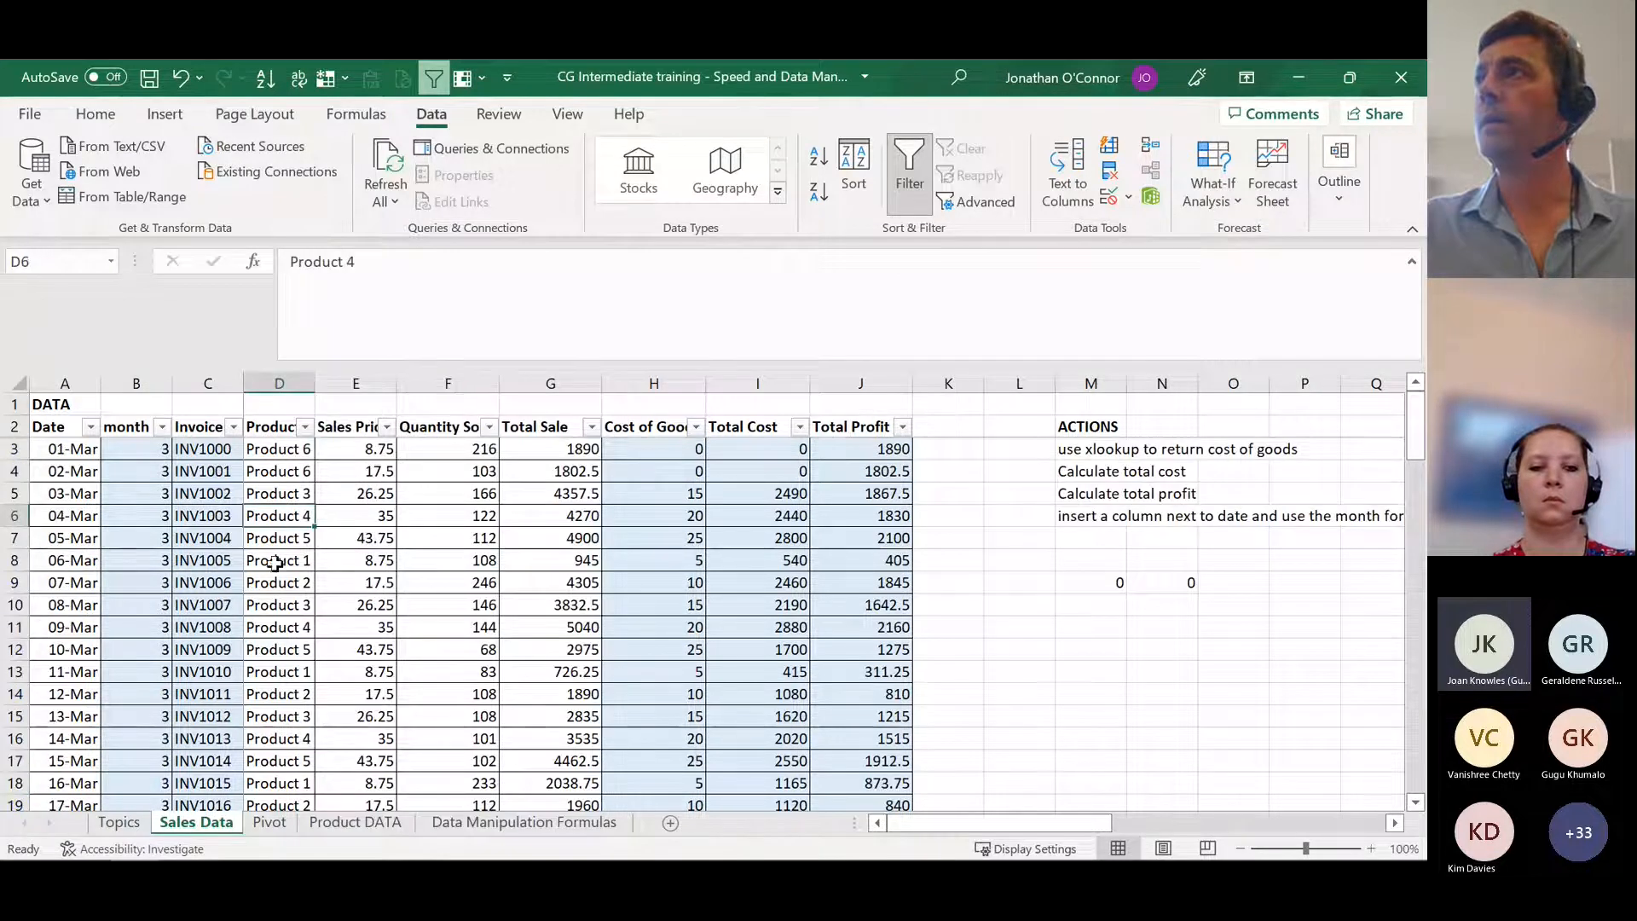
scroll(275, 567, "down", 3)
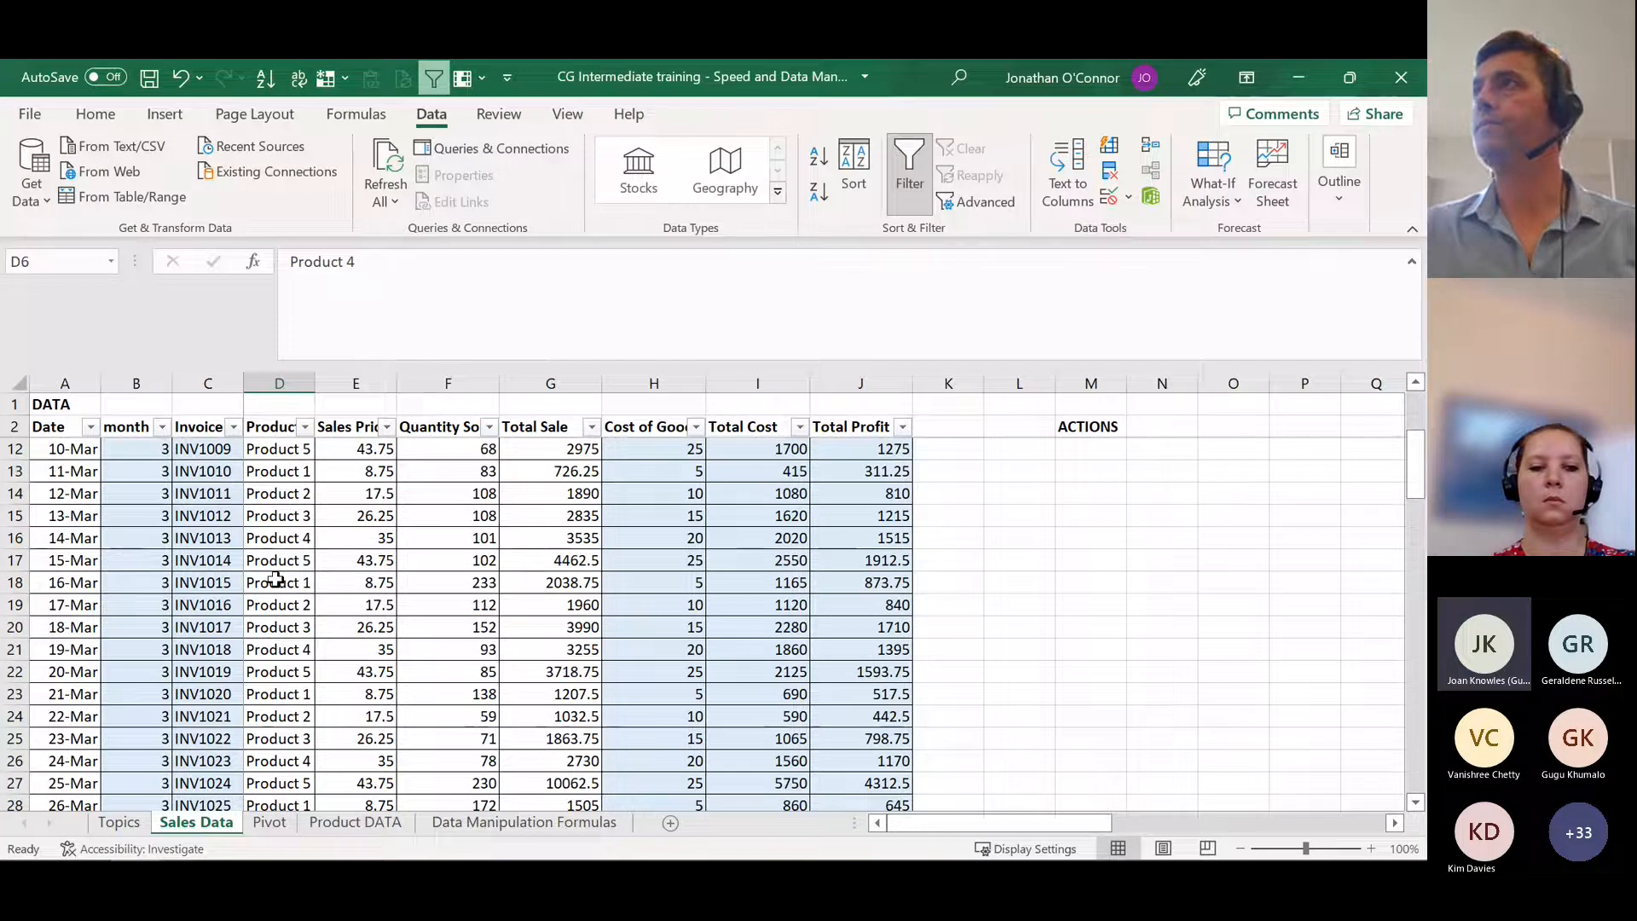
scroll(275, 580, "up", 3)
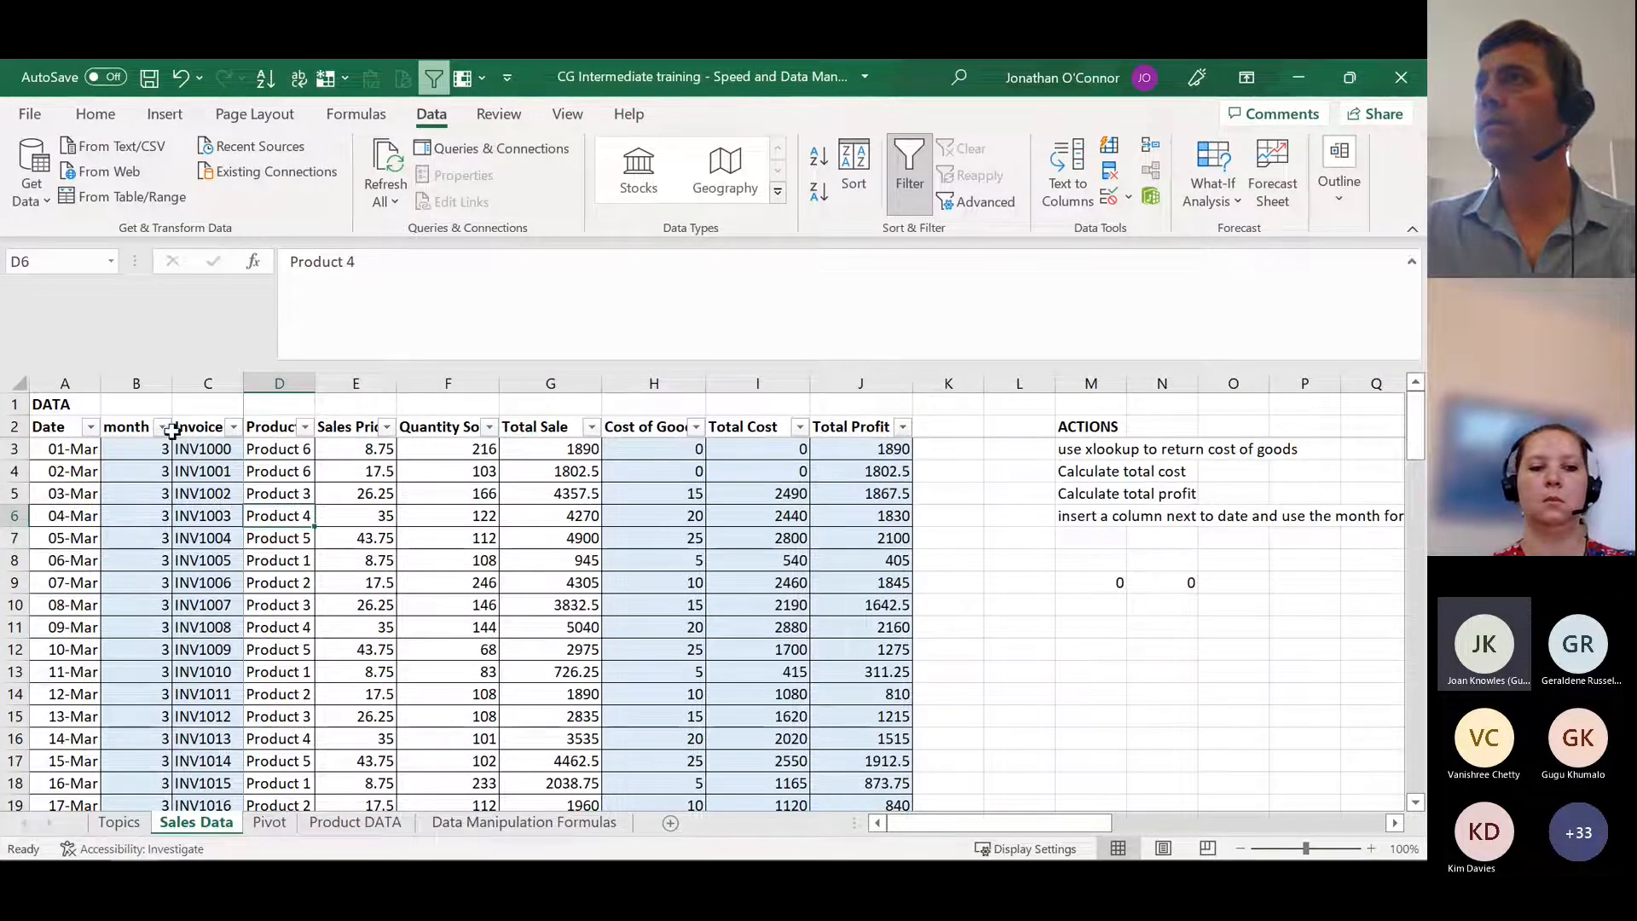
left_click(305, 427)
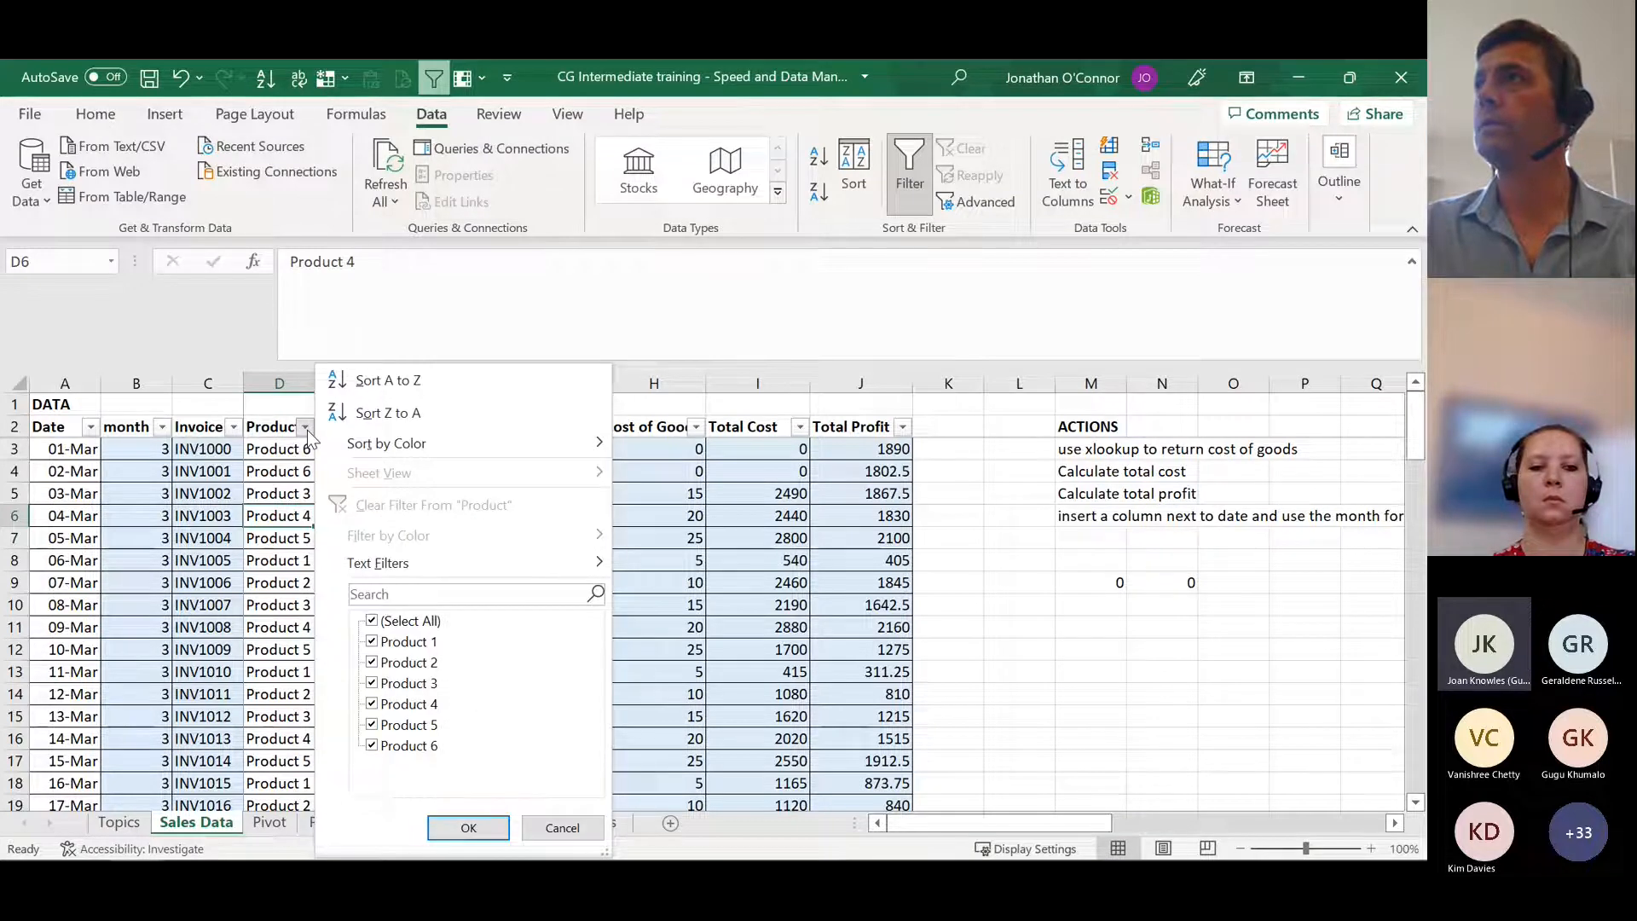
left_click(389, 379)
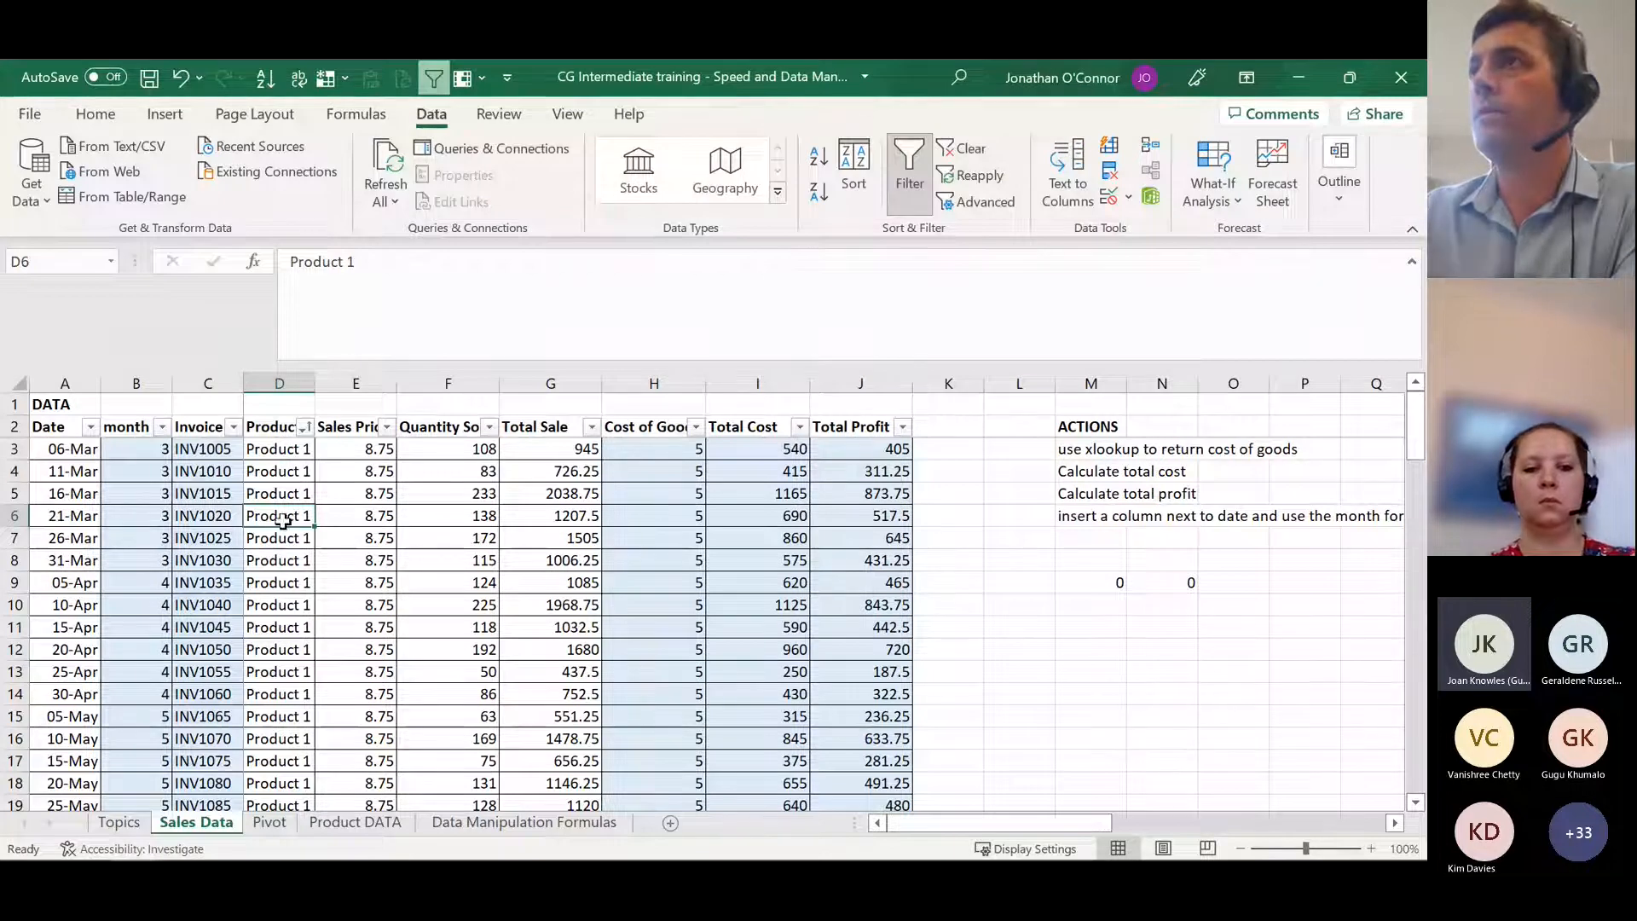
Step: Review the rows sorted by product and view the Invoice # column's sort and filter choices without applying any
scroll(284, 583, "down", 8)
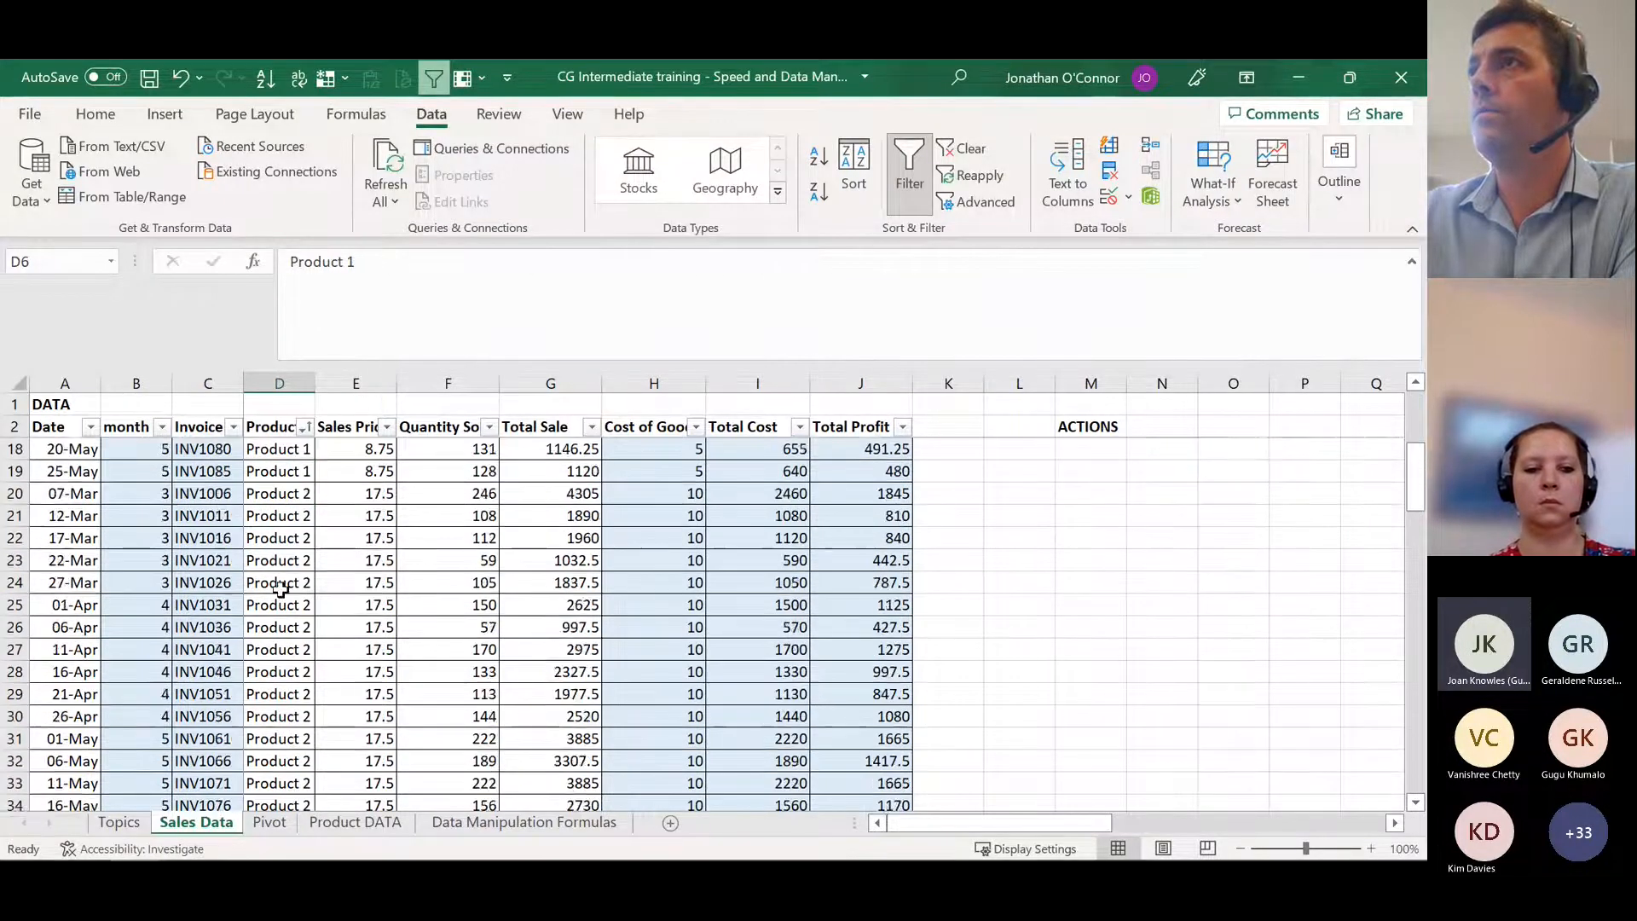
scroll(279, 589, "up", 8)
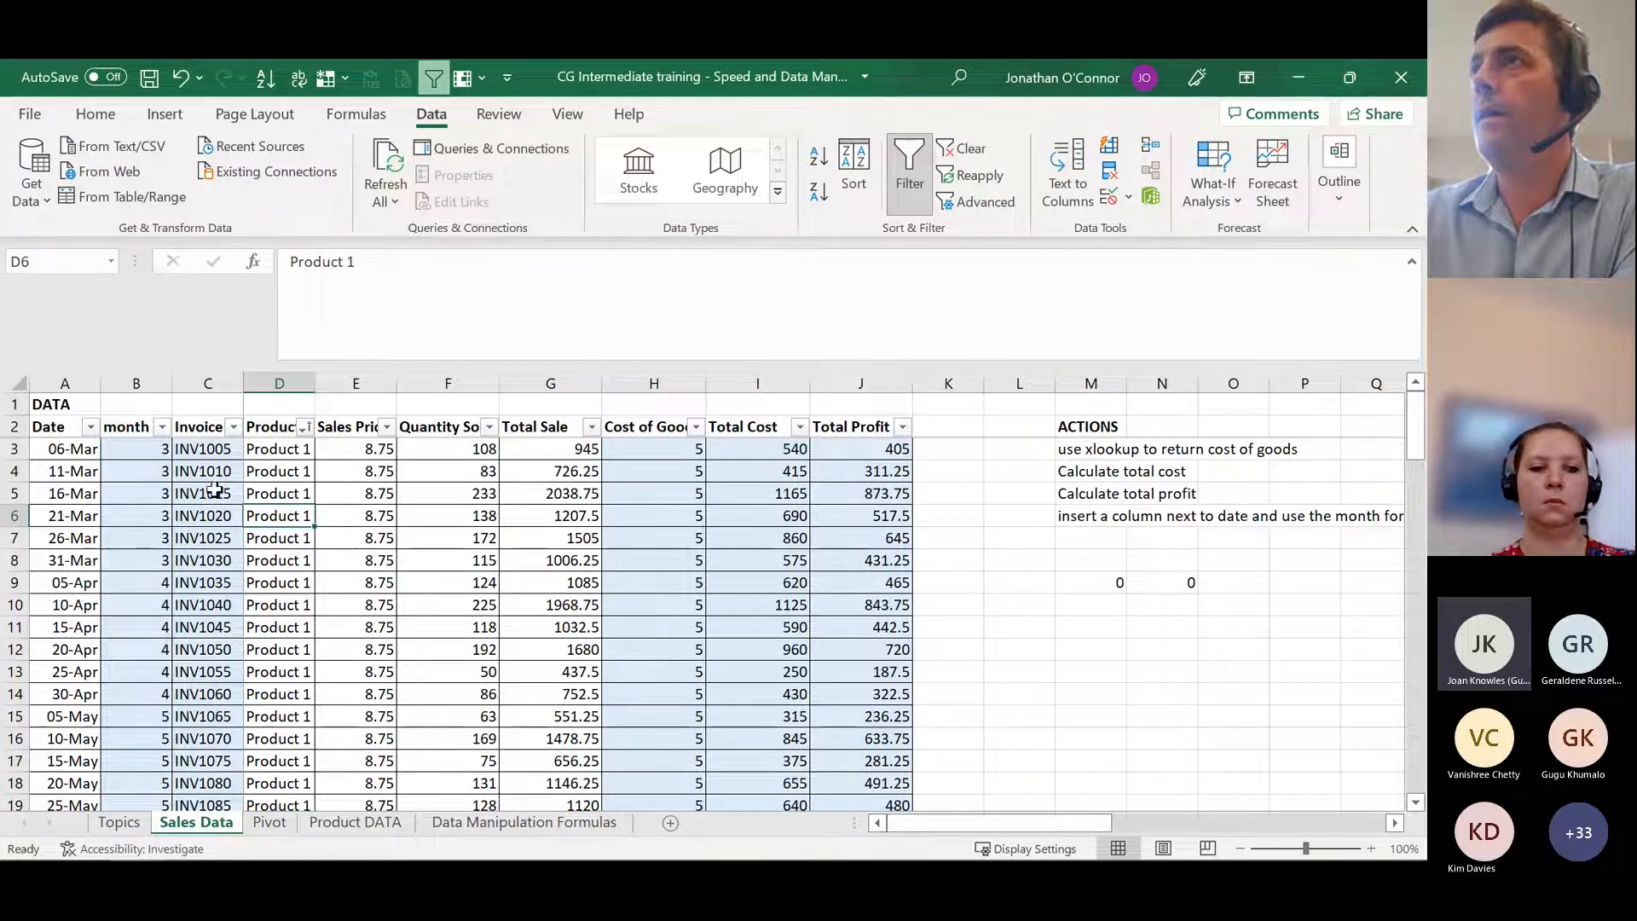
left_click(234, 427)
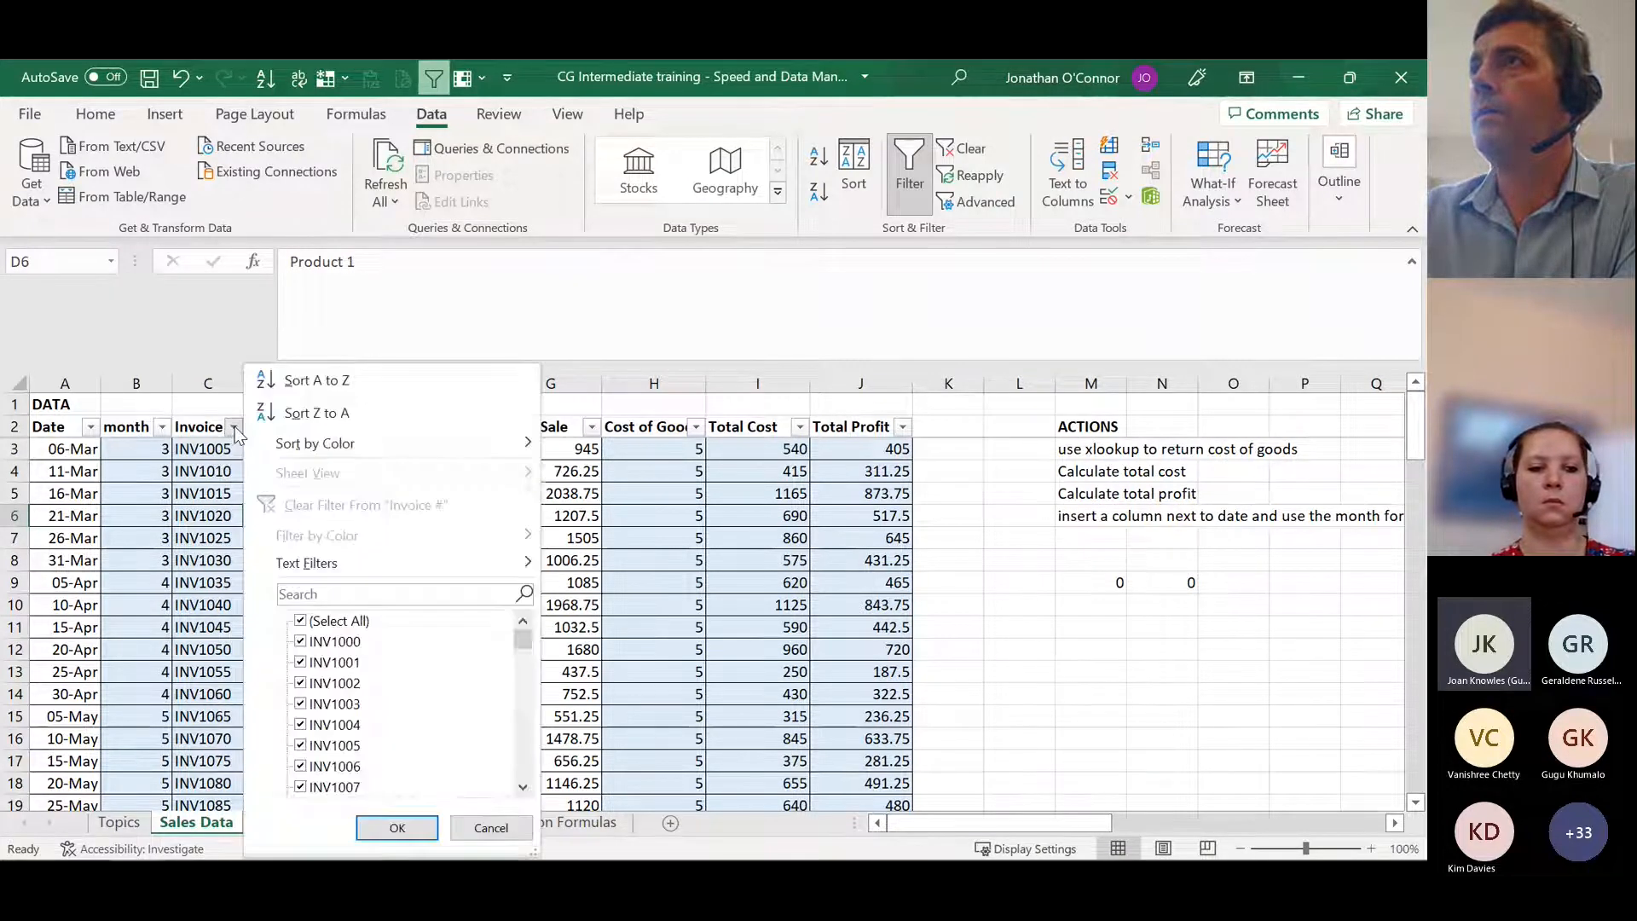
left_click(218, 403)
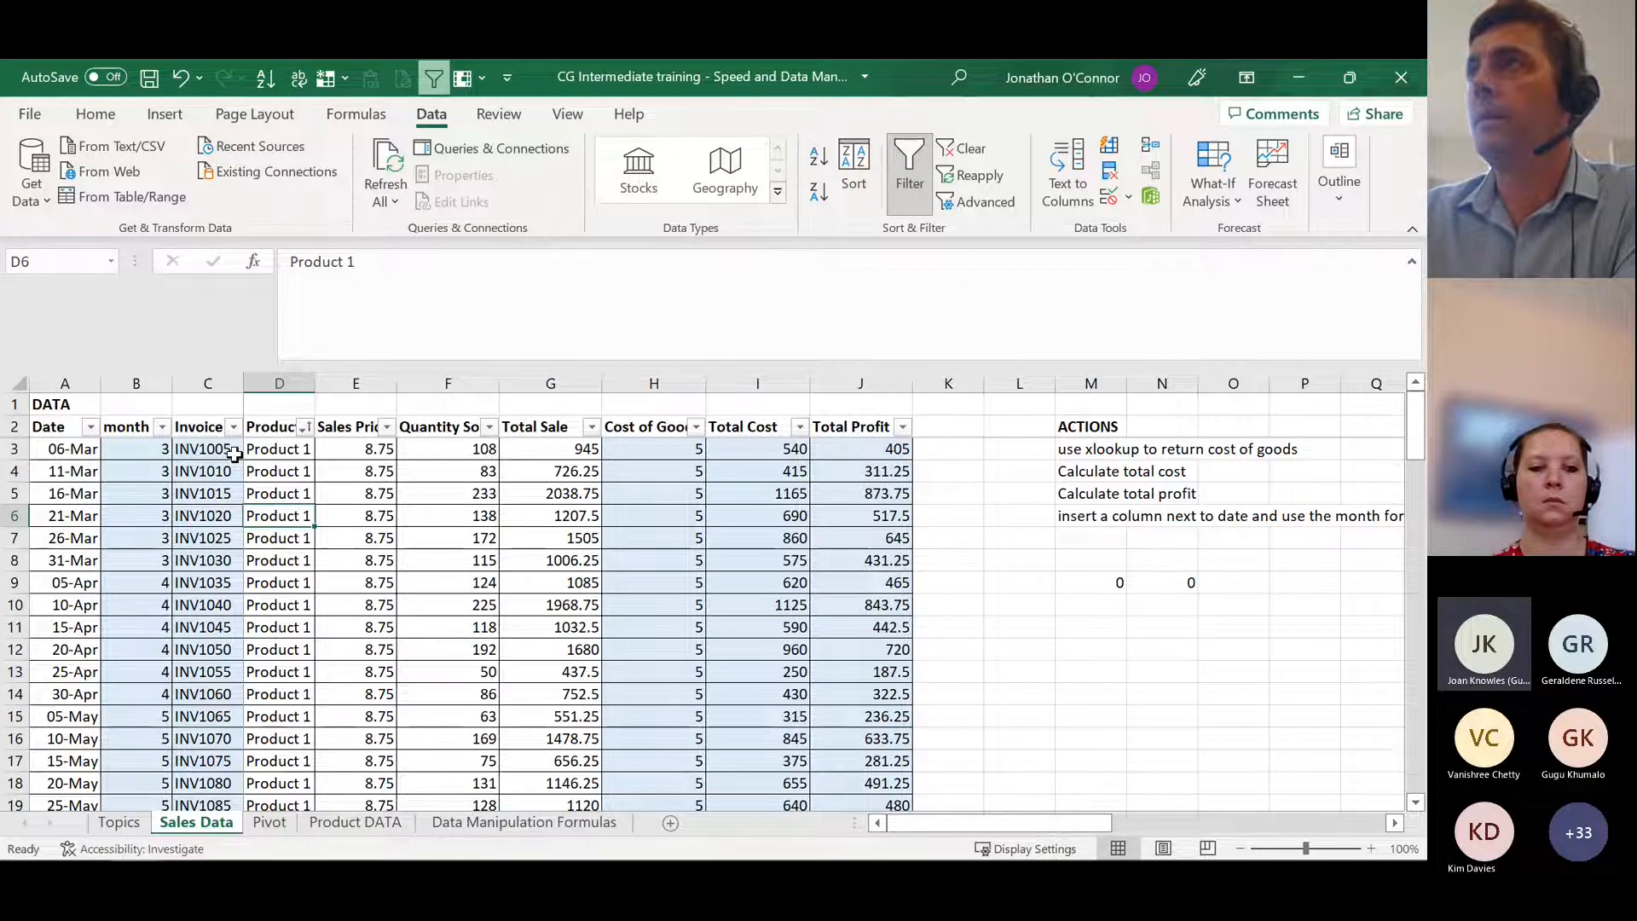
Step: Select all data rows of the sales table from A3 to J92, without the headers
left_click(62, 456)
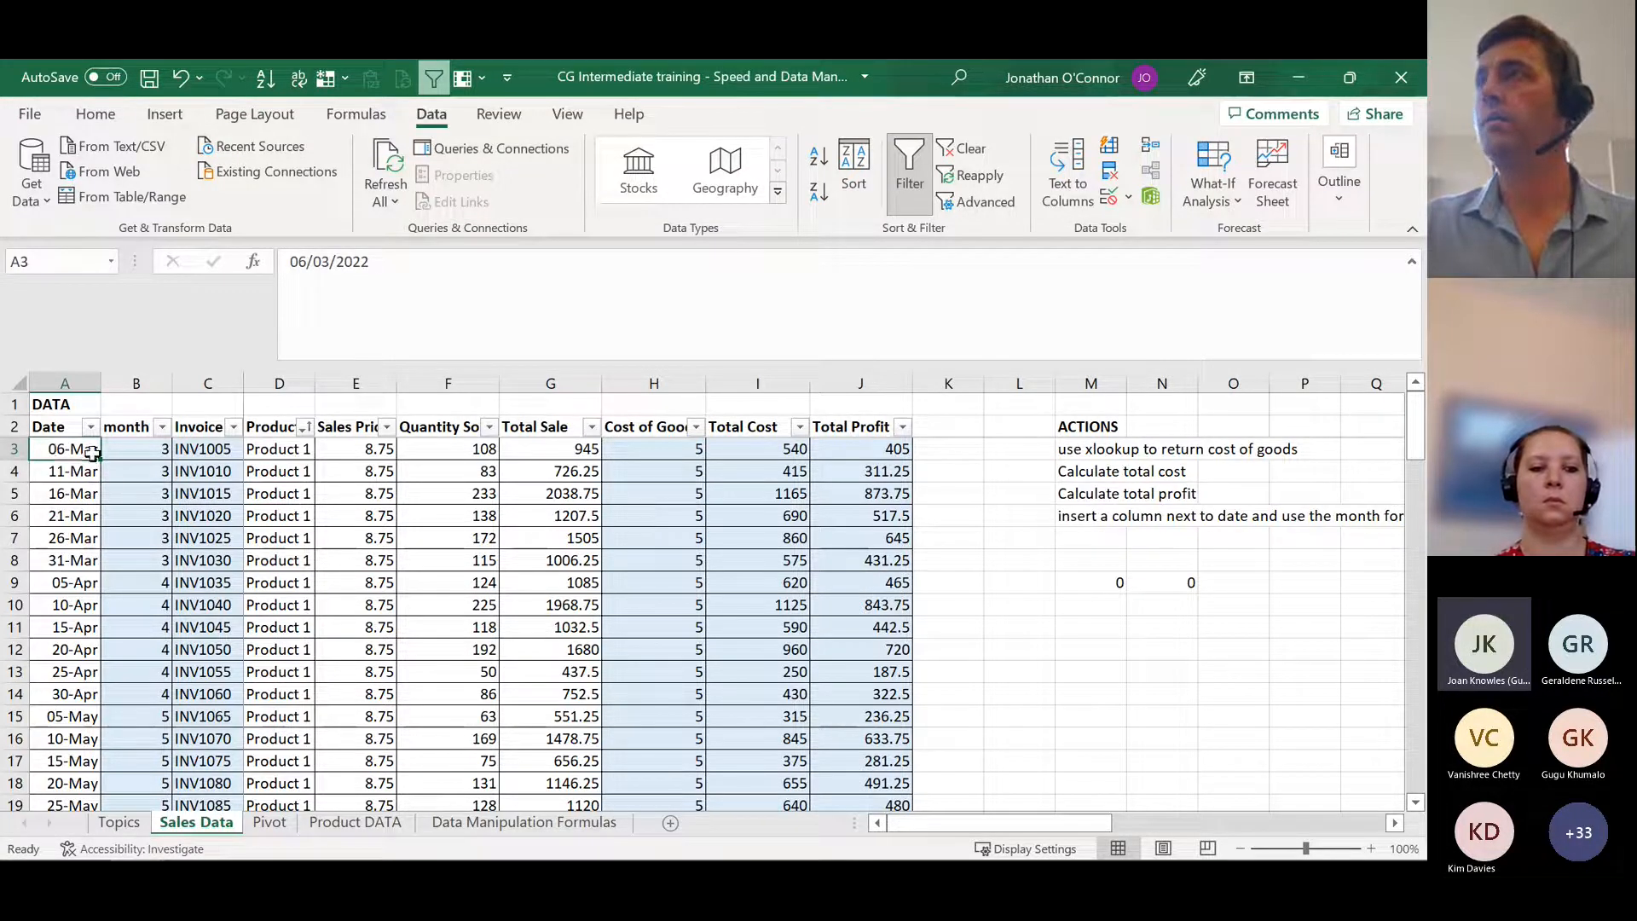
key("ctrl+shift+Right")
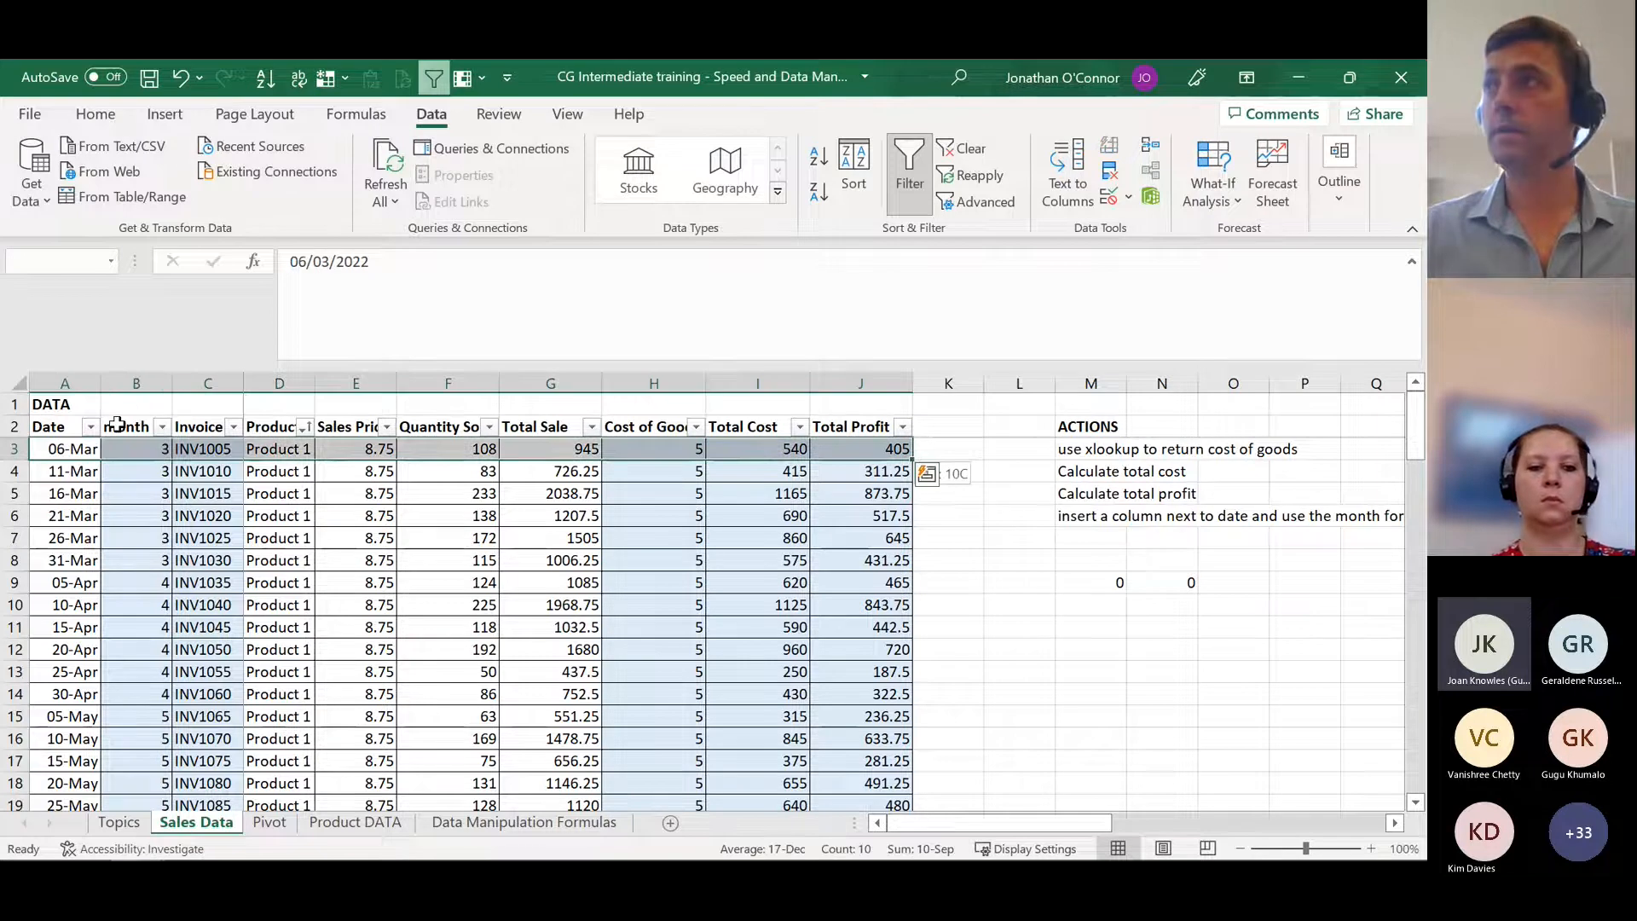
key("ctrl+shift+Down")
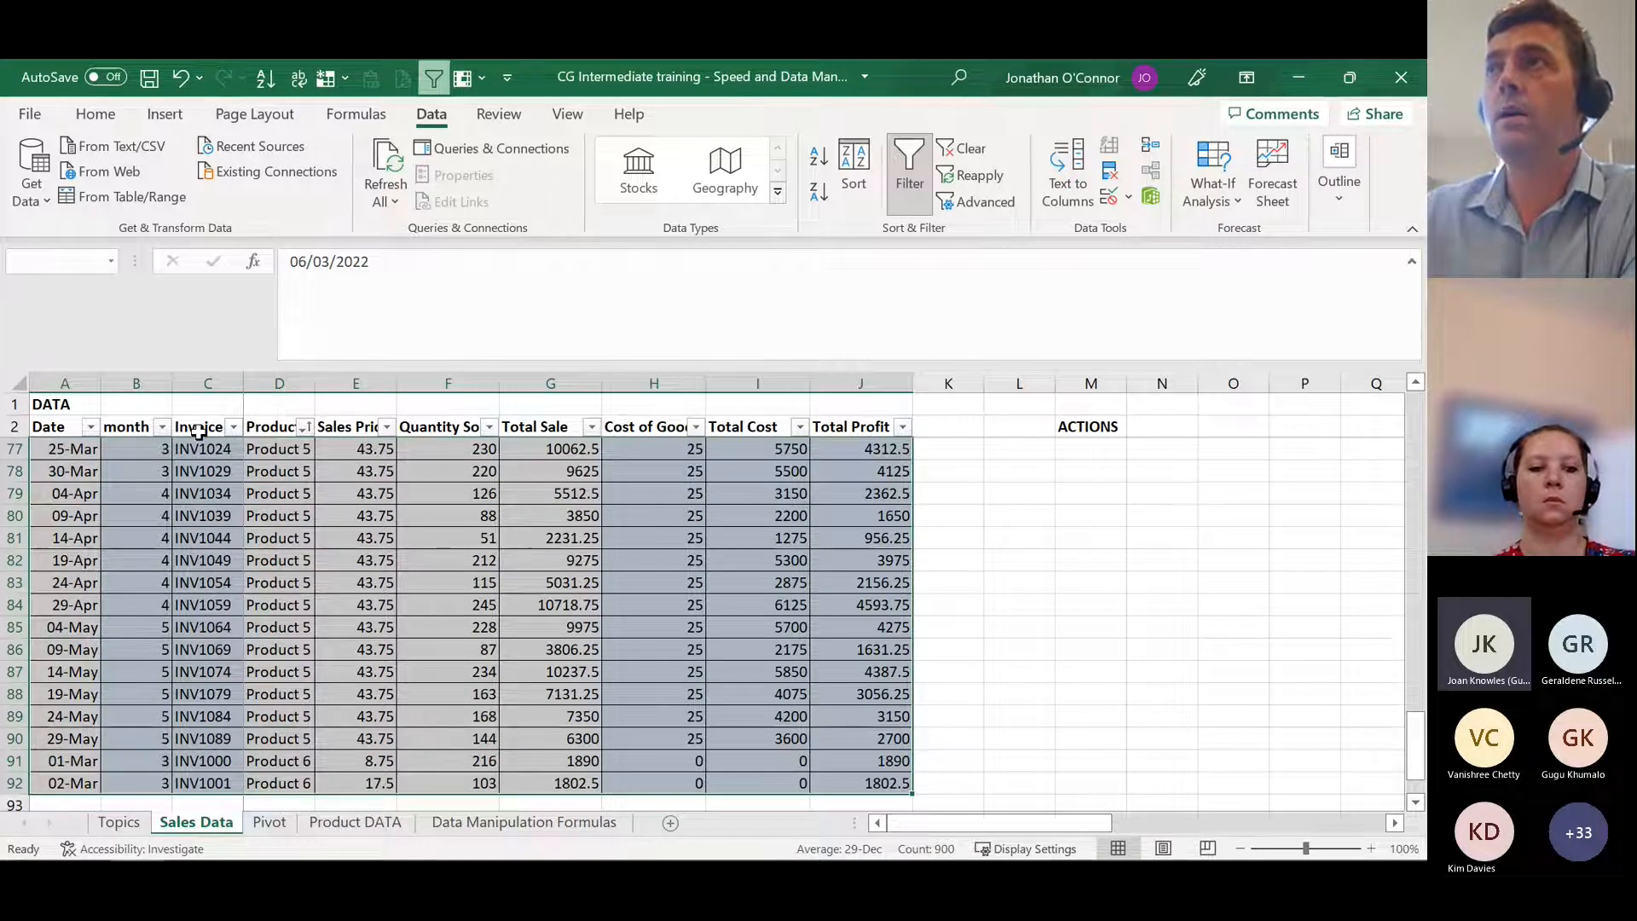
scroll(214, 455, "up", 2)
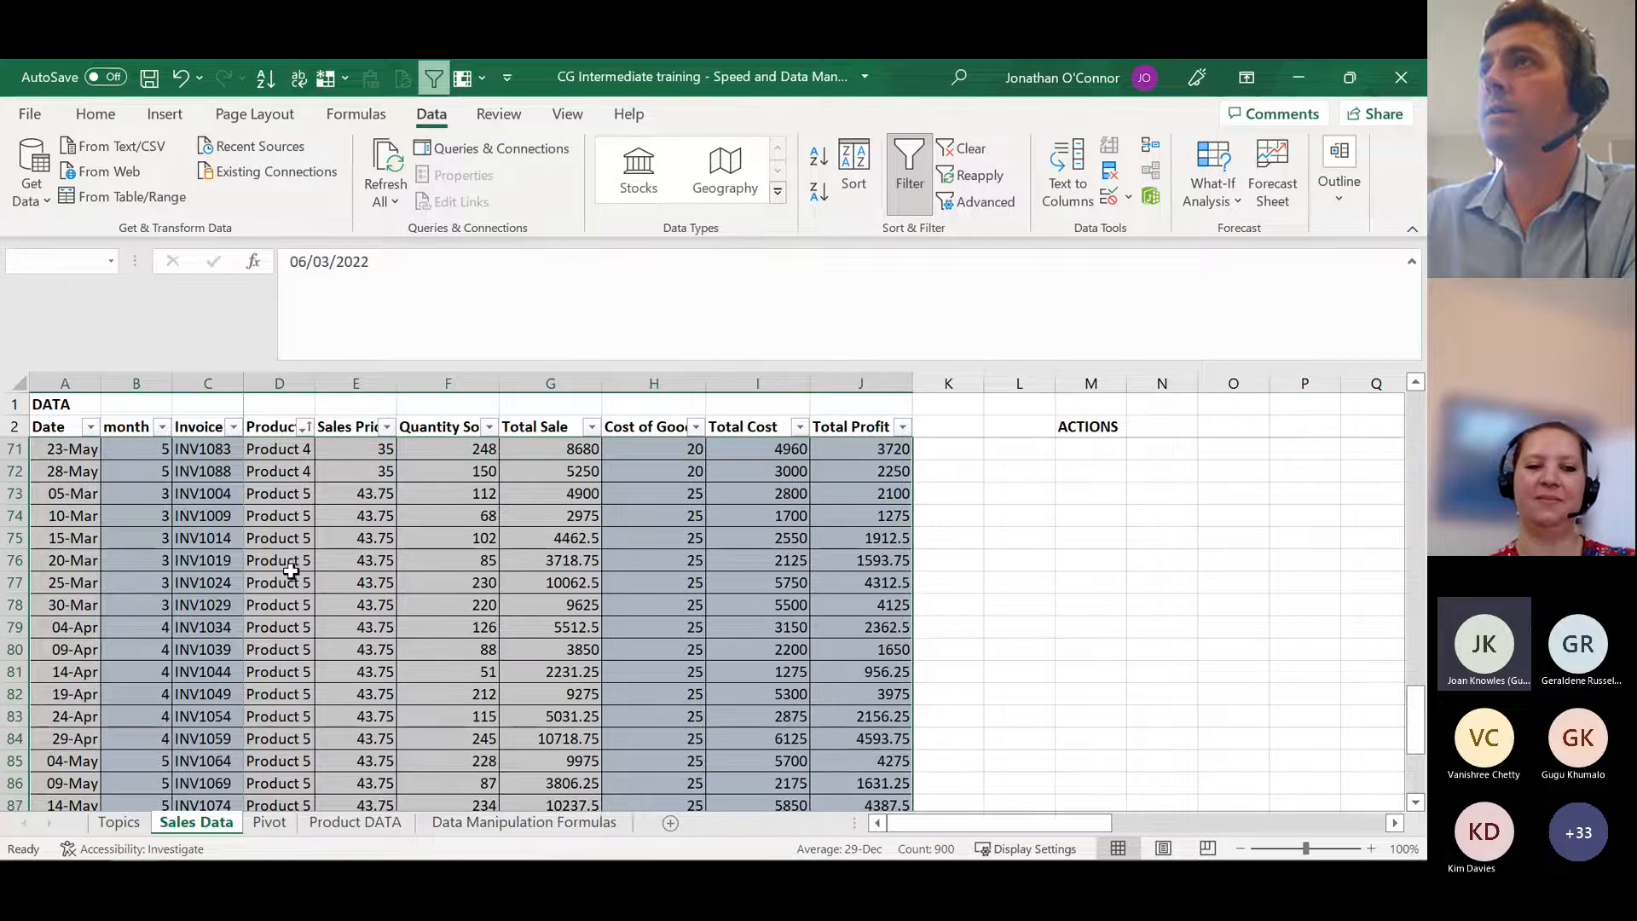
scroll(313, 586, "down", 3)
scroll(314, 587, "up", 1)
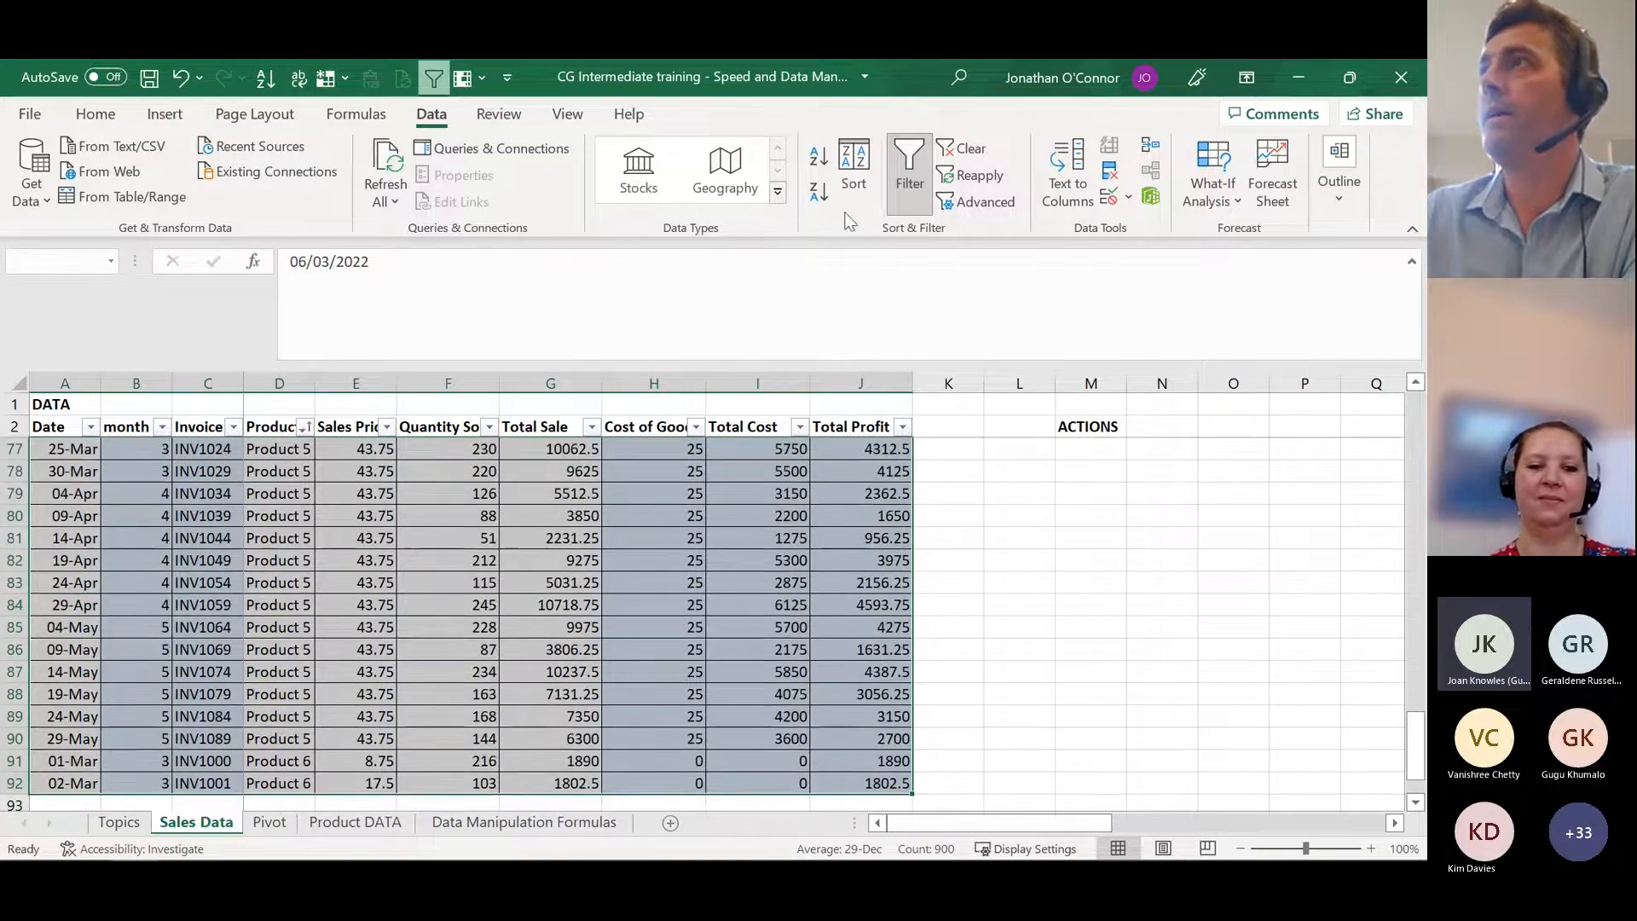
Step: Custom-sort the selected rows by month from smallest to largest, with Product from A to Z as the second level
left_click(853, 171)
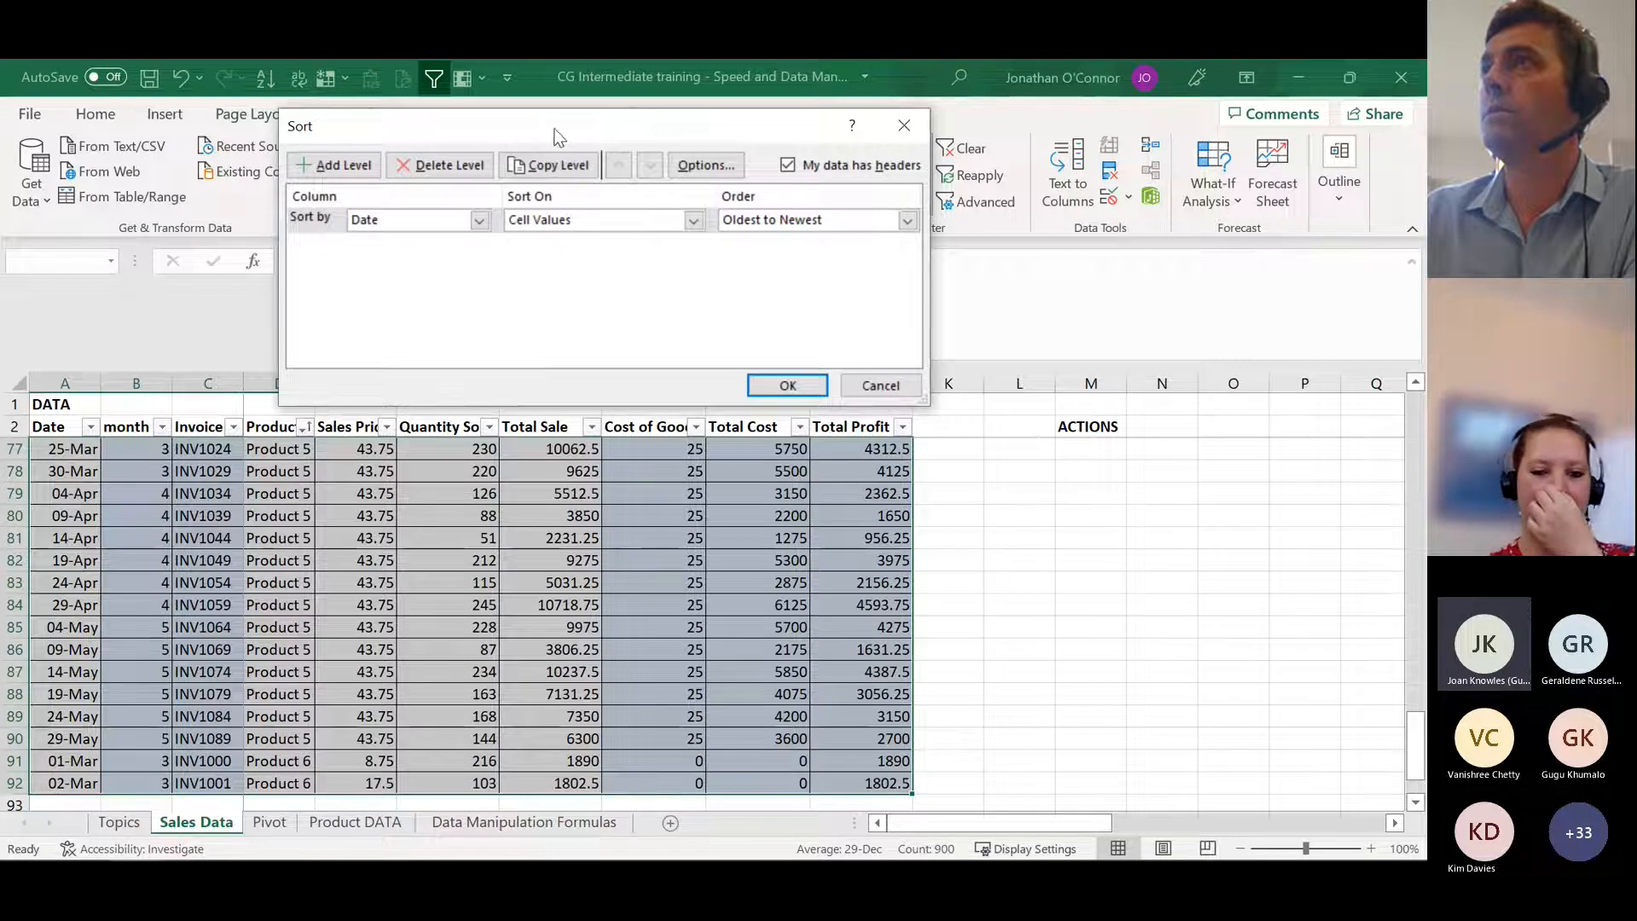
left_click_drag(558, 136, 642, 139)
left_click(563, 223)
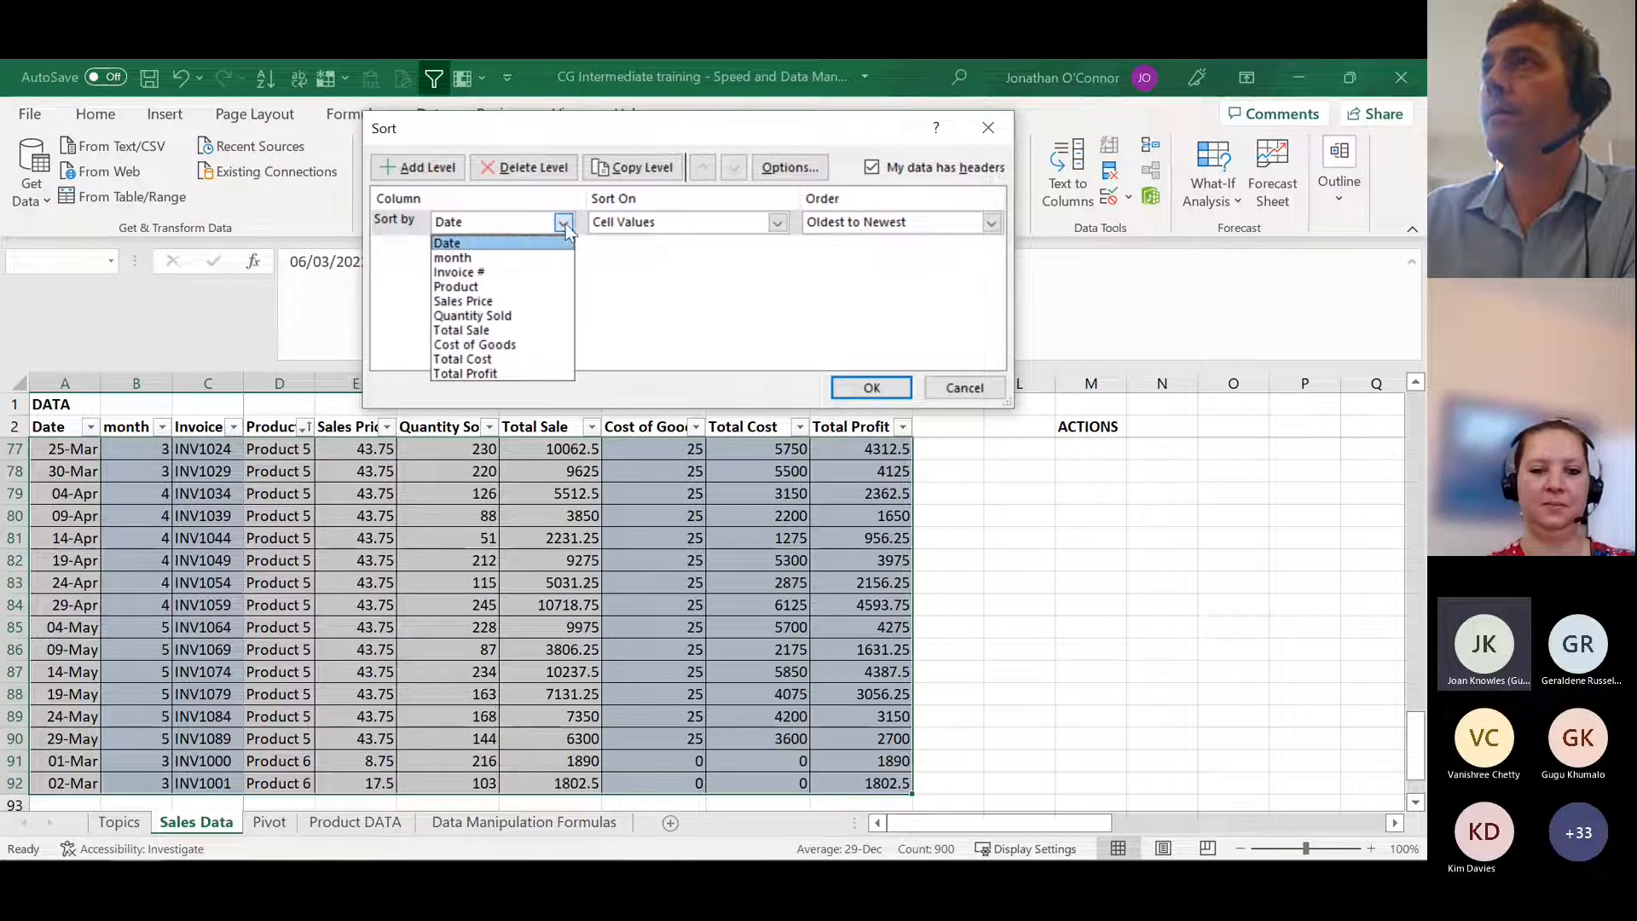
left_click(464, 257)
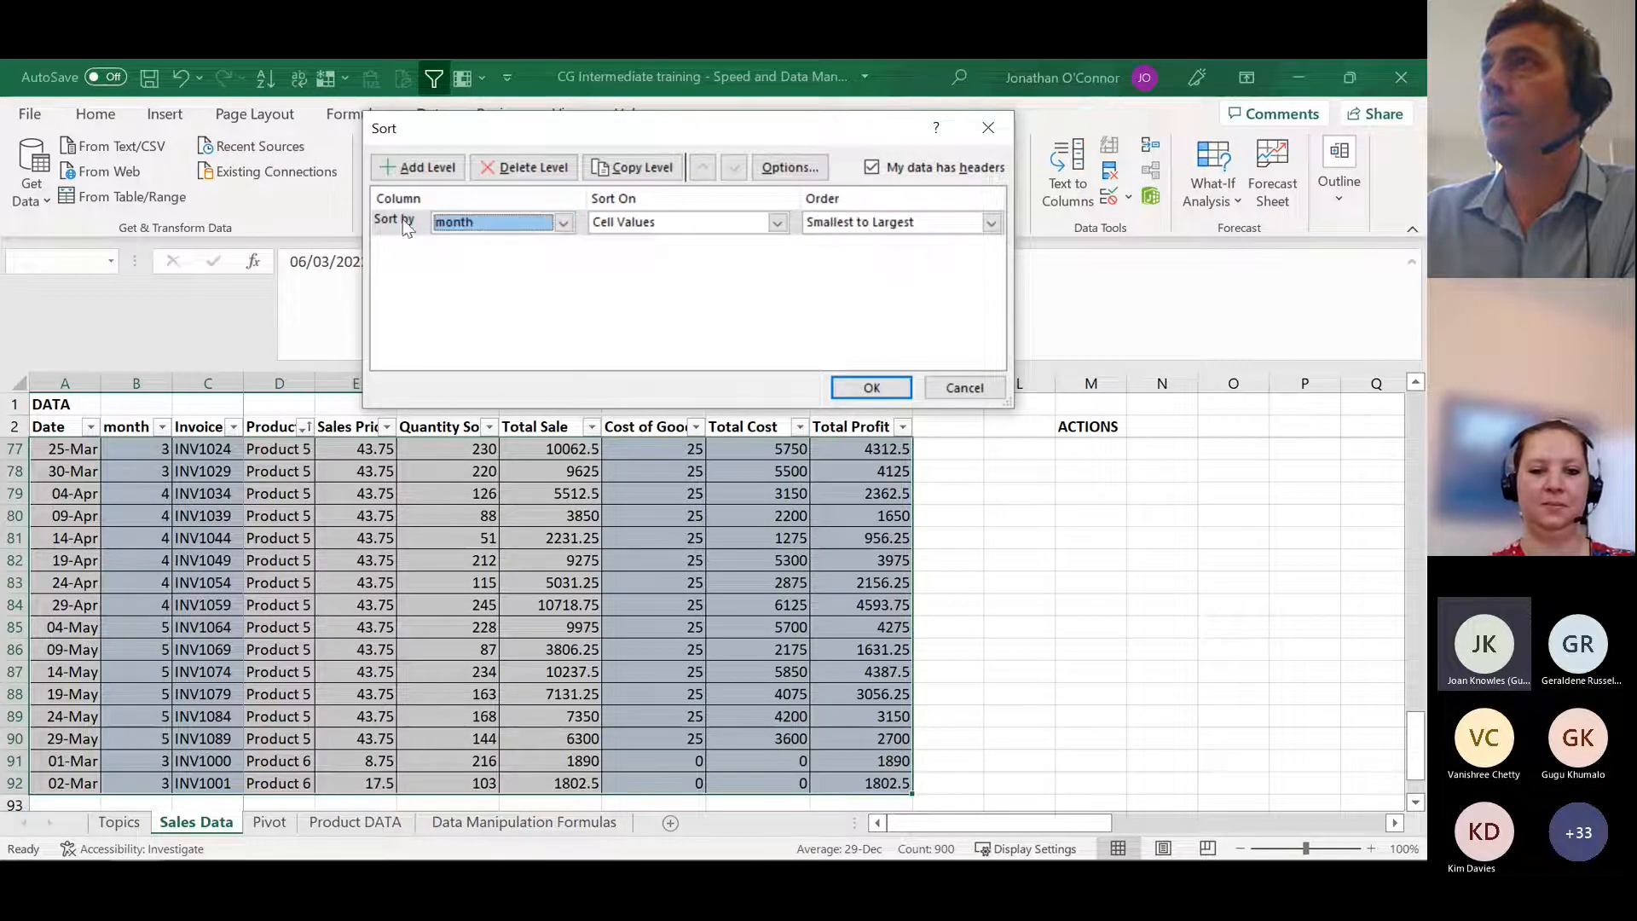
left_click(418, 167)
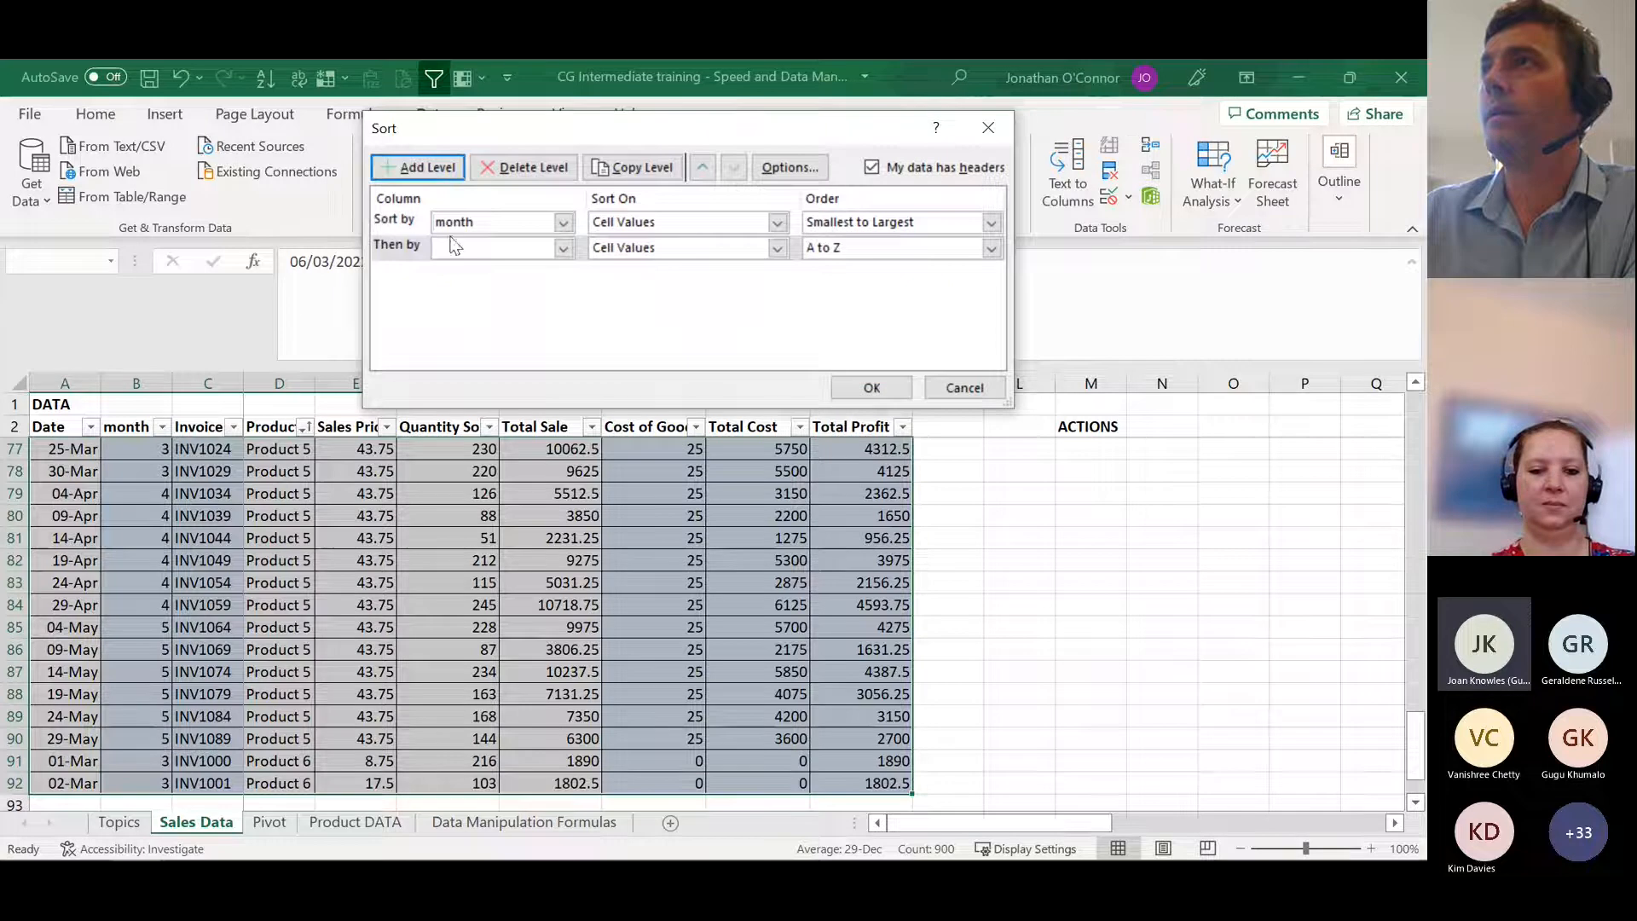
left_click(563, 247)
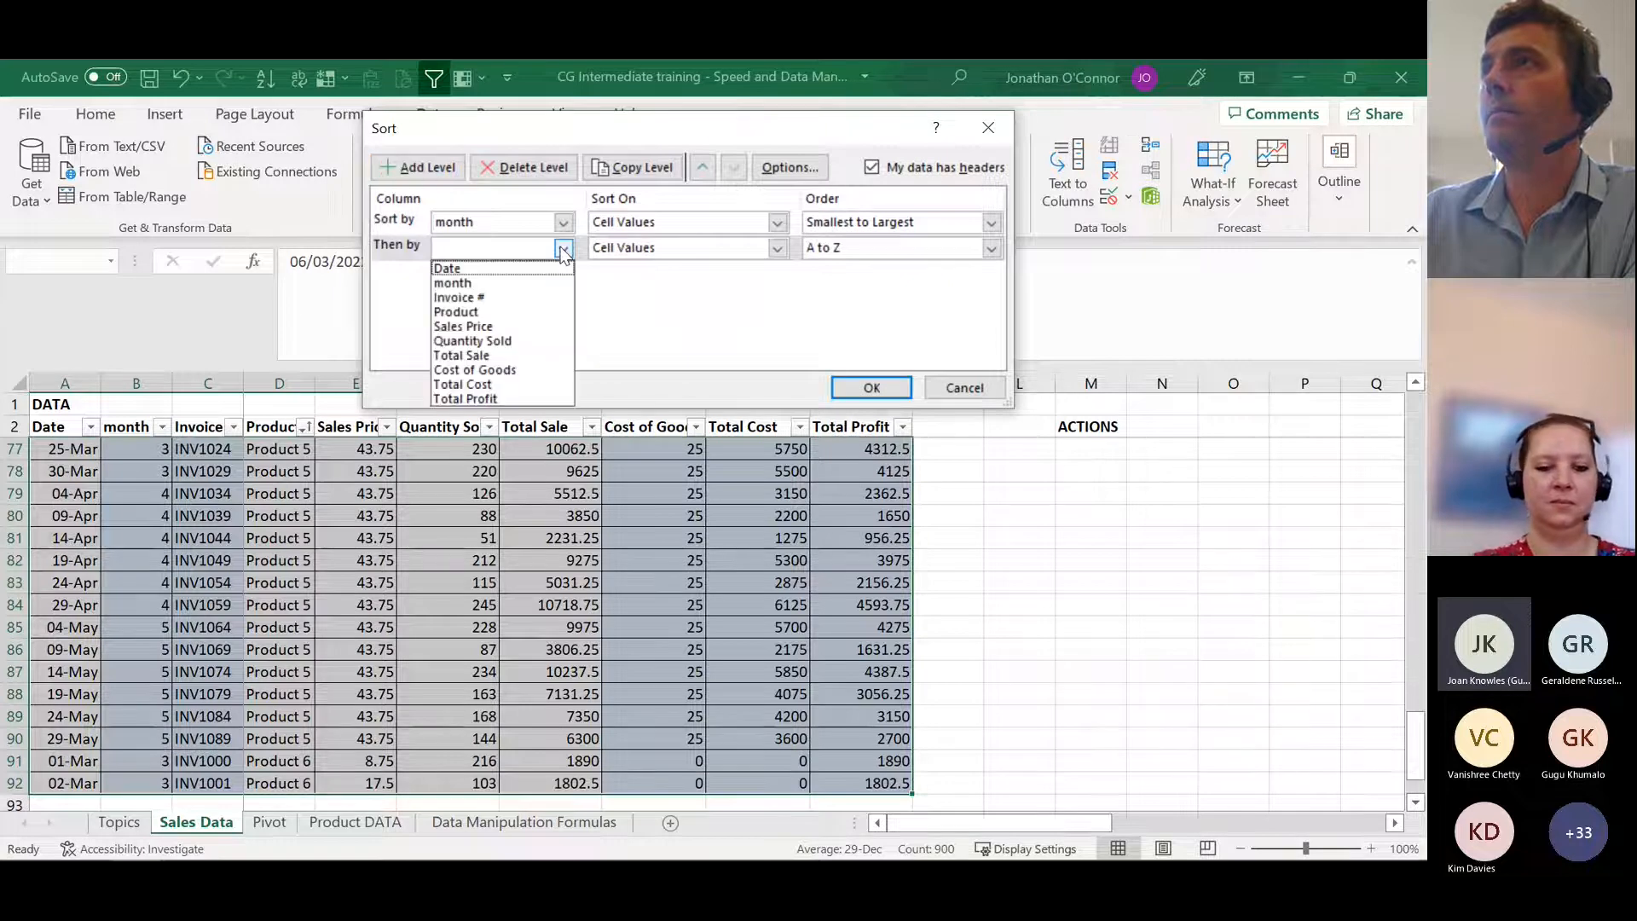
left_click(516, 312)
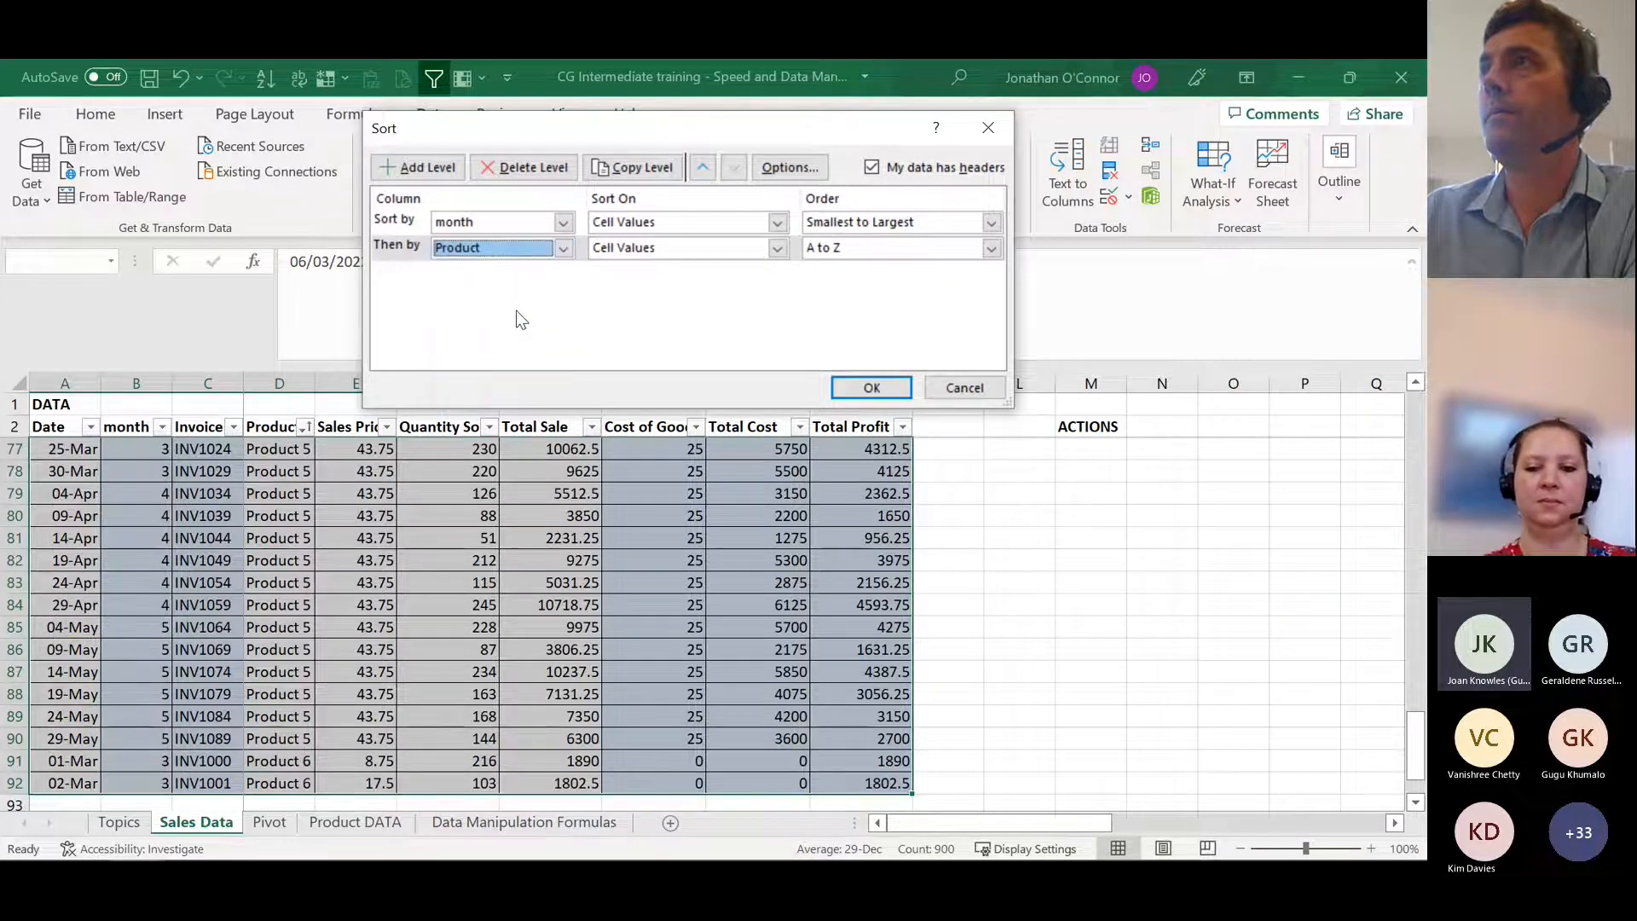
left_click(869, 387)
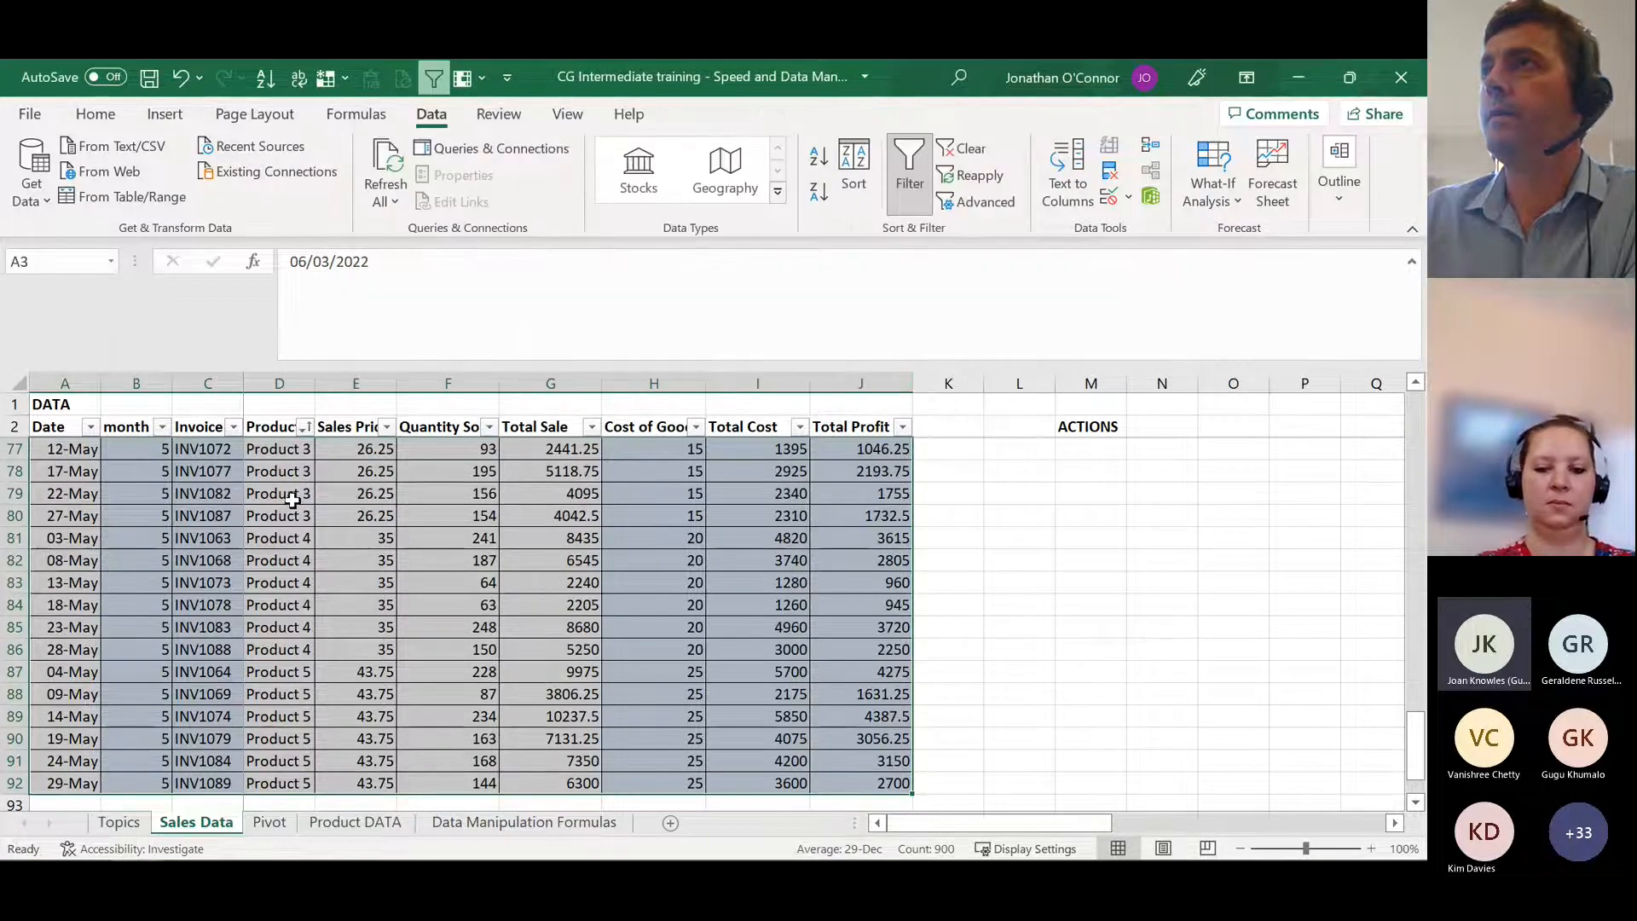
Step: Return to the first data rows and check their order by month and product
left_click(282, 424)
key("Down")
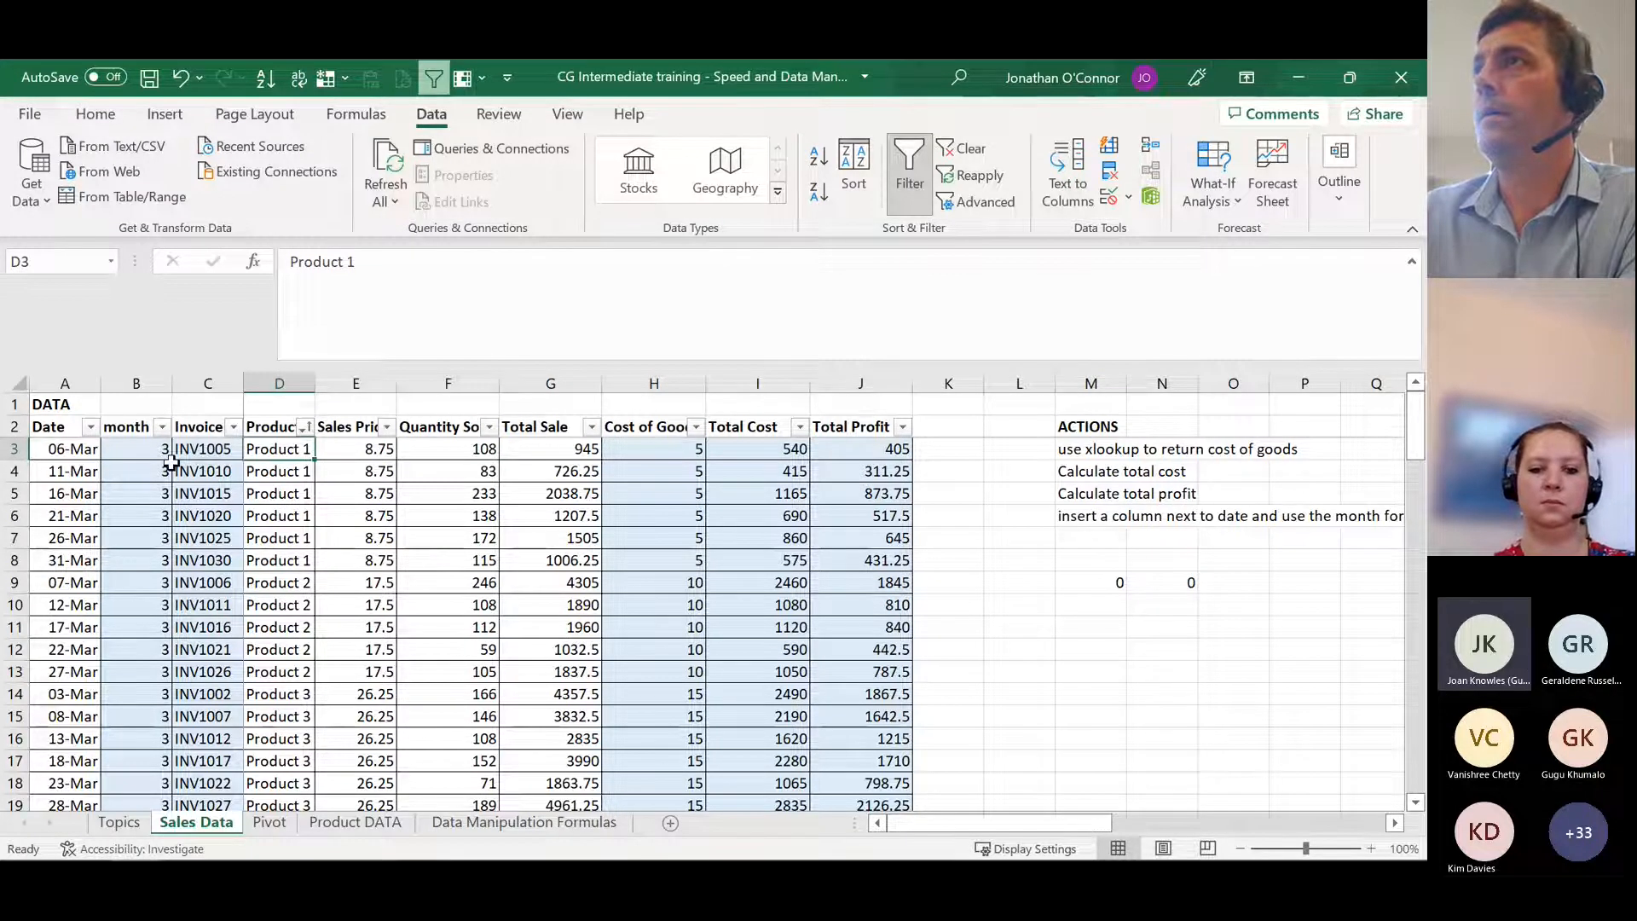
left_click(126, 451)
left_click(259, 449)
Step: Sort rows A3 to J92 by month, replacing Product with Invoice # from A to Z as the second sort level
left_click(58, 451)
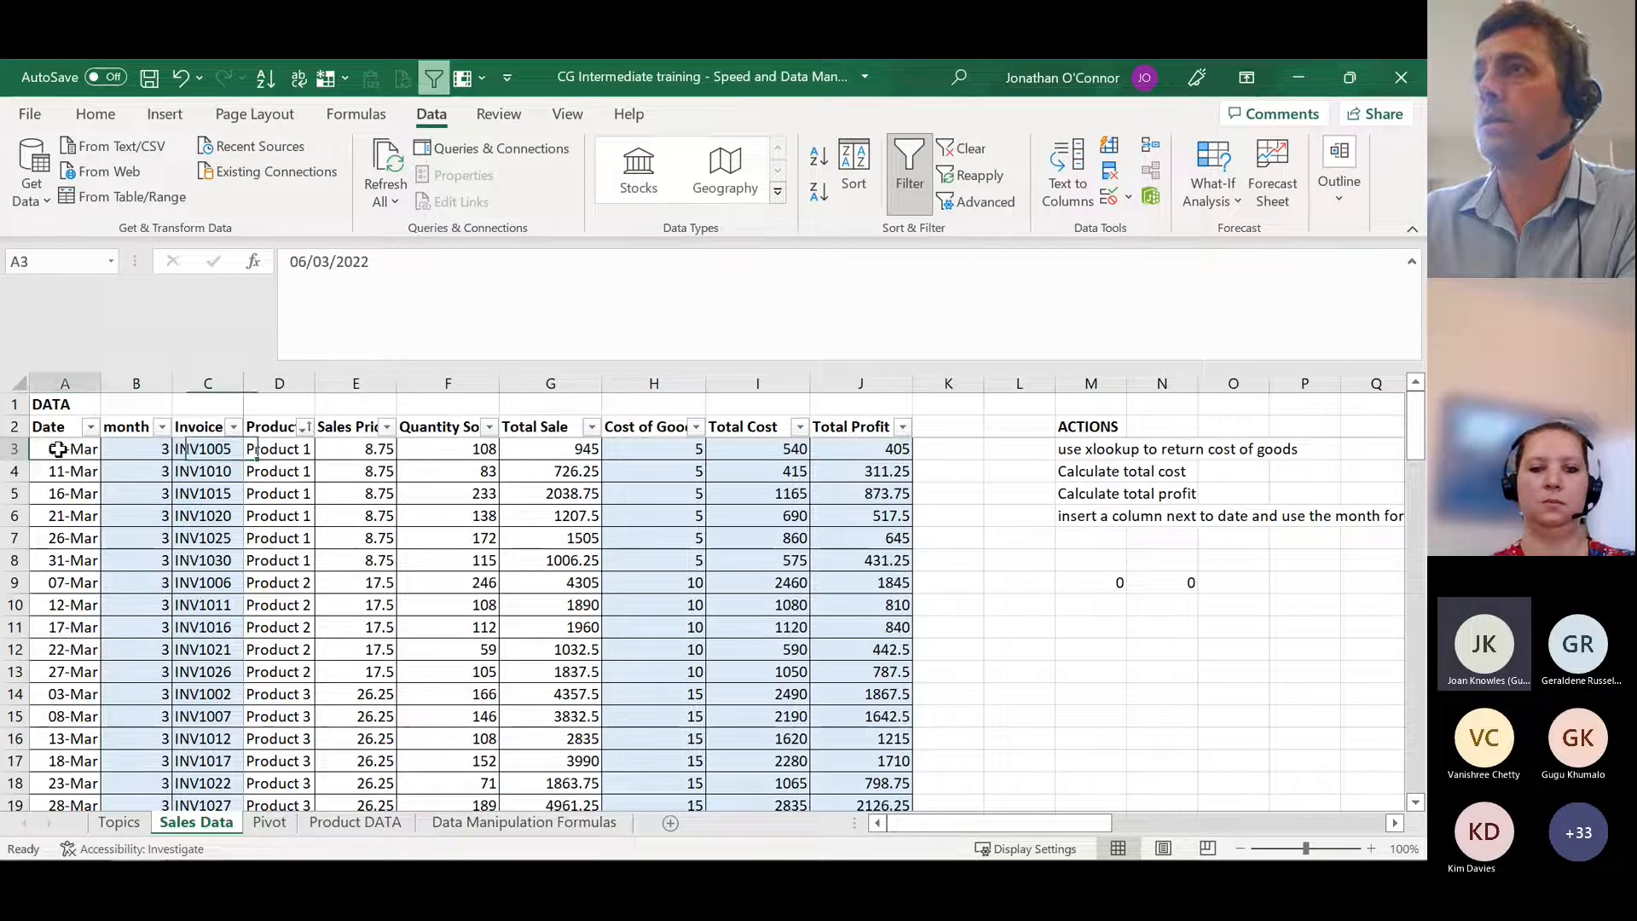
key("ctrl+shift+Right")
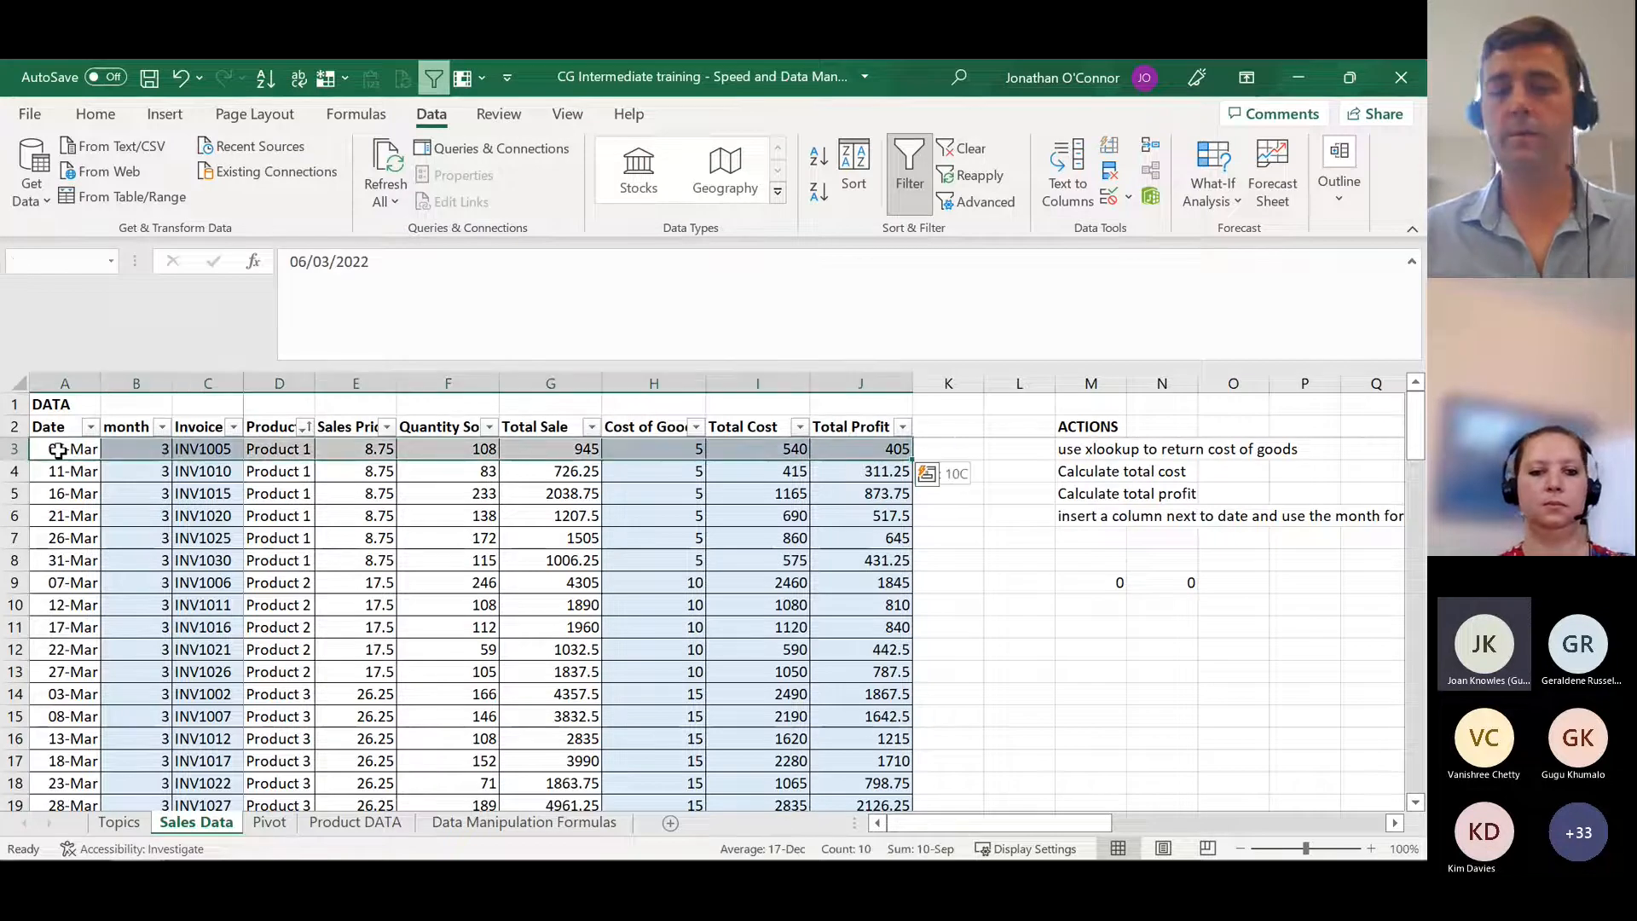
key("ctrl+shift+Down")
left_click(854, 171)
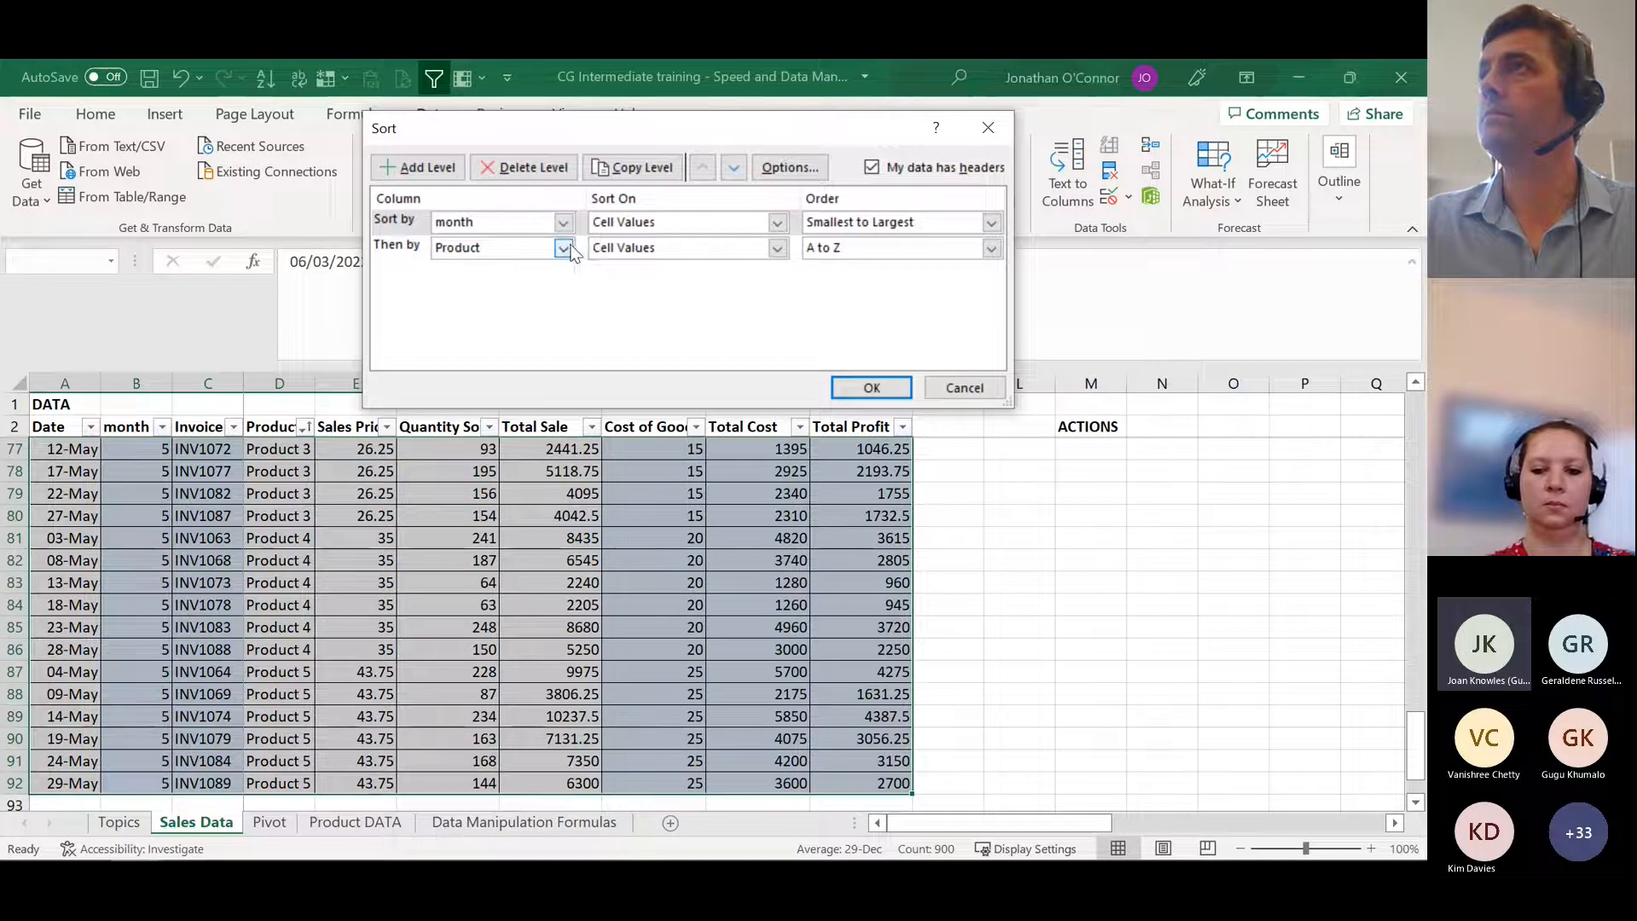
left_click(568, 247)
left_click(530, 292)
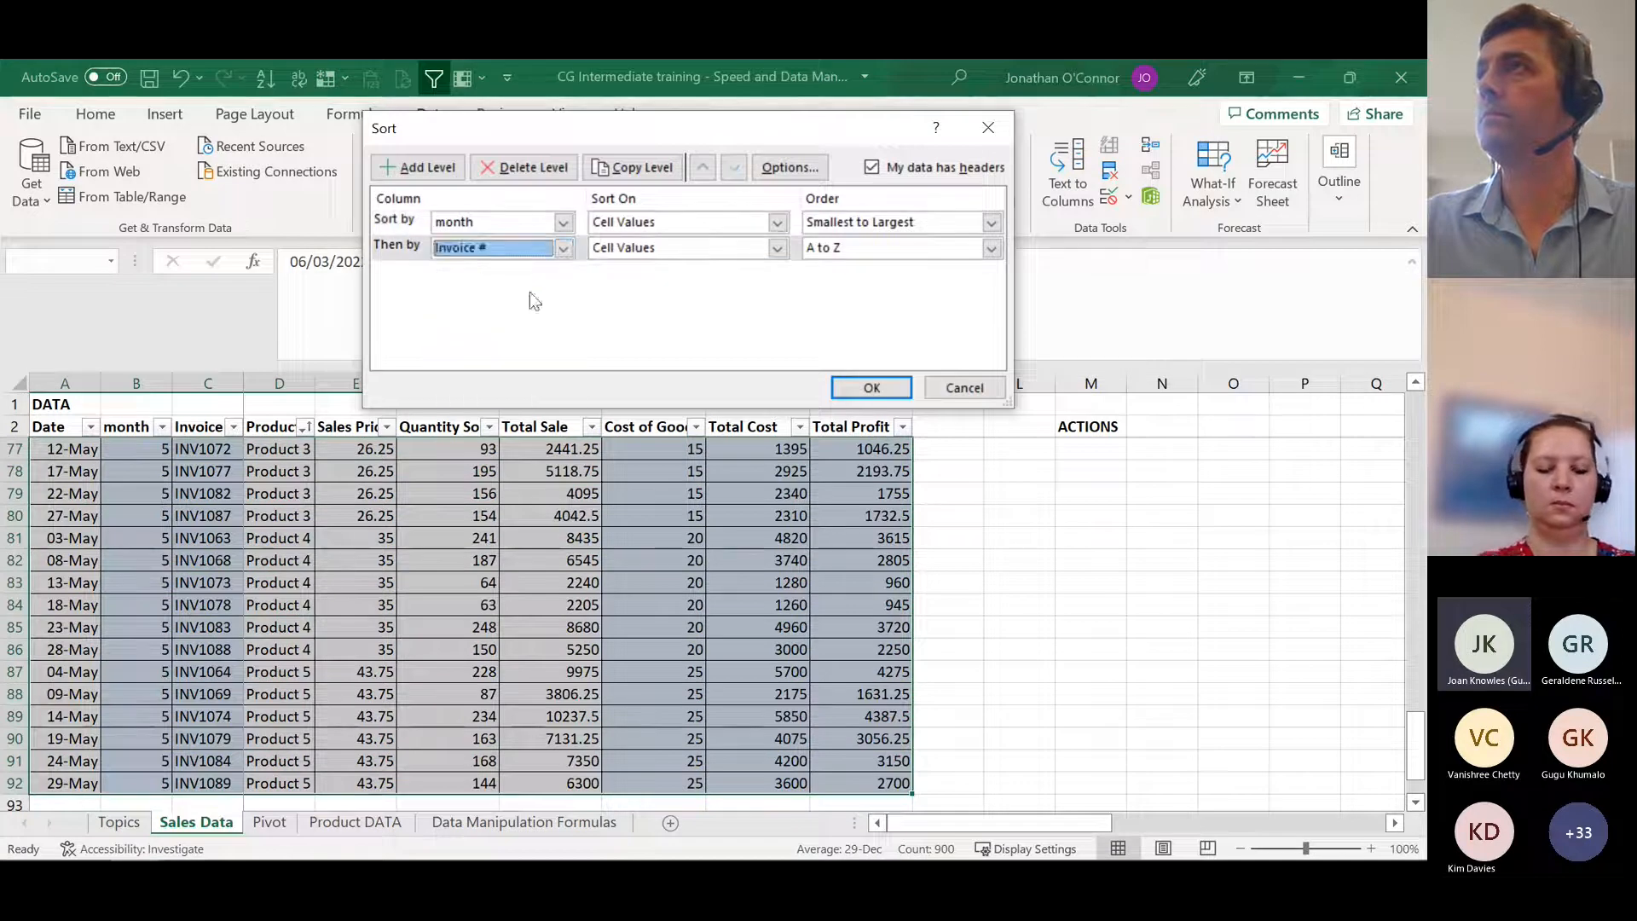
left_click(880, 385)
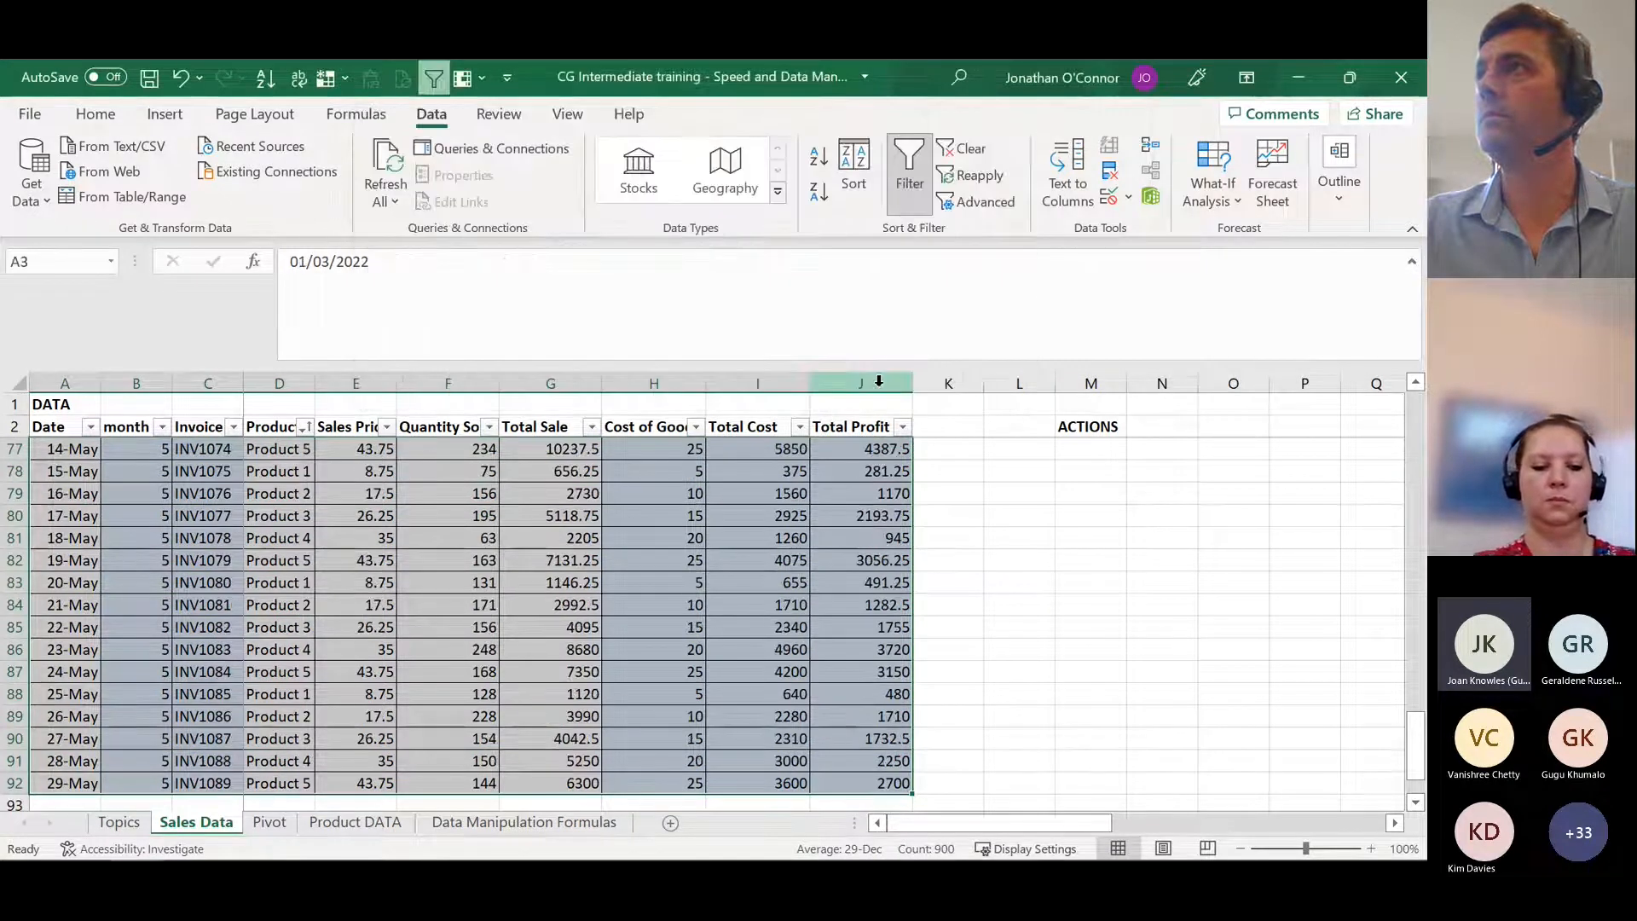
Step: Review the sort levels without changing them and return to the first invoice in C3
left_click(854, 174)
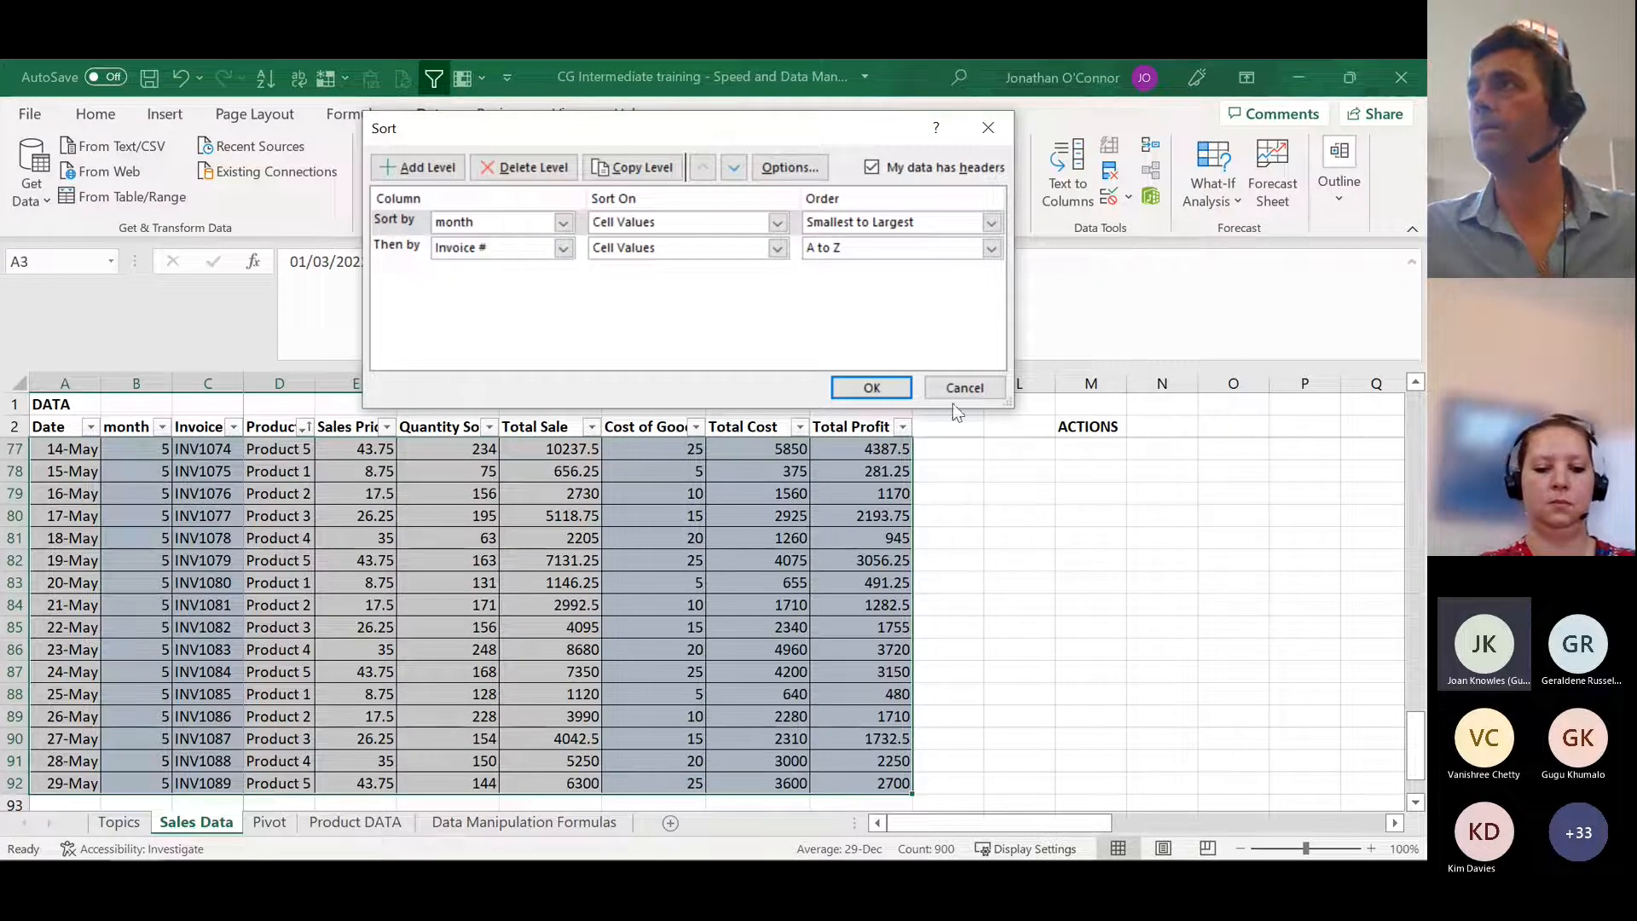
left_click(965, 389)
left_click(210, 431)
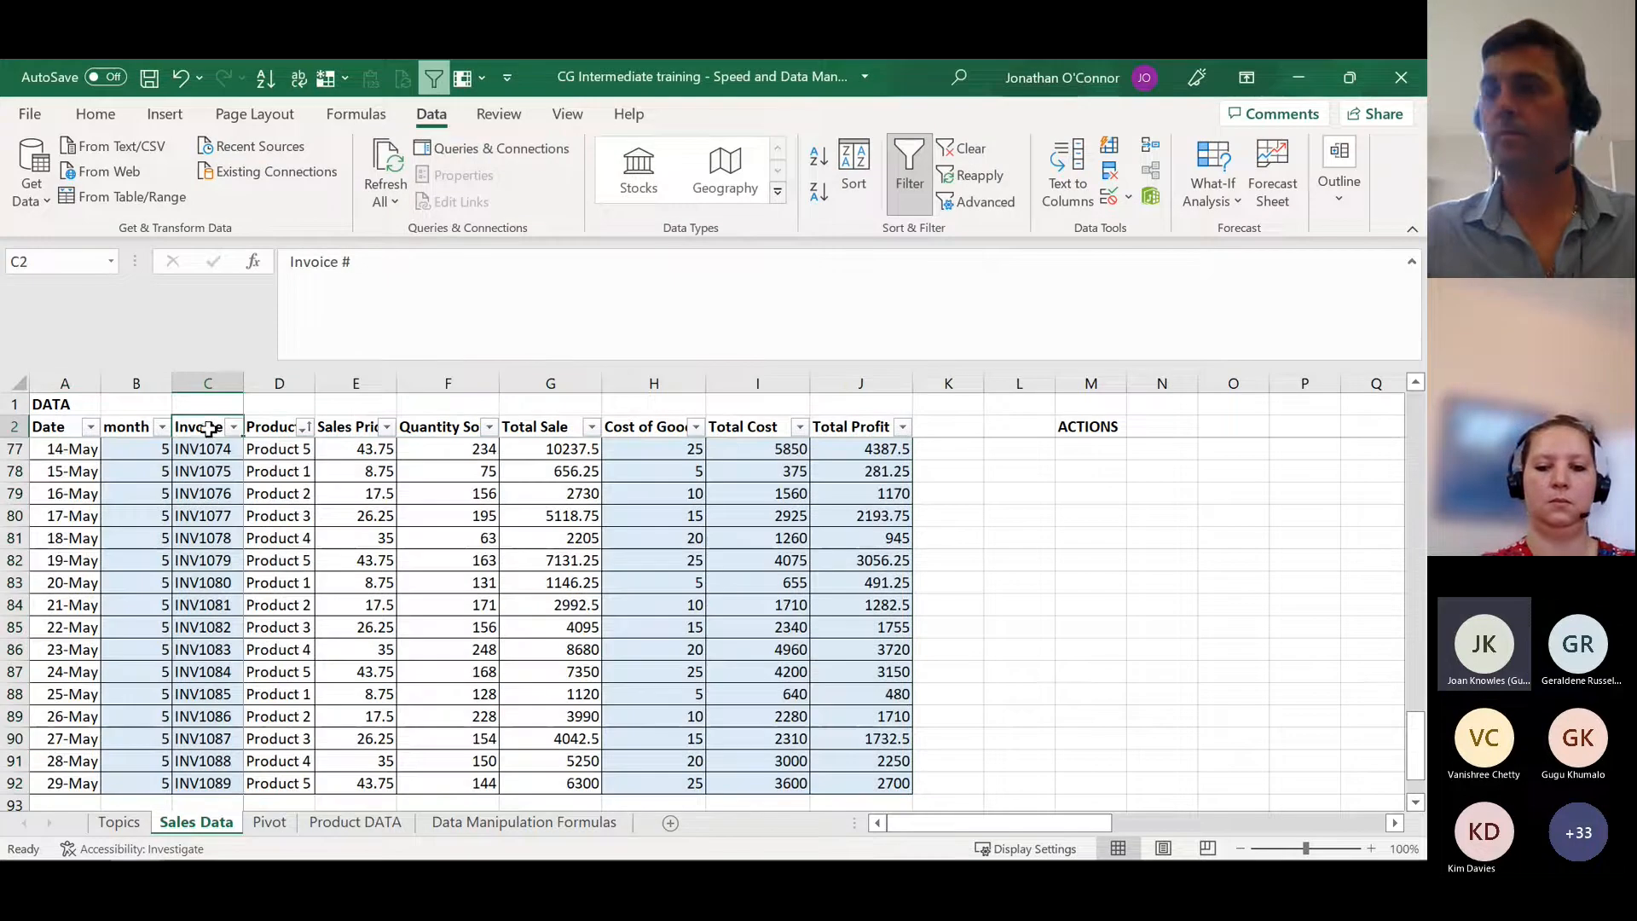
key("Down")
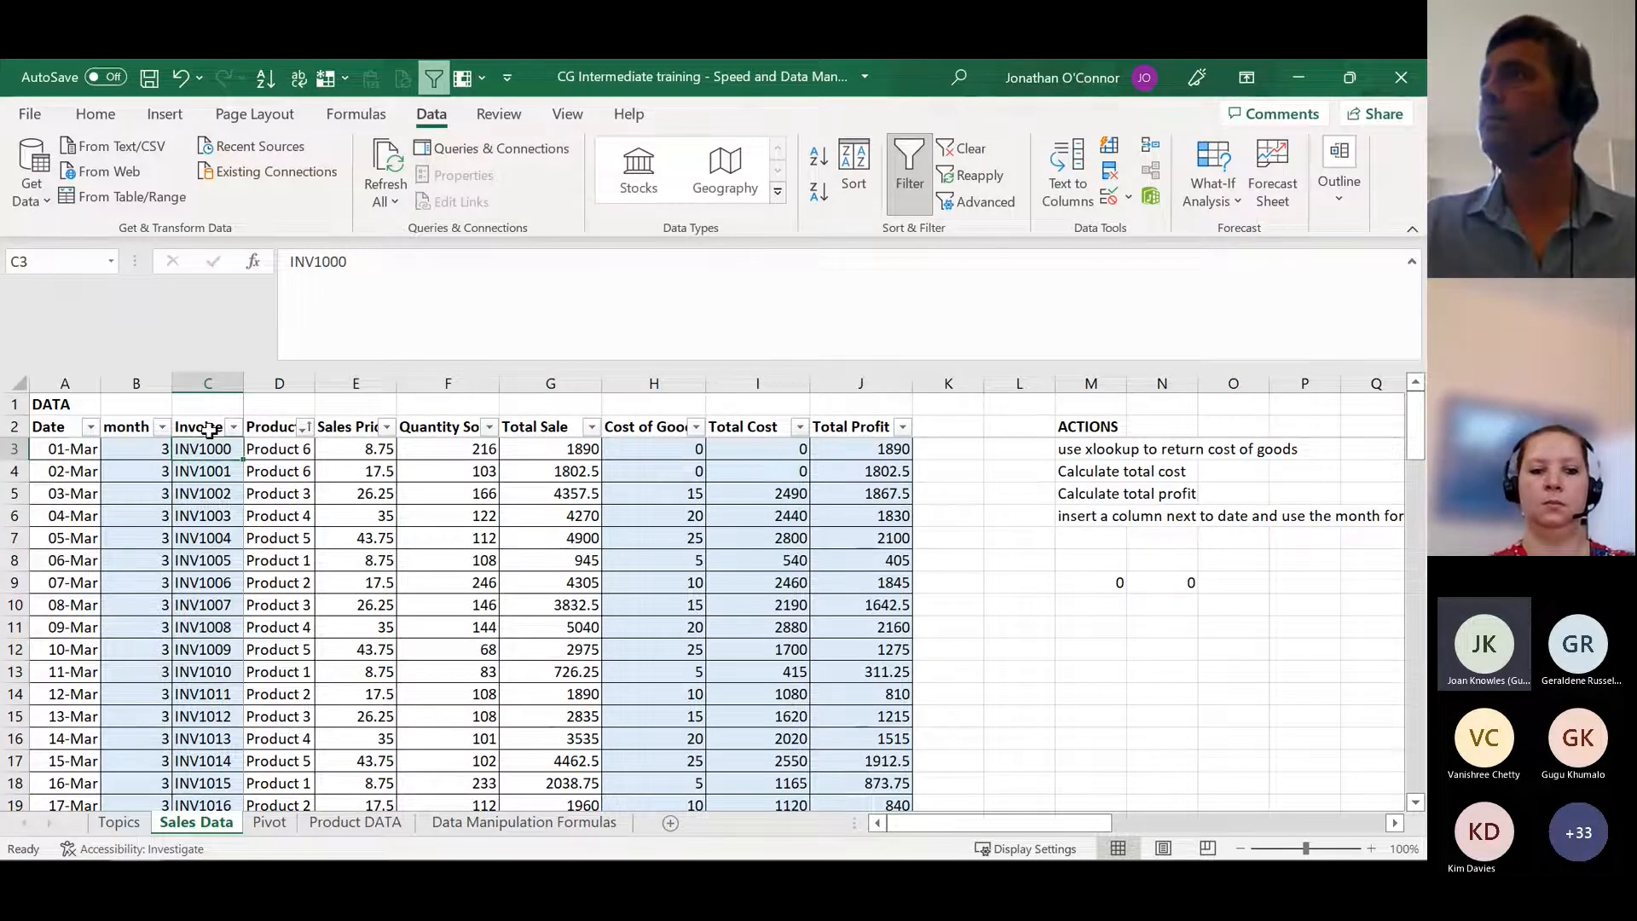
left_click(281, 448)
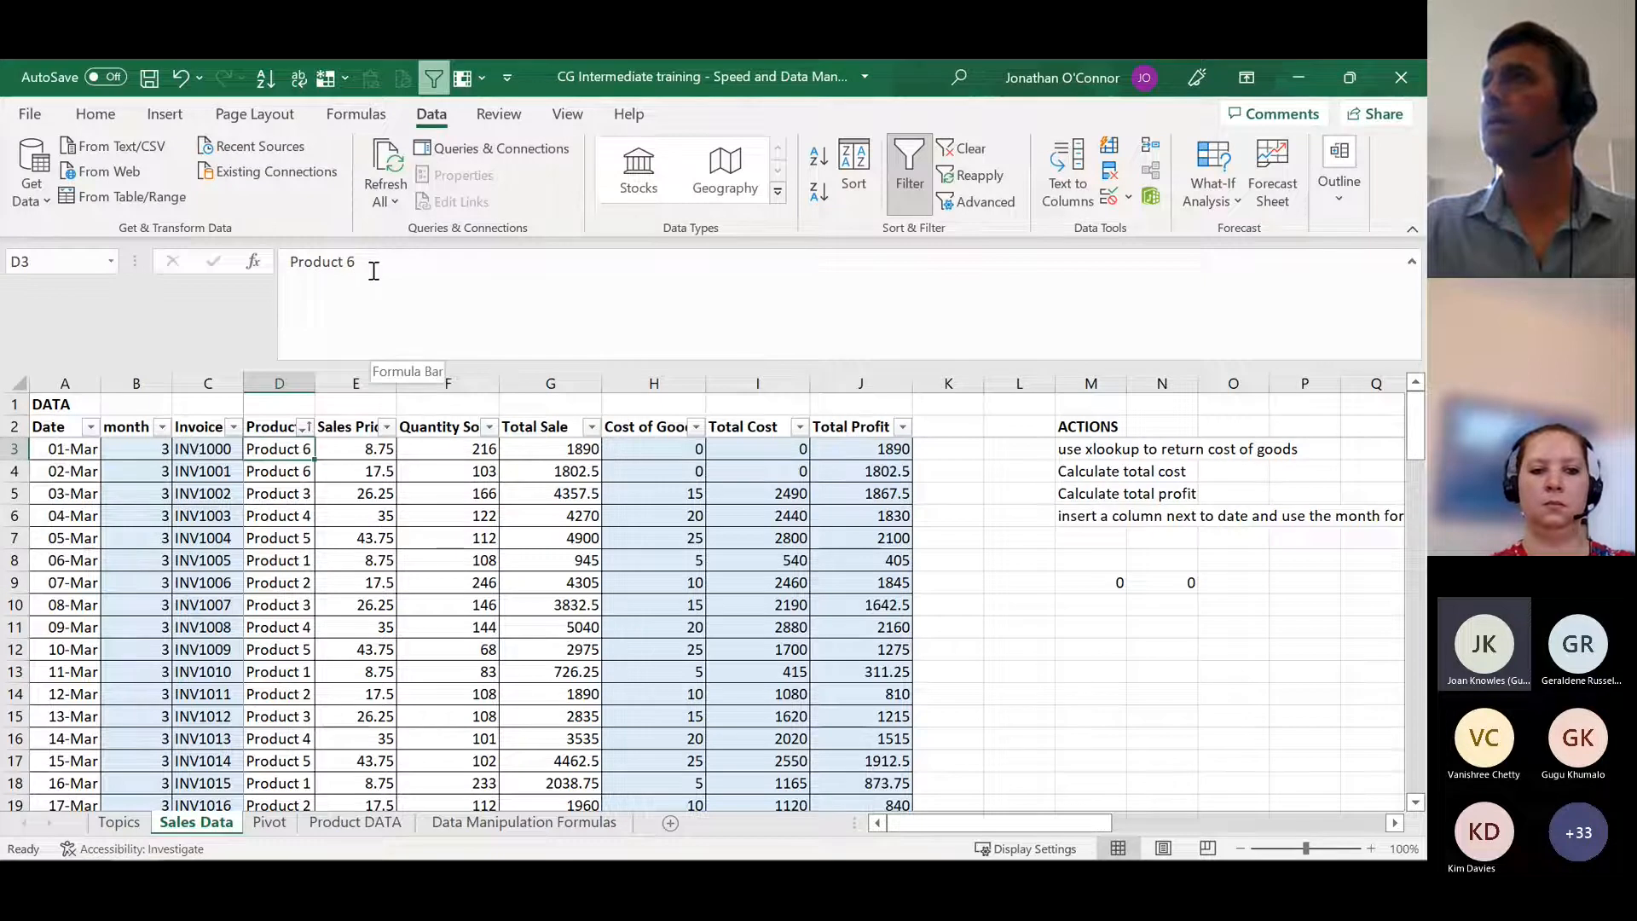
left_click(374, 256)
key("BackSpace")
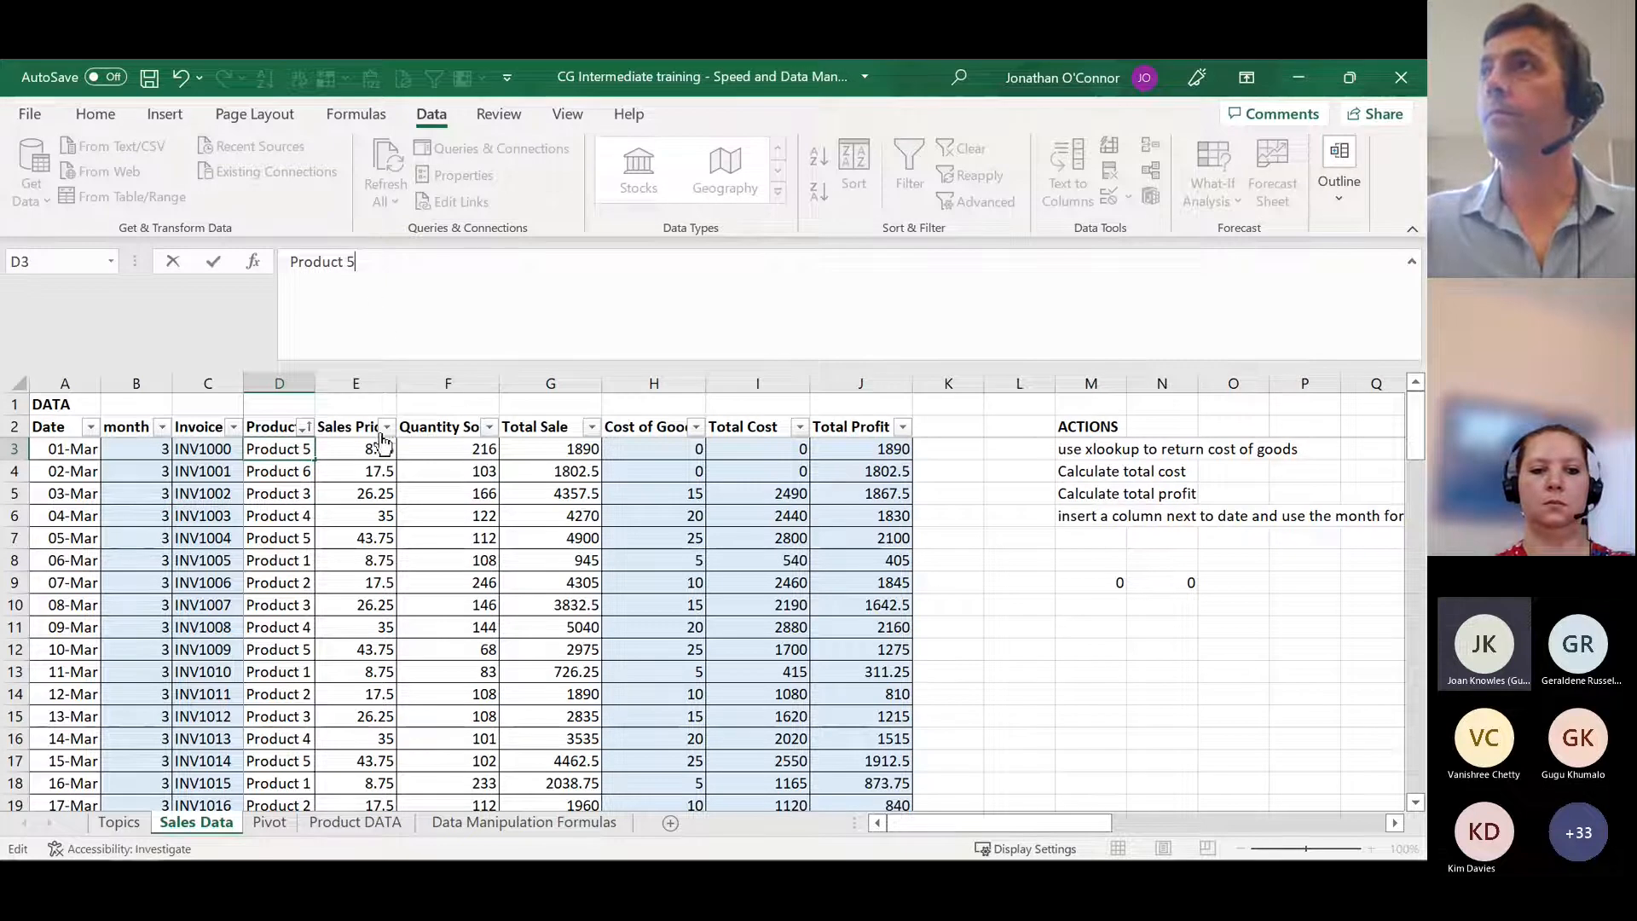
key("Escape")
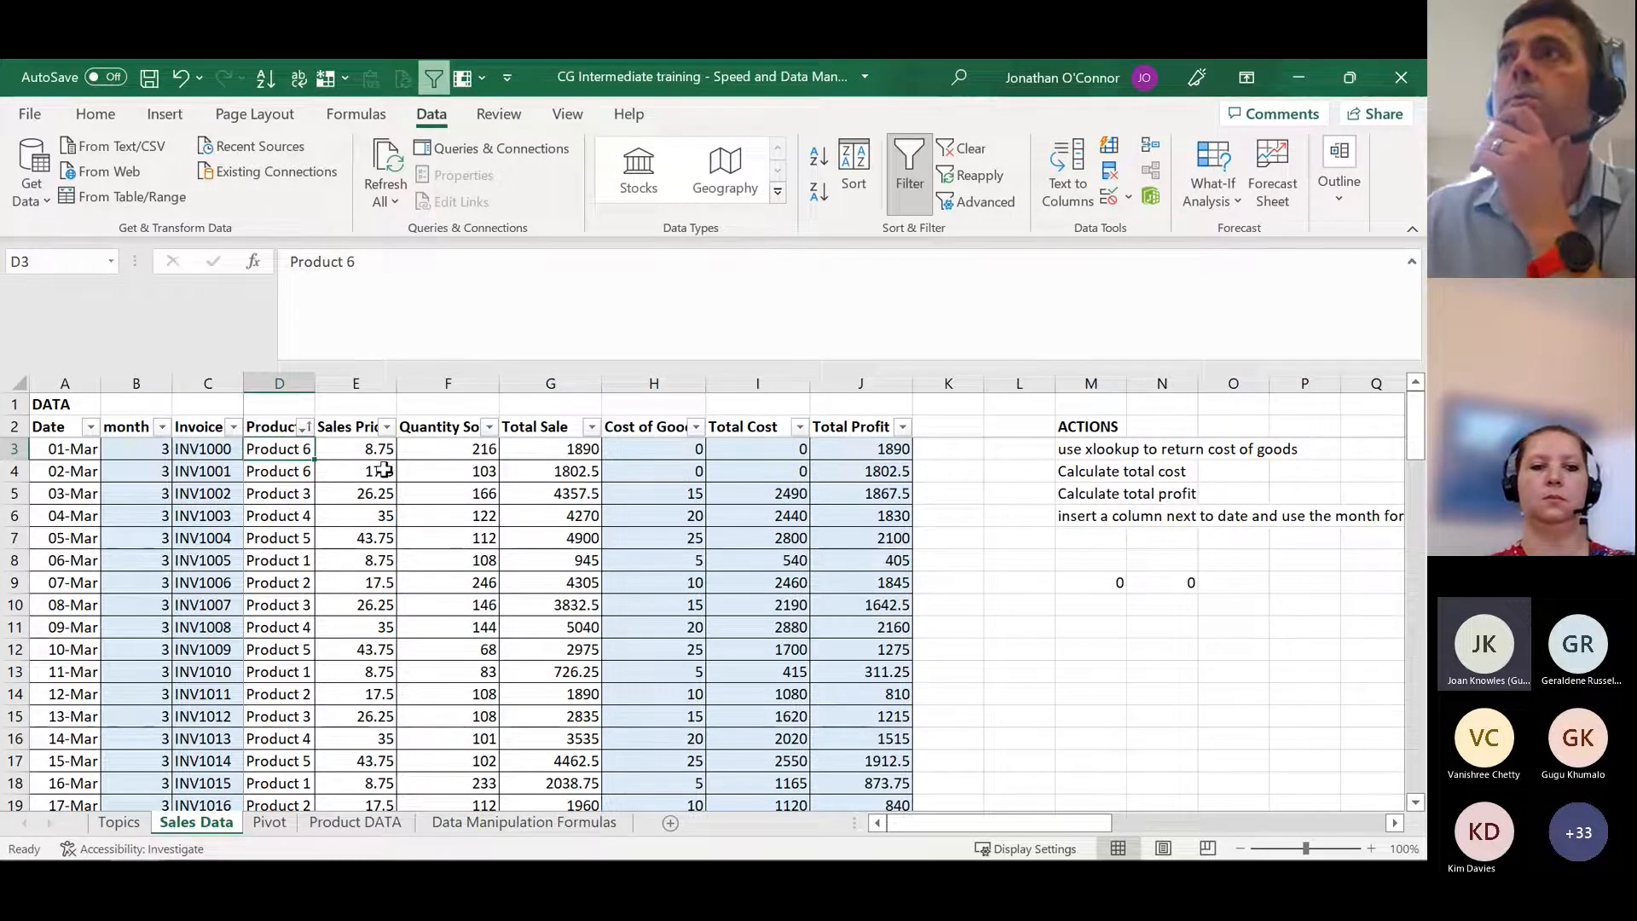
Step: Sort all data rows by Date from oldest to newest, keeping Invoice # from A to Z as the second level
left_click(65, 452)
key("ctrl+shift+Right")
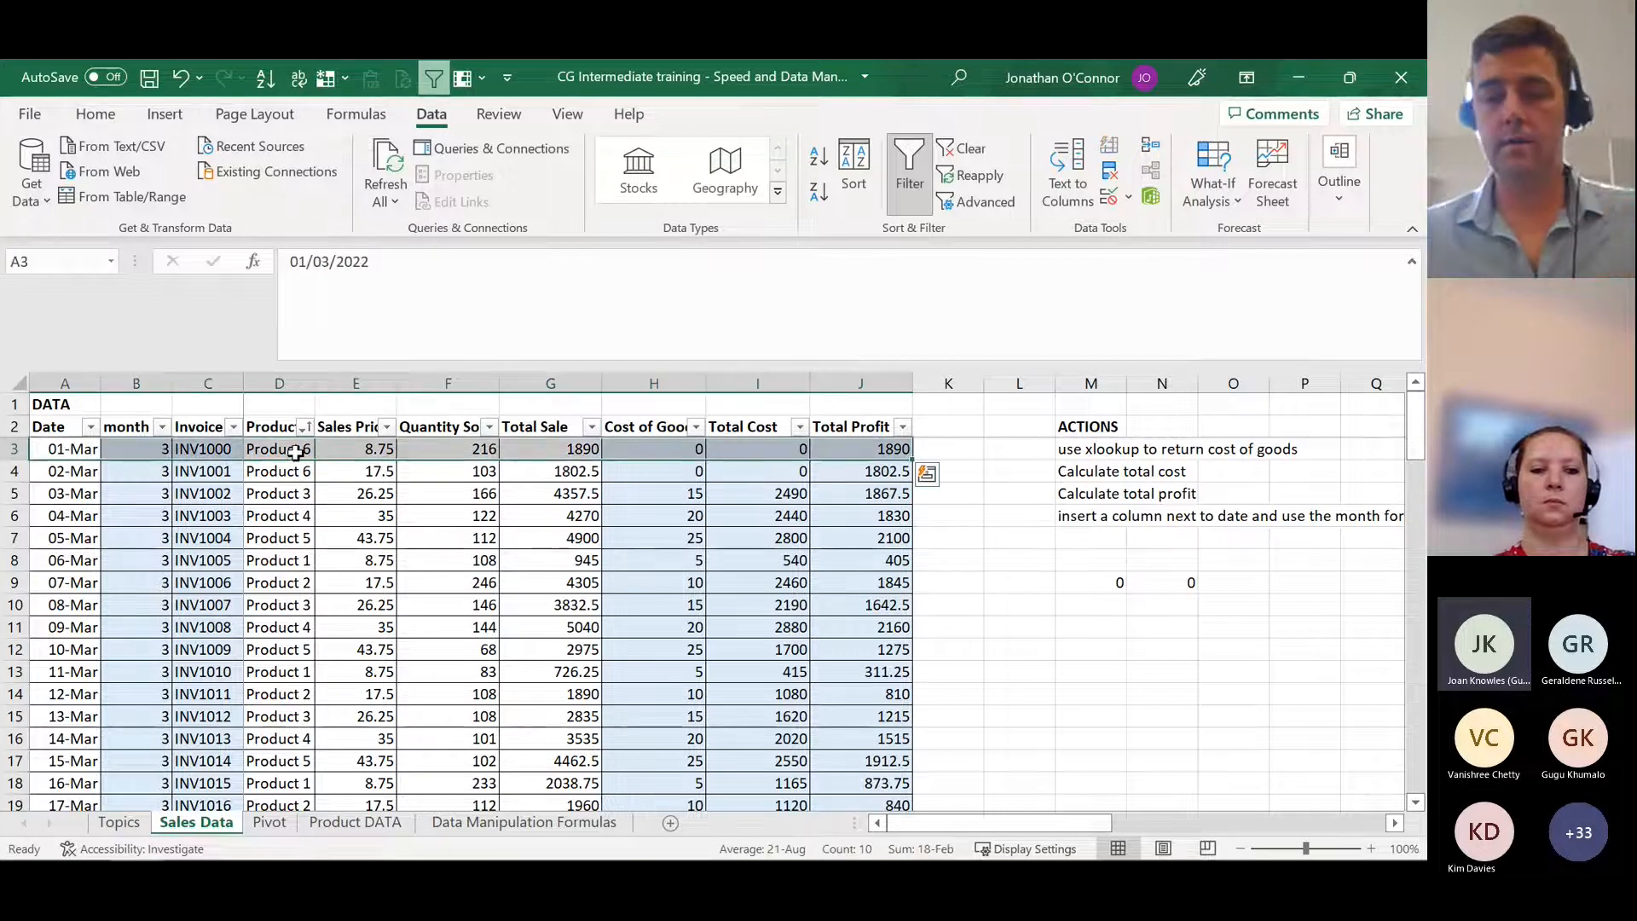
key("ctrl+shift+Down")
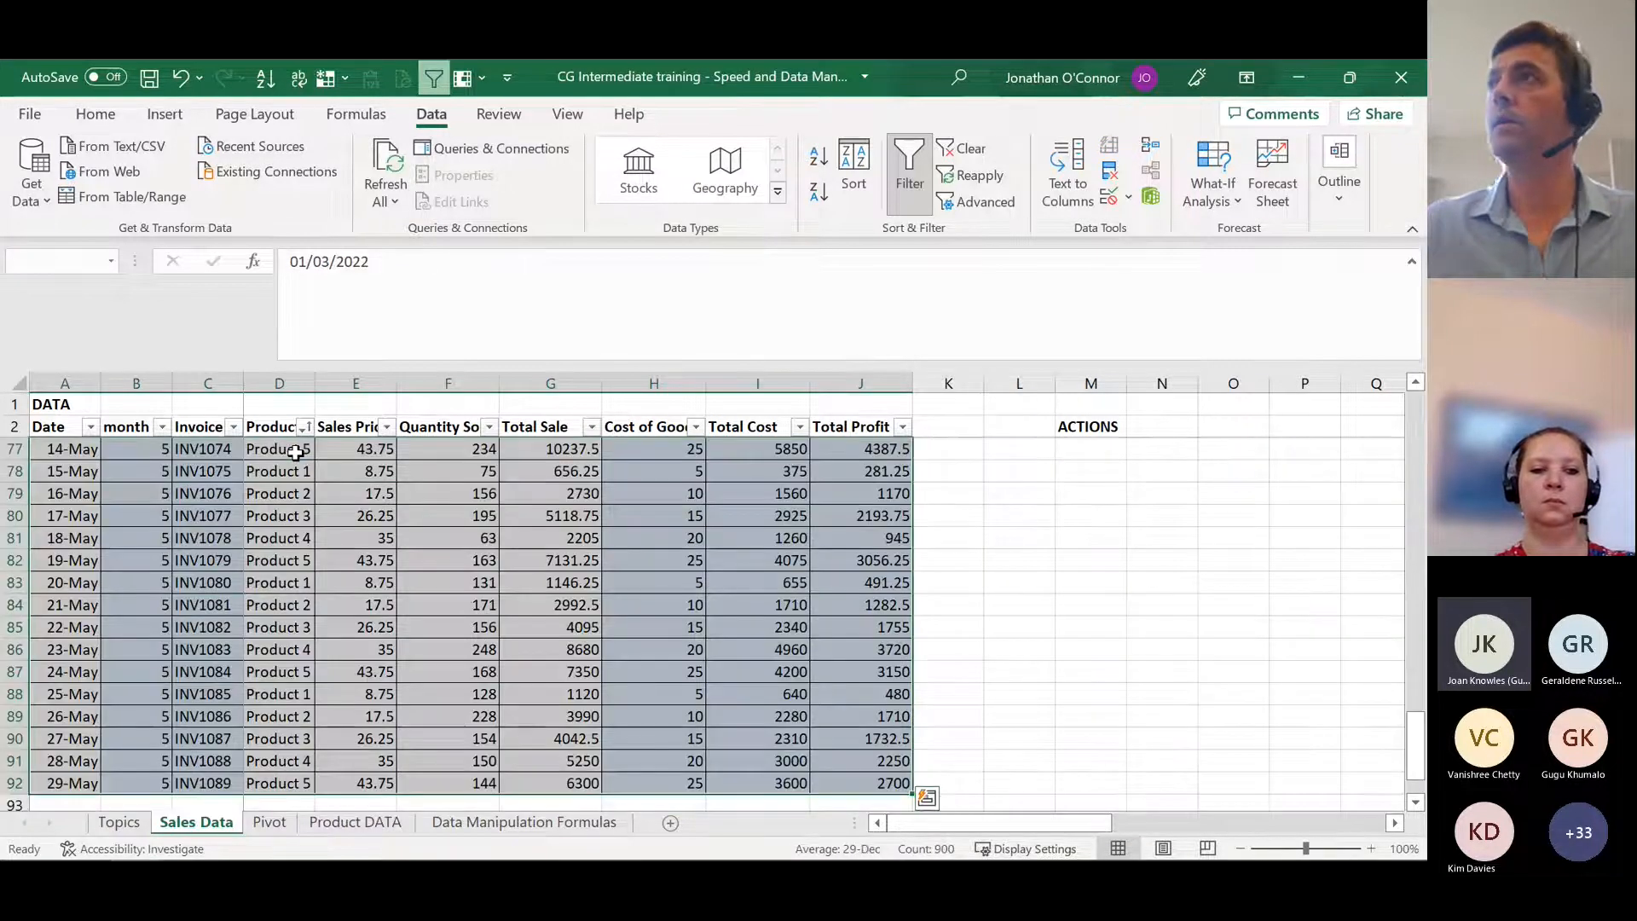
left_click(854, 179)
left_click(562, 221)
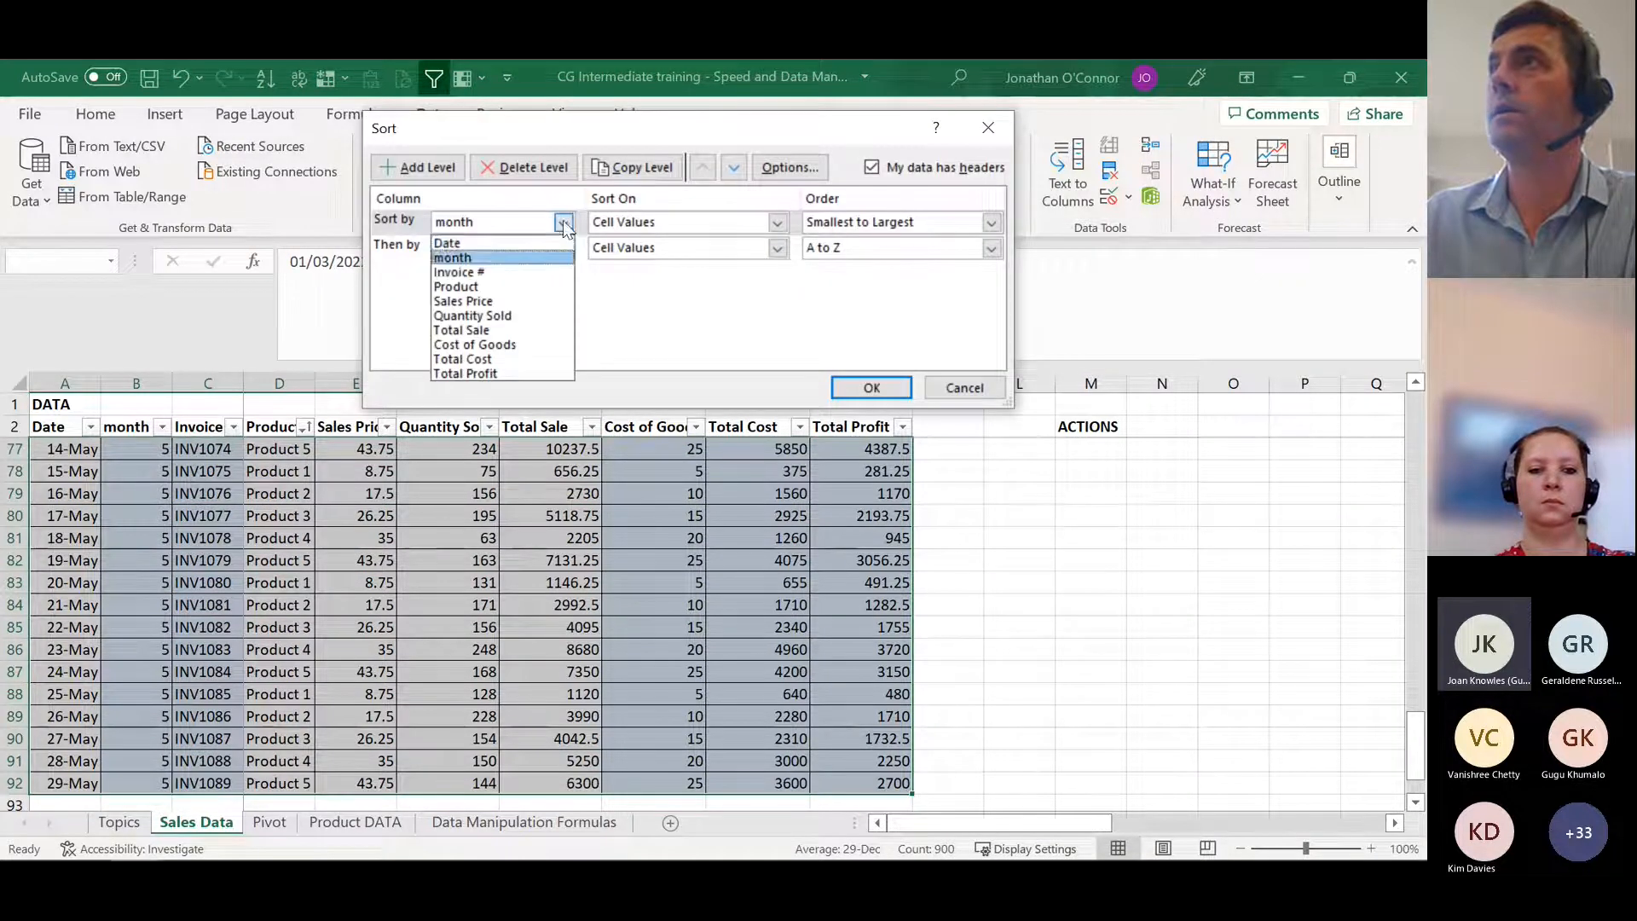
left_click(519, 245)
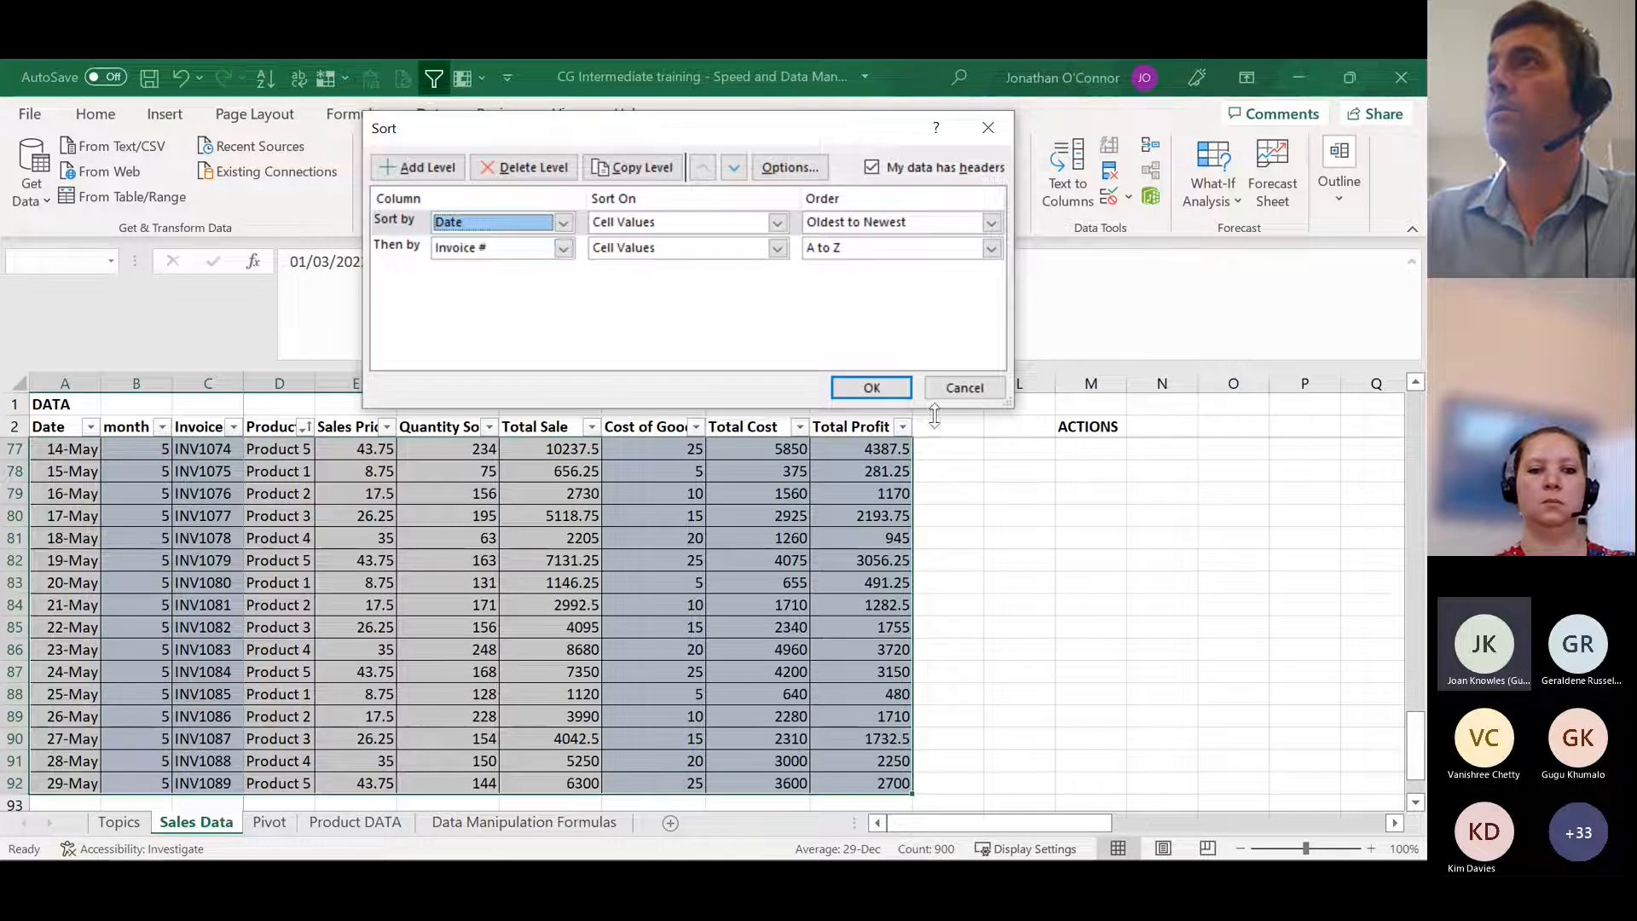
left_click(879, 388)
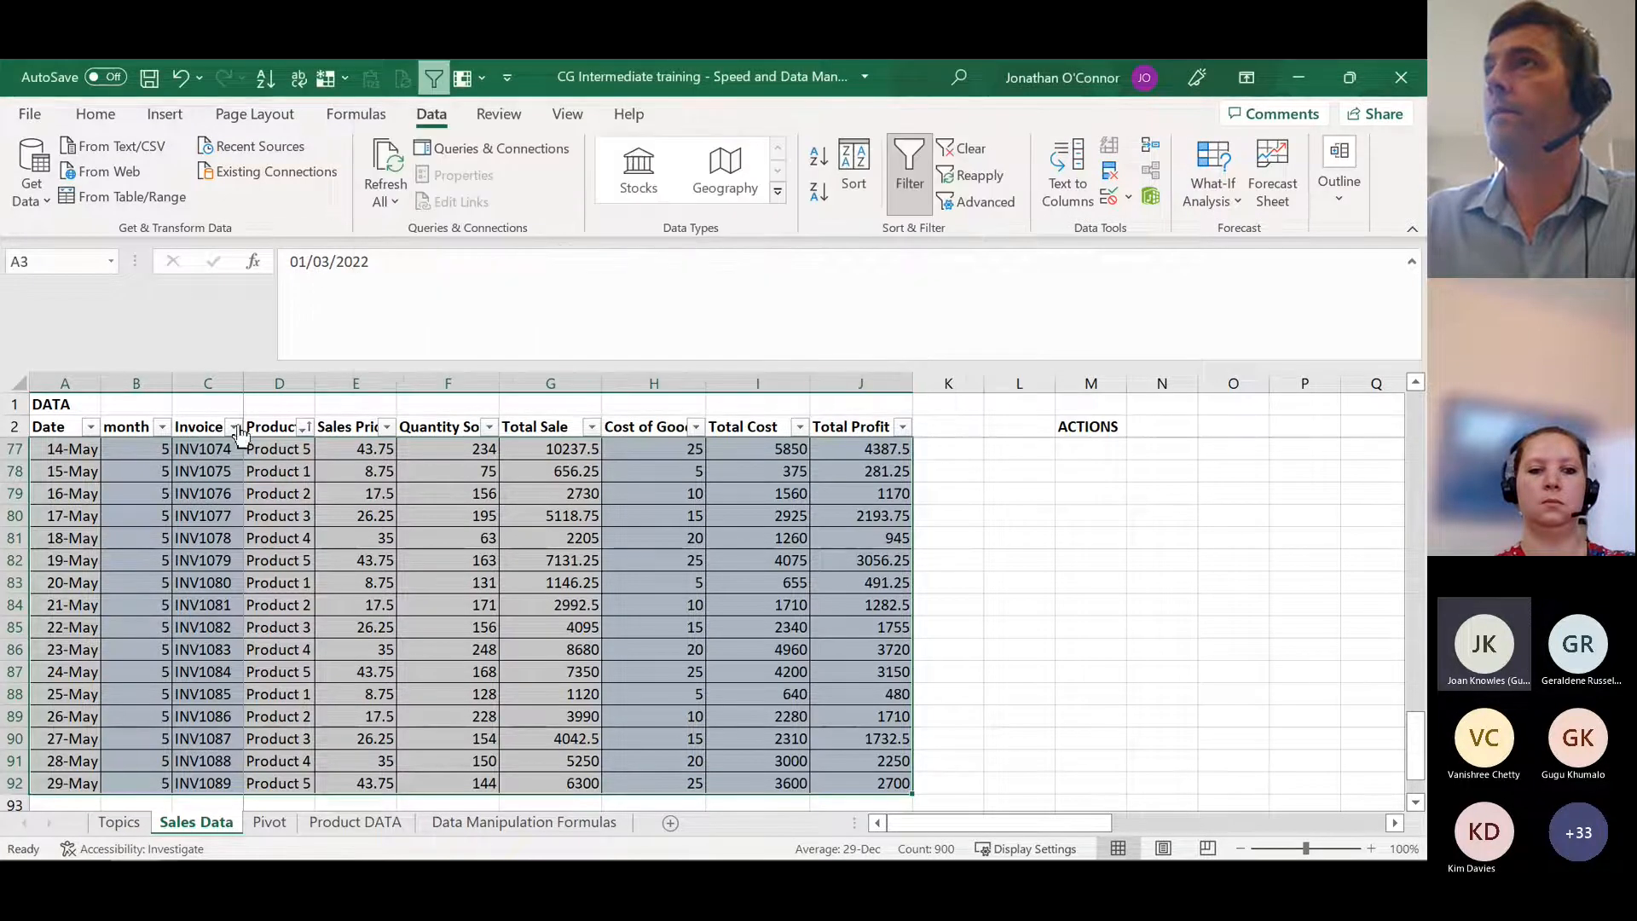
Step: Return to the first data rows and examine the product entries in D3 to D5
left_click(258, 425)
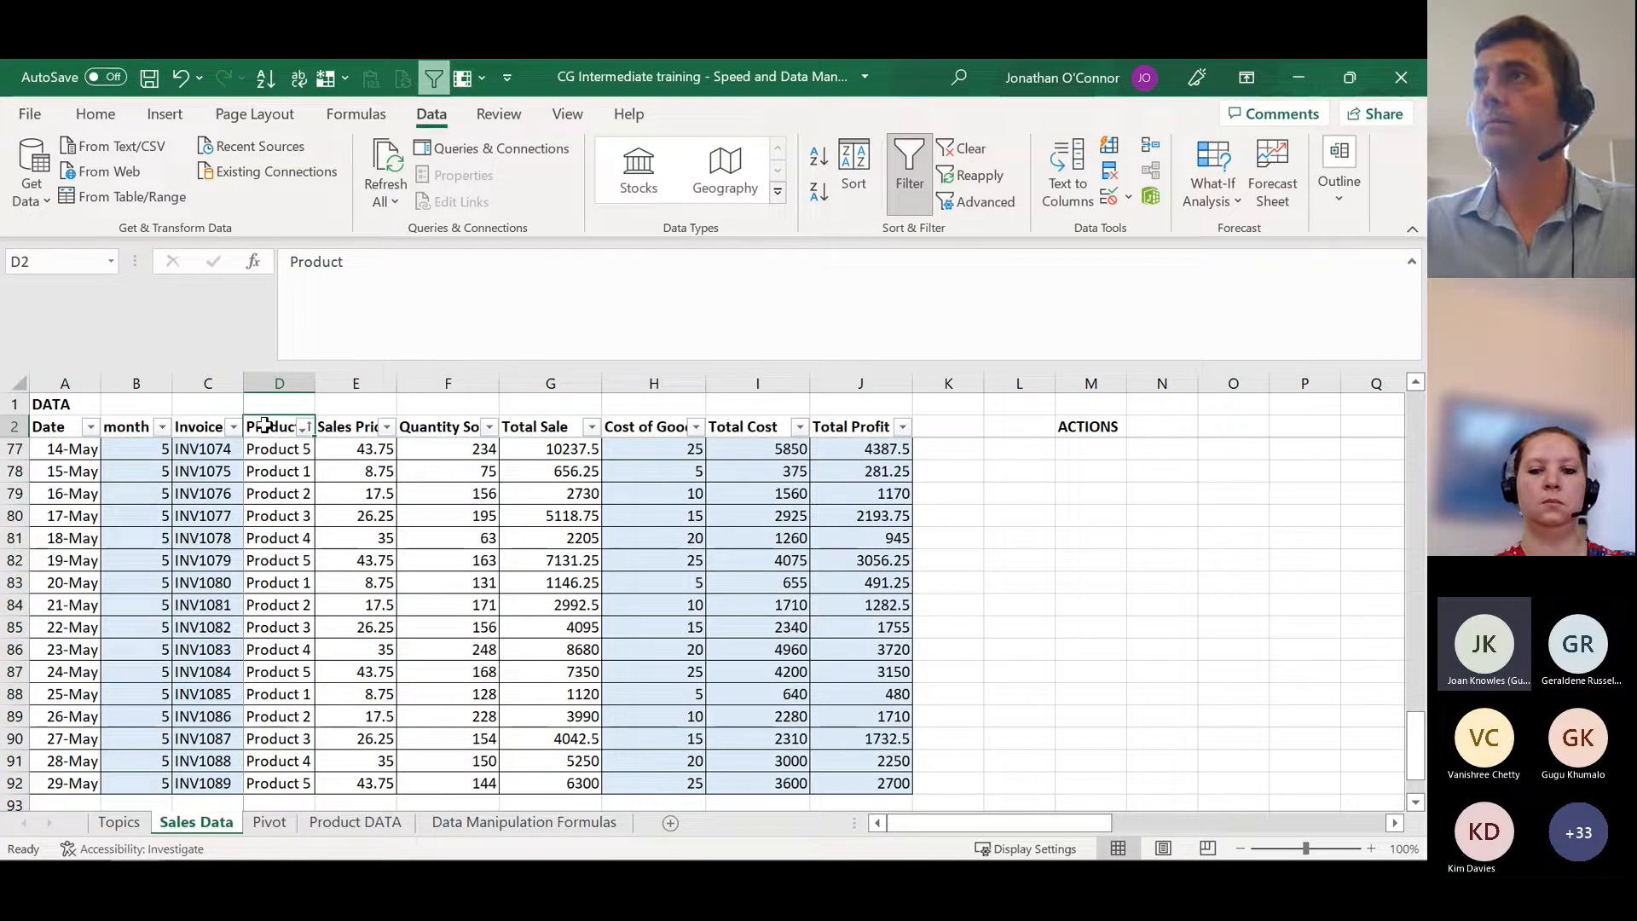
key("Down")
key("Home")
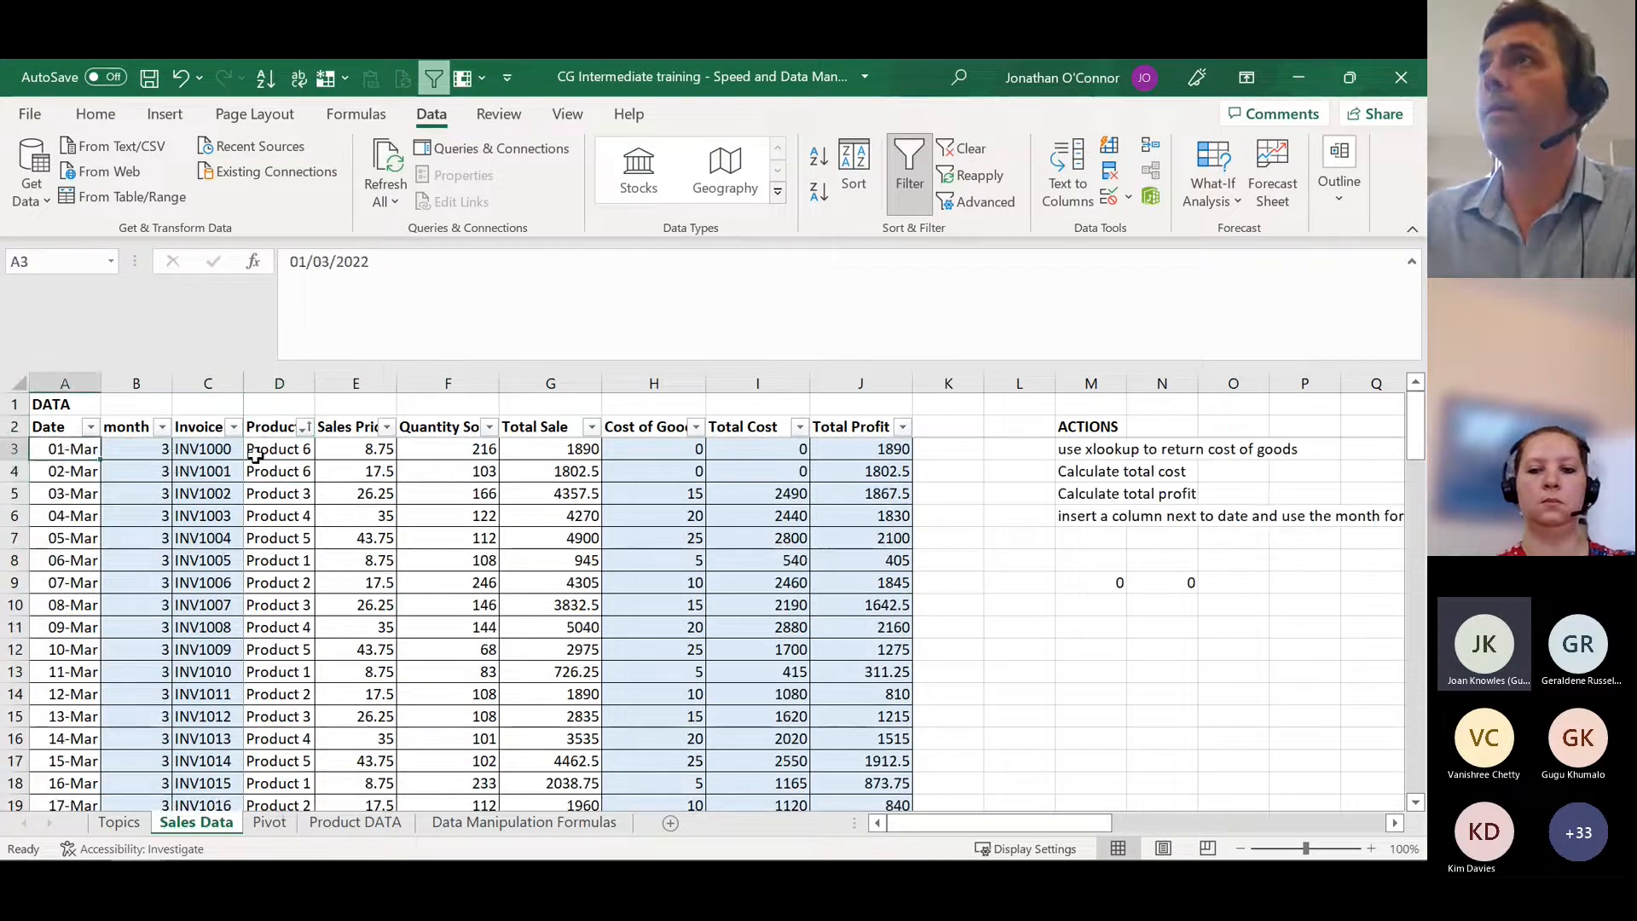
left_click(294, 448)
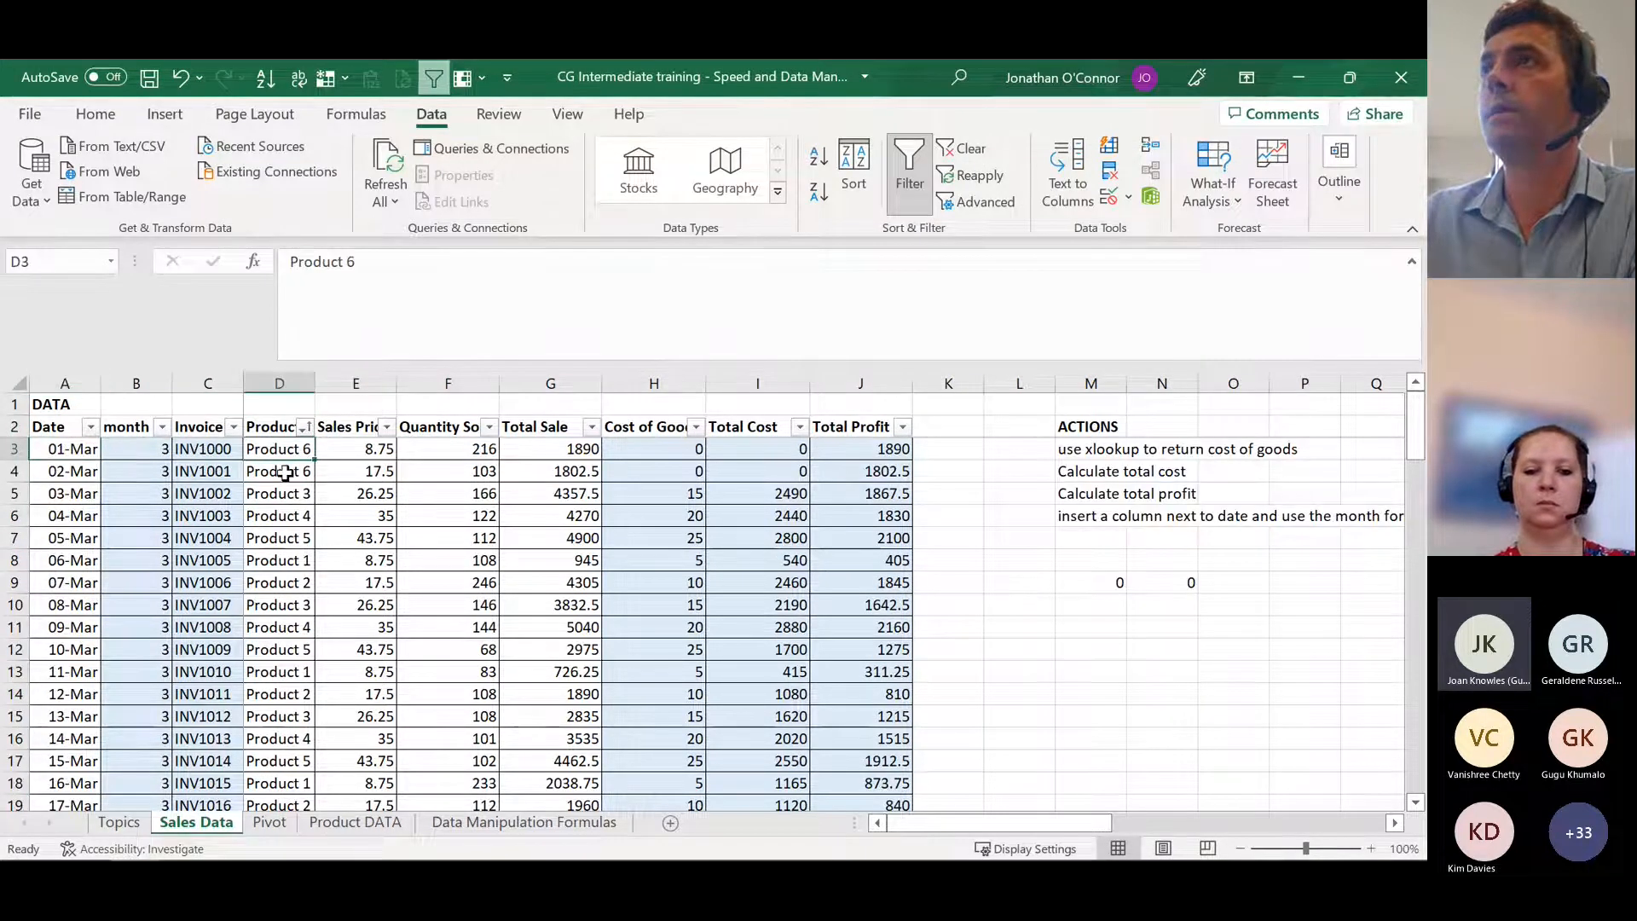
left_click(288, 473)
left_click(301, 454)
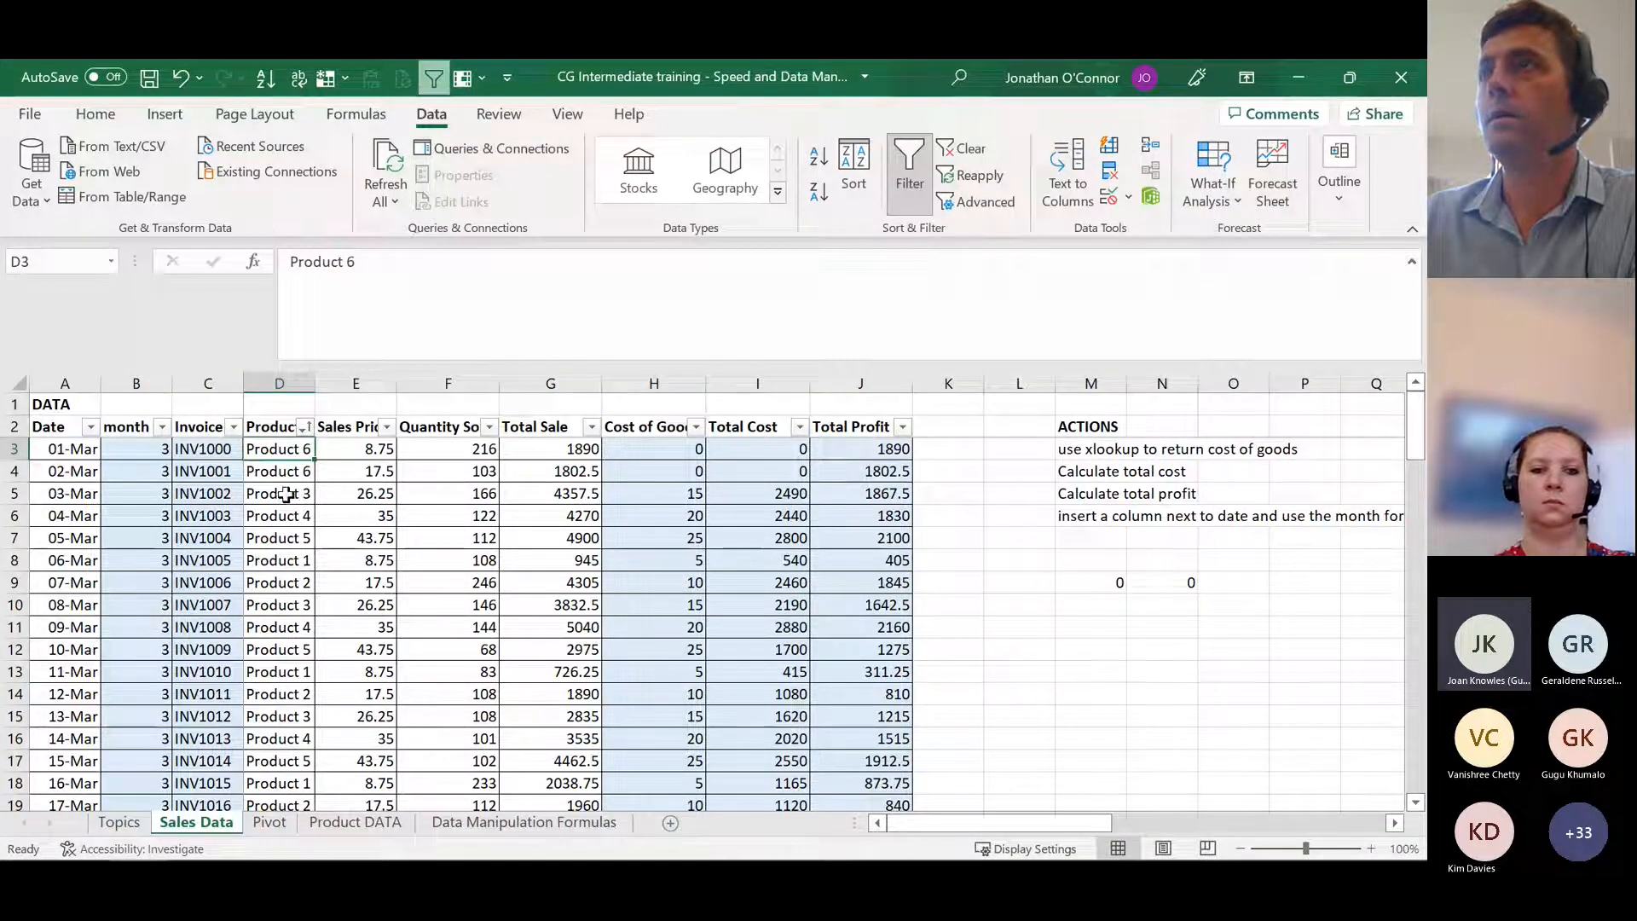
left_click(288, 494)
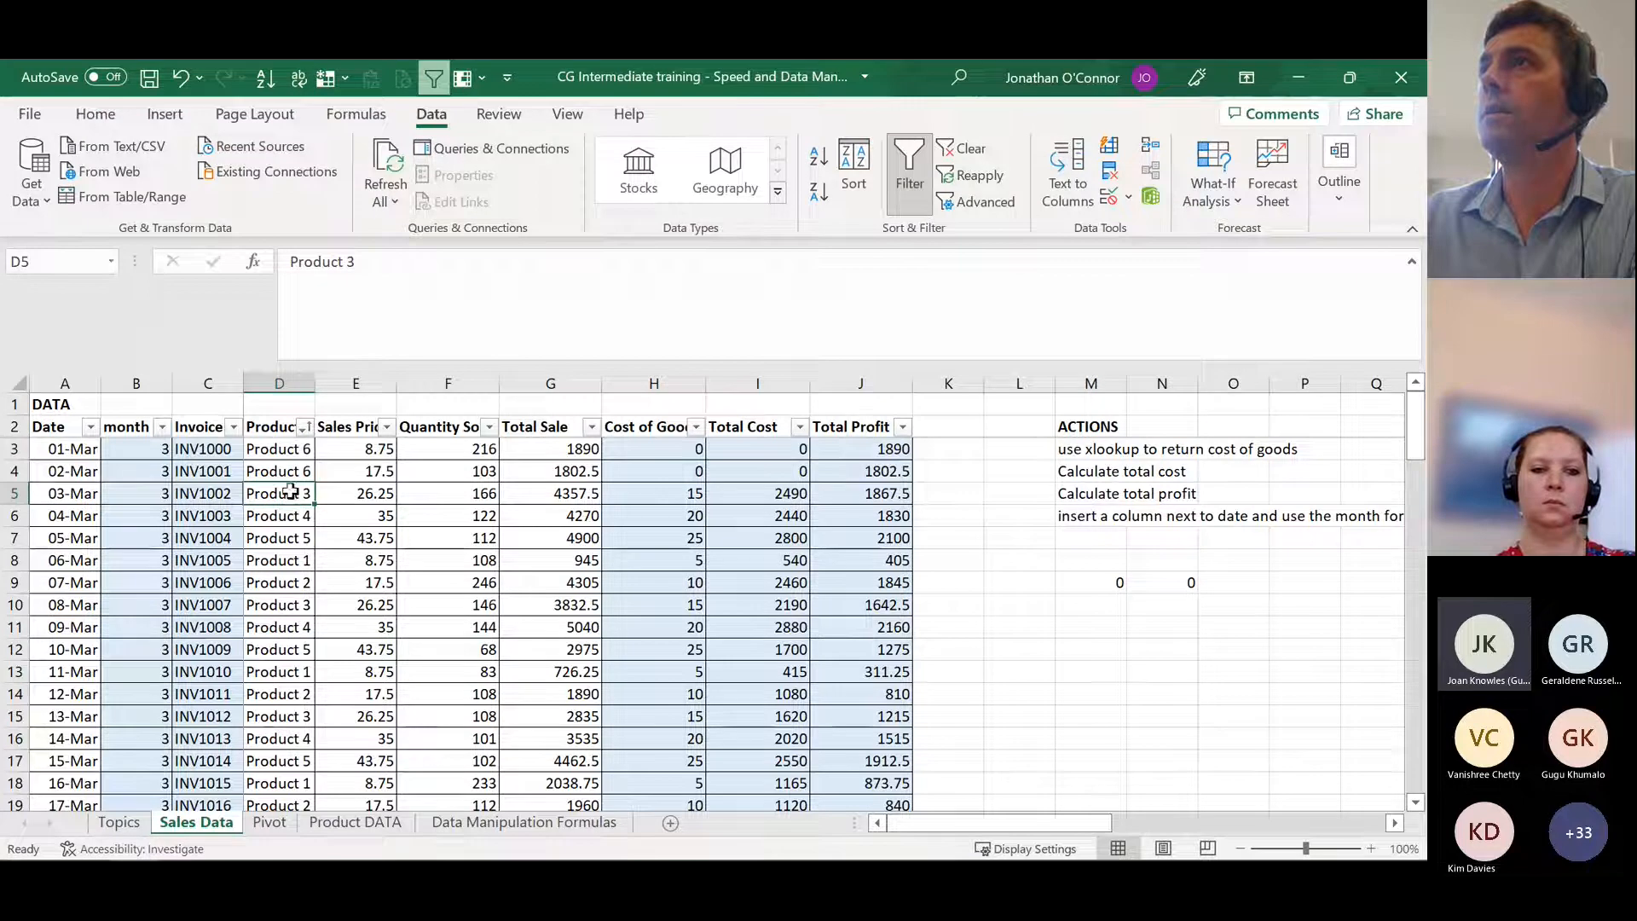
Step: Change the product in D4 to Product 2 and the product in D3 to Product 1
left_click(291, 470)
left_click(397, 274)
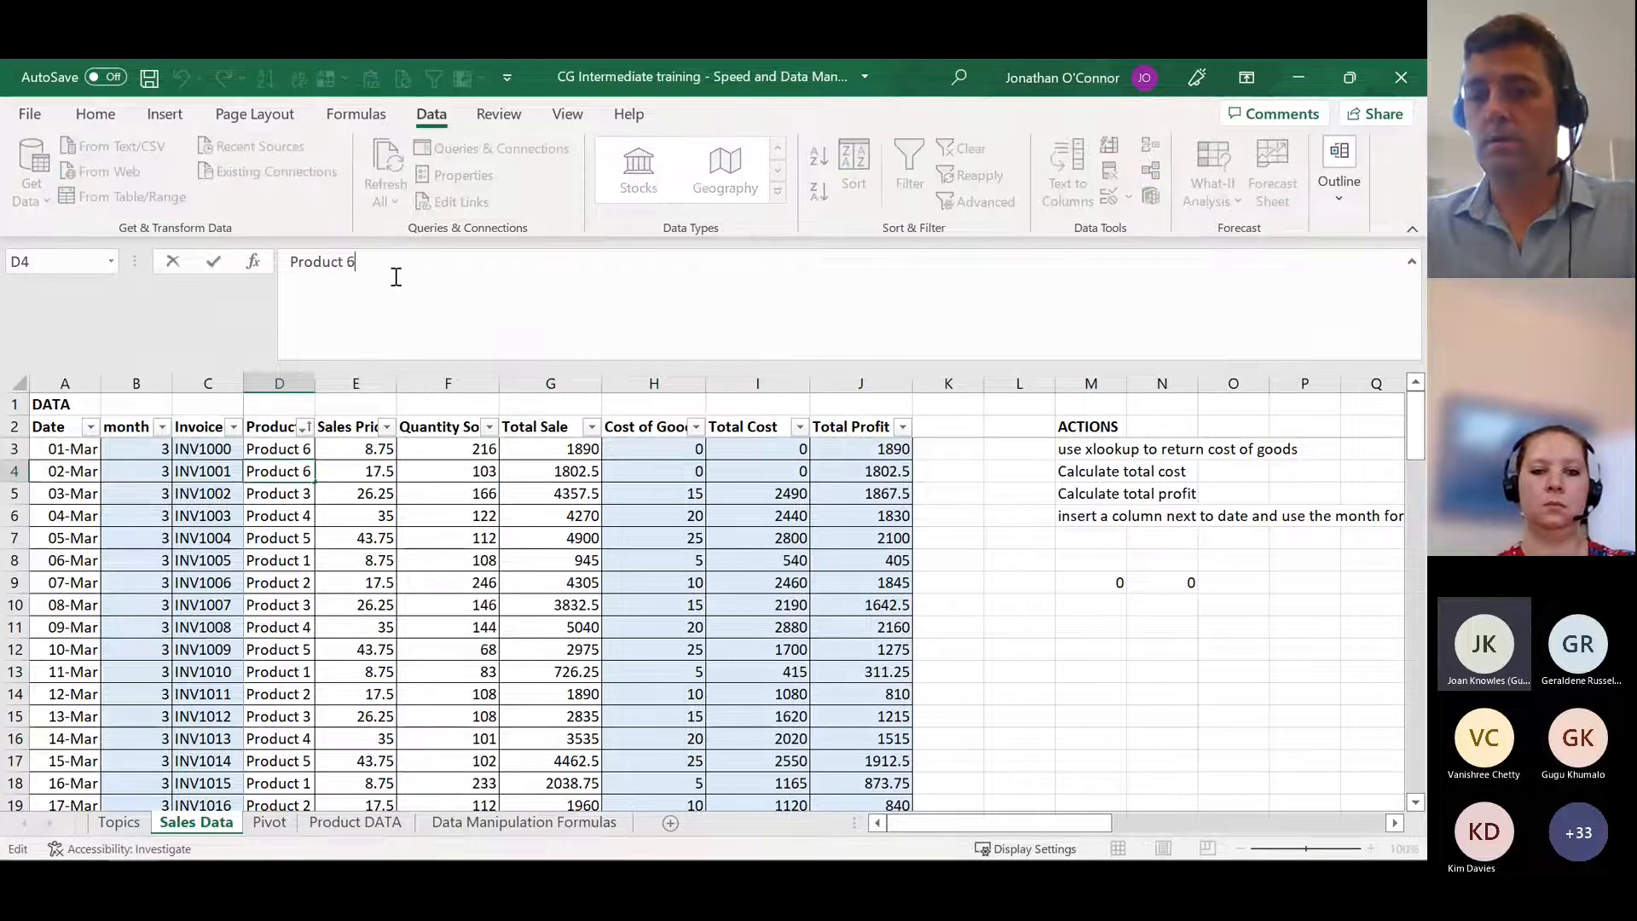
key("BackSpace")
type("2")
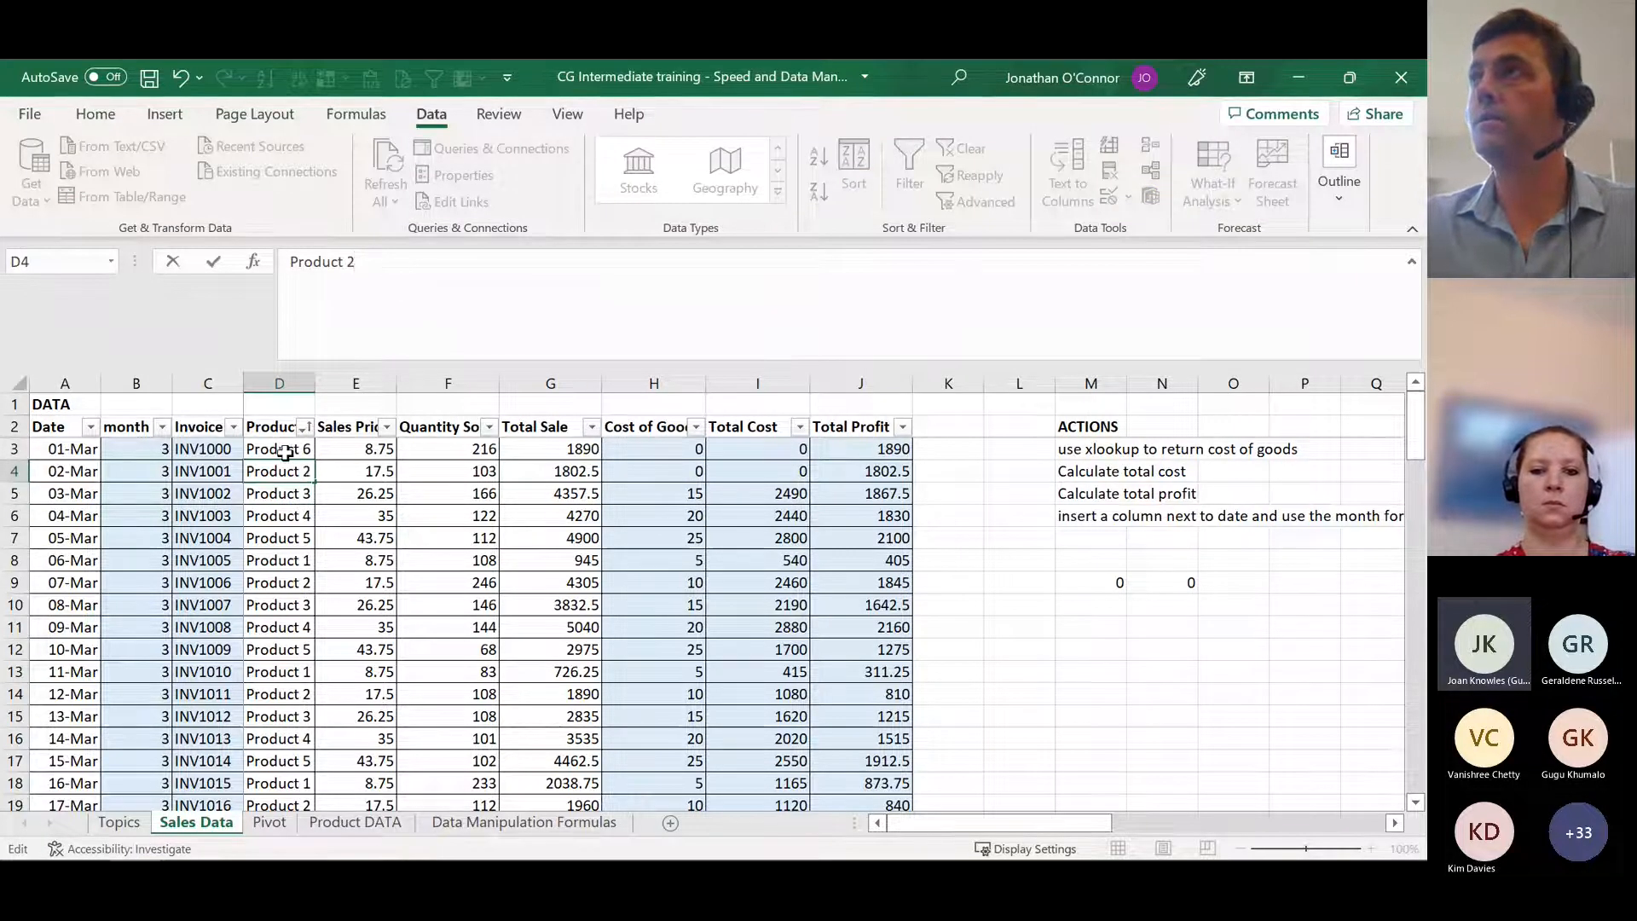
key("shift+Return")
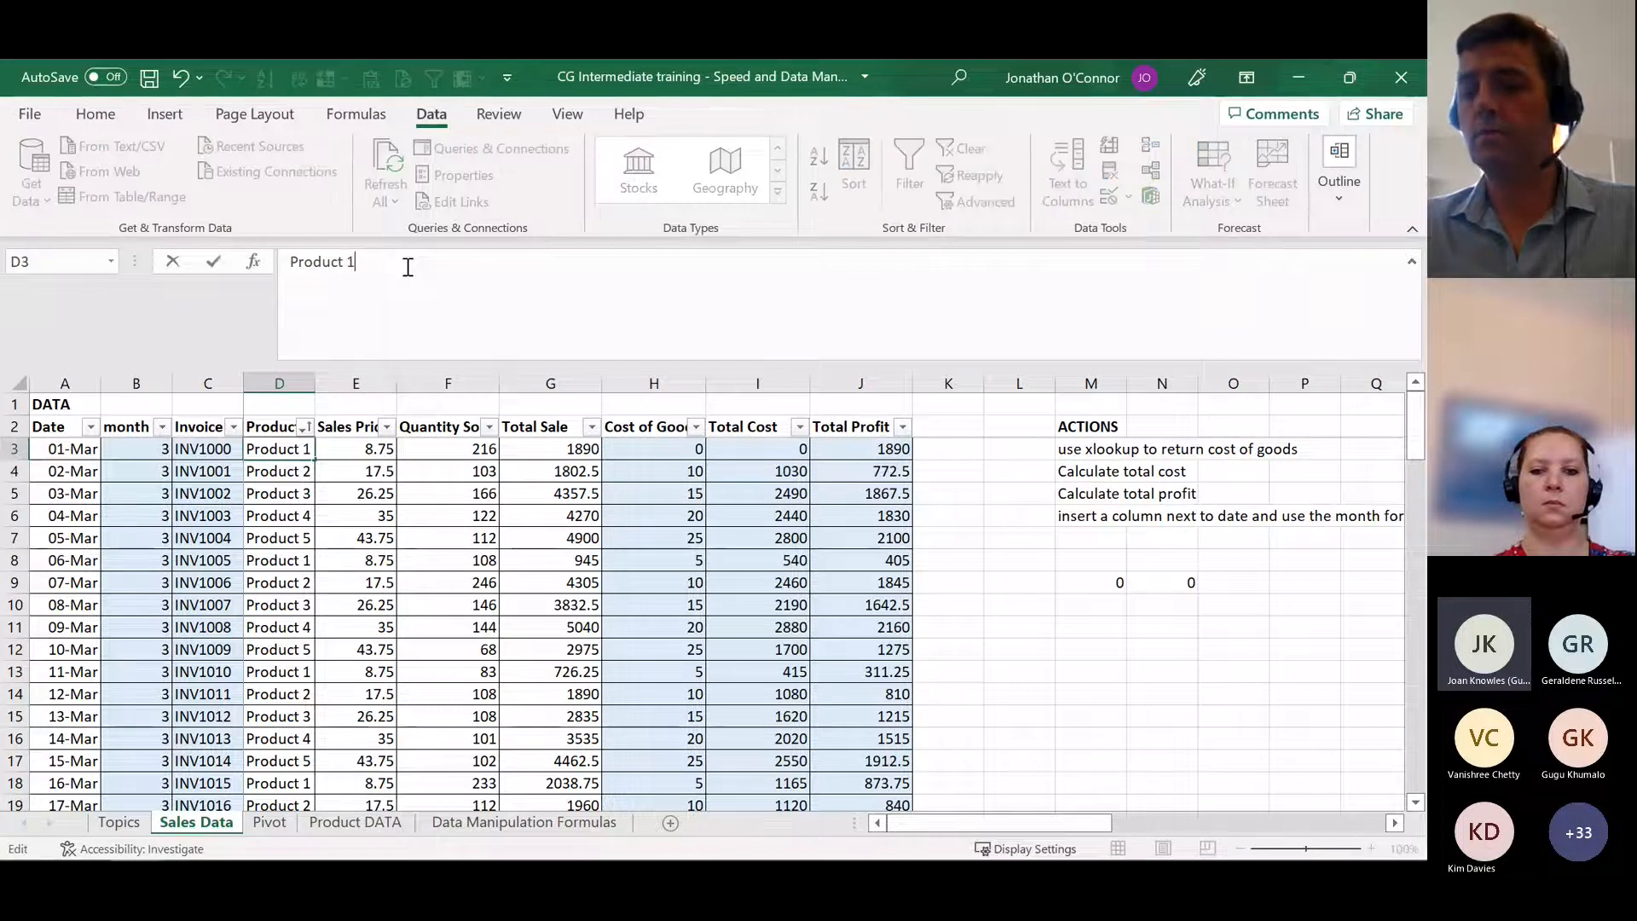
key("Return")
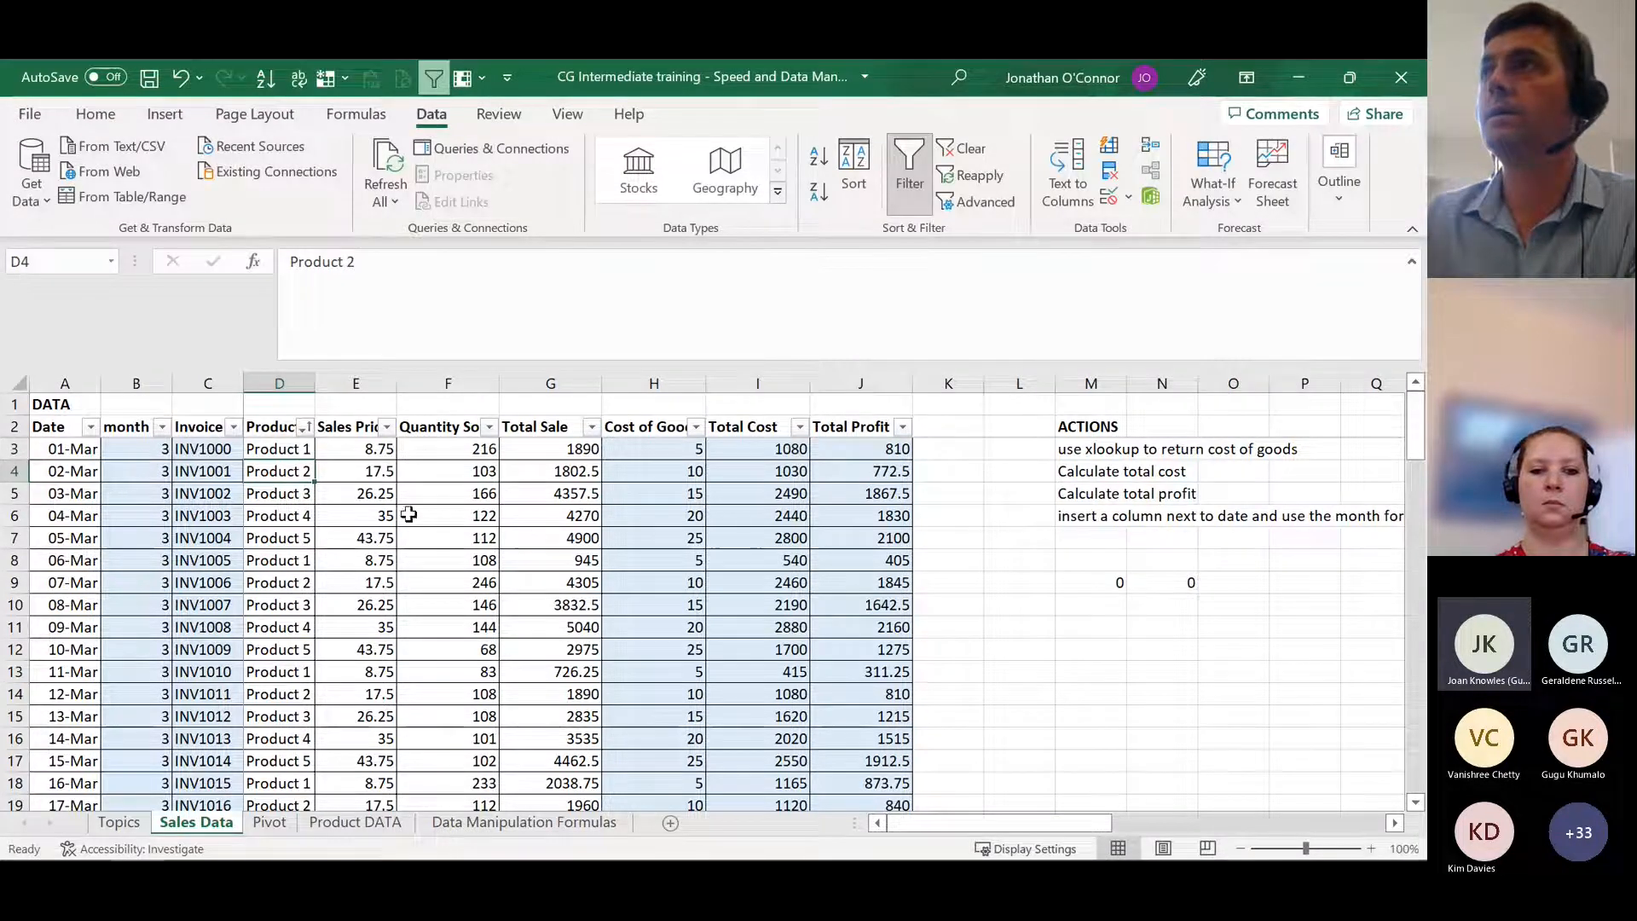
Step: Examine the Cost of Goods formulas in H3 and H4 and the Total Profit formulas in J3 and J4
left_click(654, 448)
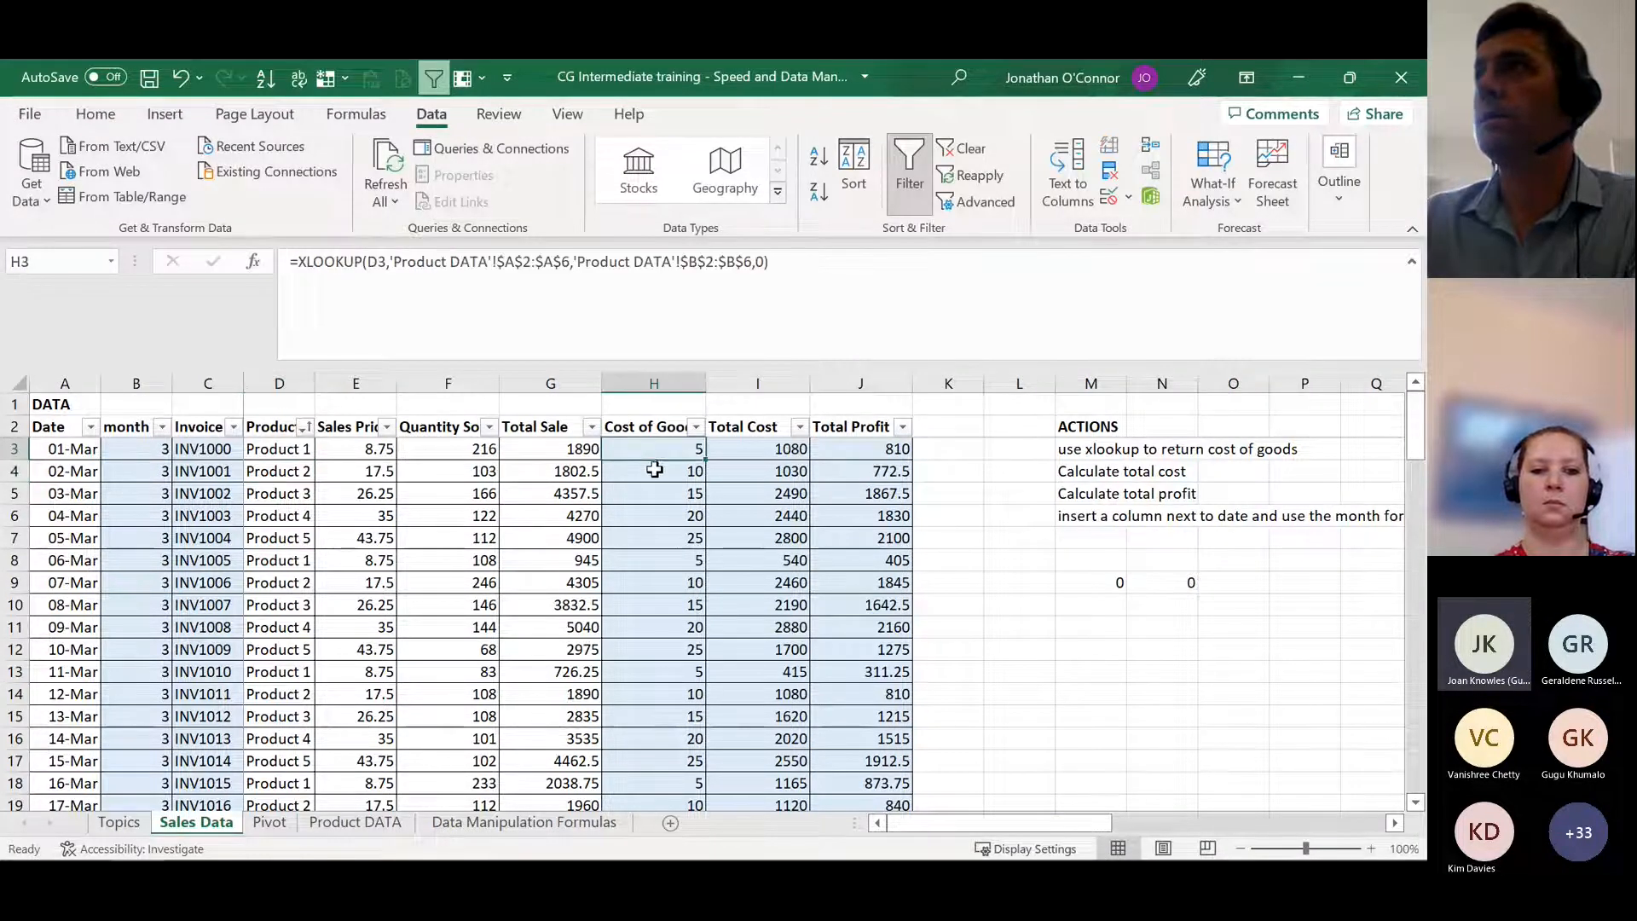
key("Down")
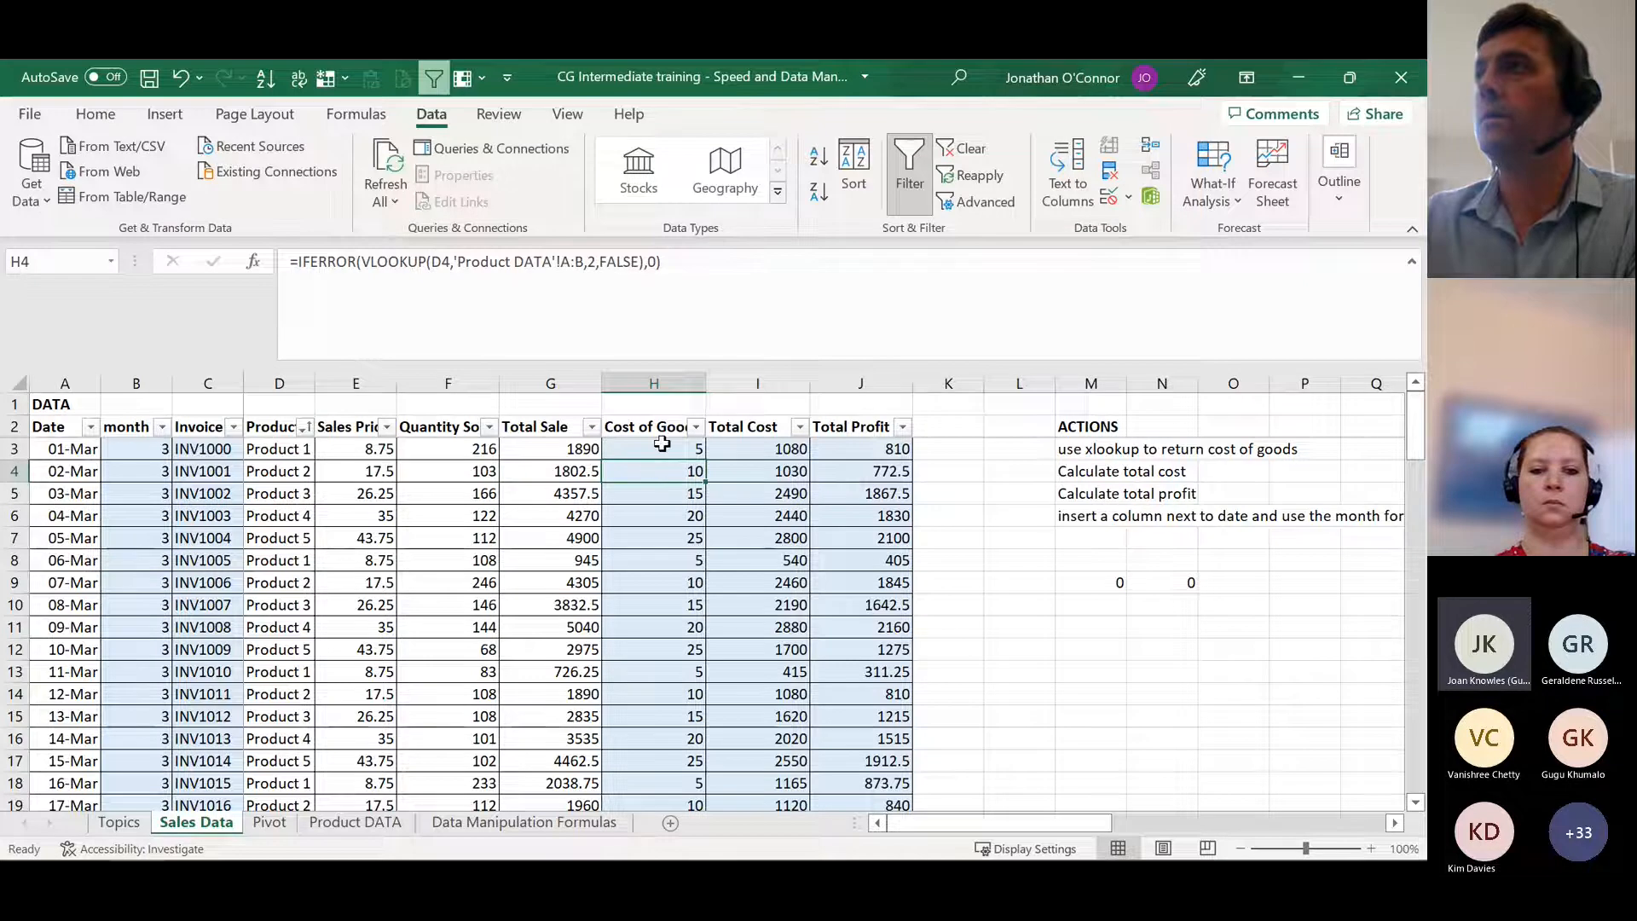
left_click(879, 449)
key("Down")
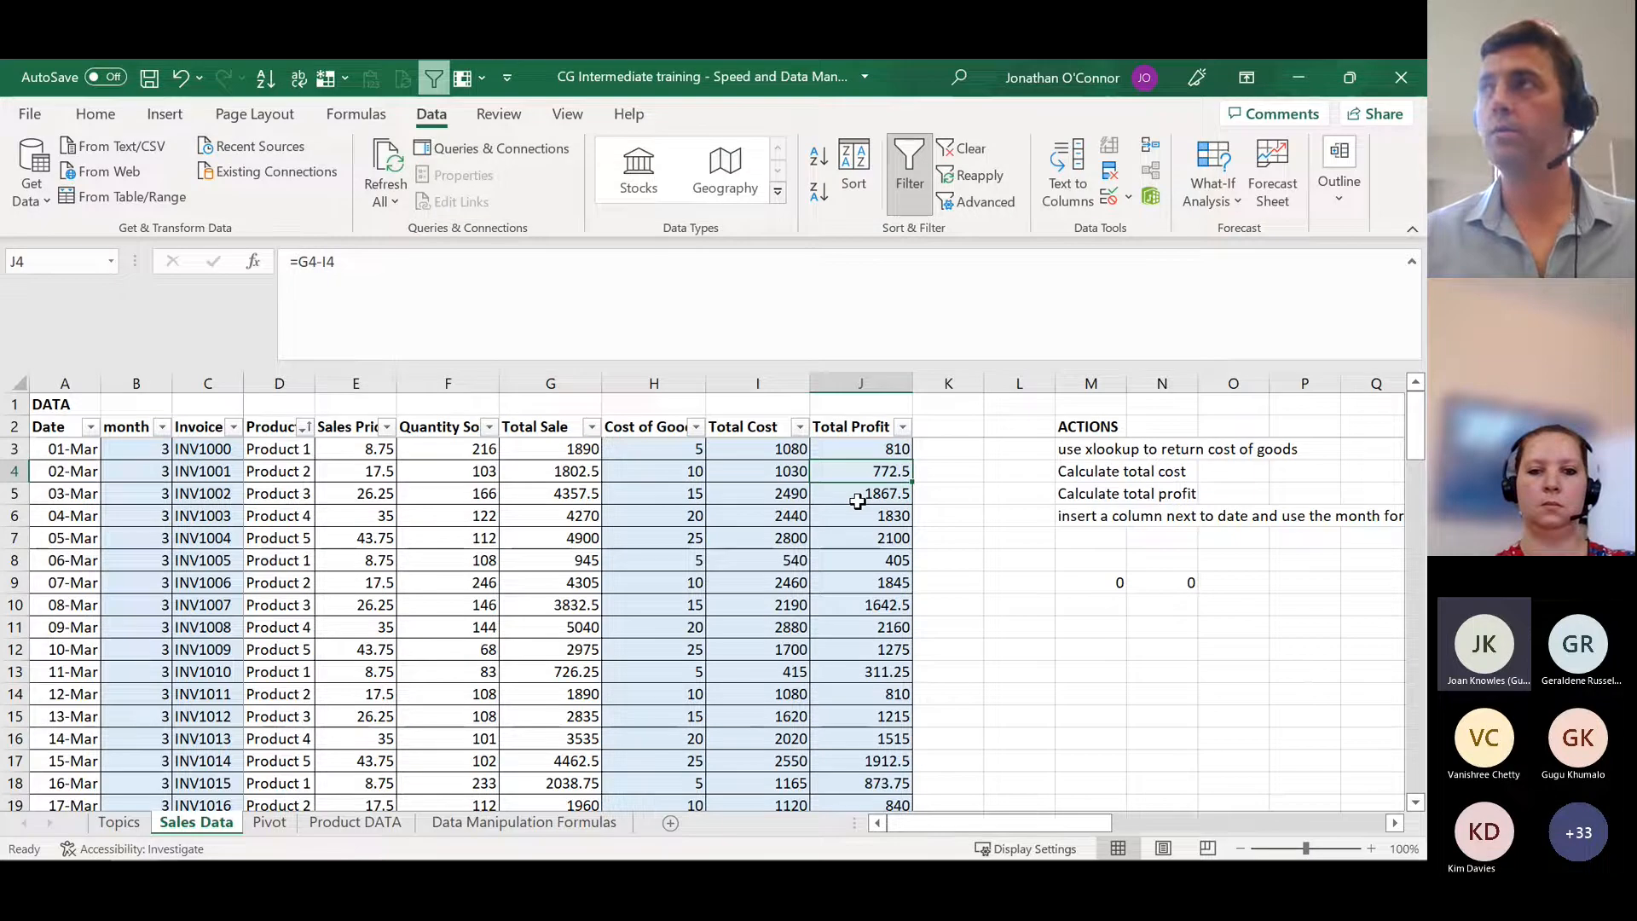
Step: Go down to the last data rows and examine the Cost of Goods, Total Cost and Total Profit formulas in row 80
key("ctrl+Down")
key("ctrl+Up")
key("Down")
key("ctrl+Down")
key("ctrl+Down")
key("Down")
key("Up")
key("Up")
key("Up")
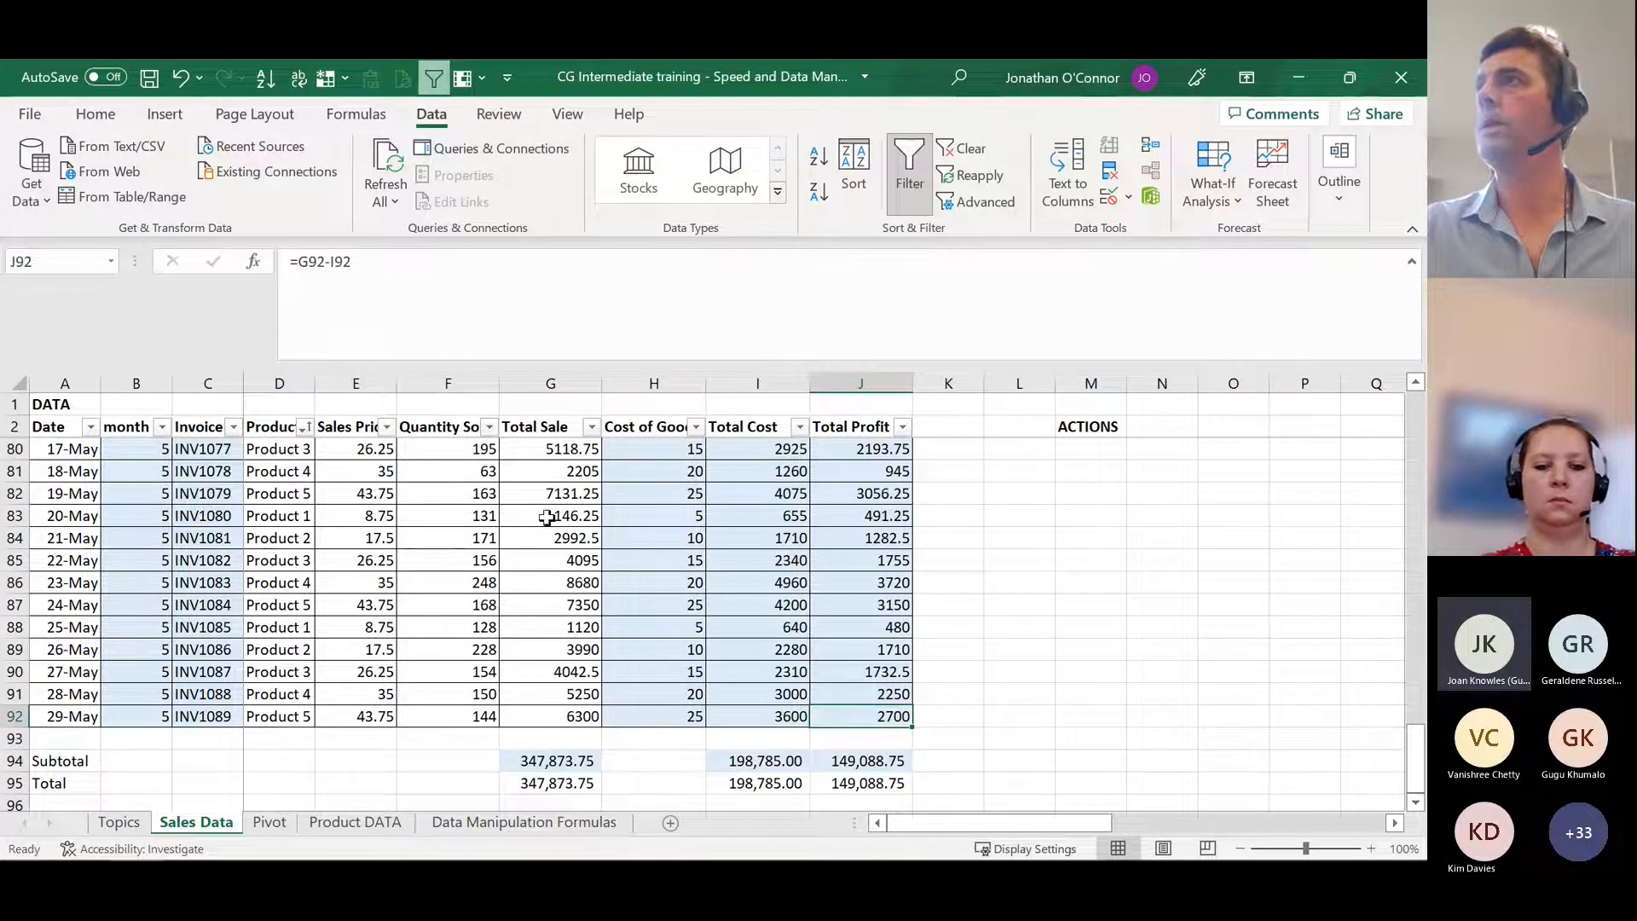
left_click(688, 446)
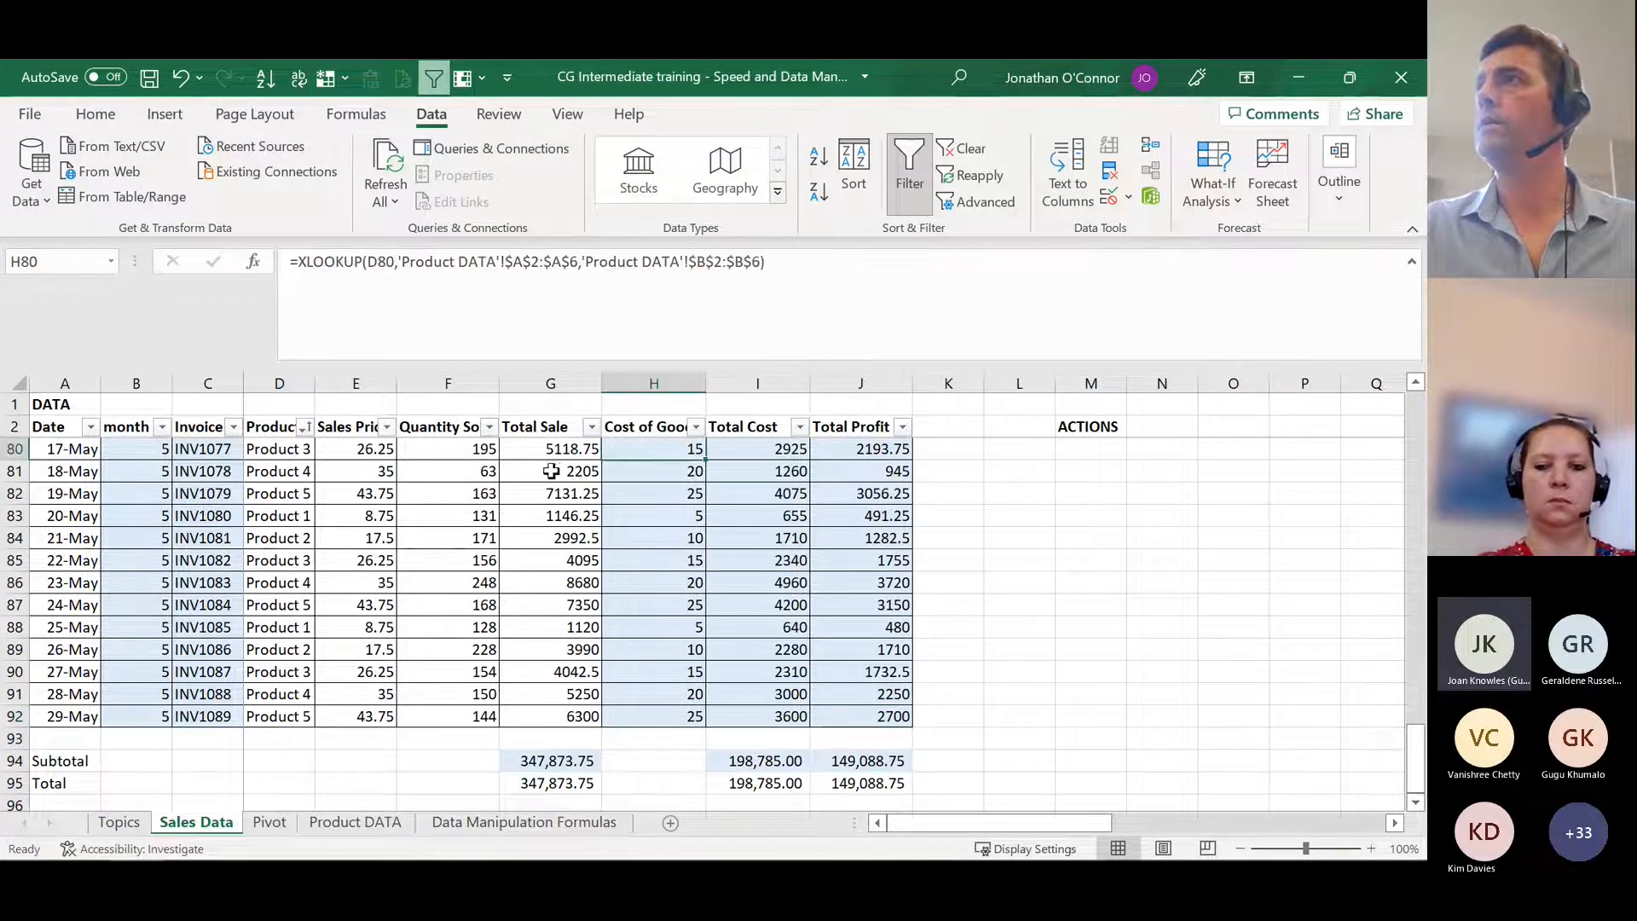
left_click(758, 447)
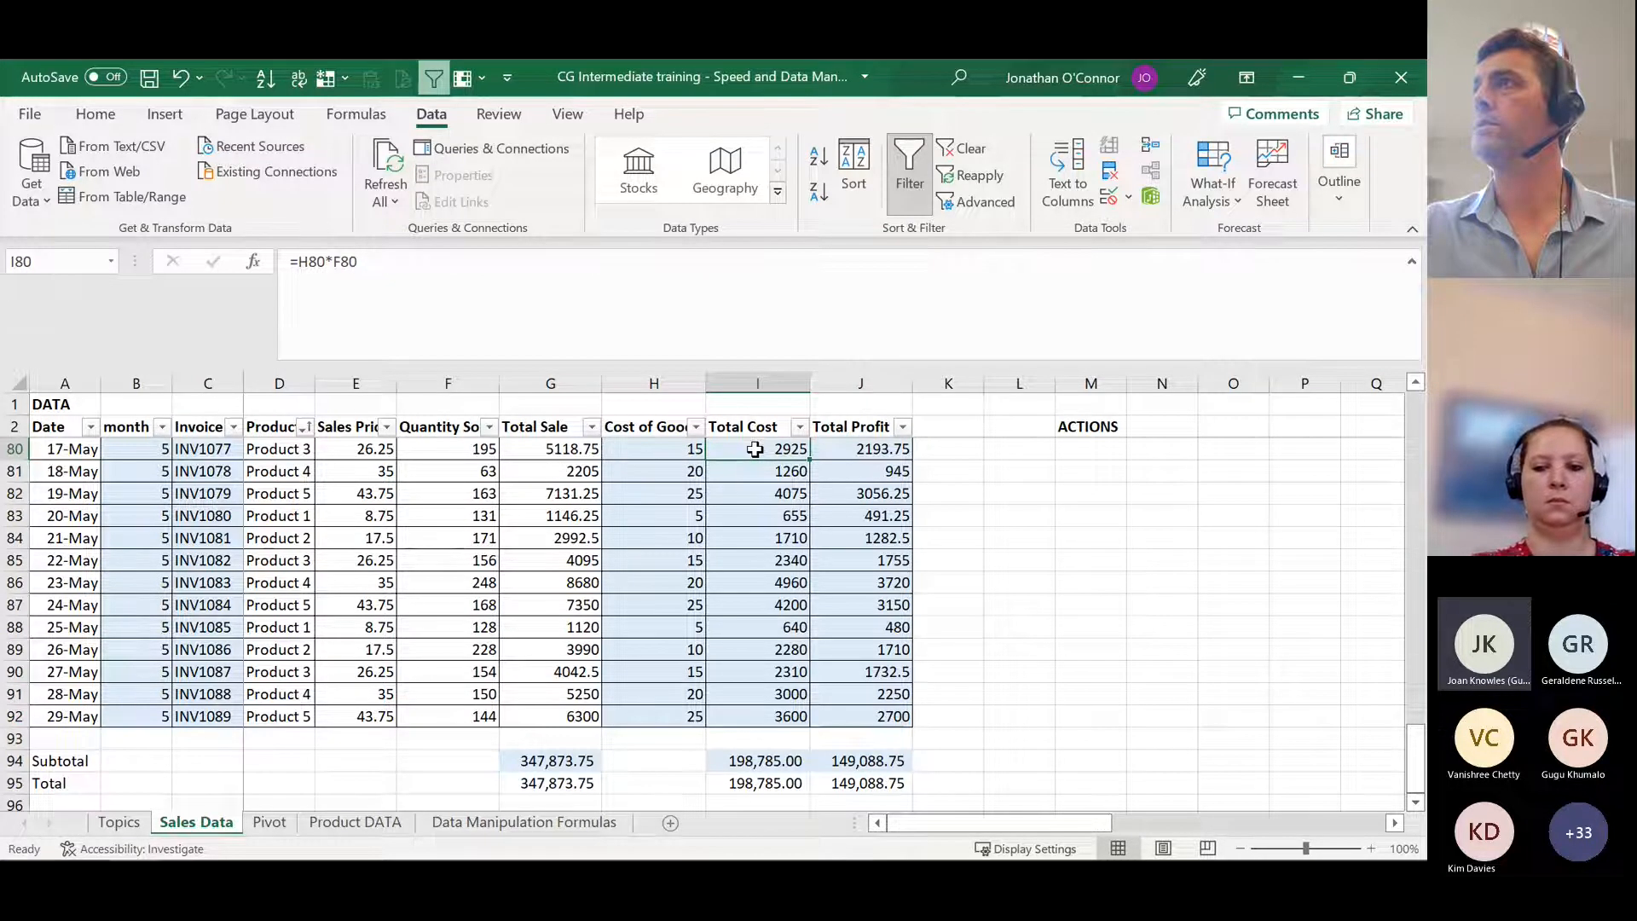
left_click(843, 450)
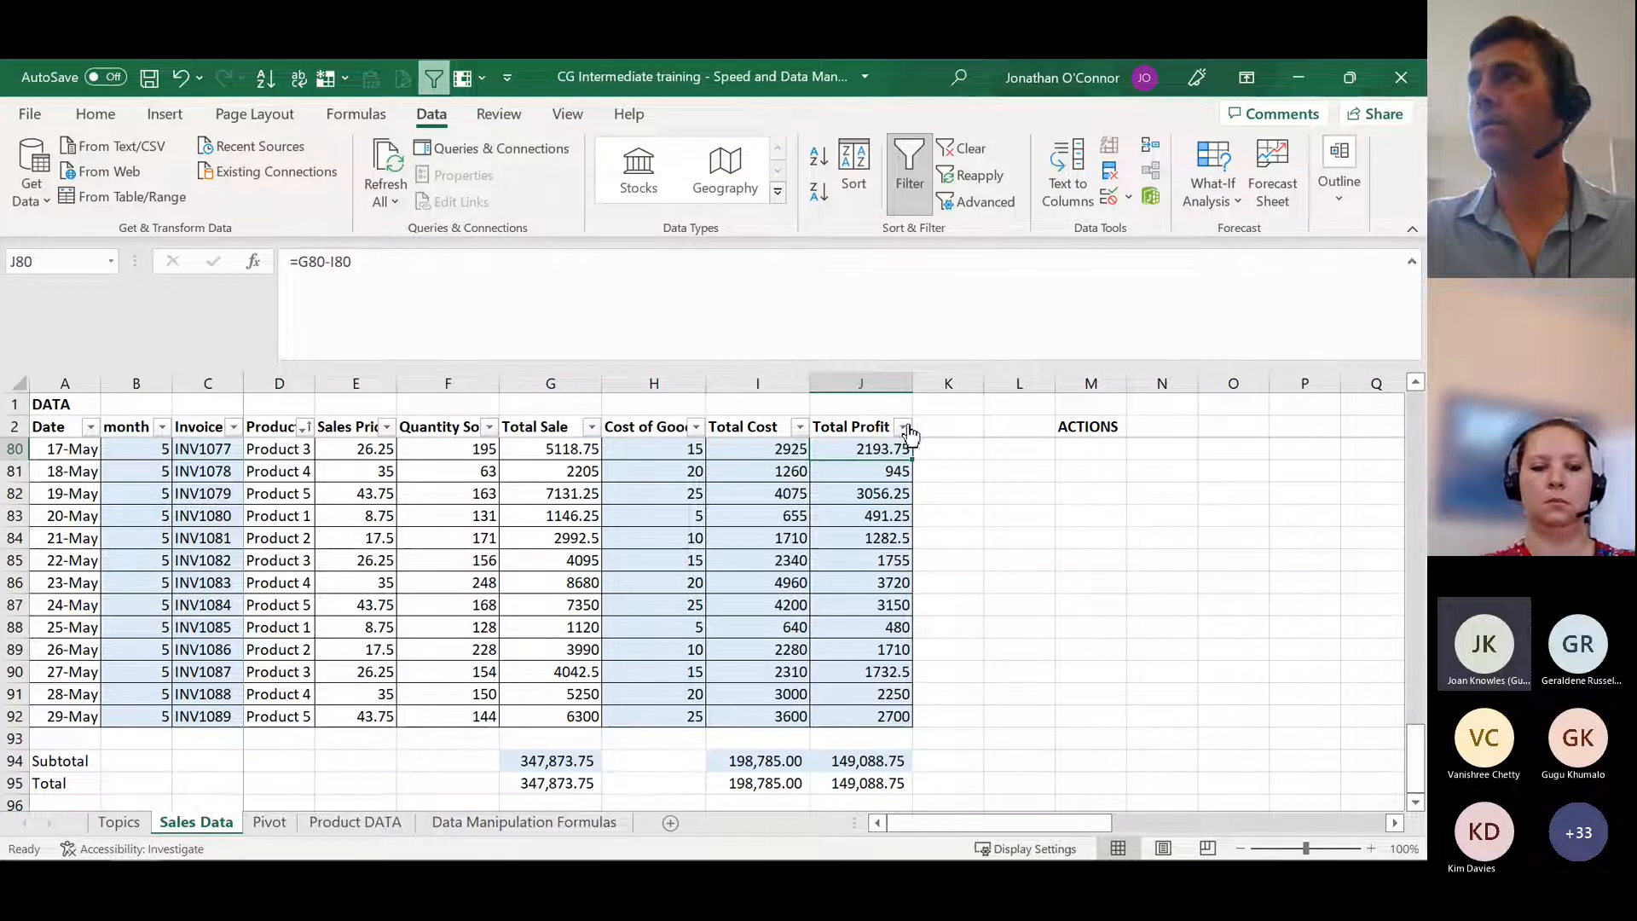
Step: Filter the table to month 5 to check the Total Profit subtotal in J94, and show all months again
left_click(162, 427)
left_click(256, 621)
left_click(230, 682)
left_click(326, 832)
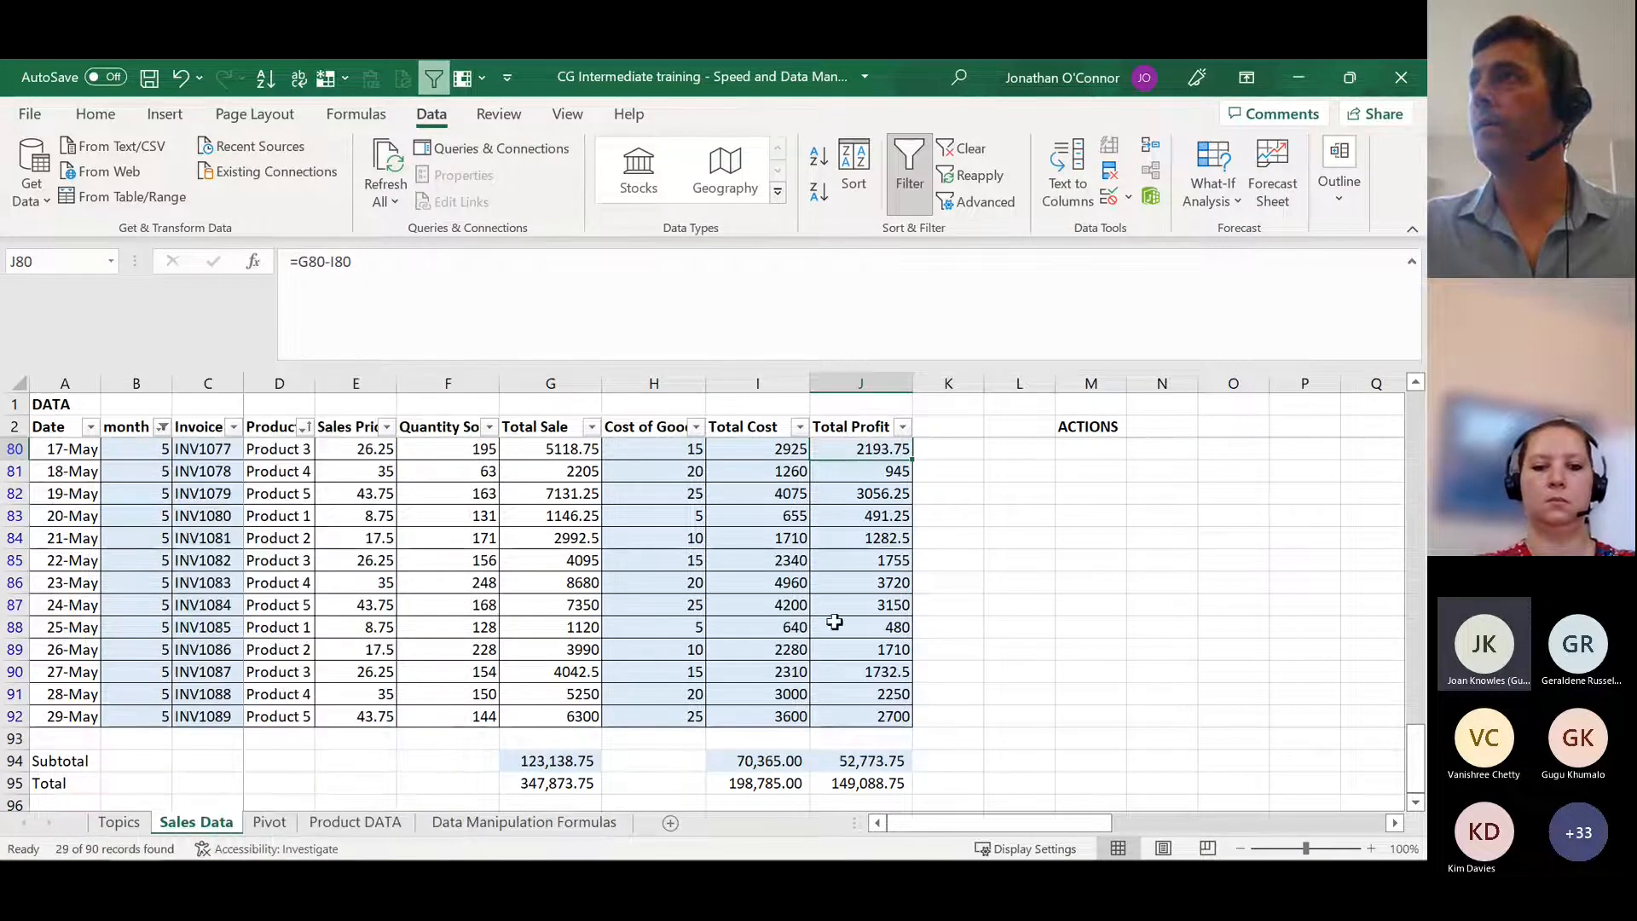
scroll(881, 625, "down", 2)
left_click(881, 626)
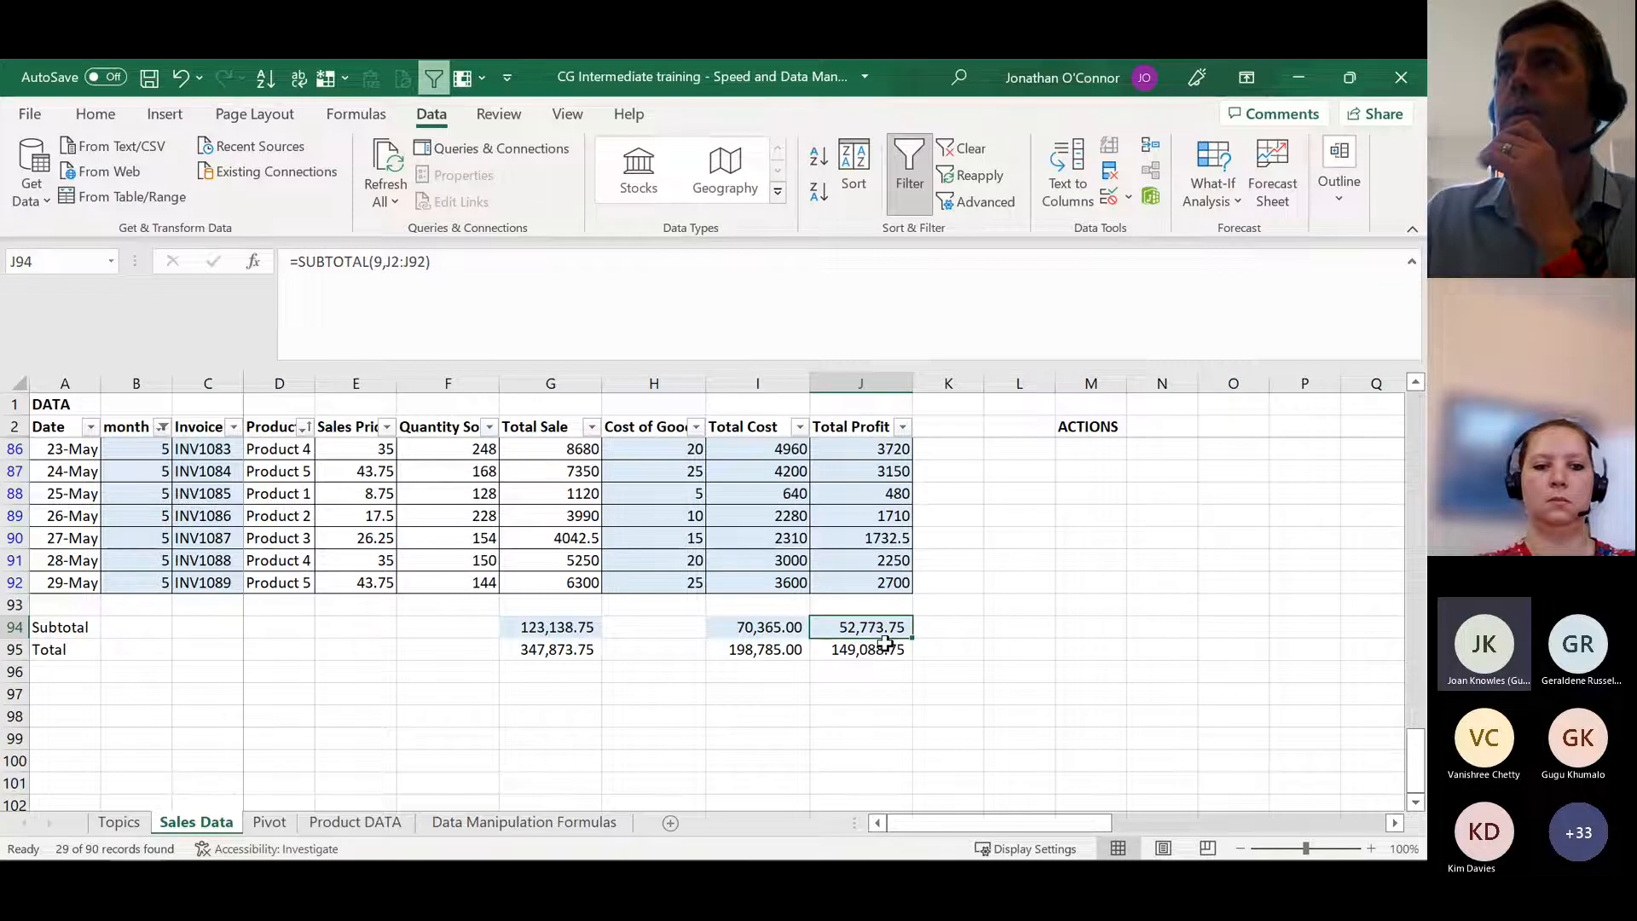
scroll(887, 639, "up", 2)
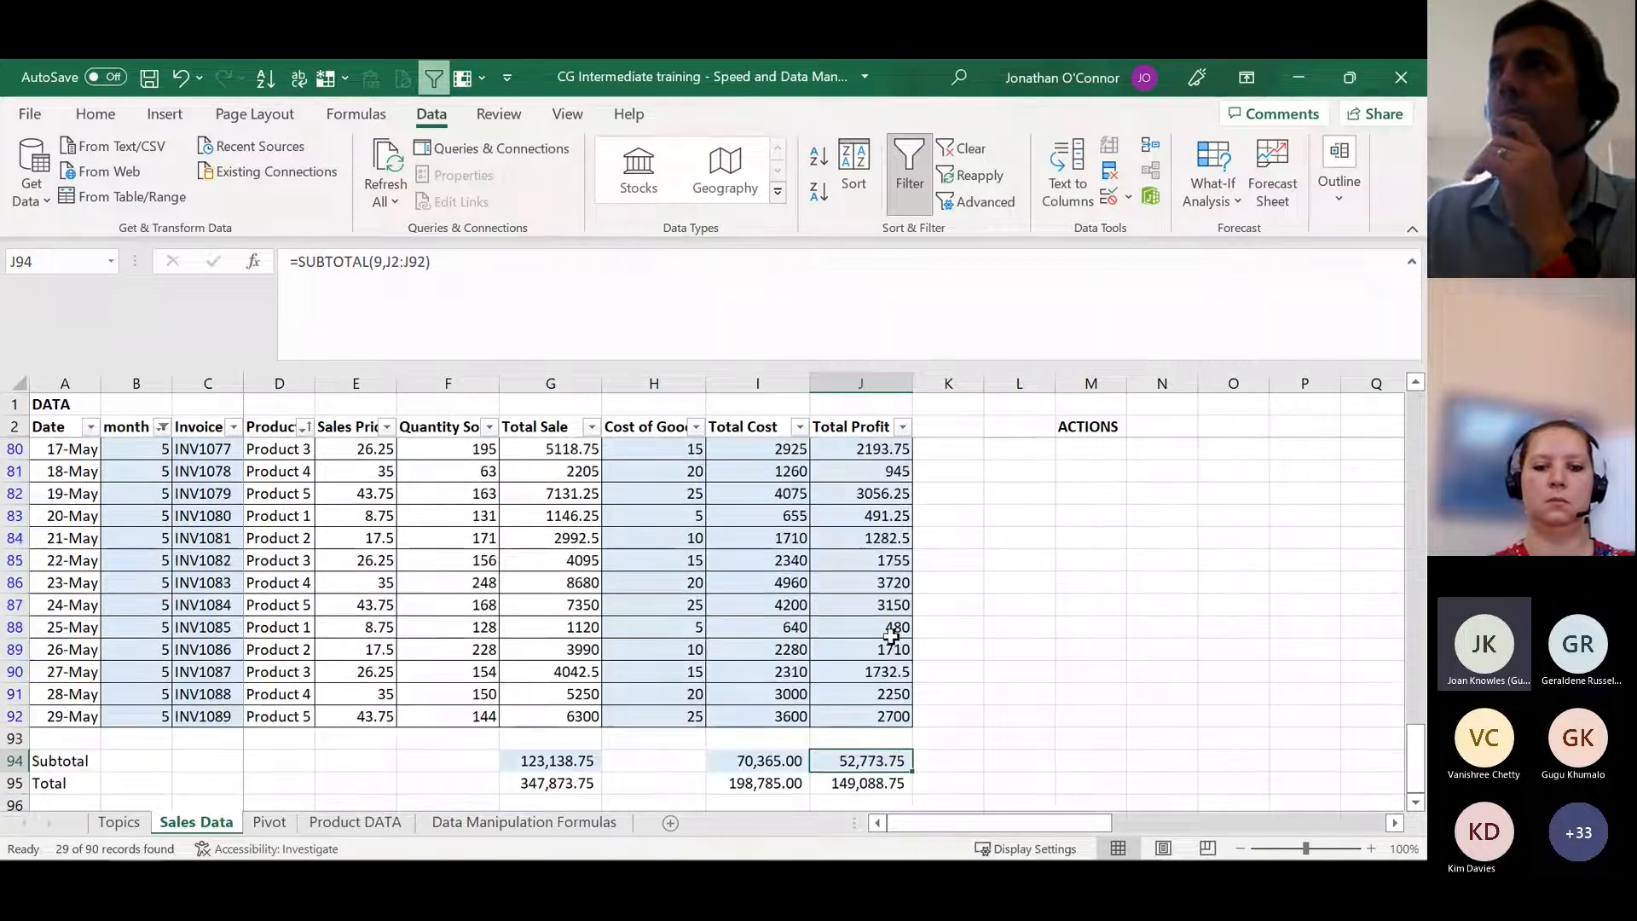
left_click(162, 427)
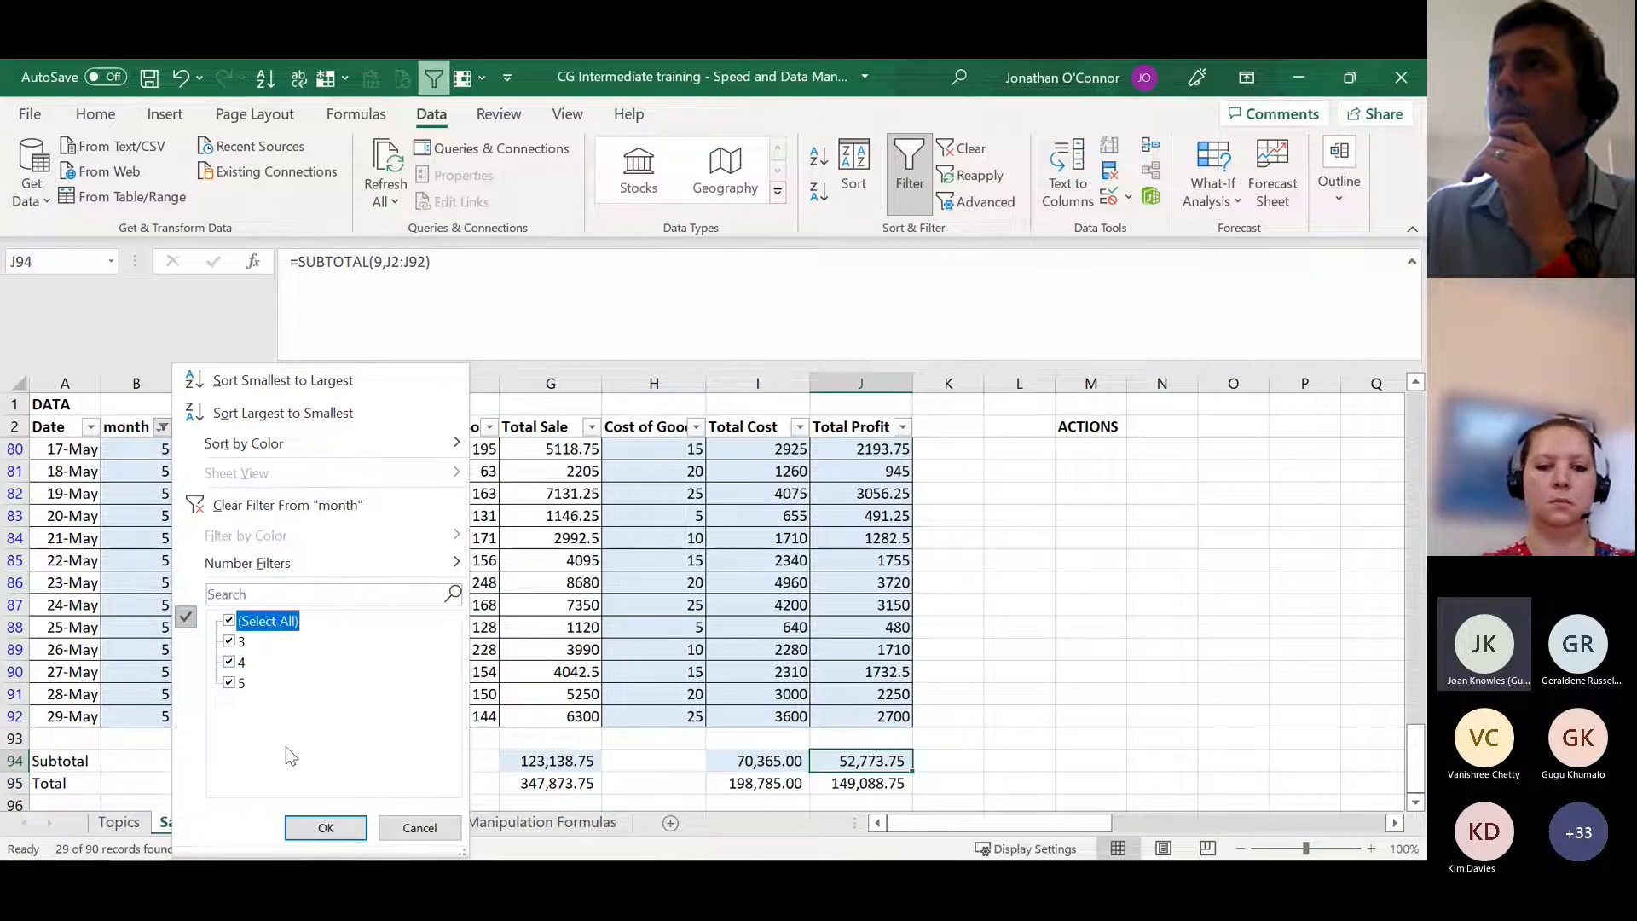
left_click(326, 827)
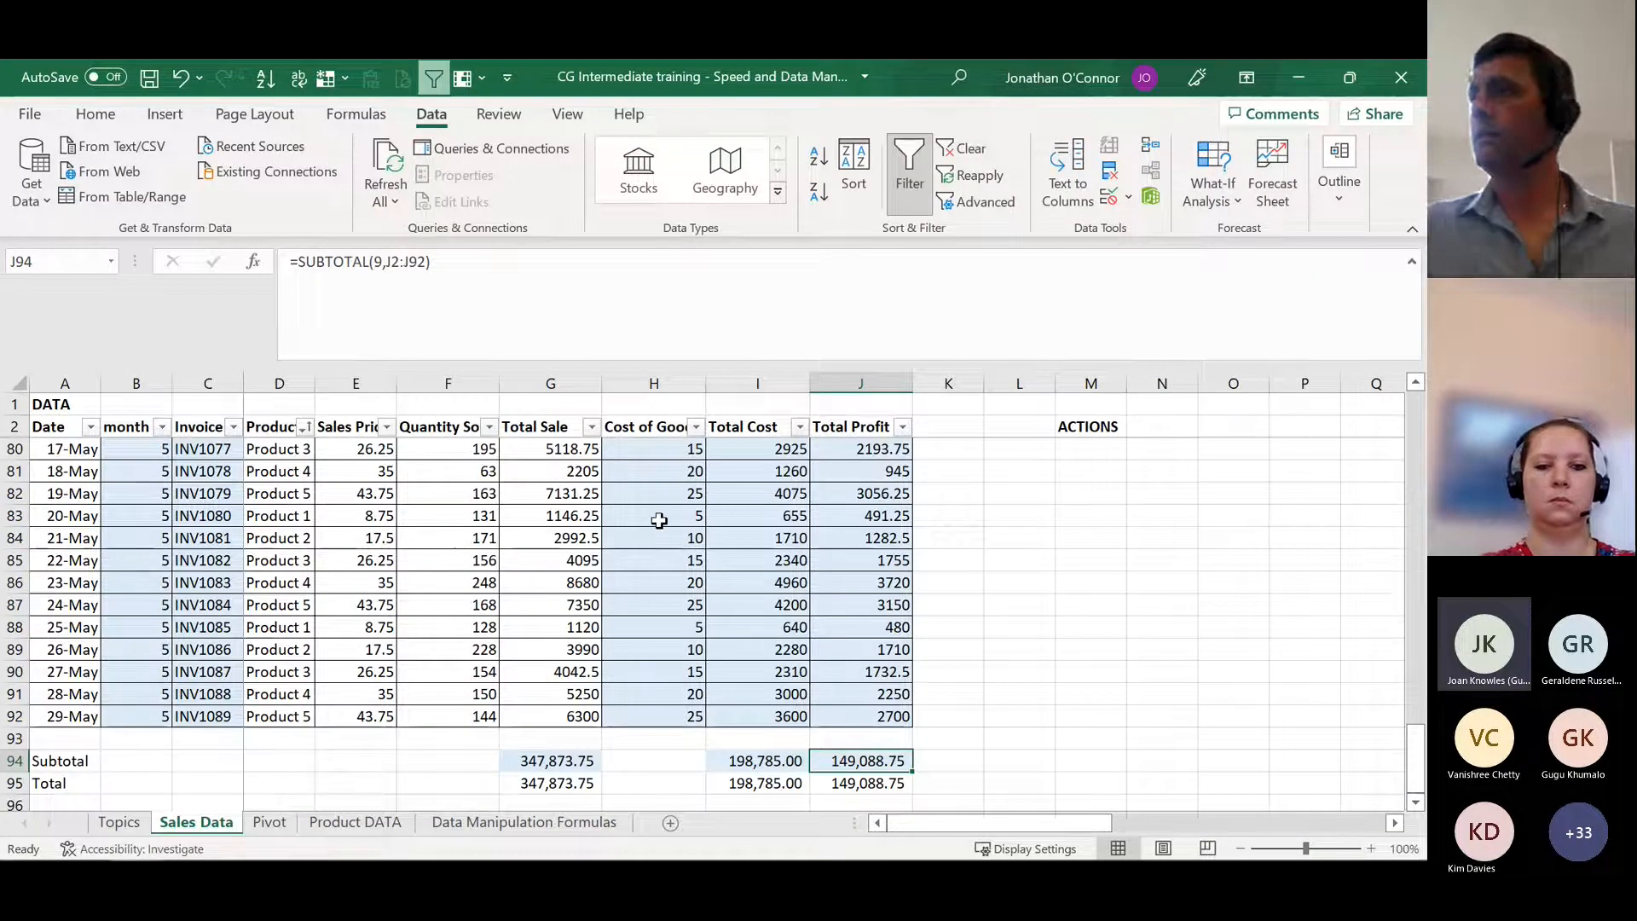
Step: Review the formulas and data manipulation tools listed on the Topics sheet, finishing at the Pivot Table entry in B64
key("ctrl+Page_Up")
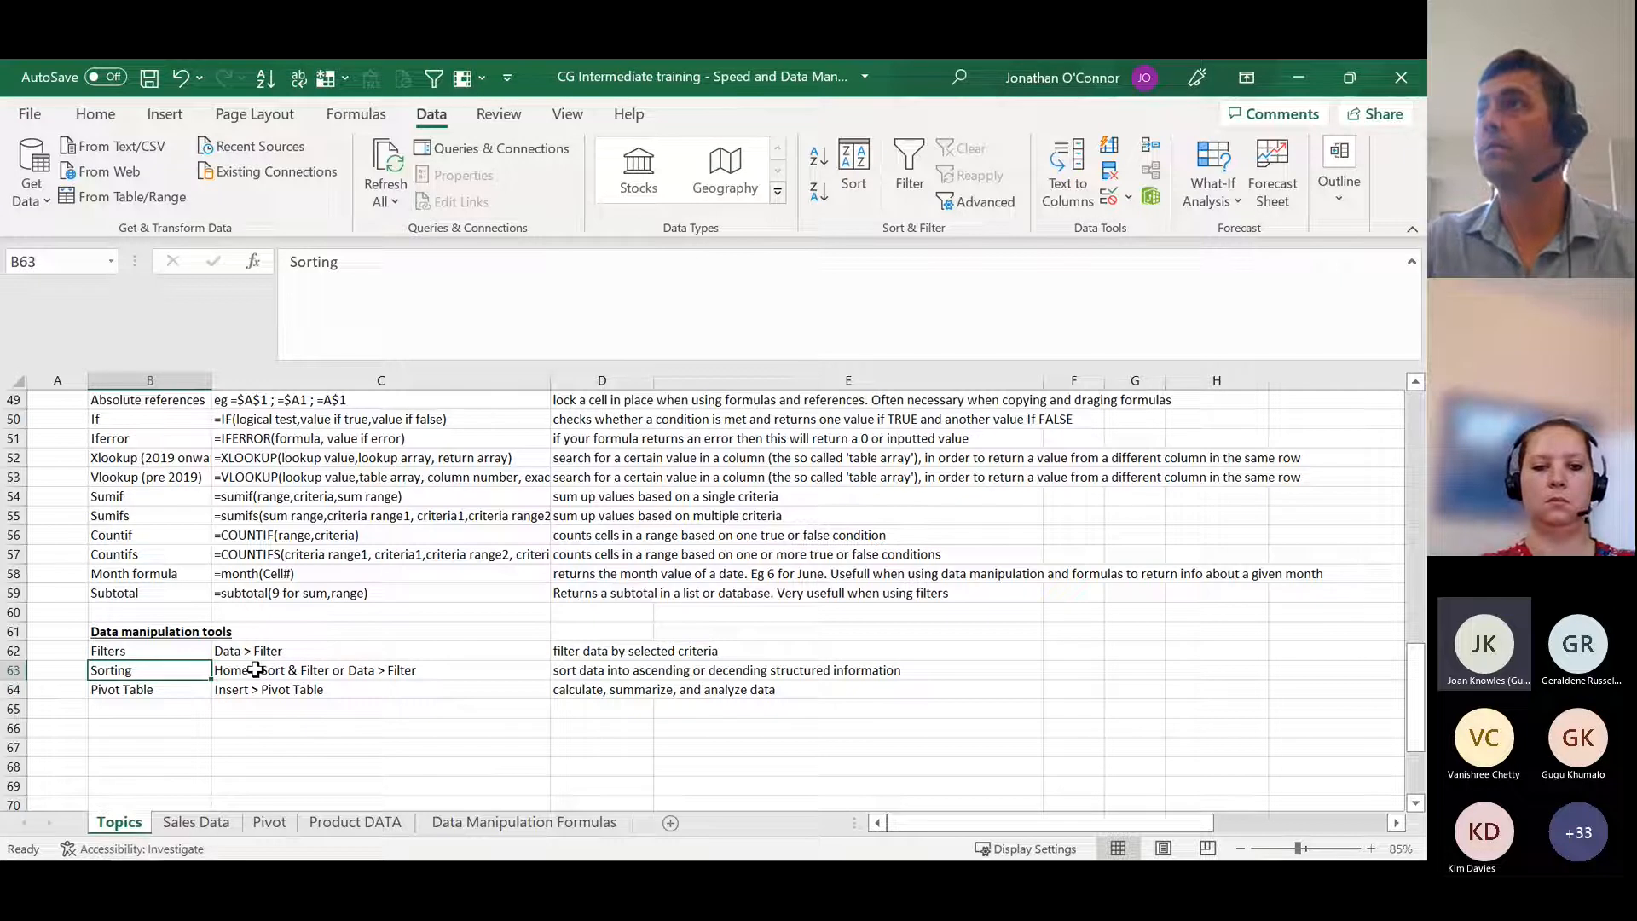
left_click(190, 689)
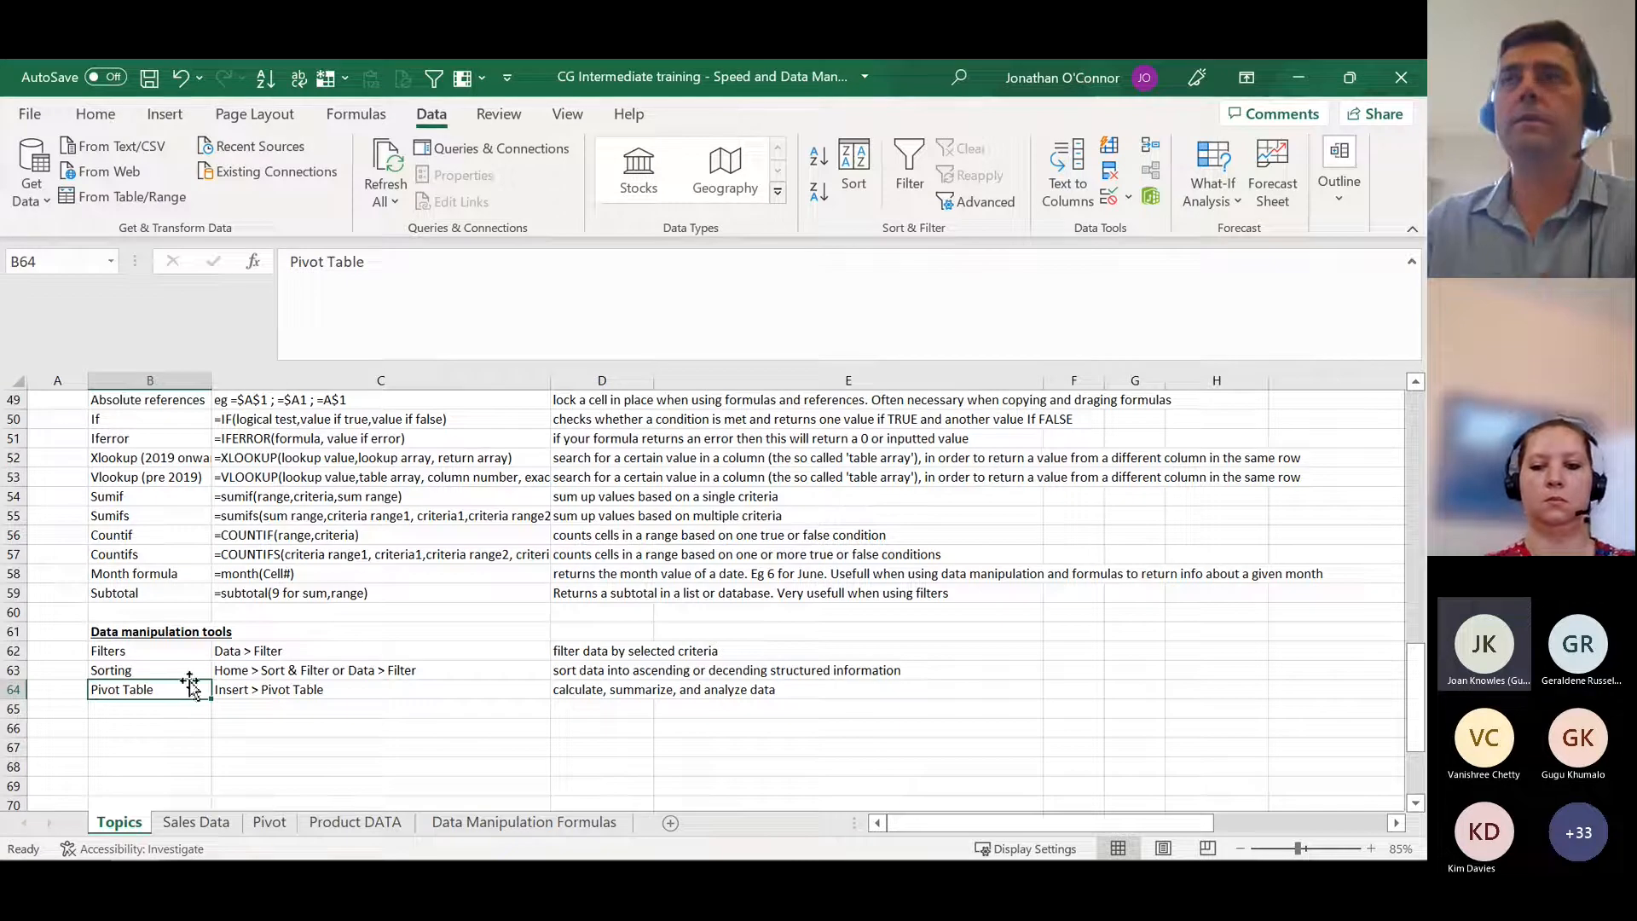
scroll(378, 730, "up", 1)
scroll(378, 729, "up", 2)
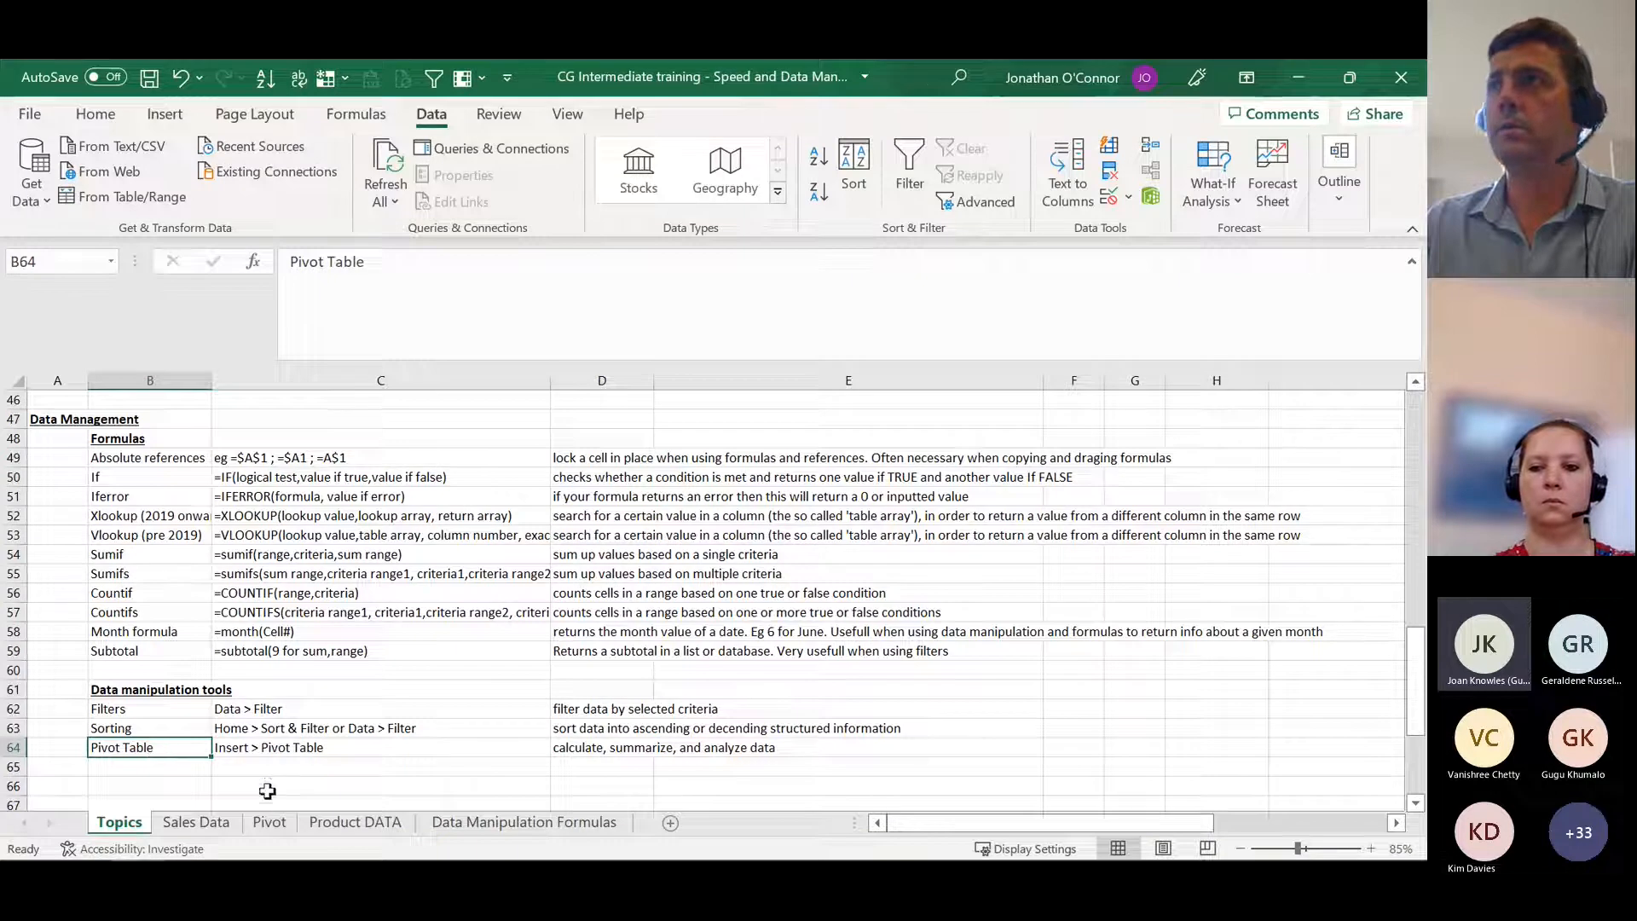
left_click(176, 780)
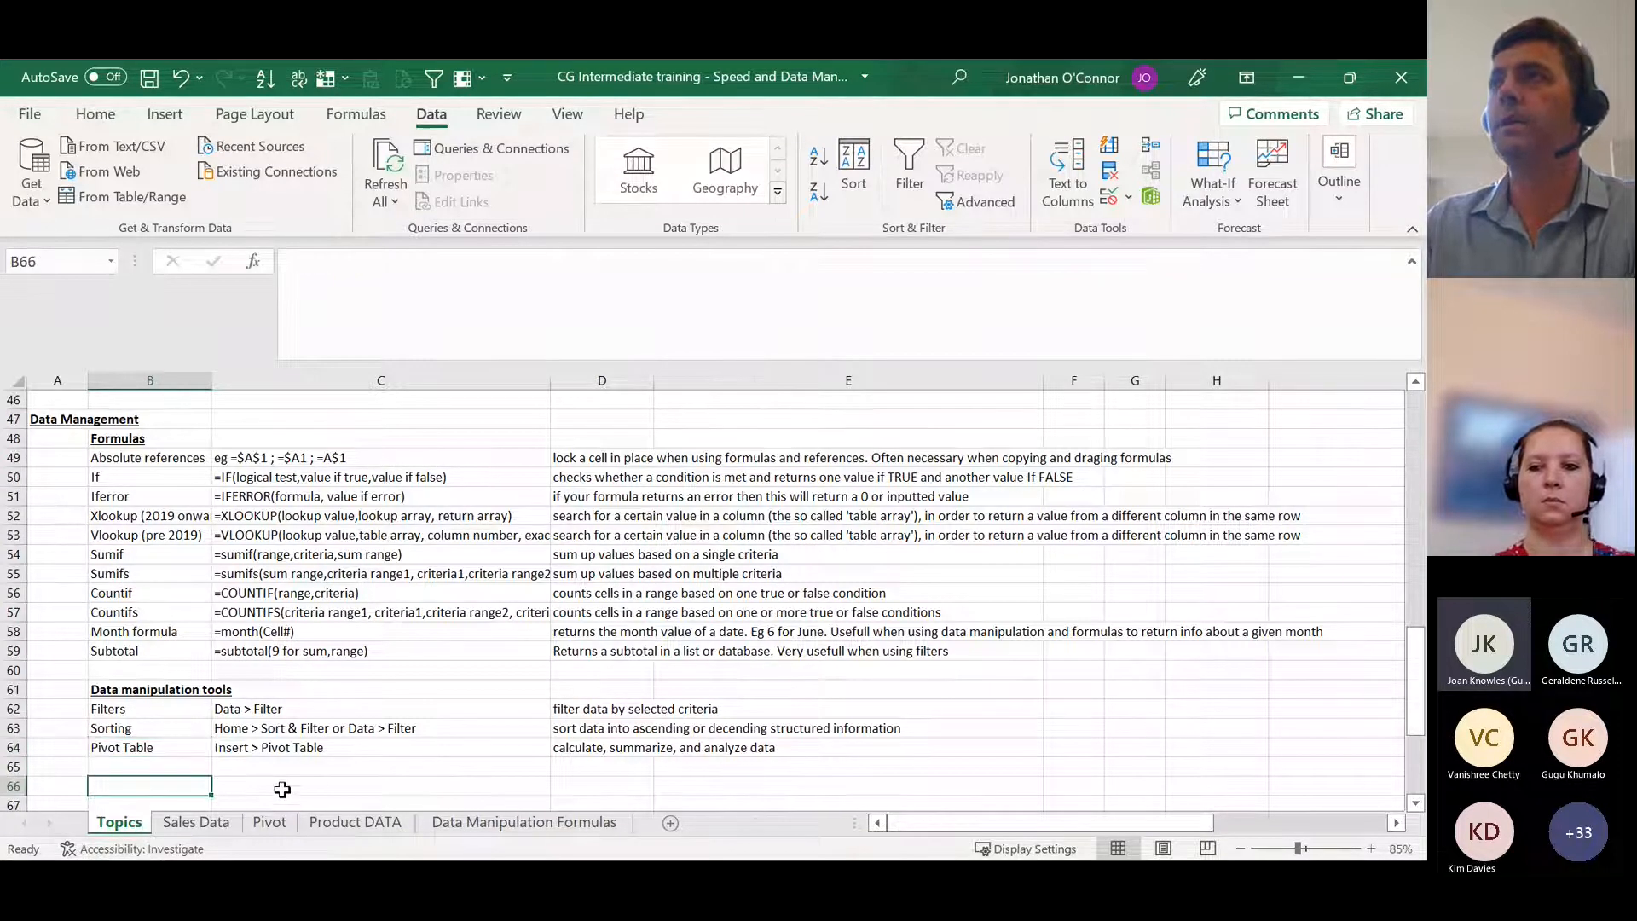
left_click(168, 566)
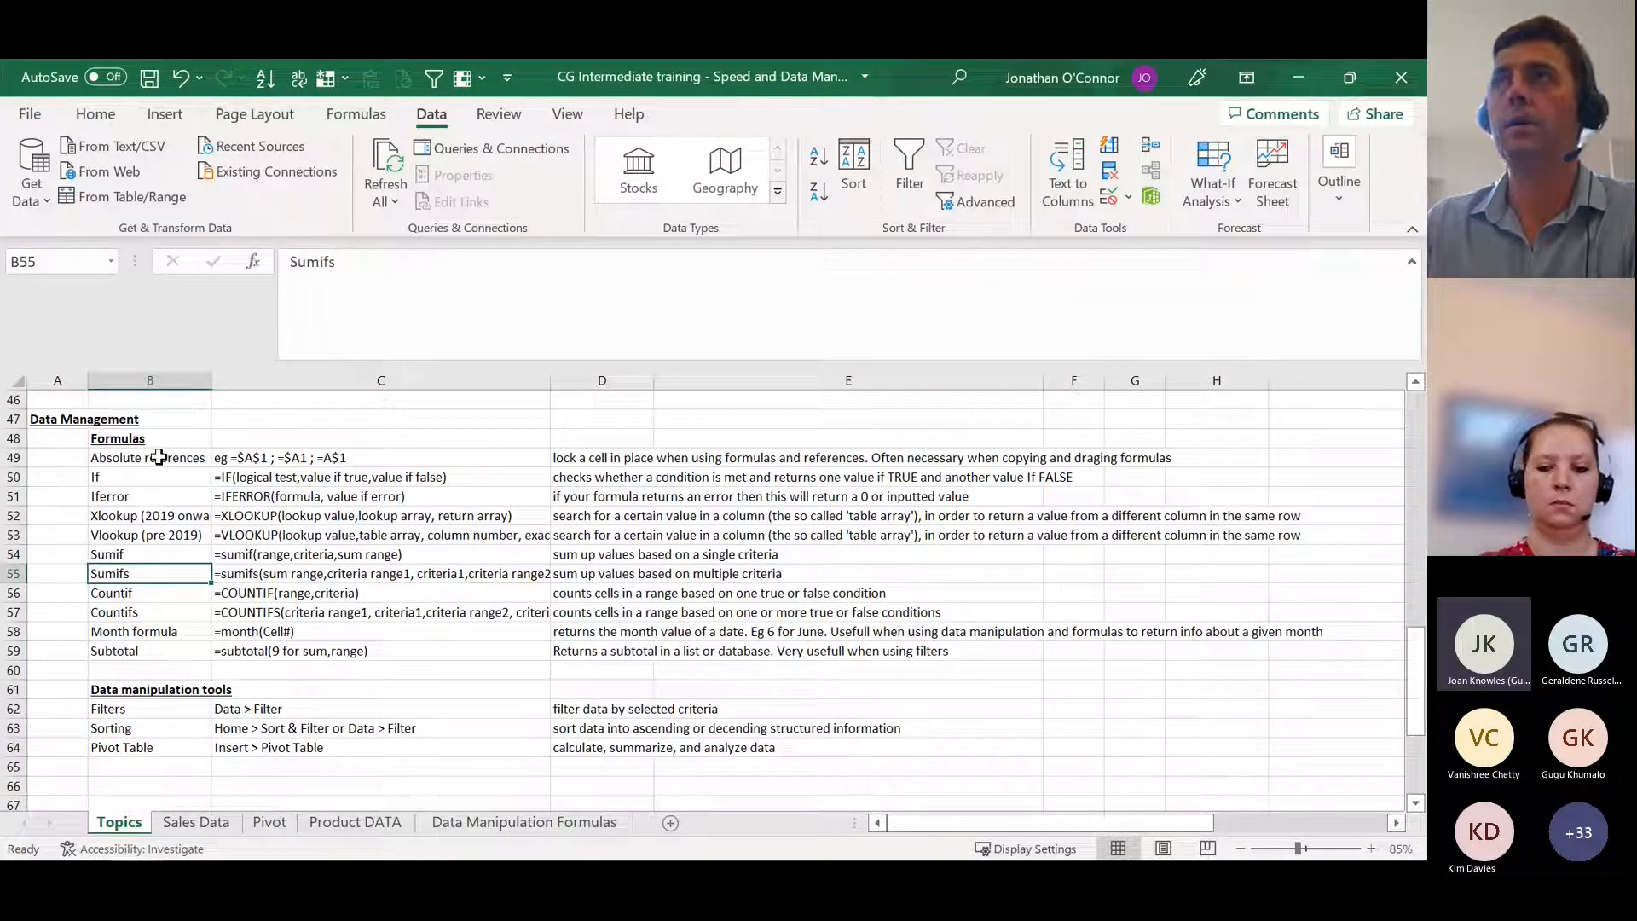
left_click_drag(160, 458, 162, 632)
left_click(159, 613)
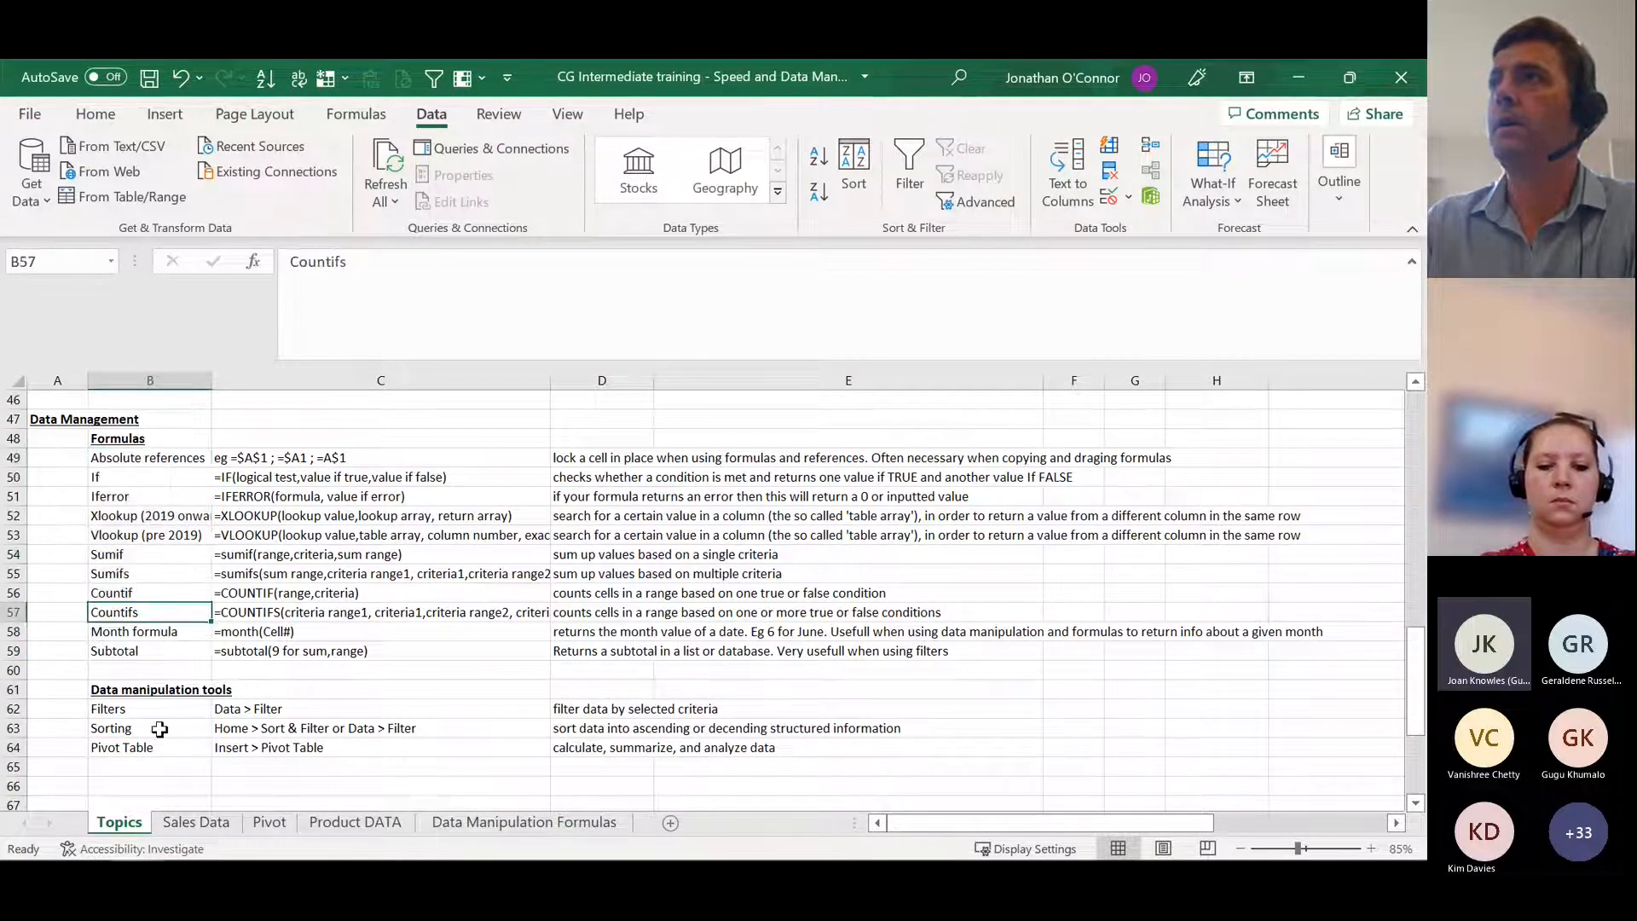
left_click(164, 747)
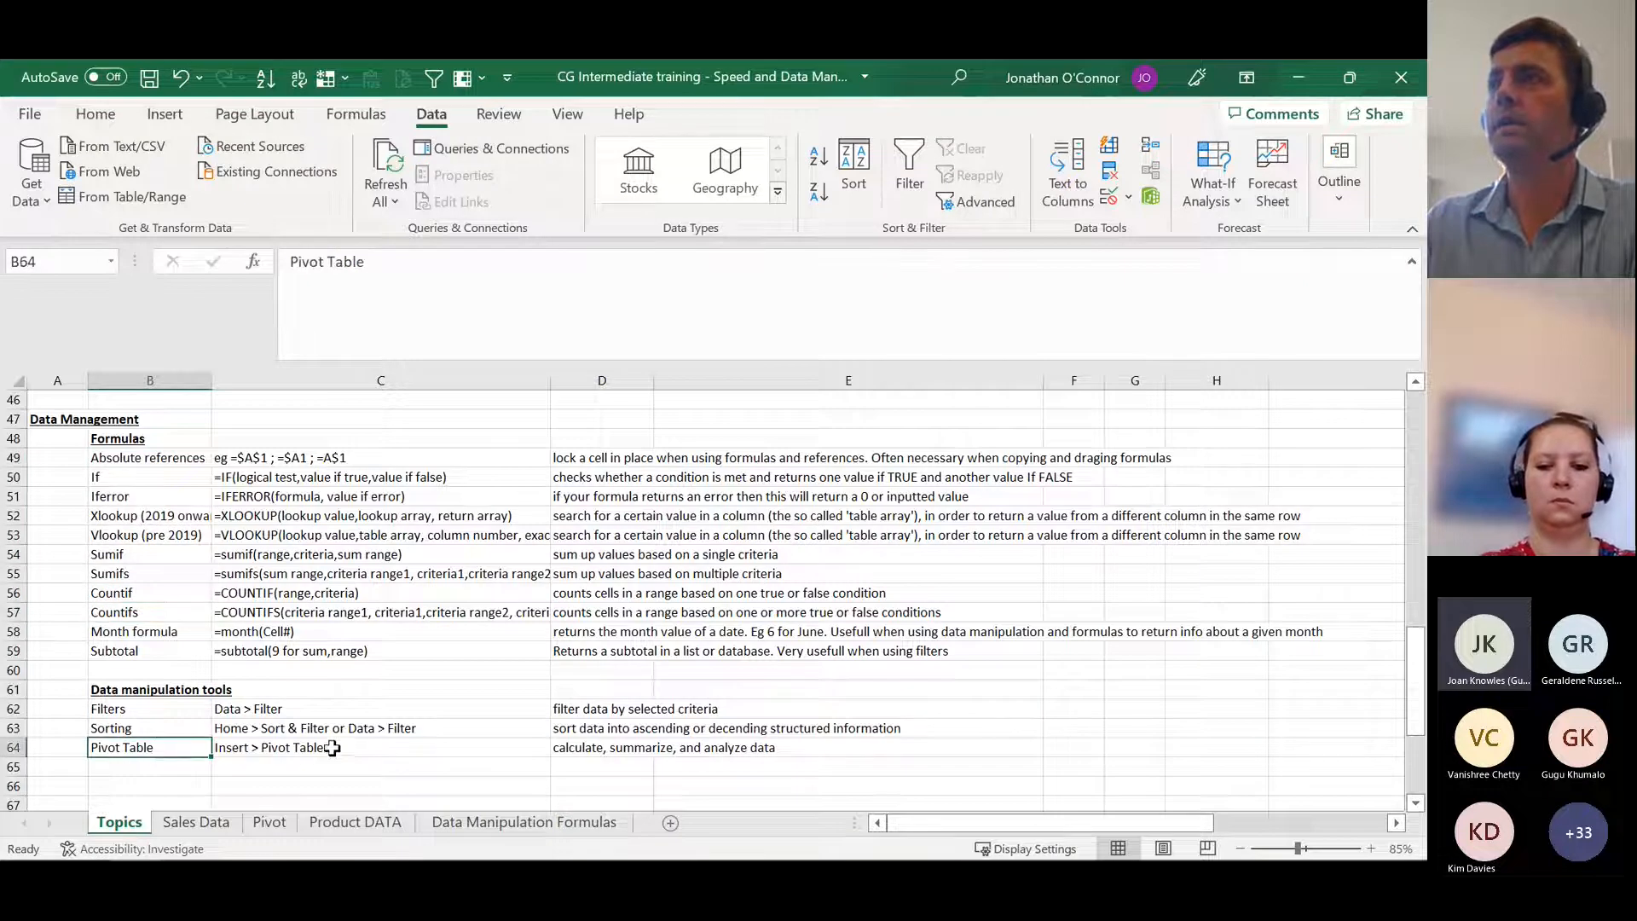
scroll(332, 749, "down", 1)
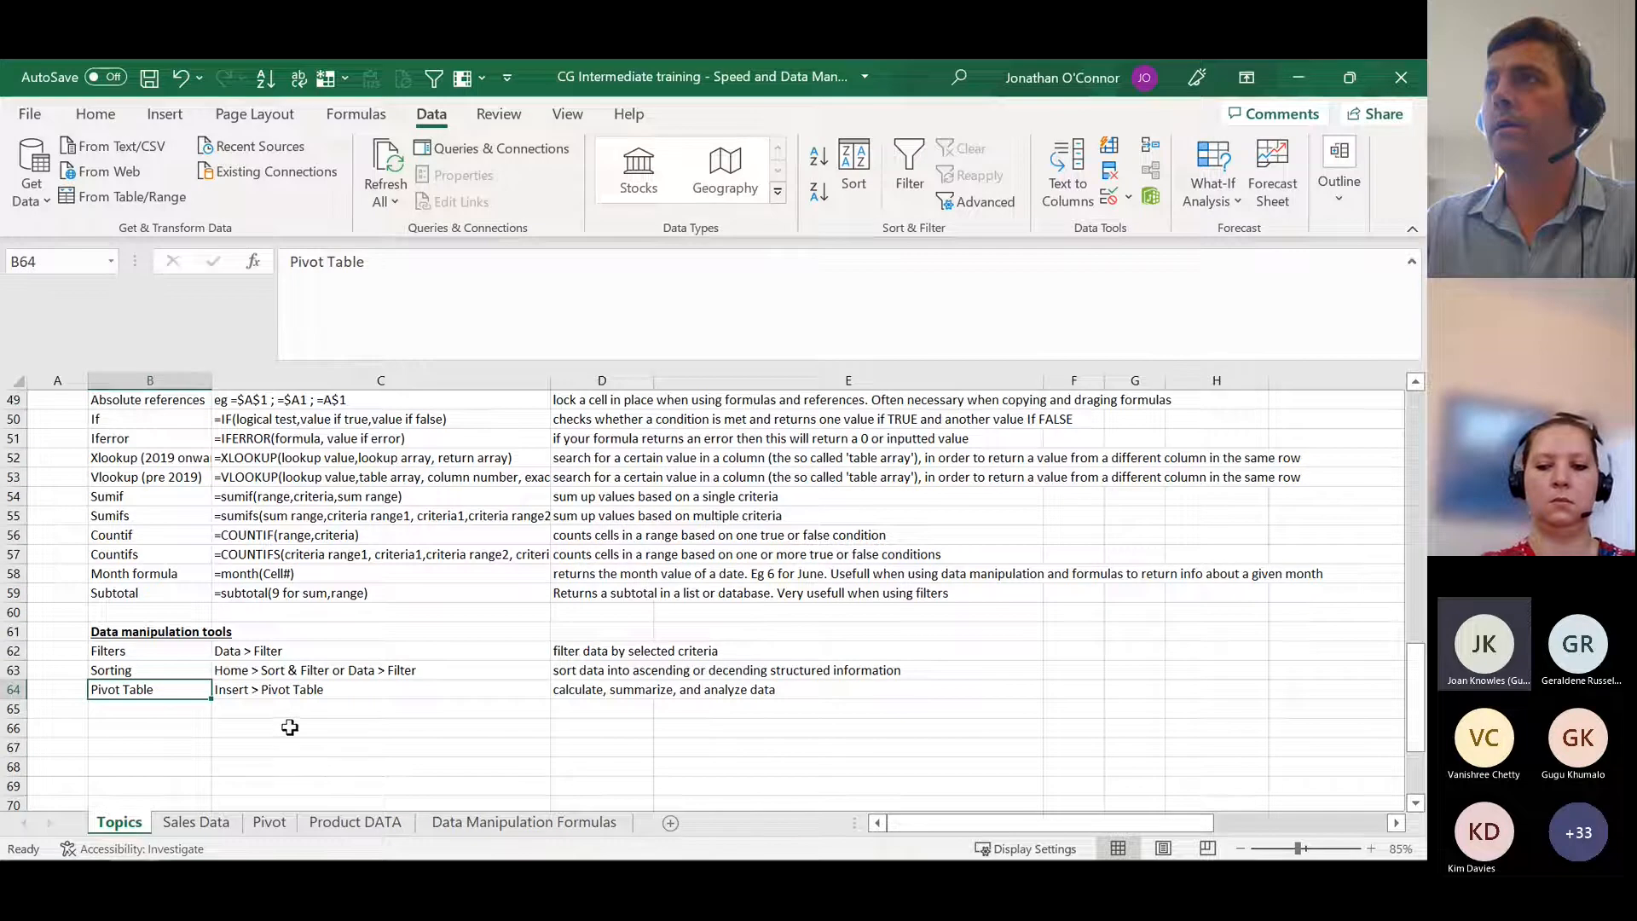
Step: Open the Pivot sheet and examine the field layout of the existing pivot table
left_click(270, 823)
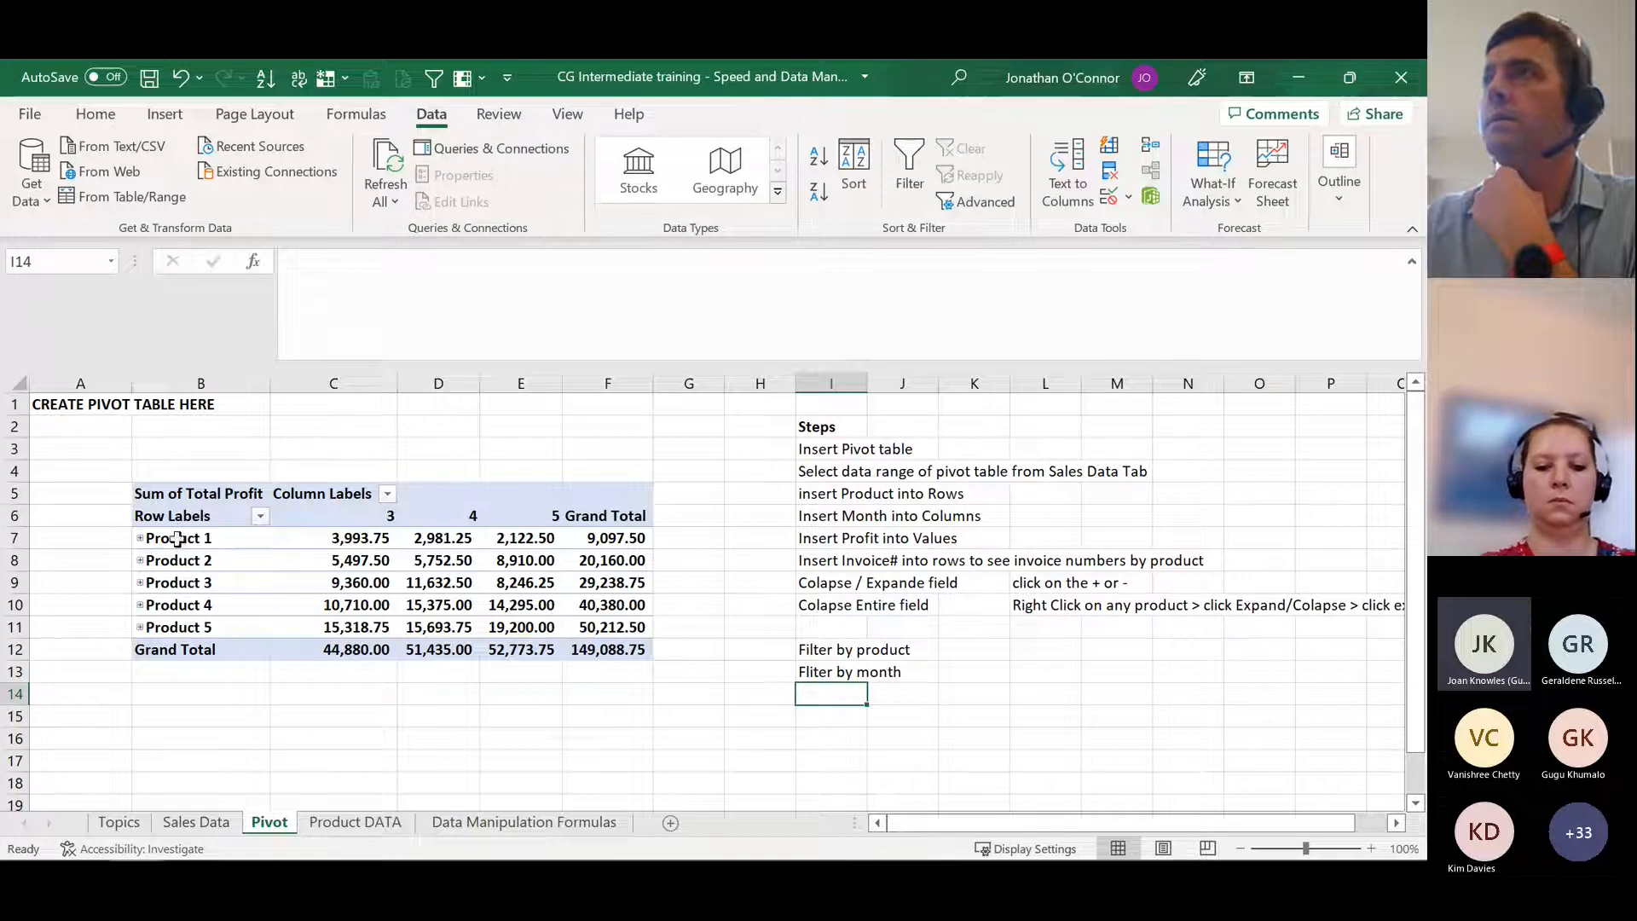
left_click(372, 539)
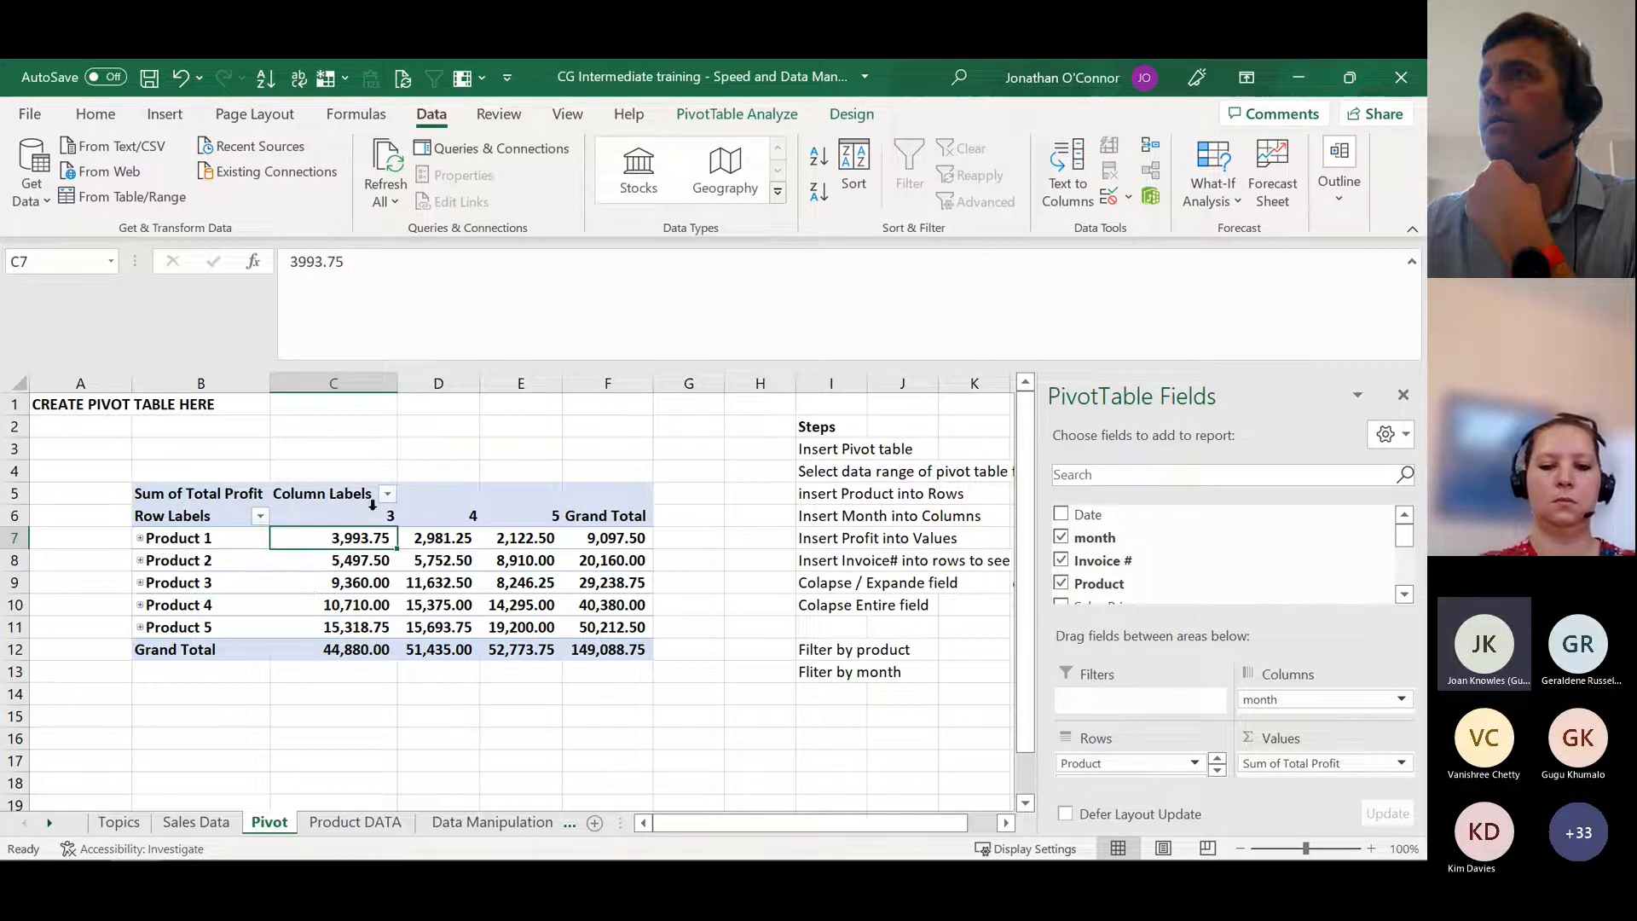
Step: Insert a pivot table at B15 of the Pivot sheet from 'Sales Data'!$A$2:$J$92, and collapse the formula bar to a single line
left_click(190, 719)
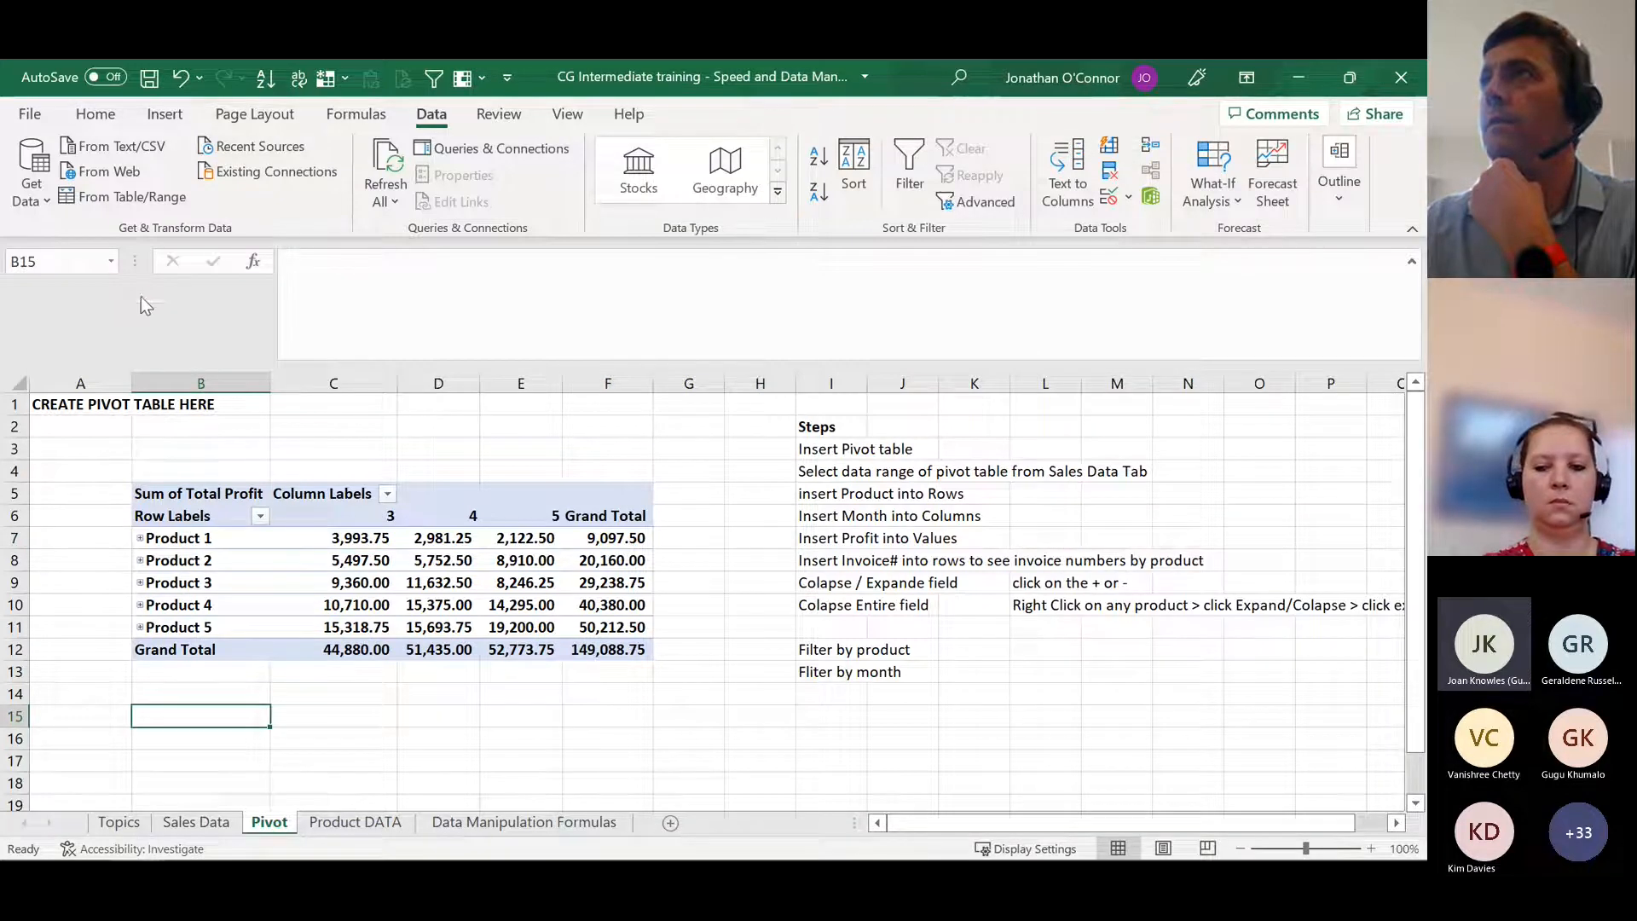
left_click(164, 116)
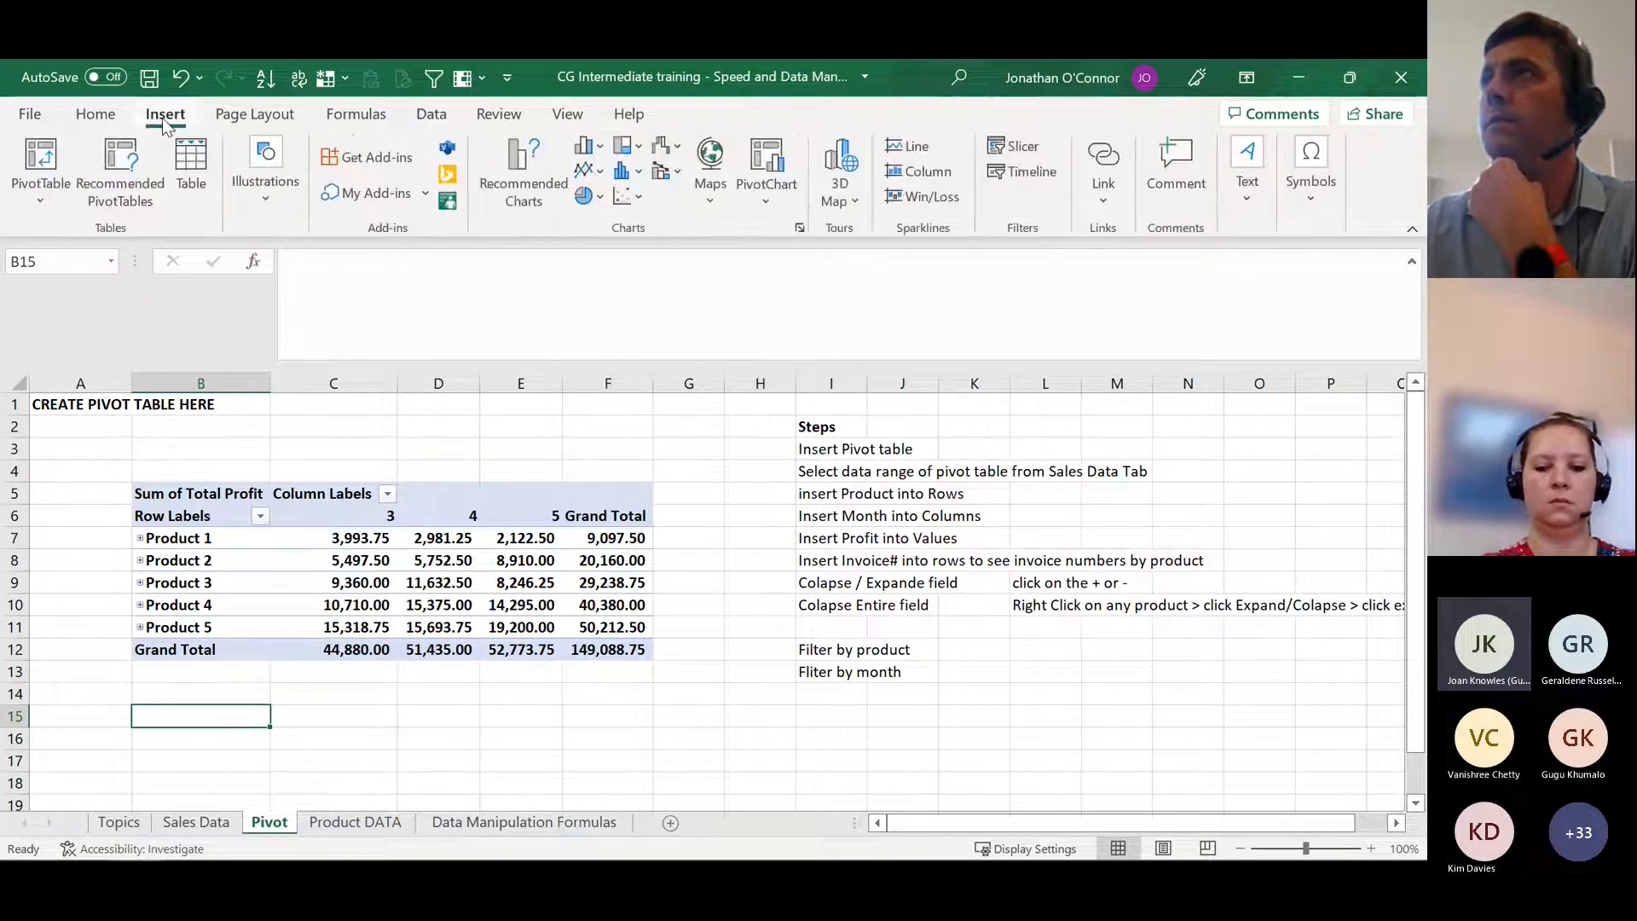
left_click(39, 158)
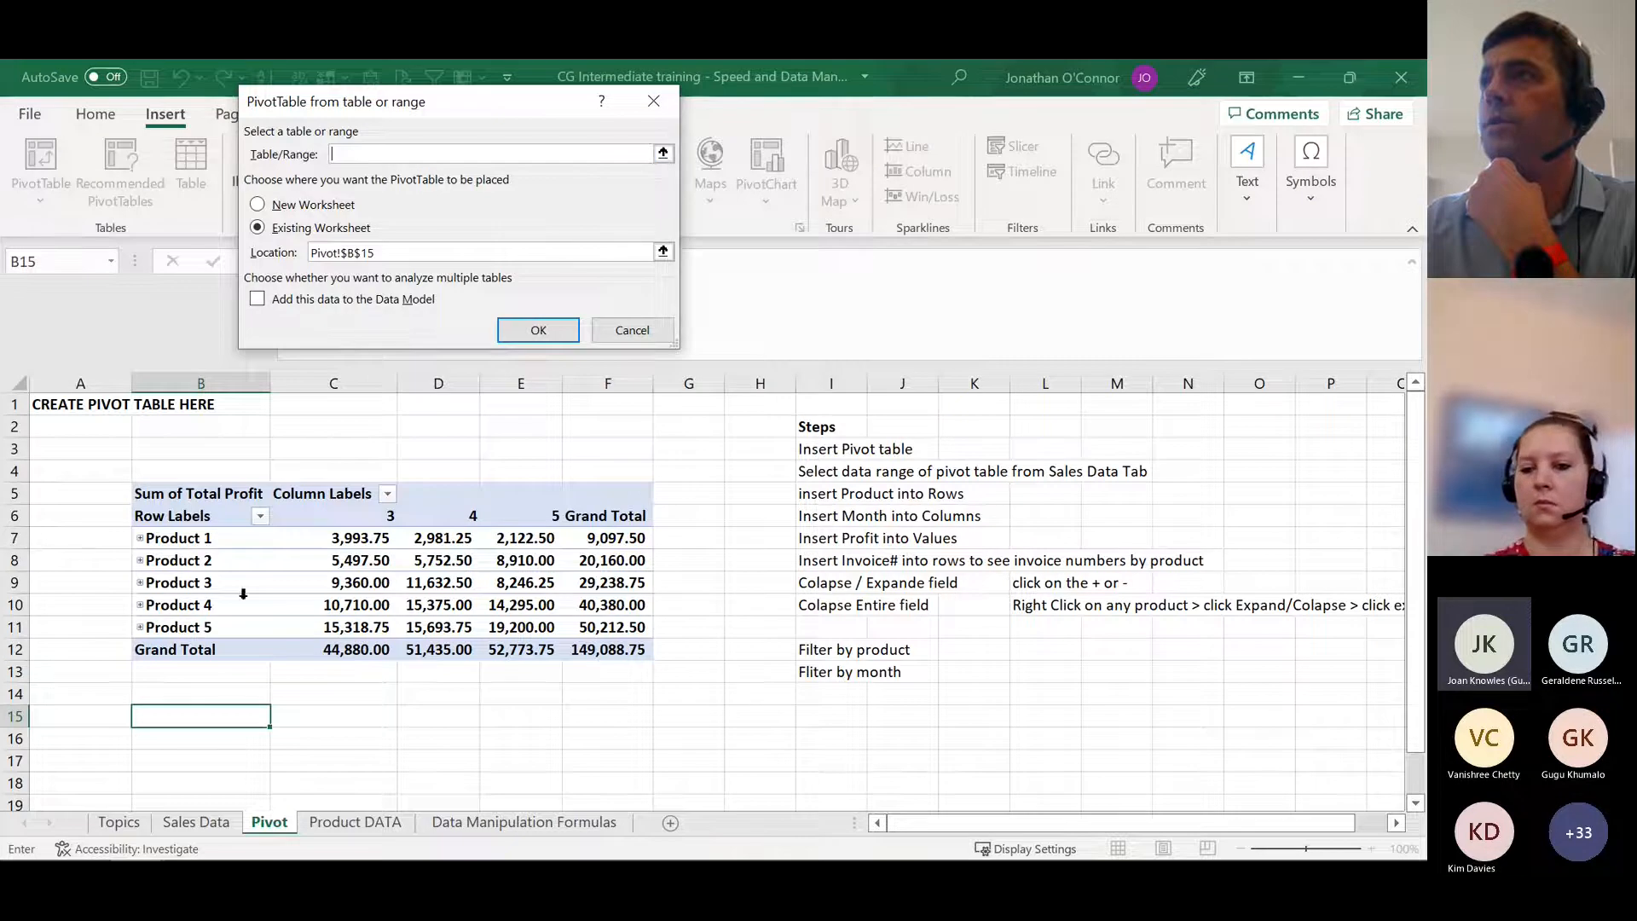
left_click(179, 825)
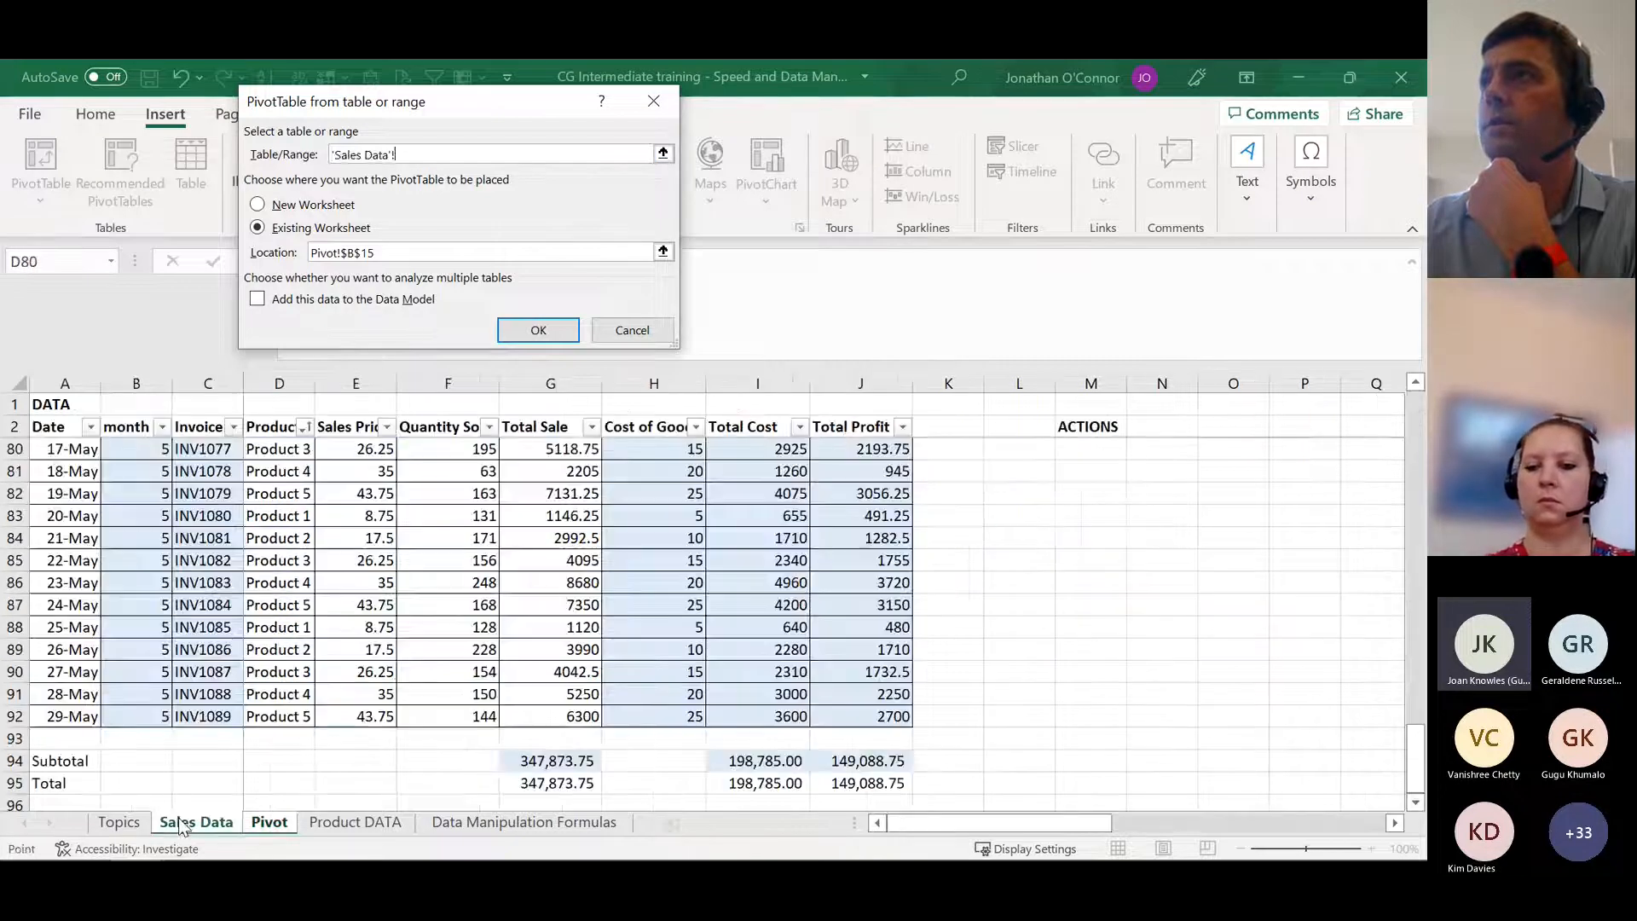
left_click(61, 427)
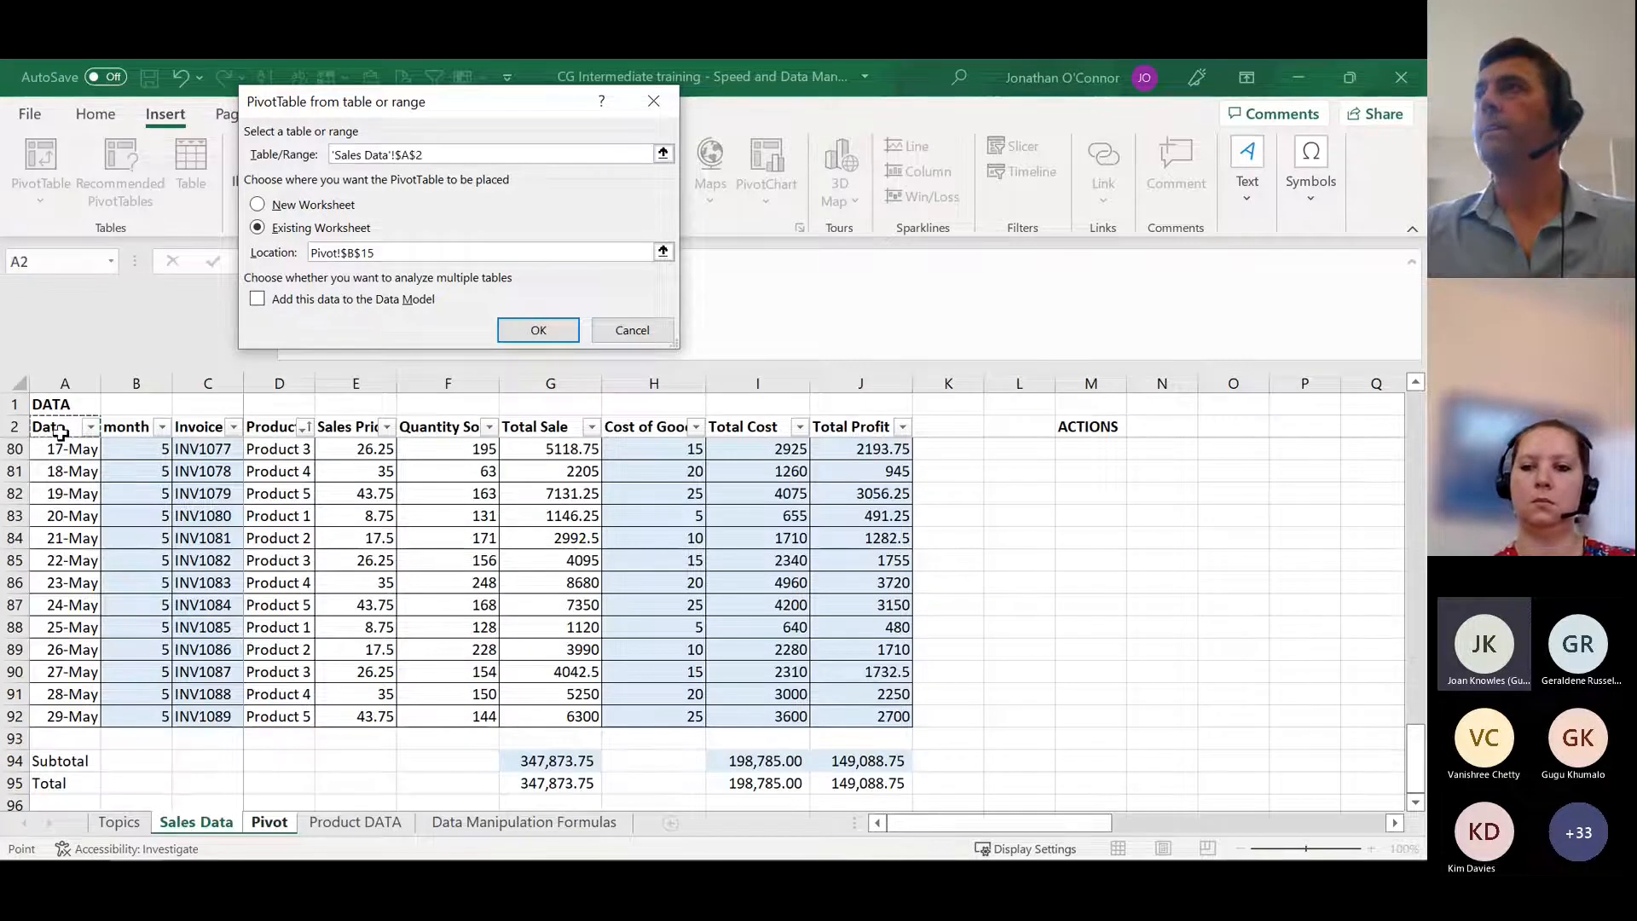
left_click(876, 719, "shift")
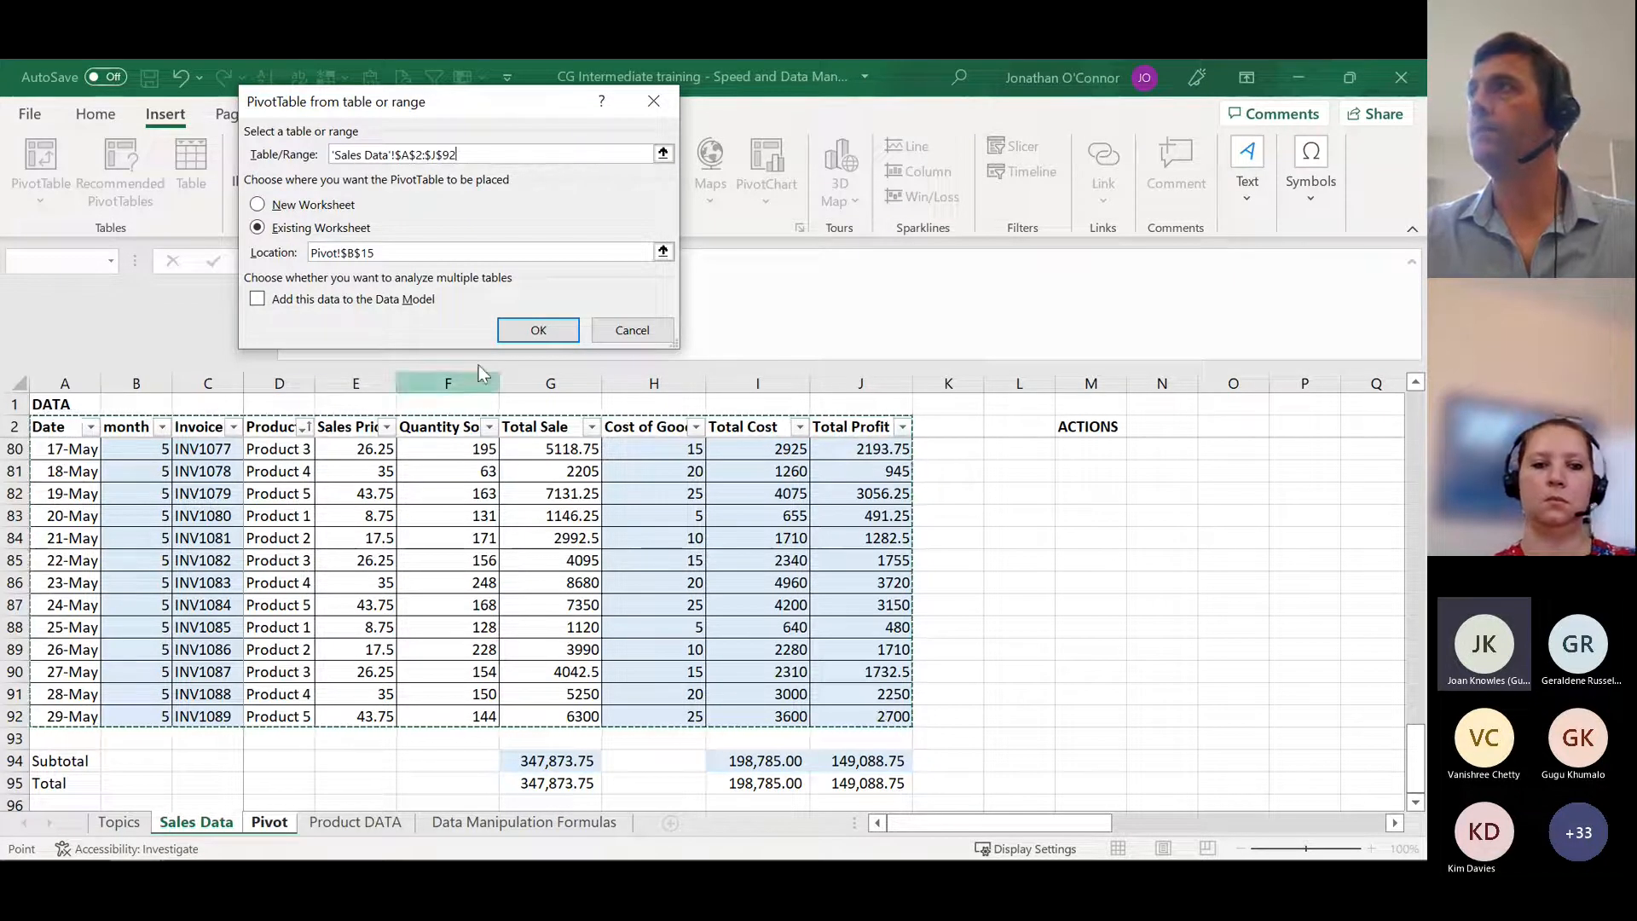
left_click(541, 336)
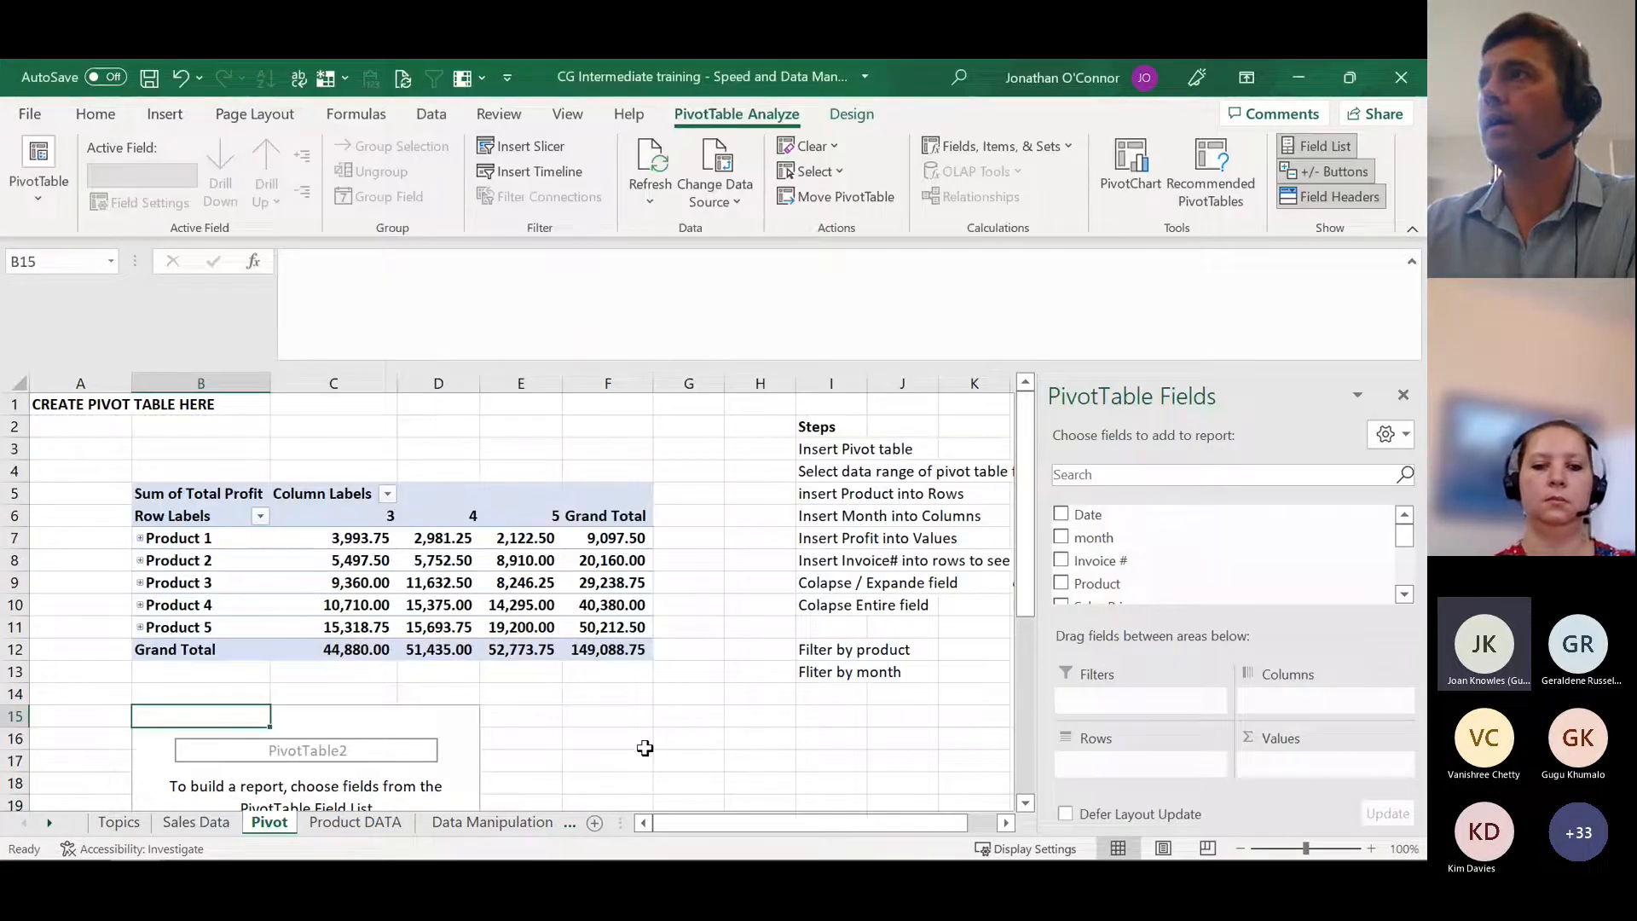
scroll(645, 748, "down", 1)
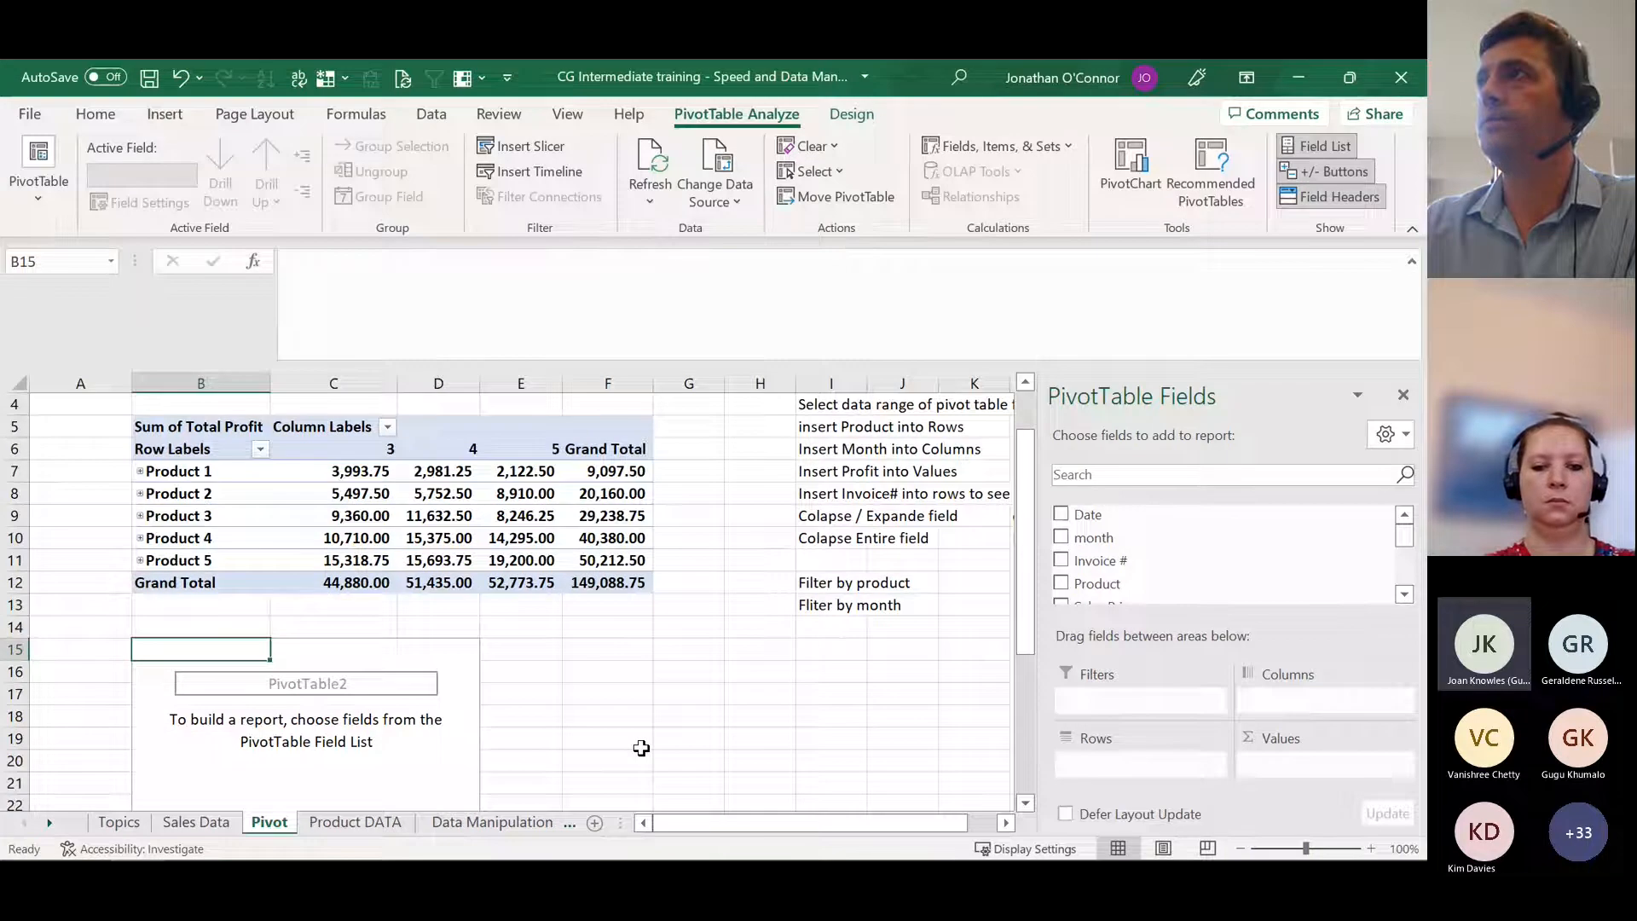
left_click(1412, 262)
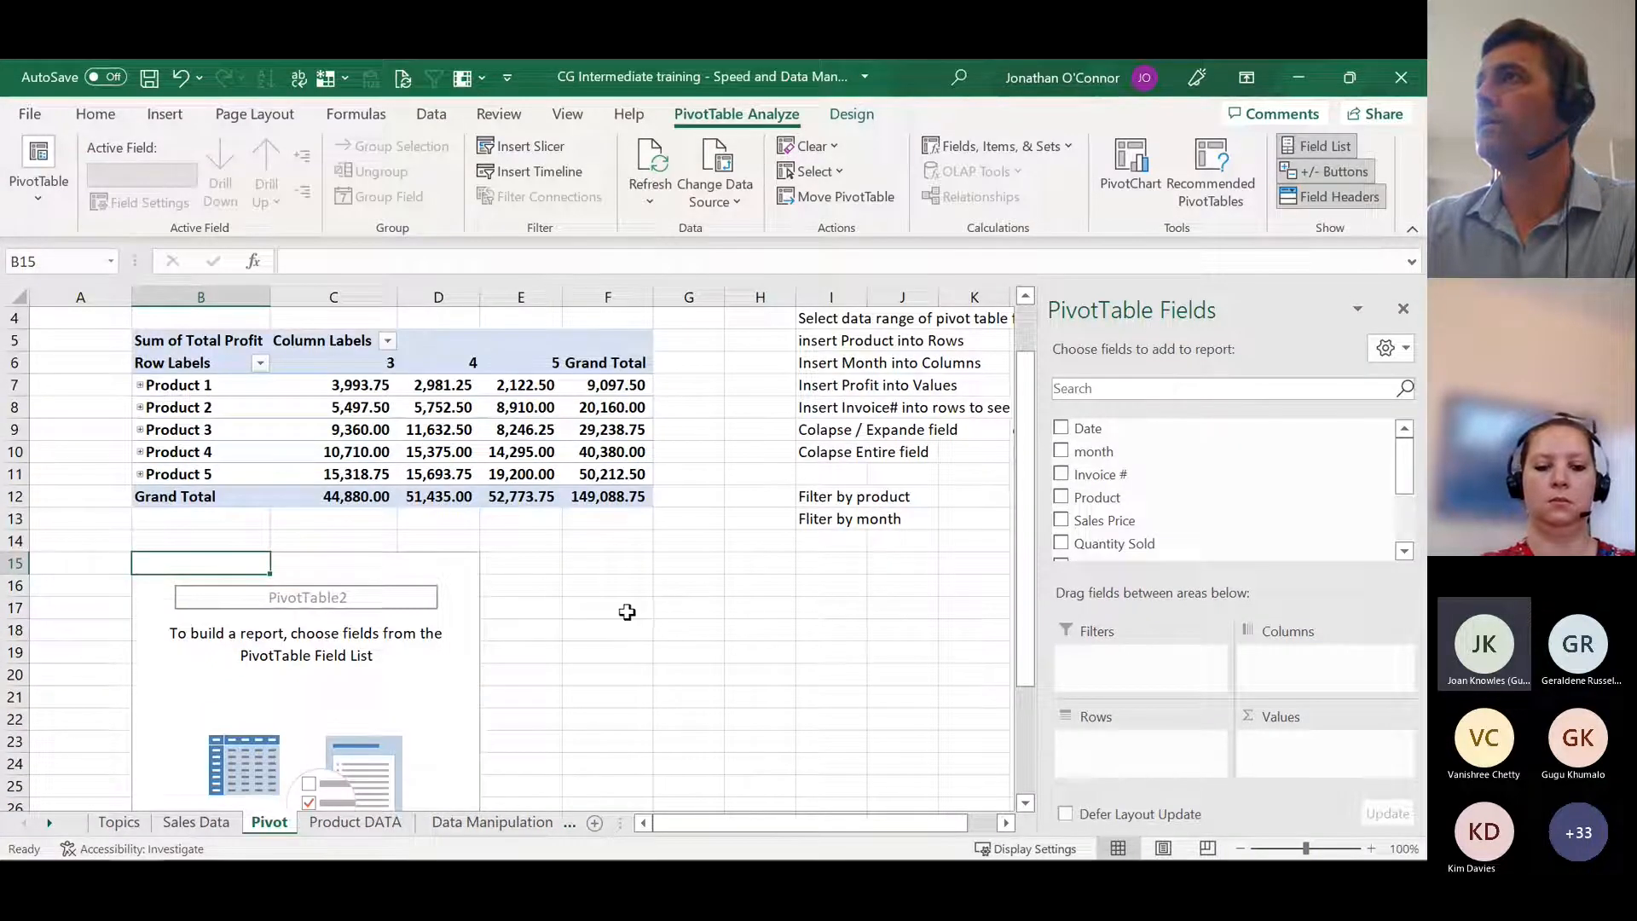
Step: Put the Product field in Rows and the month field in Columns of the new pivot table, leaving Invoice # out
left_click(1062, 499)
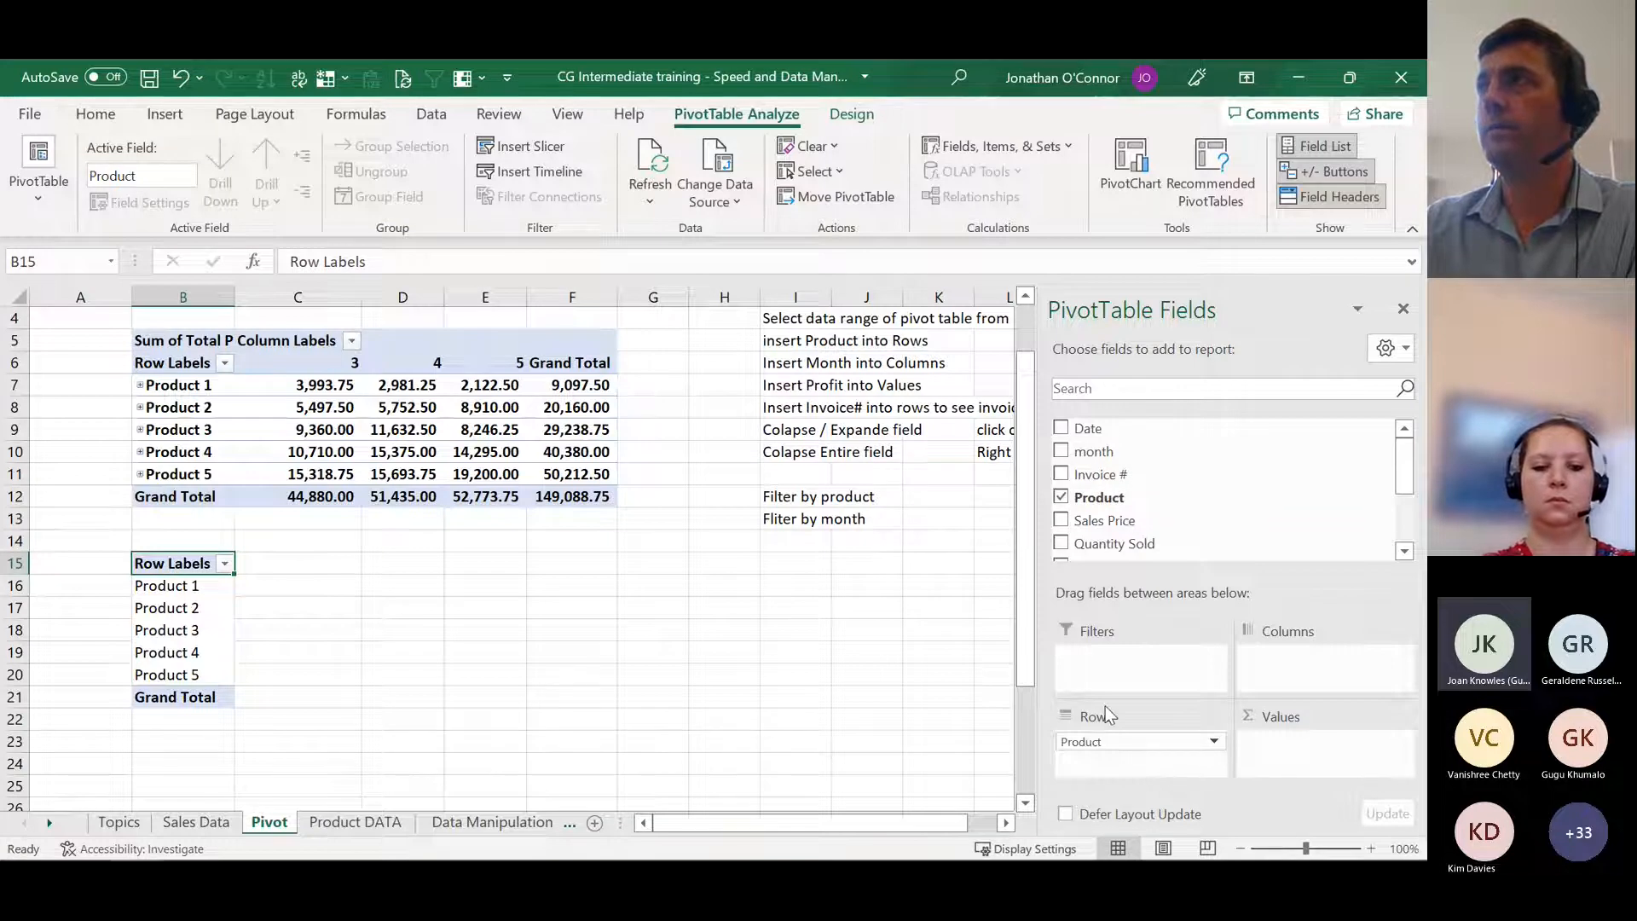
left_click(1063, 475)
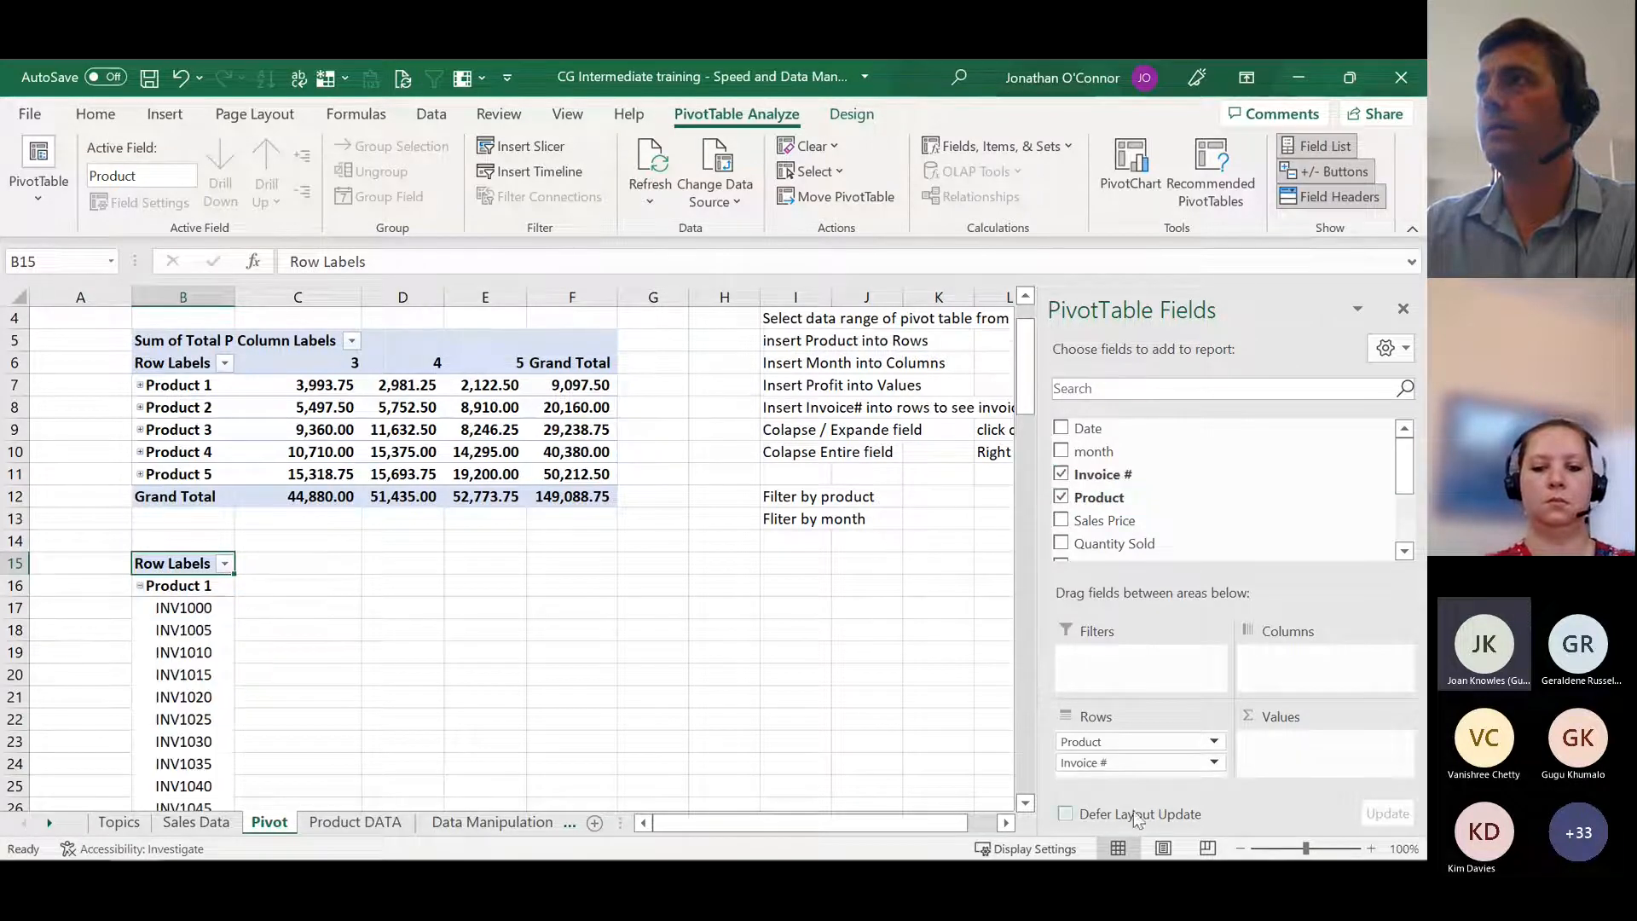
left_click(1063, 475)
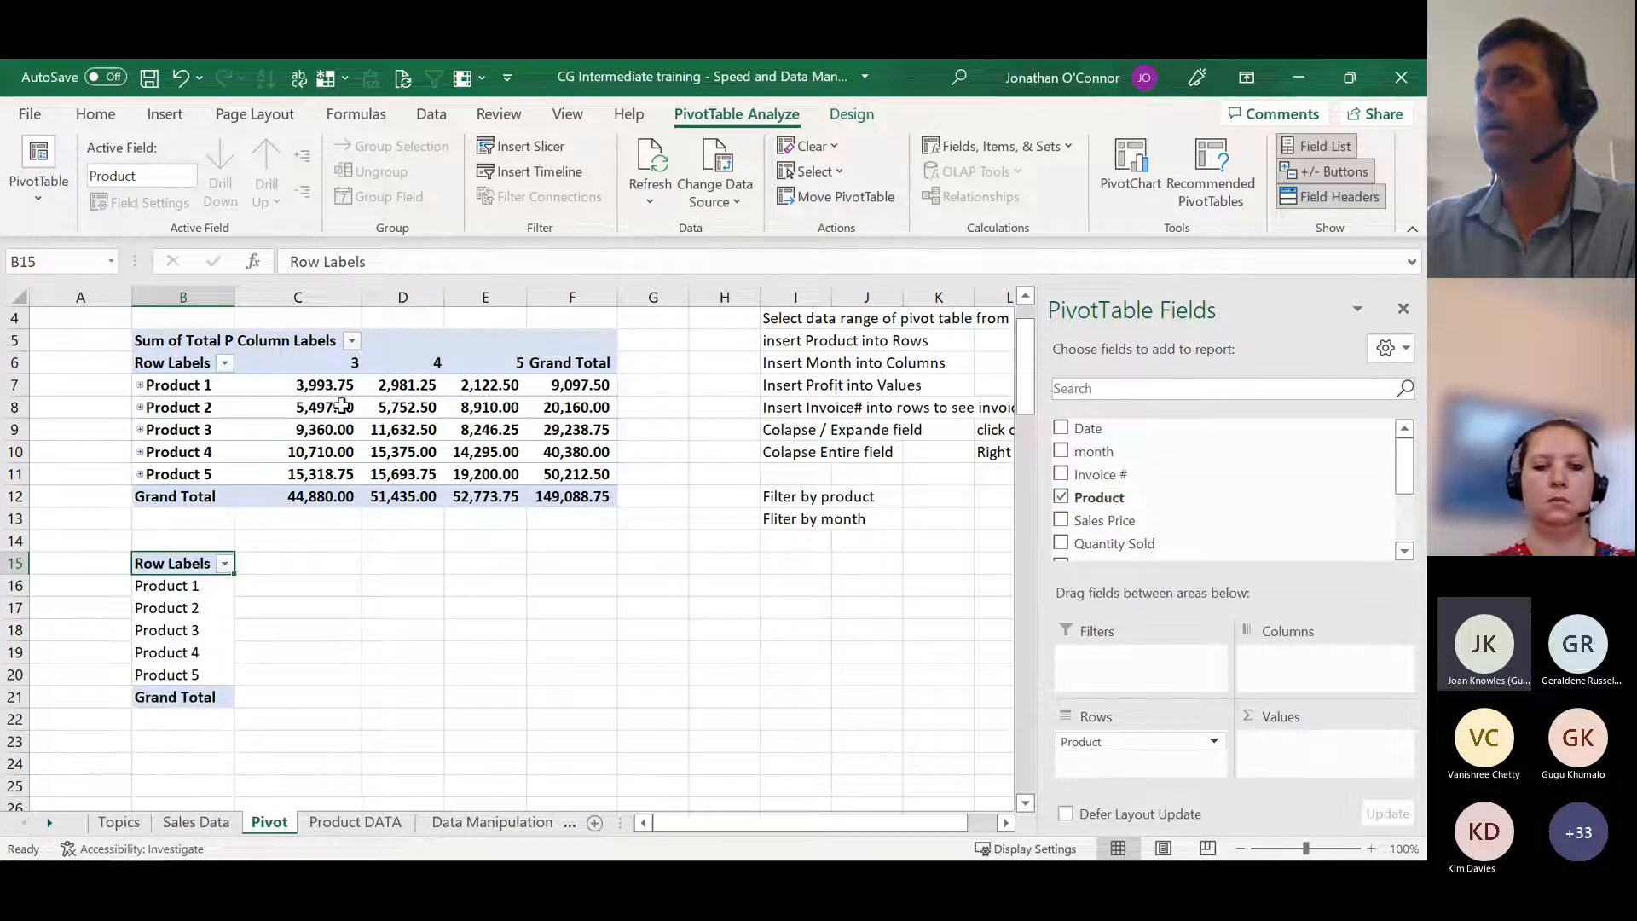
left_click(1061, 452)
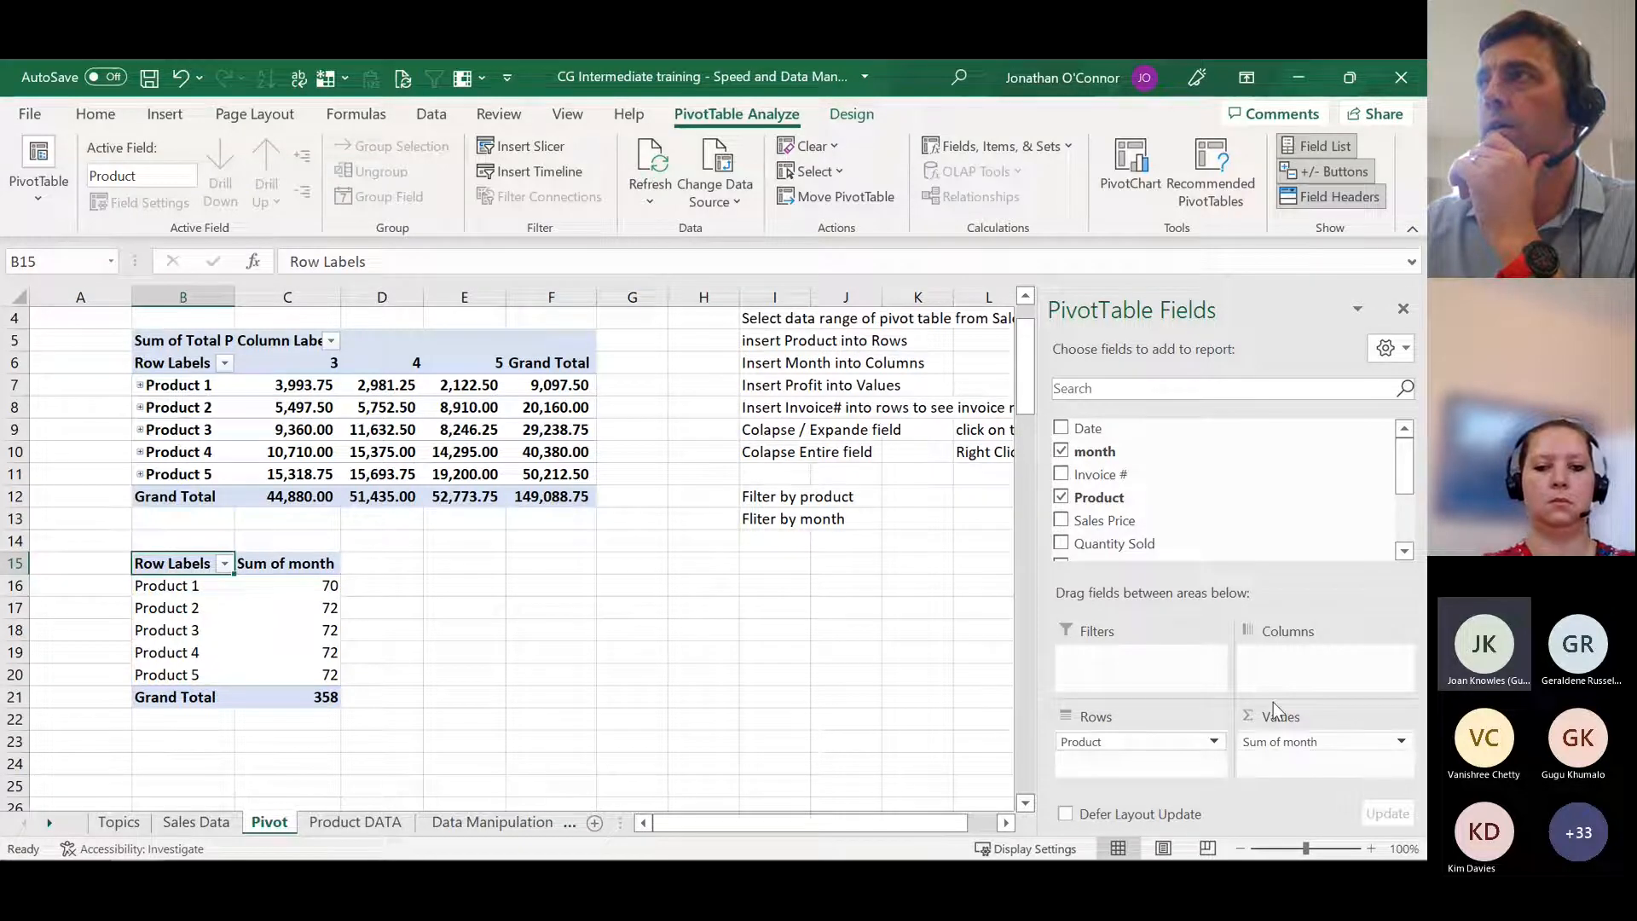
mouse_move(1108, 452)
left_mouse_down()
mouse_move(1279, 673)
mouse_move(1113, 439)
mouse_move(1113, 478)
left_mouse_up()
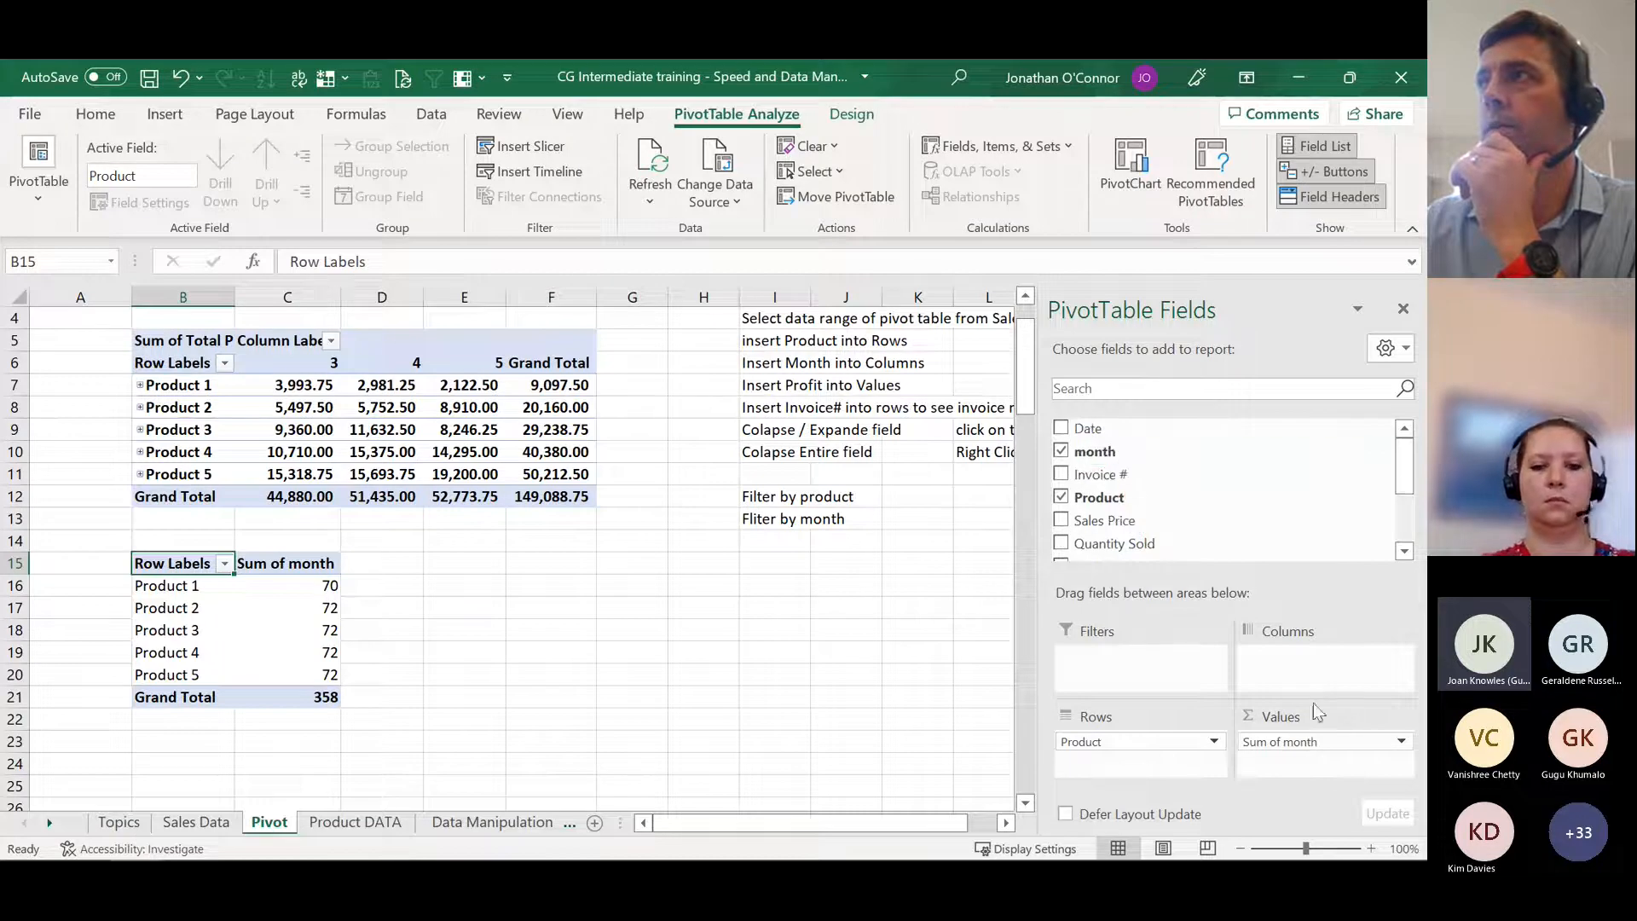
left_click_drag(1319, 749, 1302, 653)
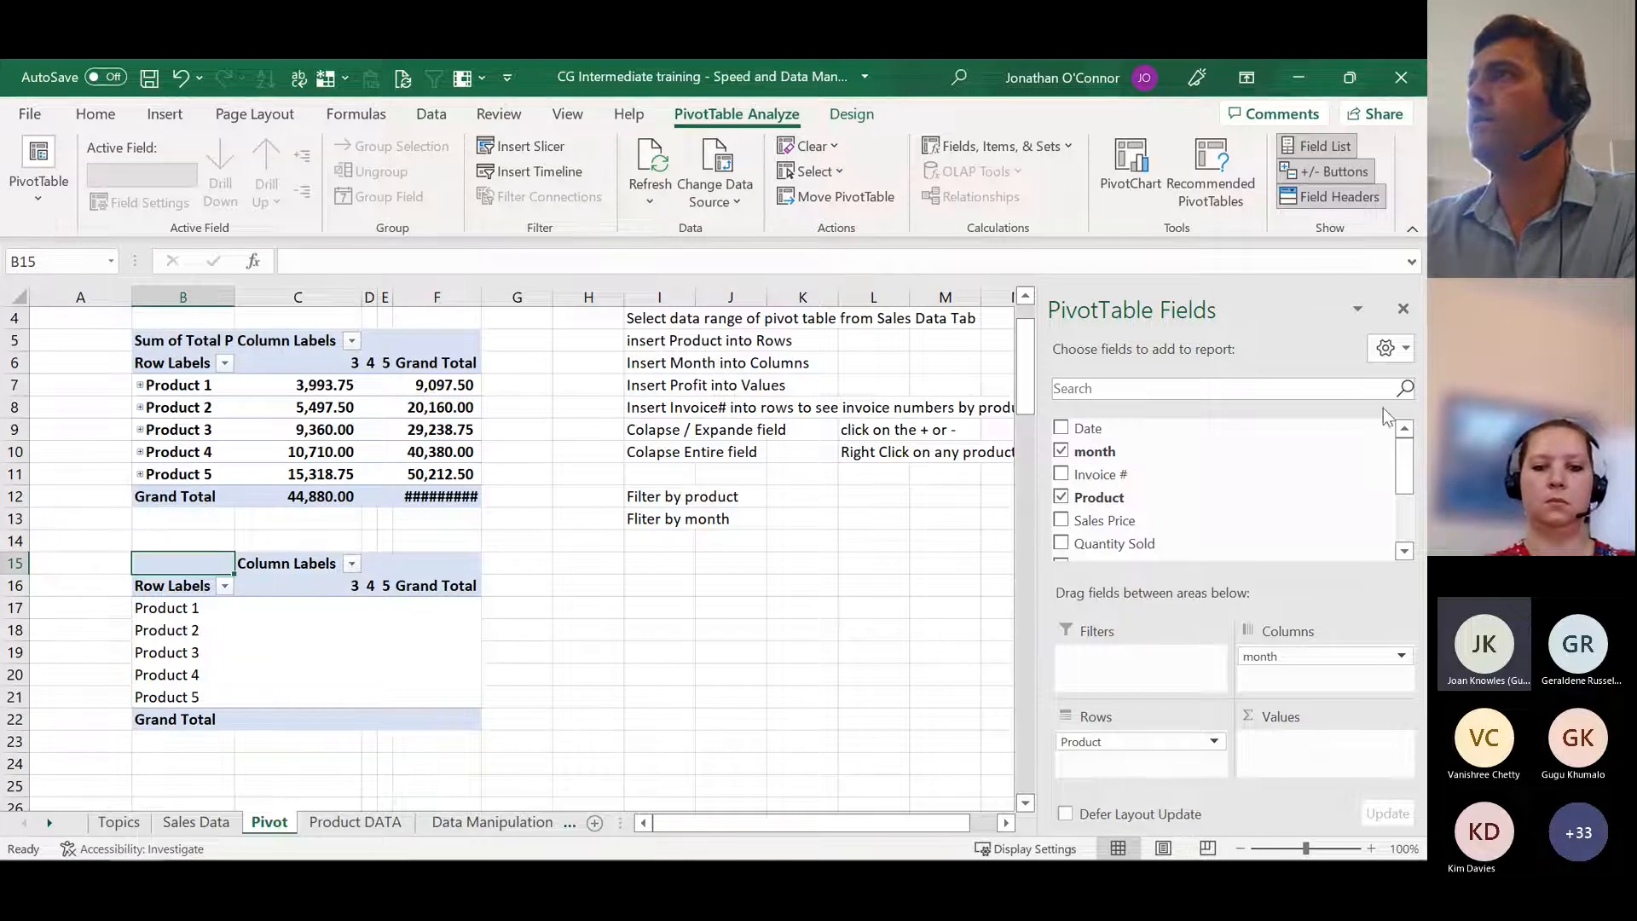
Step: Add the Total Profit field to the new pivot table's Values as a sum
scroll(1203, 494, "down", 1)
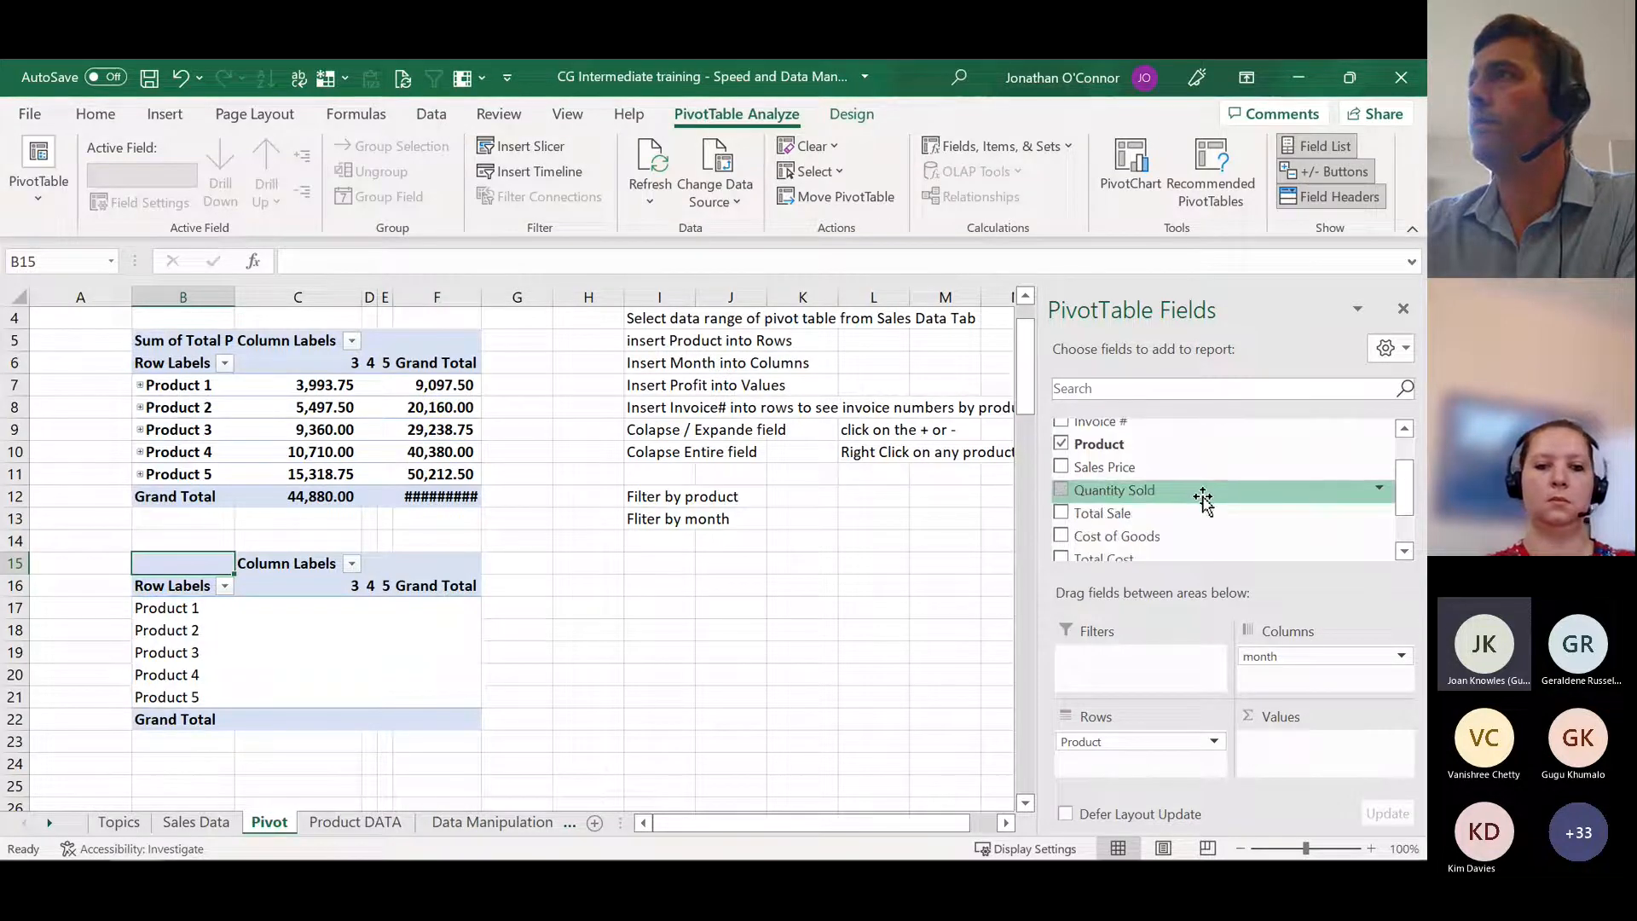
scroll(1203, 502, "down", 1)
left_click(1062, 529)
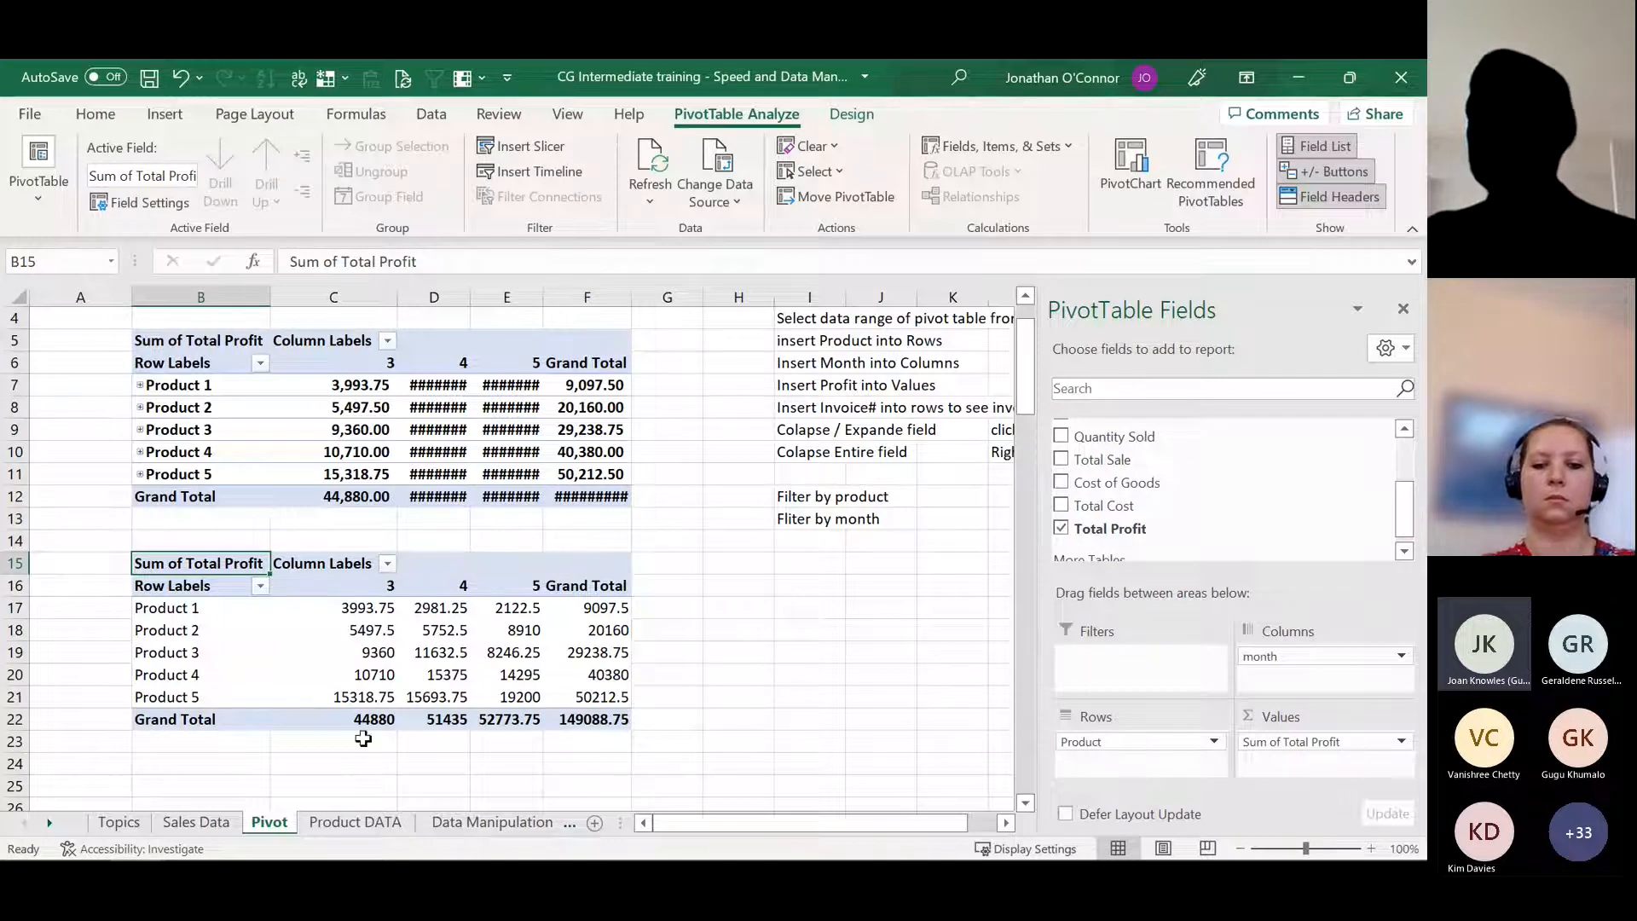
Step: Compare the pivot's grand total with the Total Profit subtotal on Sales Data, and check Product 1's monthly values in row 17
left_click(209, 824)
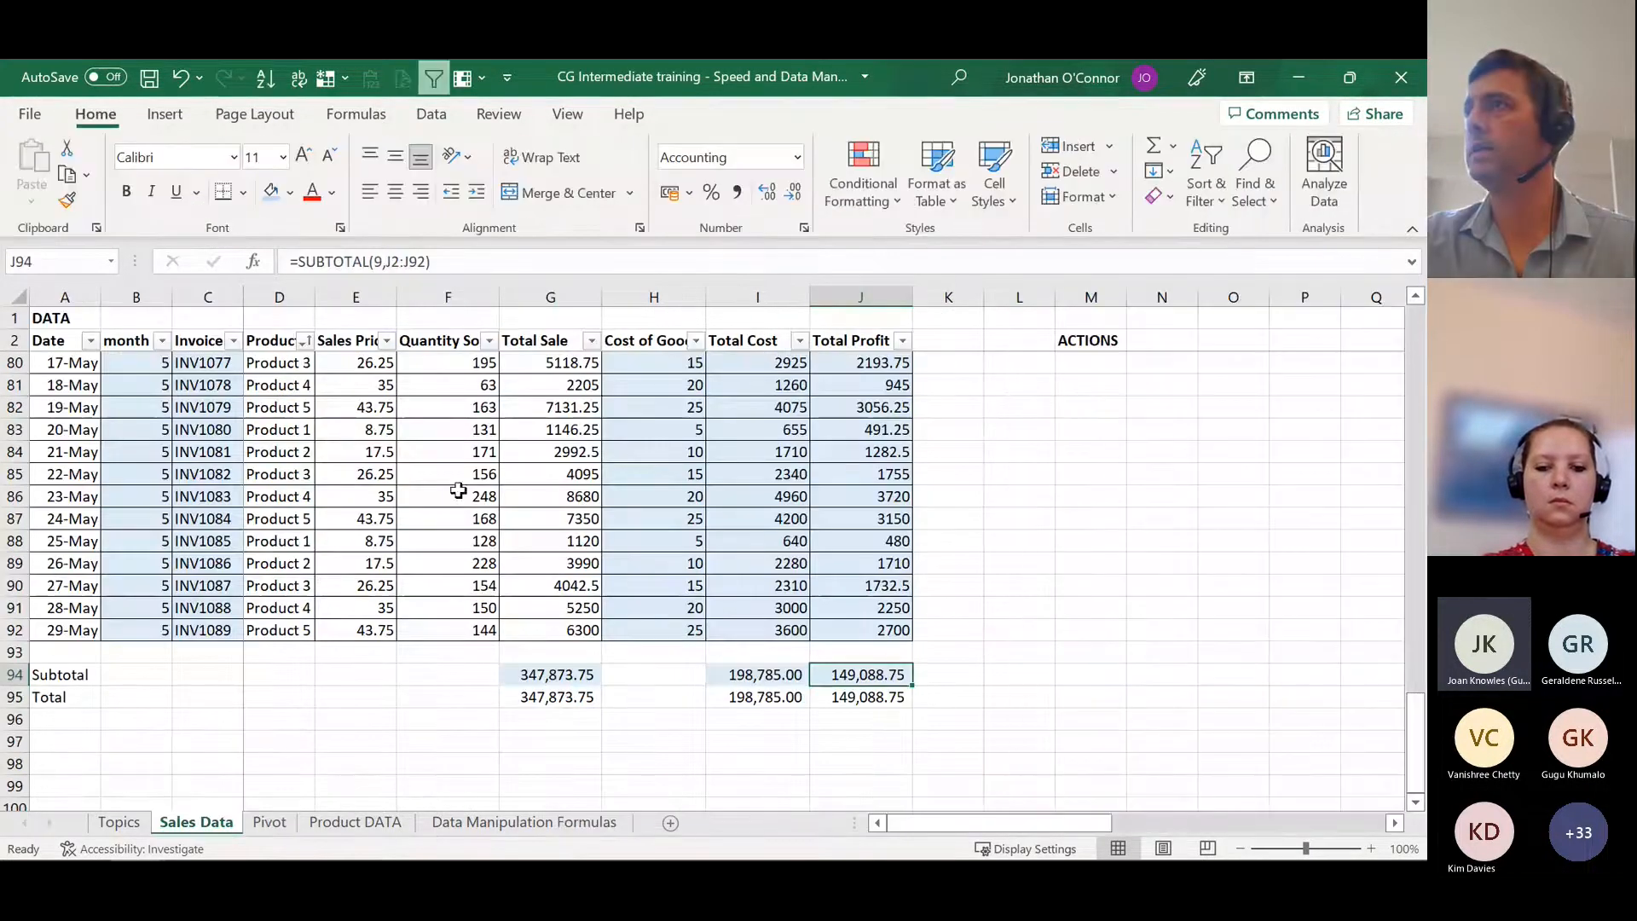
left_click(270, 824)
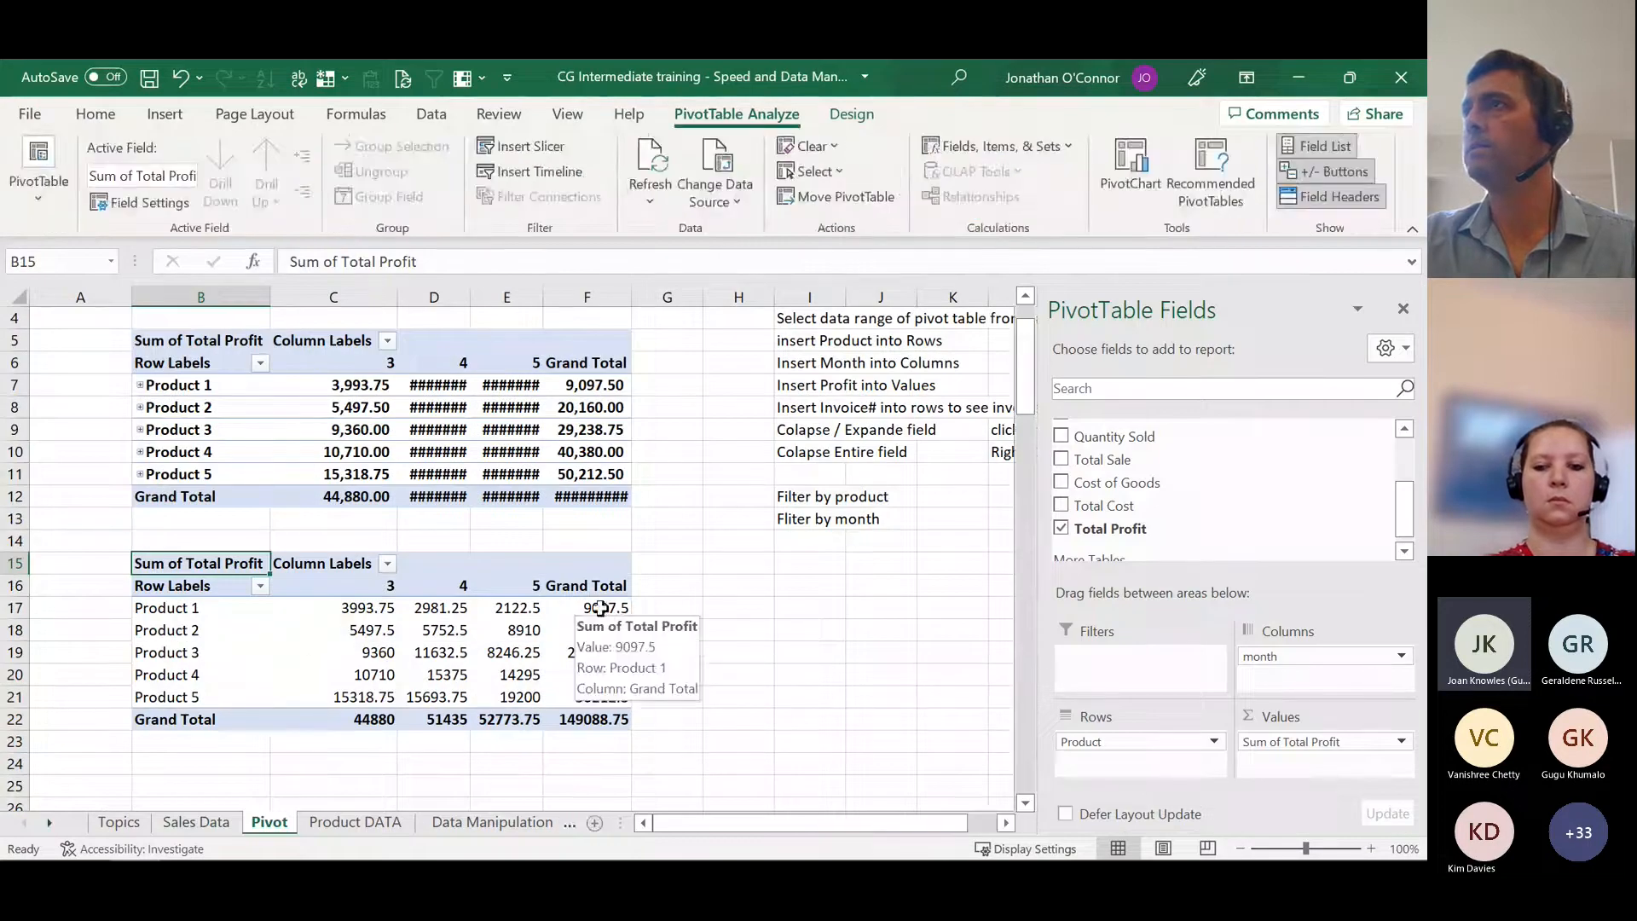
left_click(601, 608)
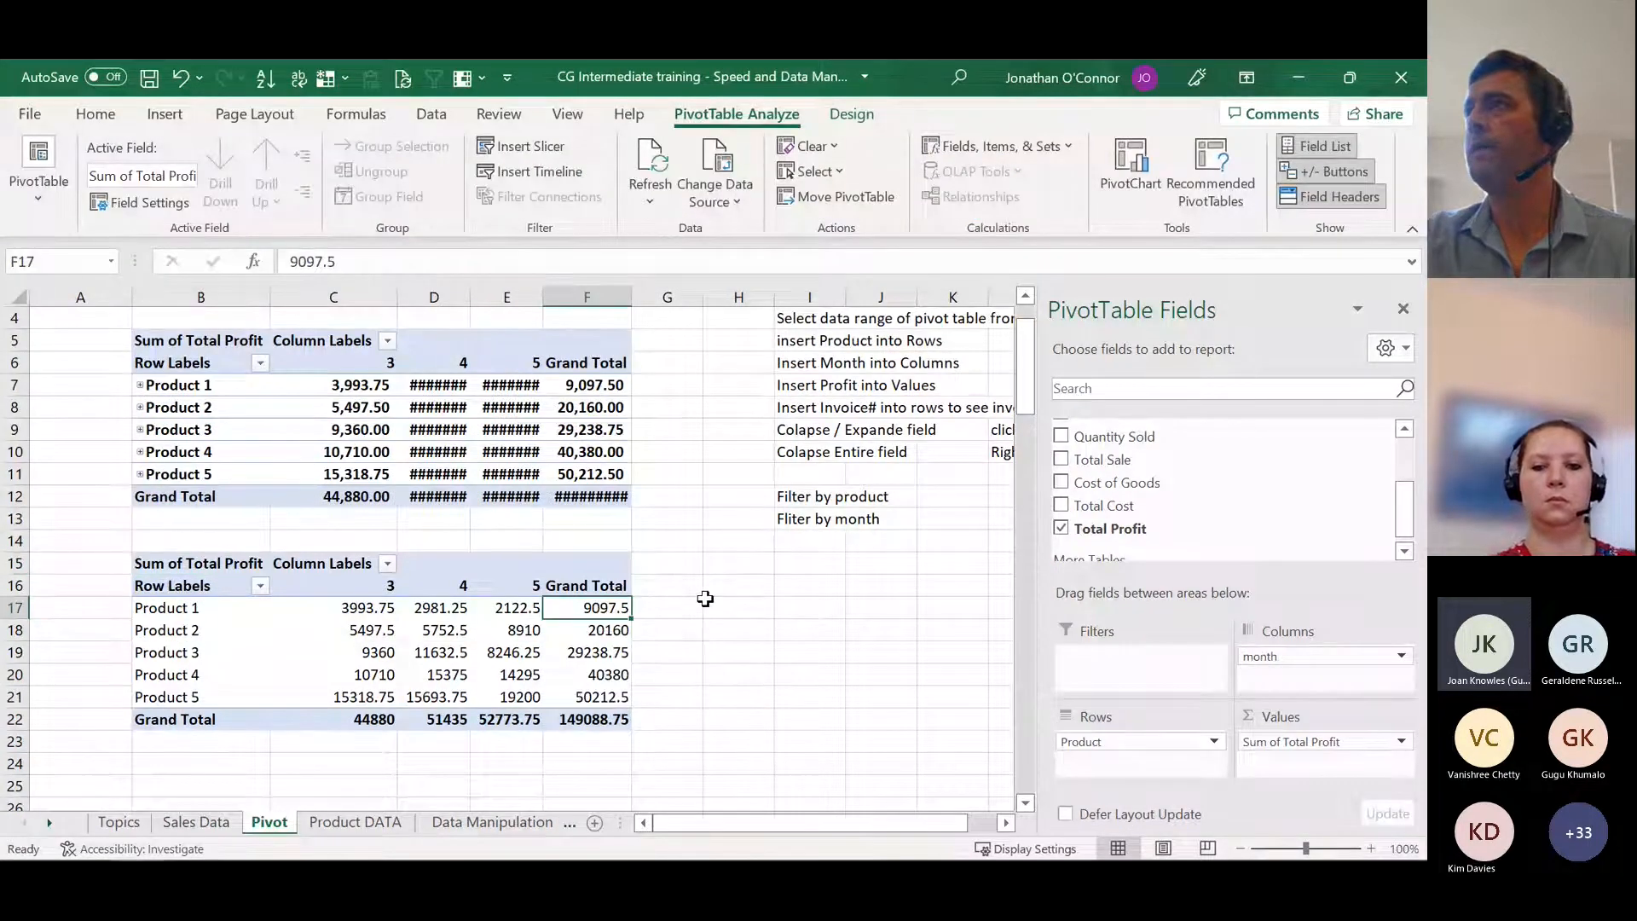
left_click(354, 607)
left_click(431, 607)
left_click(524, 607)
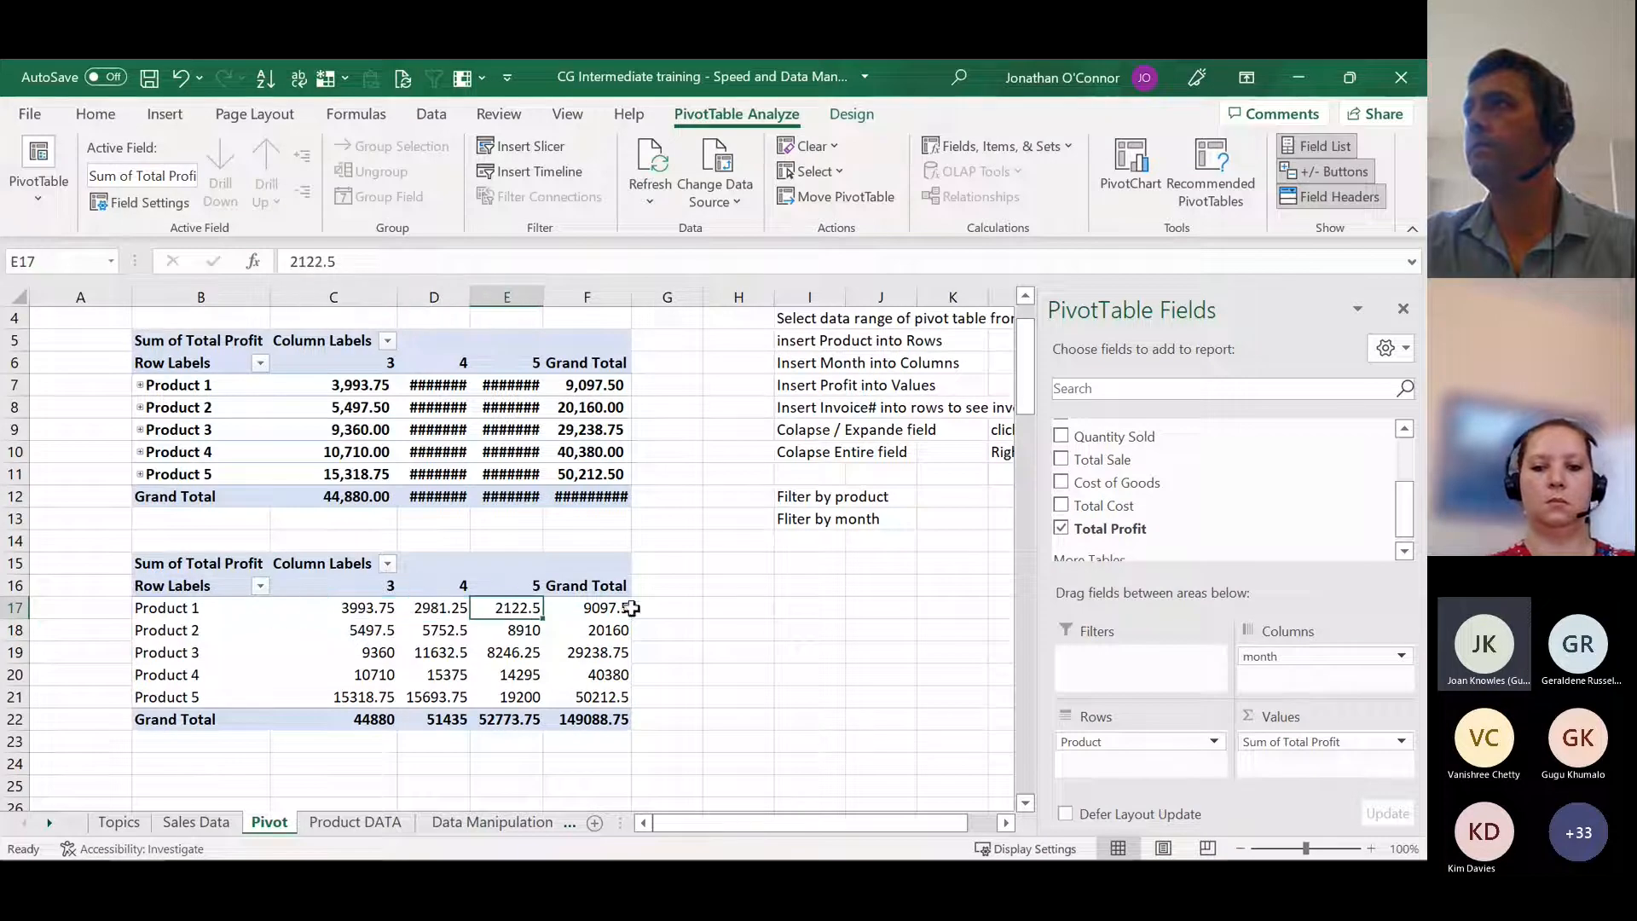
left_click(589, 607)
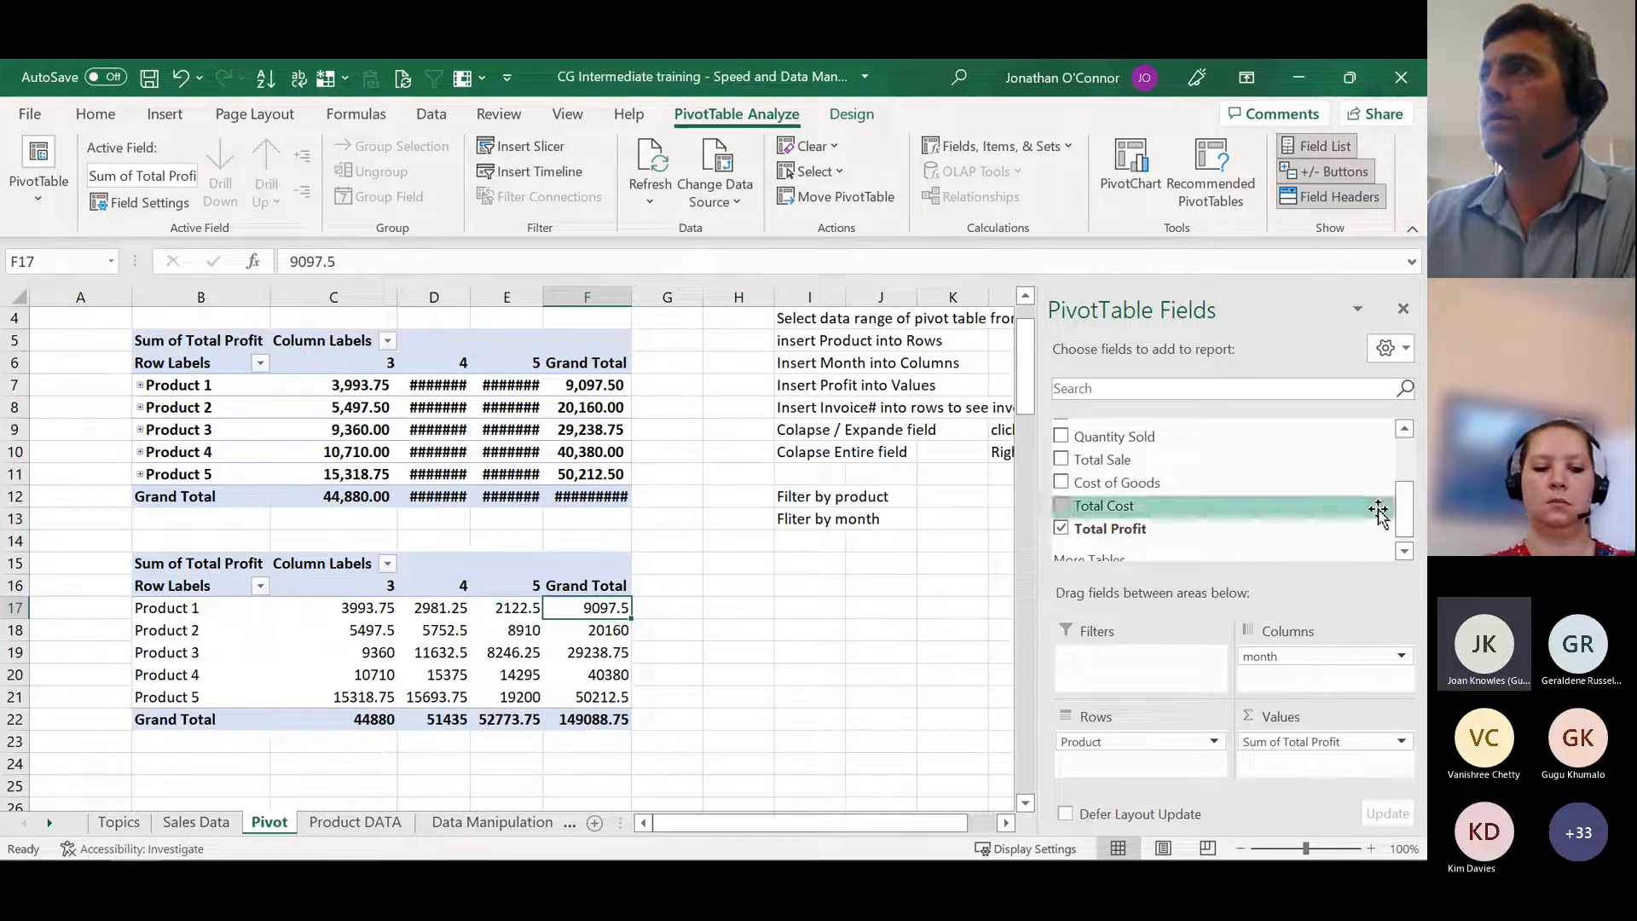
Step: Add the Invoice # field to Rows beneath Product and look through the invoices listed under each product
left_click_drag(1407, 515, 1407, 470)
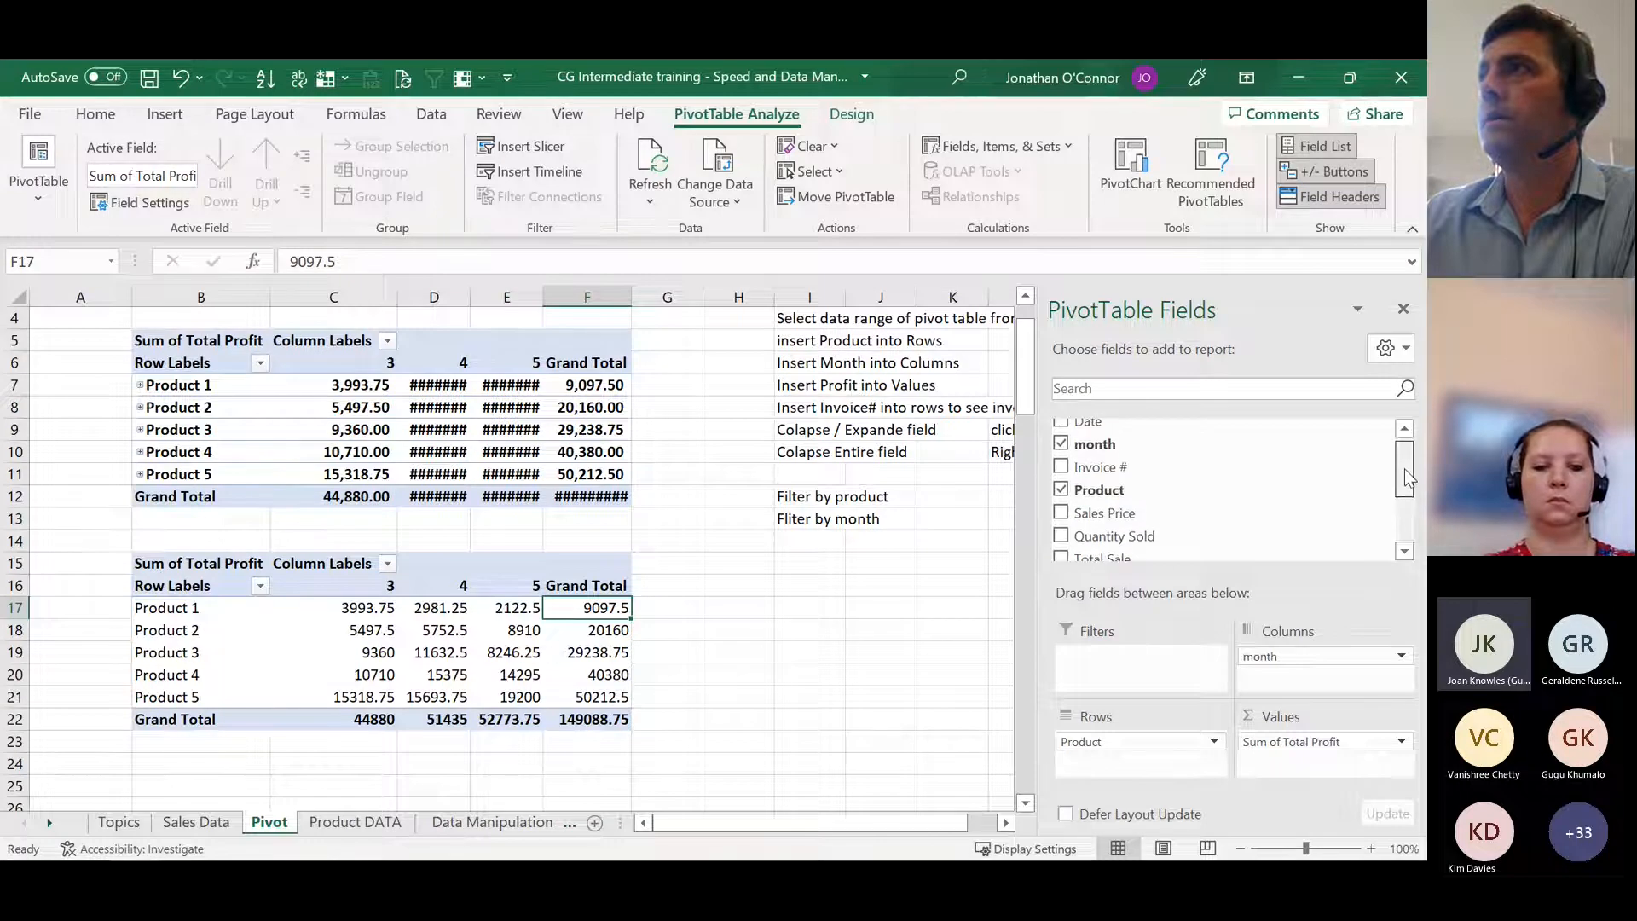
mouse_move(1072, 477)
left_mouse_down()
mouse_move(1100, 480)
mouse_move(1136, 780)
mouse_move(1109, 502)
mouse_move(1076, 473)
left_mouse_up()
left_click(1062, 469)
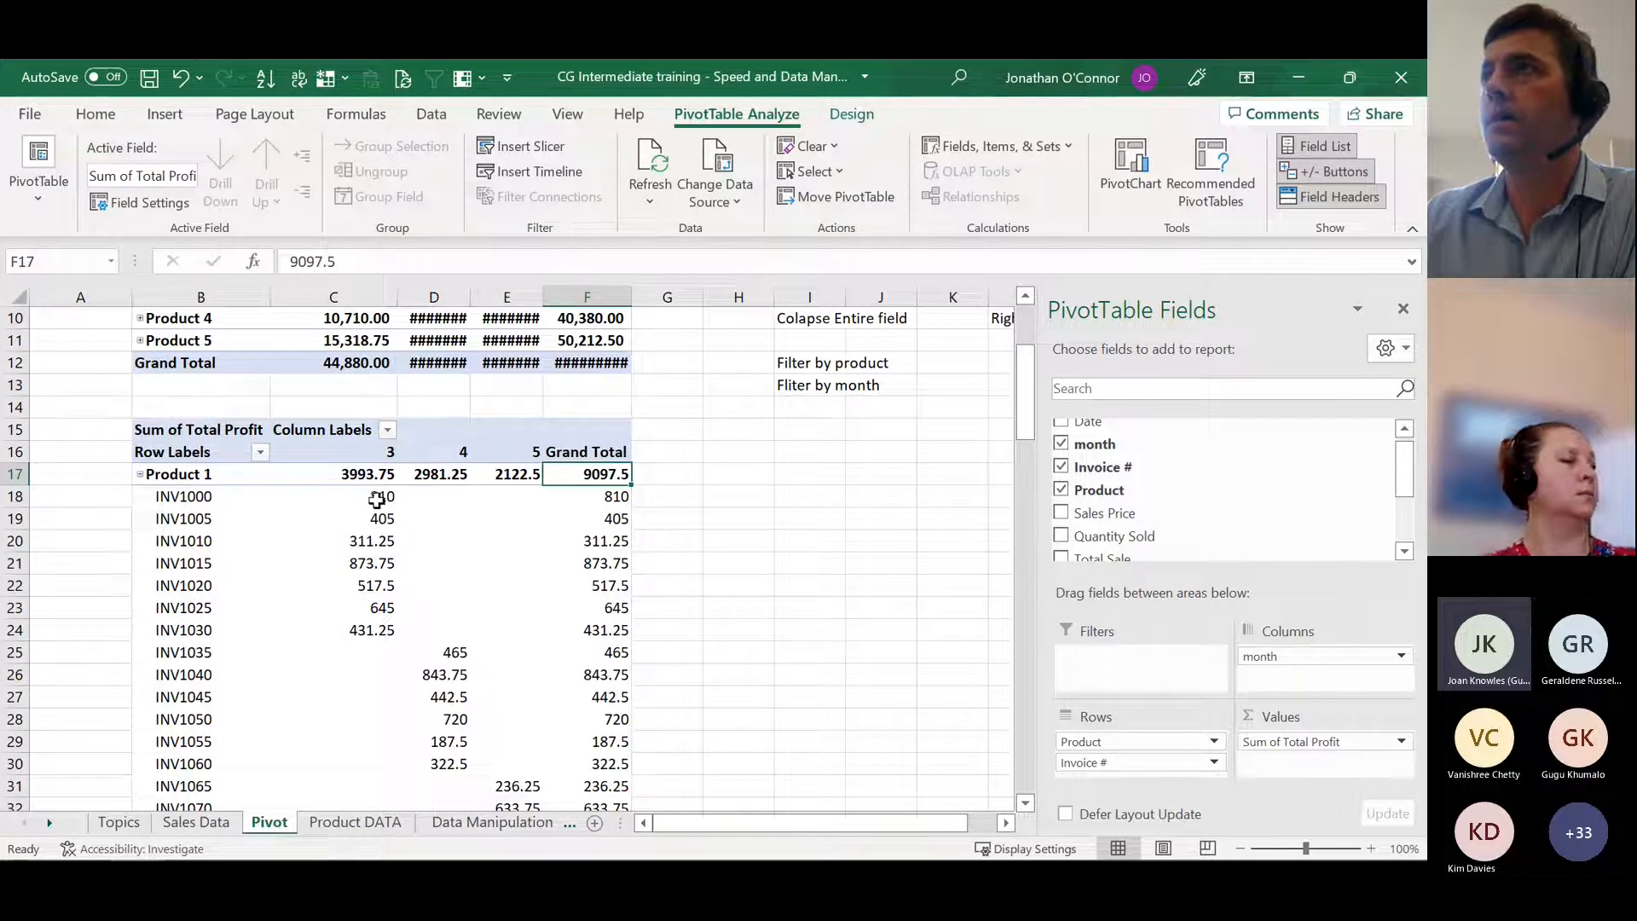
scroll(367, 610, "down", 5)
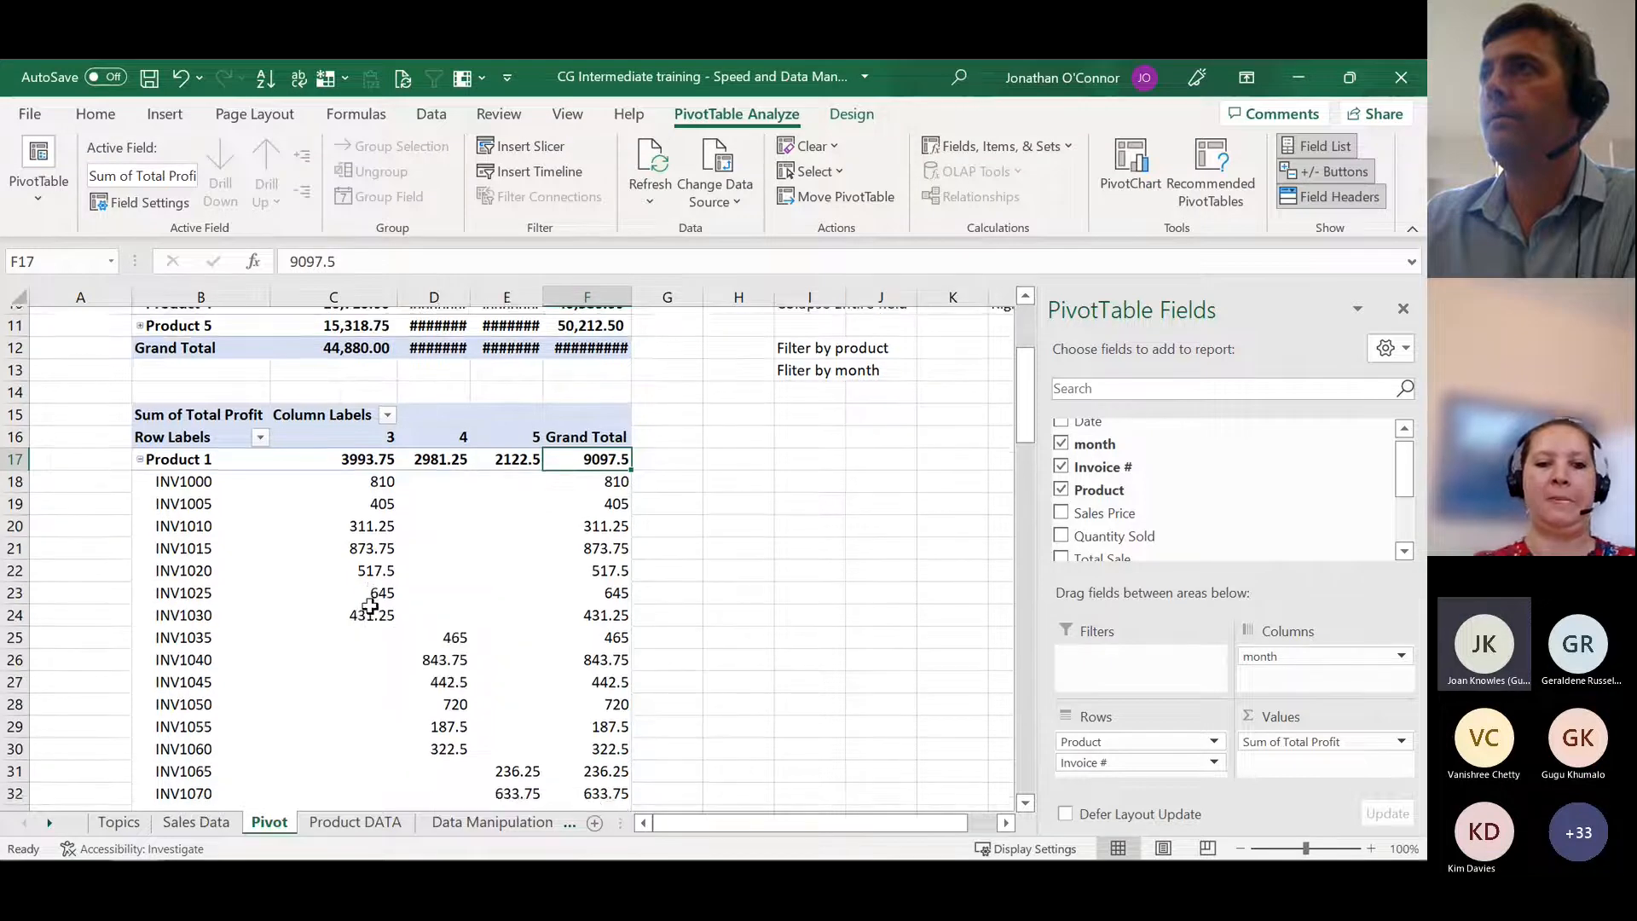
scroll(355, 623, "down", 2)
scroll(352, 622, "up", 5)
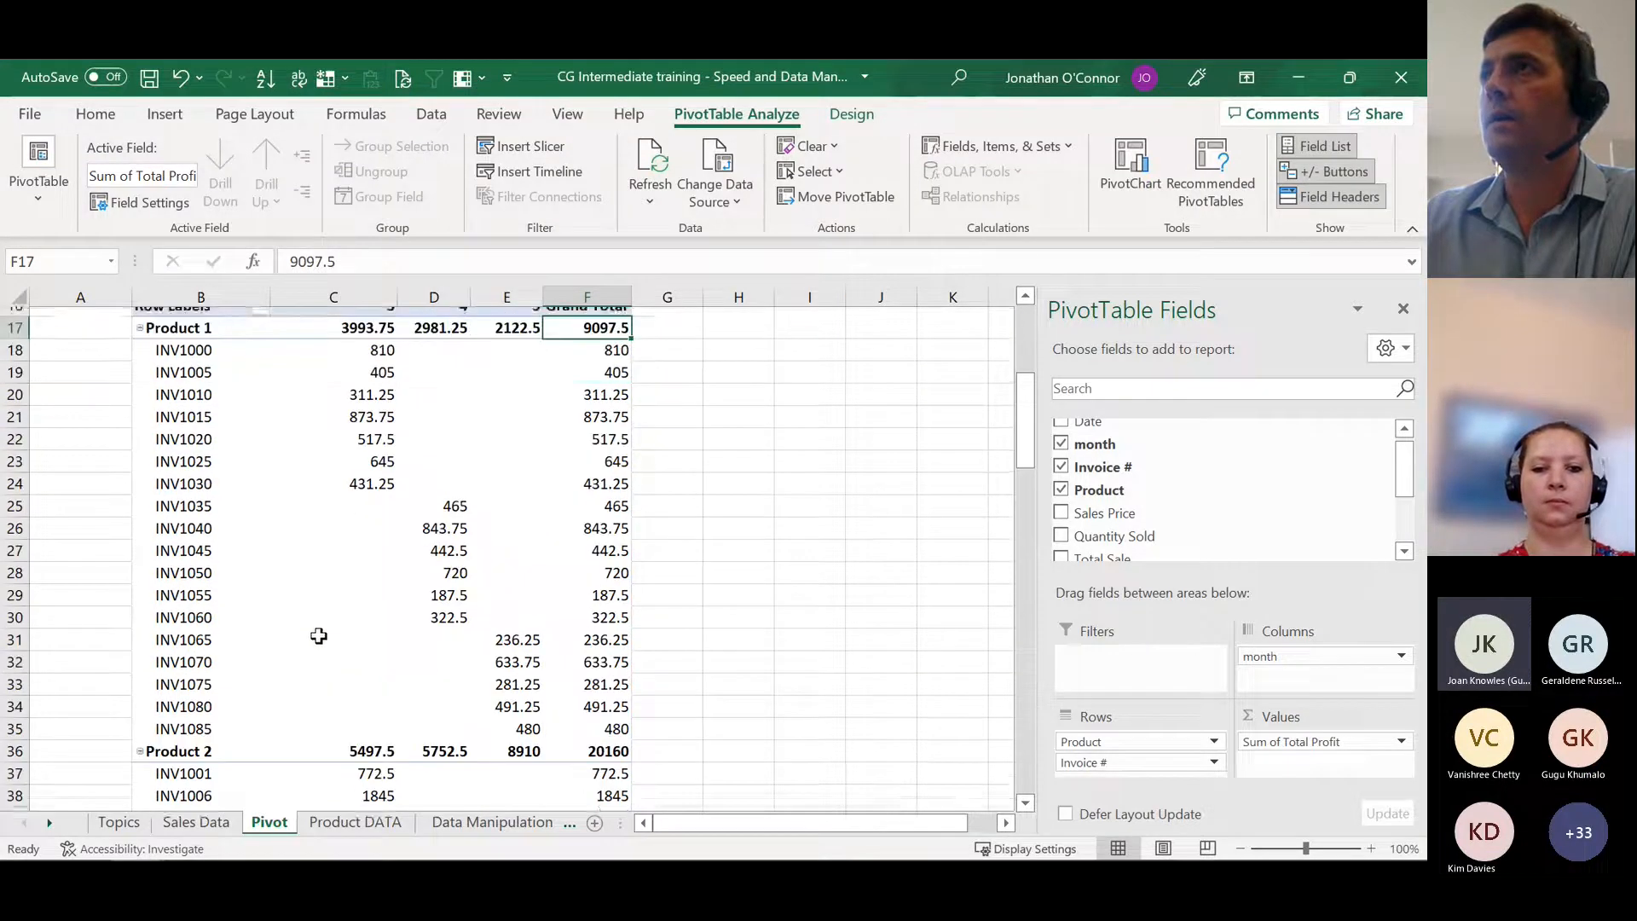
scroll(285, 651, "up", 1)
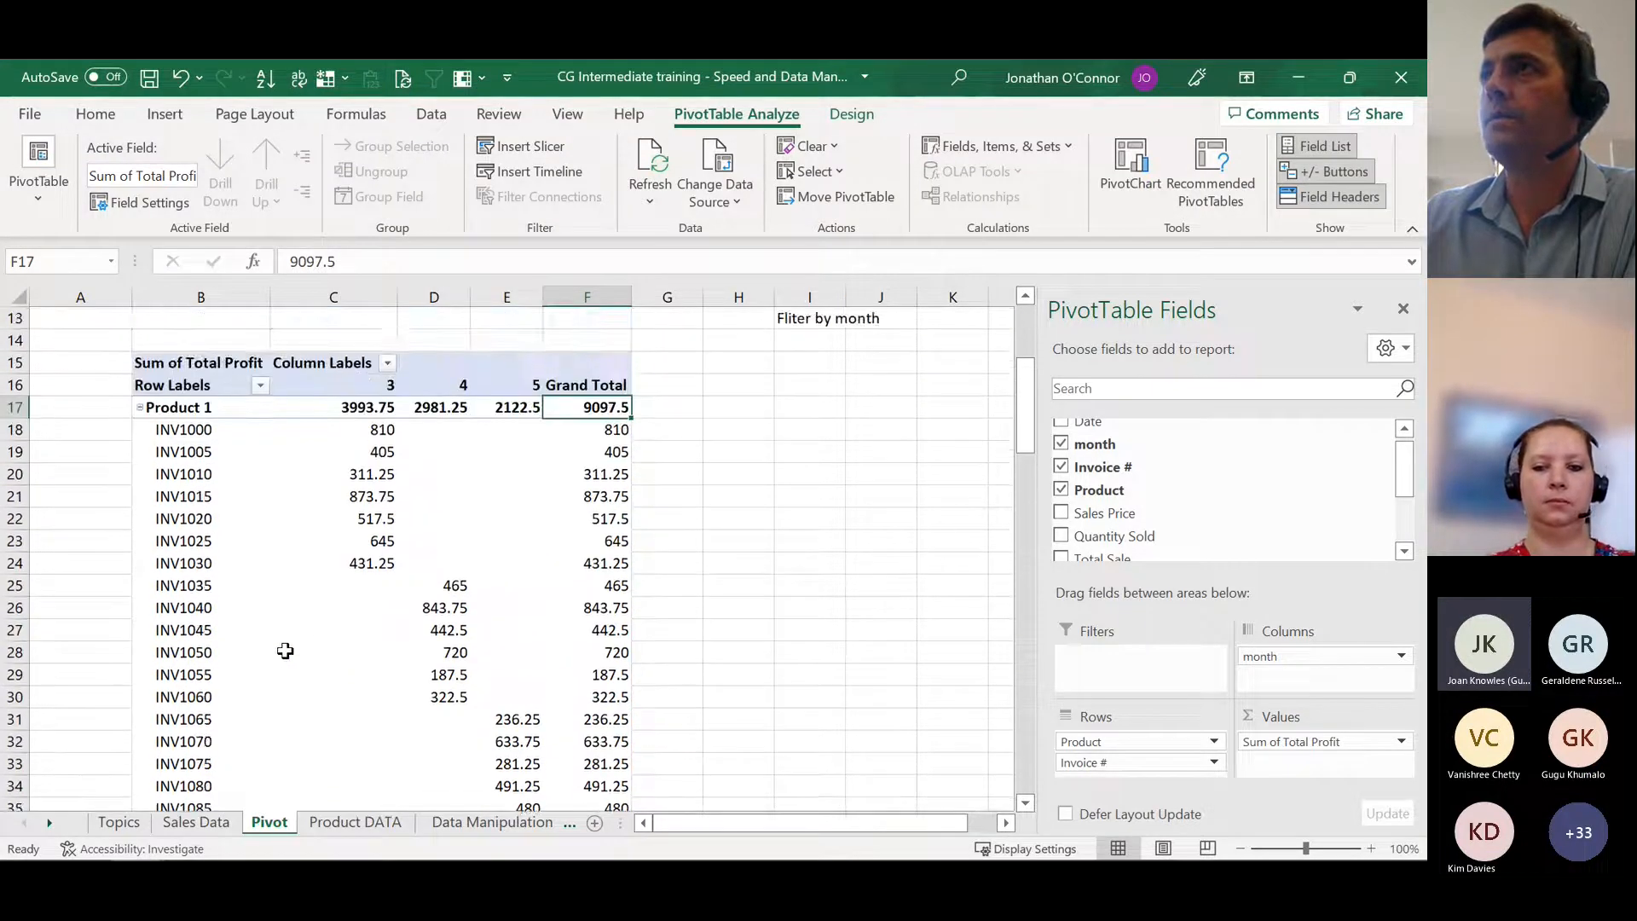
scroll(201, 614, "down", 7)
scroll(212, 544, "down", 5)
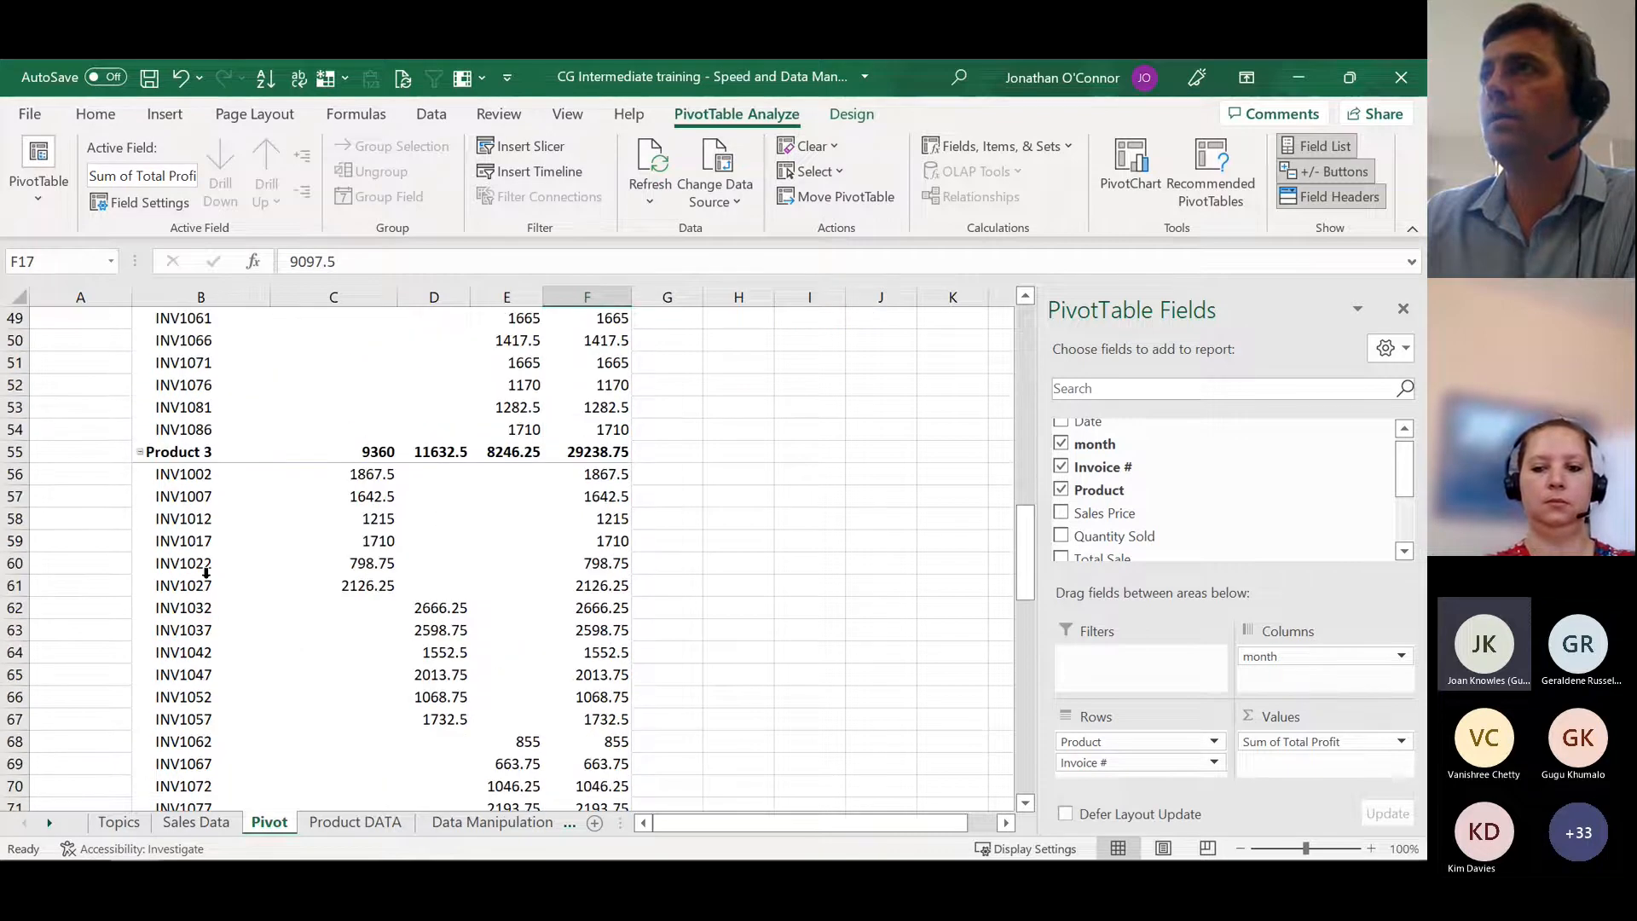
scroll(212, 533, "up", 13)
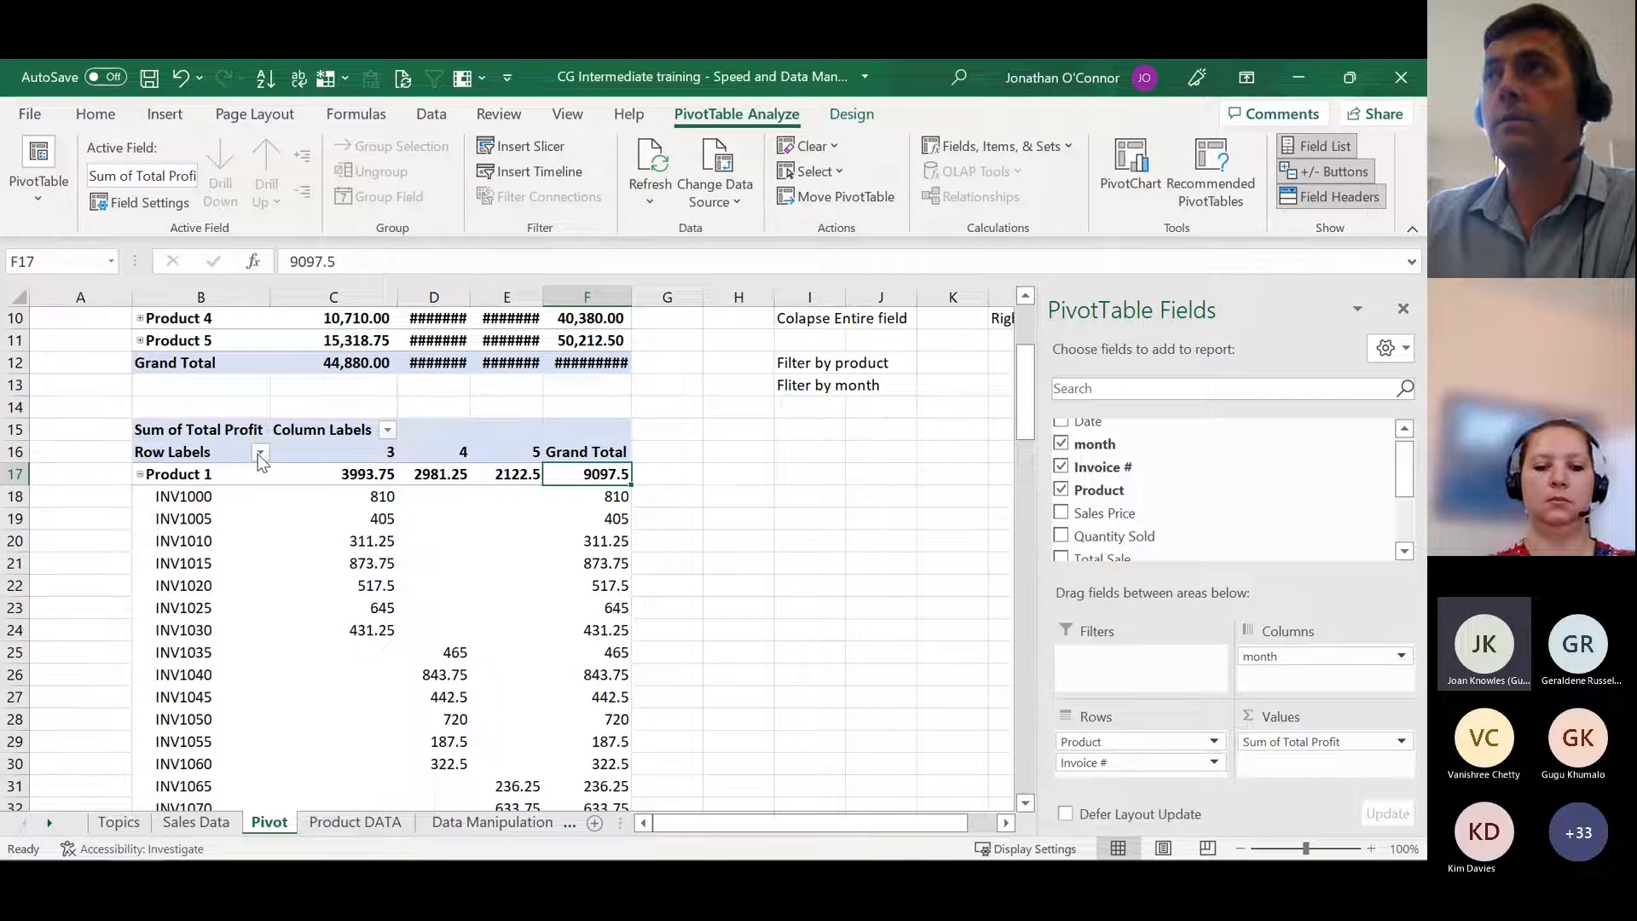
Step: Filter the pivot table's row labels to Product 1 only and review its invoices
left_click(261, 454)
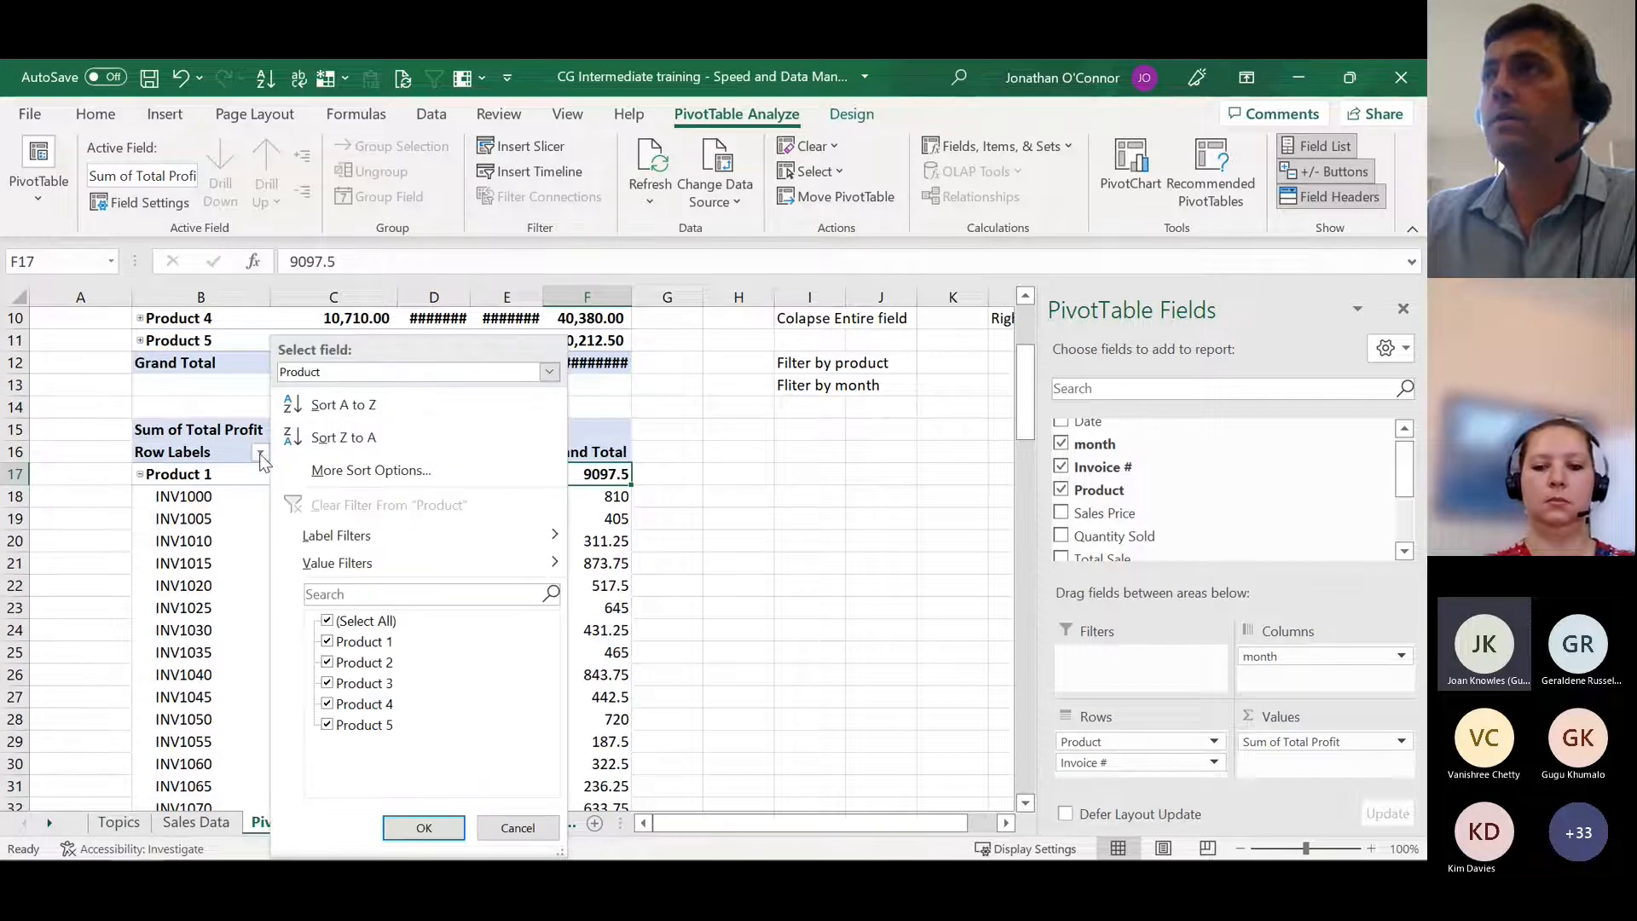
left_click(327, 621)
left_click(328, 642)
left_click(420, 825)
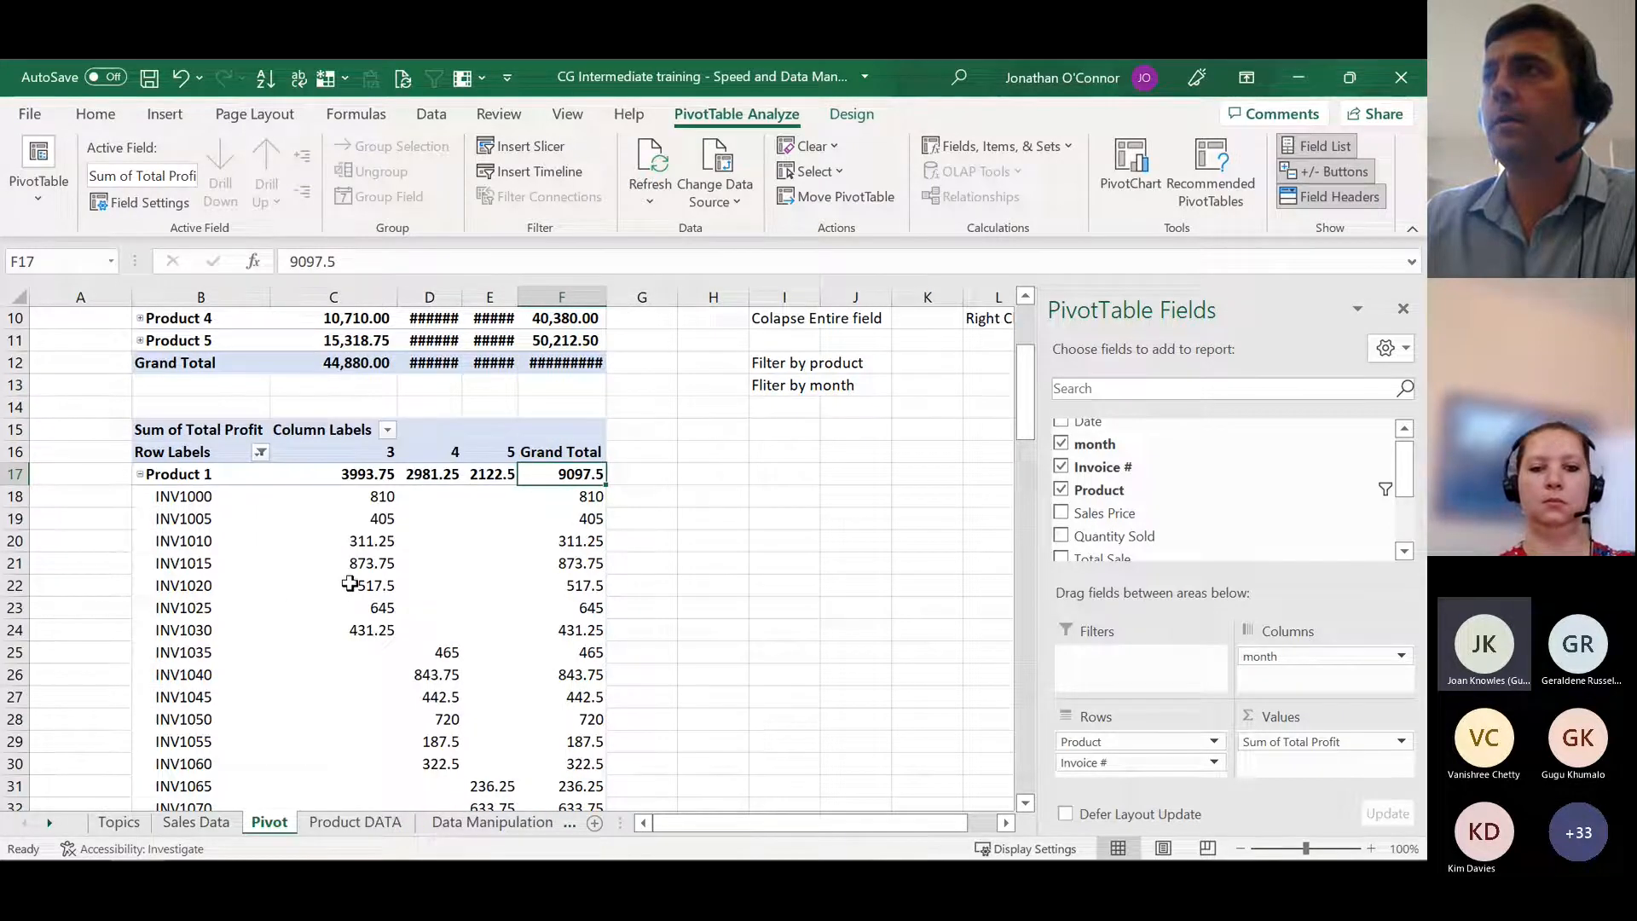
scroll(324, 559, "down", 2)
scroll(324, 560, "up", 1)
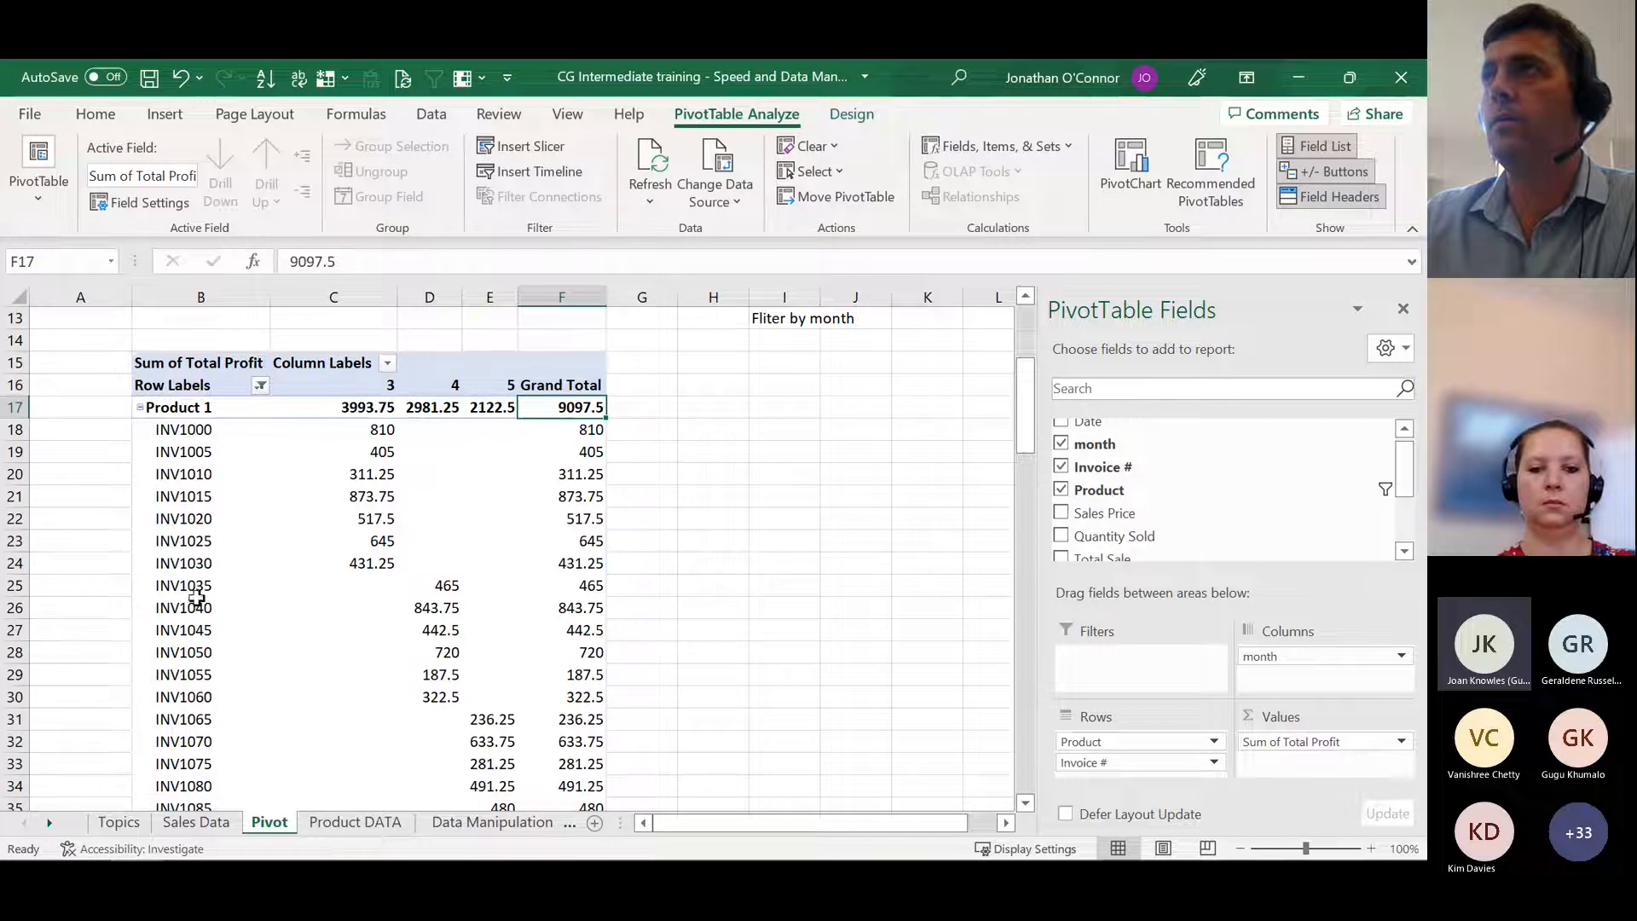
Step: Collapse Product 1's invoice details in the pivot table, expand them once, and collapse them again
left_click(140, 408)
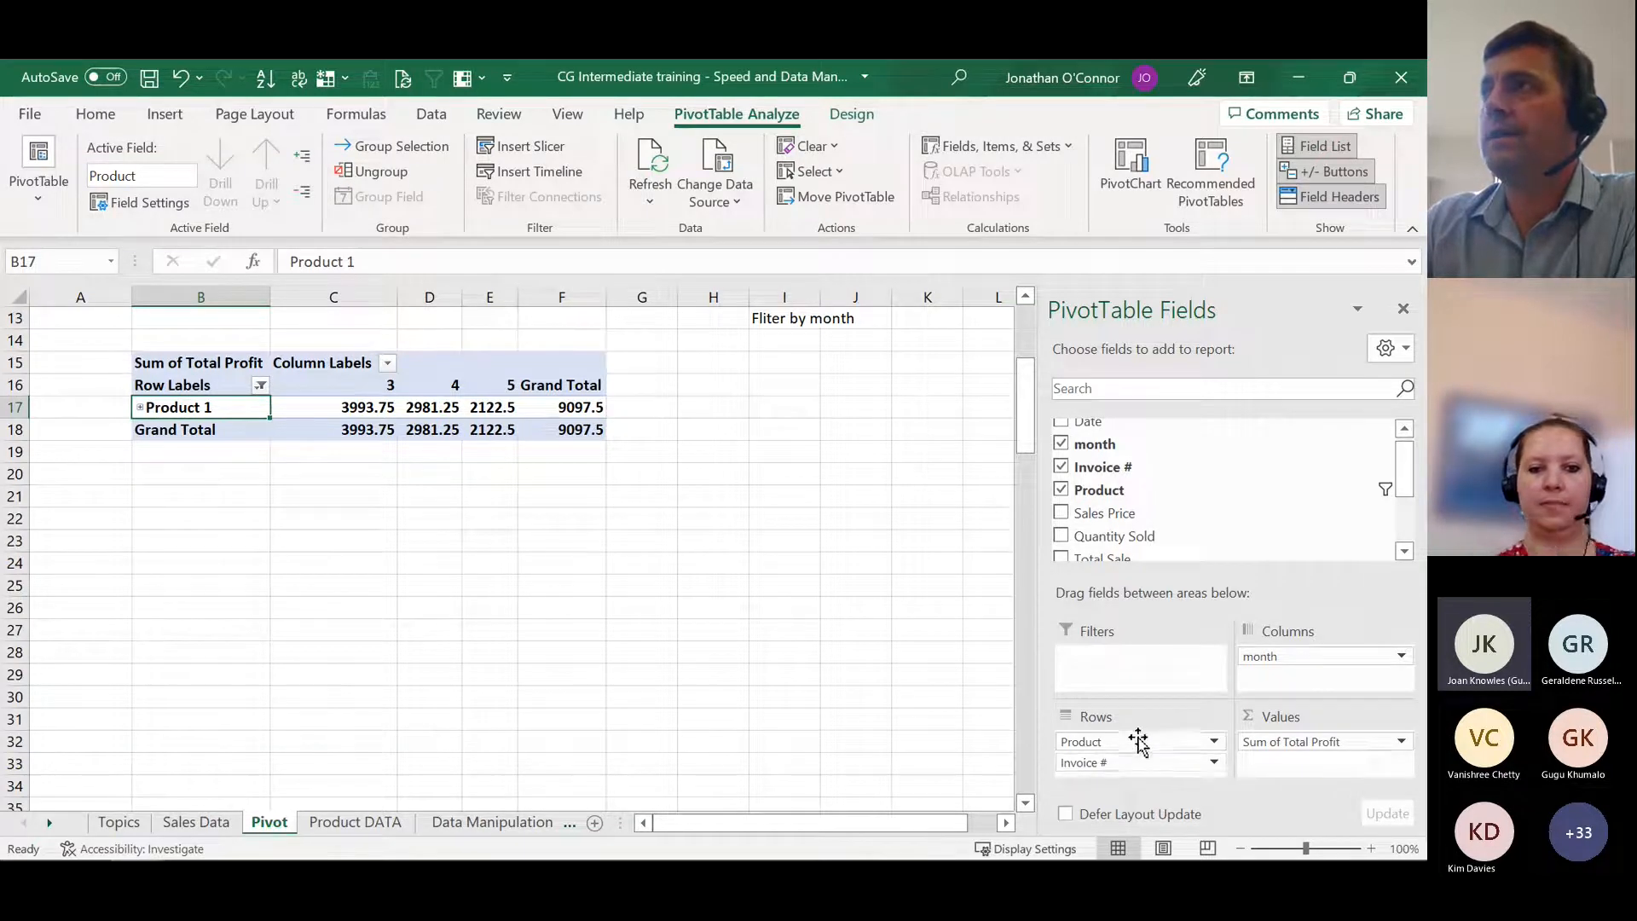
left_click(139, 408)
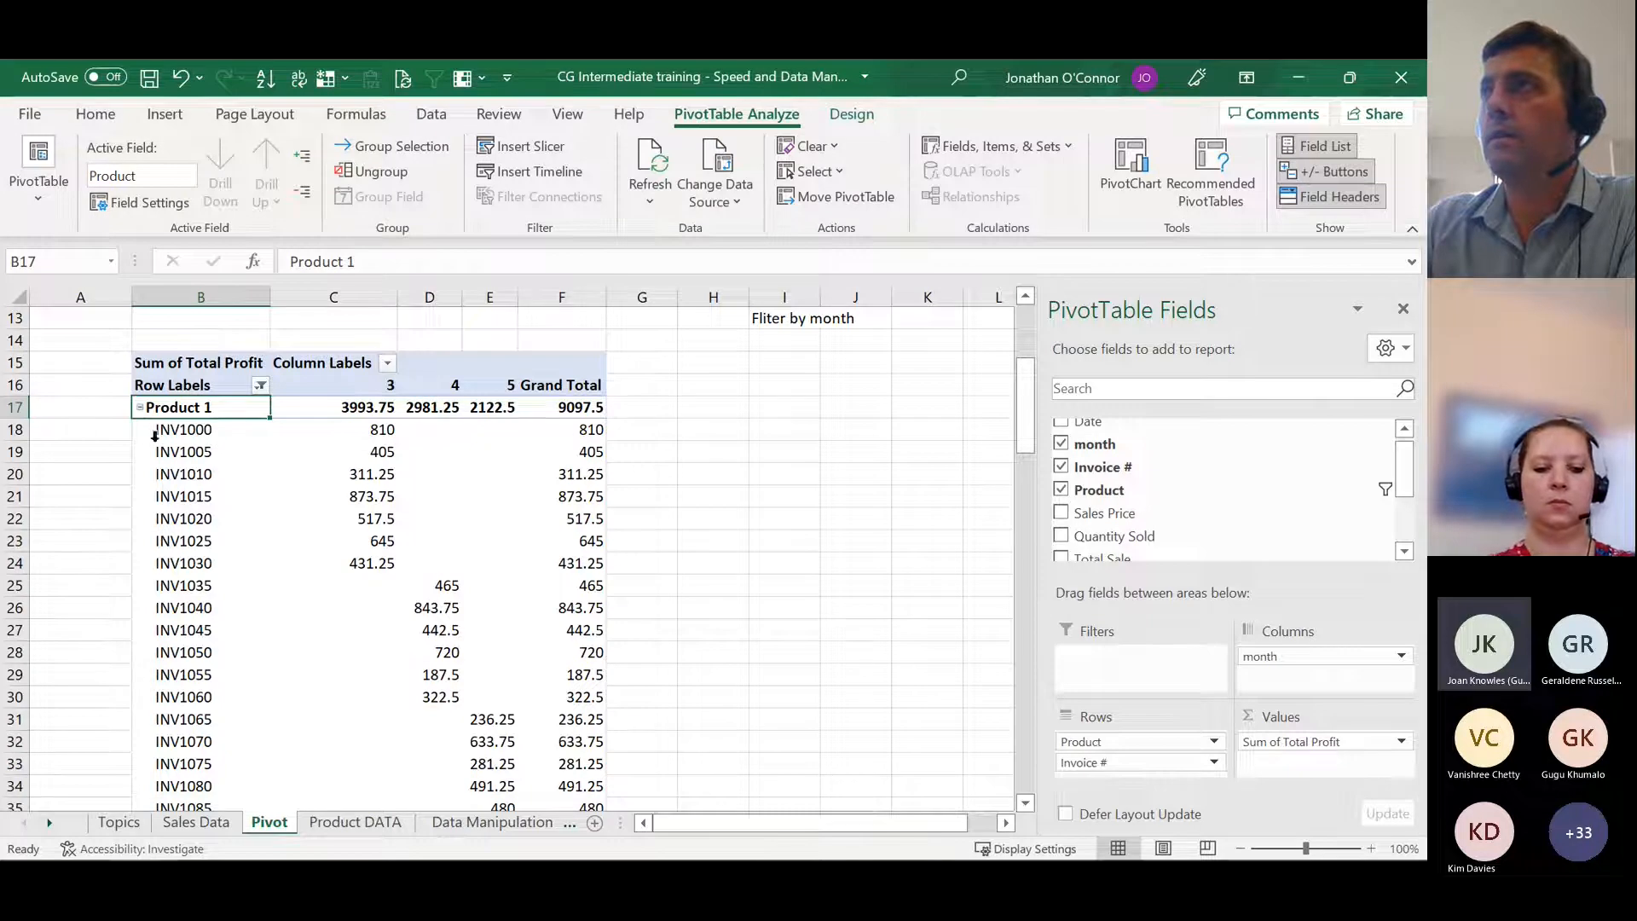
left_click(140, 408)
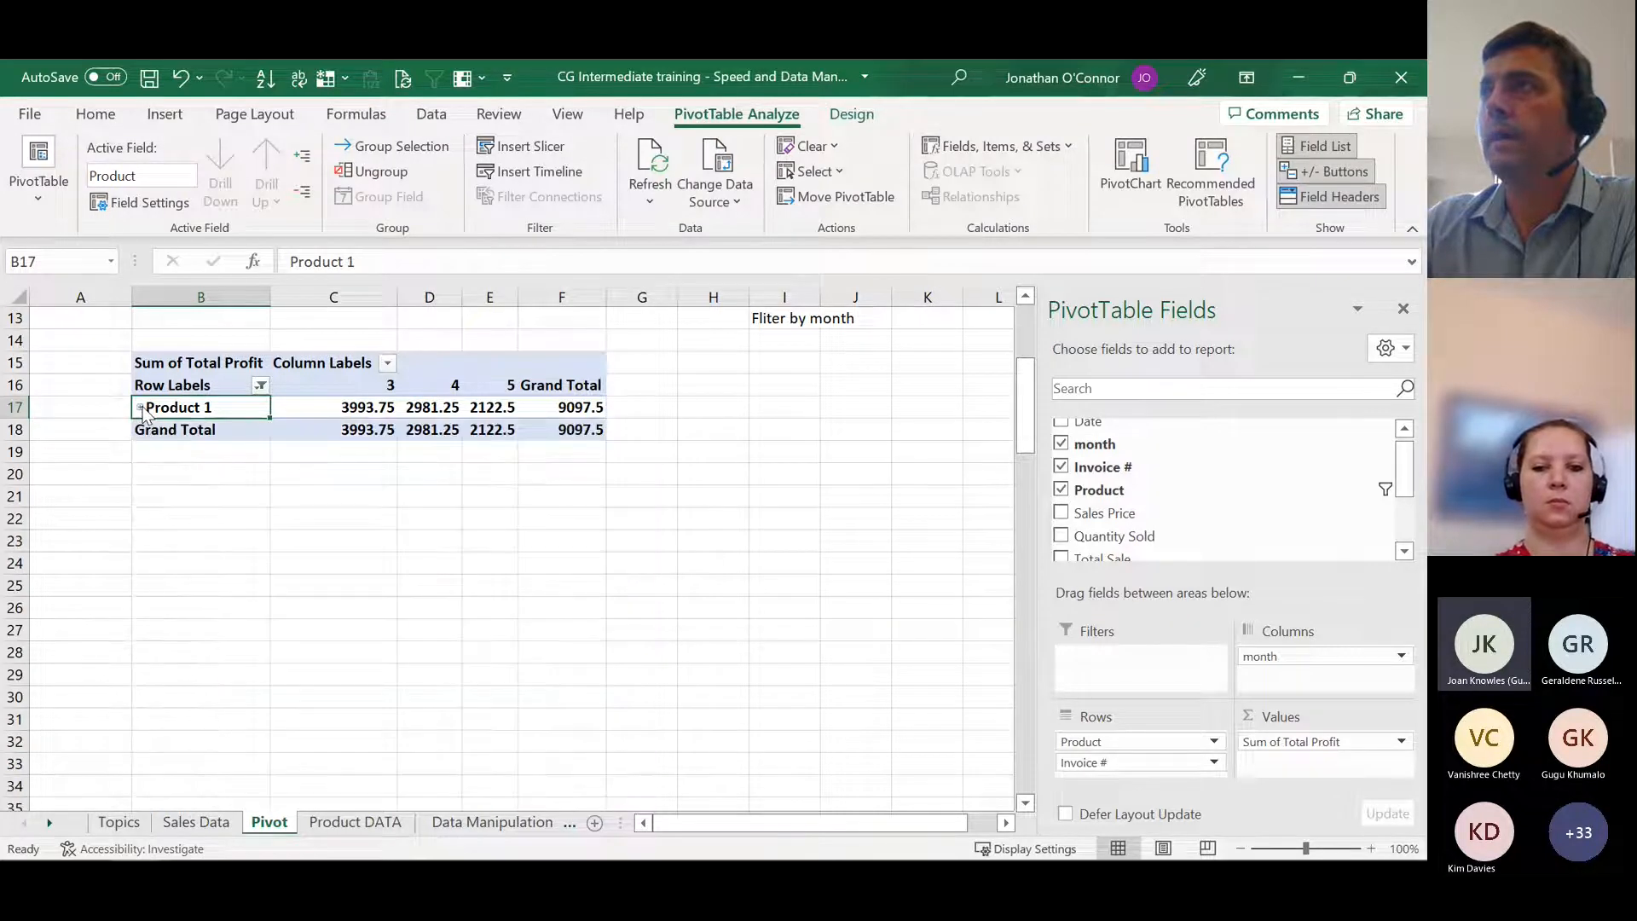
Step: Show all products again in the pivot table's row labels and look through the list down to the Grand Total row
left_click(261, 386)
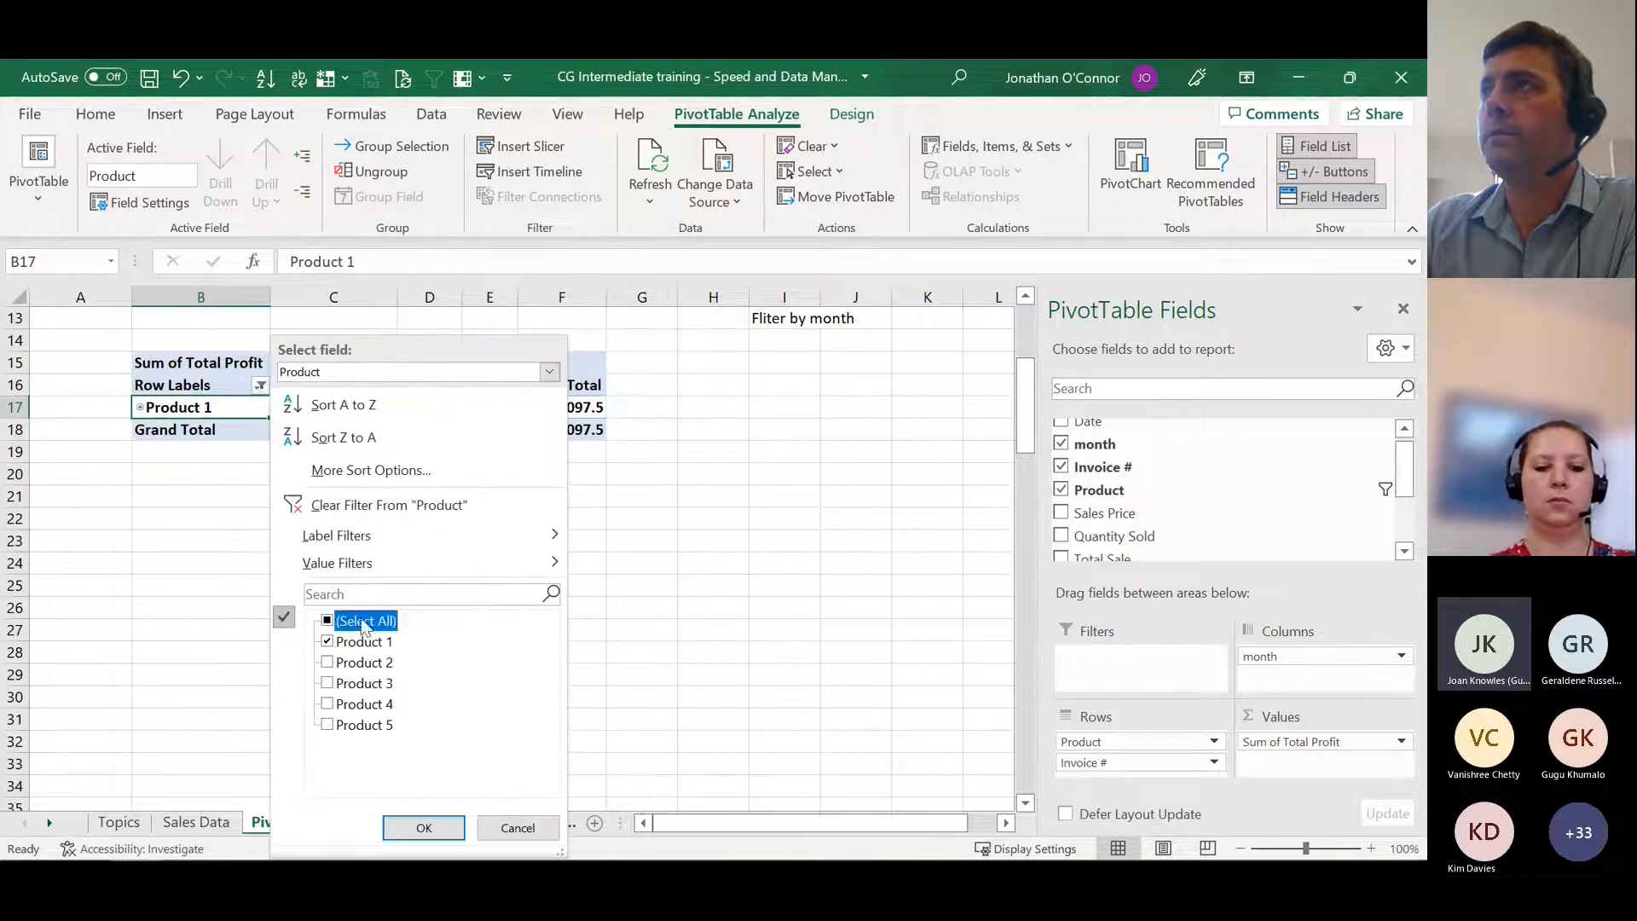
left_click(424, 830)
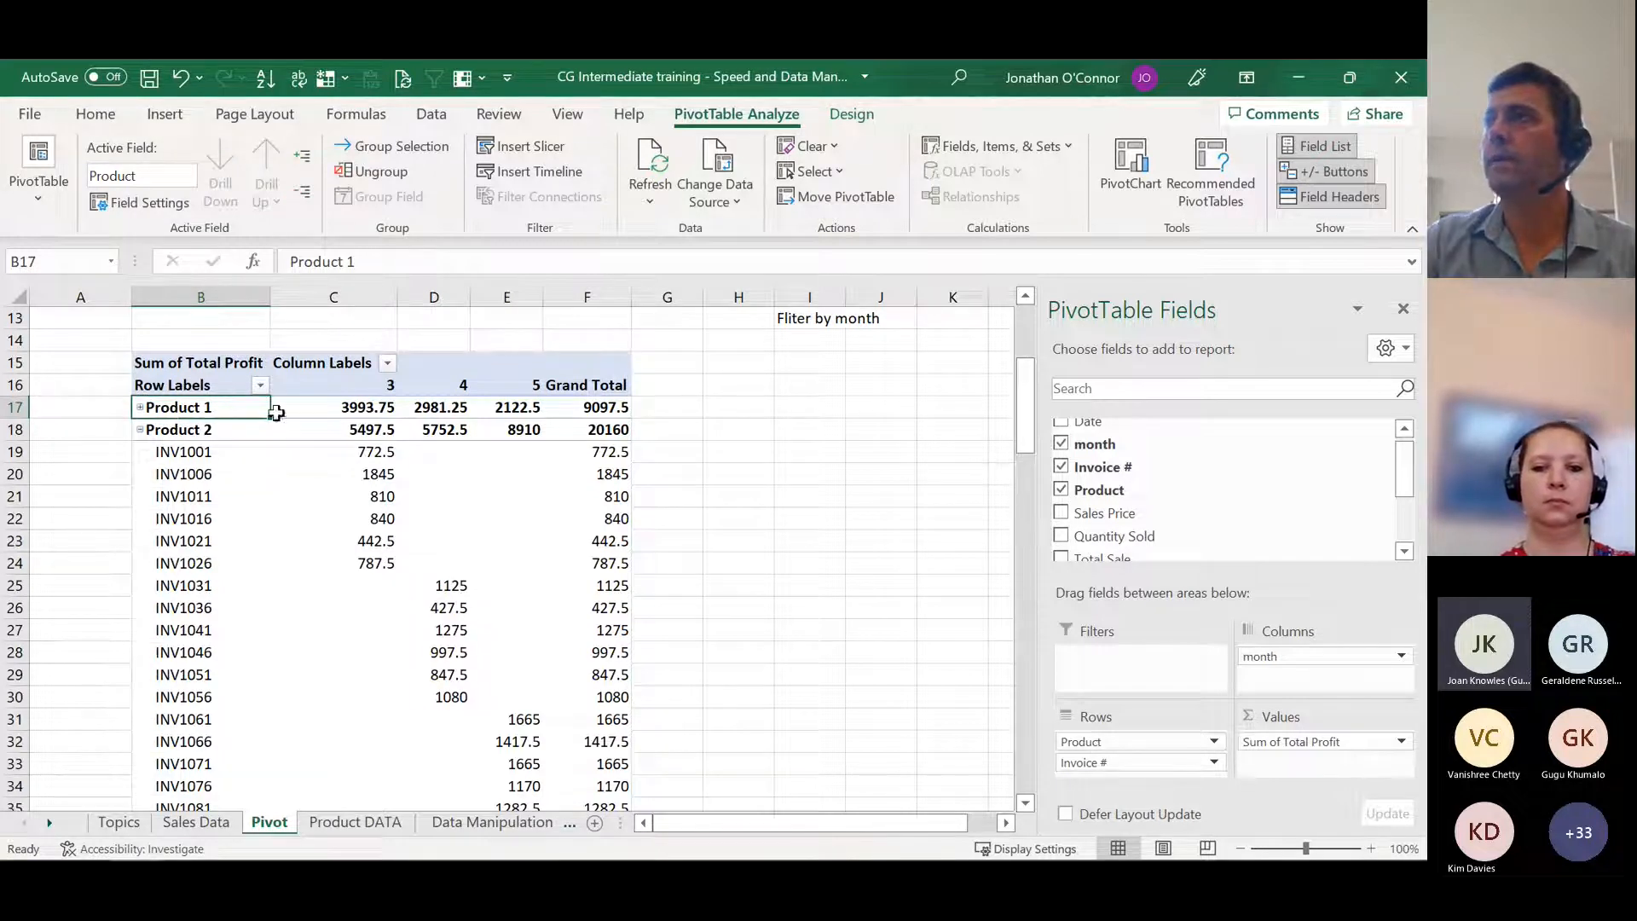
scroll(213, 614, "down", 8)
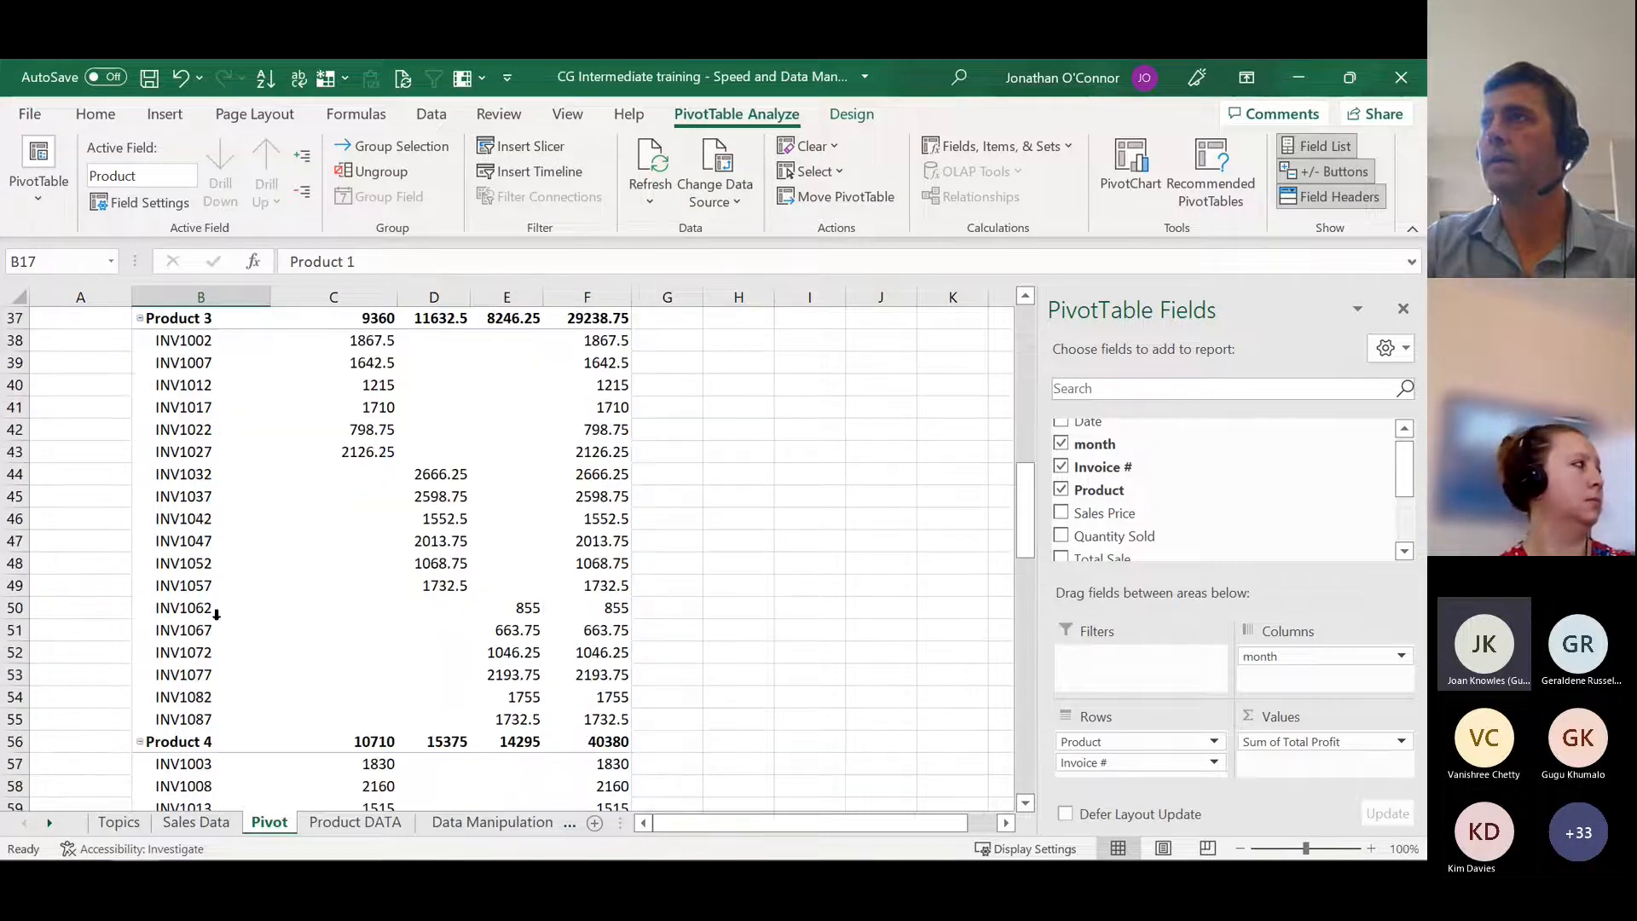
scroll(215, 617, "down", 12)
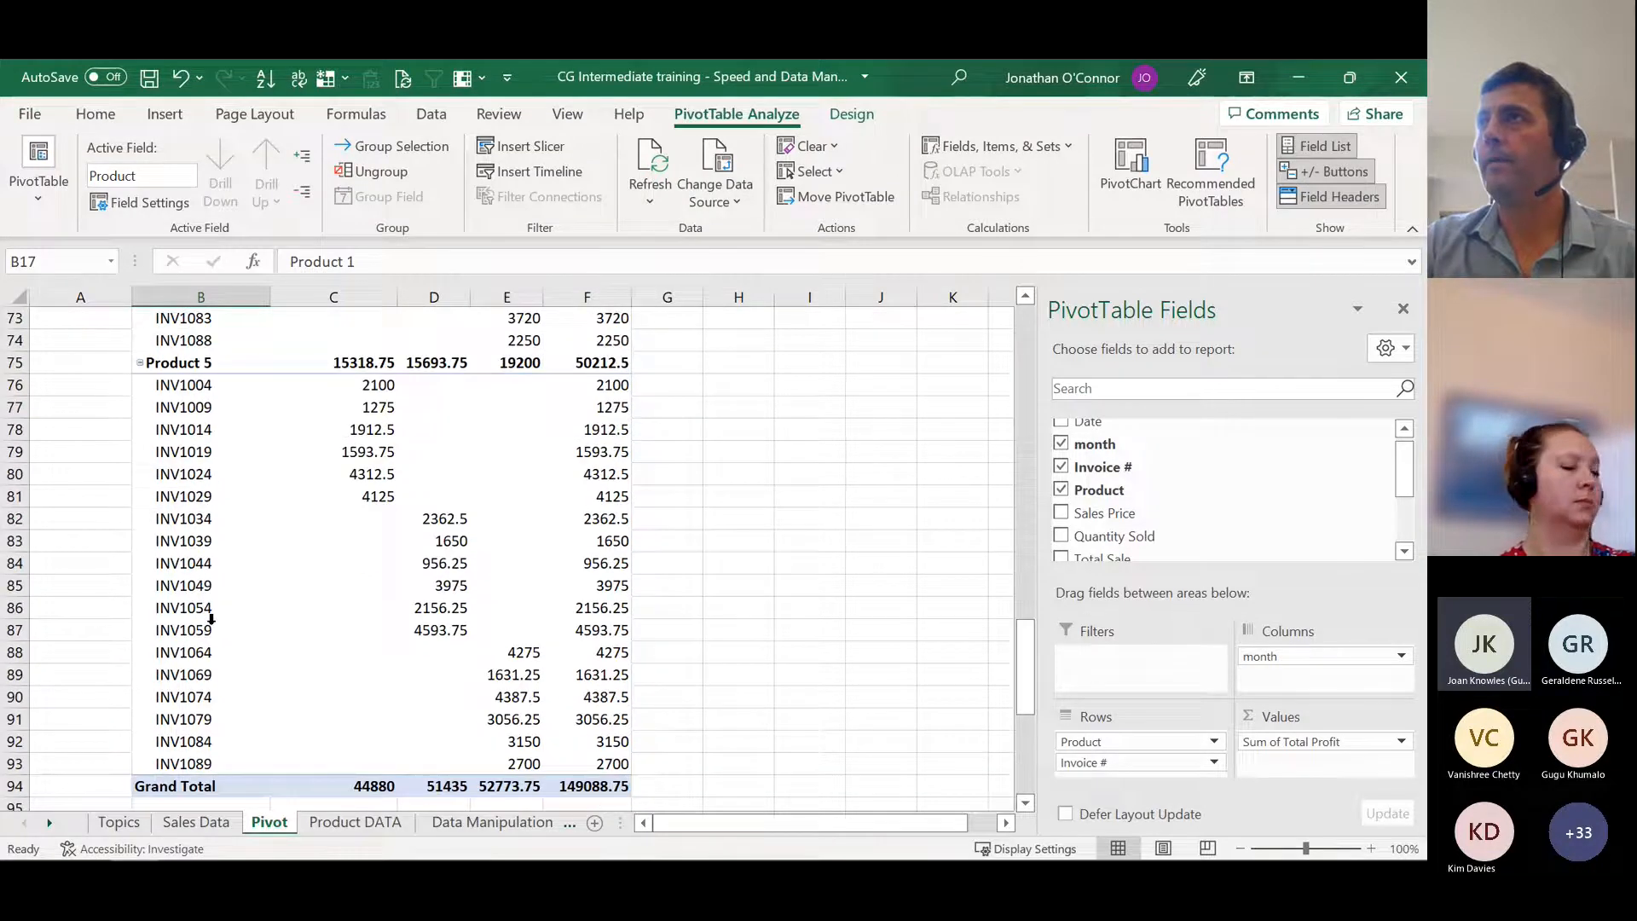
scroll(211, 620, "up", 13)
scroll(210, 620, "up", 7)
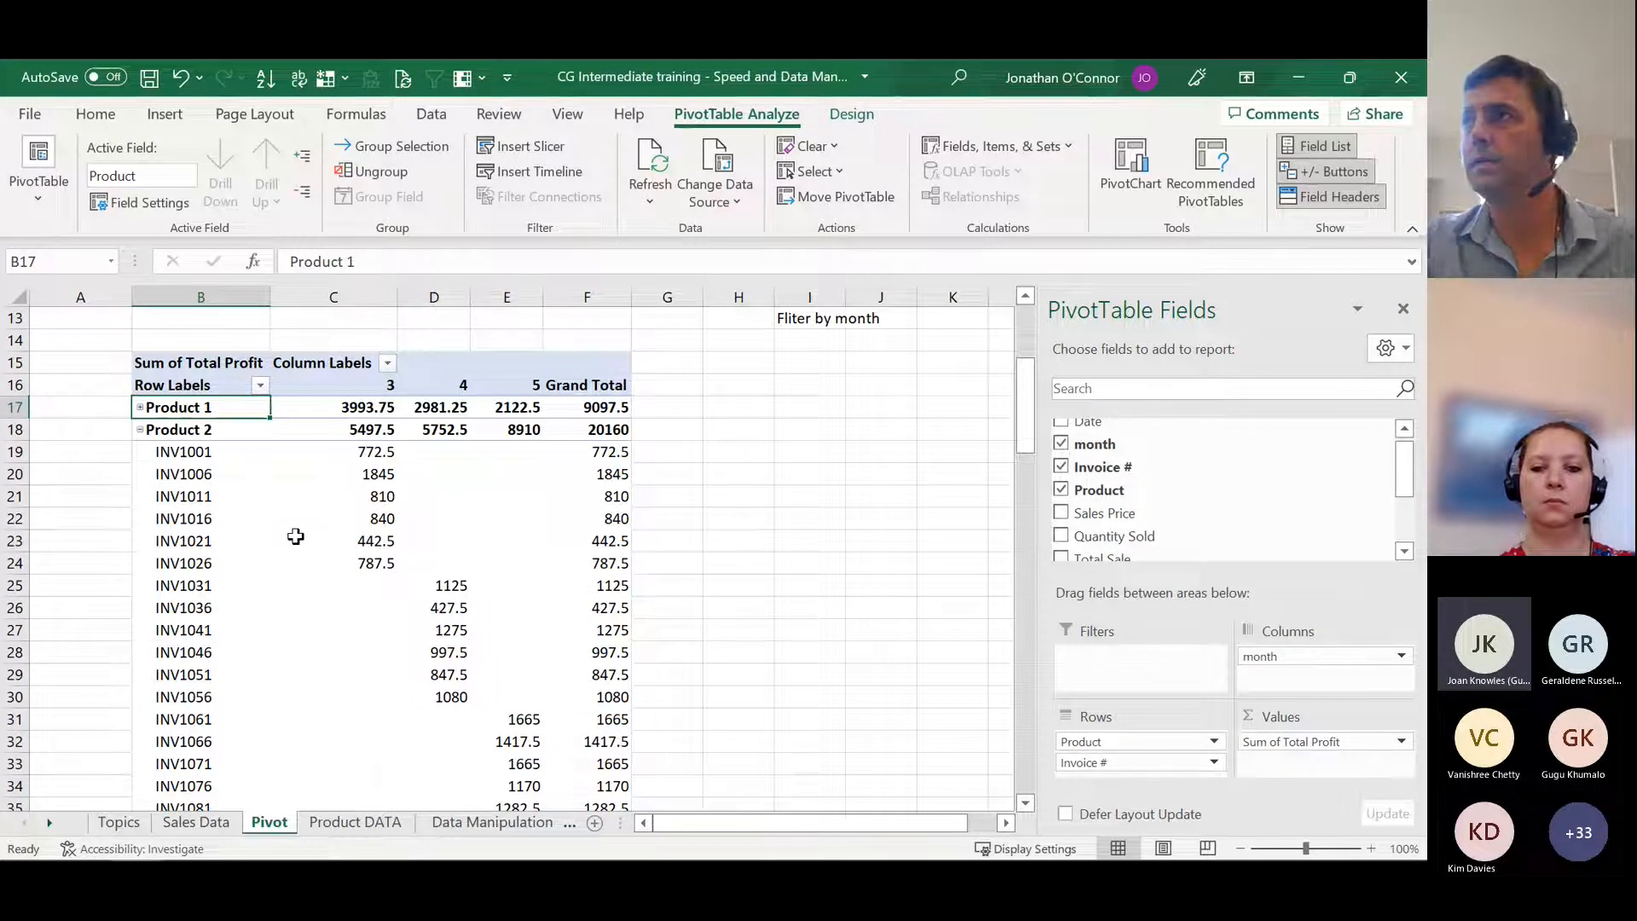
Step: Demonstrate expanding and collapsing Product 1, leave it collapsed, and collapse Product 2's invoice details as well
right_click(168, 407)
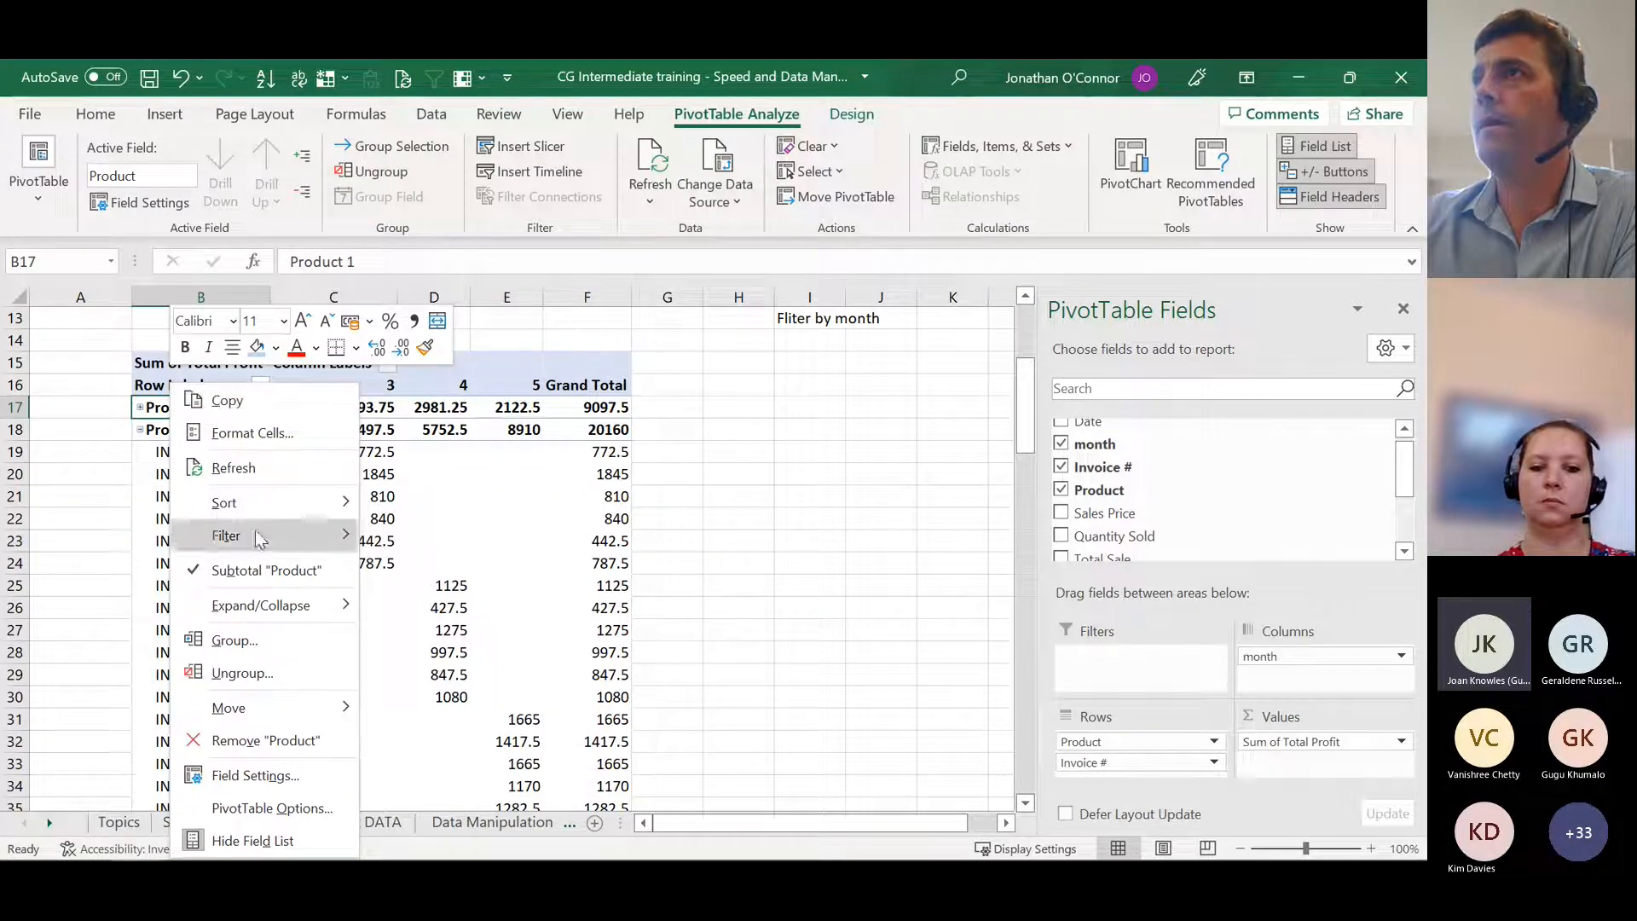
mouse_move(271, 612)
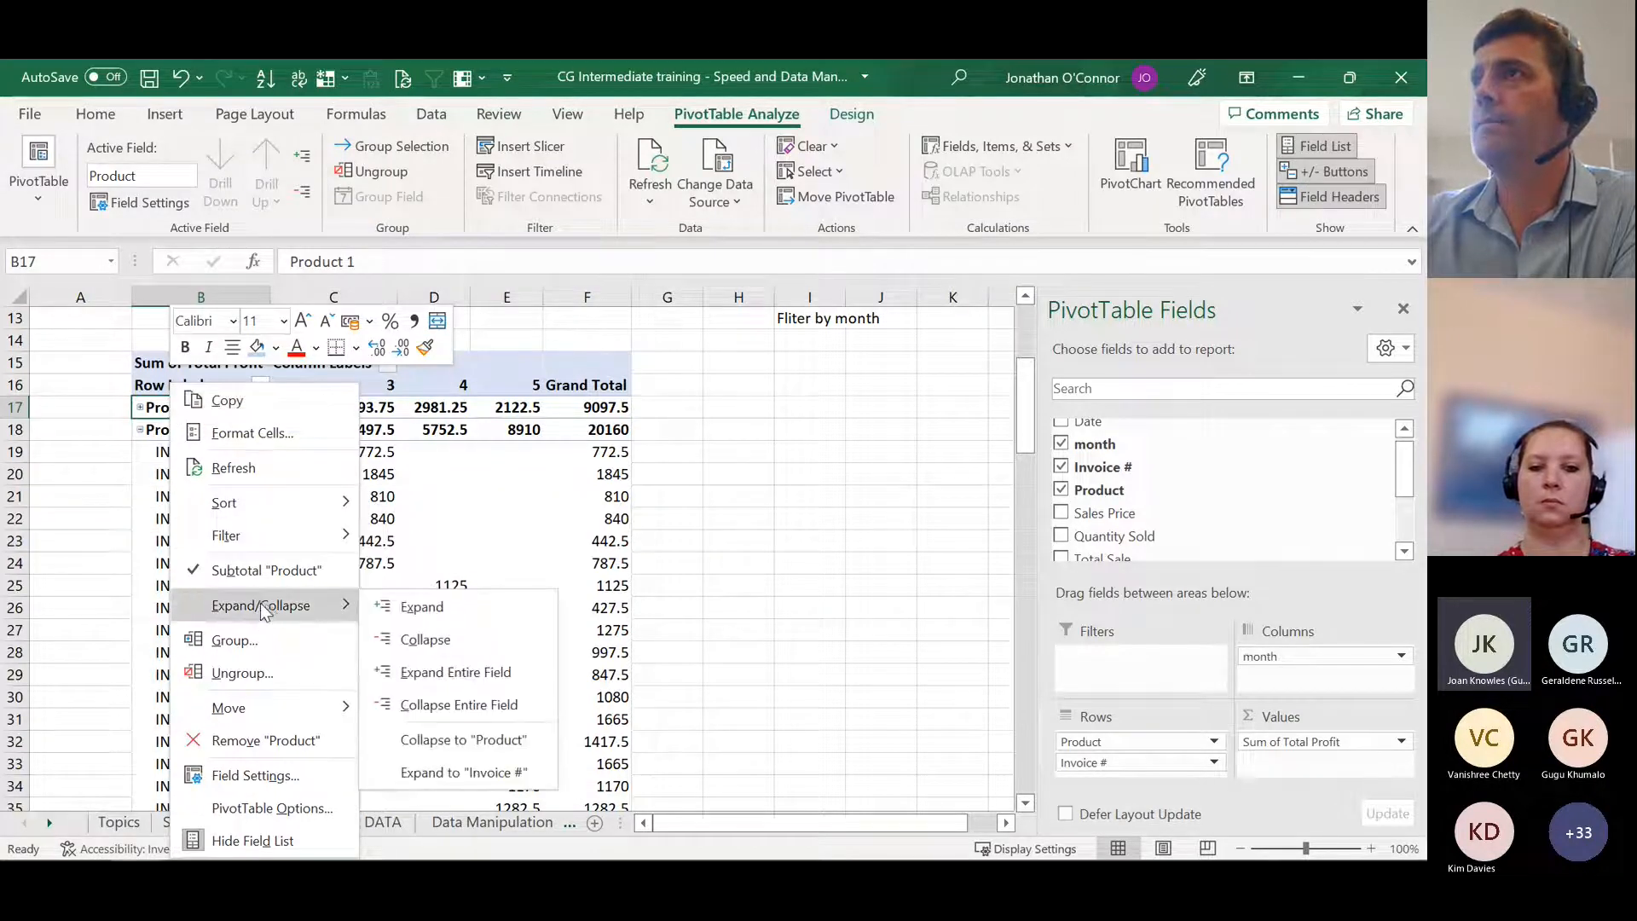
left_click(476, 602)
left_click(141, 410)
left_click(141, 409)
left_click(140, 409)
left_click(141, 429)
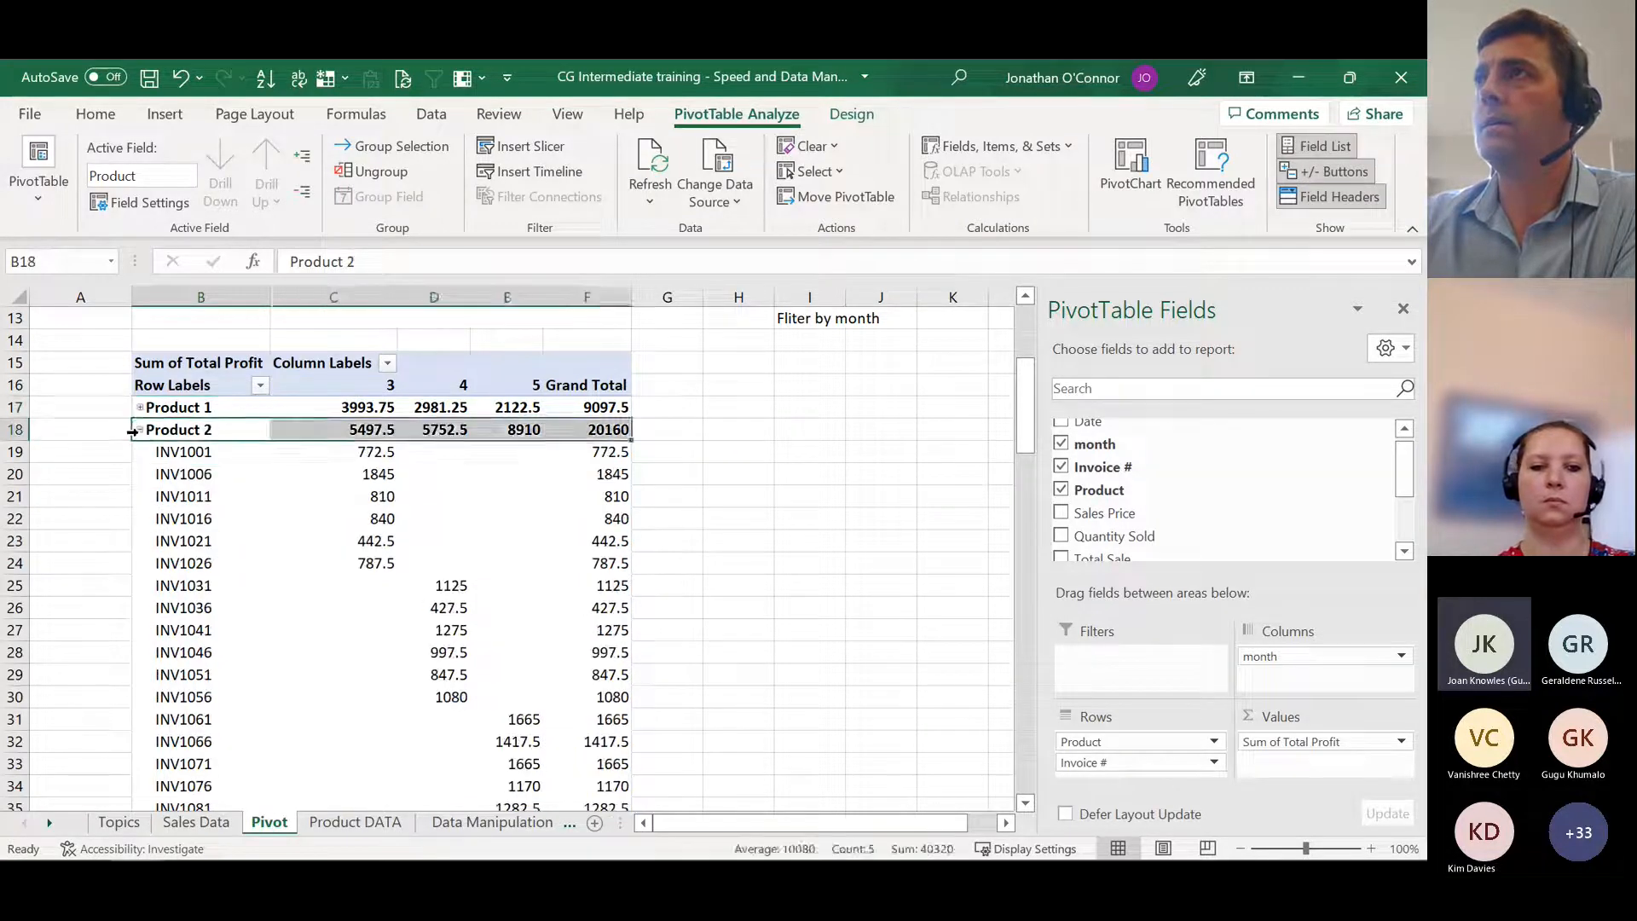
Step: Collapse the entire Product field in the pivot table so every product's invoices are hidden
right_click(179, 430)
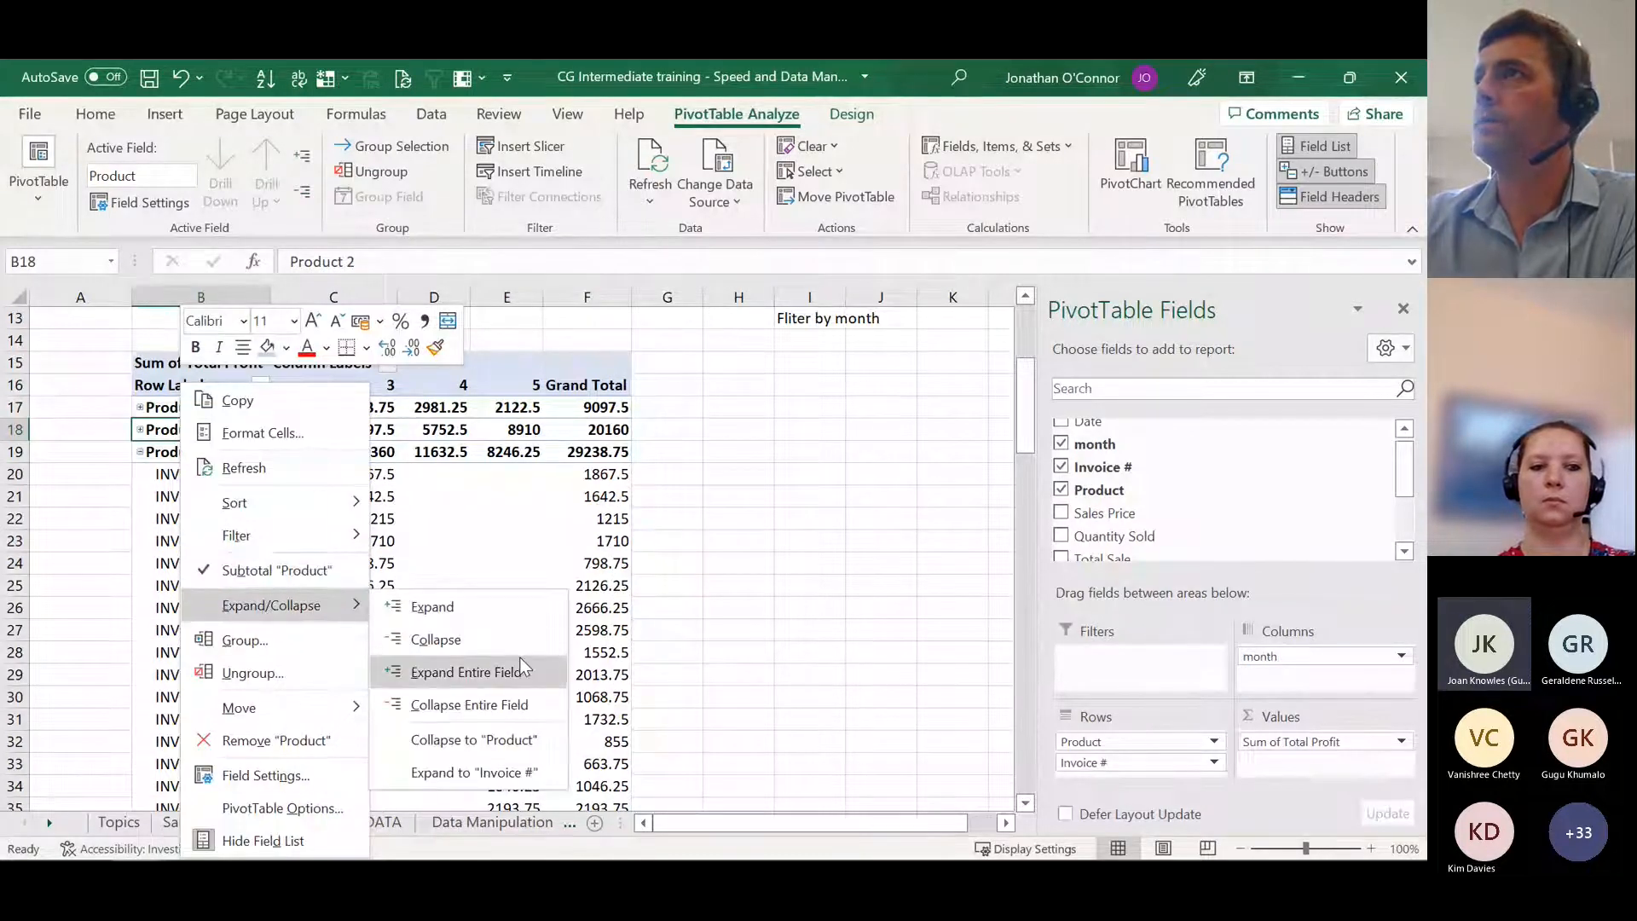
left_click(495, 710)
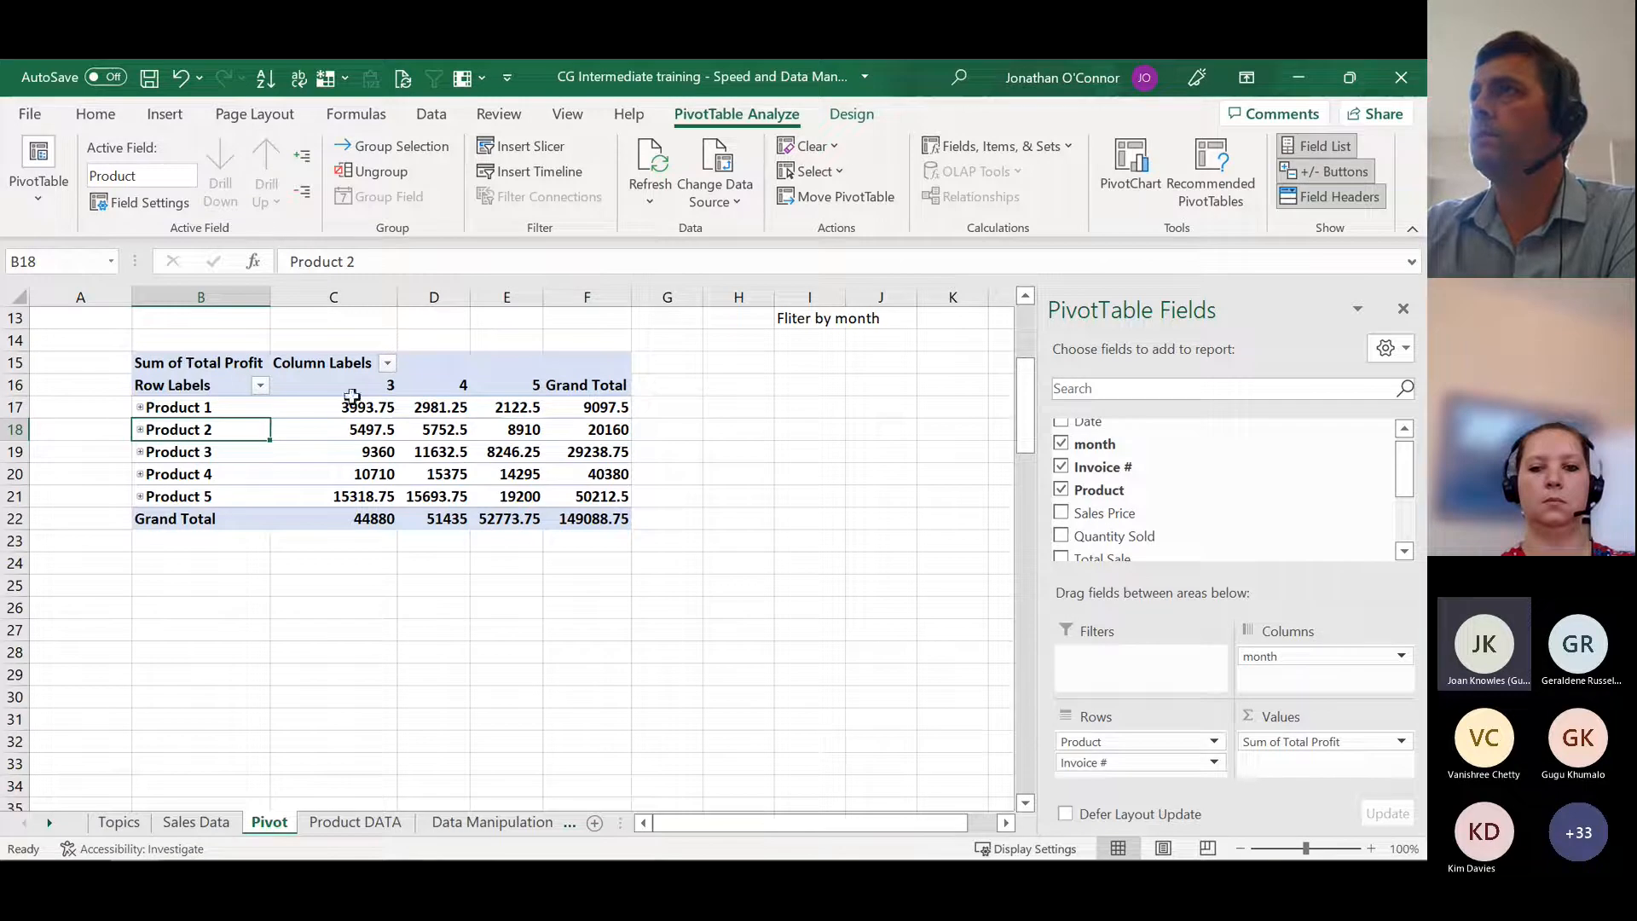
Step: Filter the pivot table's column labels to month 3 only and show all months again
left_click(388, 365)
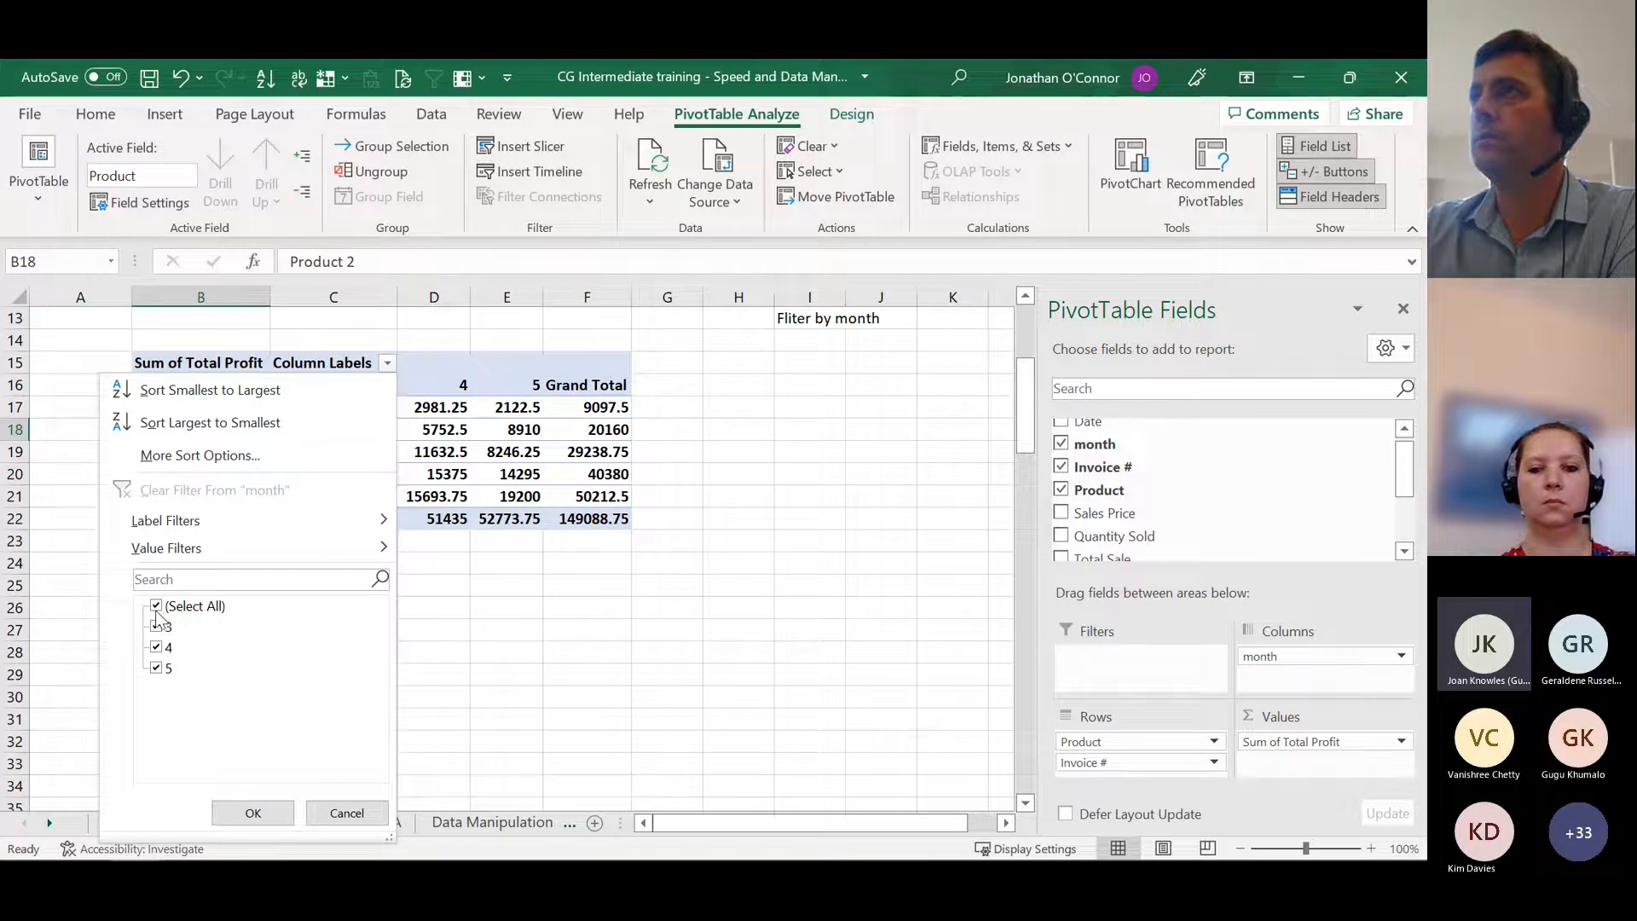
left_click(156, 607)
left_click(156, 628)
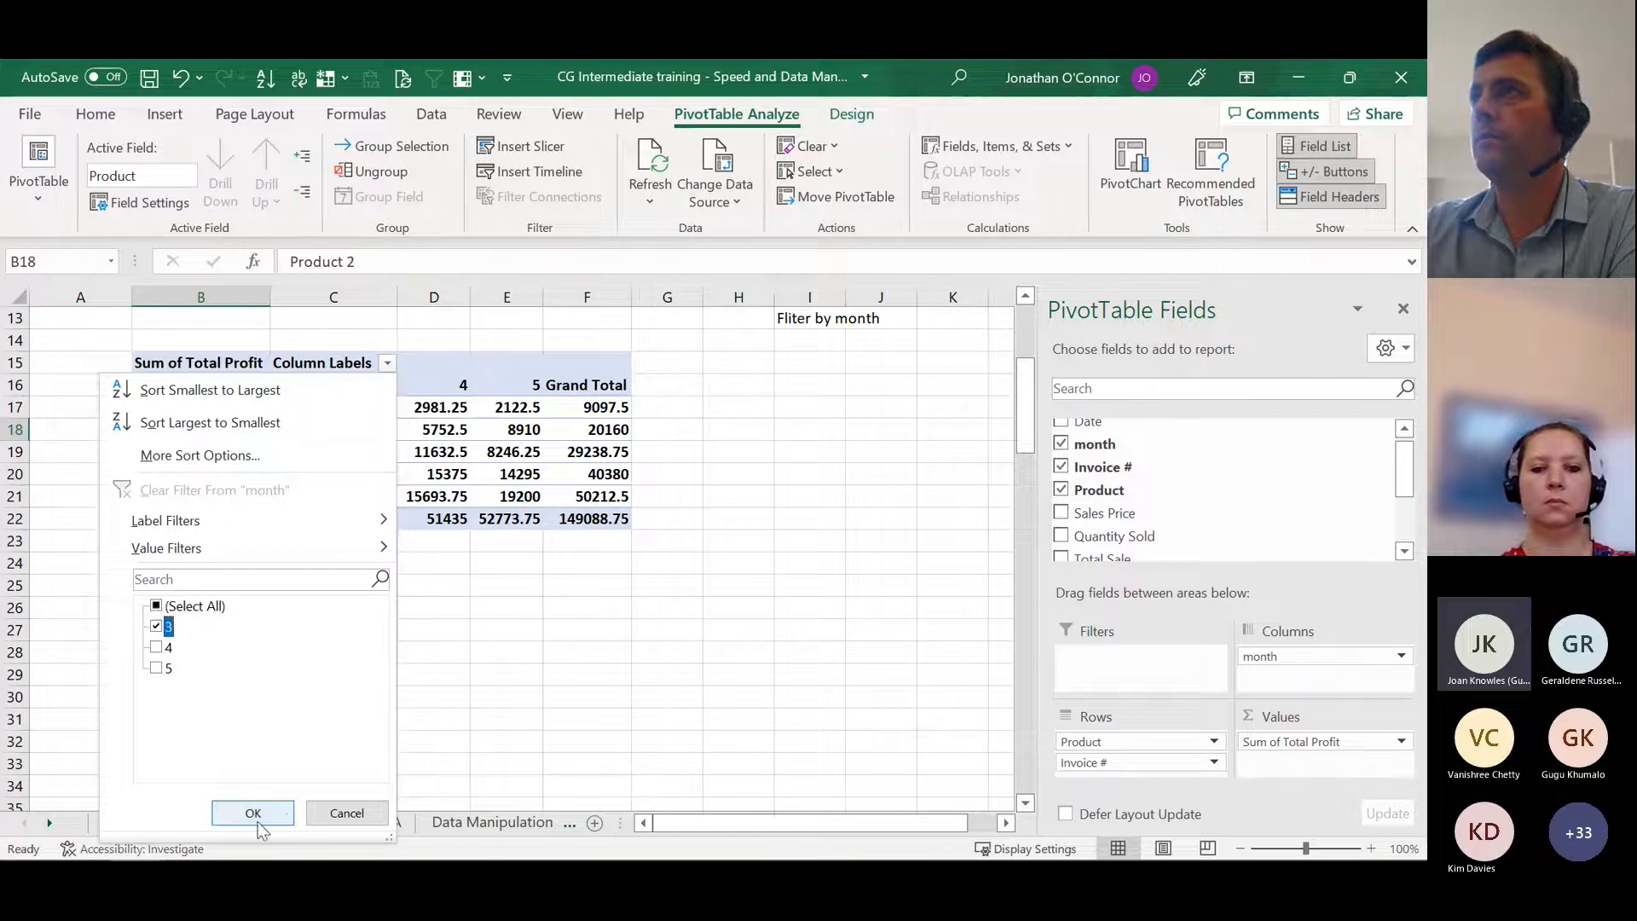
left_click(253, 813)
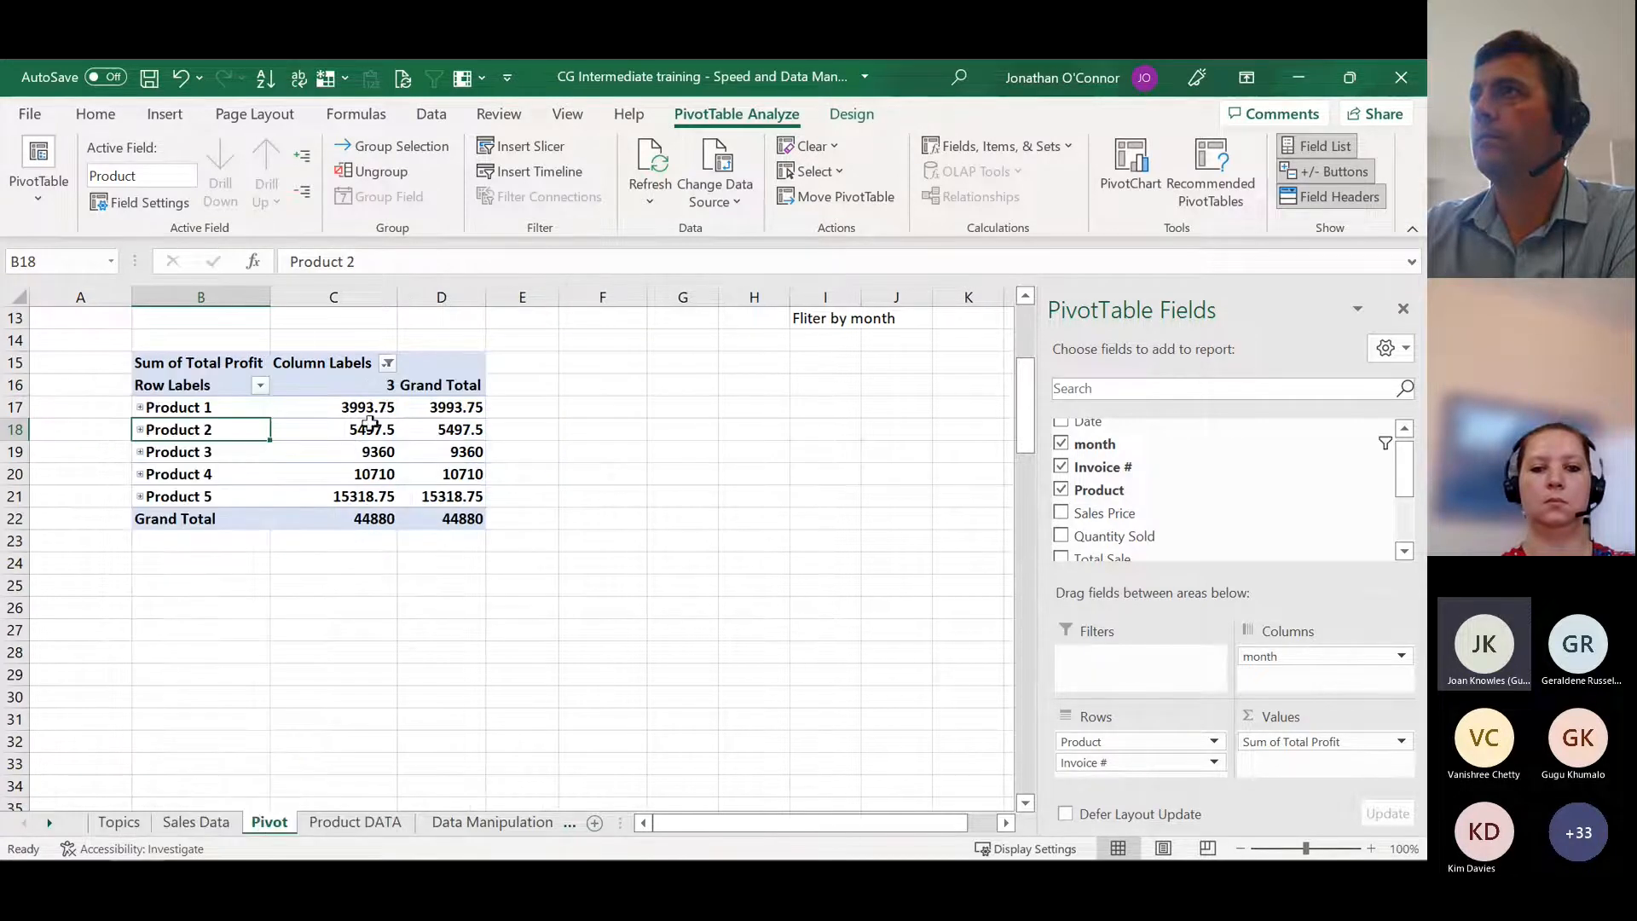
left_click(388, 364)
left_click(162, 608)
left_click(253, 814)
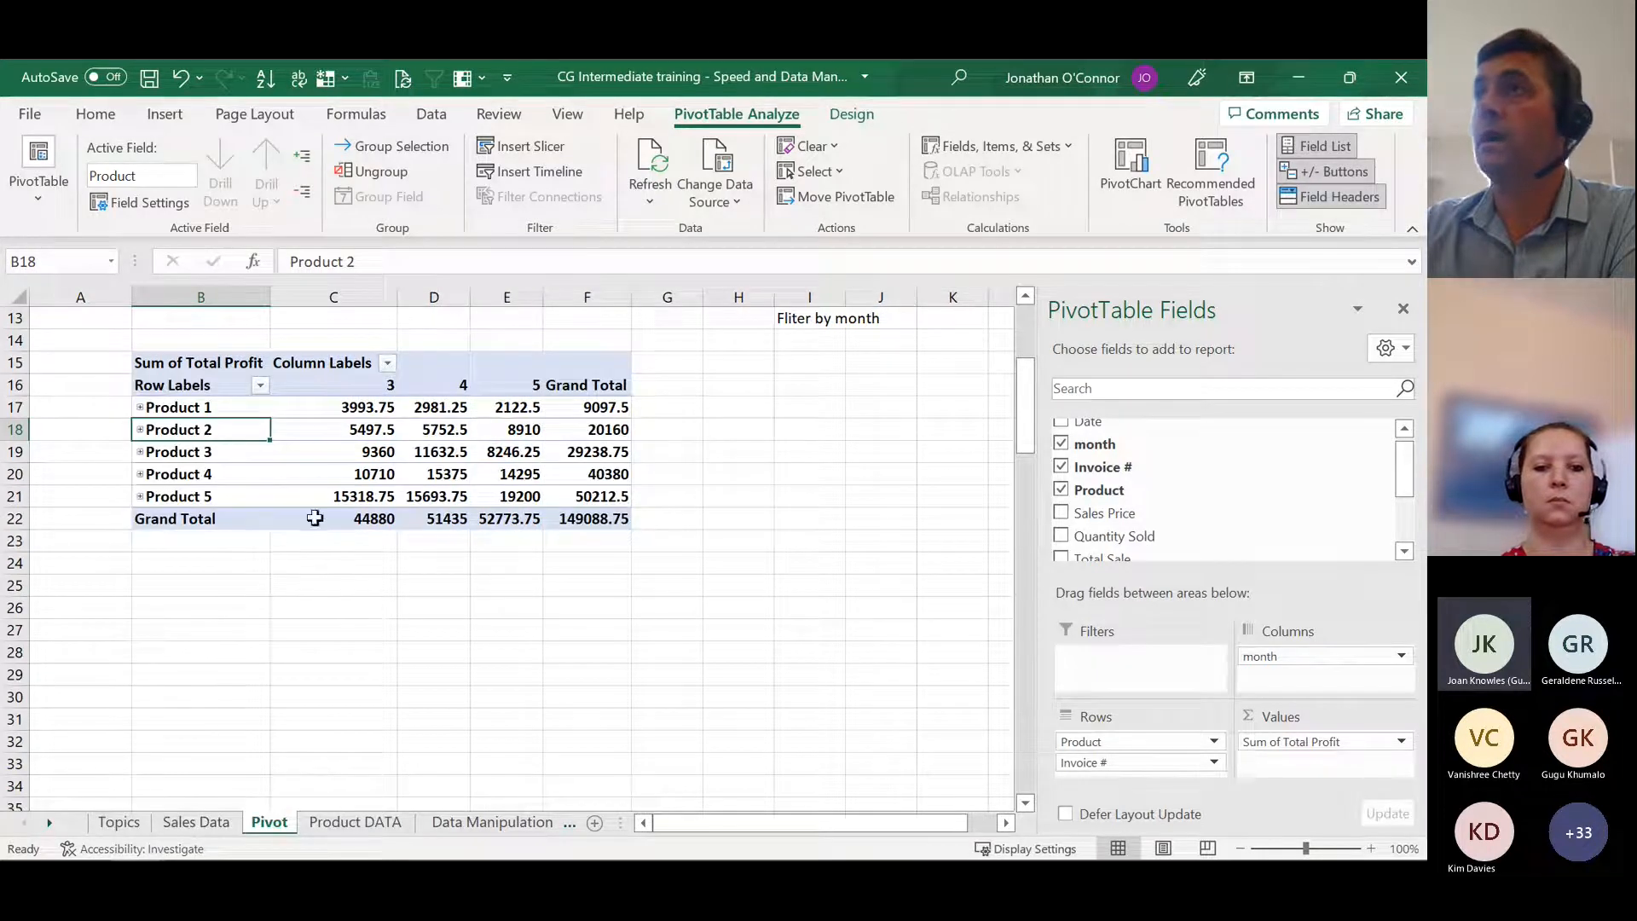
Step: Sort the pivot table's product row labels Z to A and back to A to Z
left_click(261, 386)
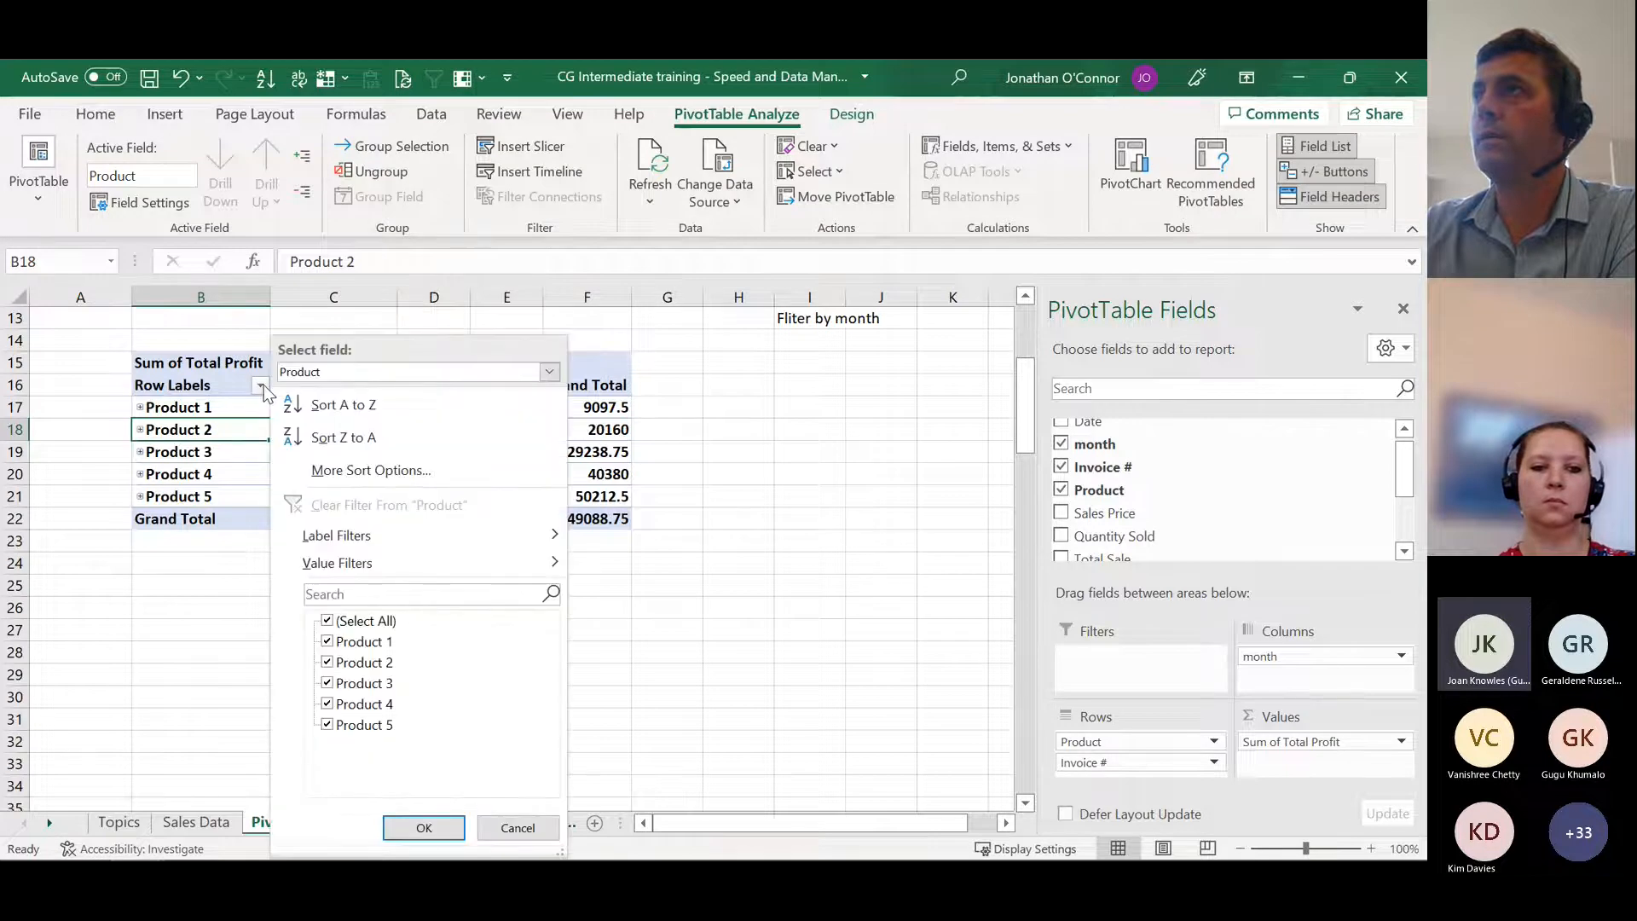
left_click(342, 437)
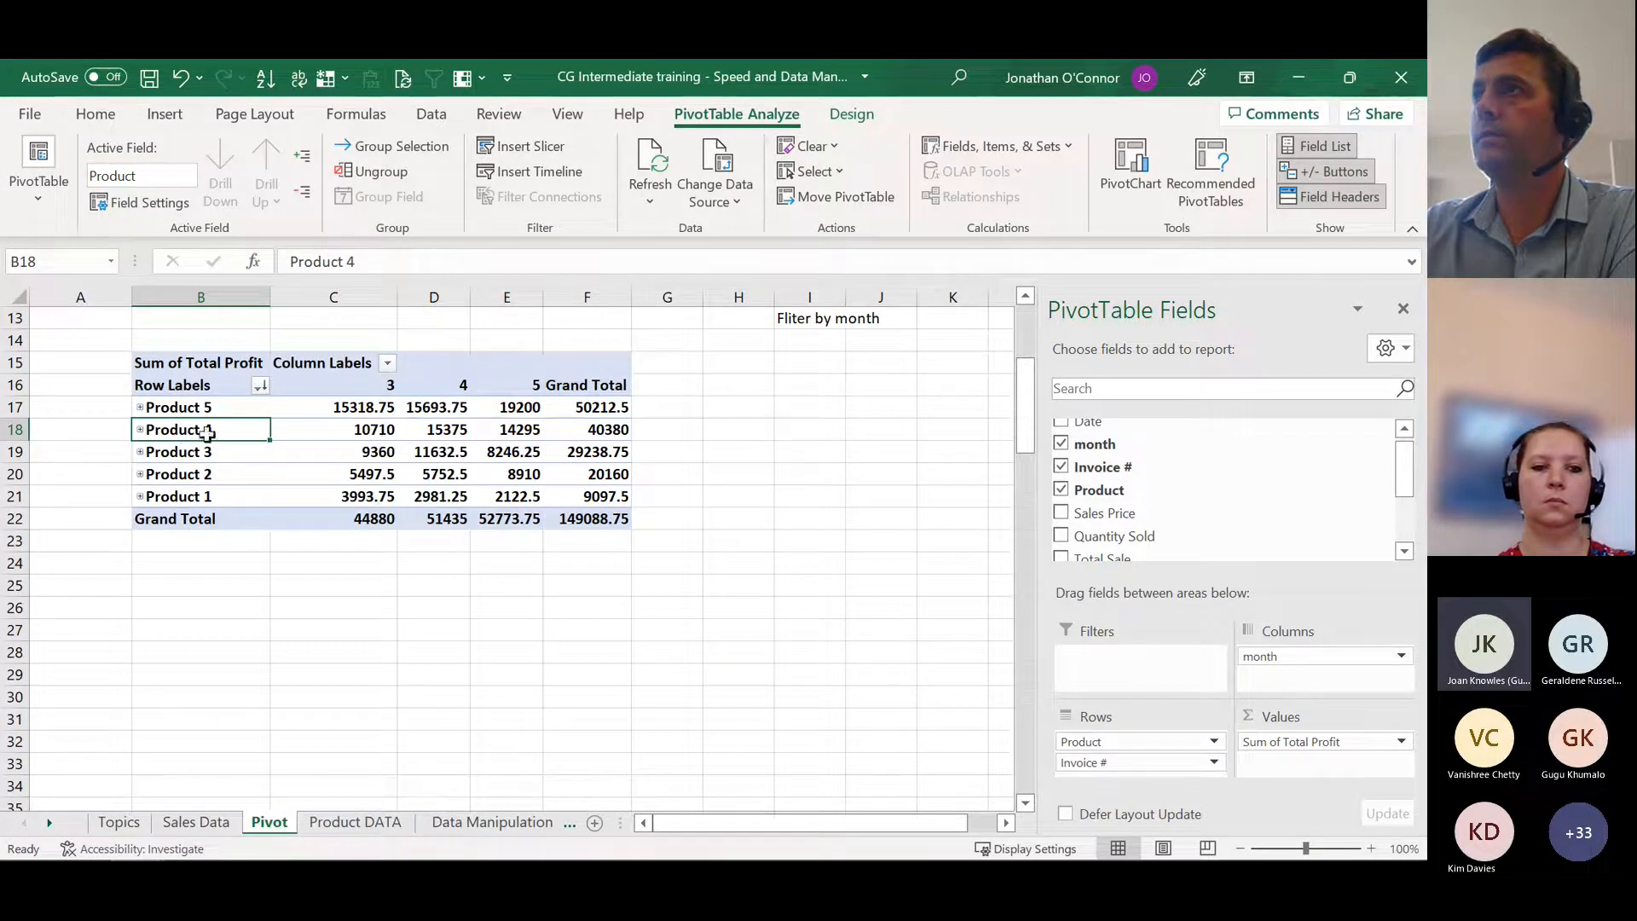
left_click(261, 386)
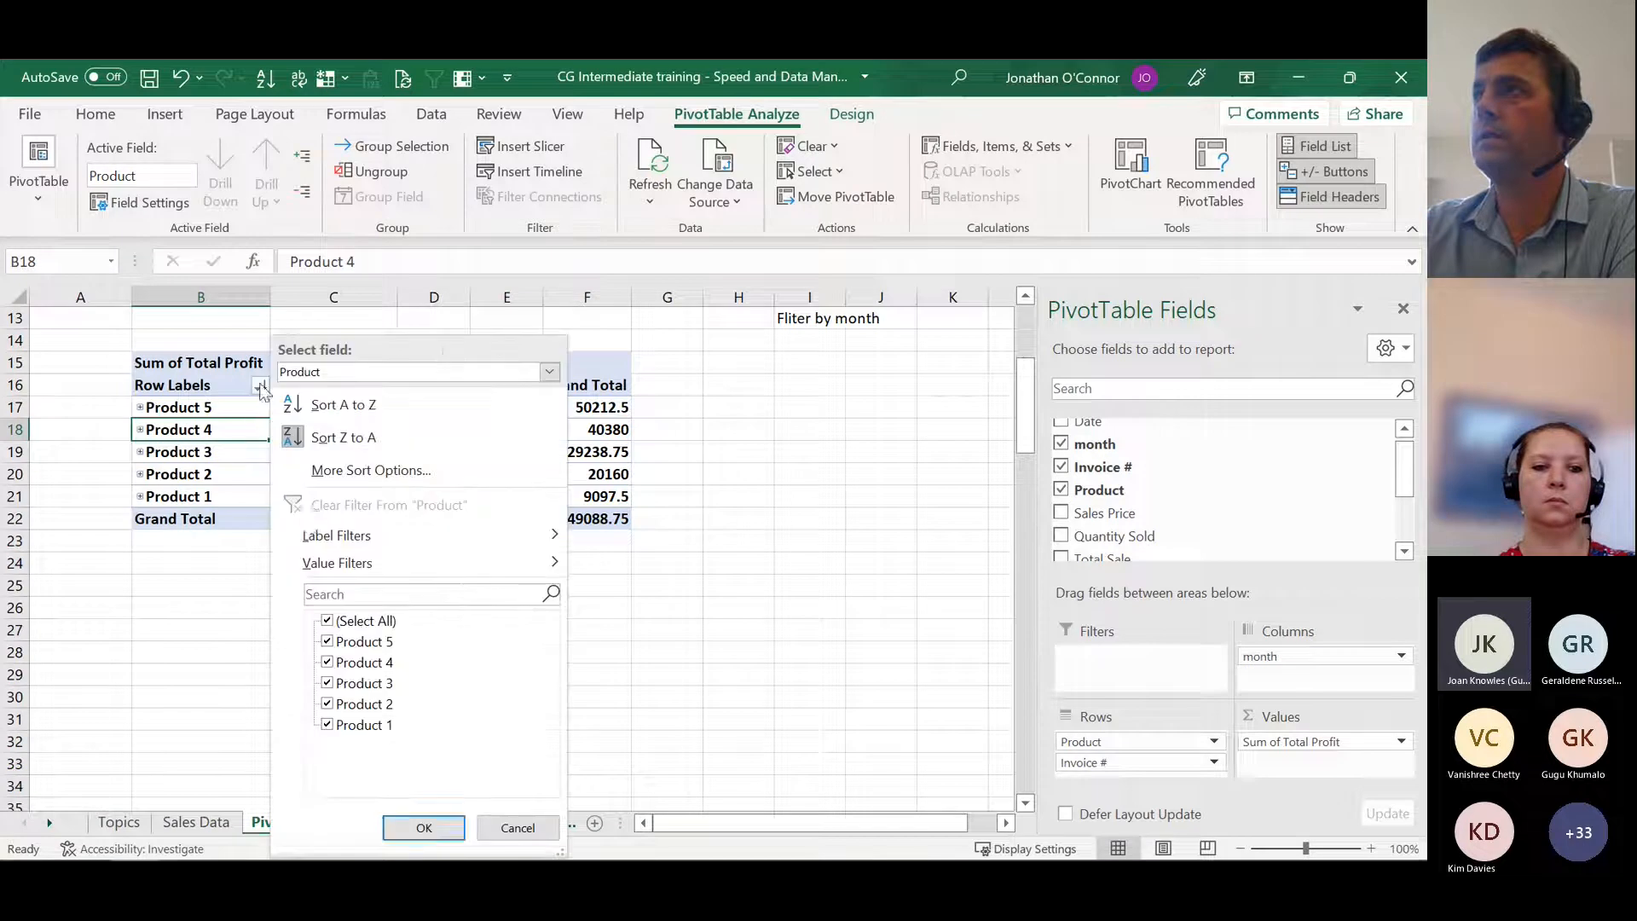
left_click(357, 418)
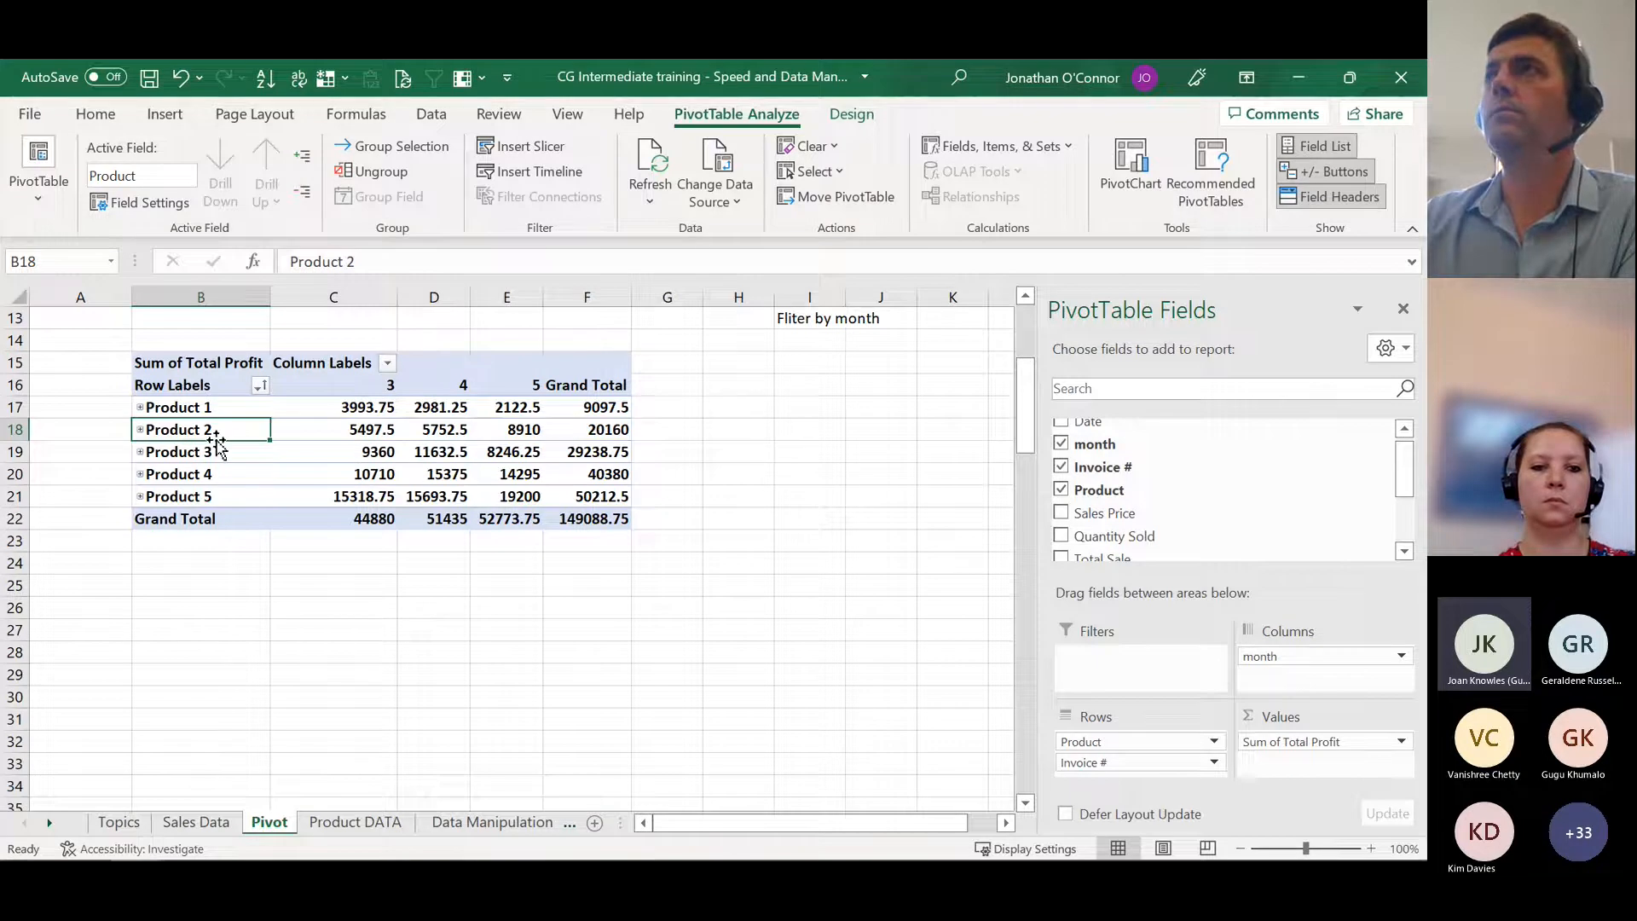
Step: Manually reorder the pivot table rows by moving Product 4 above Product 1 and back down to just below Product 2
mouse_move(218, 439)
left_mouse_down()
mouse_move(228, 422)
mouse_move(220, 452)
left_mouse_up()
left_click(233, 485)
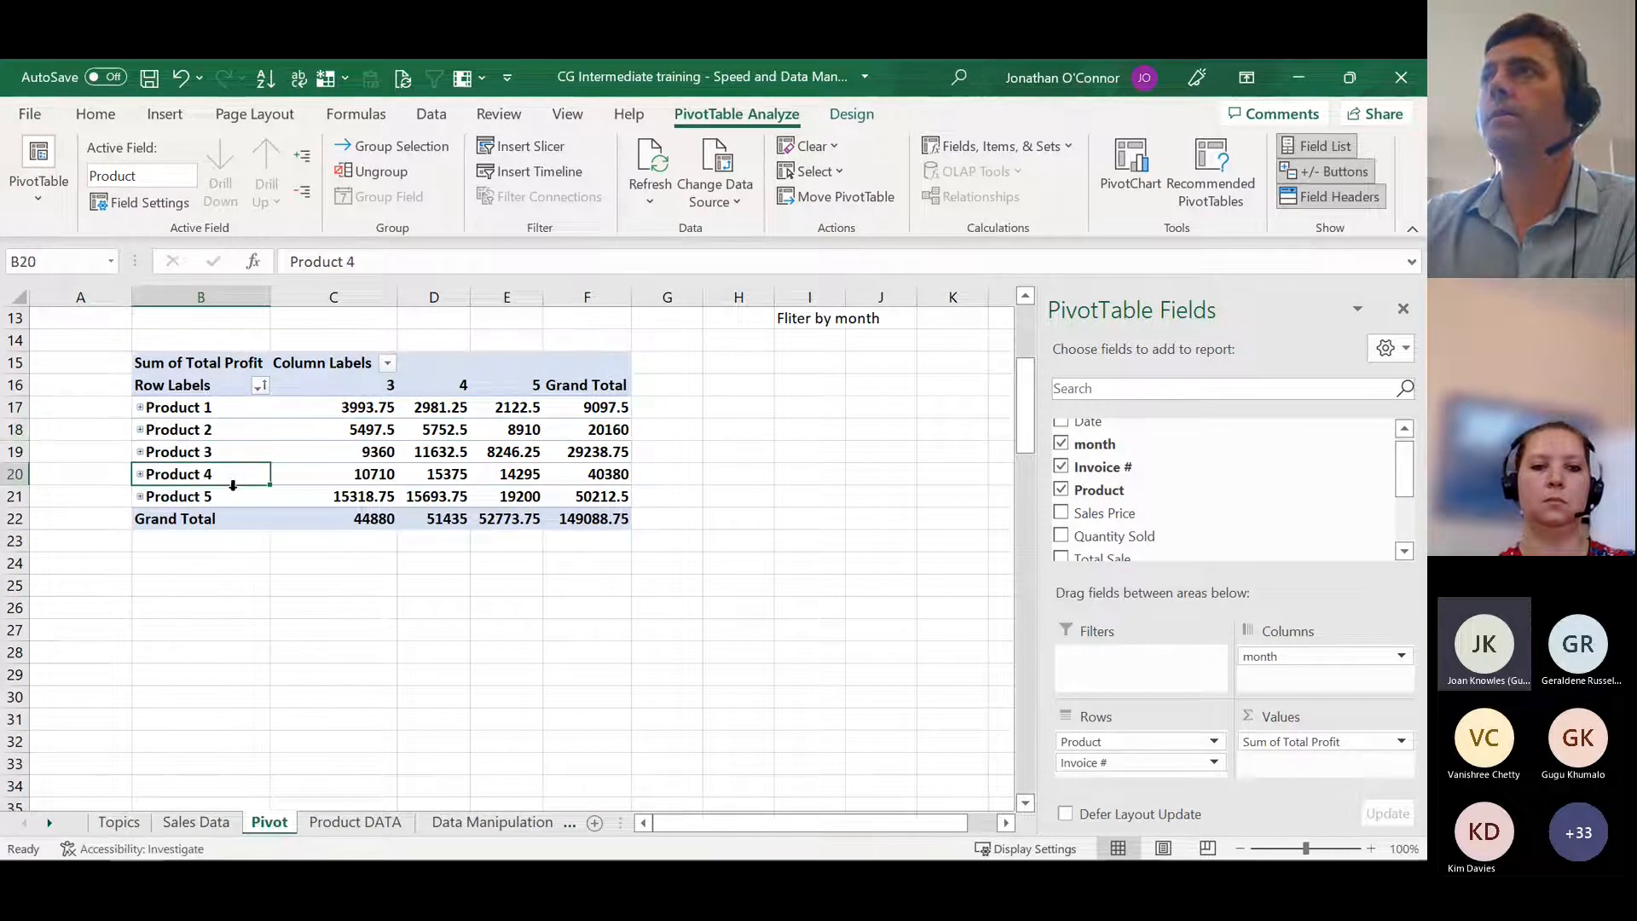
left_click_drag(233, 484, 242, 398)
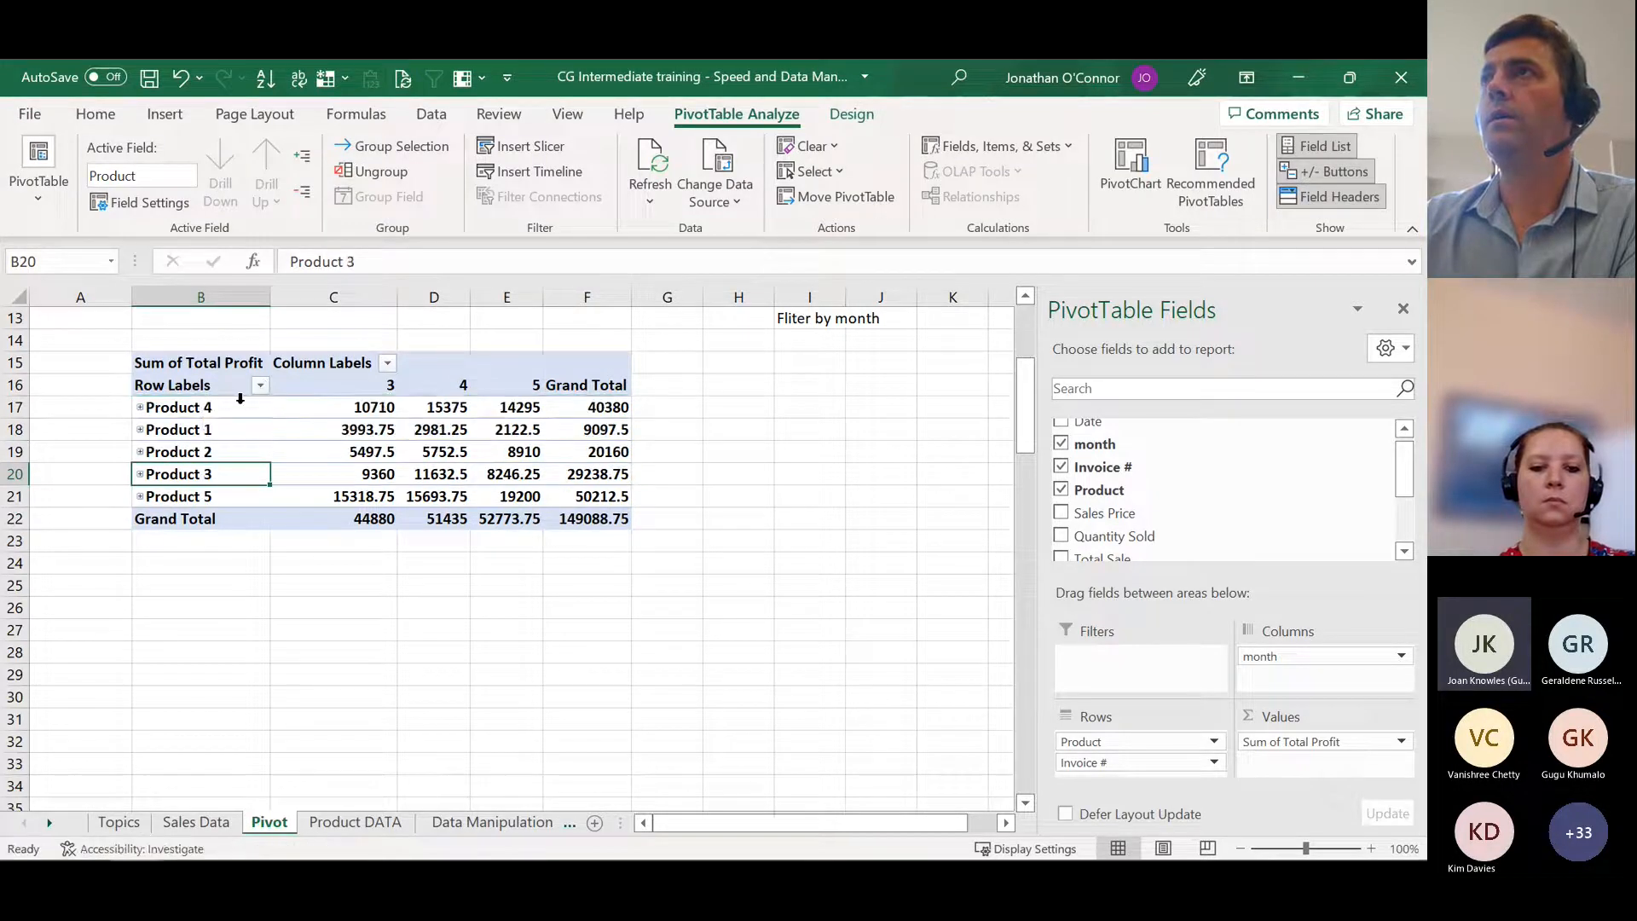
left_click(223, 409)
left_click_drag(229, 418, 252, 460)
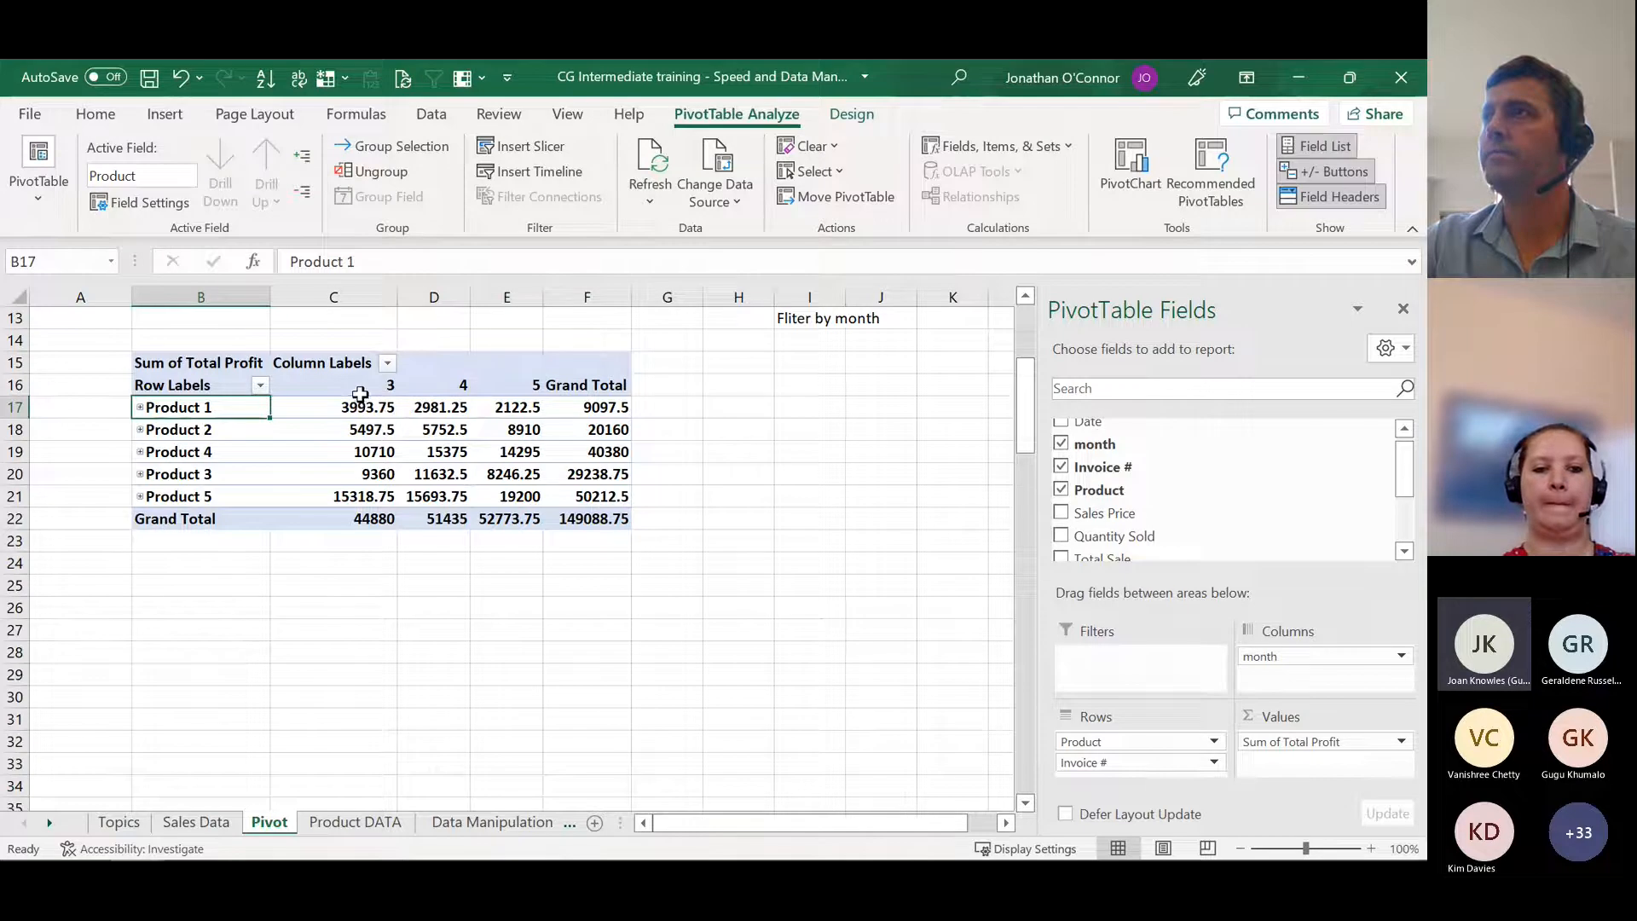
Step: On the Sales Data sheet, overwrite the month values with 1 in B3:B11 and 2 in B12:B17
left_click(192, 822)
left_click(120, 340)
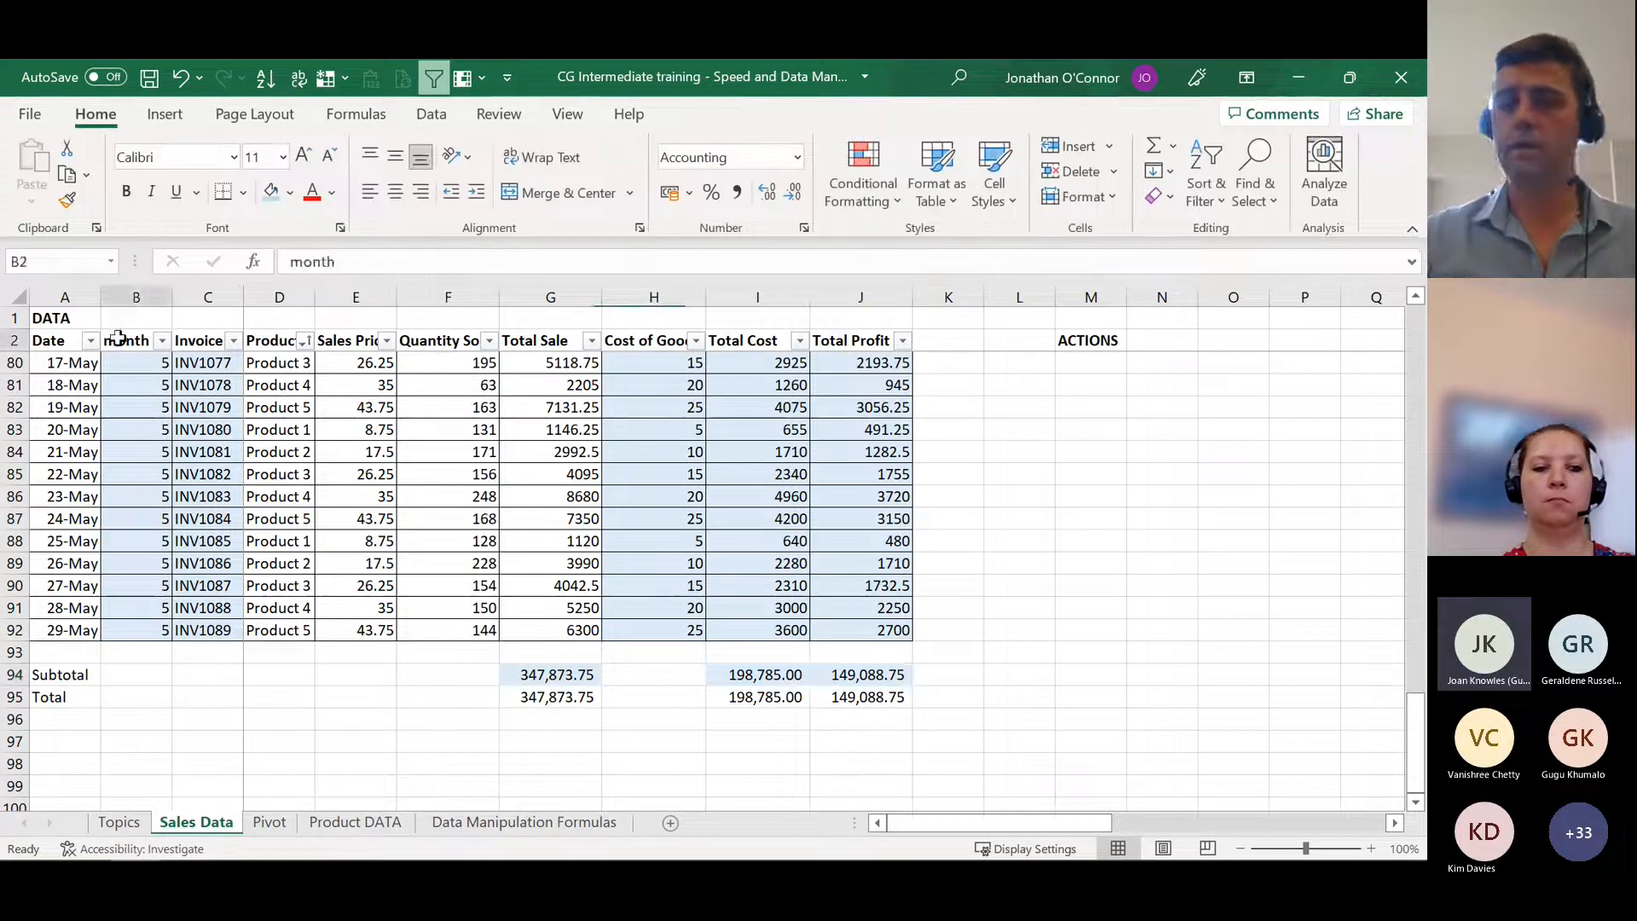
key("Down")
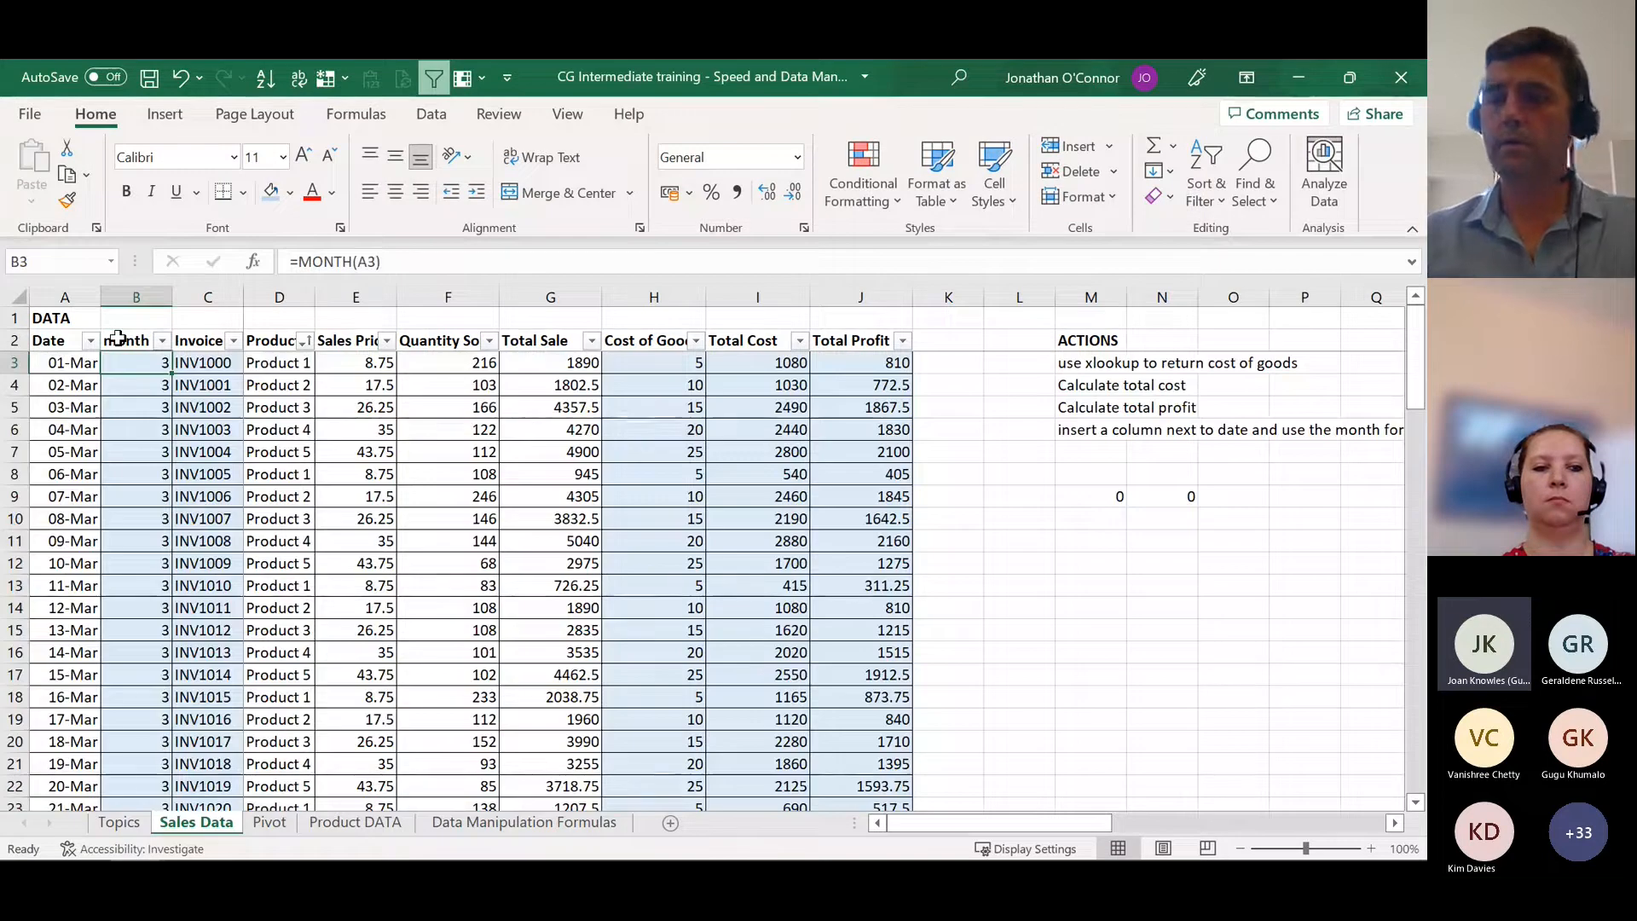
type("1")
key("Return")
type("1")
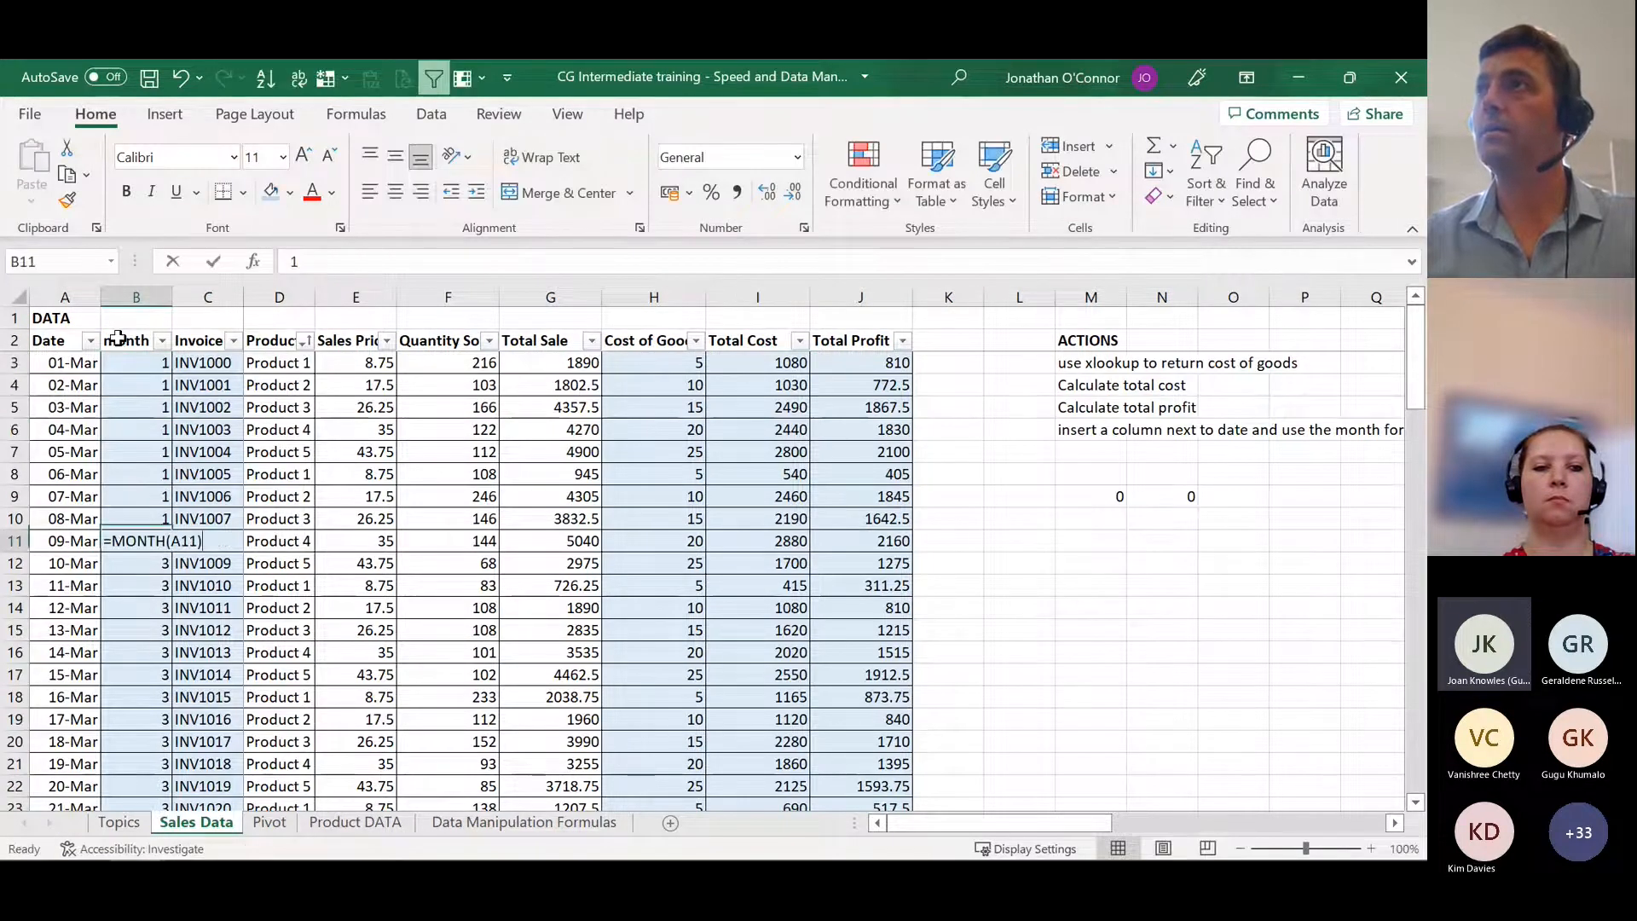
type(" 1 1 1 1 1 1 1 2 2 2 2 2 2")
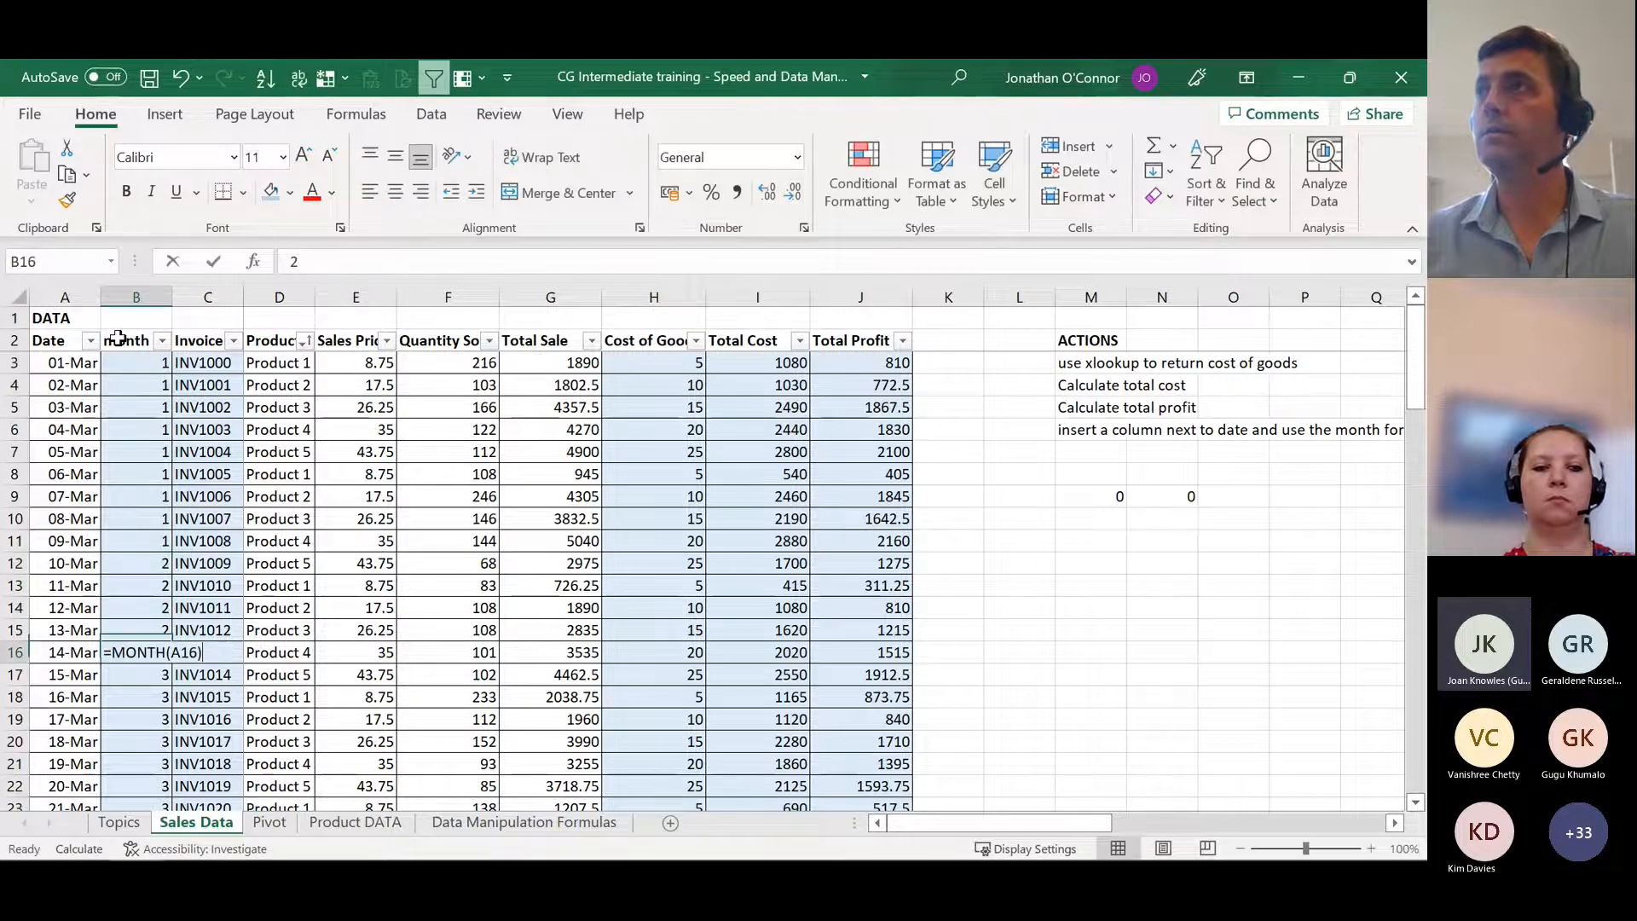
Step: Return to the Pivot sheet and refresh the pivot table to bring in the changed month data
left_click(368, 829)
left_click(274, 829)
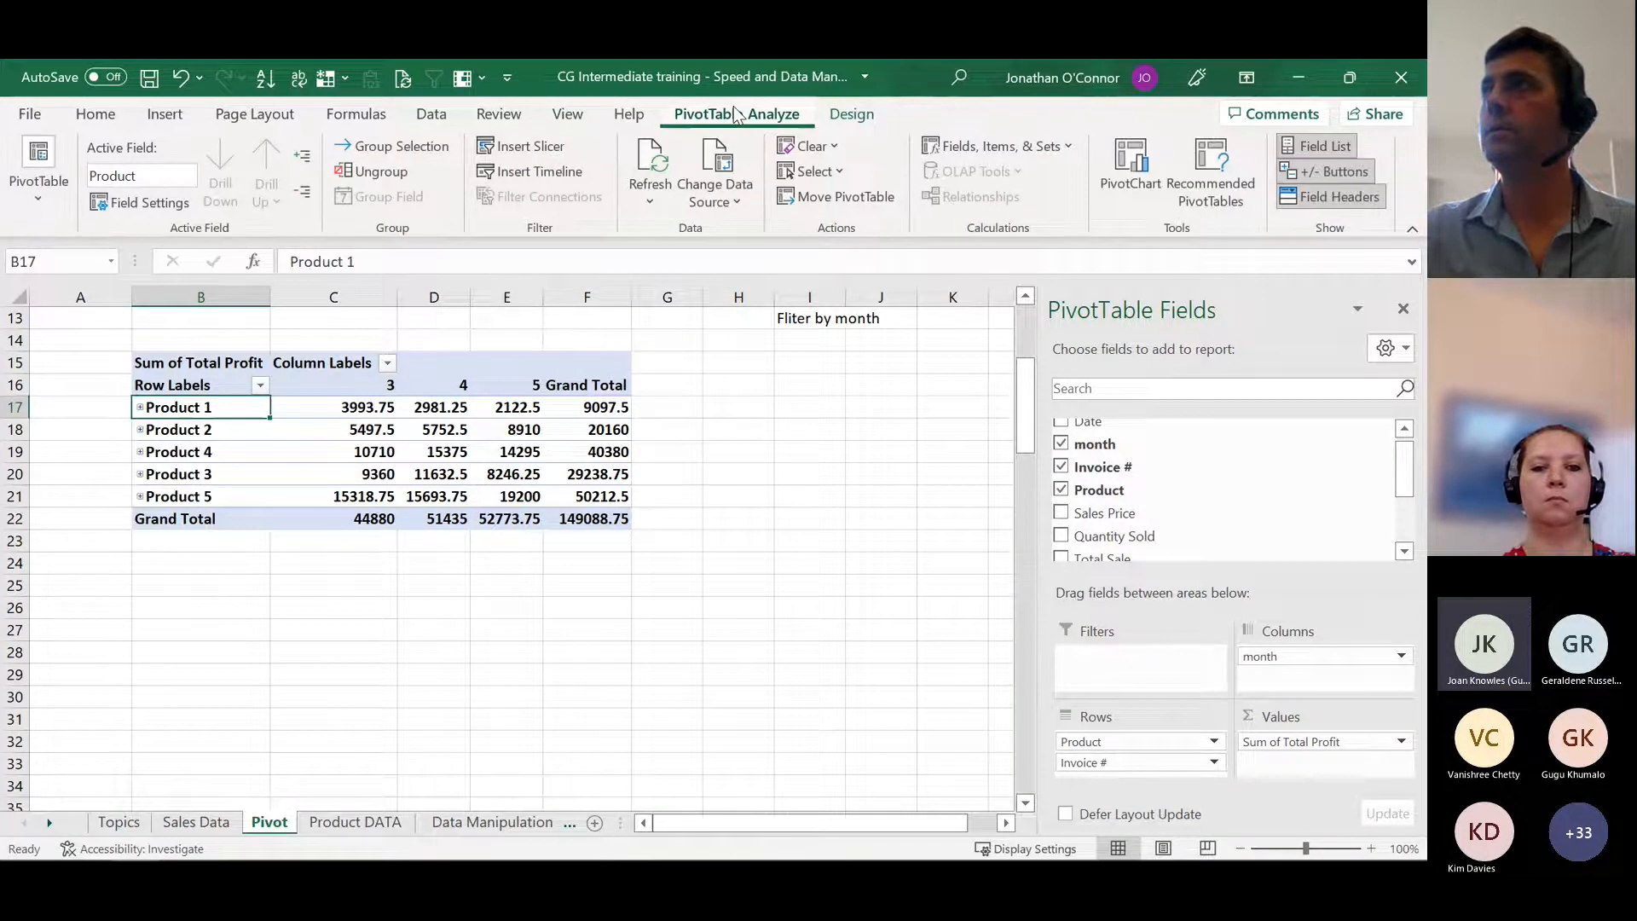
left_click(650, 165)
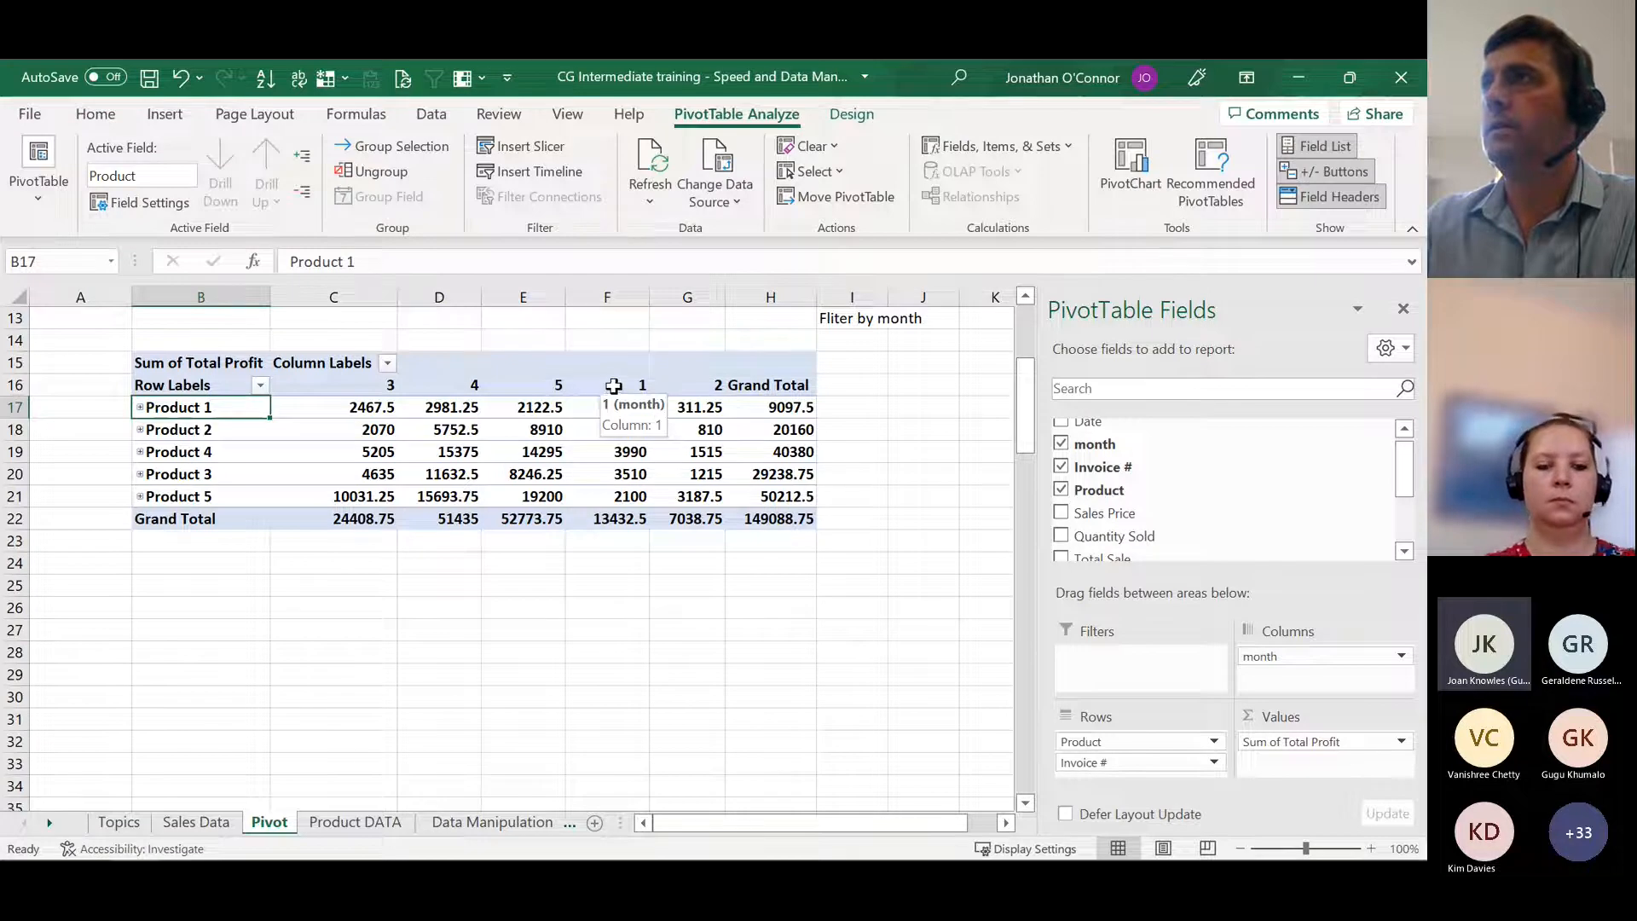
Step: Point out the month 1 and 2 columns and sort the pivot table's column labels smallest to largest
left_click(611, 385)
left_click(718, 384)
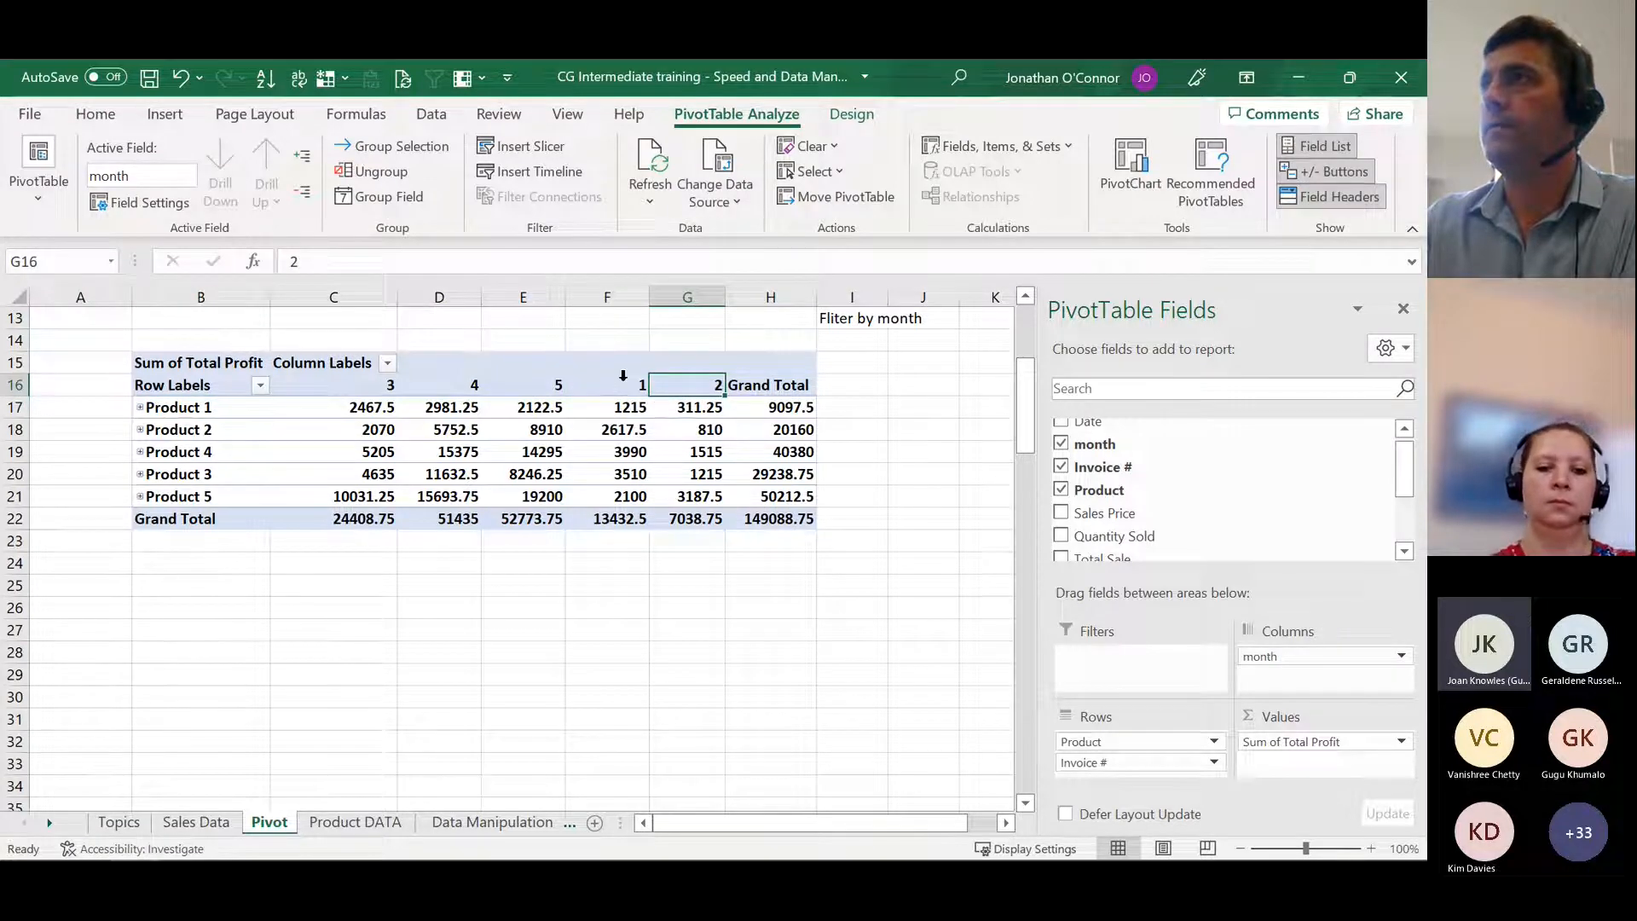
left_click(604, 384, "ctrl")
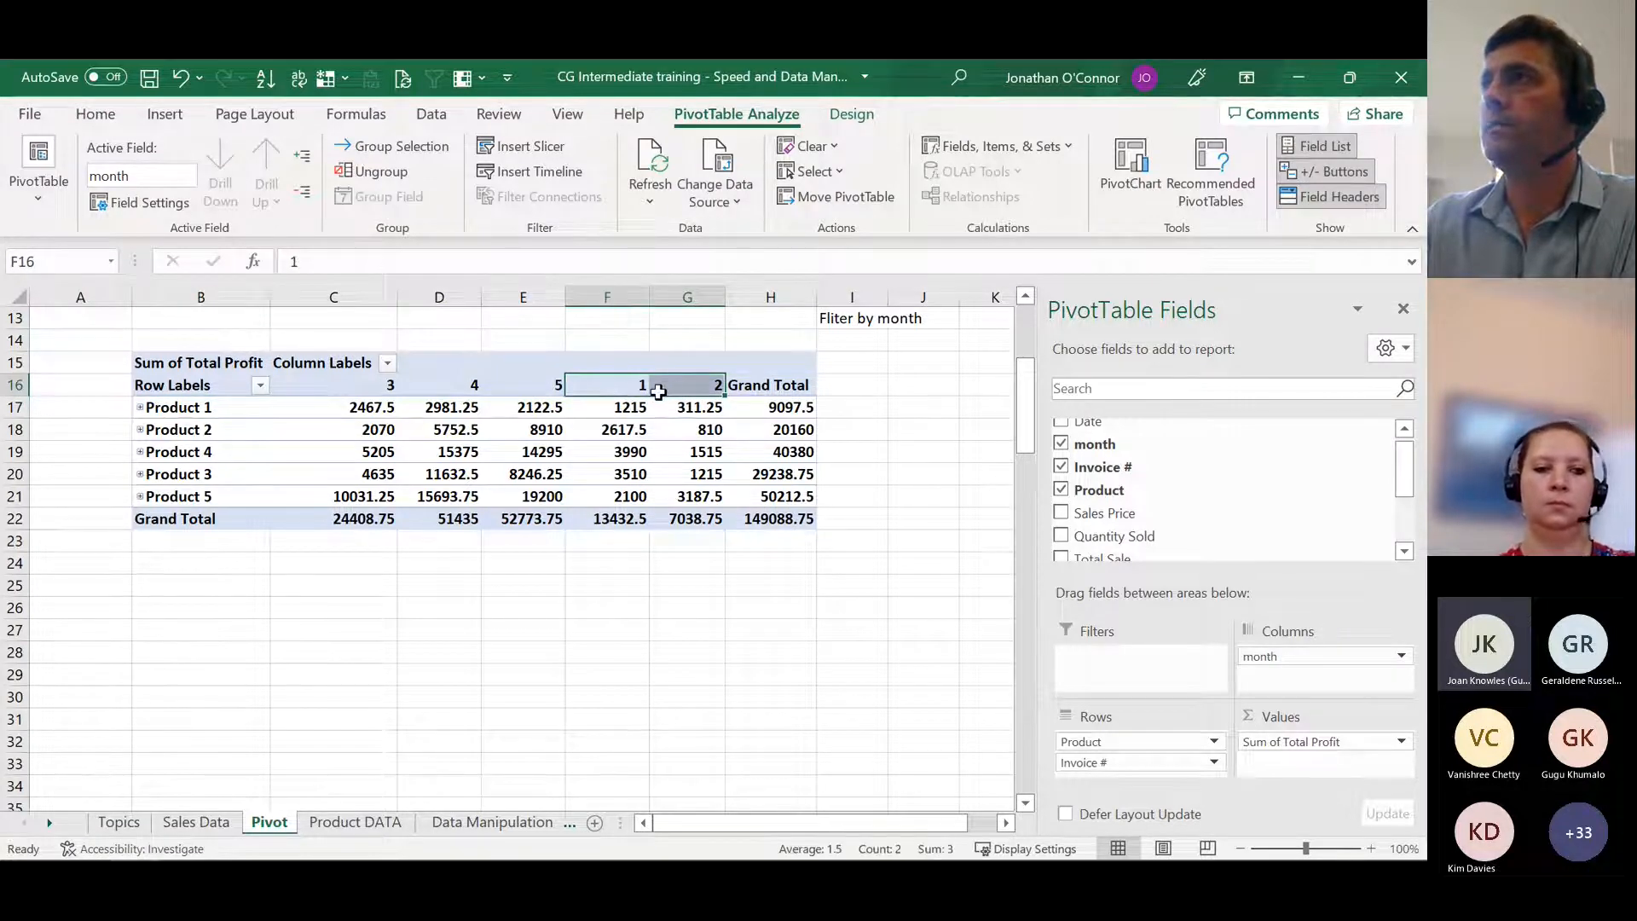
left_click(378, 362)
left_click(388, 364)
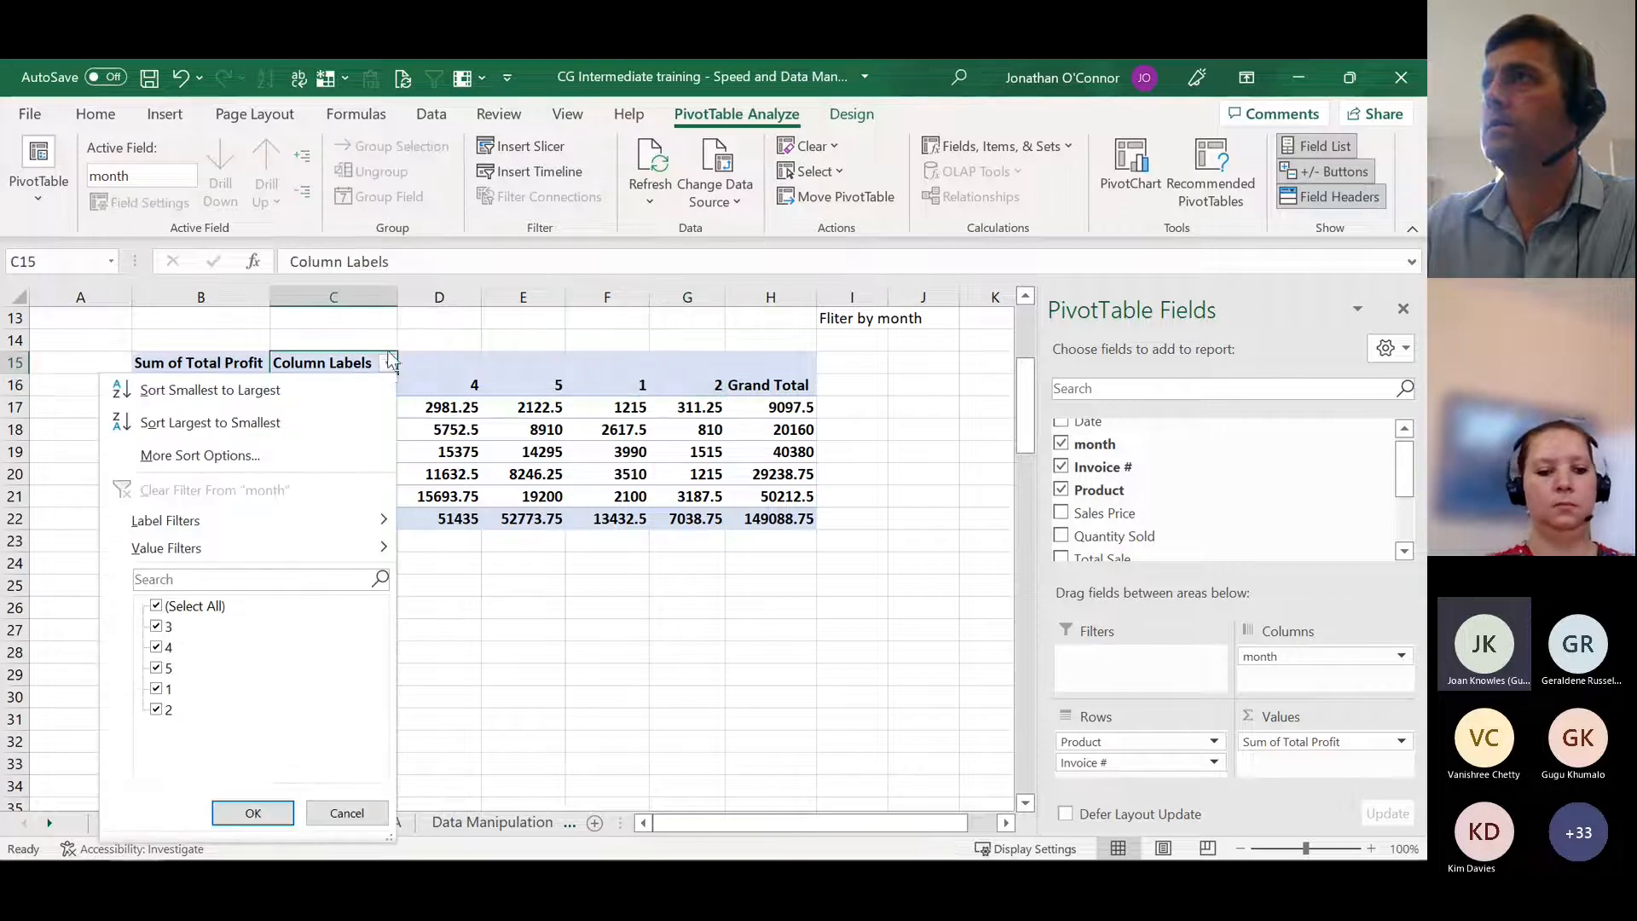
left_click(297, 388)
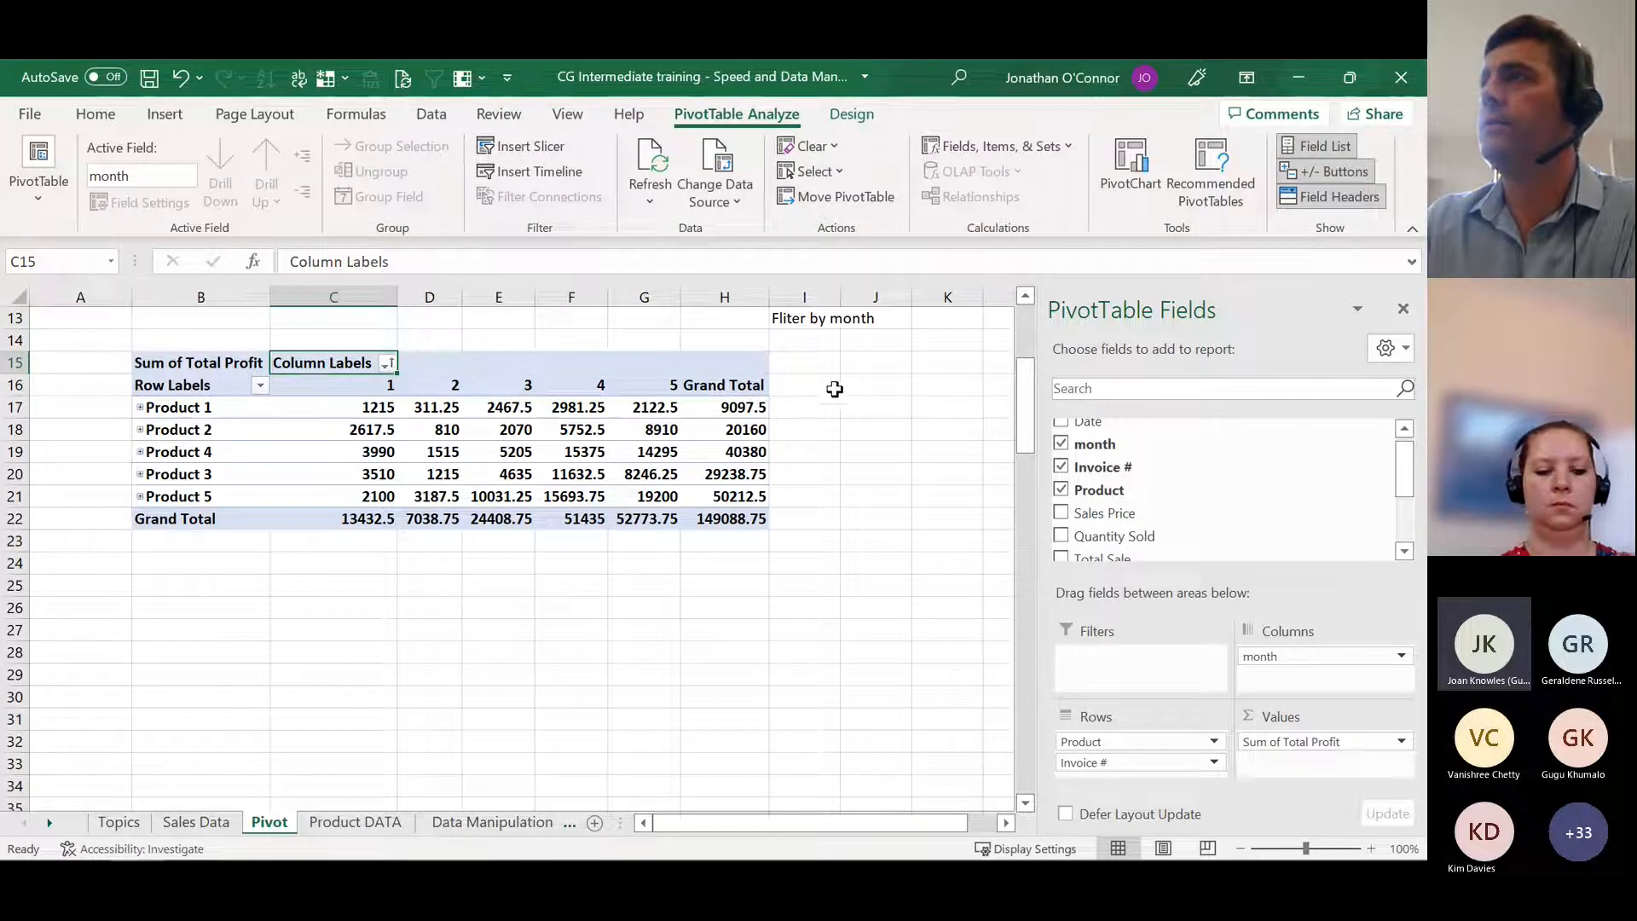
Step: Manually move the month 1 and 2 columns to after month 5 and go through the month headings
left_click_drag(321, 384, 426, 385)
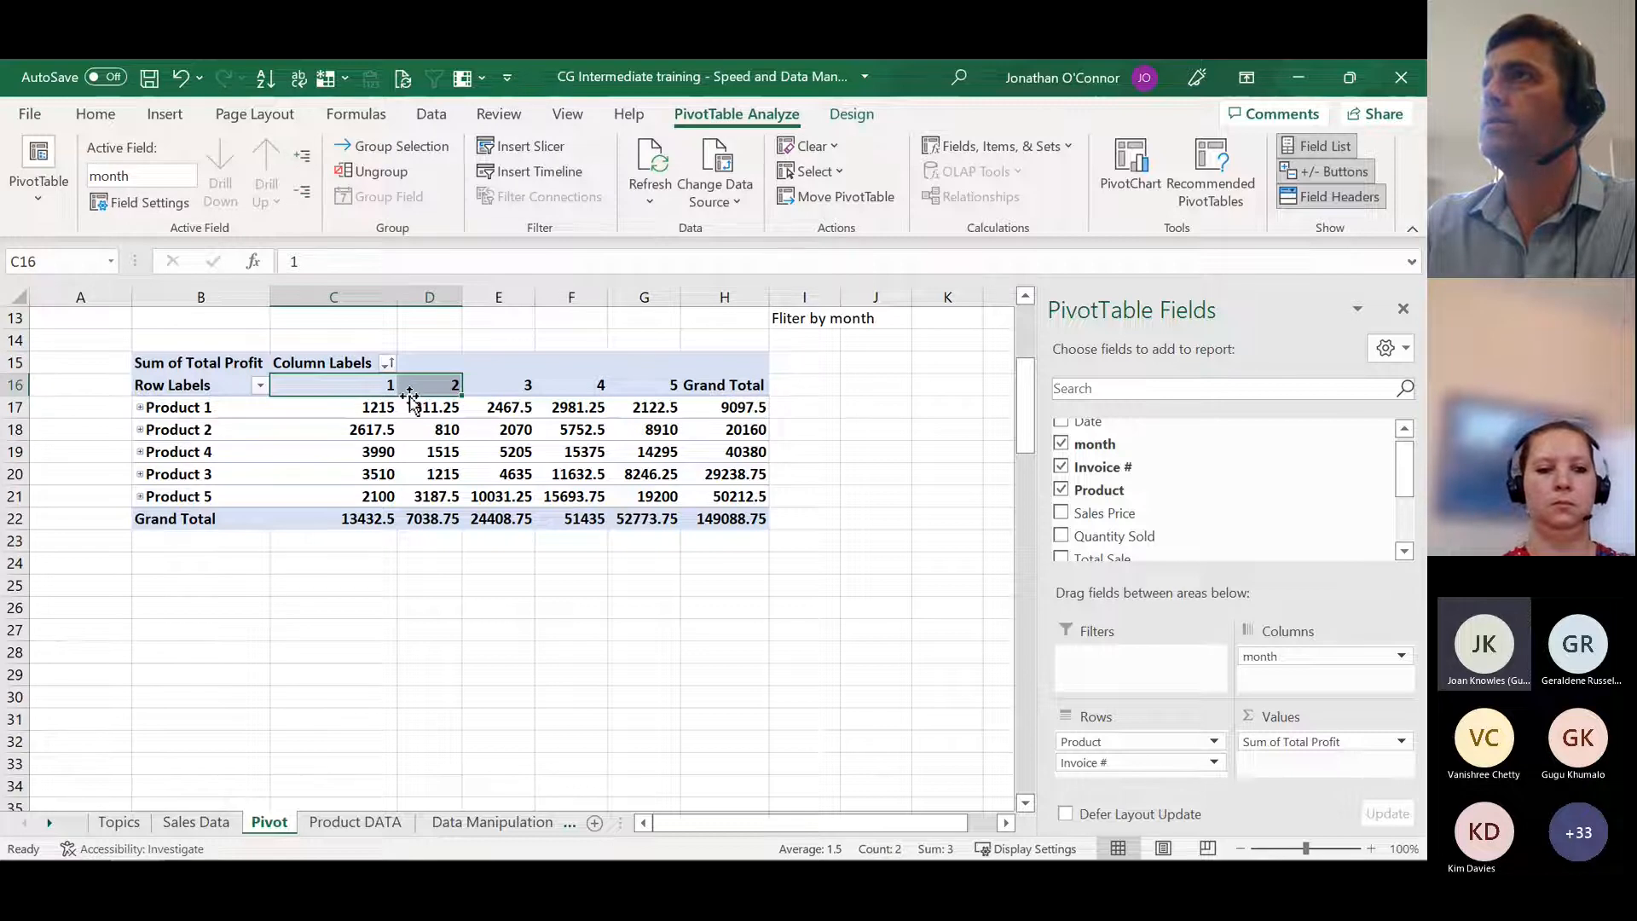
left_click_drag(409, 397, 646, 404)
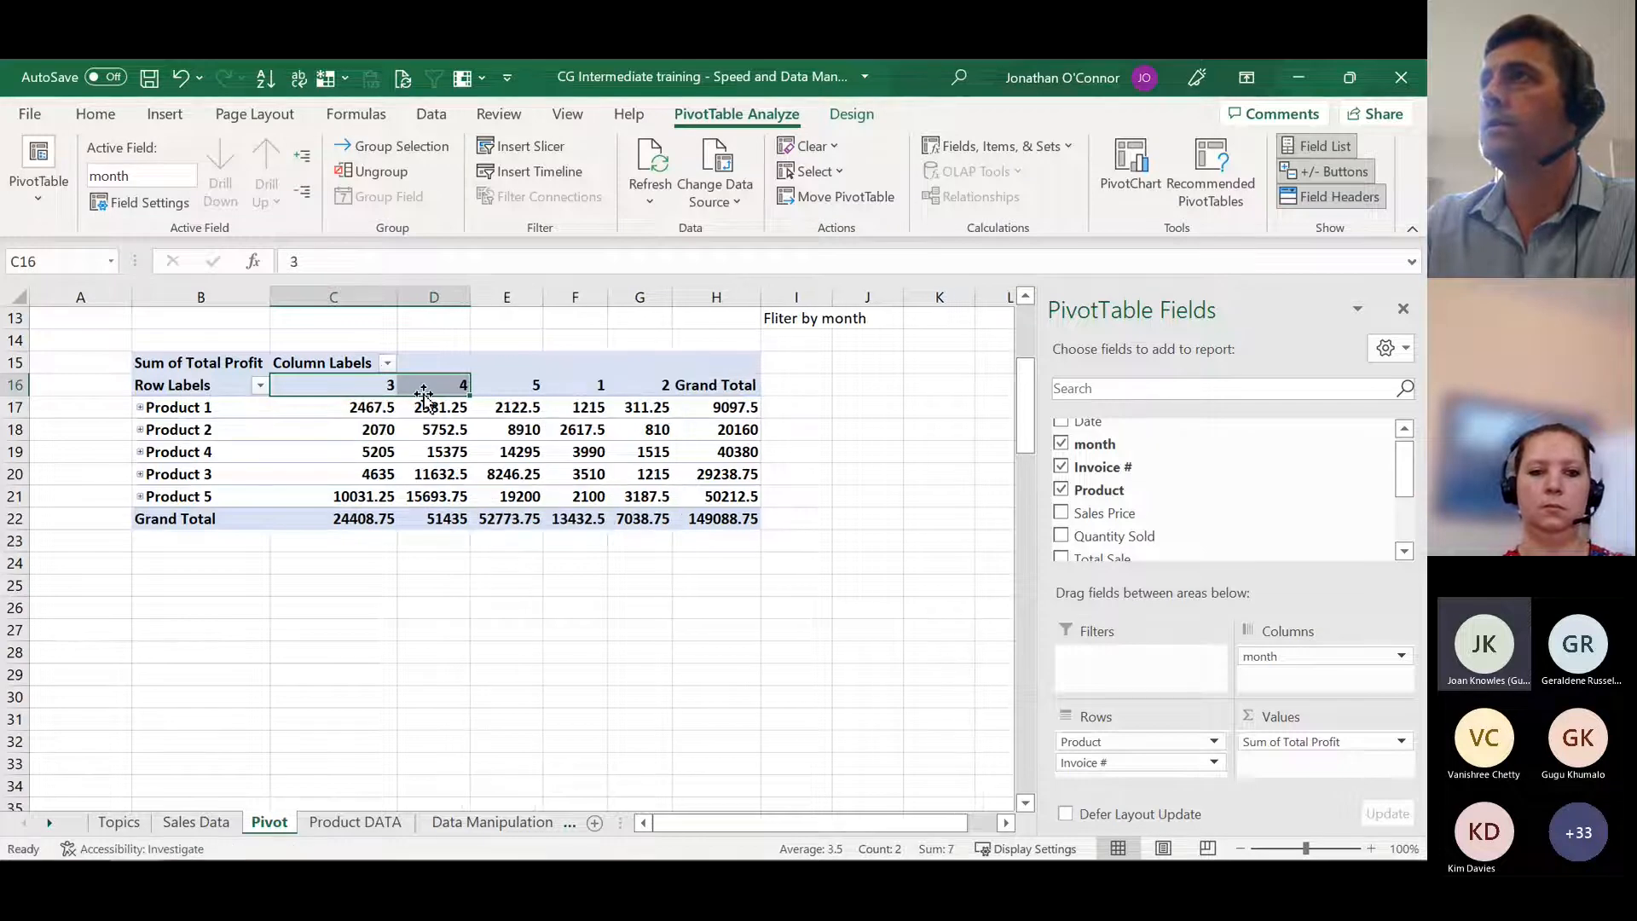
left_click(350, 391)
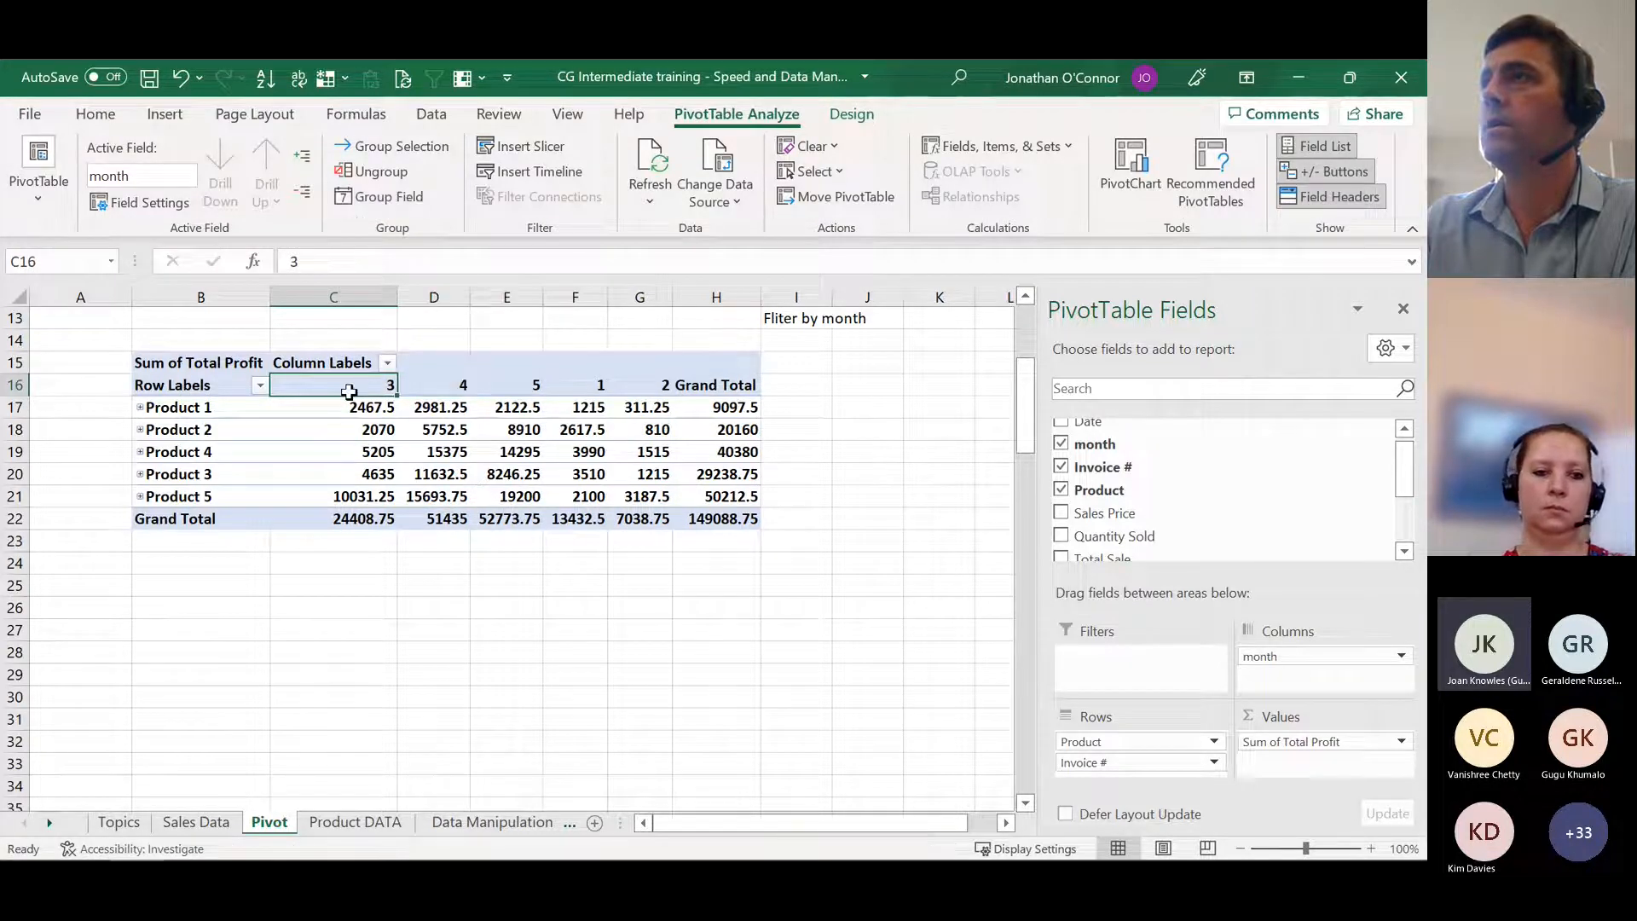
left_click(439, 385)
left_click(506, 388)
left_click(590, 391)
left_click(651, 384)
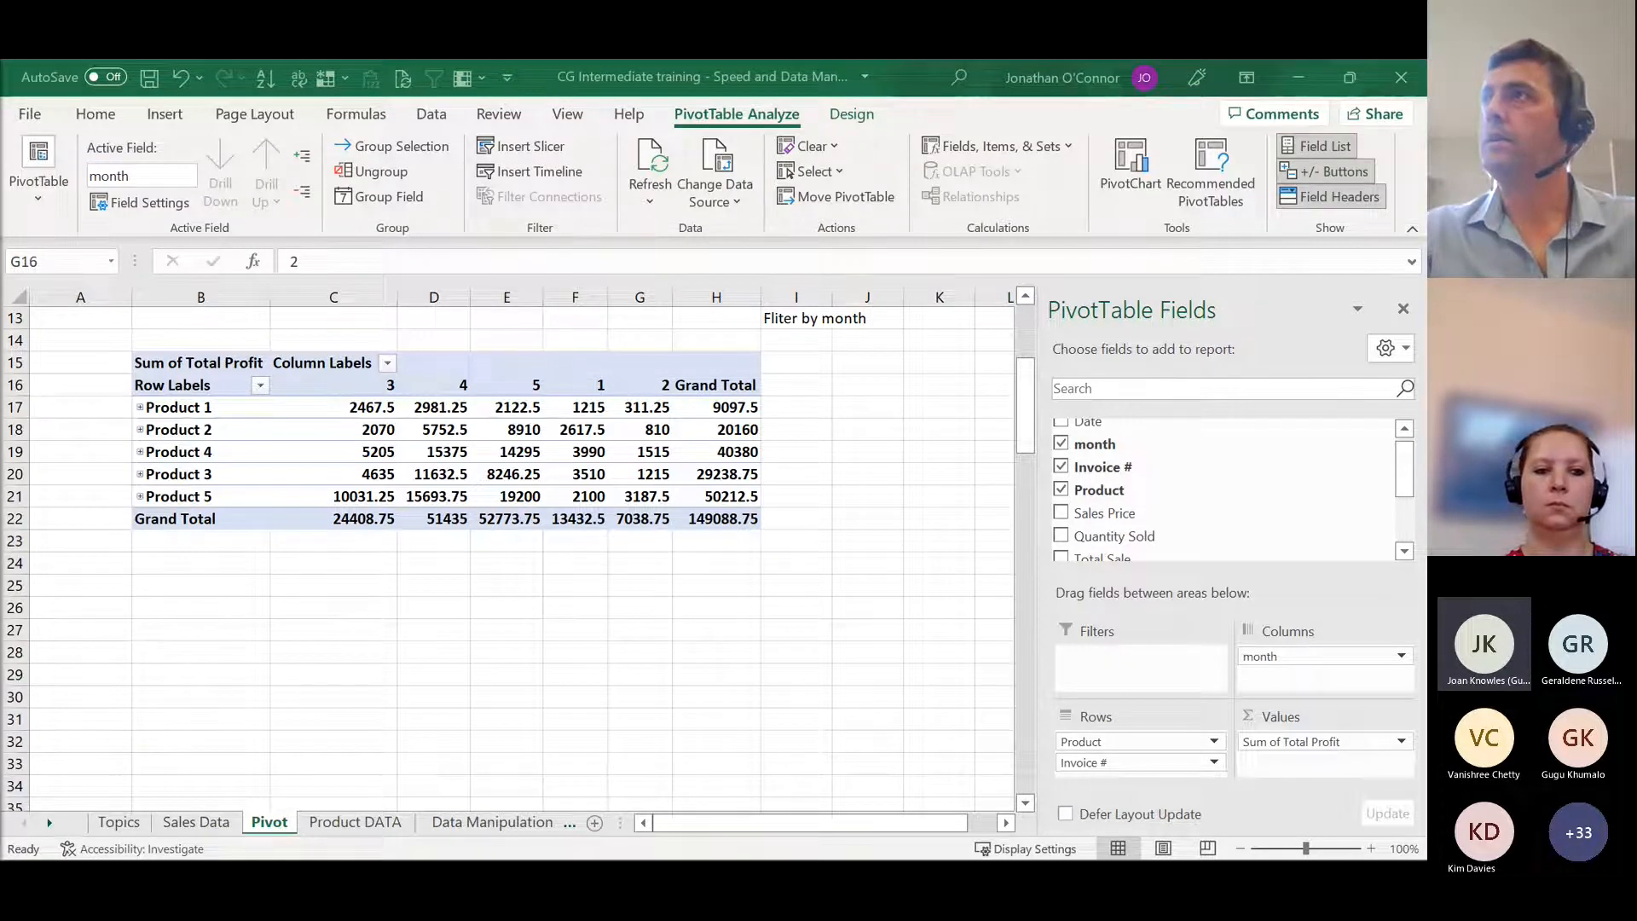
Step: Open the Topics sheet and review its quick ribbon, Data Management formulas and data manipulation tools sections
left_click(257, 459)
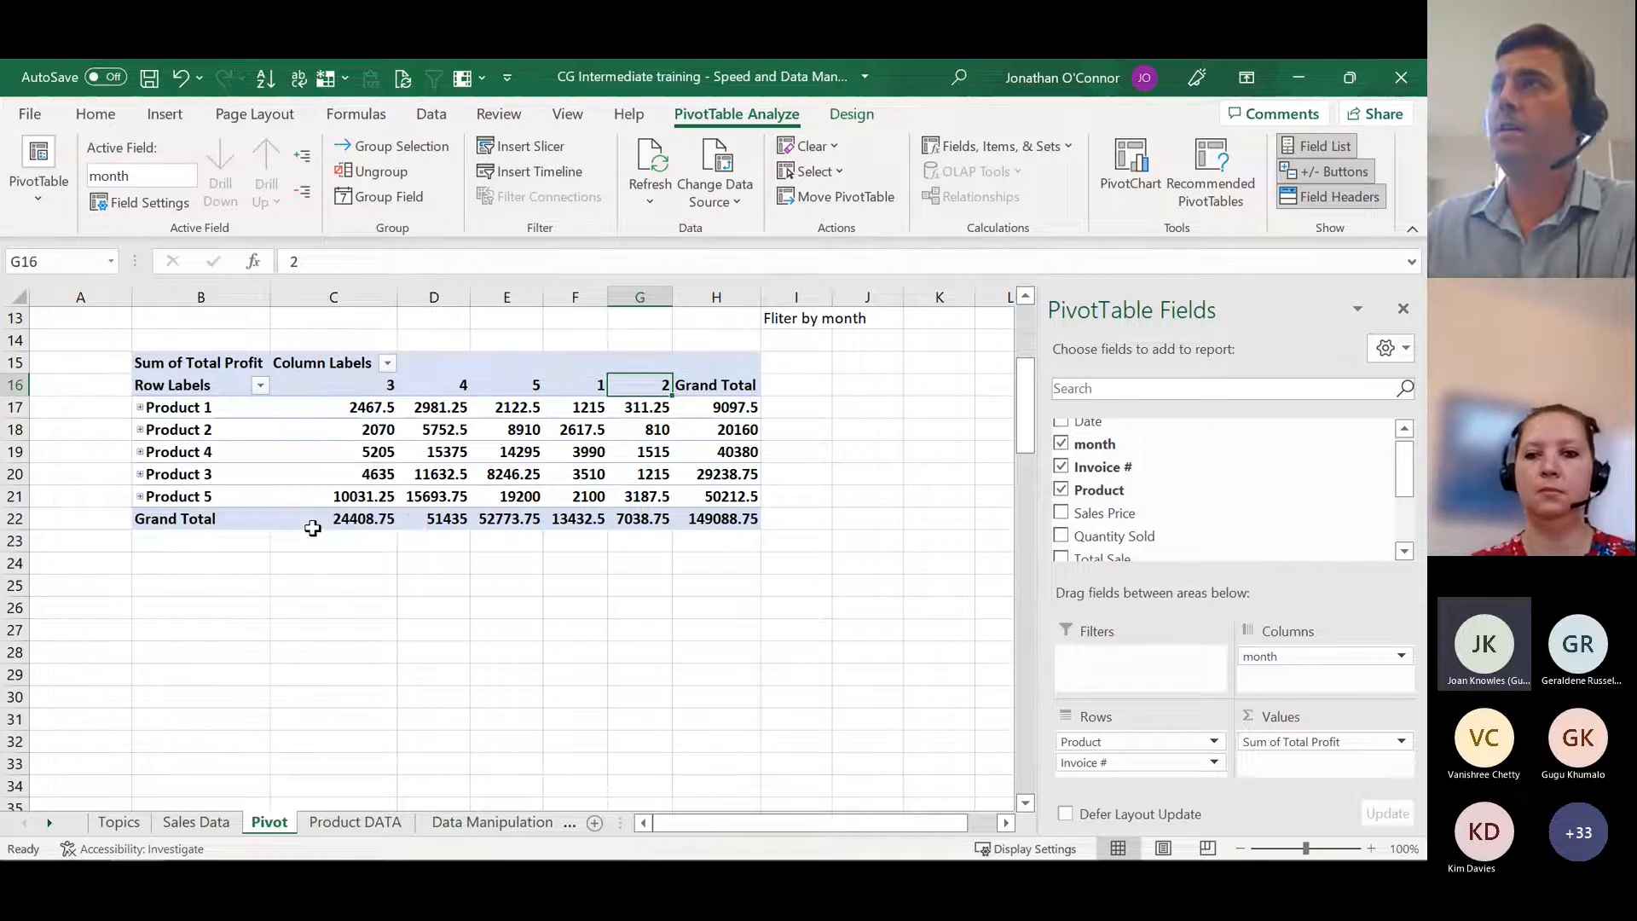
mouse_move(1412, 853)
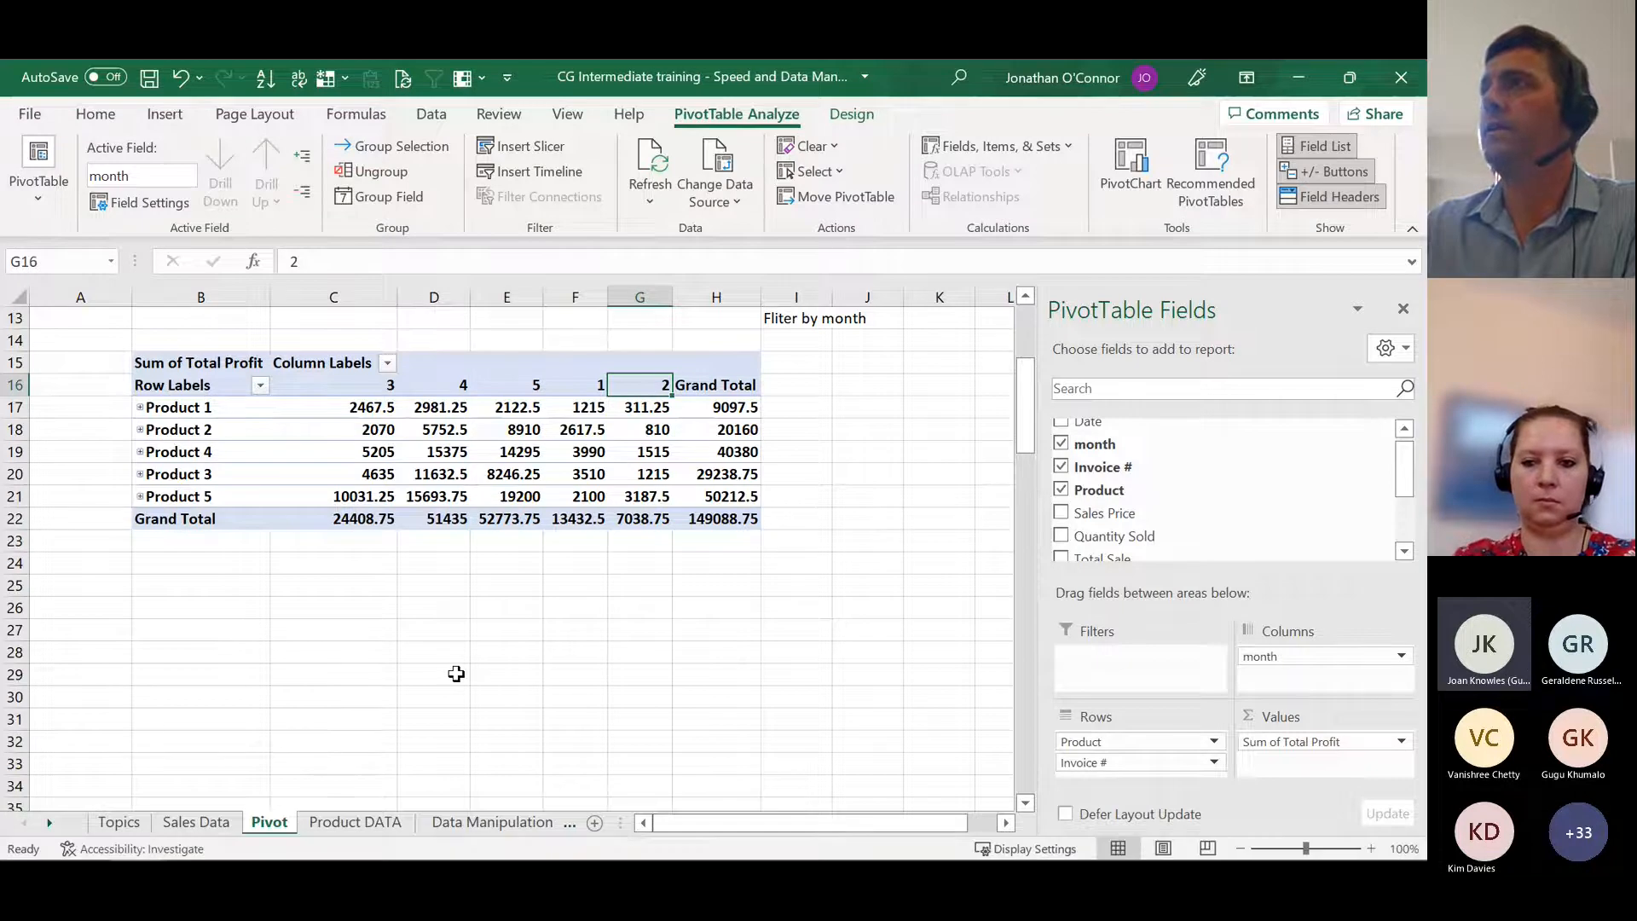
scroll(456, 674, "up", 4)
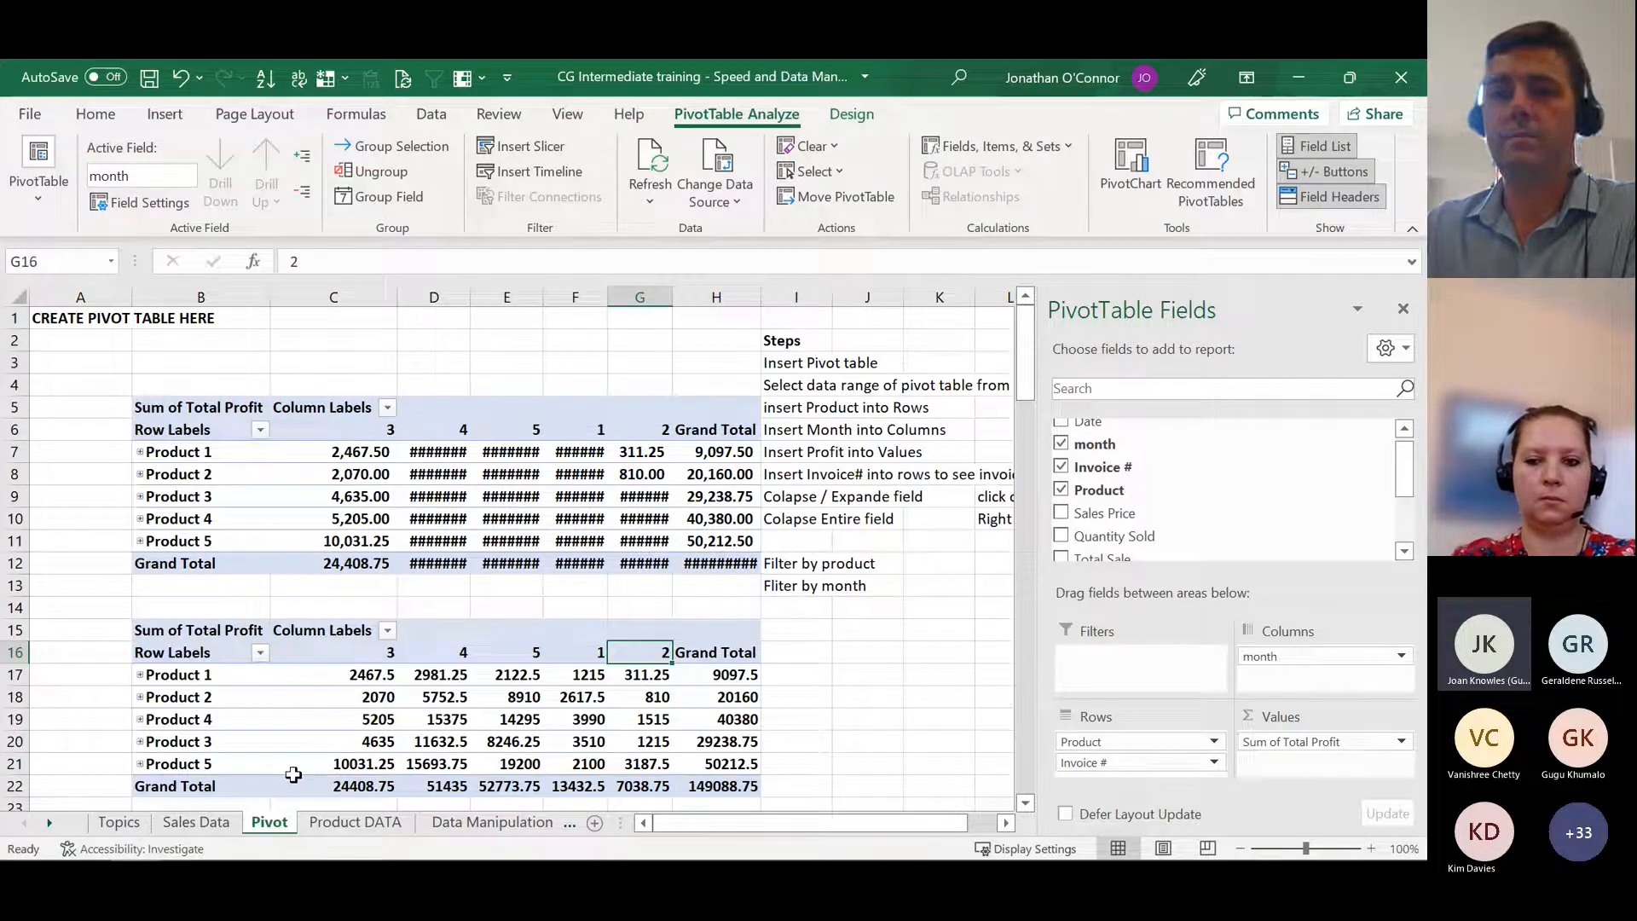
mouse_move(117, 844)
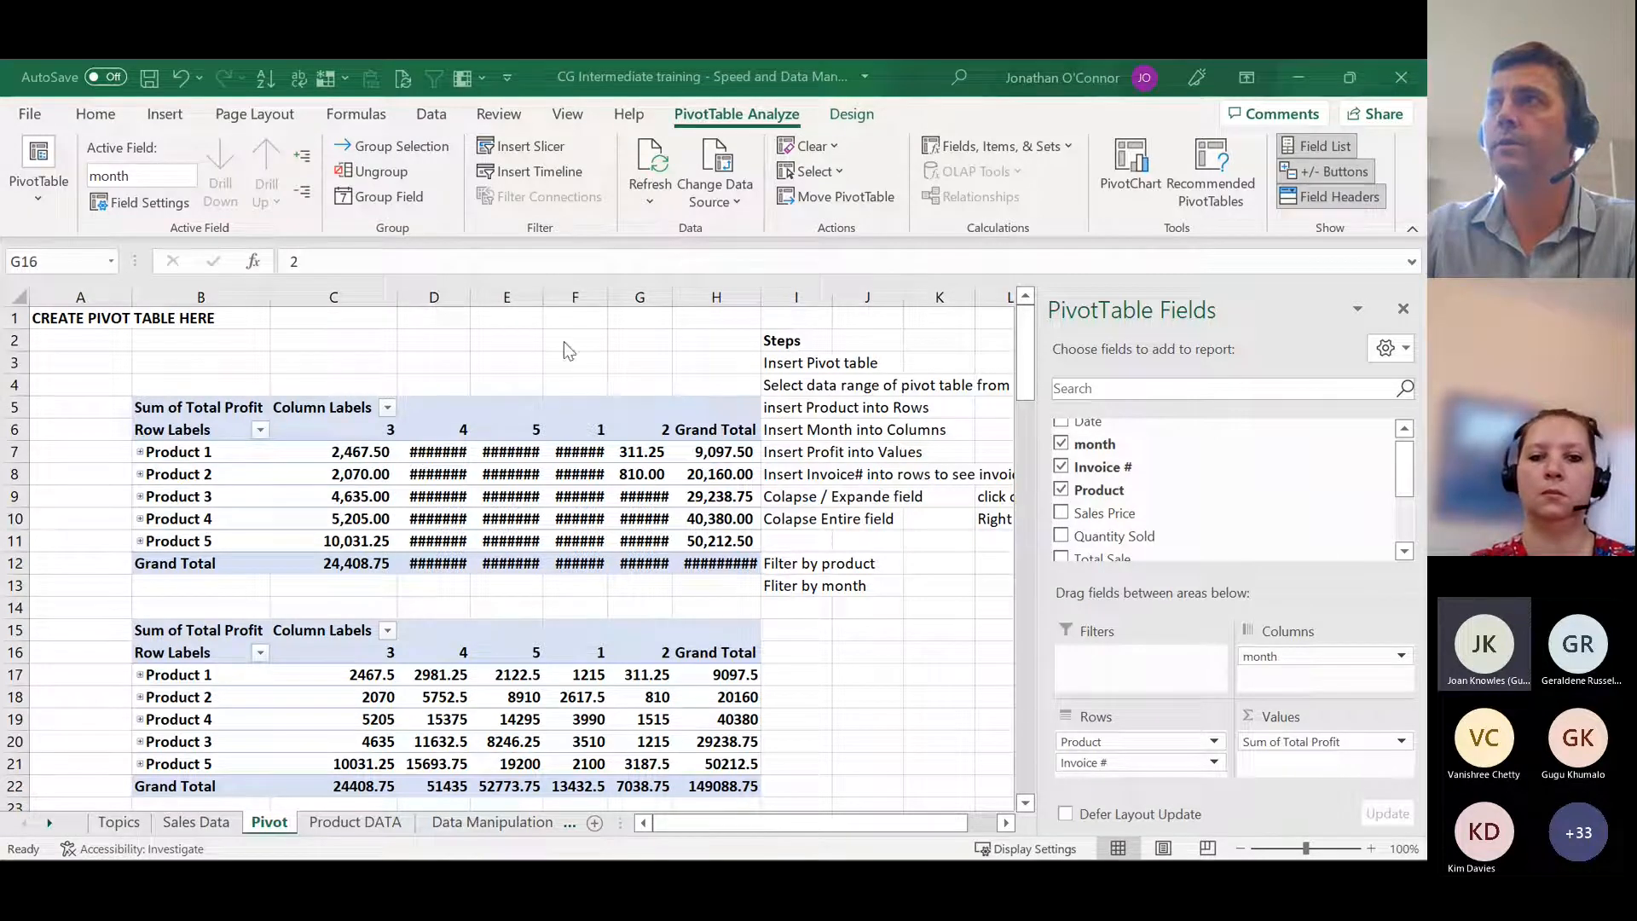
left_click(186, 829)
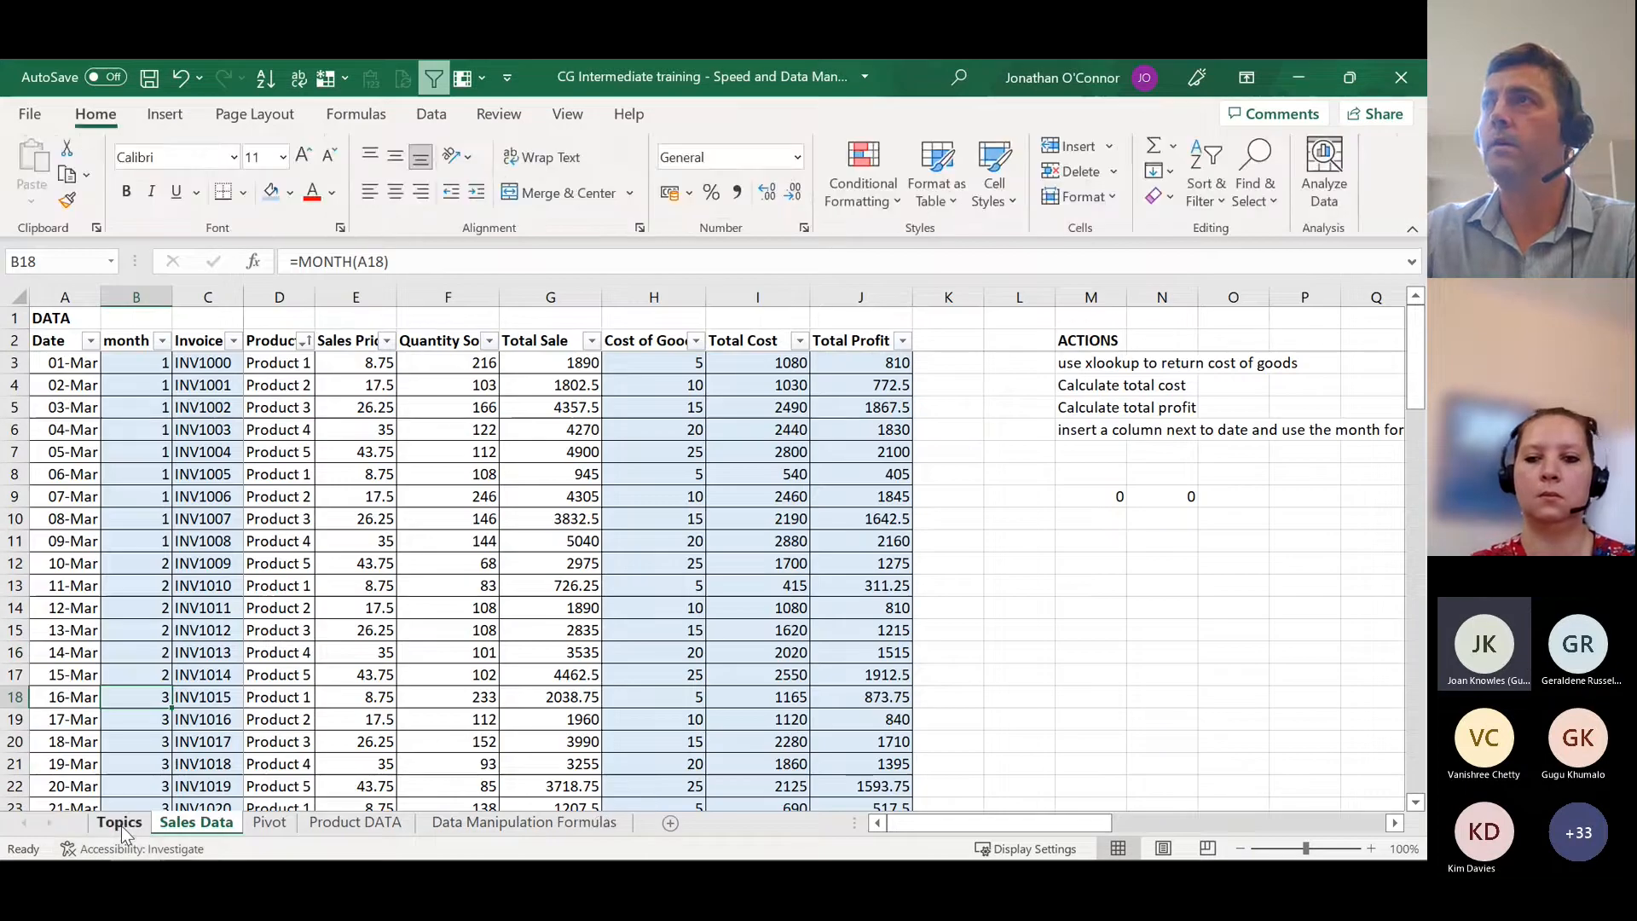
left_click(120, 824)
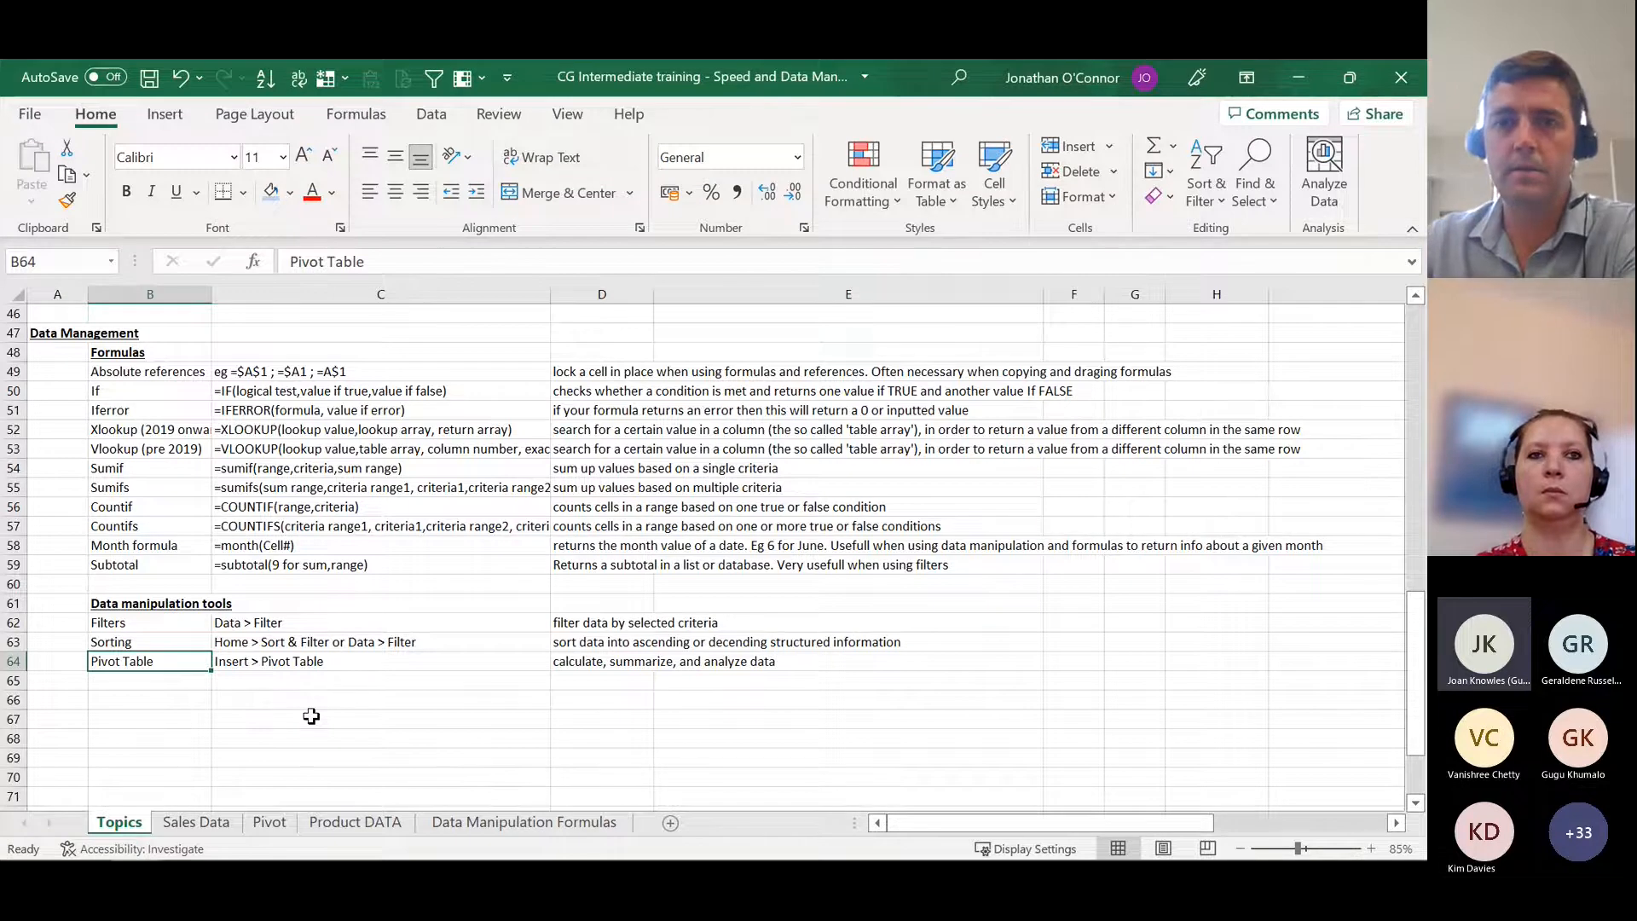
scroll(311, 716, "up", 2)
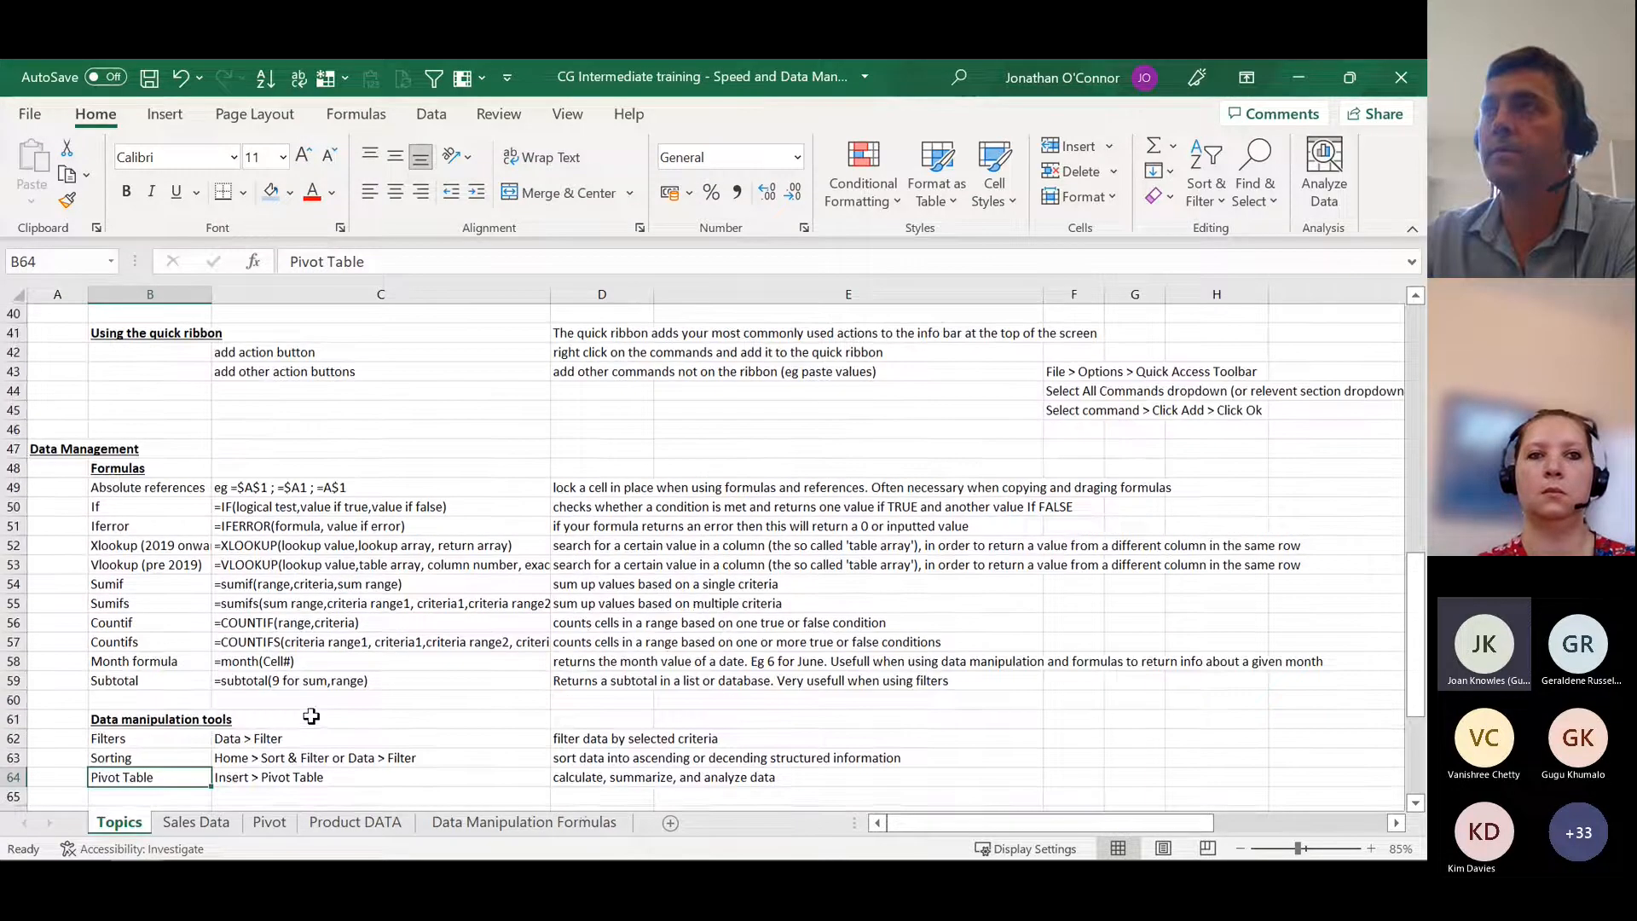
scroll(311, 716, "up", 2)
scroll(311, 708, "down", 2)
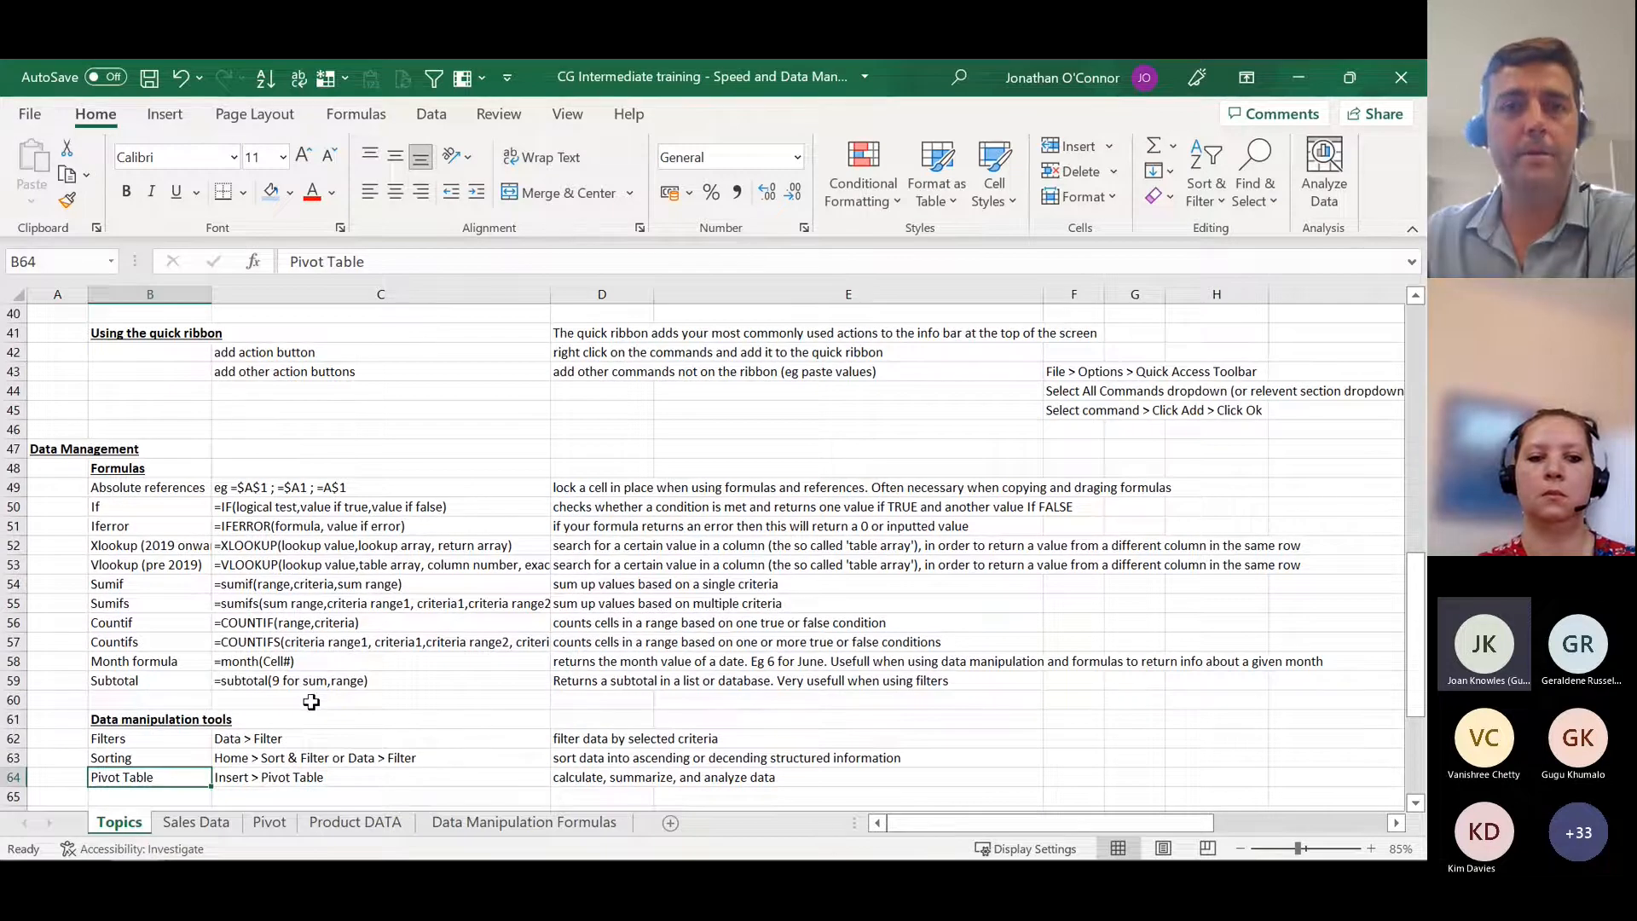
Step: Point out the lookup and conditional sum entries in the Formulas list by selecting Xlookup through Sumifs
scroll(311, 701, "down", 1)
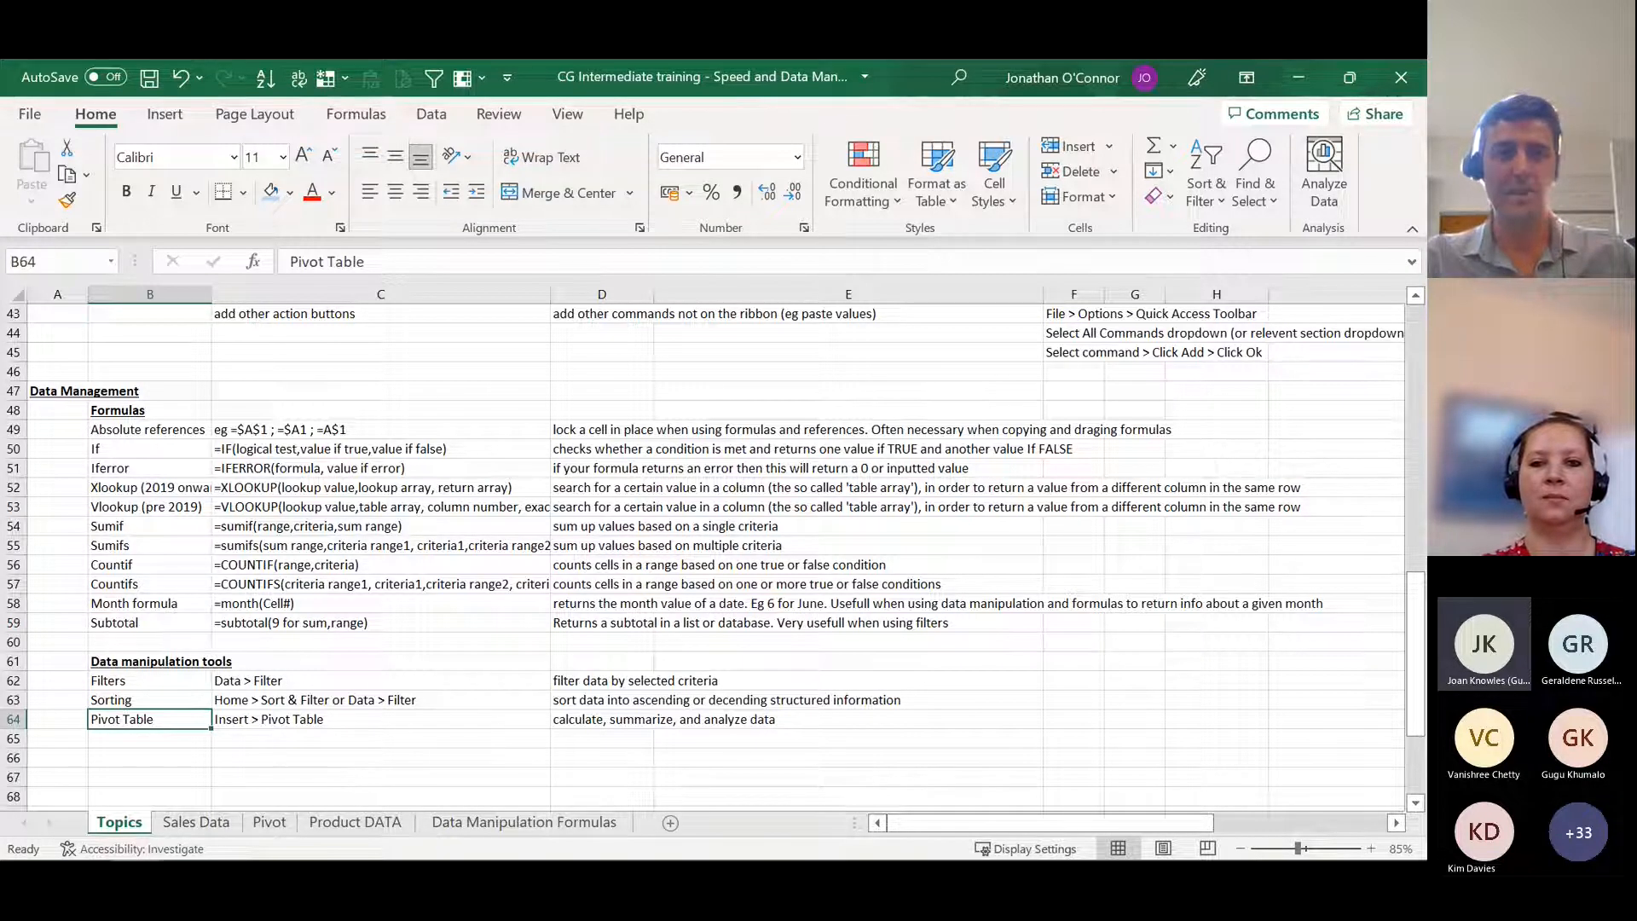
key("alt+Tab")
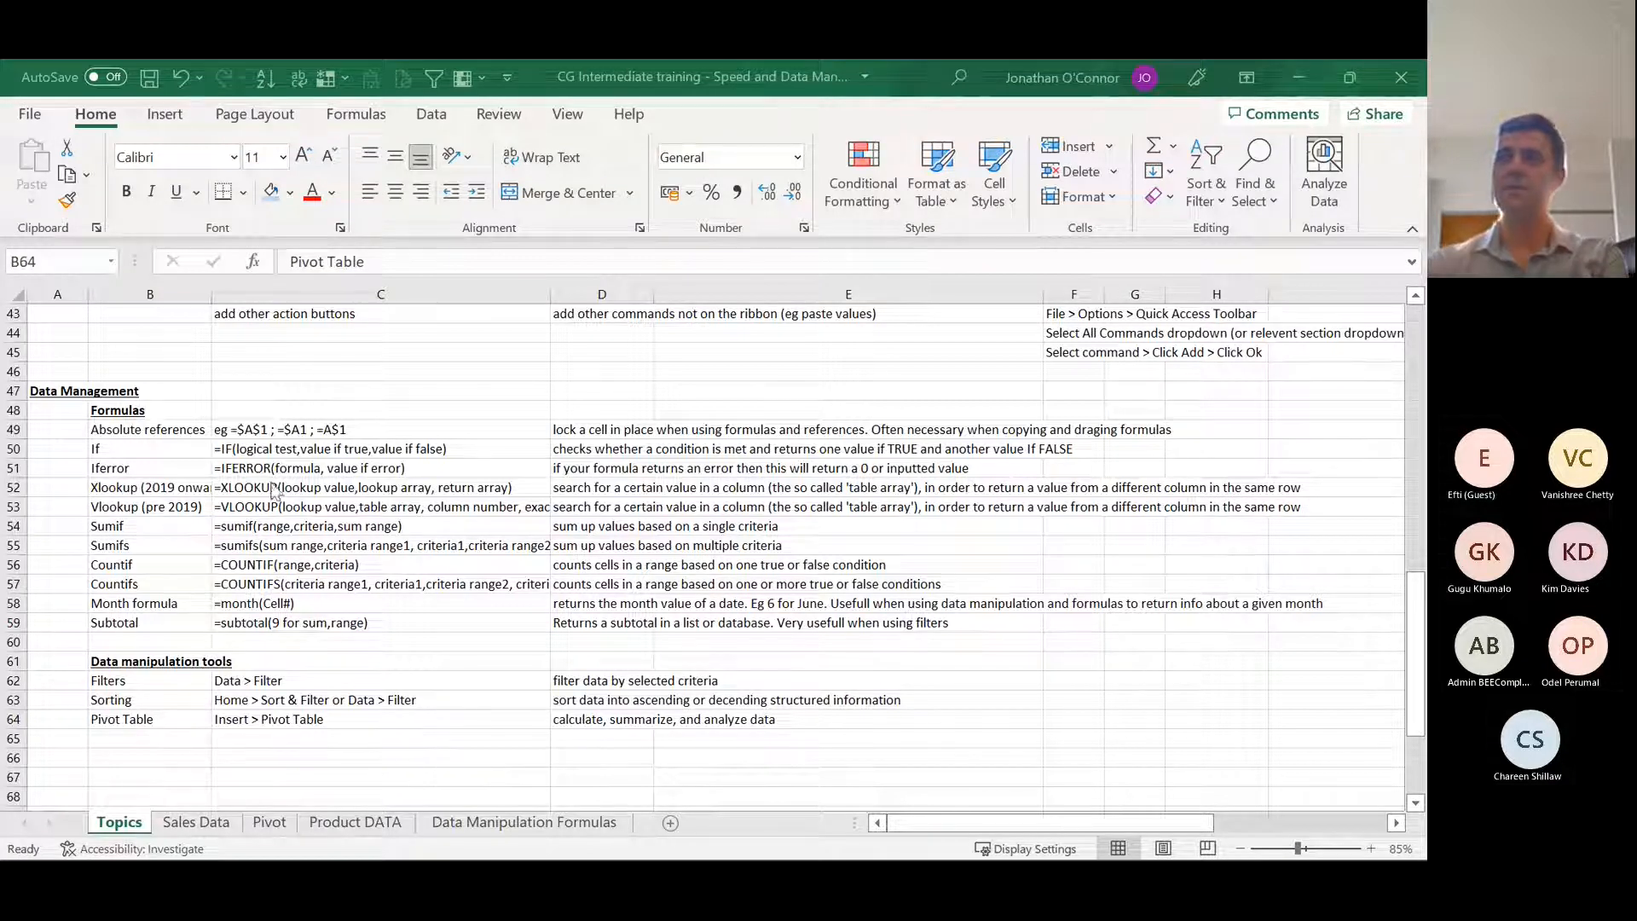
left_click(144, 514)
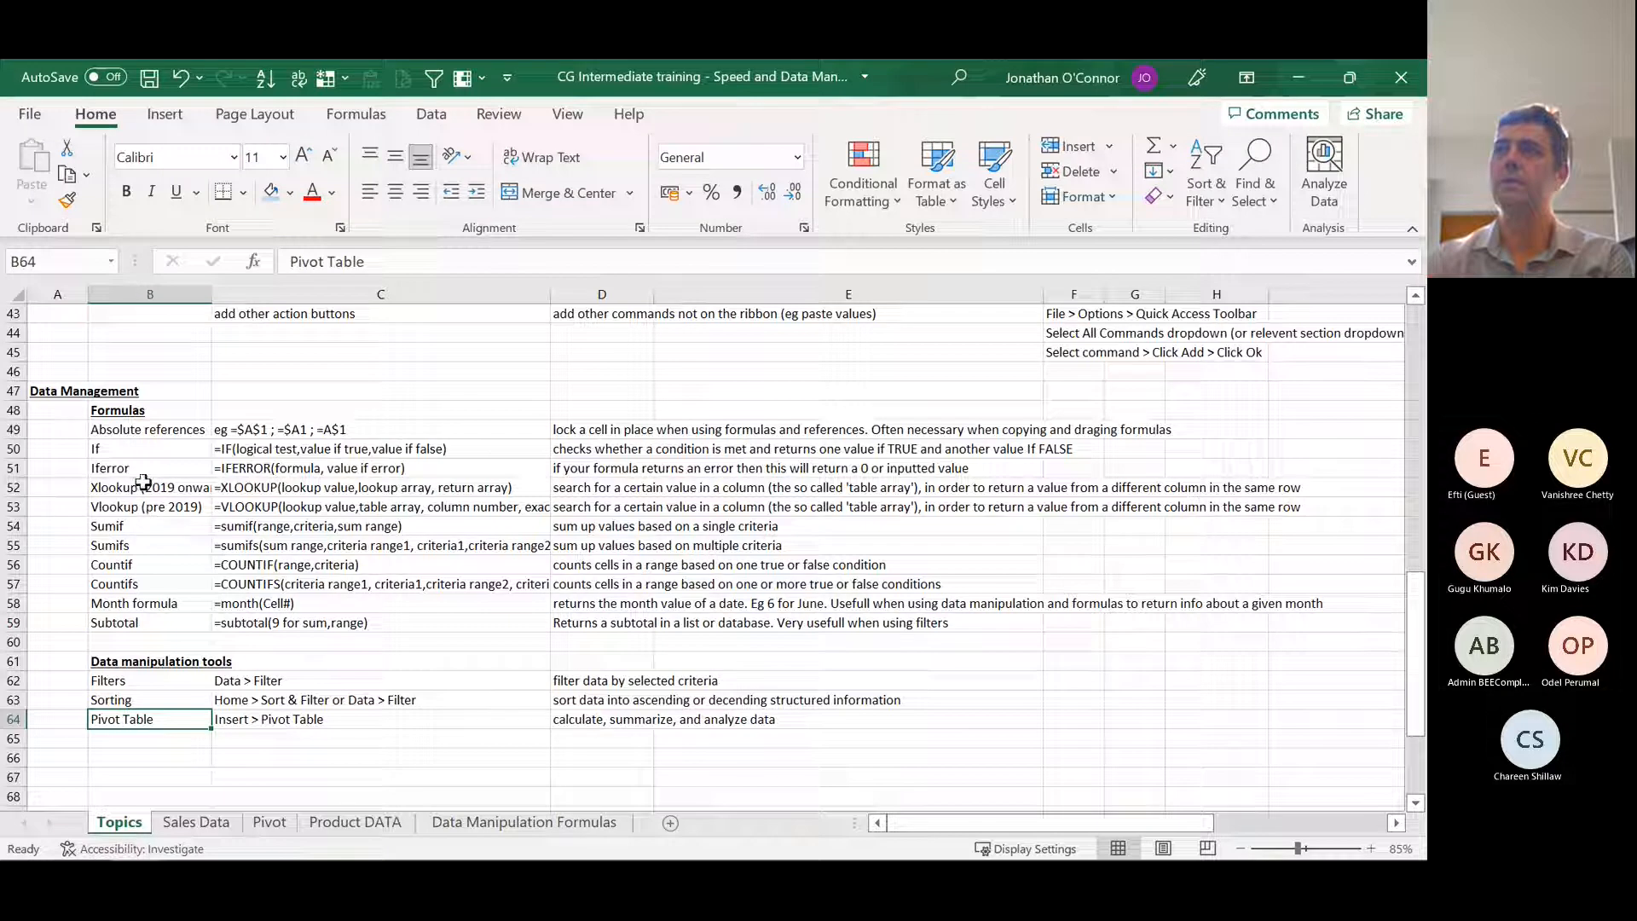
left_click(145, 528)
left_click(147, 495)
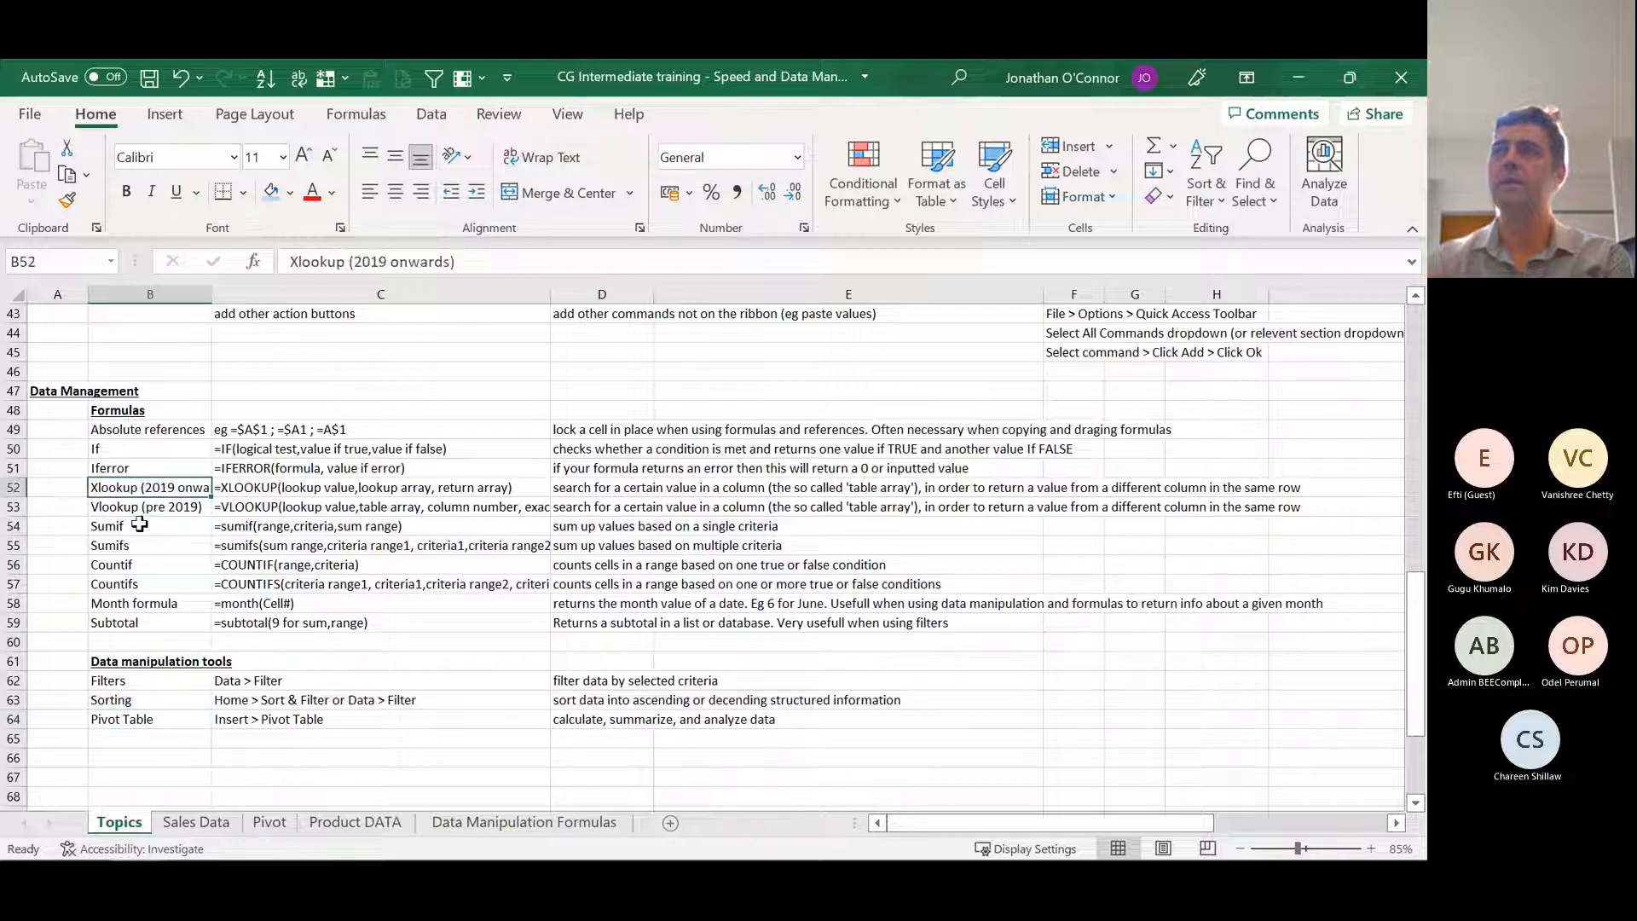
left_click(140, 530)
left_click_drag(141, 496, 148, 547)
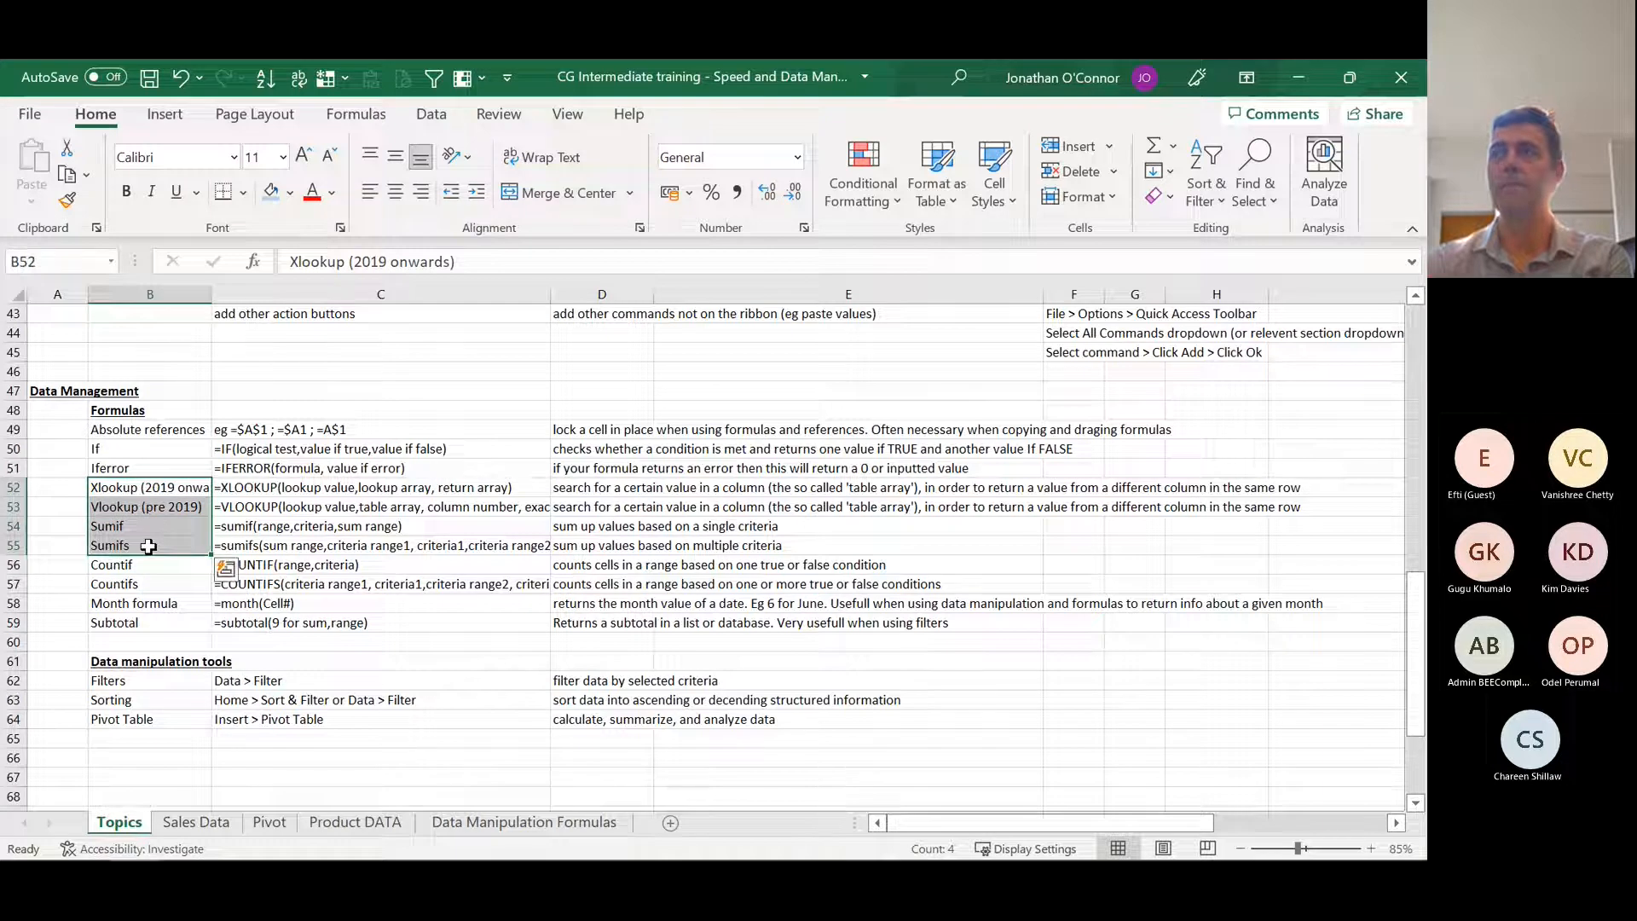
Step: Point out the Pivot Table and Filters entries under Data manipulation tools and the Vlookup entry with its syntax
left_click(158, 721)
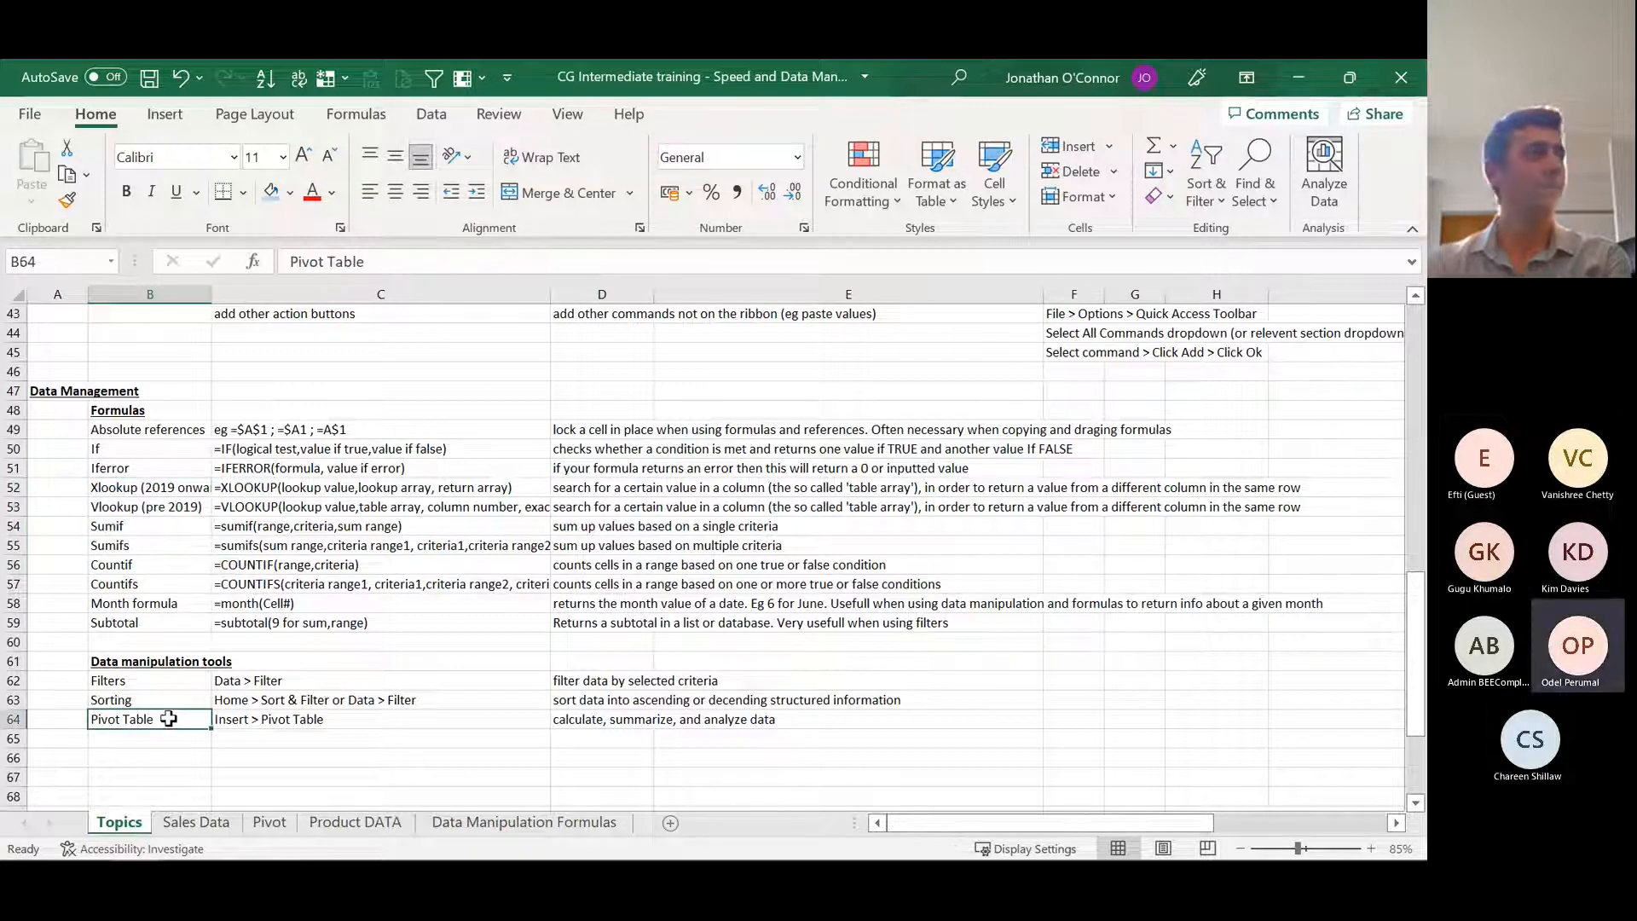
left_click(164, 683)
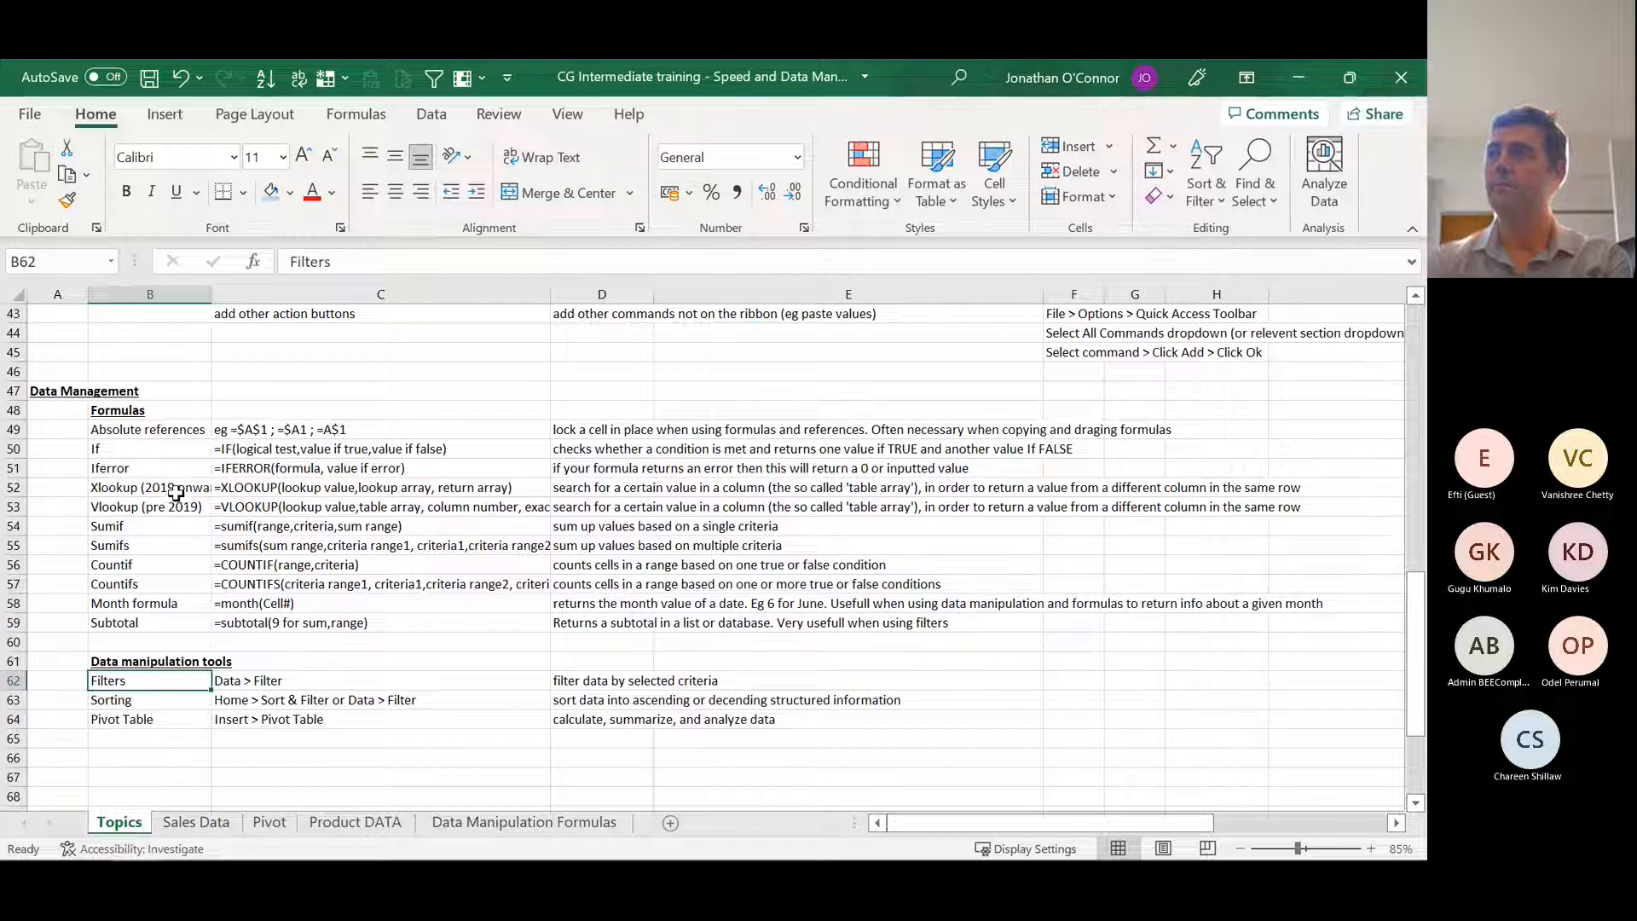
left_click(179, 504)
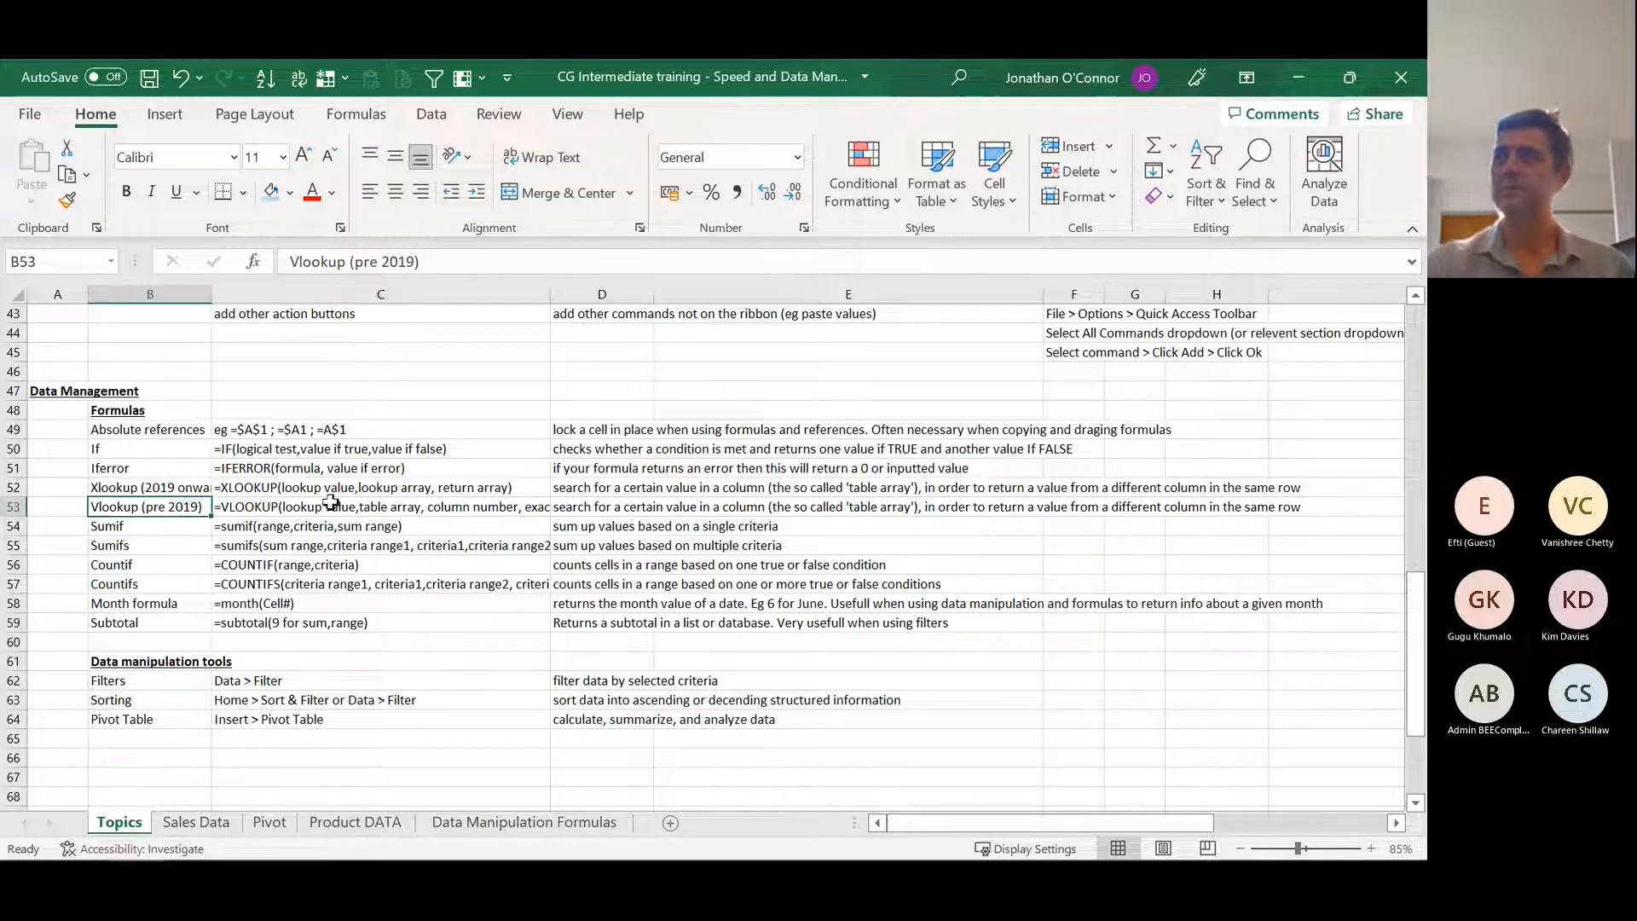
left_click(358, 505)
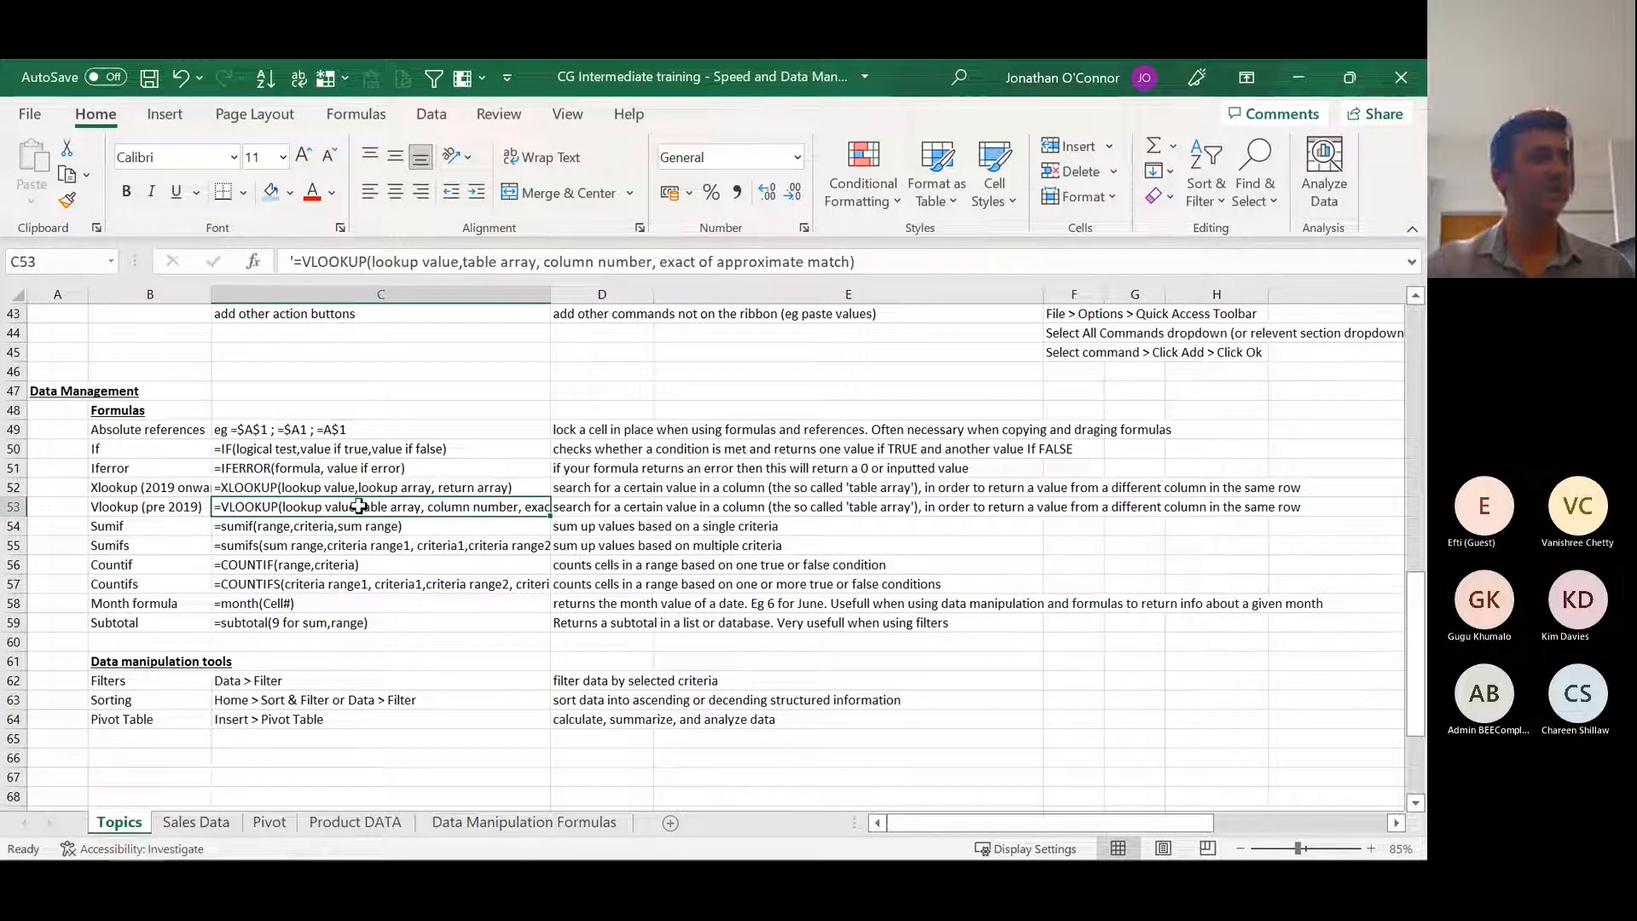